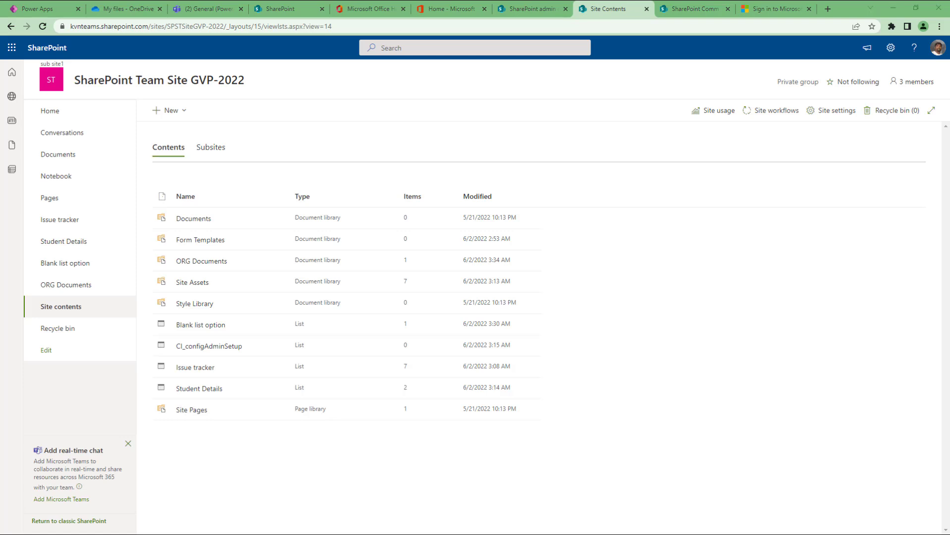
Start creating a new list from an Excel file in the contents of SharePoint Team Site GVP-2022.
{"action": "key", "text": "alt+Tab"}
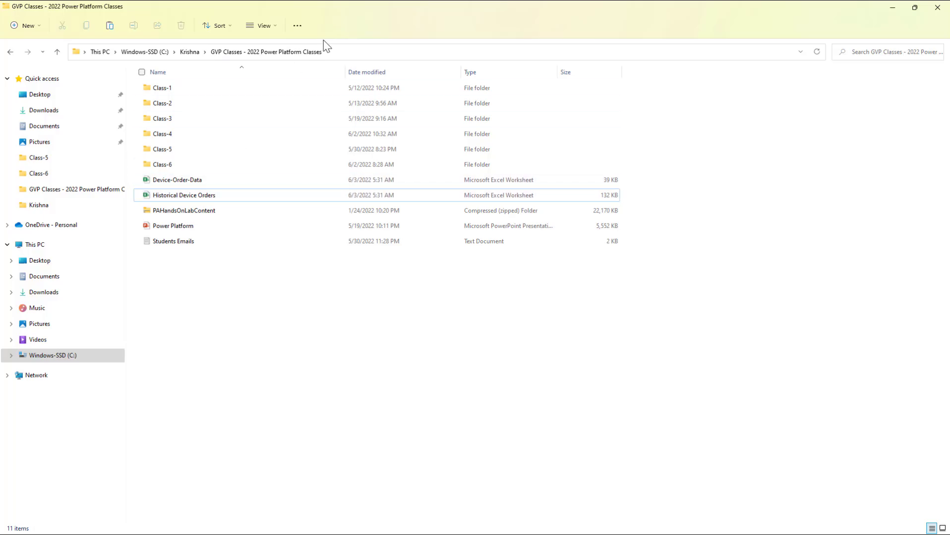
{"action": "left_click_drag", "start_coordinate": [332, 4], "coordinate": [0, 107]}
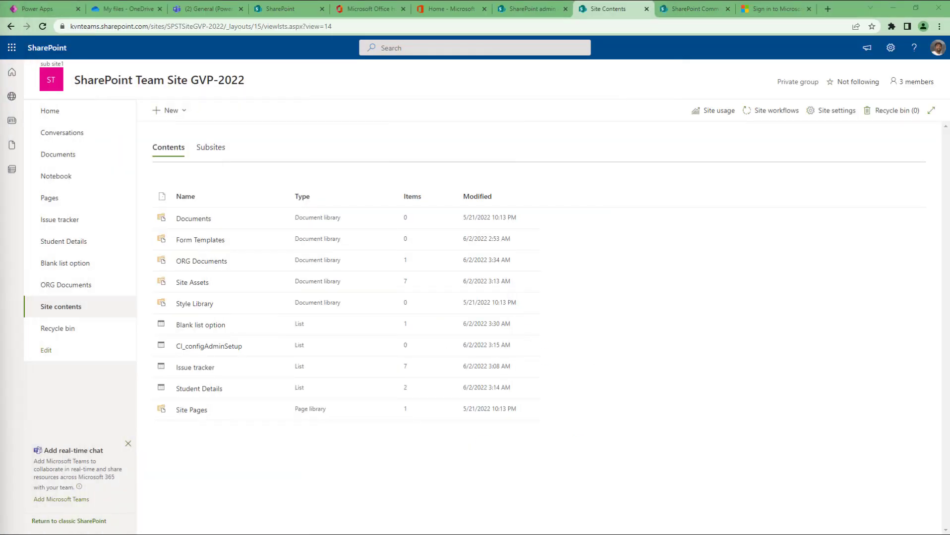
{"action": "left_click", "coordinate": [179, 113]}
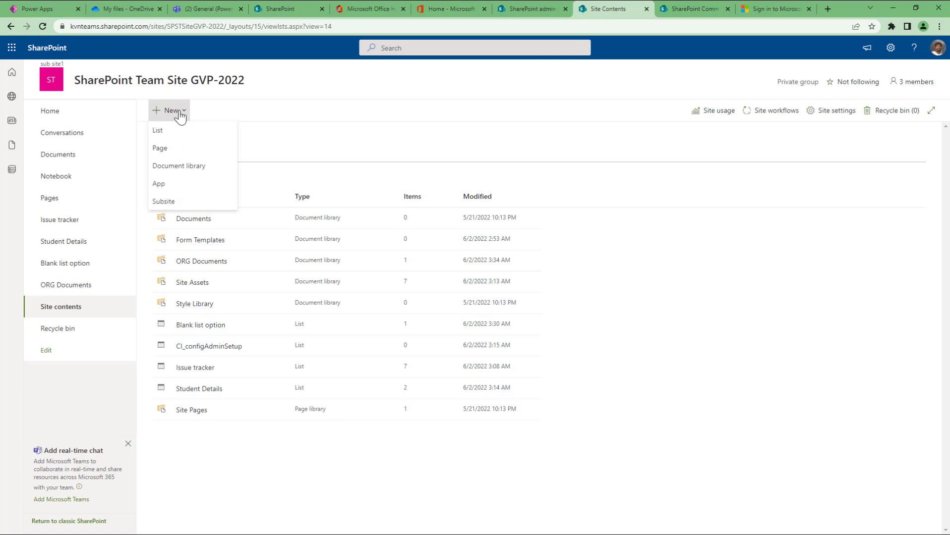
{"action": "left_click", "coordinate": [167, 129]}
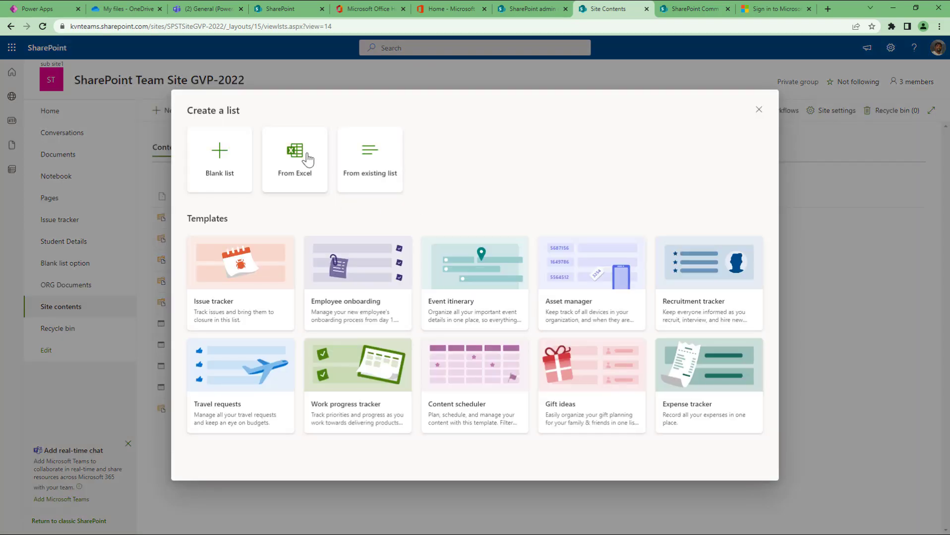
{"action": "left_click", "coordinate": [295, 159]}
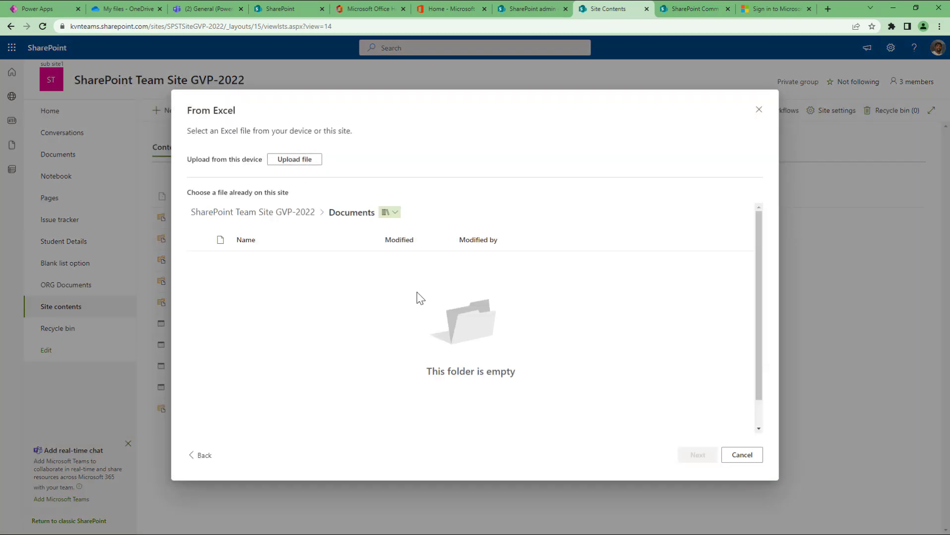
Upload the Device-Order-Data workbook from the GVP Classes - 2022 Power Platform Classes folder as the list source.
{"action": "left_click", "coordinate": [299, 166]}
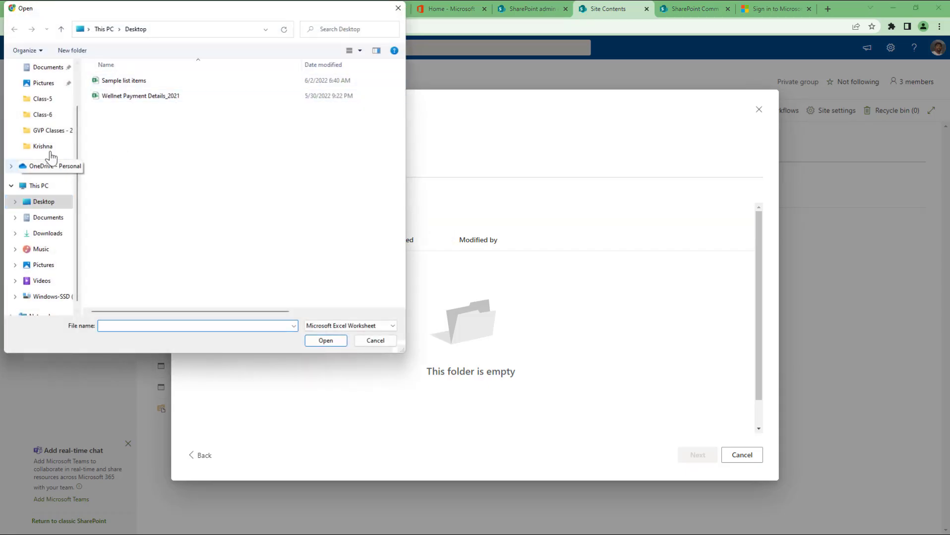
{"action": "left_click", "coordinate": [49, 130]}
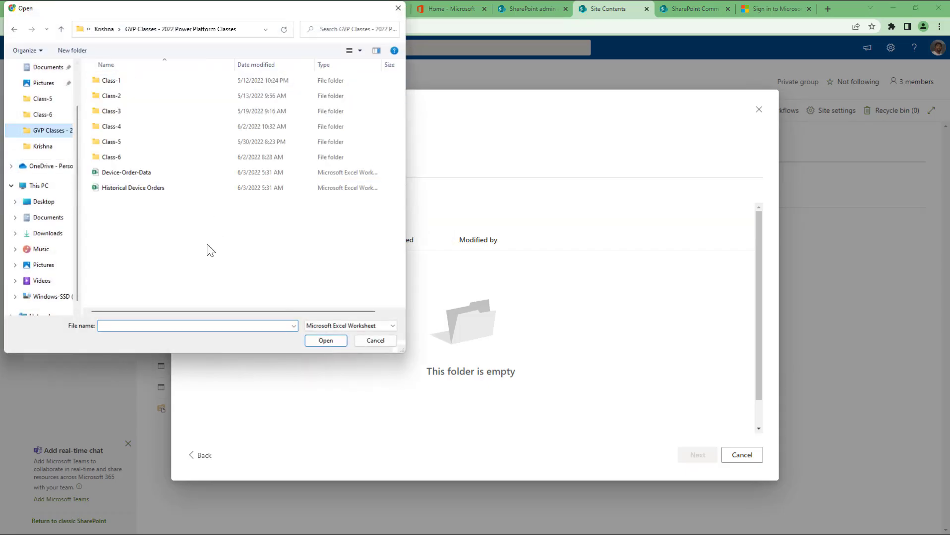
{"action": "left_click", "coordinate": [150, 174]}
{"action": "left_click", "coordinate": [326, 342]}
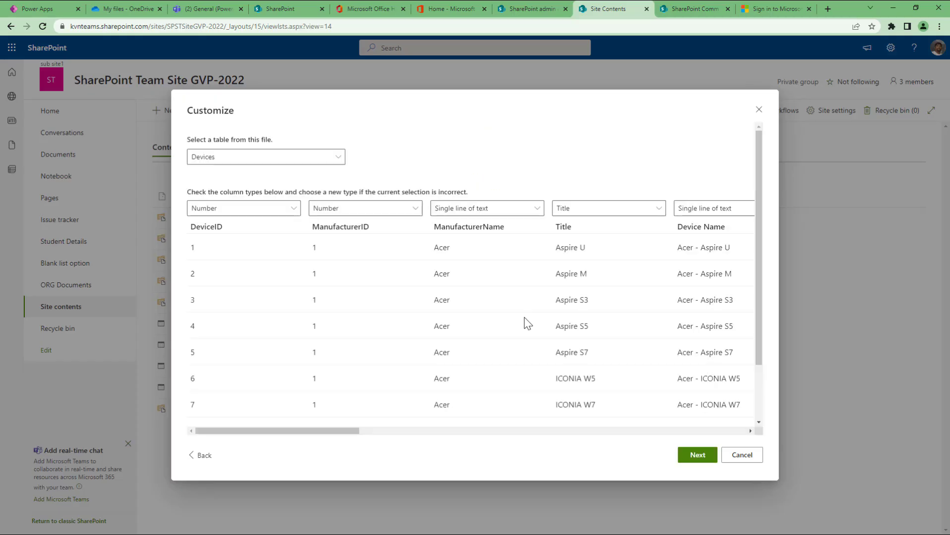
Keep Devices as the source table, review its column types including Photo, and accept them.
{"action": "left_click", "coordinate": [317, 163]}
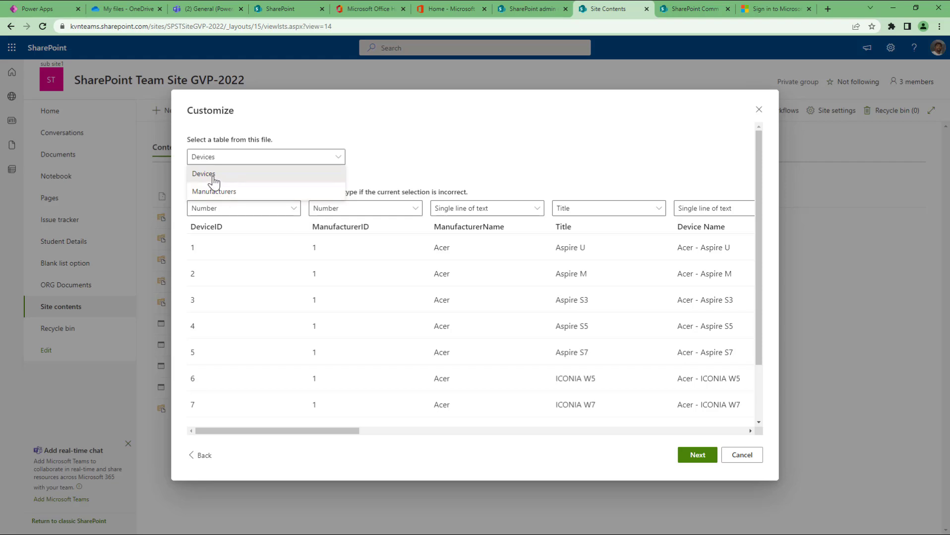
{"action": "left_click", "coordinate": [464, 171]}
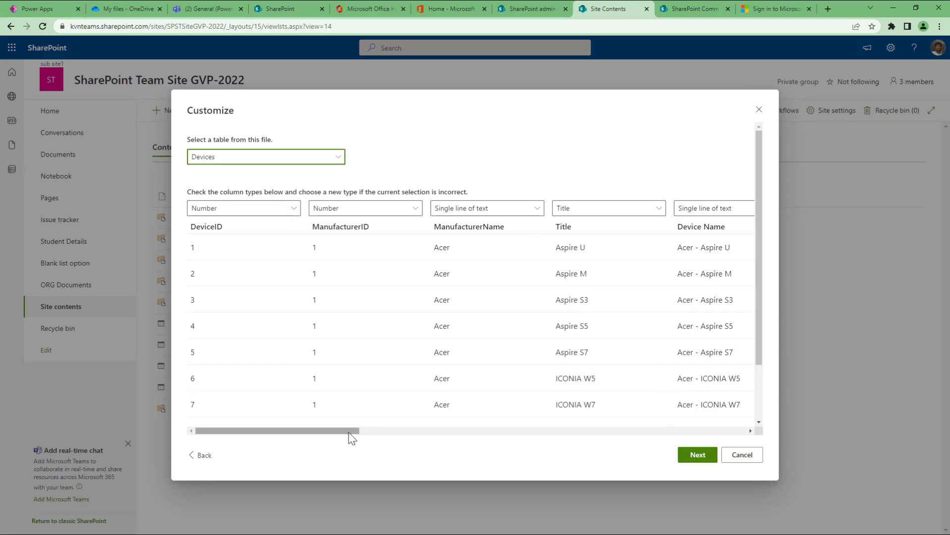
{"action": "left_click_drag", "start_coordinate": [347, 432], "coordinate": [313, 435]}
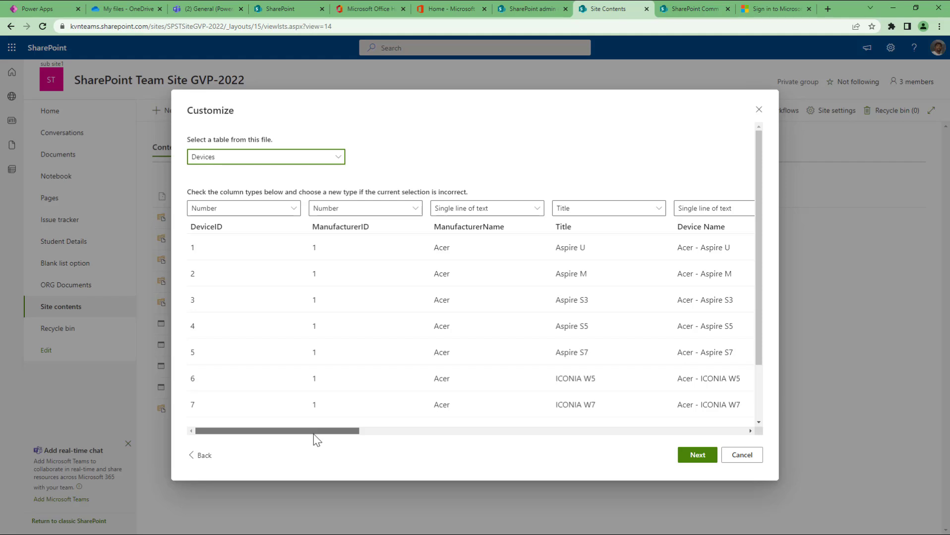
{"action": "left_click_drag", "start_coordinate": [323, 439], "coordinate": [679, 439]}
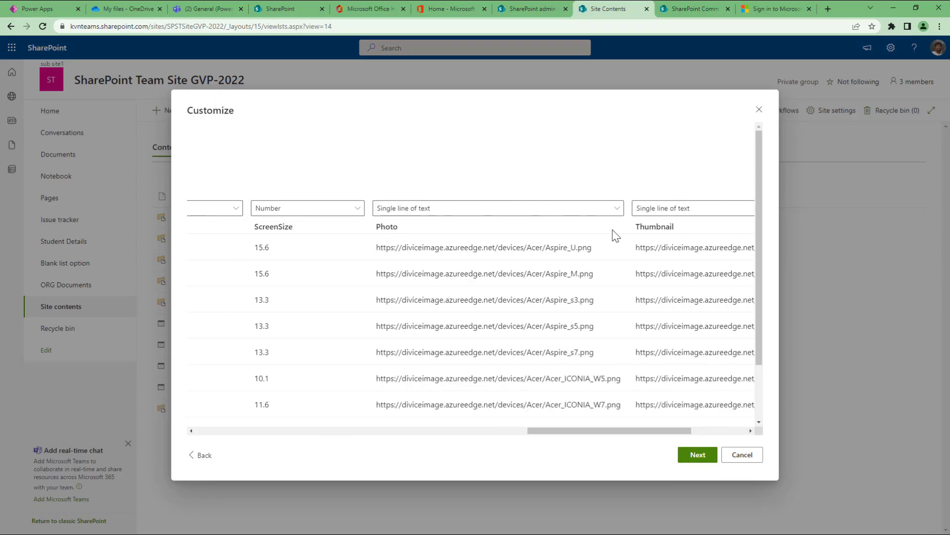
{"action": "left_click", "coordinate": [559, 209]}
{"action": "left_click", "coordinate": [593, 179]}
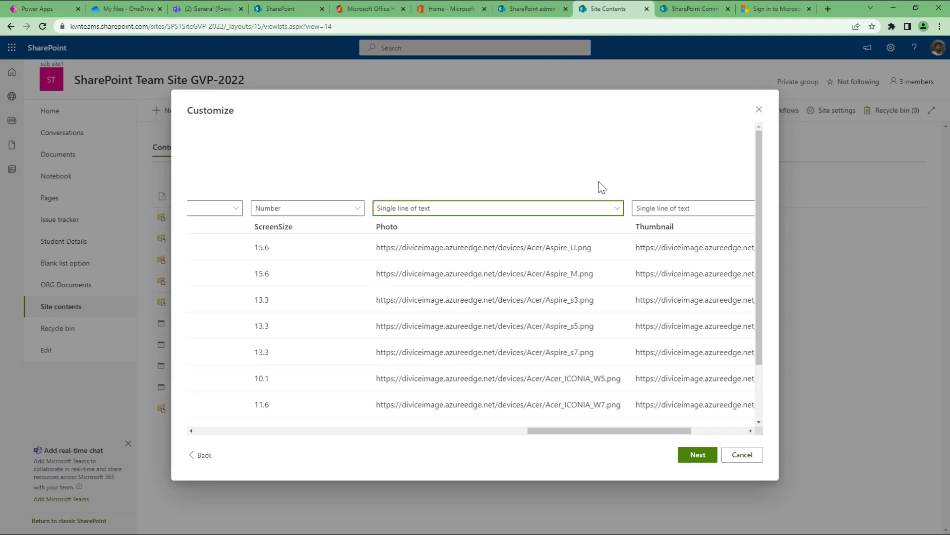
{"action": "left_click", "coordinate": [704, 454]}
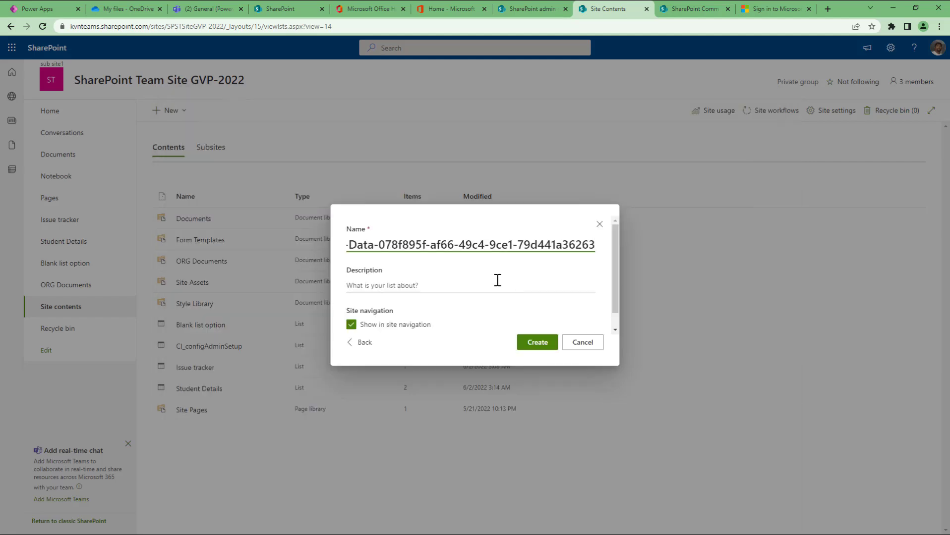
Name the list Device Order Data and create it with site navigation display enabled.
{"action": "key", "text": "ctrl+a"}
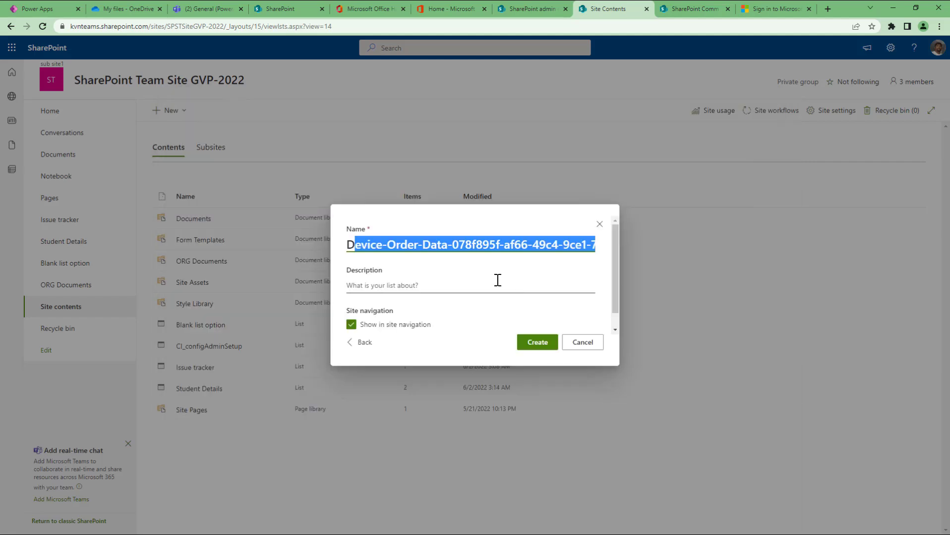
{"action": "key", "text": "shift+Right"}
{"action": "key", "text": "shift+Right"}
{"action": "key", "text": "shift+Right"}
{"action": "key", "text": "shift+Right"}
{"action": "key", "text": "shift+Right"}
{"action": "key", "text": "shift+Right"}
{"action": "key", "text": "shift+Right"}
{"action": "key", "text": "shift+Right"}
{"action": "key", "text": "shift+Right"}
{"action": "key", "text": "shift+Right"}
{"action": "key", "text": "shift+Right"}
{"action": "key", "text": "shift+Right"}
{"action": "key", "text": "shift+Right"}
{"action": "key", "text": "shift+Right"}
{"action": "key", "text": "shift+Right"}
{"action": "key", "text": "shift+Right"}
{"action": "key", "text": "shift+Right"}
{"action": "key", "text": "shift+Right"}
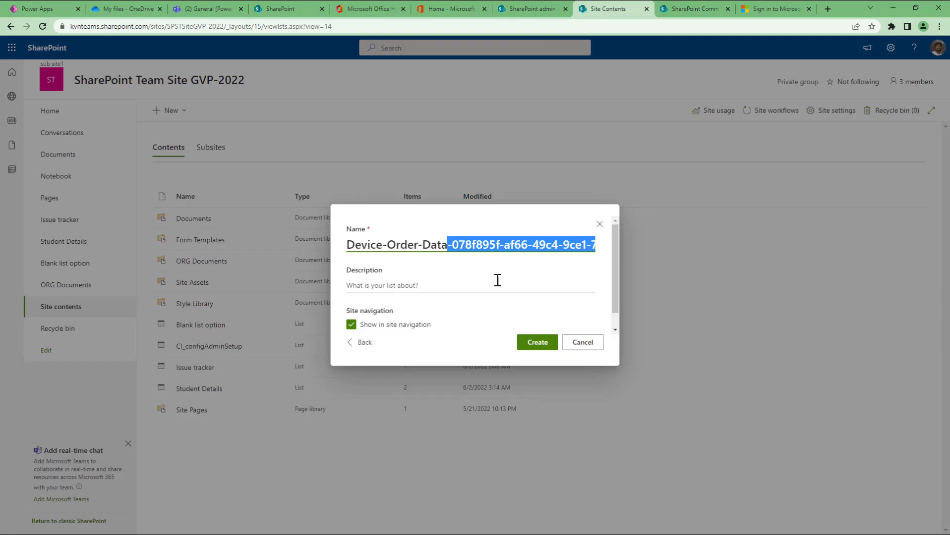
{"action": "key", "text": "Delete"}
{"action": "key", "text": "Delete"}
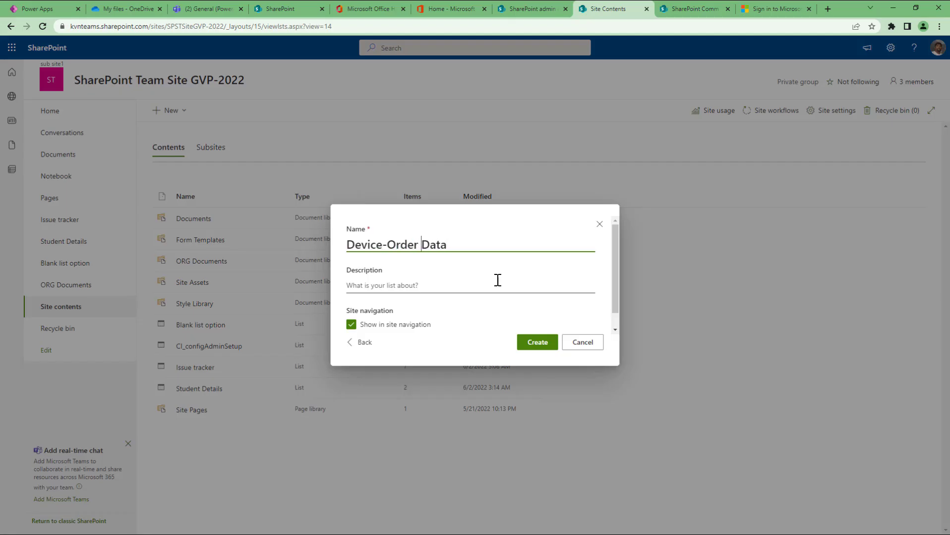
{"action": "key", "text": "Delete"}
{"action": "left_click", "coordinate": [525, 346]}
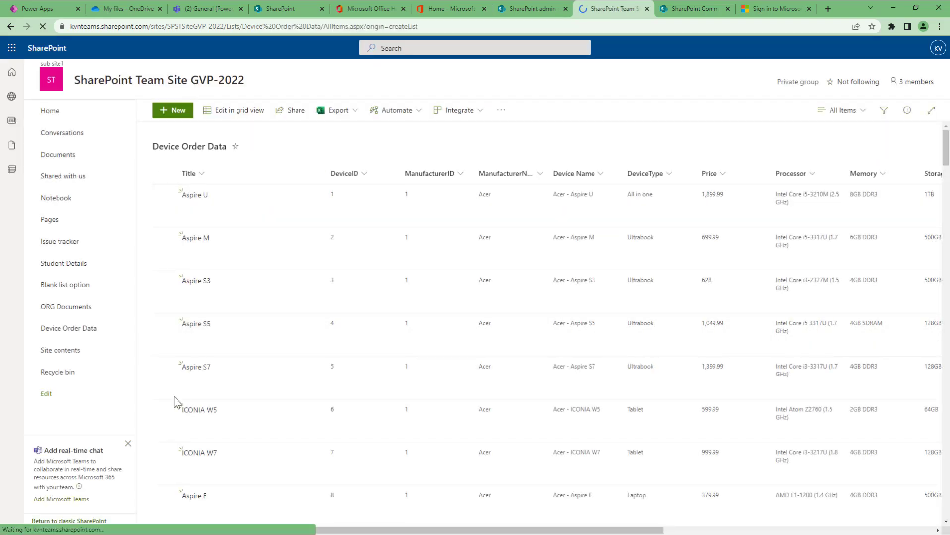
Start another list from Excel in the site contents, uploading the Device-Order-Data workbook again.
{"action": "left_click", "coordinate": [61, 351]}
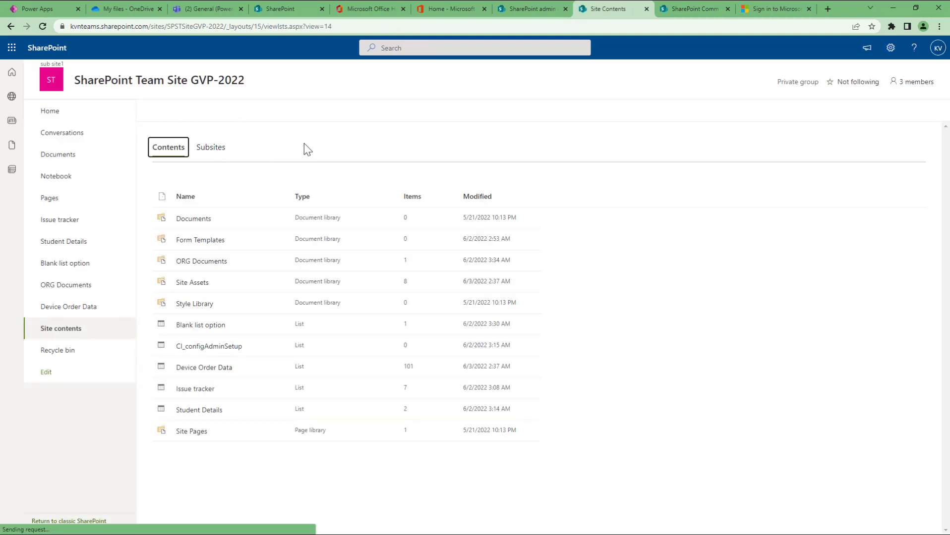
{"action": "left_click", "coordinate": [181, 112]}
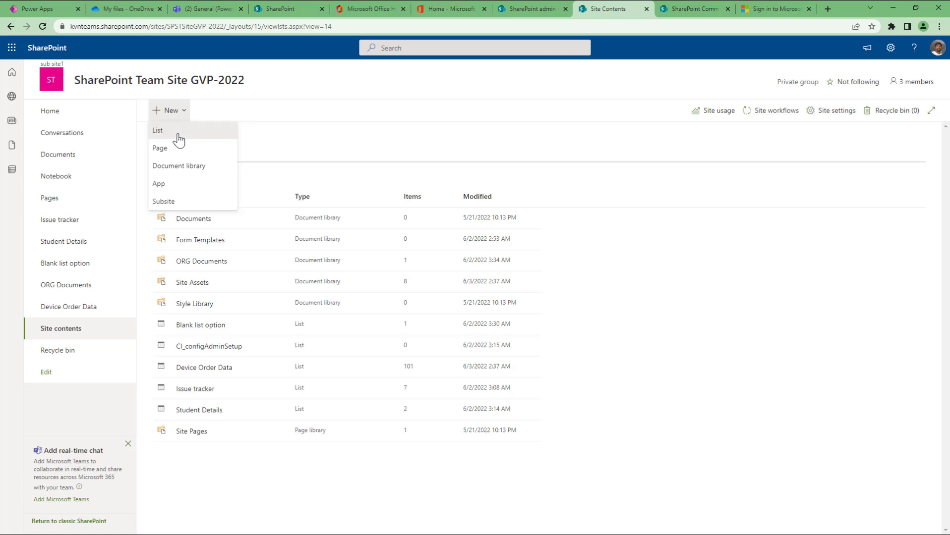
{"action": "left_click", "coordinate": [179, 140]}
{"action": "left_click", "coordinate": [299, 170]}
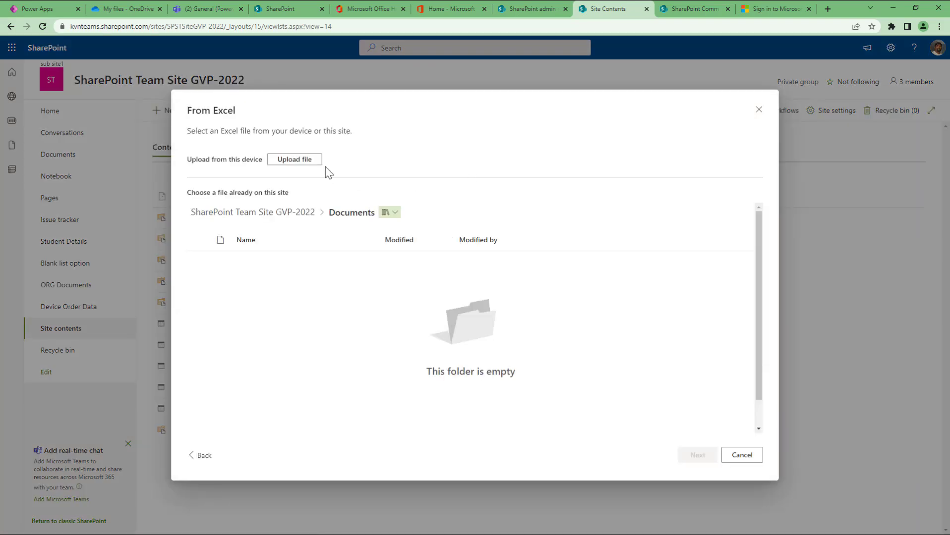
{"action": "left_click", "coordinate": [298, 161]}
{"action": "left_click", "coordinate": [150, 174]}
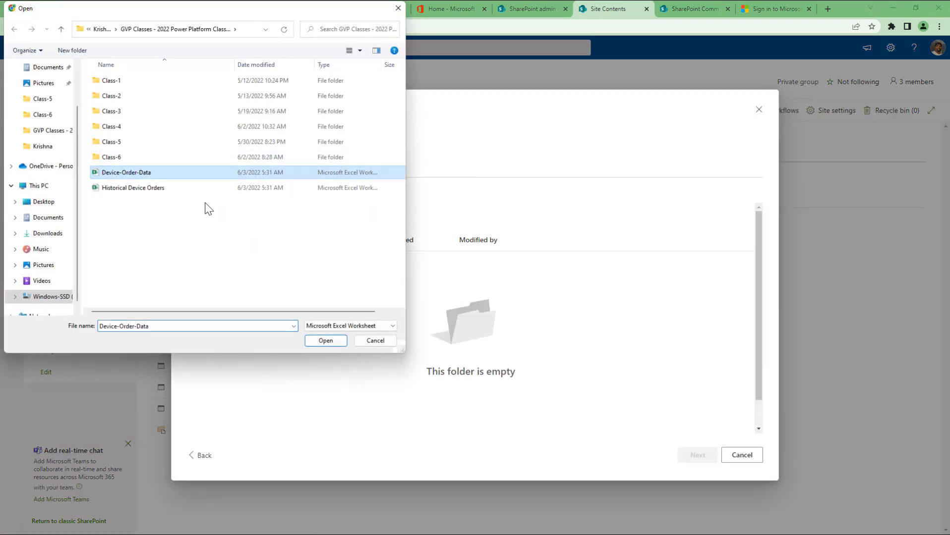
{"action": "left_click", "coordinate": [317, 341]}
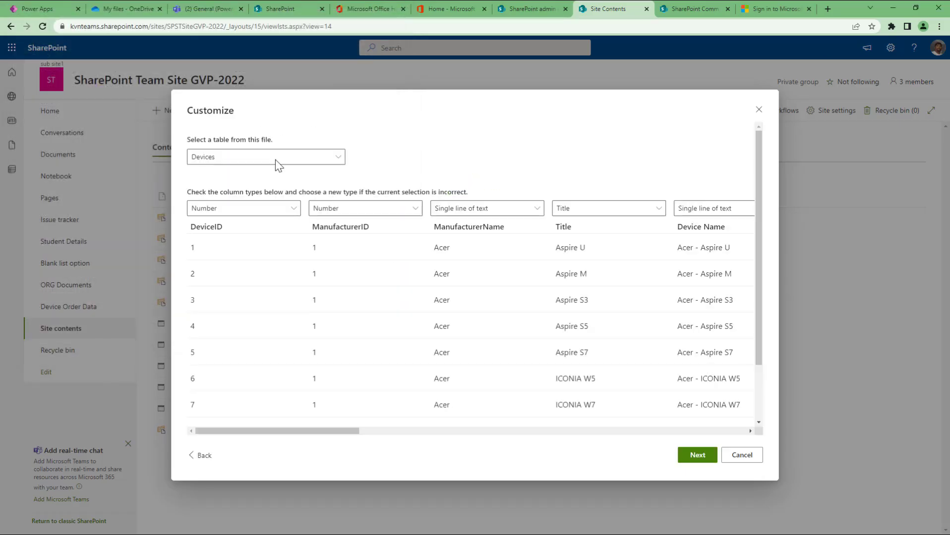
Choose Manufacturers as the source table, review its columns, and accept the column types.
{"action": "left_click", "coordinate": [251, 157]}
{"action": "left_click", "coordinate": [221, 193]}
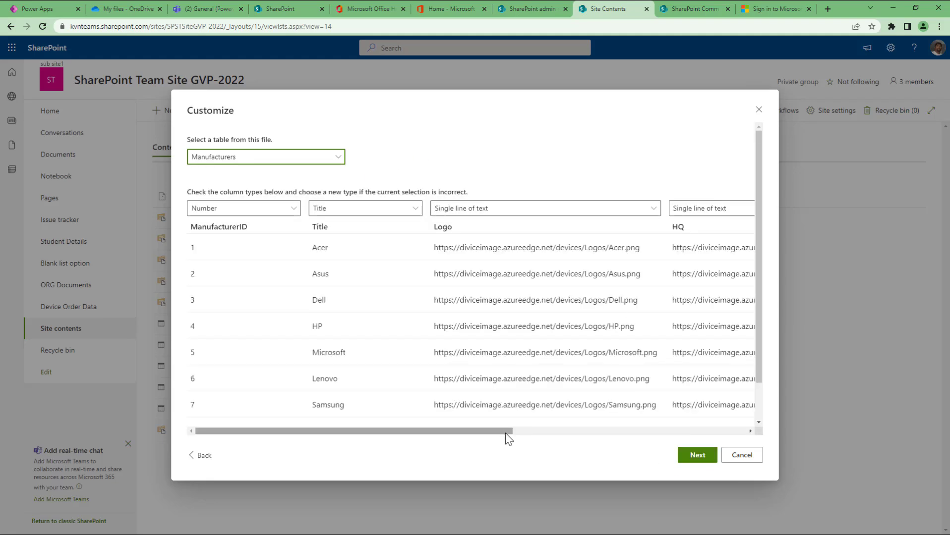
{"action": "left_click_drag", "start_coordinate": [508, 432], "coordinate": [708, 431]}
{"action": "left_click", "coordinate": [692, 454]}
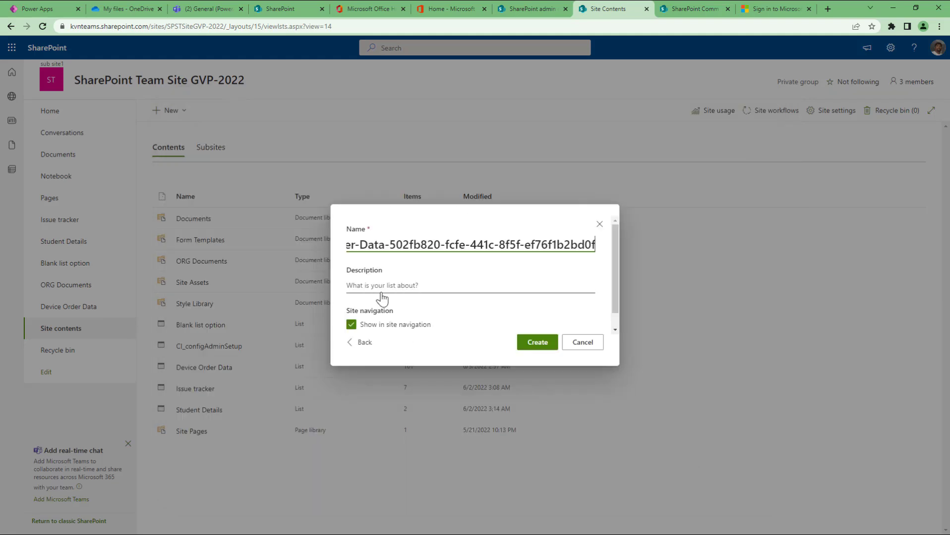
Try to name the second list Device Order Data by removing the generated suffix and the hyphens.
{"action": "left_click", "coordinate": [386, 245]}
{"action": "key", "text": "shift+End"}
{"action": "key", "text": "Delete"}
{"action": "key", "text": "BackSpace"}
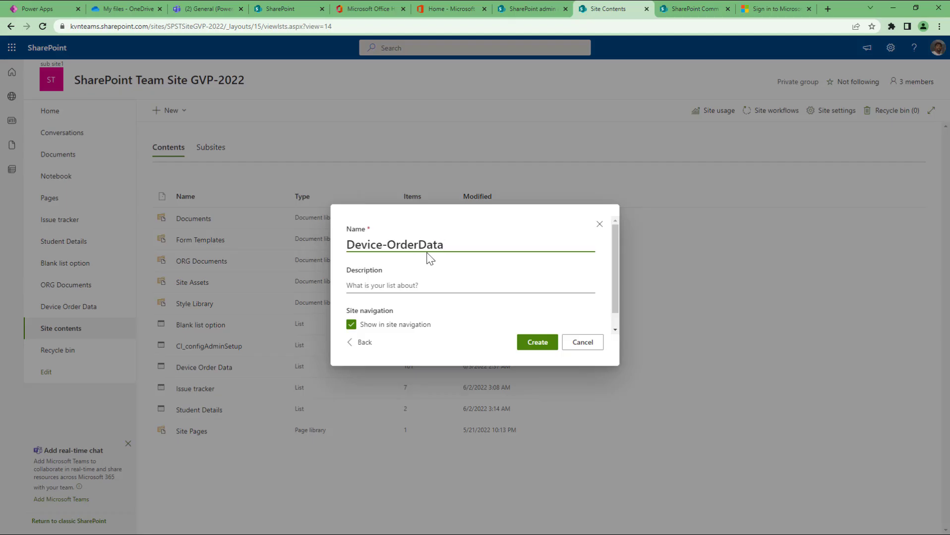
{"action": "key", "text": "ctrl+Left"}
{"action": "key", "text": "BackSpace"}
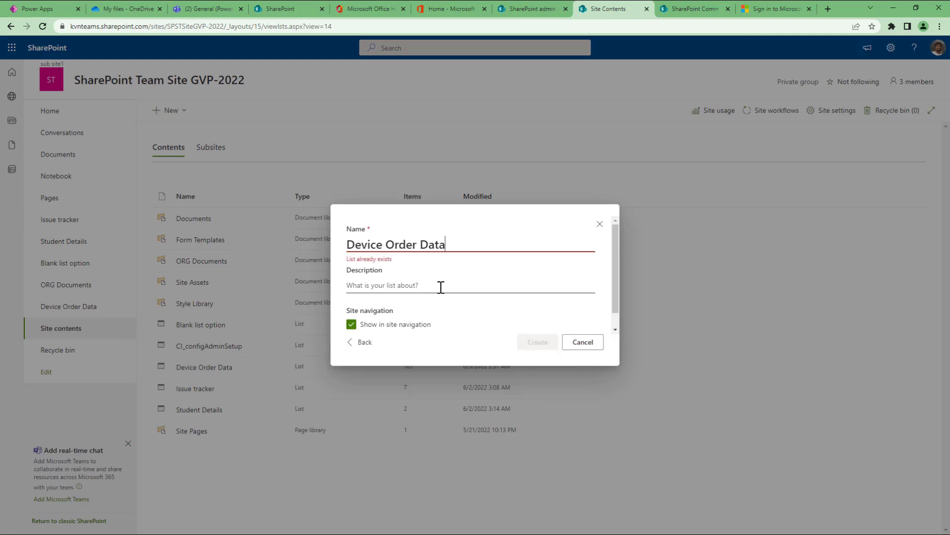
{"action": "left_click_drag", "start_coordinate": [456, 245], "coordinate": [317, 244]}
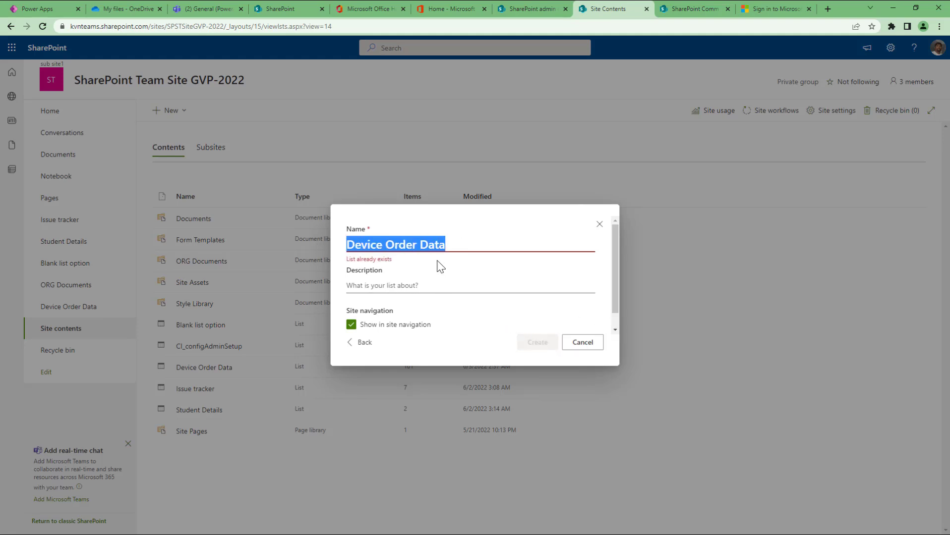
{"action": "key", "text": "alt+Tab"}
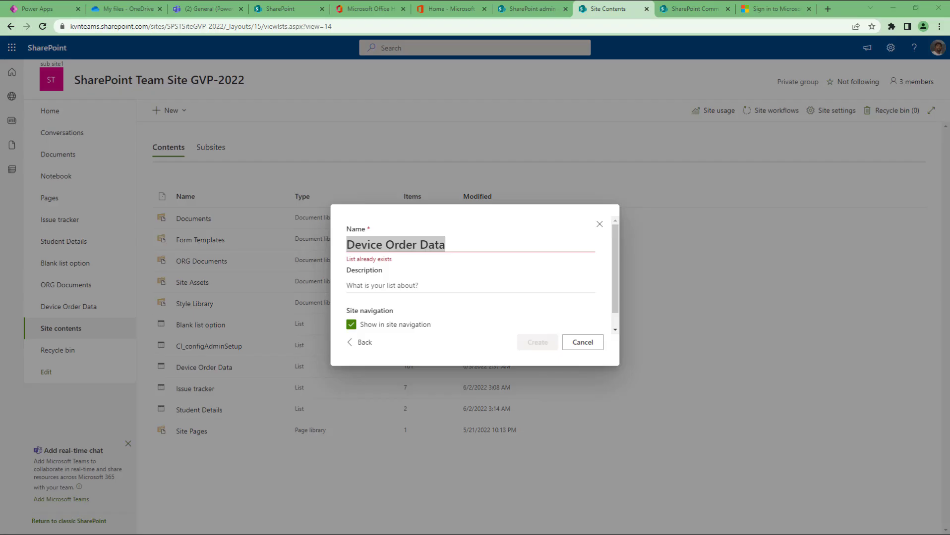
Name the second list Manufacturers, leave its description empty, and create it.
{"action": "left_click", "coordinate": [483, 248]}
{"action": "key", "text": "ctrl+a"}
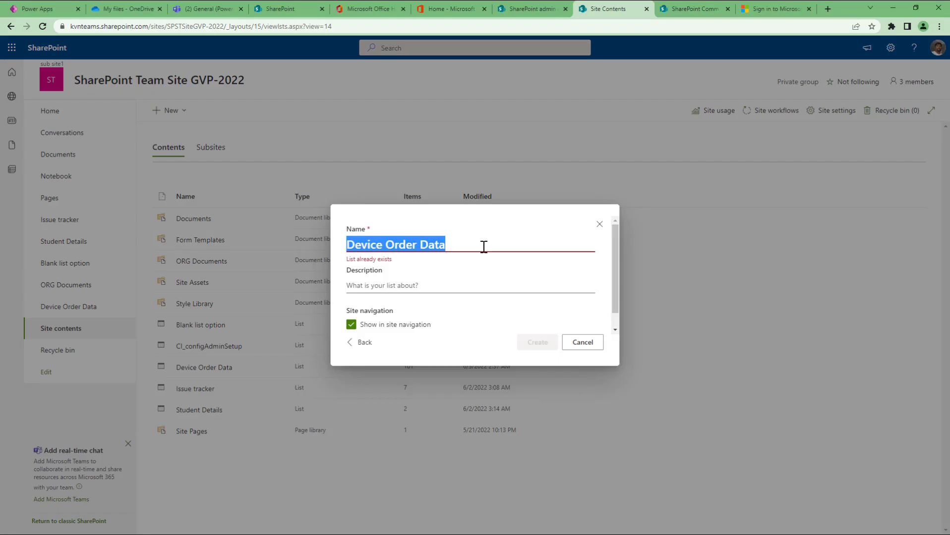
{"action": "type", "text": "Manufacturers"}
{"action": "left_click", "coordinate": [470, 284]}
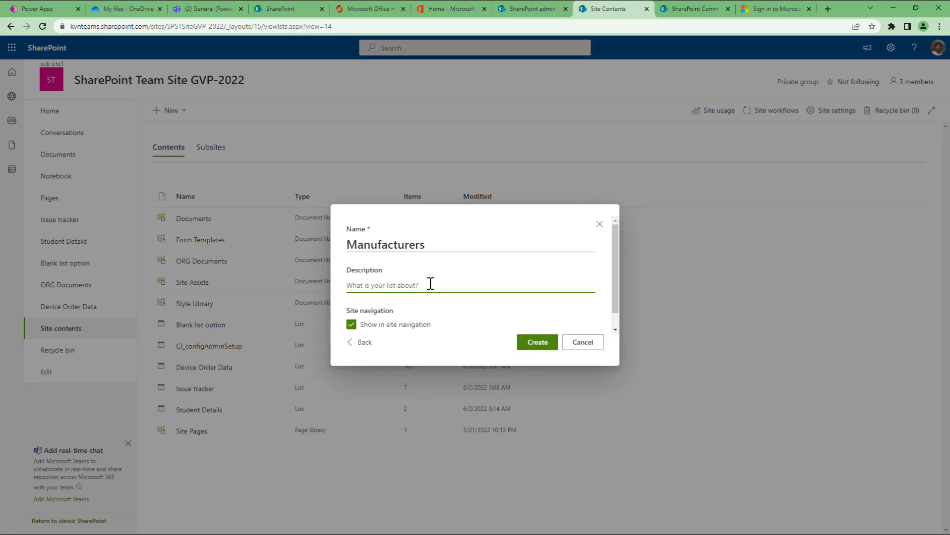
{"action": "left_click", "coordinate": [429, 246]}
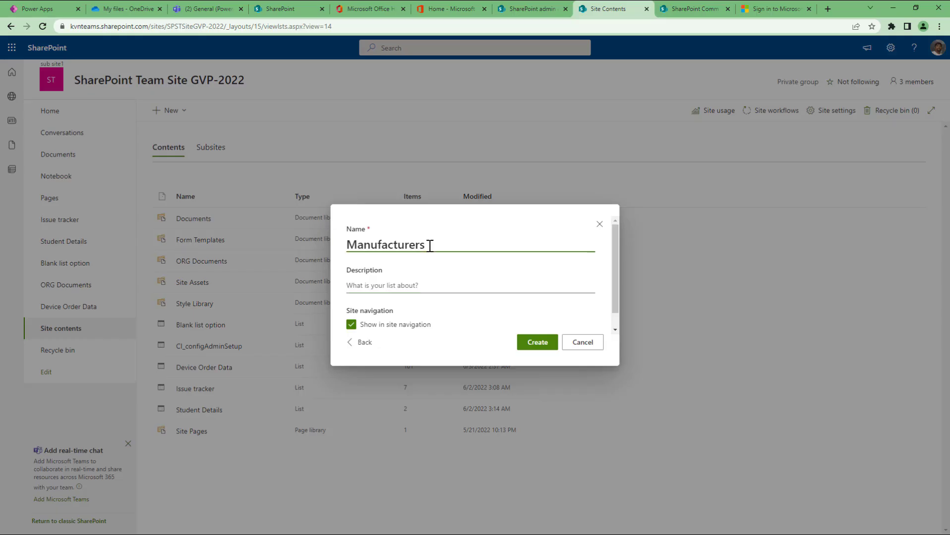
{"action": "left_click", "coordinate": [524, 344]}
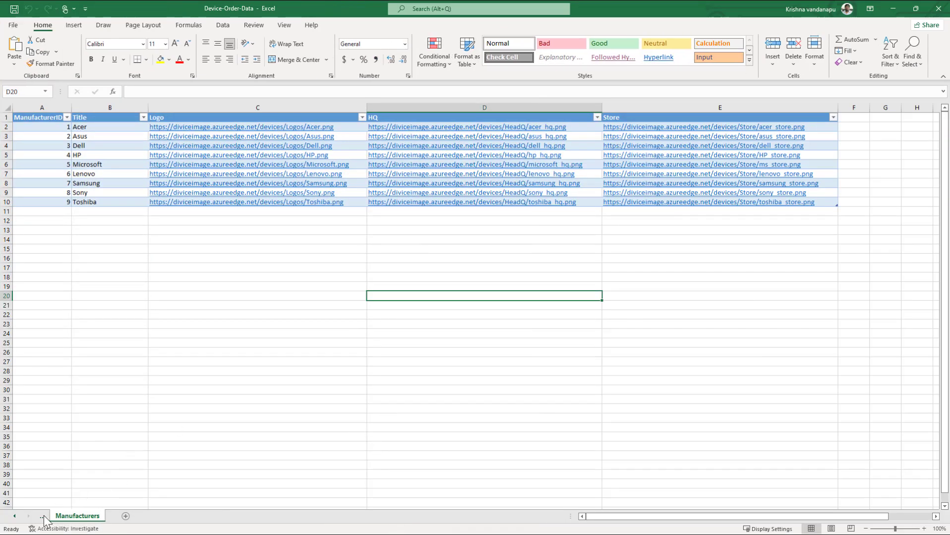
Compare the Devices and Manufacturers sheets of the Device-Order-Data workbook in Excel.
{"action": "left_click", "coordinate": [15, 517]}
{"action": "left_click", "coordinate": [61, 519]}
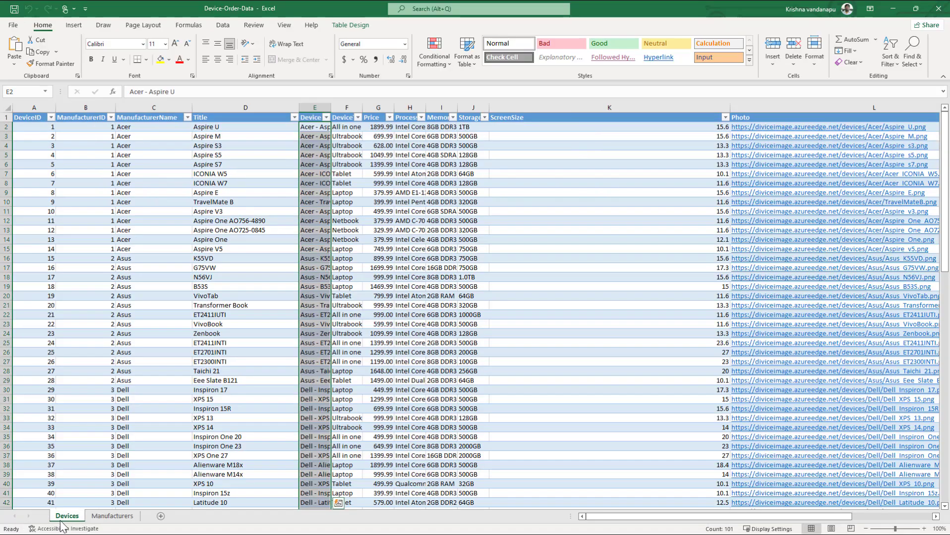
{"action": "left_click", "coordinate": [114, 518]}
{"action": "left_click", "coordinate": [70, 517]}
{"action": "left_click", "coordinate": [112, 517]}
{"action": "left_click", "coordinate": [210, 259]}
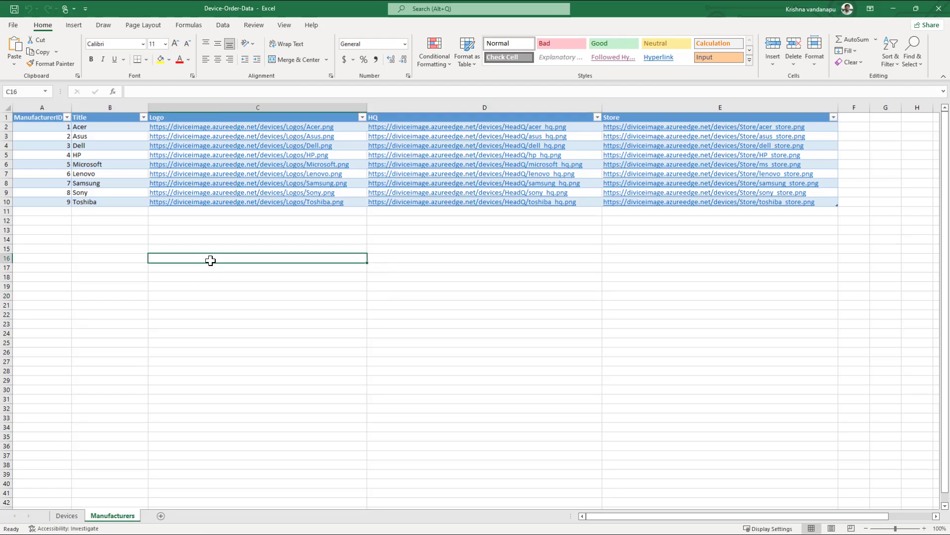
Examine the full extent of the Manufacturers table by selecting it from the first header cell to its last row and column.
{"action": "key", "text": "ctrl+Home"}
{"action": "key", "text": "ctrl+shift+Down"}
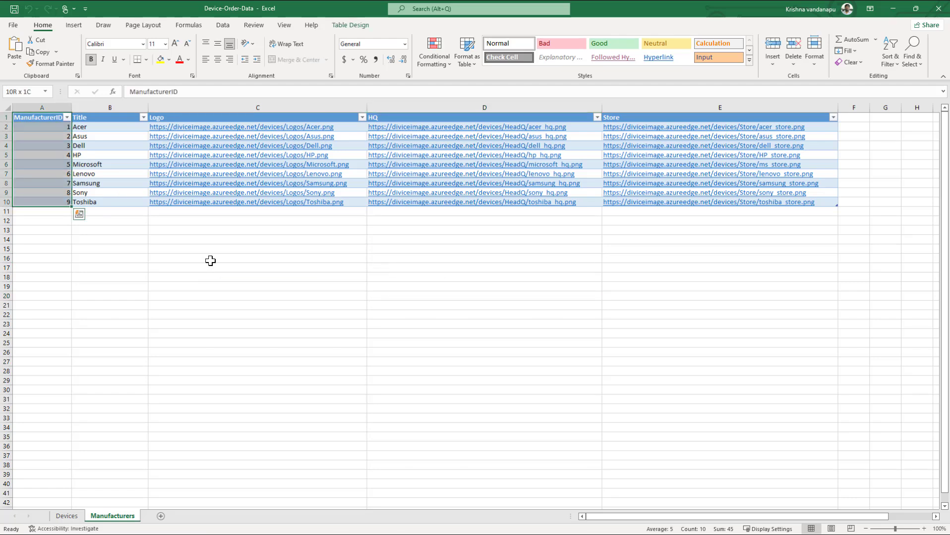
{"action": "key", "text": "ctrl+shift+Right"}
{"action": "key", "text": "ctrl+Home"}
{"action": "key", "text": "ctrl+shift+Down"}
{"action": "key", "text": "ctrl+shift+Right"}
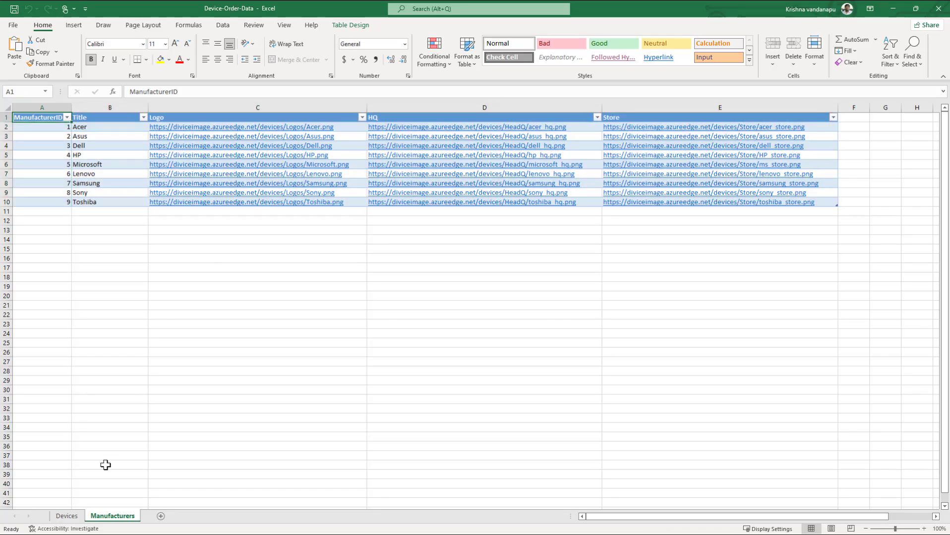
Check the table names assigned to the tables on the Devices and Manufacturers sheets.
{"action": "left_click", "coordinate": [68, 518]}
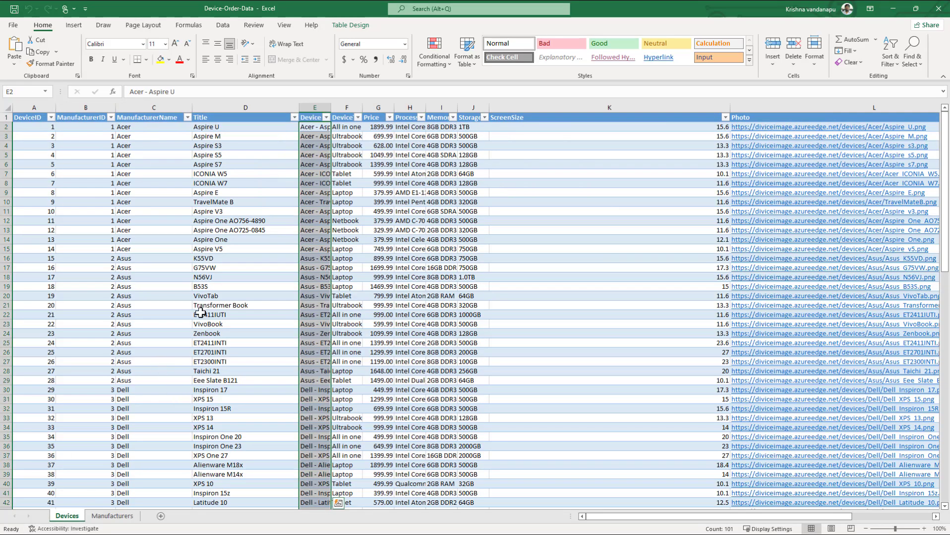
{"action": "left_click", "coordinate": [200, 312]}
{"action": "key", "text": "ctrl+Home"}
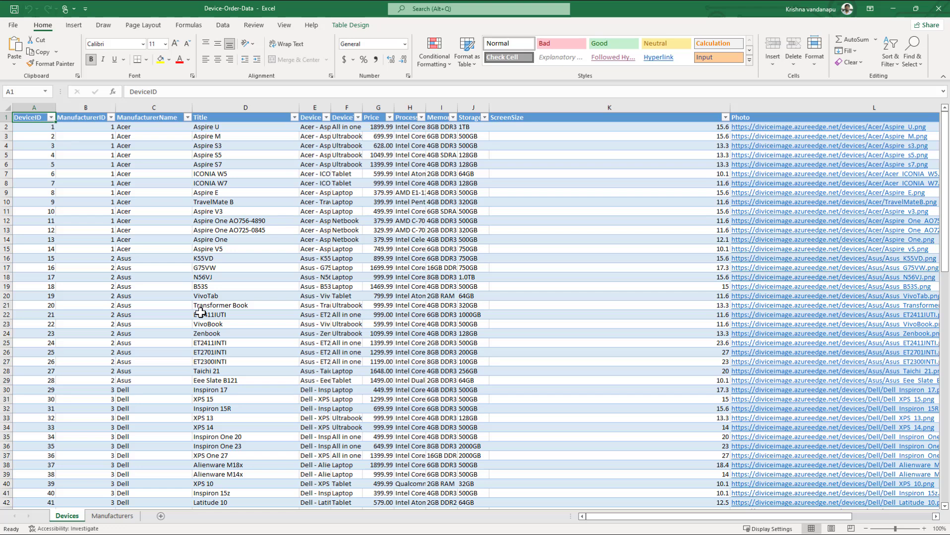
{"action": "left_click", "coordinate": [347, 25]}
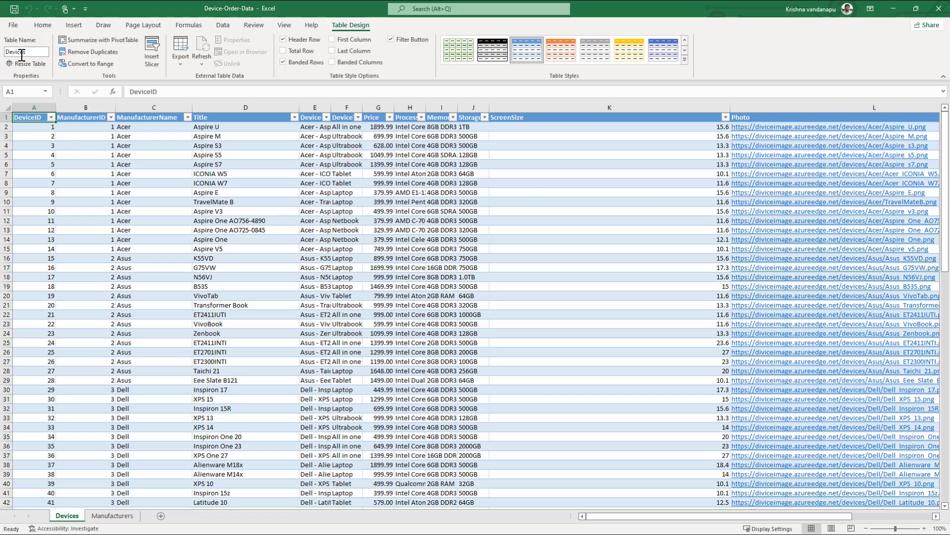
{"action": "left_click", "coordinate": [119, 516]}
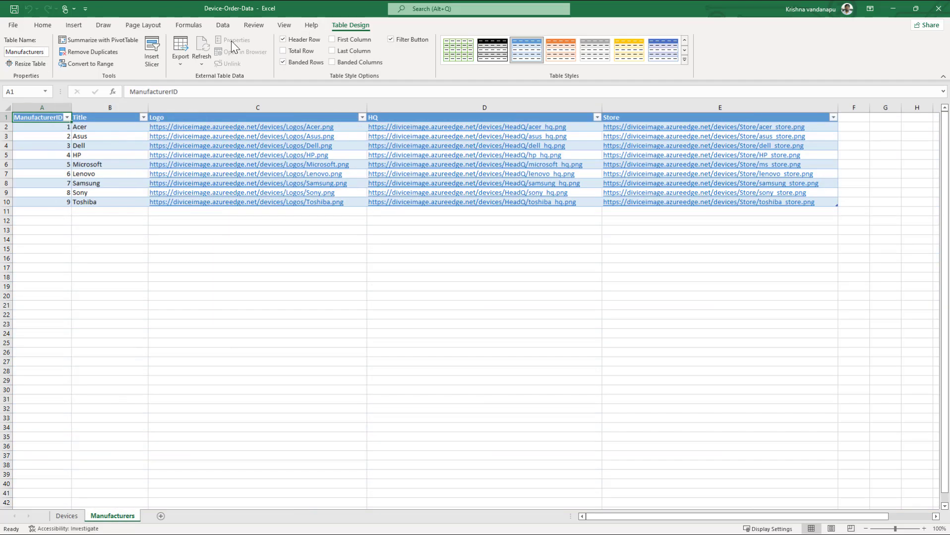
Return to the SharePoint team site and try to create a list from the Historical Device Orders workbook.
{"action": "left_click_drag", "start_coordinate": [645, 8], "coordinate": [0, 209]}
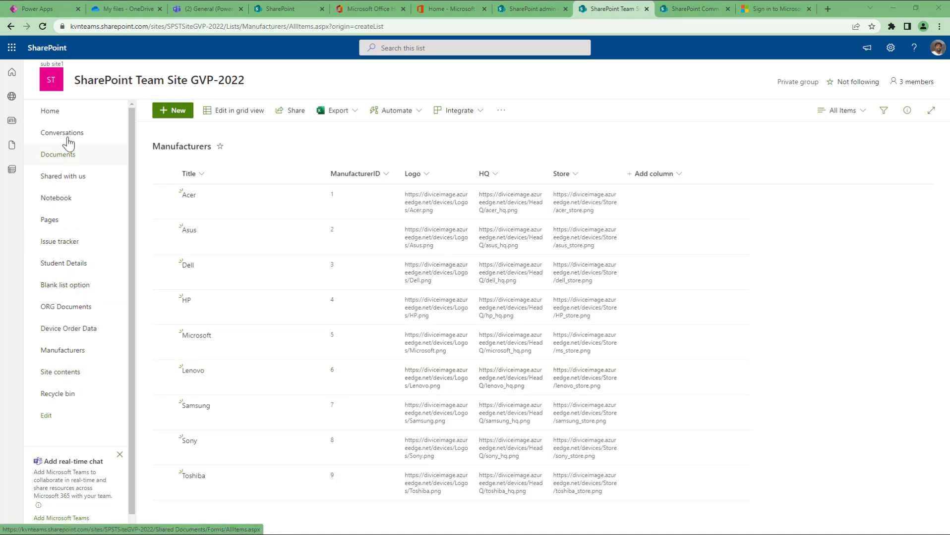
{"action": "left_click", "coordinate": [70, 372]}
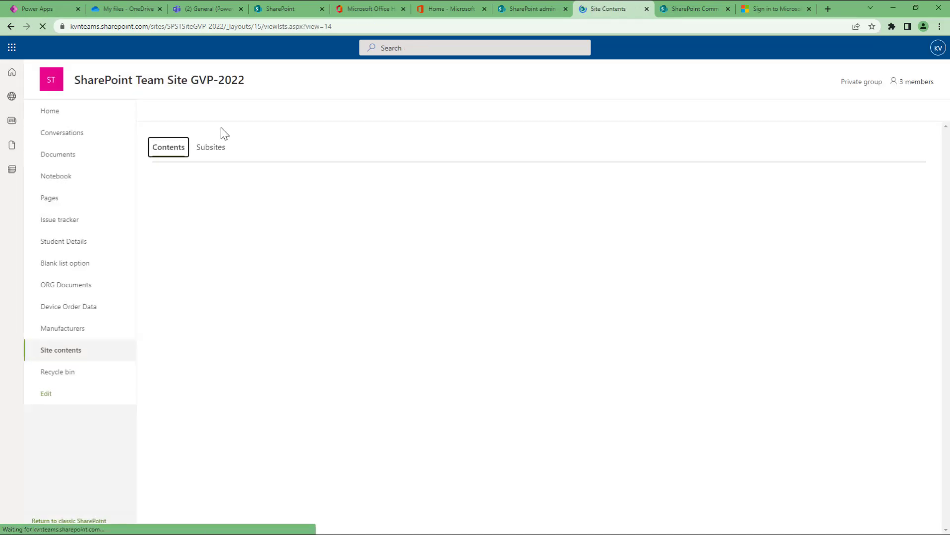
{"action": "left_click", "coordinate": [181, 111]}
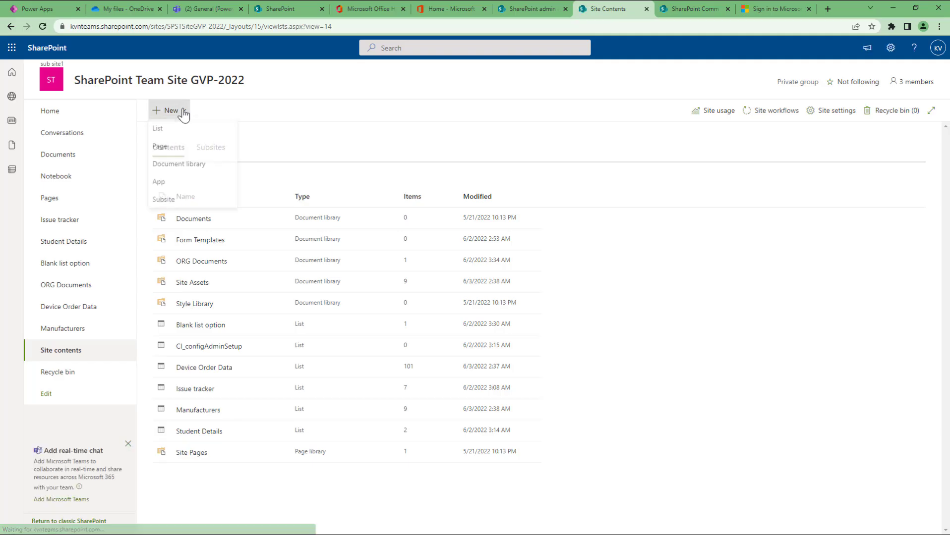
{"action": "left_click", "coordinate": [158, 131]}
{"action": "left_click", "coordinate": [303, 175]}
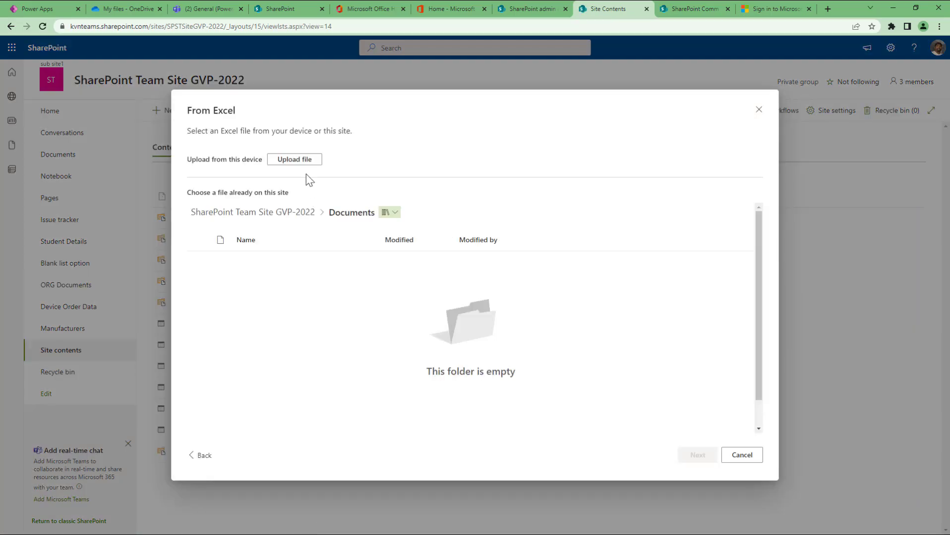
{"action": "left_click", "coordinate": [287, 158]}
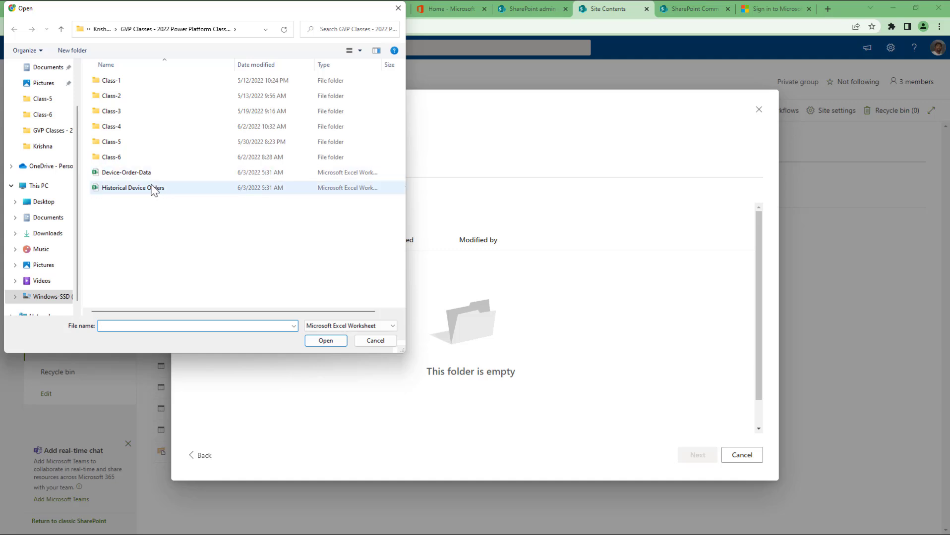
{"action": "left_click", "coordinate": [149, 189]}
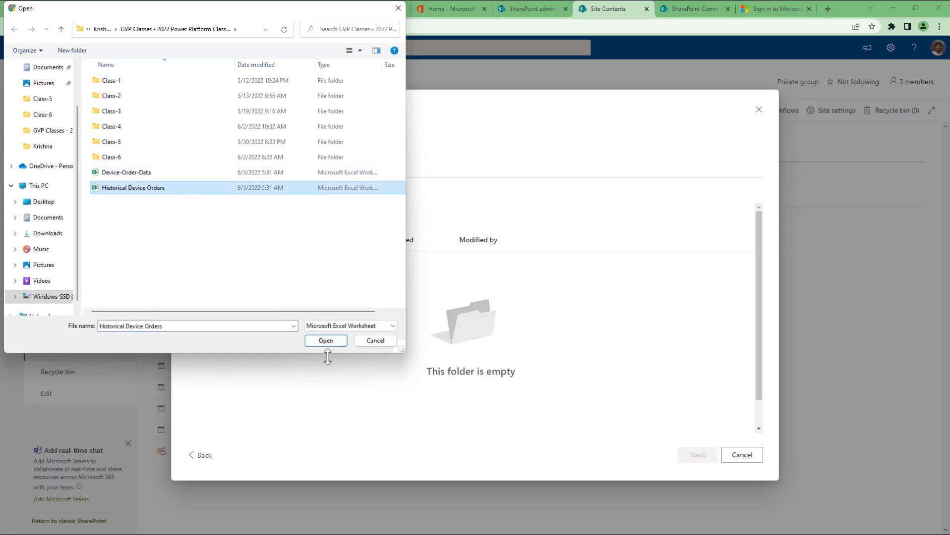
{"action": "left_click", "coordinate": [326, 342]}
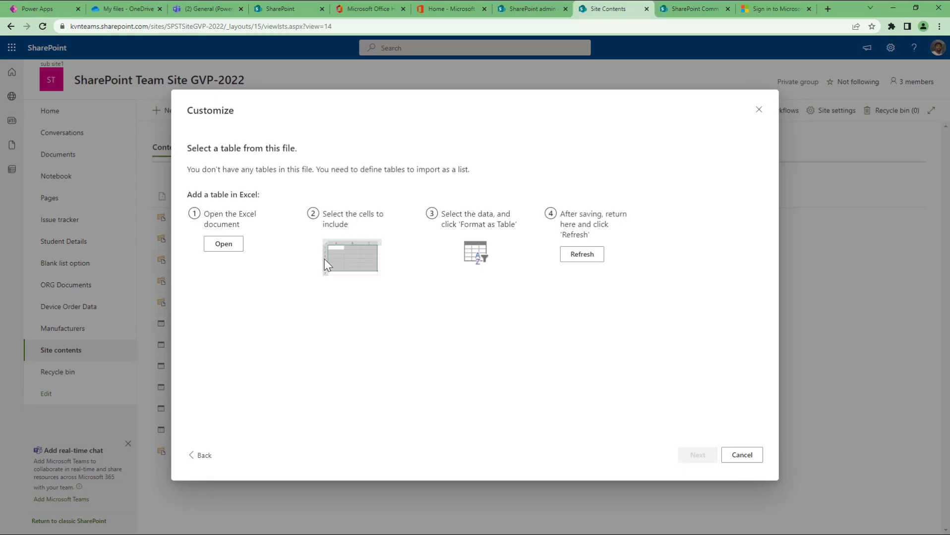
{"action": "left_click", "coordinate": [201, 455]}
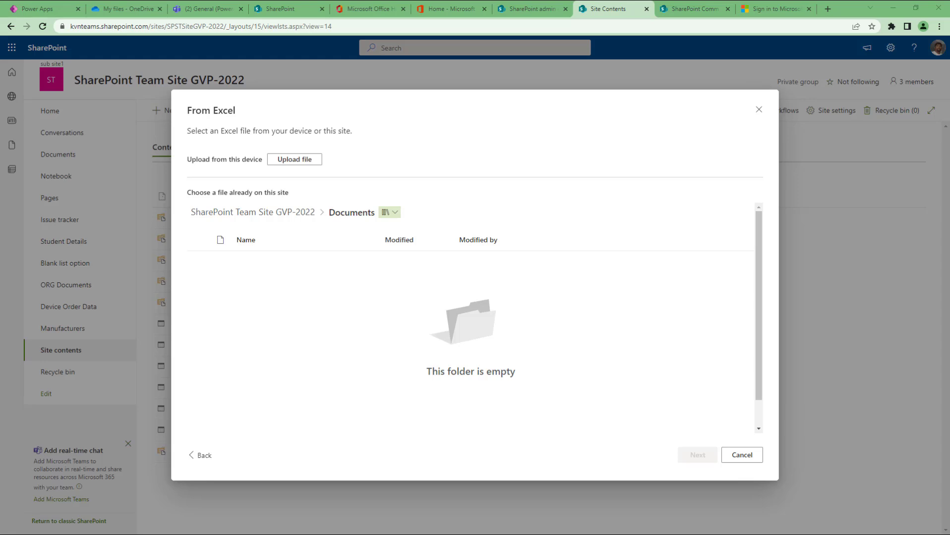
Examine the Historical Device Orders worksheet in Excel from its first to its last row, and close the workbook.
{"action": "left_click_drag", "start_coordinate": [1, 342], "coordinate": [316, 1]}
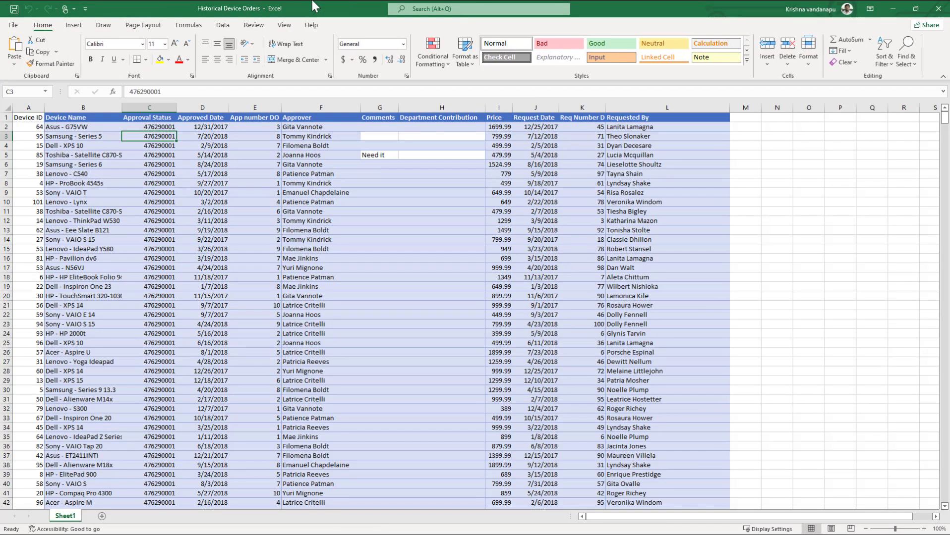
{"action": "left_click", "coordinate": [341, 297]}
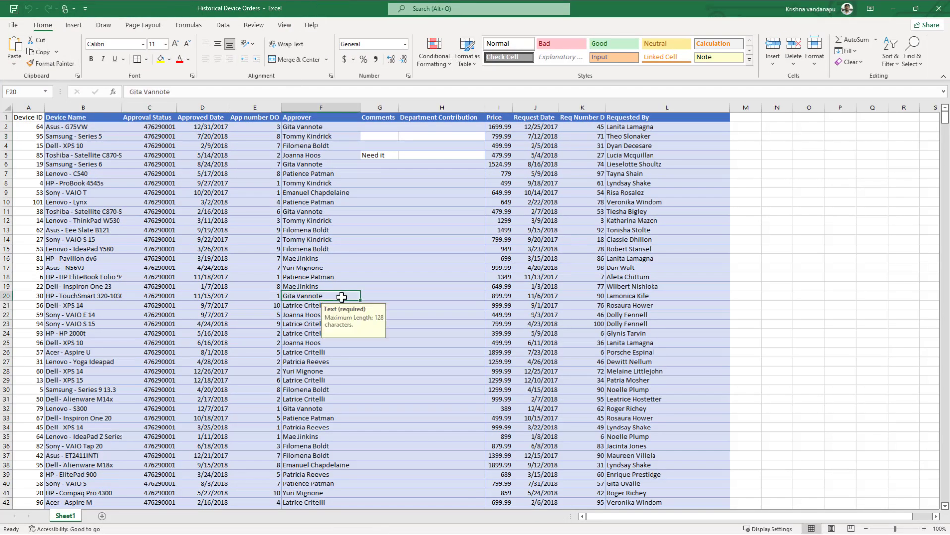
{"action": "key", "text": "ctrl+Home"}
{"action": "key", "text": "Right"}
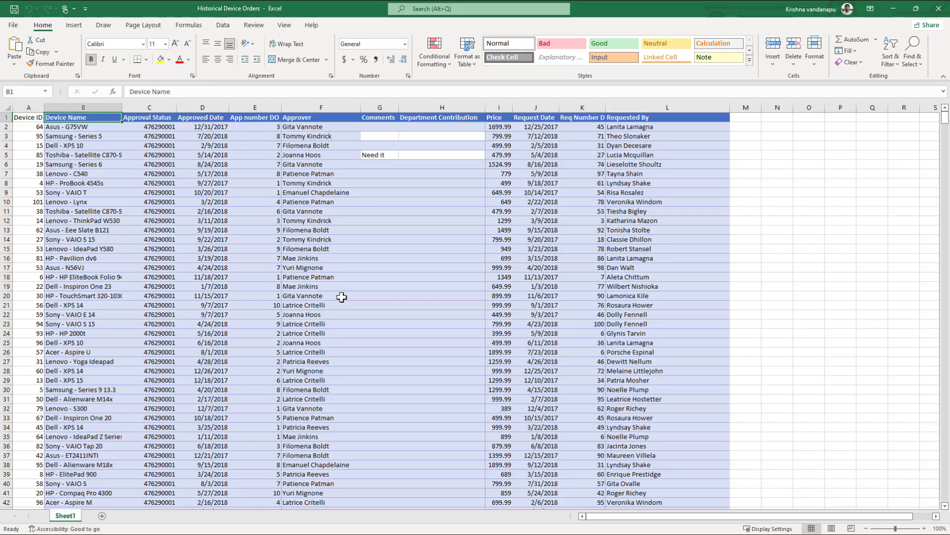
{"action": "key", "text": "Left"}
{"action": "key", "text": "ctrl+Down"}
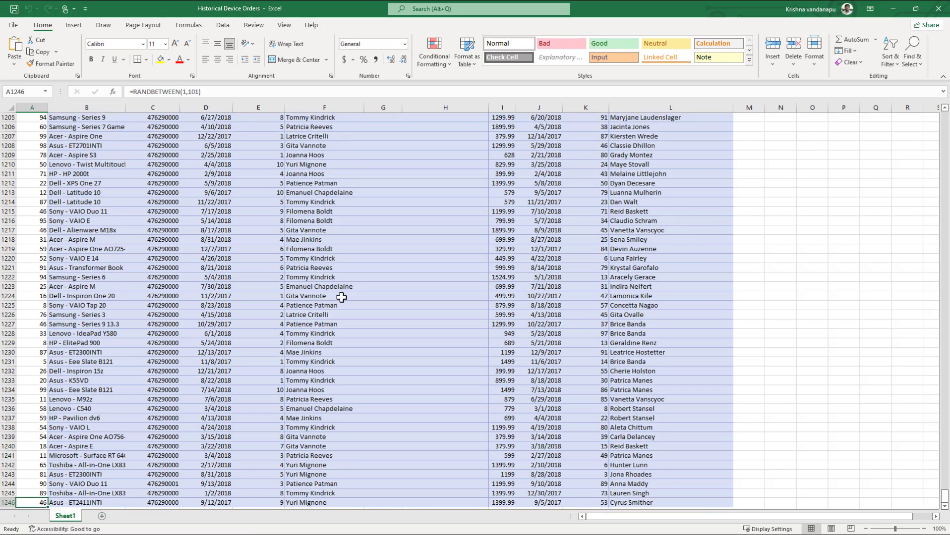
{"action": "key", "text": "ctrl+Up"}
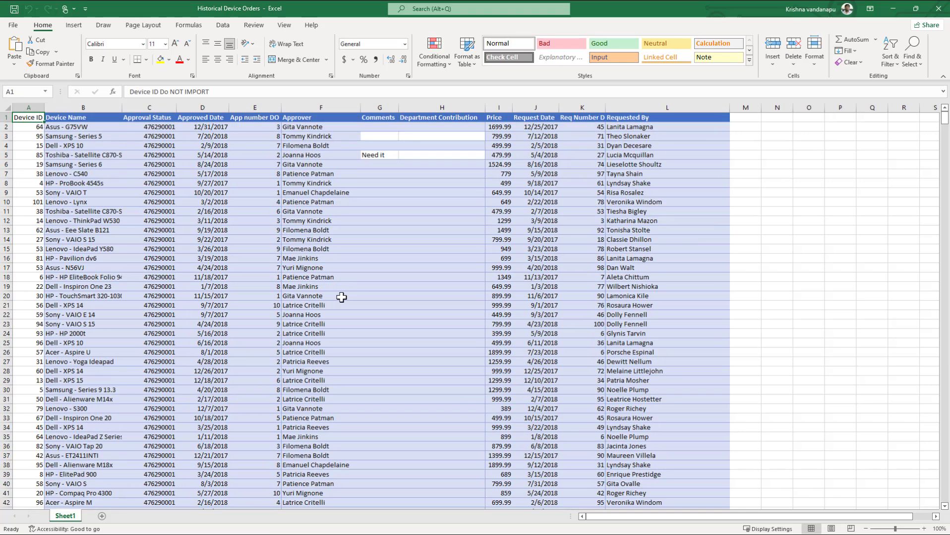
{"action": "left_click", "coordinate": [937, 12]}
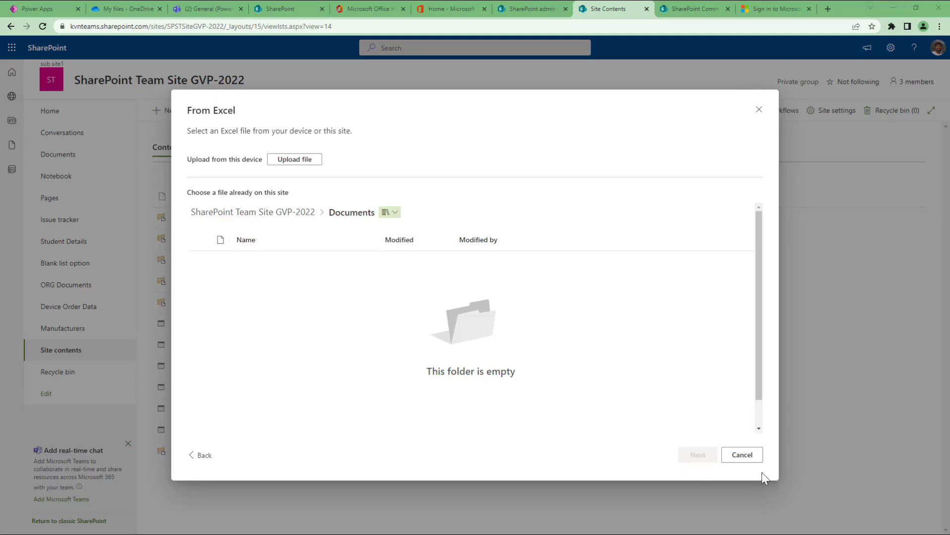
Cancel the Excel list import in SharePoint and view the Device Order Data list on the team site.
{"action": "left_click", "coordinate": [737, 456]}
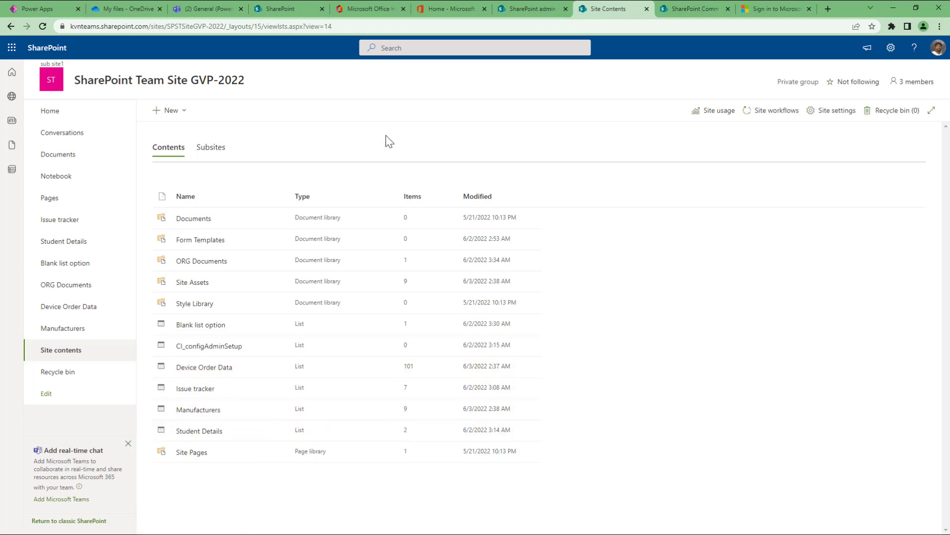
{"action": "left_click", "coordinate": [208, 369]}
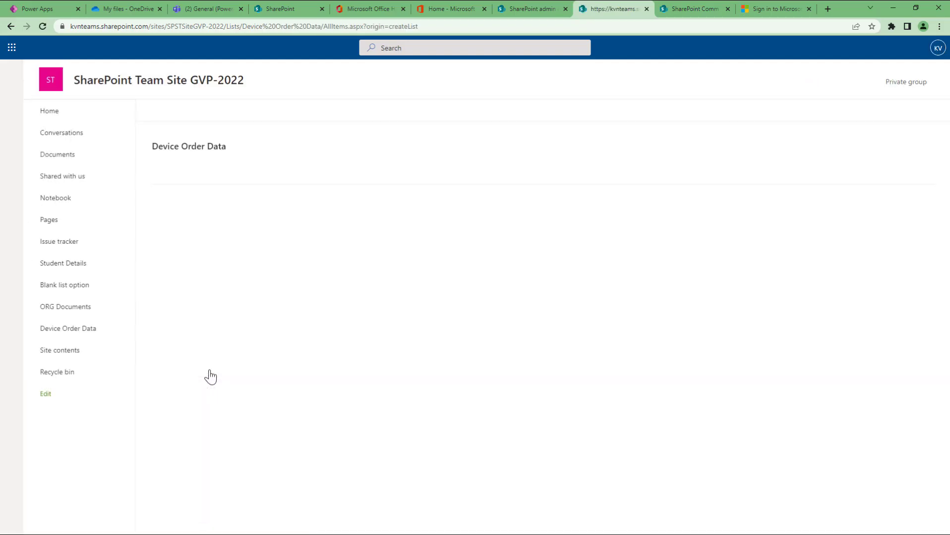
{"action": "left_click", "coordinate": [515, 10]}
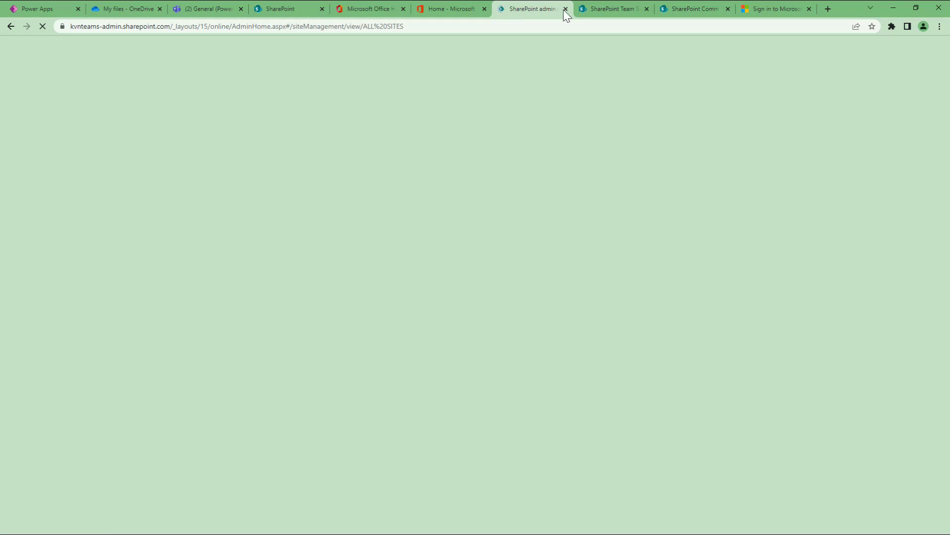
{"action": "left_click", "coordinate": [601, 13]}
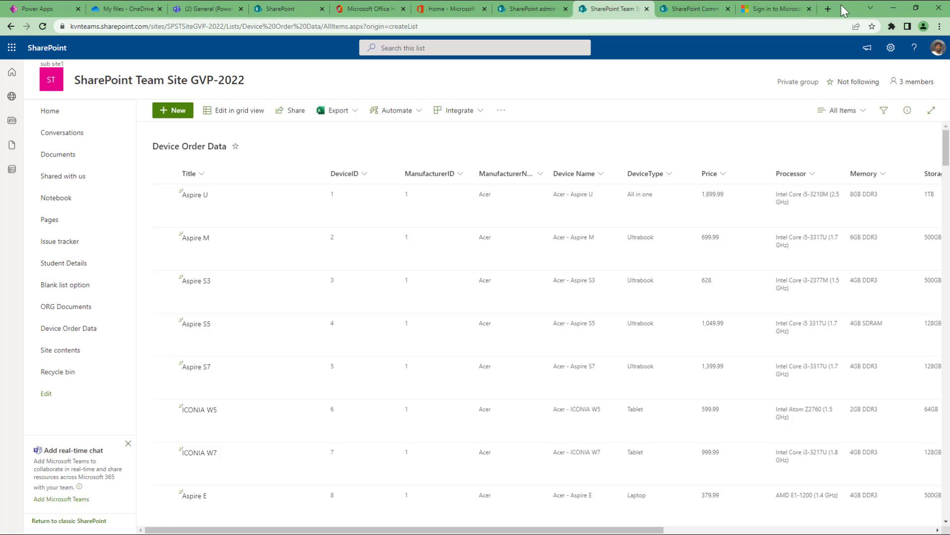
Switch to the CRUD Operations app in Power Apps and show its data sources.
{"action": "left_click", "coordinate": [48, 11]}
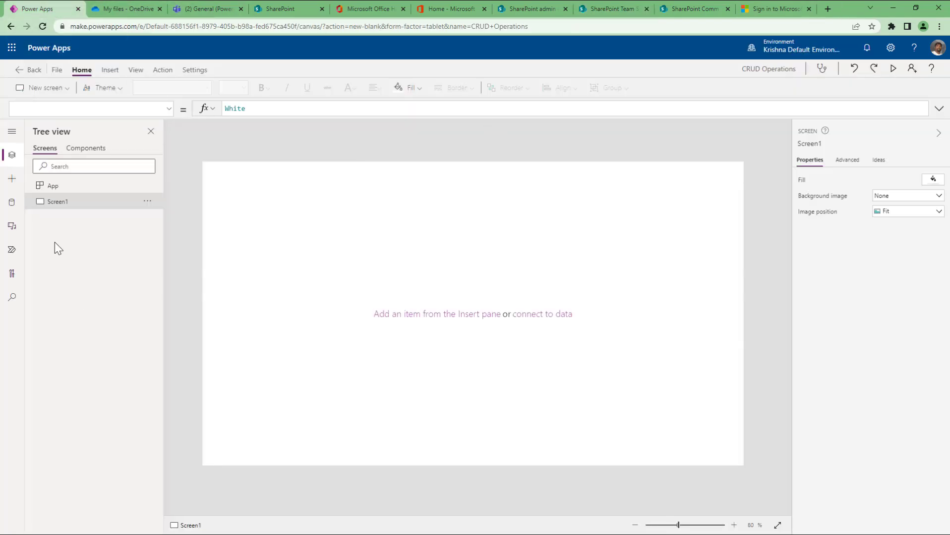
{"action": "left_click", "coordinate": [12, 202]}
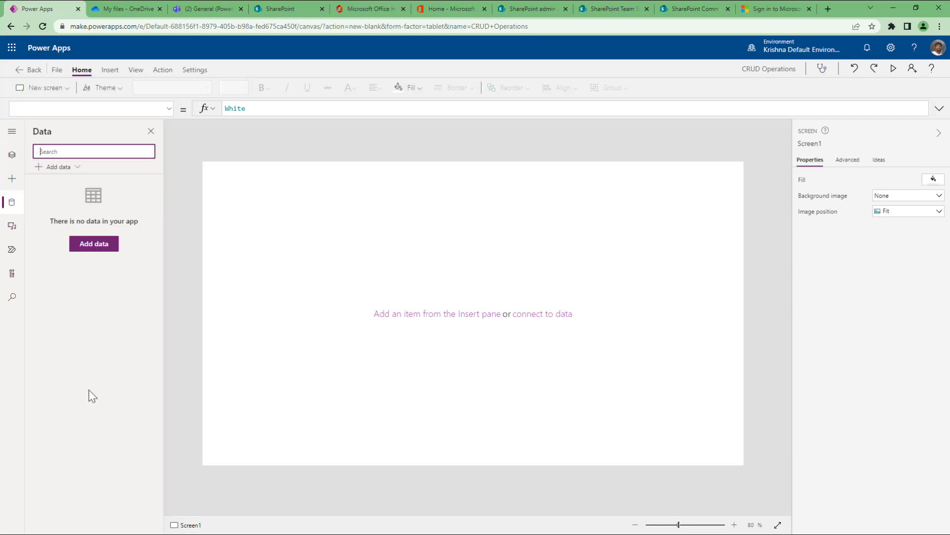
{"action": "left_click", "coordinate": [76, 168]}
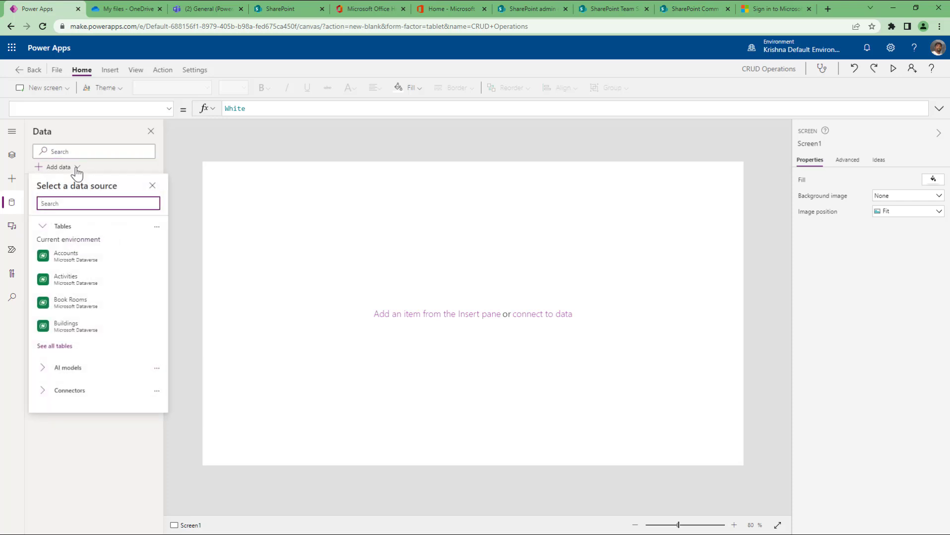
{"action": "left_click", "coordinate": [12, 204]}
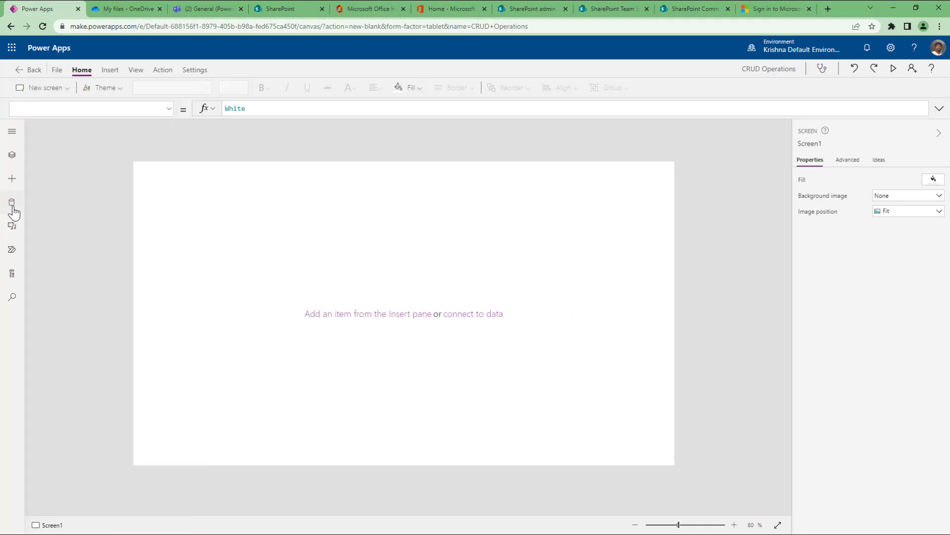
{"action": "left_click", "coordinate": [11, 204]}
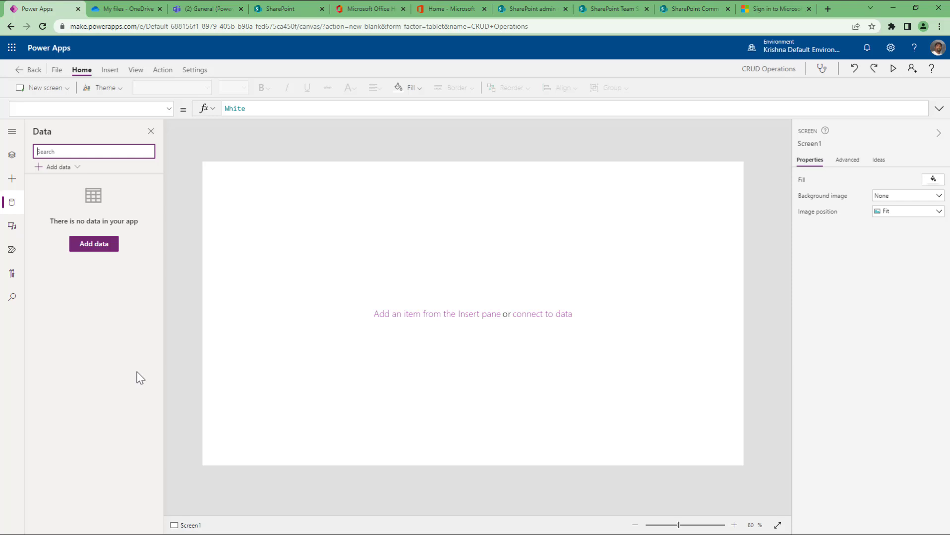
Search the available data sources for sharepoint and add the SharePoint connector using the first existing connection.
{"action": "left_click", "coordinate": [58, 168]}
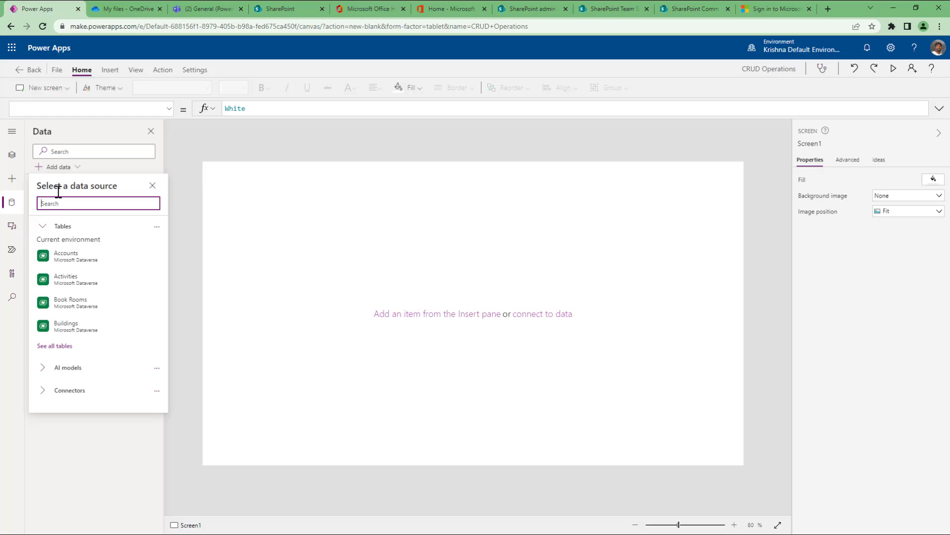
{"action": "type", "text": "sha"}
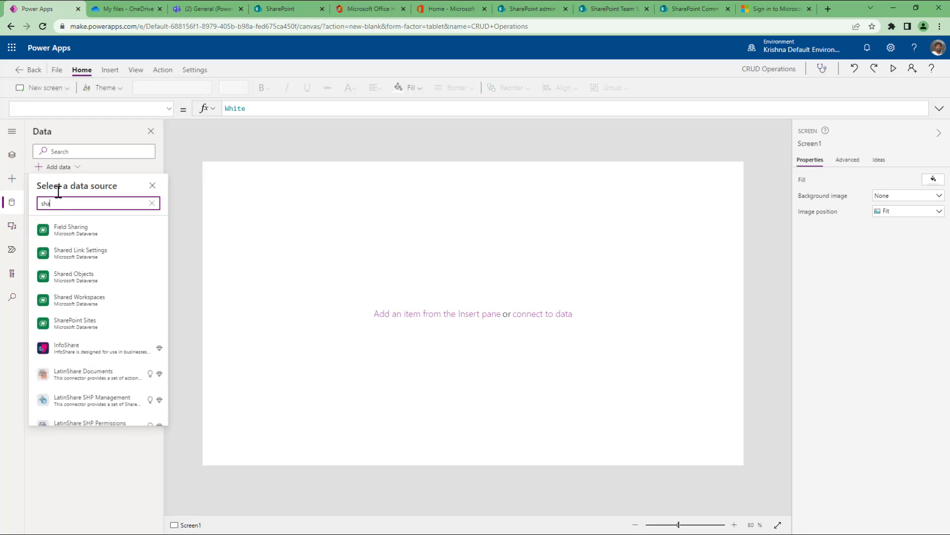
{"action": "type", "text": "repoint"}
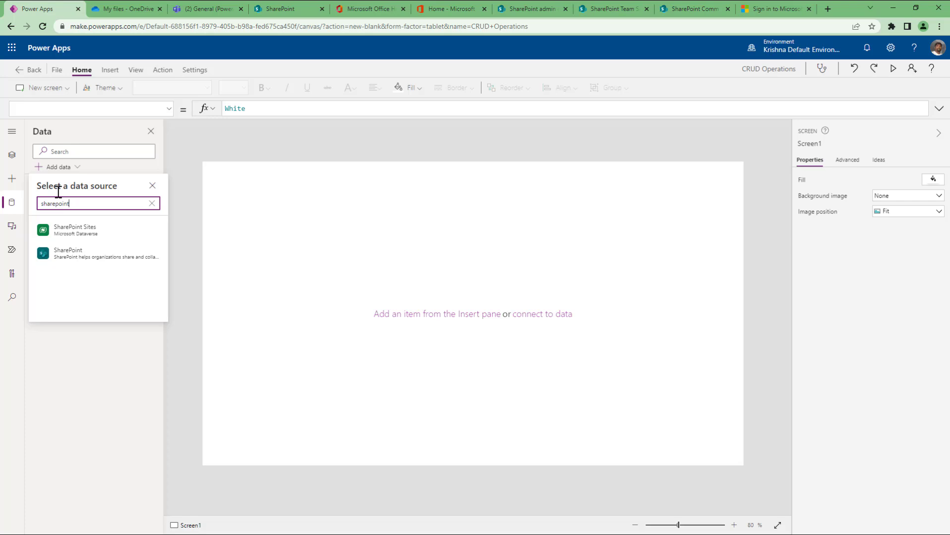
{"action": "mouse_move", "coordinate": [75, 266]}
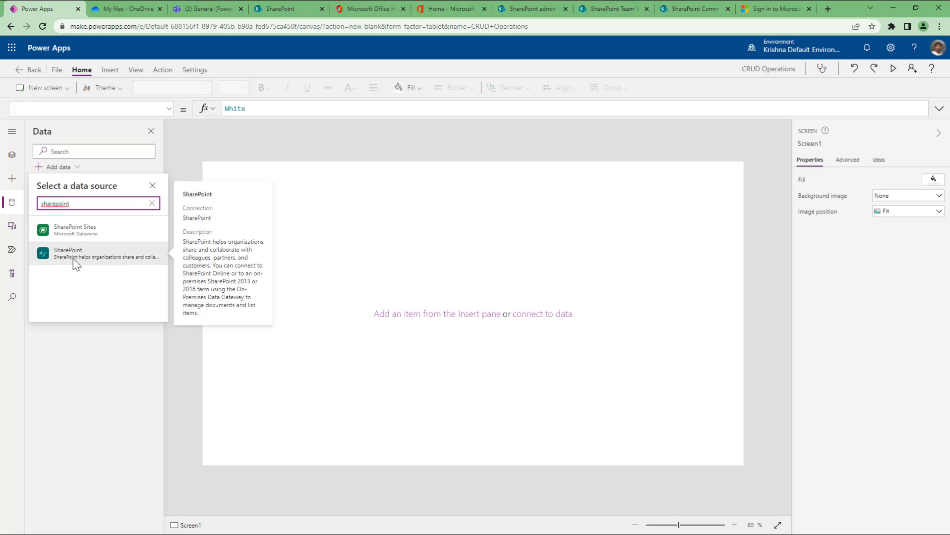
{"action": "left_click", "coordinate": [77, 261]}
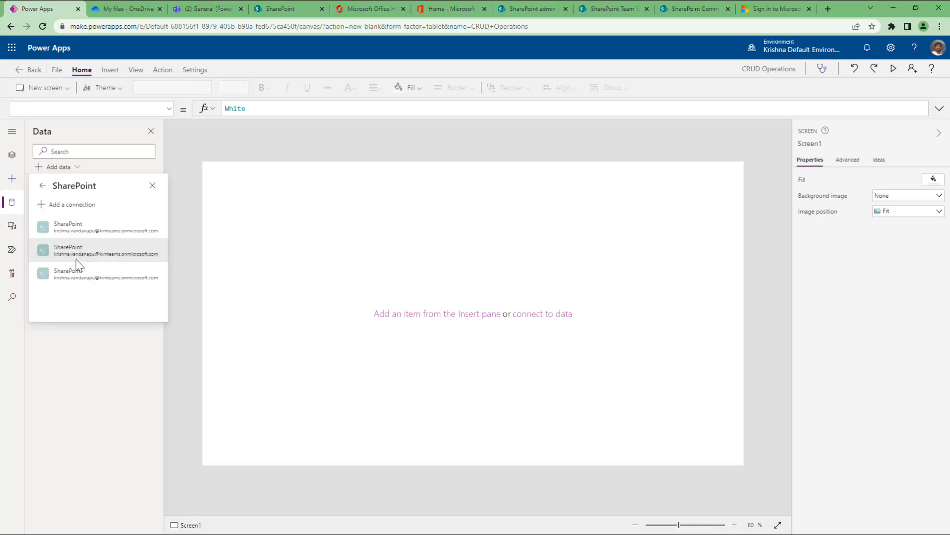
{"action": "left_click", "coordinate": [84, 229]}
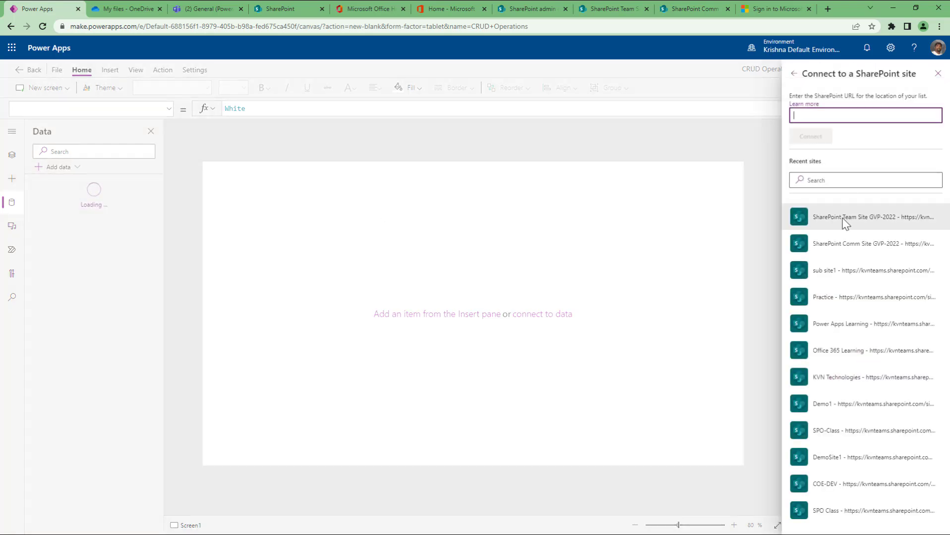
Connect the Device Order Data and Manufacturers lists from the SharePoint Team Site GVP-2022 site as data sources.
{"action": "left_click", "coordinate": [842, 219]}
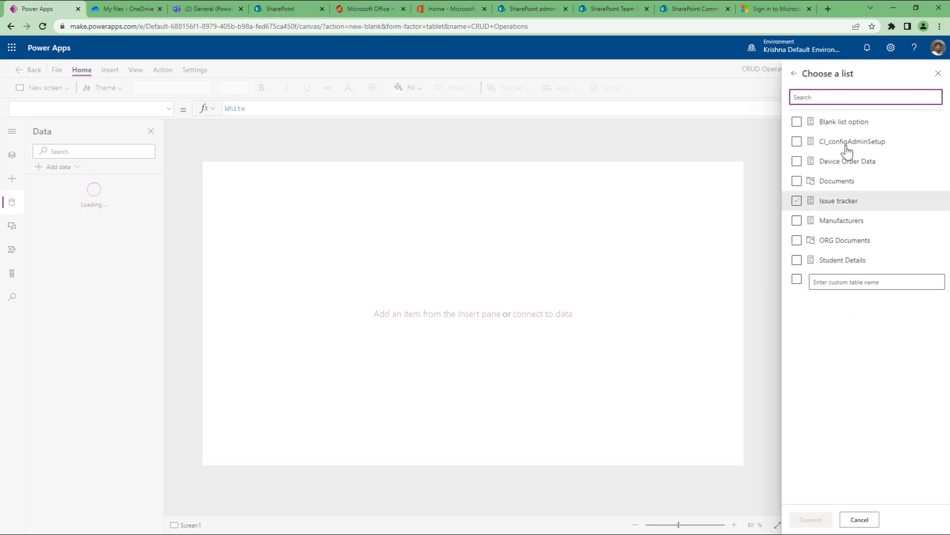
{"action": "left_click", "coordinate": [798, 162]}
{"action": "left_click", "coordinate": [796, 162]}
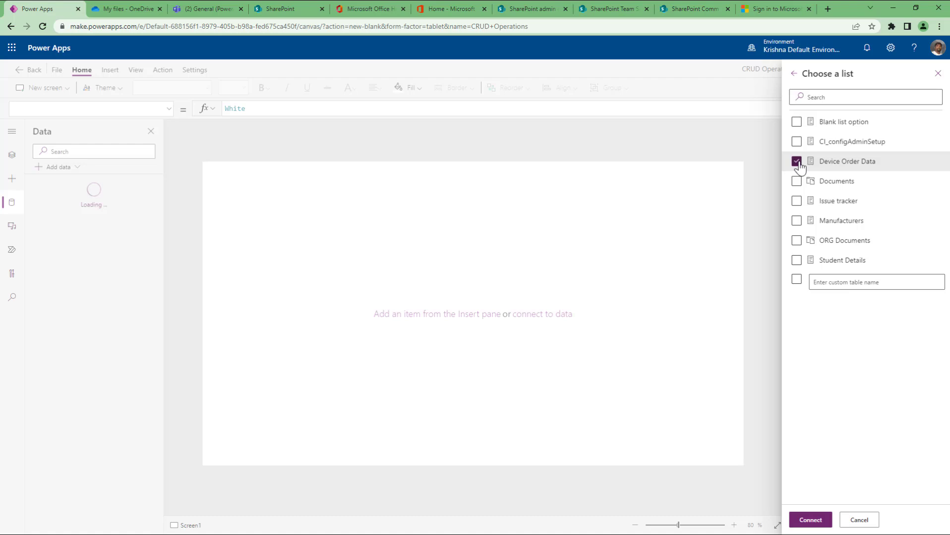
{"action": "left_click", "coordinate": [796, 221]}
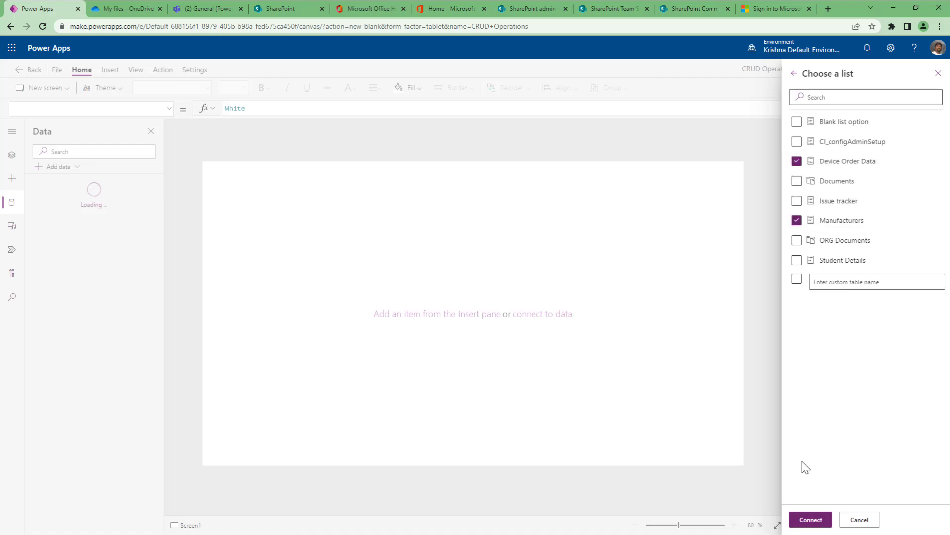
{"action": "left_click", "coordinate": [809, 521]}
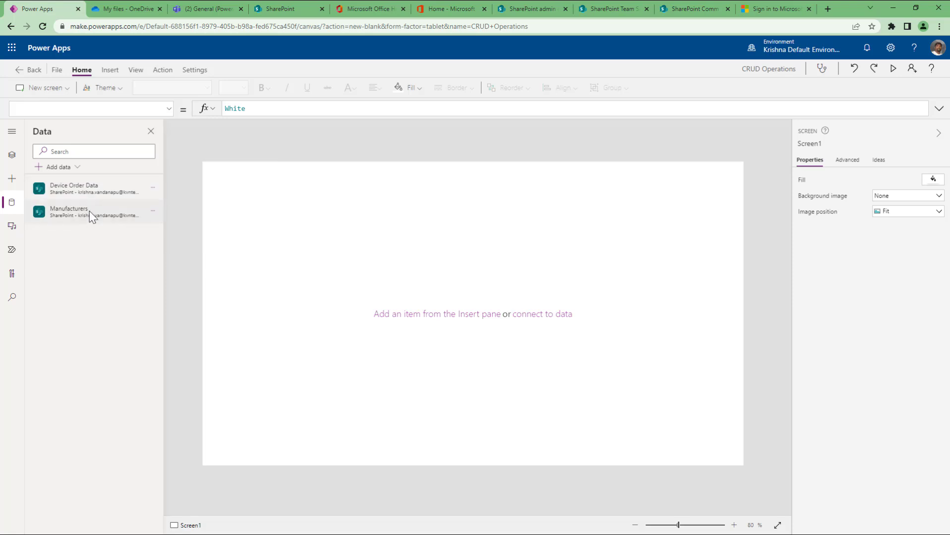
Insert a label at the top-left corner of Screen1, stretch it across the full screen width, and set its height to 75.
{"action": "left_click", "coordinate": [12, 155]}
{"action": "left_click", "coordinate": [109, 69]}
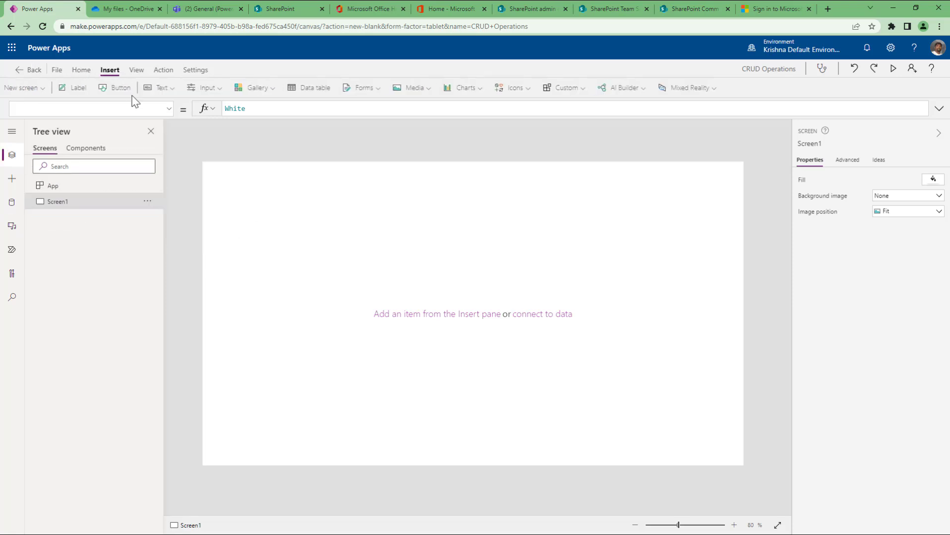
{"action": "left_click", "coordinate": [97, 89]}
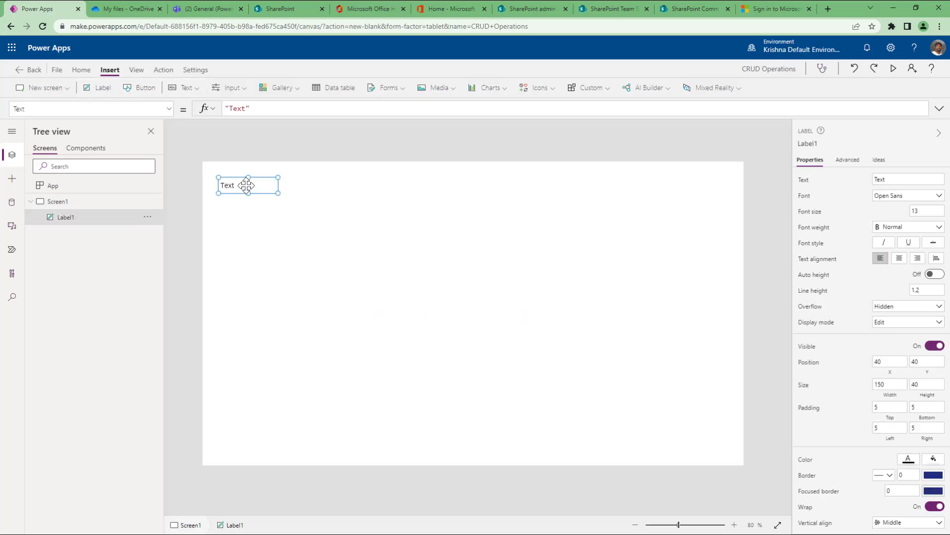
{"action": "left_click_drag", "start_coordinate": [246, 185], "coordinate": [231, 170]}
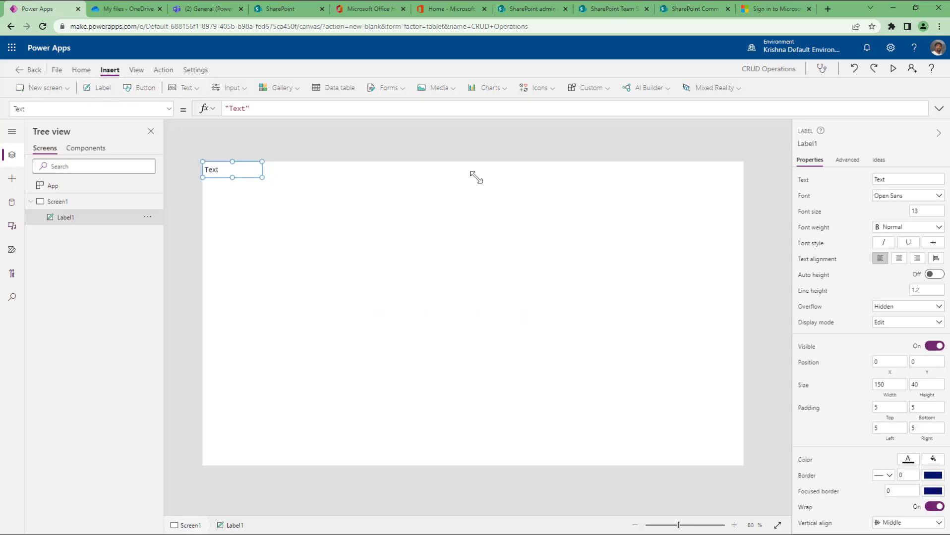
{"action": "left_click_drag", "start_coordinate": [476, 177], "coordinate": [753, 180]}
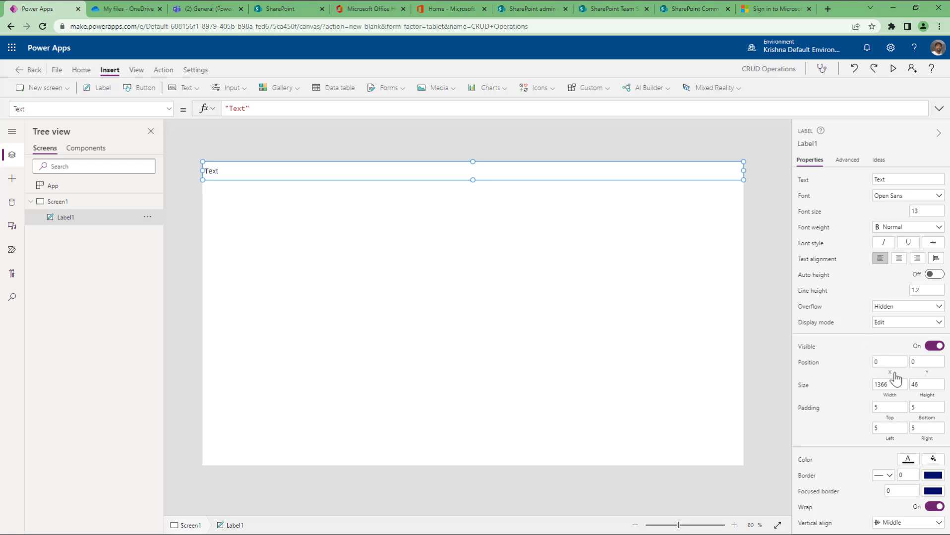
{"action": "left_click", "coordinate": [915, 384]}
{"action": "type", "text": "75"}
Give the header label a dark blue theme fill and white text.
{"action": "left_click", "coordinate": [933, 459]}
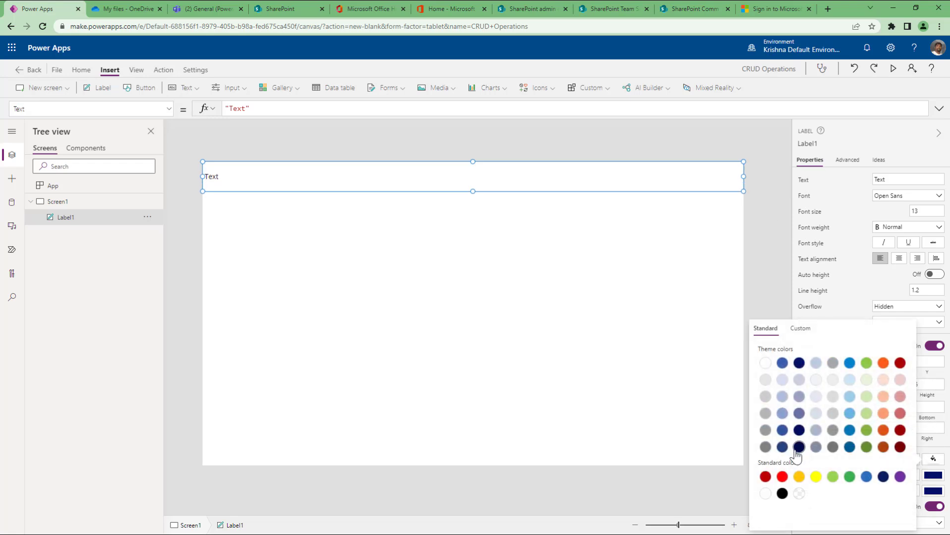
{"action": "left_click", "coordinate": [782, 447]}
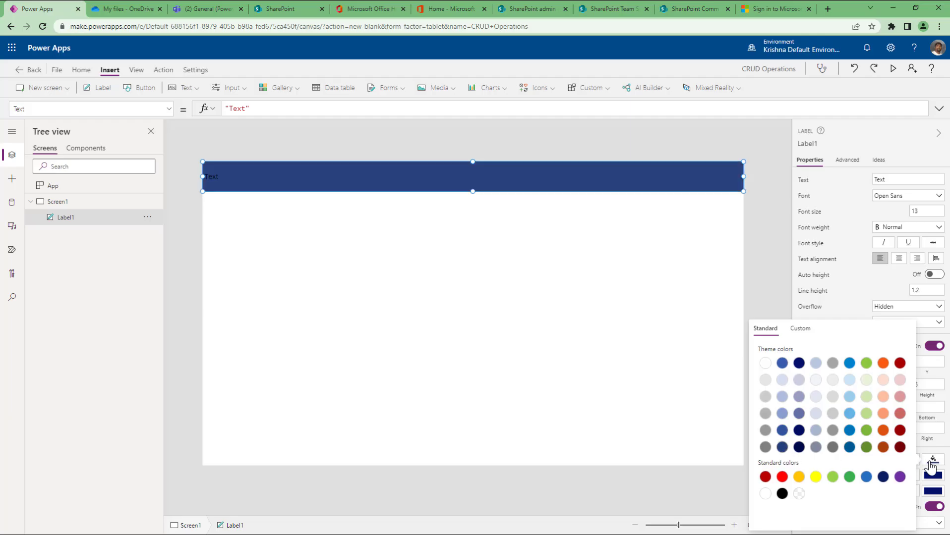
{"action": "left_click", "coordinate": [932, 463]}
{"action": "left_click", "coordinate": [907, 458]}
{"action": "left_click", "coordinate": [740, 363]}
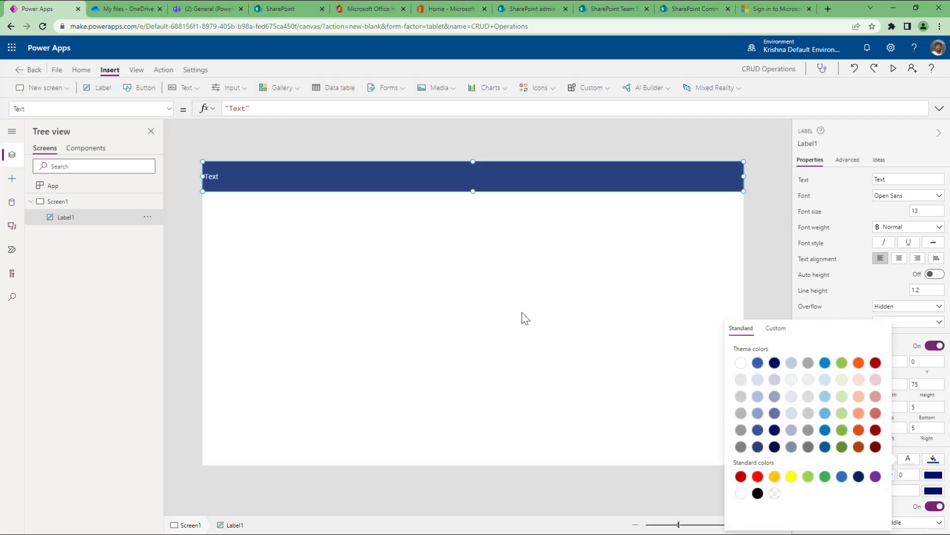
Center the header label's text, set its font size to 35, and change the text to Device Details.
{"action": "left_click", "coordinate": [898, 258]}
{"action": "left_click", "coordinate": [926, 211]}
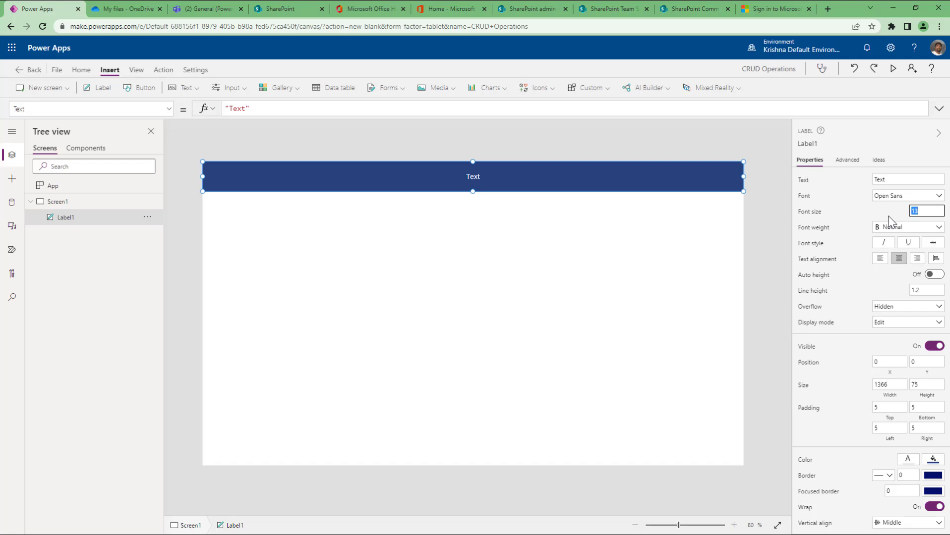
{"action": "type", "text": "35"}
{"action": "left_click", "coordinate": [909, 179]}
{"action": "key", "text": "ctrl+a"}
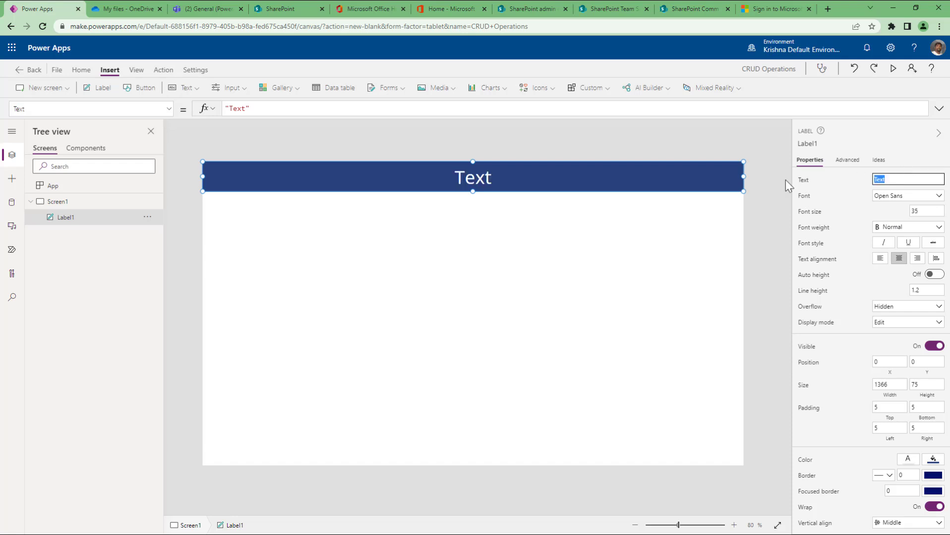
{"action": "type", "text": "Device Details"}
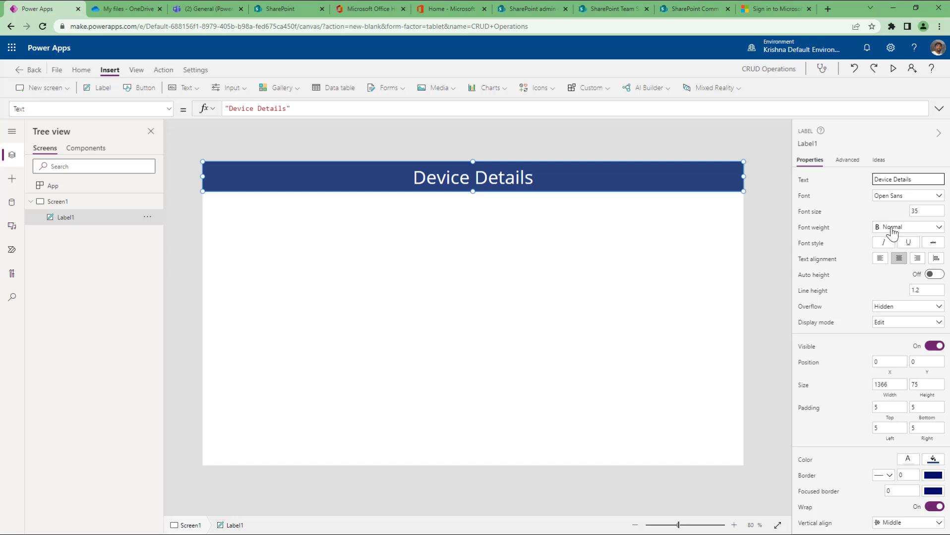
Format the Device Details header in Dancing Script with Semibold weight and font size 45.
{"action": "left_click", "coordinate": [898, 200]}
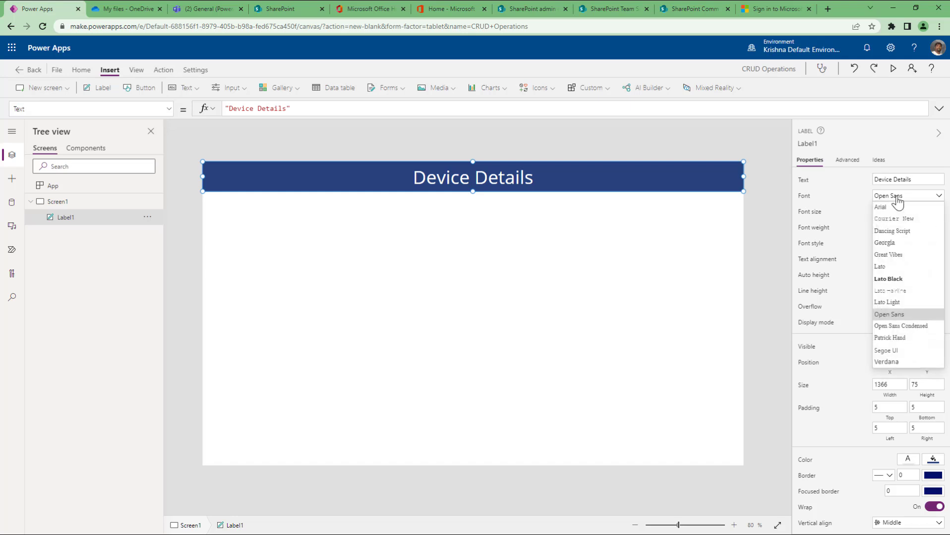
{"action": "left_click", "coordinate": [893, 238]}
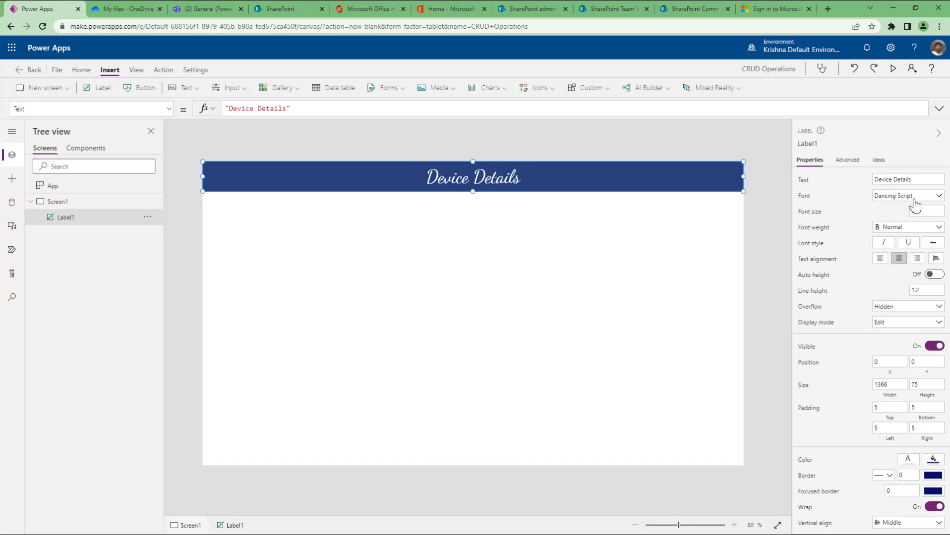
{"action": "left_click", "coordinate": [903, 231]}
{"action": "left_click", "coordinate": [886, 251]}
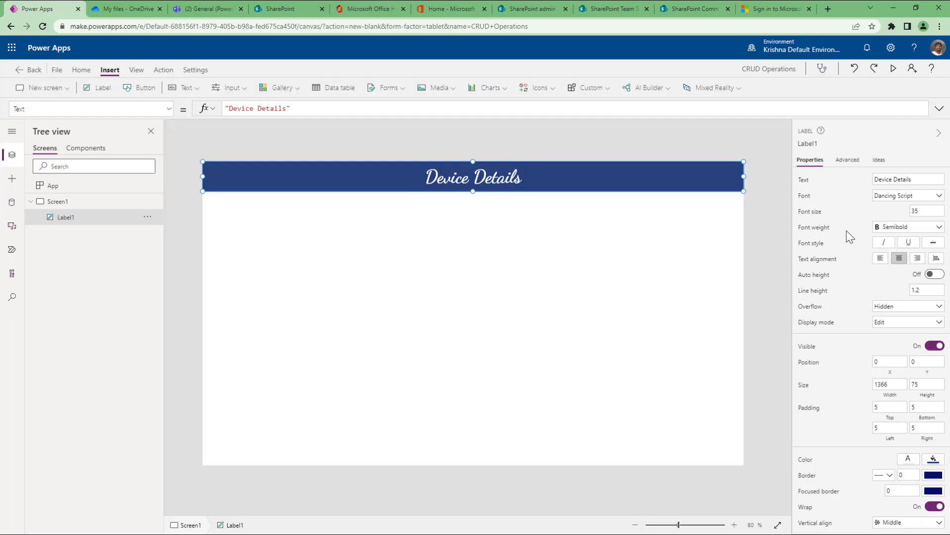
{"action": "left_click", "coordinate": [926, 211]}
{"action": "type", "text": "45"}
{"action": "left_click", "coordinate": [752, 197]}
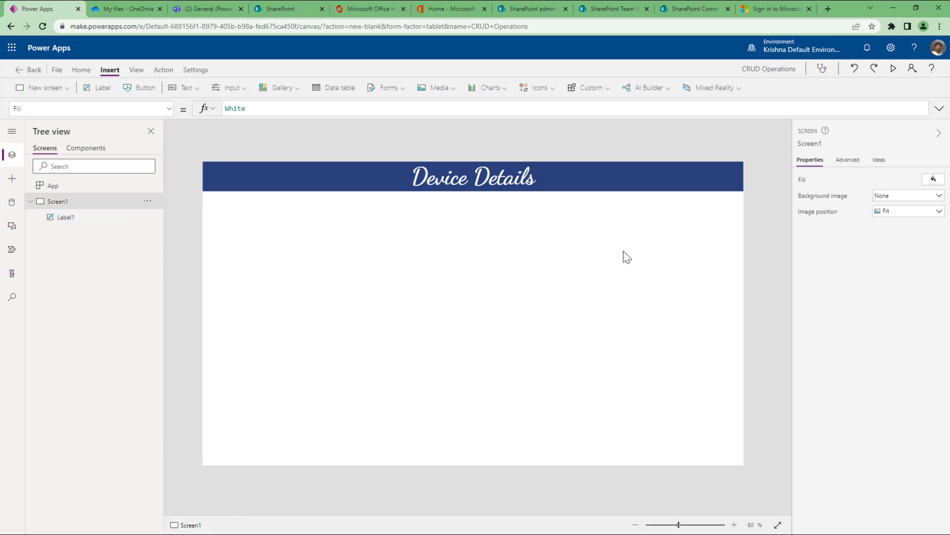
Examine where the gallery layouts are offered in a full-size and a reduced browser window, and maximize the window again.
{"action": "left_click", "coordinate": [280, 92]}
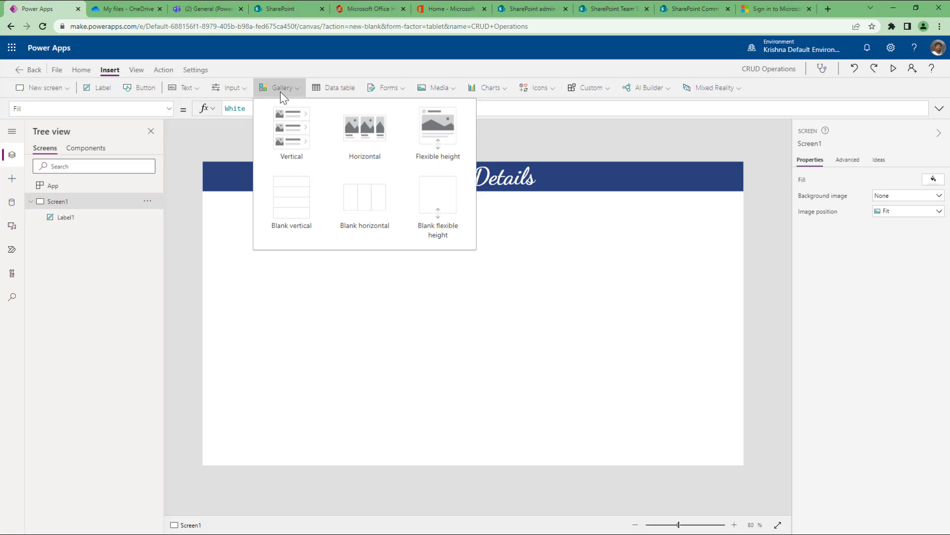
{"action": "left_click", "coordinate": [231, 141]}
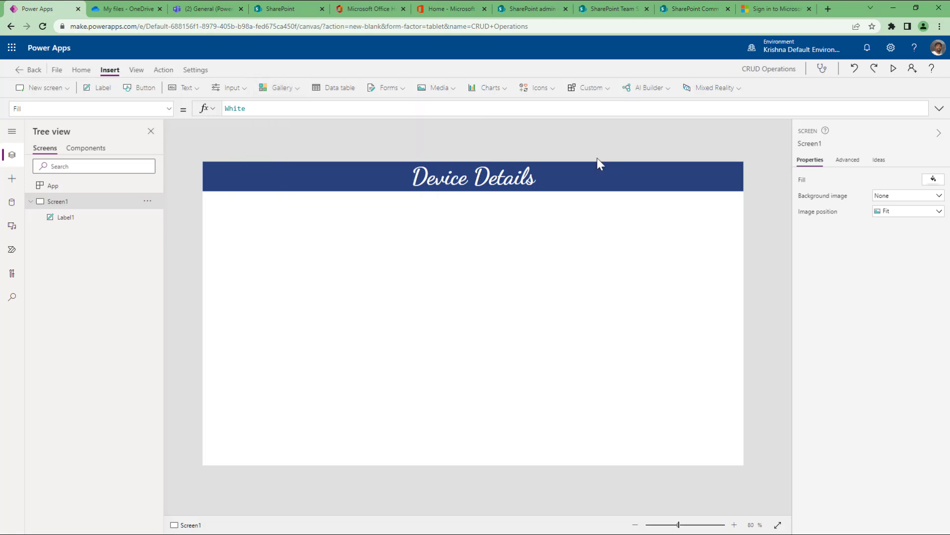
{"action": "left_click", "coordinate": [919, 11]}
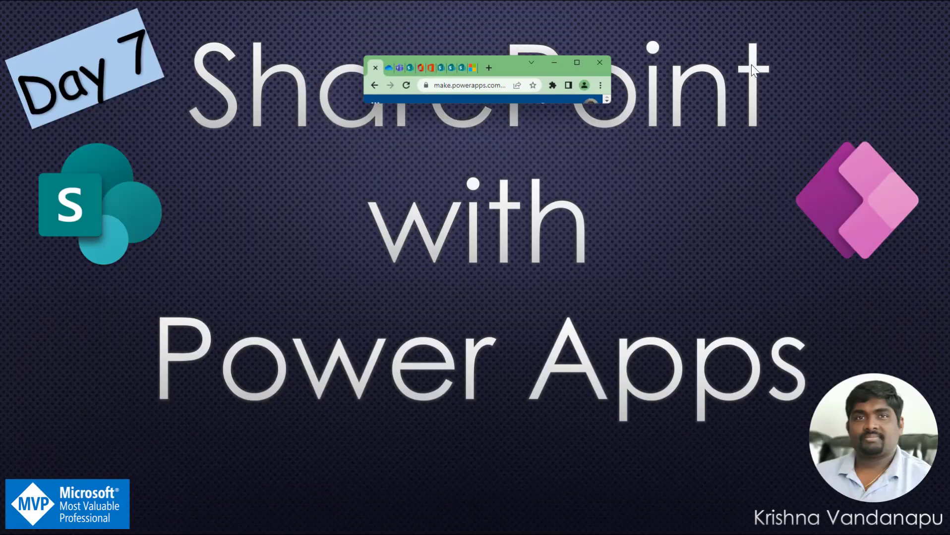
{"action": "left_click_drag", "start_coordinate": [504, 61], "coordinate": [264, 21]}
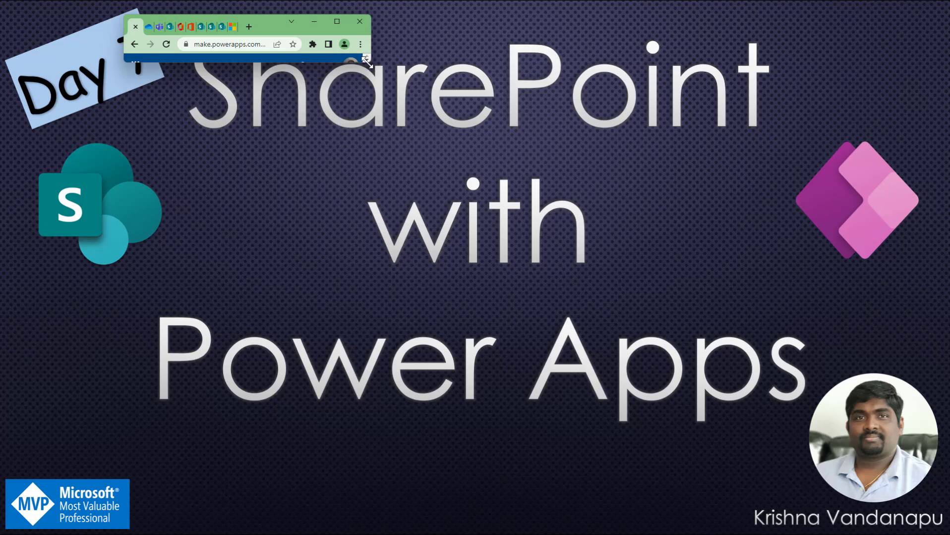
{"action": "left_click_drag", "start_coordinate": [367, 64], "coordinate": [804, 454]}
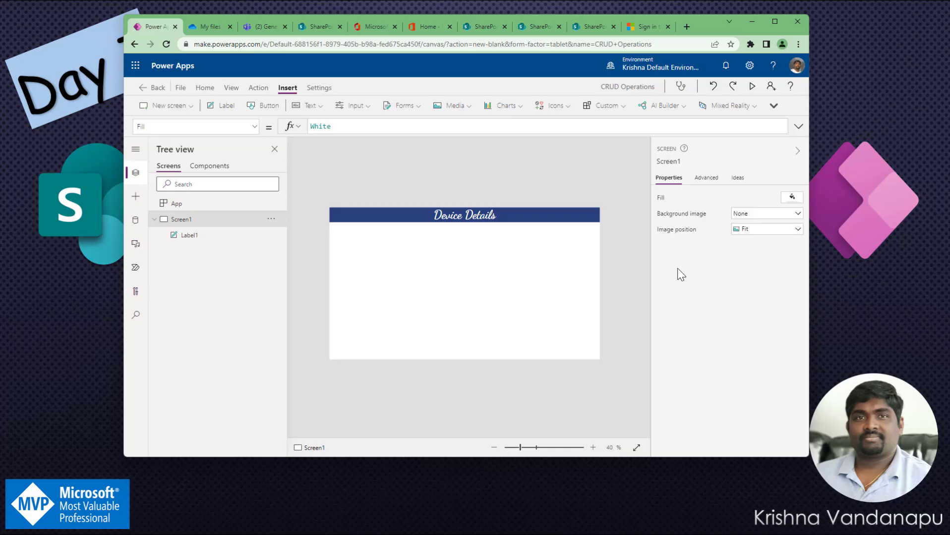
{"action": "left_click", "coordinate": [773, 106]}
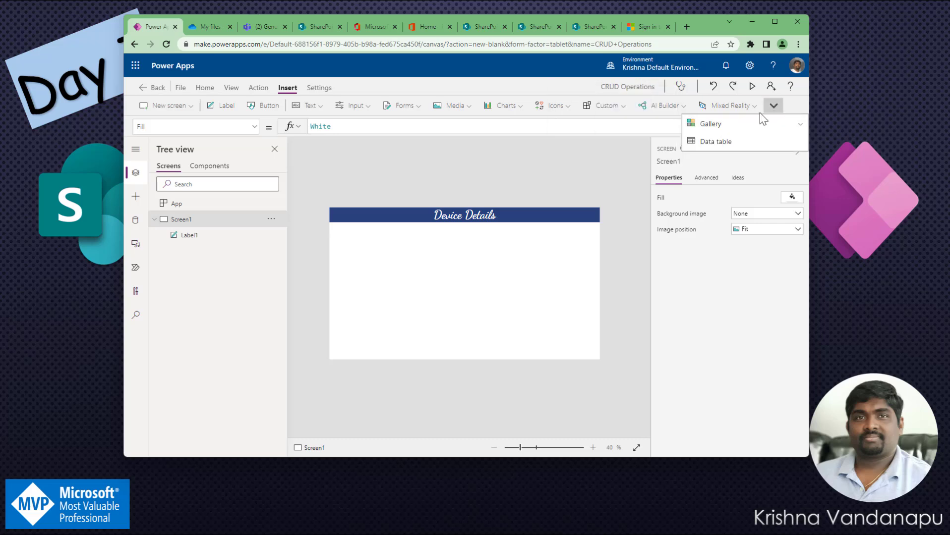
{"action": "left_click", "coordinate": [801, 103]}
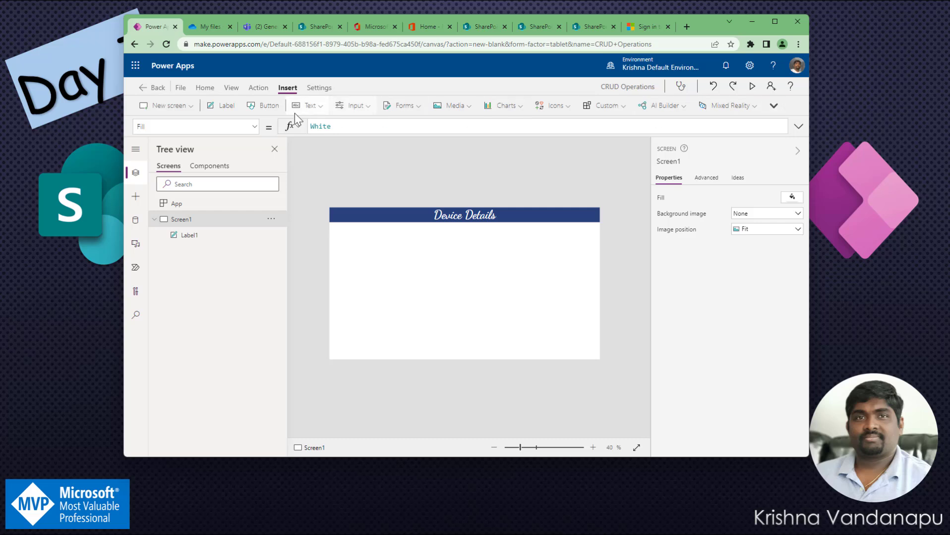
{"action": "left_click", "coordinate": [772, 106]}
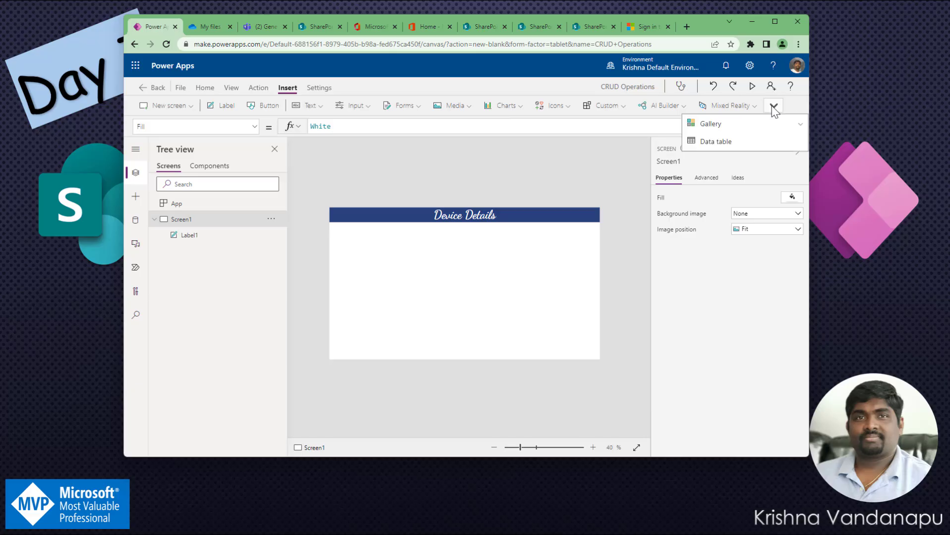
{"action": "left_click", "coordinate": [798, 124]}
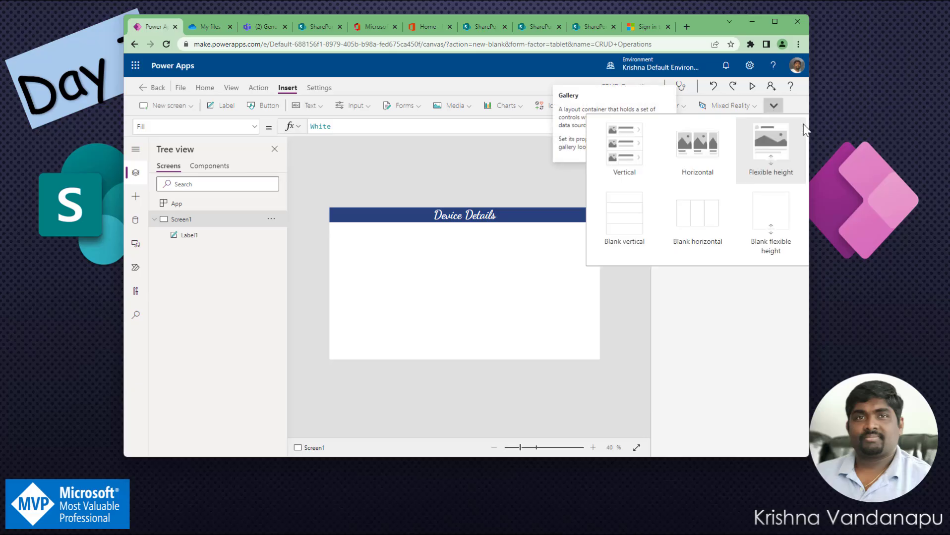
{"action": "left_click", "coordinate": [776, 20]}
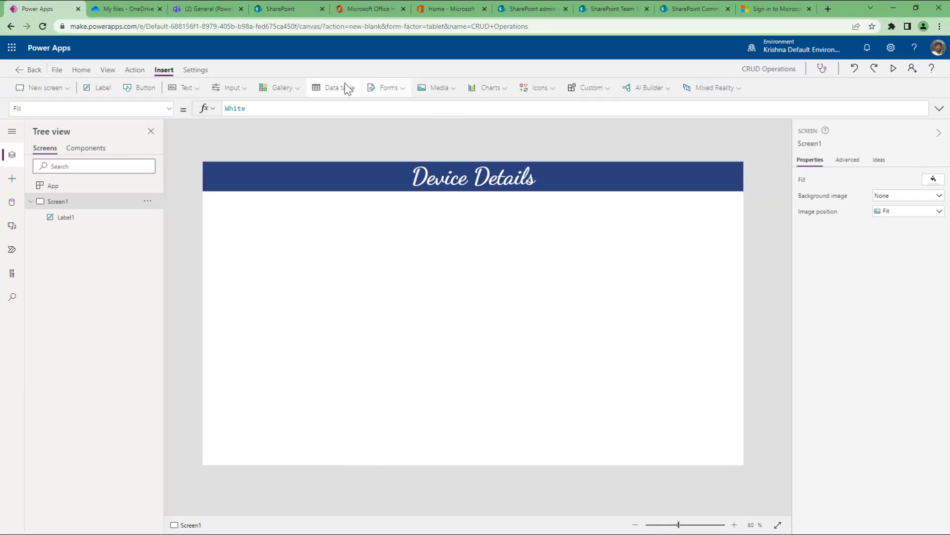
Insert a vertical gallery and place it below the Device Details header at about X 20, Y 112.
{"action": "left_click", "coordinate": [294, 90]}
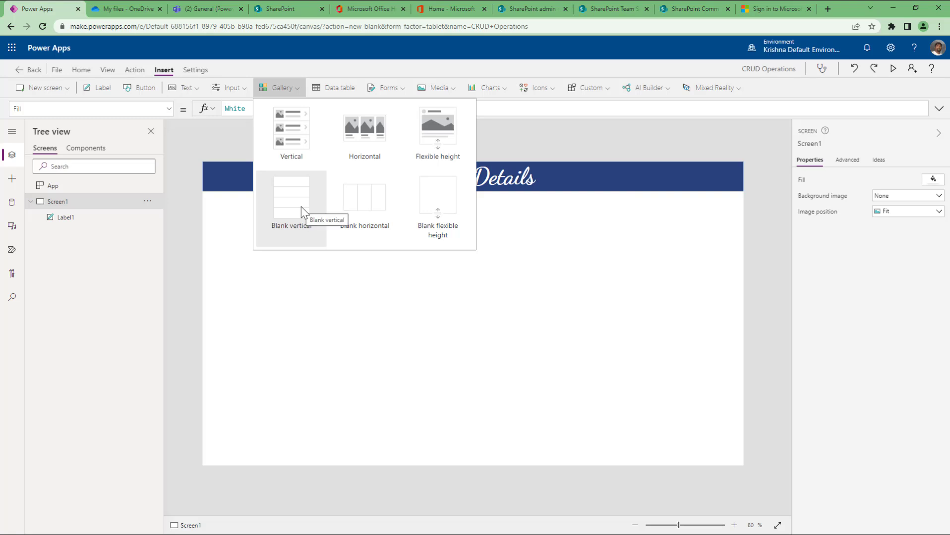
{"action": "left_click", "coordinate": [294, 131]}
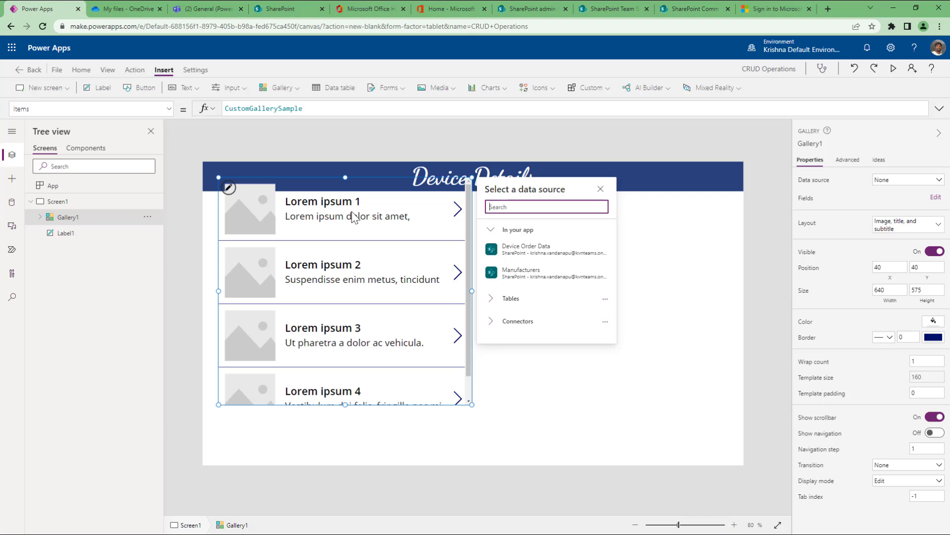
{"action": "left_click_drag", "start_coordinate": [356, 176], "coordinate": [350, 203]}
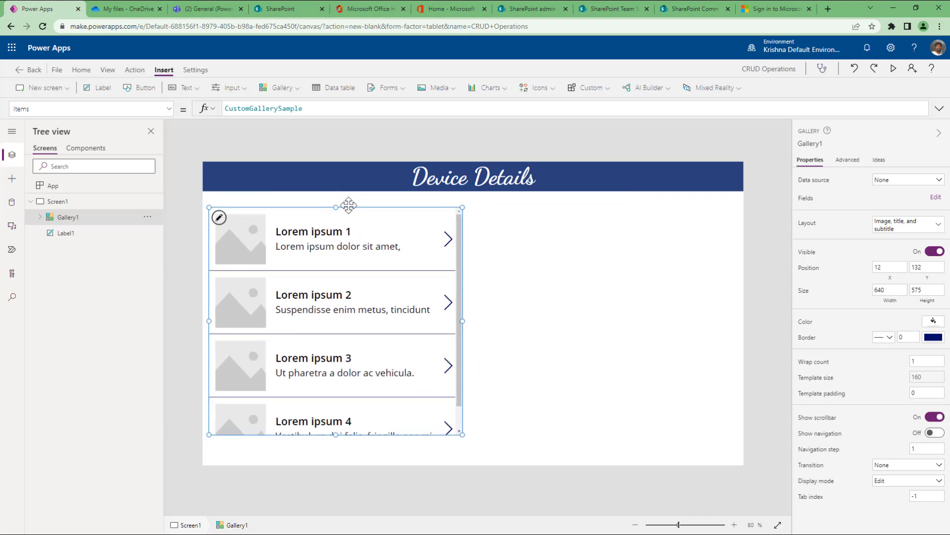
Examine the controls contained in the vertical gallery, including its arrow, subtitle, title and image.
{"action": "left_click", "coordinate": [293, 89]}
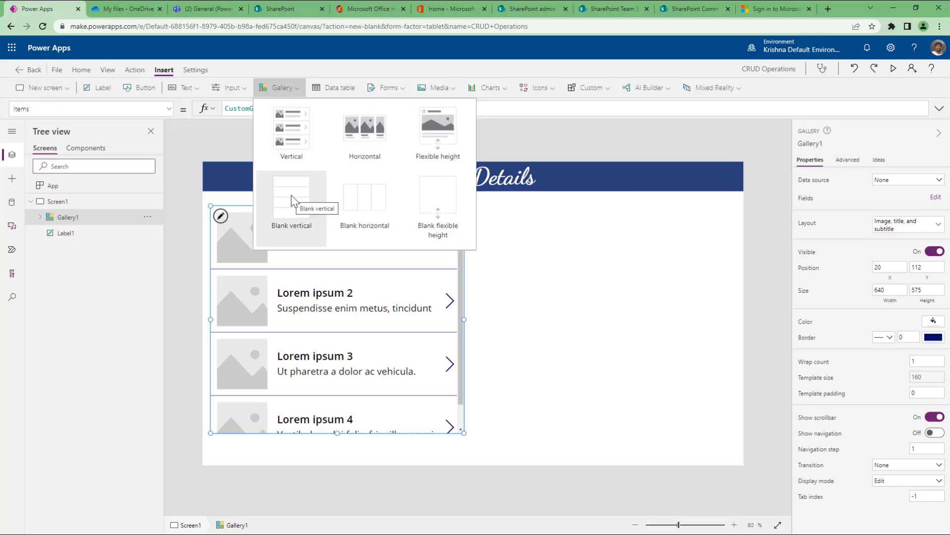
{"action": "left_click", "coordinate": [41, 218]}
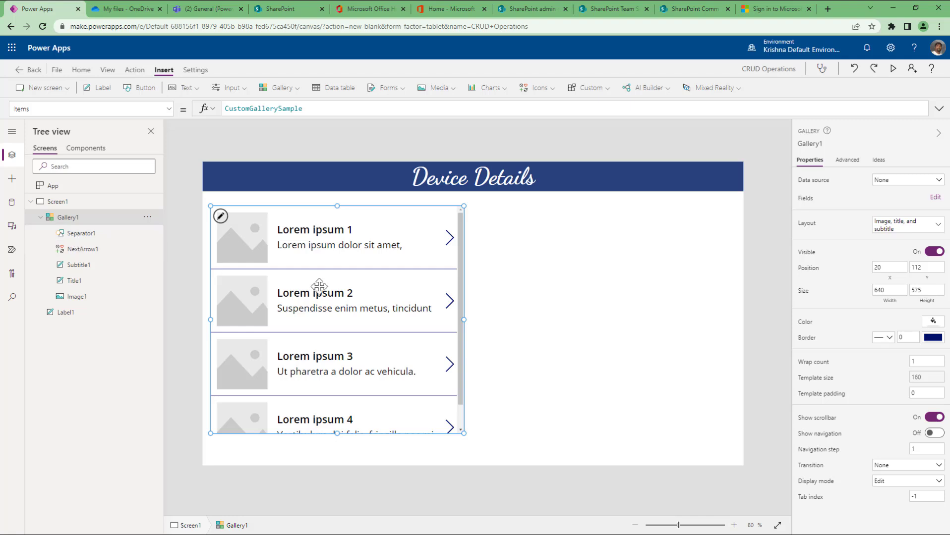
{"action": "left_click", "coordinate": [83, 250]}
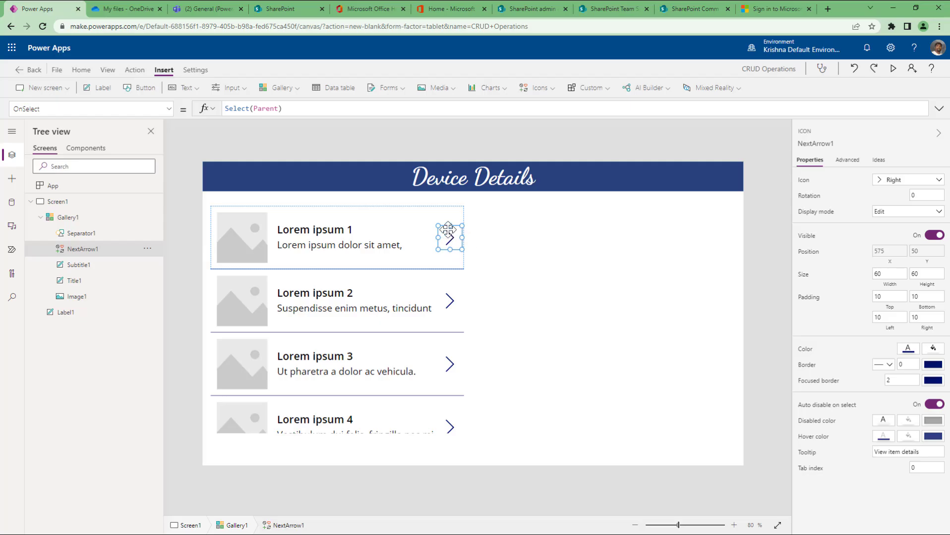
{"action": "left_click", "coordinate": [98, 268]}
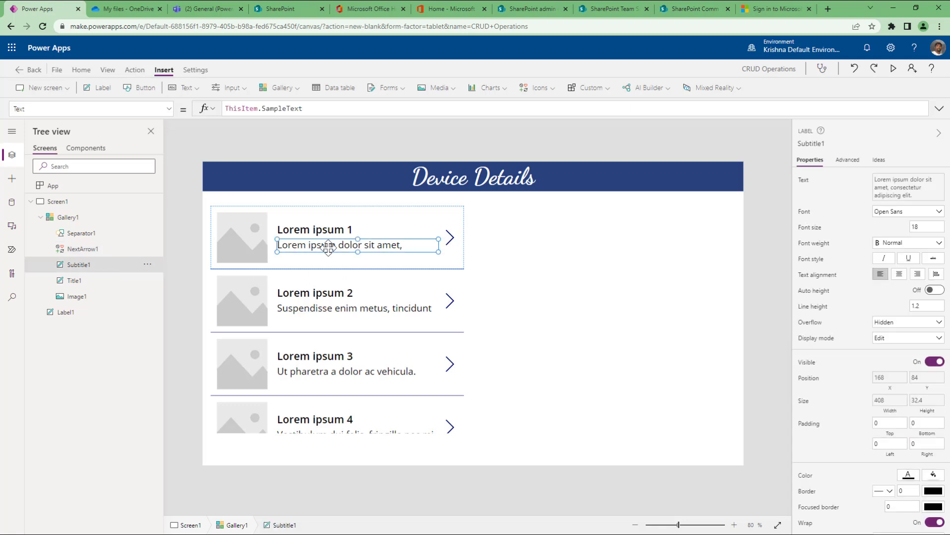
{"action": "left_click", "coordinate": [93, 281]}
{"action": "left_click", "coordinate": [84, 300]}
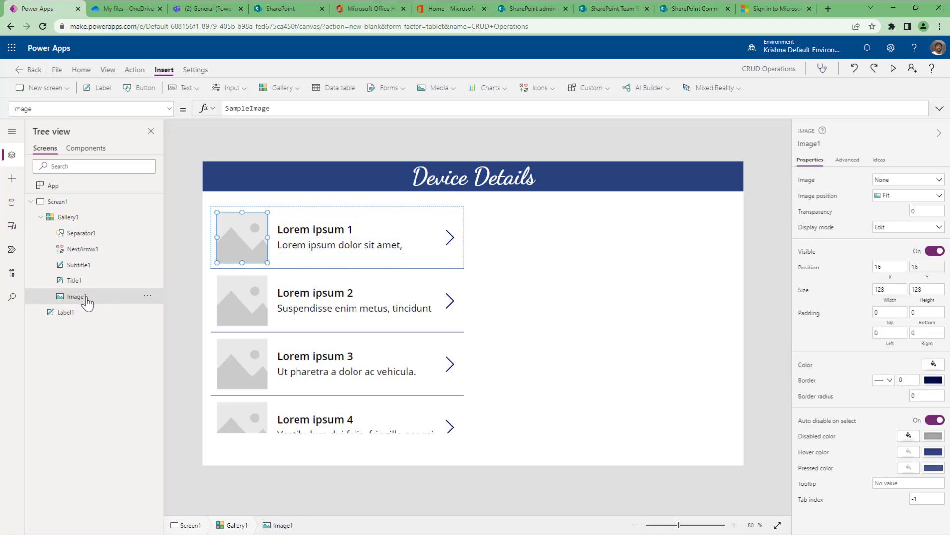
{"action": "left_click", "coordinate": [84, 222]}
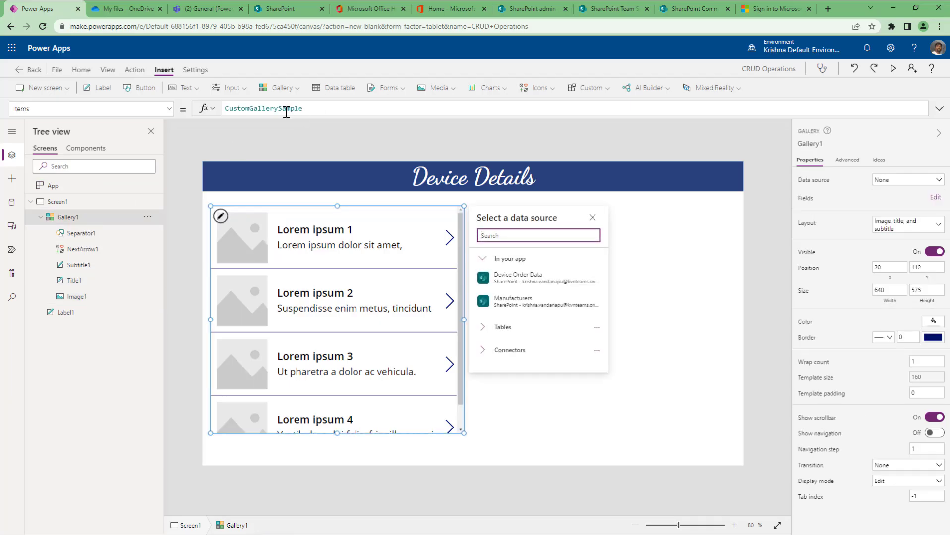
Insert a blank vertical gallery and place it beside the existing gallery at about X 690, Y 112.
{"action": "left_click", "coordinate": [289, 93]}
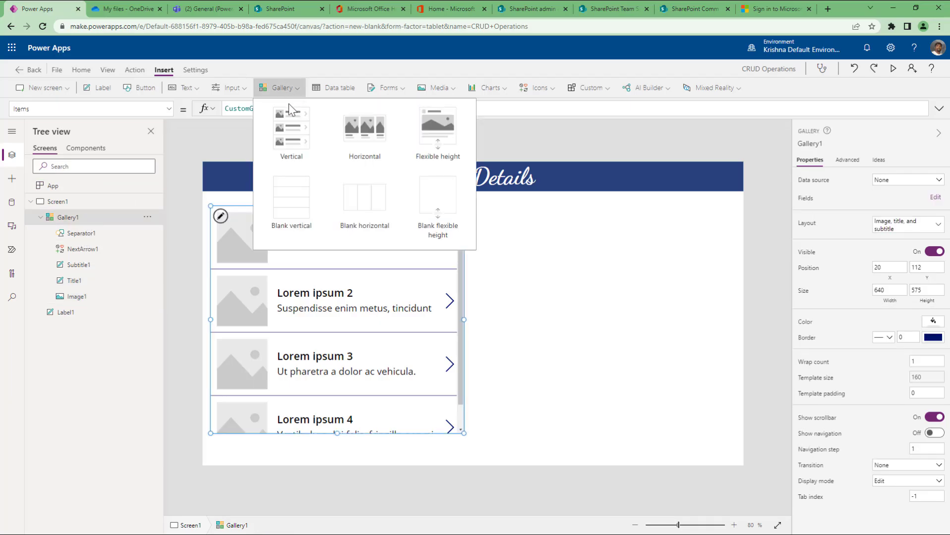
{"action": "left_click", "coordinate": [288, 203]}
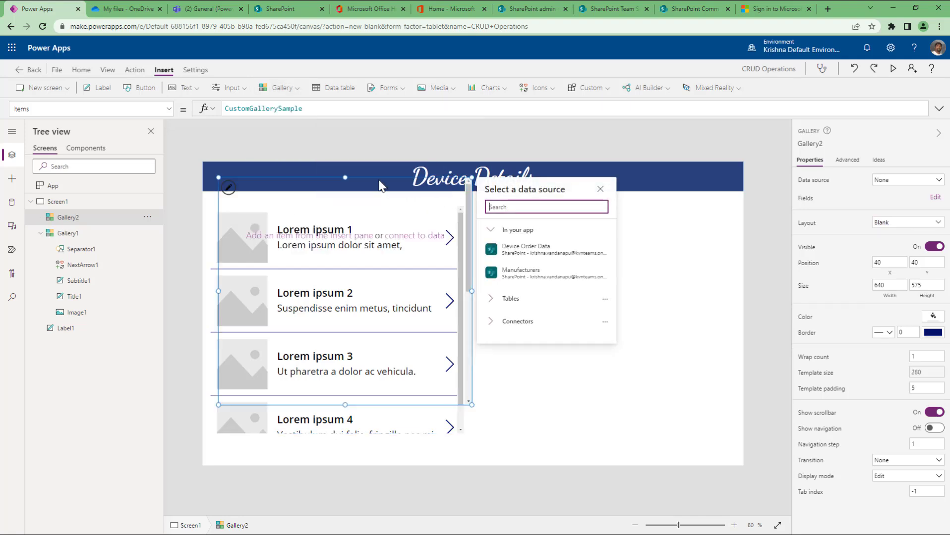
{"action": "left_click_drag", "start_coordinate": [379, 186], "coordinate": [639, 215]}
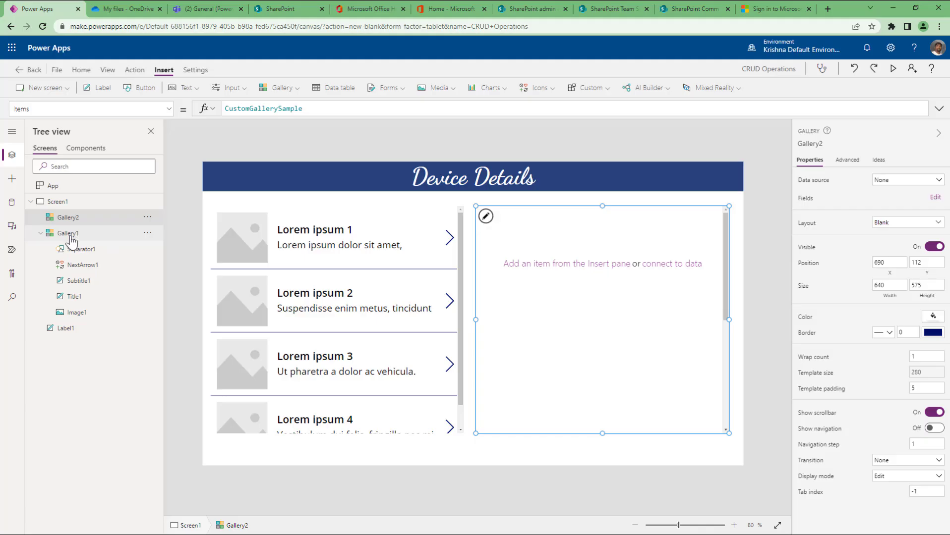
Set the blank gallery's layout to Image, title, and subtitle and expand its list of controls.
{"action": "left_click", "coordinate": [908, 225]}
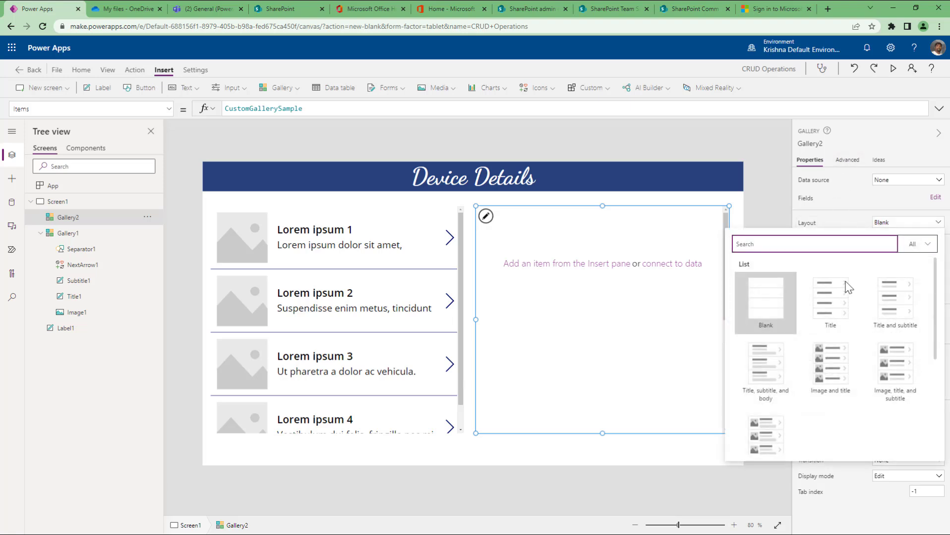
{"action": "scroll", "coordinate": [857, 383], "scroll_direction": "down", "scroll_amount": 3}
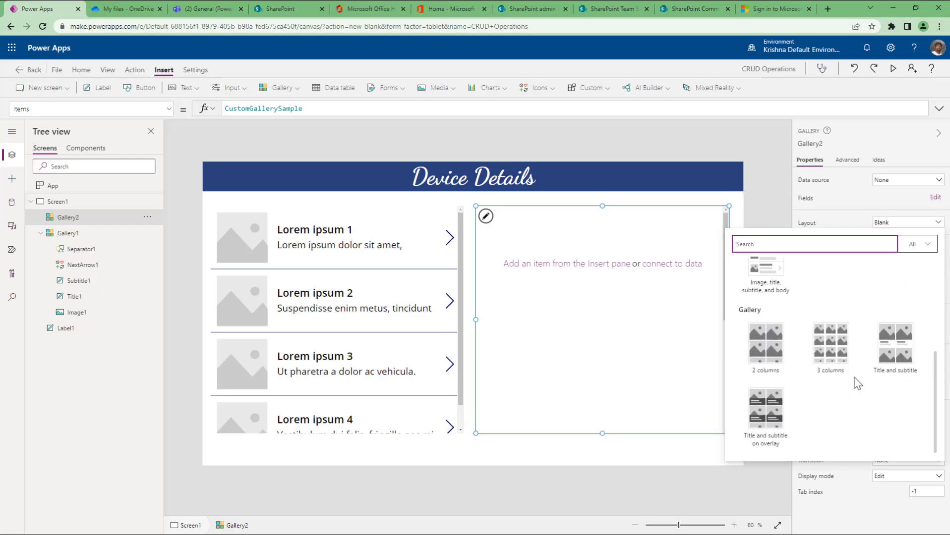
{"action": "scroll", "coordinate": [838, 416], "scroll_direction": "up", "scroll_amount": 5}
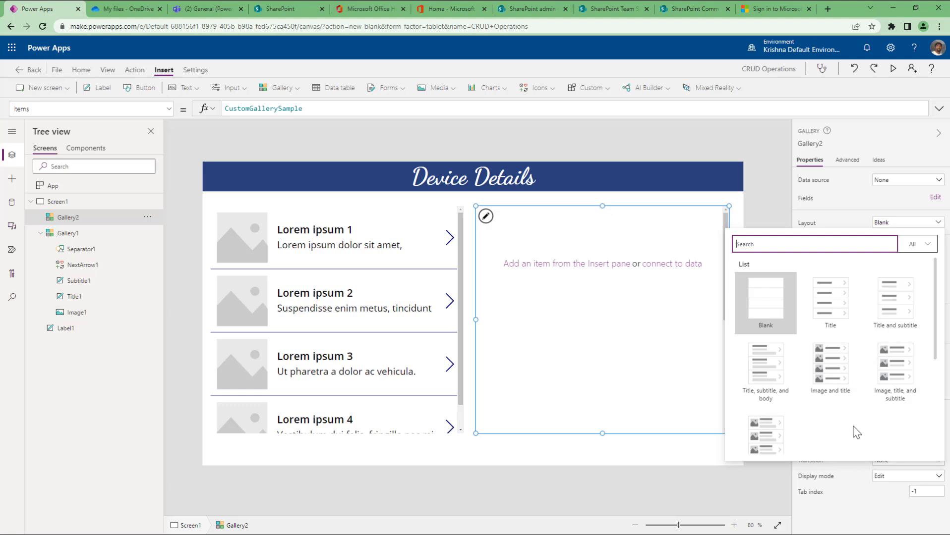
{"action": "scroll", "coordinate": [853, 431], "scroll_direction": "down", "scroll_amount": 1}
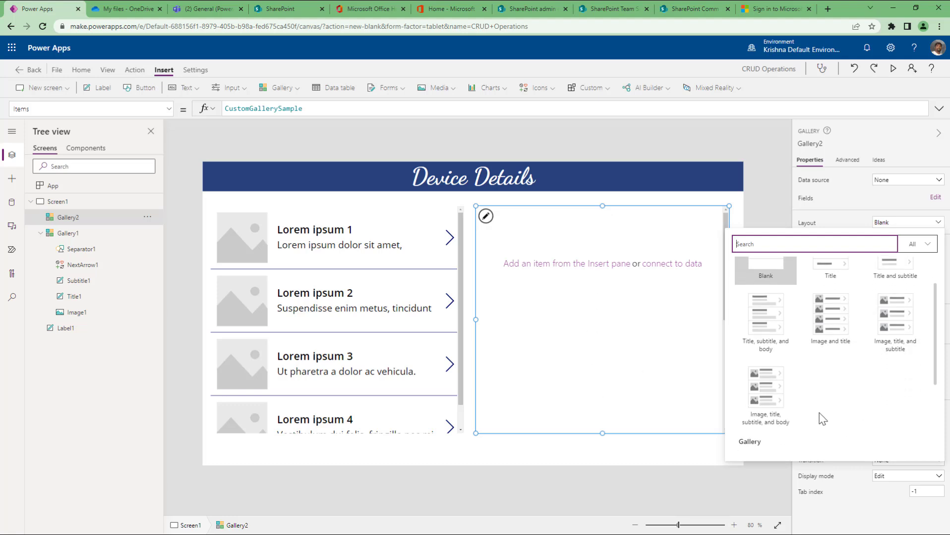
{"action": "left_click", "coordinate": [887, 330]}
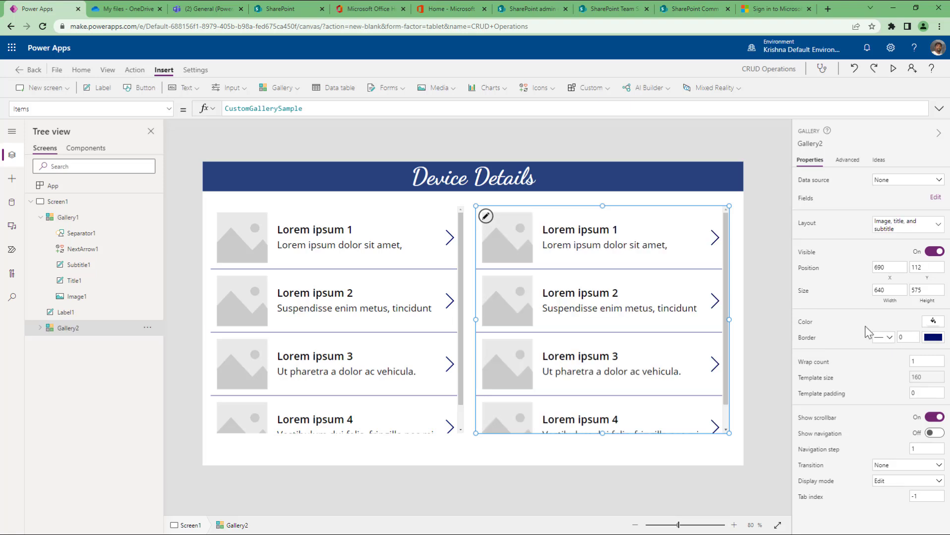
{"action": "left_click", "coordinate": [40, 329]}
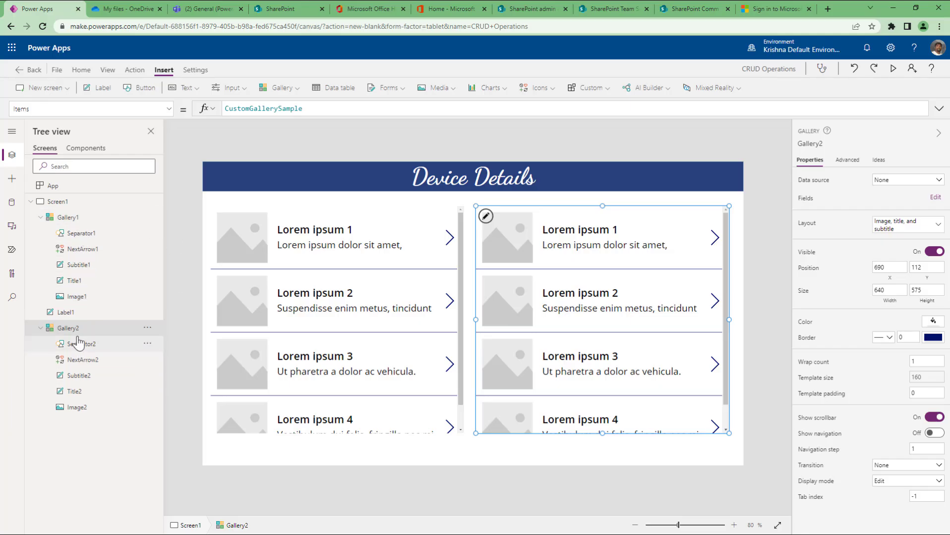
Change the layout of the original gallery, Gallery1, to Blank.
{"action": "left_click", "coordinate": [460, 278]}
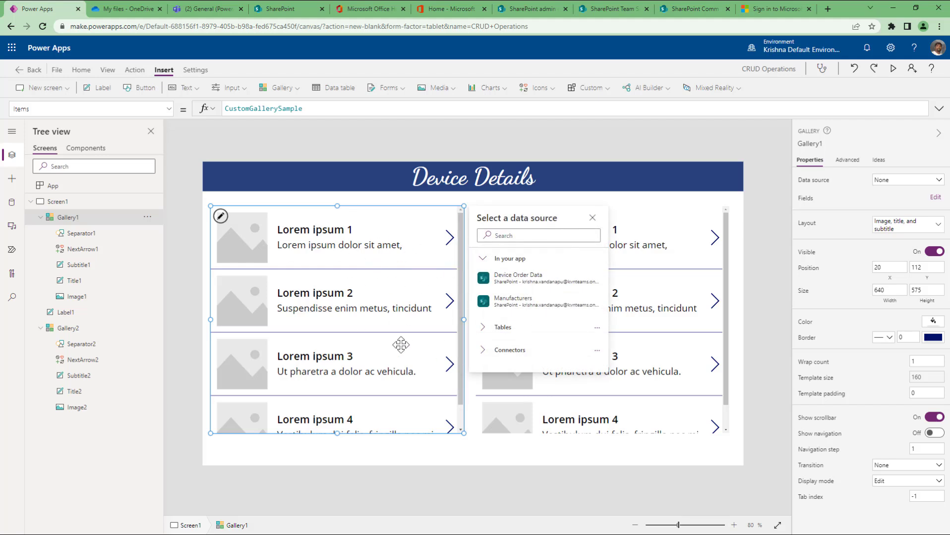
{"action": "left_click", "coordinate": [905, 229]}
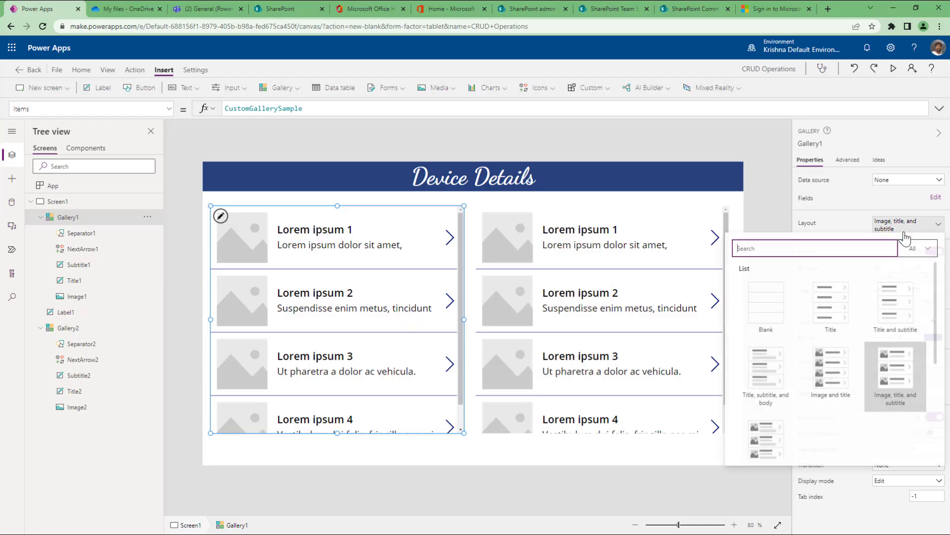
{"action": "left_click", "coordinate": [759, 311]}
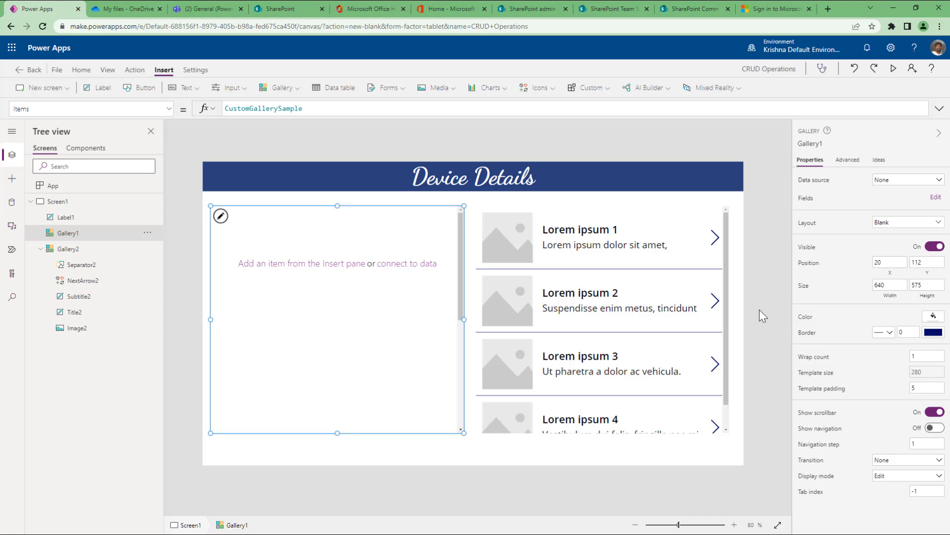
{"action": "left_click", "coordinate": [296, 88]}
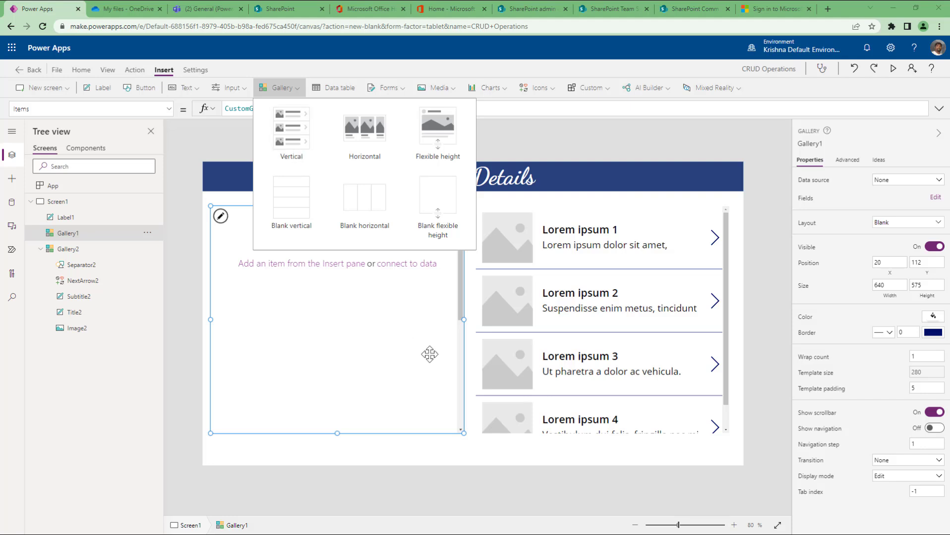
{"action": "left_click", "coordinate": [461, 324]}
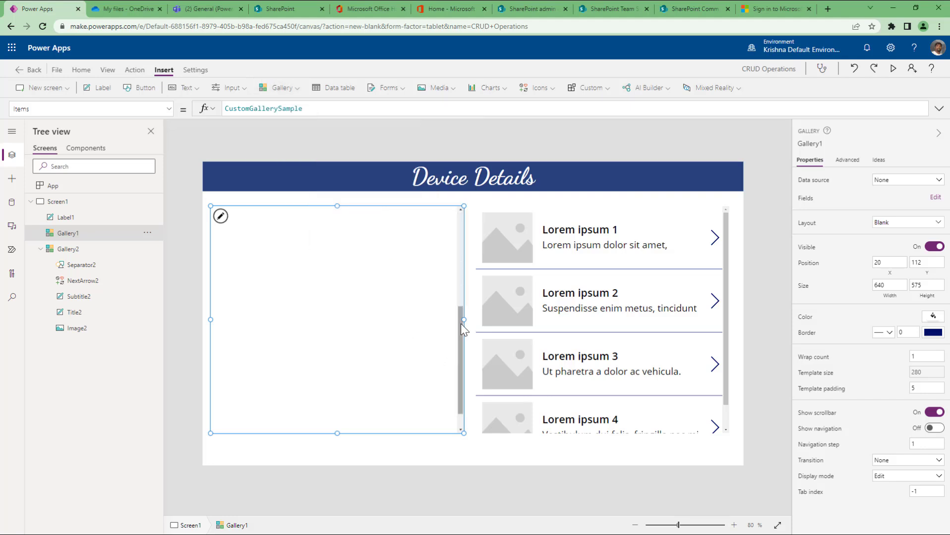
{"action": "left_click_drag", "start_coordinate": [461, 323], "coordinate": [461, 229]}
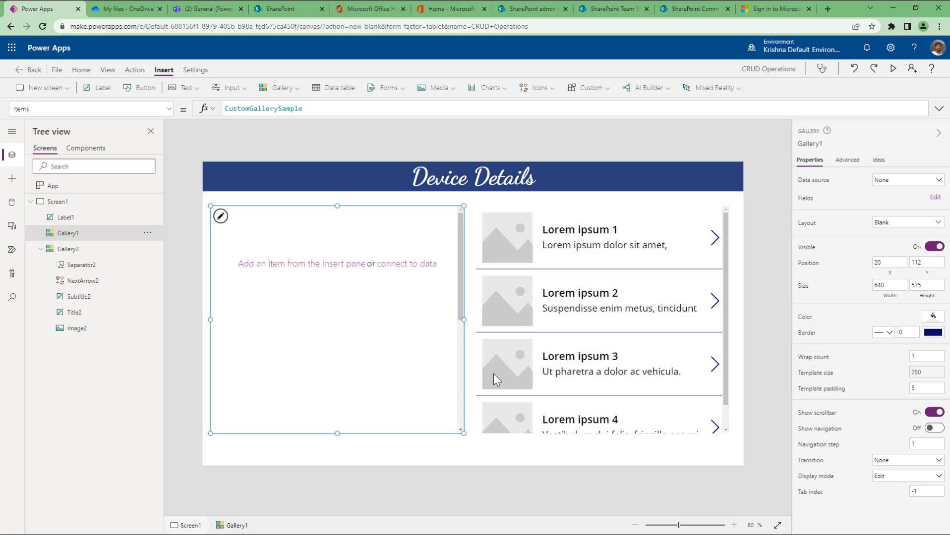
{"action": "left_click", "coordinate": [301, 93]}
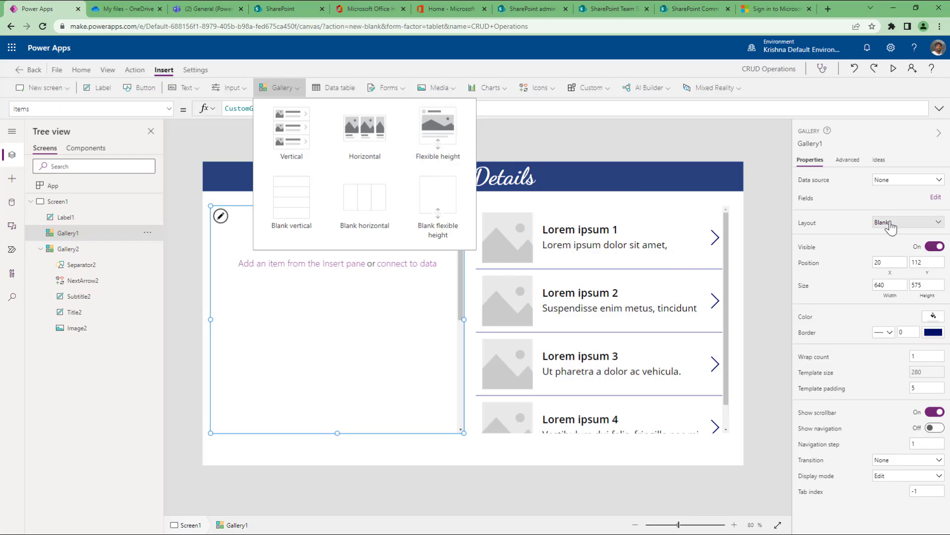
Delete the second gallery, Gallery2, from the screen.
{"action": "left_click", "coordinate": [645, 239]}
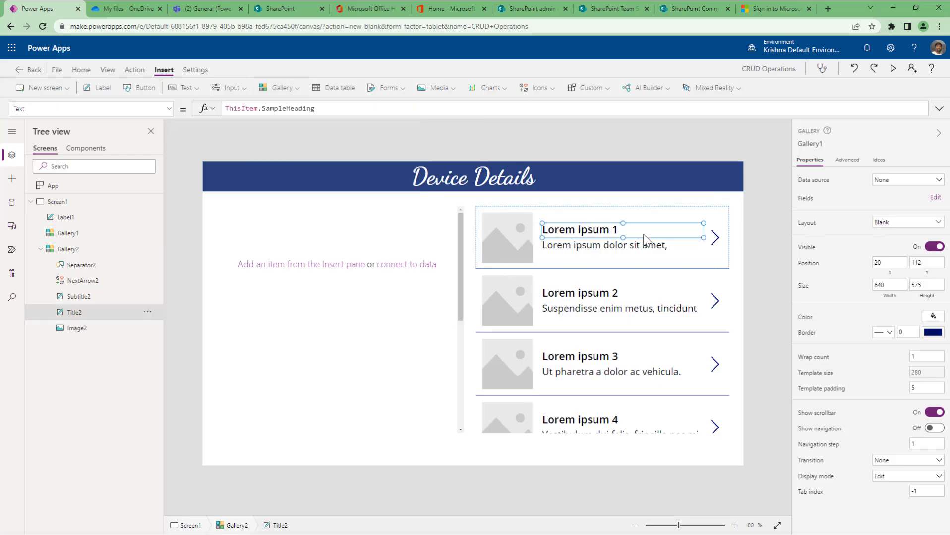
{"action": "left_click", "coordinate": [90, 254]}
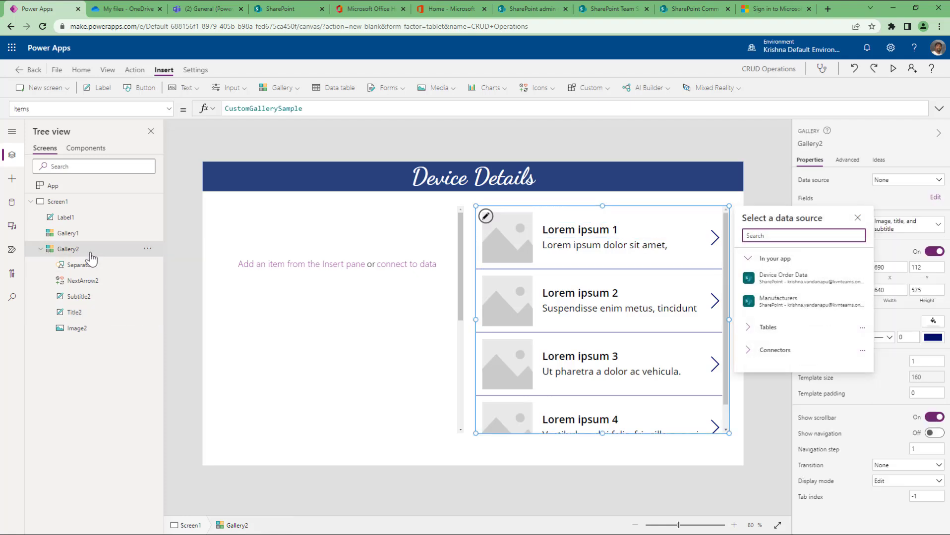
{"action": "left_click", "coordinate": [91, 254]}
{"action": "key", "text": "Delete"}
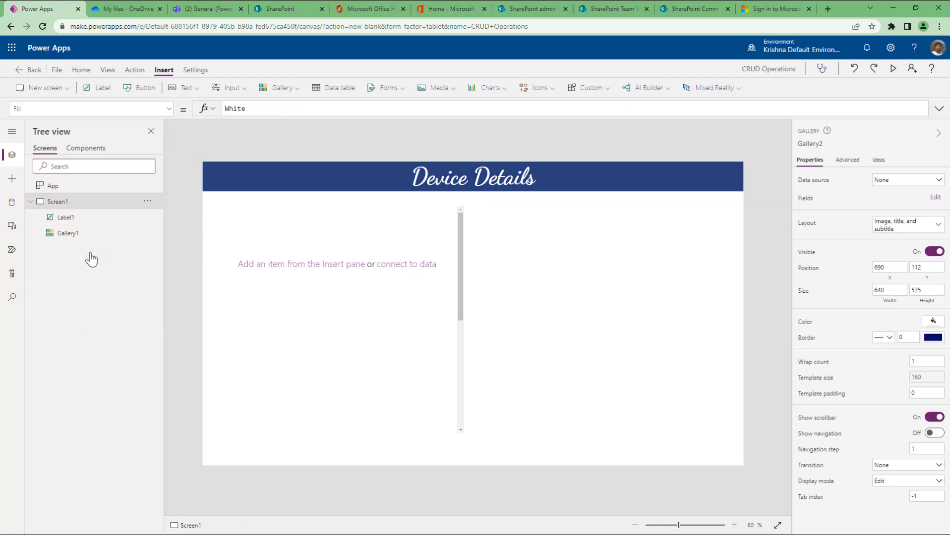
Set the layout of Gallery1 to Title and subtitle.
{"action": "left_click", "coordinate": [86, 237]}
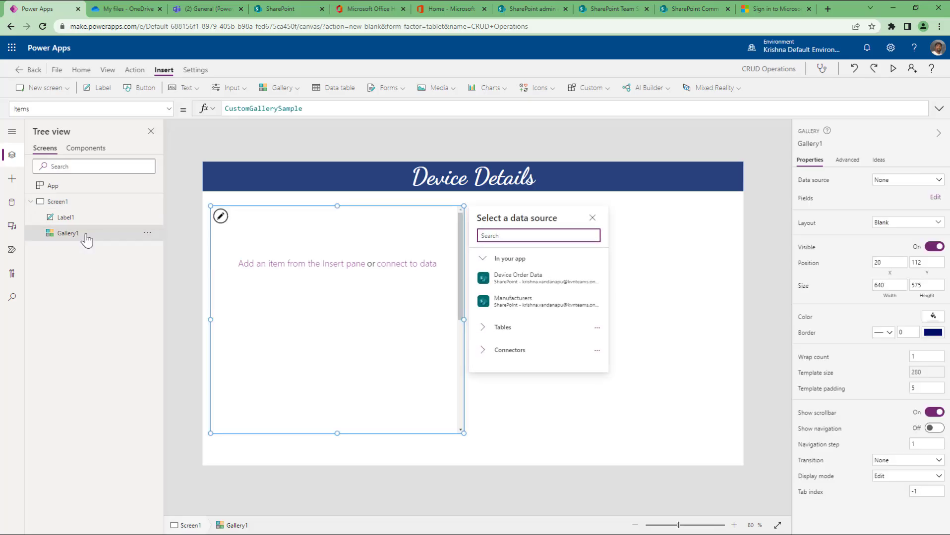
{"action": "left_click", "coordinate": [915, 223]}
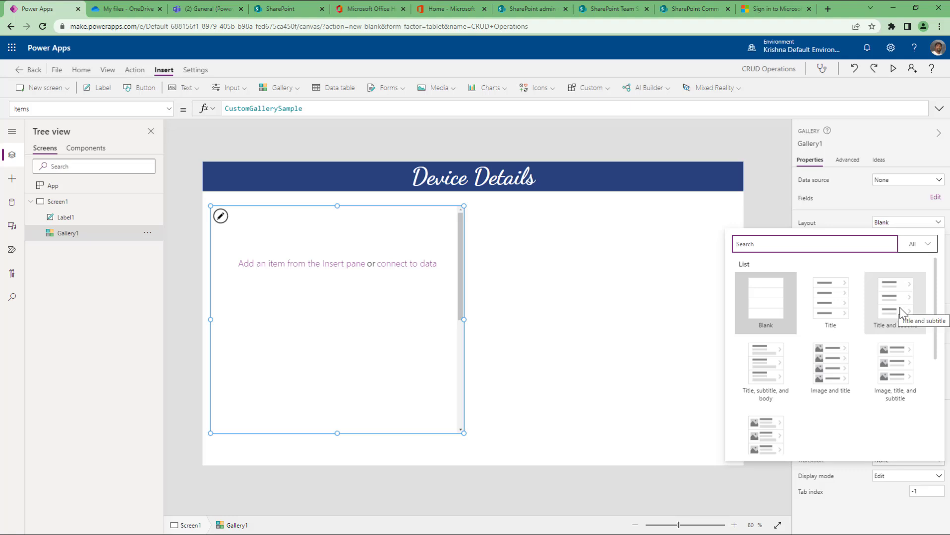
{"action": "left_click", "coordinate": [900, 310]}
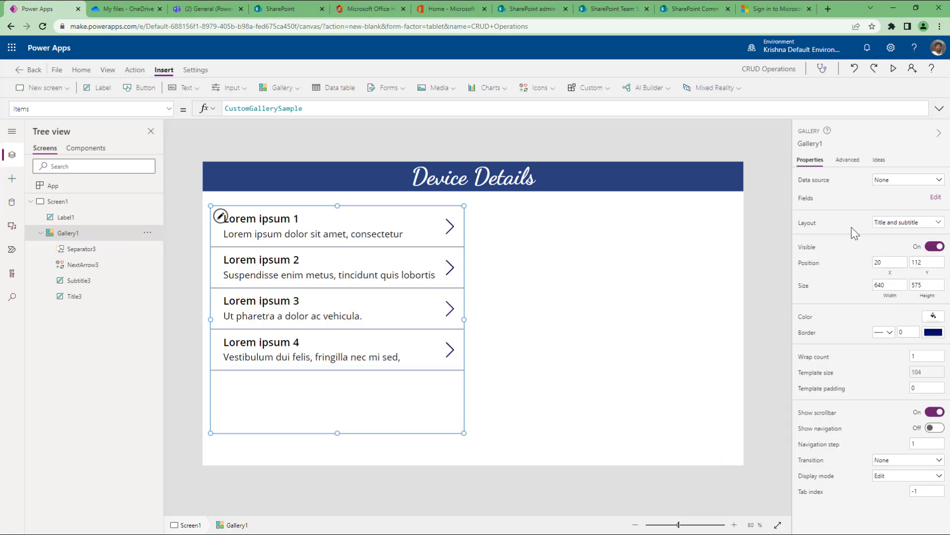
Connect Gallery1 to the Device Order Data list and set its layout to Image and title.
{"action": "left_click", "coordinate": [907, 183]}
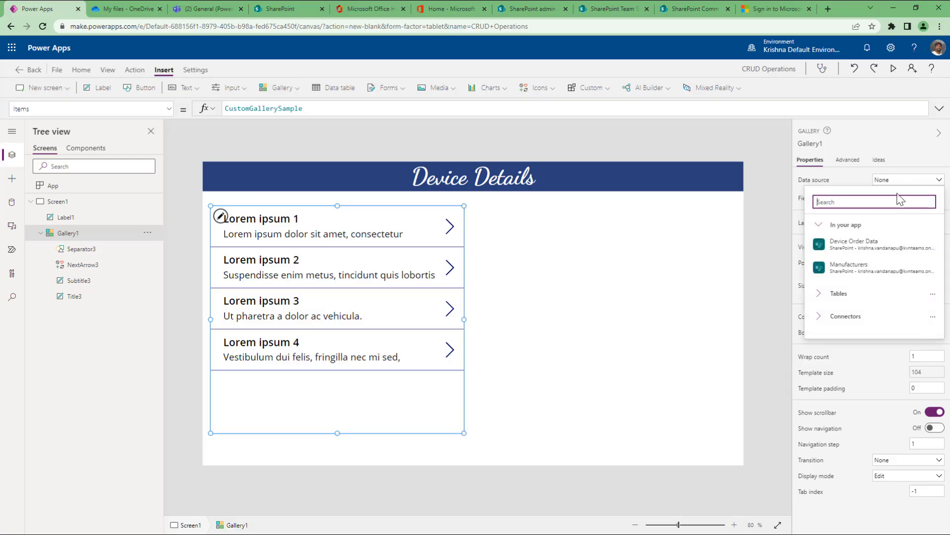
{"action": "left_click", "coordinate": [857, 253]}
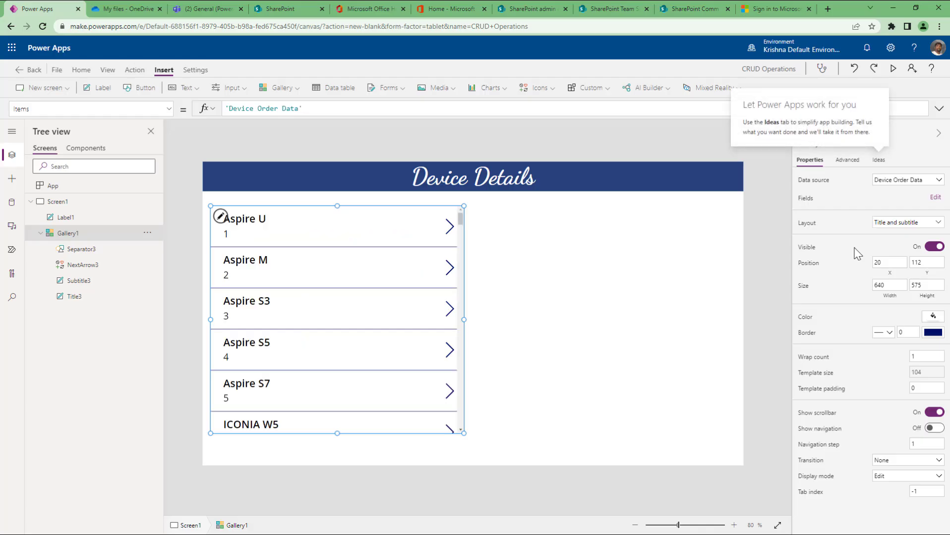
{"action": "left_click", "coordinate": [929, 222]}
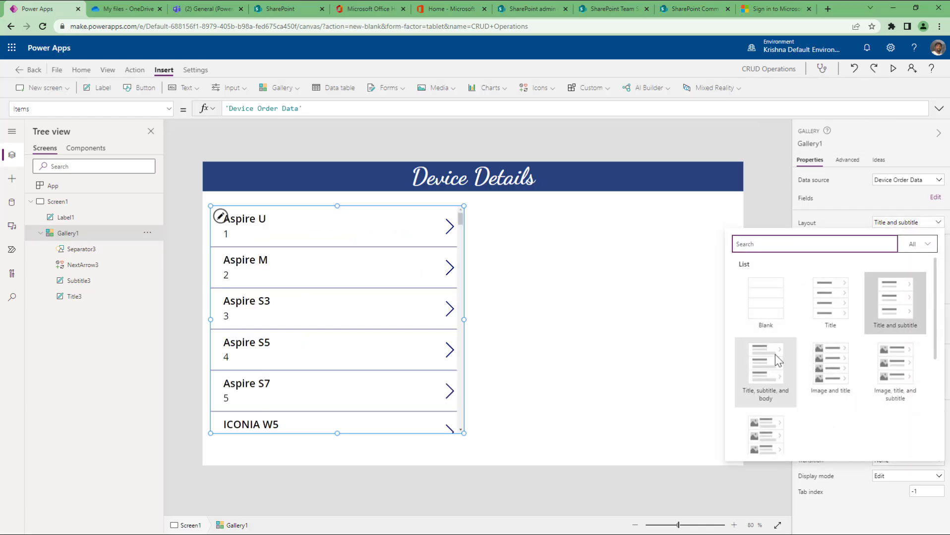
{"action": "left_click", "coordinate": [825, 366]}
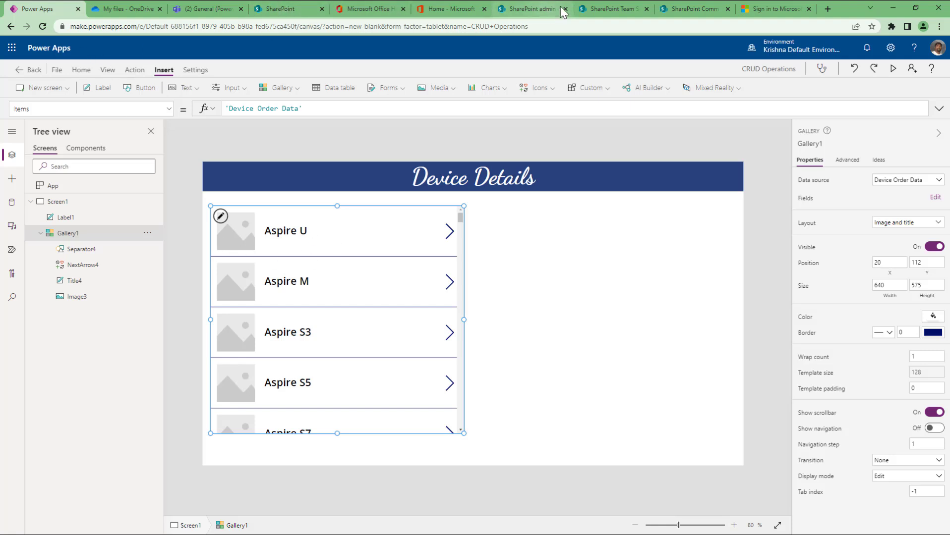
Switch to SharePoint and review the Device Order Data list's columns, selecting the Aspire U item.
{"action": "left_click", "coordinate": [622, 14]}
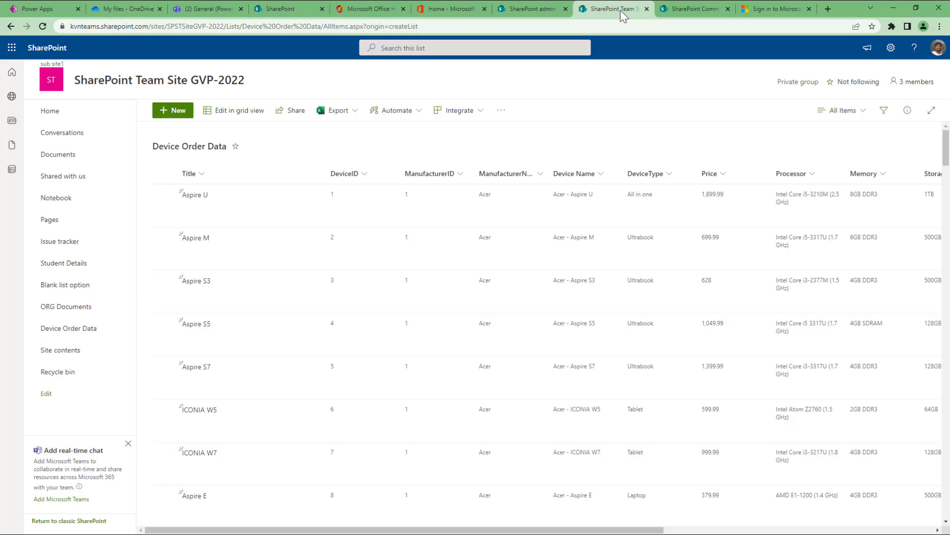
{"action": "left_click", "coordinate": [50, 9]}
{"action": "left_click", "coordinate": [615, 10]}
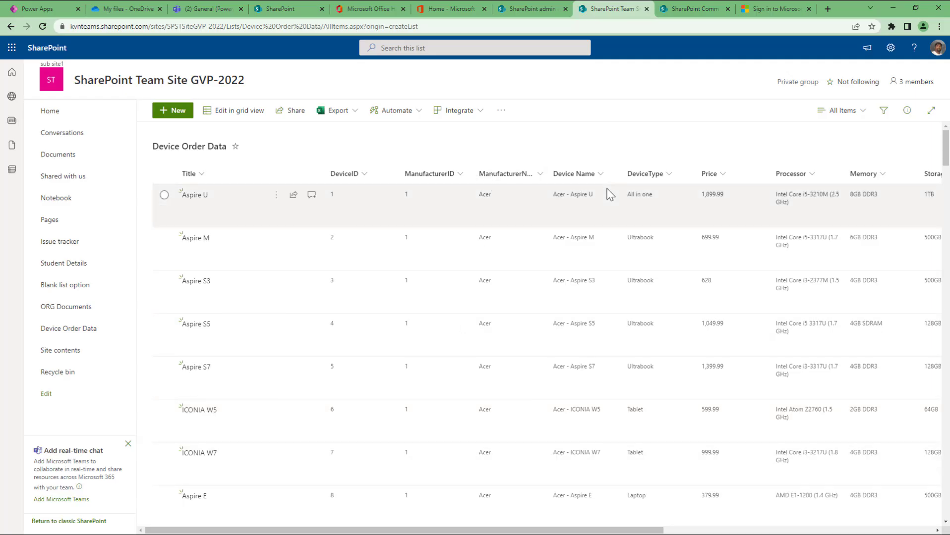
{"action": "left_click", "coordinate": [164, 195]}
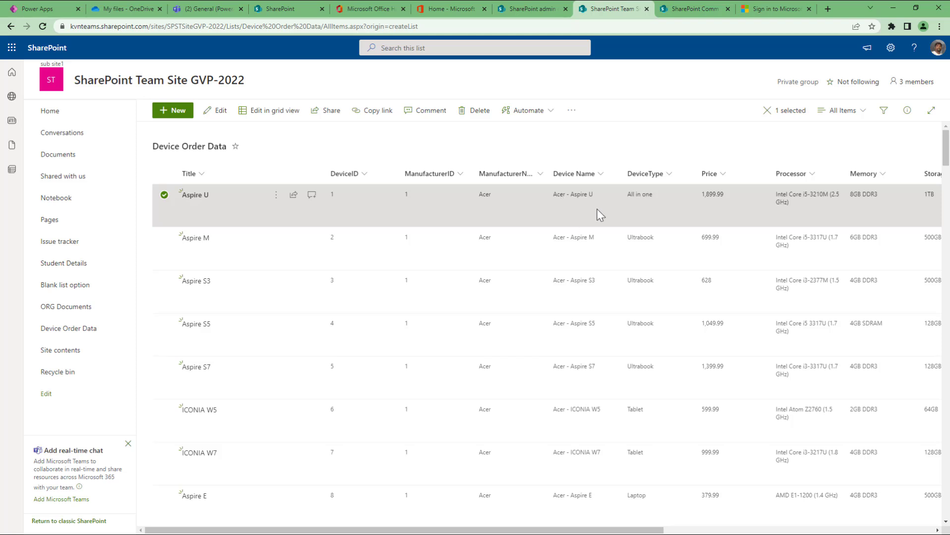
Filter the Device Order Data list by ManufacturerName so that only the Dell items are listed, and look through them.
{"action": "scroll", "coordinate": [439, 387], "scroll_direction": "down", "scroll_amount": 4}
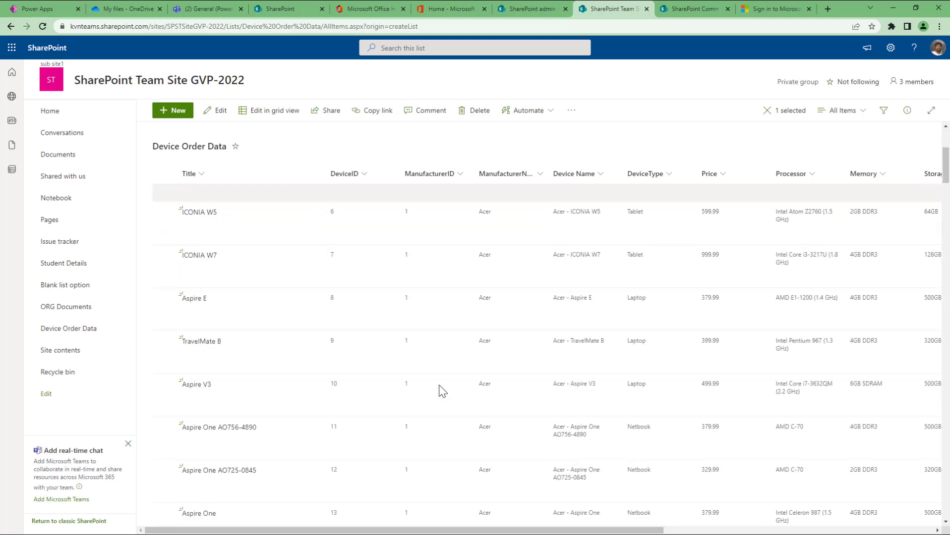
{"action": "scroll", "coordinate": [442, 392], "scroll_direction": "up", "scroll_amount": 4}
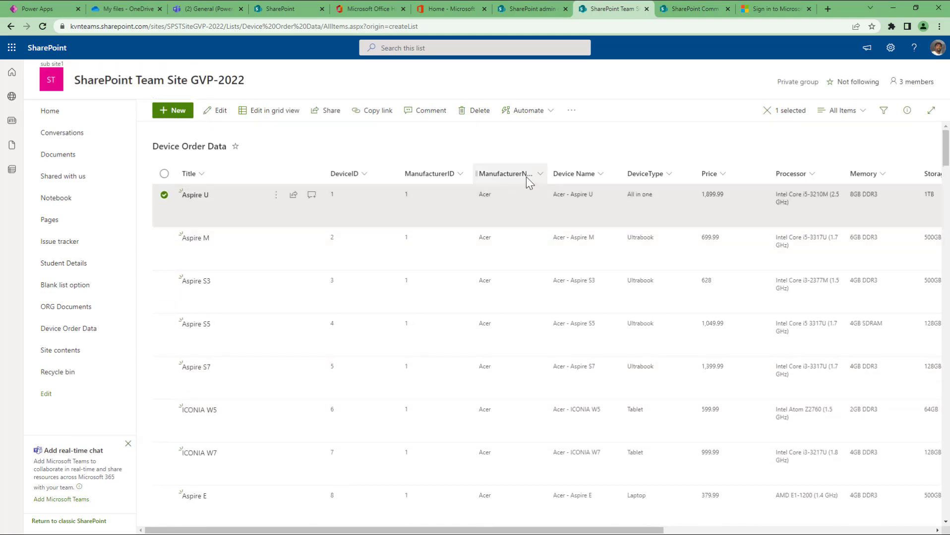
{"action": "left_click", "coordinate": [531, 174]}
{"action": "left_click", "coordinate": [509, 231]}
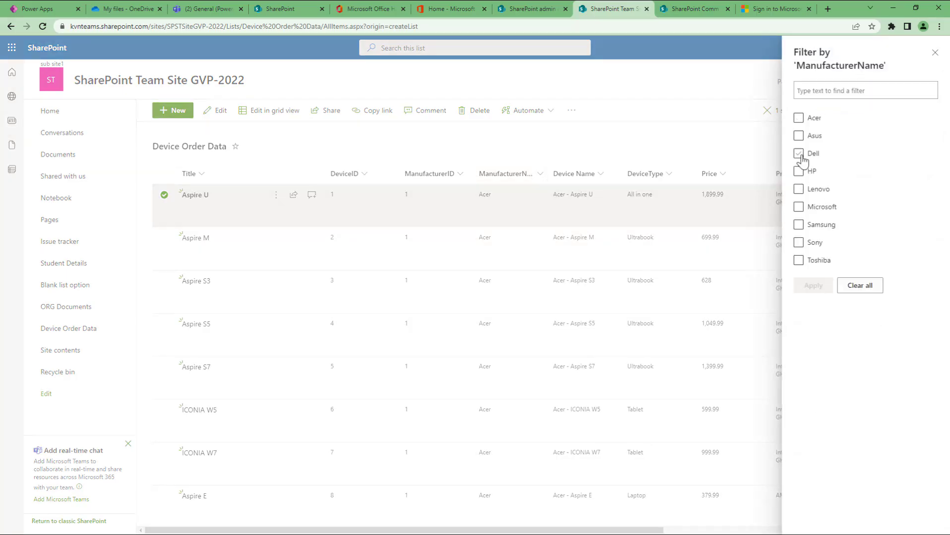
{"action": "left_click", "coordinate": [798, 154]}
{"action": "left_click", "coordinate": [808, 285]}
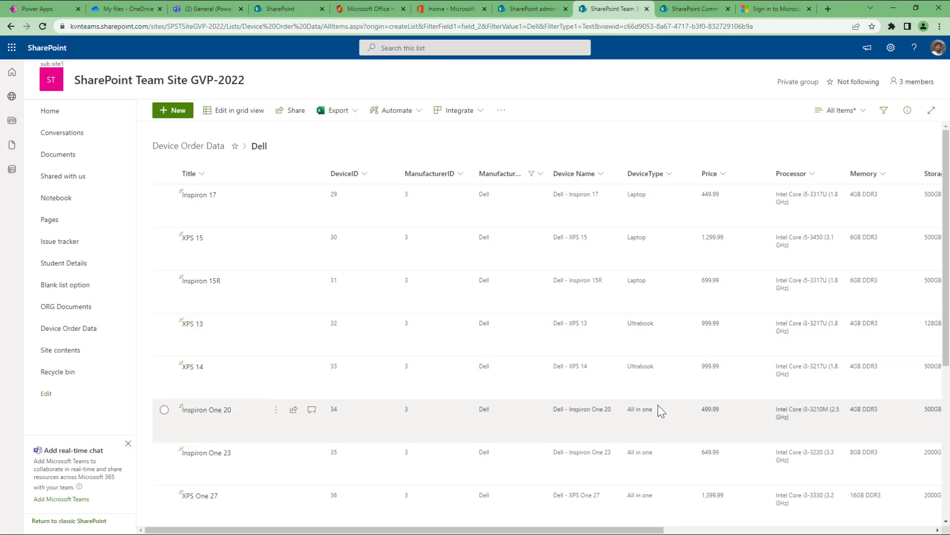
{"action": "scroll", "coordinate": [658, 414], "scroll_direction": "down", "scroll_amount": 5}
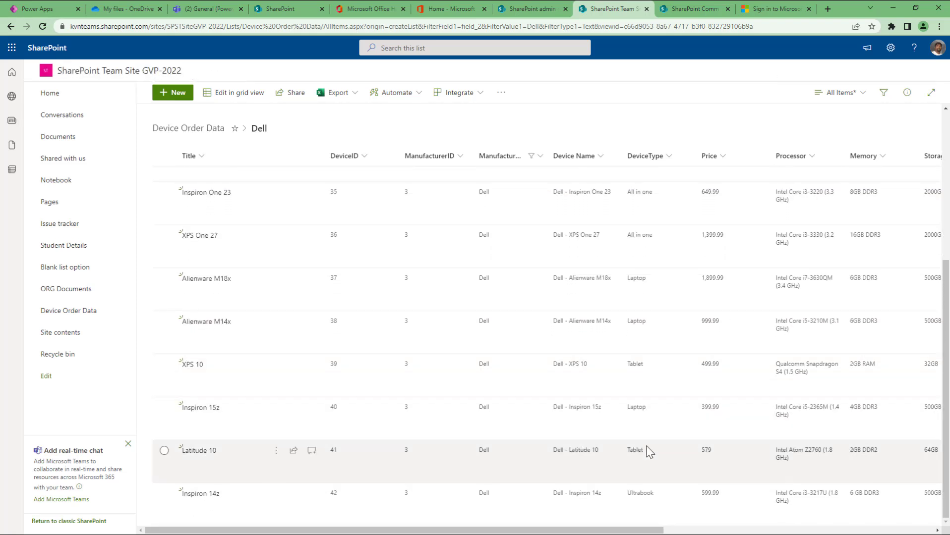
{"action": "scroll", "coordinate": [648, 459], "scroll_direction": "up", "scroll_amount": 5}
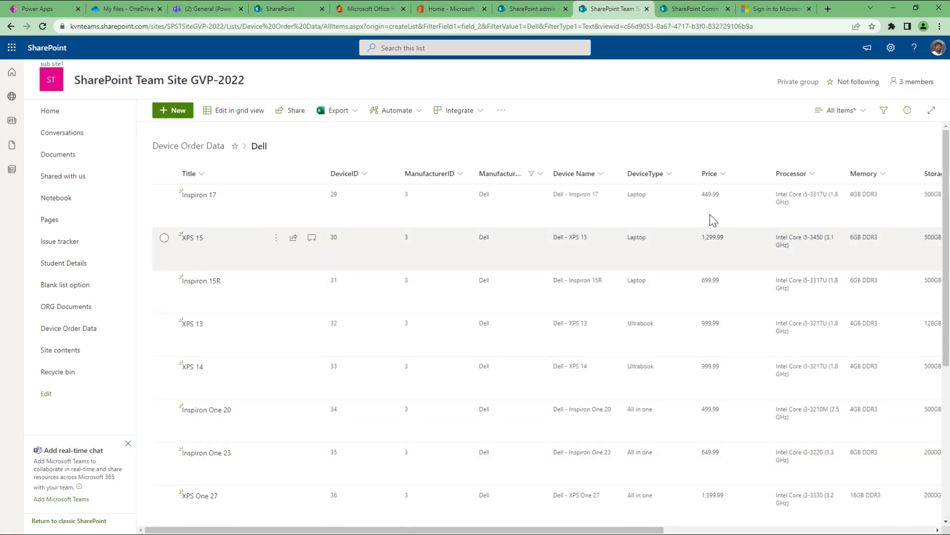
Open the Inspiron 17 item's details and load its Thumbnail URL in a new browser tab.
{"action": "left_click_drag", "start_coordinate": [659, 531], "coordinate": [931, 530]}
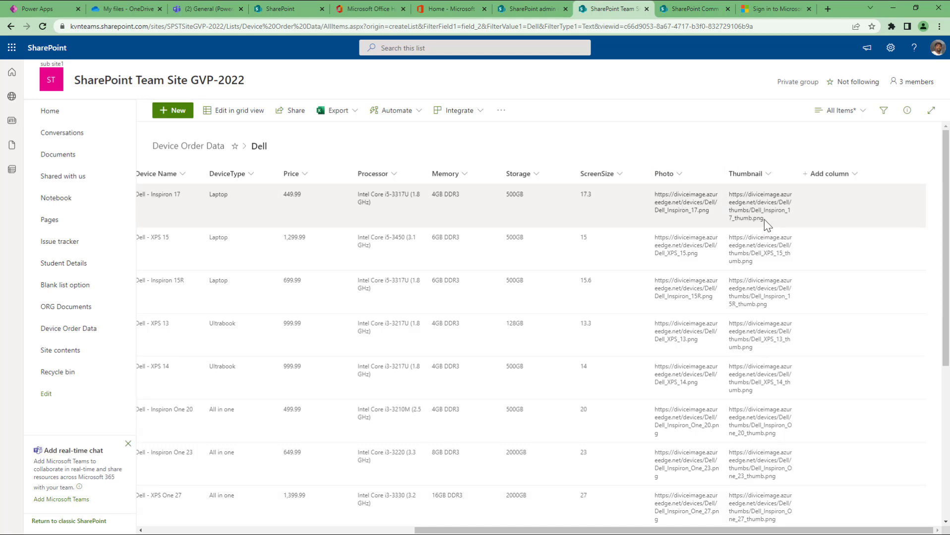
{"action": "left_click", "coordinate": [739, 201]}
{"action": "double_click", "coordinate": [739, 202]}
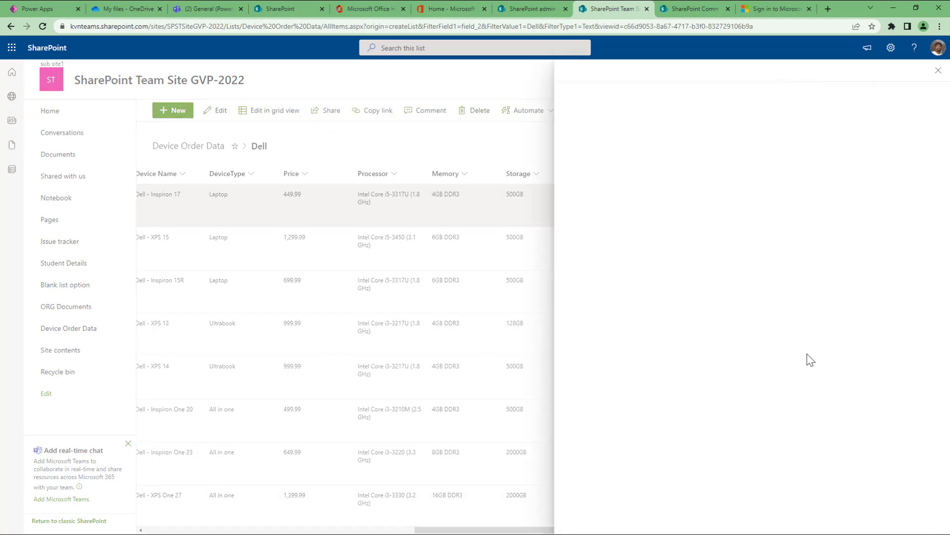
{"action": "scroll", "coordinate": [734, 456], "scroll_direction": "down", "scroll_amount": 3}
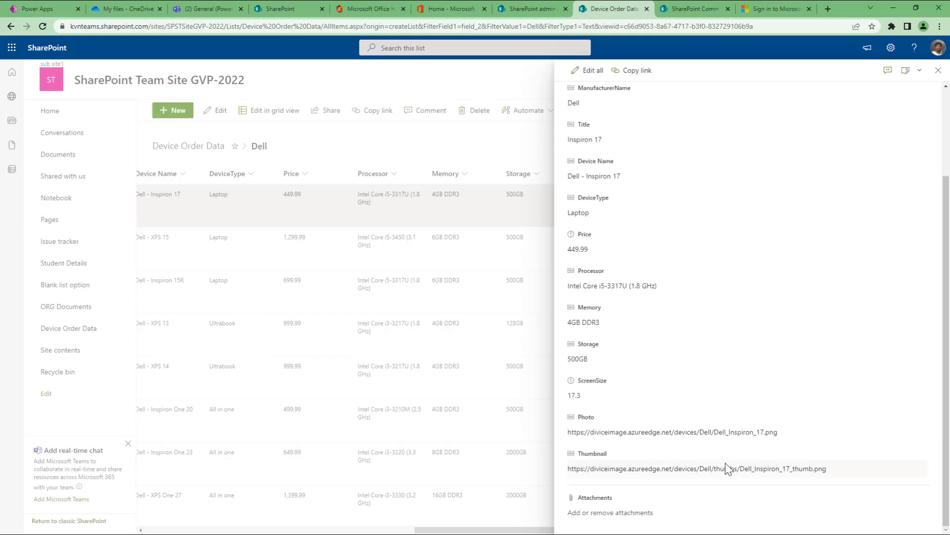
{"action": "left_click", "coordinate": [723, 469]}
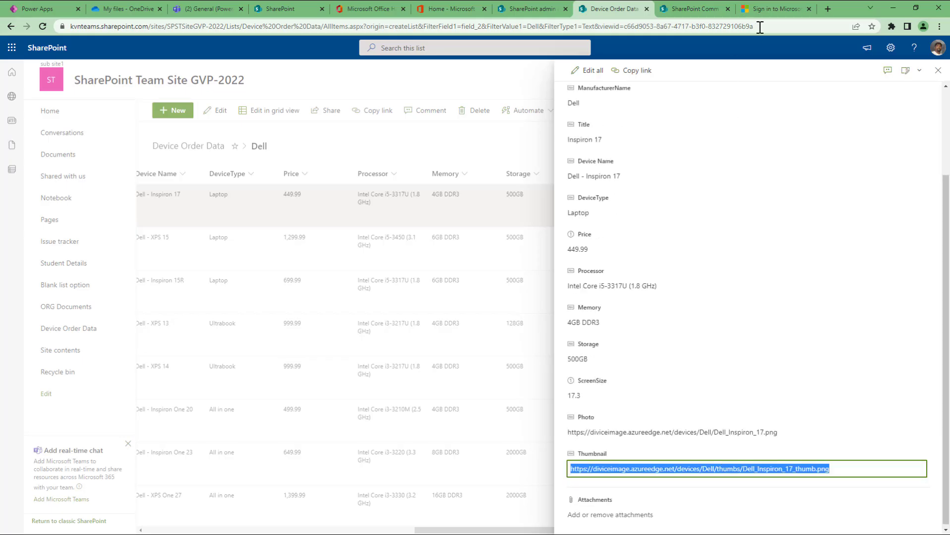
{"action": "left_click", "coordinate": [828, 8]}
{"action": "key", "text": "ctrl+v"}
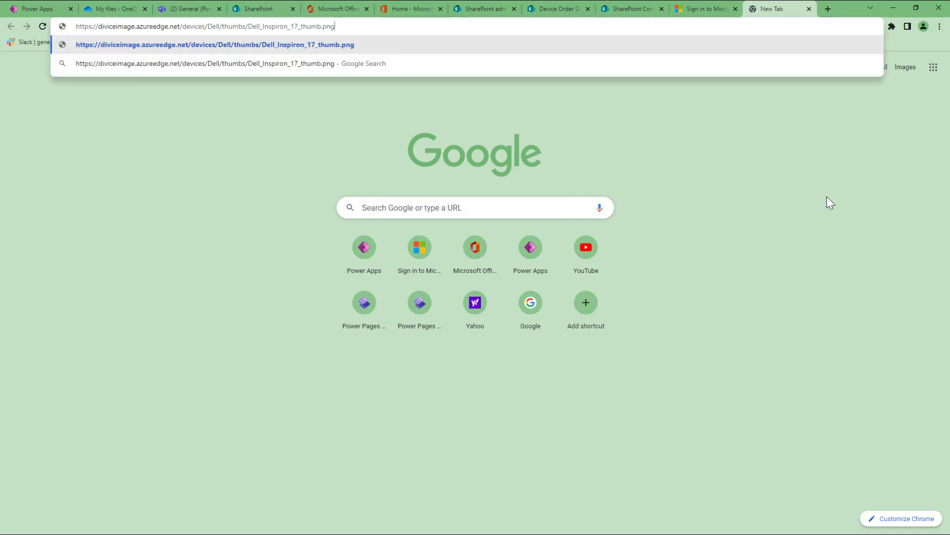
{"action": "key", "text": "Return"}
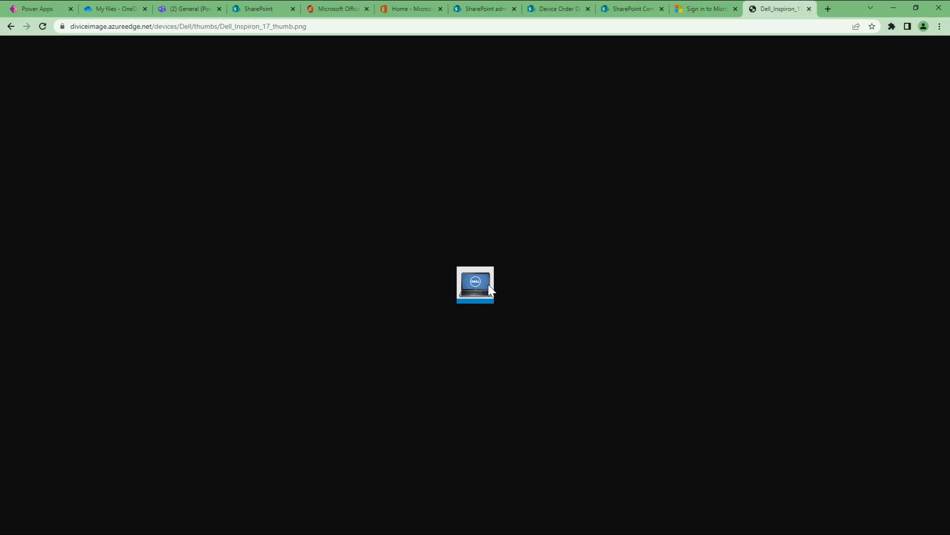
Return to the Inspiron 17 item's details, copy its Photo URL and load it in another new browser tab.
{"action": "left_click", "coordinate": [559, 10]}
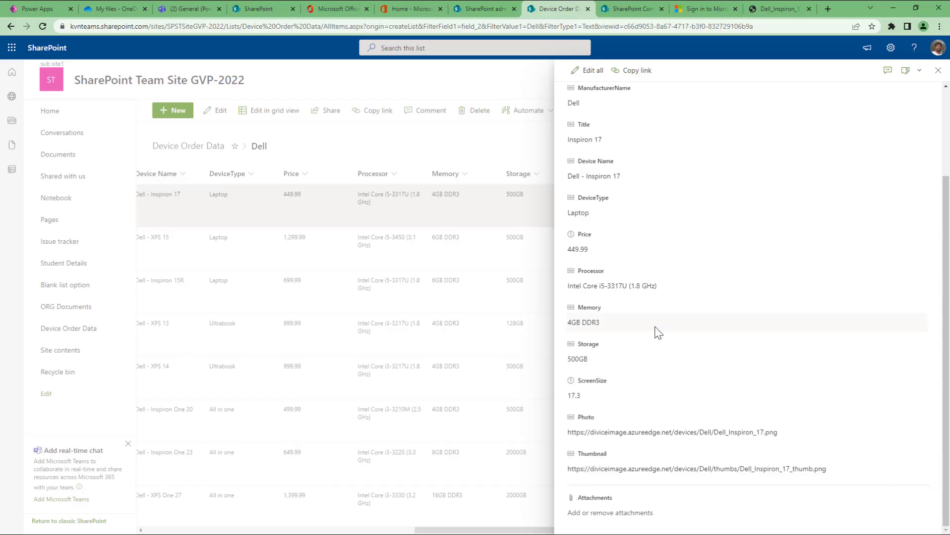
{"action": "left_click", "coordinate": [636, 434]}
{"action": "key", "text": "ctrl+c"}
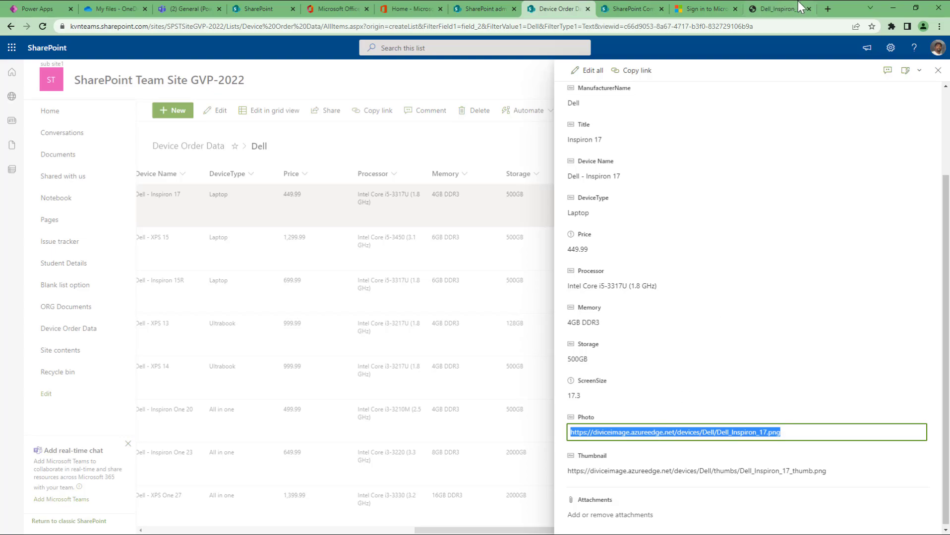
{"action": "left_click", "coordinate": [827, 8]}
{"action": "key", "text": "ctrl+v"}
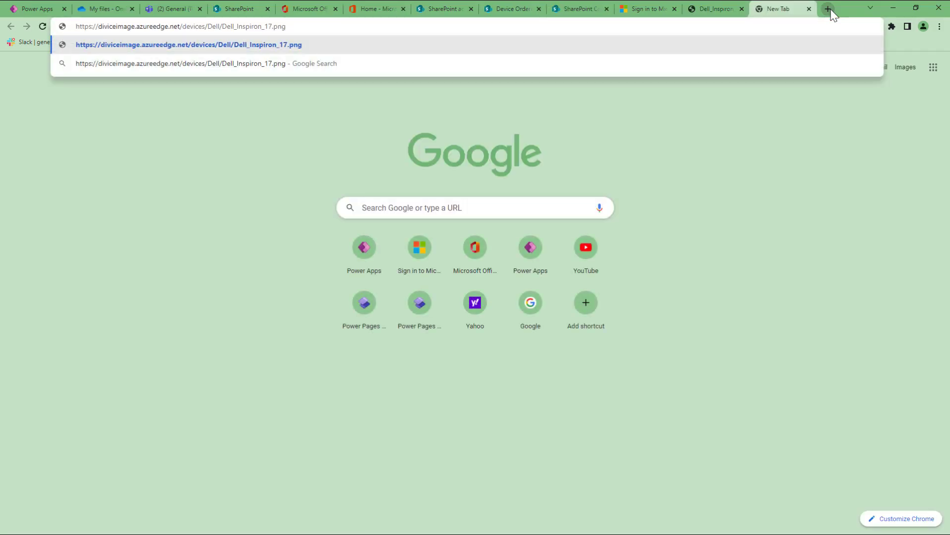
{"action": "key", "text": "Return"}
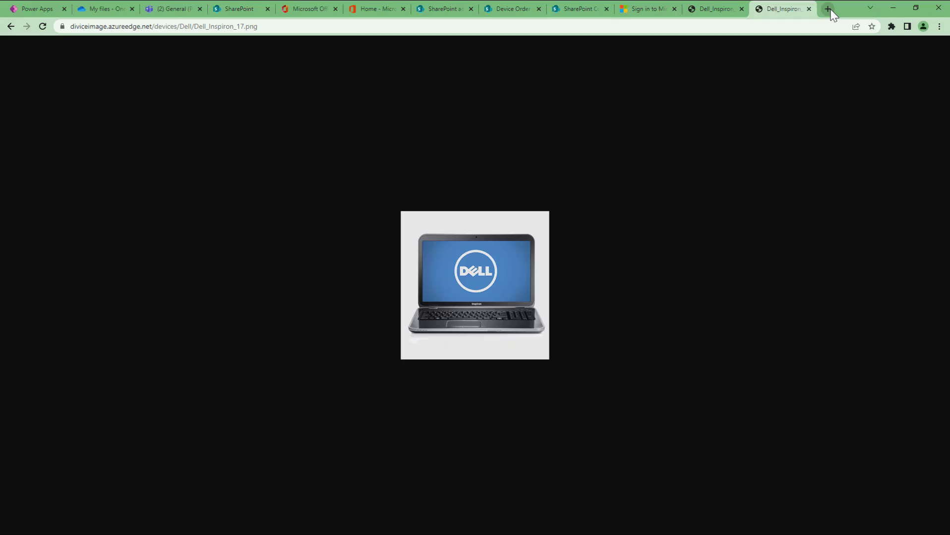
Compare the Inspiron 17 thumbnail with its full-size photo and close both image tabs.
{"action": "left_click", "coordinate": [711, 9]}
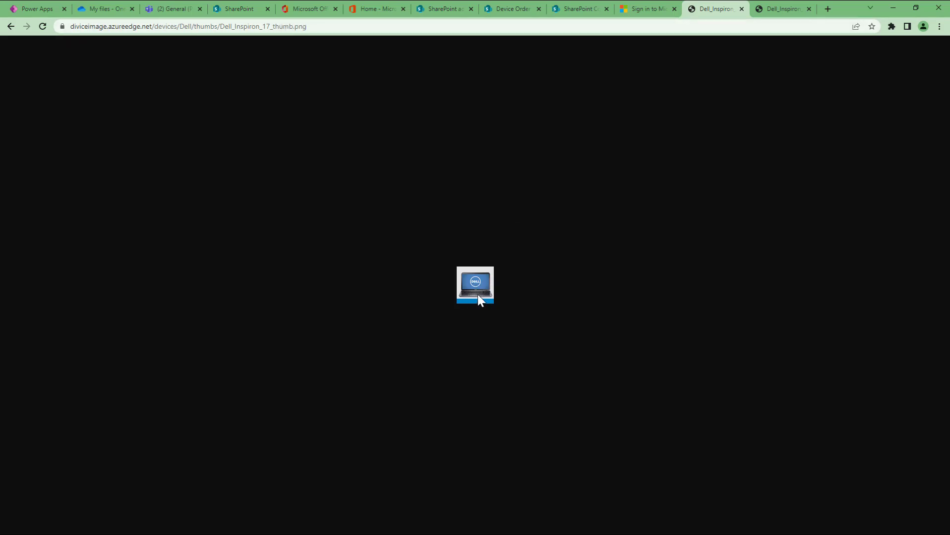
{"action": "left_click", "coordinate": [767, 9]}
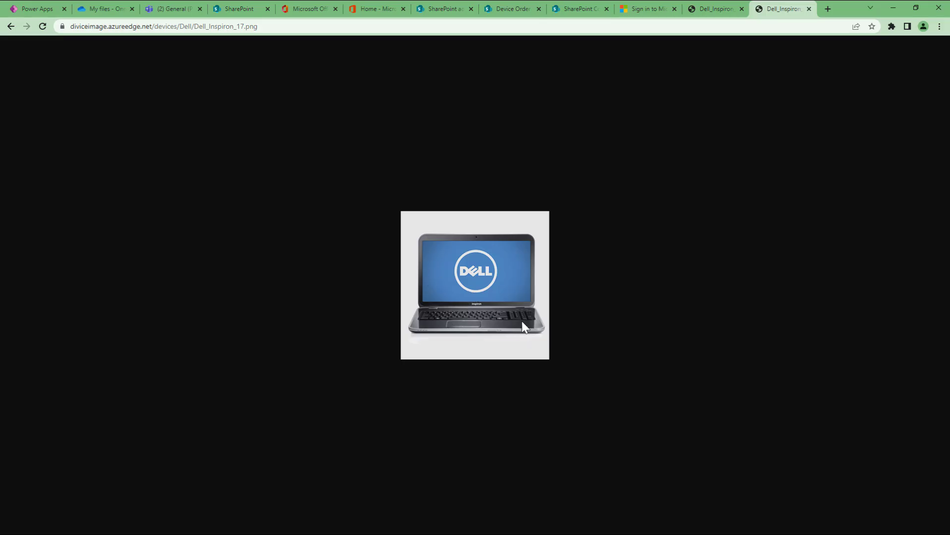
{"action": "left_click", "coordinate": [704, 10]}
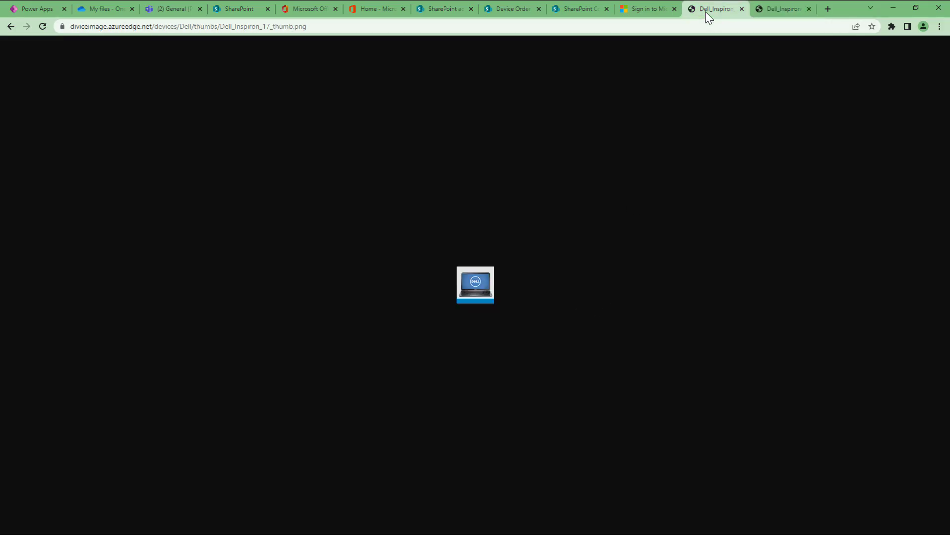
{"action": "left_click", "coordinate": [808, 9]}
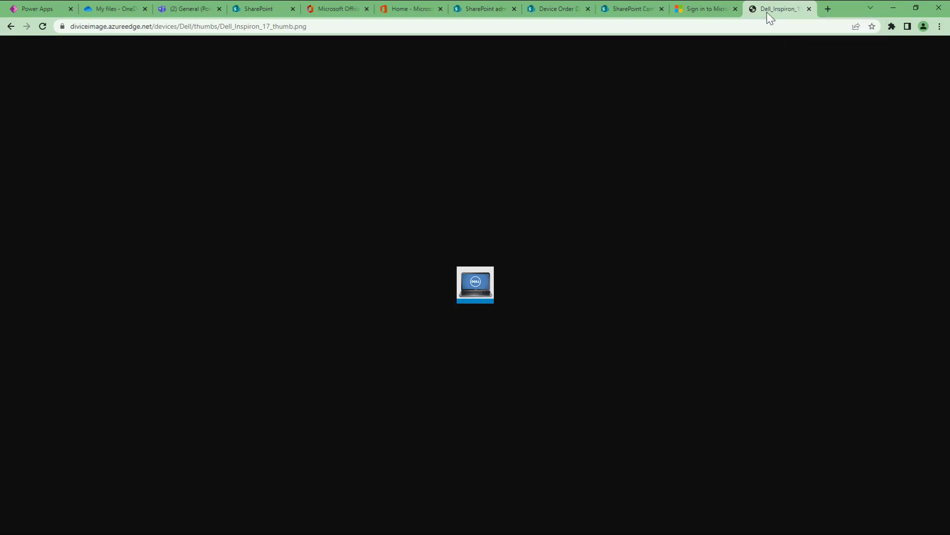
{"action": "left_click", "coordinate": [808, 9]}
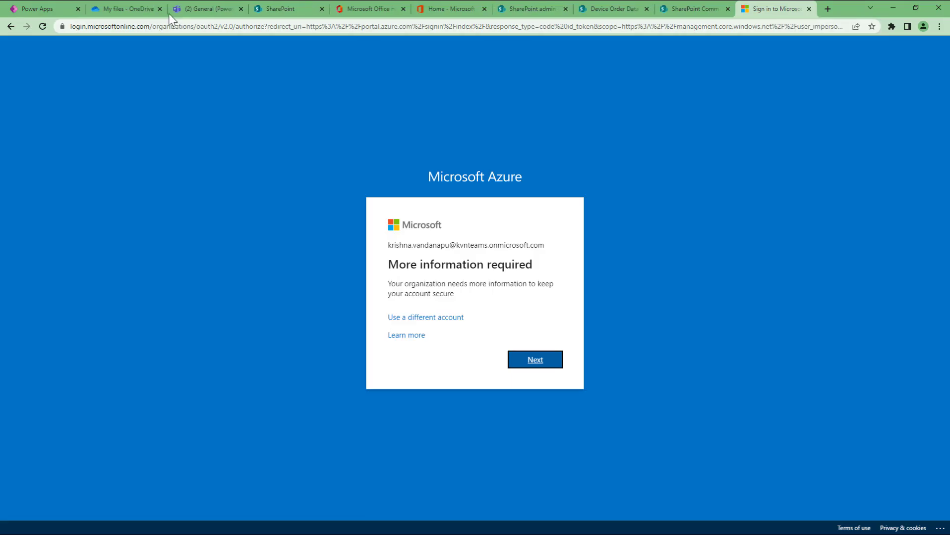
Switch to Power Apps and check which image sources Gallery1's data fields offer for Image3.
{"action": "left_click", "coordinate": [277, 8]}
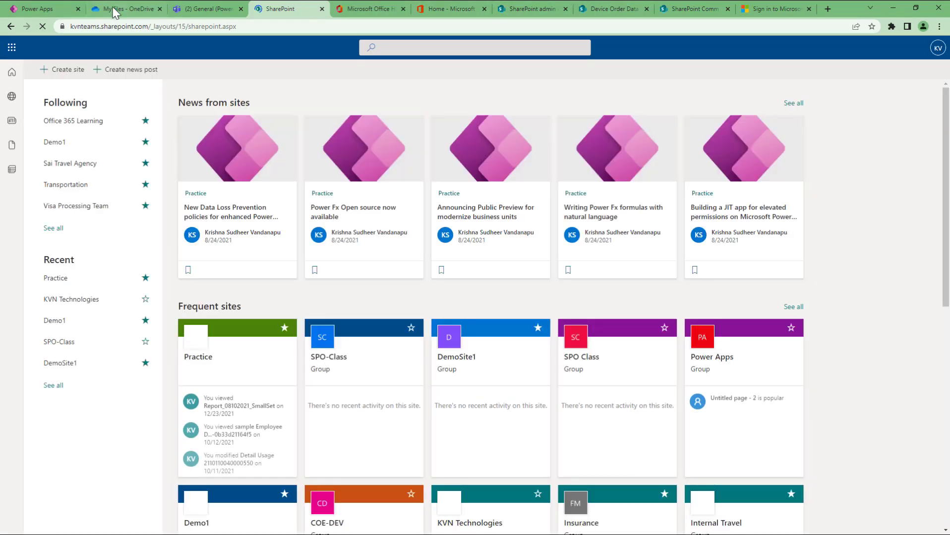
{"action": "left_click", "coordinate": [40, 9]}
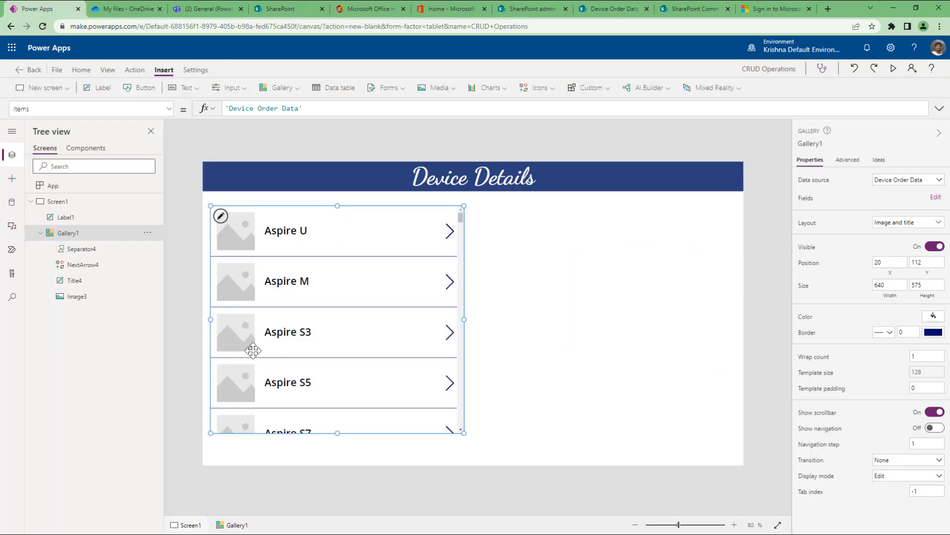
{"action": "left_click", "coordinate": [234, 235]}
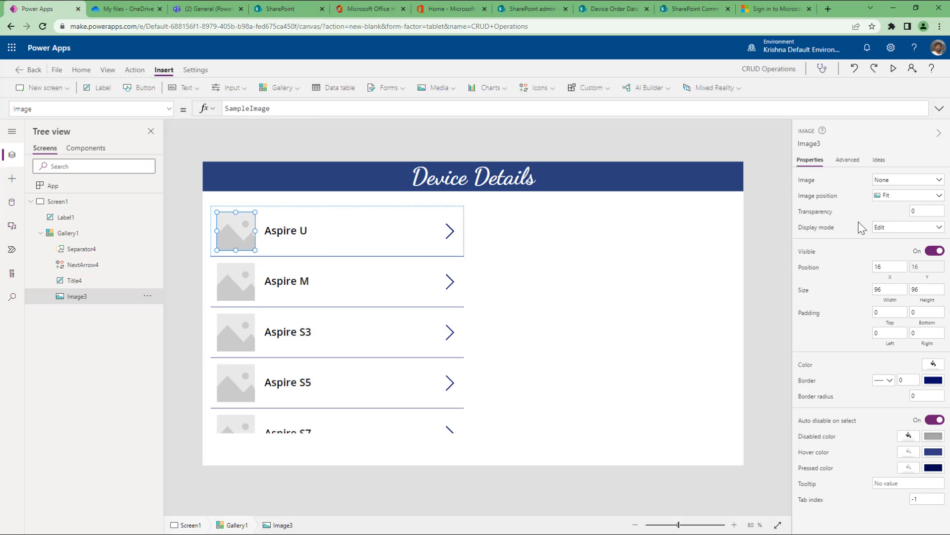
{"action": "left_click", "coordinate": [67, 234]}
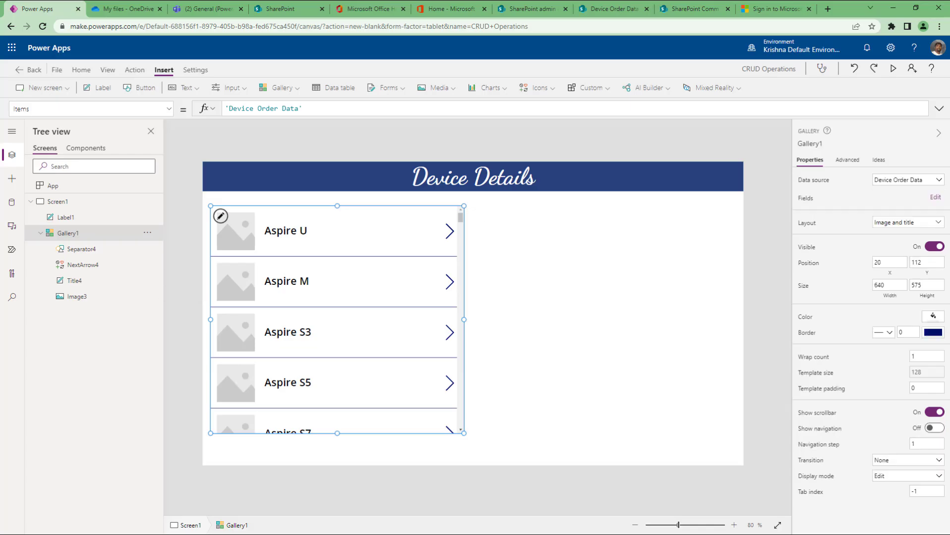
{"action": "left_click", "coordinate": [931, 197]}
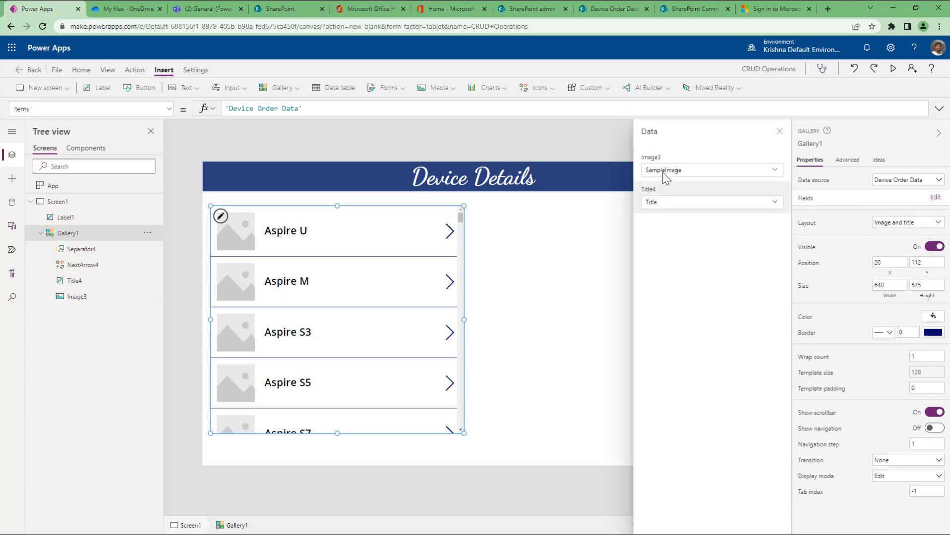
{"action": "left_click", "coordinate": [701, 175]}
{"action": "left_click", "coordinate": [779, 170]}
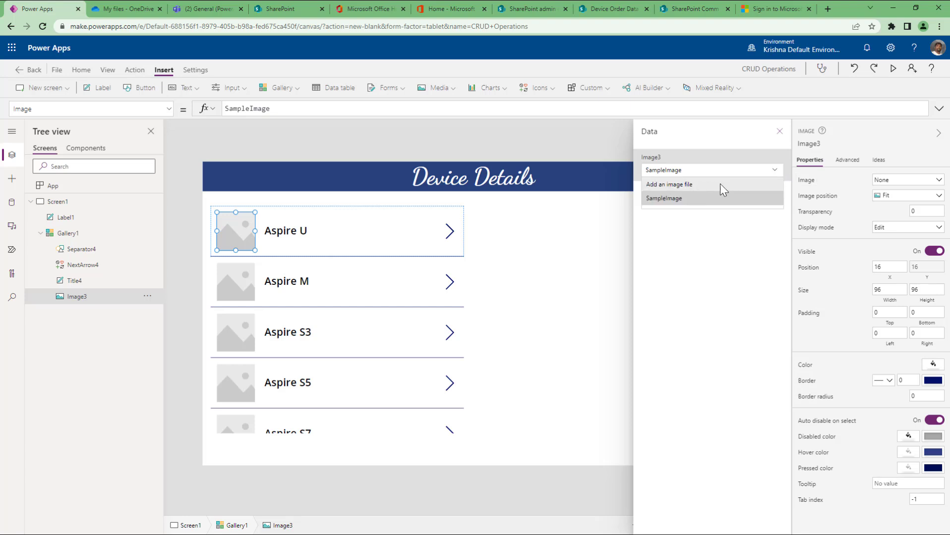
{"action": "left_click", "coordinate": [700, 184]}
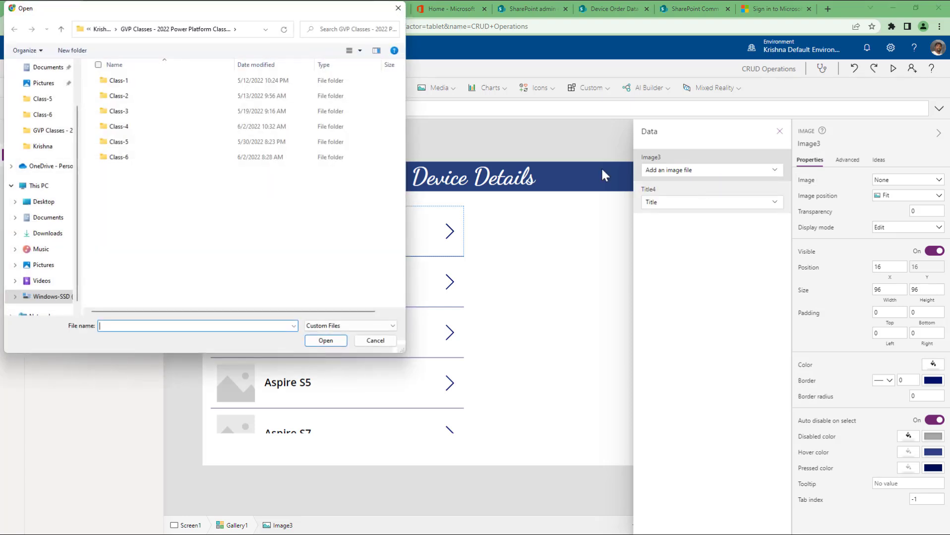
{"action": "left_click", "coordinate": [373, 339]}
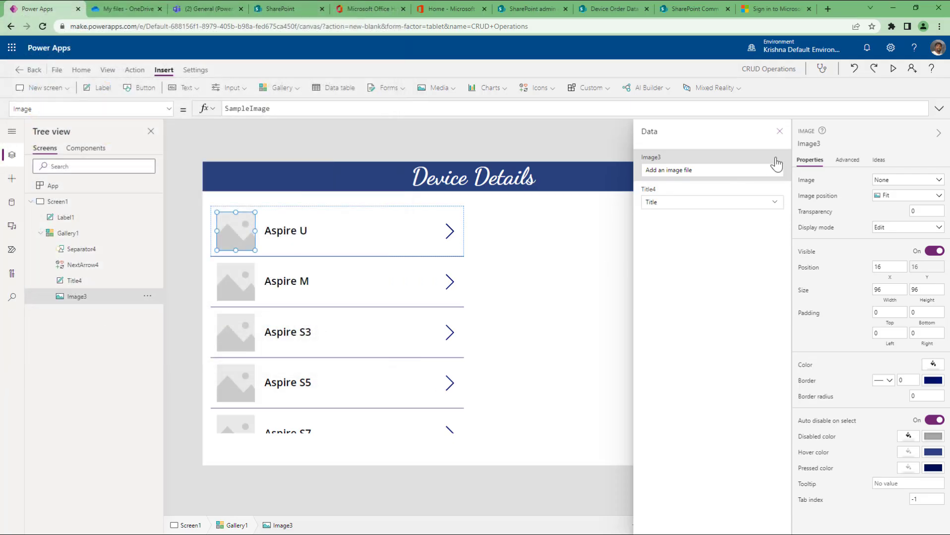
{"action": "left_click", "coordinate": [725, 172]}
{"action": "left_click", "coordinate": [664, 198]}
Inspect the Image formula of Image3, reselect Gallery1 and close its data fields.
{"action": "left_click", "coordinate": [664, 110]}
{"action": "key", "text": "ctrl+a"}
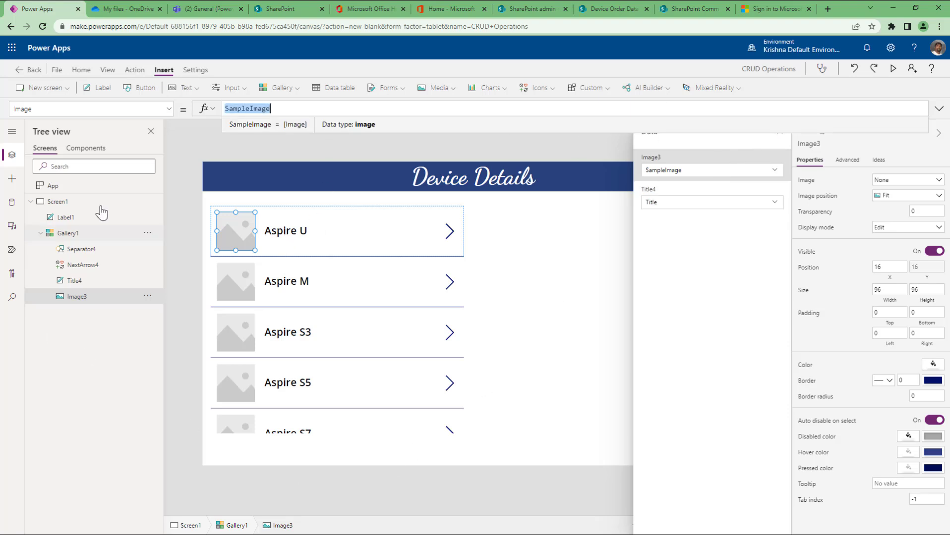
{"action": "left_click", "coordinate": [89, 233]}
{"action": "left_click", "coordinate": [779, 131]}
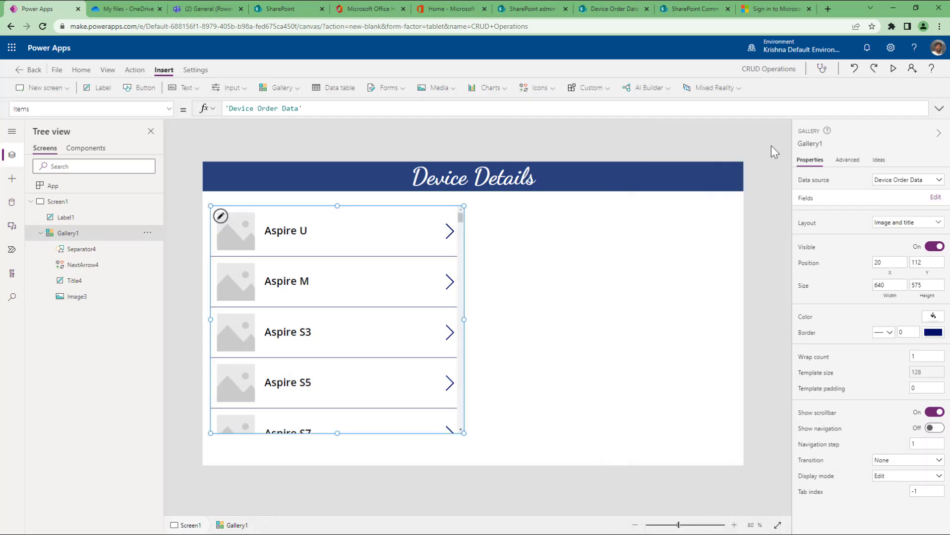
Expand the result preview of Gallery1's Items formula and look through the Device Order Data records.
{"action": "left_click", "coordinate": [51, 111]}
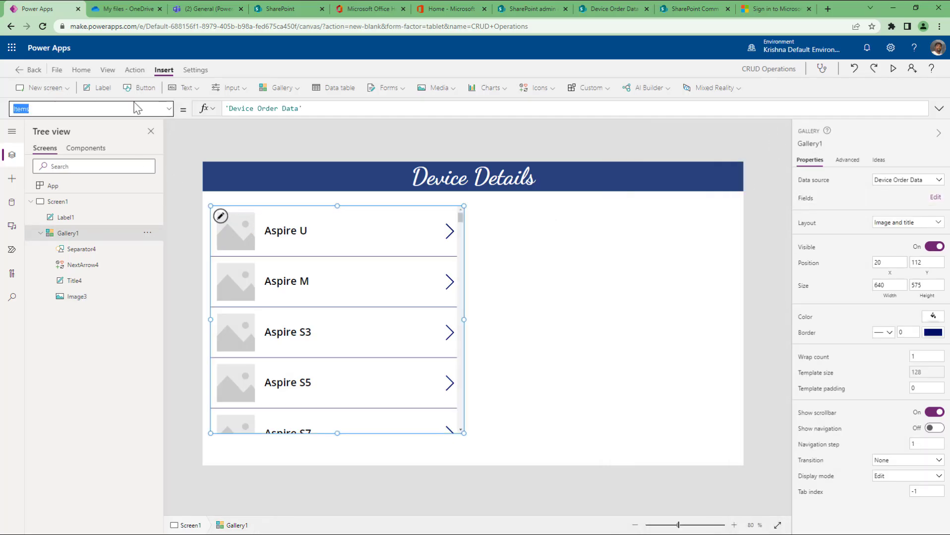
{"action": "left_click_drag", "start_coordinate": [314, 108], "coordinate": [205, 108]}
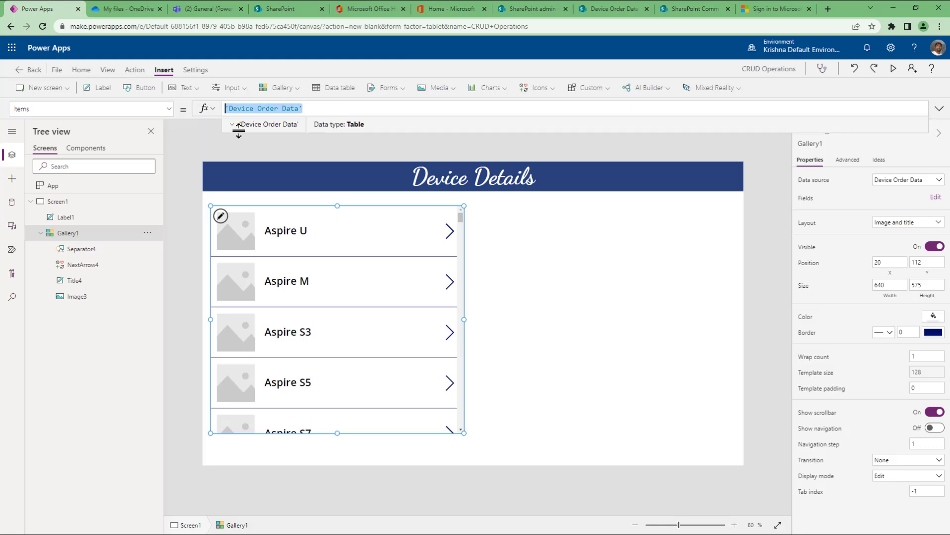
{"action": "left_click", "coordinate": [231, 124]}
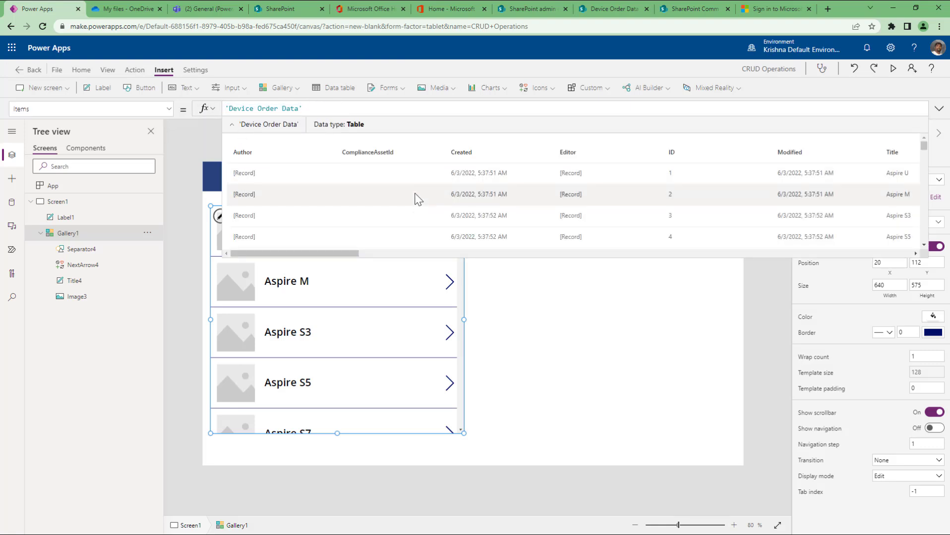
{"action": "scroll", "coordinate": [415, 199], "scroll_direction": "down", "scroll_amount": 3}
{"action": "scroll", "coordinate": [415, 198], "scroll_direction": "down", "scroll_amount": 20}
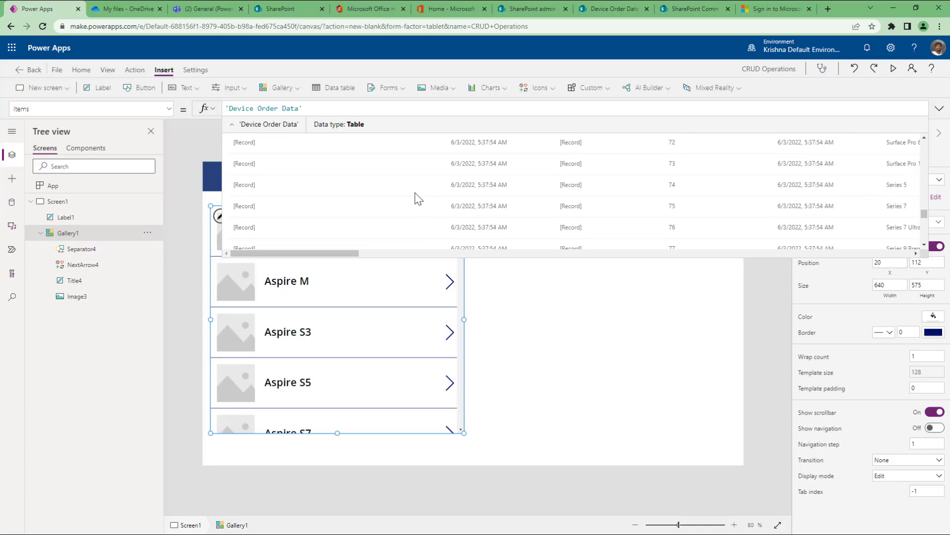
Look through the Device Order Data records in the formula result preview down to the last one and return to the first.
{"action": "scroll", "coordinate": [415, 198], "scroll_direction": "down", "scroll_amount": 1}
{"action": "scroll", "coordinate": [415, 197], "scroll_direction": "up", "scroll_amount": 20}
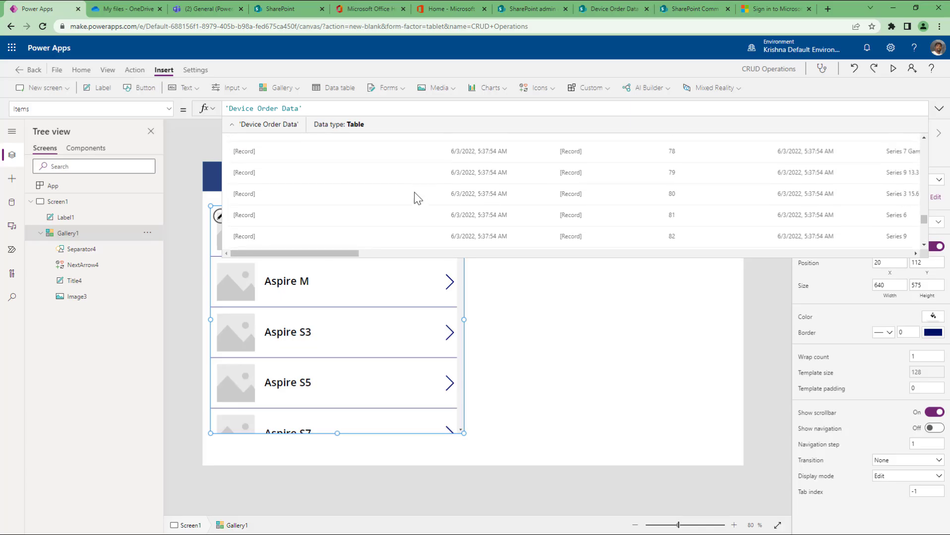
{"action": "scroll", "coordinate": [410, 195], "scroll_direction": "up", "scroll_amount": 4}
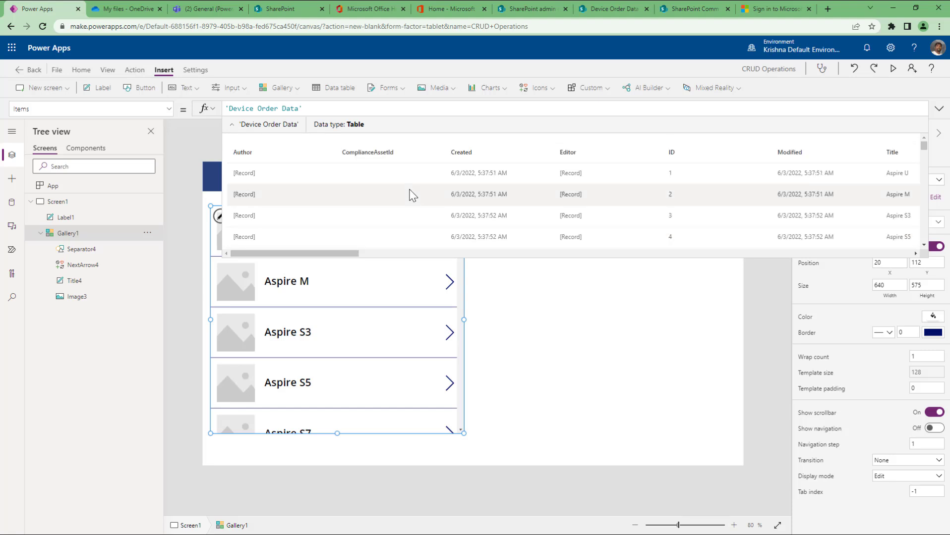
{"action": "scroll", "coordinate": [411, 194], "scroll_direction": "down", "scroll_amount": 20}
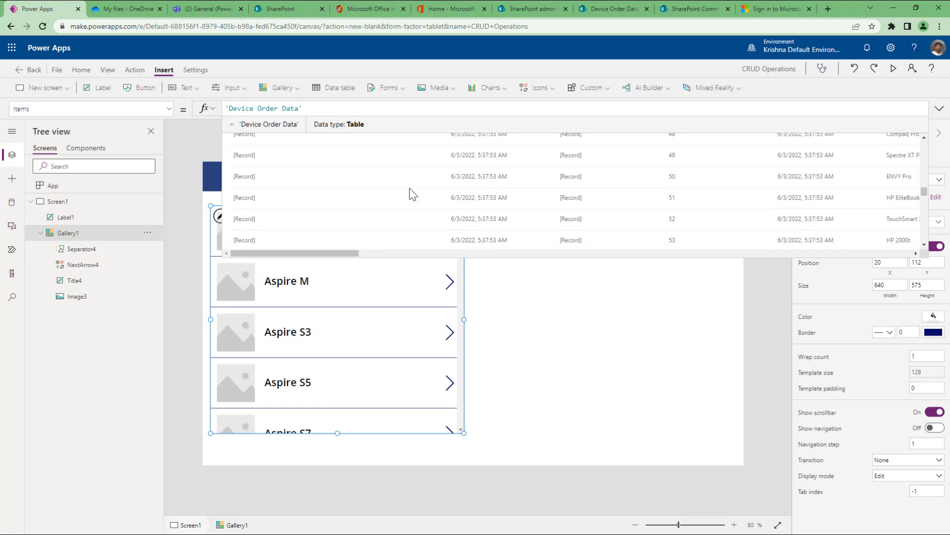
{"action": "scroll", "coordinate": [411, 195], "scroll_direction": "down", "scroll_amount": 10}
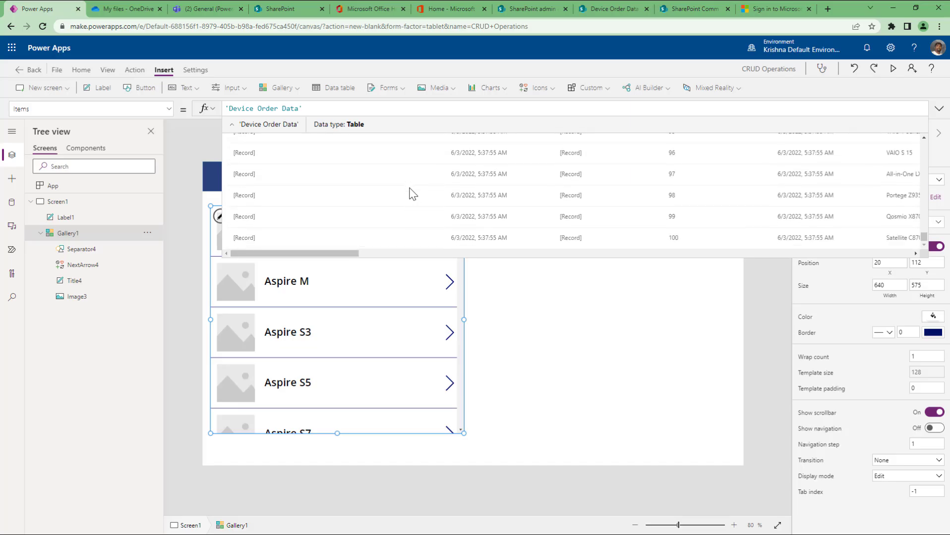
{"action": "scroll", "coordinate": [410, 195], "scroll_direction": "up", "scroll_amount": 20}
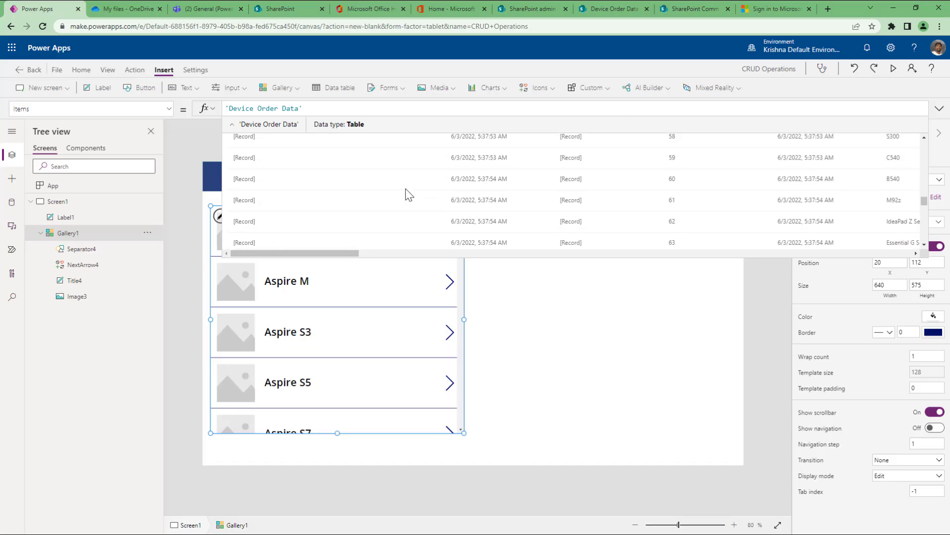
{"action": "scroll", "coordinate": [405, 192], "scroll_direction": "up", "scroll_amount": 7}
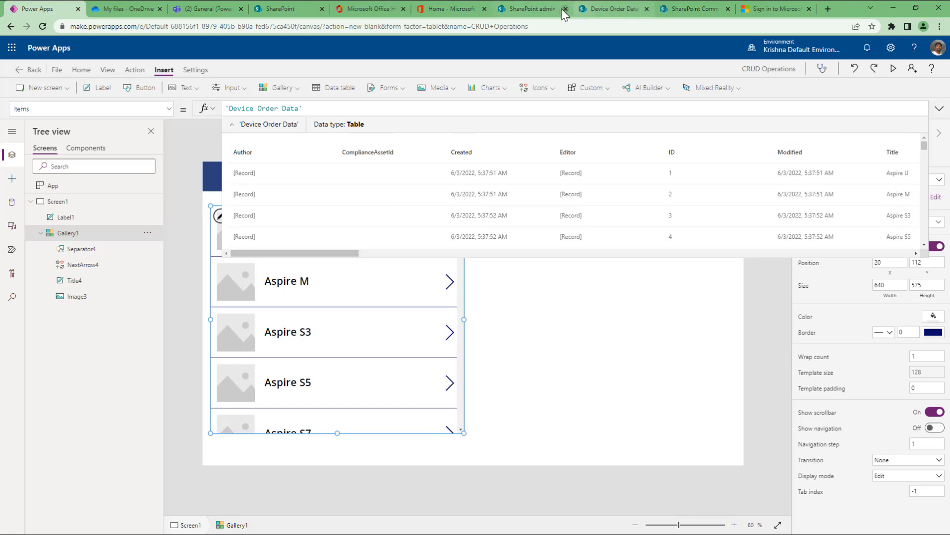
Switch to SharePoint, close the Inspiron 17 item details and view the team site's contents to check the list's item count.
{"action": "left_click", "coordinate": [520, 8]}
{"action": "left_click", "coordinate": [613, 8]}
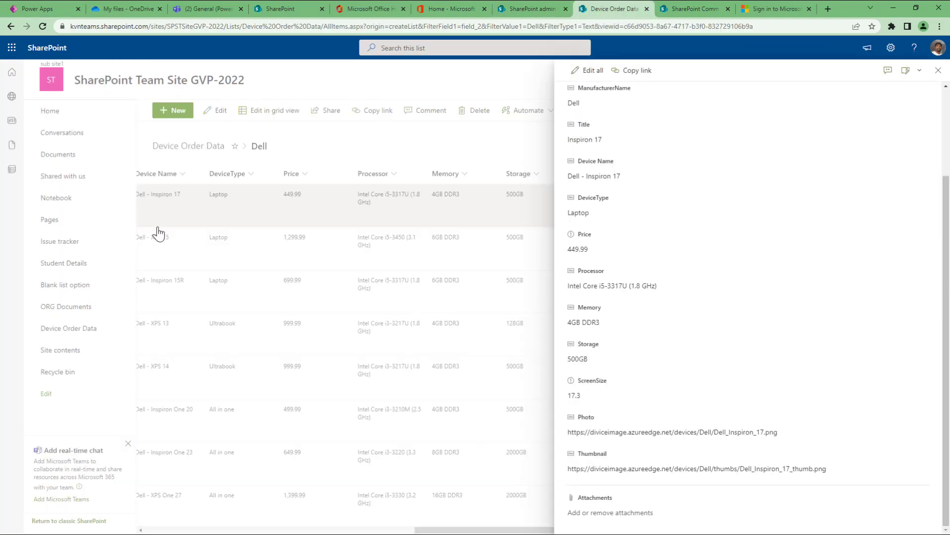
{"action": "left_click", "coordinate": [937, 70]}
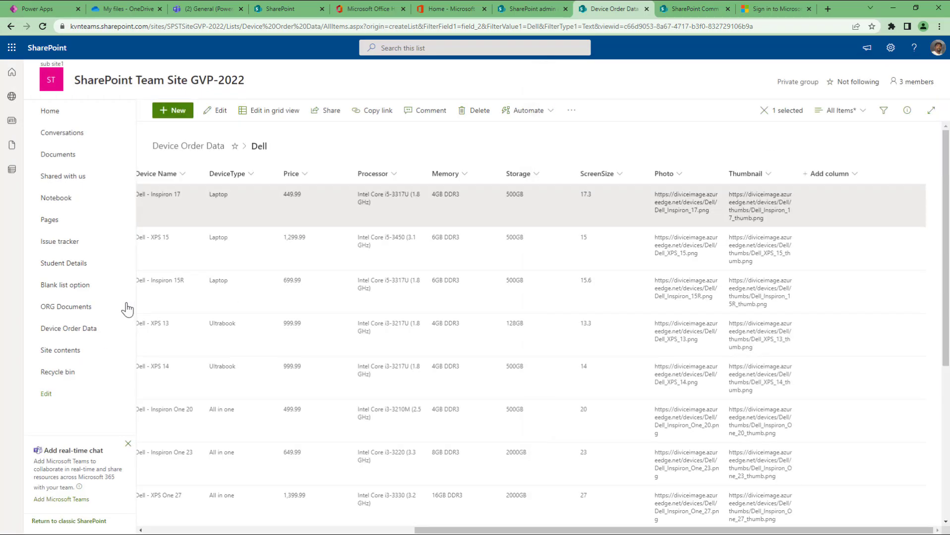
{"action": "left_click", "coordinate": [61, 353]}
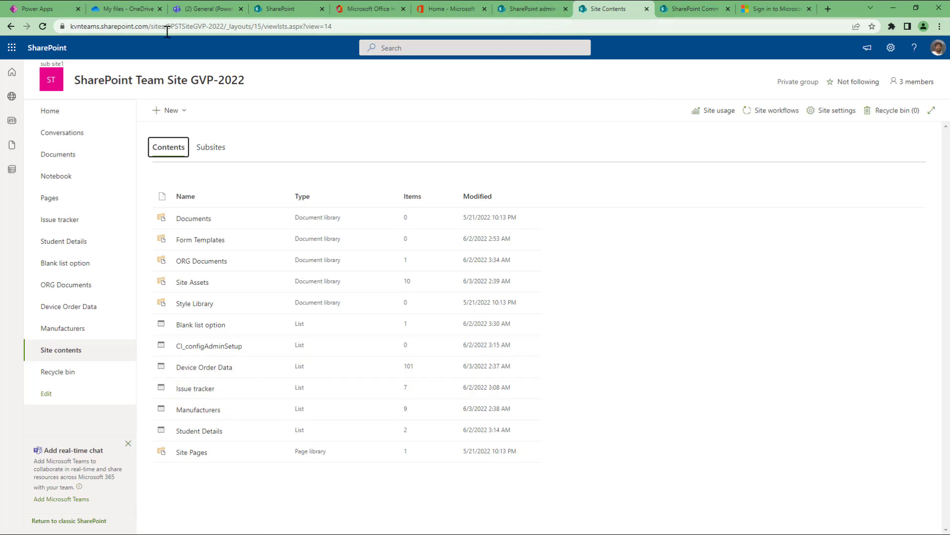
Switch to Power Apps and review the Device Order Data records in the Items result preview and in Gallery1 itself.
{"action": "left_click", "coordinate": [23, 9]}
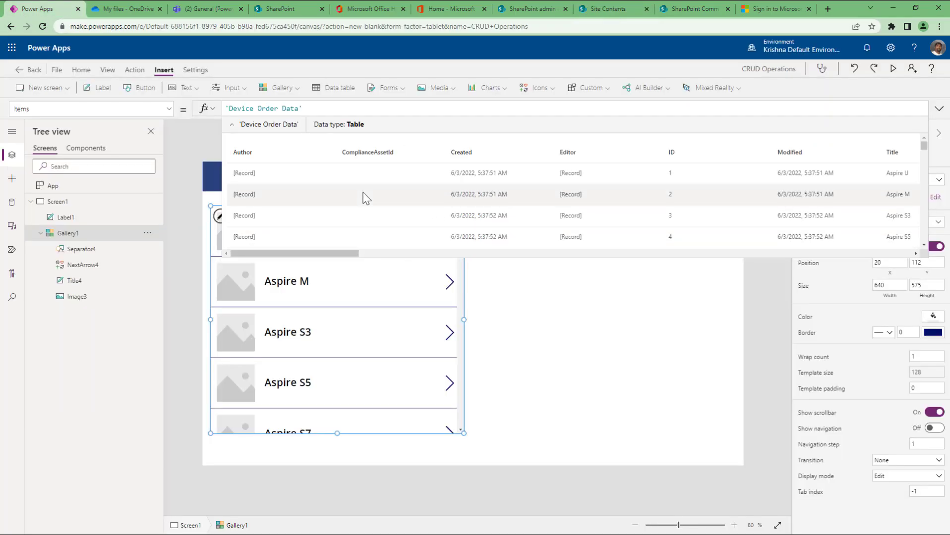
{"action": "scroll", "coordinate": [366, 194], "scroll_direction": "down", "scroll_amount": 5}
{"action": "scroll", "coordinate": [366, 193], "scroll_direction": "down", "scroll_amount": 10}
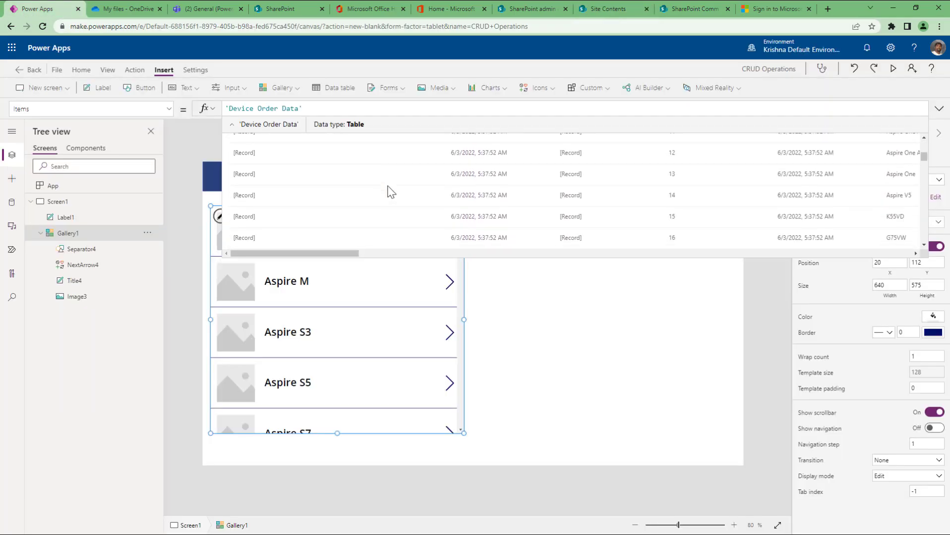
{"action": "scroll", "coordinate": [391, 193], "scroll_direction": "down", "scroll_amount": 20}
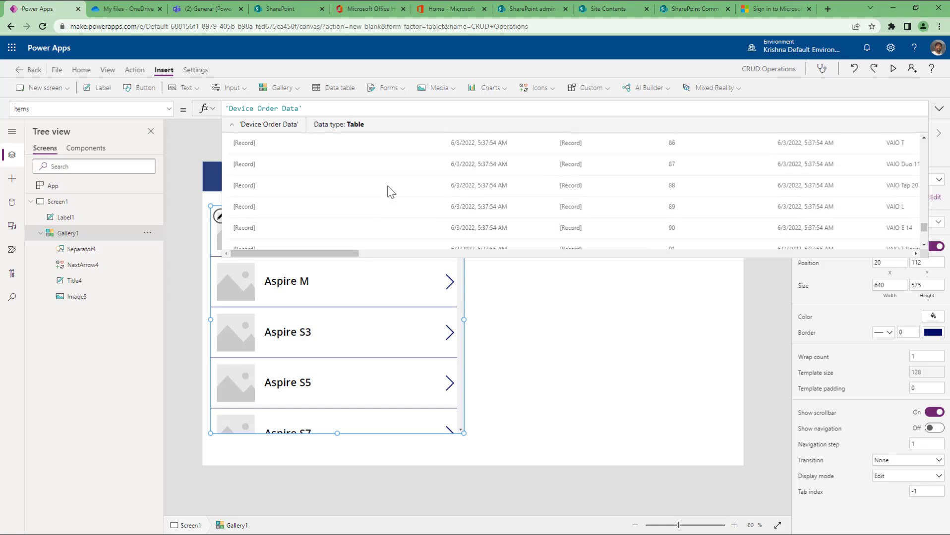
{"action": "scroll", "coordinate": [392, 192], "scroll_direction": "up", "scroll_amount": 20}
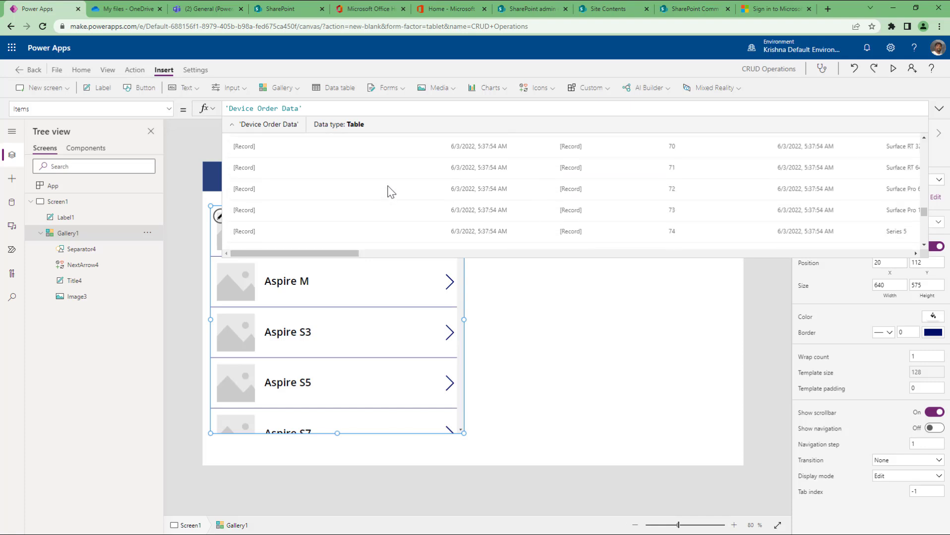
{"action": "scroll", "coordinate": [391, 191], "scroll_direction": "up", "scroll_amount": 10}
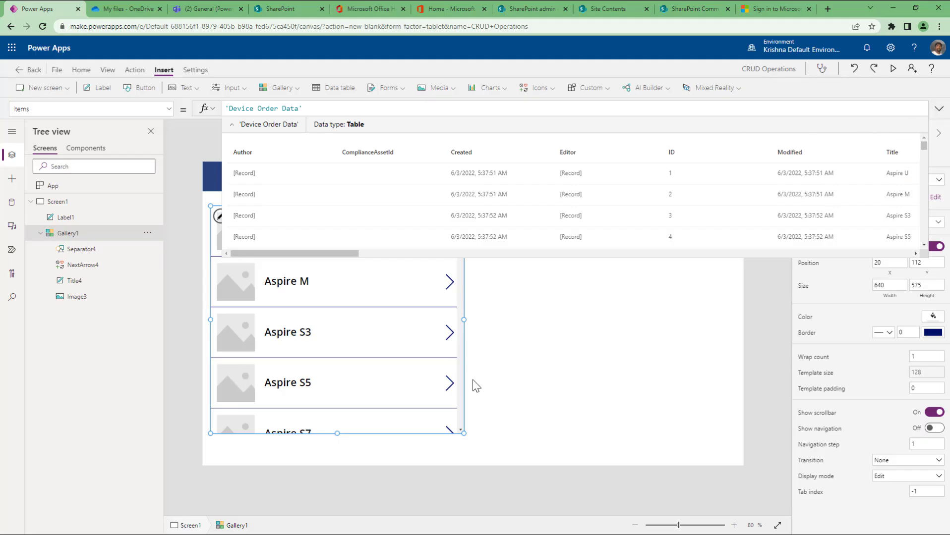
{"action": "scroll", "coordinate": [463, 383], "scroll_direction": "down", "scroll_amount": 4}
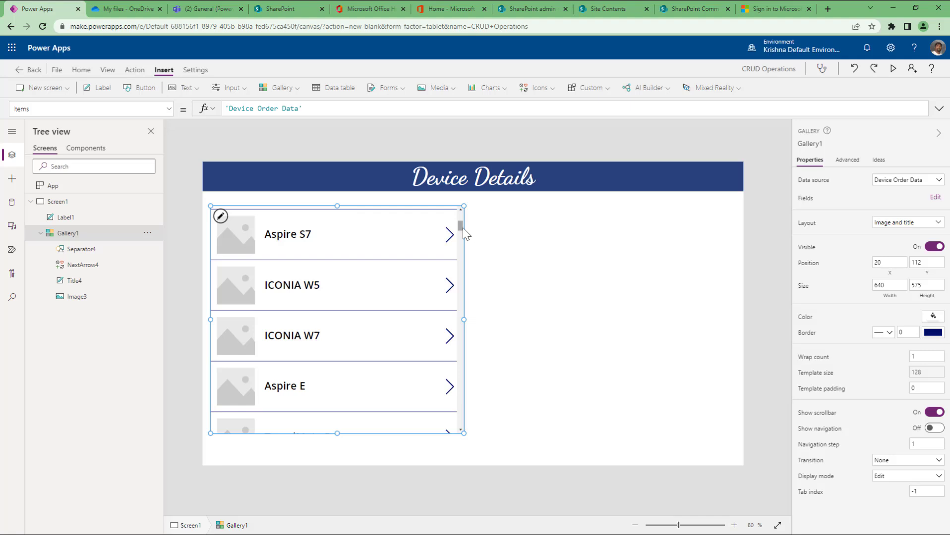
{"action": "scroll", "coordinate": [460, 234], "scroll_direction": "up", "scroll_amount": 4}
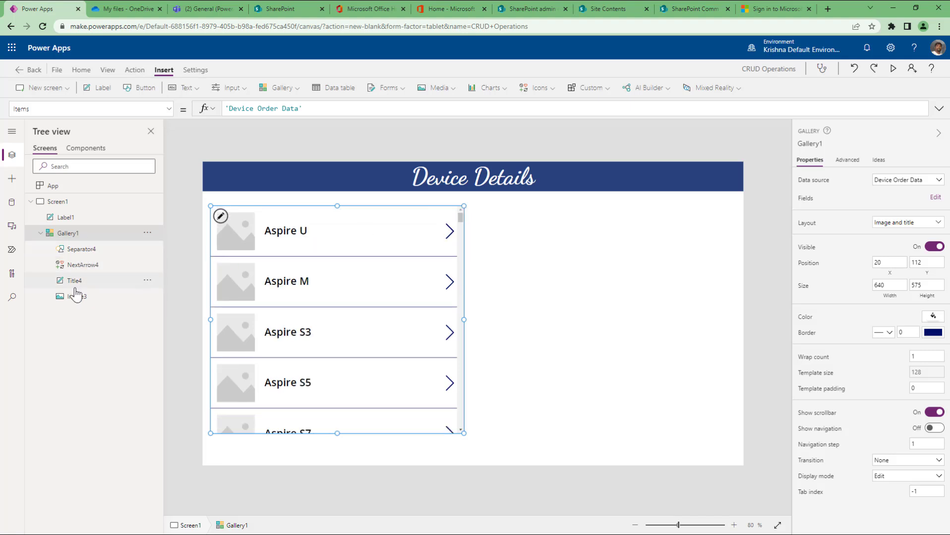
Inspect the ThisItem and Title parts of the Text formula of Title4 in the gallery's first item.
{"action": "left_click", "coordinate": [297, 237]}
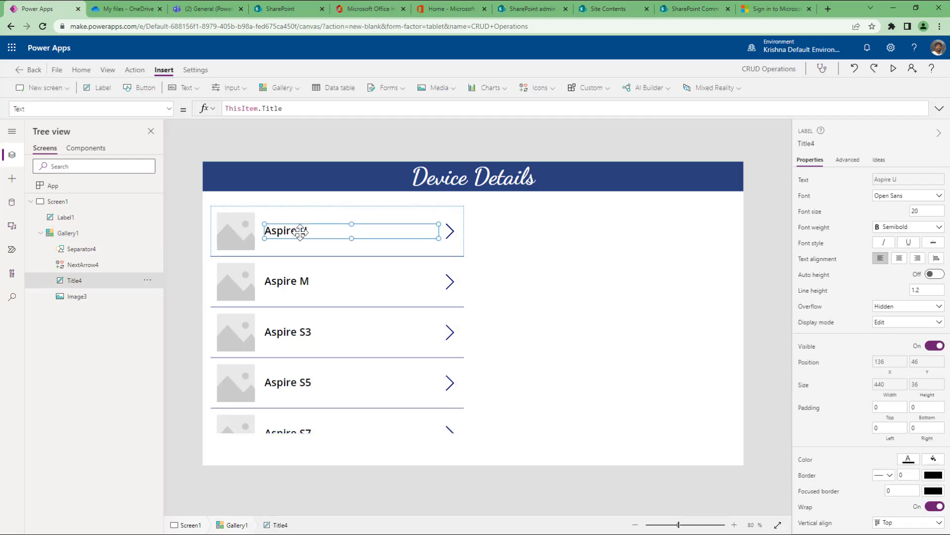
{"action": "triple_click", "coordinate": [285, 108]}
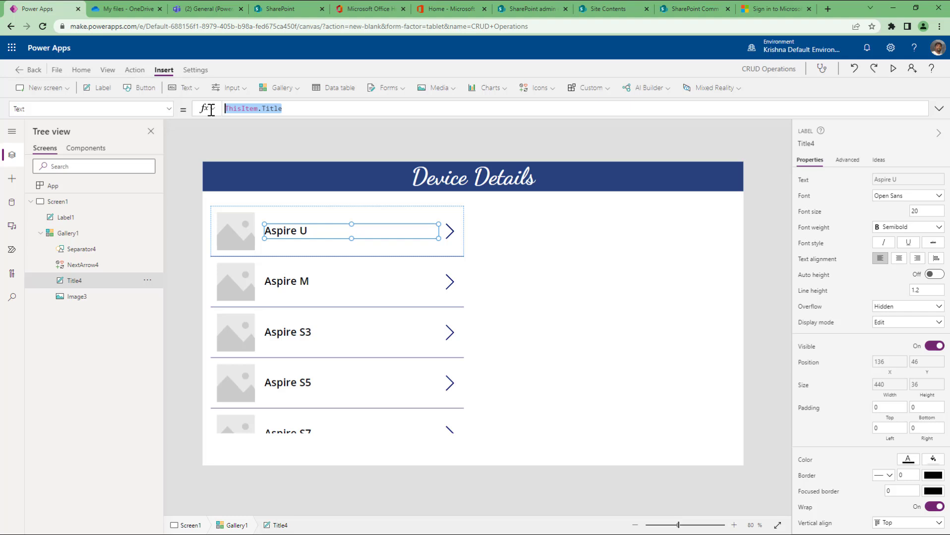
{"action": "double_click", "coordinate": [247, 108]}
{"action": "double_click", "coordinate": [266, 109]}
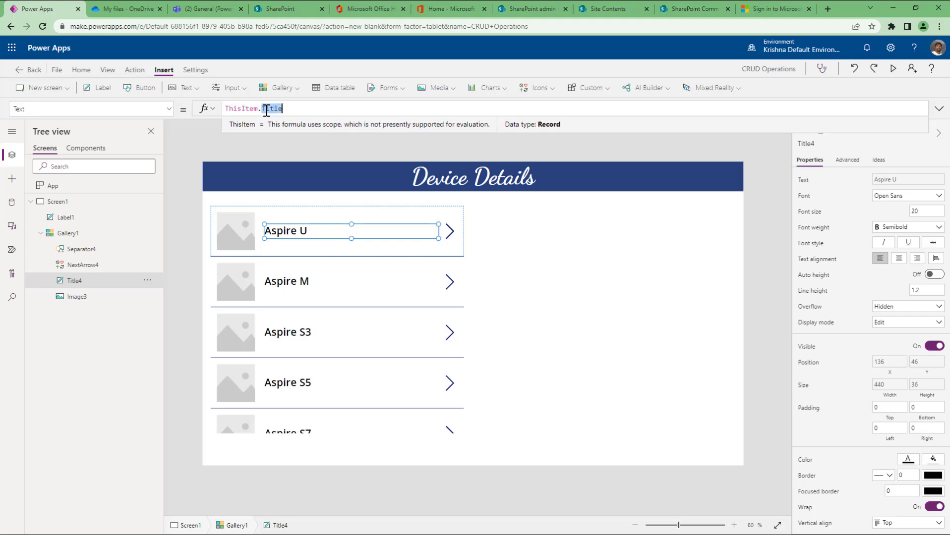
{"action": "double_click", "coordinate": [251, 108]}
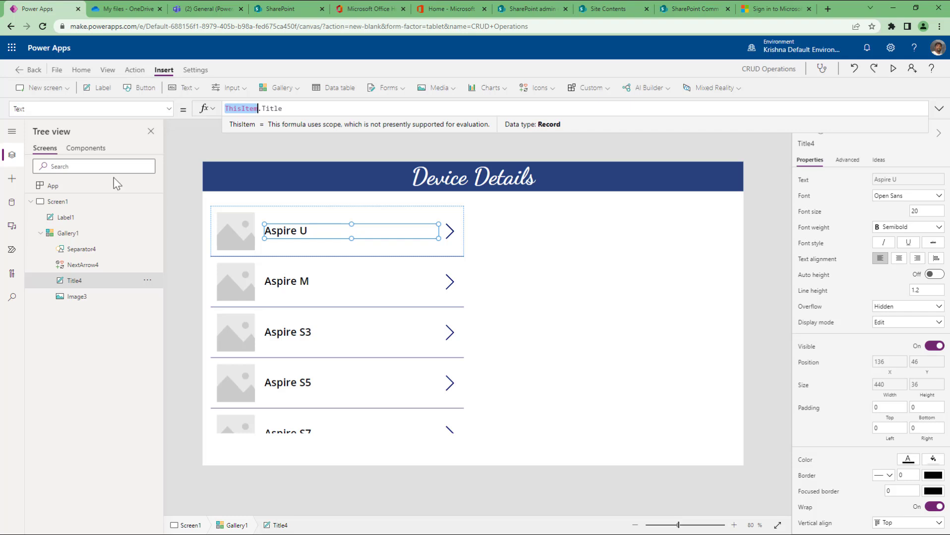
Change Gallery1's layout to Image, title, and subtitle.
{"action": "left_click", "coordinate": [88, 234]}
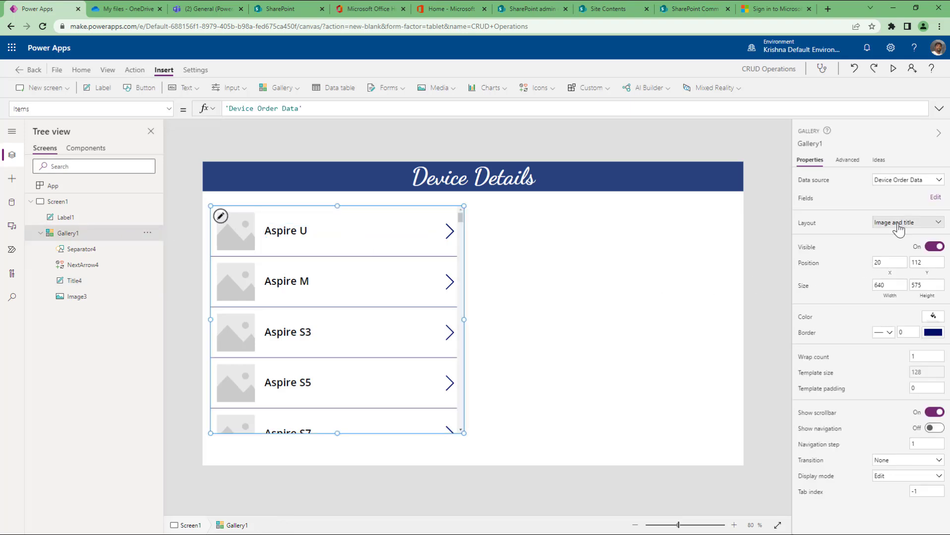
{"action": "left_click", "coordinate": [899, 229]}
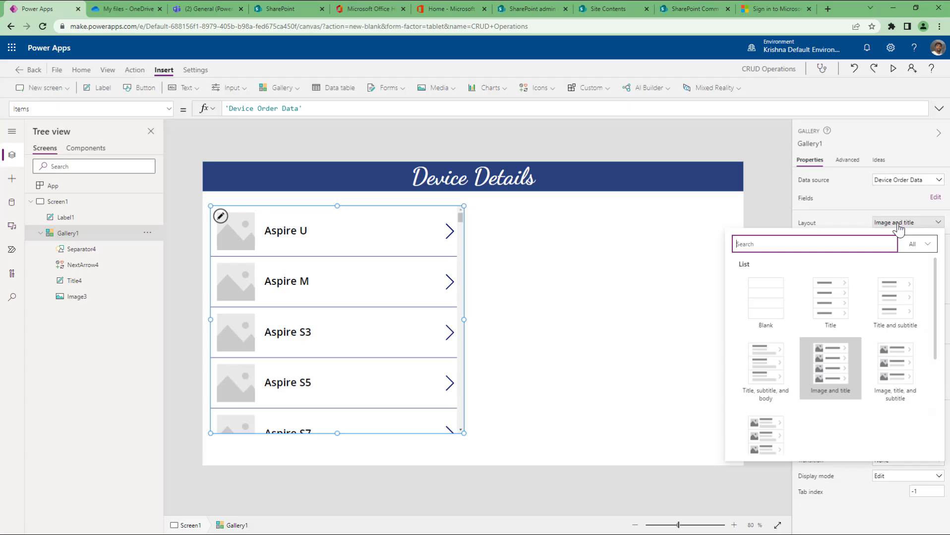
{"action": "left_click", "coordinate": [894, 381]}
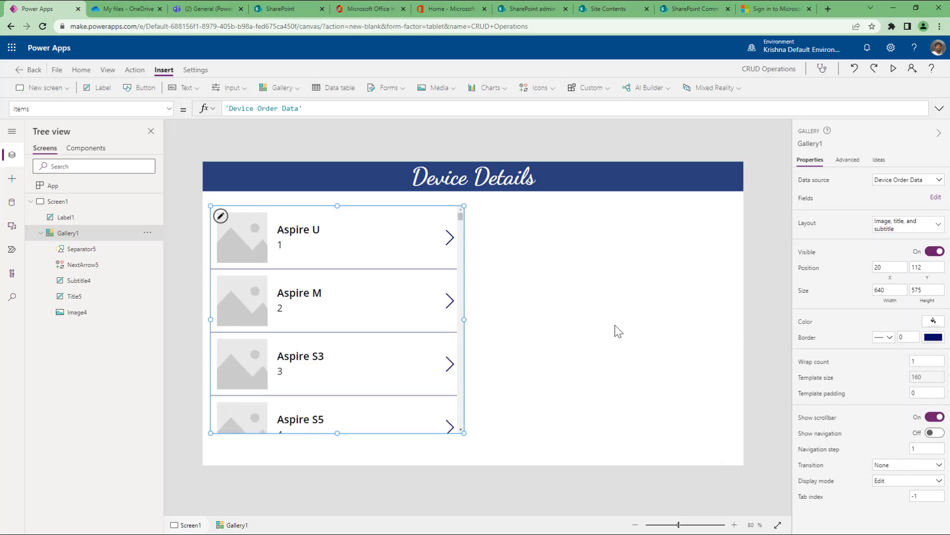
Inspect the Text formulas of Subtitle4 and Title5, check the Device Order Data columns in SharePoint, and return to Power Apps.
{"action": "left_click", "coordinate": [292, 246]}
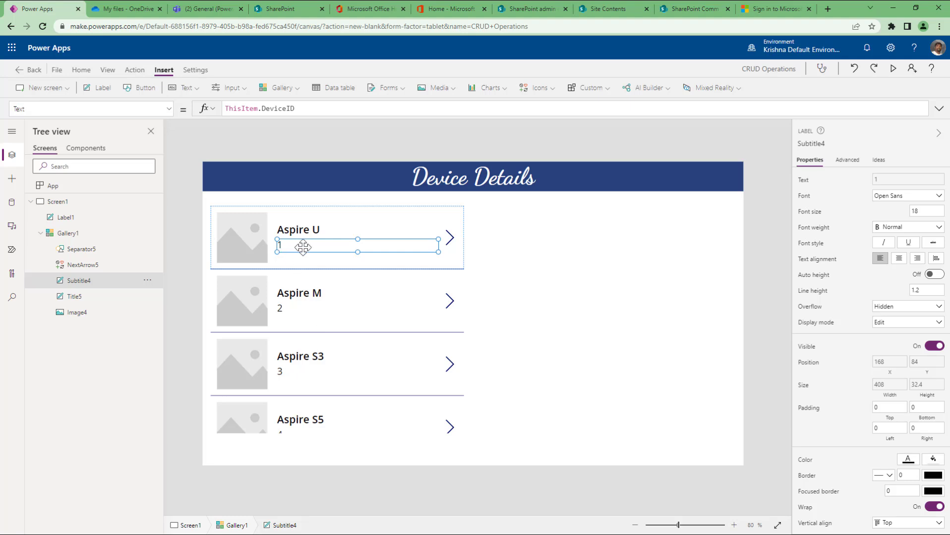
{"action": "left_click", "coordinate": [308, 236]}
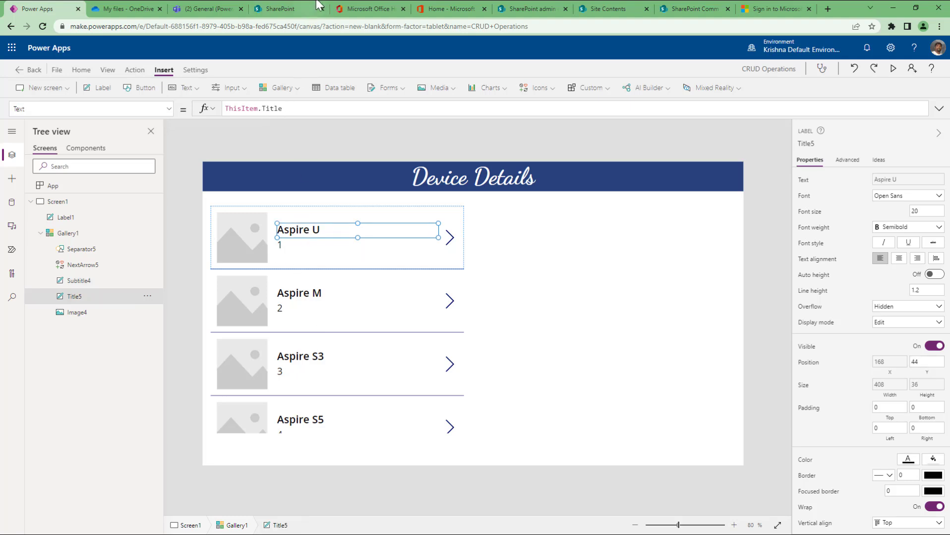
{"action": "left_click", "coordinate": [595, 9]}
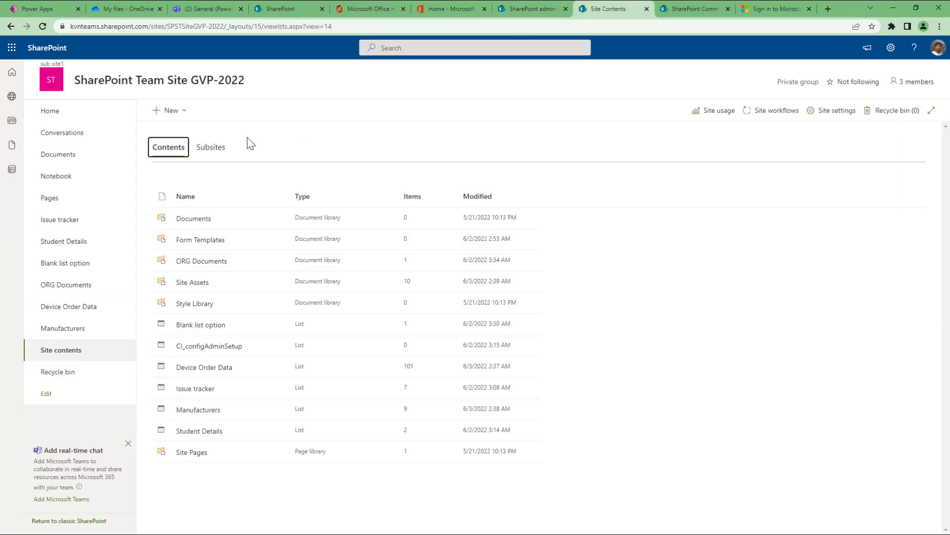
{"action": "left_click", "coordinate": [11, 26]}
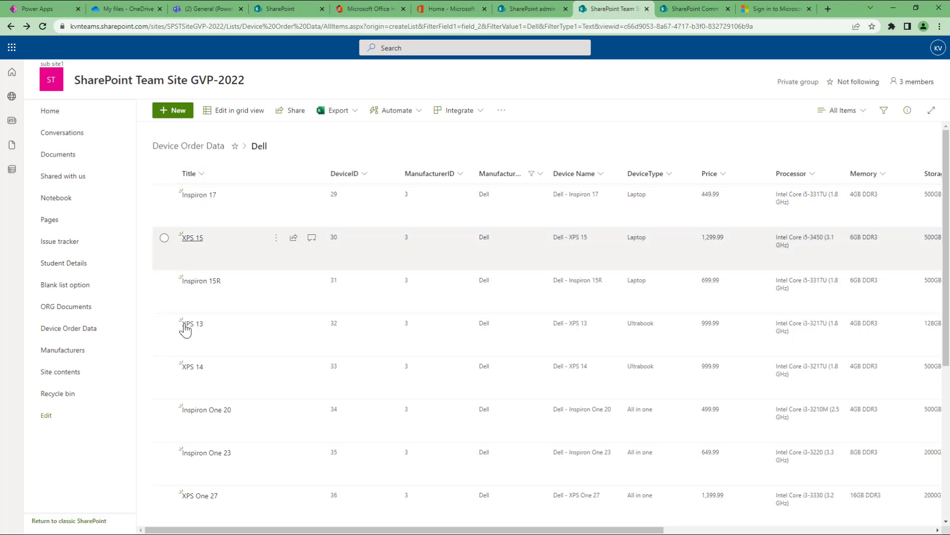
{"action": "left_click", "coordinate": [43, 9]}
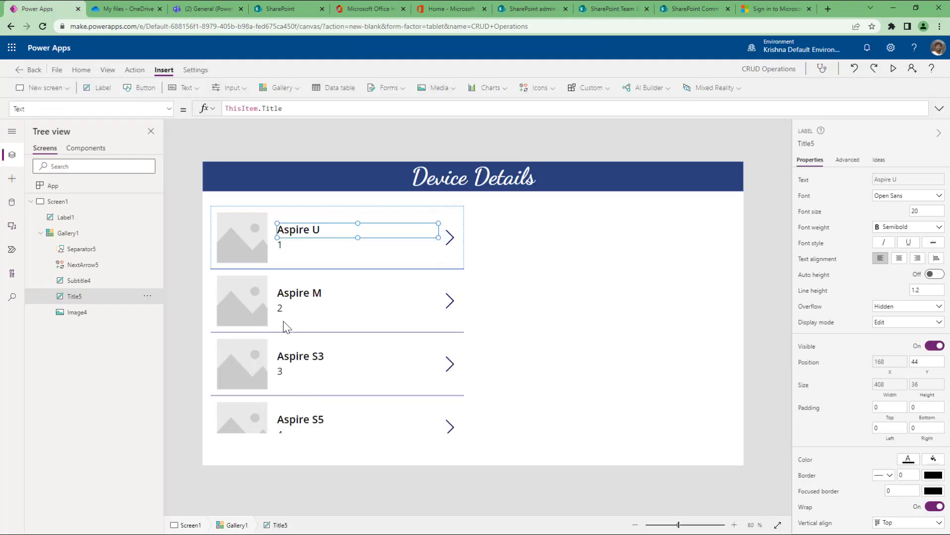
Replace SampleImage in the Image formula of Image4 in the gallery's first item with a ThisItem. reference.
{"action": "left_click", "coordinate": [254, 245]}
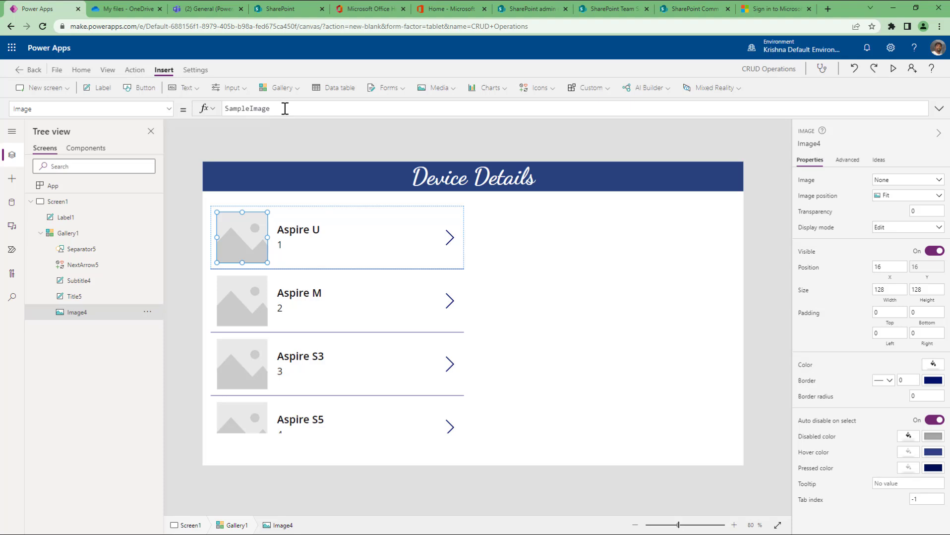
{"action": "left_click_drag", "start_coordinate": [272, 108], "coordinate": [182, 109]}
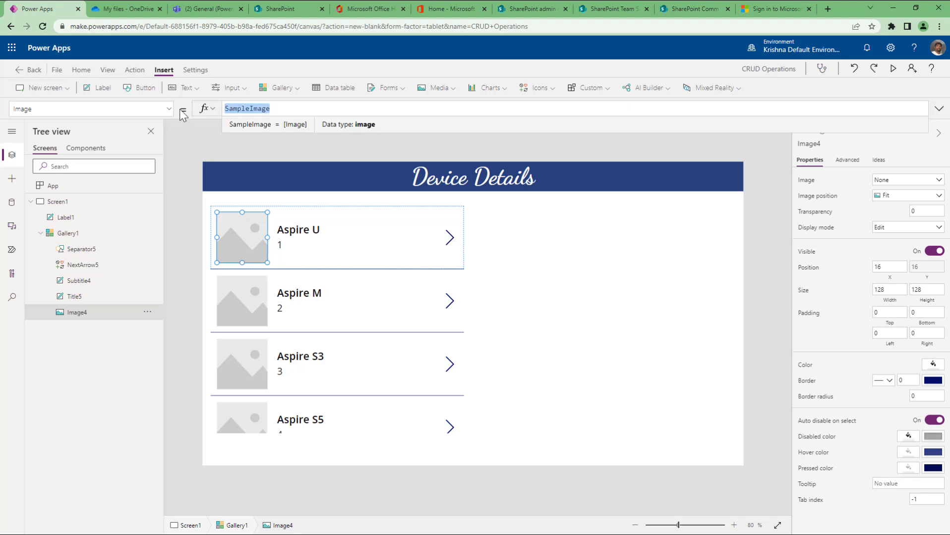
{"action": "type", "text": "this"}
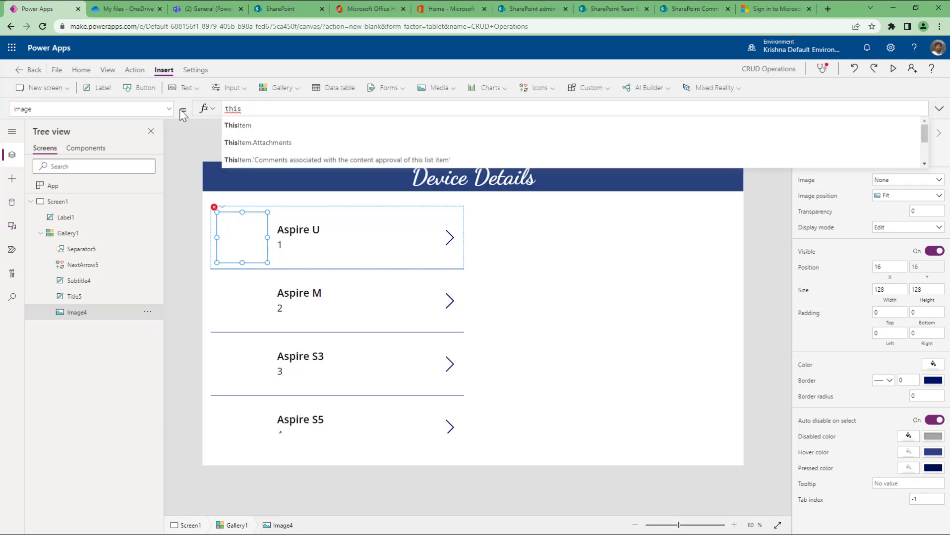
{"action": "key", "text": "Tab"}
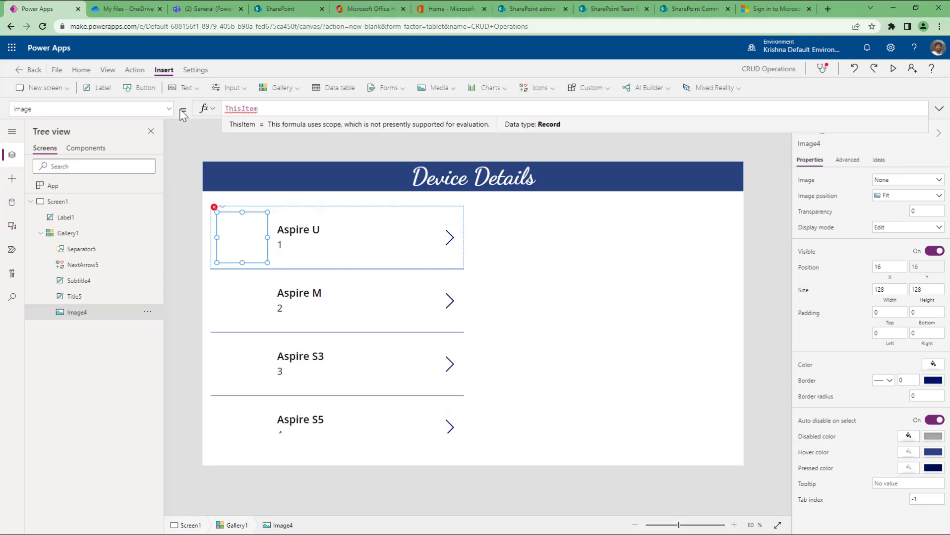
{"action": "type", "text": "."}
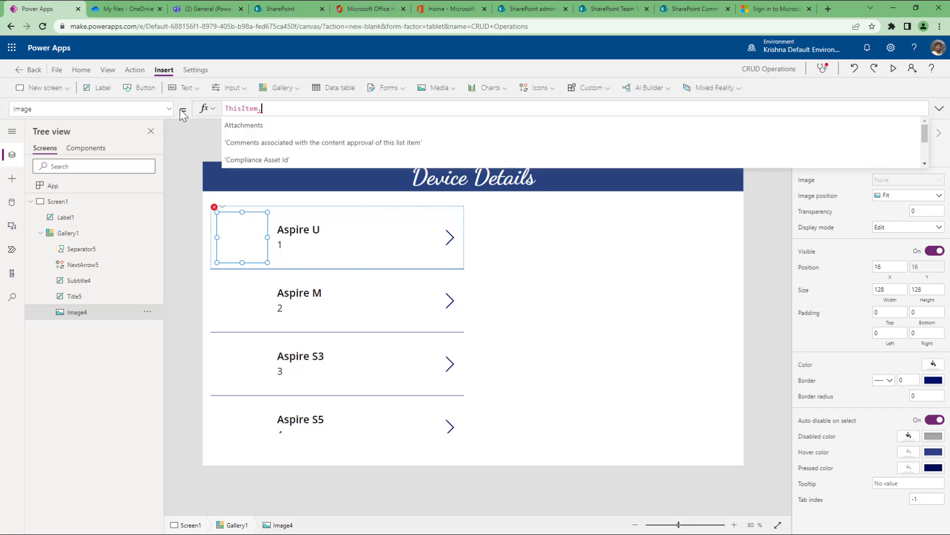
Check the Photo and Thumbnail columns of the Device Order Data list in SharePoint, and return to Power Apps.
{"action": "left_click", "coordinate": [530, 2]}
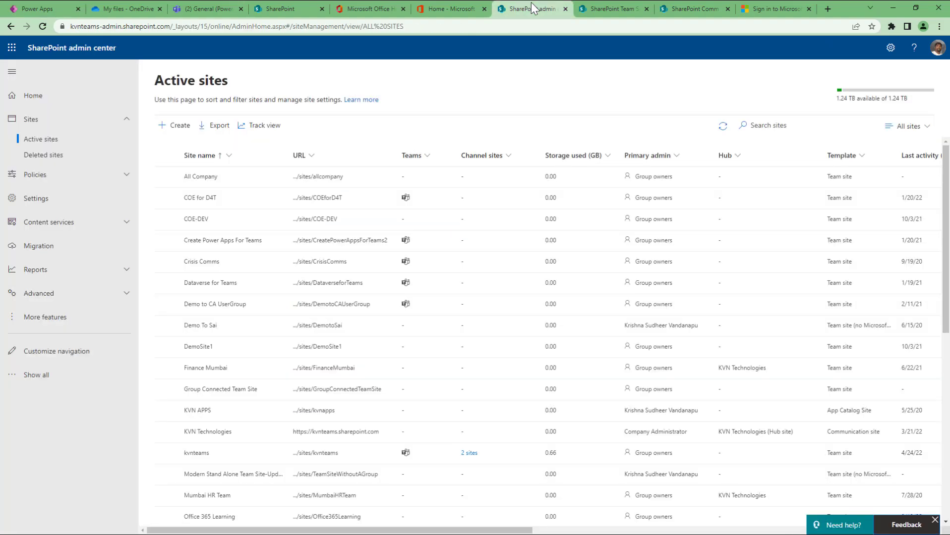
{"action": "left_click", "coordinate": [611, 8]}
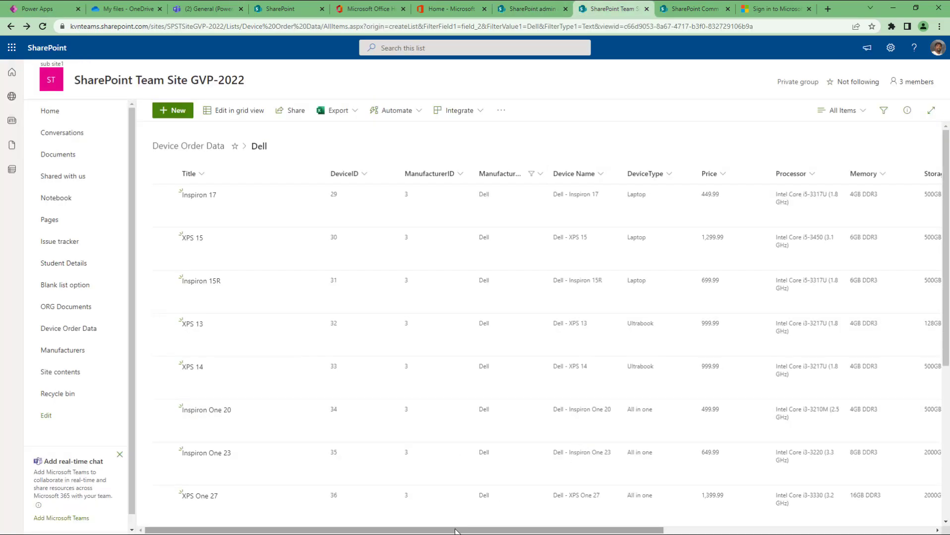
{"action": "scroll", "coordinate": [552, 531], "scroll_direction": "right", "scroll_amount": 5}
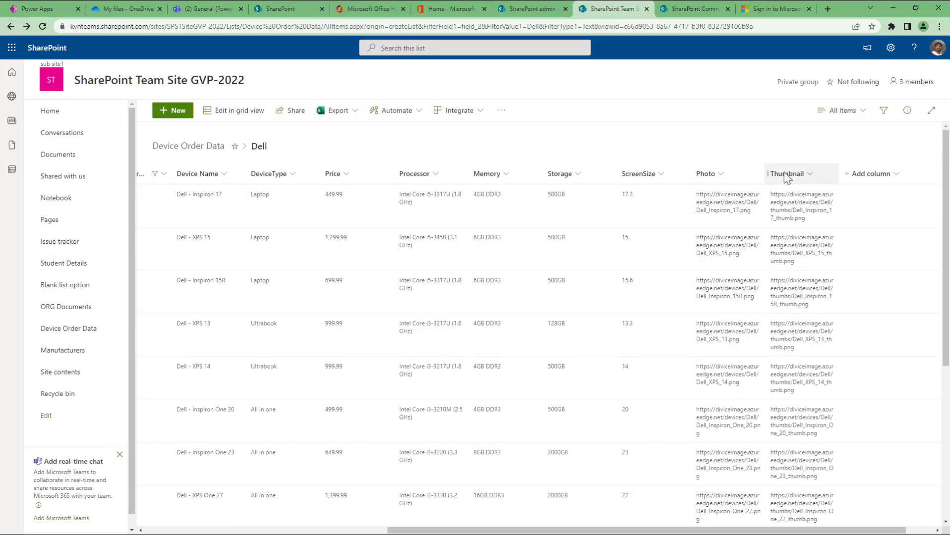
{"action": "left_click", "coordinate": [13, 7]}
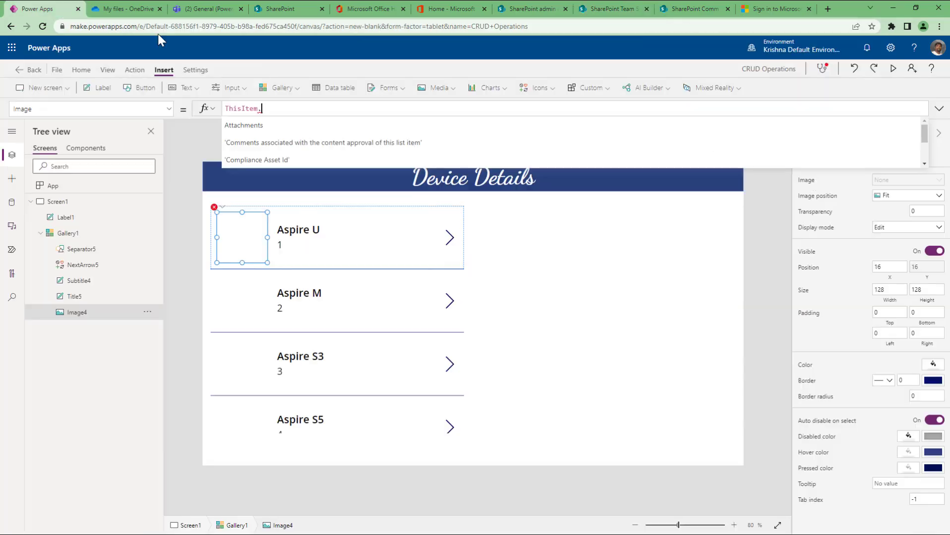
Try to use the Thumbnail field in Image4's Image formula, and cut the formula back to ThisItem.
{"action": "type", "text": "th"}
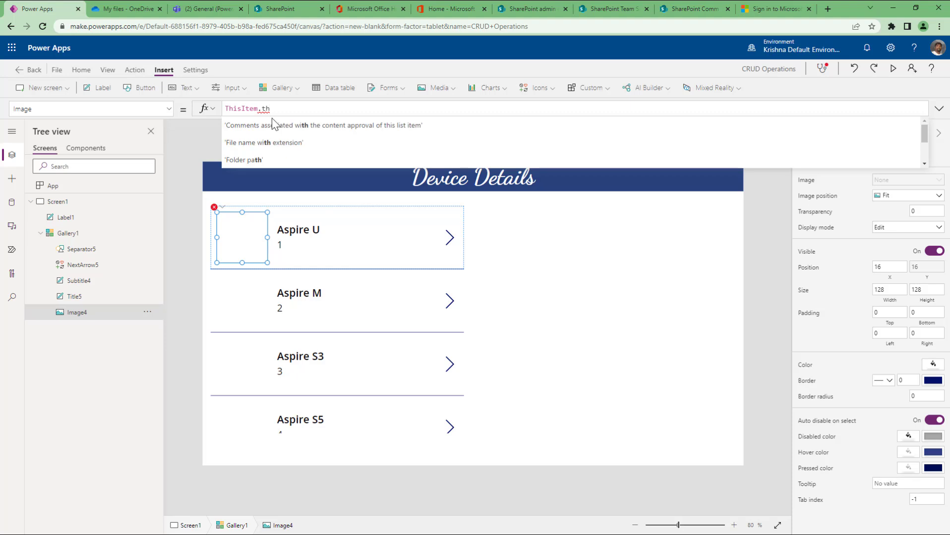
{"action": "type", "text": "u"}
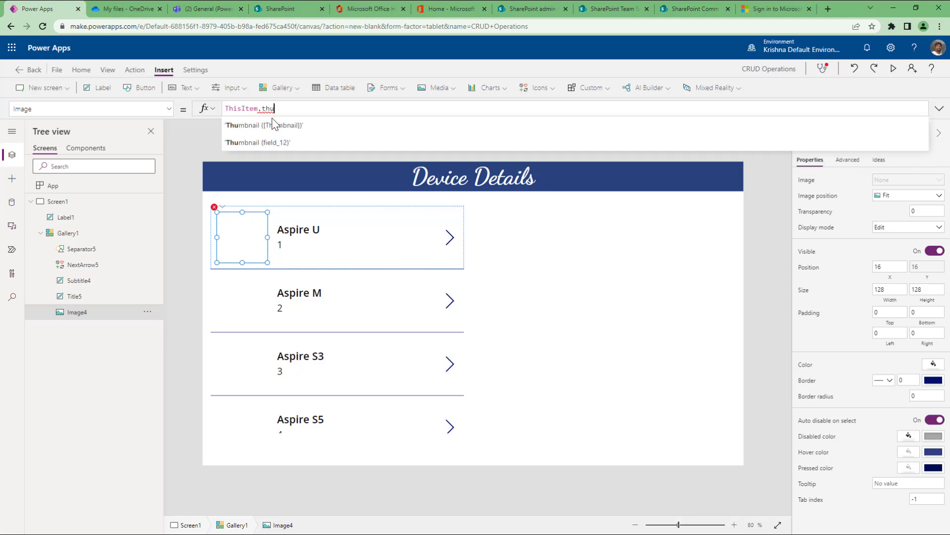
{"action": "left_click", "coordinate": [271, 123]}
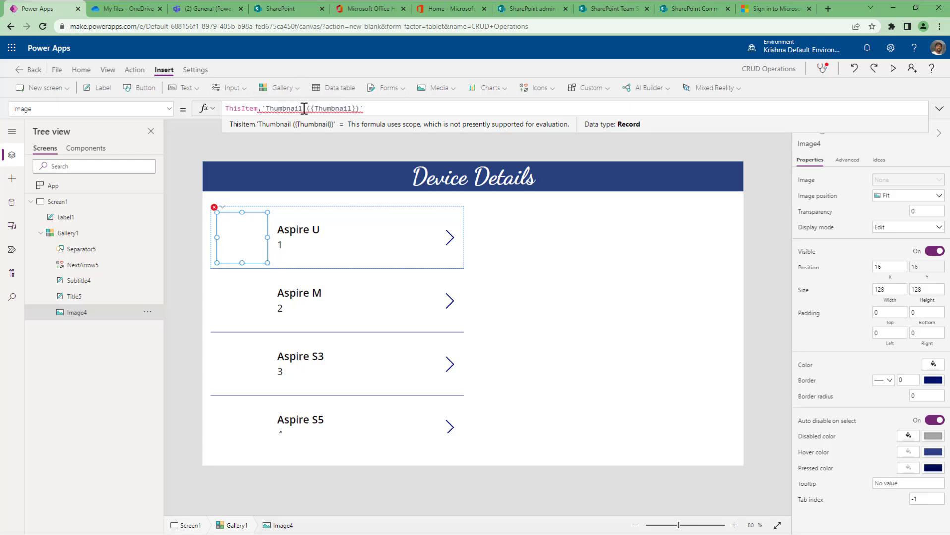
{"action": "left_click_drag", "start_coordinate": [303, 108], "coordinate": [357, 108]}
{"action": "key", "text": "BackSpace"}
{"action": "key", "text": "Delete"}
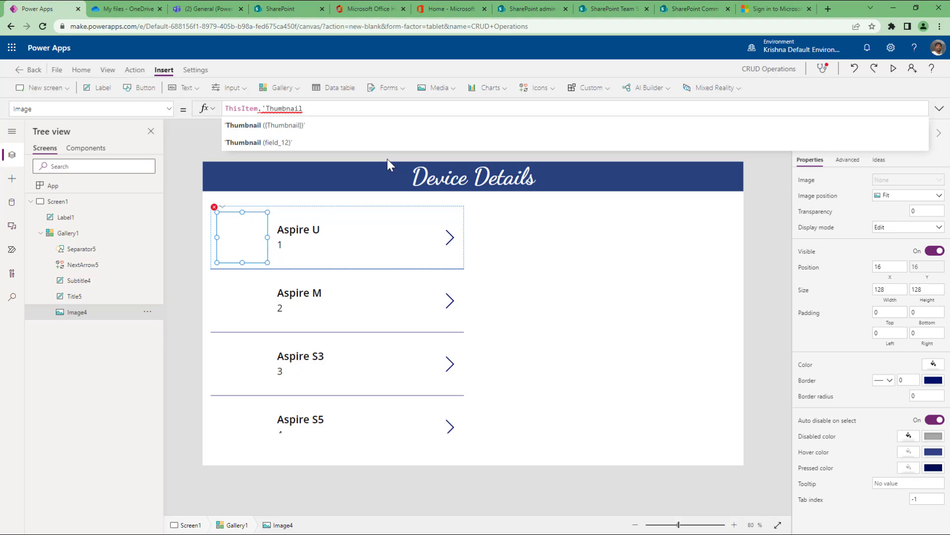
{"action": "key", "text": "ctrl+Left"}
{"action": "key", "text": "BackSpace"}
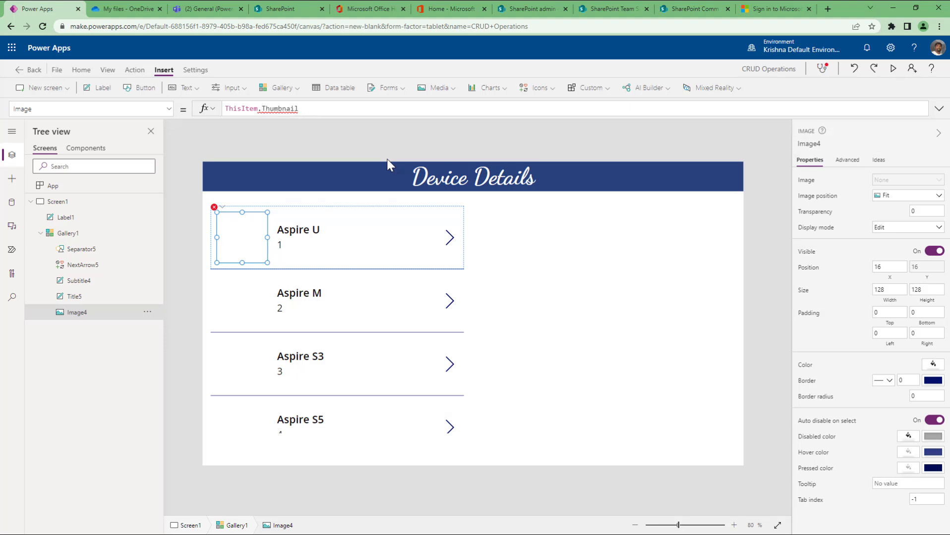
{"action": "key", "text": "shift+End"}
{"action": "key", "text": "BackSpace"}
{"action": "type", "text": "."}
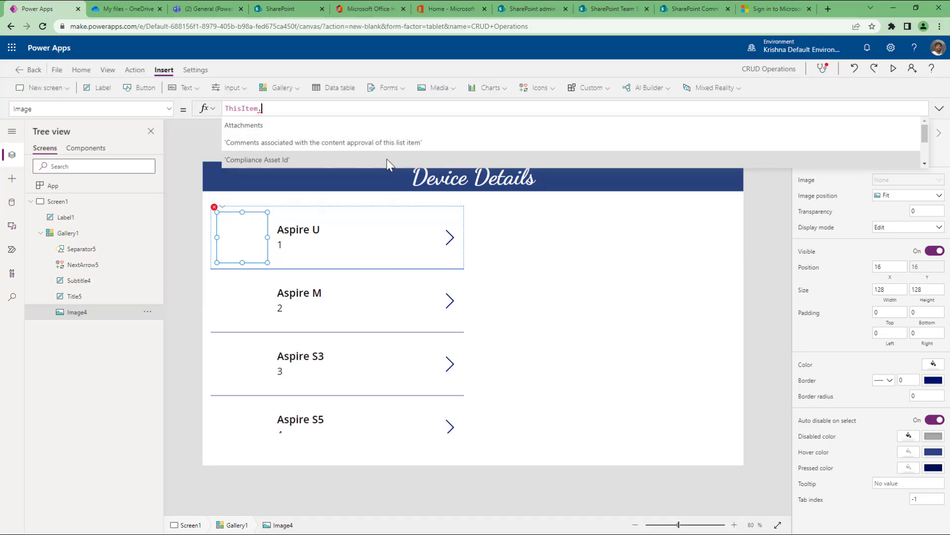
Complete Image4's Image formula as ThisItem.Photo.
{"action": "scroll", "coordinate": [388, 165], "scroll_direction": "down", "scroll_amount": 3}
{"action": "scroll", "coordinate": [387, 165], "scroll_direction": "down", "scroll_amount": 5}
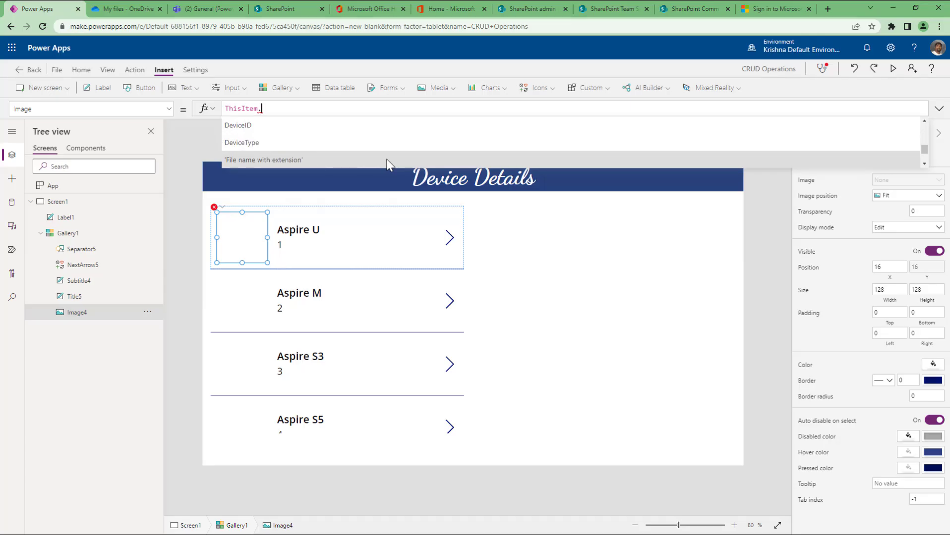
{"action": "scroll", "coordinate": [387, 165], "scroll_direction": "down", "scroll_amount": 5}
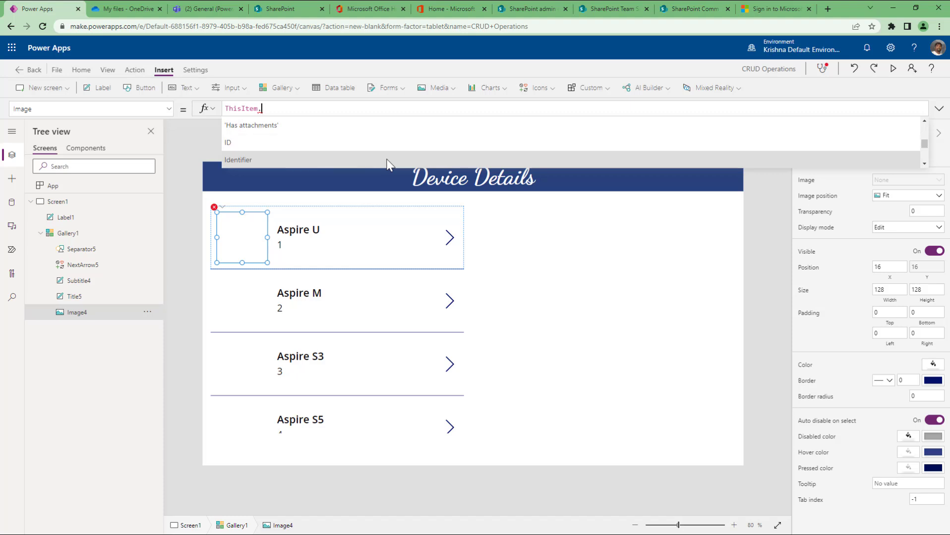
{"action": "scroll", "coordinate": [387, 165], "scroll_direction": "down", "scroll_amount": 6}
{"action": "key", "text": "Up"}
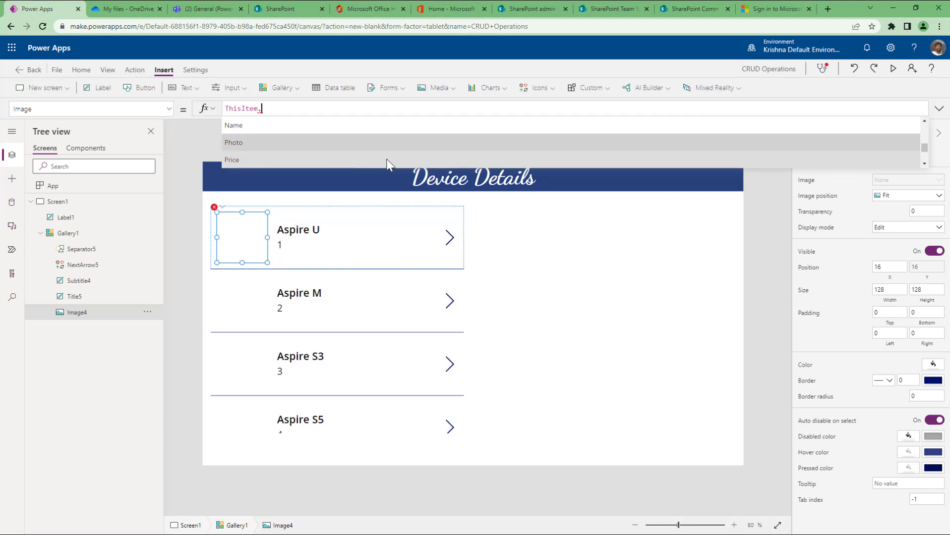
{"action": "key", "text": "Return"}
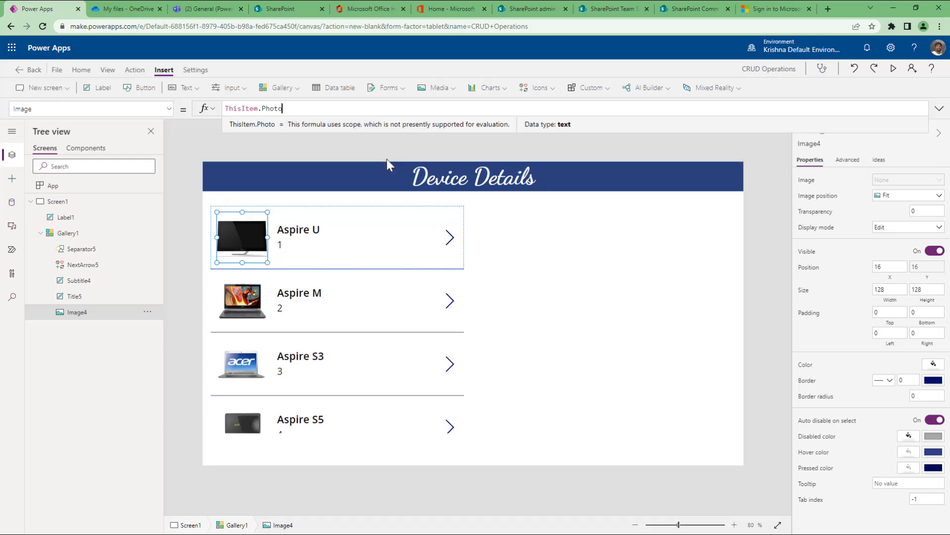
Review the whole Gallery1, compare it with the Photo links in the SharePoint list, and return to Power Apps.
{"action": "left_click", "coordinate": [74, 233]}
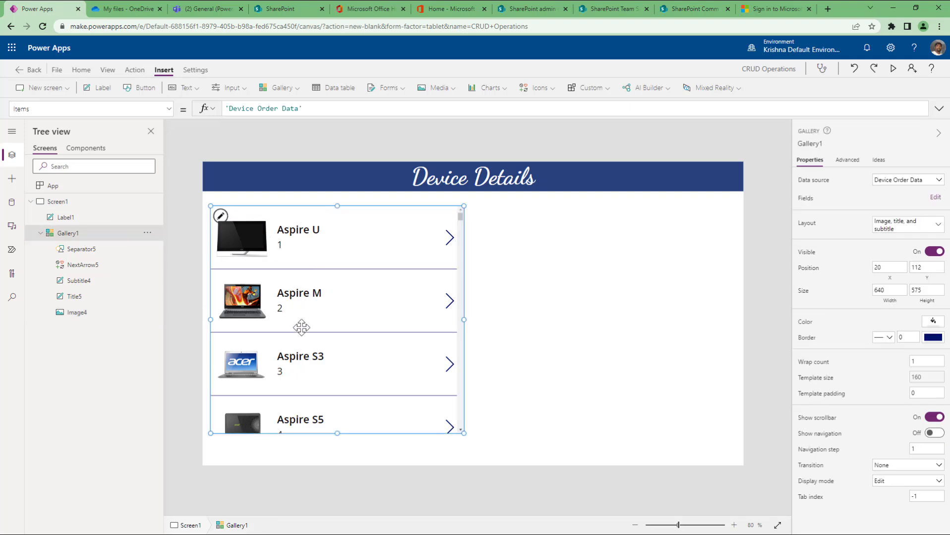
{"action": "left_click", "coordinate": [609, 9]}
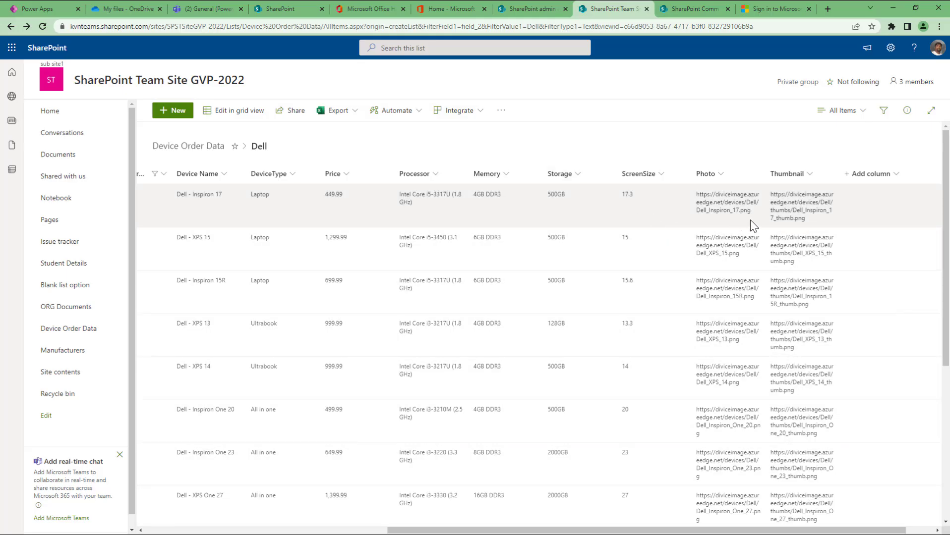
{"action": "left_click", "coordinate": [47, 9]}
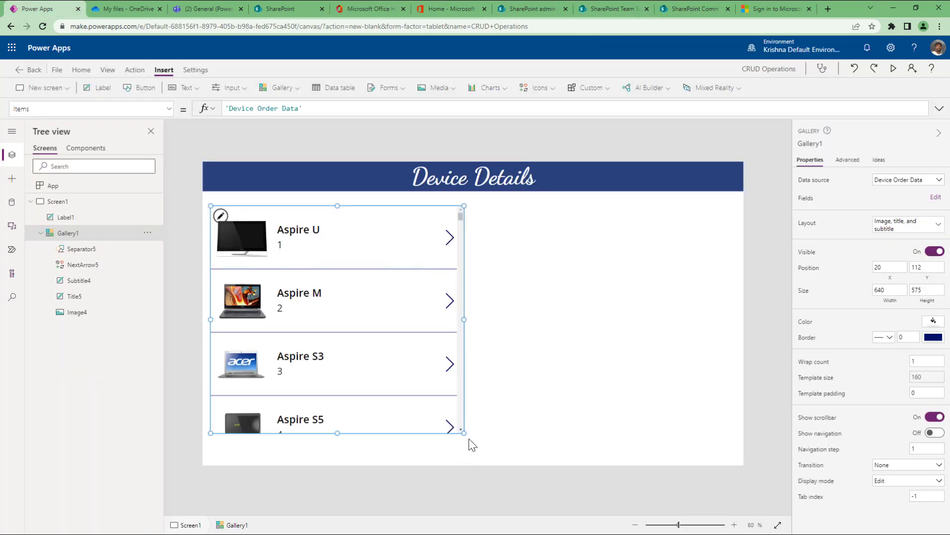
Move Gallery1 directly below the Device Details header to X 0, Y 75, and enlarge it to 1366 by 693.
{"action": "left_click", "coordinate": [291, 206]}
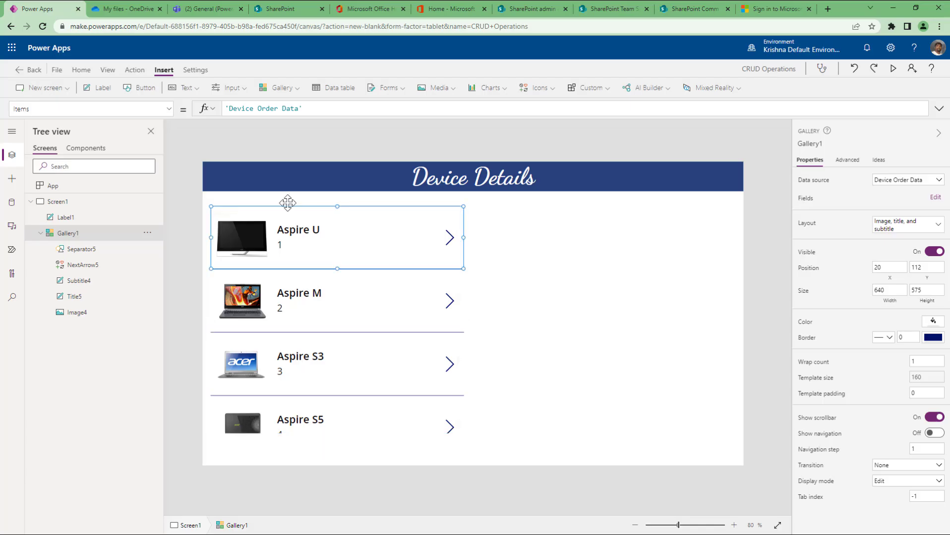
{"action": "left_click", "coordinate": [81, 235]}
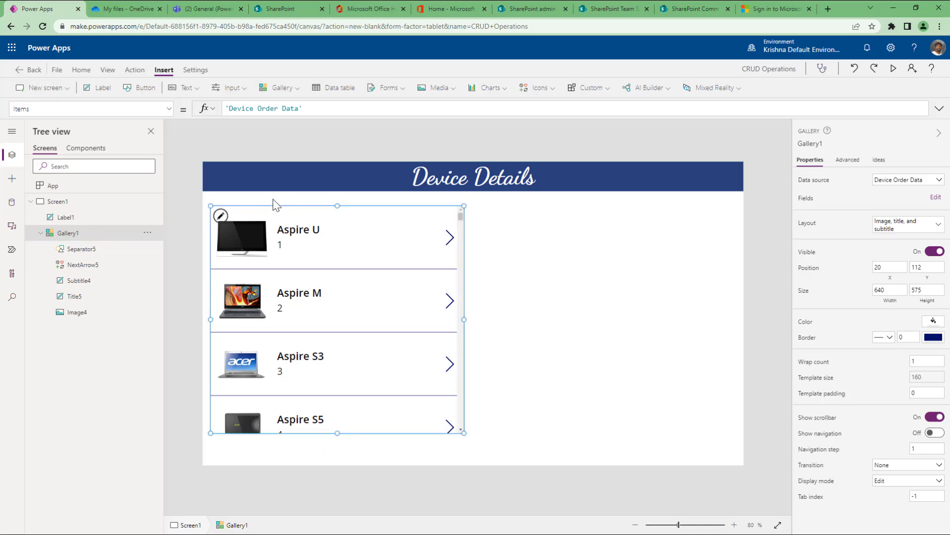
{"action": "left_click", "coordinate": [261, 211]}
{"action": "left_click", "coordinate": [381, 434]}
{"action": "mouse_move", "coordinate": [371, 434]}
{"action": "left_mouse_down"}
{"action": "mouse_move", "coordinate": [358, 409]}
{"action": "mouse_move", "coordinate": [363, 420]}
{"action": "left_mouse_up"}
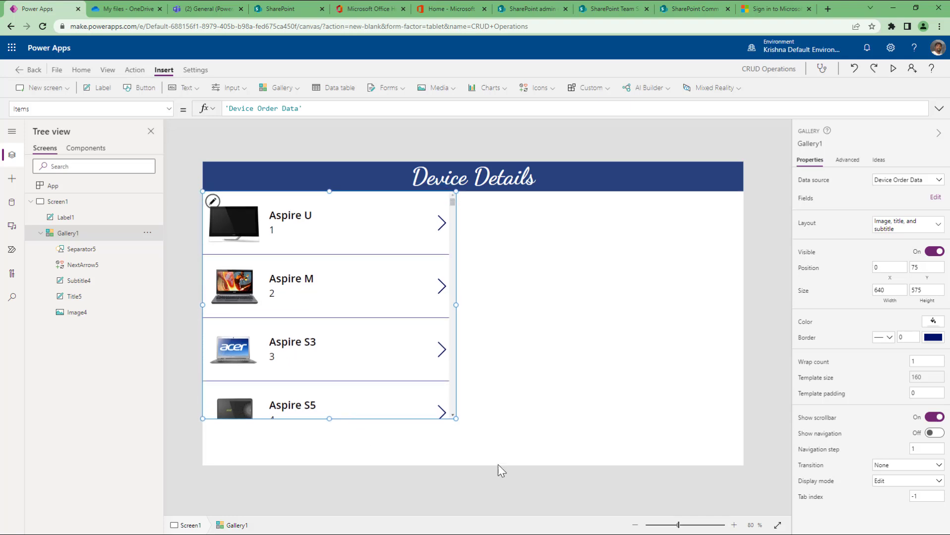
{"action": "left_click_drag", "start_coordinate": [455, 419], "coordinate": [744, 466]}
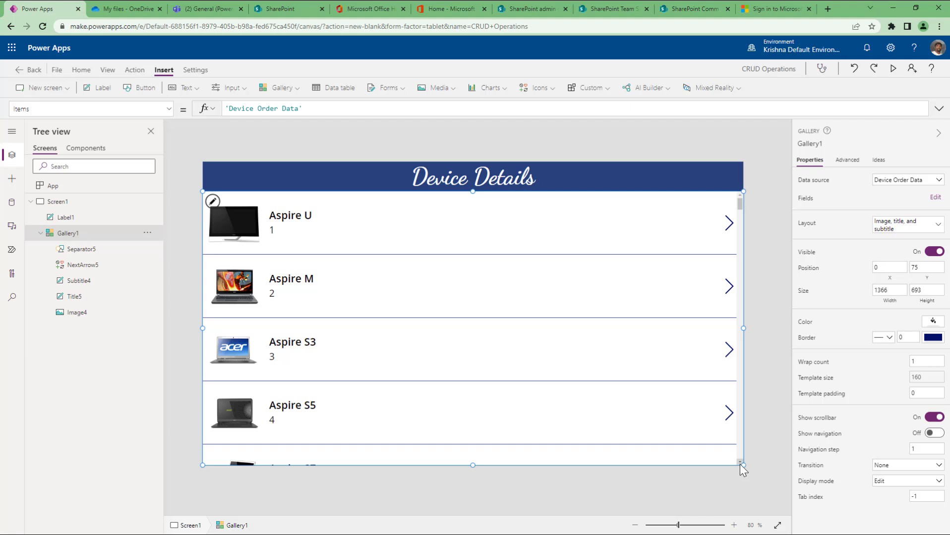
Shrink Gallery1 to about 1109 by 516 and move it to about X 156, Y 152.
{"action": "left_click_drag", "start_coordinate": [742, 464], "coordinate": [641, 395]}
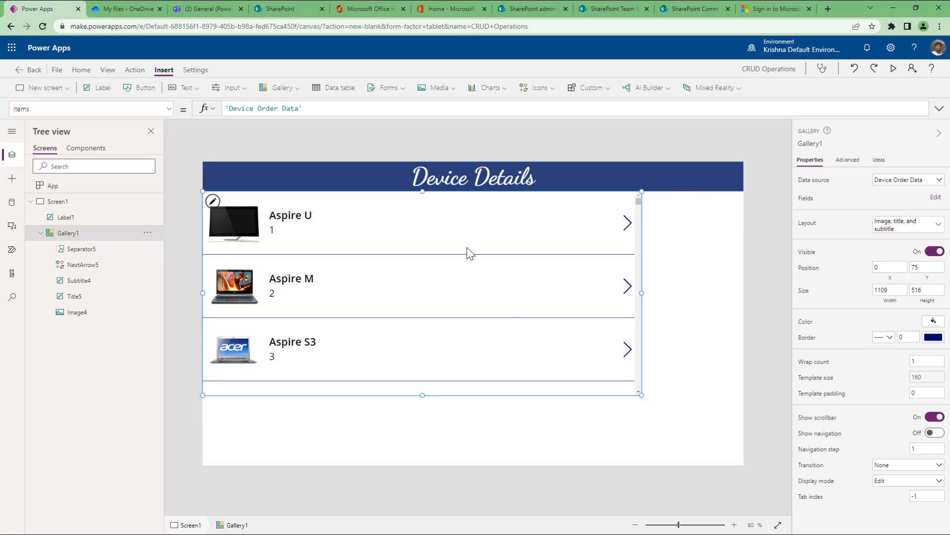
{"action": "mouse_move", "coordinate": [462, 261]}
{"action": "left_mouse_down"}
{"action": "mouse_move", "coordinate": [481, 291]}
{"action": "mouse_move", "coordinate": [458, 276]}
{"action": "mouse_move", "coordinate": [460, 257]}
{"action": "mouse_move", "coordinate": [462, 324]}
{"action": "mouse_move", "coordinate": [465, 260]}
{"action": "left_mouse_up"}
{"action": "left_click", "coordinate": [897, 268]}
{"action": "left_click_drag", "start_coordinate": [483, 281], "coordinate": [524, 302]}
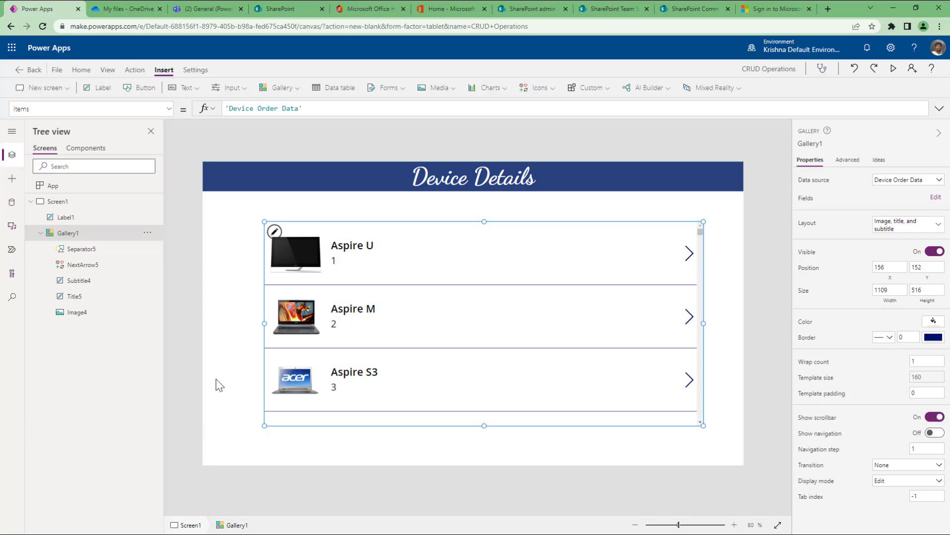
Set Gallery1's X position to 0 and open its Y position formula.
{"action": "left_click", "coordinate": [895, 279]}
{"action": "key", "text": "BackSpace"}
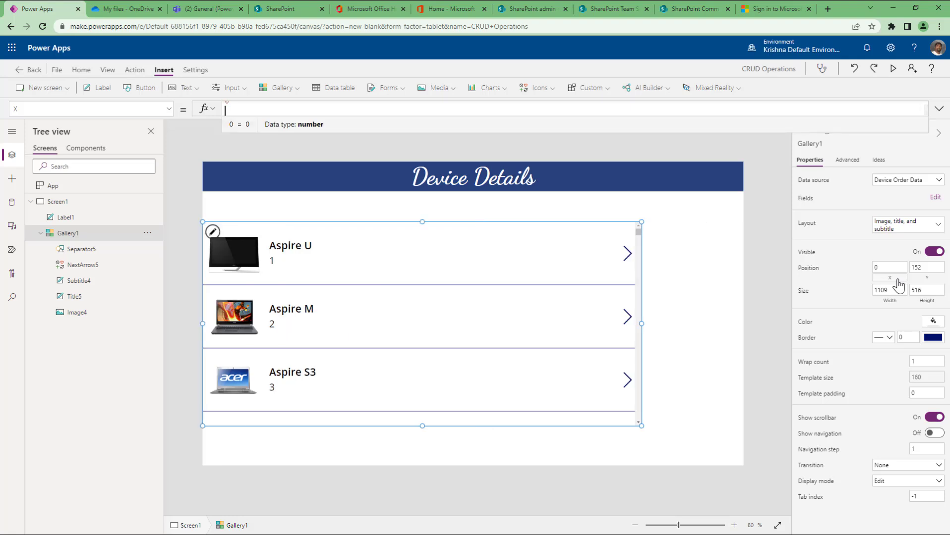
{"action": "left_click", "coordinate": [927, 281]}
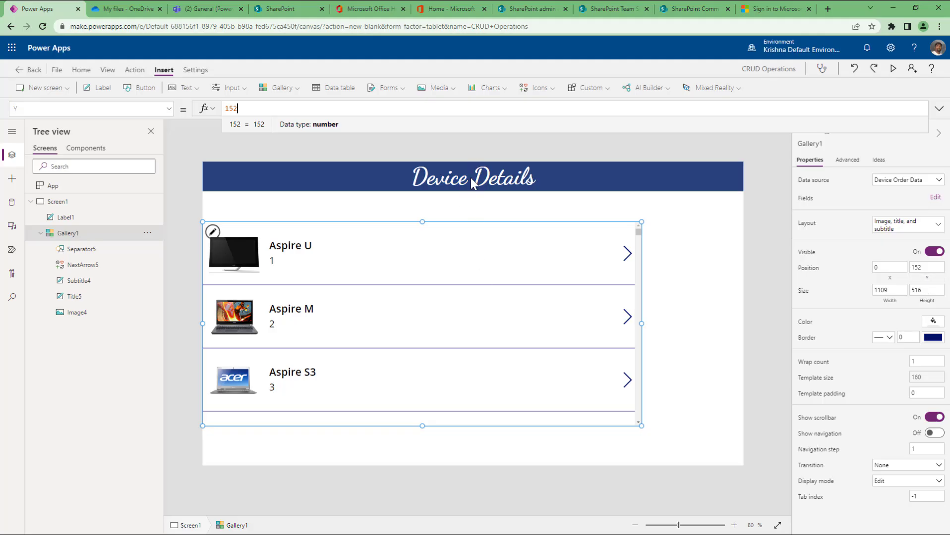
Rename the Device Details header label Label1 as lblHeading and check its name in the properties.
{"action": "double_click", "coordinate": [78, 218]}
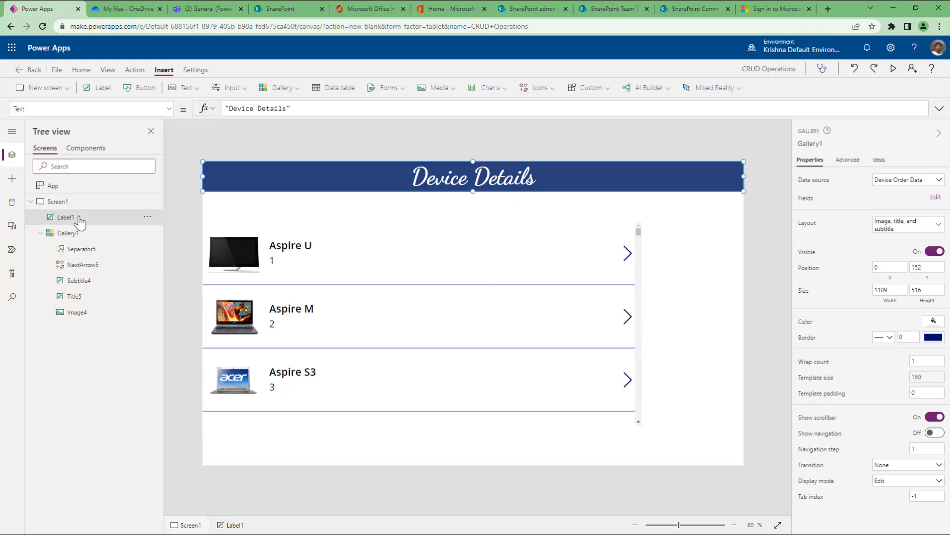
{"action": "key", "text": "BackSpace"}
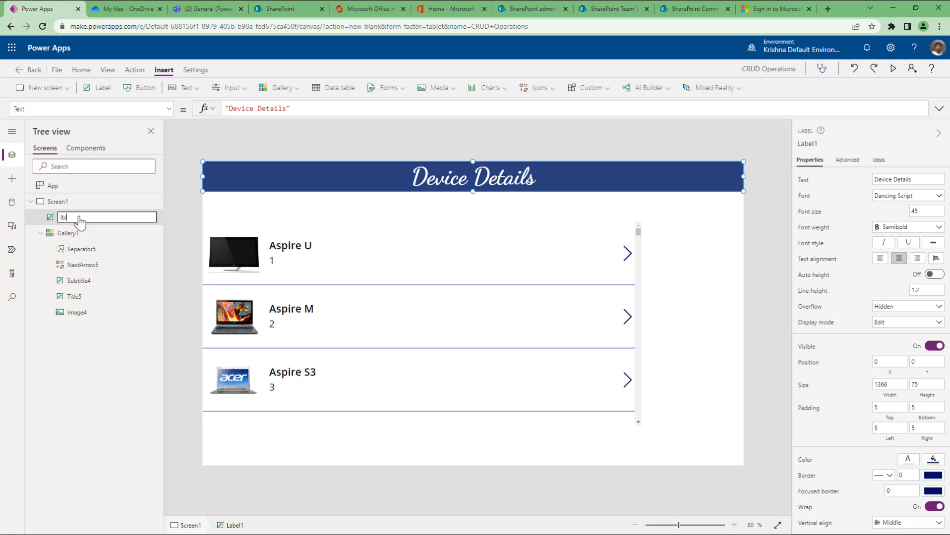
{"action": "type", "text": "lblHeading"}
{"action": "key", "text": "Return"}
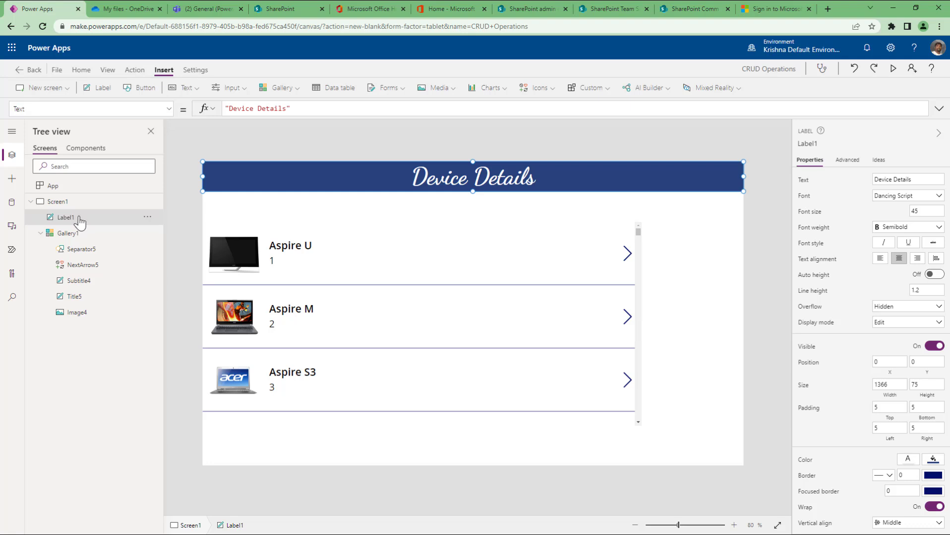
{"action": "left_click", "coordinate": [813, 145]}
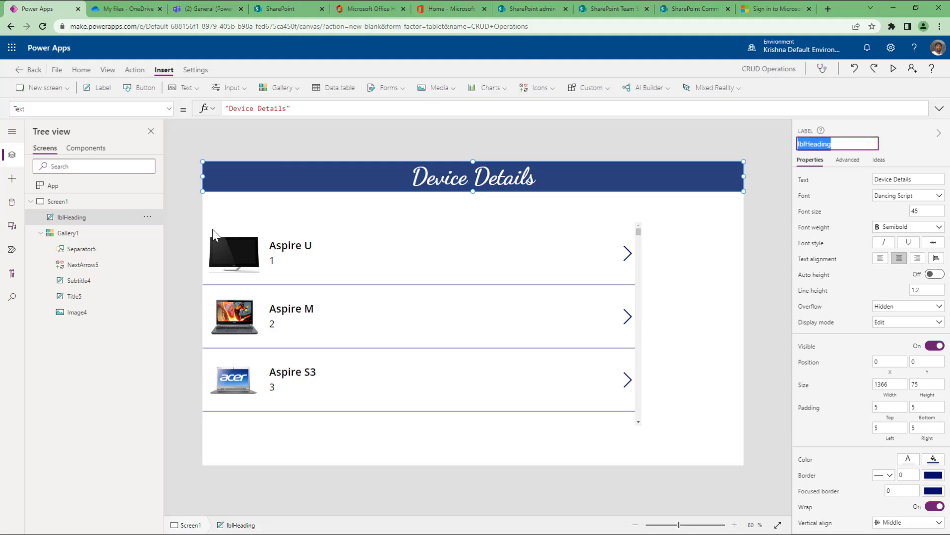
Set Gallery1's Y position to the formula lblHeading.Y + lblHeading.Height so it sits directly below the header.
{"action": "left_click", "coordinate": [84, 235]}
{"action": "left_click", "coordinate": [85, 237]}
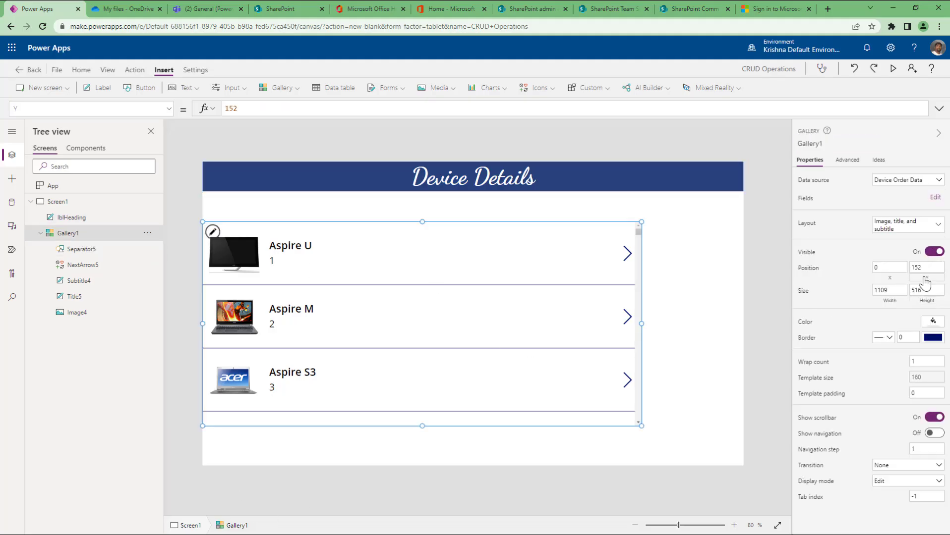
{"action": "type", "text": "lblHeading."}
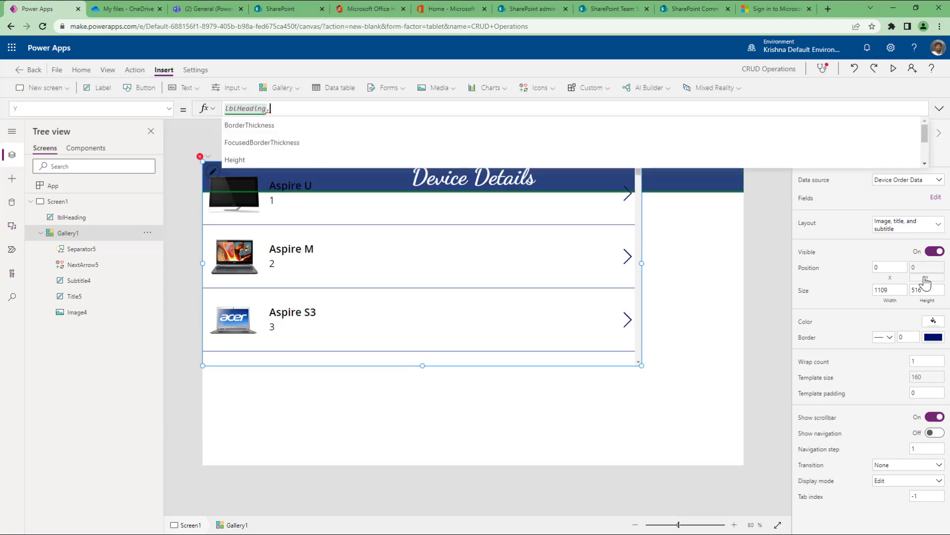
{"action": "type", "text": "Y"}
{"action": "key", "text": "Down"}
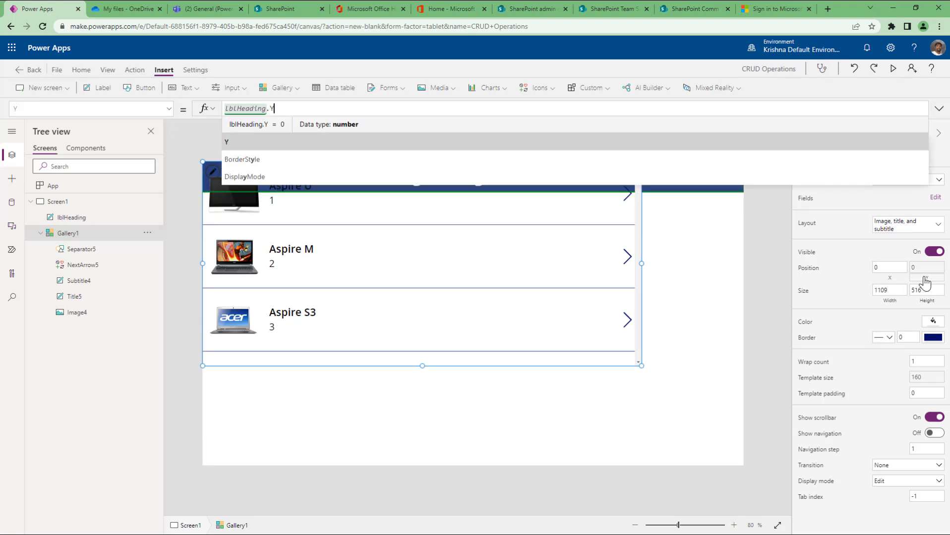
{"action": "key", "text": "Return"}
{"action": "type", "text": "+ lblHeading"}
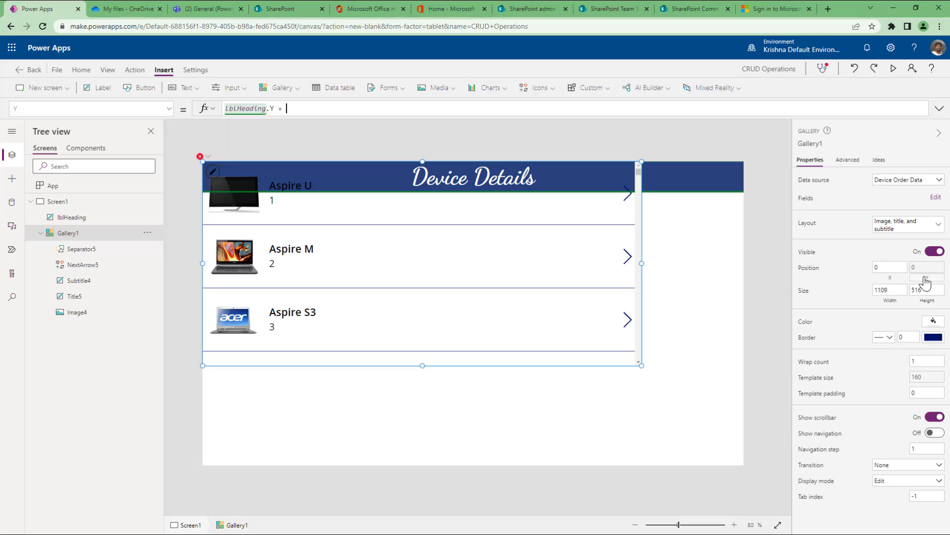
{"action": "type", "text": ".Height"}
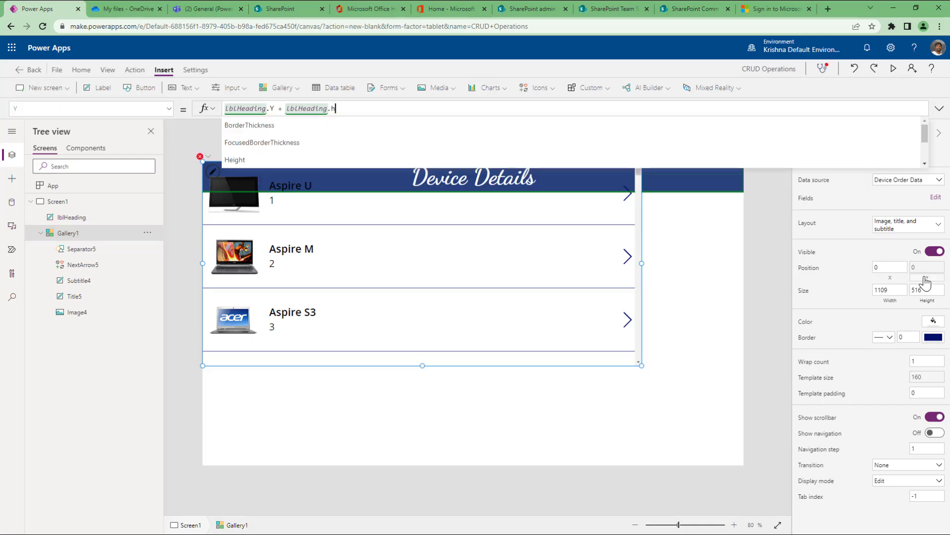
{"action": "key", "text": "Return"}
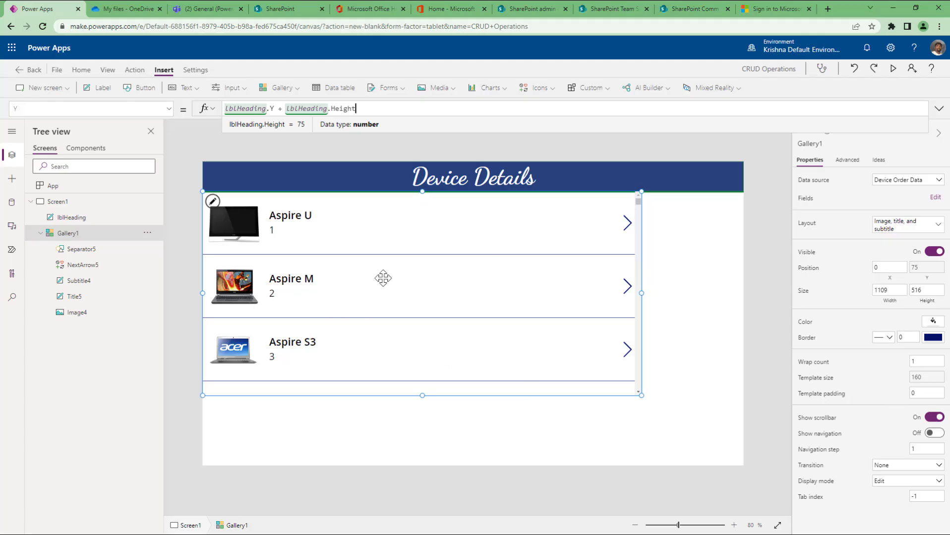
Set Gallery1's width to the formula Parent.Width.
{"action": "left_click", "coordinate": [887, 304]}
{"action": "key", "text": "BackSpace"}
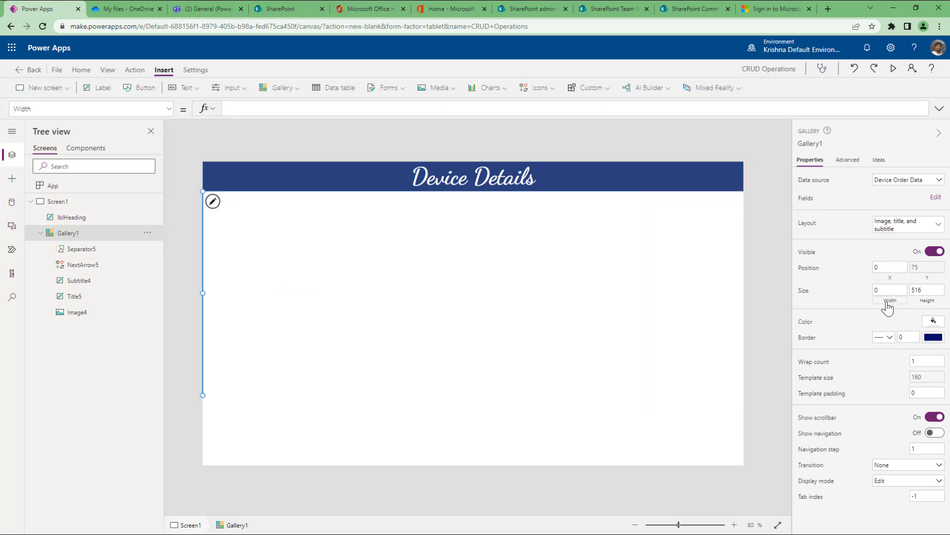
{"action": "type", "text": "pare"}
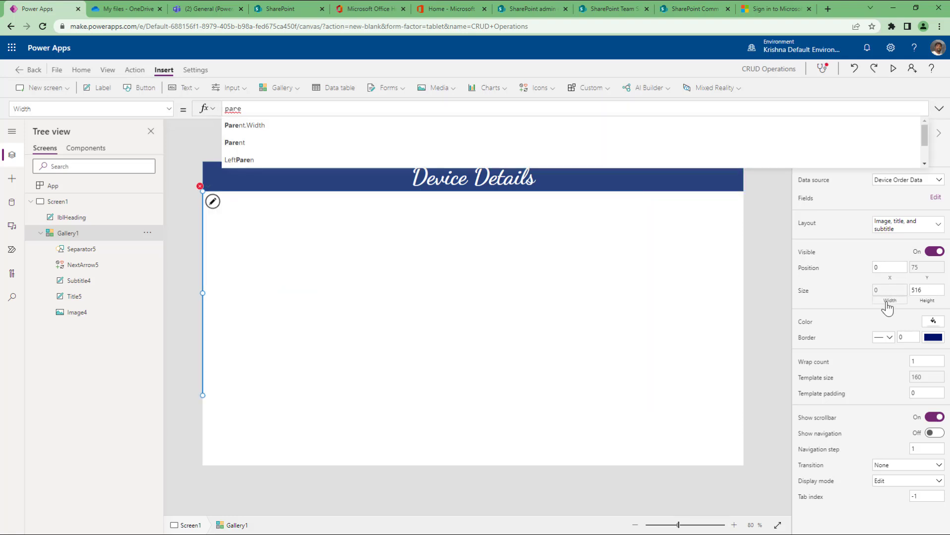
{"action": "key", "text": "Tab"}
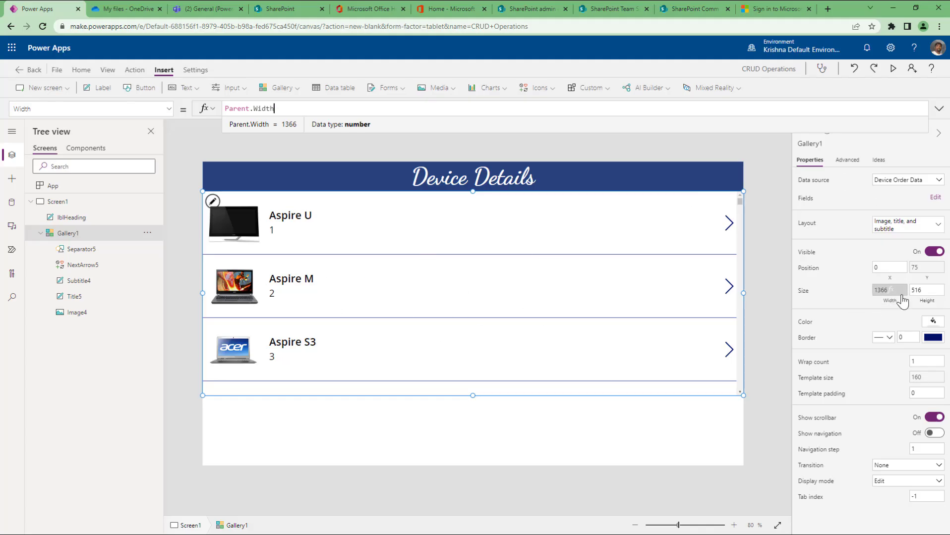
Set Gallery1's height to the formula Parent.Height - lblHeading.Height.
{"action": "left_click", "coordinate": [925, 302]}
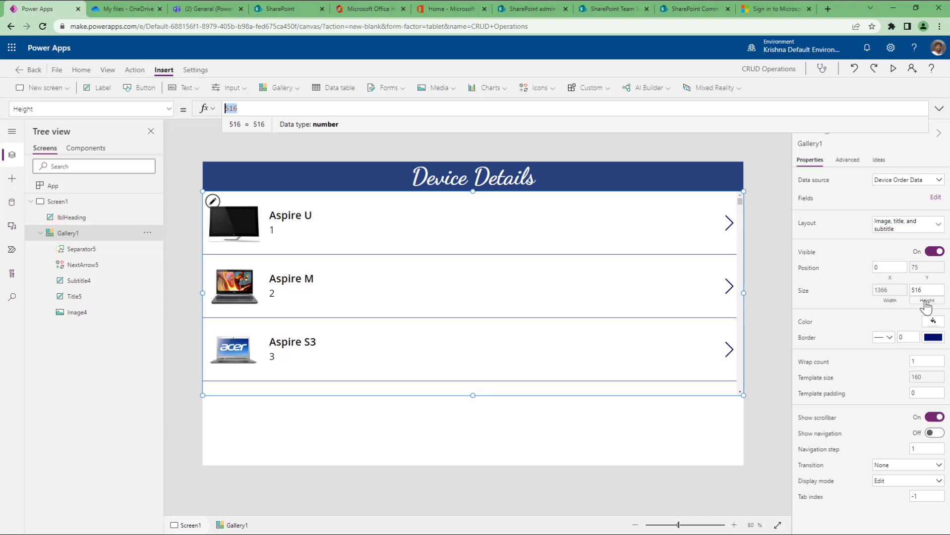
{"action": "type", "text": "pare"}
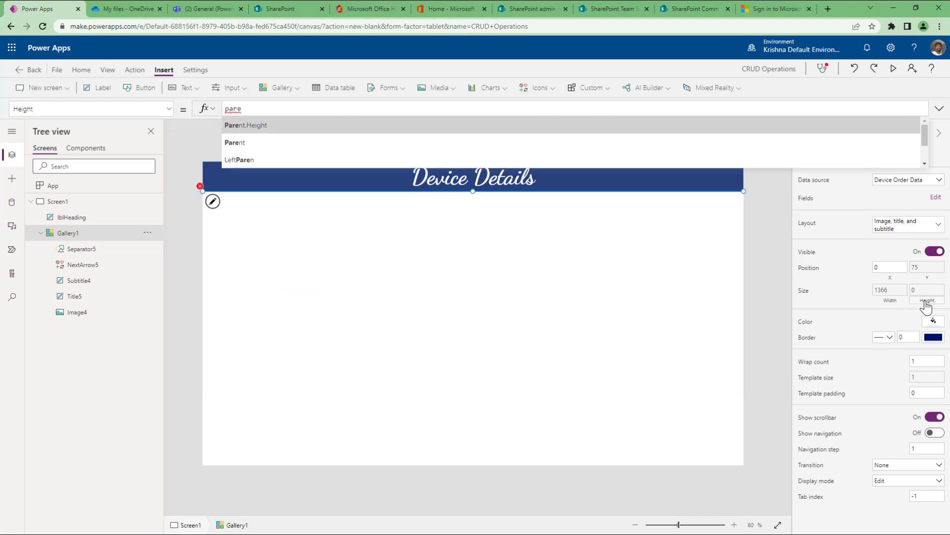
{"action": "key", "text": "Return"}
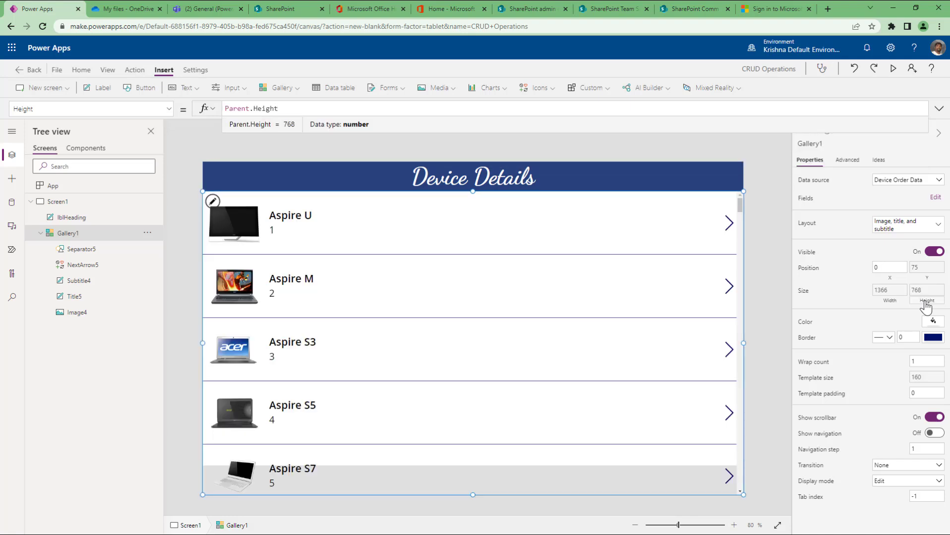
{"action": "type", "text": "-"}
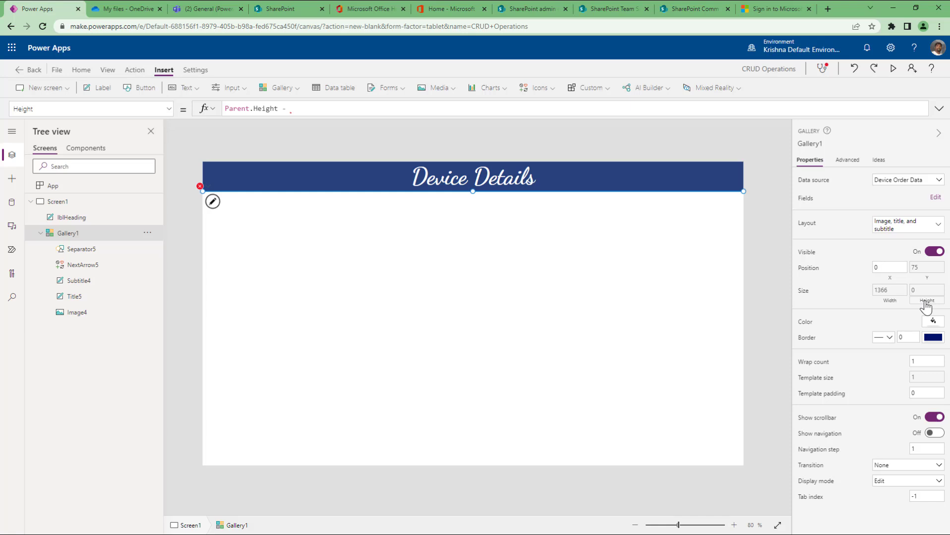
{"action": "type", "text": "lbl"}
{"action": "key", "text": "Tab"}
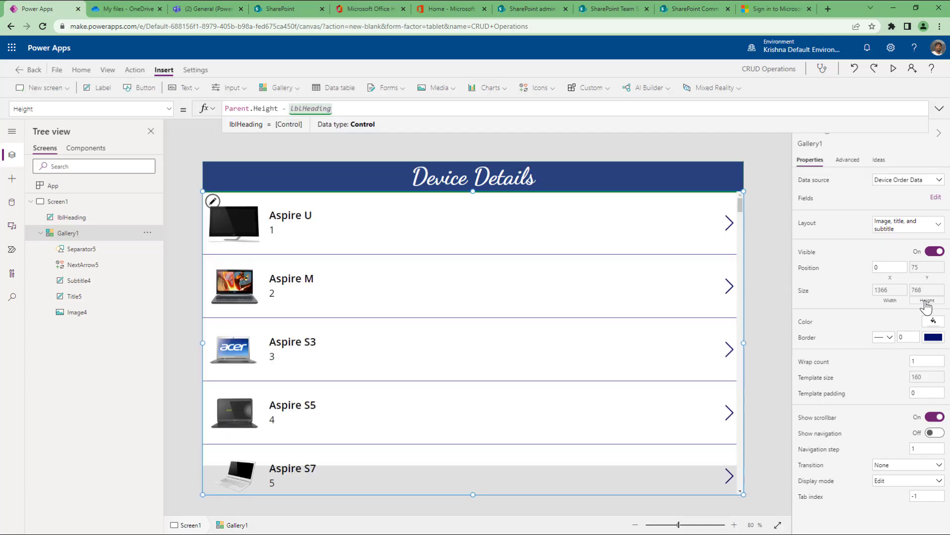
{"action": "type", "text": ".h"}
{"action": "key", "text": "Tab"}
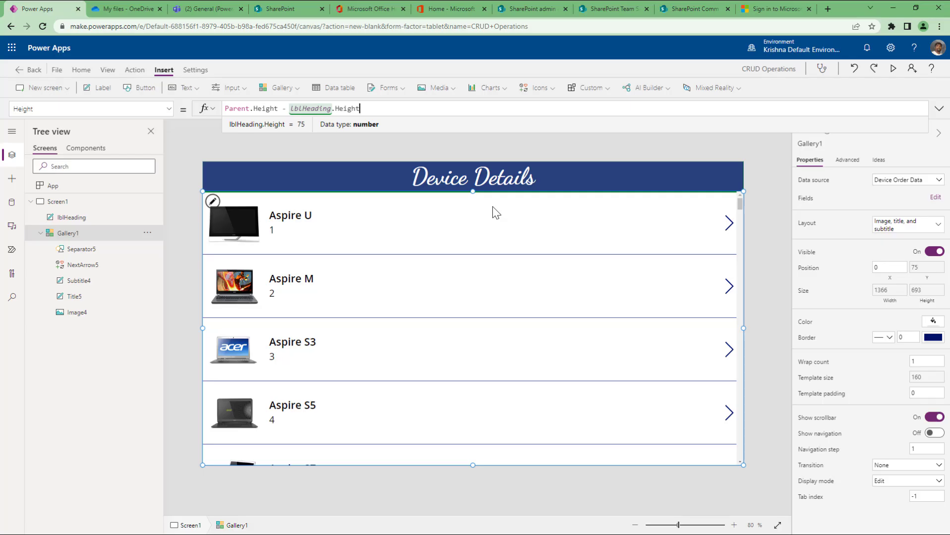
Rename Gallery1 as galDevideDetails in the screen's control tree.
{"action": "double_click", "coordinate": [101, 236]}
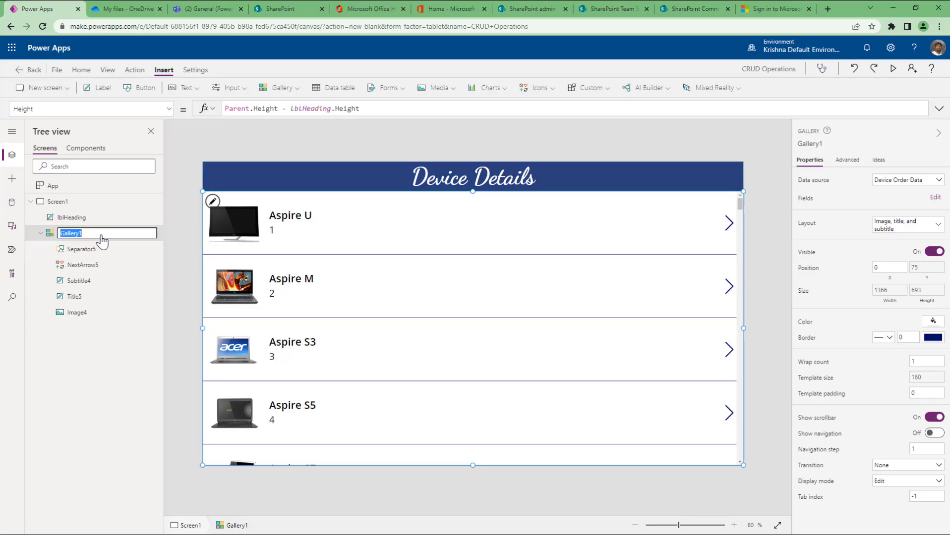
{"action": "type", "text": "galDevideDetails"}
{"action": "key", "text": "Return"}
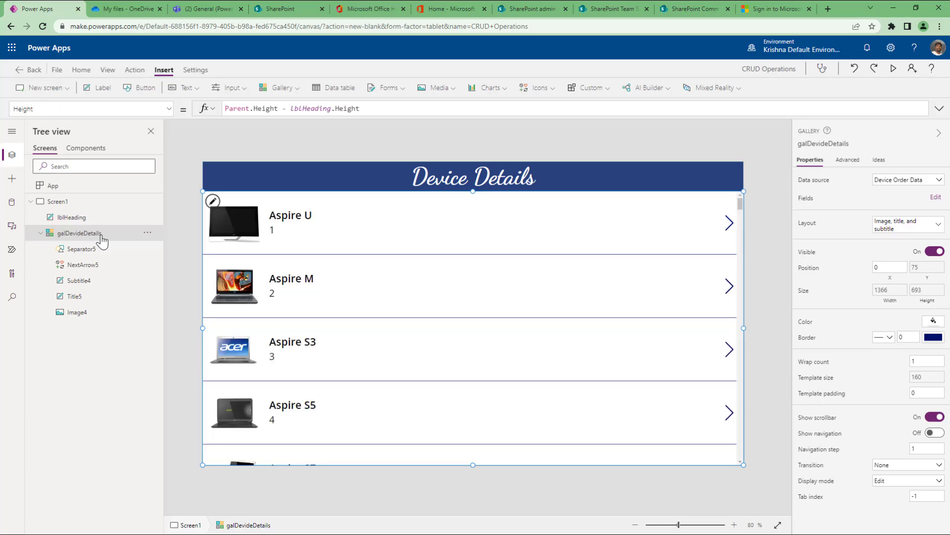
Rename the gallery's subtitle label Subtitle4 as lblDeviceID.
{"action": "left_click", "coordinate": [88, 282]}
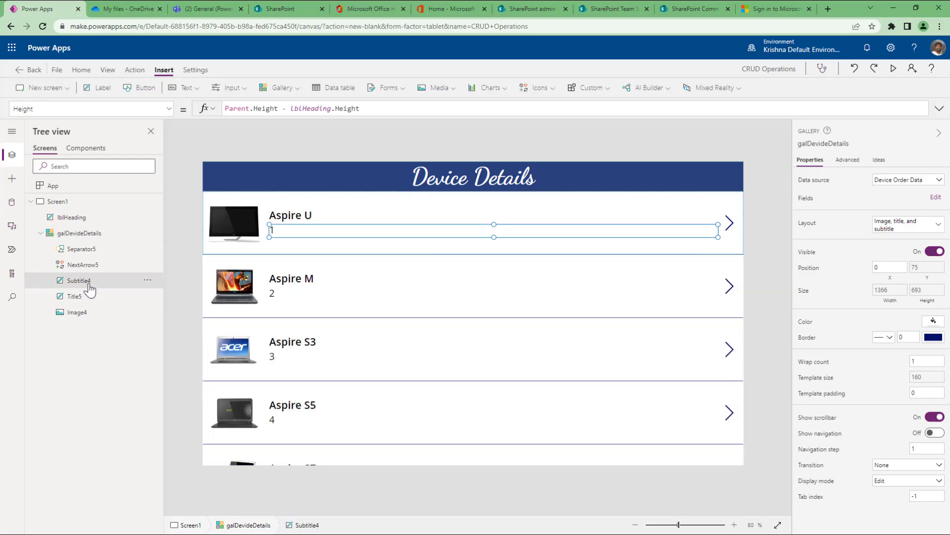
{"action": "double_click", "coordinate": [89, 283]}
{"action": "type", "text": "l"}
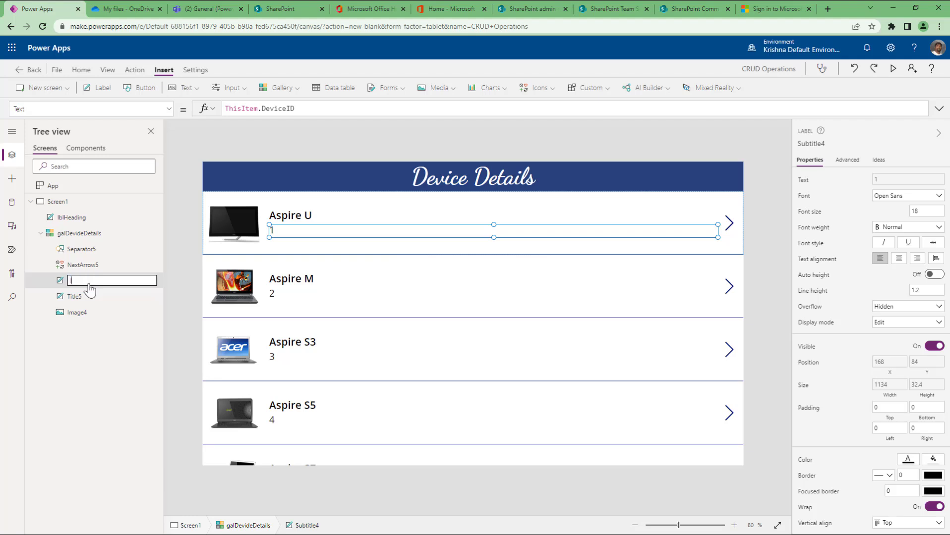
{"action": "type", "text": "blDeviceID"}
{"action": "key", "text": "Return"}
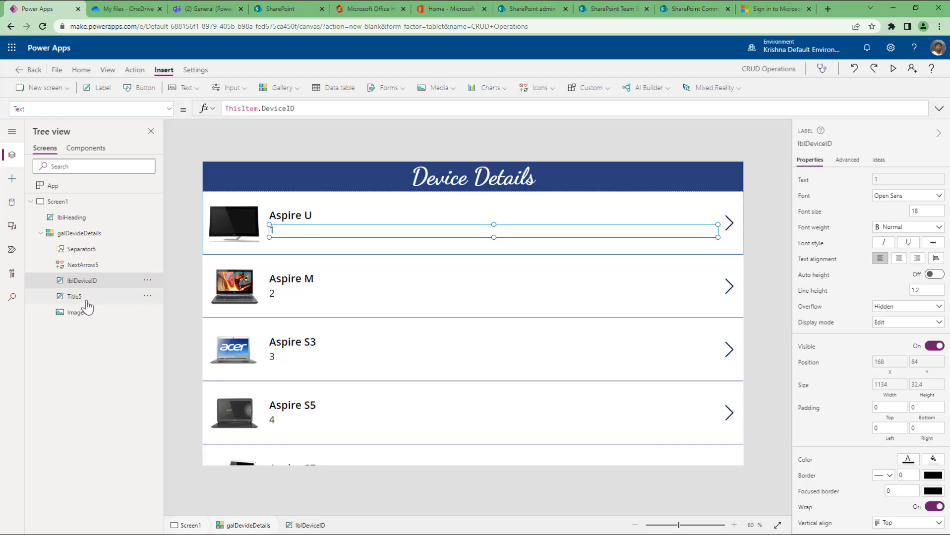
Rename the gallery's title label Title5 as lblDeviceName.
{"action": "left_click", "coordinate": [87, 303]}
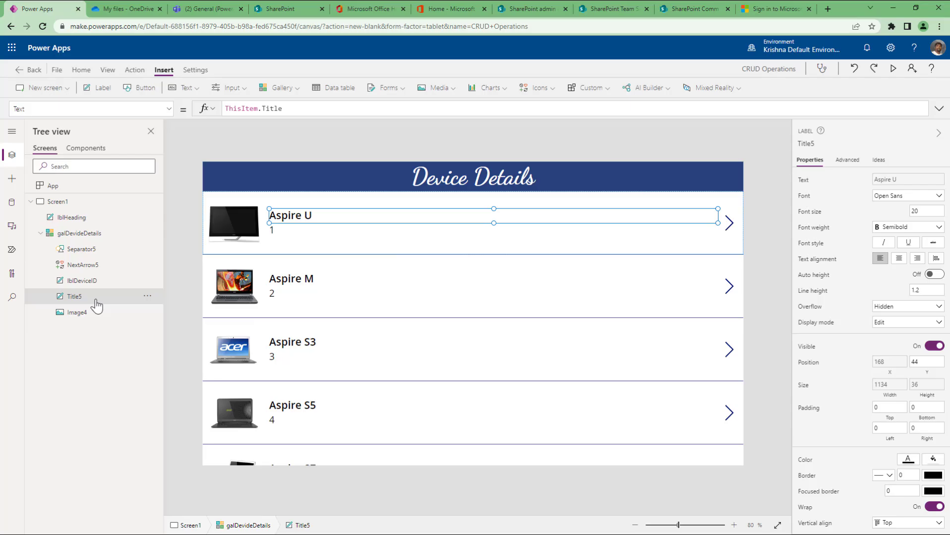
{"action": "double_click", "coordinate": [97, 302]}
{"action": "type", "text": "lbl"}
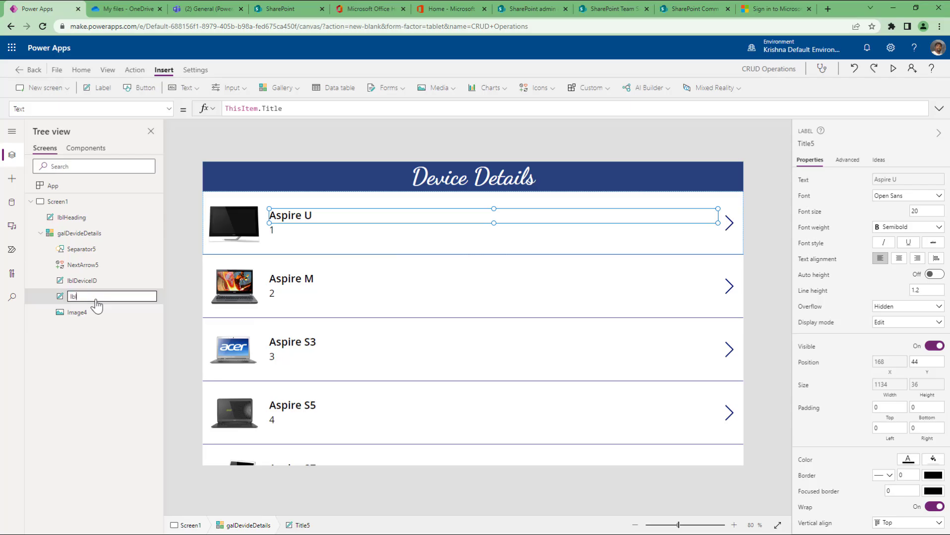
{"action": "type", "text": "DeviceName"}
{"action": "key", "text": "Return"}
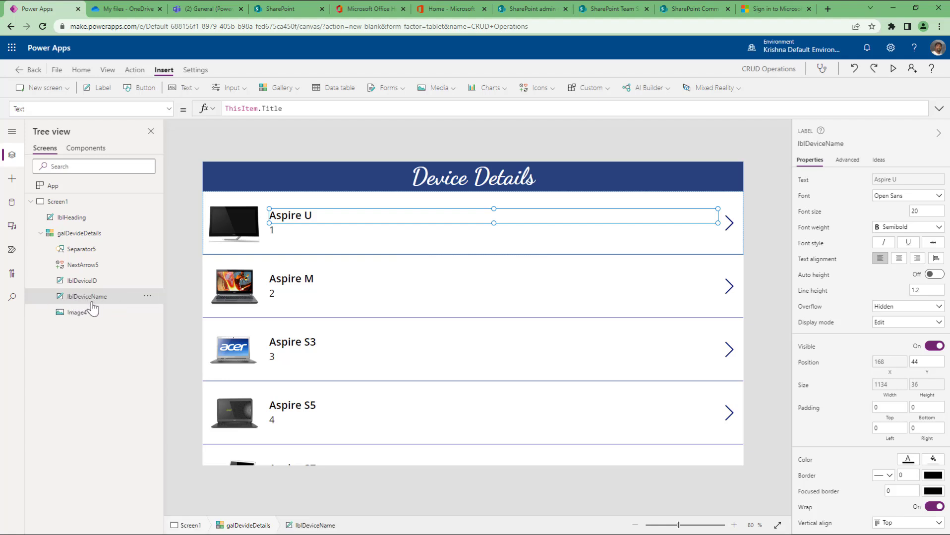
Rename the gallery's image control Image4 as imgDevicePhoto.
{"action": "left_click", "coordinate": [92, 321]}
{"action": "double_click", "coordinate": [99, 322]}
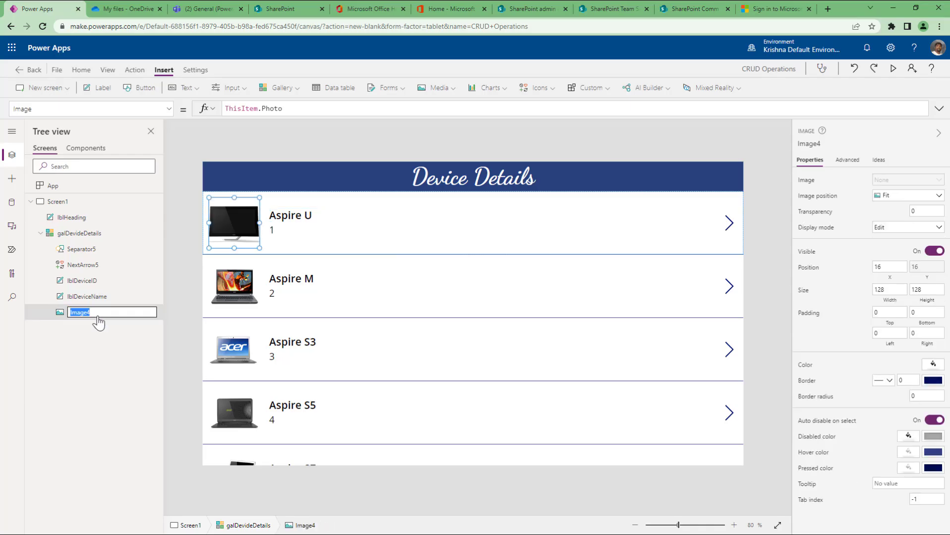
{"action": "type", "text": "imgDevicePhoto"}
{"action": "key", "text": "Return"}
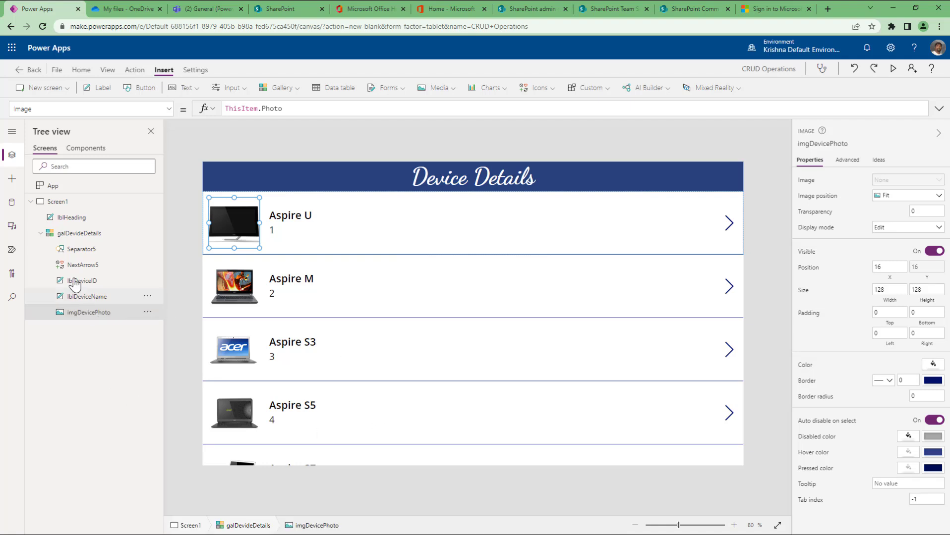
Set the wrap count of the galDevideDetails gallery to 3 and check the devices in the new layout.
{"action": "left_click", "coordinate": [75, 235]}
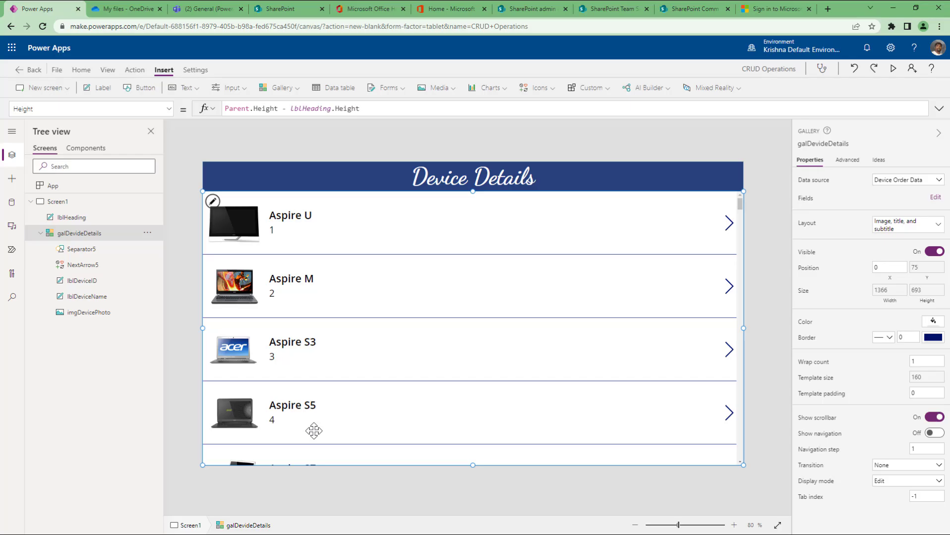
{"action": "left_click", "coordinate": [912, 361]}
{"action": "type", "text": "3"}
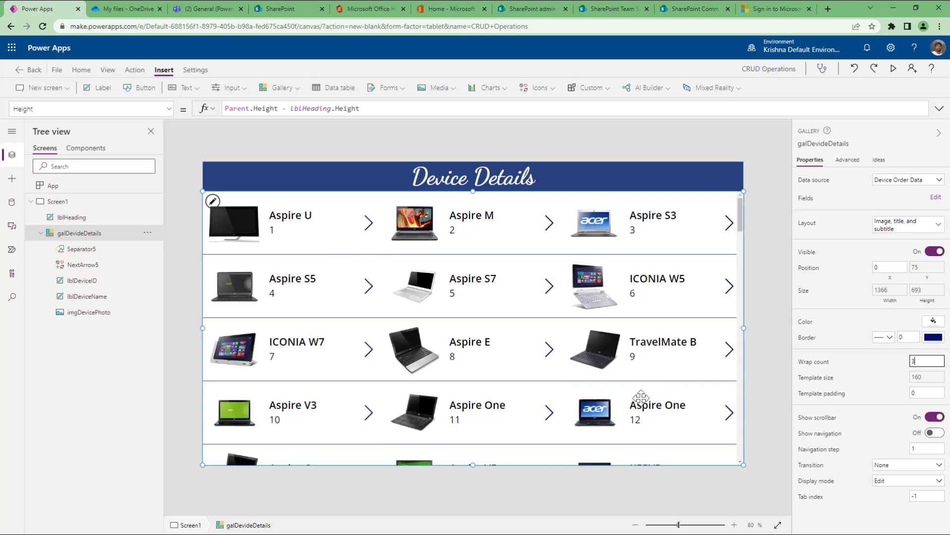
{"action": "scroll", "coordinate": [640, 398], "scroll_direction": "down", "scroll_amount": 5}
{"action": "scroll", "coordinate": [640, 398], "scroll_direction": "down", "scroll_amount": 5}
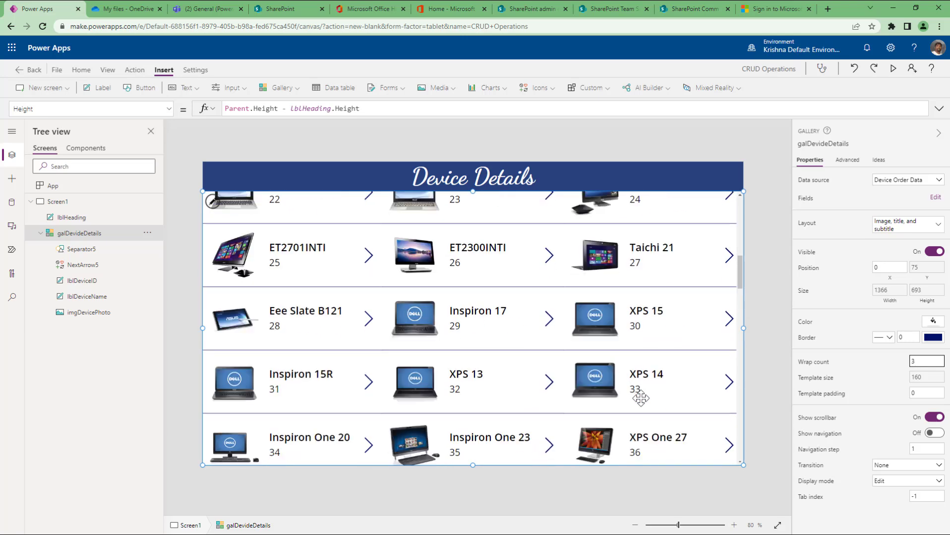
{"action": "scroll", "coordinate": [640, 398], "scroll_direction": "up", "scroll_amount": 10}
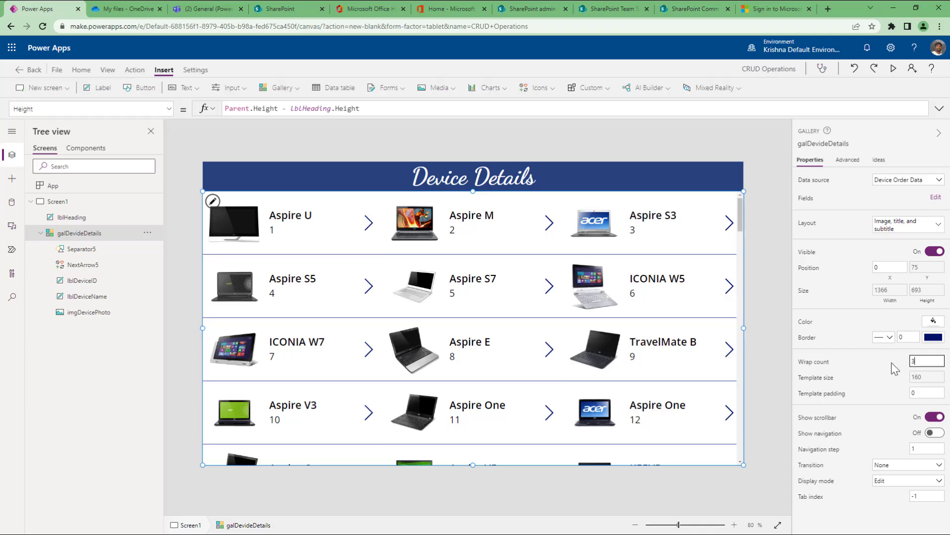
Select the item template of galDevideDetails and open its TemplateFill property formula.
{"action": "left_click", "coordinate": [212, 201]}
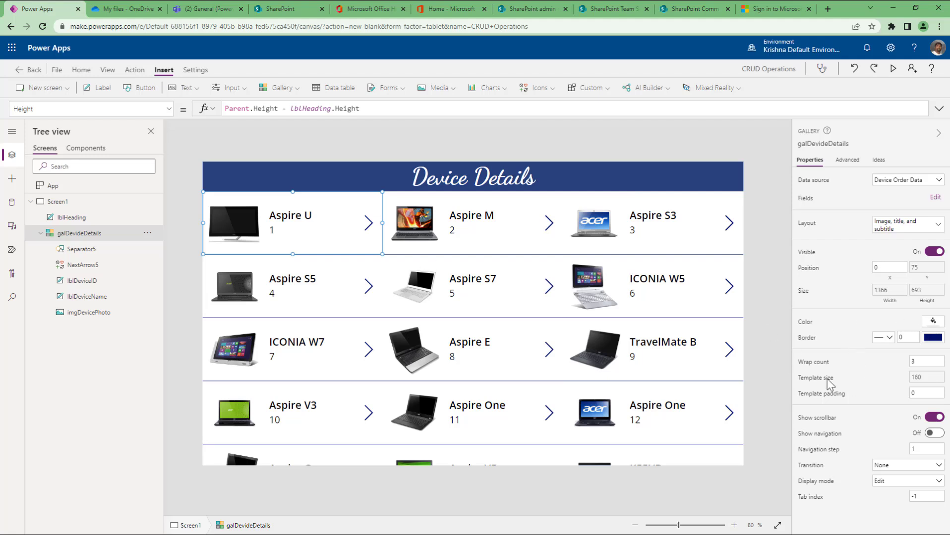
{"action": "left_click", "coordinate": [171, 109]}
{"action": "scroll", "coordinate": [130, 243], "scroll_direction": "down", "scroll_amount": 2}
{"action": "scroll", "coordinate": [131, 244], "scroll_direction": "down", "scroll_amount": 3}
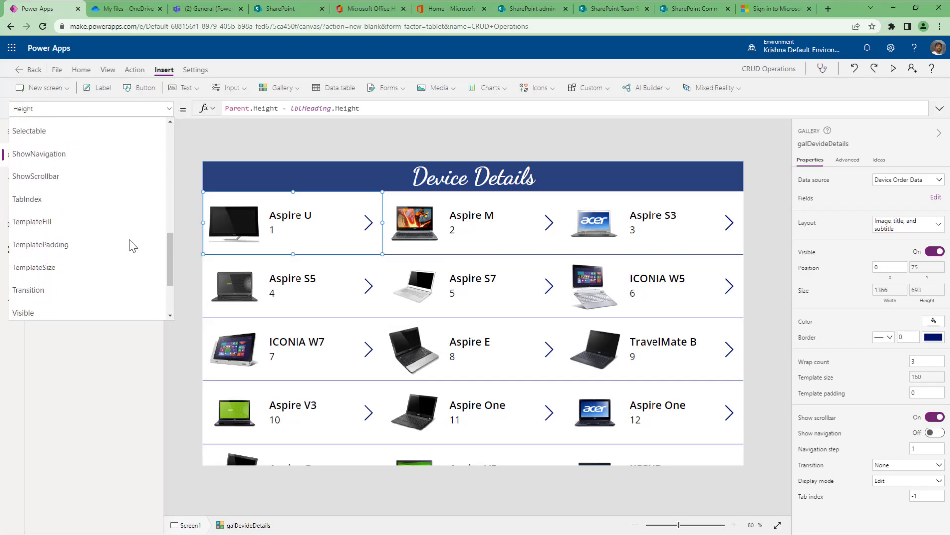
{"action": "left_click", "coordinate": [70, 235]}
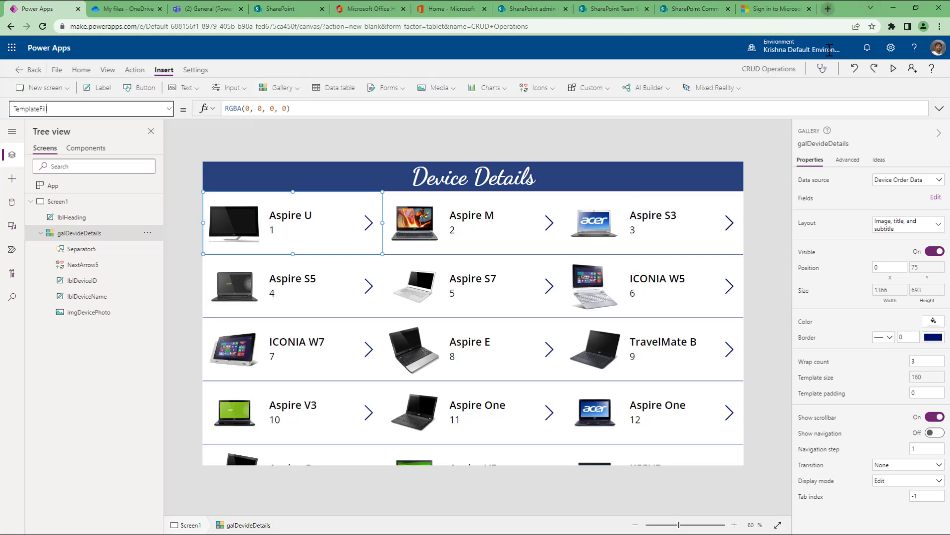
Search Google for "color picker" in a new browser tab.
{"action": "left_click", "coordinate": [828, 8]}
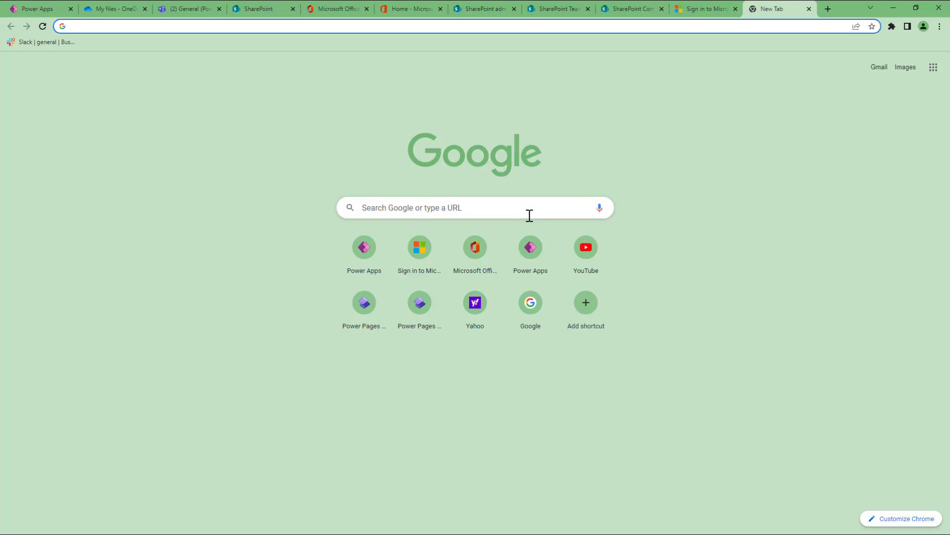
{"action": "type", "text": "color picker"}
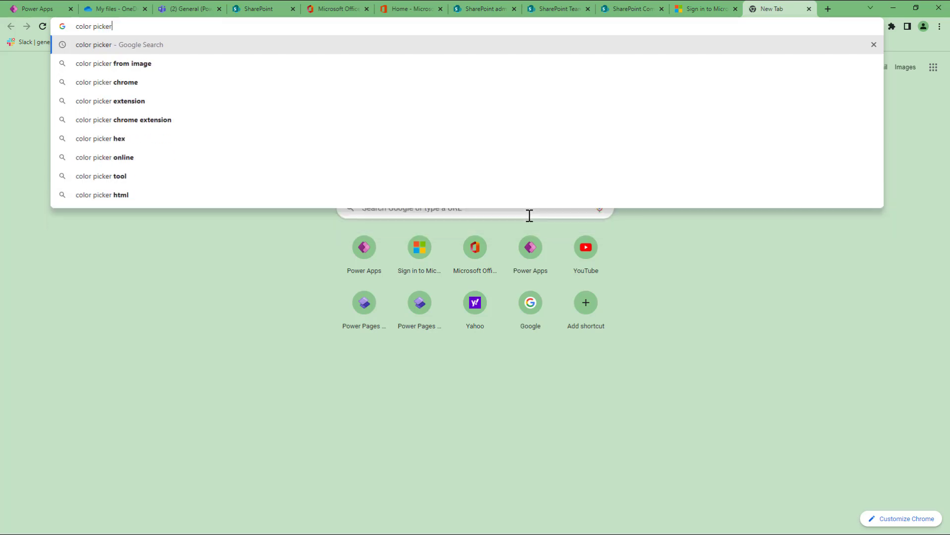
{"action": "key", "text": "Return"}
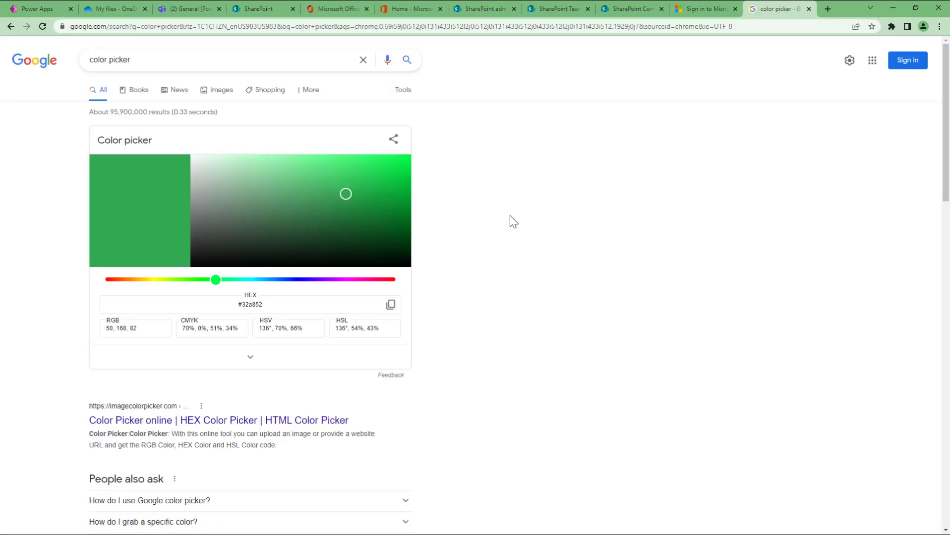
Examine the RGB and HEX values in Google's color picker, and compare them with the gallery's TemplateFill formula in Power Apps.
{"action": "left_click", "coordinate": [145, 327]}
{"action": "left_click_drag", "start_coordinate": [126, 329], "coordinate": [102, 331]}
{"action": "left_click", "coordinate": [253, 306]}
{"action": "double_click", "coordinate": [253, 306]}
{"action": "left_click", "coordinate": [37, 9]}
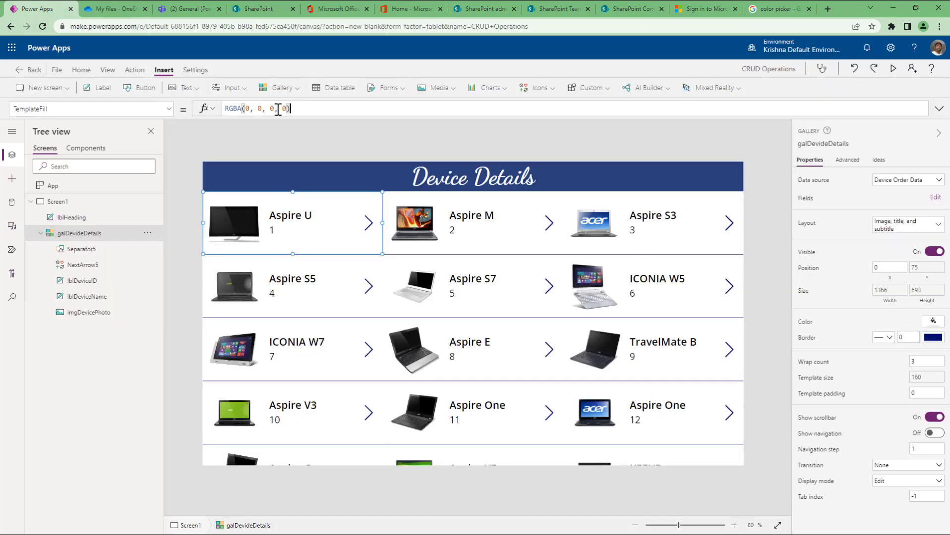
{"action": "left_click_drag", "start_coordinate": [291, 109], "coordinate": [224, 108]}
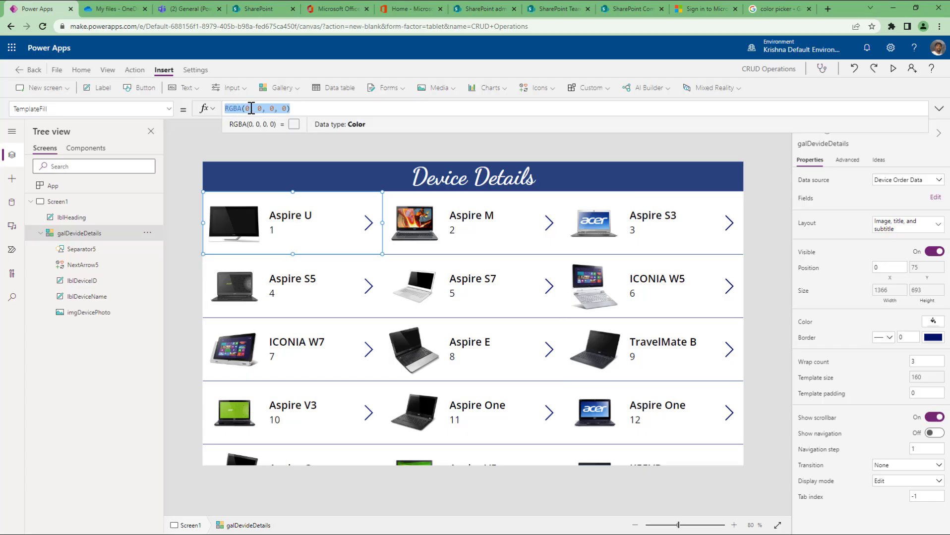
{"action": "left_click", "coordinate": [283, 108]}
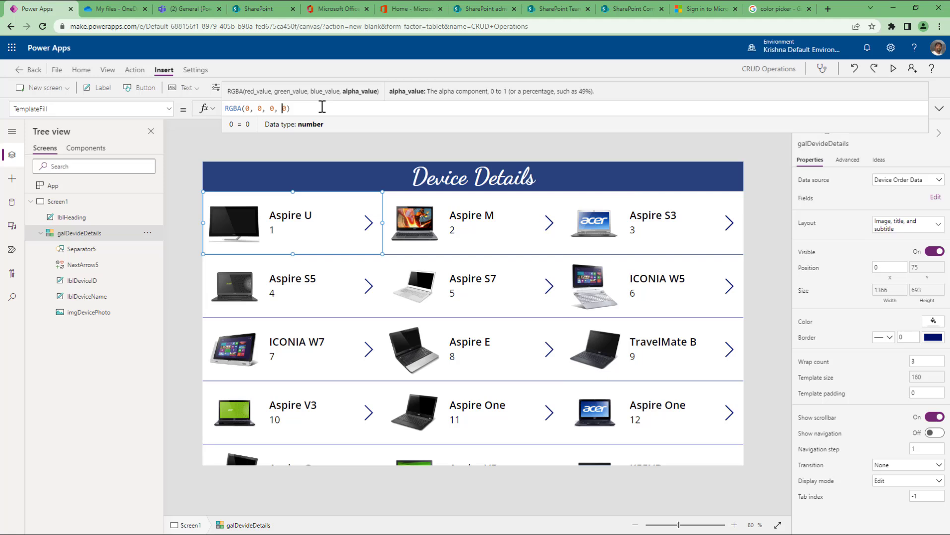
Insert a text label over the middle of the gallery, enlarge it to about 633 by 427, and fill it with dark blue.
{"action": "left_click", "coordinate": [659, 151]}
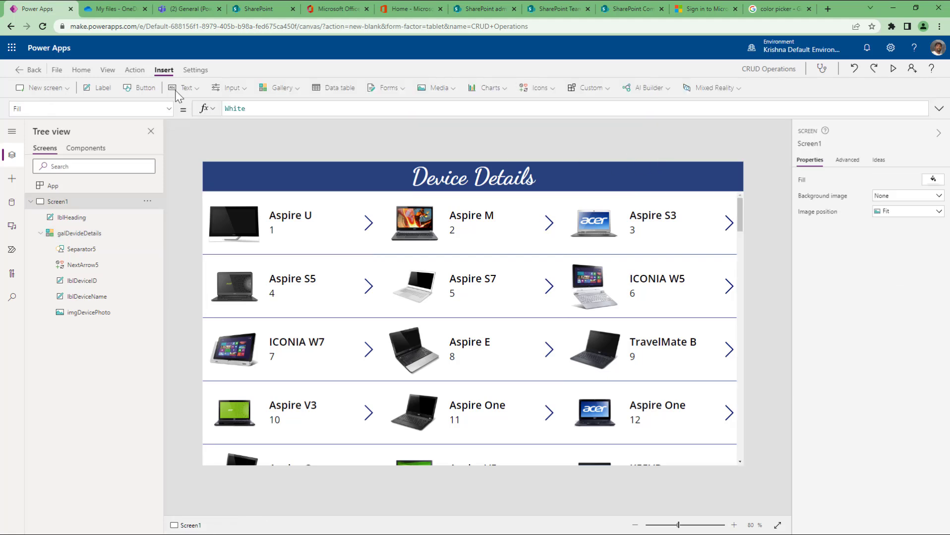
{"action": "left_click", "coordinate": [103, 90]}
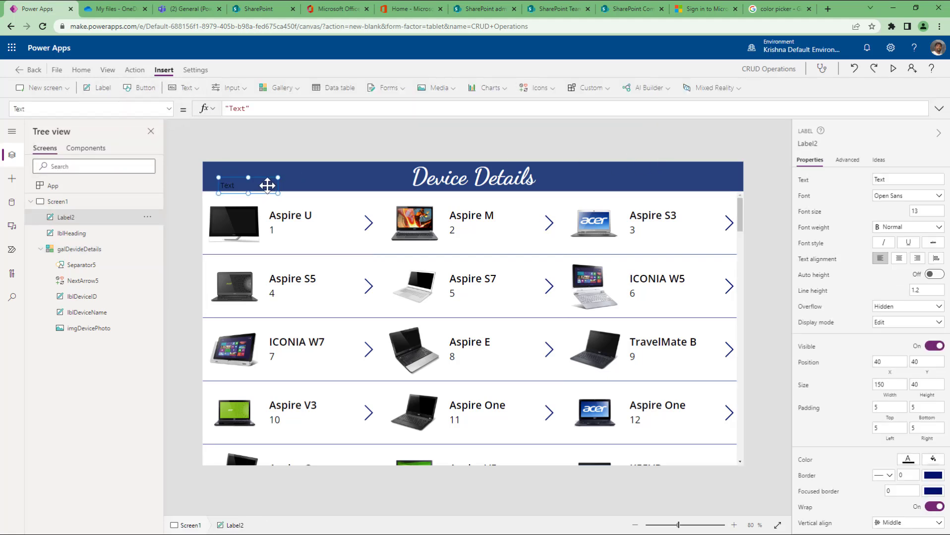
{"action": "left_click_drag", "start_coordinate": [273, 185], "coordinate": [634, 415]}
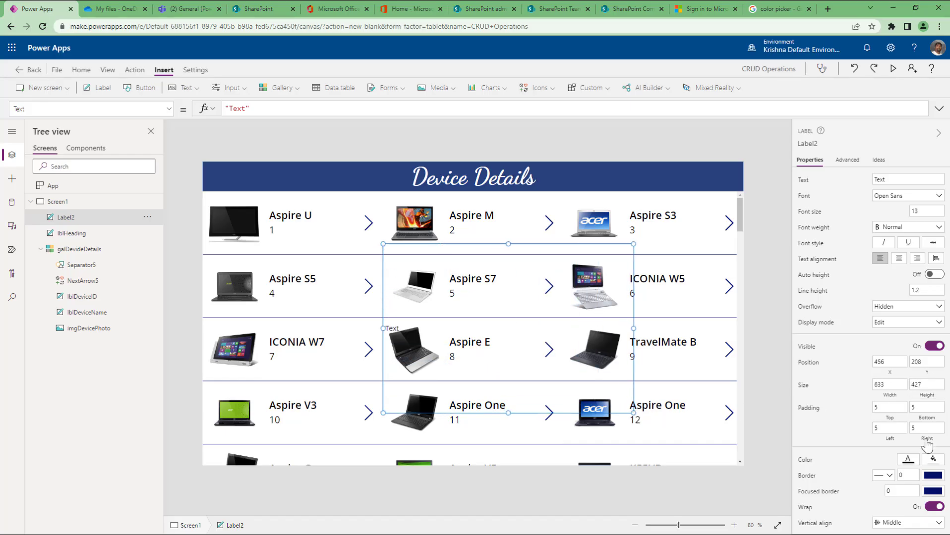
{"action": "left_click", "coordinate": [933, 461]}
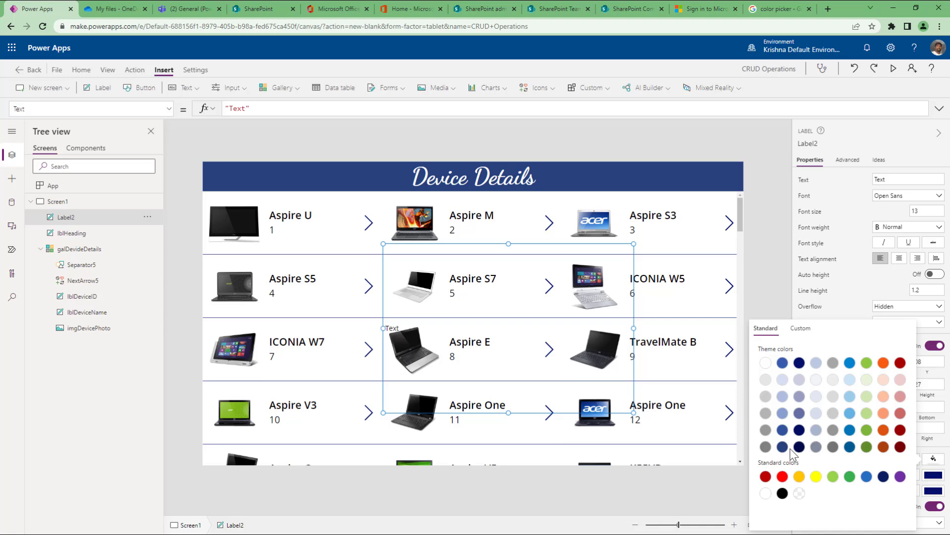
{"action": "left_click", "coordinate": [782, 447]}
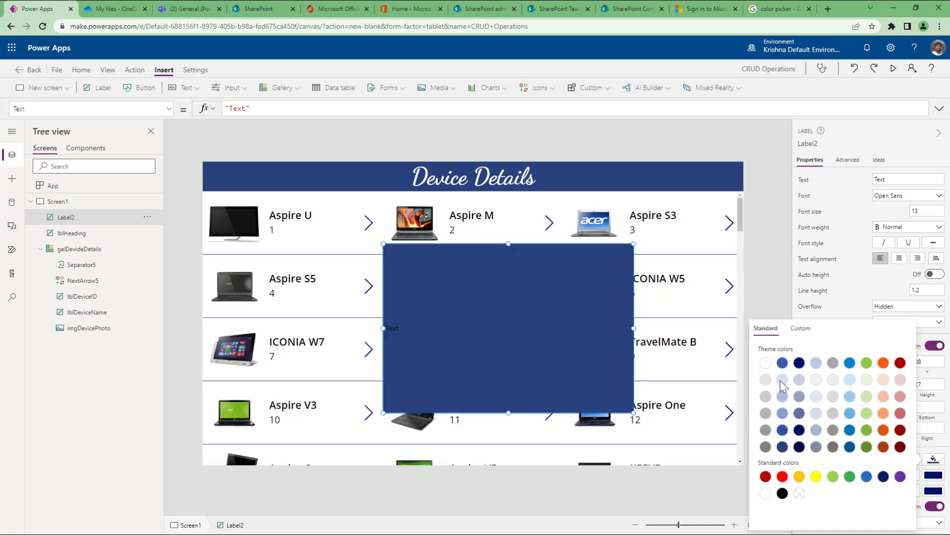
{"action": "left_click", "coordinate": [932, 464]}
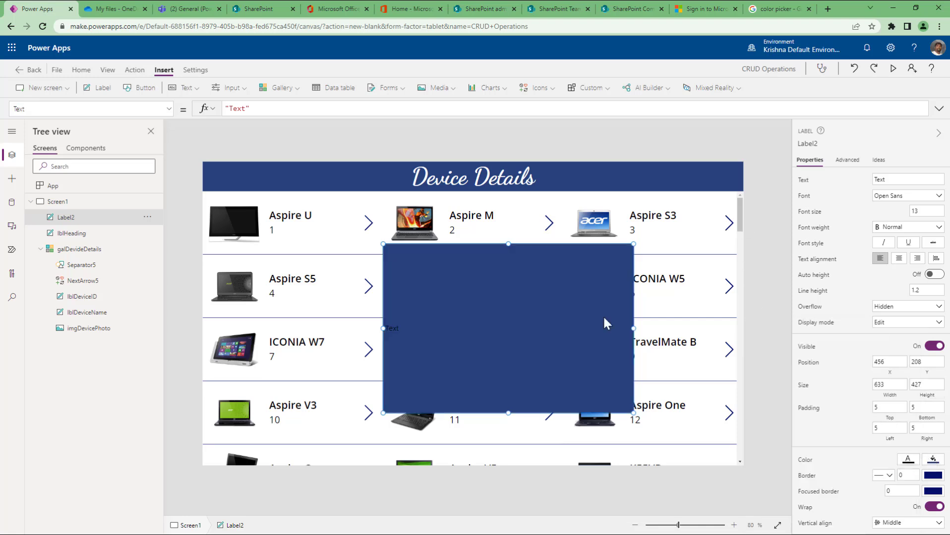
Try alpha values of 0, 0.5, 0.3, 0.7 and 0.9 in the label's Fill formula RGBA(39, 67, 125).
{"action": "left_click", "coordinate": [77, 114]}
{"action": "type", "text": "Fill"}
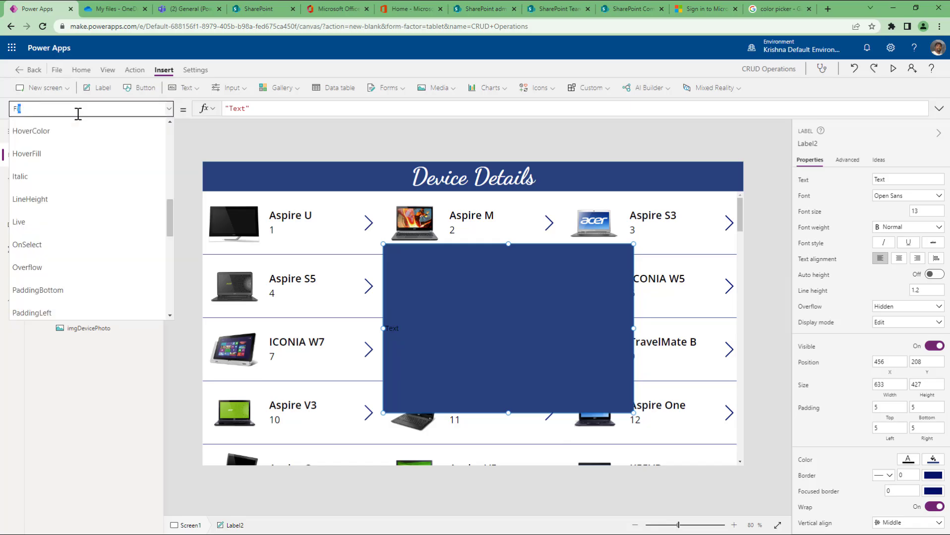
{"action": "left_click", "coordinate": [303, 110]}
{"action": "left_click", "coordinate": [303, 108]}
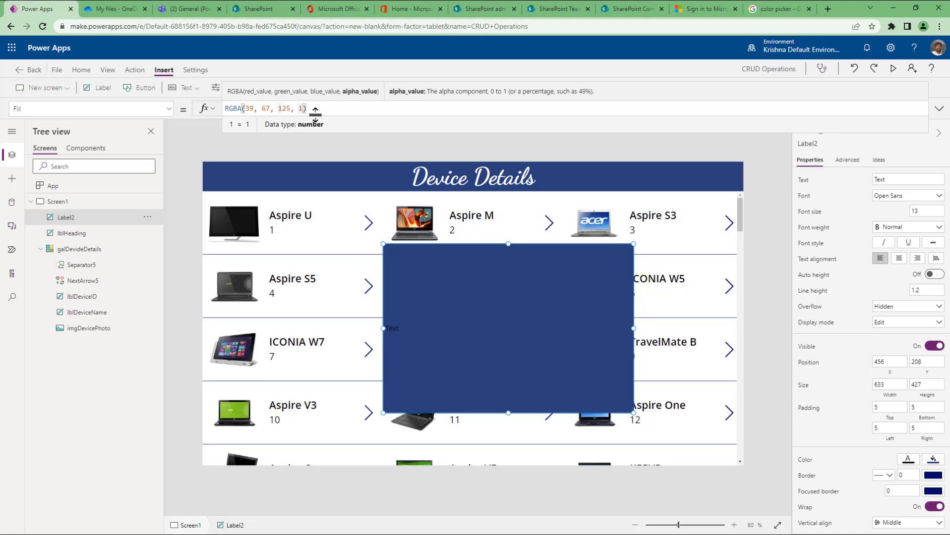
{"action": "key", "text": "BackSpace"}
{"action": "type", "text": "0"}
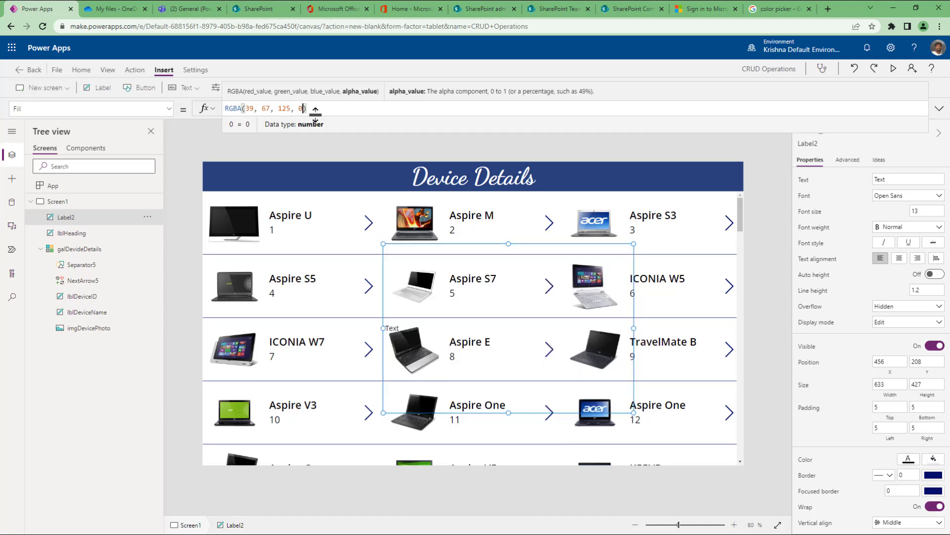
{"action": "type", "text": ".5"}
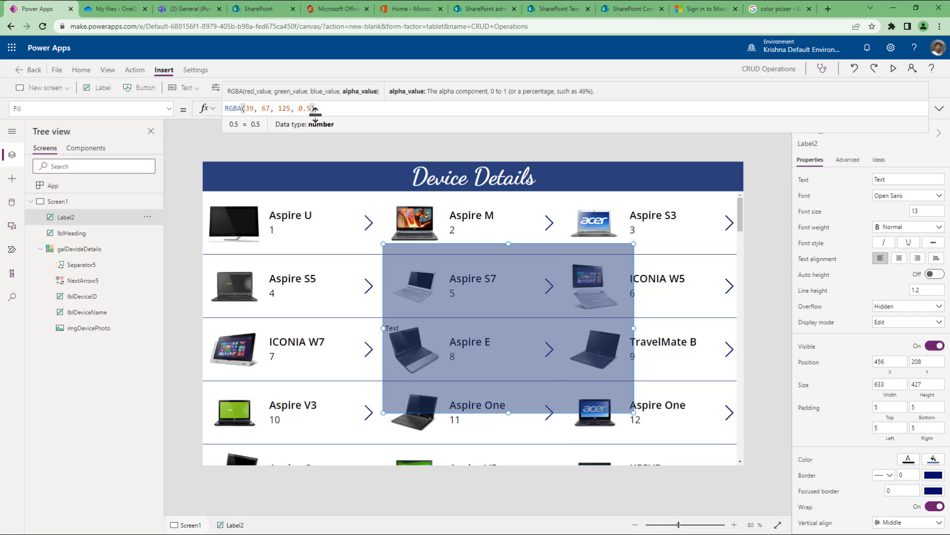
{"action": "key", "text": "BackSpace"}
{"action": "type", "text": "3"}
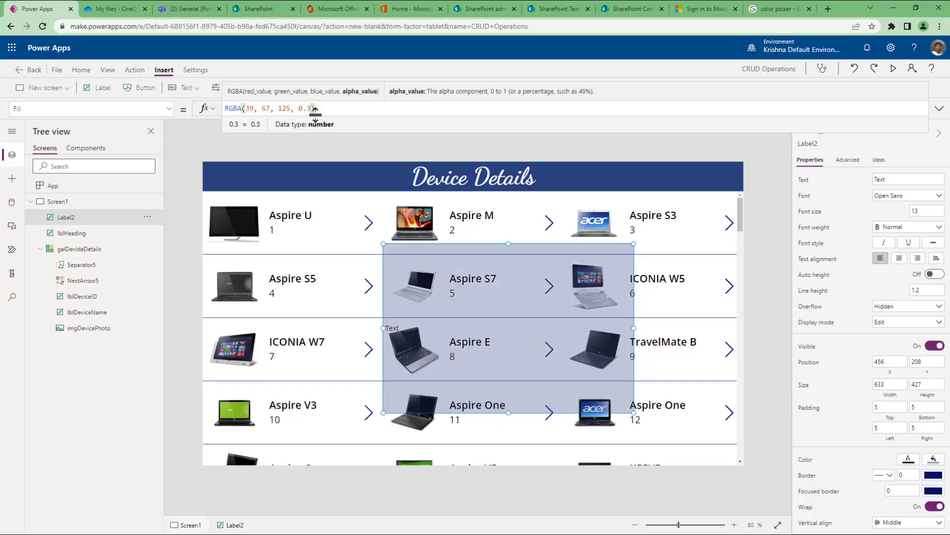
{"action": "key", "text": "BackSpace"}
{"action": "type", "text": "7"}
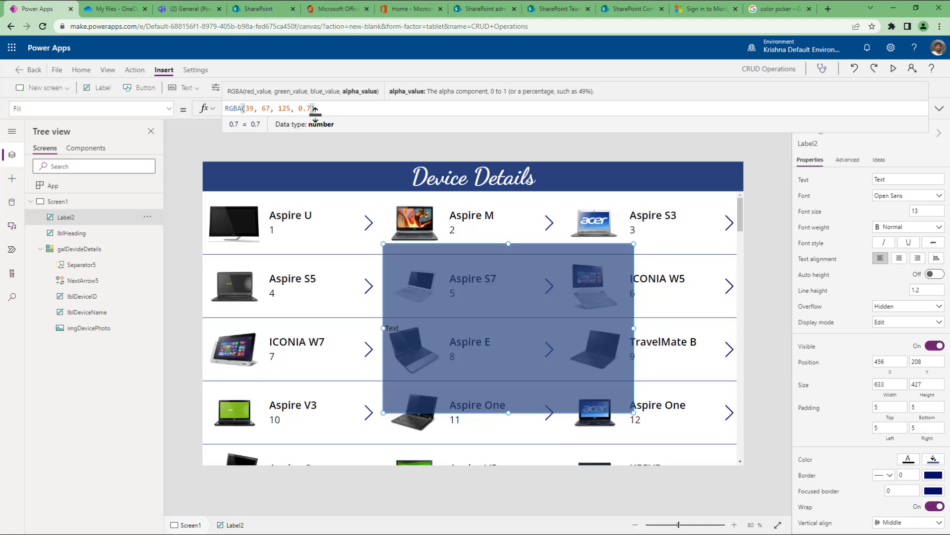
{"action": "key", "text": "BackSpace"}
{"action": "type", "text": "9"}
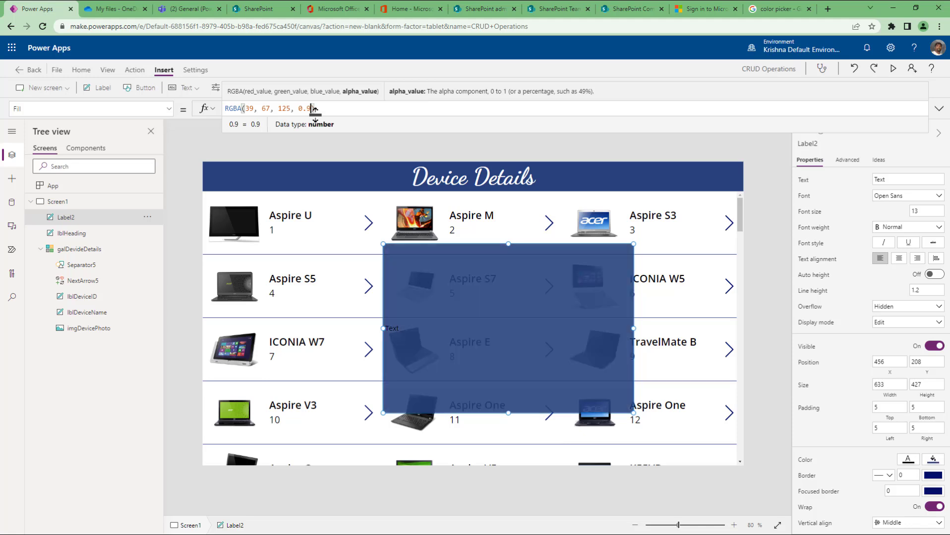
Try an alpha value of 1 and then .1 in the label's Fill formula.
{"action": "key", "text": "BackSpace"}
{"action": "key", "text": "BackSpace"}
{"action": "key", "text": "BackSpace"}
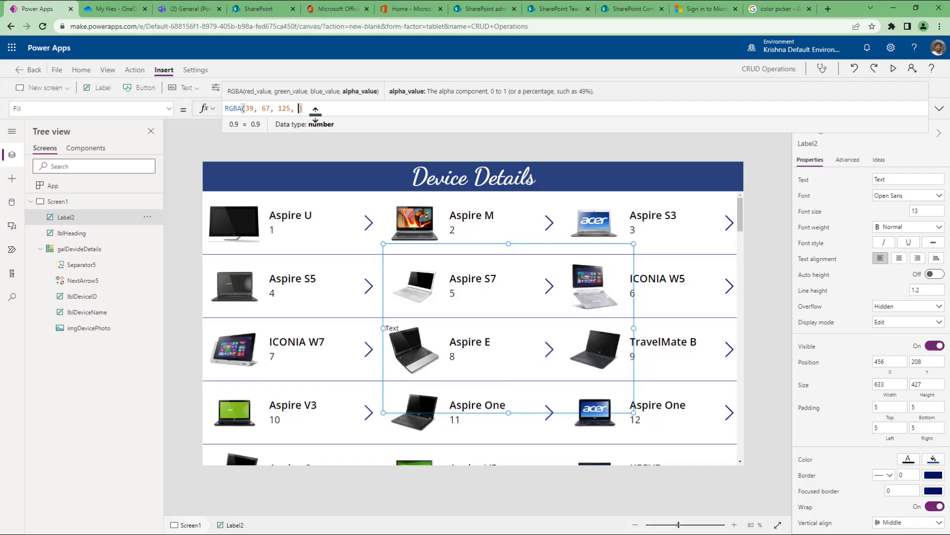
{"action": "type", "text": "1"}
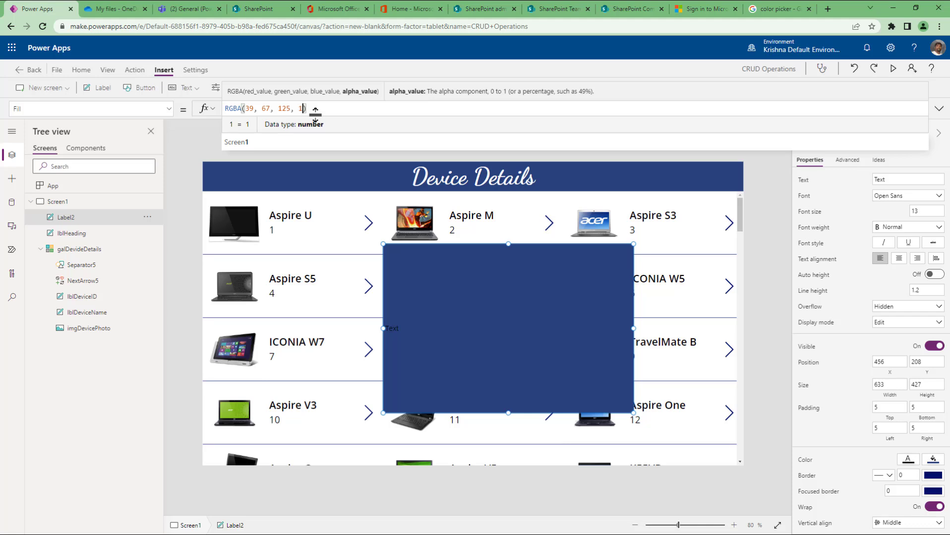
{"action": "key", "text": "Left"}
{"action": "type", "text": "."}
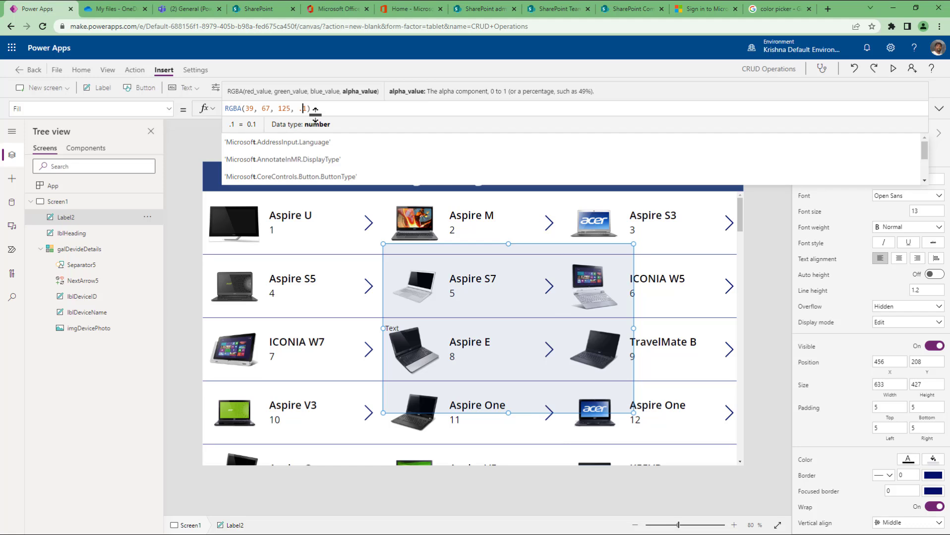
Vary the label fill's opacity through 0.48, 0.9 and 1 with the custom color settings, and delete the label.
{"action": "left_click", "coordinate": [934, 460]}
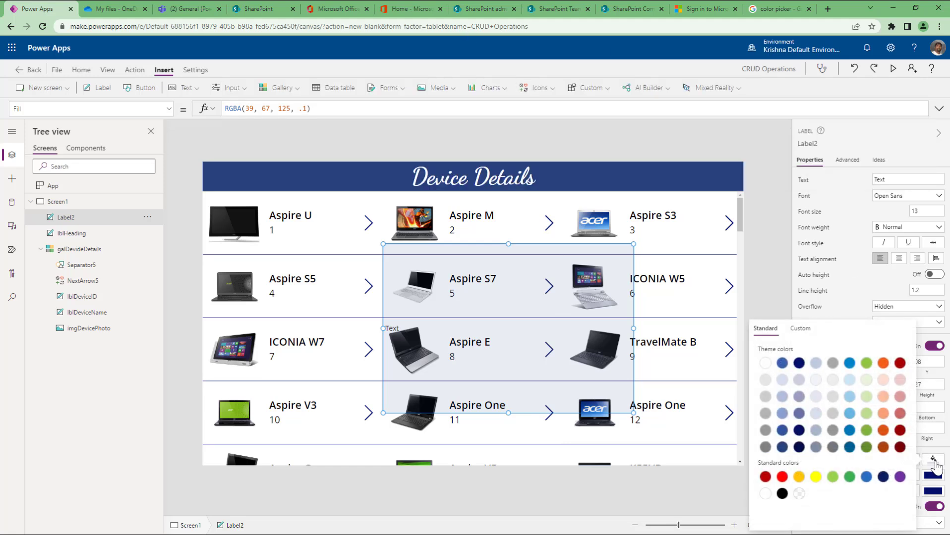
{"action": "left_click", "coordinate": [800, 328]}
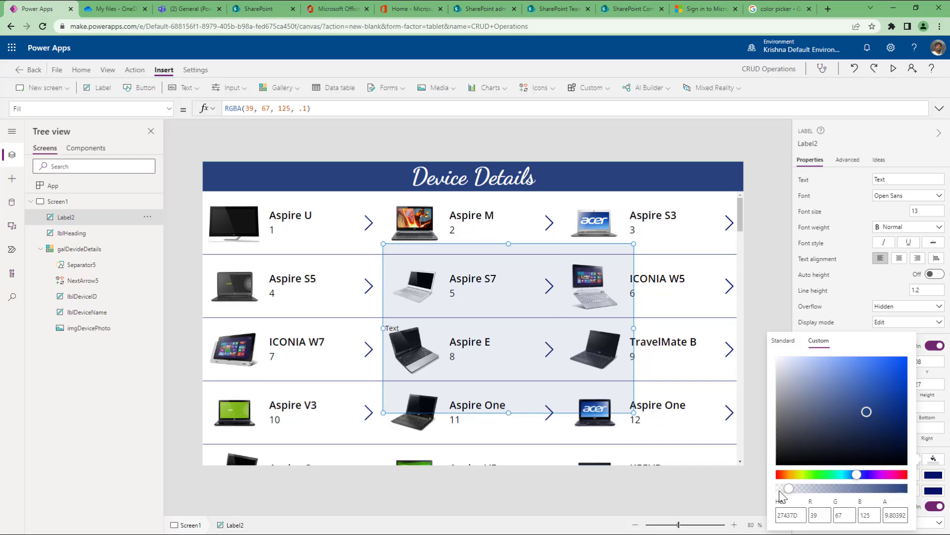
{"action": "left_click_drag", "start_coordinate": [779, 495], "coordinate": [839, 493]}
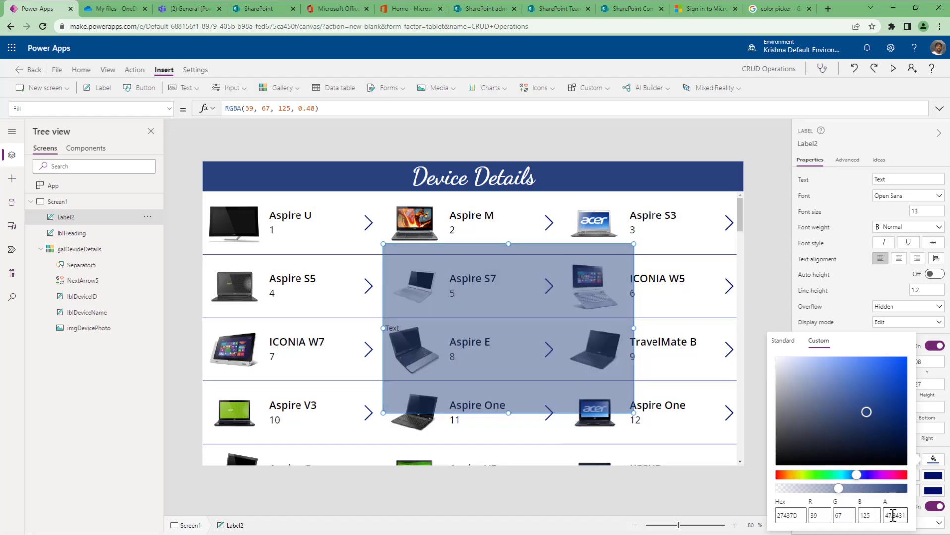
{"action": "left_click", "coordinate": [895, 489]}
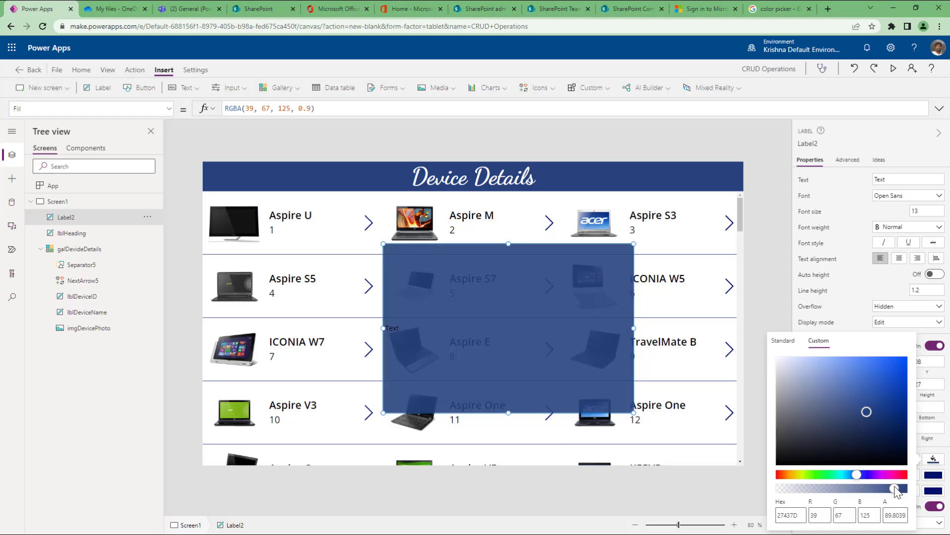
{"action": "left_click_drag", "start_coordinate": [896, 490], "coordinate": [910, 490]}
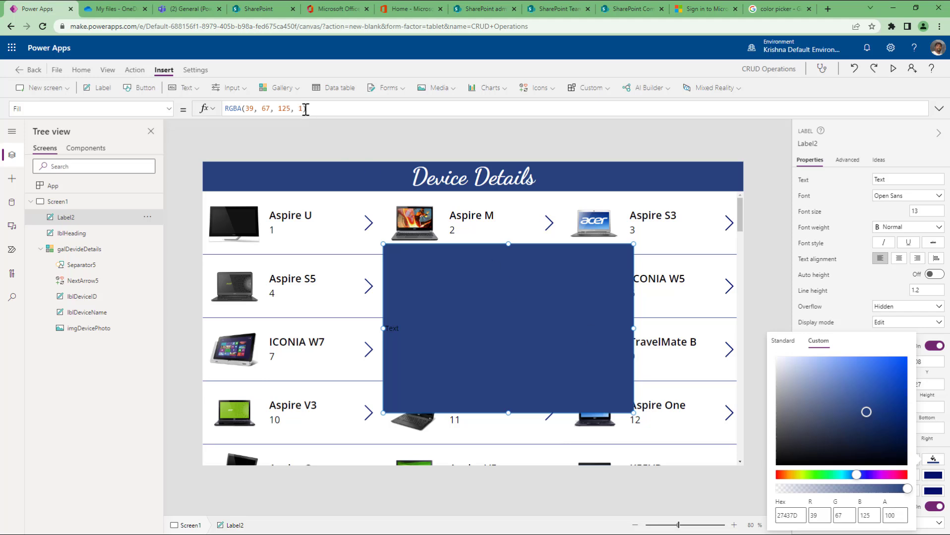
{"action": "left_click", "coordinate": [934, 463]}
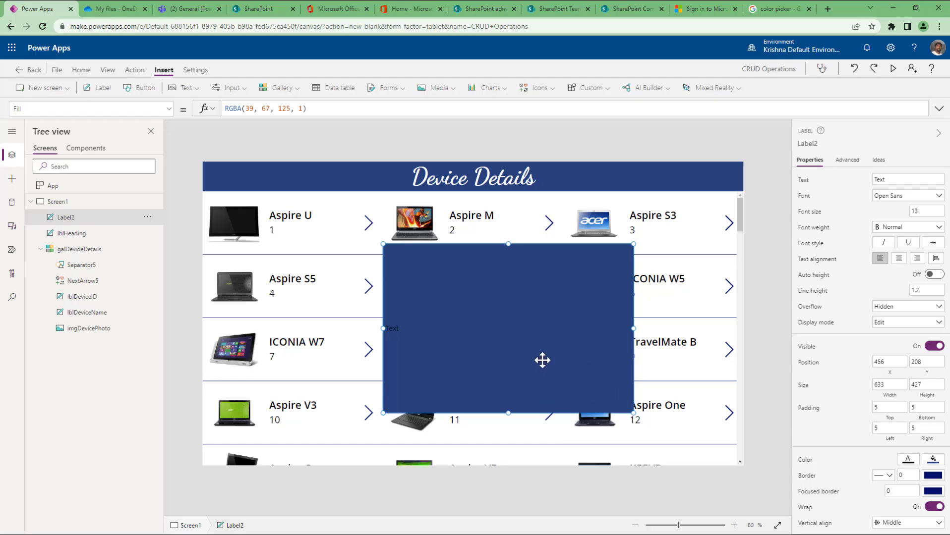
{"action": "key", "text": "Delete"}
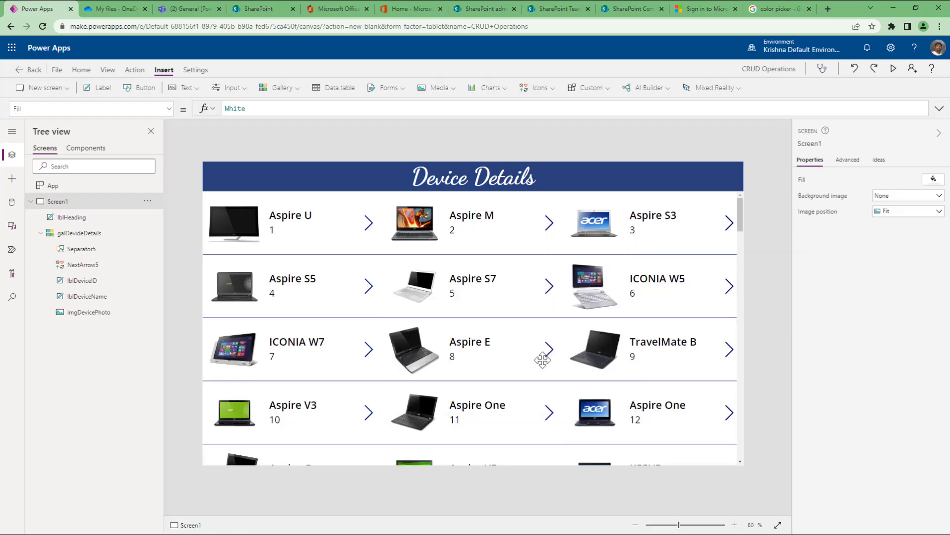
Open the TemplateFill formula of galDevideDetails, and copy the RGB values 122, 221, 235 of a light blue from Google's color picker.
{"action": "left_click", "coordinate": [84, 235]}
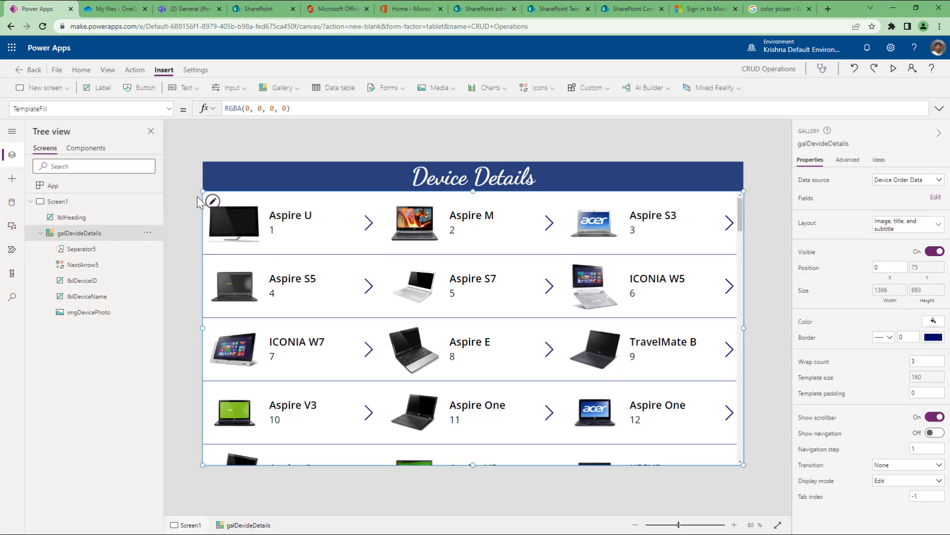
{"action": "left_click", "coordinate": [302, 107]}
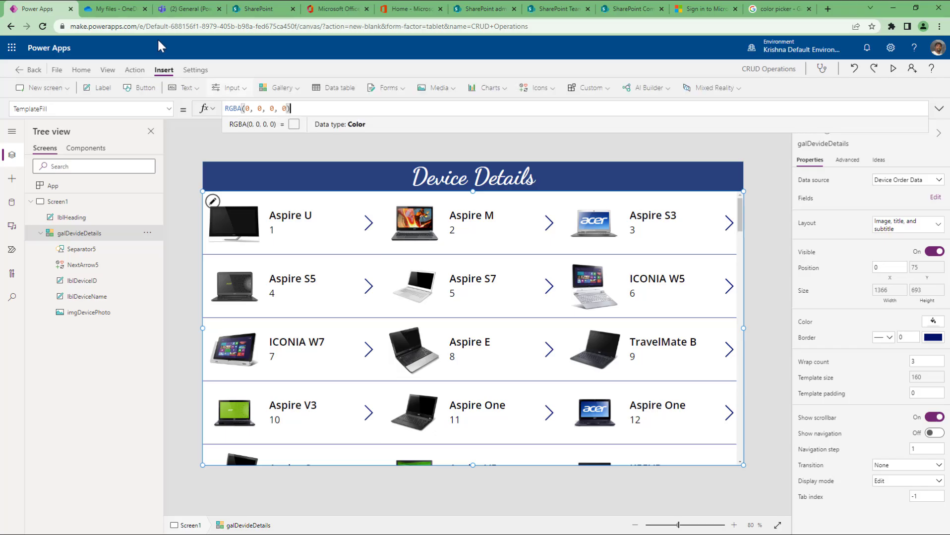
{"action": "left_click", "coordinate": [762, 10]}
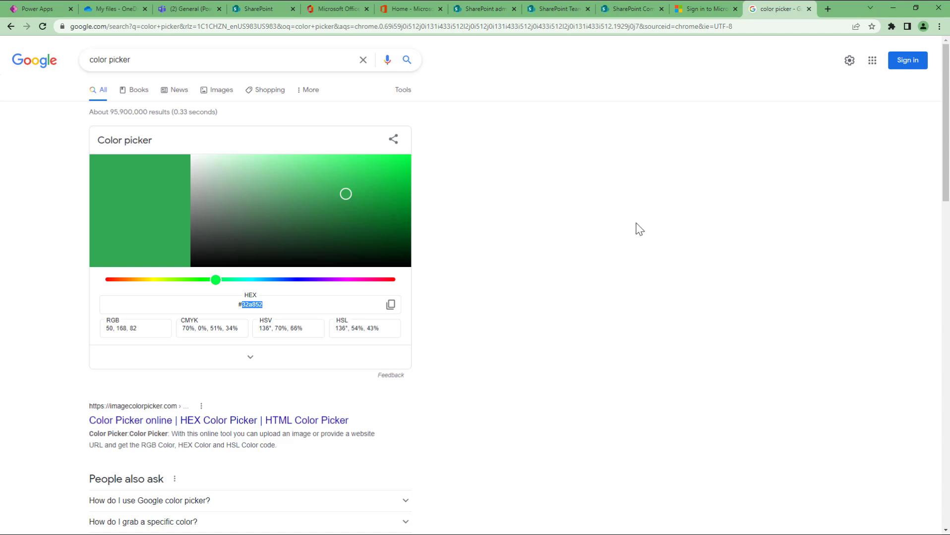
{"action": "left_click", "coordinate": [256, 281]}
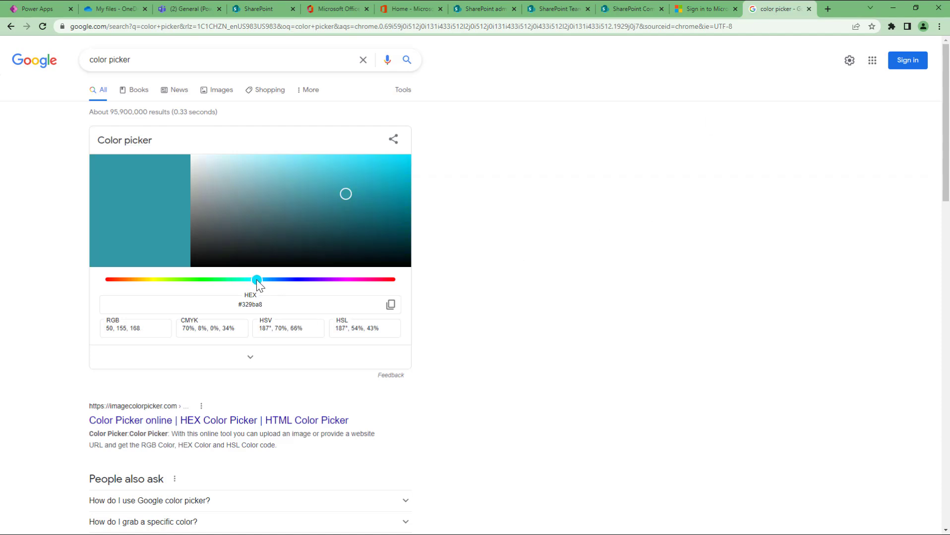
{"action": "left_click", "coordinate": [298, 164]}
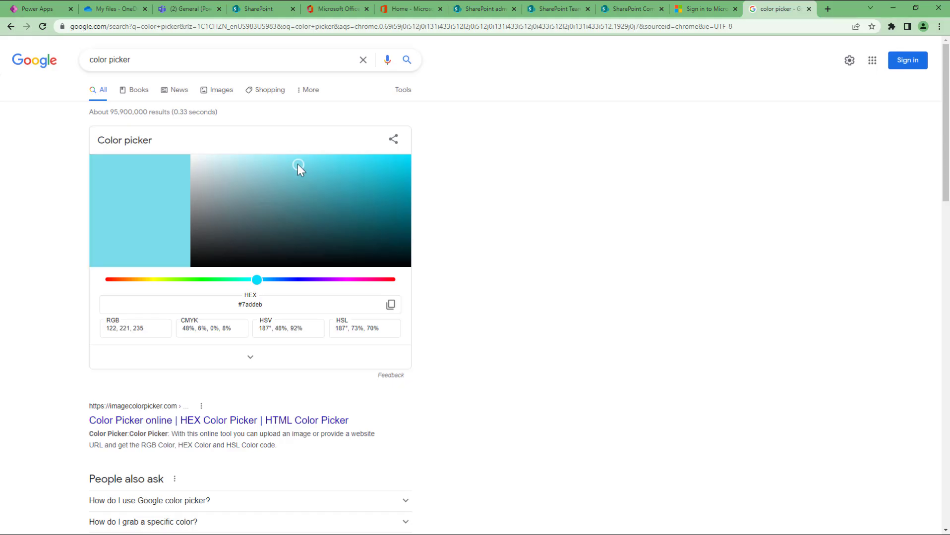
{"action": "left_click_drag", "start_coordinate": [149, 329], "coordinate": [95, 329]}
{"action": "key", "text": "ctrl+c"}
Set the TemplateFill of galDevideDetails in Power Apps to RGBA(122, 221, 235, 1).
{"action": "left_click", "coordinate": [40, 10]}
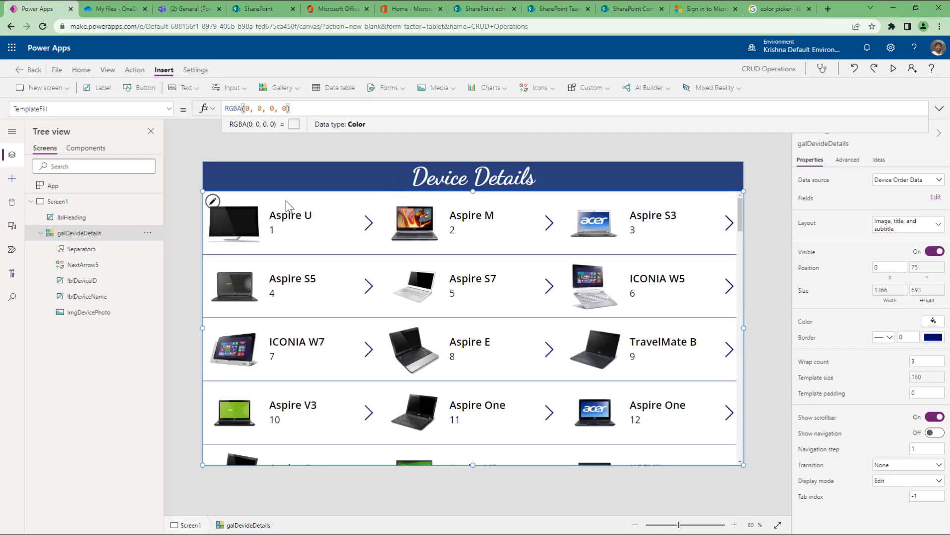
{"action": "left_click_drag", "start_coordinate": [276, 109], "coordinate": [245, 108]}
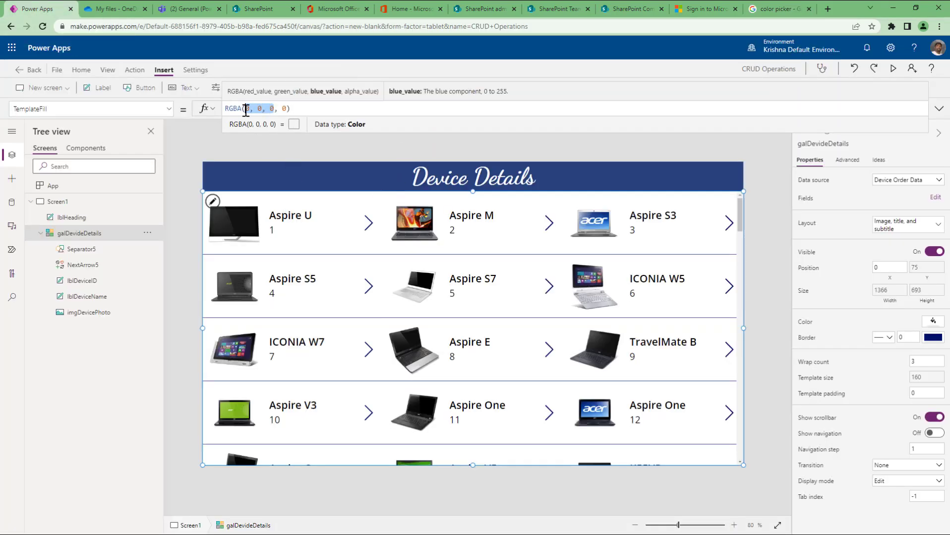
{"action": "key", "text": "ctrl+v"}
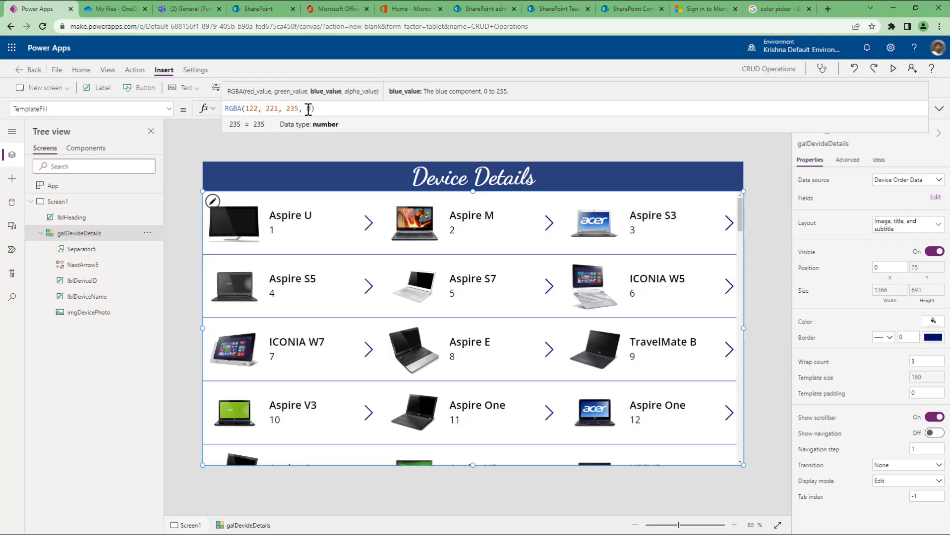
{"action": "double_click", "coordinate": [308, 110]}
{"action": "type", "text": "1"}
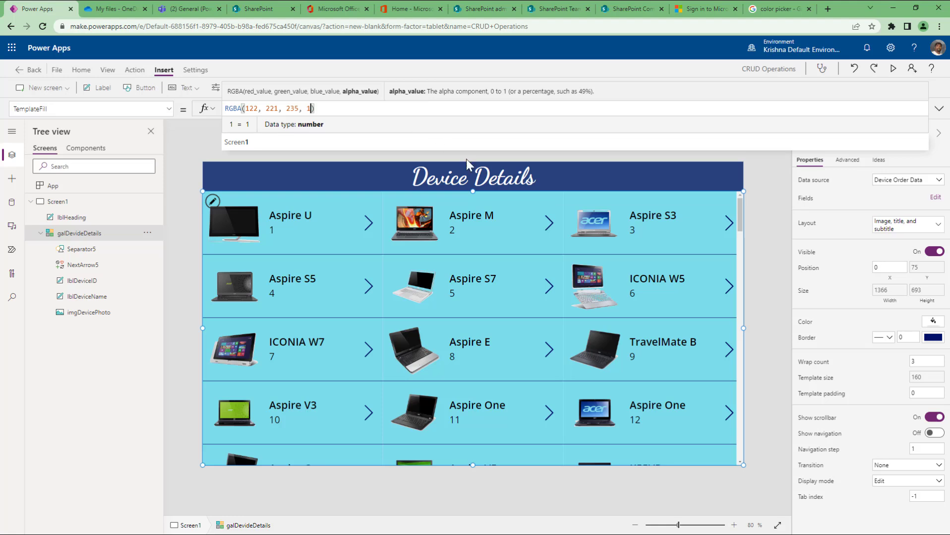
Try a template padding of 3 for the galDevideDetails gallery, and then set the padding to 5.
{"action": "left_click", "coordinate": [927, 393]}
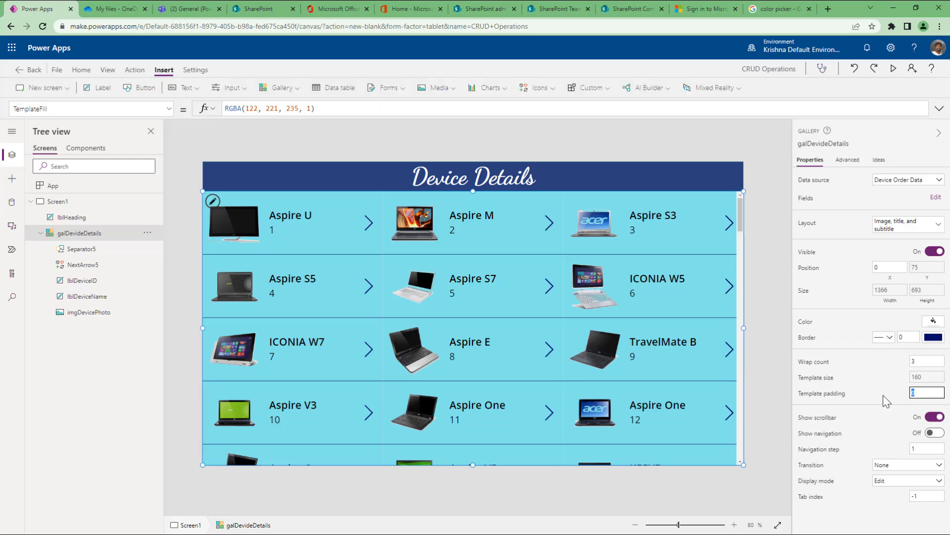
{"action": "type", "text": "3"}
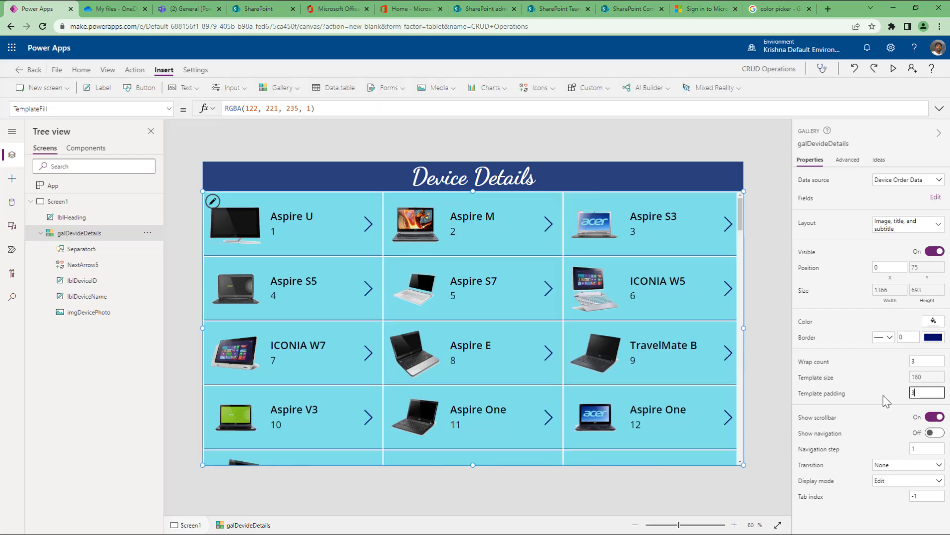
{"action": "left_click", "coordinate": [755, 345]}
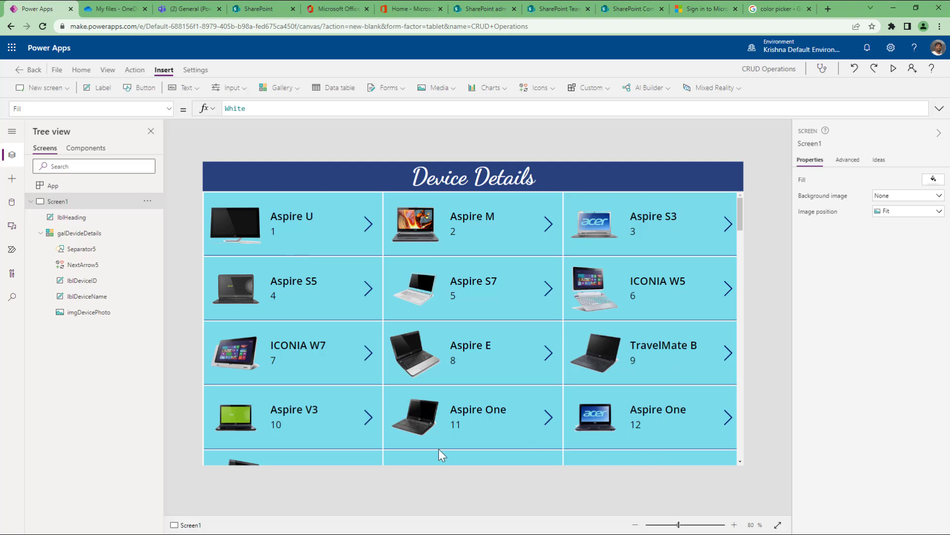
{"action": "left_click", "coordinate": [83, 233]}
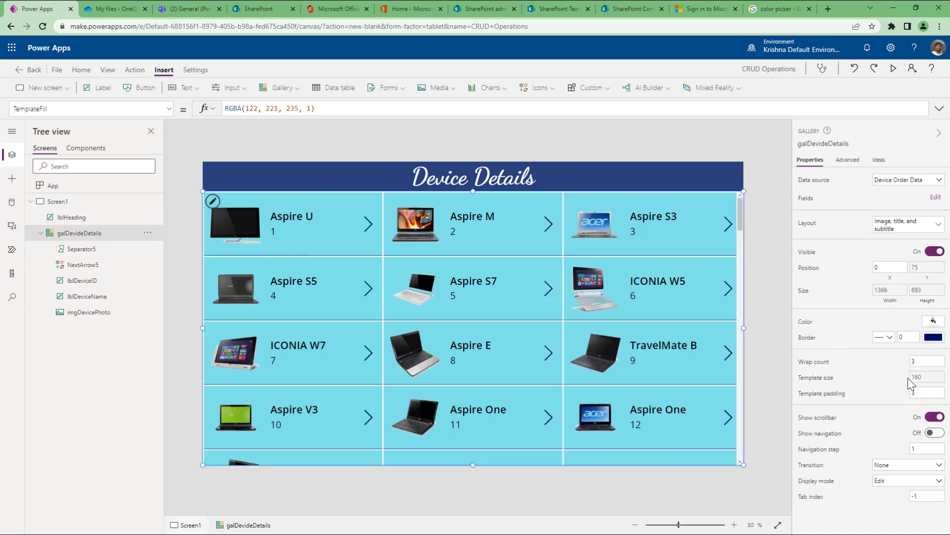
{"action": "left_click", "coordinate": [912, 393]}
{"action": "type", "text": "5"}
{"action": "left_click", "coordinate": [767, 309]}
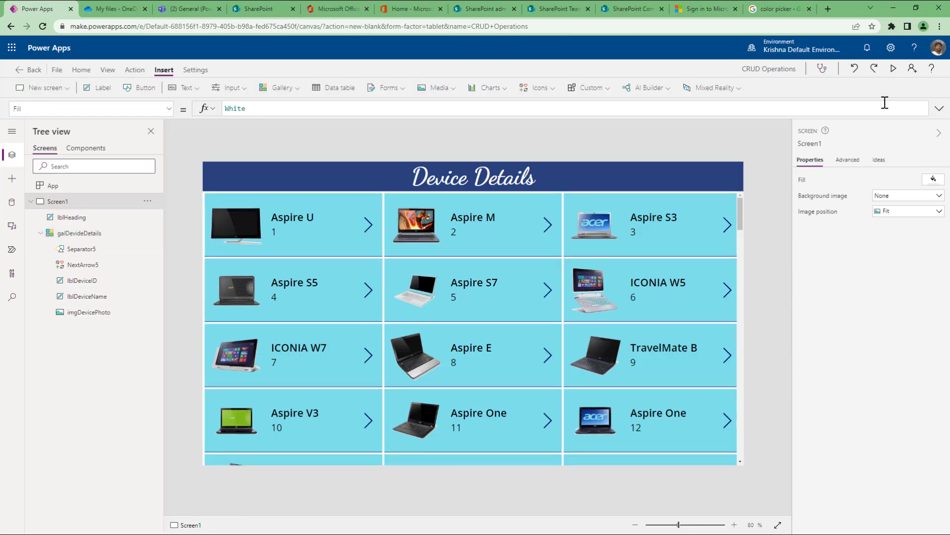
Preview the app to check the spacing between the gallery items, and return to the editor.
{"action": "left_click", "coordinate": [893, 69]}
{"action": "scroll", "coordinate": [427, 439], "scroll_direction": "down", "scroll_amount": 5}
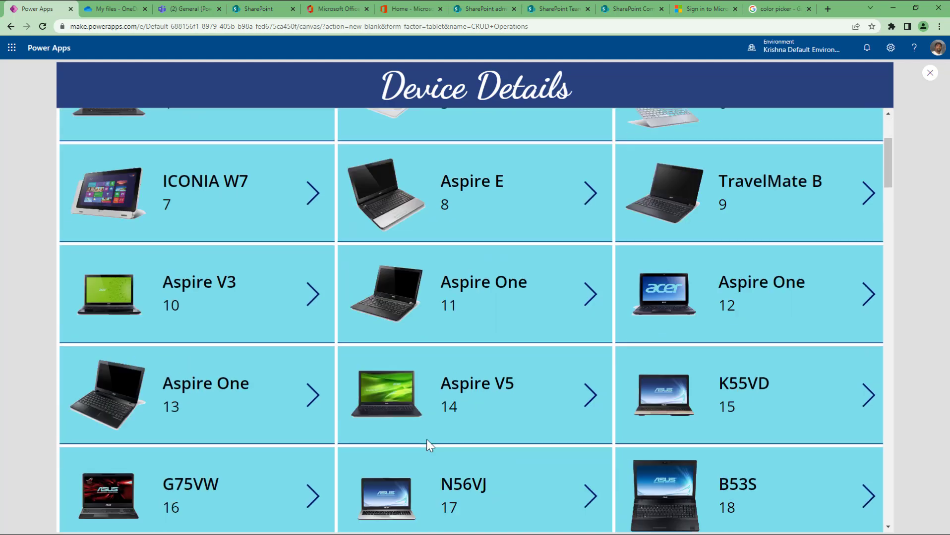
{"action": "scroll", "coordinate": [427, 439], "scroll_direction": "down", "scroll_amount": 5}
{"action": "scroll", "coordinate": [427, 439], "scroll_direction": "up", "scroll_amount": 8}
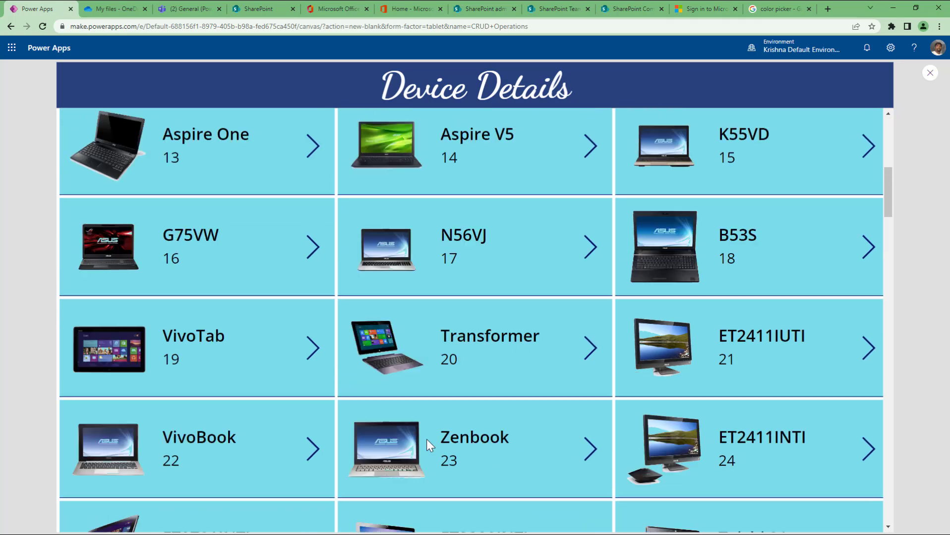
{"action": "key", "text": "Escape"}
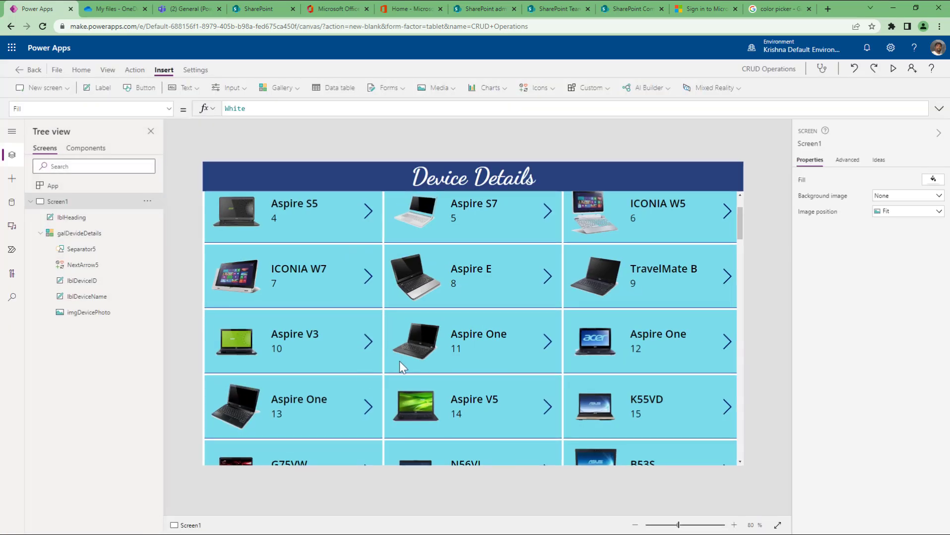
{"action": "scroll", "coordinate": [399, 362], "scroll_direction": "up", "scroll_amount": 3}
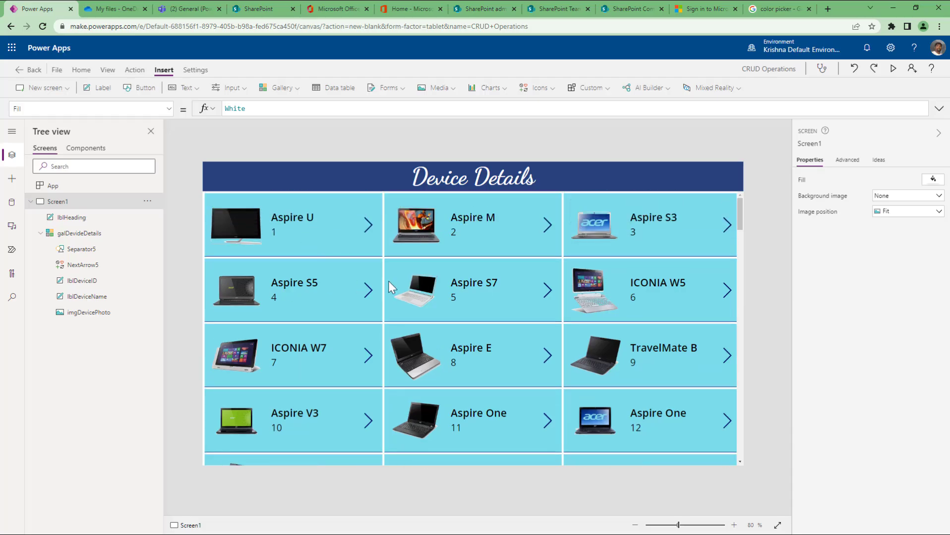
Pick a slightly darker light blue in Google's color picker and copy its RGB values 89, 192, 207.
{"action": "left_click", "coordinate": [789, 10]}
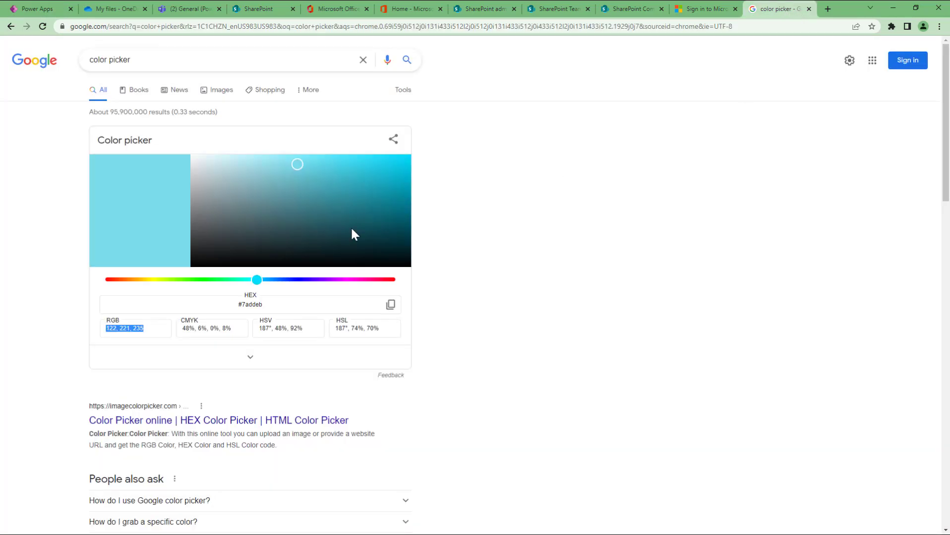
{"action": "left_click", "coordinate": [316, 177]}
{"action": "left_click_drag", "start_coordinate": [151, 332], "coordinate": [95, 328]}
{"action": "key", "text": "ctrl+c"}
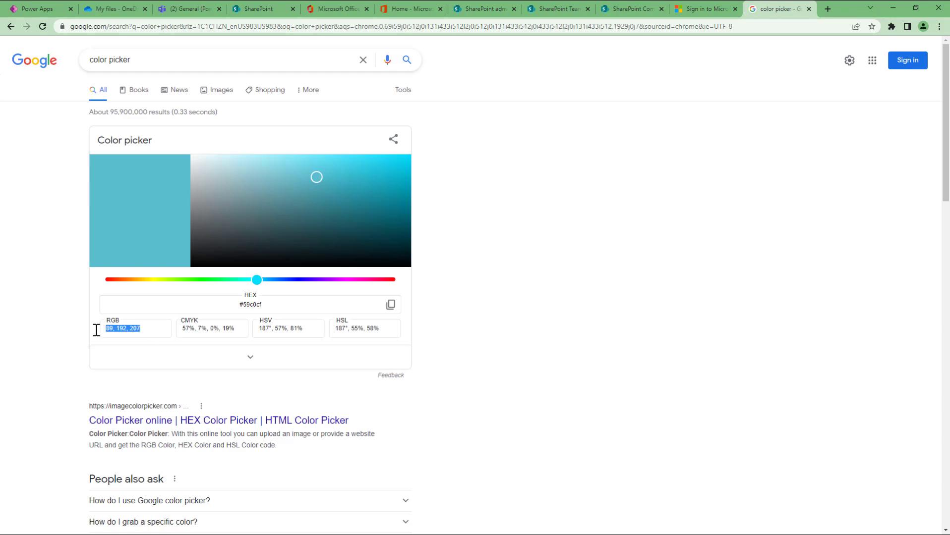
Set the TemplateFill of galDevideDetails in Power Apps to RGBA(89, 192, 207, 1), and delete the NextArrow5 icon from the gallery.
{"action": "left_click", "coordinate": [48, 5]}
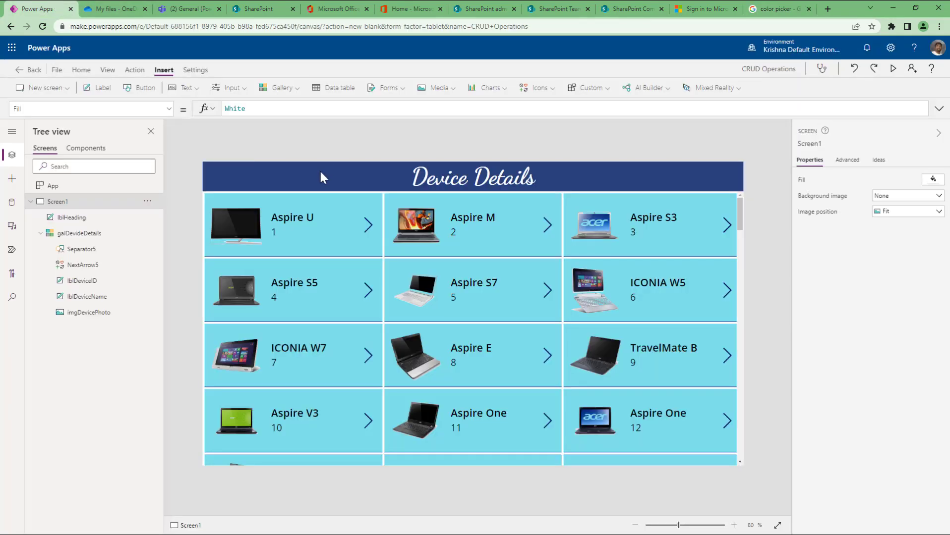
{"action": "left_click", "coordinate": [92, 234]}
{"action": "left_click", "coordinate": [248, 109]}
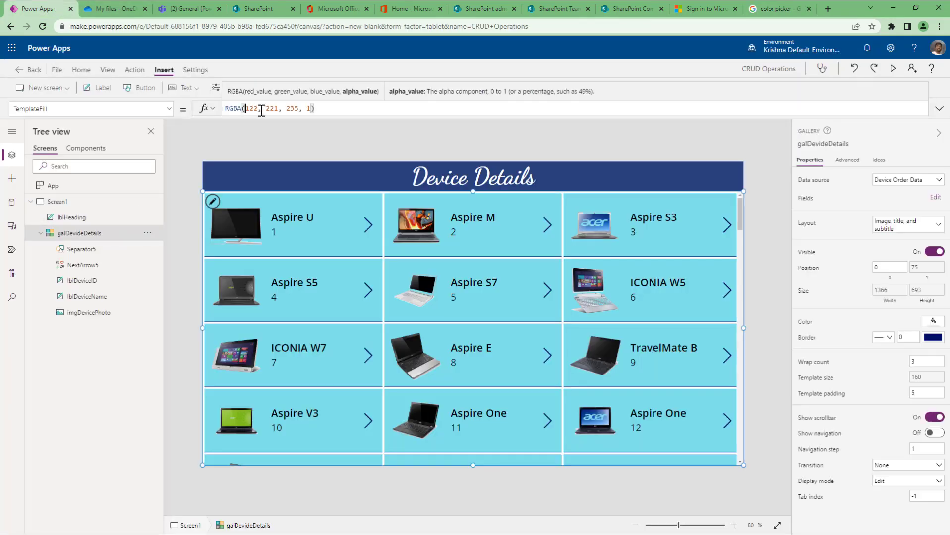
{"action": "left_click_drag", "start_coordinate": [246, 109], "coordinate": [296, 109]}
{"action": "key", "text": "ctrl+v"}
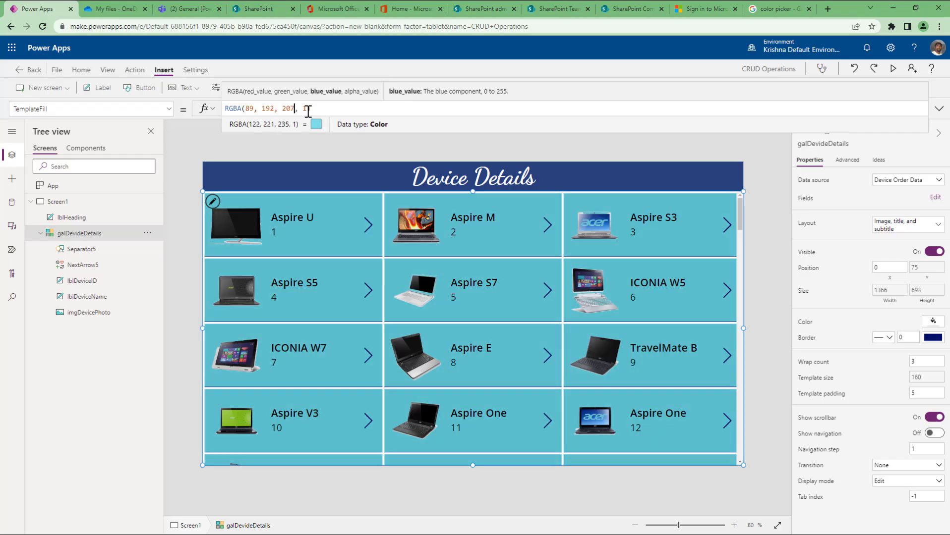
{"action": "left_click", "coordinate": [767, 257]}
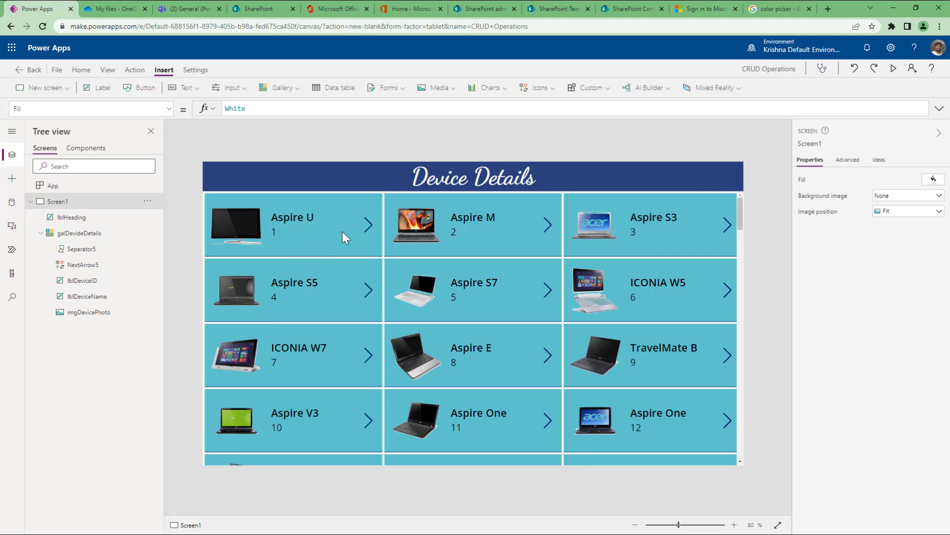
{"action": "left_click", "coordinate": [366, 222]}
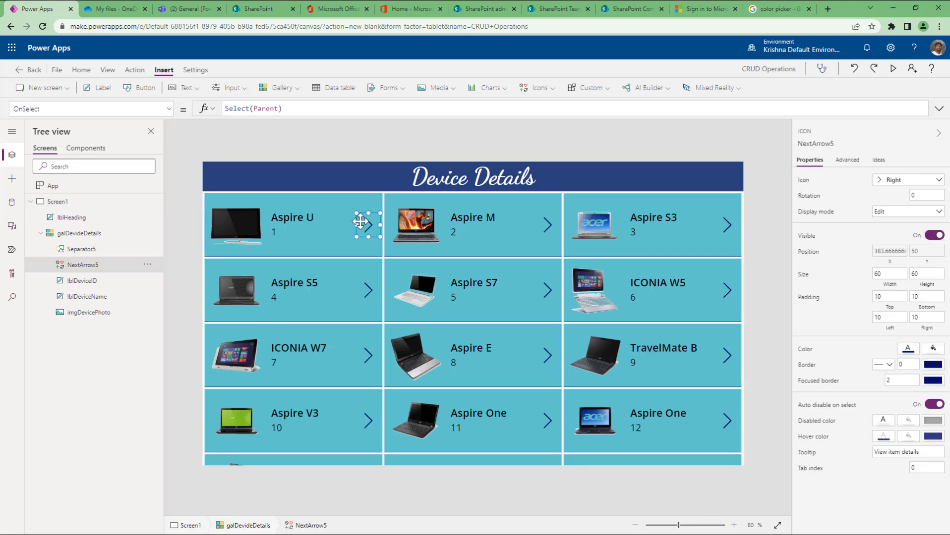
{"action": "key", "text": "Delete"}
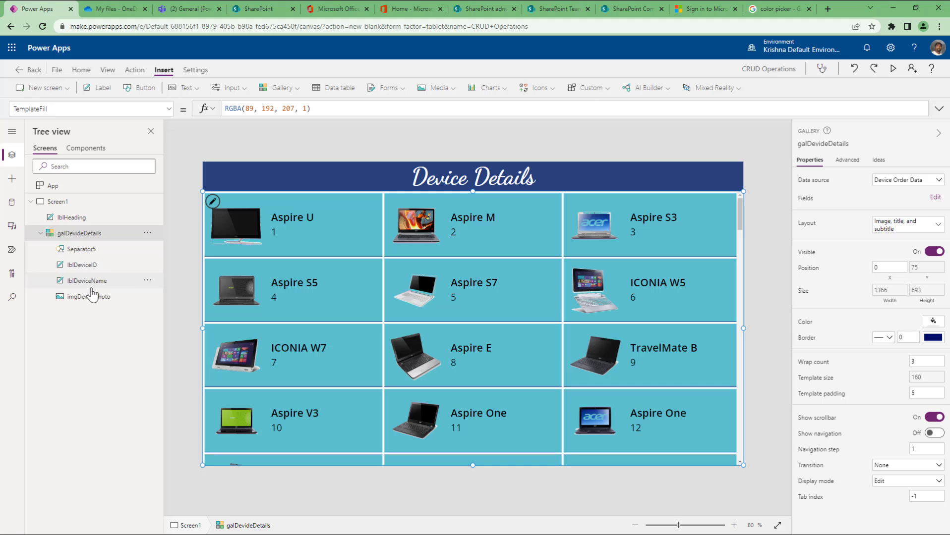
Copy DeviceID from the Text formula of lblDeviceID and change that formula to ThisItem.Title.
{"action": "left_click", "coordinate": [301, 218]}
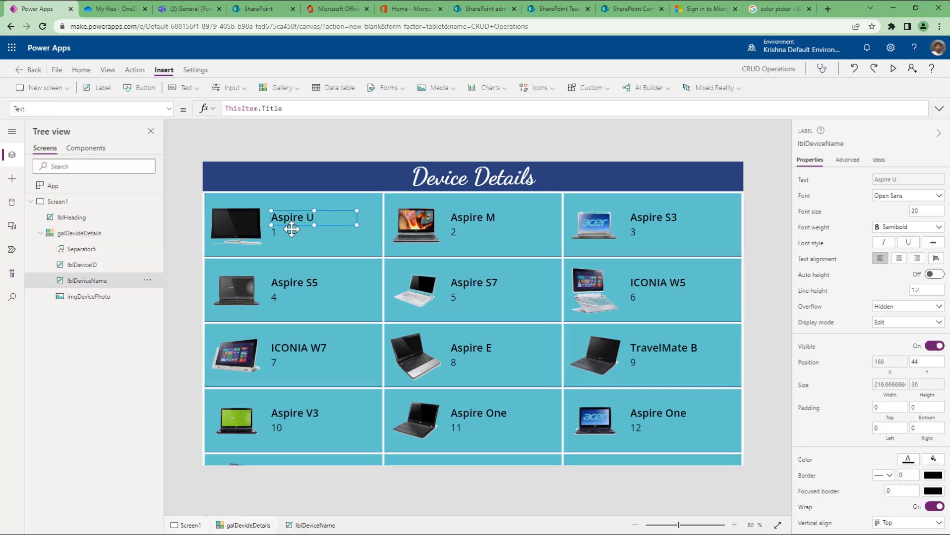
{"action": "left_click", "coordinate": [291, 233]}
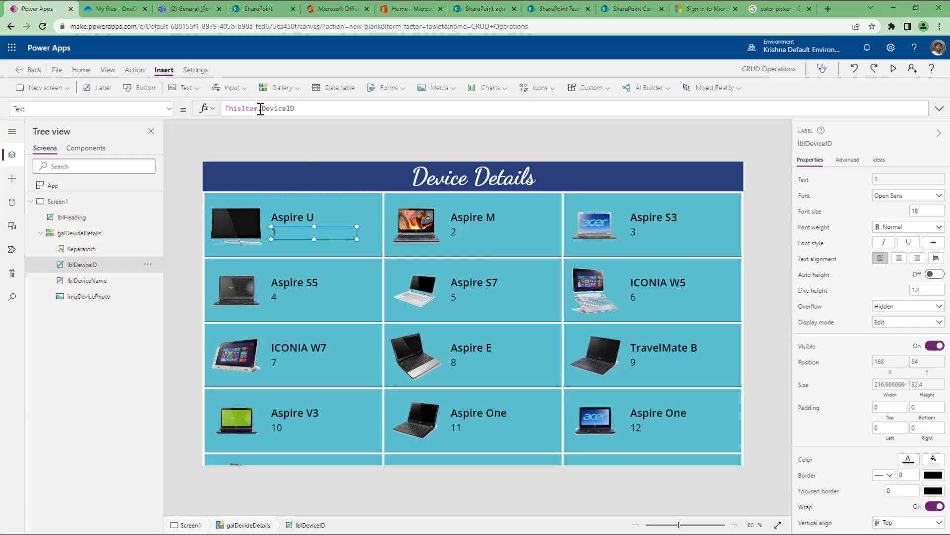
{"action": "double_click", "coordinate": [282, 109]}
{"action": "key", "text": "ctrl+c"}
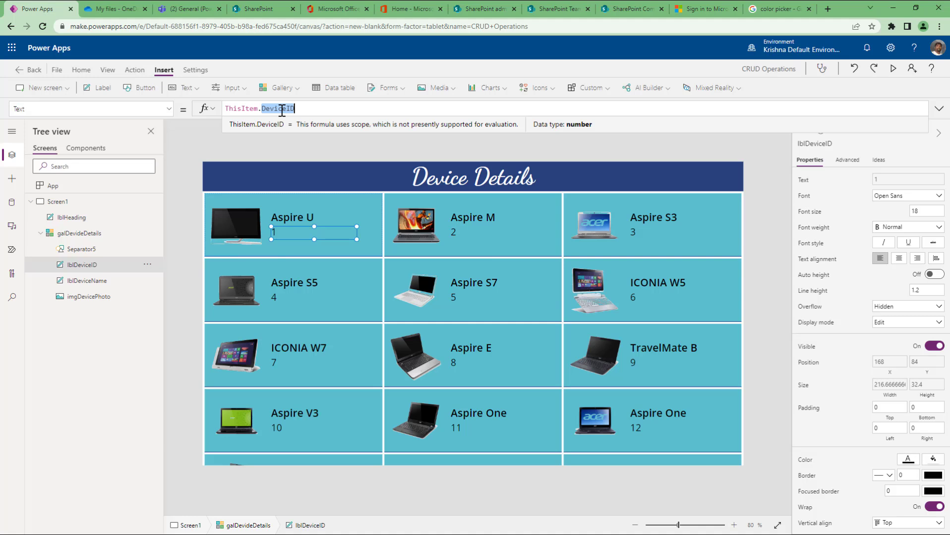
{"action": "type", "text": "De"}
{"action": "key", "text": "BackSpace"}
{"action": "key", "text": "BackSpace"}
{"action": "type", "text": "Ti"}
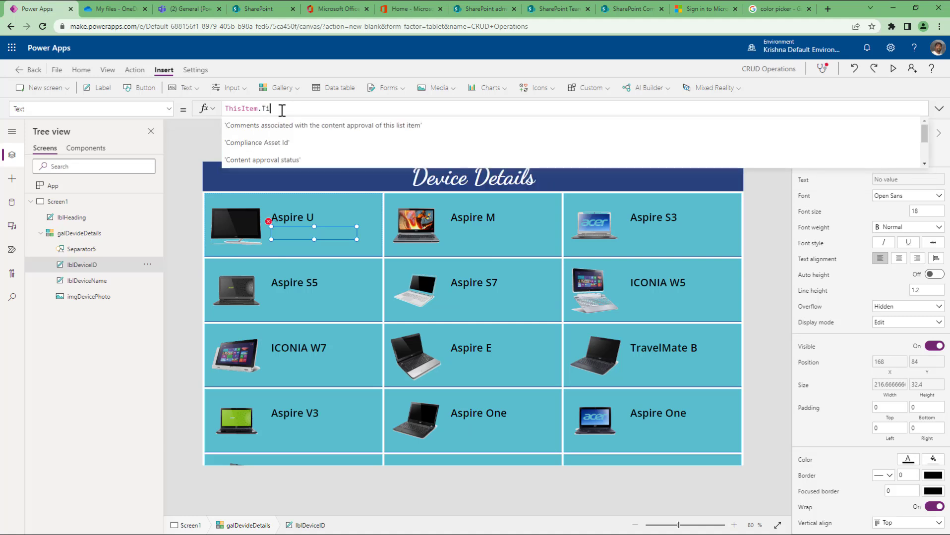
{"action": "type", "text": "tle"}
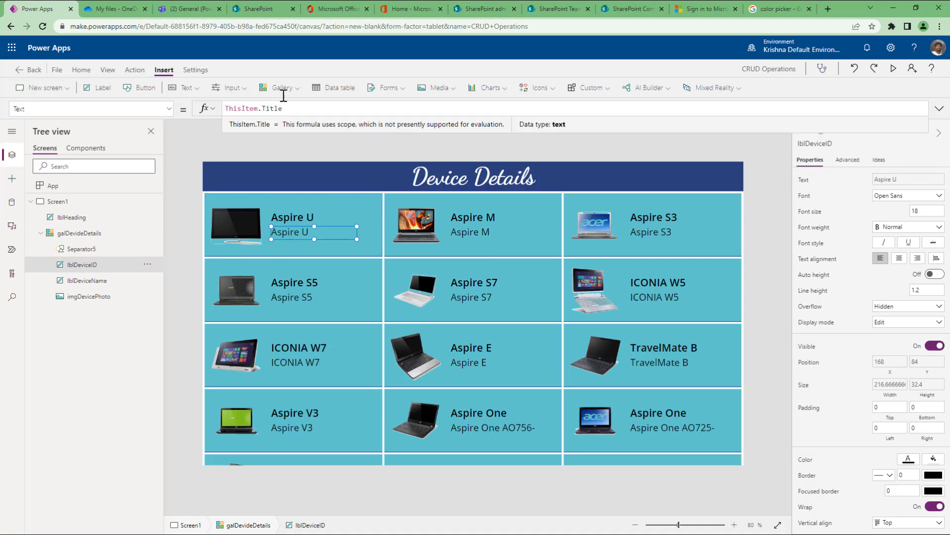
Set the Text formula of lblDeviceName to ThisItem.DeviceID.
{"action": "left_click", "coordinate": [304, 218]}
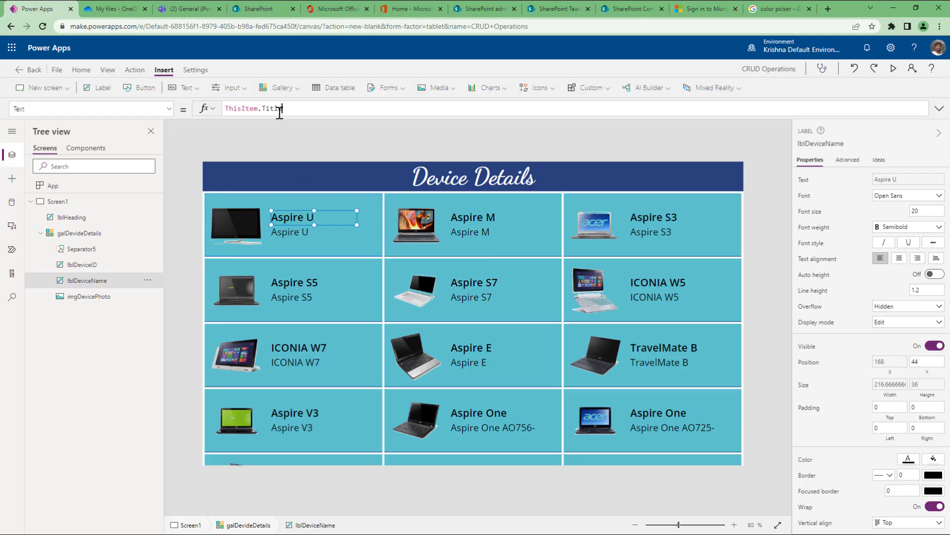
{"action": "double_click", "coordinate": [280, 113]}
{"action": "key", "text": "ctrl+v"}
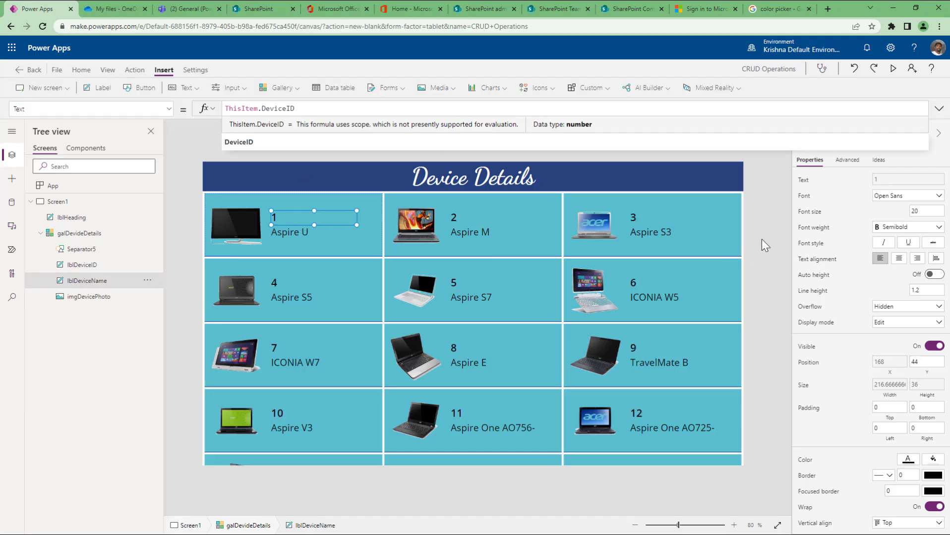
{"action": "left_click", "coordinate": [765, 245]}
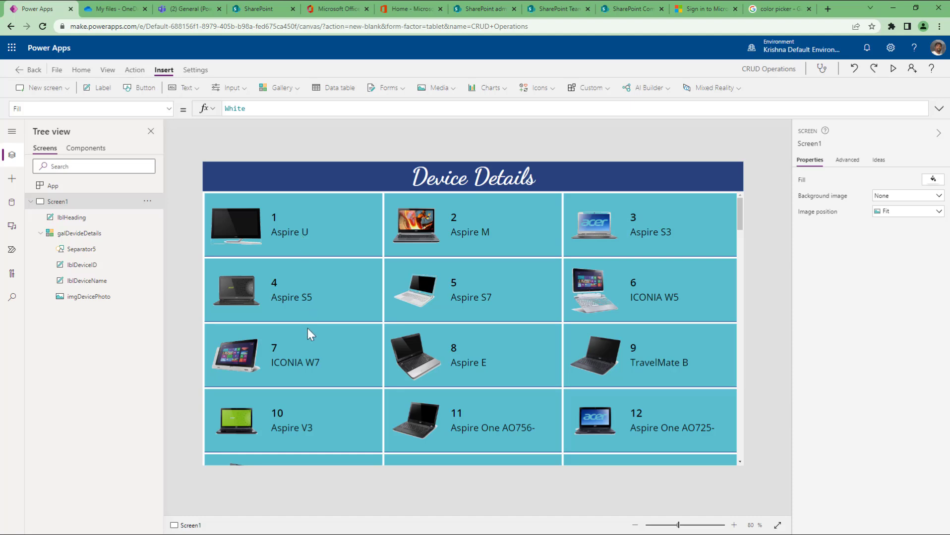
Preview the app, examine the whole device gallery down to its last item, and select galDevideDetails back in the editor.
{"action": "left_click", "coordinate": [893, 69]}
{"action": "scroll", "coordinate": [578, 334], "scroll_direction": "down", "scroll_amount": 2}
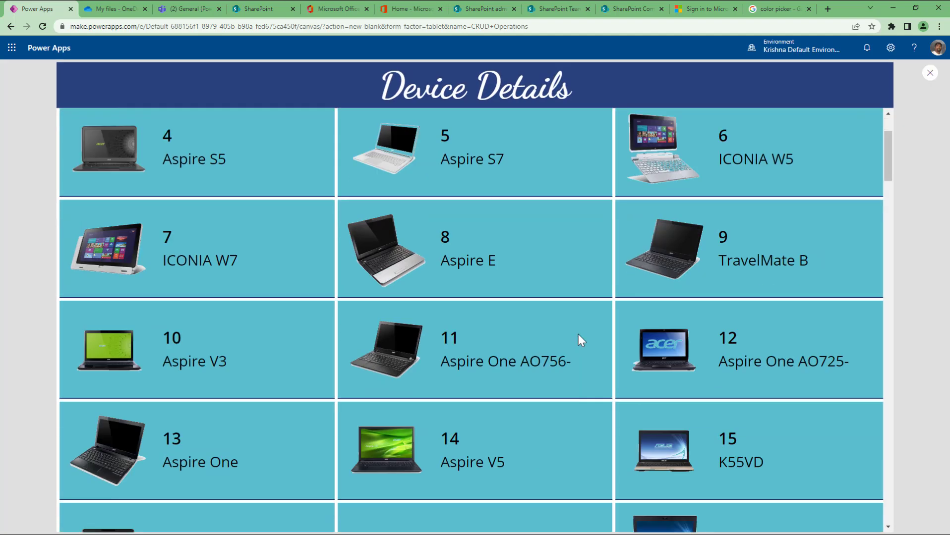
{"action": "scroll", "coordinate": [578, 334], "scroll_direction": "down", "scroll_amount": 14}
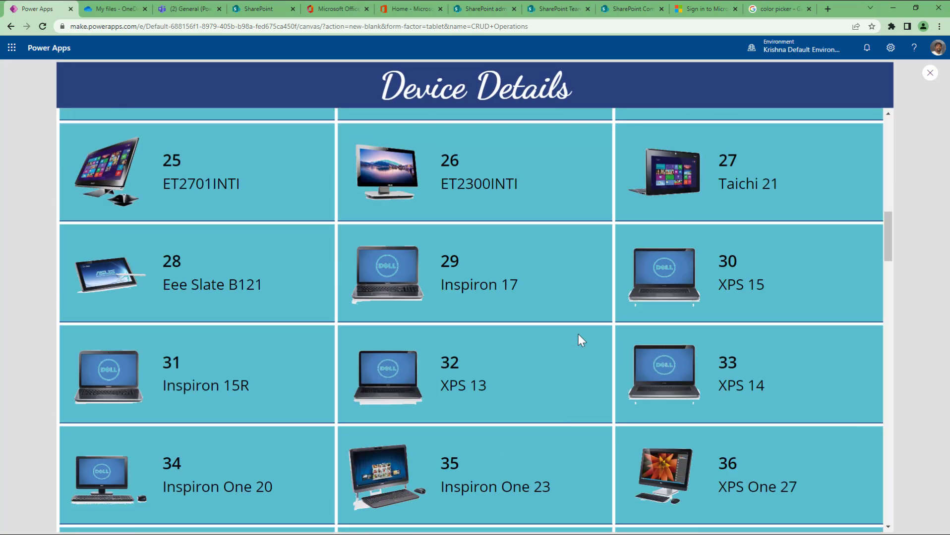
{"action": "scroll", "coordinate": [578, 335], "scroll_direction": "down", "scroll_amount": 16}
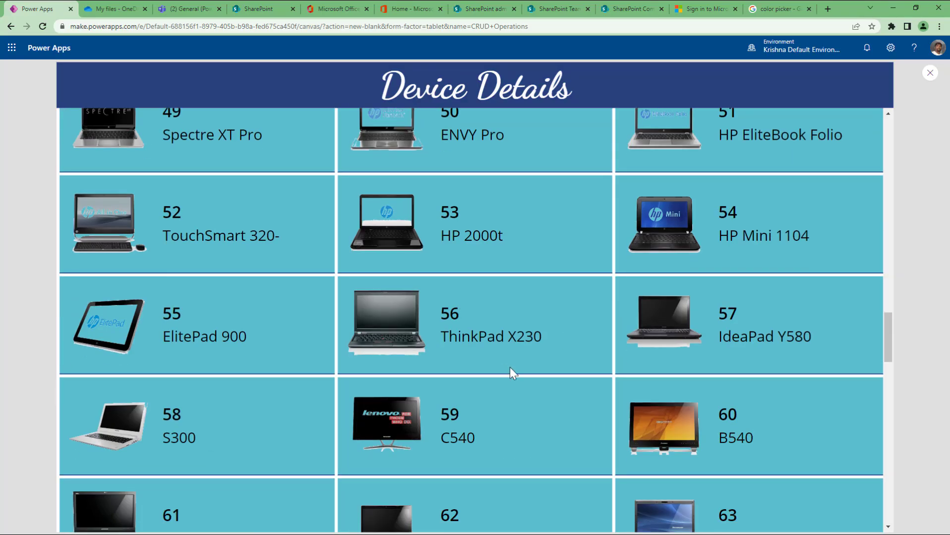
{"action": "scroll", "coordinate": [511, 368], "scroll_direction": "down", "scroll_amount": 8}
{"action": "scroll", "coordinate": [512, 363], "scroll_direction": "down", "scroll_amount": 20}
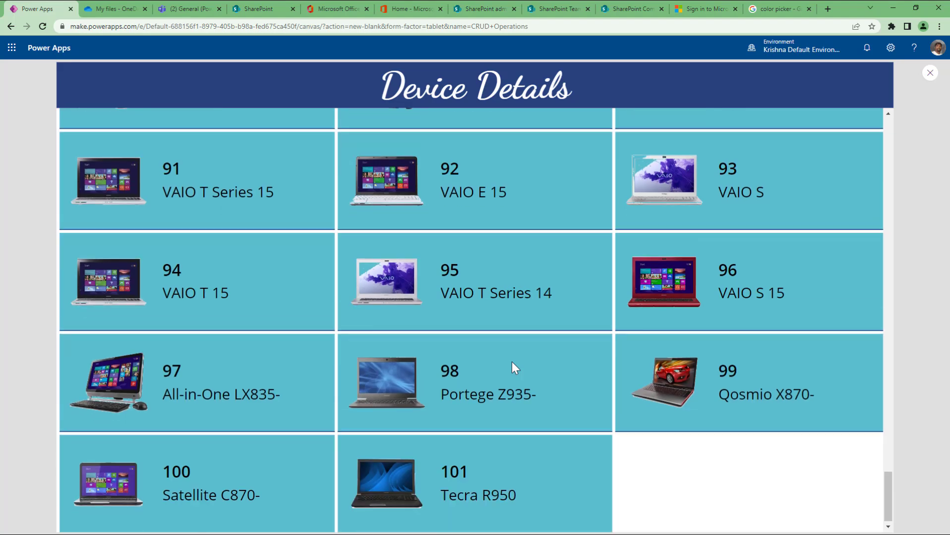
{"action": "scroll", "coordinate": [511, 364], "scroll_direction": "up", "scroll_amount": 10}
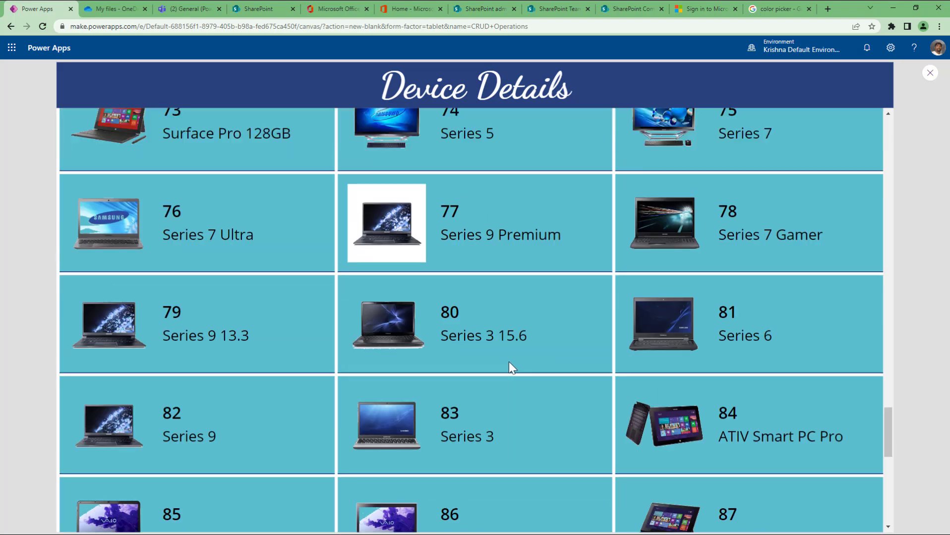
{"action": "scroll", "coordinate": [677, 370], "scroll_direction": "up", "scroll_amount": 18}
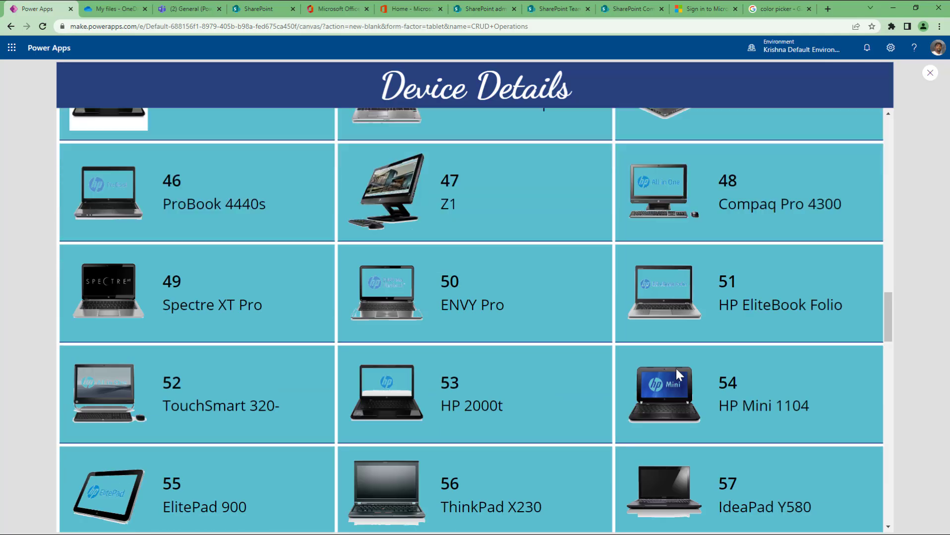
{"action": "scroll", "coordinate": [830, 260], "scroll_direction": "up", "scroll_amount": 14}
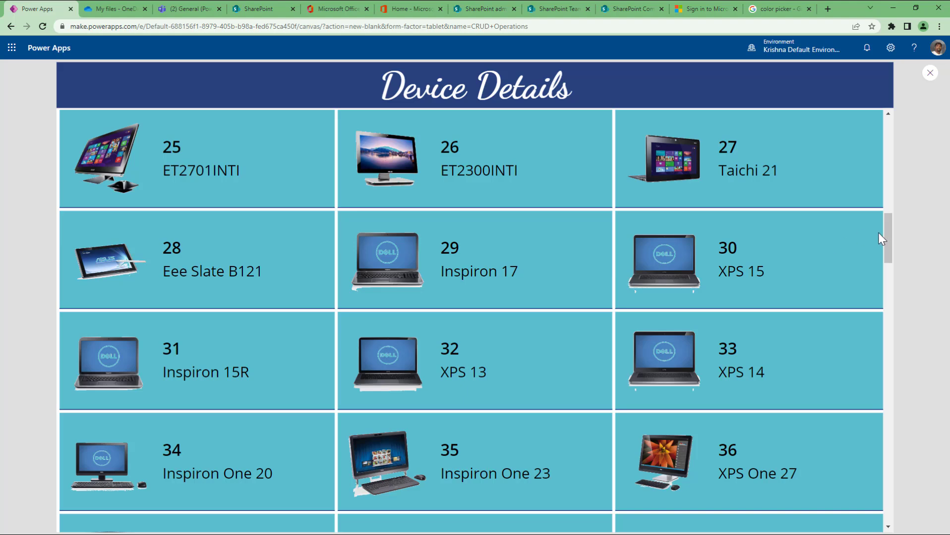
{"action": "left_click_drag", "start_coordinate": [889, 237], "coordinate": [889, 120]}
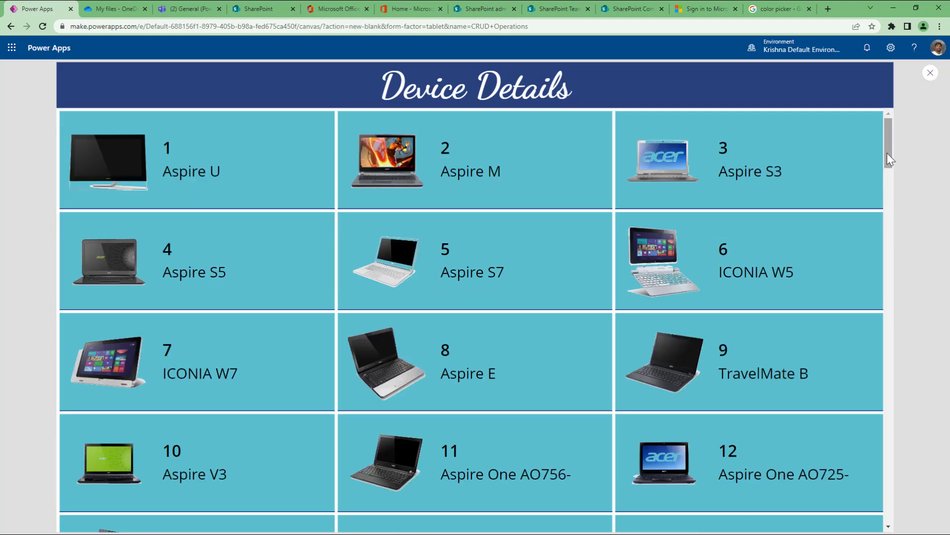
{"action": "key", "text": "Escape"}
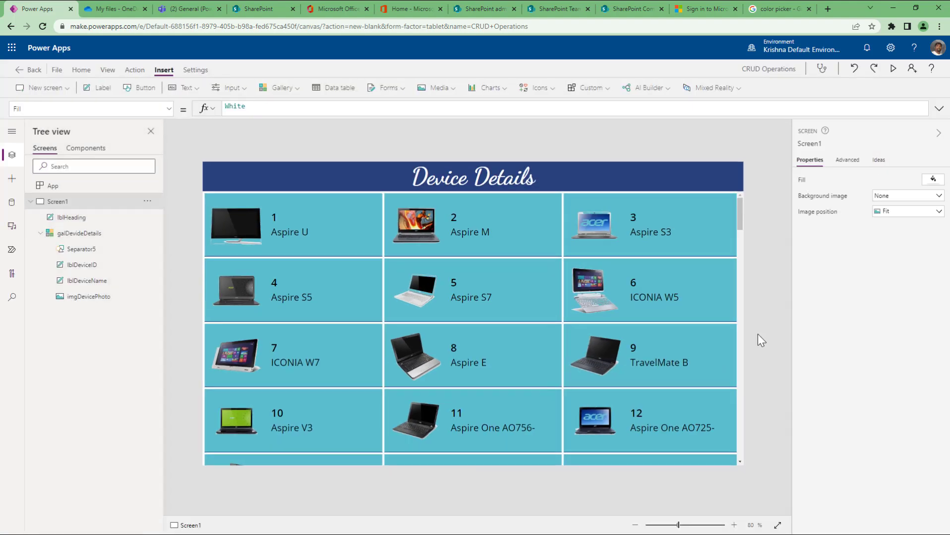
{"action": "left_click", "coordinate": [59, 235]}
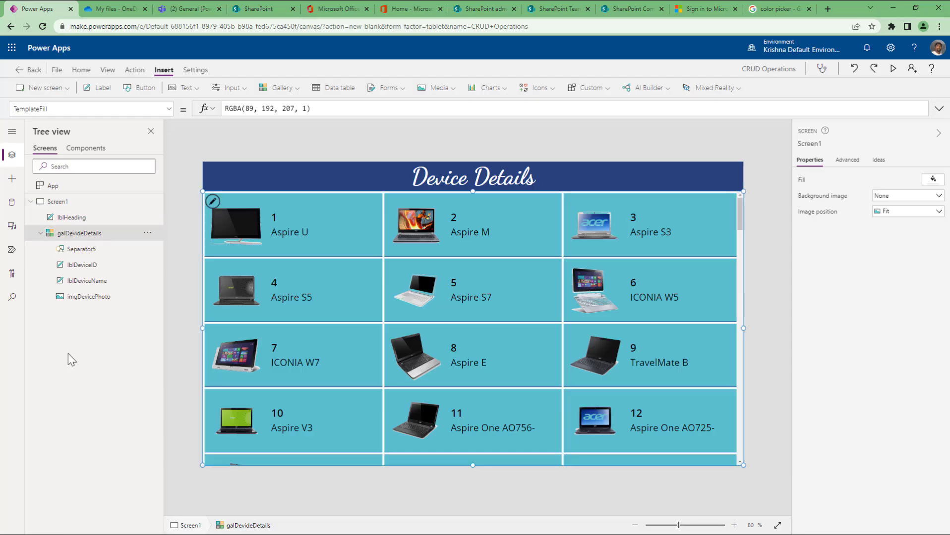
Add a new blank screen to the app and copy the lblHeading label from Screen1.
{"action": "left_click", "coordinate": [281, 90]}
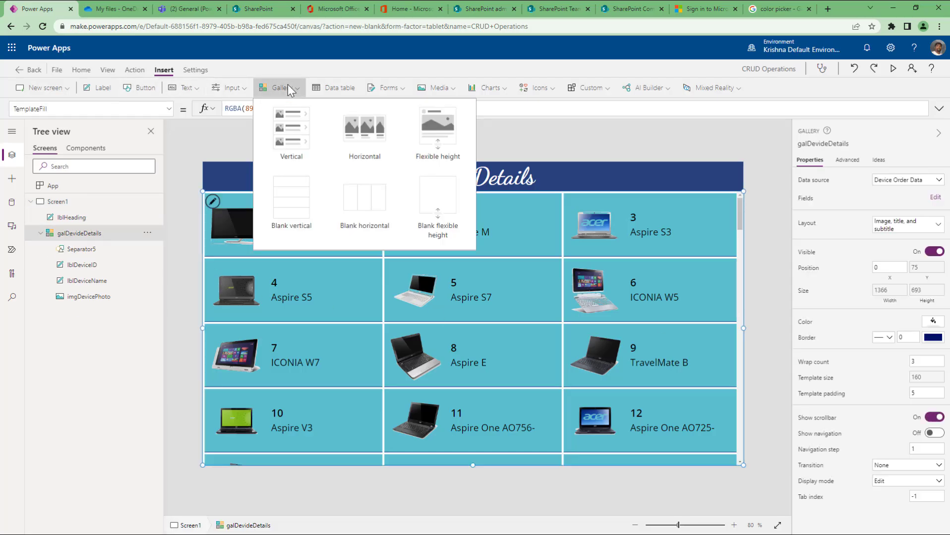
{"action": "left_click", "coordinate": [53, 92]}
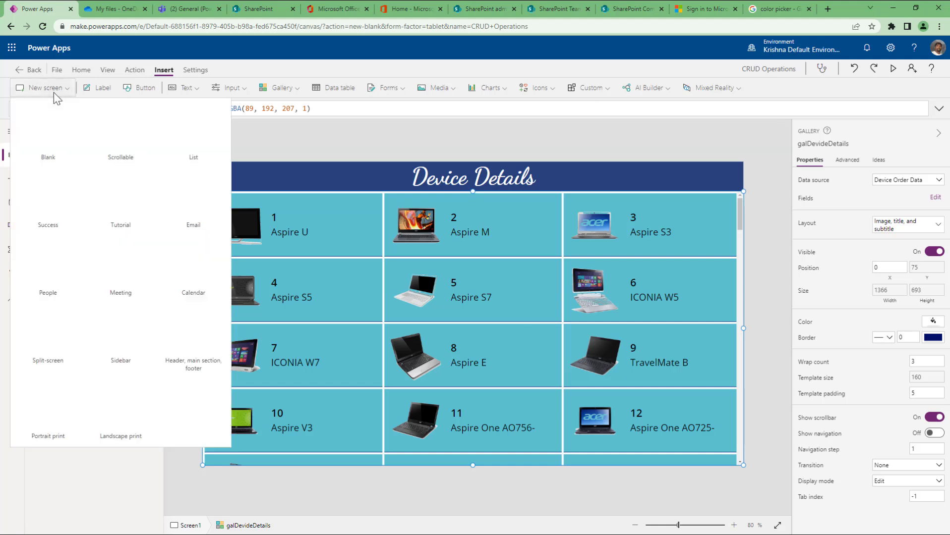
{"action": "left_click", "coordinate": [58, 150]}
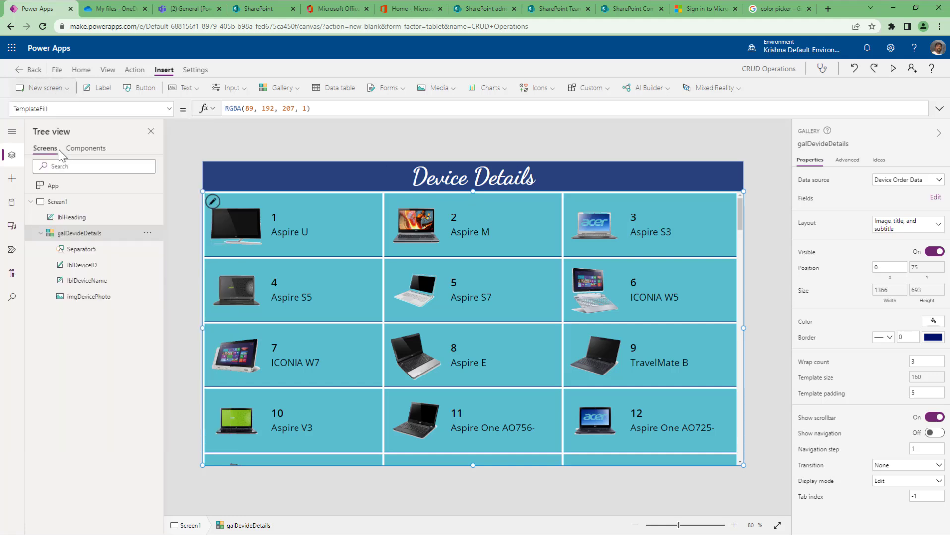
{"action": "left_click", "coordinate": [294, 91]}
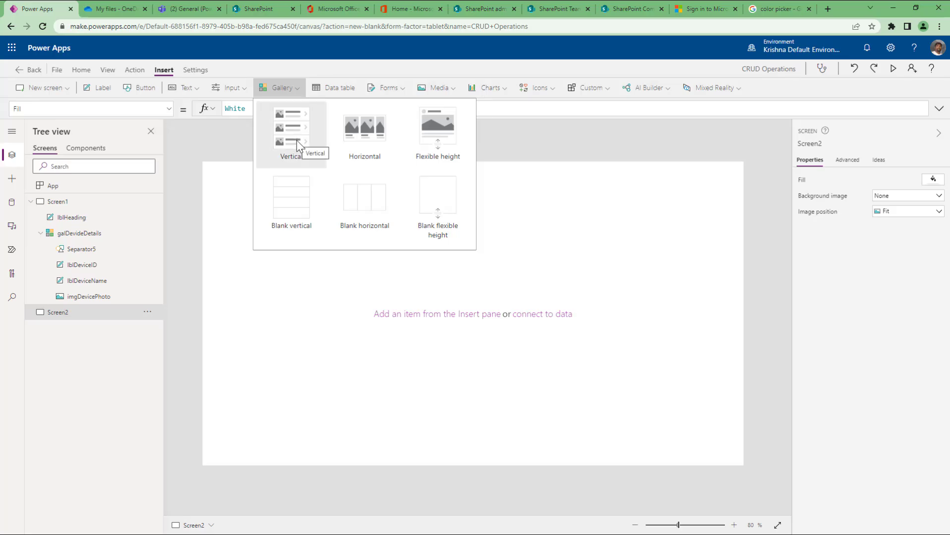
{"action": "left_click", "coordinate": [92, 219]}
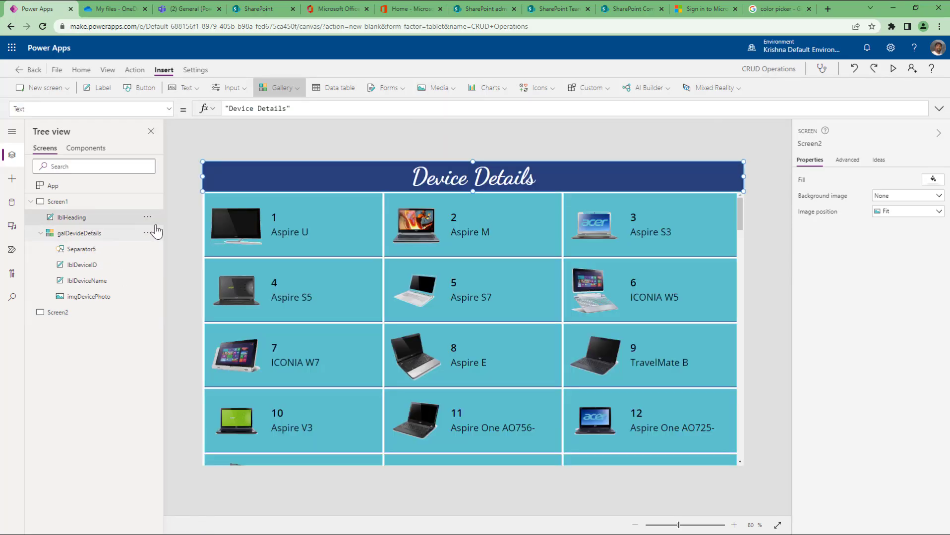
Rename Screen1 as scrWithTitles and Screen2 as scrRow.
{"action": "double_click", "coordinate": [114, 204]}
{"action": "type", "text": "scrWithTi"}
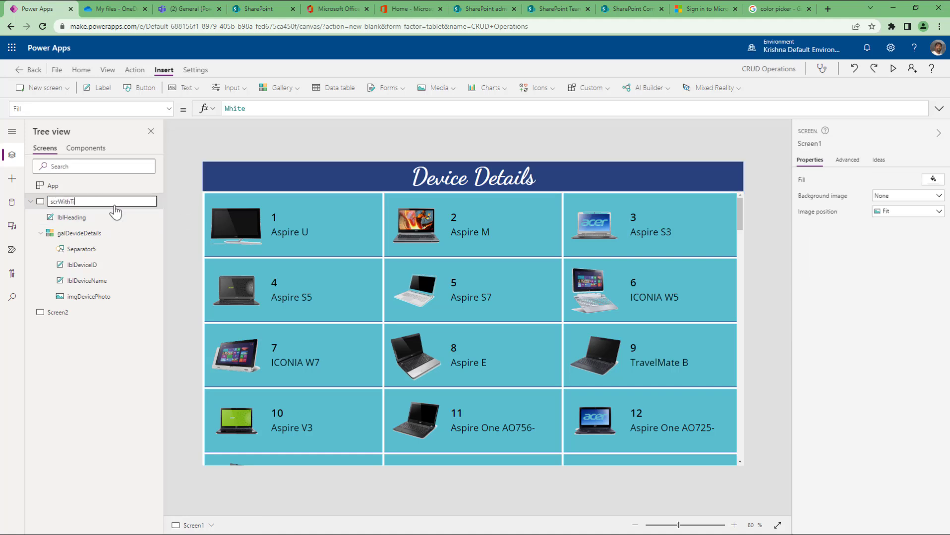
{"action": "type", "text": "tles"}
{"action": "key", "text": "Return"}
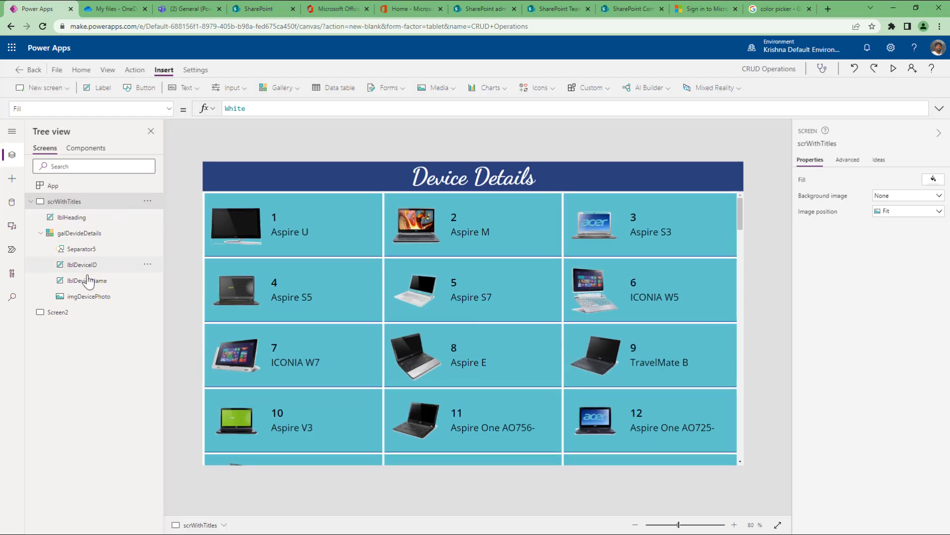
{"action": "double_click", "coordinate": [86, 313]}
{"action": "type", "text": "s"}
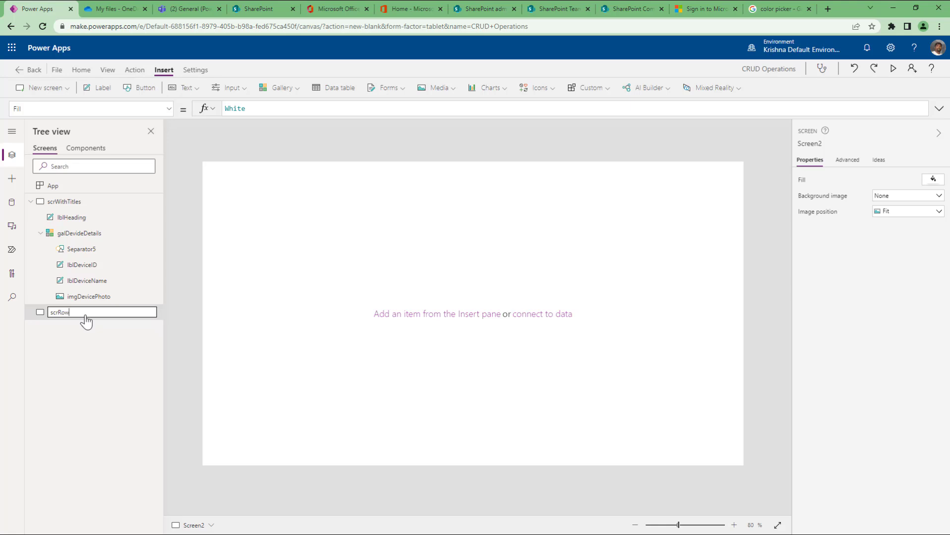
{"action": "type", "text": "crRow"}
{"action": "key", "text": "Return"}
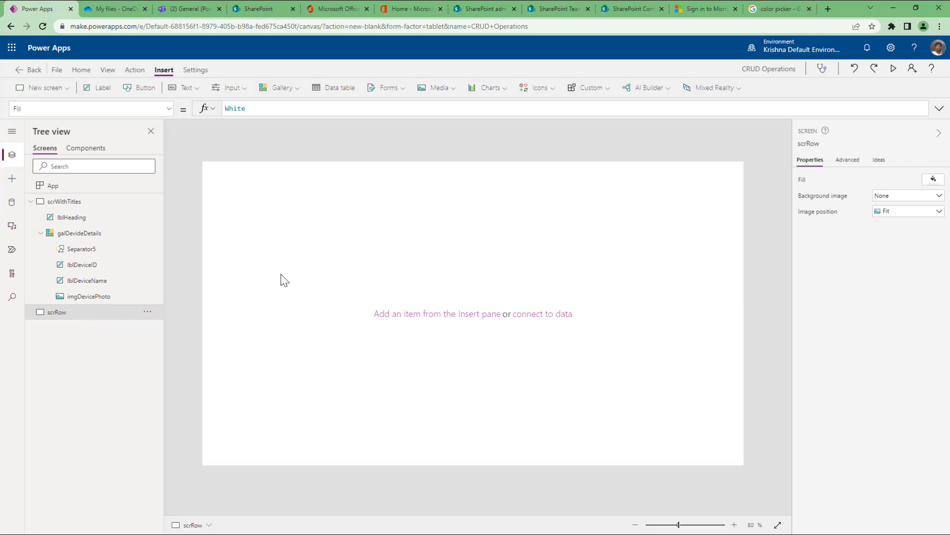
Paste the copied heading label onto scrRow and rename the copy as lblRowHeading.
{"action": "key", "text": "ctrl+v"}
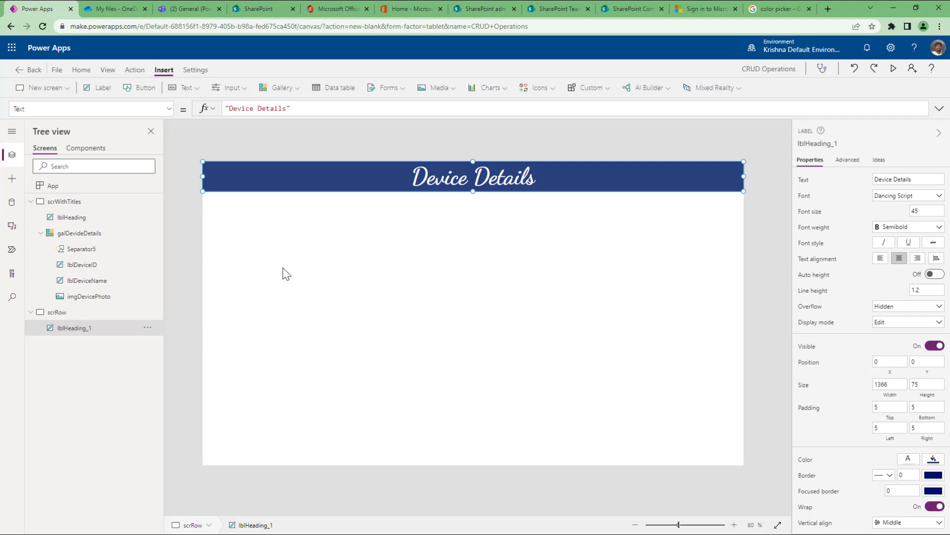
{"action": "double_click", "coordinate": [109, 333]}
{"action": "key", "text": "Right"}
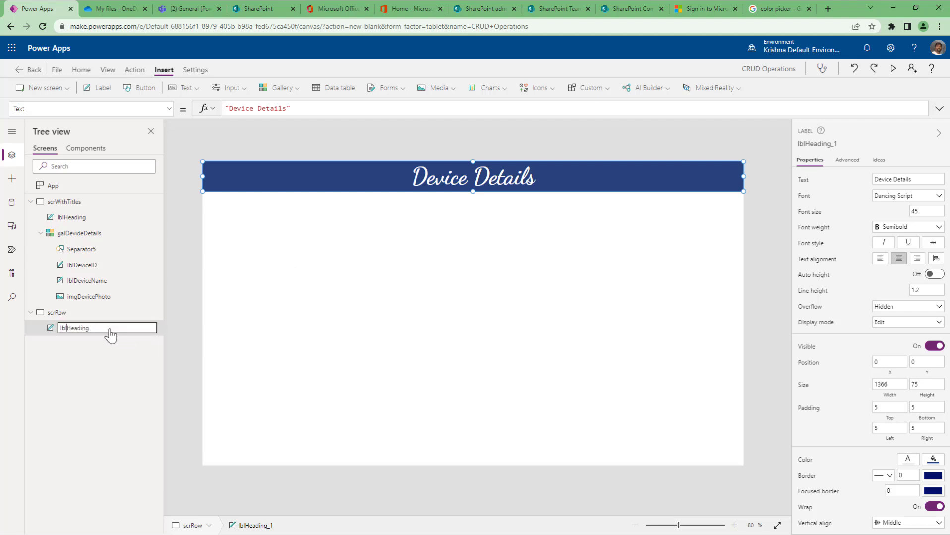
{"action": "key", "text": "Left"}
{"action": "key", "text": "Left"}
{"action": "key", "text": "Left"}
{"action": "key", "text": "Left"}
{"action": "key", "text": "Left"}
{"action": "key", "text": "Left"}
{"action": "key", "text": "Left"}
{"action": "type", "text": "Row"}
{"action": "key", "text": "Return"}
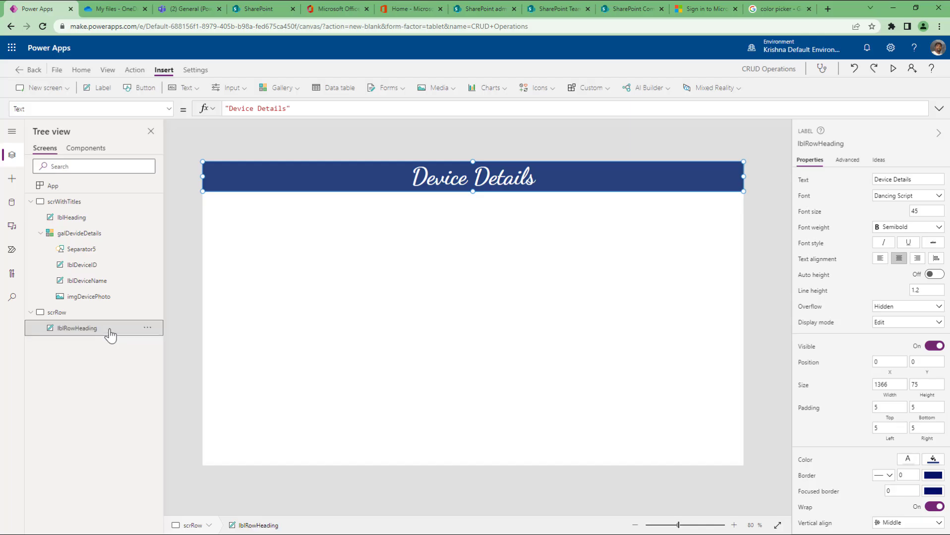
Insert a horizontal gallery on scrRow and connect it to the Device Order Data list.
{"action": "left_click", "coordinate": [281, 89]}
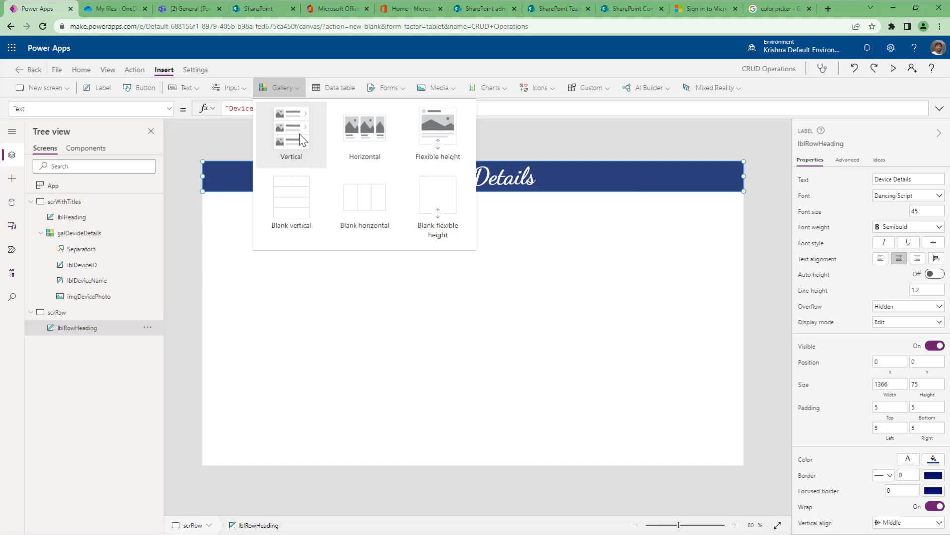
{"action": "left_click", "coordinate": [365, 145]}
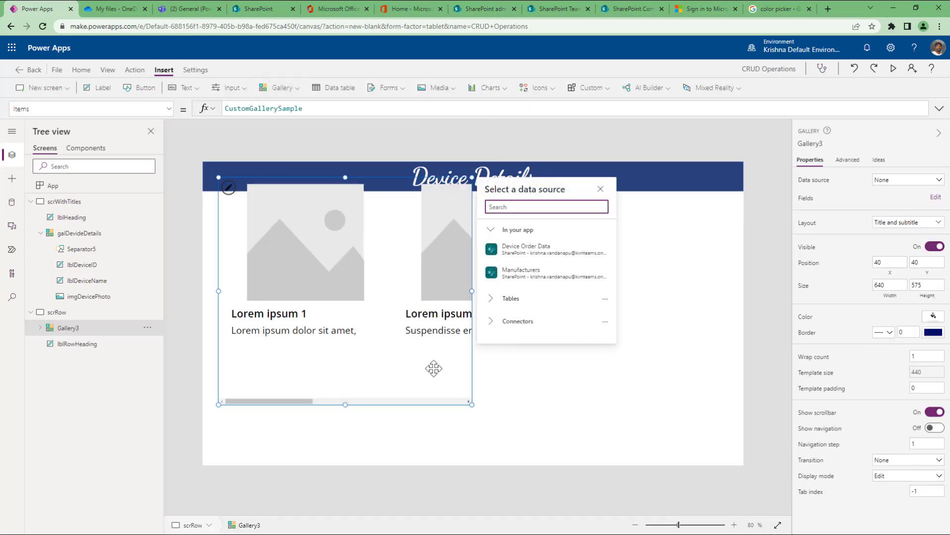
{"action": "left_click", "coordinate": [529, 248]}
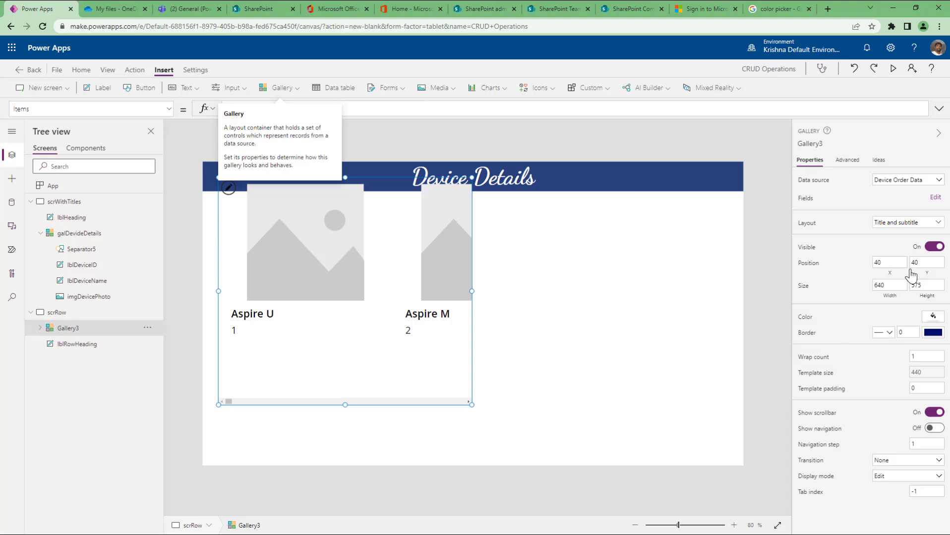
Set the X position of the horizontal gallery to 0.
{"action": "left_click", "coordinate": [890, 272]}
{"action": "left_click", "coordinate": [470, 110]}
{"action": "key", "text": "BackSpace"}
{"action": "key", "text": "BackSpace"}
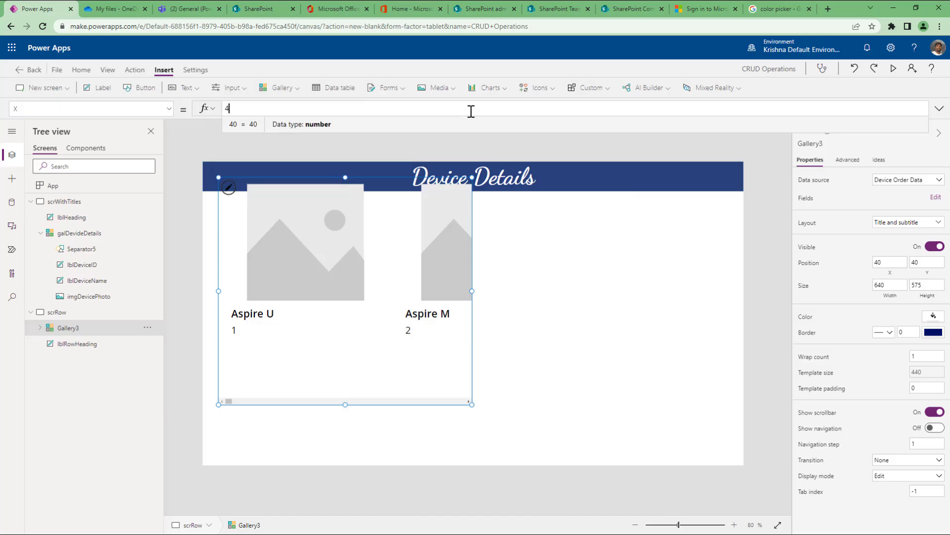
{"action": "key", "text": "Return"}
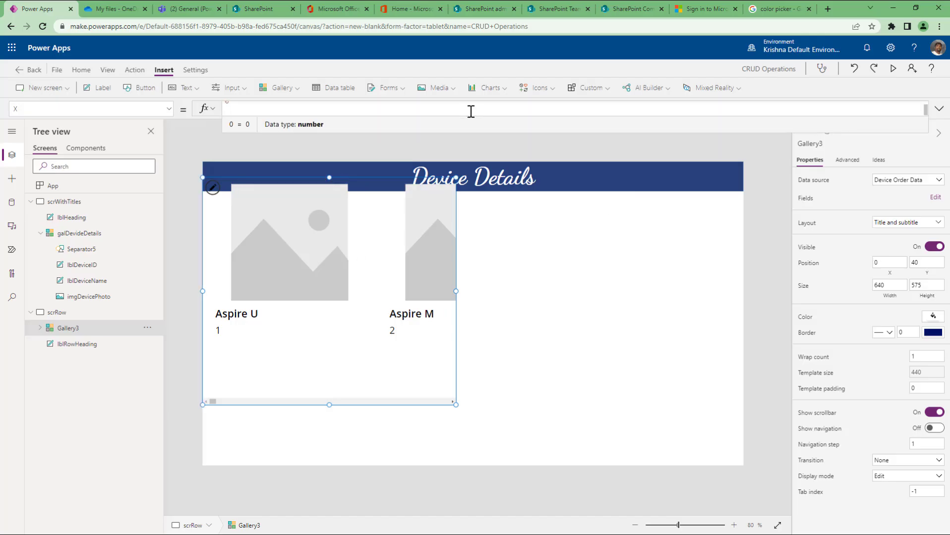
Set the horizontal gallery's Y formula to lblRowHeading.Y + lblRowHeading.Height.
{"action": "left_click", "coordinate": [925, 278]}
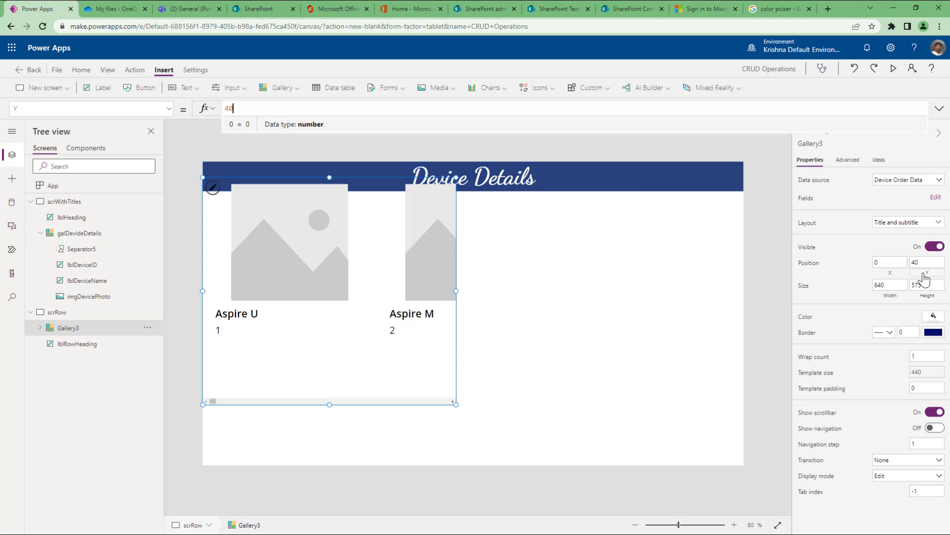
{"action": "key", "text": "BackSpace"}
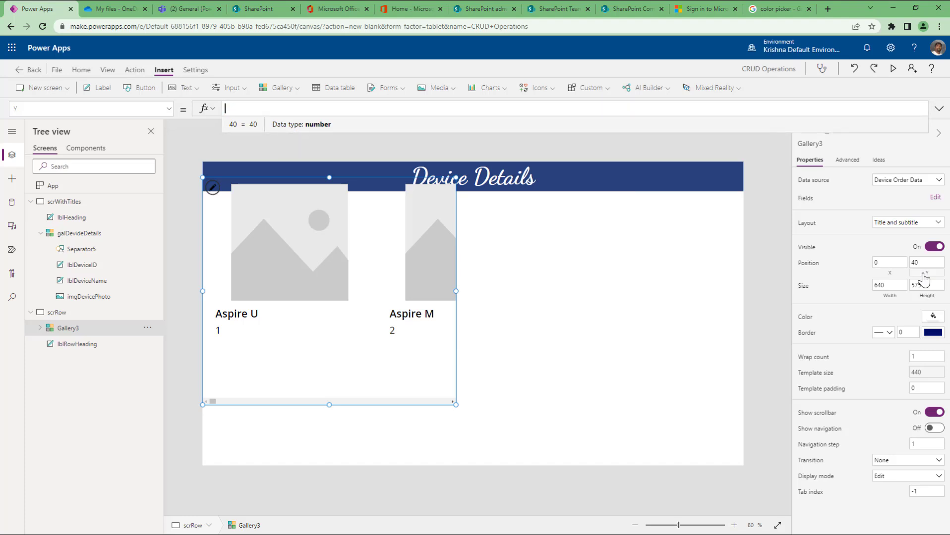
{"action": "type", "text": "lb"}
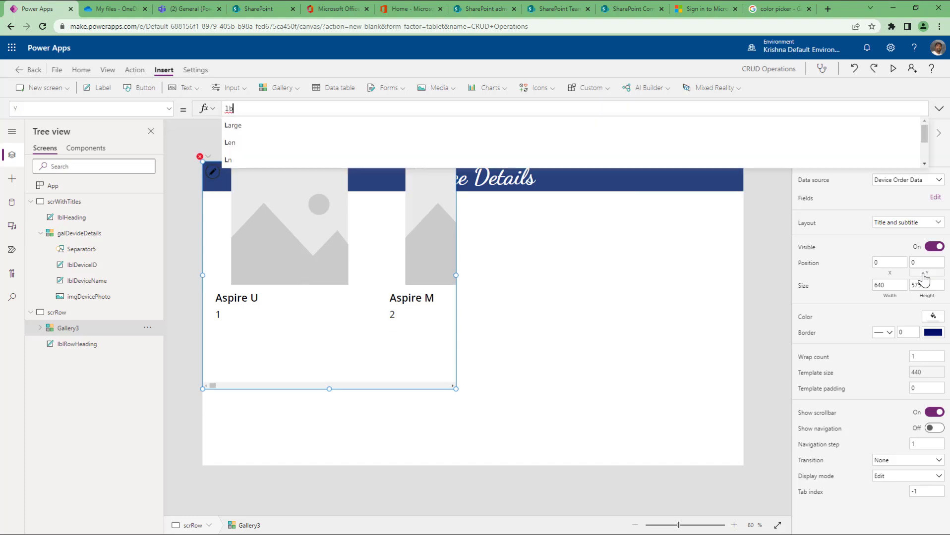
{"action": "type", "text": "lRowHeading"}
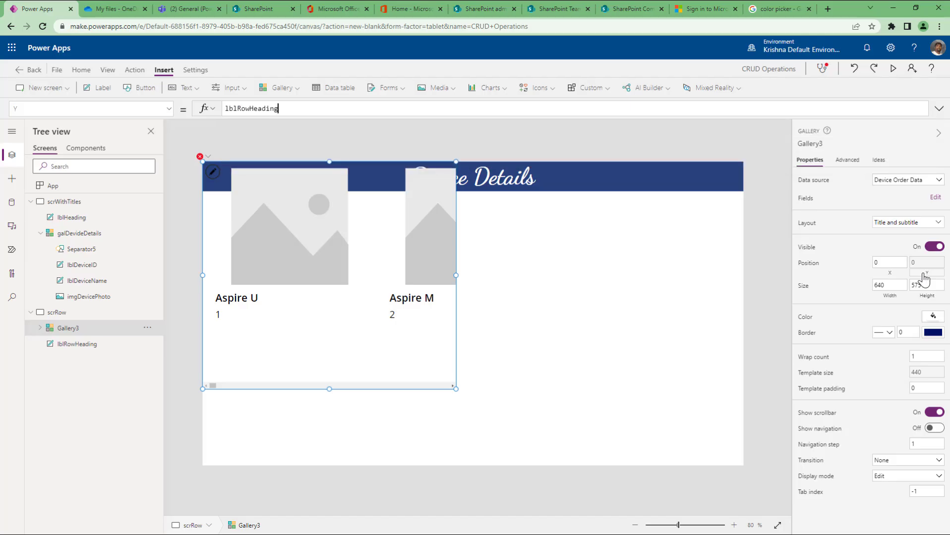
{"action": "type", "text": "."}
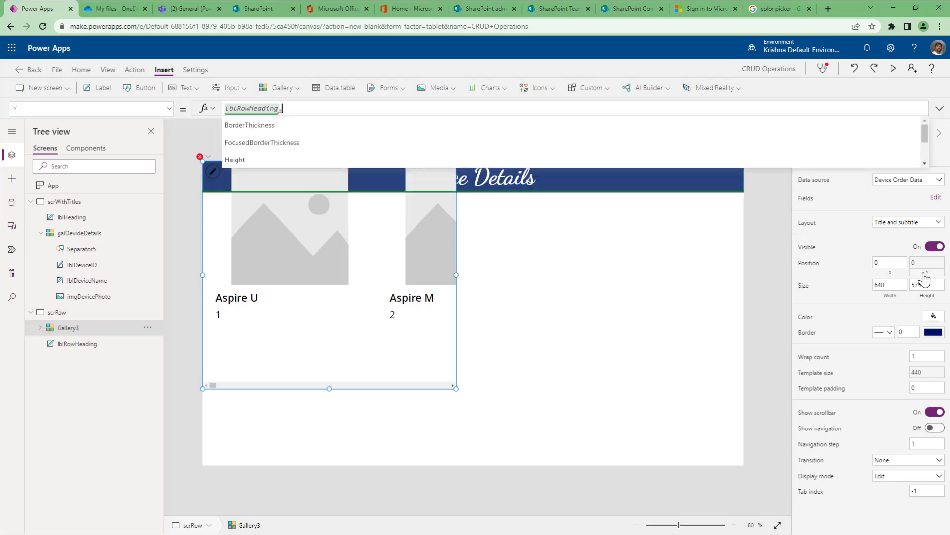
{"action": "type", "text": "Y + lb"}
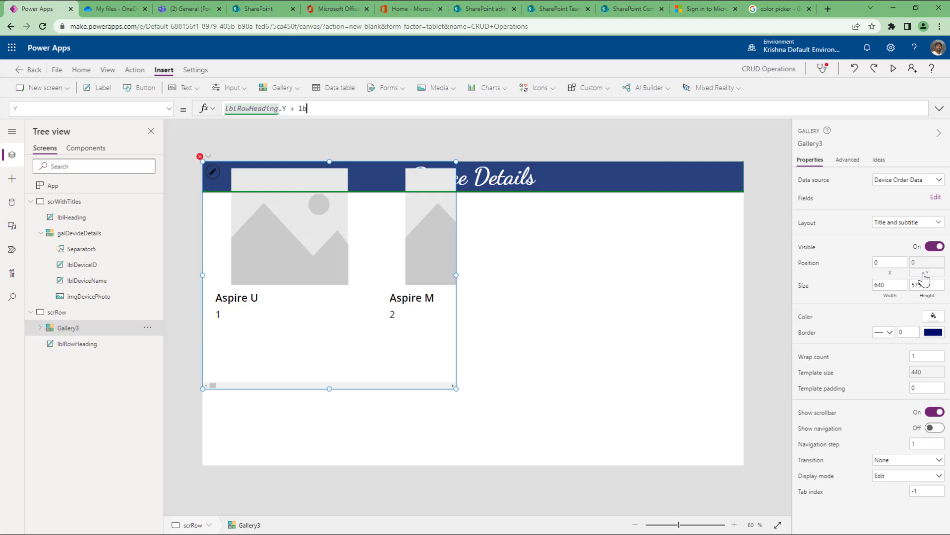
{"action": "type", "text": "lRowHeading"}
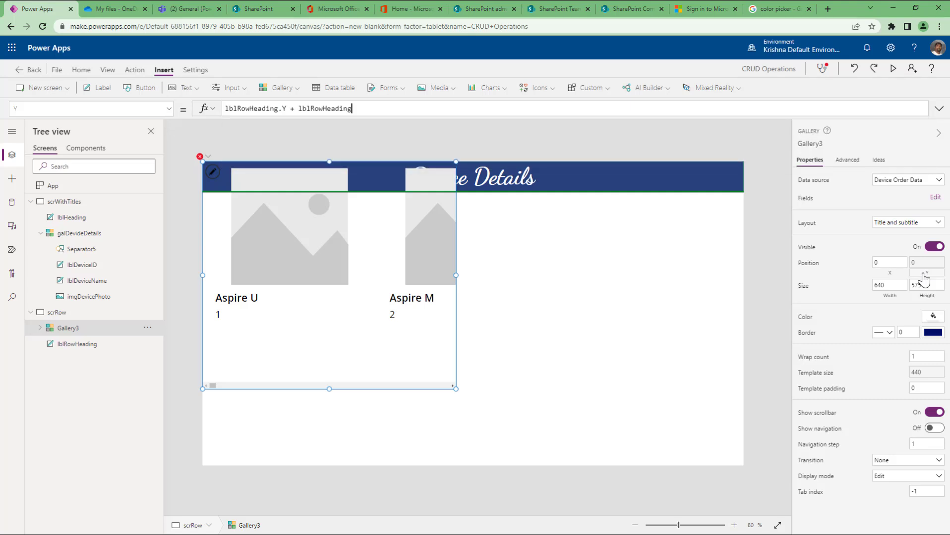
{"action": "type", "text": ".Height"}
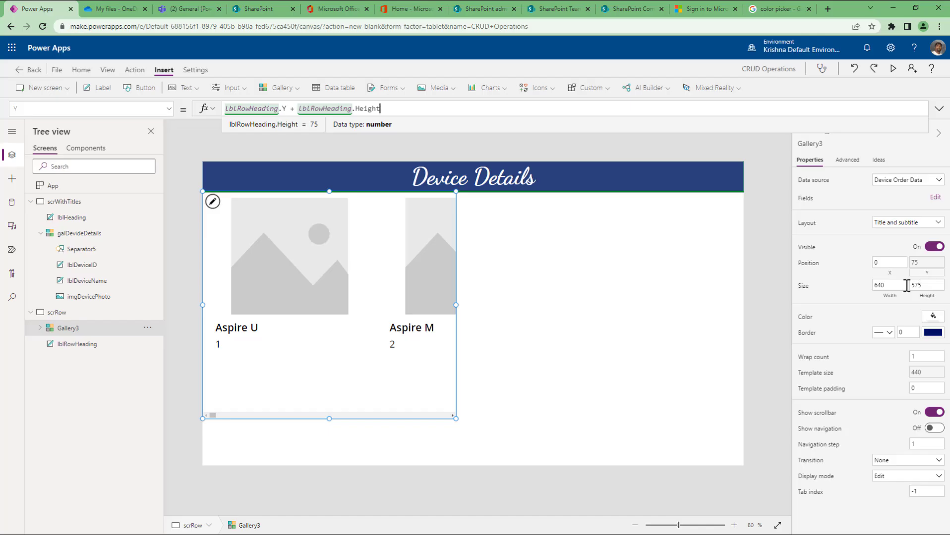
Set the horizontal gallery's Width to Parent.Width and its Height to Parent.Height - lblRowHeading.Height.
{"action": "left_click", "coordinate": [895, 298]}
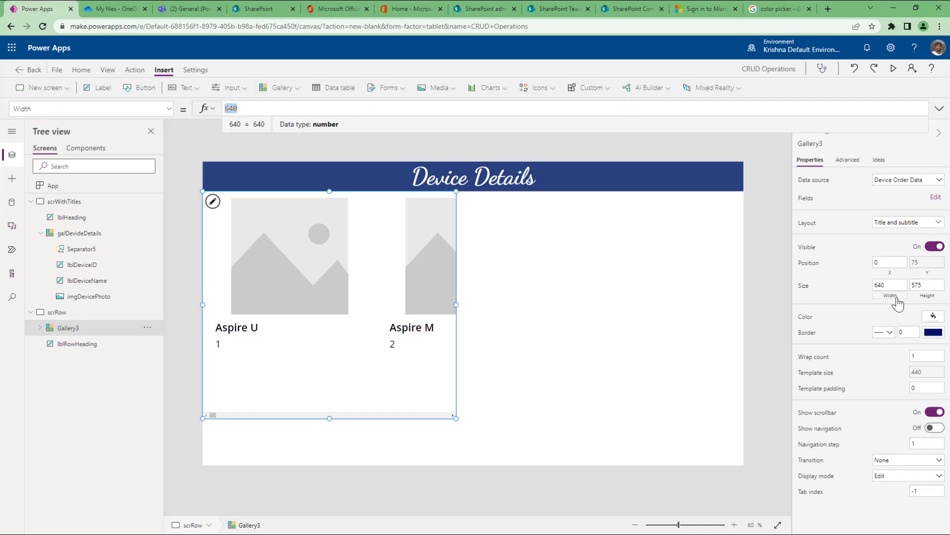
{"action": "type", "text": "Parent.Width"}
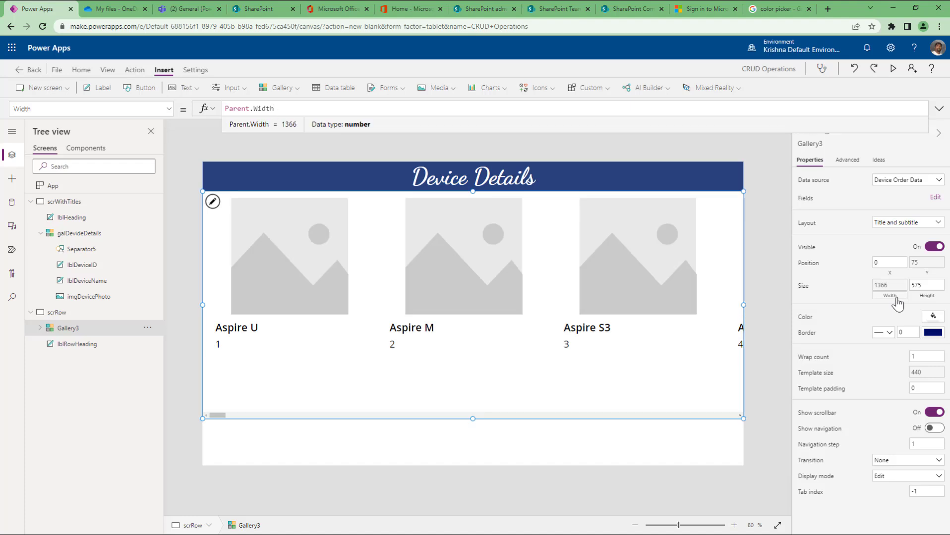
{"action": "left_click", "coordinate": [923, 297]}
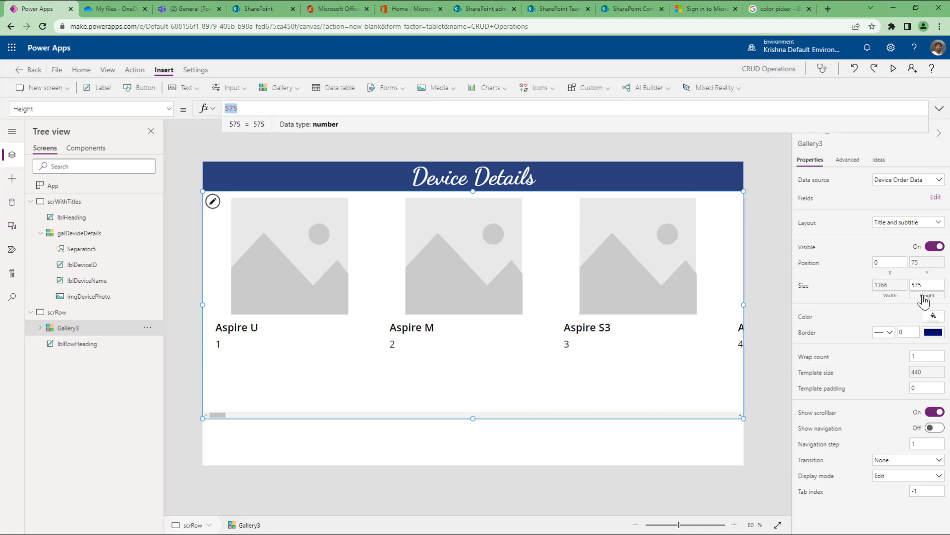
{"action": "type", "text": "pare"}
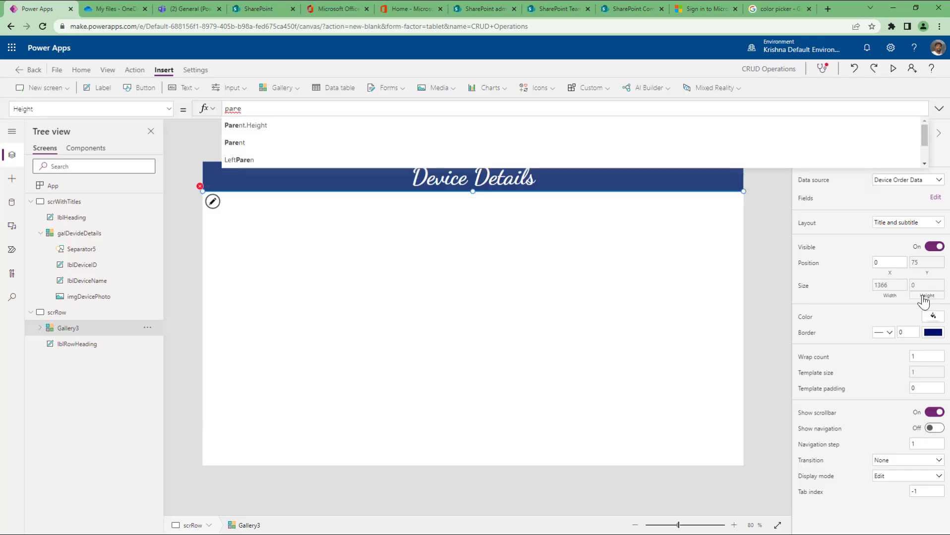
{"action": "key", "text": "Tab"}
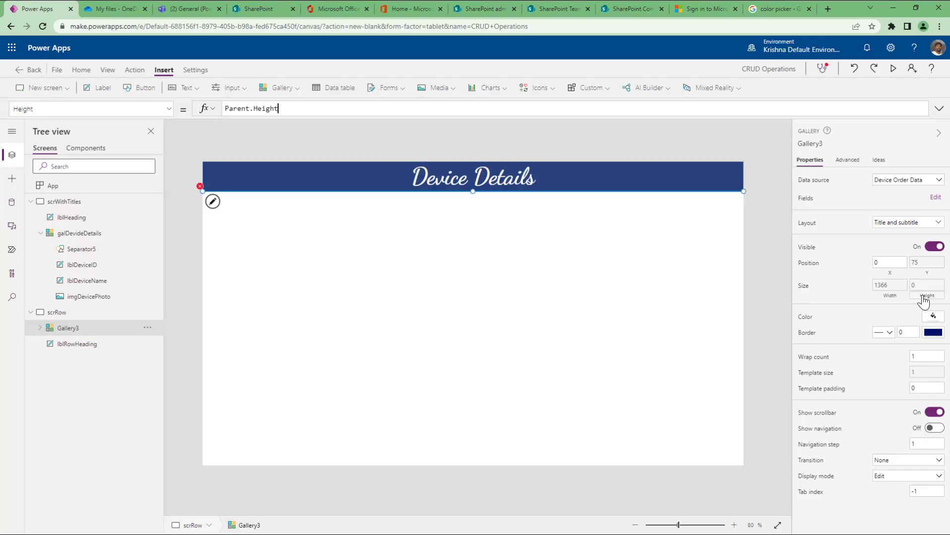
{"action": "type", "text": "- lbl"}
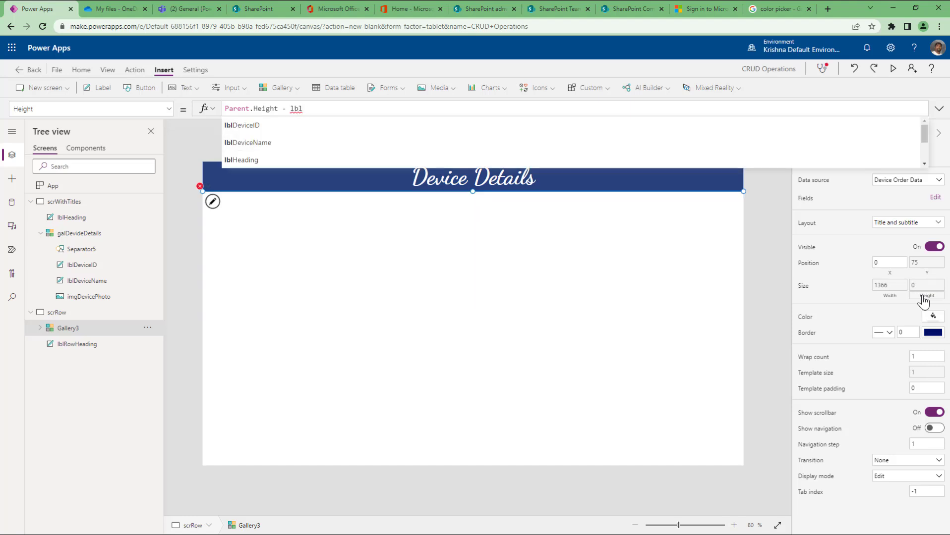
{"action": "type", "text": "hR"}
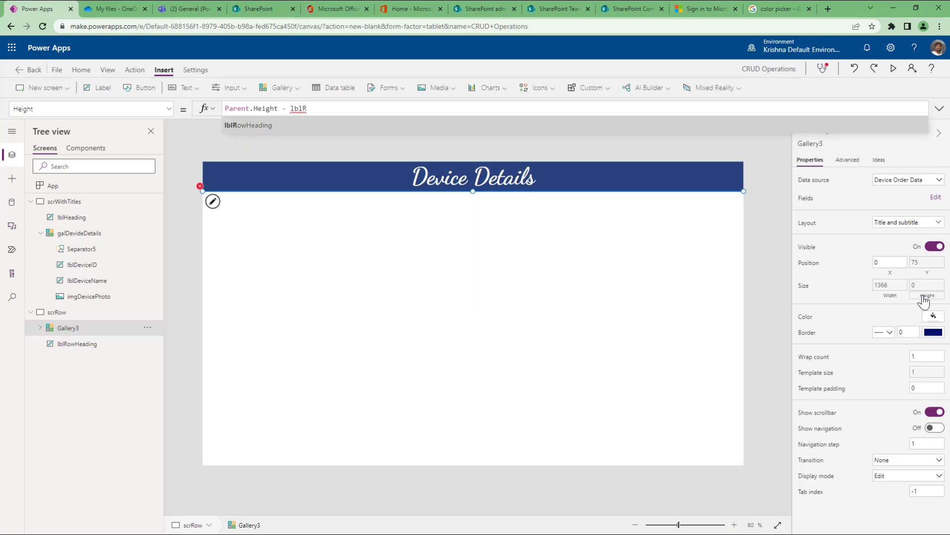
{"action": "key", "text": "Tab"}
{"action": "type", "text": ".Height"}
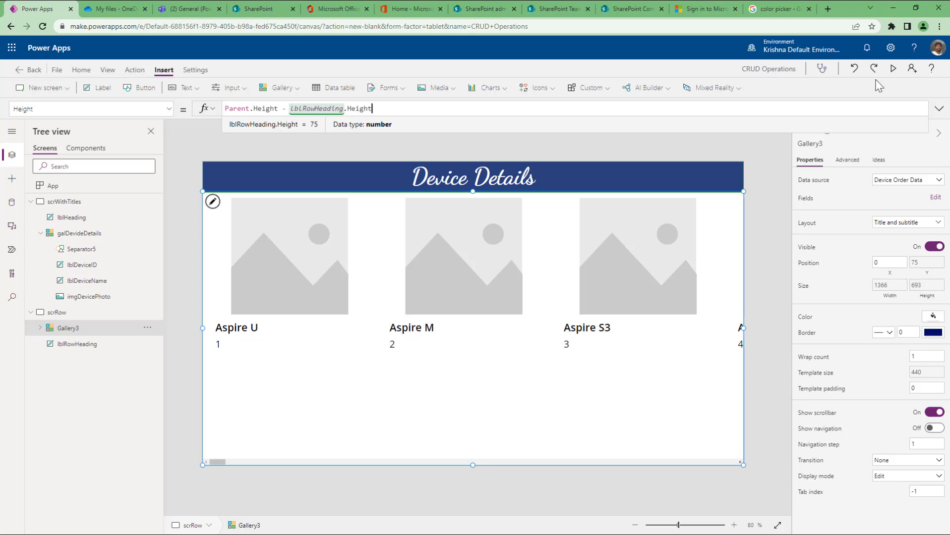
Preview scrRow, scroll the horizontal gallery sideways to check its devices, and return to the editor.
{"action": "left_click", "coordinate": [892, 68]}
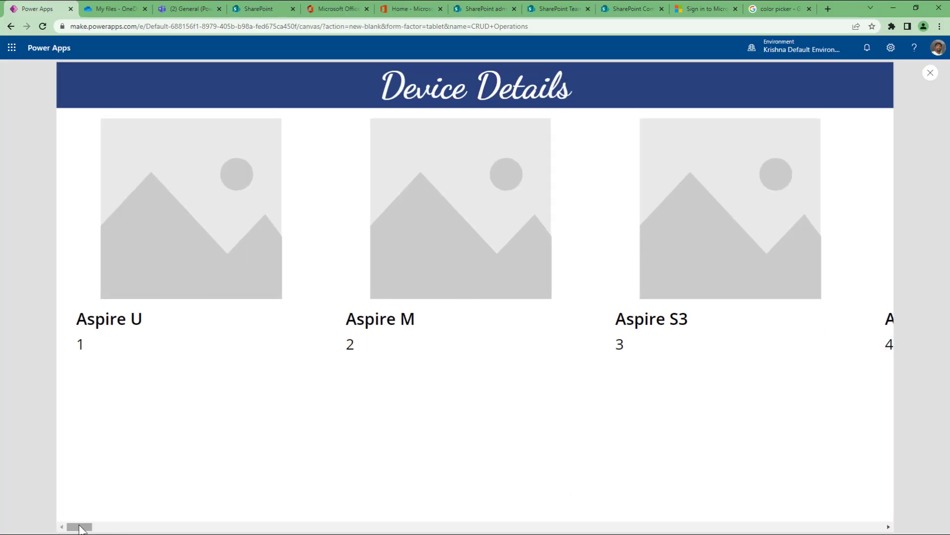
{"action": "mouse_move", "coordinate": [79, 528]}
{"action": "left_mouse_down"}
{"action": "mouse_move", "coordinate": [846, 530]}
{"action": "mouse_move", "coordinate": [82, 527]}
{"action": "left_mouse_up"}
{"action": "key", "text": "Escape"}
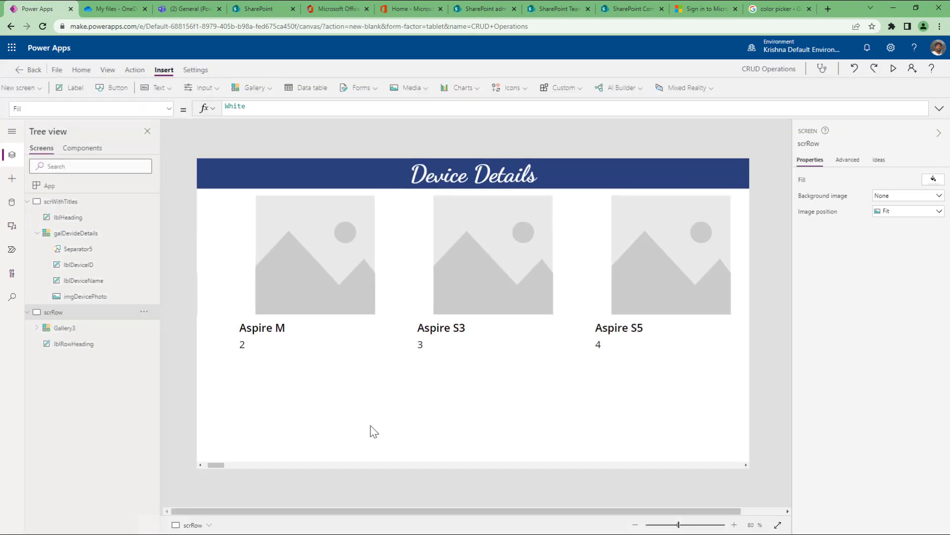
Compare with the tiled device gallery, and shorten scrRow's horizontal gallery from its lower edge to a height of 433.
{"action": "left_click", "coordinate": [75, 233]}
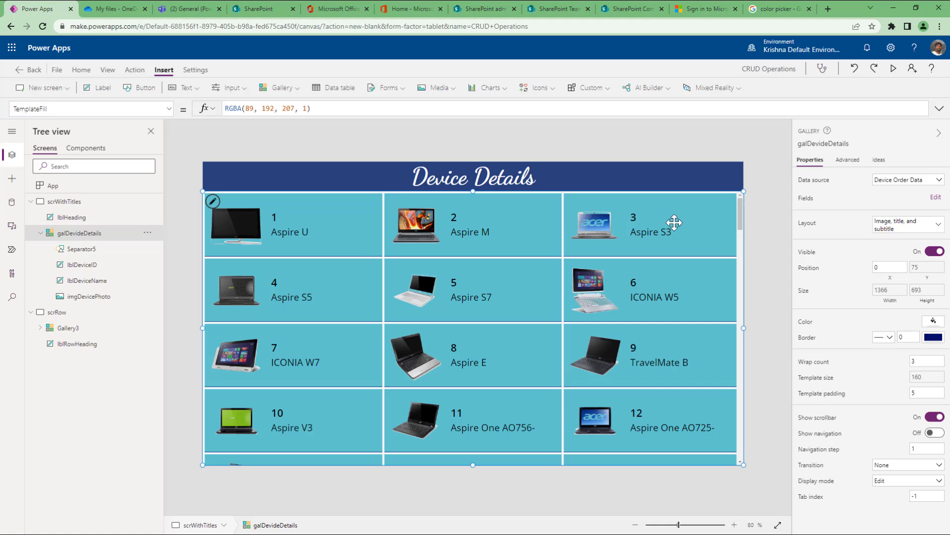
{"action": "left_click", "coordinate": [79, 331]}
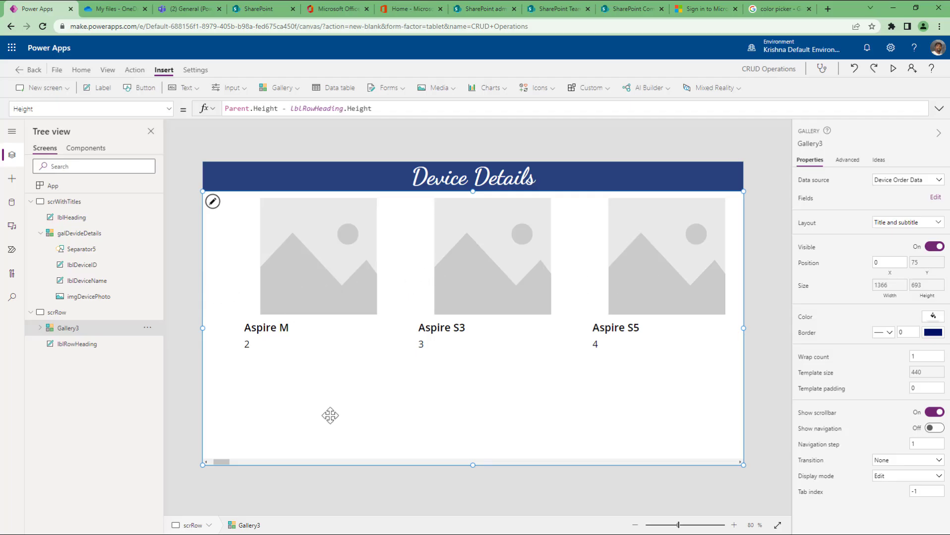
{"action": "left_click_drag", "start_coordinate": [472, 465], "coordinate": [494, 365]}
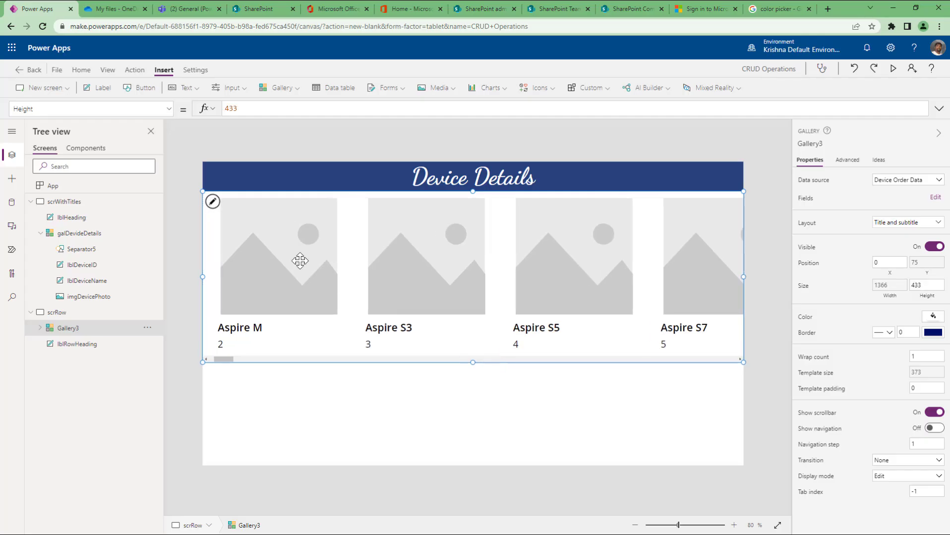
Expand the horizontal gallery on scrRow to list its controls and rename the gallery galRowDeviceDetails.
{"action": "left_click", "coordinate": [40, 328]}
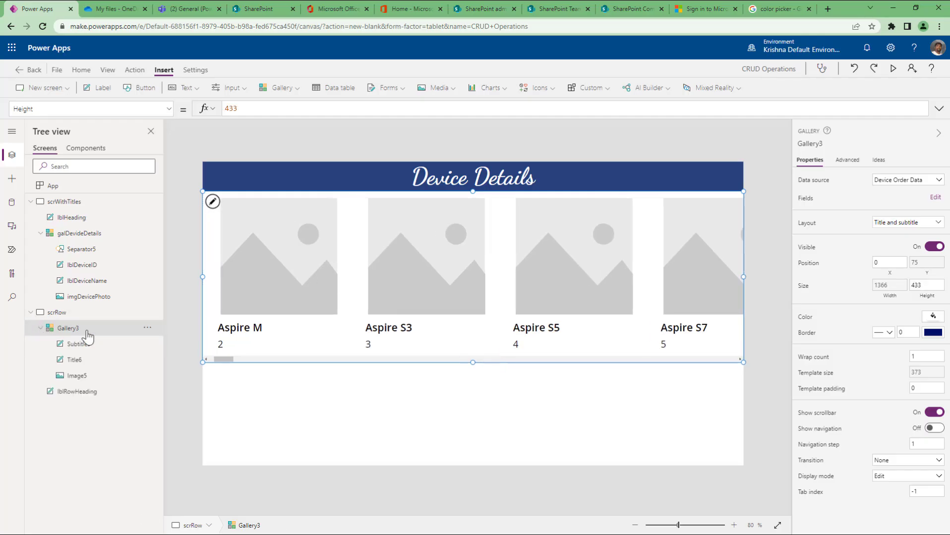
{"action": "double_click", "coordinate": [98, 330]}
{"action": "type", "text": "galRowDevice"}
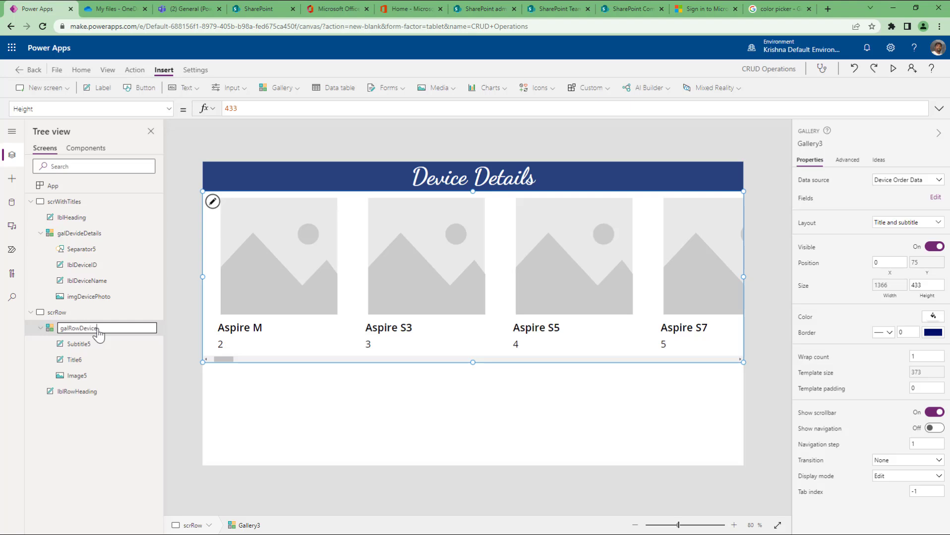
{"action": "type", "text": "Details"}
{"action": "key", "text": "Return"}
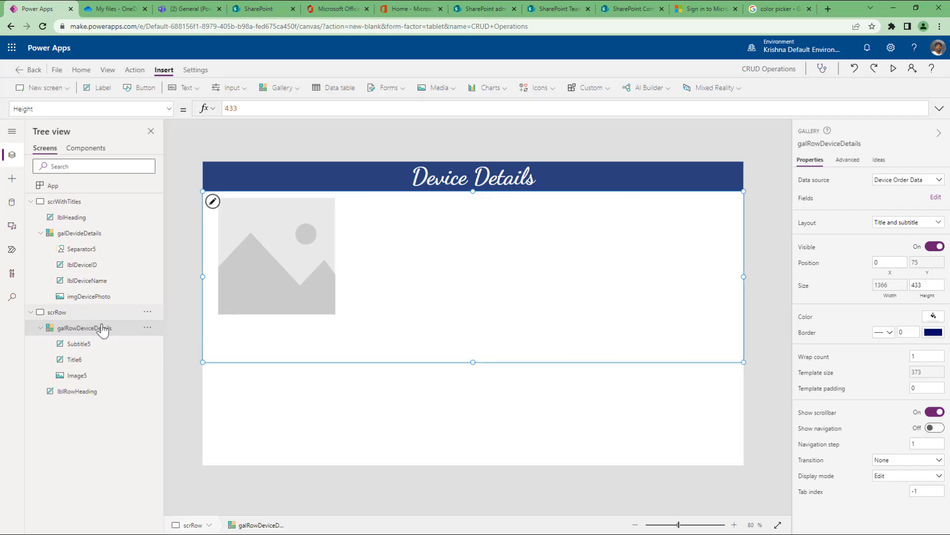
Open the name of the horizontal gallery's image control for editing.
{"action": "double_click", "coordinate": [85, 375]}
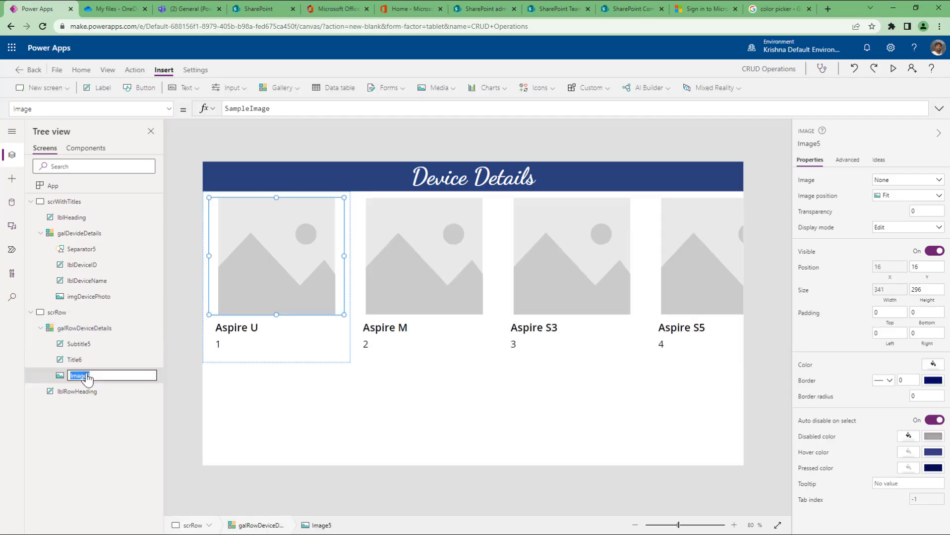
Rename the row gallery's image imgRDevicePhoto and set its Image property to ThisItem.Photo.
{"action": "type", "text": "imgRowDevicePhoto"}
{"action": "key", "text": "Return"}
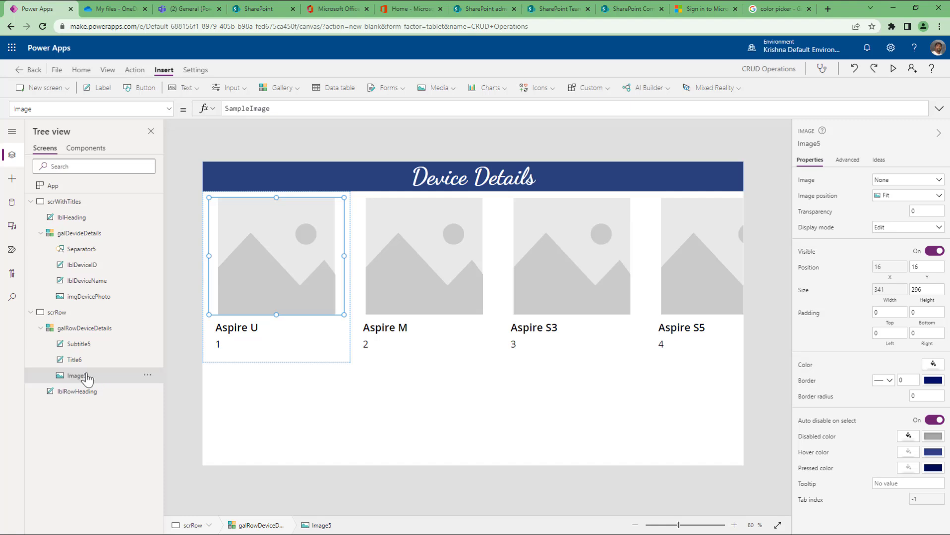
{"action": "left_click_drag", "start_coordinate": [291, 112], "coordinate": [153, 112]}
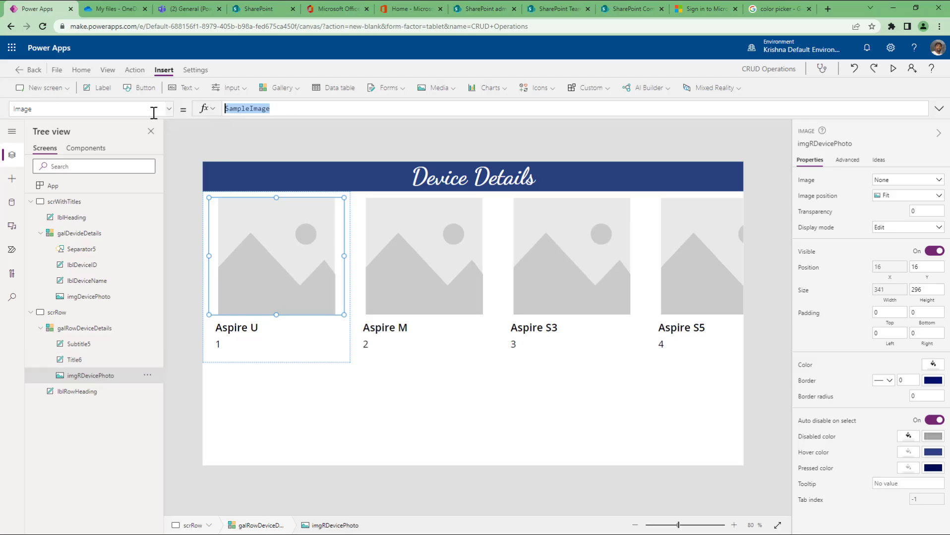
{"action": "type", "text": "this"}
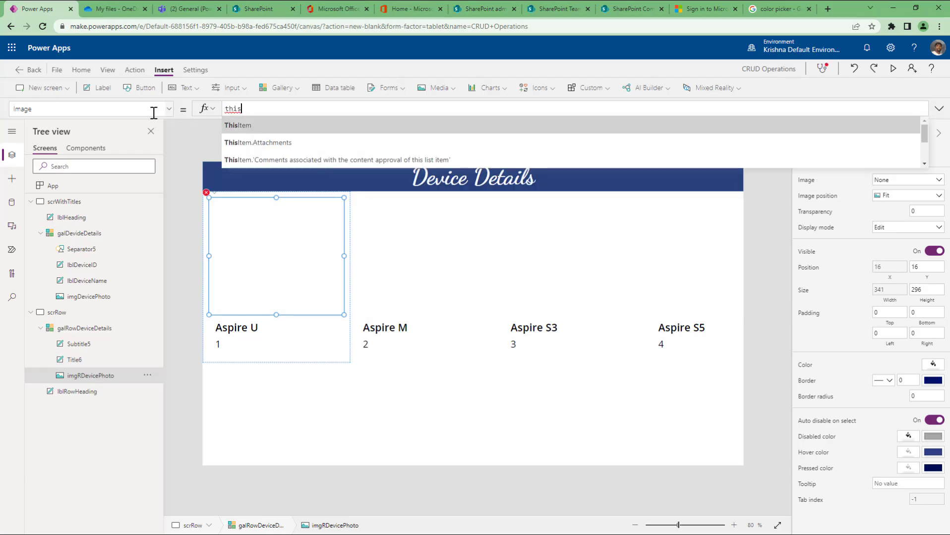
{"action": "key", "text": "Tab"}
{"action": "type", "text": ".pho"}
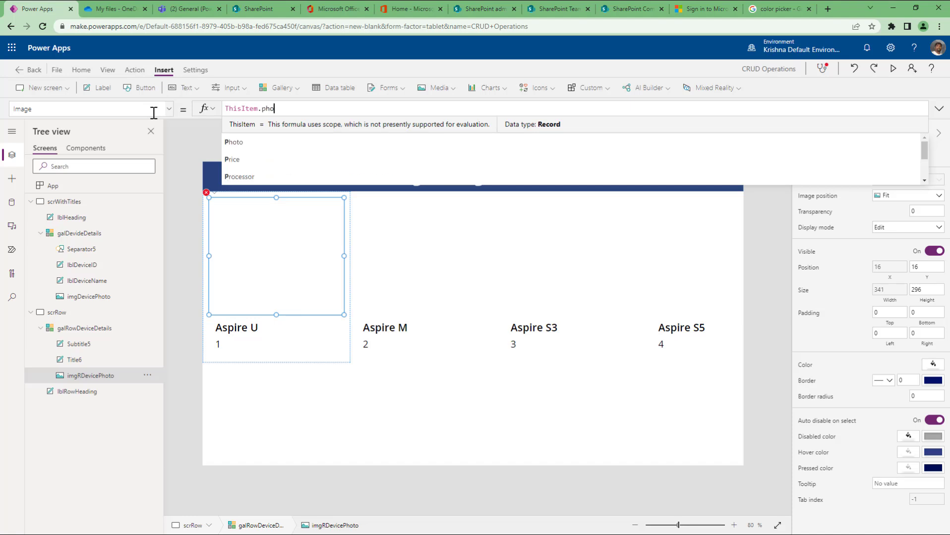
{"action": "key", "text": "Tab"}
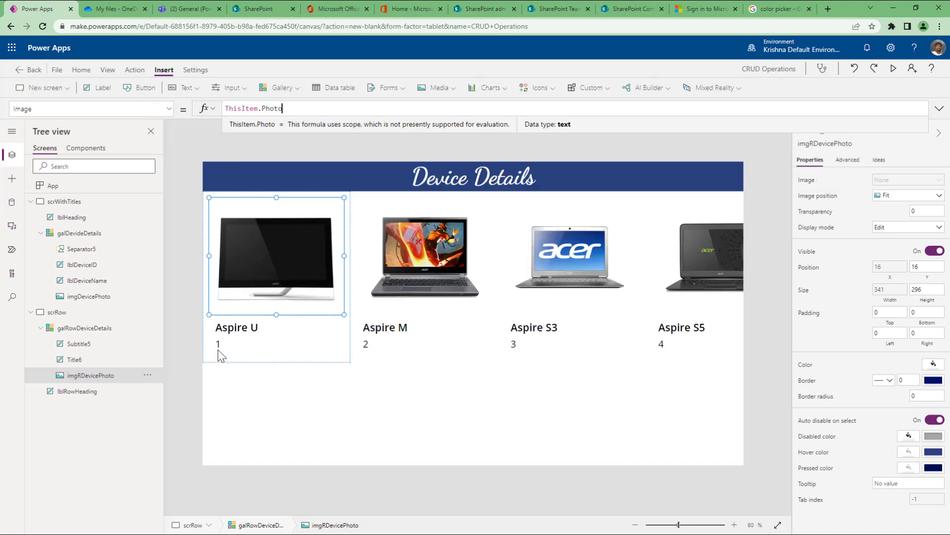
Set the row gallery's subtitle text to ThisItem.Title and its title text to ThisItem.DeviceID.
{"action": "left_click", "coordinate": [232, 345]}
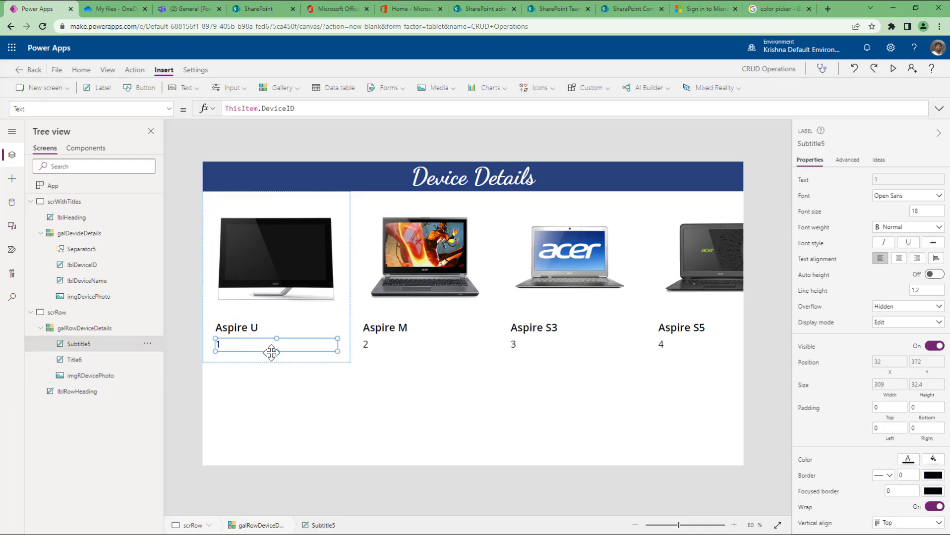
{"action": "double_click", "coordinate": [280, 108]}
{"action": "type", "text": "Title"}
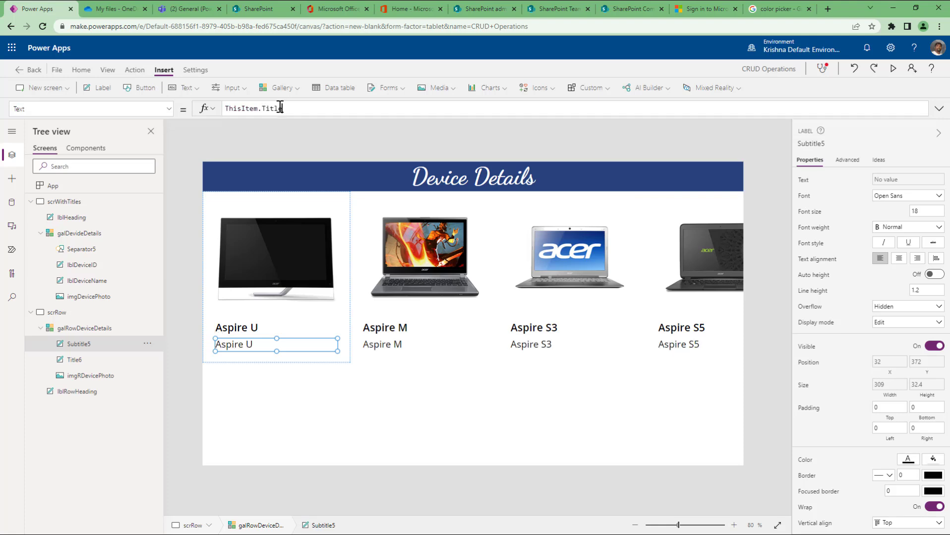
{"action": "left_click", "coordinate": [251, 328]}
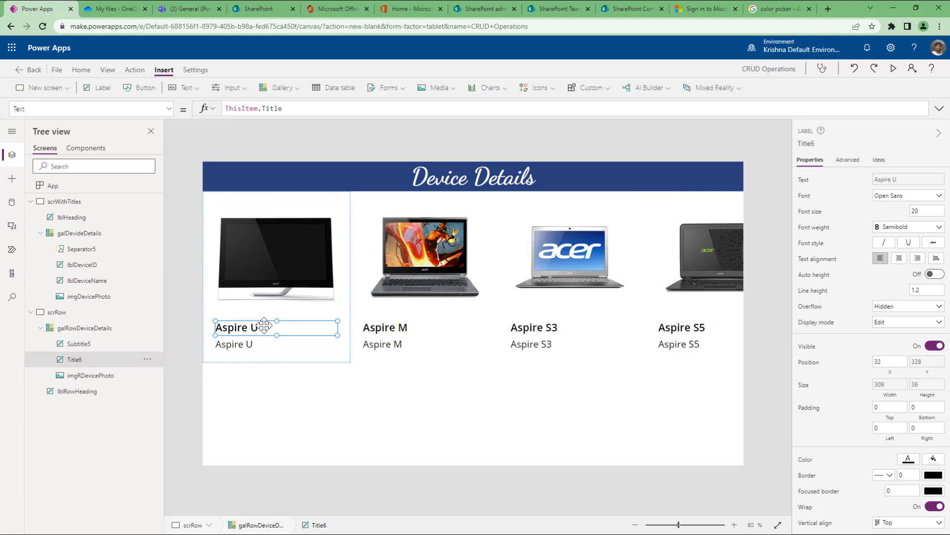
{"action": "double_click", "coordinate": [277, 108]}
{"action": "type", "text": "Dev"}
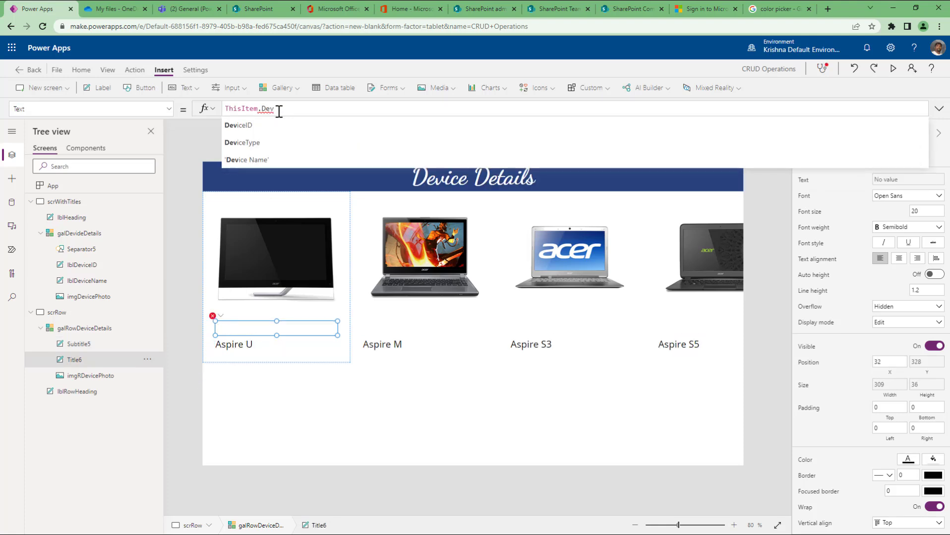
{"action": "key", "text": "Tab"}
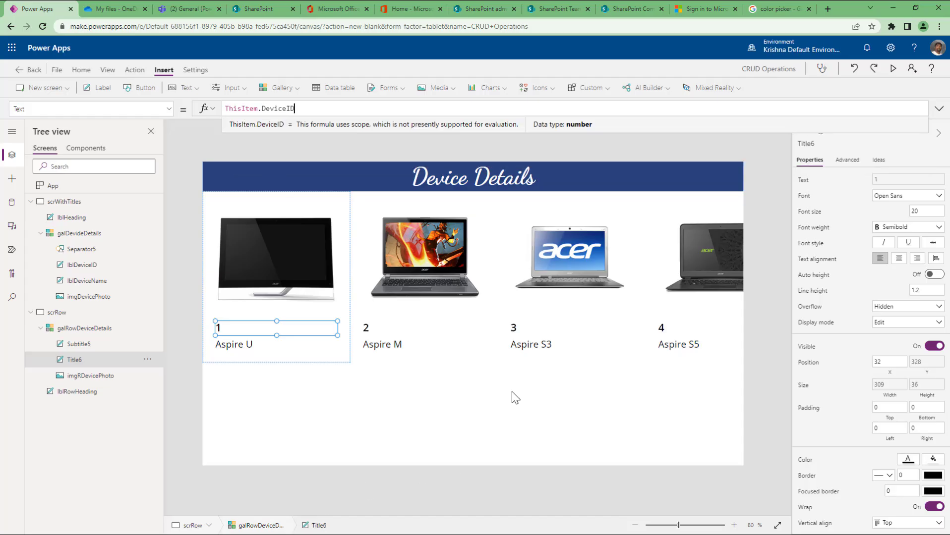
{"action": "left_click", "coordinate": [767, 319]}
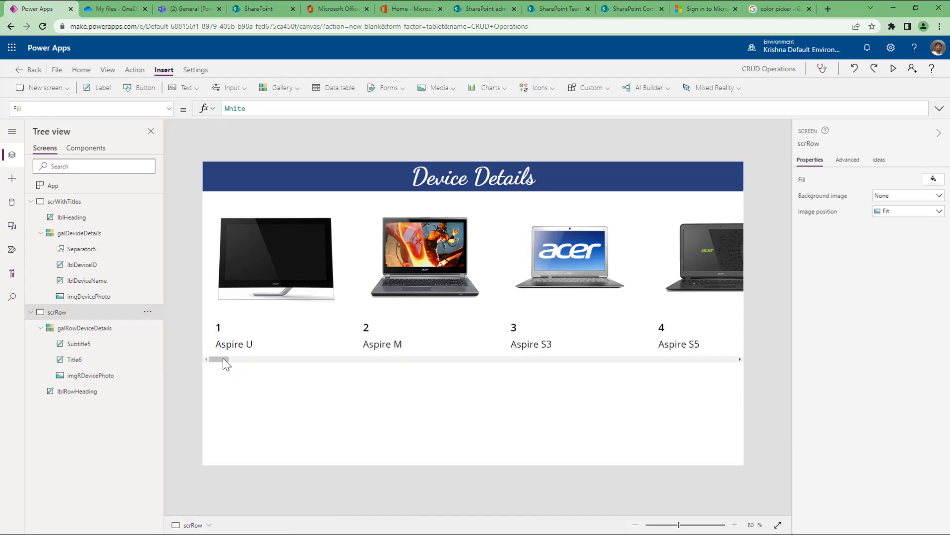
Preview the app and scroll horizontally through the device gallery, then return to editing.
{"action": "left_click", "coordinate": [263, 358]}
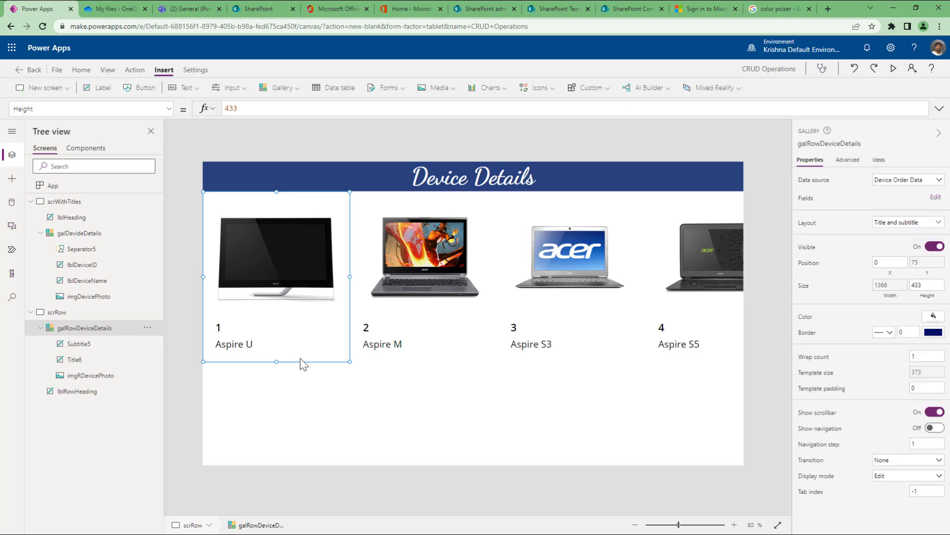
{"action": "left_click", "coordinate": [893, 68]}
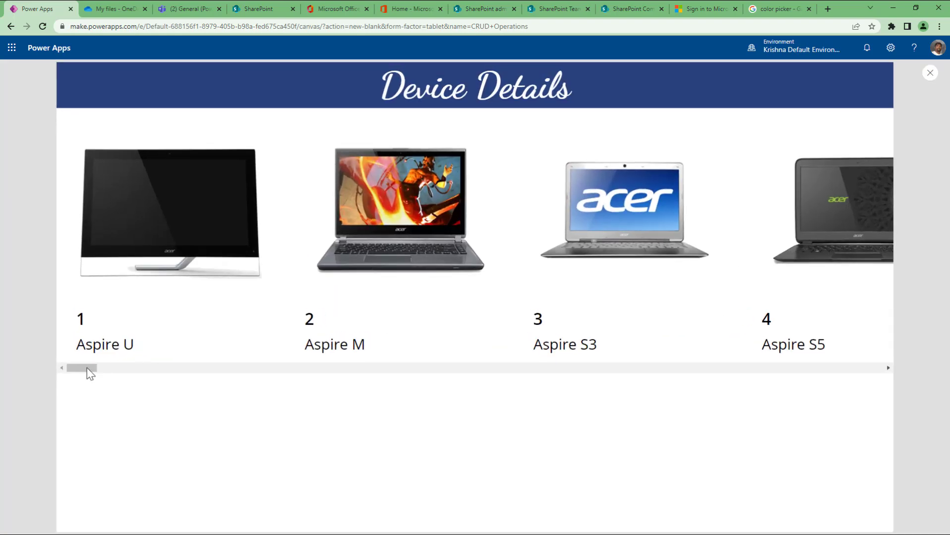
{"action": "left_click_drag", "start_coordinate": [87, 370], "coordinate": [595, 371]}
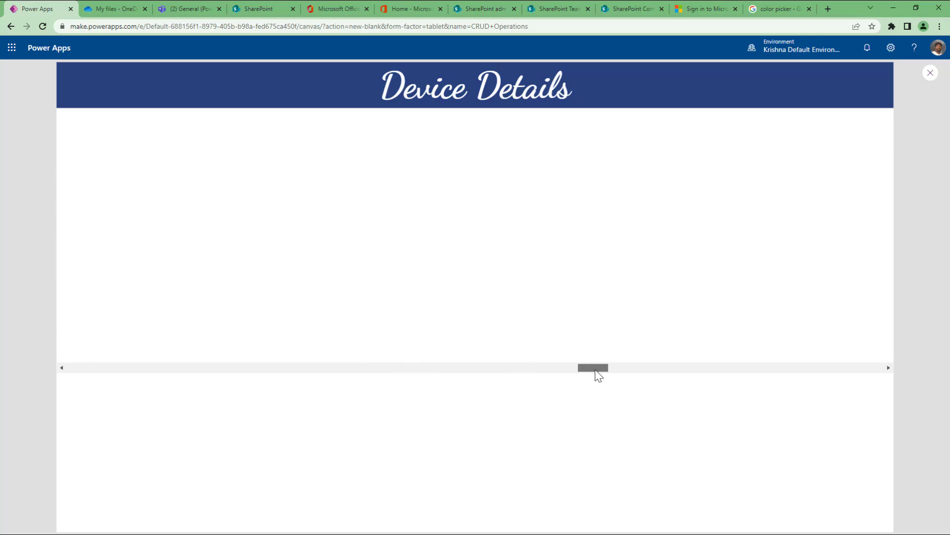
{"action": "key", "text": "Escape"}
Set galRowDeviceDetails' wrap count to 2 and extend its height to 693 so it reaches the screen's lower edge.
{"action": "left_click", "coordinate": [88, 336]}
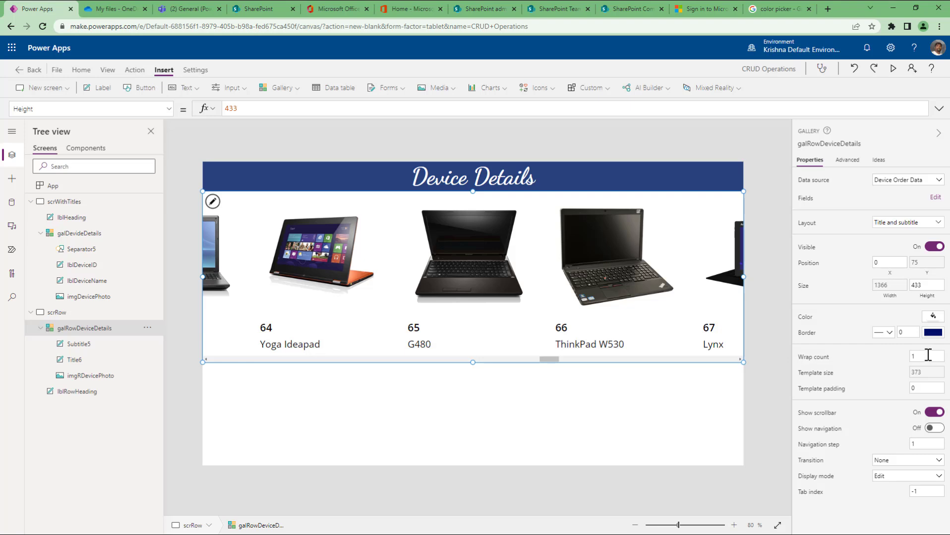
{"action": "left_click", "coordinate": [928, 355]}
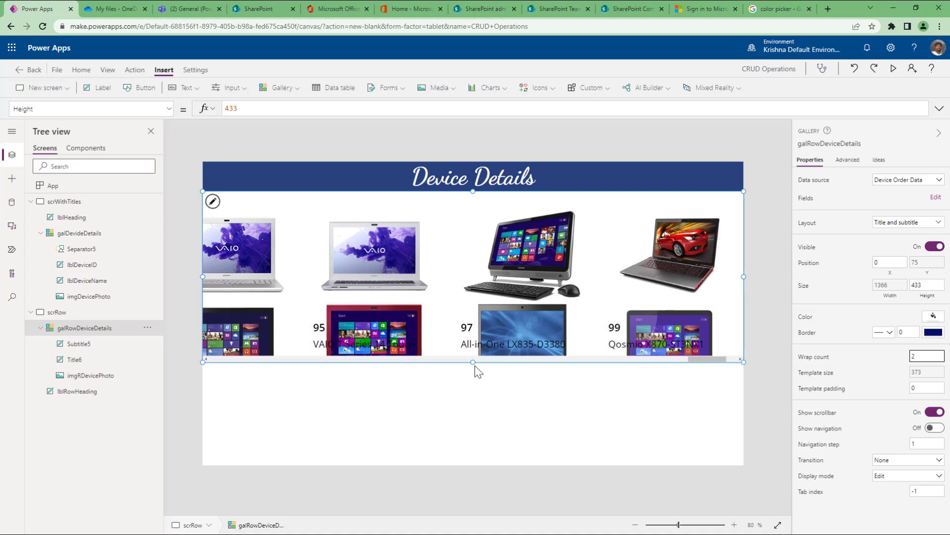
{"action": "left_click_drag", "start_coordinate": [472, 362], "coordinate": [470, 466]}
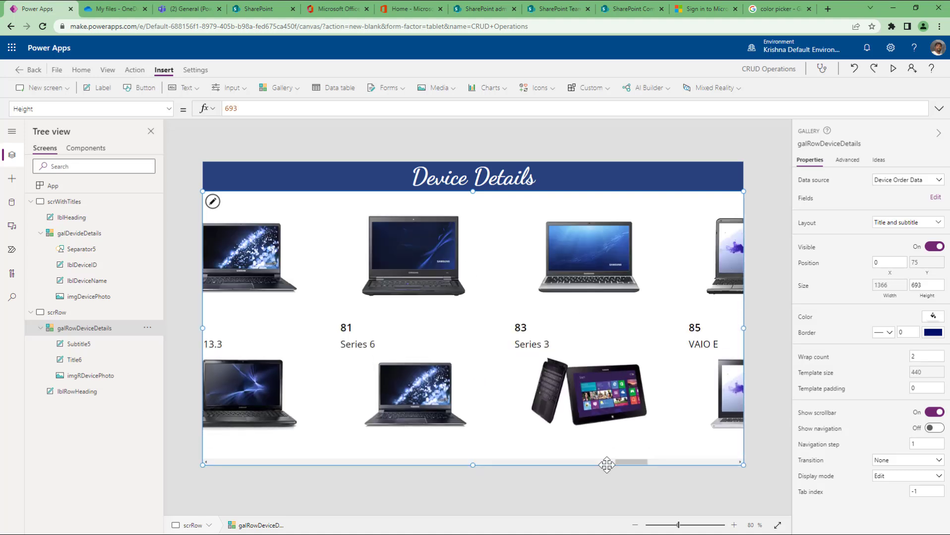
{"action": "left_click_drag", "start_coordinate": [632, 463], "coordinate": [216, 467]}
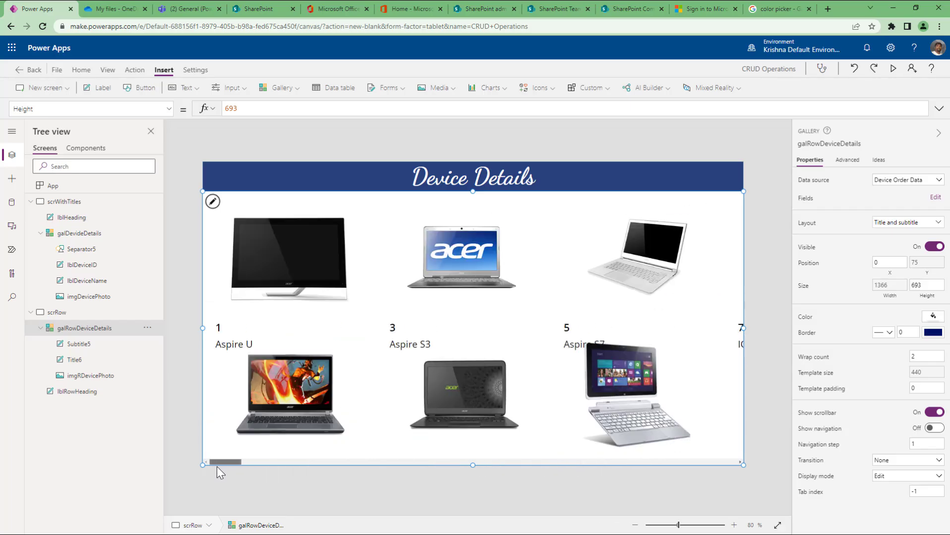
Narrow the item template of galRowDeviceDetails to a template size of about 403, with a gallery height of about 672.
{"action": "left_click", "coordinate": [269, 272]}
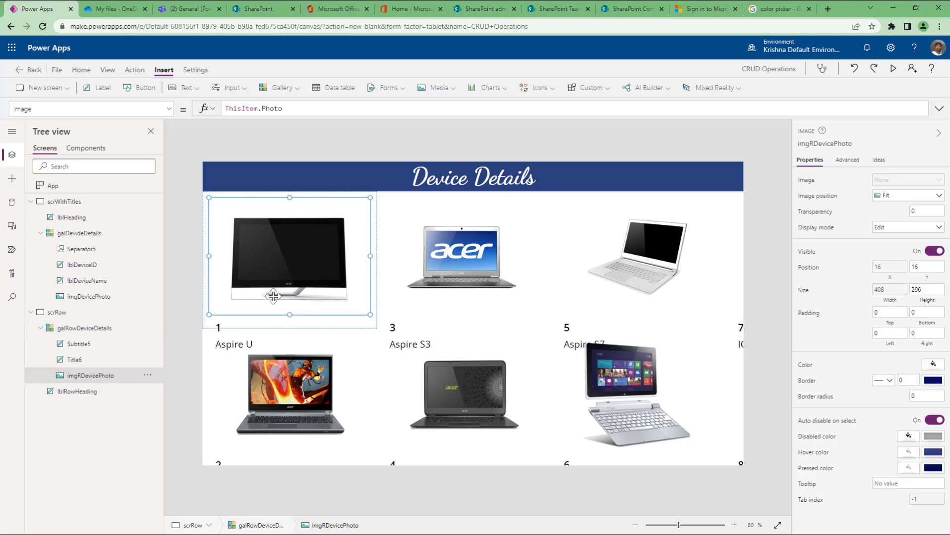
{"action": "left_click", "coordinate": [271, 385]}
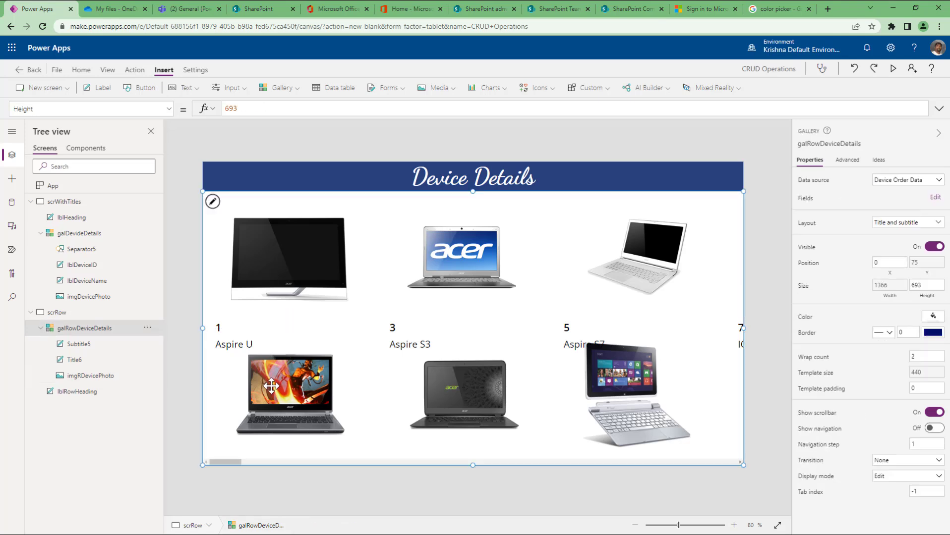
{"action": "left_click", "coordinate": [323, 386]}
{"action": "left_click", "coordinate": [291, 266]}
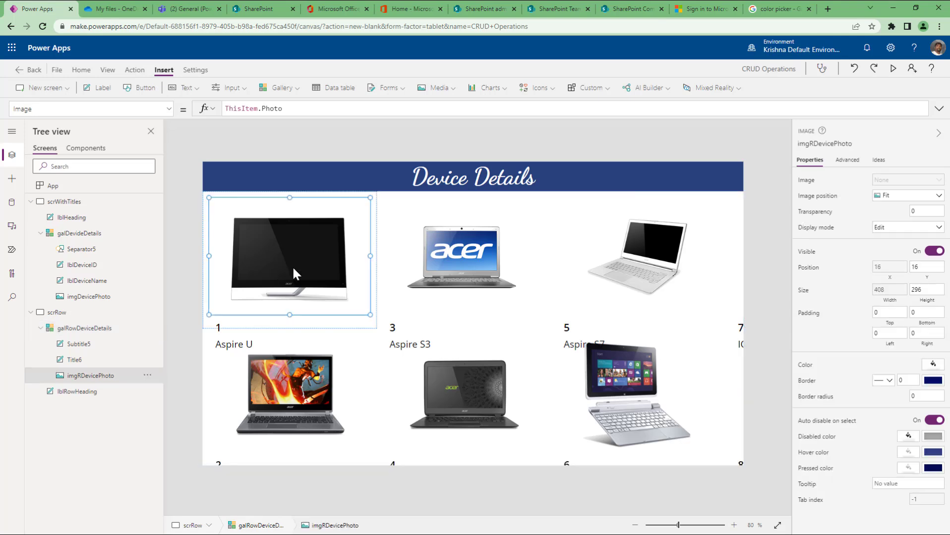
{"action": "left_click", "coordinate": [306, 297]}
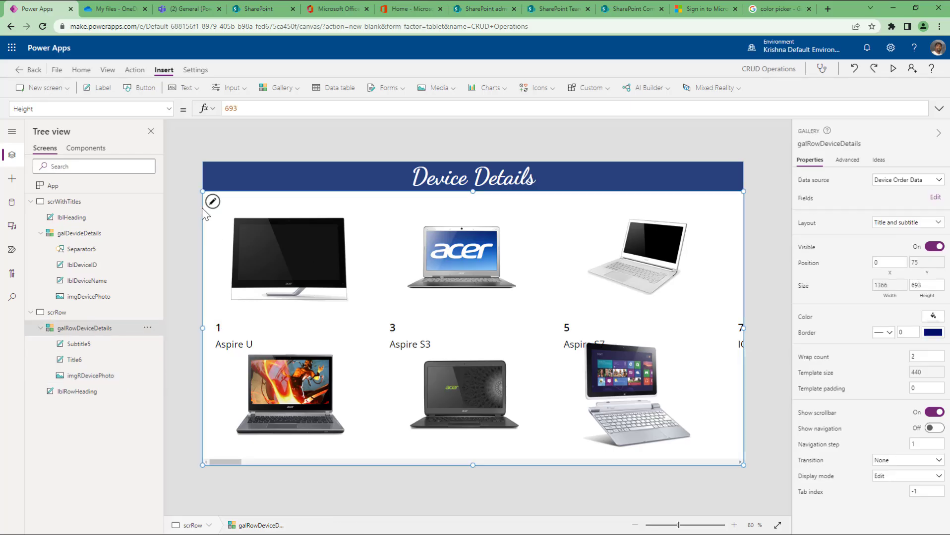
{"action": "mouse_move", "coordinate": [376, 327]}
{"action": "left_mouse_down"}
{"action": "mouse_move", "coordinate": [351, 309]}
{"action": "mouse_move", "coordinate": [361, 325]}
{"action": "left_mouse_up"}
{"action": "left_click", "coordinate": [237, 334]}
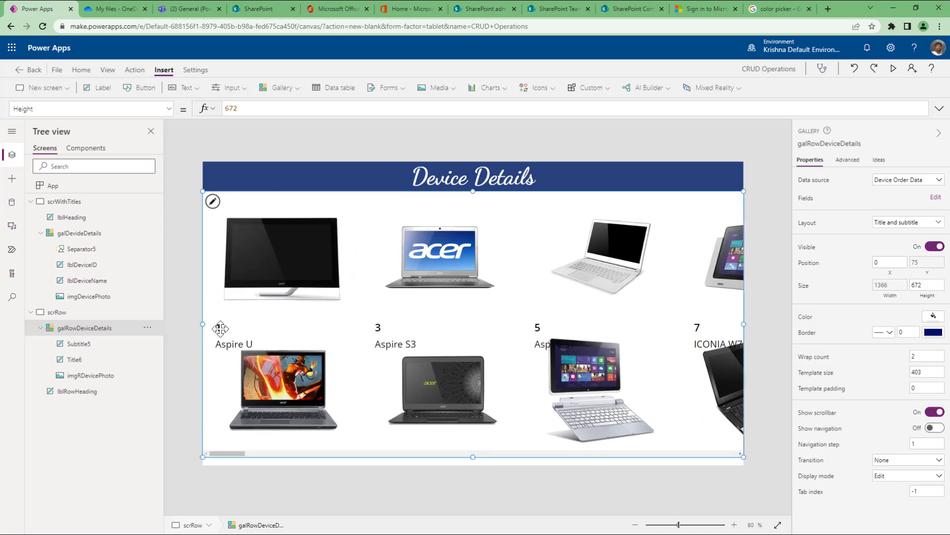
Stretch galRowDeviceDetails back down to the screen's lower edge, at a height of 693.
{"action": "left_click", "coordinate": [212, 203]}
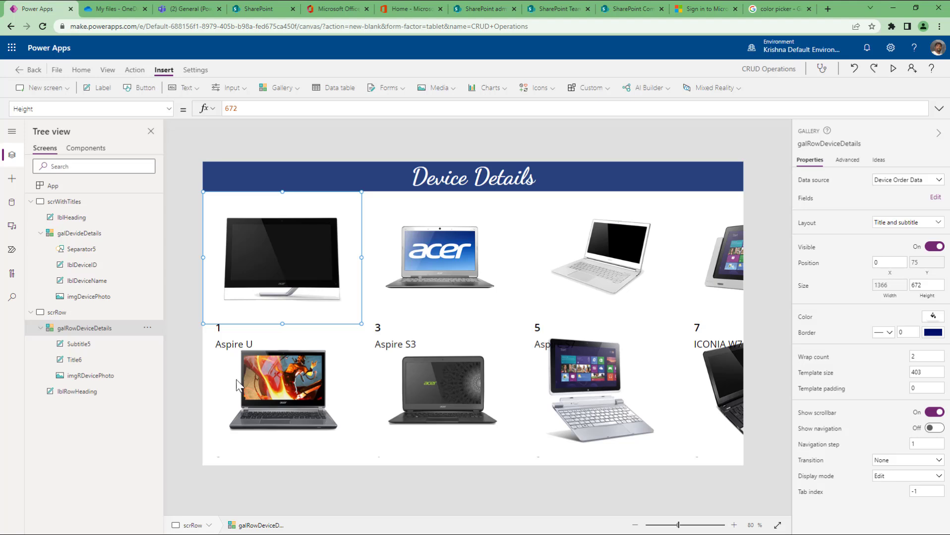
{"action": "left_click", "coordinate": [218, 329]}
{"action": "left_click", "coordinate": [75, 348]}
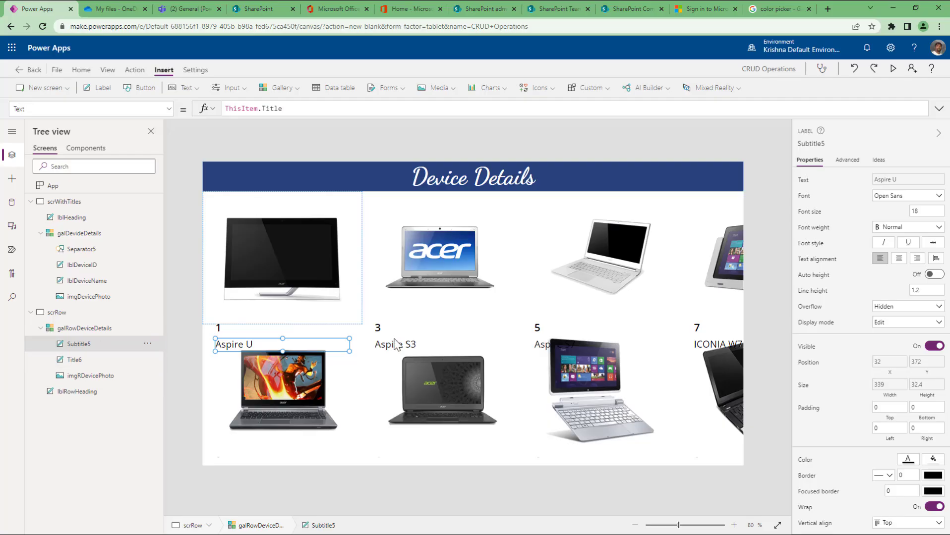
{"action": "left_click", "coordinate": [94, 328]}
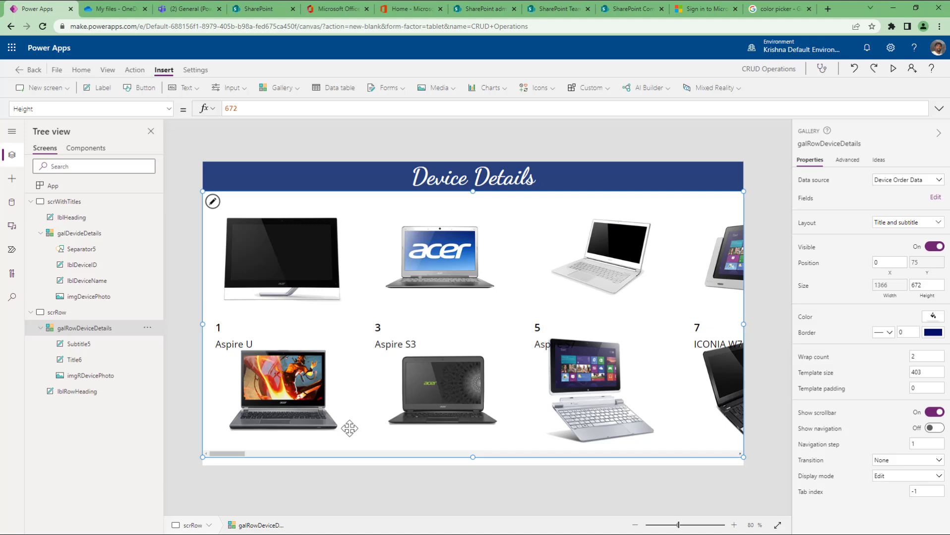
{"action": "left_click_drag", "start_coordinate": [472, 458], "coordinate": [471, 467]}
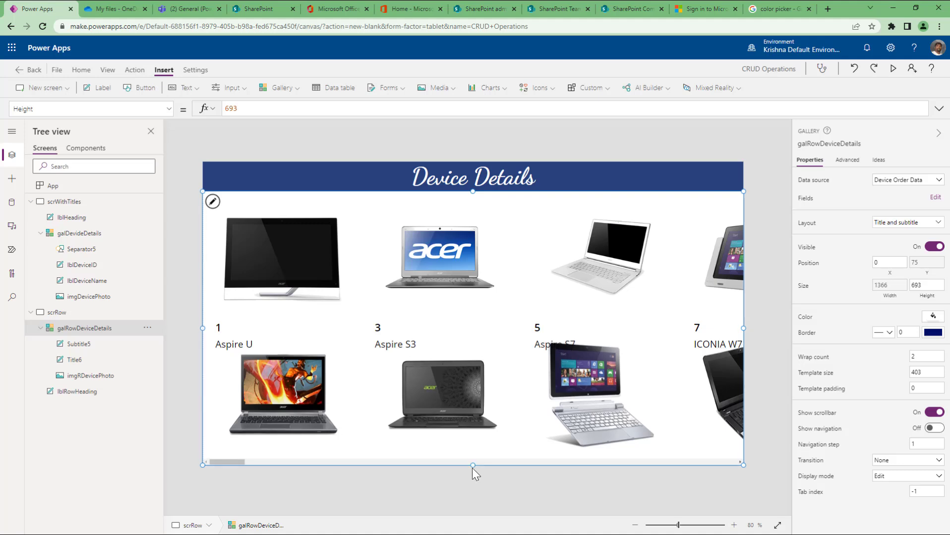
Set galRowDeviceDetails' wrap count to 1 and shorten the gallery to a height of about 443.
{"action": "left_click", "coordinate": [922, 359]}
{"action": "key", "text": "BackSpace"}
{"action": "type", "text": "1"}
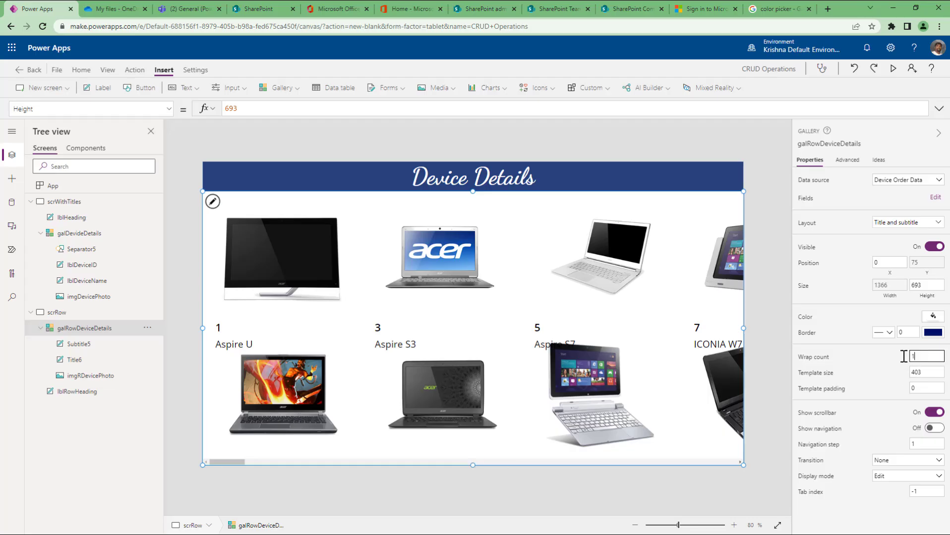
{"action": "left_click", "coordinate": [932, 376]}
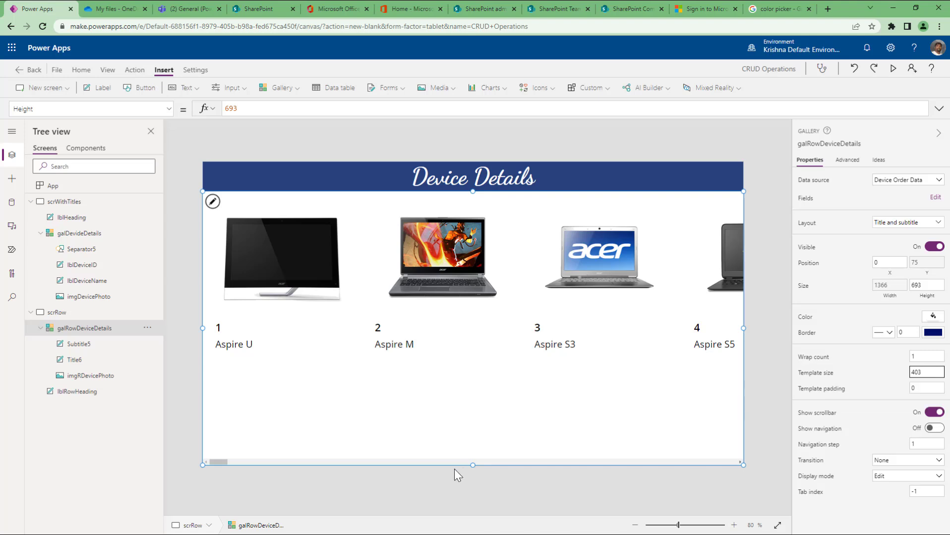
{"action": "left_click_drag", "start_coordinate": [472, 461], "coordinate": [487, 368]}
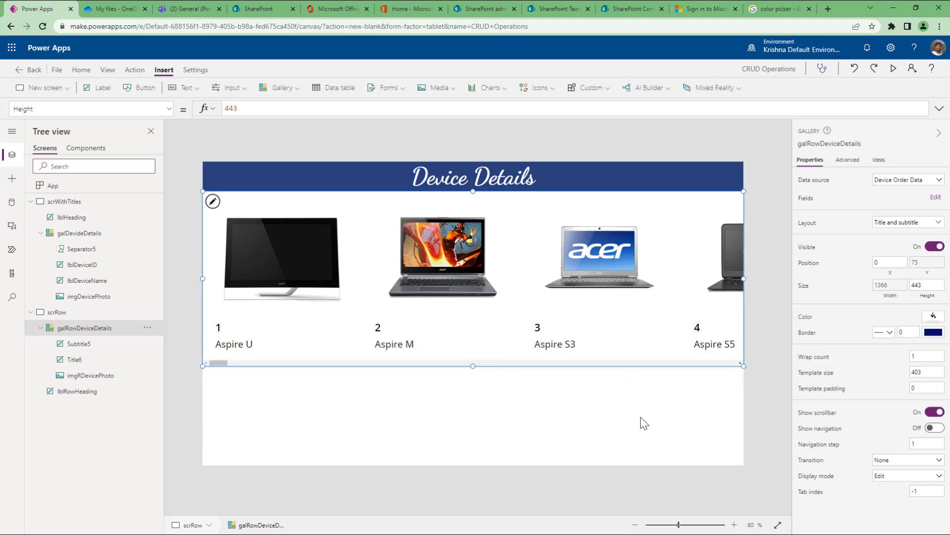
{"action": "left_click", "coordinate": [519, 397]}
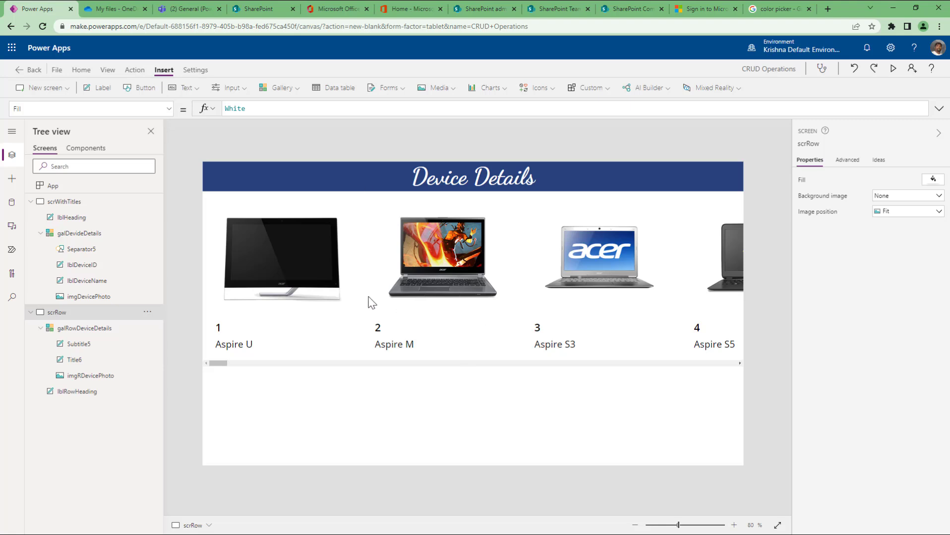
Add a new blank screen after scrRow.
{"action": "left_click", "coordinate": [106, 328]}
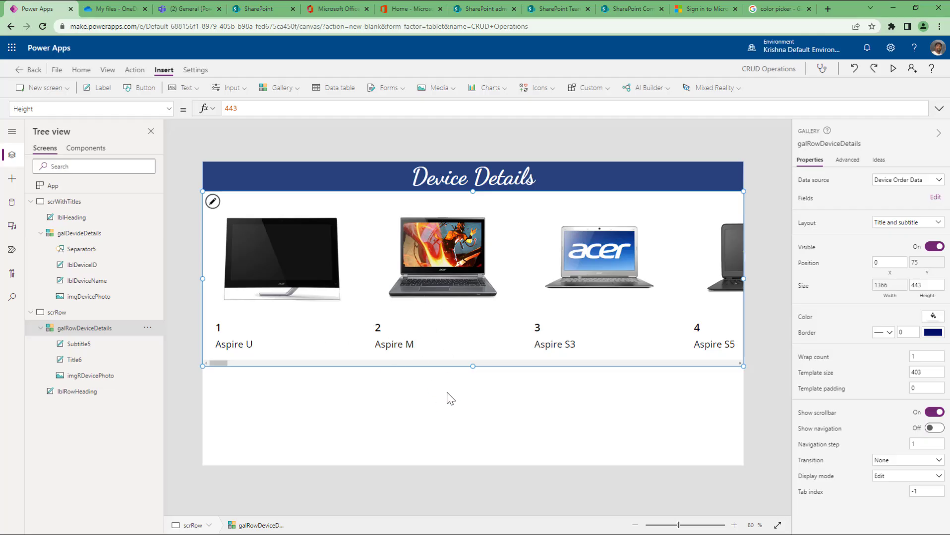
{"action": "left_click", "coordinate": [74, 313]}
{"action": "left_click", "coordinate": [55, 94]}
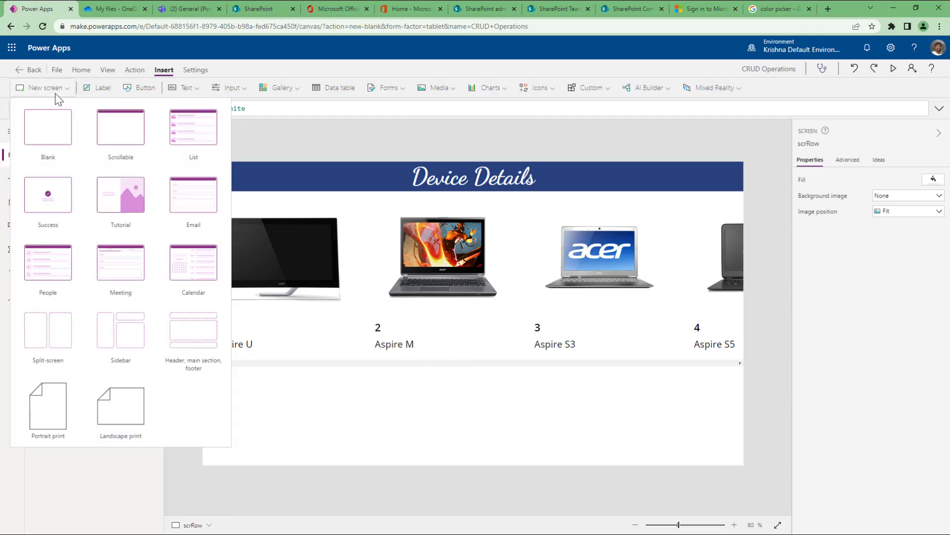
{"action": "left_click", "coordinate": [47, 123]}
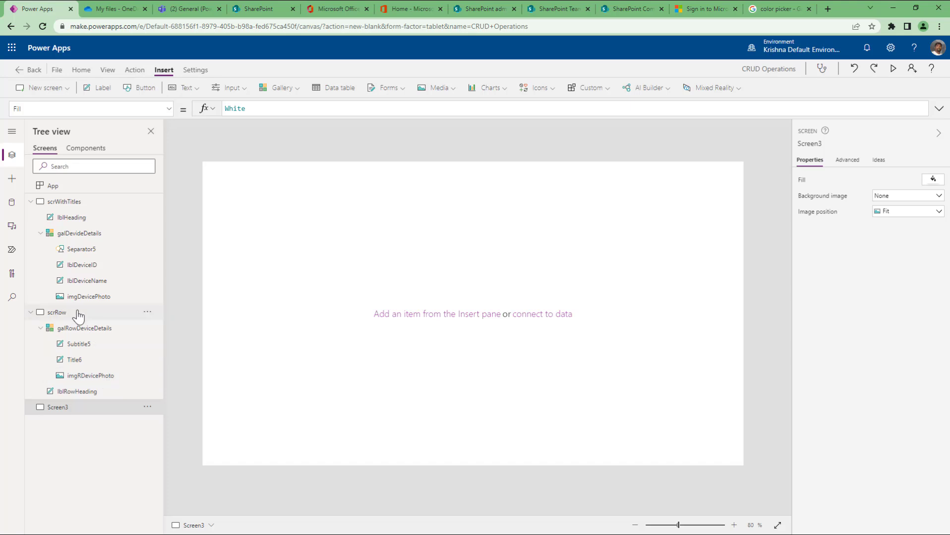
Rename the scrRow screen as scrHorizantal.
{"action": "left_click", "coordinate": [77, 313]}
{"action": "double_click", "coordinate": [78, 313]}
{"action": "left_click", "coordinate": [105, 316]}
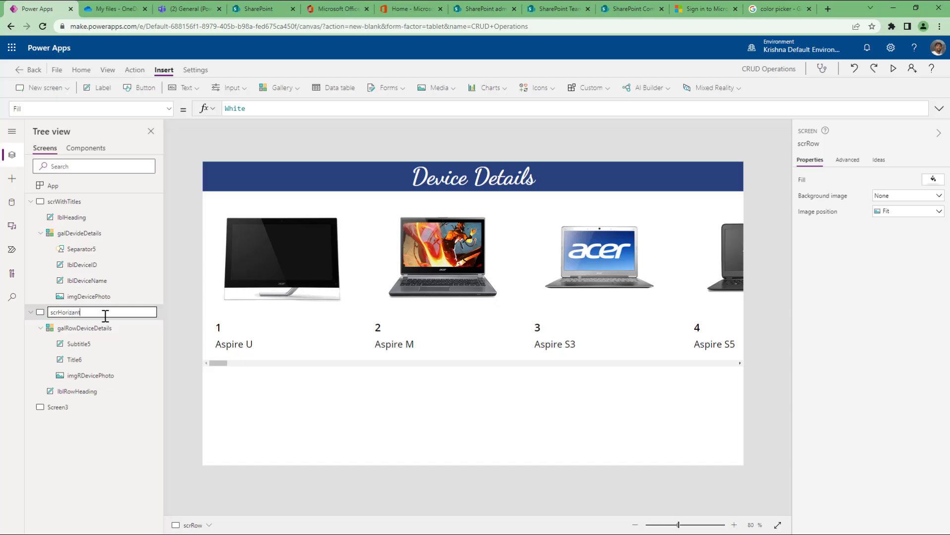
{"action": "key", "text": "Return"}
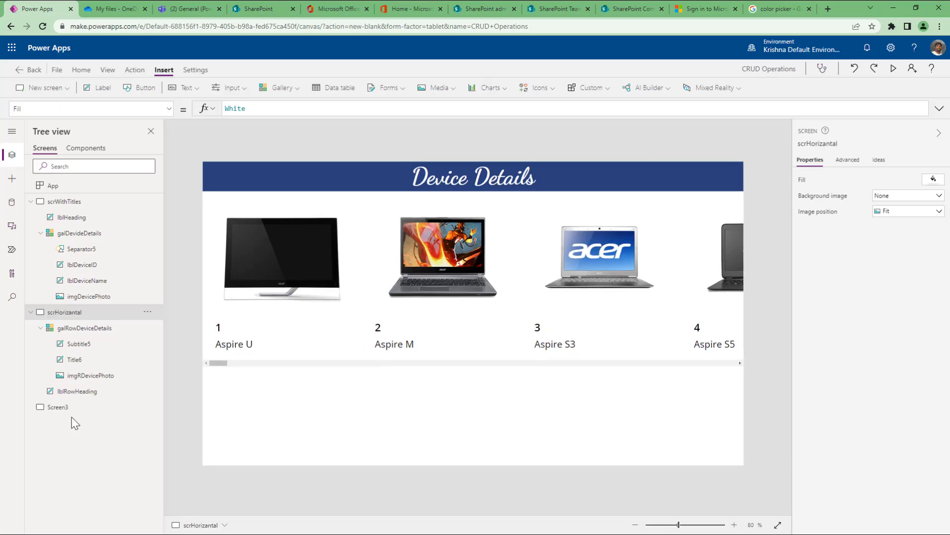
Rename the blank screen Screen3 as scrRow.
{"action": "left_click", "coordinate": [71, 414]}
{"action": "double_click", "coordinate": [71, 414]}
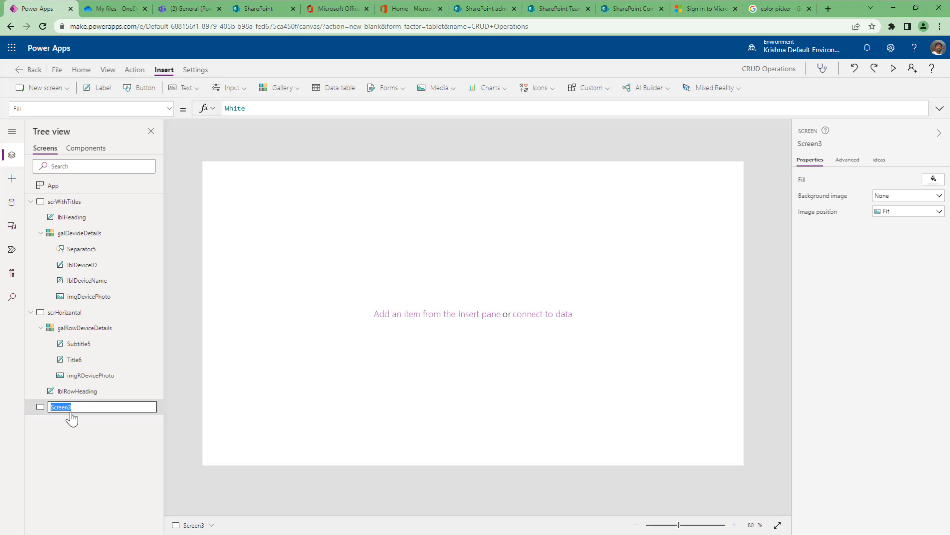
{"action": "type", "text": "g"}
{"action": "type", "text": "crRow"}
{"action": "key", "text": "Return"}
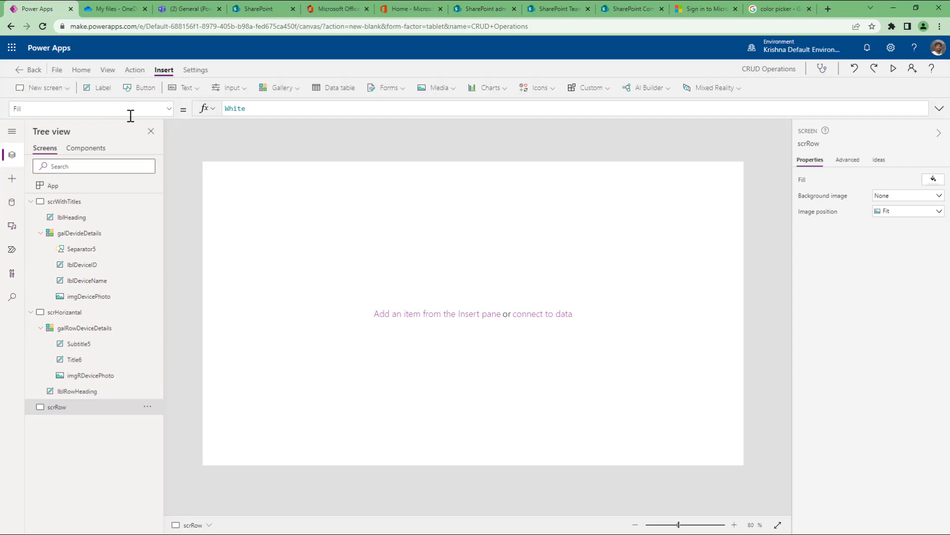
Rename the heading label on scrHorizantal as lblHorizantalHeading.
{"action": "left_click", "coordinate": [96, 393]}
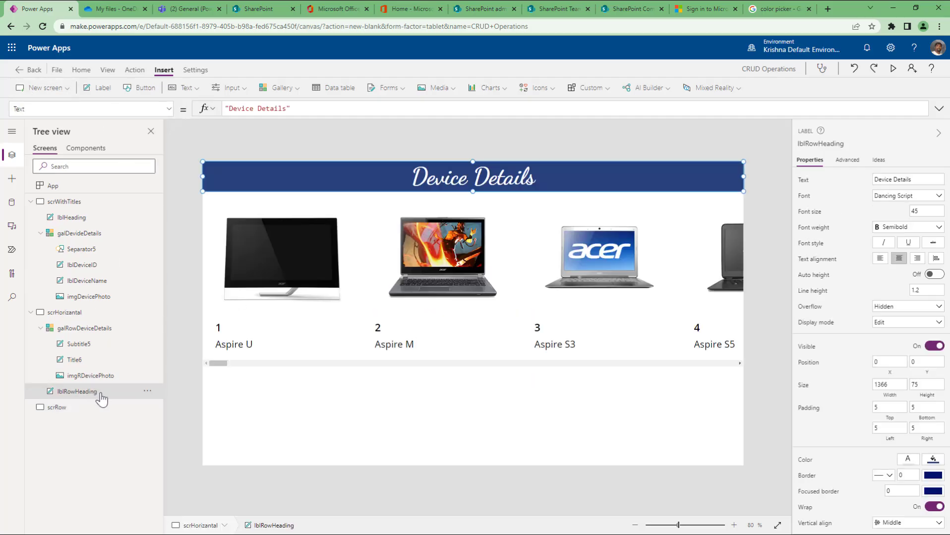
{"action": "double_click", "coordinate": [98, 393]}
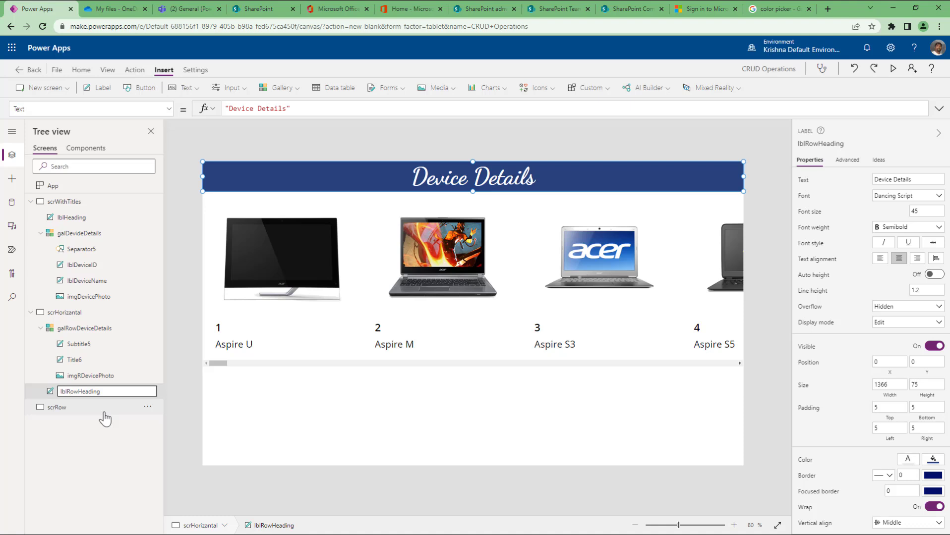
{"action": "key", "text": "BackSpace"}
{"action": "type", "text": "Horizantal"}
{"action": "key", "text": "Return"}
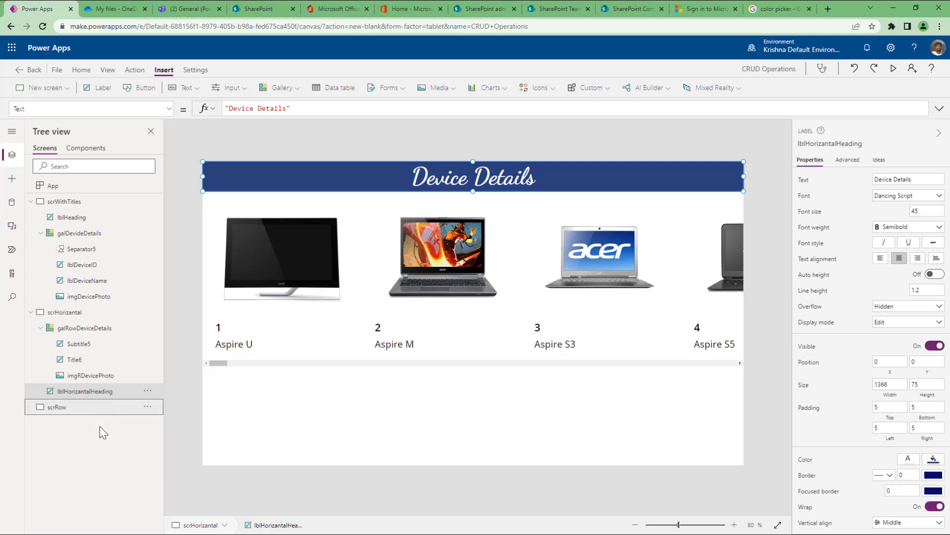
Copy the Device Details heading label from scrHorizantal onto the scrRow screen.
{"action": "left_click", "coordinate": [91, 415]}
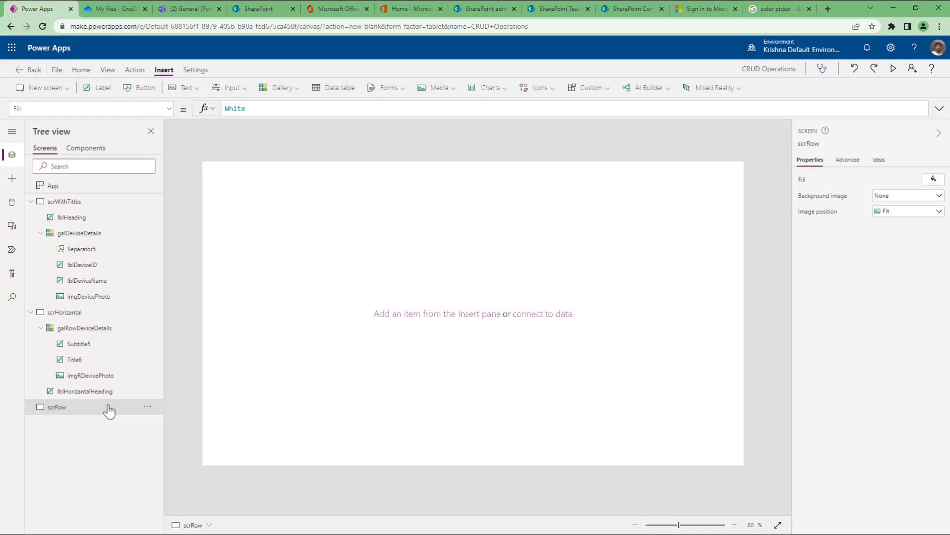
{"action": "left_click", "coordinate": [108, 397]}
{"action": "left_click", "coordinate": [105, 413]}
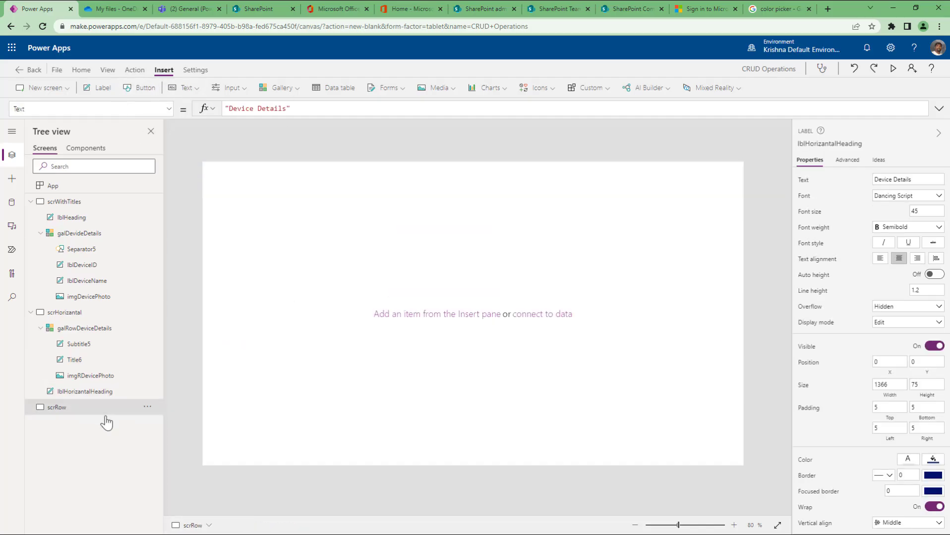
{"action": "key", "text": "ctrl+v"}
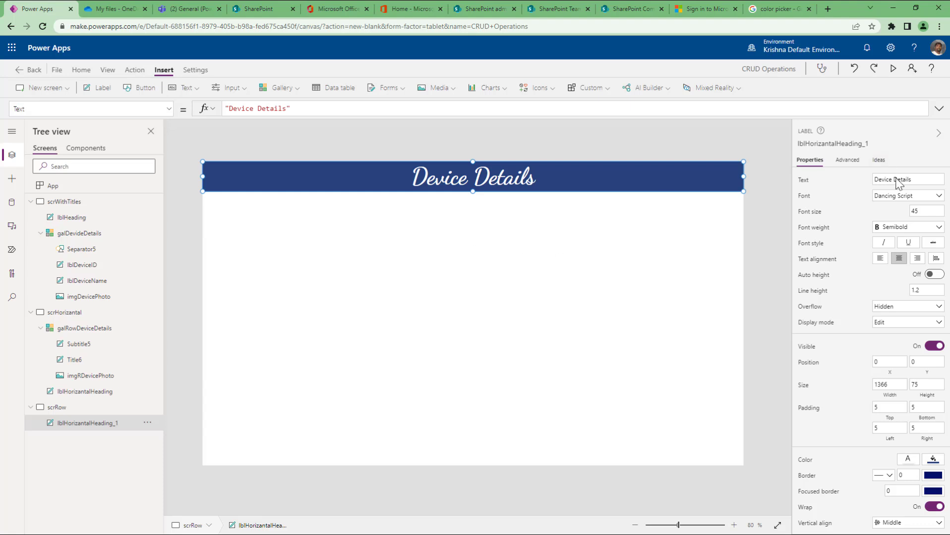
Rename the copied heading label on scrRow as lblRowHeading.
{"action": "left_click", "coordinate": [870, 144]}
{"action": "left_click", "coordinate": [871, 144]}
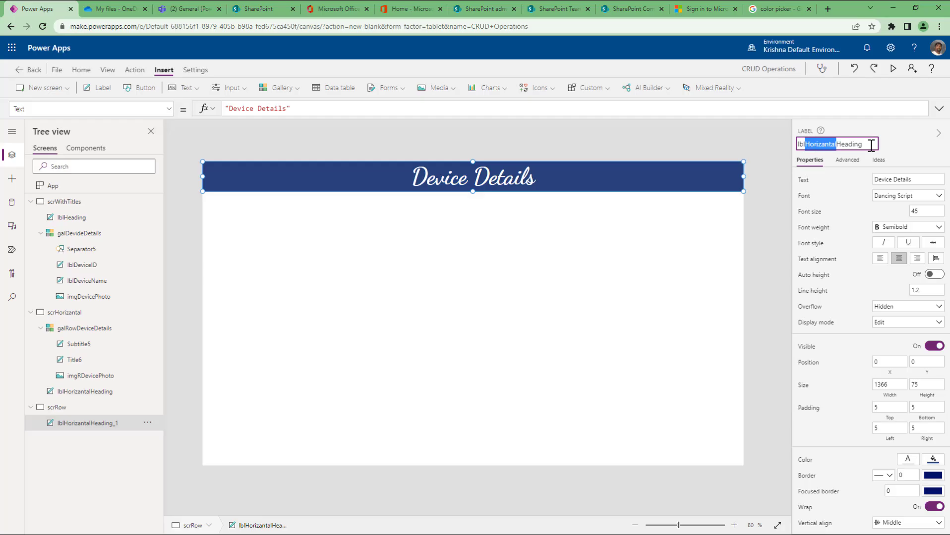
{"action": "type", "text": "Row"}
{"action": "key", "text": "Return"}
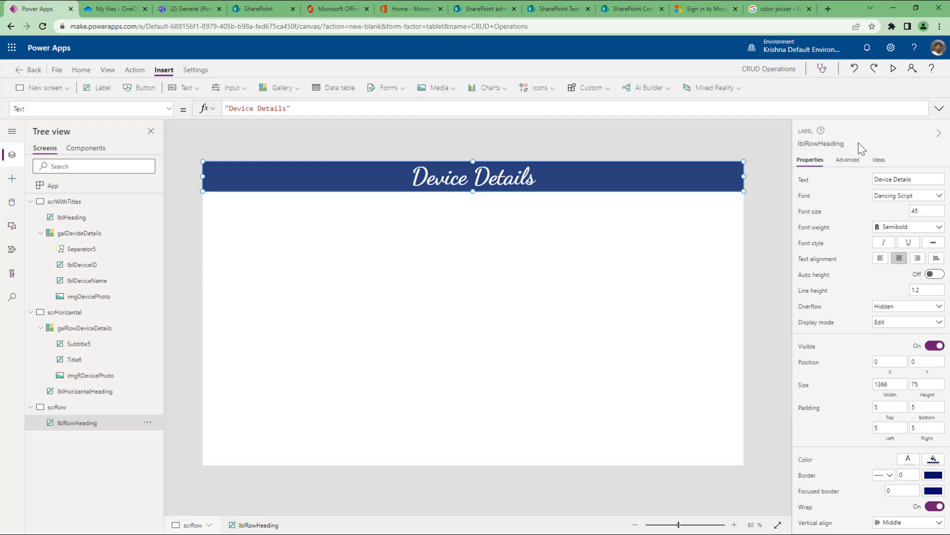
Insert a vertical gallery on scrRow and connect it to the Device Order Data source.
{"action": "left_click", "coordinate": [547, 365]}
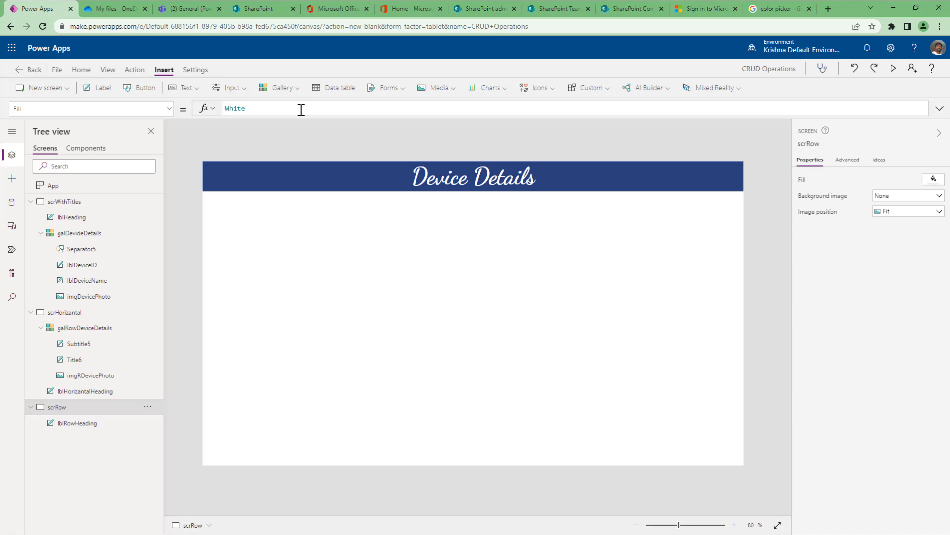
{"action": "left_click", "coordinate": [281, 93]}
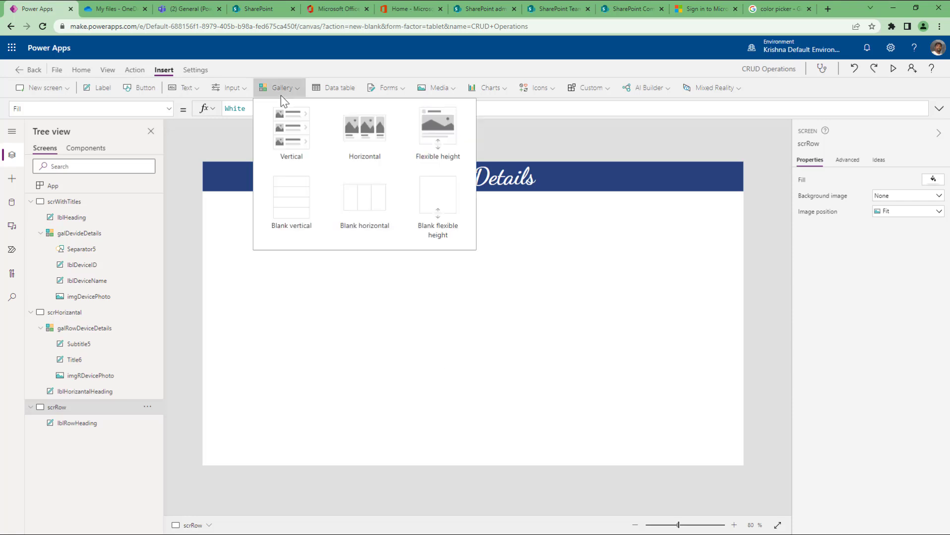
{"action": "left_click", "coordinate": [281, 140]}
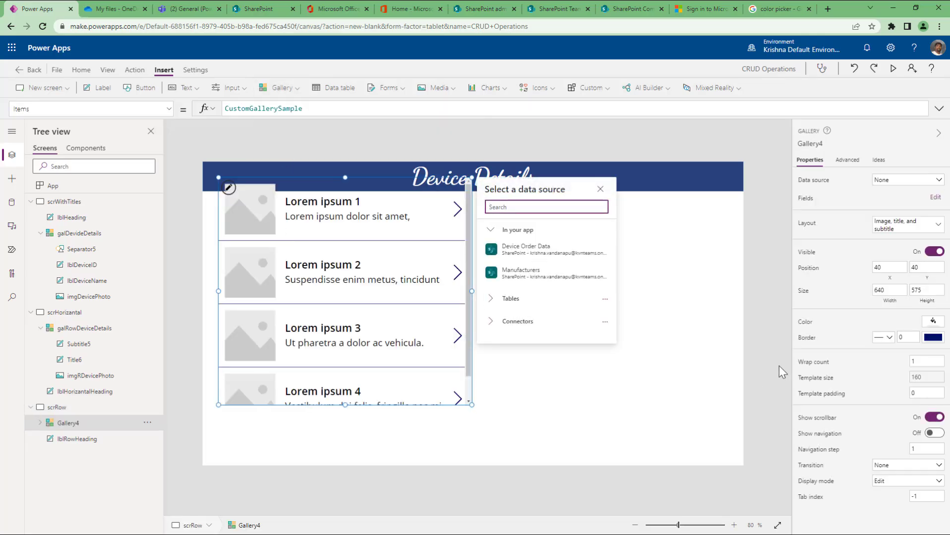
{"action": "left_click", "coordinate": [545, 249]}
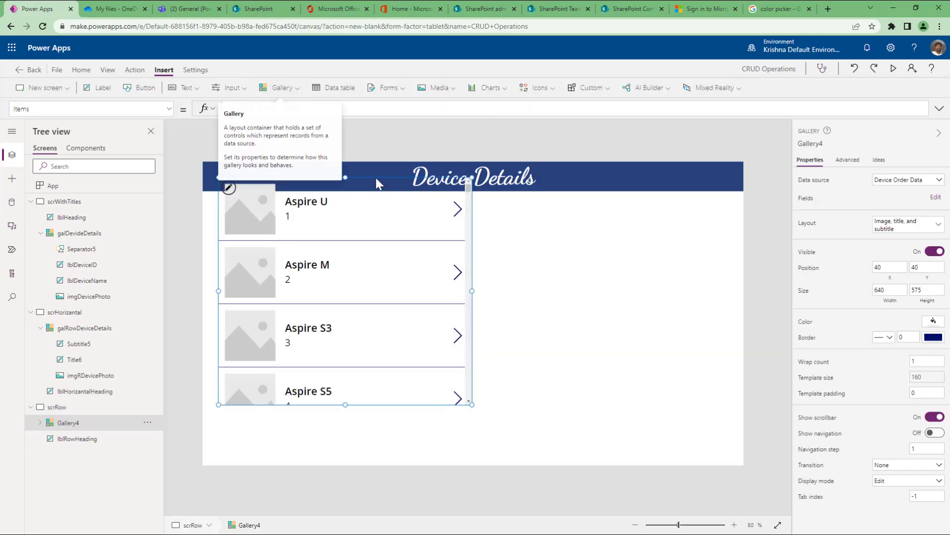
Position the new gallery on scrRow at X 0 and Y lblRowHeading.Y + lblRowHeading.Height.
{"action": "left_click", "coordinate": [883, 269]}
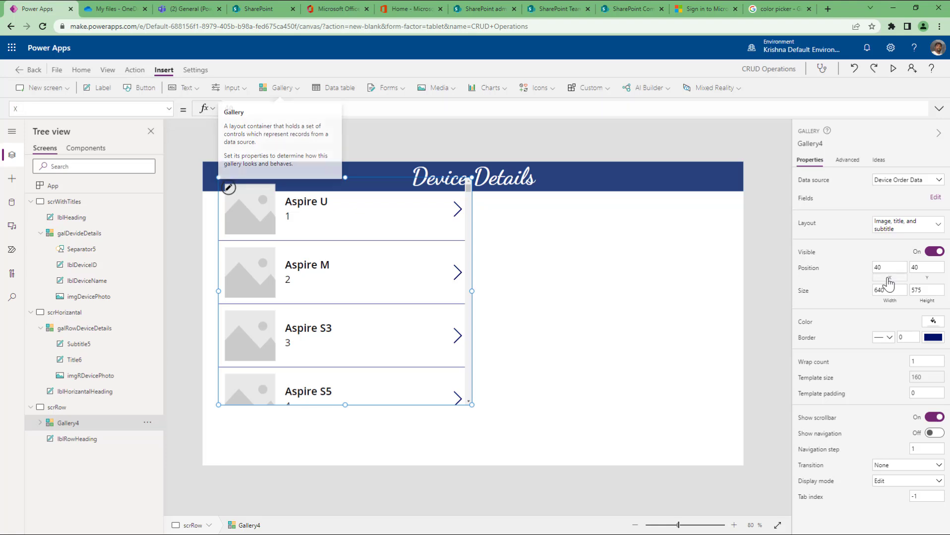
{"action": "double_click", "coordinate": [887, 267]}
{"action": "type", "text": "0"}
{"action": "key", "text": "Tab"}
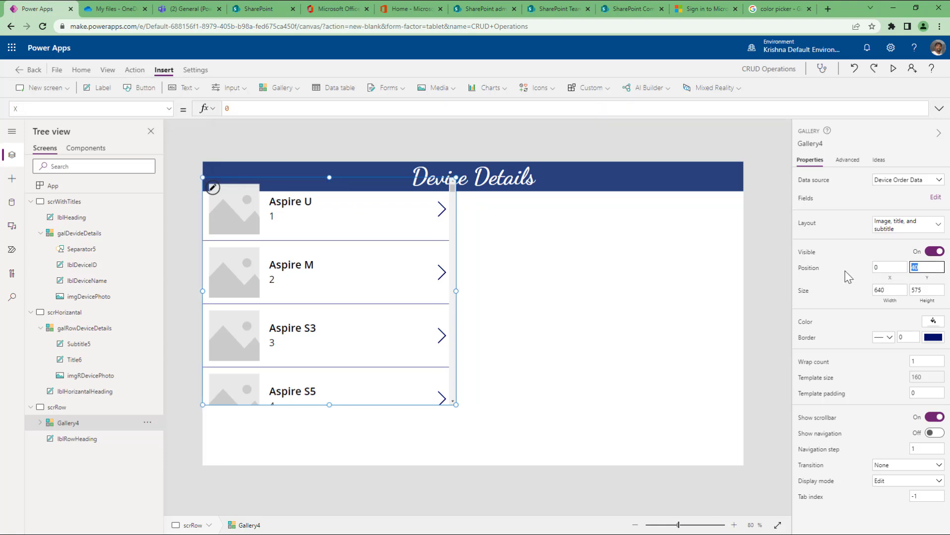
{"action": "left_click", "coordinate": [927, 280]}
{"action": "key", "text": "shift+Home"}
{"action": "key", "text": "BackSpace"}
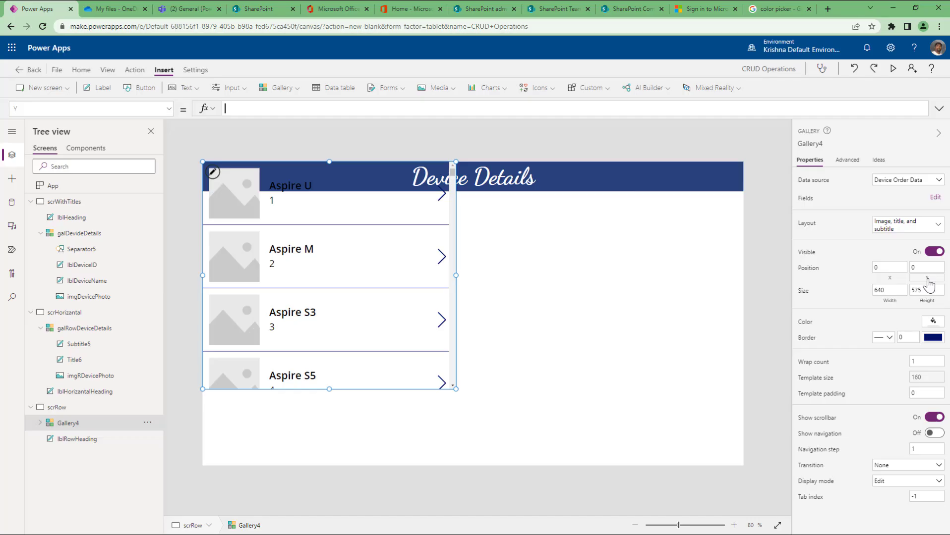
{"action": "type", "text": "lblRowHeading"}
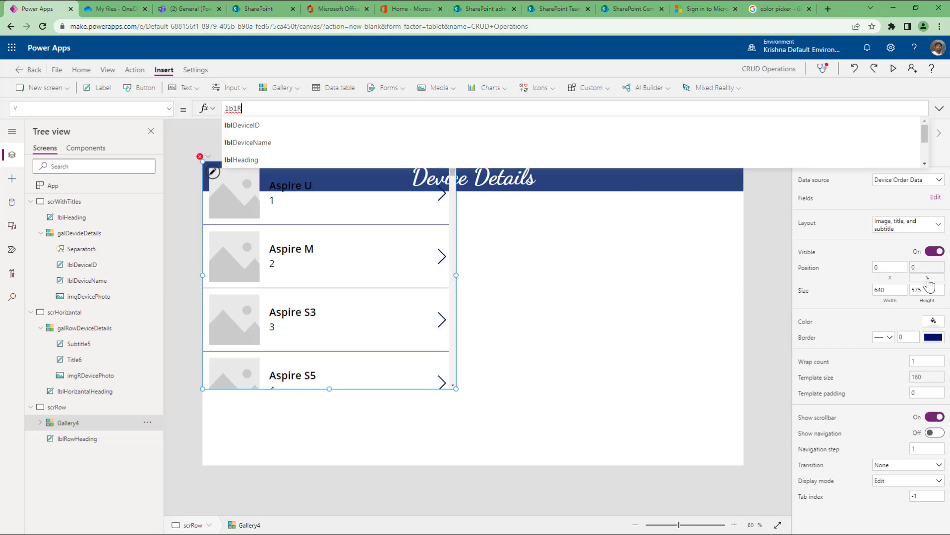
{"action": "key", "text": "Tab"}
{"action": "type", "text": ".Y"}
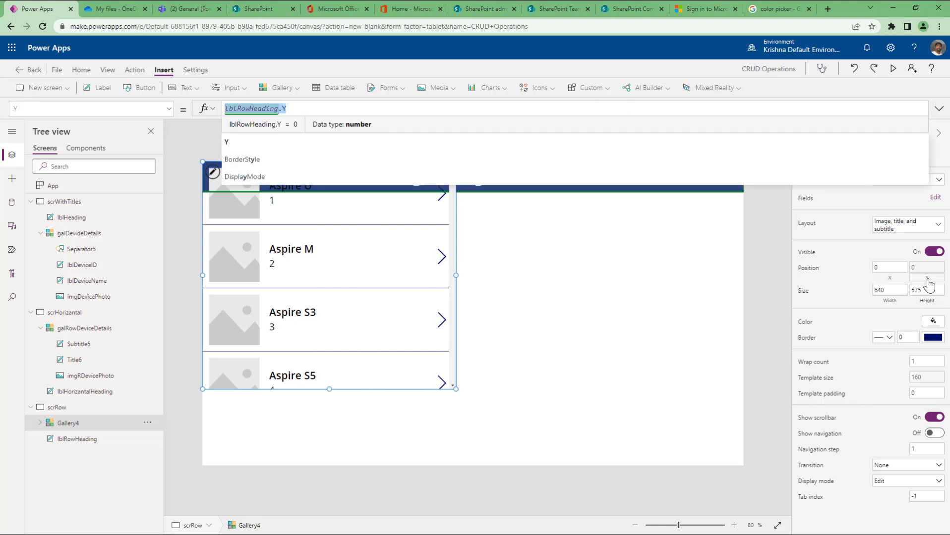
{"action": "type", "text": " + "}
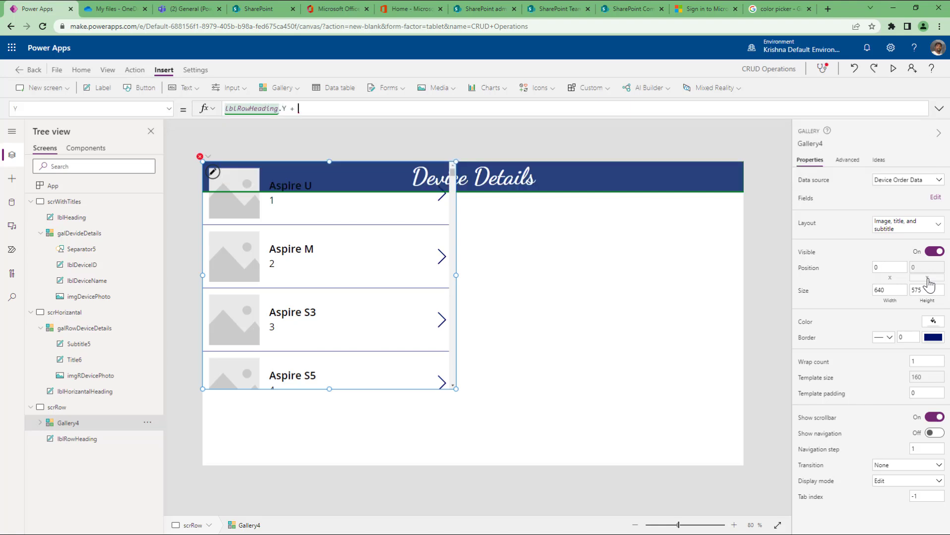
{"action": "type", "text": "lblRowHeading.Height"}
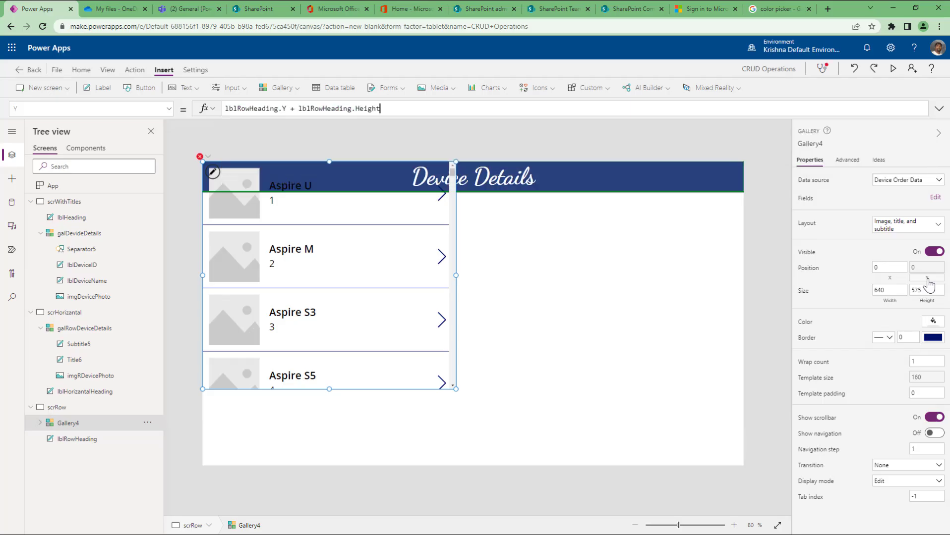
Set the scrRow gallery's width to Parent.Width and its height to Parent.Height - lblRowHeading.Height.
{"action": "left_click", "coordinate": [894, 302]}
{"action": "key", "text": "ctrl+a"}
{"action": "type", "text": "pare"}
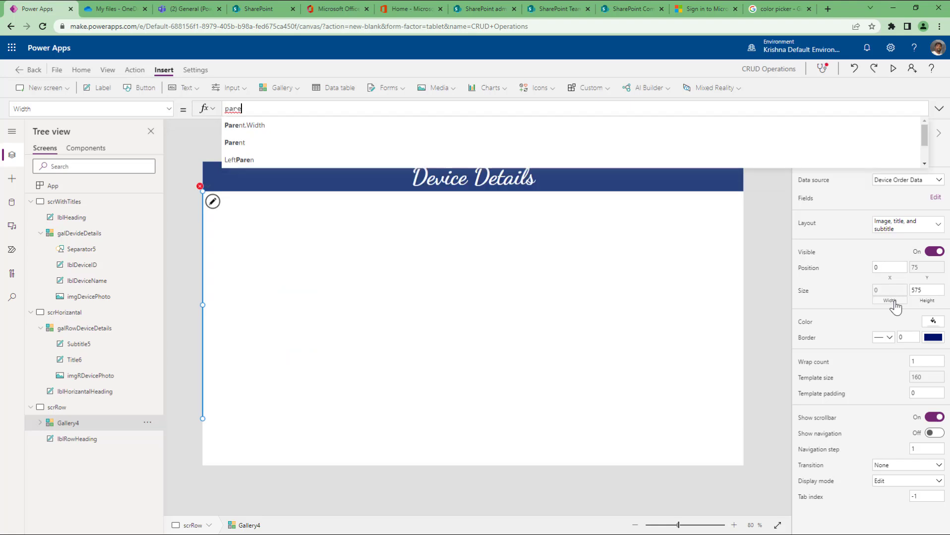
{"action": "key", "text": "Tab"}
{"action": "left_click", "coordinate": [924, 303]}
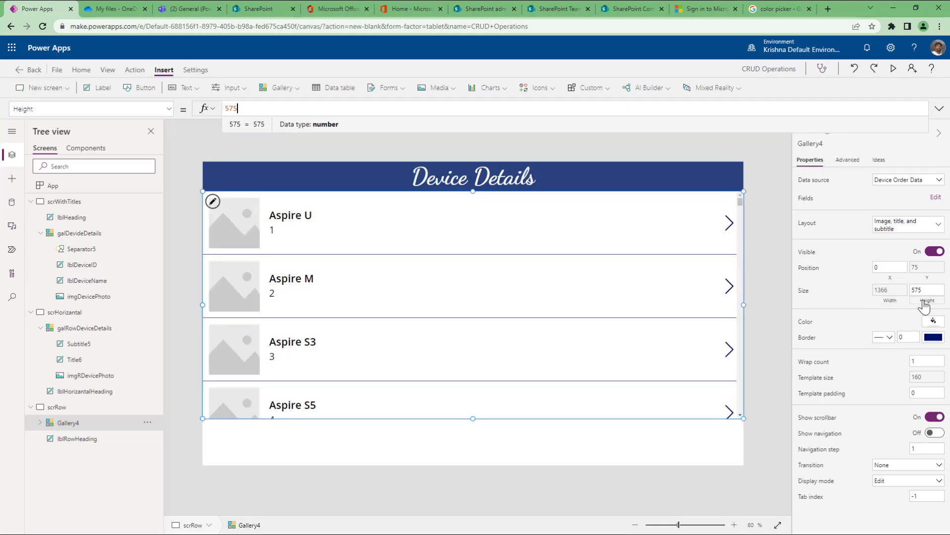
{"action": "type", "text": "lblRowHeading."}
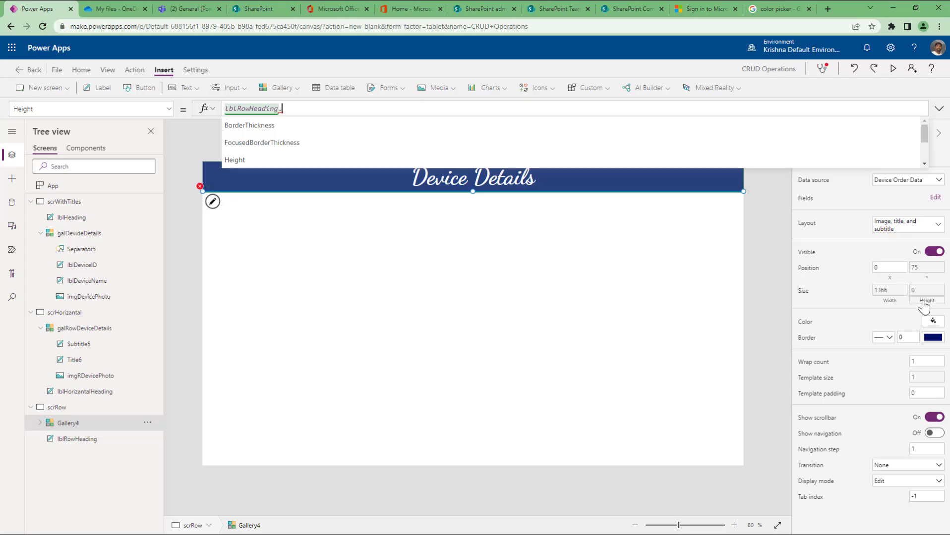
{"action": "type", "text": "Heigh"}
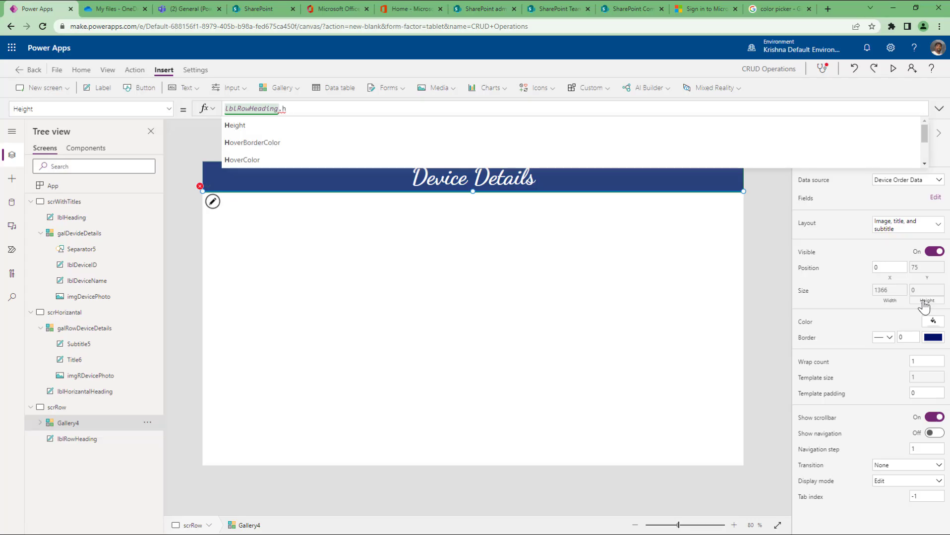
{"action": "key", "text": "Tab"}
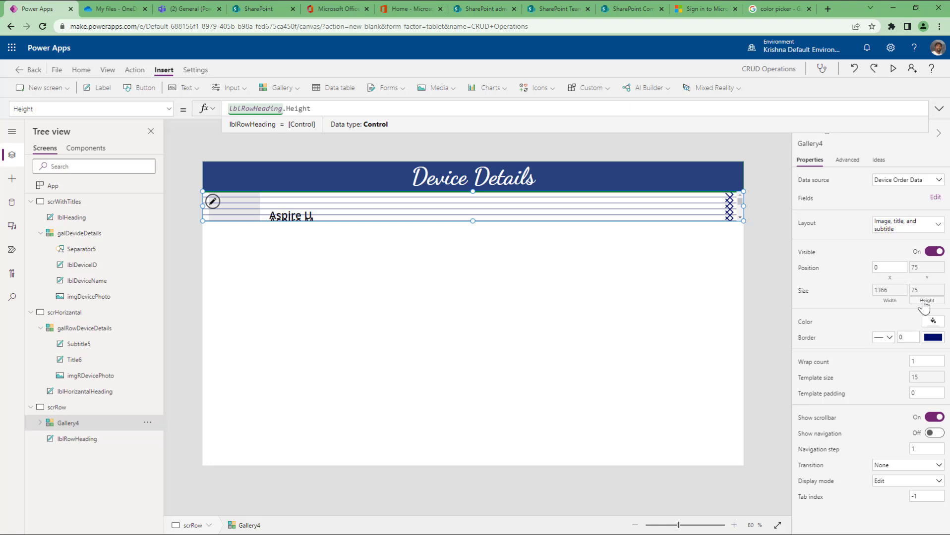
{"action": "key", "text": "Home"}
{"action": "type", "text": "pare"}
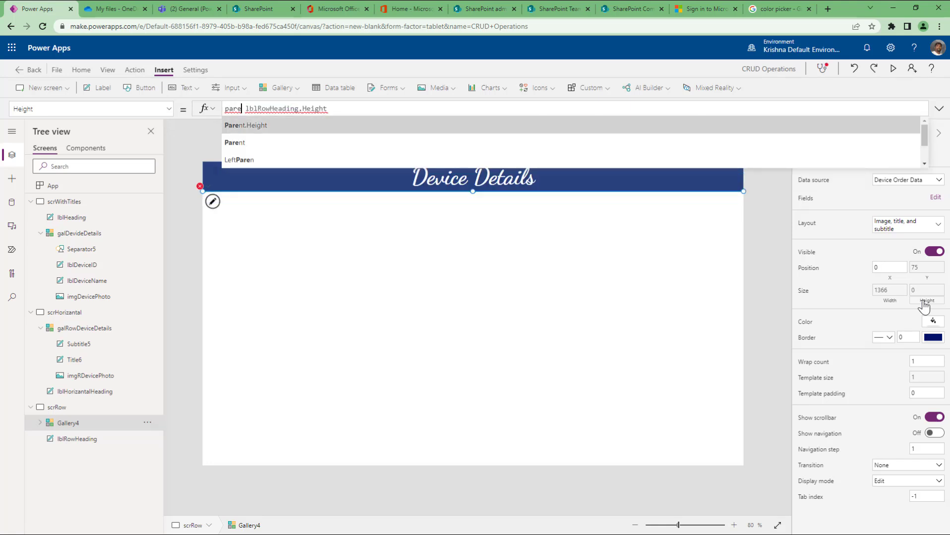
{"action": "key", "text": "Tab"}
{"action": "type", "text": "-"}
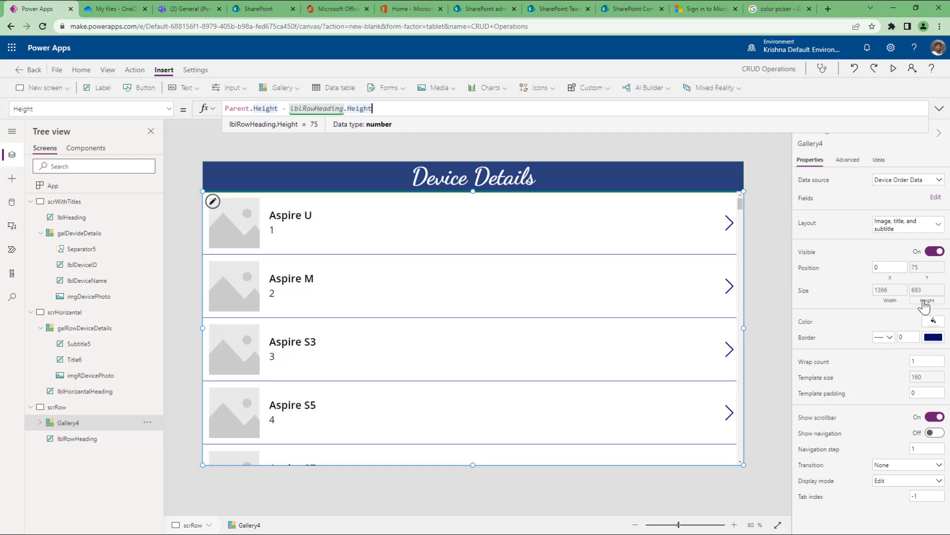
Set the image in the scrRow gallery's item template to ThisItem.Photo.
{"action": "left_click", "coordinate": [250, 224]}
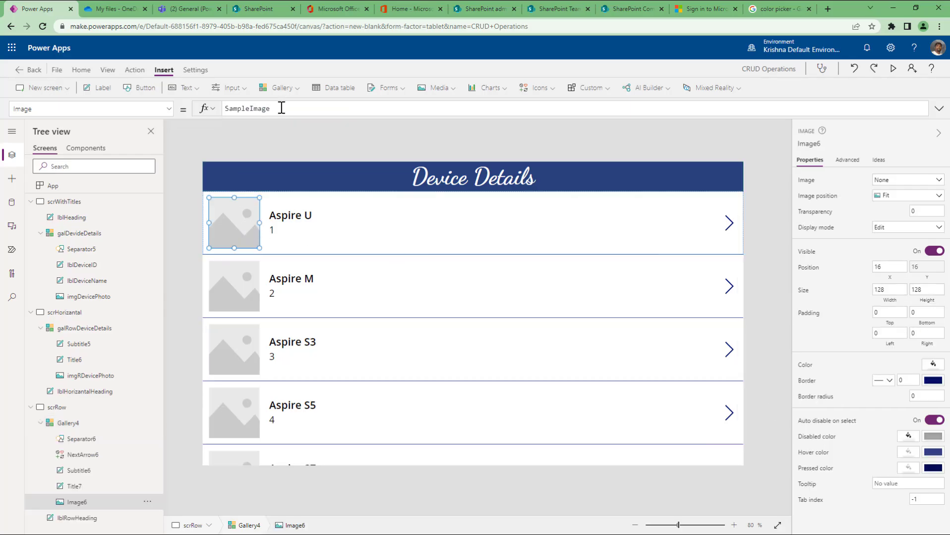
{"action": "left_click_drag", "start_coordinate": [282, 108], "coordinate": [216, 111]}
{"action": "type", "text": "this"}
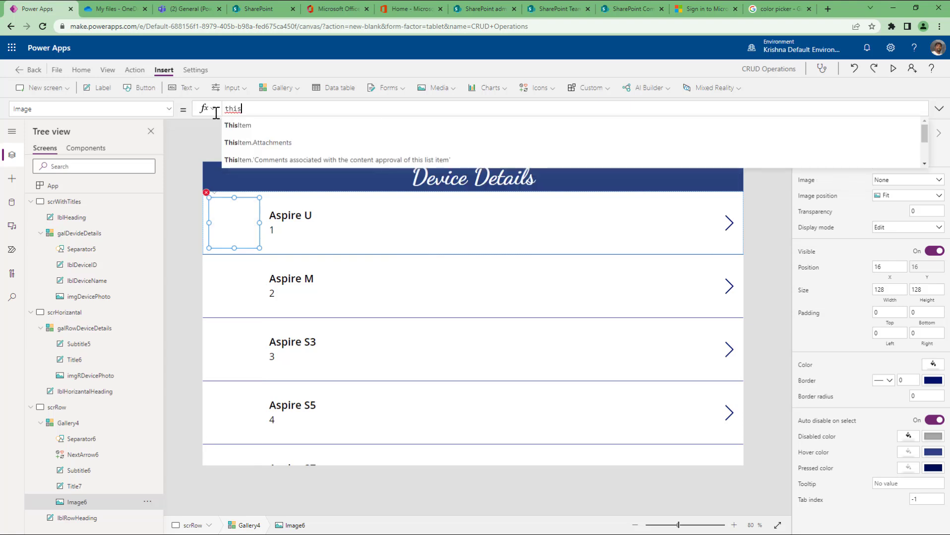
{"action": "key", "text": "Tab"}
{"action": "type", "text": "."}
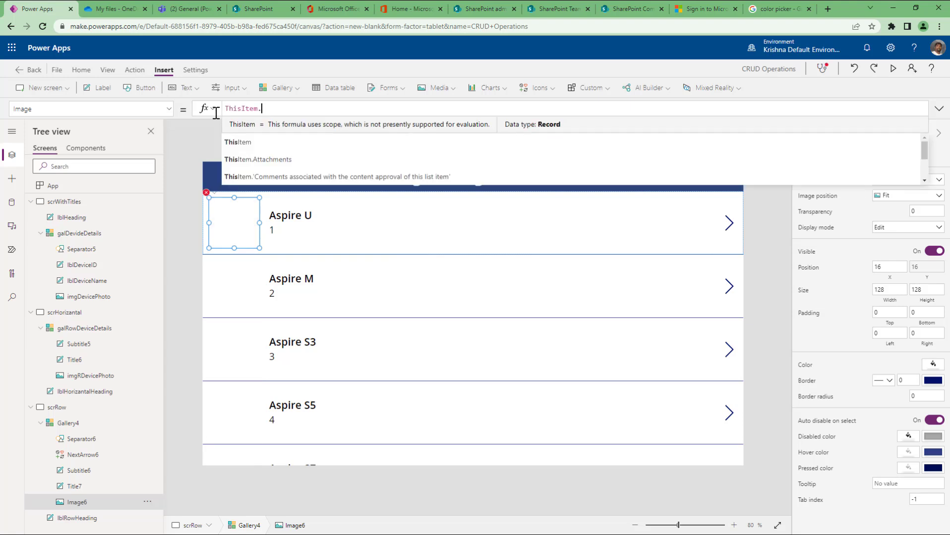
{"action": "type", "text": "Photo"}
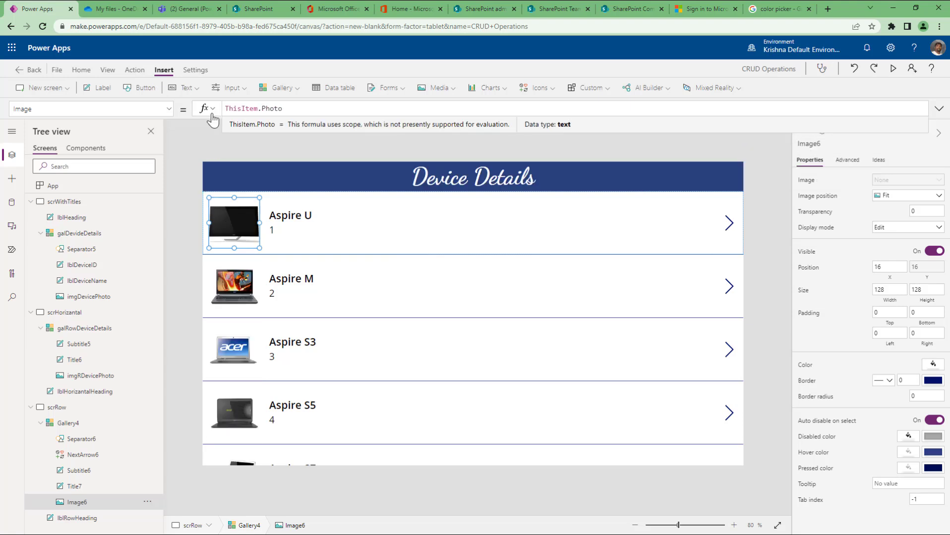
{"action": "left_click", "coordinate": [293, 218]}
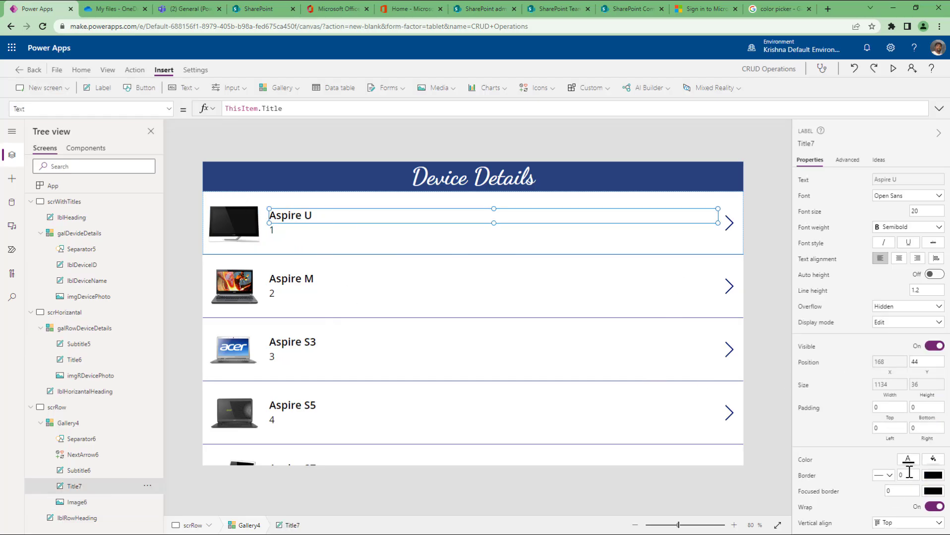
Set the width and height of the photo in the scrRow gallery's item template to 70.
{"action": "left_click", "coordinate": [91, 426]}
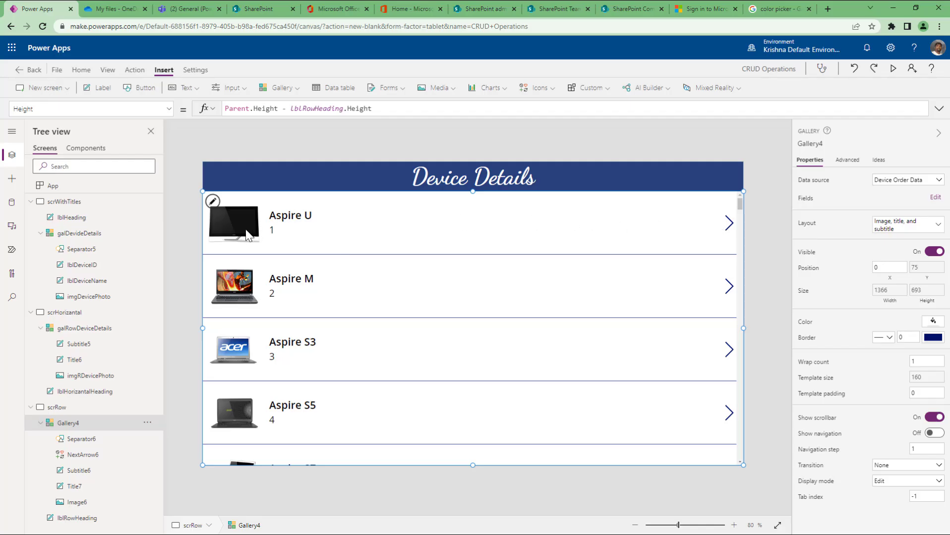
{"action": "left_click", "coordinate": [247, 242]}
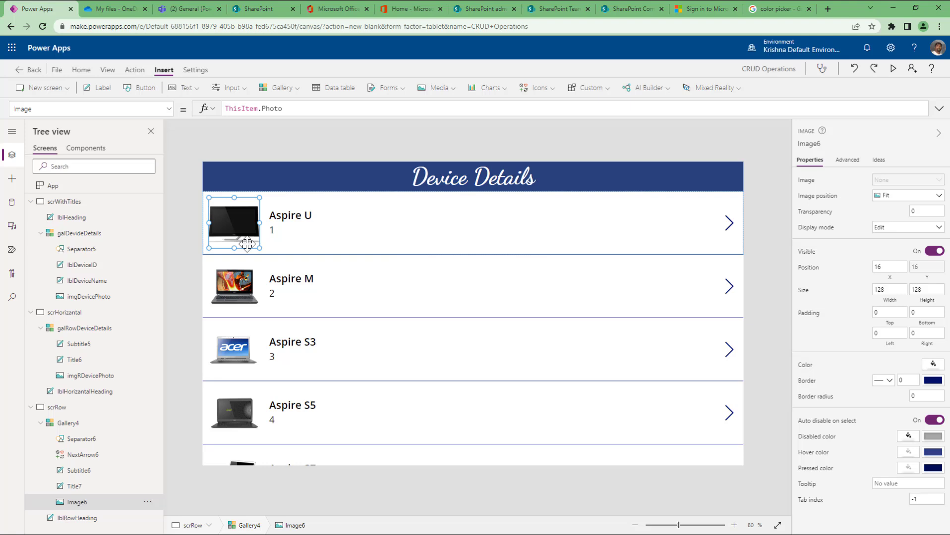
{"action": "left_click", "coordinate": [890, 290]}
{"action": "type", "text": "70"}
{"action": "key", "text": "Tab"}
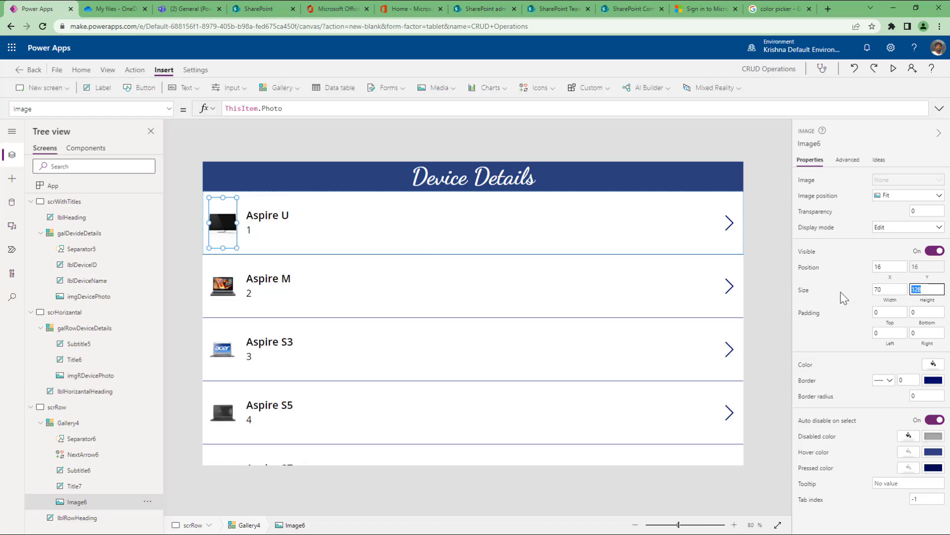
{"action": "type", "text": "70"}
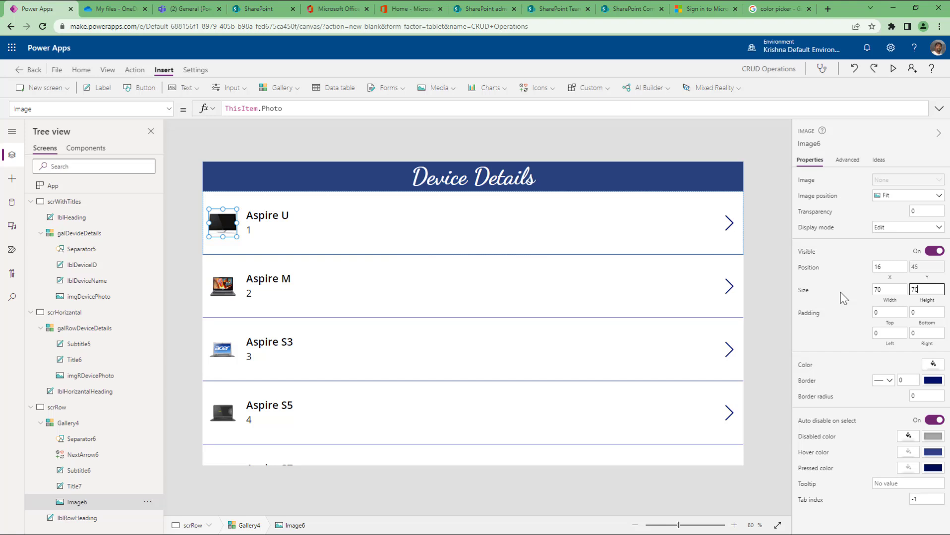
Set the scrRow gallery's template size to 75.
{"action": "left_click", "coordinate": [402, 240]}
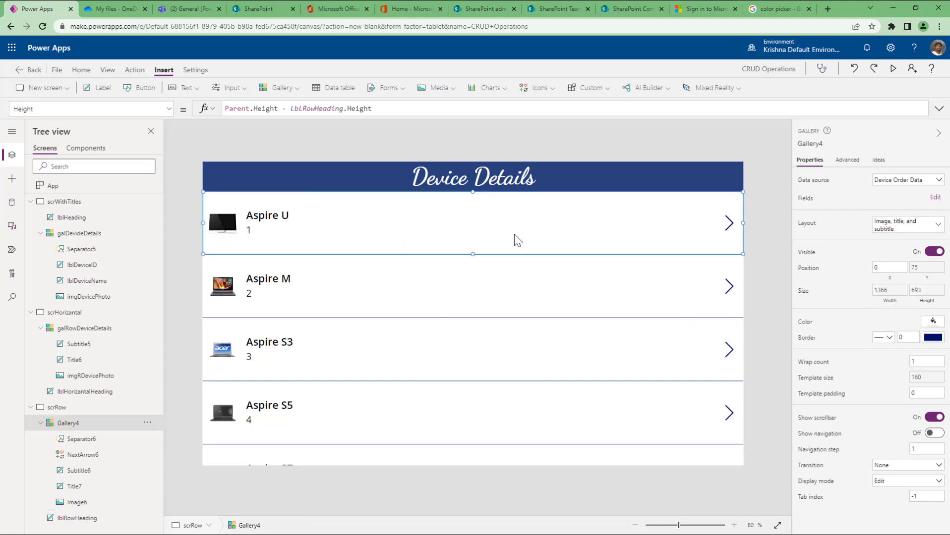
{"action": "left_click", "coordinate": [930, 378]}
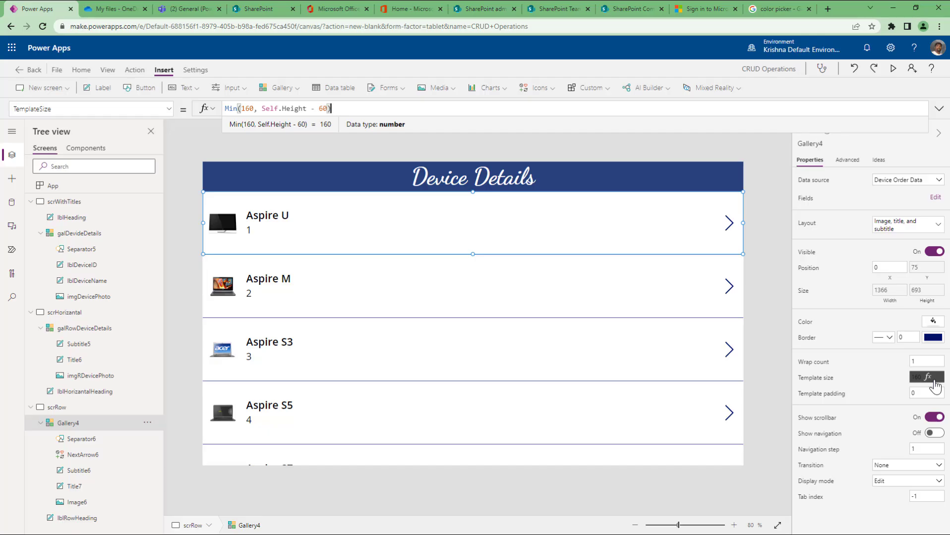
{"action": "key", "text": "ctrl+a"}
{"action": "type", "text": "7"}
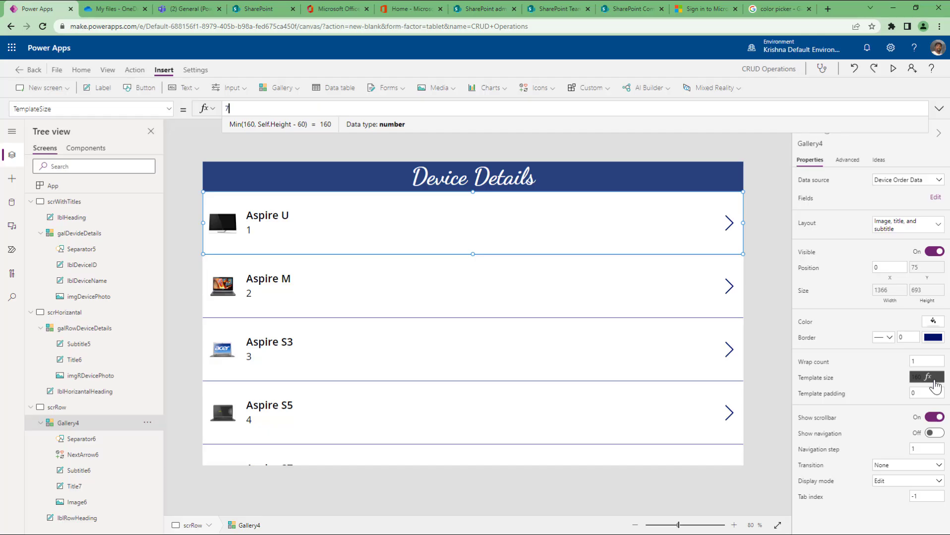
{"action": "type", "text": "0"}
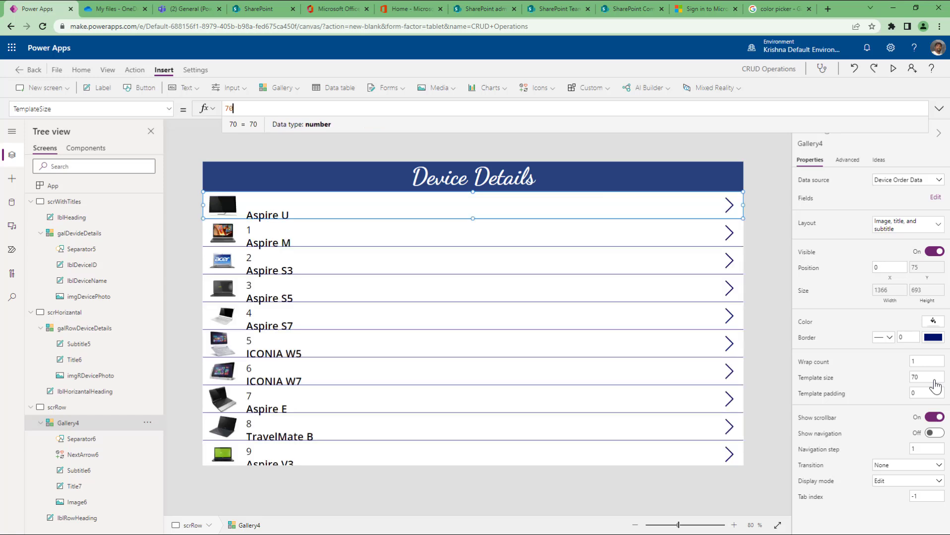
{"action": "left_click", "coordinate": [919, 379]}
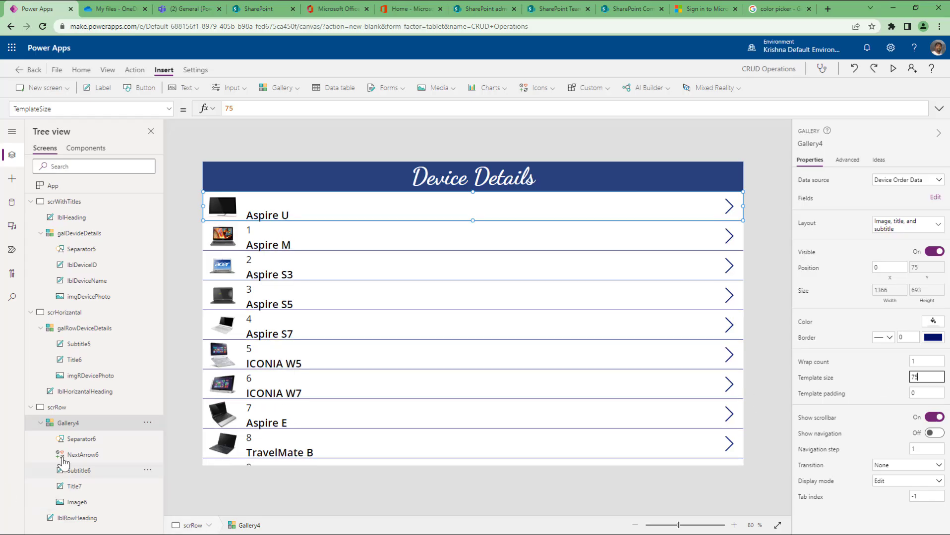
Shrink the device name label to about 214 × 29 and the ID label to about 45 × 28, lining them up in one row beside the photo.
{"action": "left_click", "coordinate": [282, 221]}
{"action": "left_click_drag", "start_coordinate": [283, 219], "coordinate": [284, 206]}
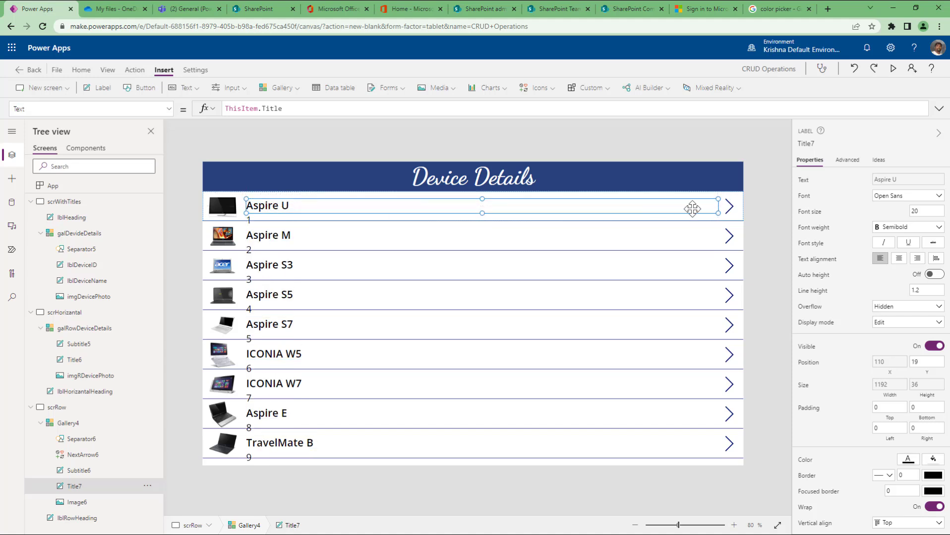
{"action": "left_click_drag", "start_coordinate": [717, 210], "coordinate": [357, 204]}
{"action": "left_click", "coordinate": [268, 219]}
{"action": "mouse_move", "coordinate": [264, 210]}
{"action": "left_mouse_down"}
{"action": "mouse_move", "coordinate": [392, 202]}
{"action": "mouse_move", "coordinate": [272, 212]}
{"action": "left_mouse_up"}
{"action": "left_click", "coordinate": [333, 206]}
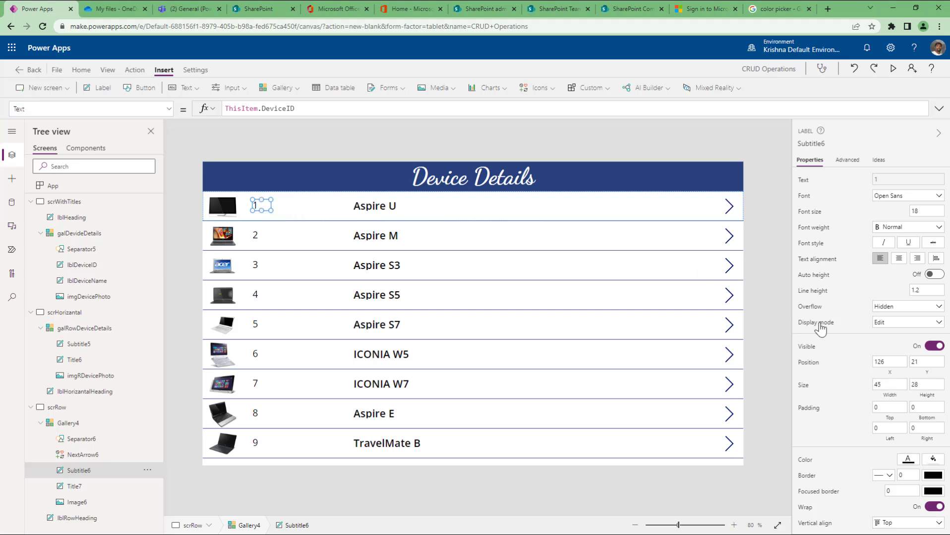
Set the device ID label's width to 50 with centred text, and move the device name label beside it at about X 212, Y 23.
{"action": "left_click", "coordinate": [906, 385]}
{"action": "left_click", "coordinate": [899, 258]}
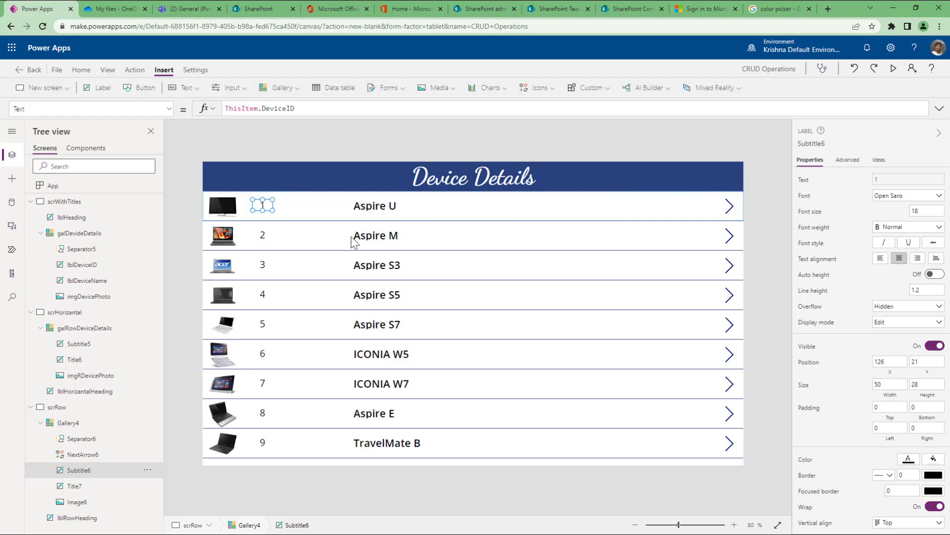
{"action": "left_click", "coordinate": [366, 214]}
{"action": "left_click_drag", "start_coordinate": [404, 207], "coordinate": [340, 207]}
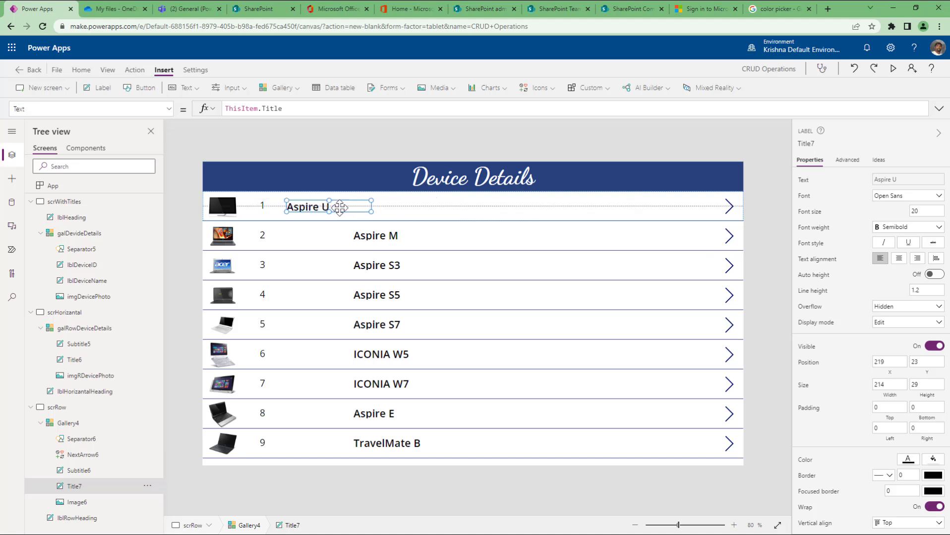
{"action": "left_click", "coordinate": [262, 207]}
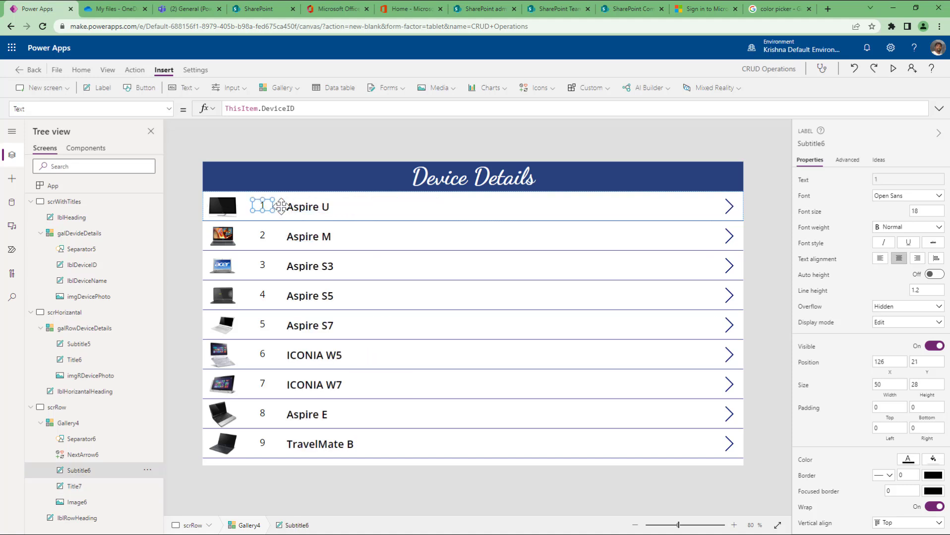
{"action": "left_click", "coordinate": [316, 207]}
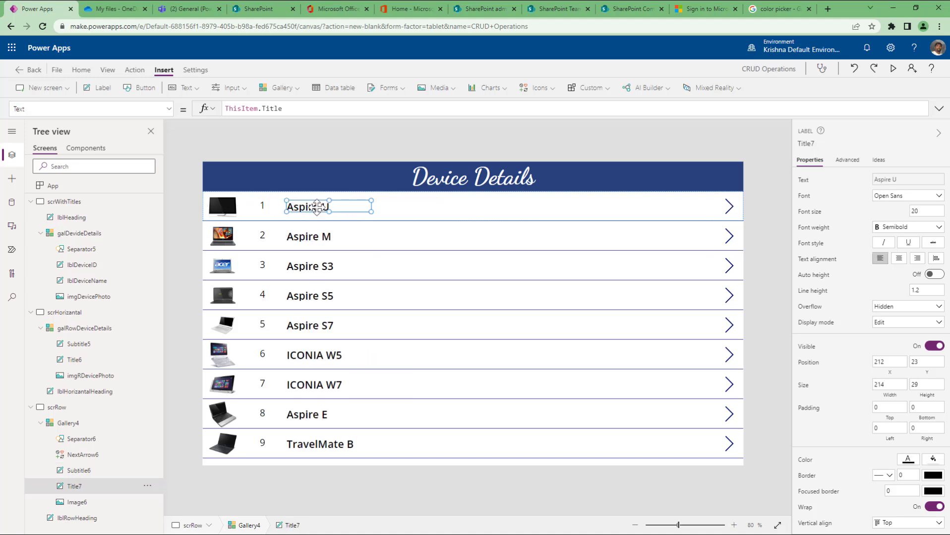
Try to rename the scrRow gallery's device ID label as lblDeviceID.
{"action": "left_click", "coordinate": [269, 208]}
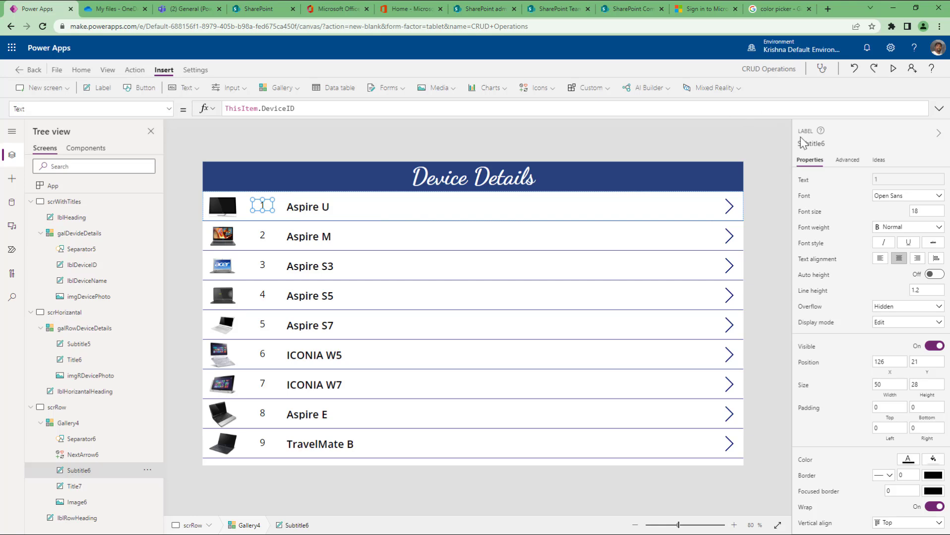
{"action": "left_click", "coordinate": [816, 144]}
{"action": "type", "text": "lblD"}
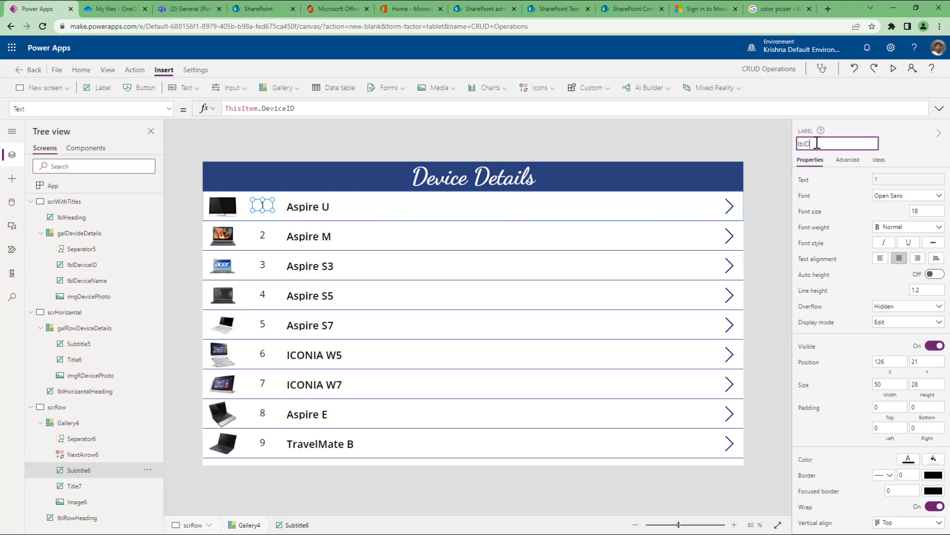
{"action": "type", "text": "eviceID"}
{"action": "key", "text": "Return"}
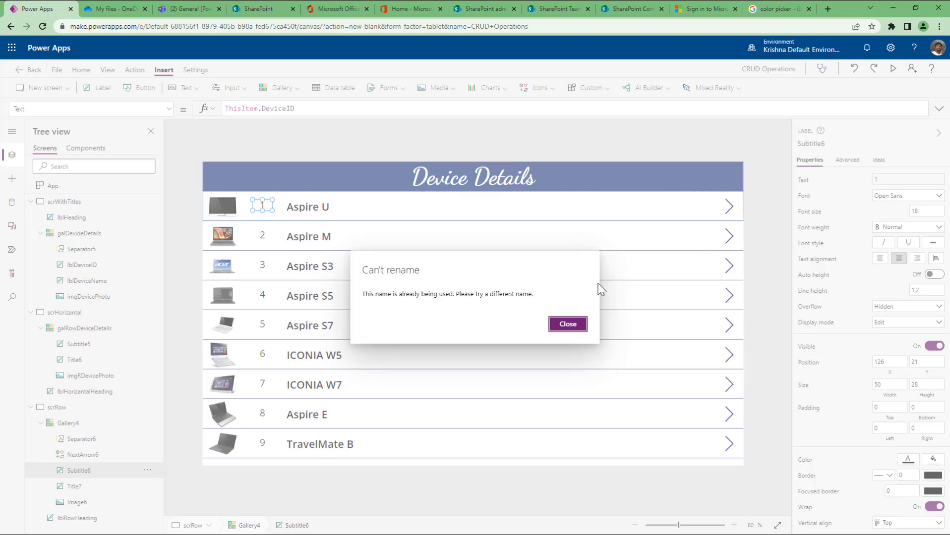
{"action": "left_click", "coordinate": [558, 326]}
Rename the scrRow gallery's device ID label as lblRDeviceID.
{"action": "left_click", "coordinate": [818, 144]}
{"action": "key", "text": "BackSpace"}
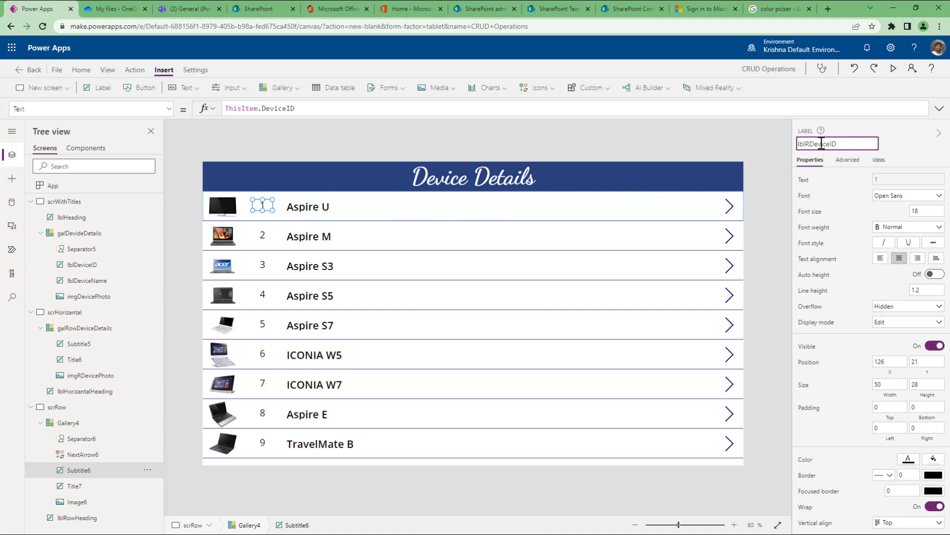
{"action": "type", "text": "lblRDeviceID"}
{"action": "key", "text": "Return"}
{"action": "left_click", "coordinate": [828, 144]}
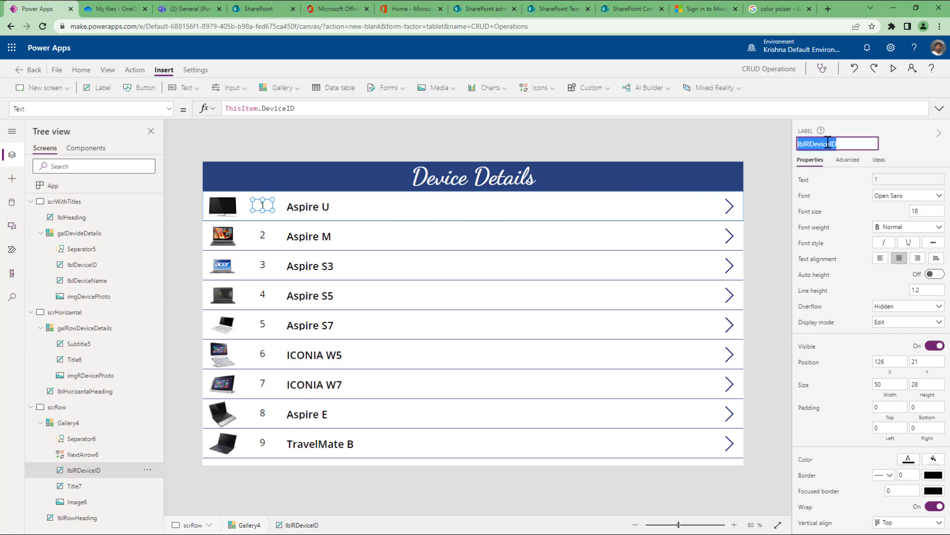
Set the device name label's X position to lblRDeviceID.X + lblRDeviceID.Width.
{"action": "left_click", "coordinate": [335, 207]}
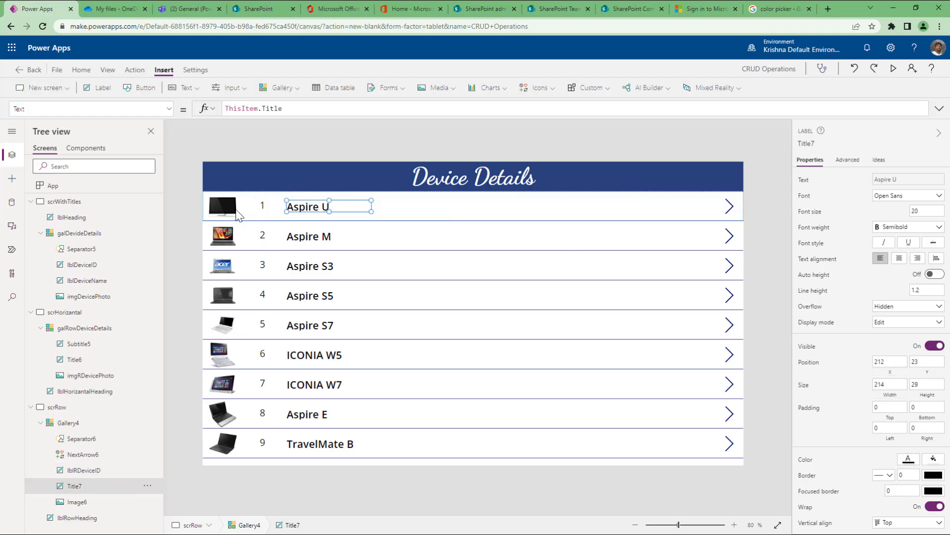
{"action": "left_click", "coordinate": [888, 371]}
{"action": "key", "text": "BackSpace"}
{"action": "key", "text": "BackSpace"}
{"action": "key", "text": "BackSpace"}
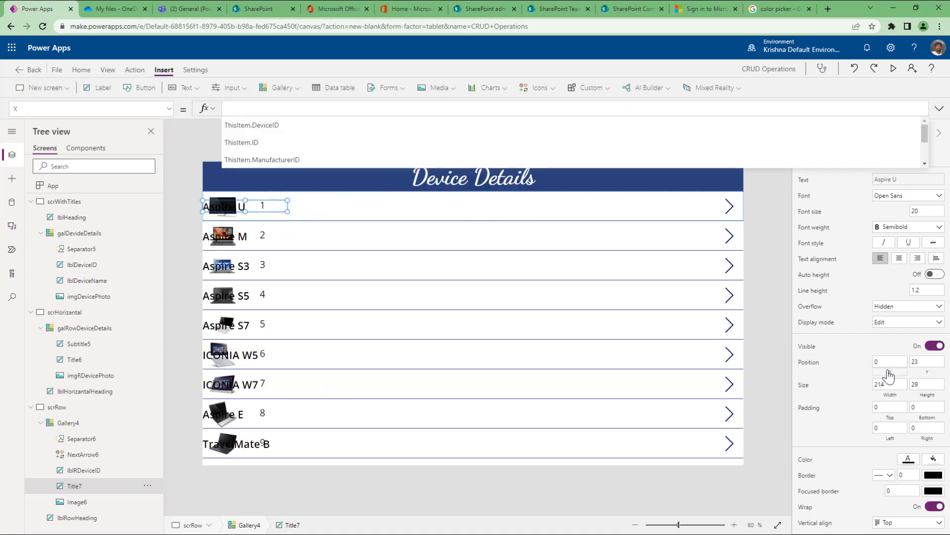
{"action": "type", "text": "lblRDeviceID"}
{"action": "type", "text": "."}
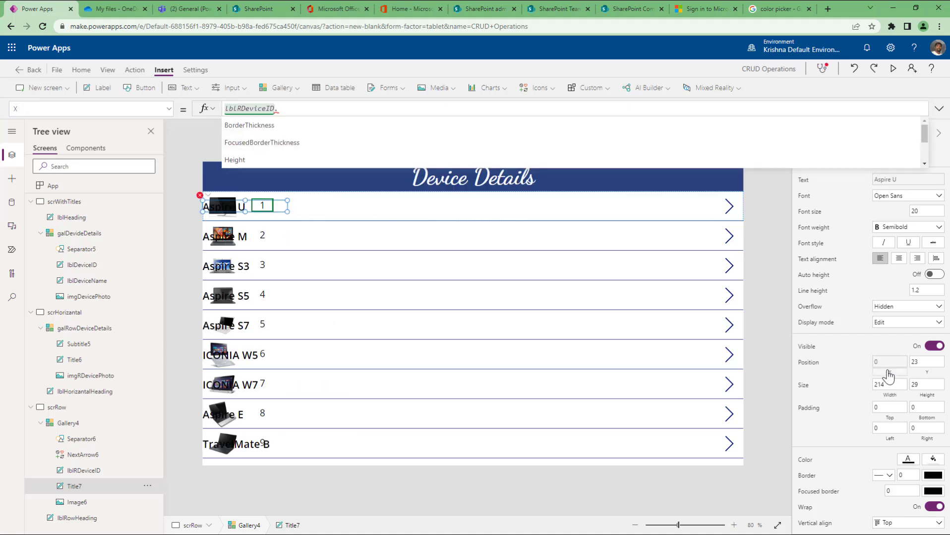
{"action": "type", "text": "X +"}
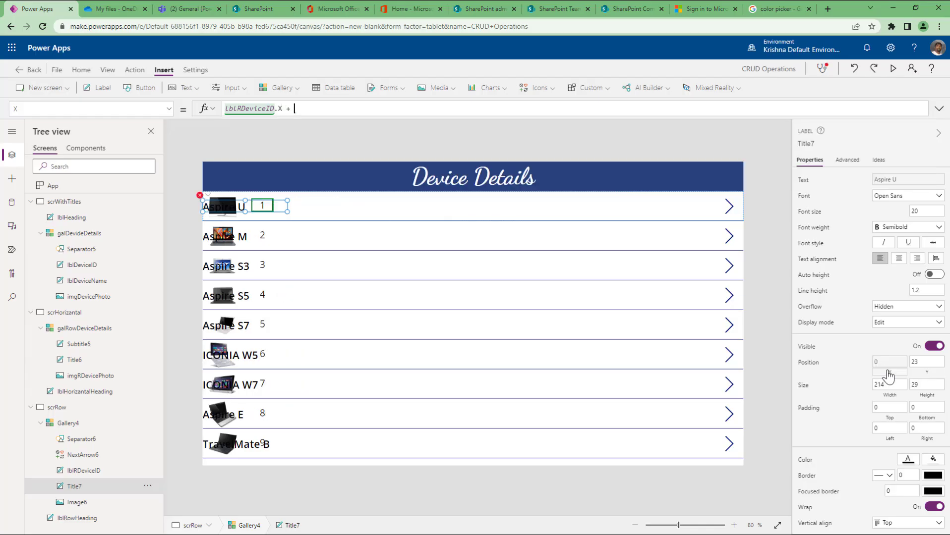
{"action": "type", "text": "lblRDeviceID"}
{"action": "type", "text": ".Width"}
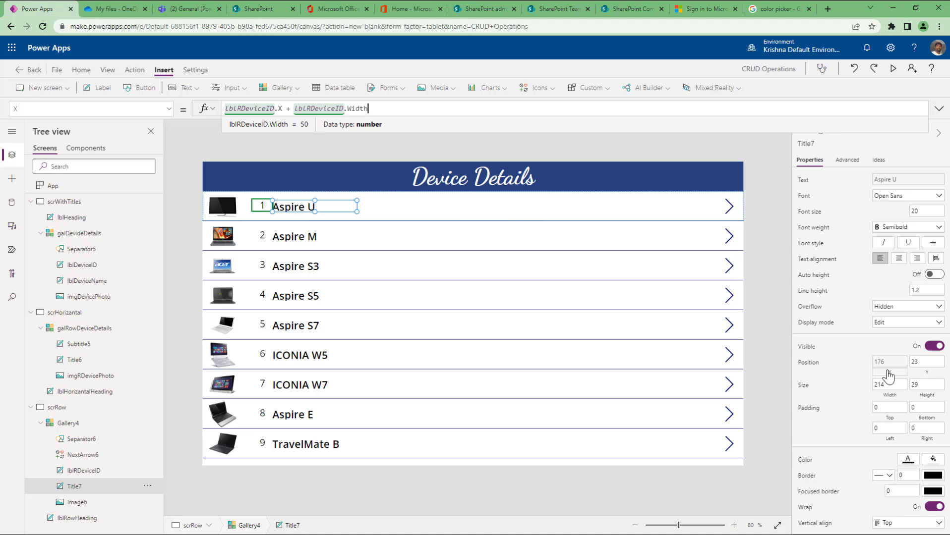
Set the device name label's Y position to lblRDeviceID.Y.
{"action": "left_click", "coordinate": [929, 380]}
{"action": "type", "text": "lblRDeviceID"}
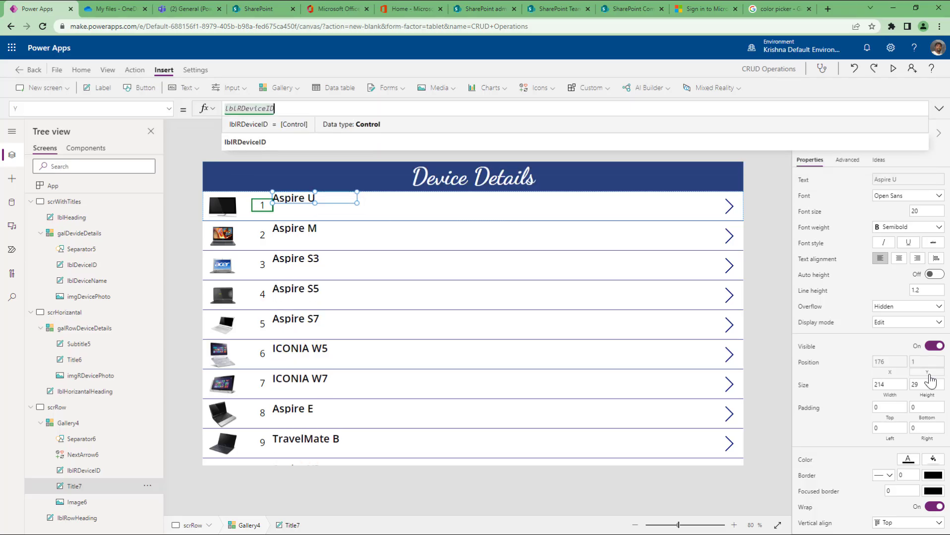
{"action": "type", "text": ".Y"}
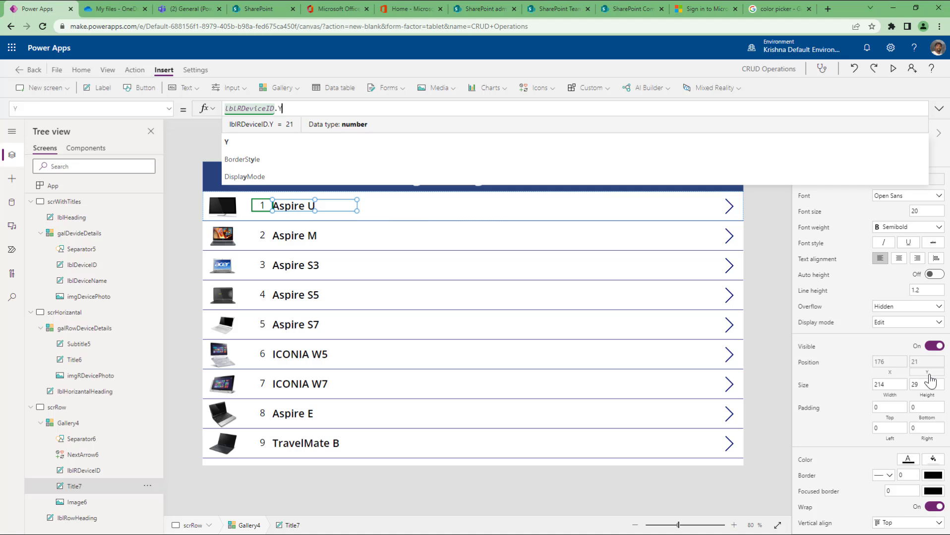
Centre the device name label's text, set its width to 250, and check the names down the gallery.
{"action": "left_click", "coordinate": [899, 259]}
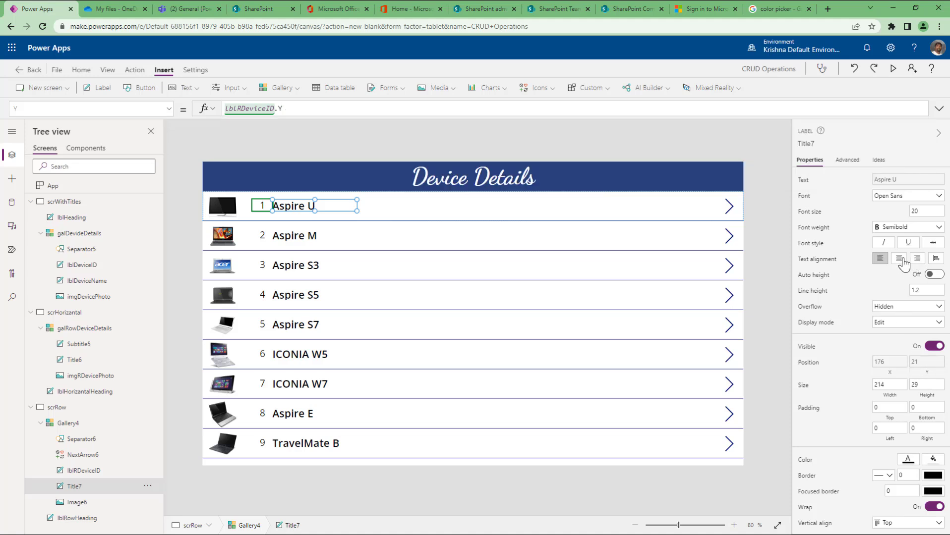
{"action": "left_click", "coordinate": [898, 258]}
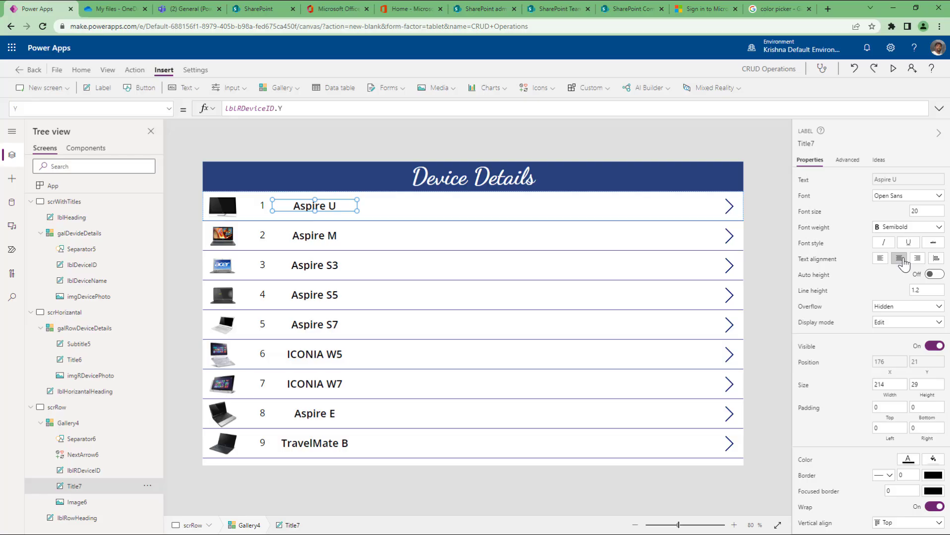
{"action": "left_click", "coordinate": [756, 297]}
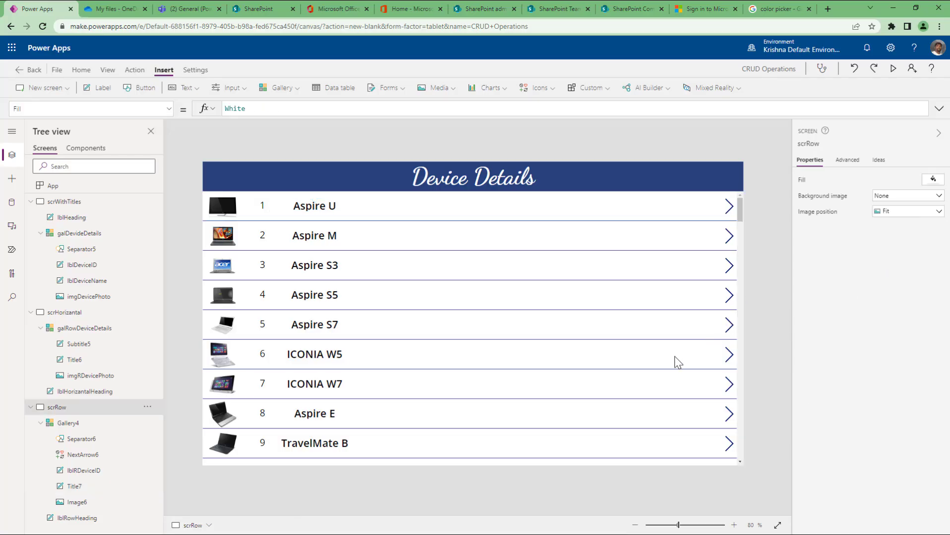
{"action": "left_click", "coordinate": [313, 208]}
{"action": "left_click", "coordinate": [891, 384]}
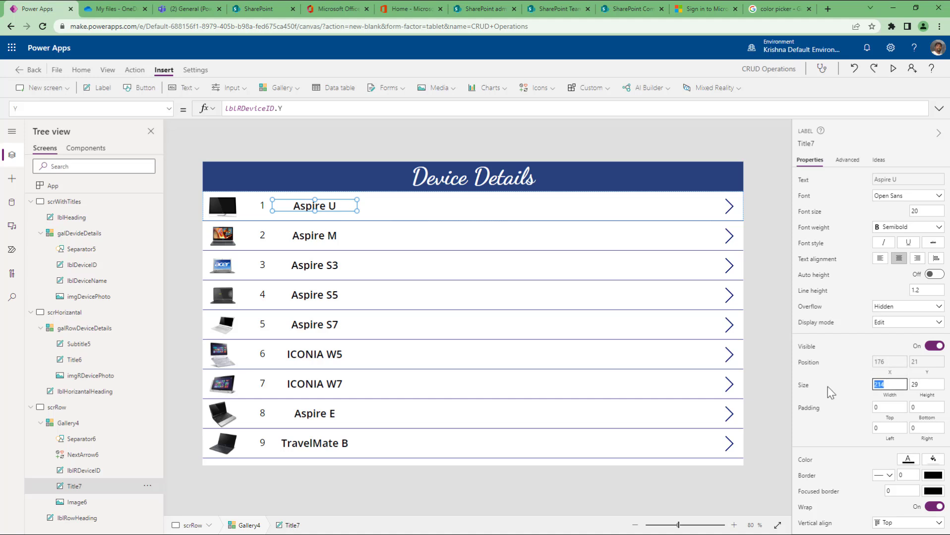
{"action": "type", "text": "250"}
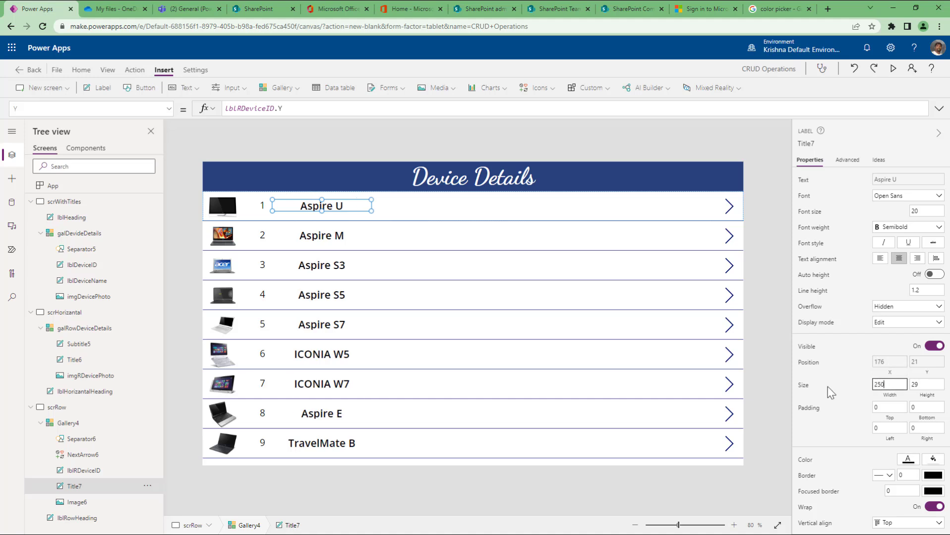
{"action": "scroll", "coordinate": [563, 356], "scroll_direction": "down", "scroll_amount": 5}
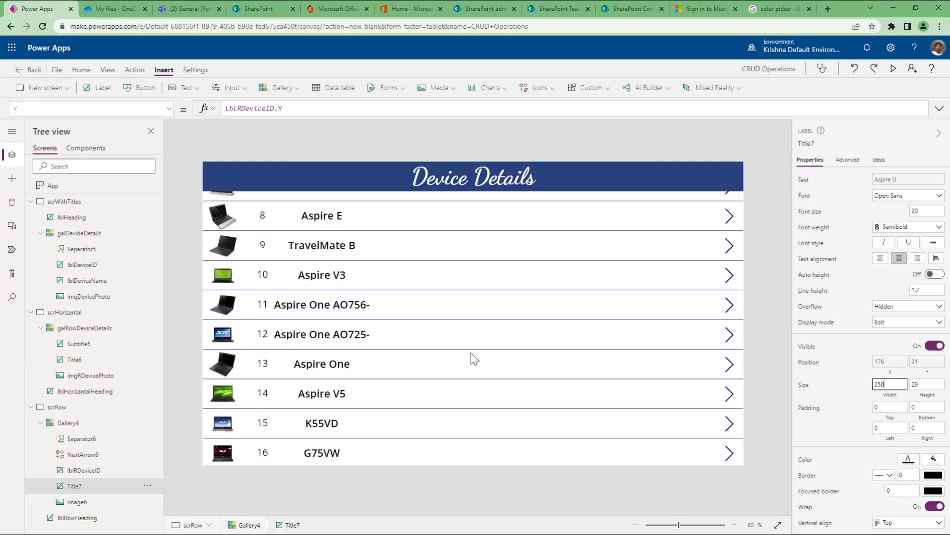
{"action": "scroll", "coordinate": [394, 368], "scroll_direction": "down", "scroll_amount": 5}
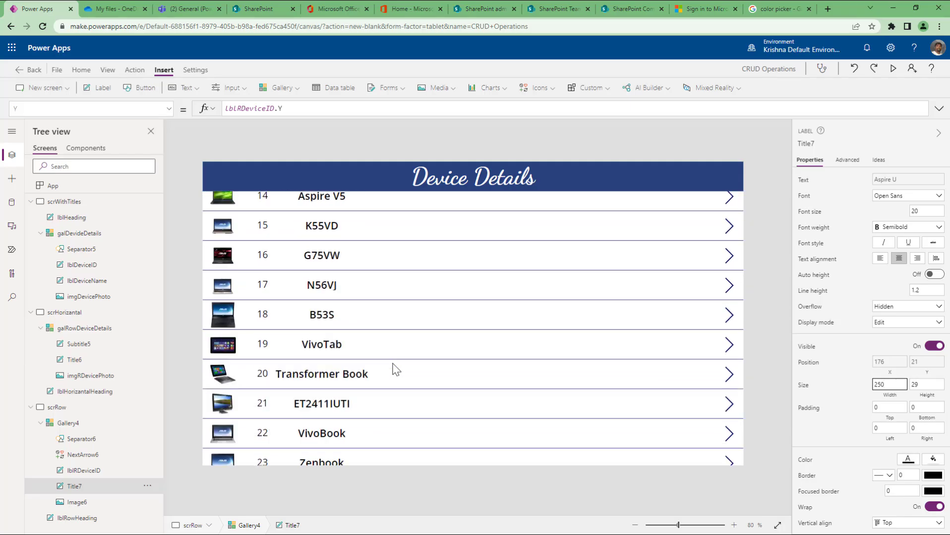
{"action": "scroll", "coordinate": [396, 369], "scroll_direction": "up", "scroll_amount": 6}
{"action": "scroll", "coordinate": [395, 369], "scroll_direction": "up", "scroll_amount": 3}
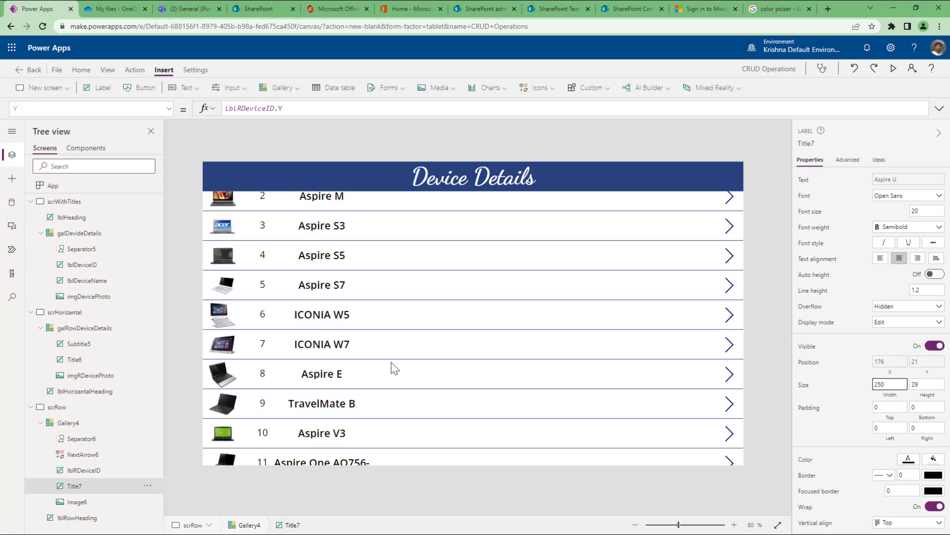
Turn on auto height for the device name label and check the long names down the gallery.
{"action": "scroll", "coordinate": [397, 404], "scroll_direction": "down", "scroll_amount": 3}
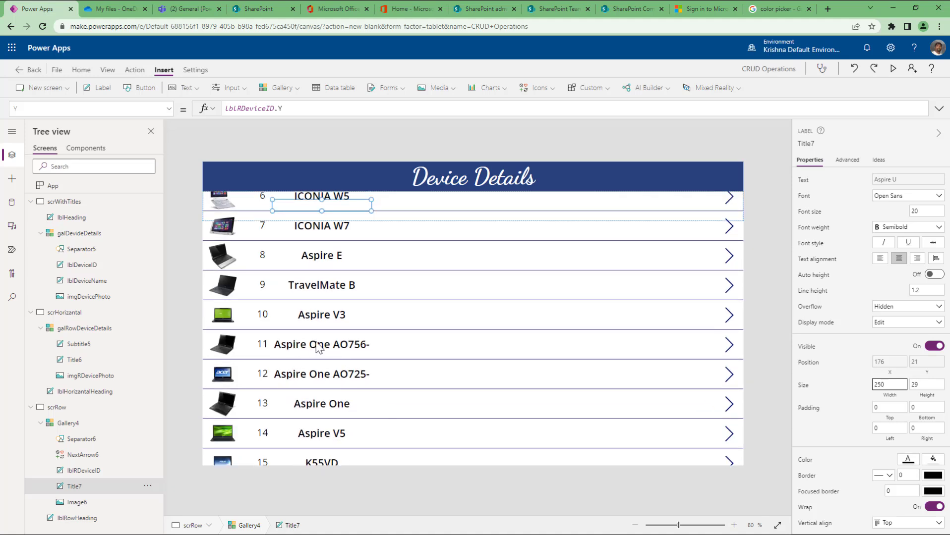
{"action": "scroll", "coordinate": [424, 381], "scroll_direction": "up", "scroll_amount": 3}
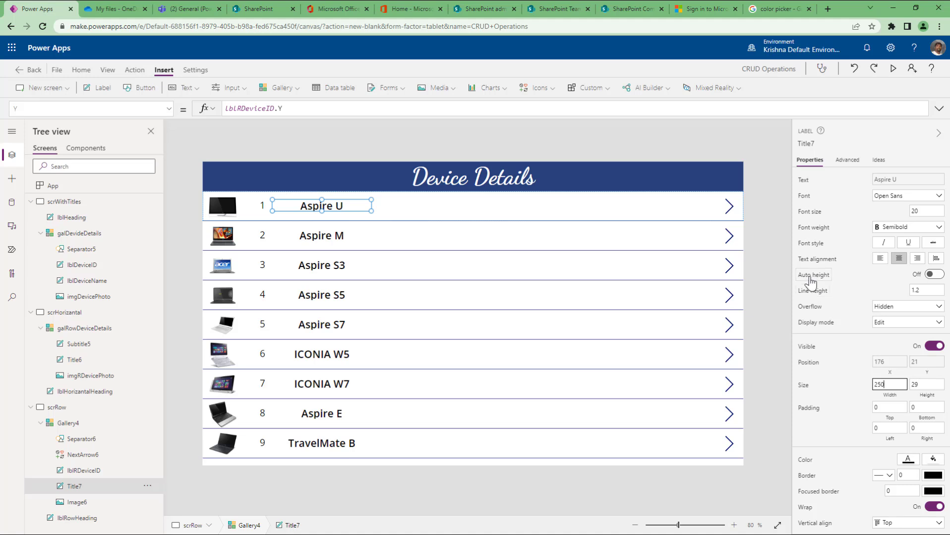
{"action": "left_click", "coordinate": [934, 274]}
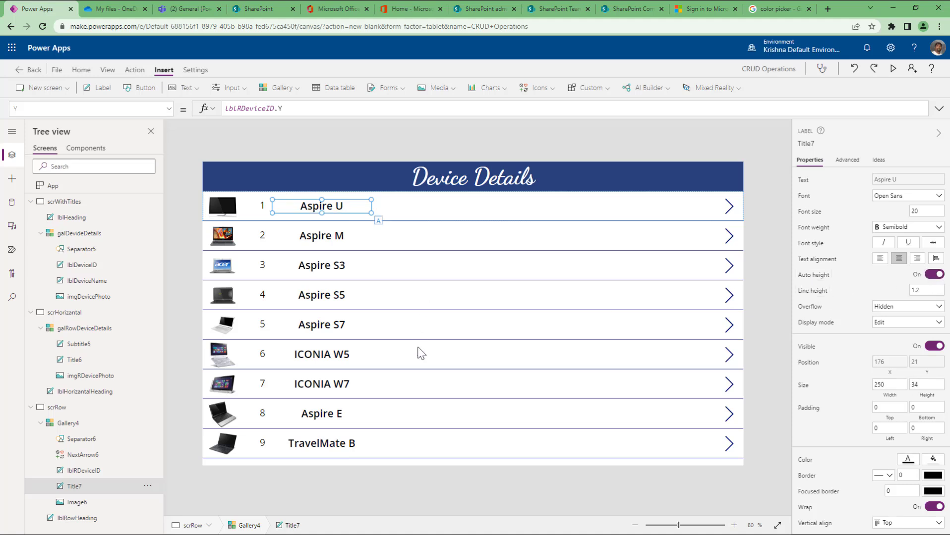
{"action": "scroll", "coordinate": [421, 353], "scroll_direction": "down", "scroll_amount": 5}
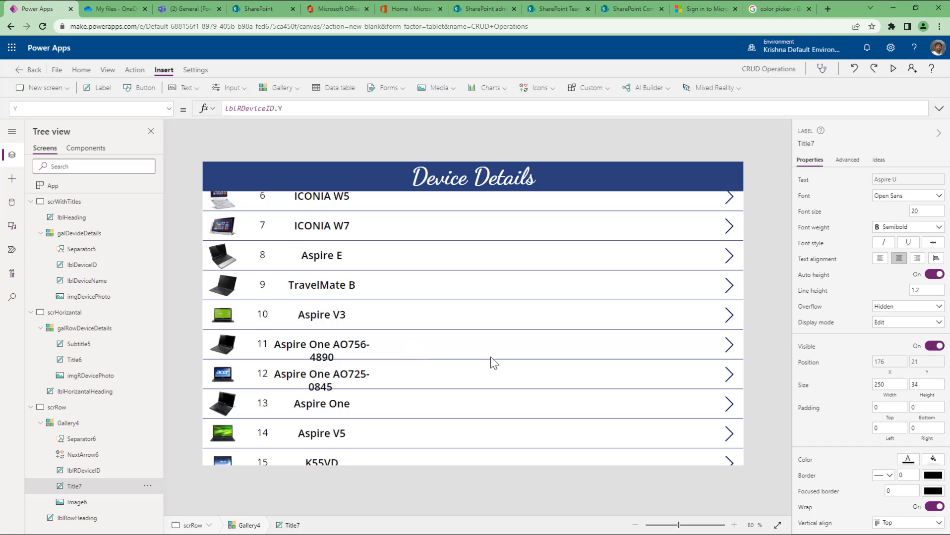
{"action": "scroll", "coordinate": [510, 364], "scroll_direction": "up", "scroll_amount": 5}
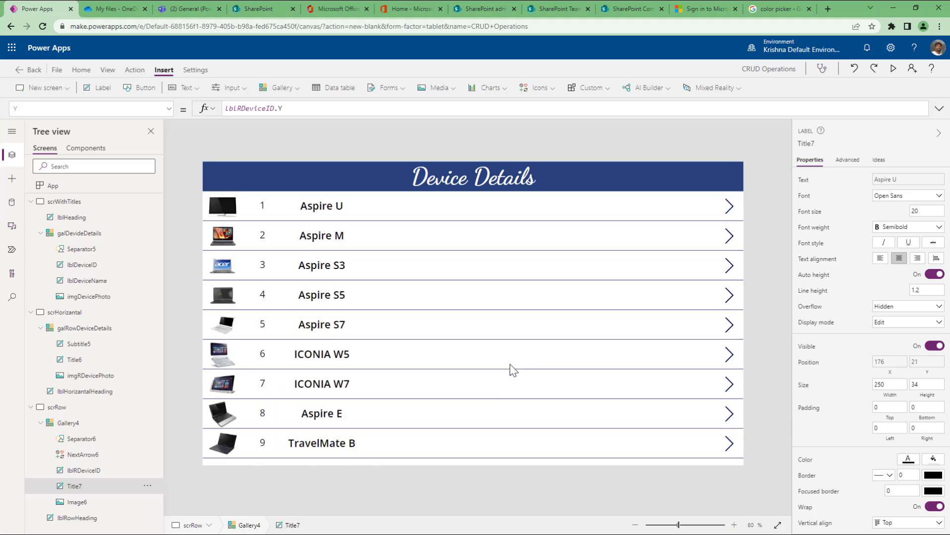
Set the scrRow gallery's template size to 85, check the wrapped device names, and raise it to 90.
{"action": "left_click", "coordinate": [465, 218]}
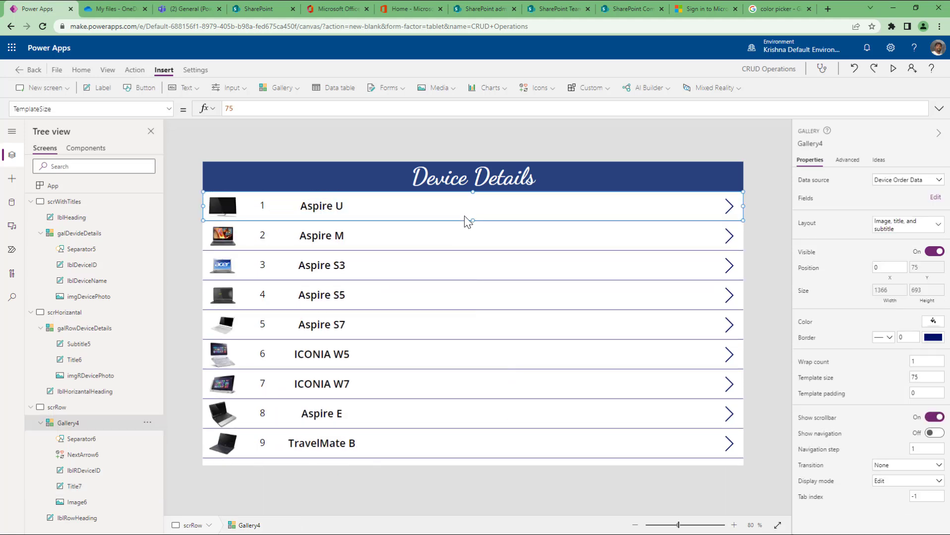
{"action": "left_click", "coordinate": [928, 376]}
{"action": "scroll", "coordinate": [475, 343], "scroll_direction": "down", "scroll_amount": 5}
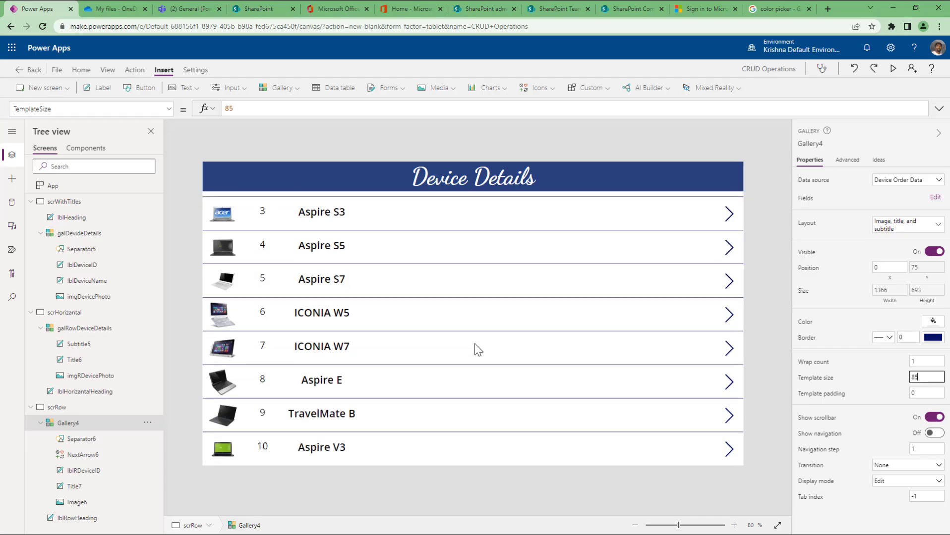
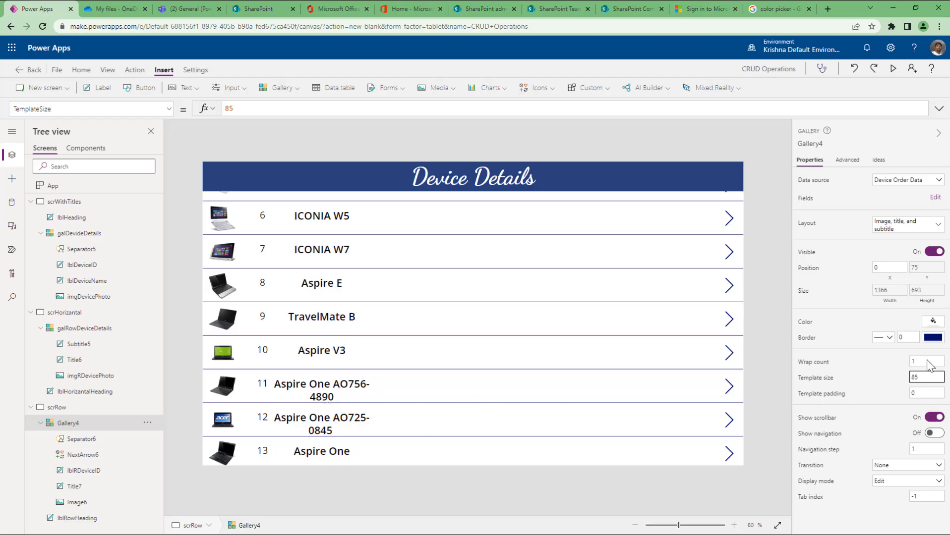
{"action": "left_click", "coordinate": [935, 377]}
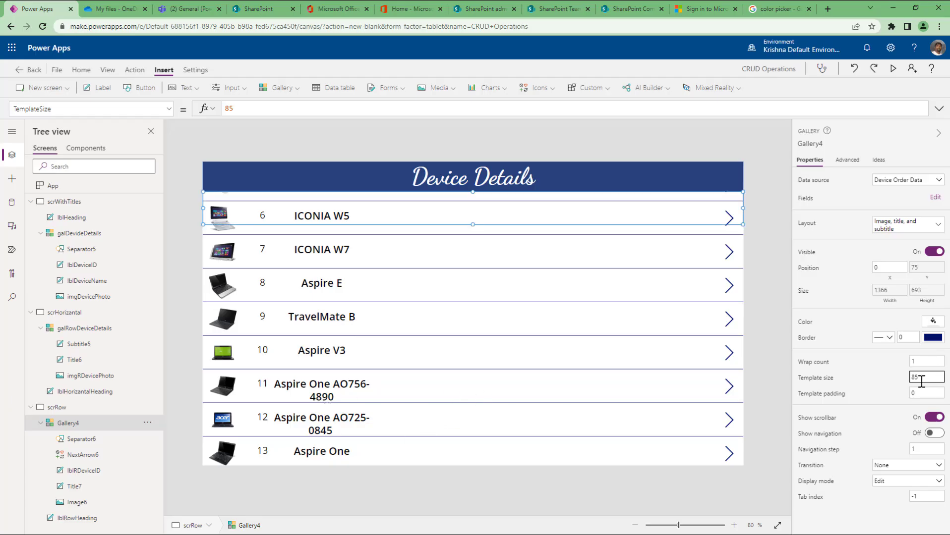
{"action": "double_click", "coordinate": [918, 378]}
{"action": "type", "text": "90"}
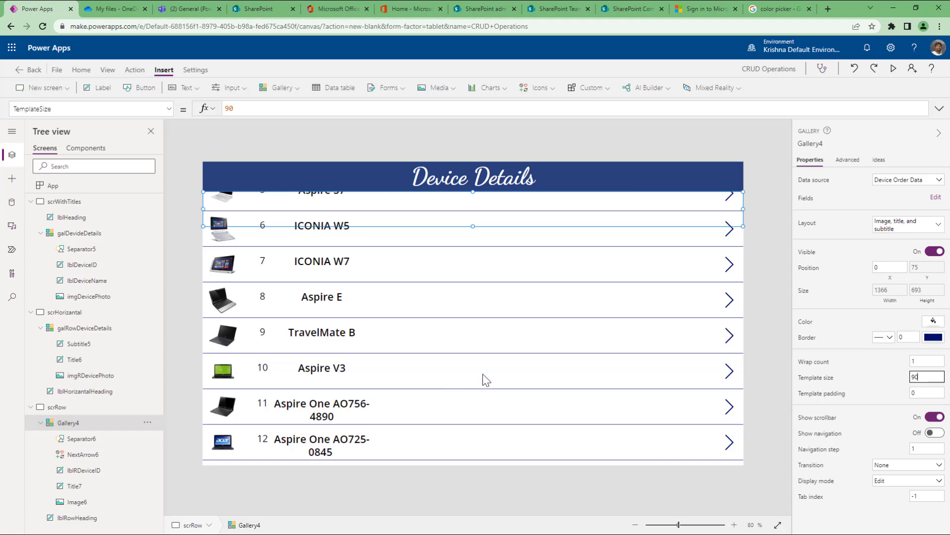
{"action": "scroll", "coordinate": [482, 373], "scroll_direction": "up", "scroll_amount": 4}
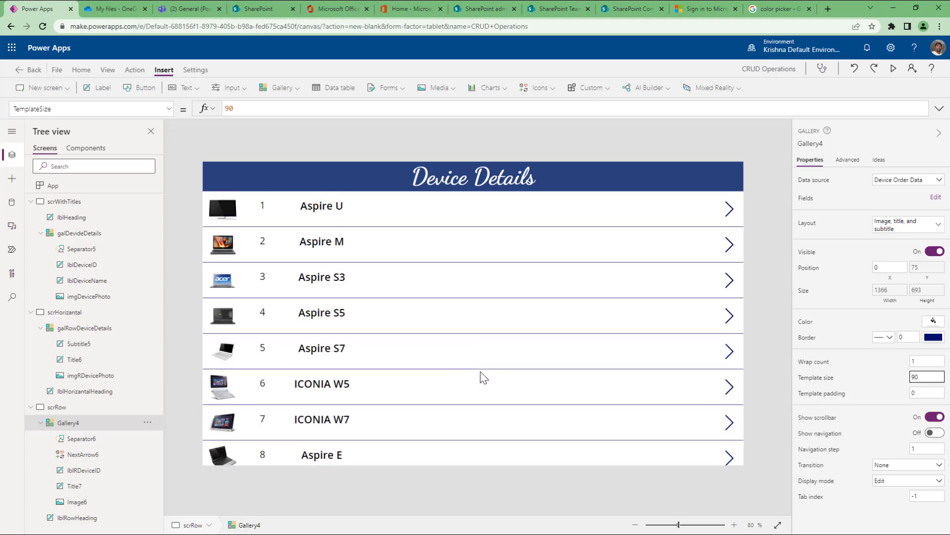
Switch to the SharePoint Device Order Data list, examine its columns for further fields to show, and return to Power Apps.
{"action": "left_click", "coordinate": [333, 207]}
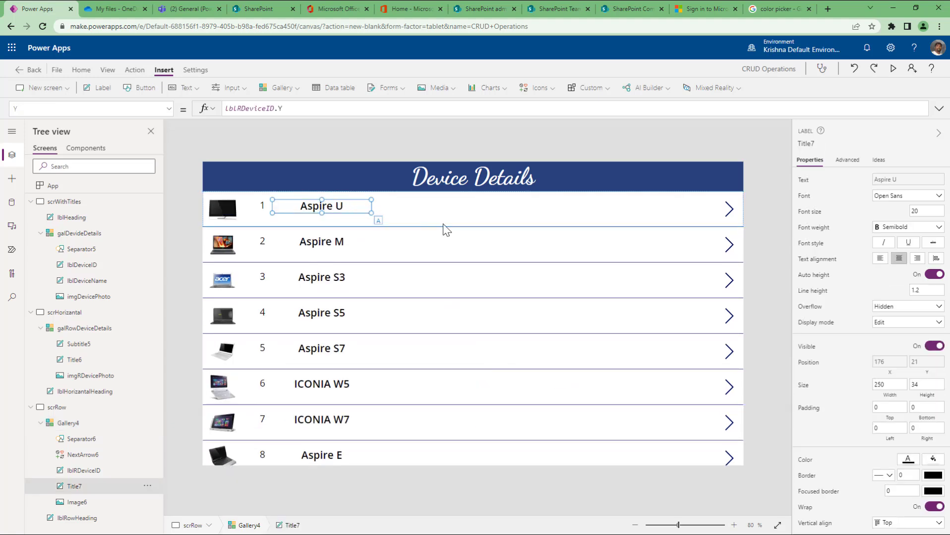
{"action": "left_click", "coordinate": [76, 425]}
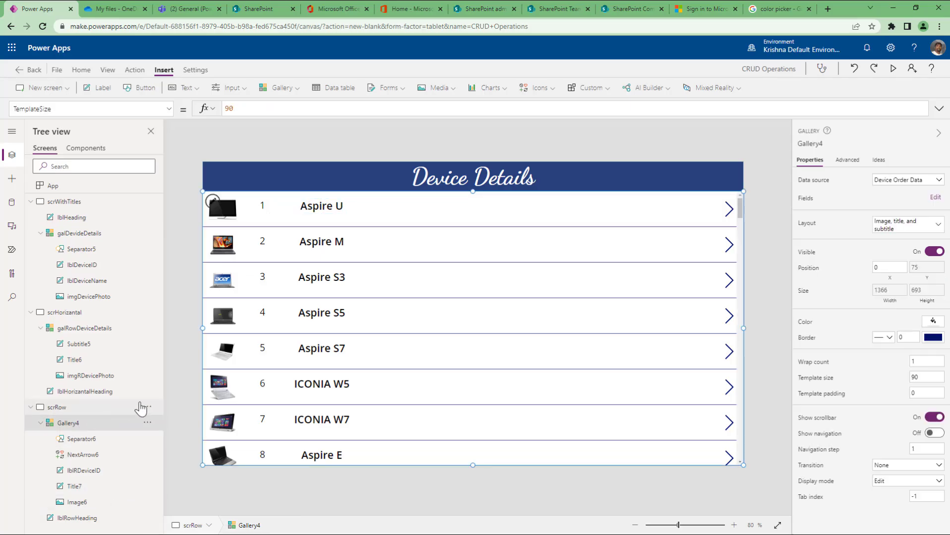
{"action": "left_click", "coordinate": [557, 8]}
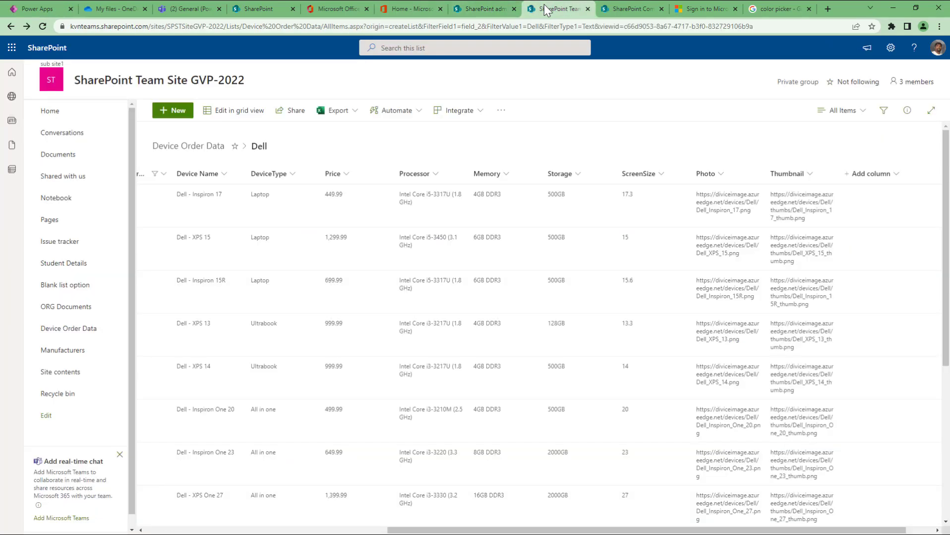
{"action": "left_click_drag", "start_coordinate": [724, 531], "coordinate": [347, 526]}
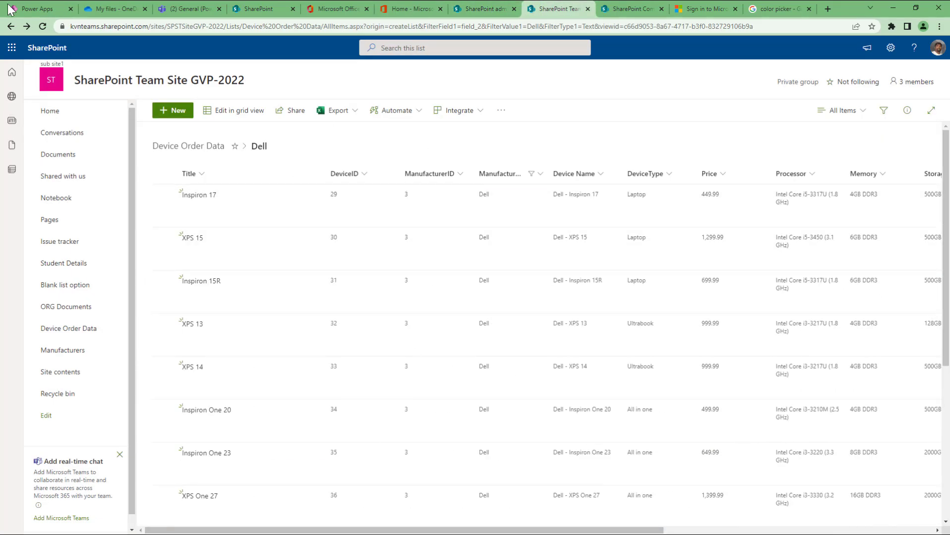
{"action": "left_click", "coordinate": [36, 8]}
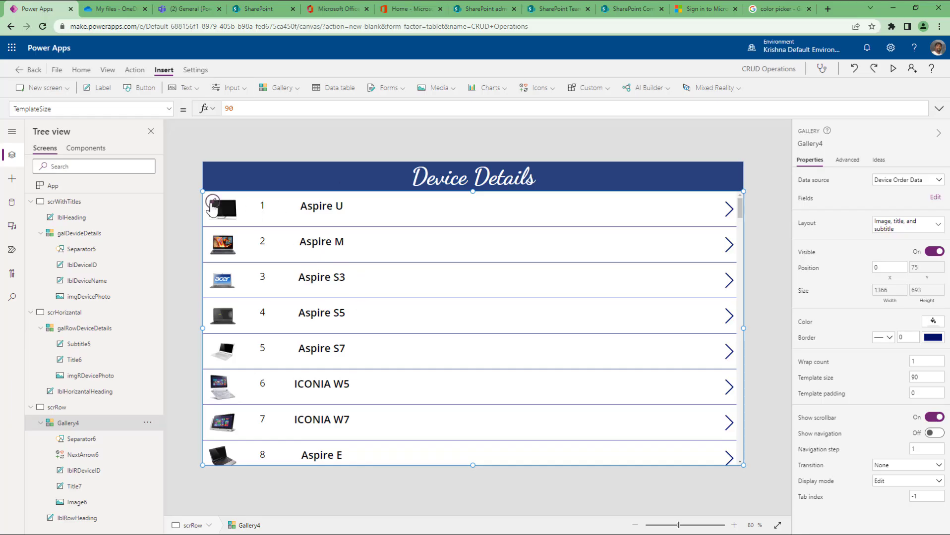
Insert a label into the scrRow gallery's row template and place it beside the device name at about X 426, Y 18.
{"action": "left_click", "coordinate": [213, 203]}
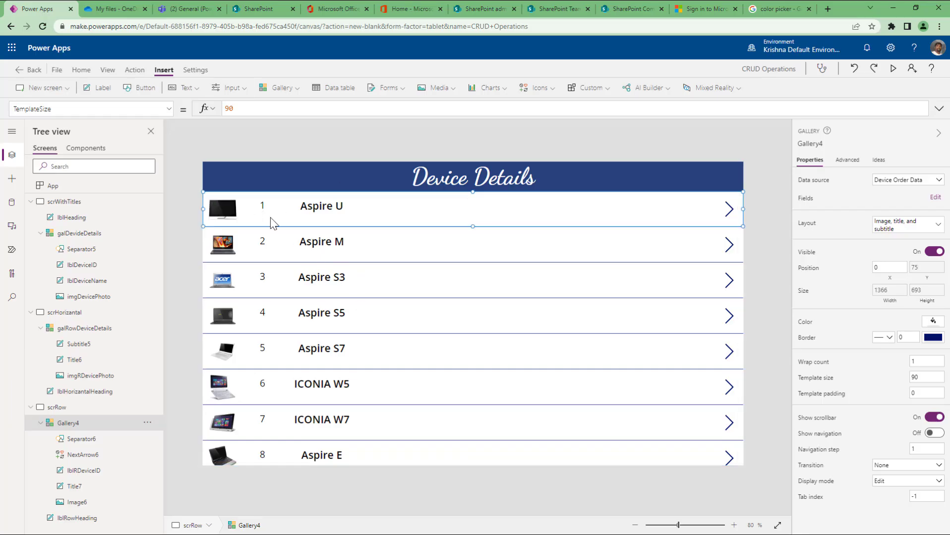
{"action": "left_click", "coordinate": [92, 95]}
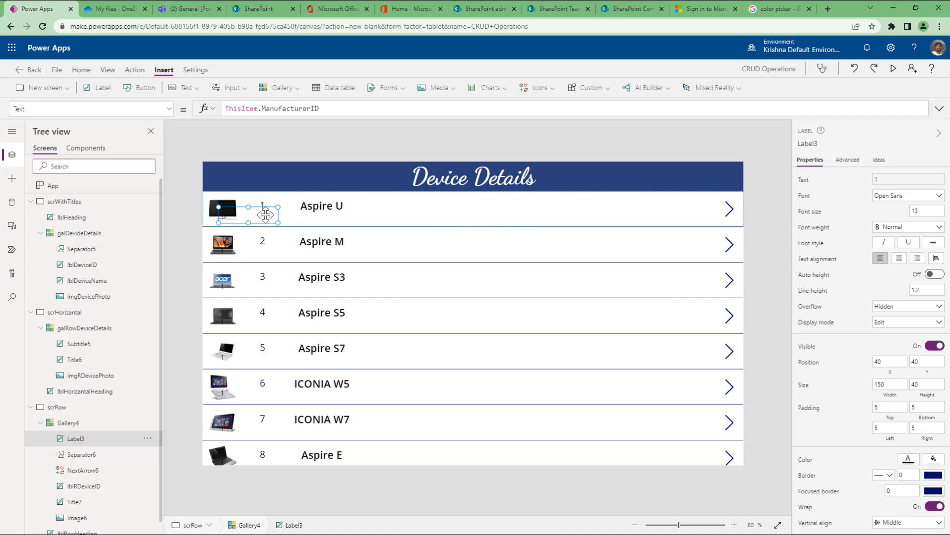
{"action": "left_click_drag", "start_coordinate": [253, 210], "coordinate": [417, 205]}
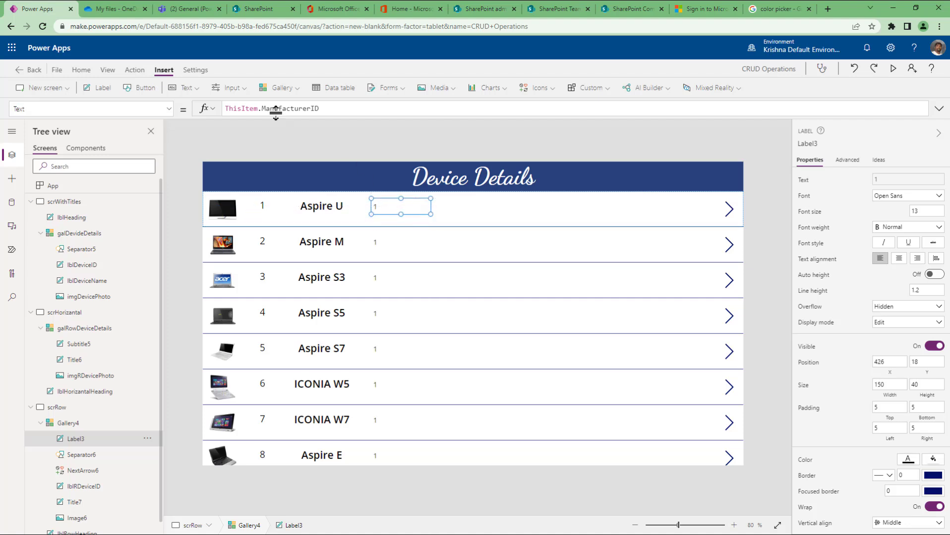
Set the new label's text to ThisItem.ManufacturerName, checking the column name in the SharePoint Device Order Data list.
{"action": "left_click", "coordinate": [322, 108]}
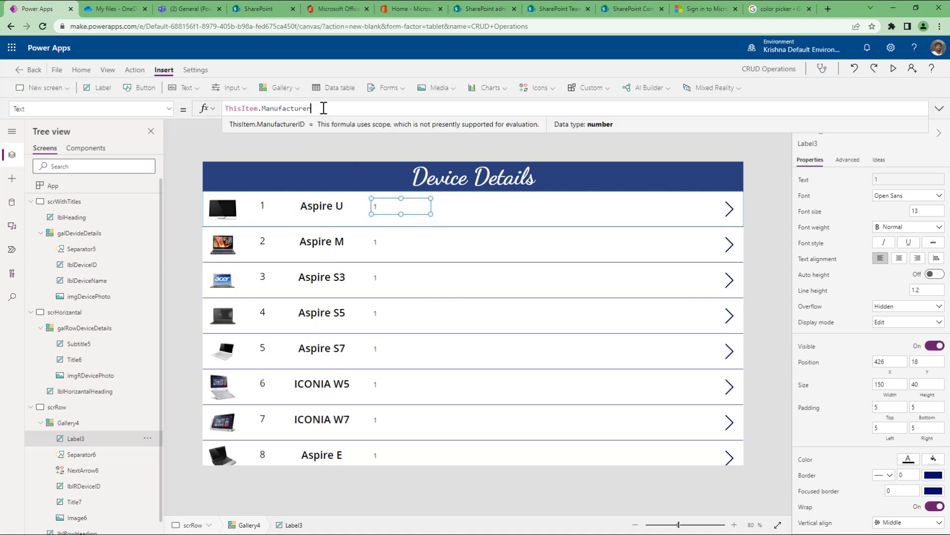
{"action": "key", "text": "BackSpace"}
{"action": "key", "text": "BackSpace"}
{"action": "key", "text": "BackSpace"}
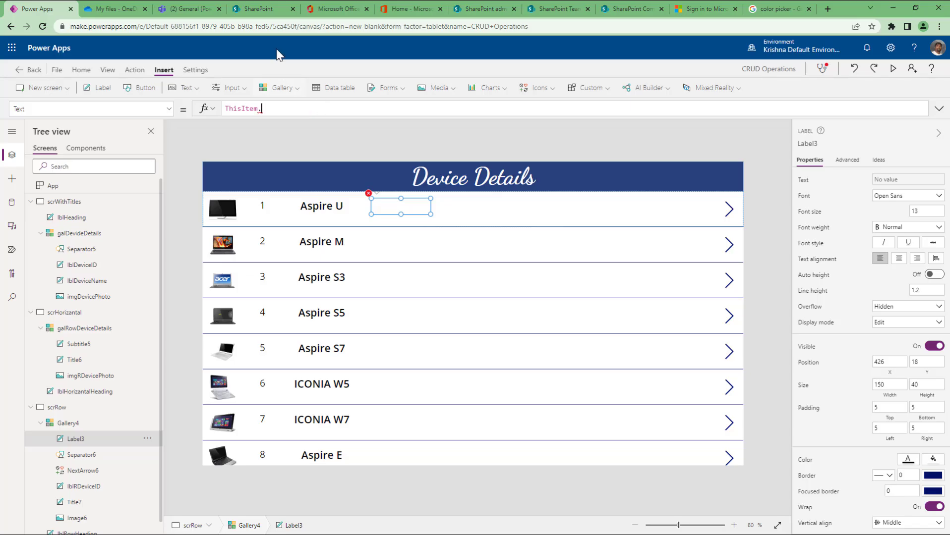
{"action": "left_click", "coordinate": [569, 11]}
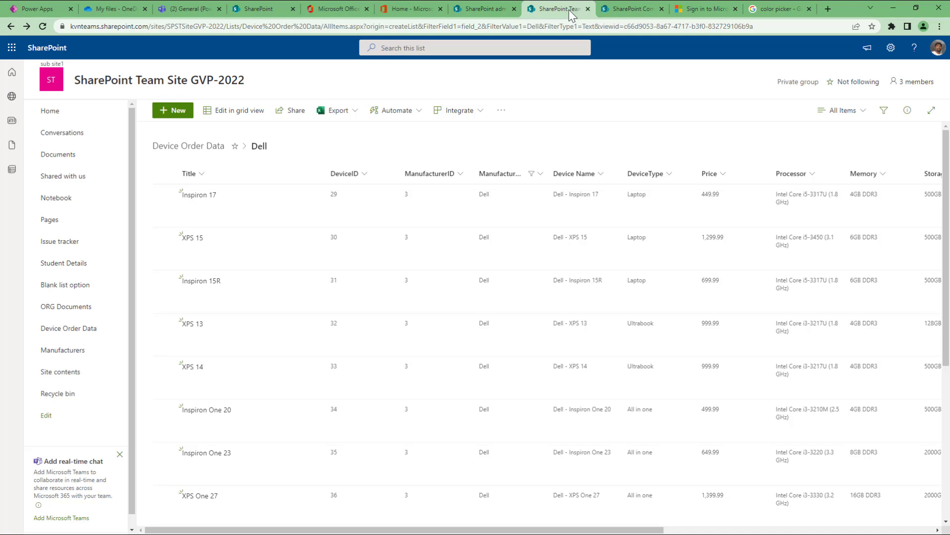
{"action": "left_click_drag", "start_coordinate": [548, 172], "coordinate": [605, 171]}
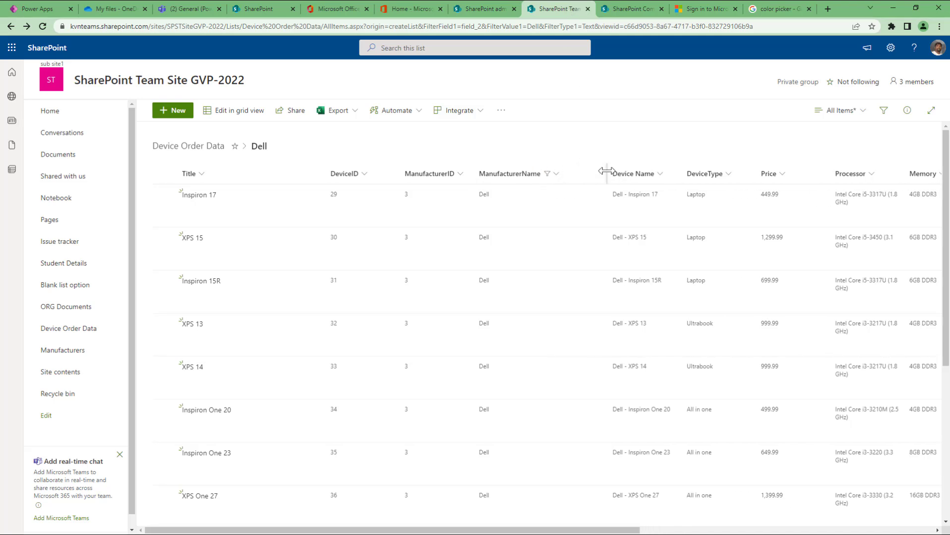
{"action": "left_click", "coordinate": [37, 8]}
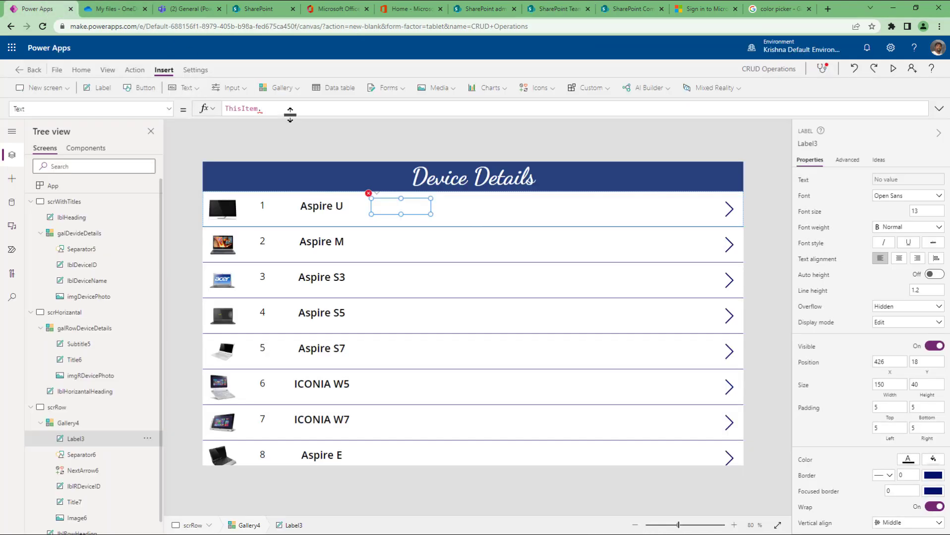
{"action": "key", "text": "Down"}
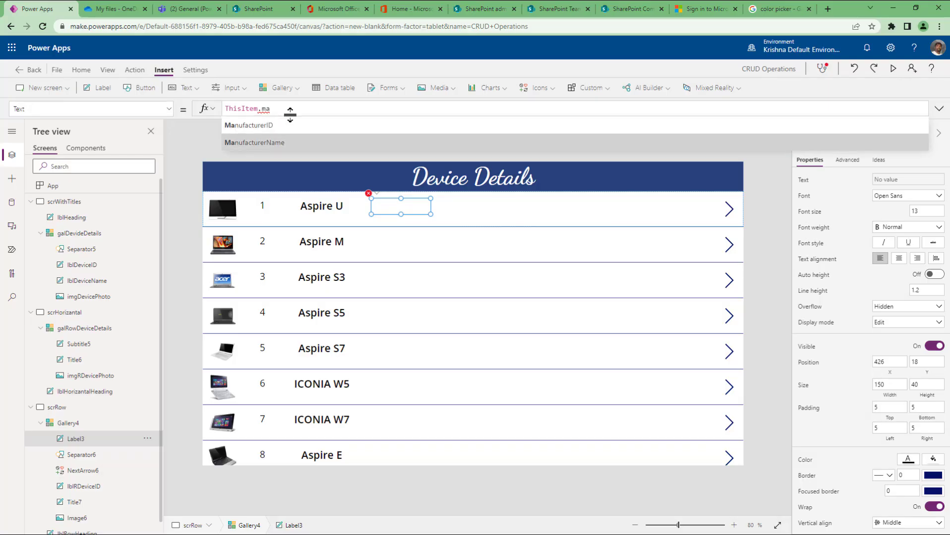
{"action": "key", "text": "Tab"}
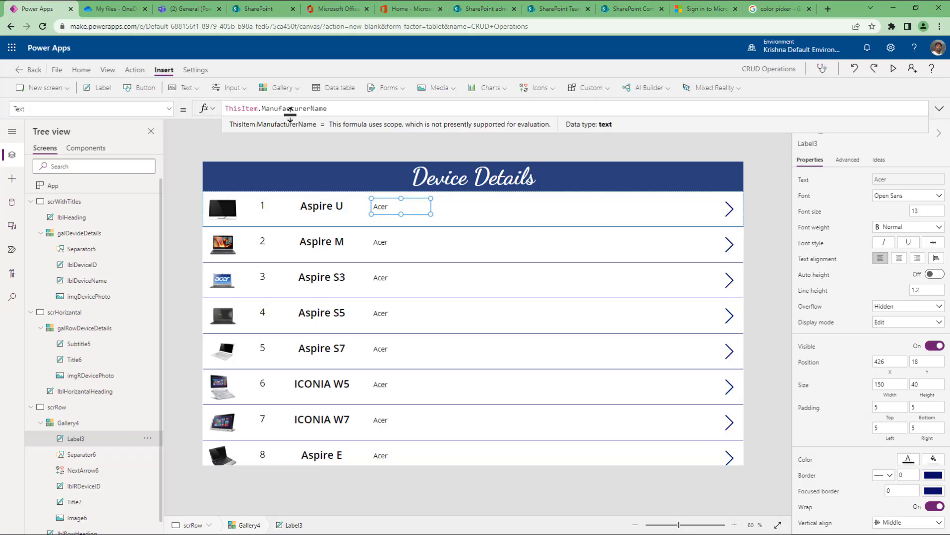
Add a label beside the manufacturer name at about X 576, Y 25, and set its text to ThisItem.Price.
{"action": "left_click", "coordinate": [248, 221]}
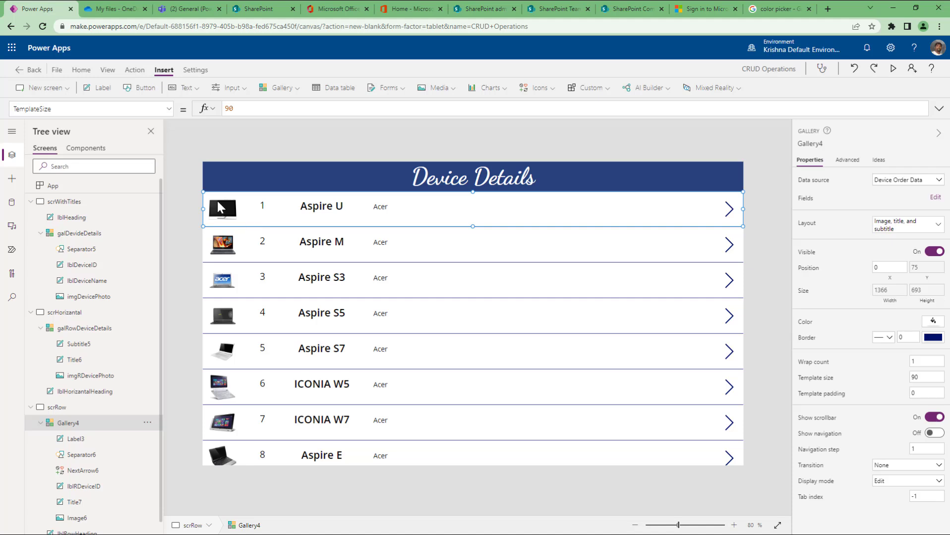
{"action": "left_click", "coordinate": [96, 89]}
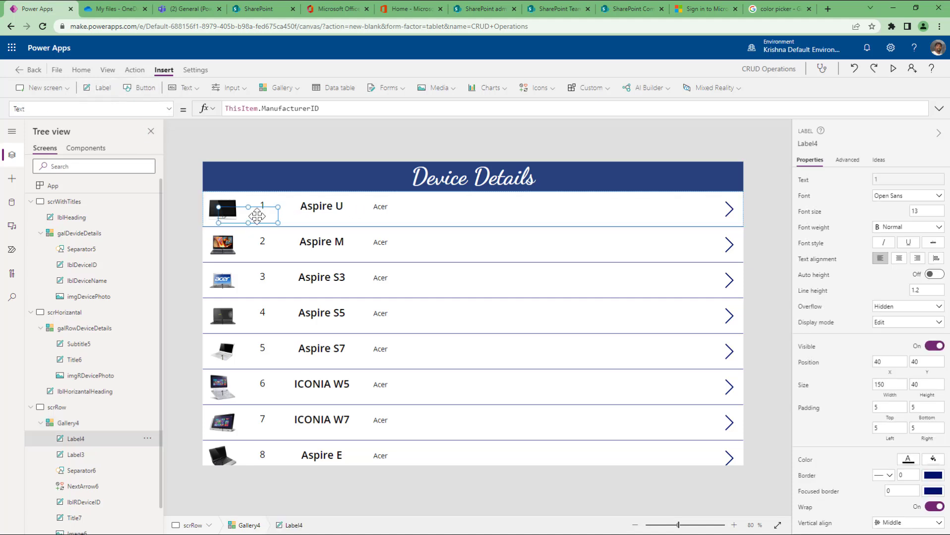
{"action": "left_click_drag", "start_coordinate": [255, 211], "coordinate": [463, 211]}
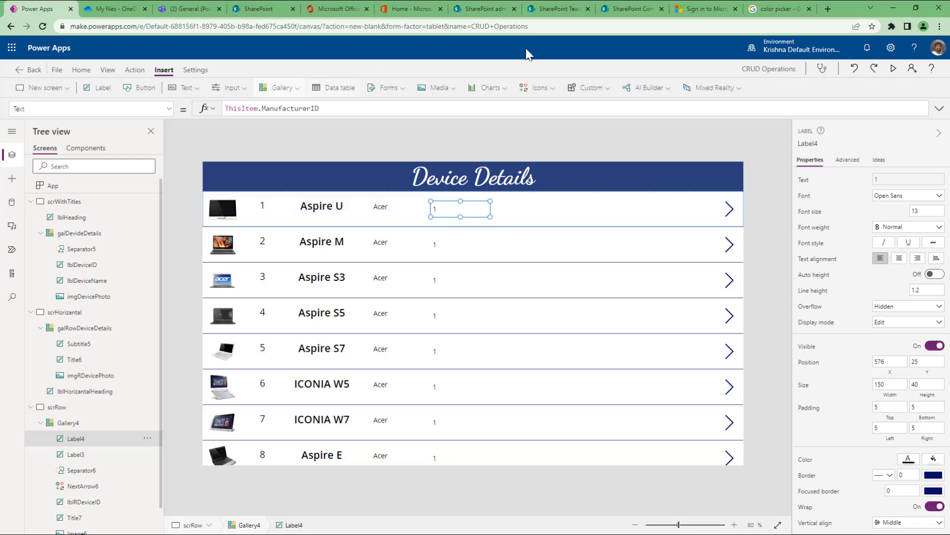
{"action": "double_click", "coordinate": [297, 108]}
{"action": "key", "text": "BackSpace"}
{"action": "type", "text": "pr"}
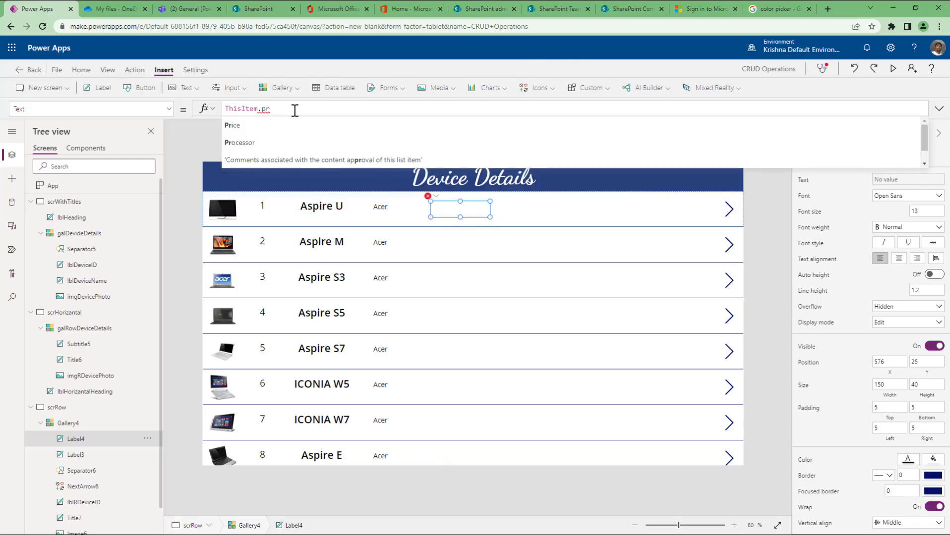
{"action": "left_click", "coordinate": [267, 125]}
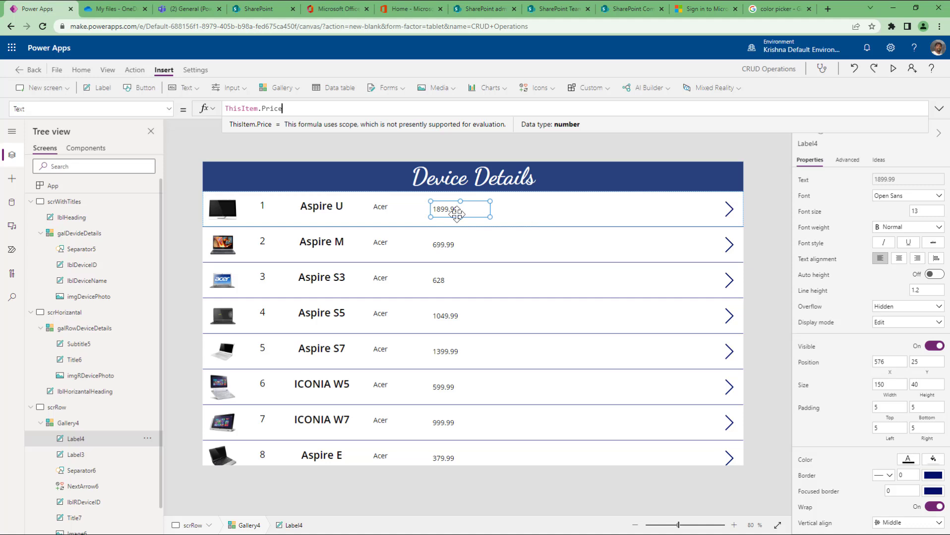
Add a label beside the price at about X 726, Y 25, and set its text to ThisItem.Processor.
{"action": "left_click", "coordinate": [94, 92]}
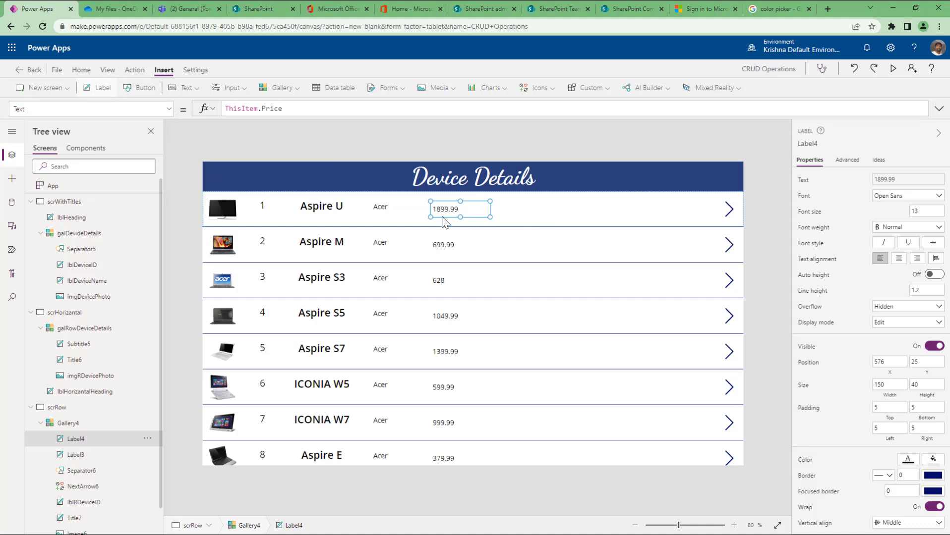
{"action": "left_click_drag", "start_coordinate": [261, 211], "coordinate": [535, 209]}
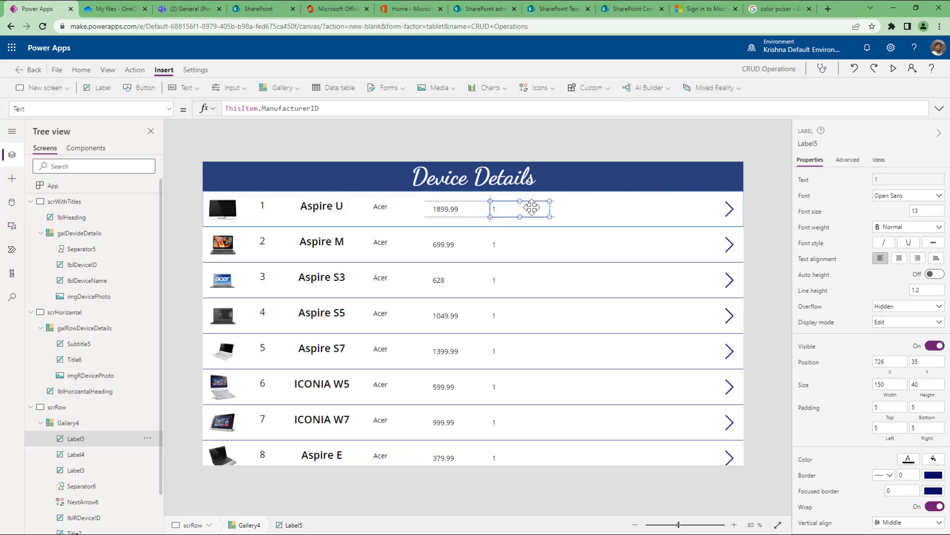
{"action": "double_click", "coordinate": [292, 109]}
{"action": "type", "text": "pro"}
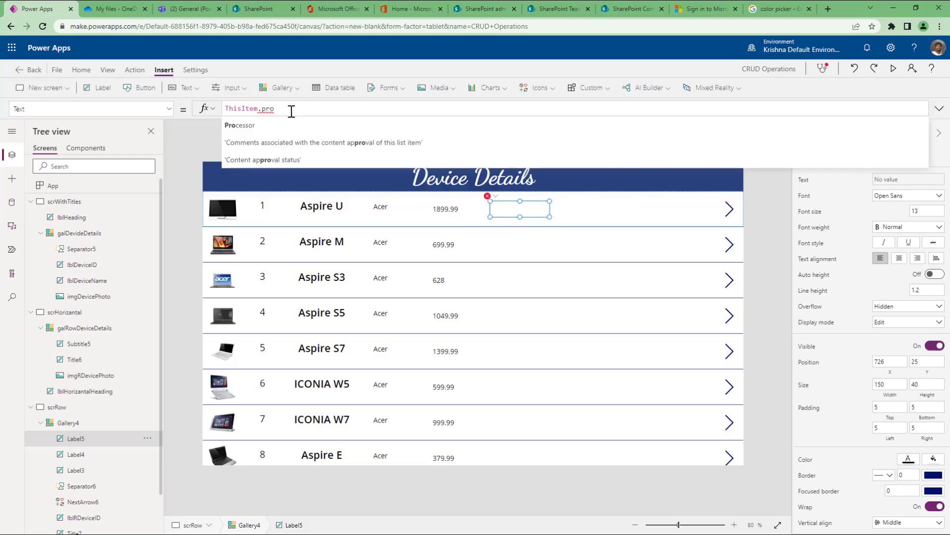
{"action": "key", "text": "Tab"}
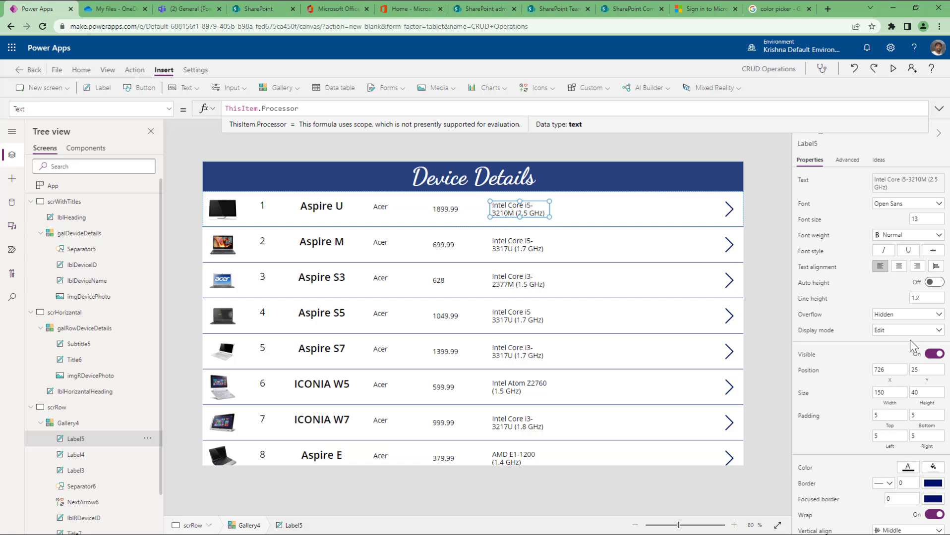
Turn on auto height for the processor label and set its width to 200.
{"action": "left_click", "coordinate": [934, 282]}
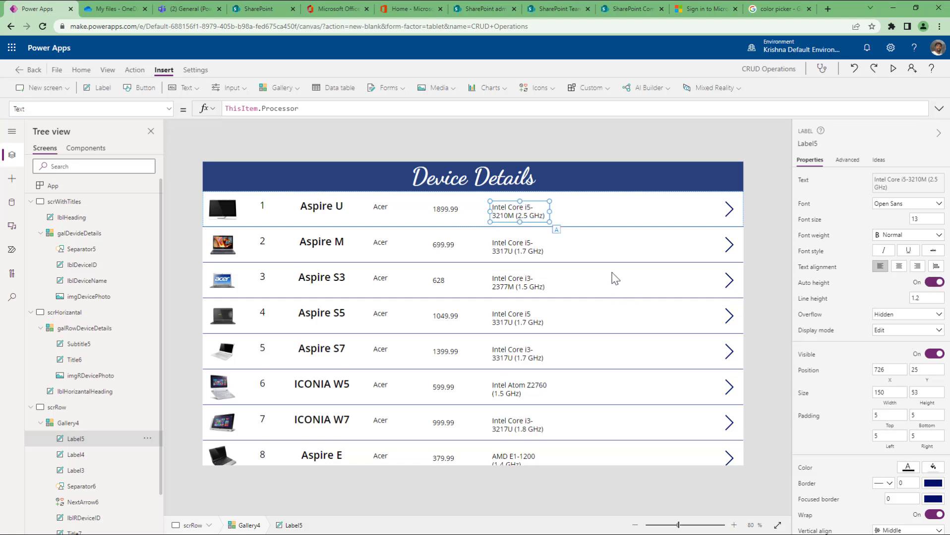
{"action": "double_click", "coordinate": [892, 393]}
{"action": "type", "text": "200"}
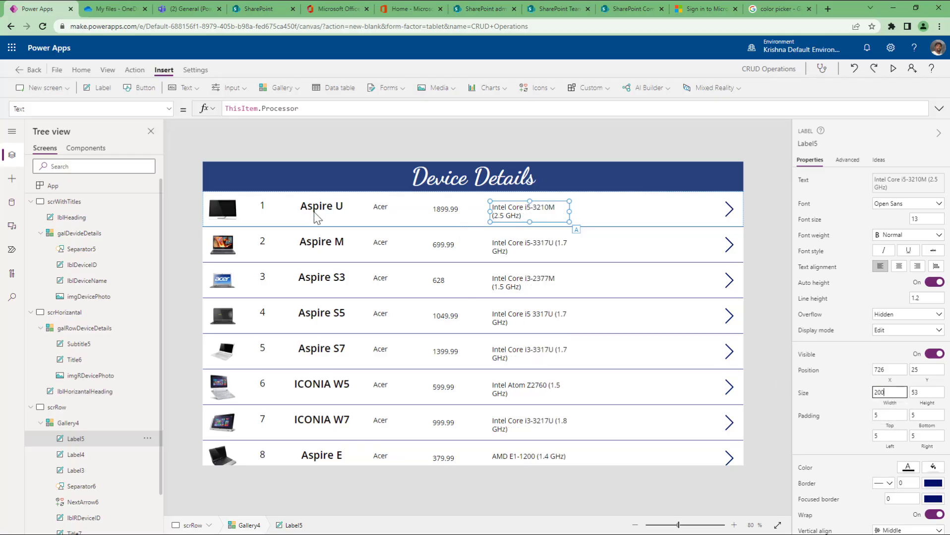
Add a label beside the processor at about X 987, Y 25, and set its text to ThisItem.Memory, checking the SharePoint list's columns.
{"action": "left_click", "coordinate": [87, 93]}
{"action": "left_click_drag", "start_coordinate": [258, 219], "coordinate": [629, 211]}
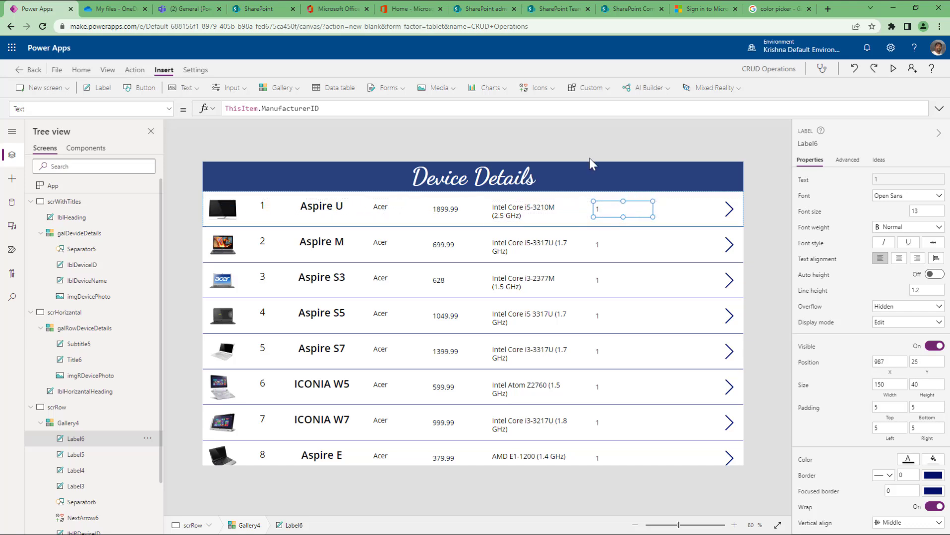
{"action": "left_click", "coordinate": [560, 9]}
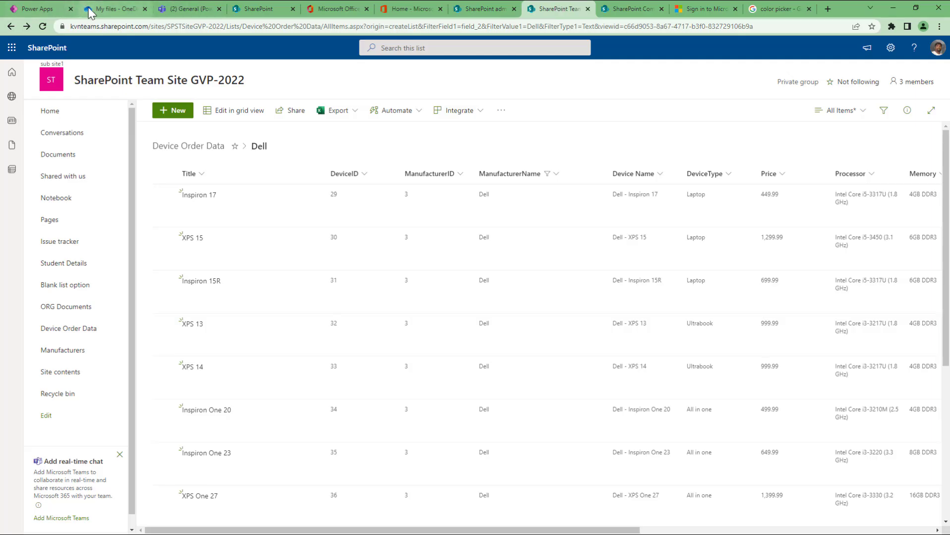
{"action": "left_click", "coordinate": [38, 9]}
{"action": "double_click", "coordinate": [296, 109]}
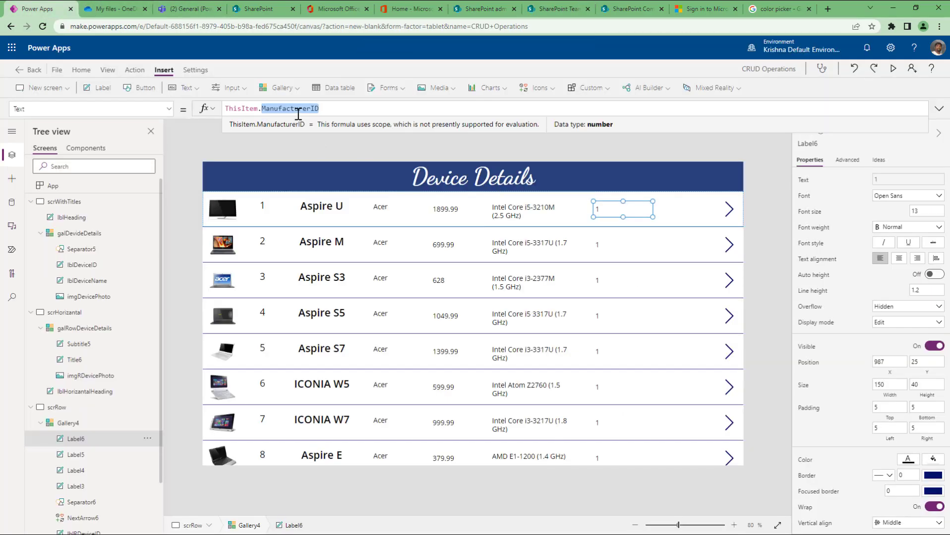
{"action": "type", "text": "me"}
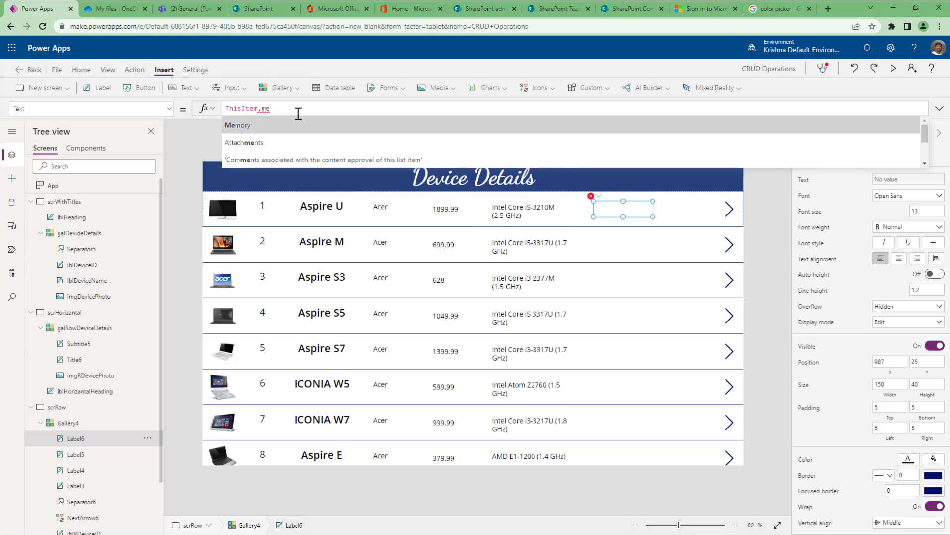
{"action": "key", "text": "Tab"}
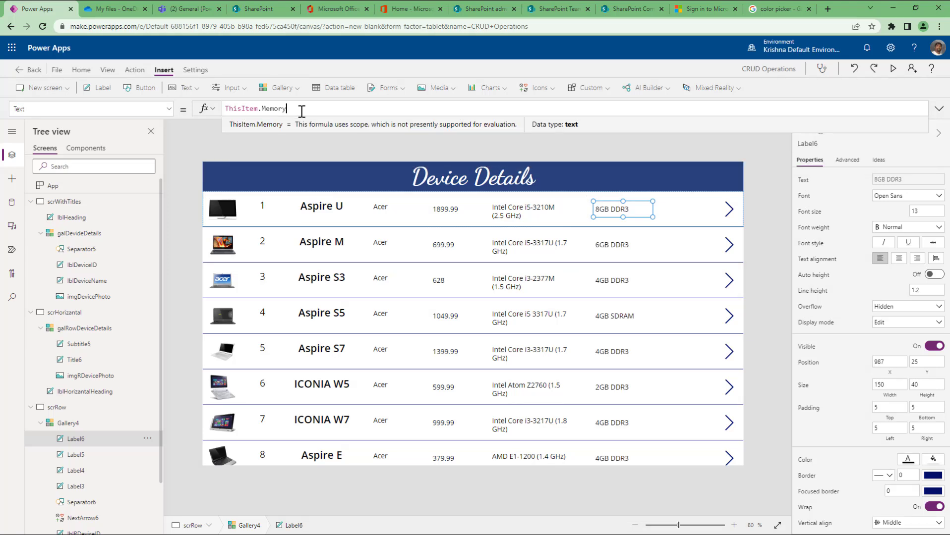
Check the SharePoint list's remaining columns, then add a label beside the memory at about X 1151, Y 25, with text ThisItem.Storage.
{"action": "left_click", "coordinate": [558, 9]}
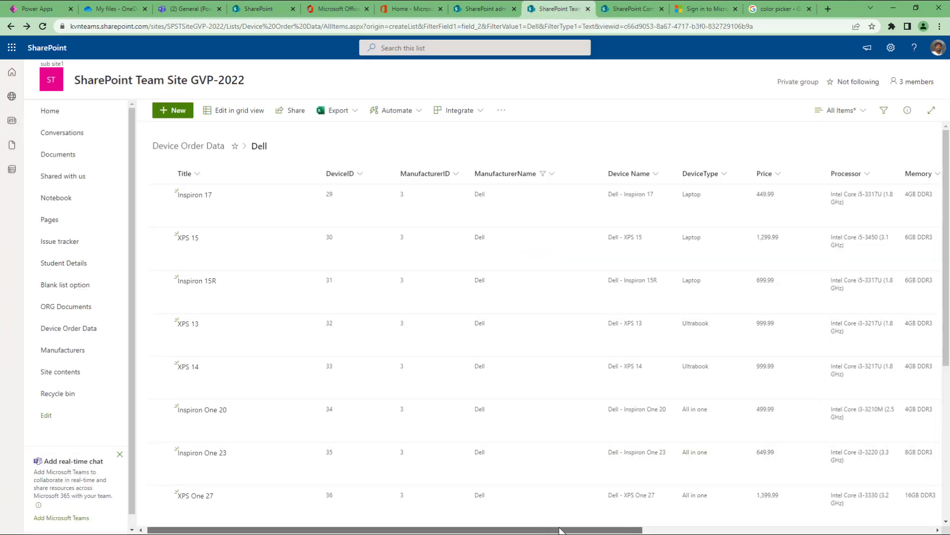
{"action": "left_click_drag", "start_coordinate": [544, 531], "coordinate": [732, 529]}
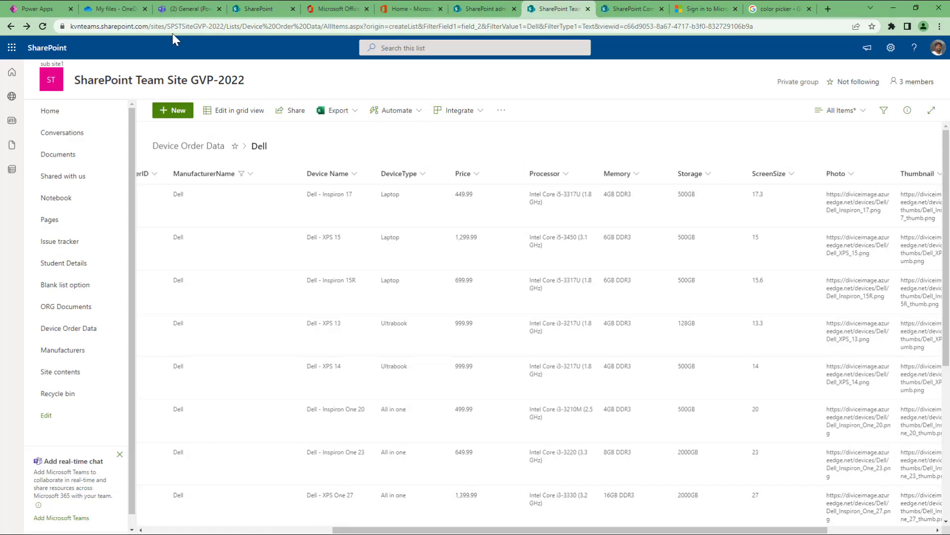
{"action": "left_click", "coordinate": [33, 12]}
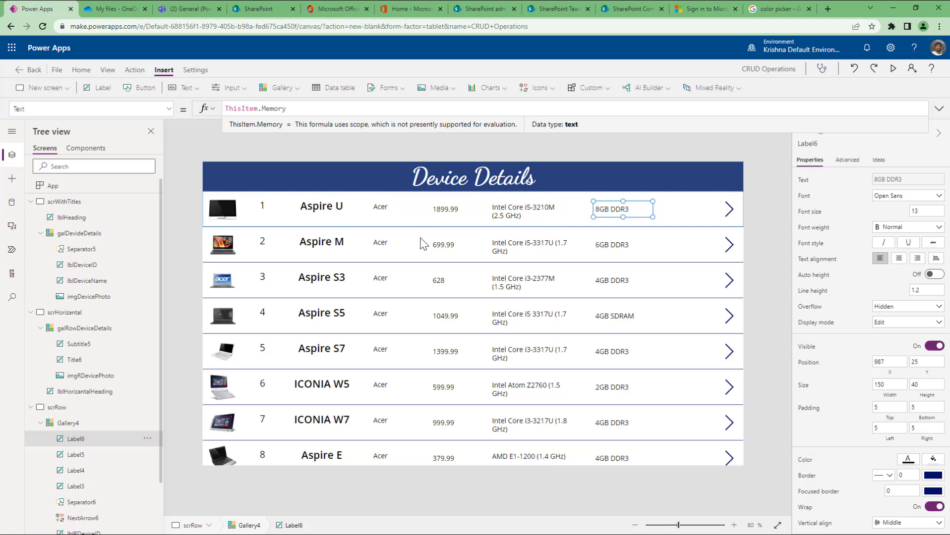
{"action": "left_click", "coordinate": [103, 87]}
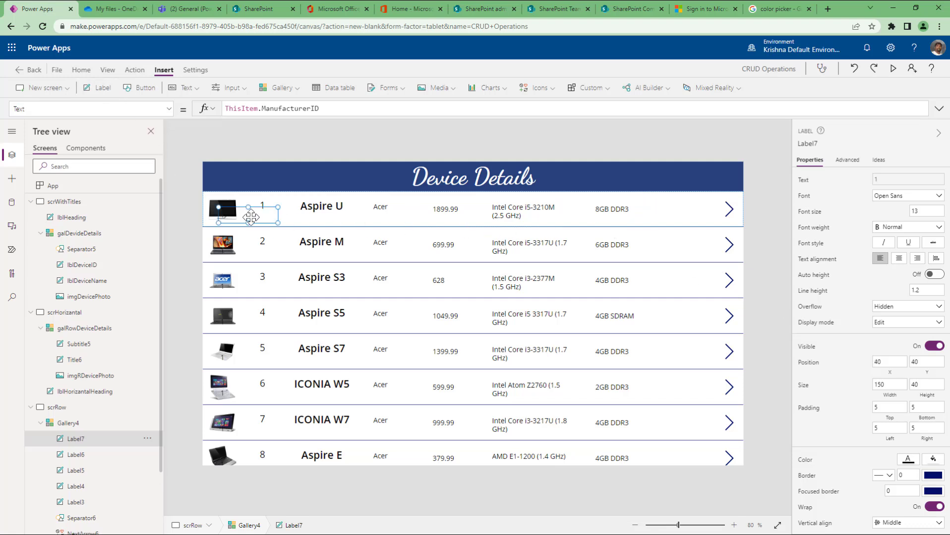
{"action": "left_click_drag", "start_coordinate": [250, 214], "coordinate": [694, 210]}
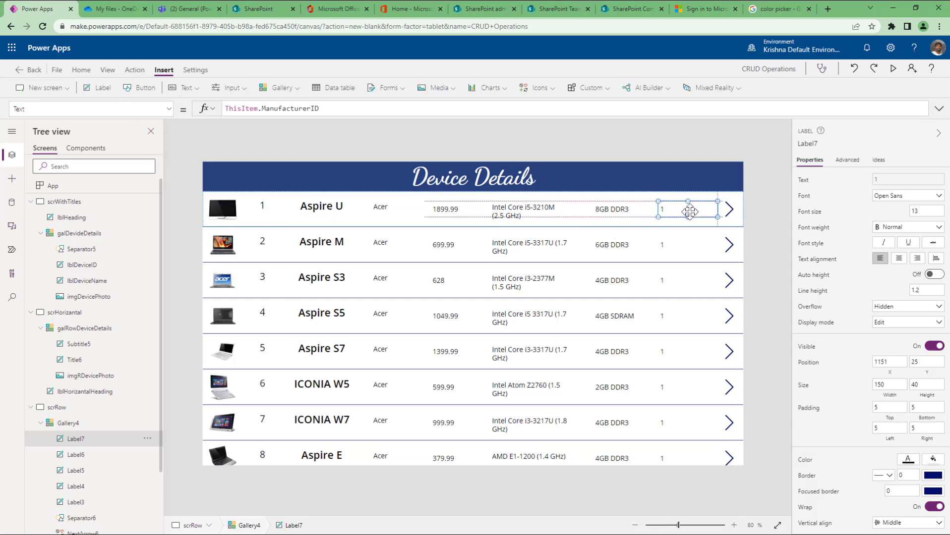
{"action": "double_click", "coordinate": [294, 108]}
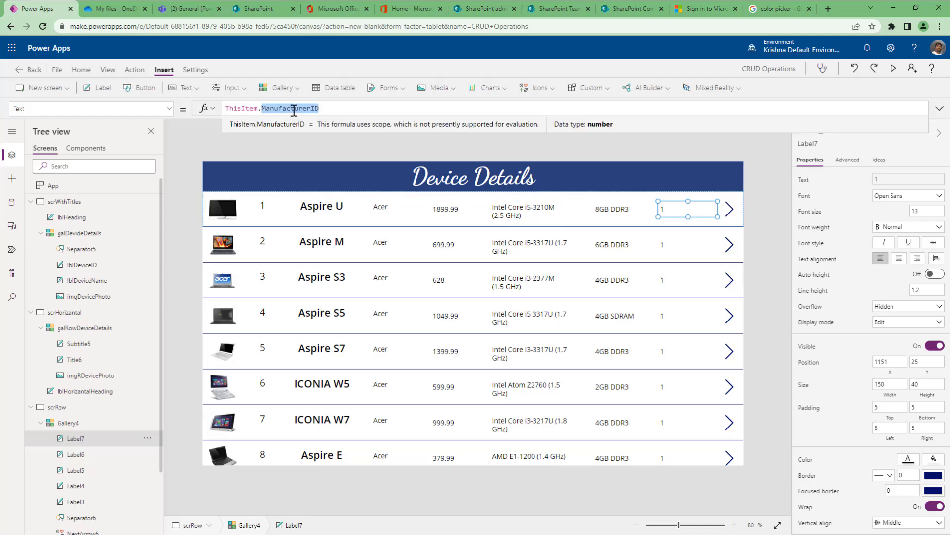
{"action": "type", "text": "sto"}
{"action": "key", "text": "Tab"}
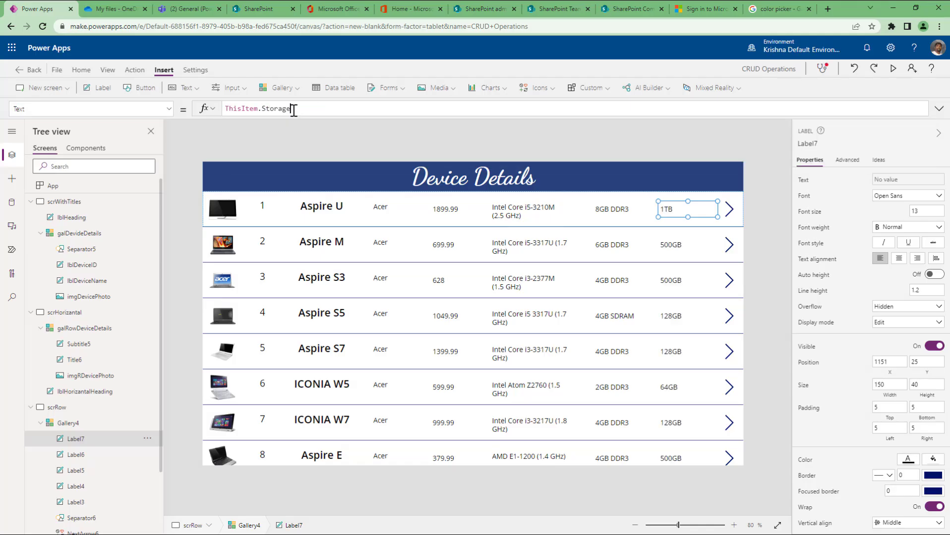
Centre-align the text of the storage, memory, processor, price and manufacturer labels together.
{"action": "left_click", "coordinate": [617, 216], "text": "shift"}
{"action": "left_click", "coordinate": [501, 218], "text": "shift"}
{"action": "left_click", "coordinate": [457, 218], "text": "shift"}
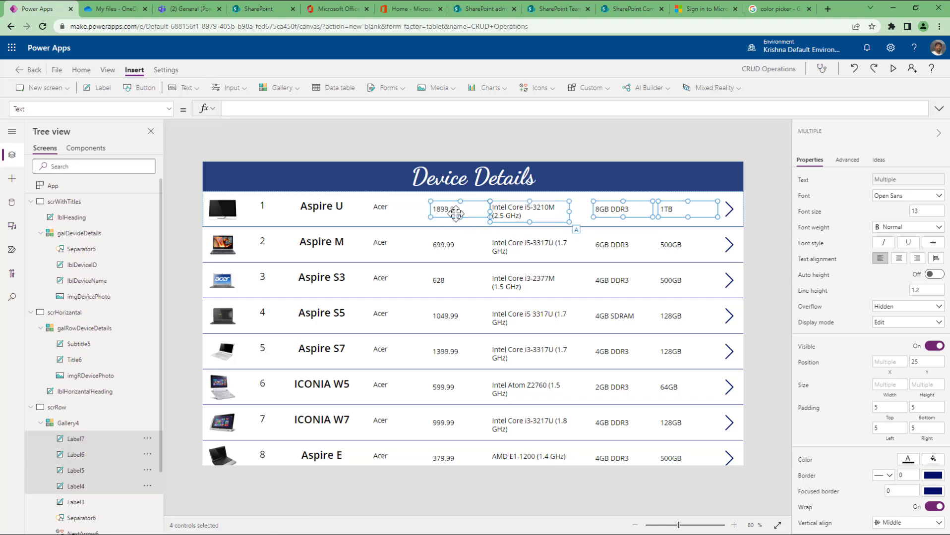
{"action": "left_click", "coordinate": [384, 218], "text": "shift"}
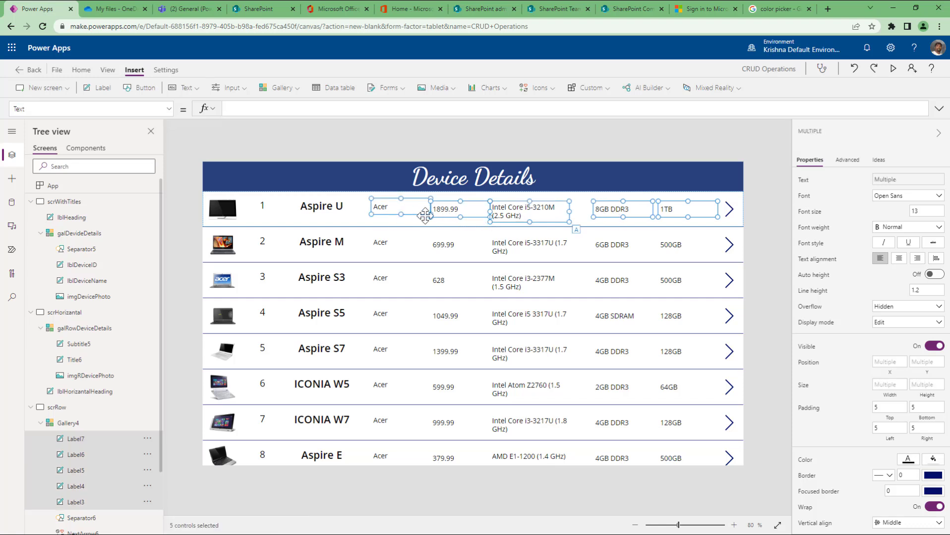
{"action": "left_click", "coordinate": [899, 259]}
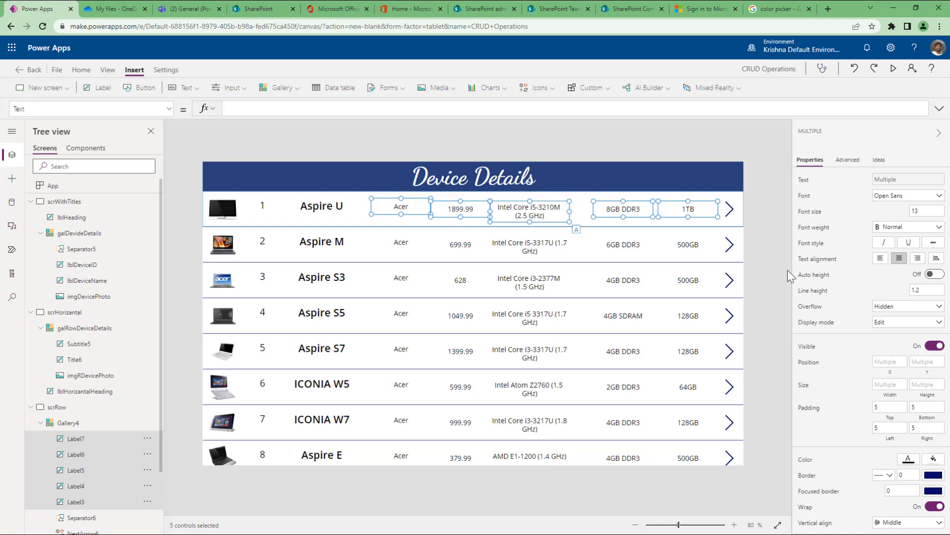
Set the Y position of the five selected labels to lblRDeviceID.Y.
{"action": "left_click", "coordinate": [926, 372]}
{"action": "scroll", "coordinate": [92, 473], "scroll_direction": "down", "scroll_amount": 3}
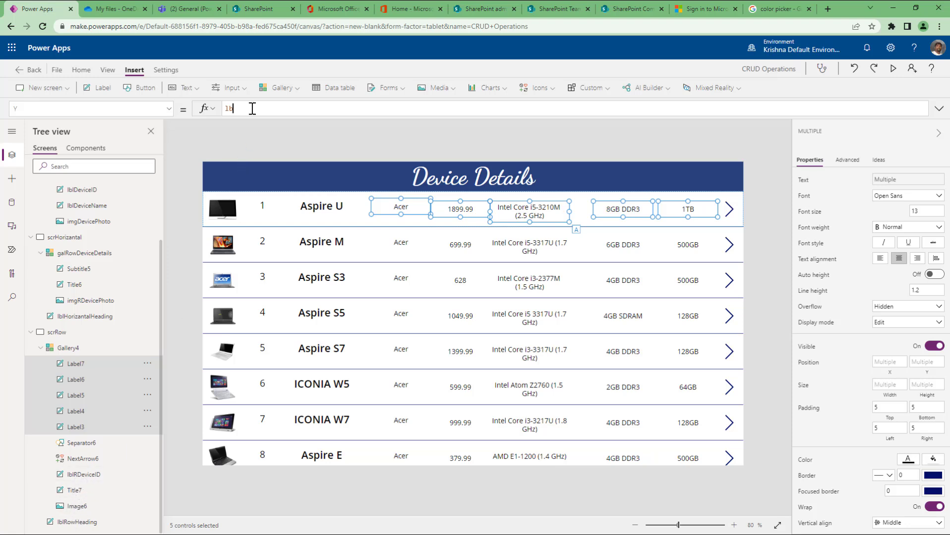
{"action": "type", "text": "lRde"}
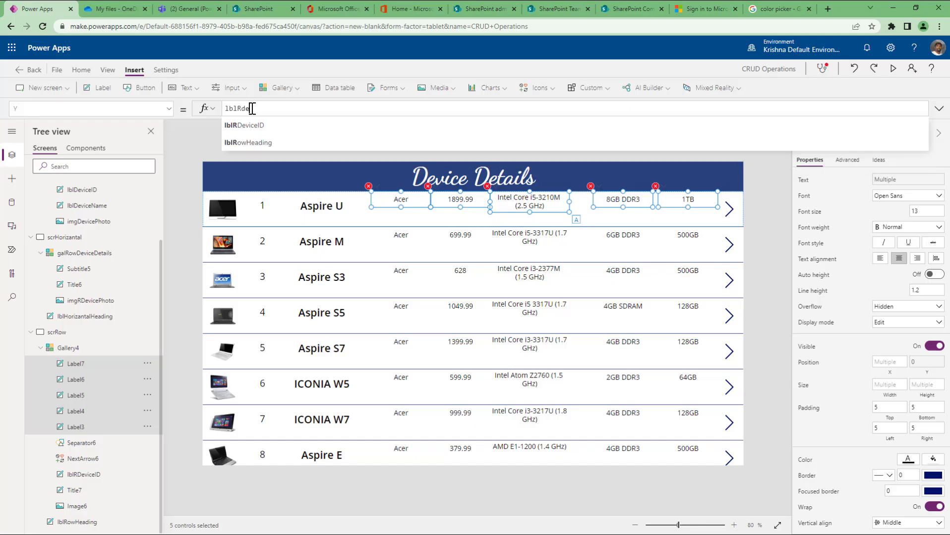
{"action": "key", "text": "Tab"}
{"action": "type", "text": "."}
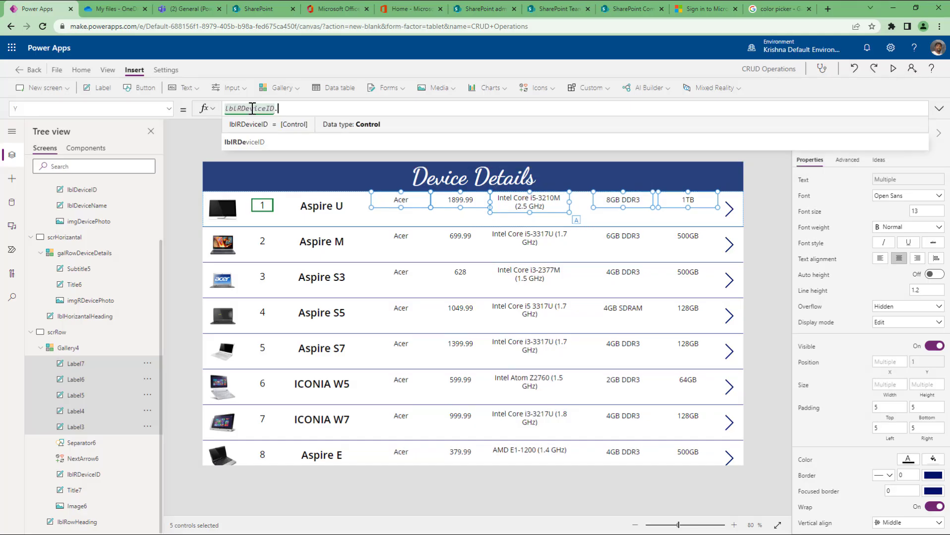
{"action": "type", "text": "Y"}
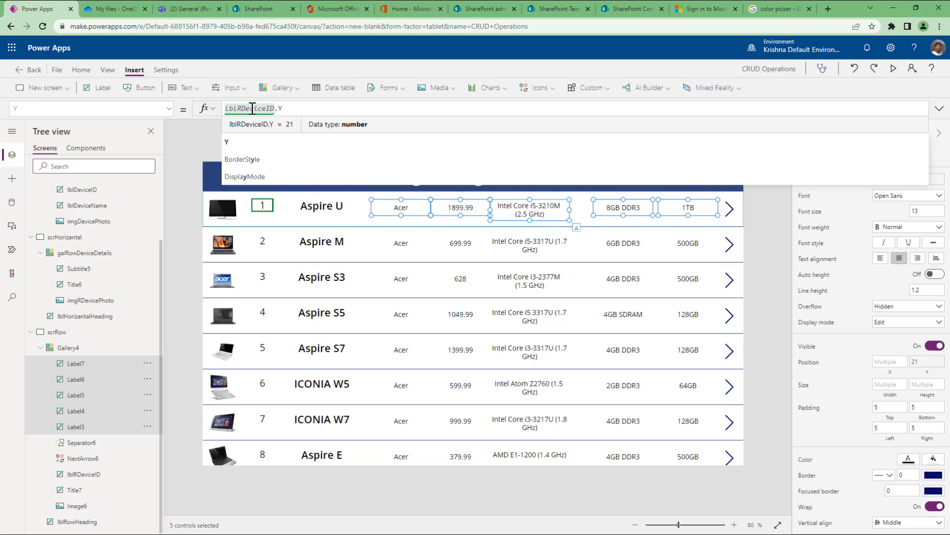
{"action": "key", "text": "Return"}
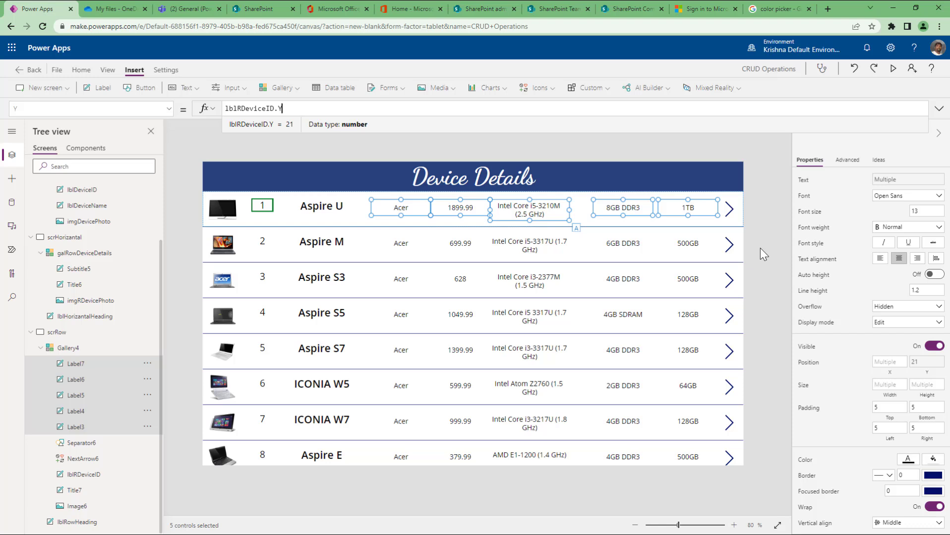
Inspect the X position formula of the device name label and rename the label lblRDeviceName.
{"action": "left_click", "coordinate": [348, 207]}
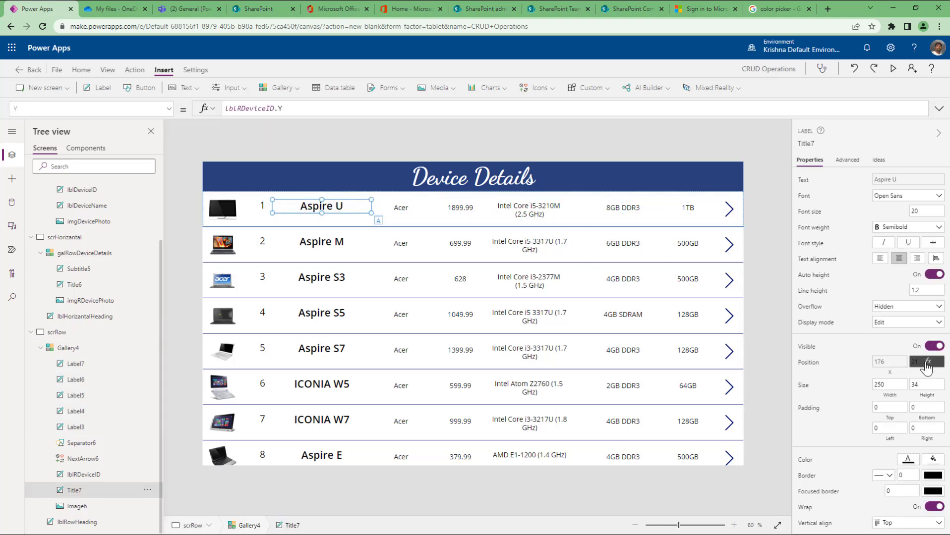
{"action": "left_click", "coordinate": [892, 362]}
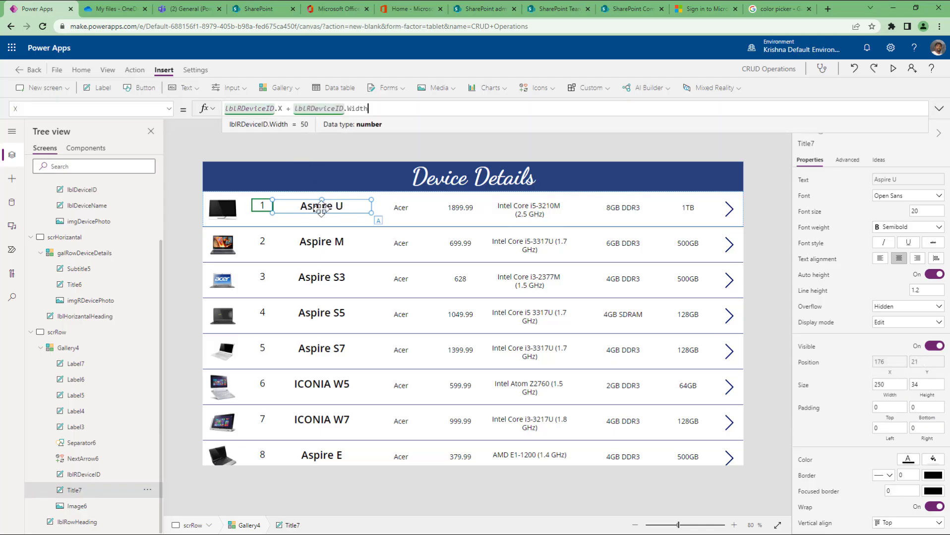
{"action": "left_click_drag", "start_coordinate": [385, 108], "coordinate": [196, 109]}
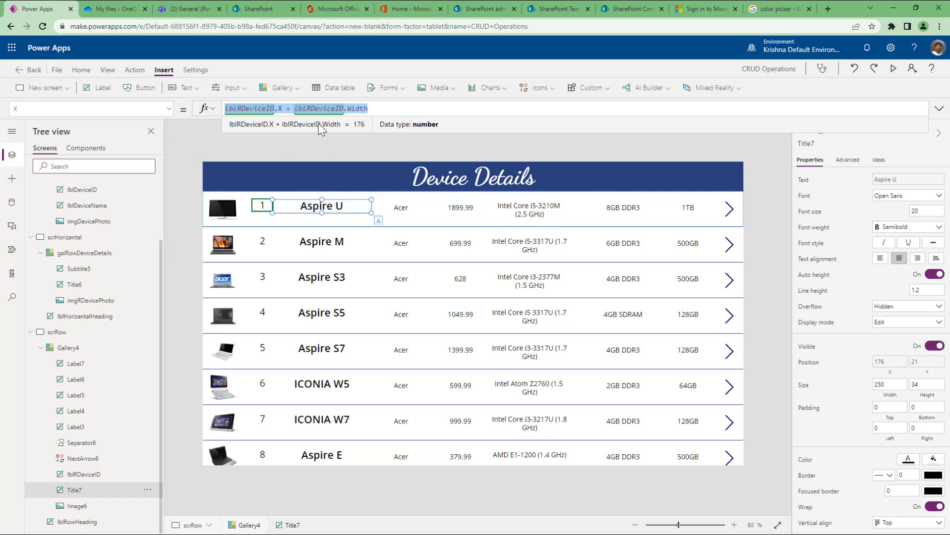
{"action": "left_click", "coordinate": [834, 146]}
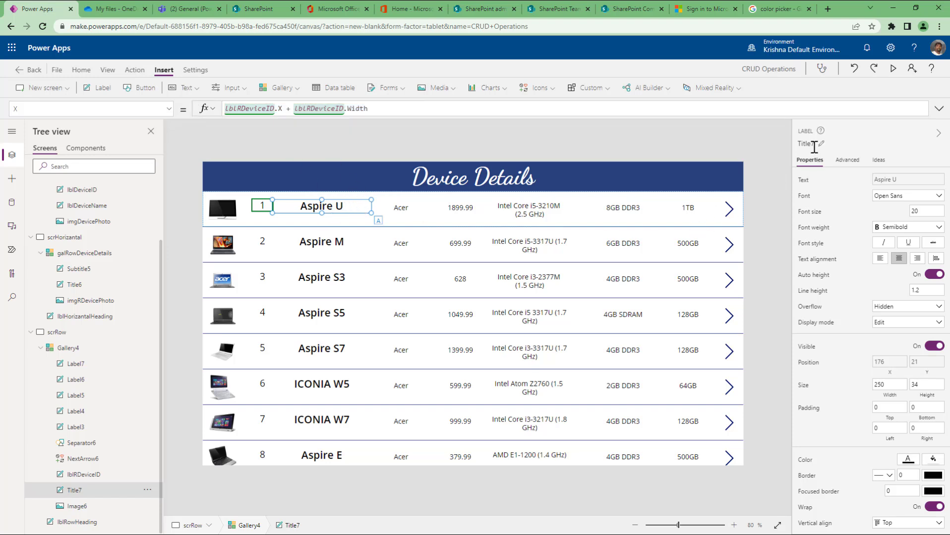
{"action": "key", "text": "BackSpace"}
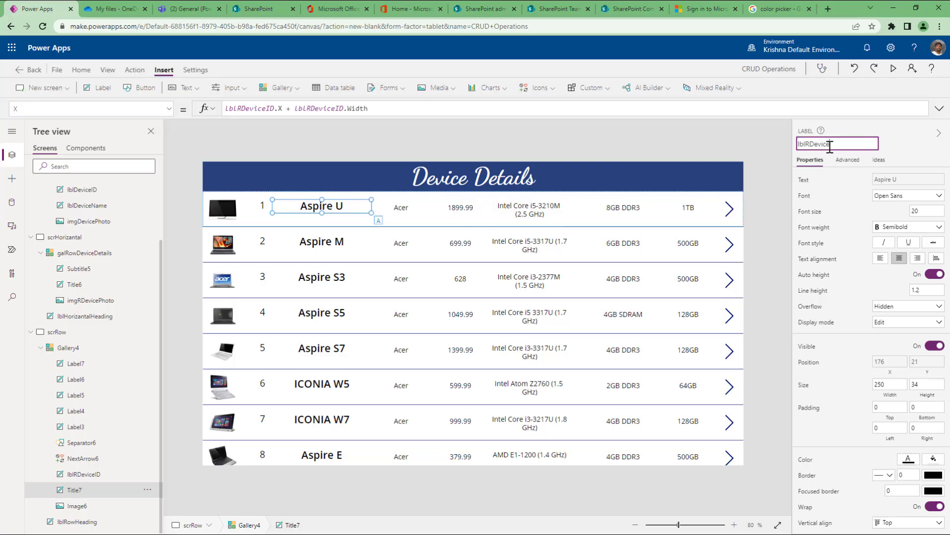
{"action": "type", "text": "me"}
{"action": "key", "text": "Return"}
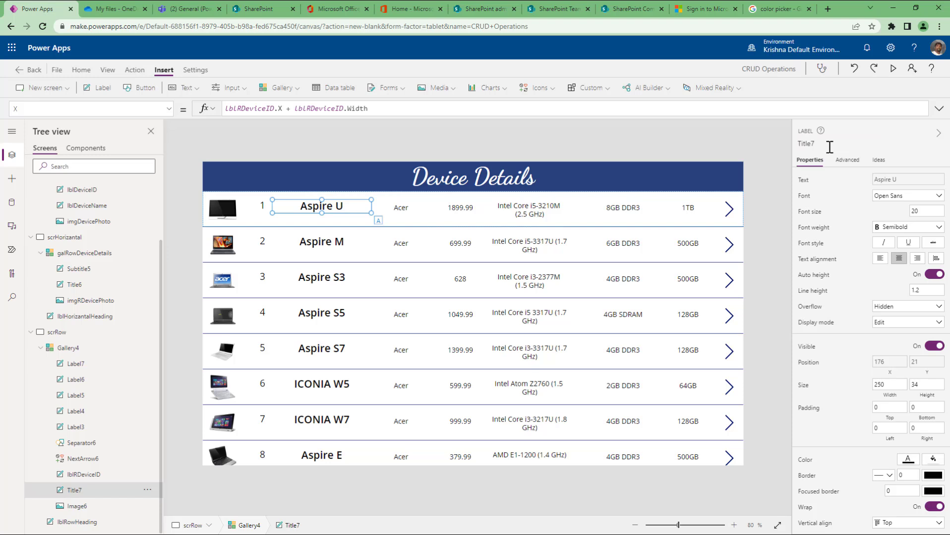
Rename the manufacturer label lblRManfName, reusing the copied name of the device name label.
{"action": "double_click", "coordinate": [825, 145]}
{"action": "key", "text": "ctrl+c"}
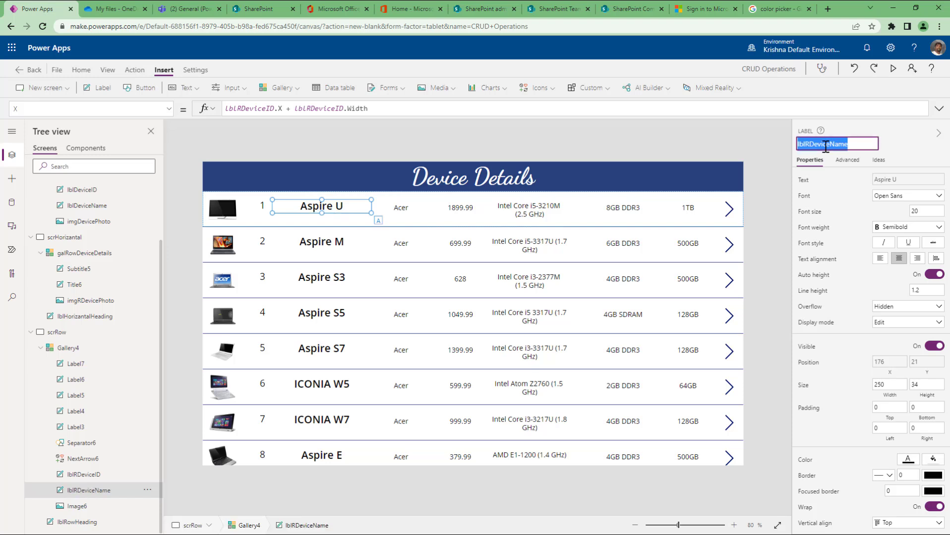
{"action": "left_click", "coordinate": [421, 211]}
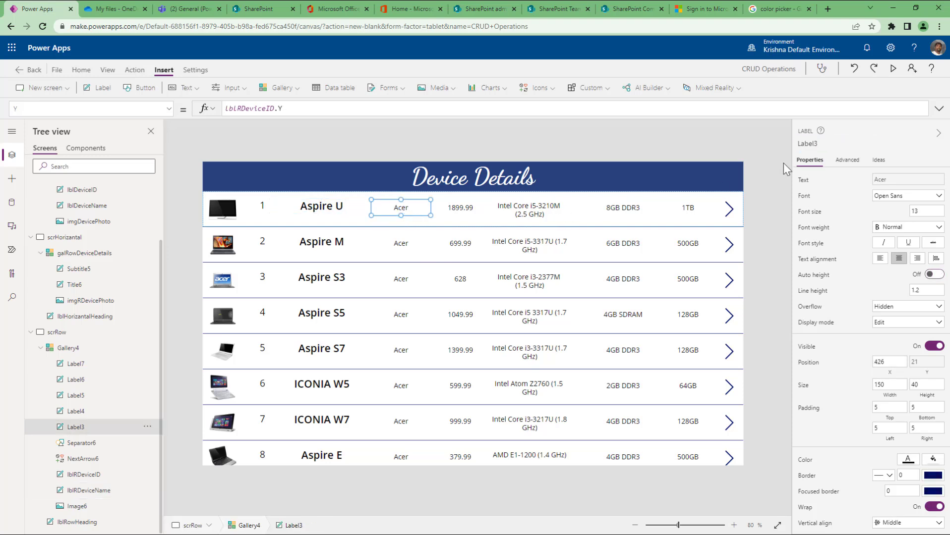
{"action": "double_click", "coordinate": [813, 144]}
{"action": "key", "text": "ctrl+v"}
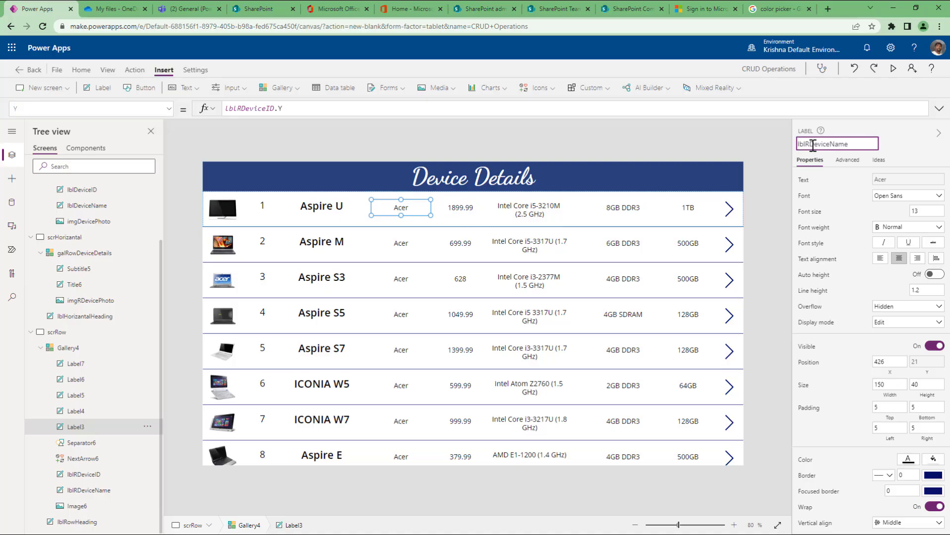
{"action": "key", "text": "shift+Home"}
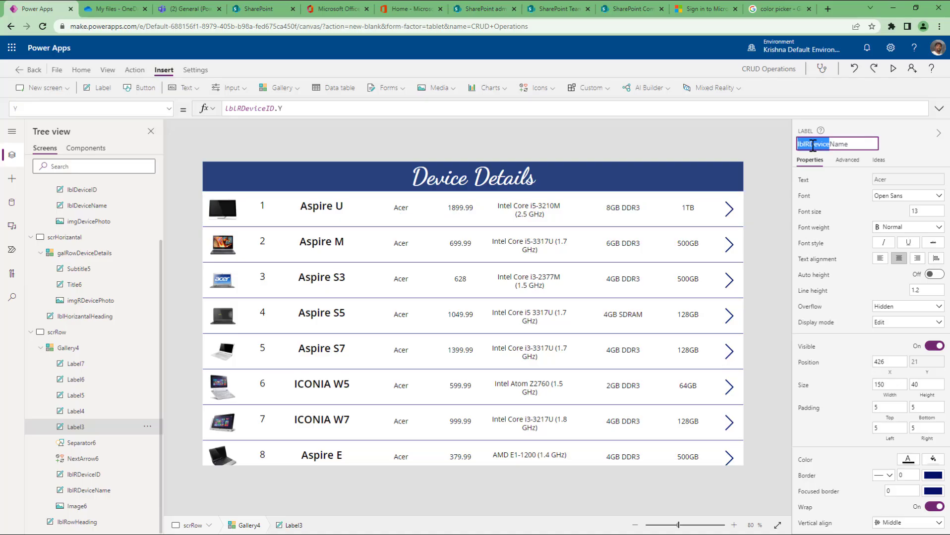
{"action": "key", "text": "shift+Right"}
{"action": "key", "text": "shift+Right"}
{"action": "type", "text": "Manf"}
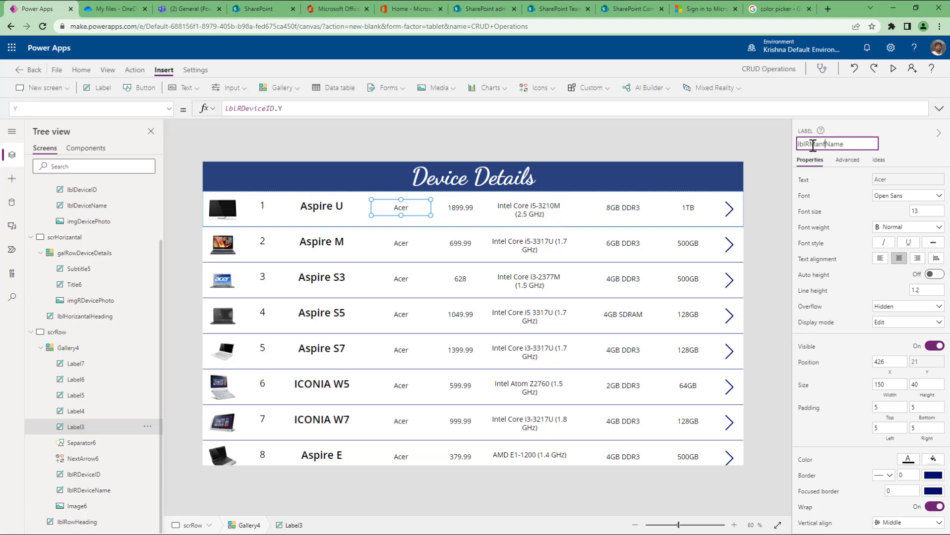
{"action": "key", "text": "ctrl+a"}
{"action": "key", "text": "Return"}
Set the X position of the manufacturer label to lblRDeviceName.X + lblRDeviceName.Width.
{"action": "left_click", "coordinate": [456, 208]}
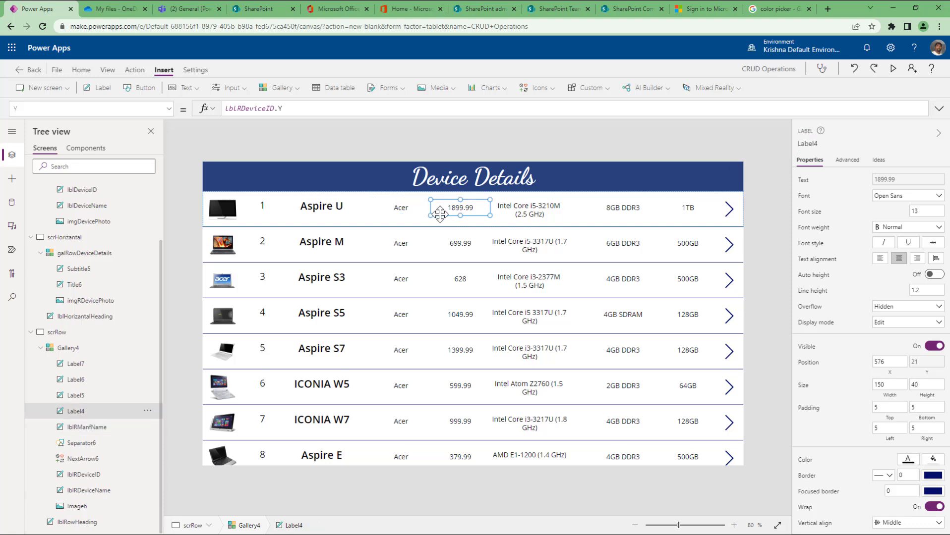
{"action": "left_click", "coordinate": [403, 210]}
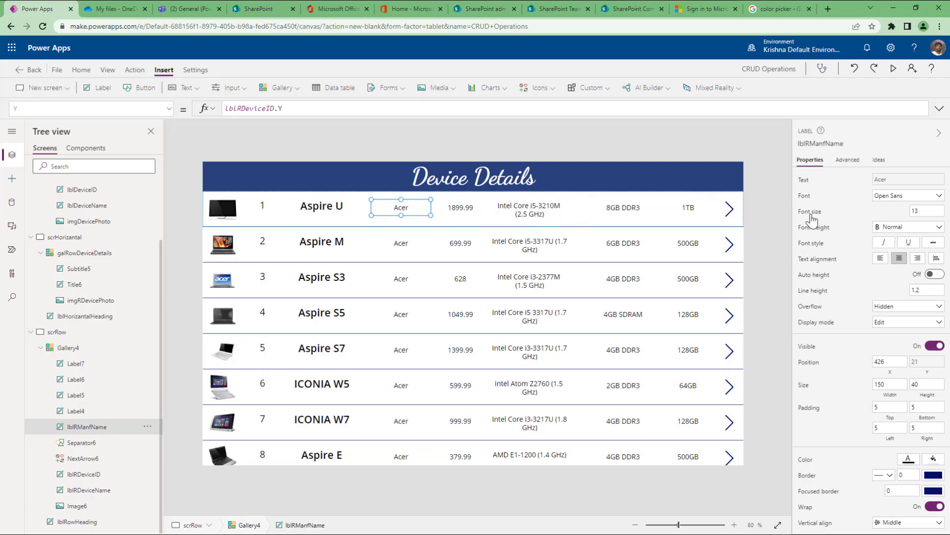
{"action": "left_click", "coordinate": [892, 377]}
{"action": "key", "text": "ctrl+a"}
{"action": "key", "text": "BackSpace"}
{"action": "type", "text": "l"}
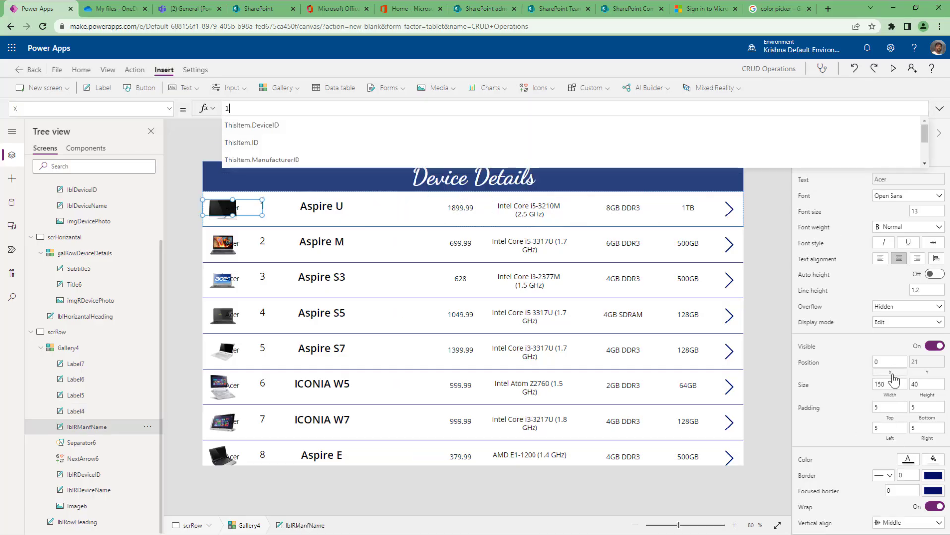
{"action": "type", "text": "blRde"}
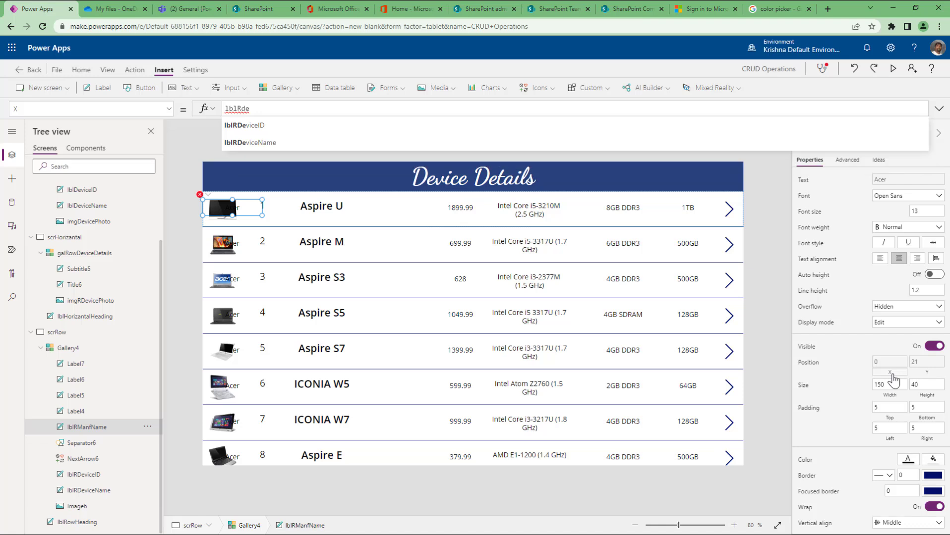
{"action": "key", "text": "Down"}
{"action": "key", "text": "Tab"}
{"action": "type", "text": "."}
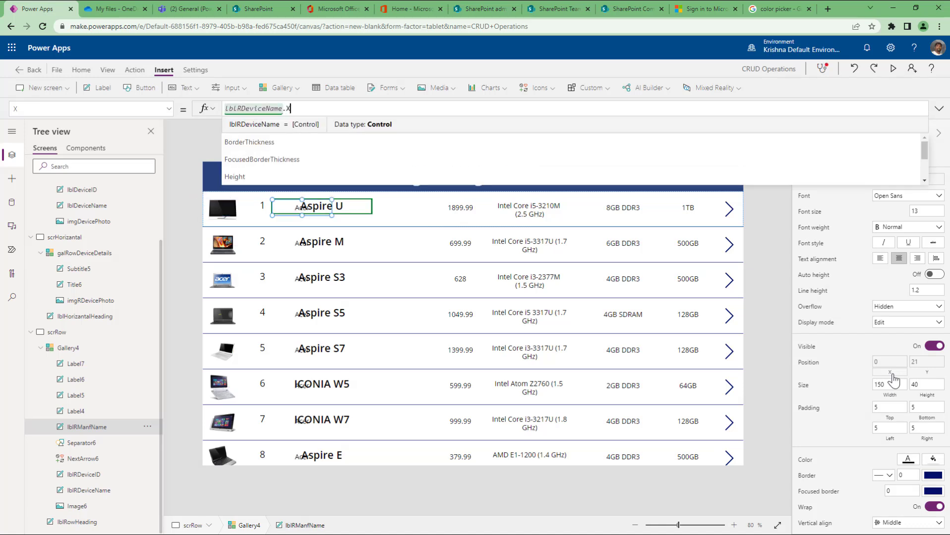
{"action": "type", "text": "X + "}
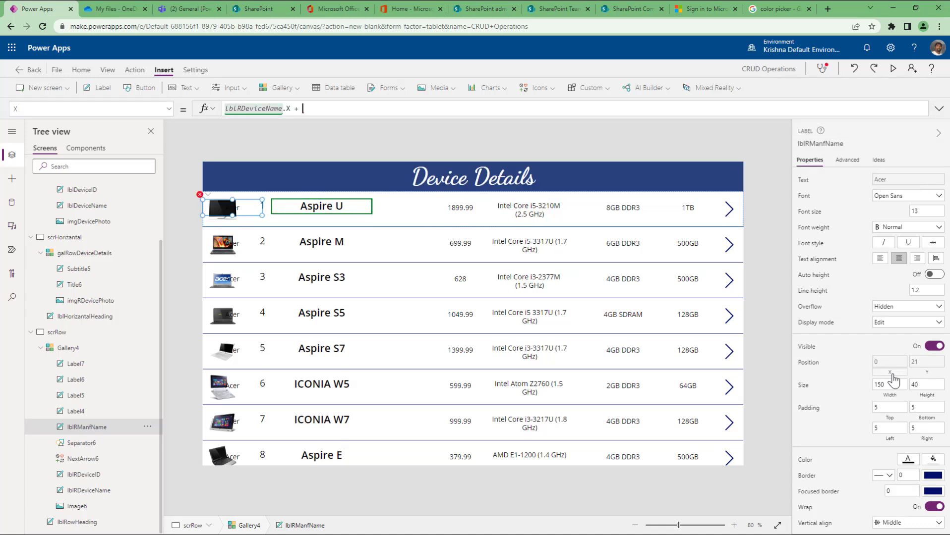
{"action": "type", "text": "lblRDe"}
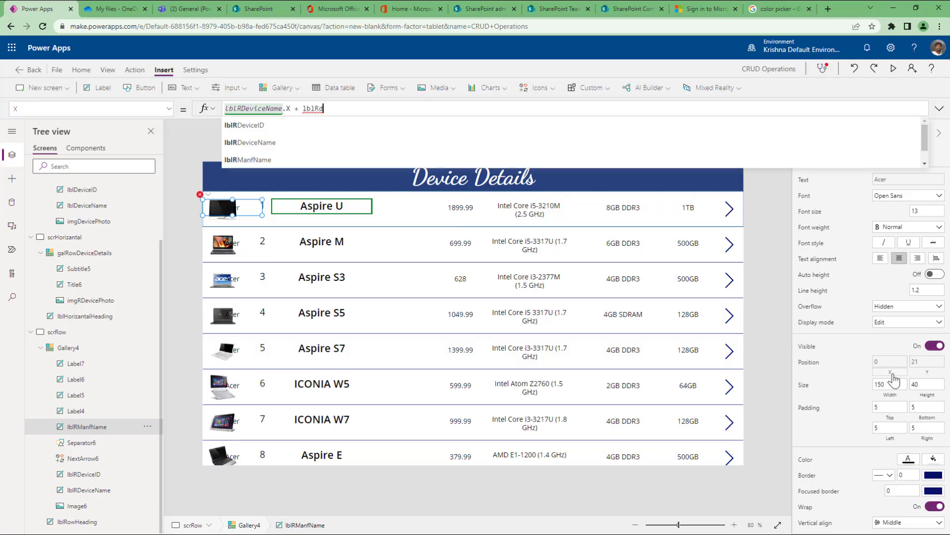
{"action": "key", "text": "Down"}
{"action": "key", "text": "Tab"}
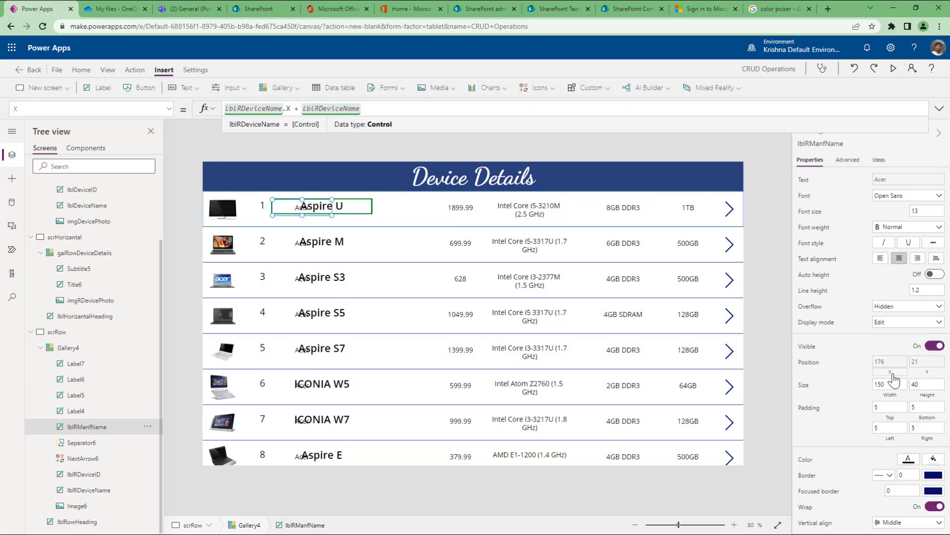
{"action": "type", "text": ".w"}
{"action": "key", "text": "Tab"}
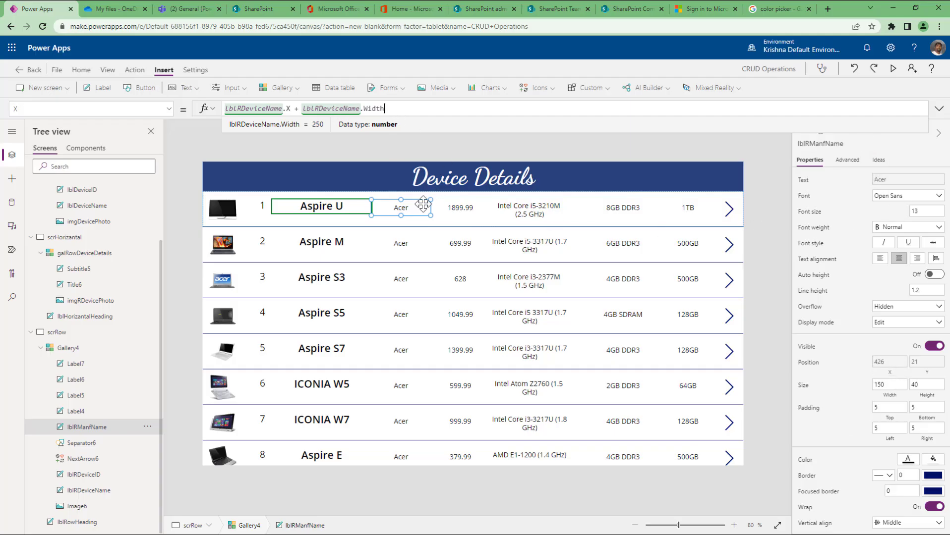
Copy the manufacturer label's name for reuse and rename the price label lblRPrice.
{"action": "left_click", "coordinate": [821, 143]}
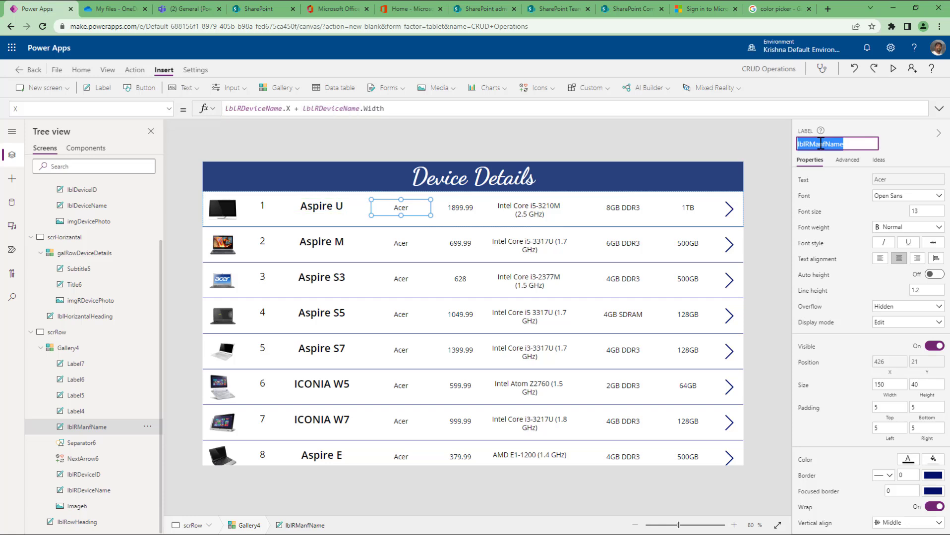
{"action": "left_click", "coordinate": [469, 209]}
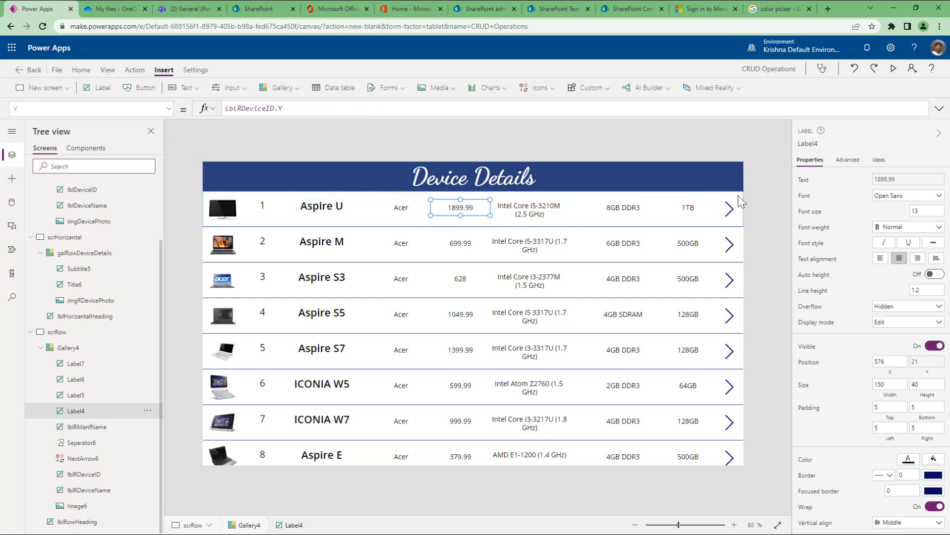
{"action": "left_click", "coordinate": [819, 144]}
{"action": "type", "text": "lbl"}
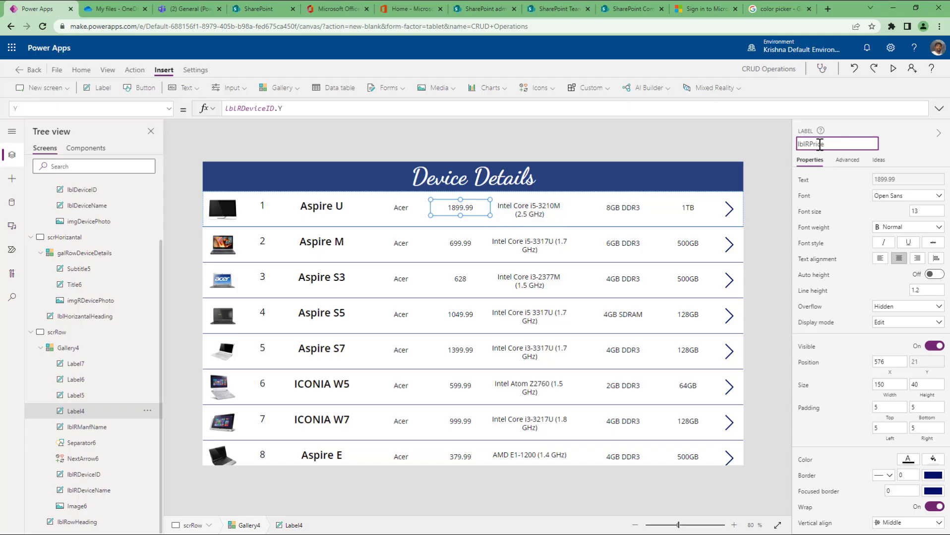
{"action": "type", "text": "RPrice"}
{"action": "key", "text": "Return"}
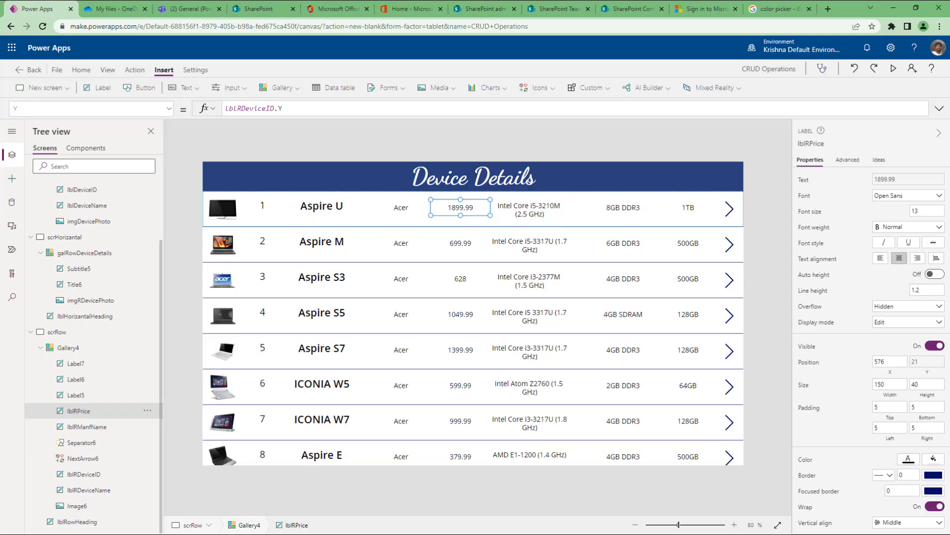
Set the X position of the price label to lblRManfName.X + lblRManfName.Width.
{"action": "left_click", "coordinate": [895, 381]}
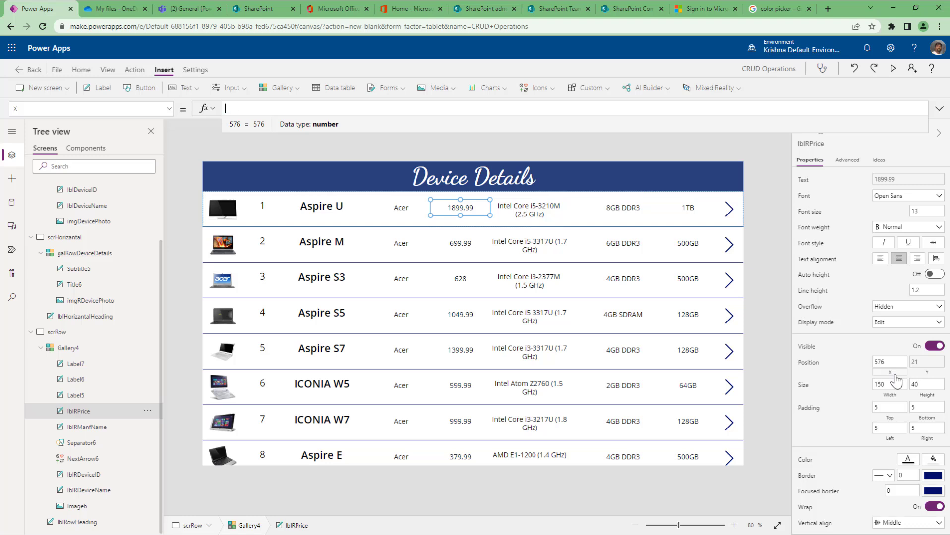
{"action": "type", "text": "lblRManfName.X "}
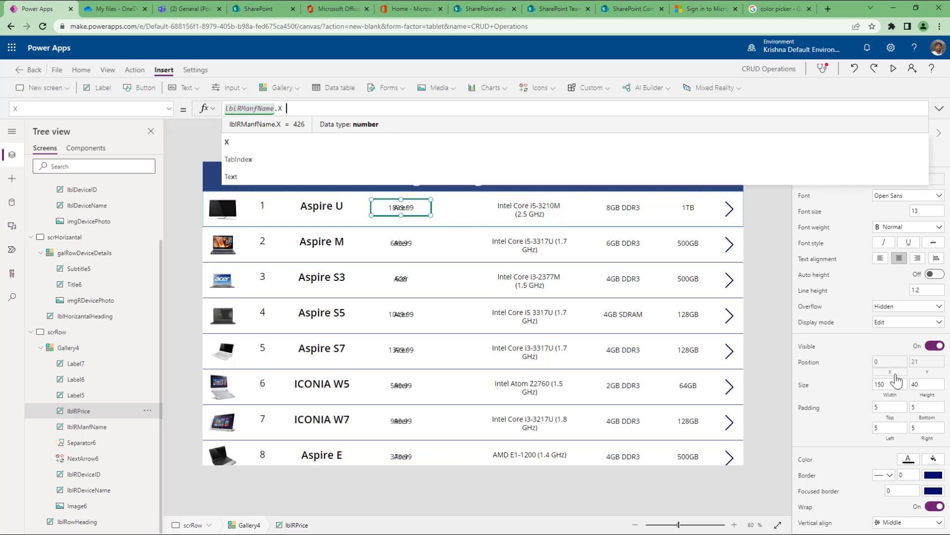
{"action": "type", "text": "+ lblRManfName.Width"}
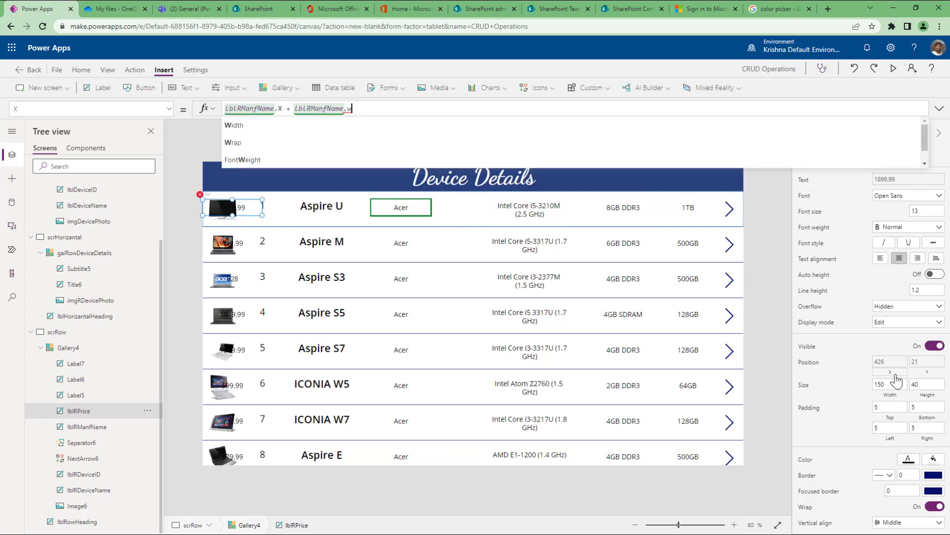
Set the X position of the processor label to lblRPrice.X + lblRPrice.Width, reusing the price label's copied name.
{"action": "left_click", "coordinate": [532, 218]}
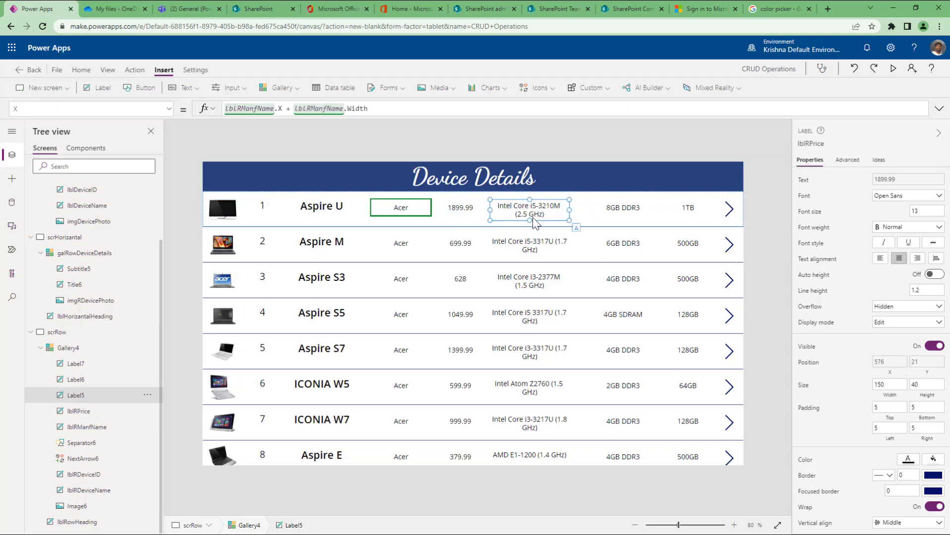
{"action": "left_click", "coordinate": [469, 208]}
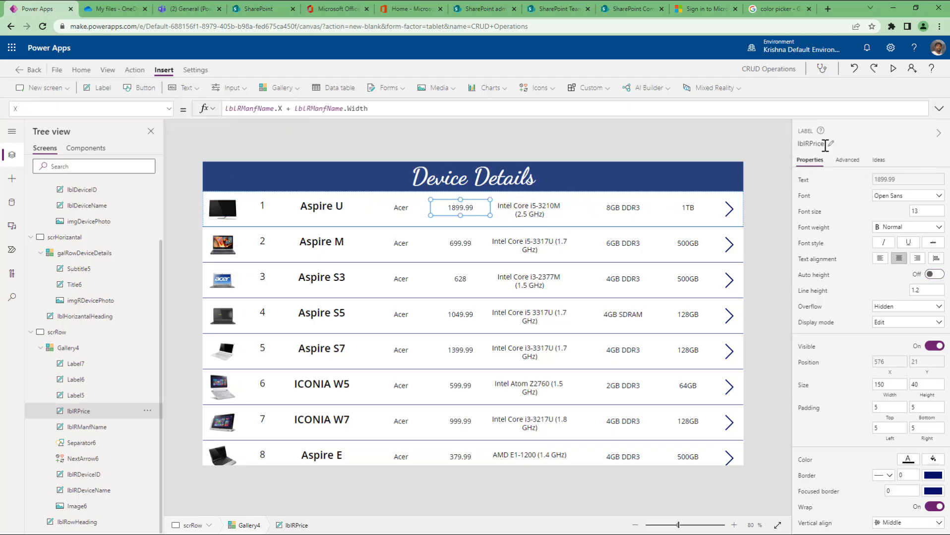
{"action": "left_click", "coordinate": [551, 217]}
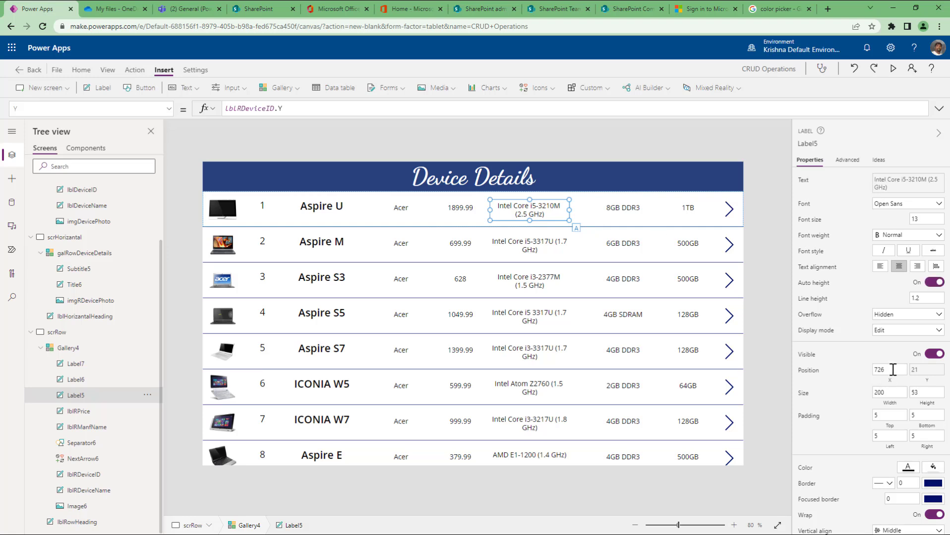
{"action": "left_click", "coordinate": [891, 370]}
{"action": "type", "text": "lblRPrice"}
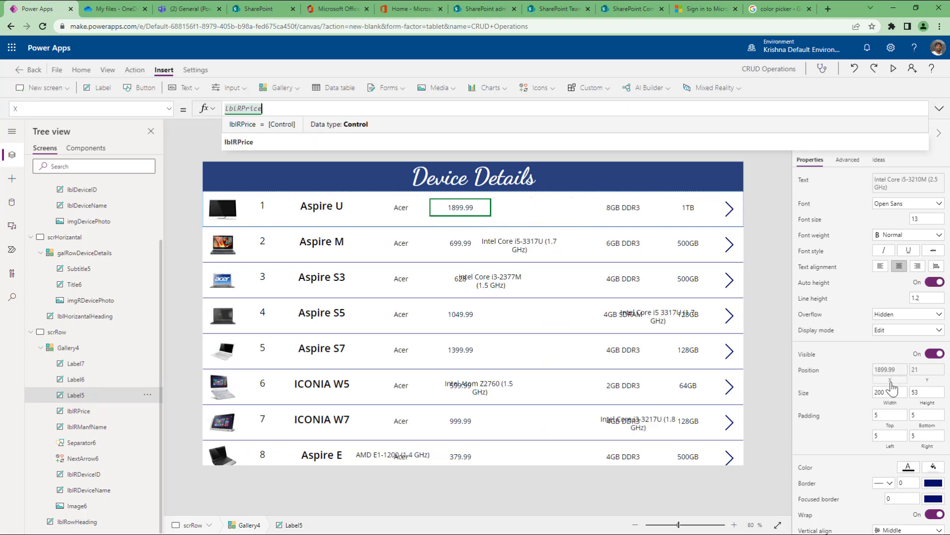
{"action": "type", "text": ".X +"}
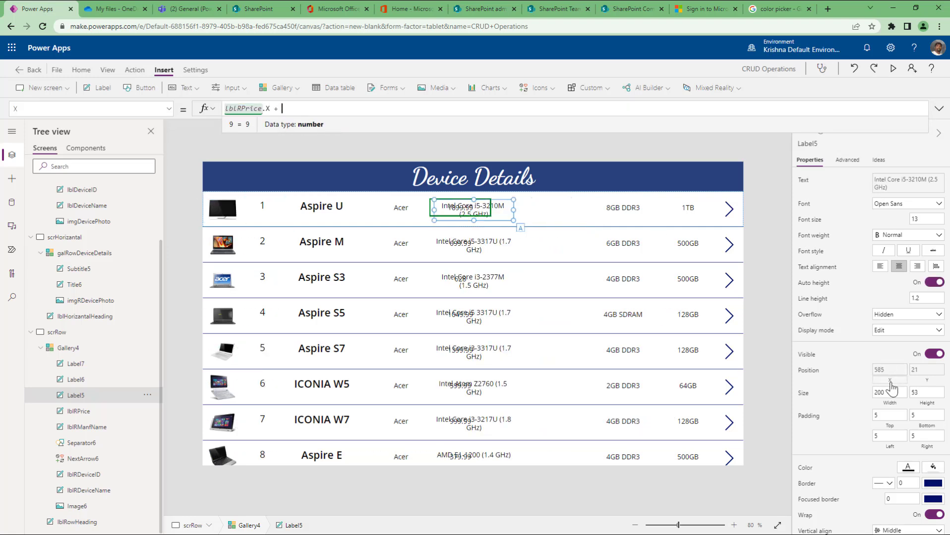
{"action": "type", "text": "9 lblRPrice.Width"}
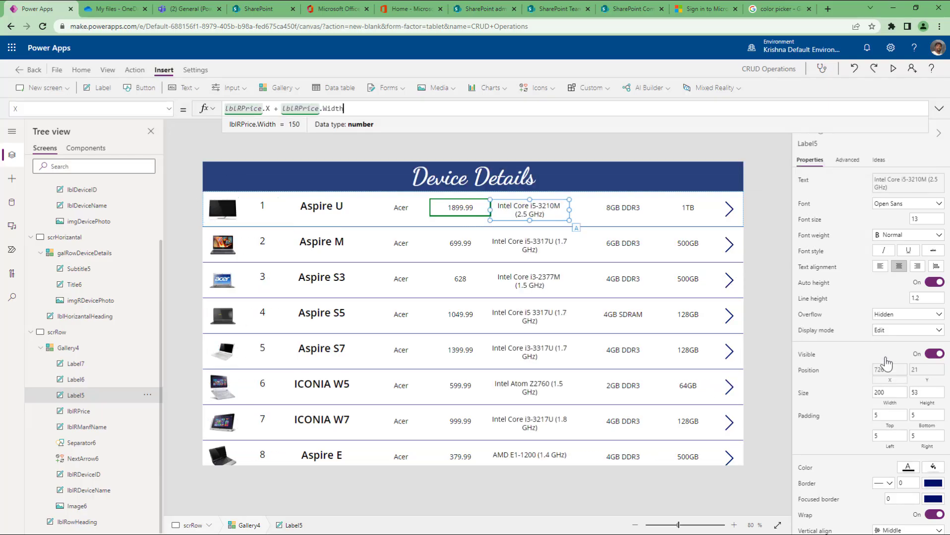
Rename the processor label lblRProcName and copy the new name.
{"action": "left_click", "coordinate": [824, 146]}
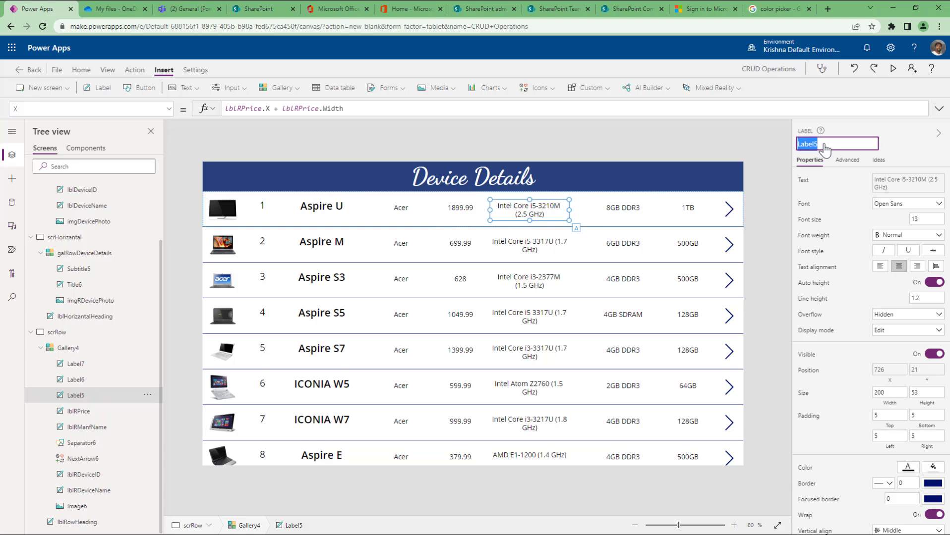
{"action": "type", "text": "lblRProcName"}
{"action": "double_click", "coordinate": [824, 145]}
{"action": "key", "text": "Return"}
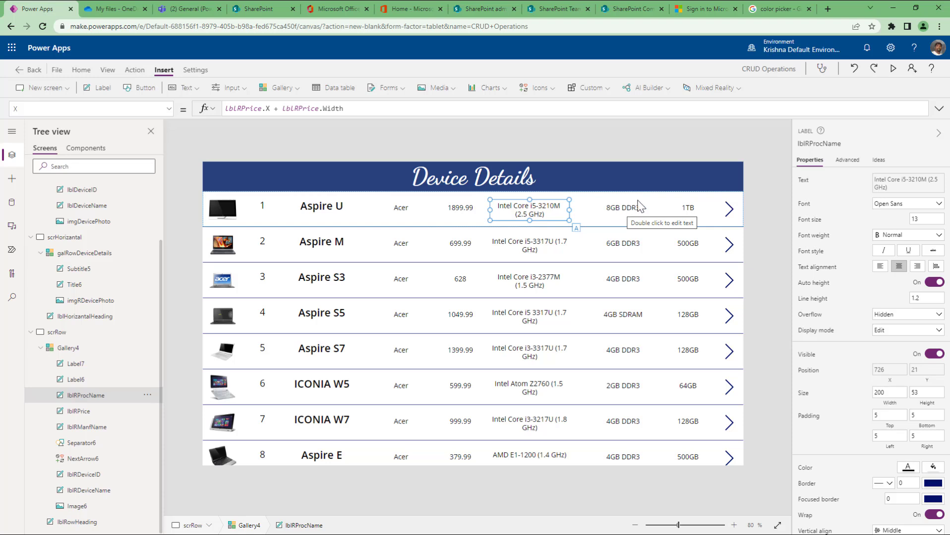
Set the X position of the memory label to lblRProcName.X + lblRProcName.Width.
{"action": "left_click", "coordinate": [618, 215]}
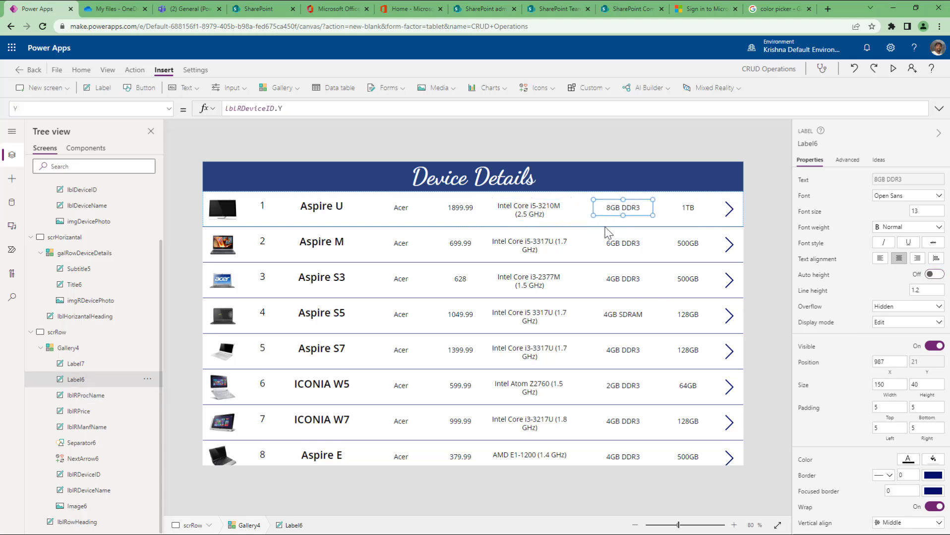
{"action": "left_click", "coordinate": [887, 372]}
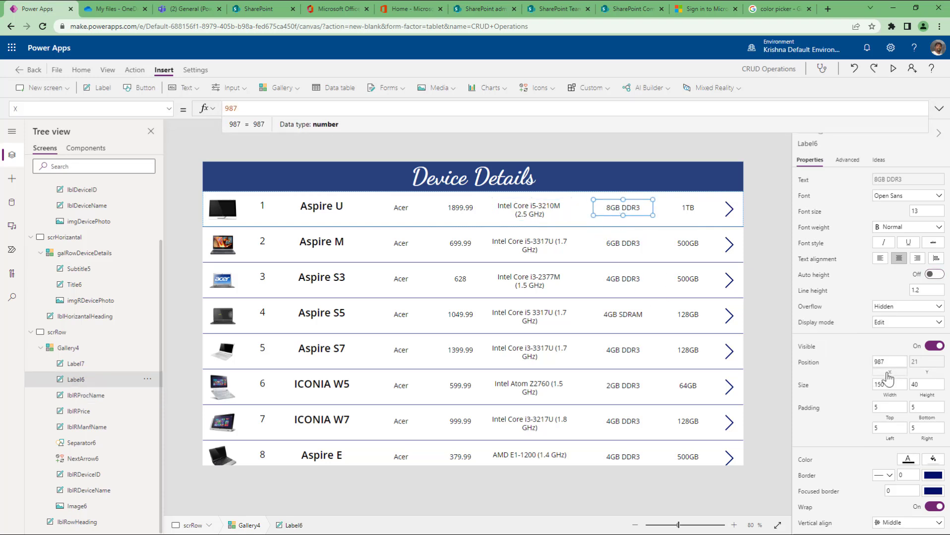
{"action": "type", "text": "lblRProcName.X"}
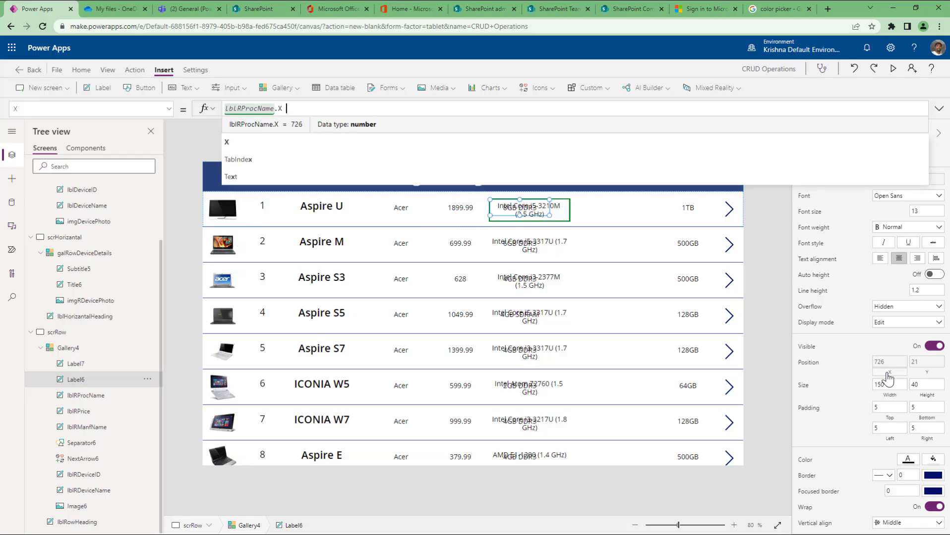
{"action": "type", "text": " + lblRProcName.Width"}
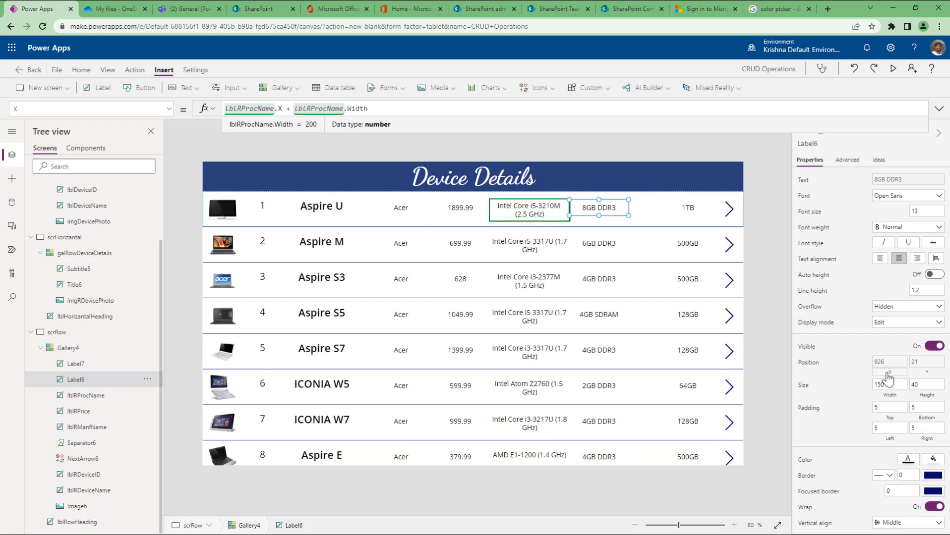
Rename the memory label lblRRAM and copy the new name.
{"action": "left_click", "coordinate": [552, 215]}
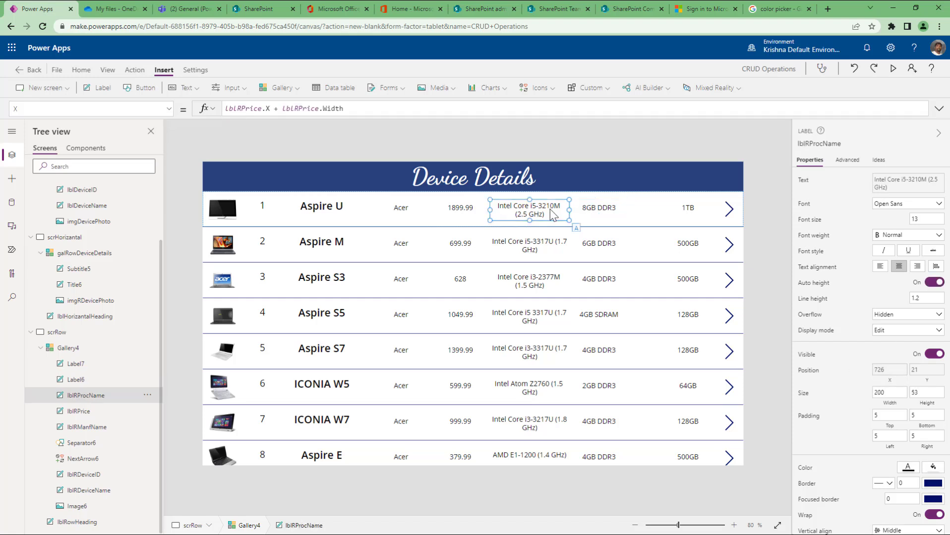
{"action": "left_click", "coordinate": [598, 214]}
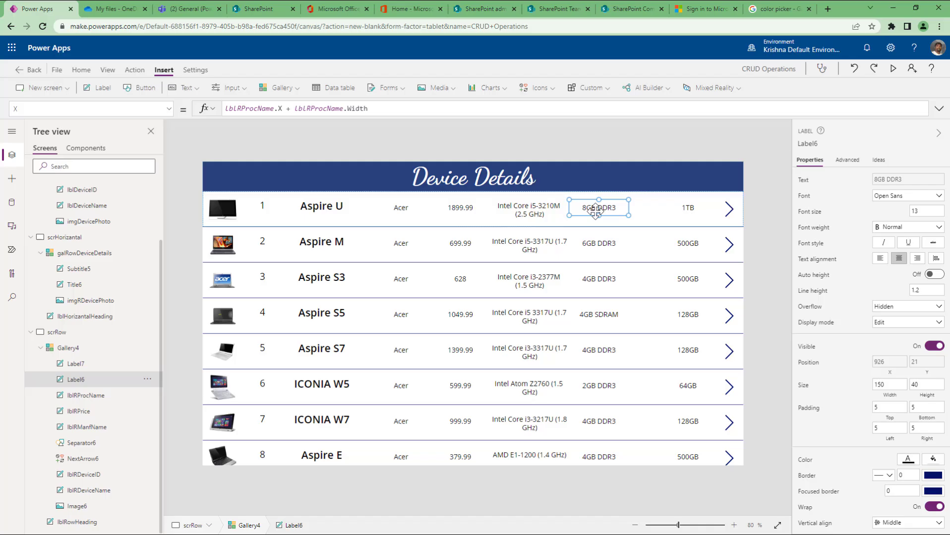
{"action": "left_click", "coordinate": [823, 144]}
{"action": "key", "text": "BackSpace"}
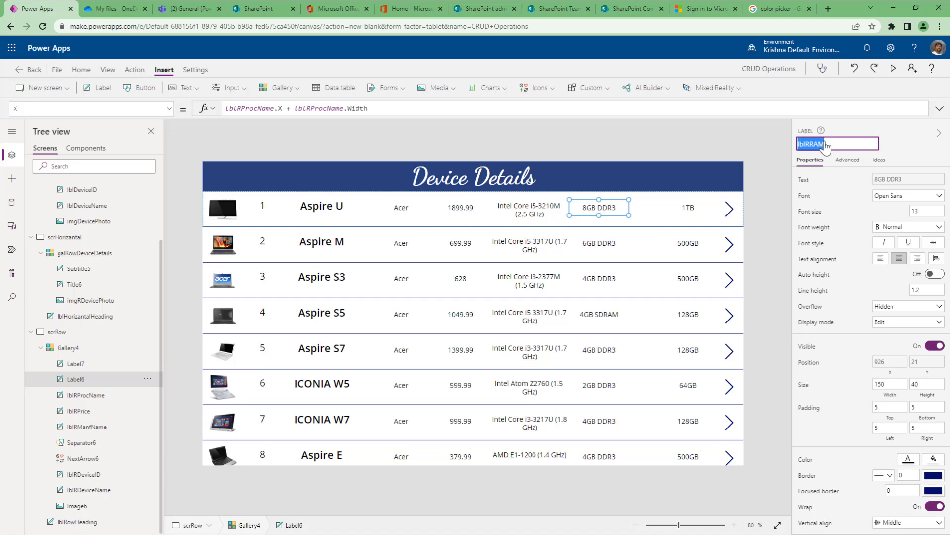
{"action": "key", "text": "Return"}
Set the X position of the storage label showing 1TB to lblRRAM.X + lblRRAM.Width.
{"action": "left_click", "coordinate": [692, 215]}
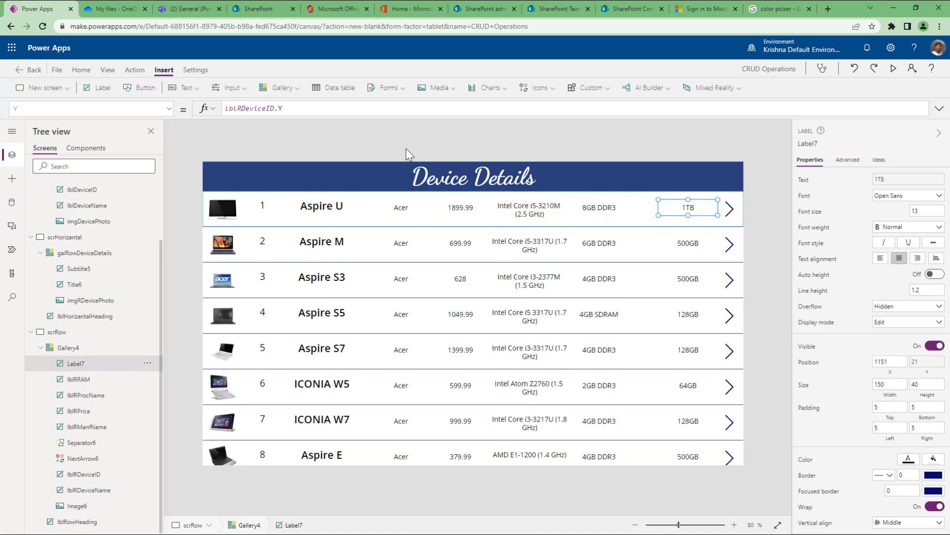
{"action": "left_click", "coordinate": [895, 377]}
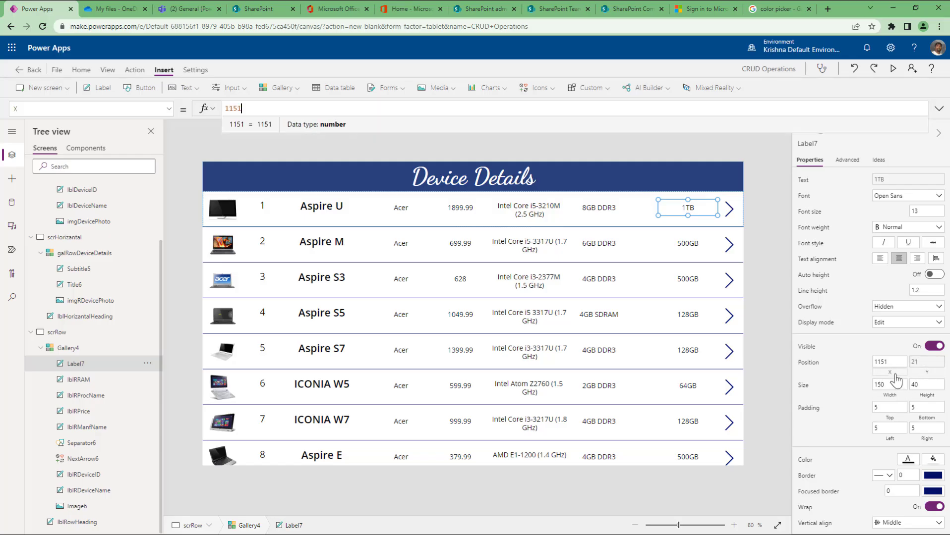
{"action": "type", "text": "LblRRAM.X + "}
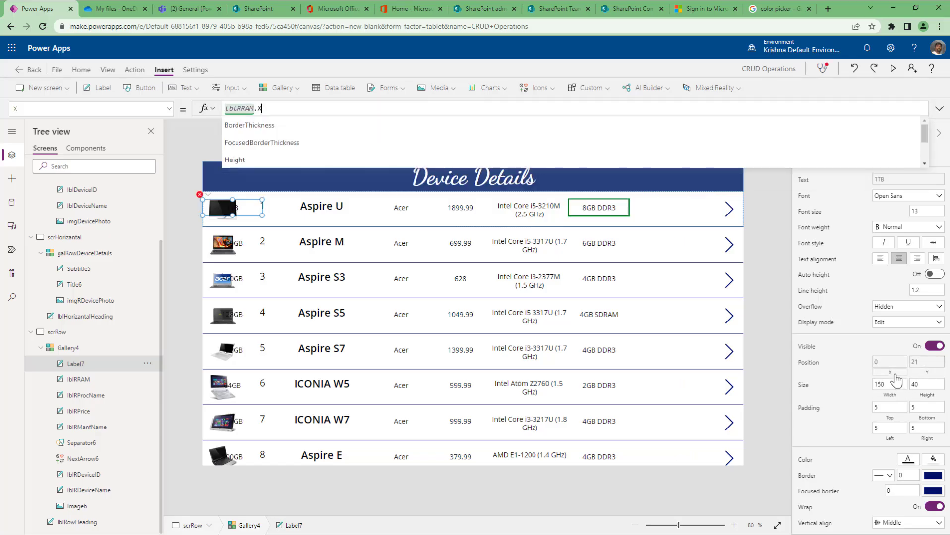
{"action": "type", "text": "LblRRAM.W"}
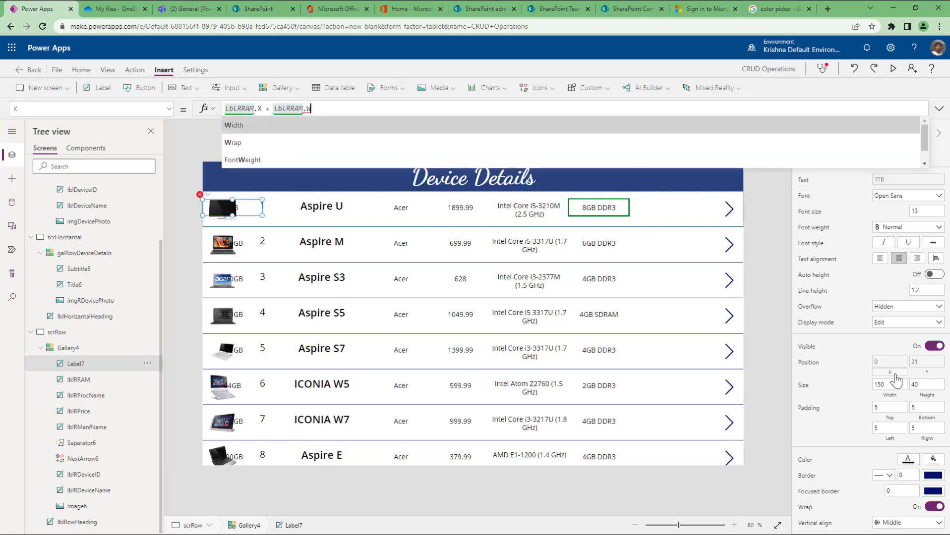
{"action": "key", "text": "Tab"}
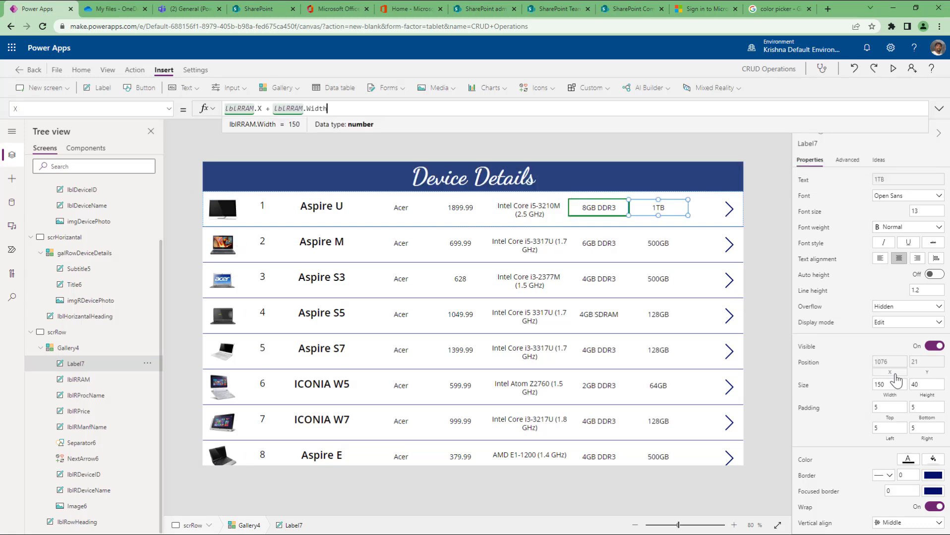
Rename the storage label lblRStorage.
{"action": "left_click", "coordinate": [813, 144]}
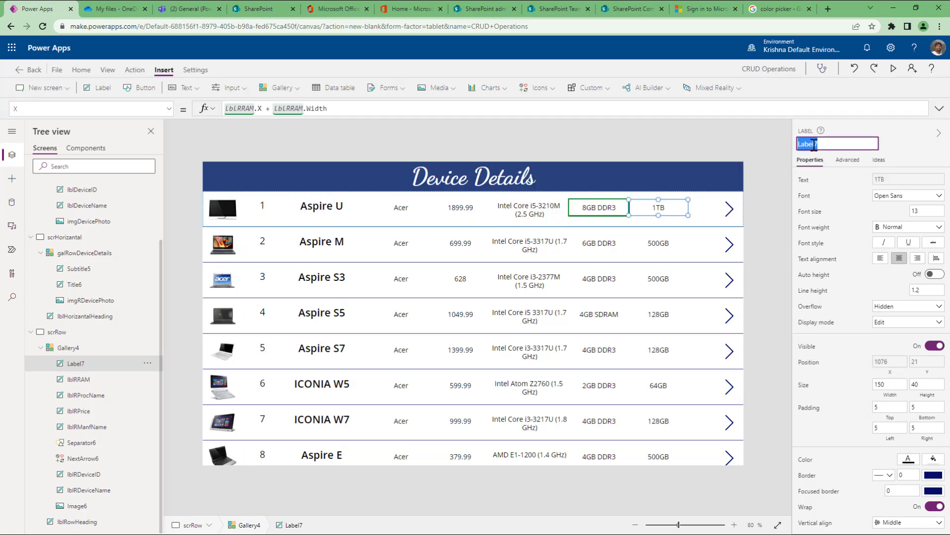
{"action": "type", "text": "lblRStorage"}
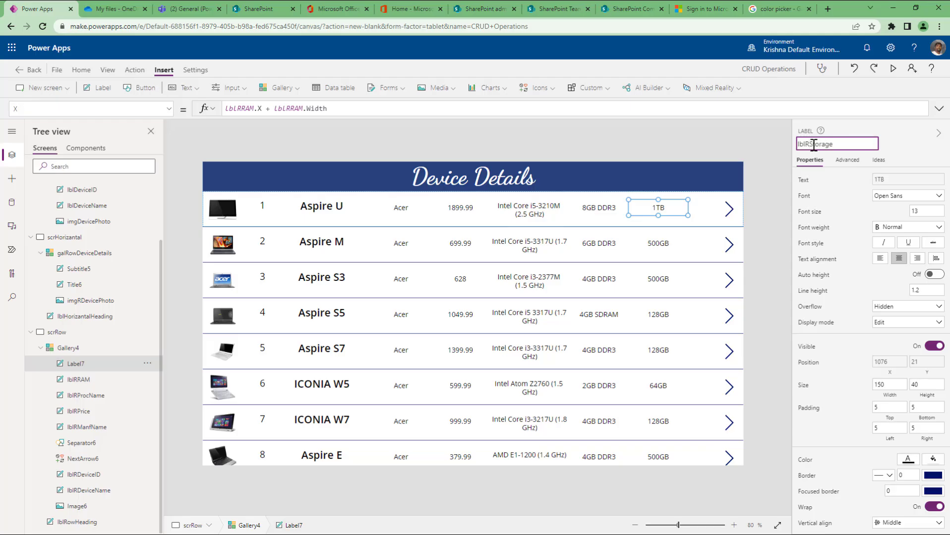
{"action": "key", "text": "Return"}
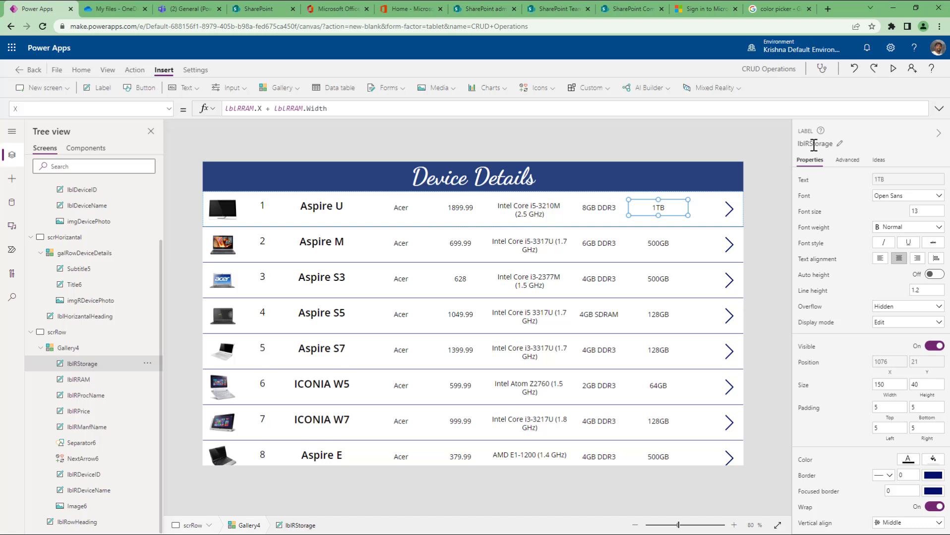
Review the position formulas of the first row's labels and preview the row gallery, scrolling through its devices.
{"action": "left_click", "coordinate": [263, 207]}
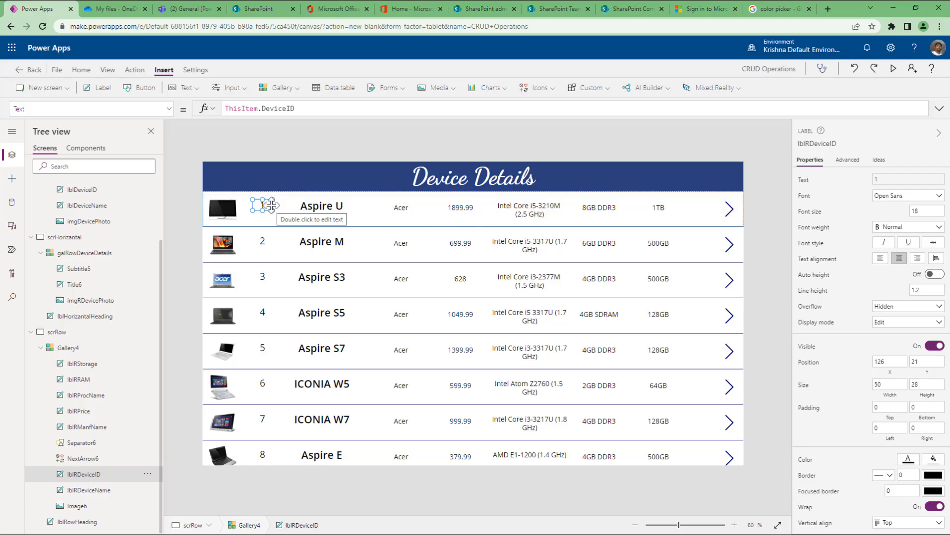
{"action": "left_click", "coordinate": [331, 210]}
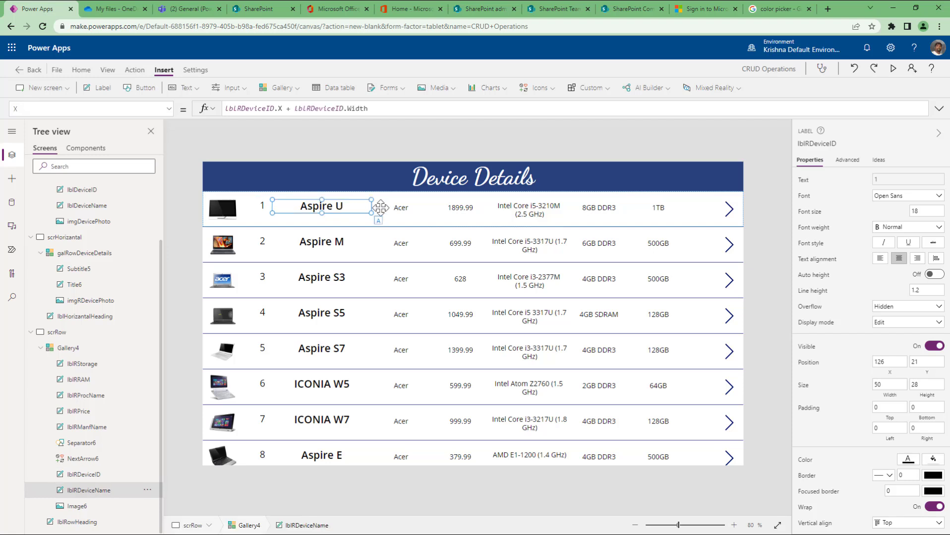
{"action": "left_click", "coordinate": [400, 208]}
{"action": "left_click", "coordinate": [448, 207]}
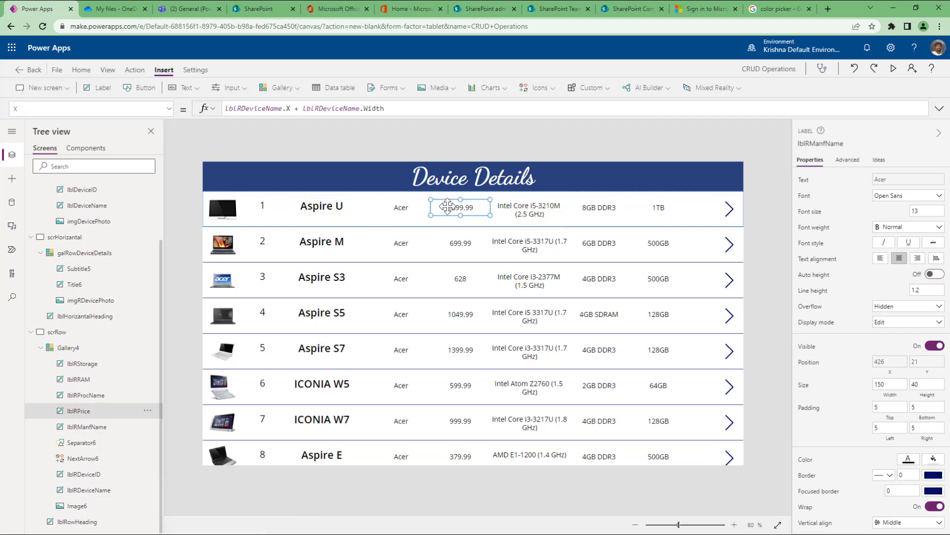
{"action": "left_click", "coordinate": [506, 211]}
{"action": "left_click", "coordinate": [600, 212]}
{"action": "left_click", "coordinate": [659, 216]}
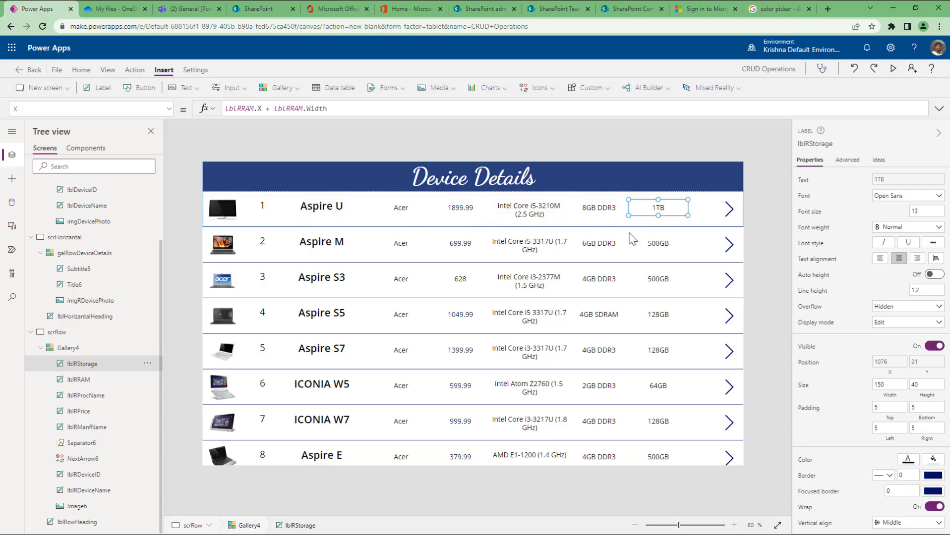
{"action": "left_click", "coordinate": [893, 68]}
{"action": "scroll", "coordinate": [523, 314], "scroll_direction": "down", "scroll_amount": 10}
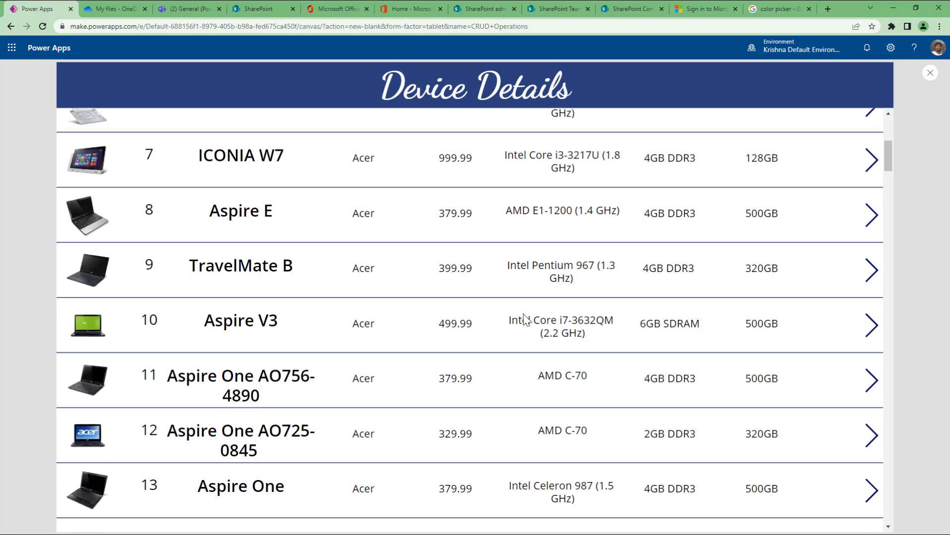
{"action": "scroll", "coordinate": [523, 313], "scroll_direction": "up", "scroll_amount": 10}
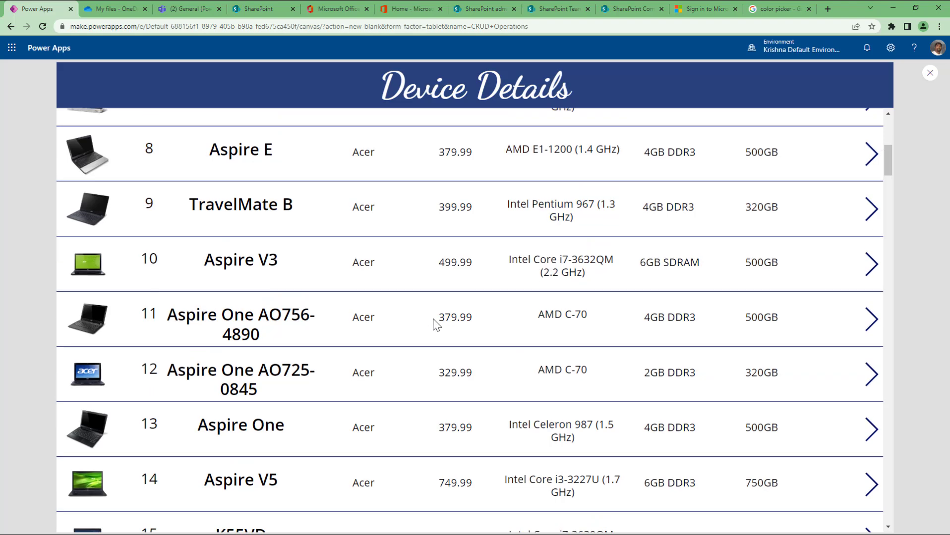
{"action": "key", "text": "Escape"}
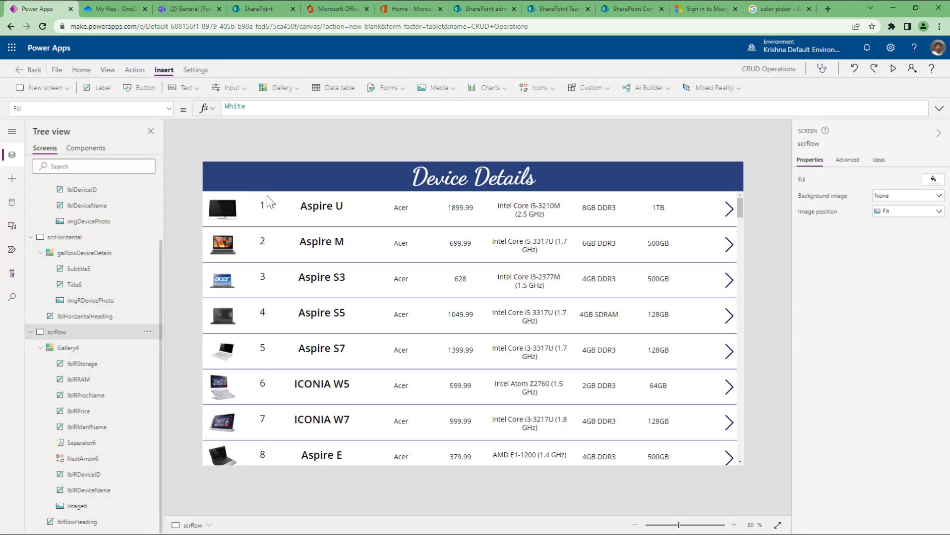
Set the font size of the device name label lblRDeviceName to 15.
{"action": "left_click", "coordinate": [308, 211]}
{"action": "left_click", "coordinate": [923, 211]}
{"action": "key", "text": "BackSpace"}
{"action": "key", "text": "BackSpace"}
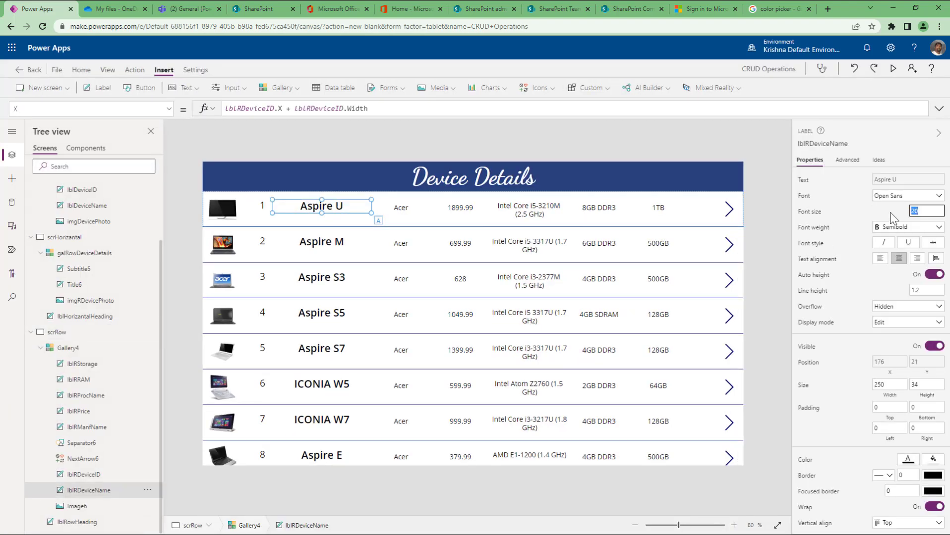
{"action": "type", "text": "15"}
{"action": "key", "text": "Return"}
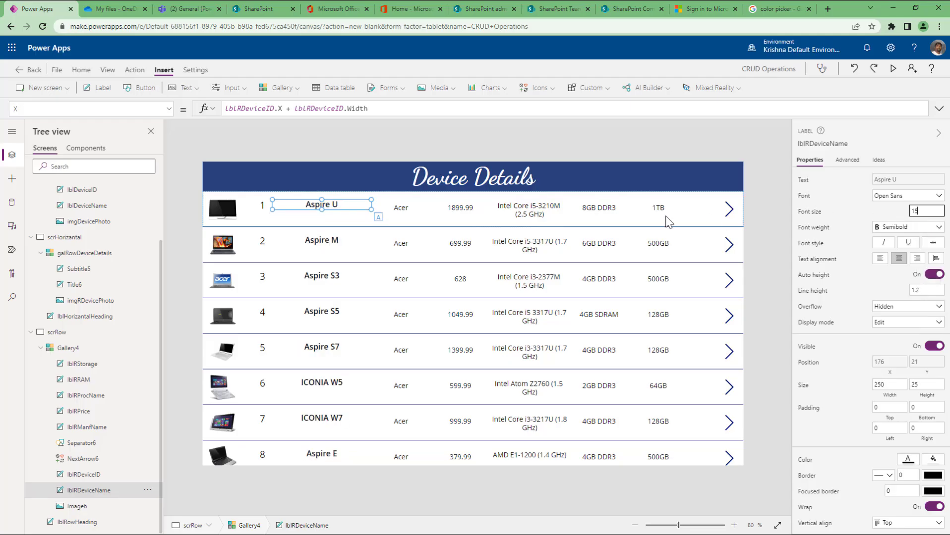
Preview the row screen again and scroll through the device list to examine how longer device names fit.
{"action": "left_click", "coordinate": [400, 209]}
{"action": "left_click", "coordinate": [893, 68]}
{"action": "scroll", "coordinate": [497, 394], "scroll_direction": "down", "scroll_amount": 10}
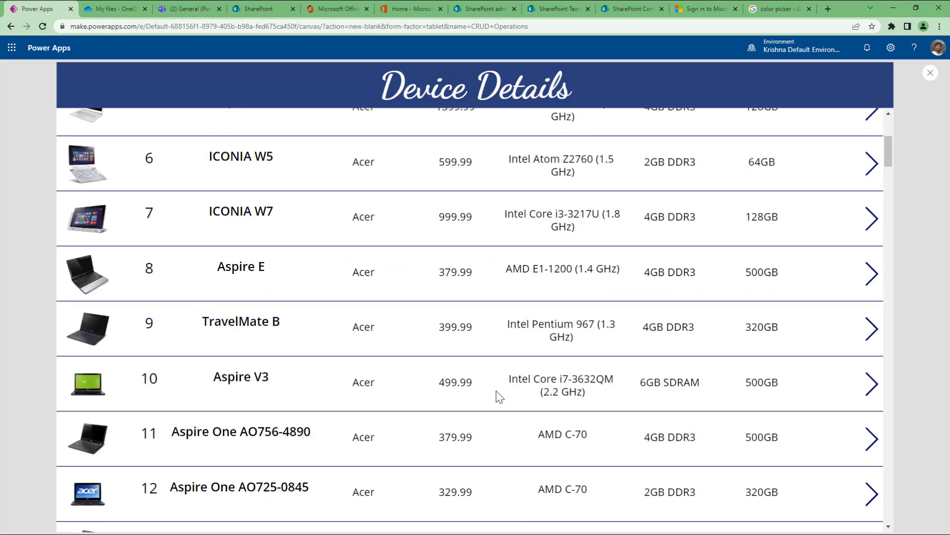
{"action": "scroll", "coordinate": [496, 391], "scroll_direction": "down", "scroll_amount": 18}
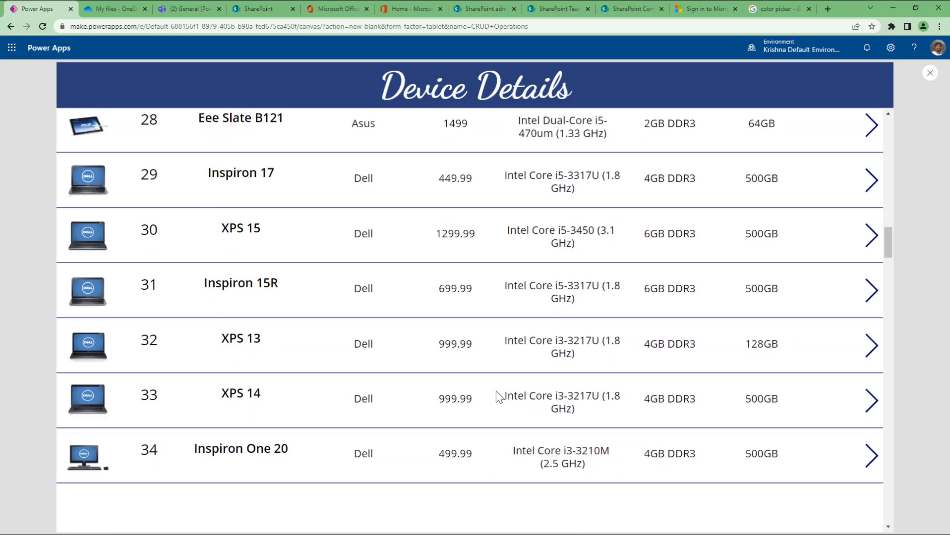
{"action": "key", "text": "Escape"}
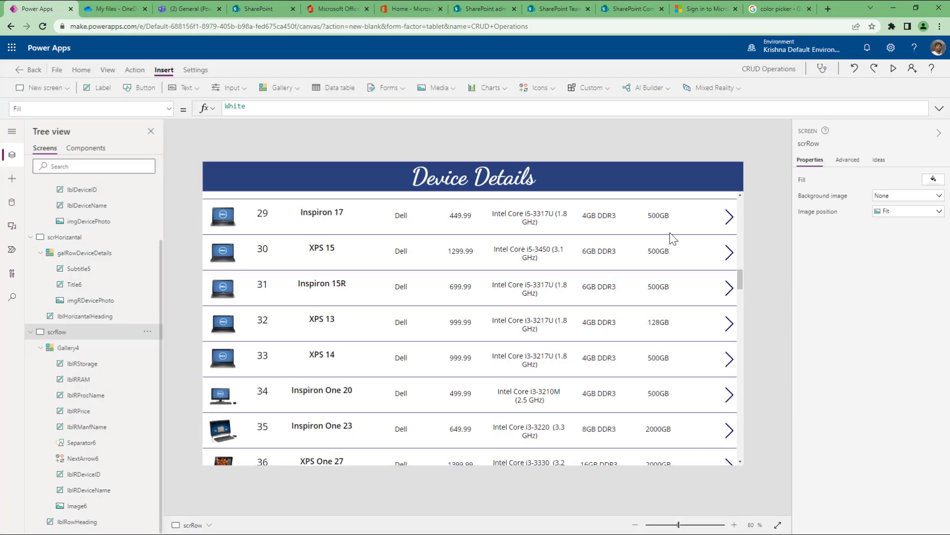
{"action": "scroll", "coordinate": [654, 287], "scroll_direction": "up", "scroll_amount": 6}
{"action": "scroll", "coordinate": [655, 286], "scroll_direction": "up", "scroll_amount": 12}
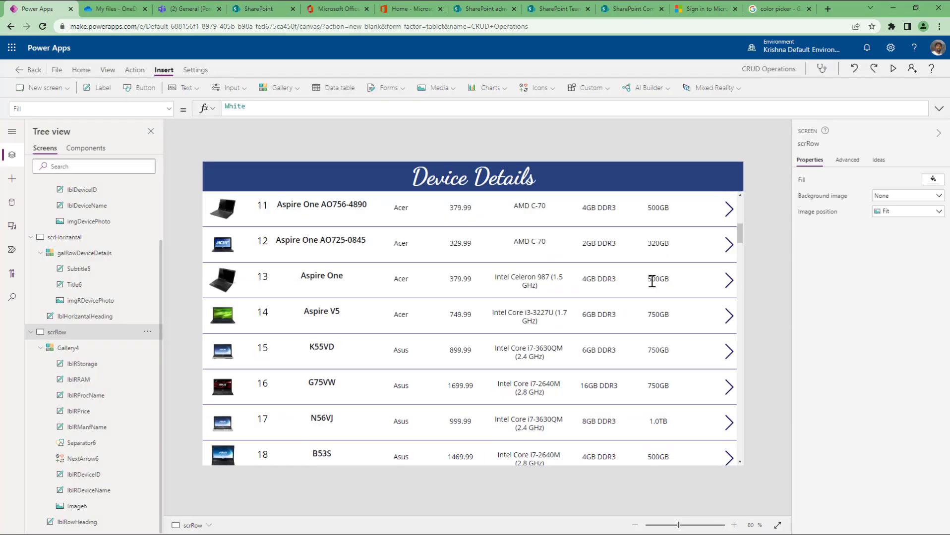
{"action": "scroll", "coordinate": [663, 266], "scroll_direction": "up", "scroll_amount": 10}
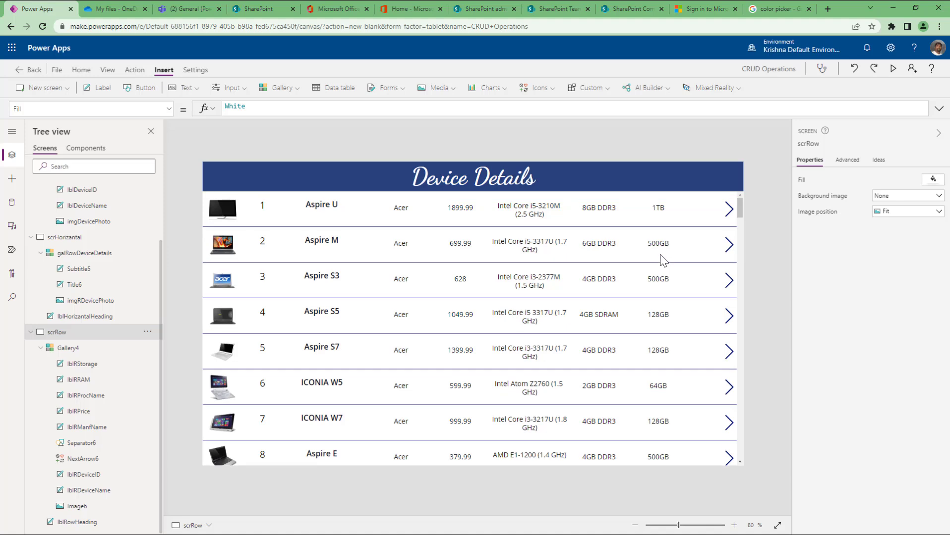
Select the row template of Gallery4 and show its TemplateFill formula.
{"action": "left_click", "coordinate": [94, 349]}
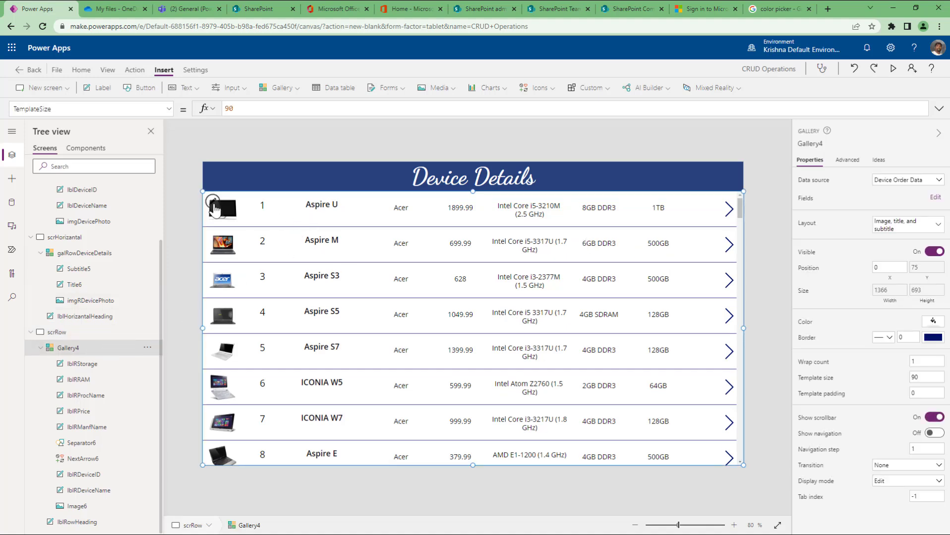
{"action": "left_click", "coordinate": [213, 202]}
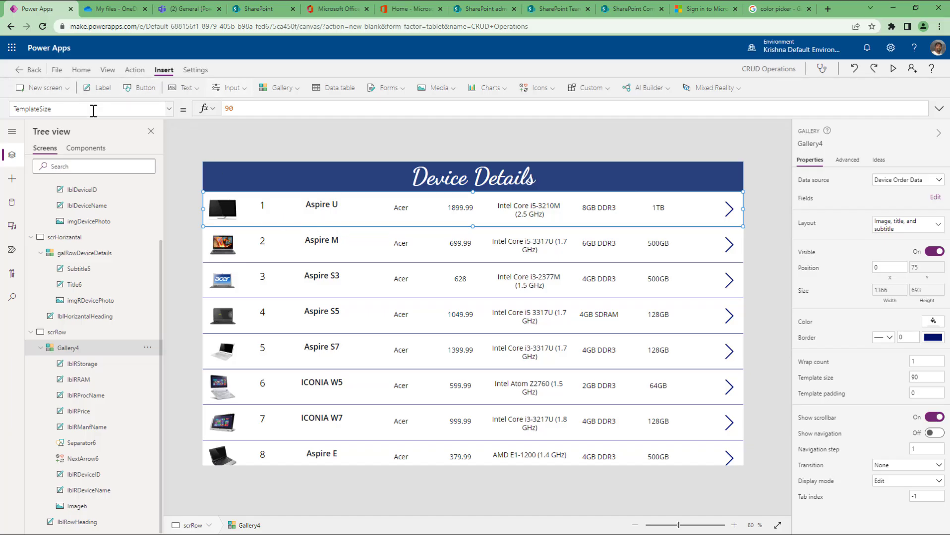
{"action": "left_click", "coordinate": [169, 109]}
{"action": "left_click", "coordinate": [169, 109]}
{"action": "left_click", "coordinate": [169, 109]}
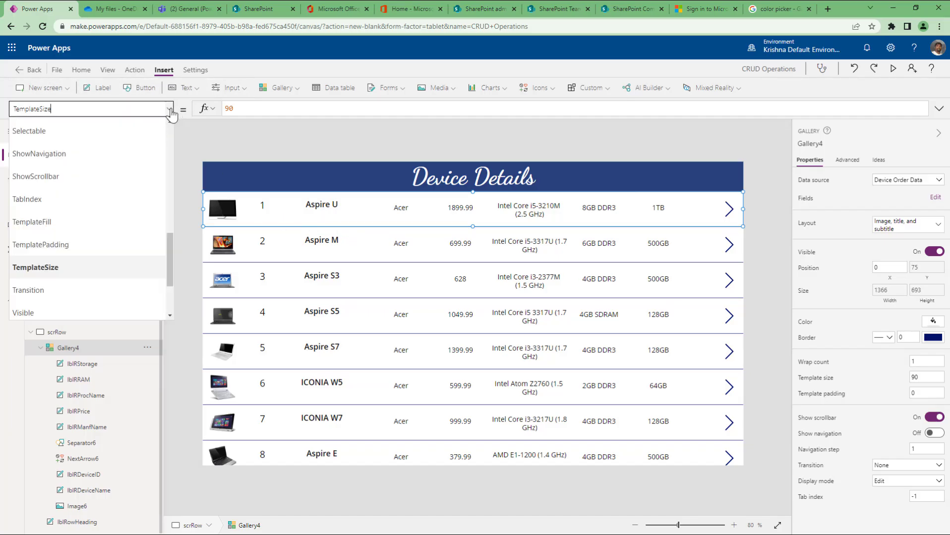
{"action": "left_click", "coordinate": [79, 222]}
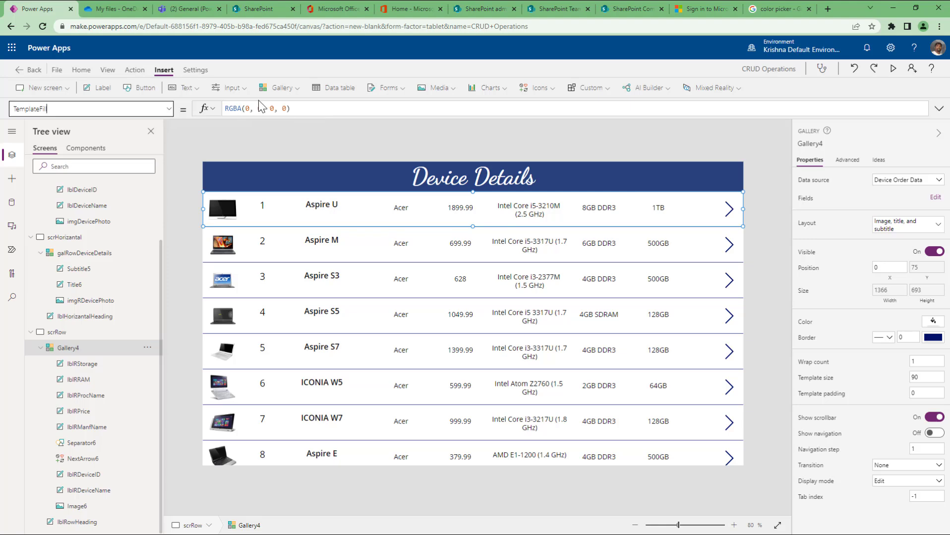
Switch to the Google color picker, choose the blue with RGB 88, 119, 199 and copy its RGB values.
{"action": "left_click", "coordinate": [769, 8]}
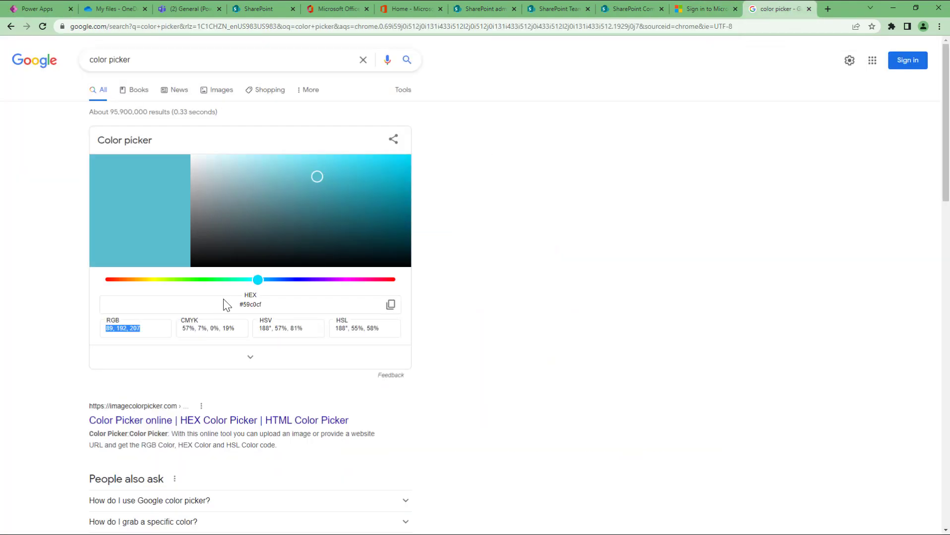
{"action": "left_click_drag", "start_coordinate": [277, 280], "coordinate": [287, 282]}
{"action": "left_click", "coordinate": [284, 165]}
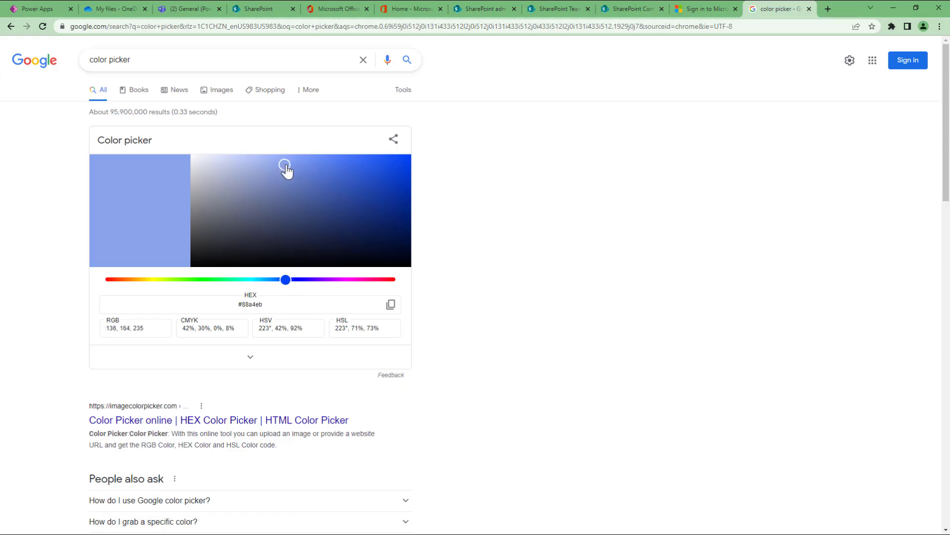
{"action": "left_click", "coordinate": [302, 173]}
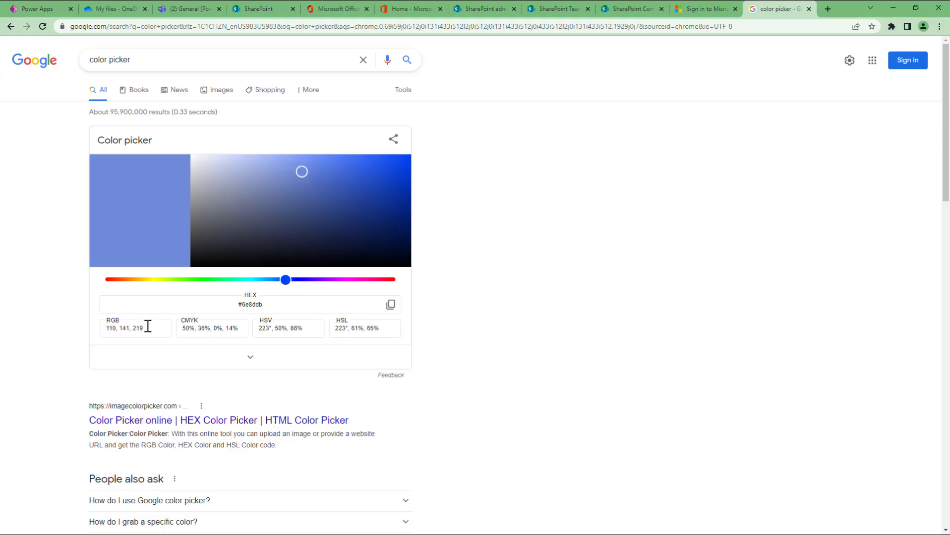
{"action": "left_click", "coordinate": [315, 180]}
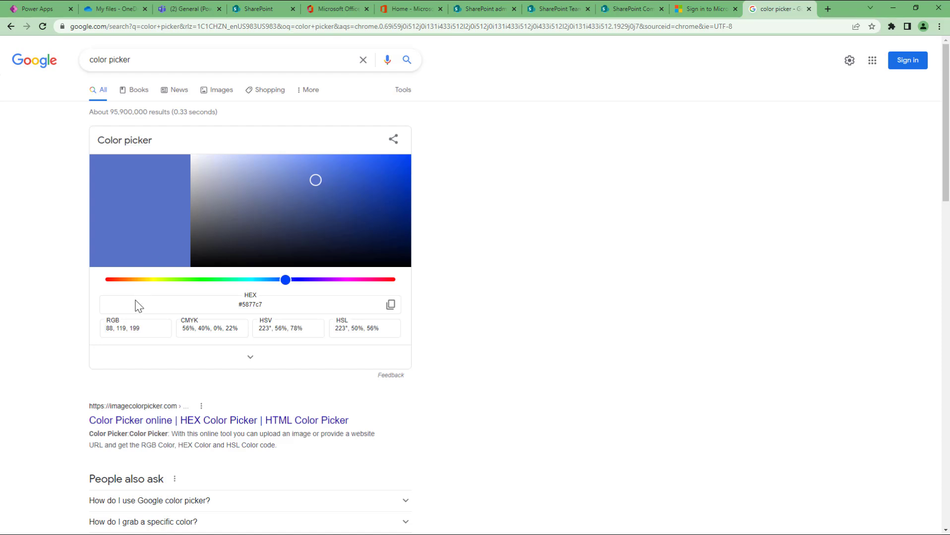
{"action": "left_click_drag", "start_coordinate": [143, 329], "coordinate": [103, 333]}
{"action": "key", "text": "ctrl+c"}
Back in Power Apps, set the TemplateFill of Gallery4 to RGBA(88, 119, 199, 1) using the copied values.
{"action": "left_click", "coordinate": [28, 14]}
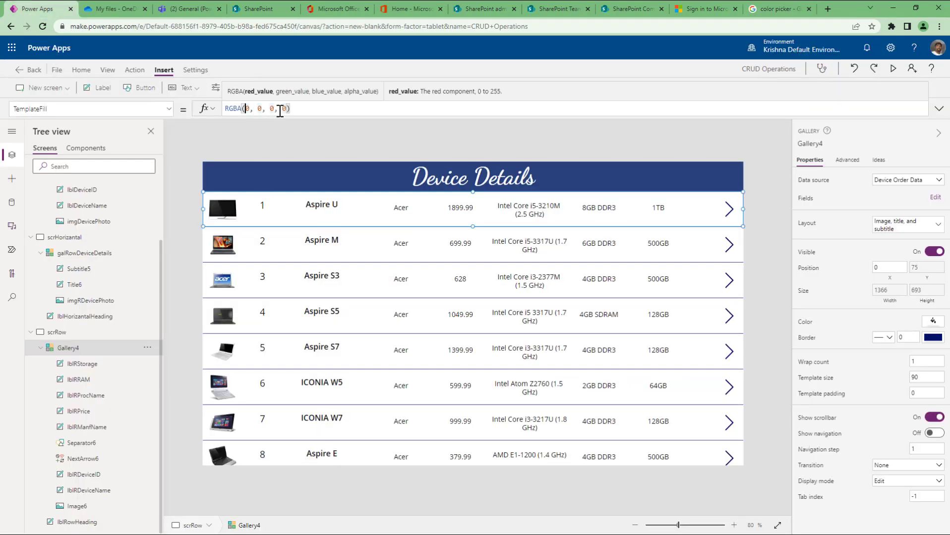
{"action": "left_click_drag", "start_coordinate": [246, 109], "coordinate": [286, 109]}
{"action": "key", "text": "ctrl+v"}
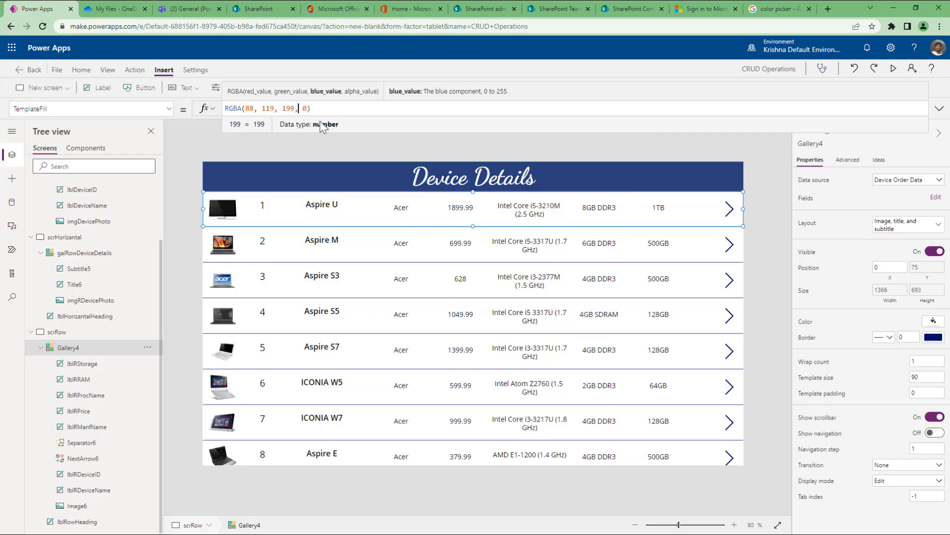
{"action": "key", "text": "Right"}
{"action": "key", "text": "Right"}
{"action": "key", "text": "Right"}
{"action": "key", "text": "BackSpace"}
{"action": "type", "text": "1"}
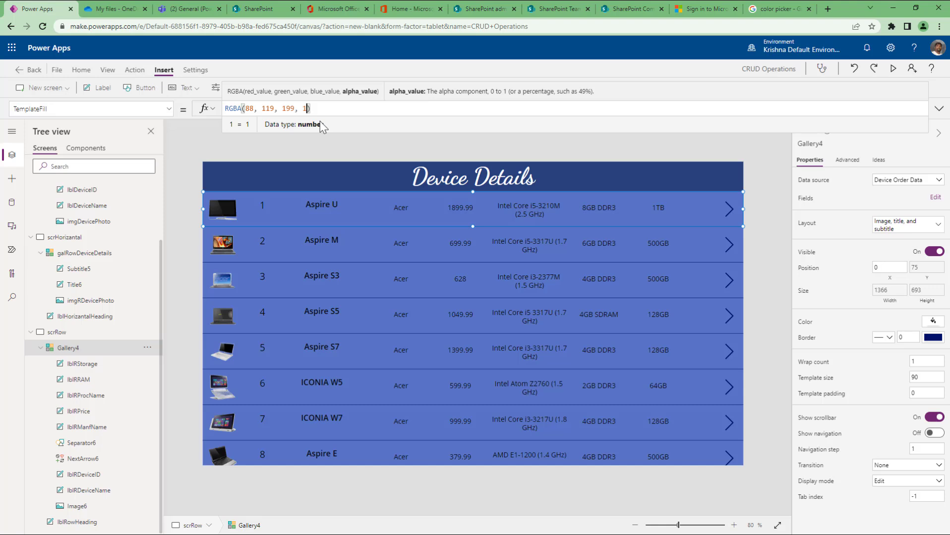
Switch to the Google color picker, choose the dark blue with RGB 49, 68, 117 and copy its RGB values.
{"action": "left_click", "coordinate": [773, 9]}
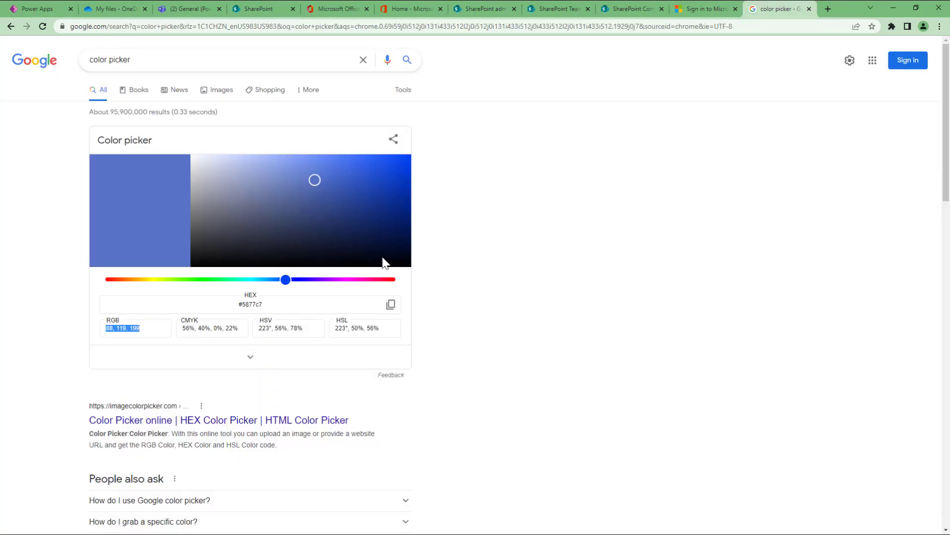
{"action": "left_click", "coordinate": [318, 216]}
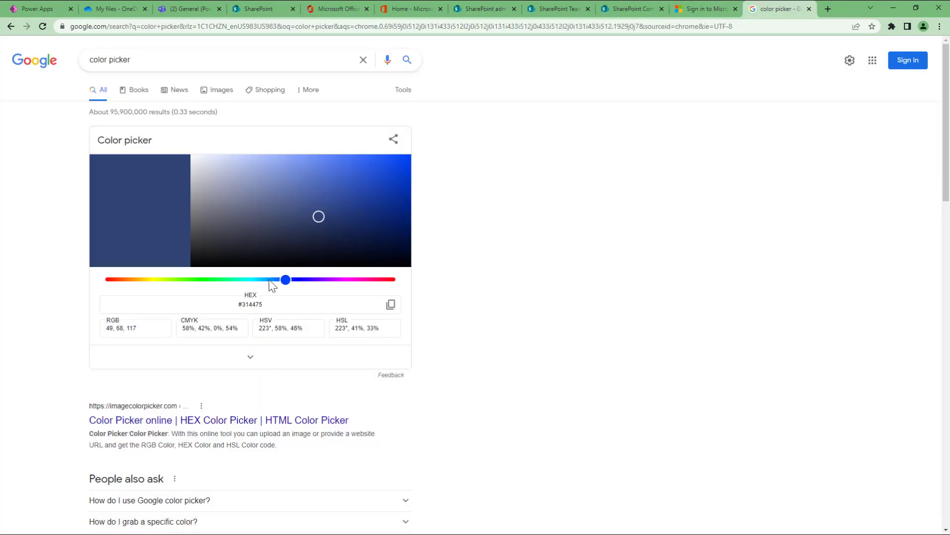
{"action": "left_click_drag", "start_coordinate": [141, 329], "coordinate": [86, 329]}
{"action": "key", "text": "ctrl+c"}
Back in Power Apps, replace the RGB values in the TemplateFill of Gallery4 to make it RGBA(49, 68, 117, 1).
{"action": "left_click", "coordinate": [39, 9]}
{"action": "left_click", "coordinate": [293, 108]}
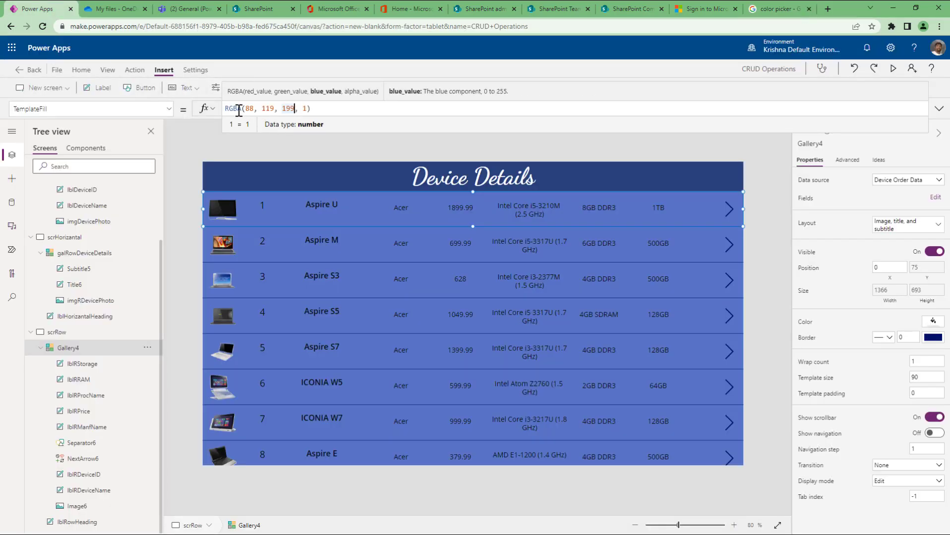
{"action": "left_click_drag", "start_coordinate": [245, 109], "coordinate": [294, 115]}
{"action": "key", "text": "ctrl+v"}
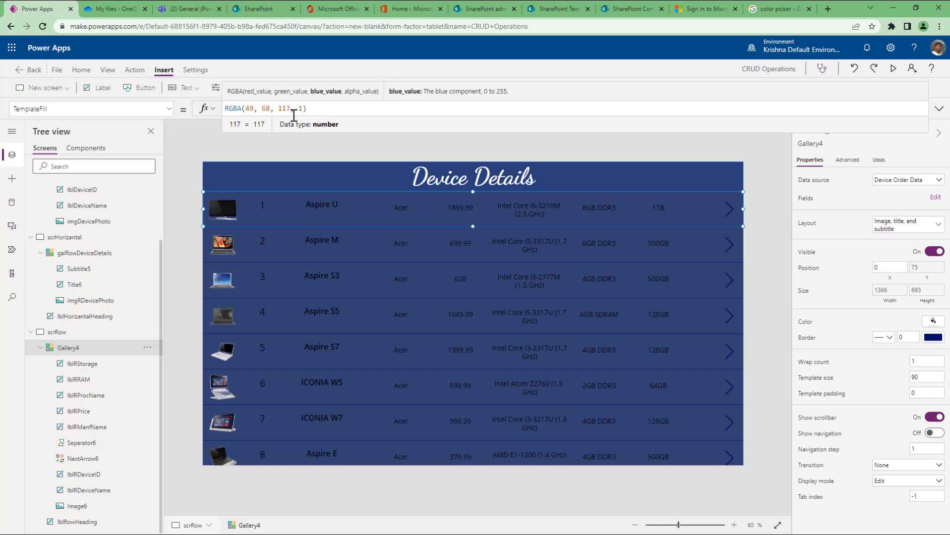
Set the text color of the storage, RAM, processor, price, manufacturer, device ID and device name labels in Gallery4 to white.
{"action": "left_click", "coordinate": [83, 365]}
{"action": "left_click", "coordinate": [87, 380], "text": "ctrl"}
{"action": "left_click", "coordinate": [87, 396], "text": "ctrl"}
{"action": "left_click", "coordinate": [82, 412], "text": "ctrl"}
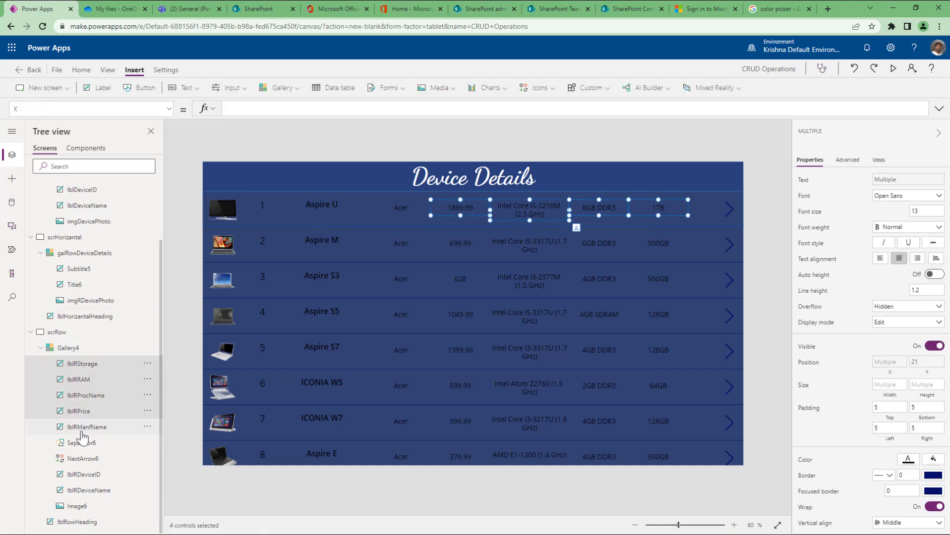
{"action": "left_click", "coordinate": [85, 428], "text": "ctrl"}
{"action": "left_click", "coordinate": [89, 476], "text": "ctrl"}
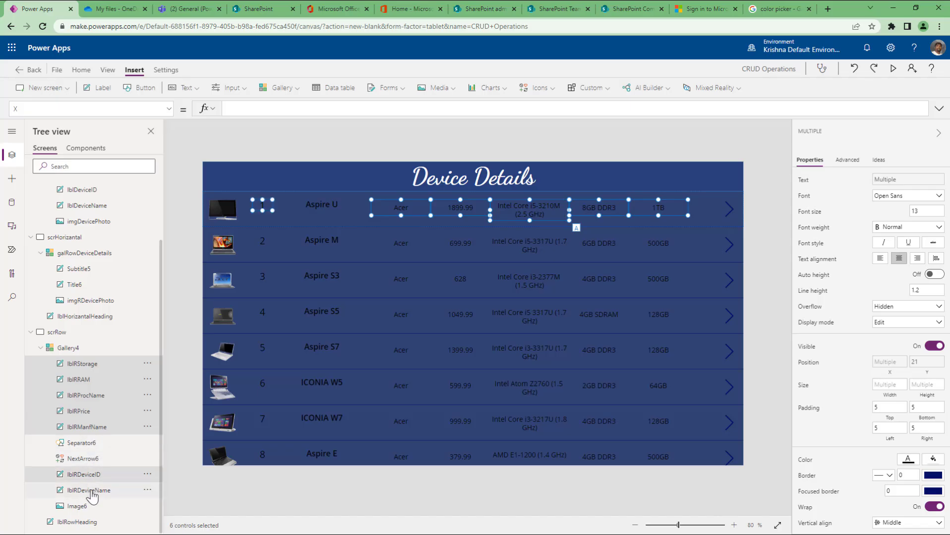
{"action": "left_click", "coordinate": [90, 491], "text": "ctrl"}
{"action": "left_click", "coordinate": [907, 460]}
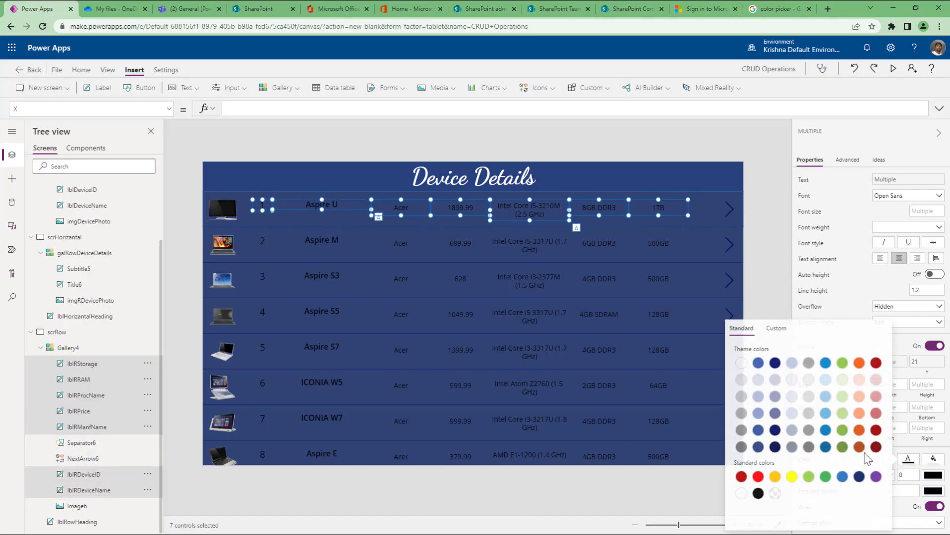
{"action": "left_click", "coordinate": [741, 366]}
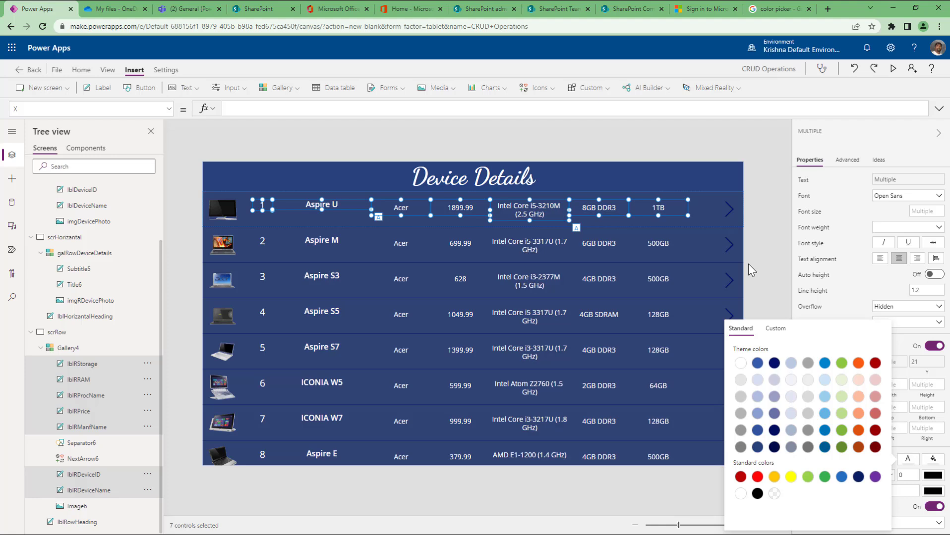
{"action": "left_click", "coordinate": [775, 227]}
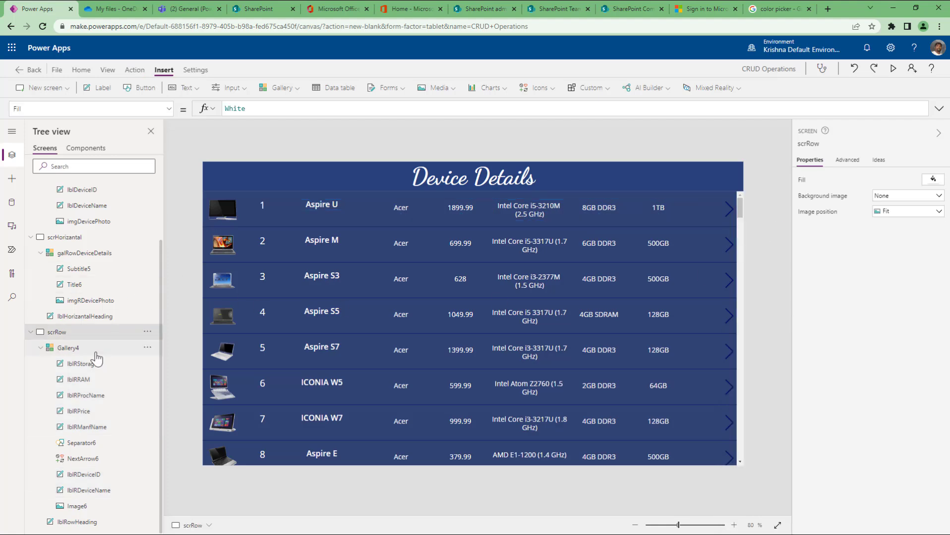
Set the template padding of Gallery4 to 5.
{"action": "left_click", "coordinate": [144, 353]}
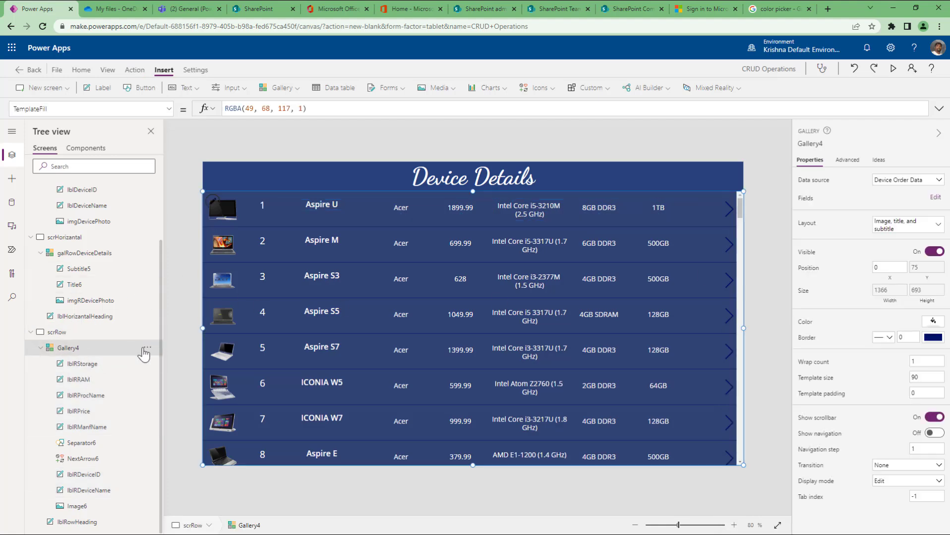
{"action": "left_click", "coordinate": [923, 394]}
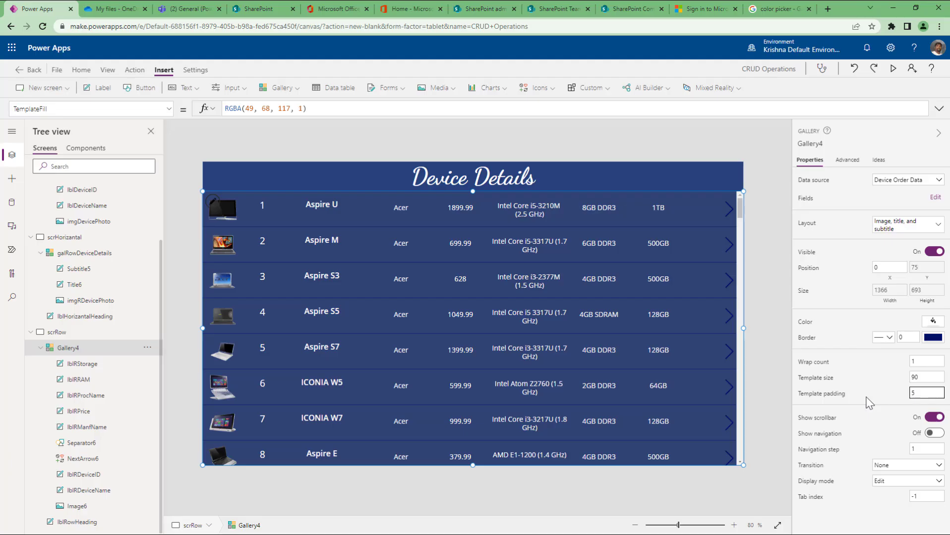
{"action": "left_click", "coordinate": [751, 239]}
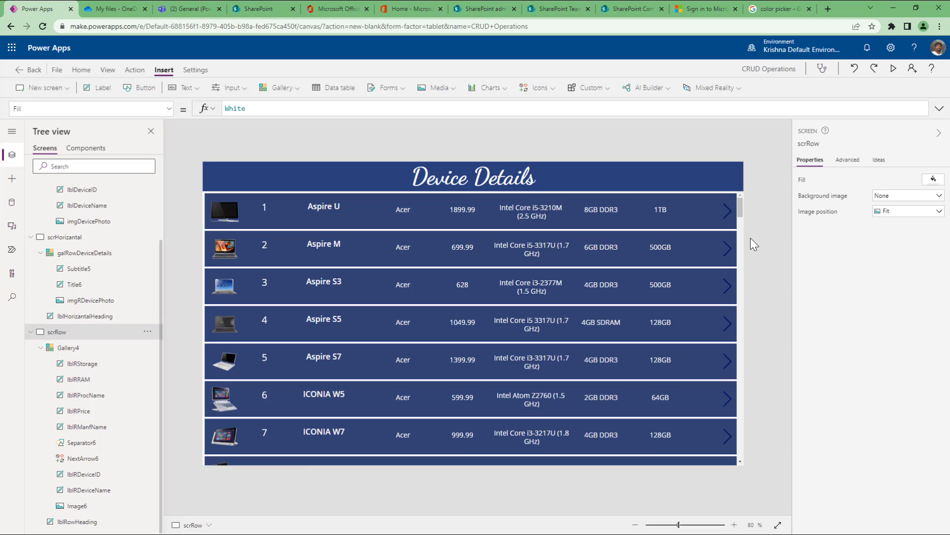
Change the arrow icon in the gallery rows to a white Edit icon and briefly preview the screen.
{"action": "left_click", "coordinate": [724, 211]}
{"action": "left_click", "coordinate": [908, 180]}
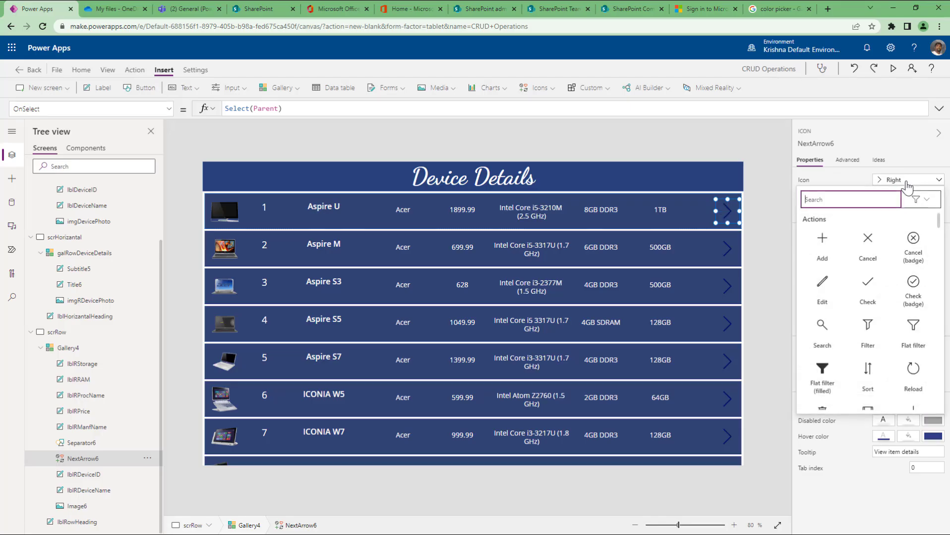
{"action": "left_click", "coordinate": [823, 287]}
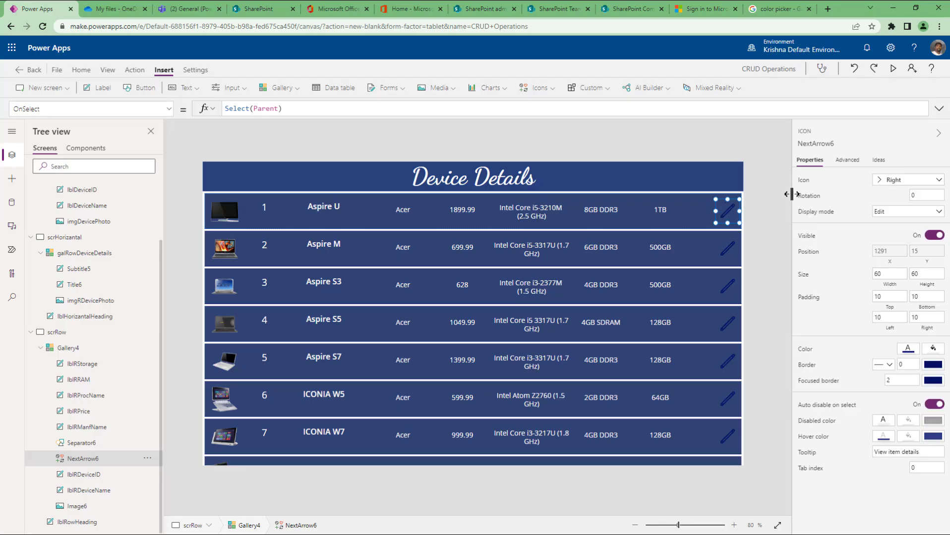
{"action": "left_click", "coordinate": [908, 350]}
{"action": "left_click", "coordinate": [766, 210]}
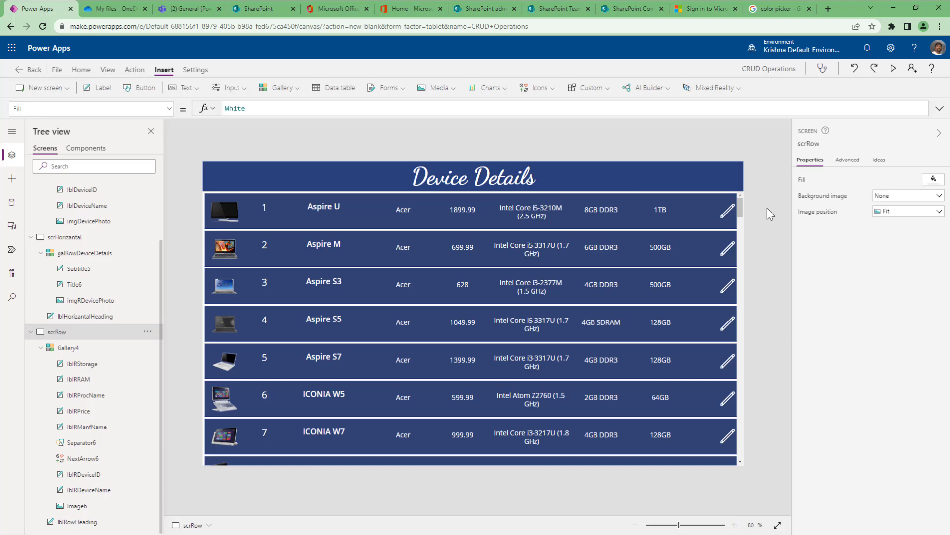
{"action": "left_click", "coordinate": [893, 69]}
{"action": "key", "text": "Escape"}
Switch to the Google color picker, choose the gold with RGB 191, 167, 88 and copy its RGB values.
{"action": "left_click", "coordinate": [752, 13]}
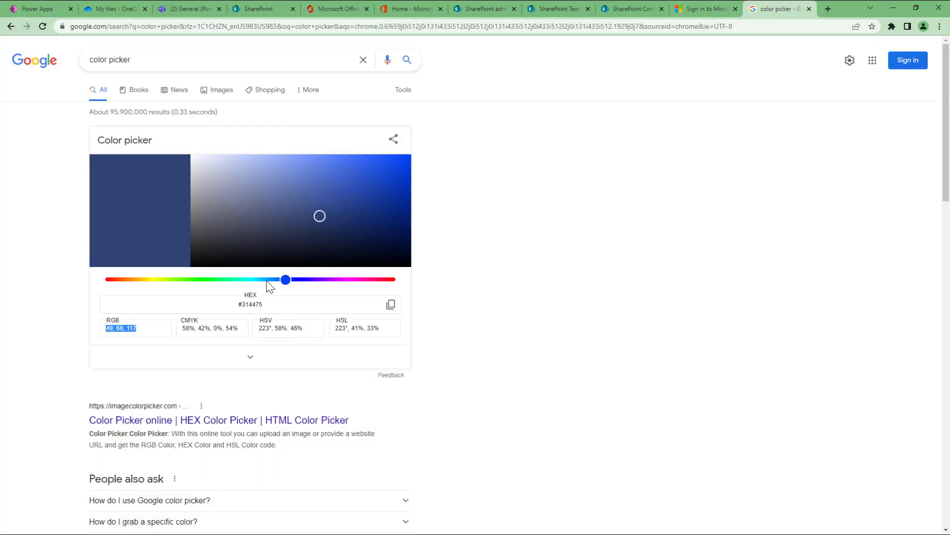
{"action": "left_click", "coordinate": [144, 280]}
{"action": "left_click", "coordinate": [321, 194]}
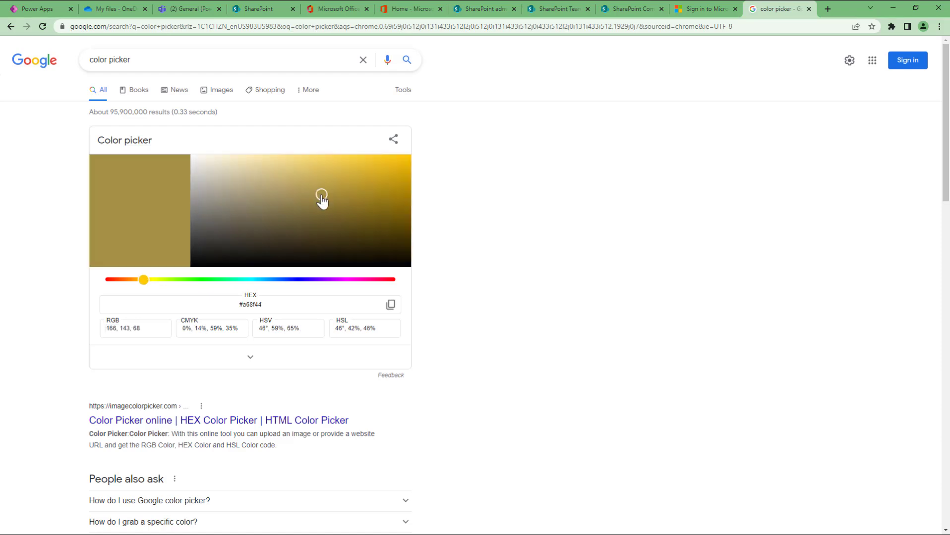
{"action": "left_click", "coordinate": [311, 184]}
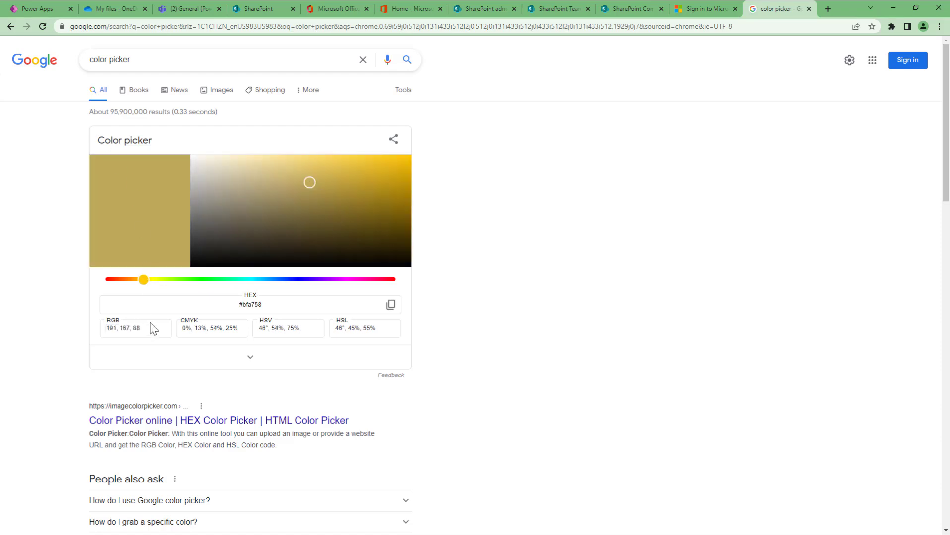
{"action": "left_click_drag", "start_coordinate": [151, 329], "coordinate": [65, 332]}
{"action": "key", "text": "ctrl+c"}
Back in Power Apps, set the TemplateFill of Gallery4 to RGBA(191, 167, 88, 1) using the copied values.
{"action": "left_click", "coordinate": [37, 8]}
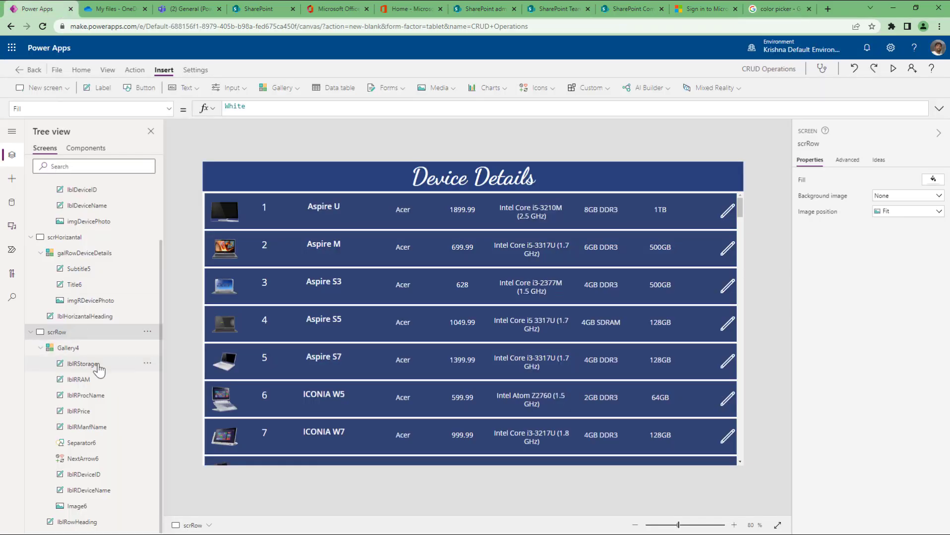
{"action": "left_click", "coordinate": [86, 349]}
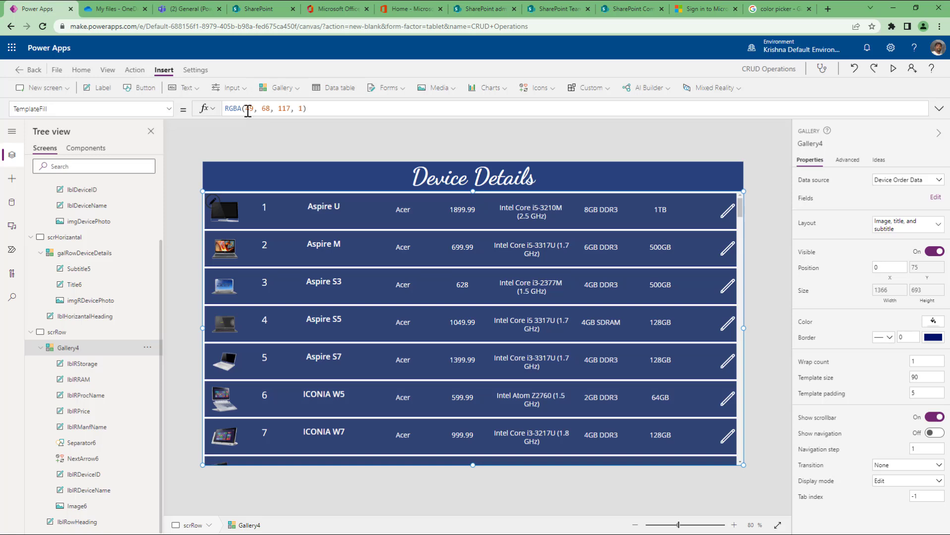
{"action": "left_click_drag", "start_coordinate": [248, 112], "coordinate": [291, 109]}
{"action": "key", "text": "ctrl+v"}
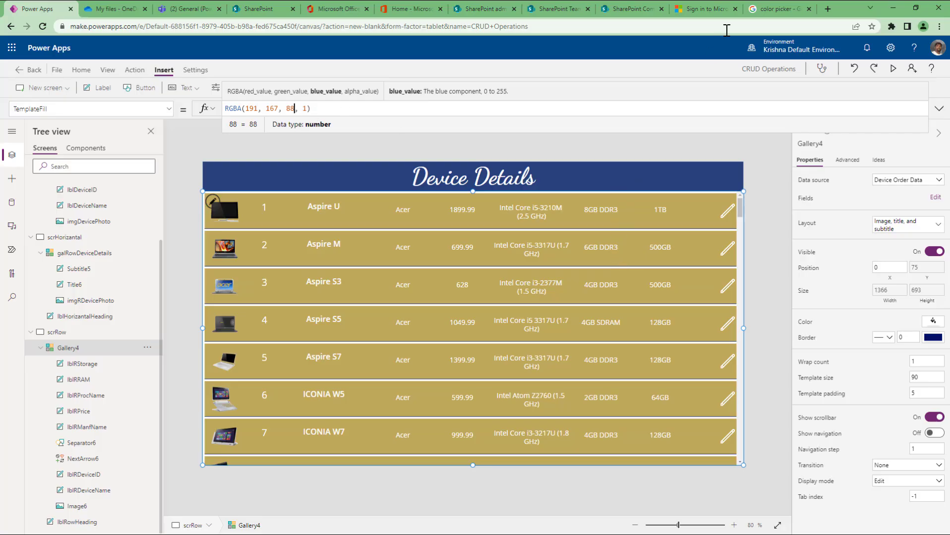
Switch to the Google color picker and try other hues, settling on the yellow with RGB 191, 176, 88.
{"action": "left_click", "coordinate": [775, 9]}
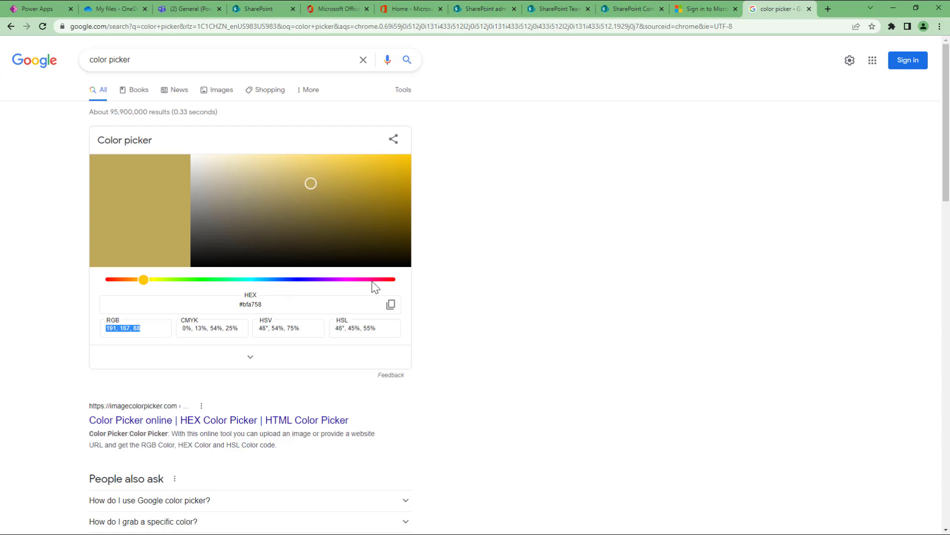
{"action": "left_click", "coordinate": [268, 280]}
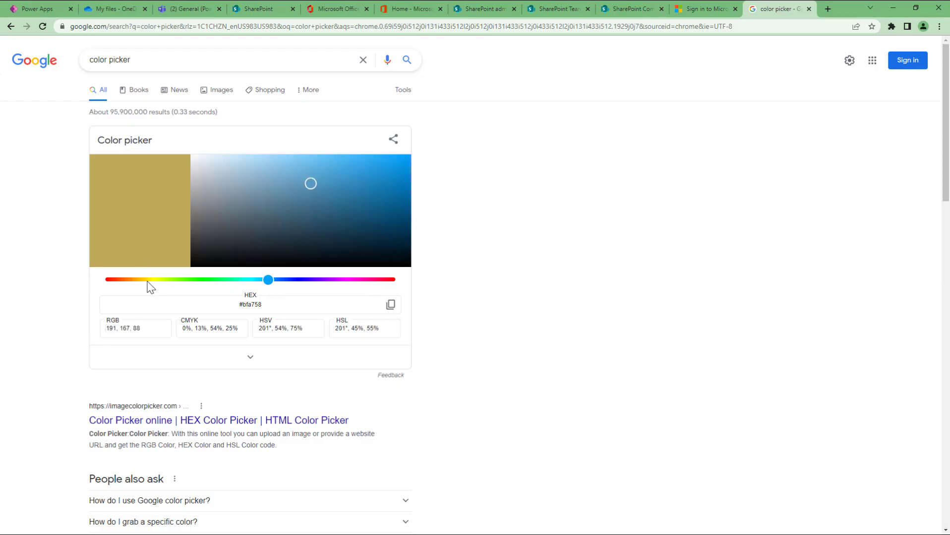
{"action": "left_click", "coordinate": [132, 280]}
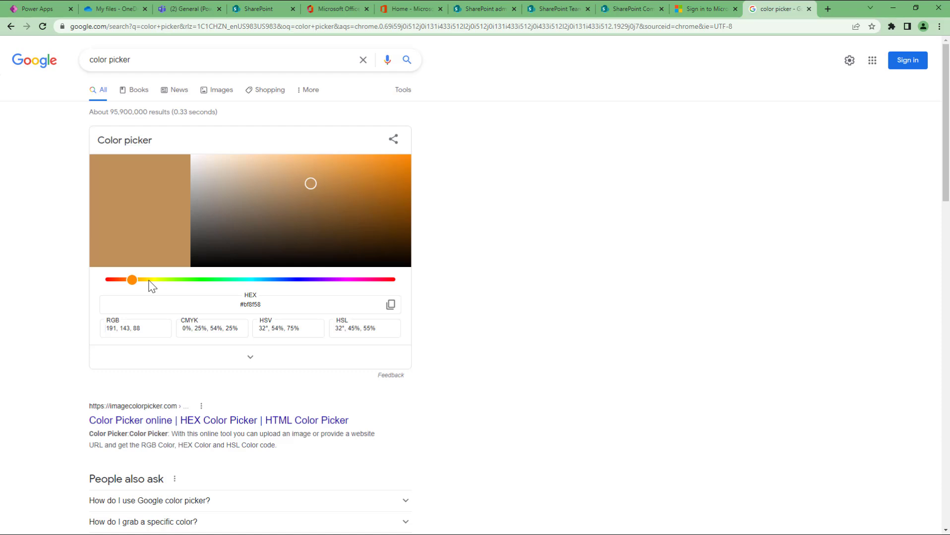
{"action": "left_click", "coordinate": [147, 281]}
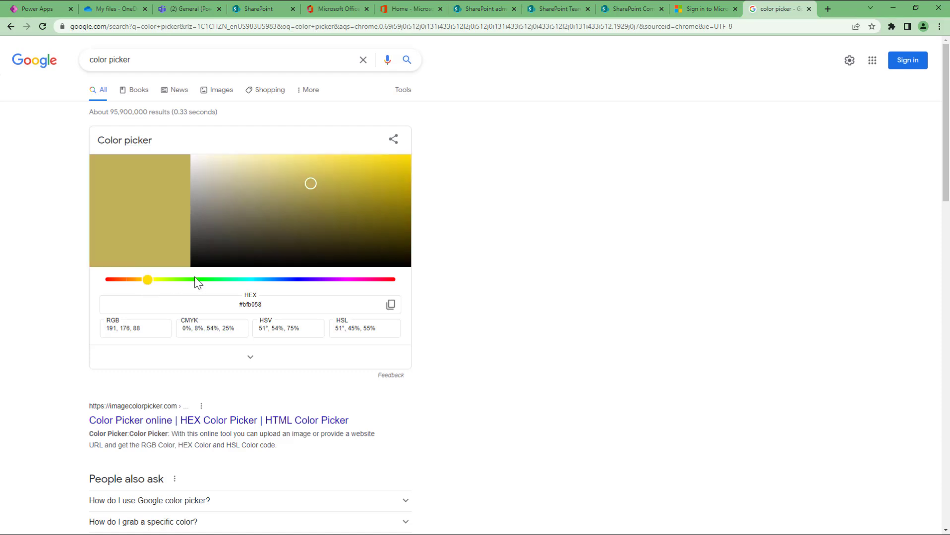
Select Separator6 in Power Apps, then choose the dark olive with RGB 117, 104, 28 in the Google color picker and copy its RGB values.
{"action": "left_click", "coordinate": [21, 9]}
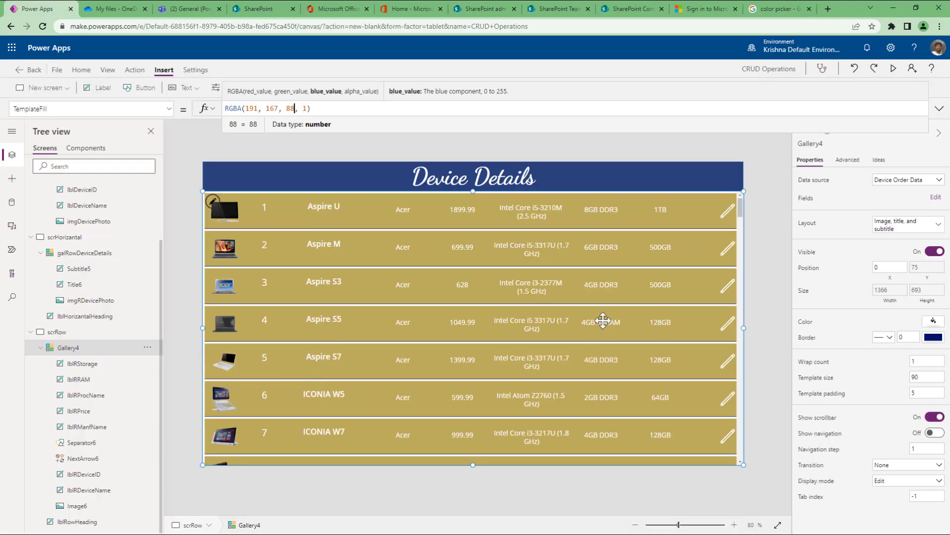
{"action": "left_click", "coordinate": [80, 444]}
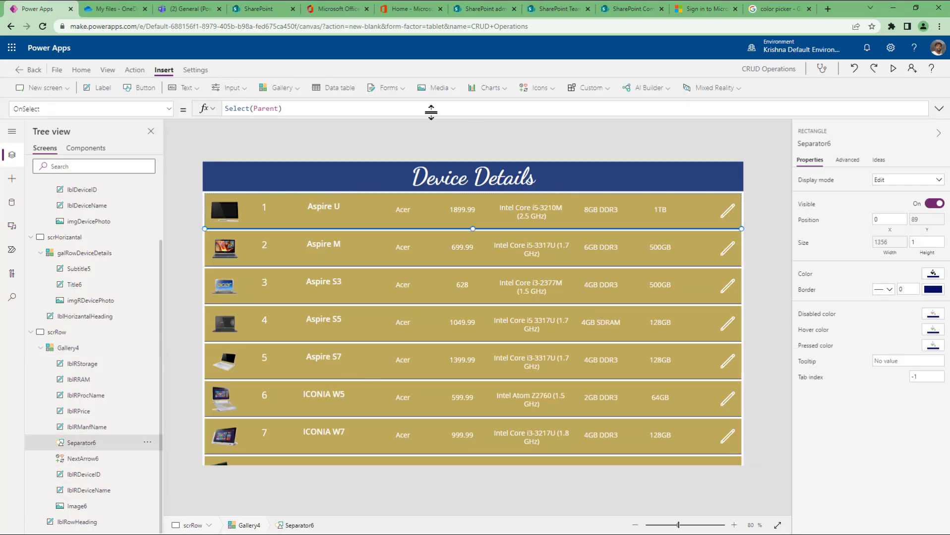
{"action": "left_click", "coordinate": [777, 10]}
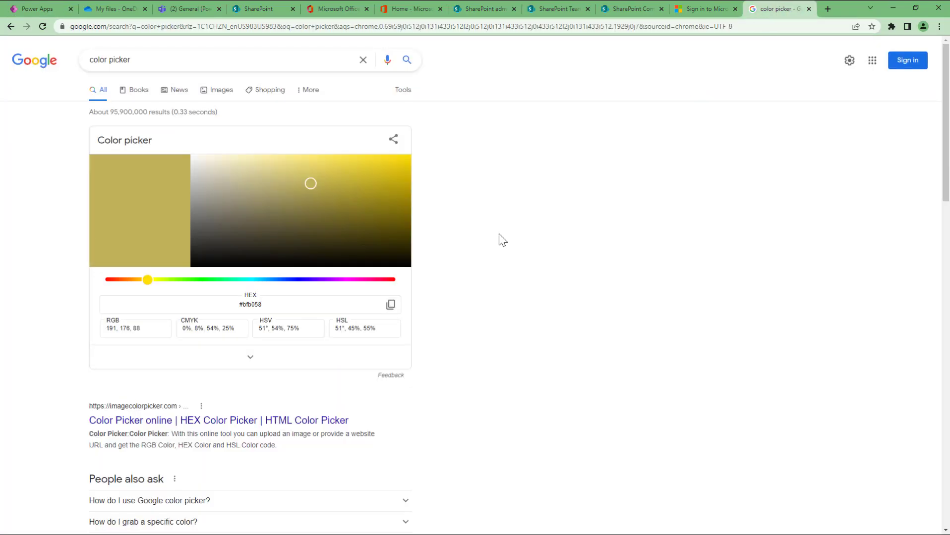
{"action": "left_click", "coordinate": [344, 225]}
{"action": "left_click", "coordinate": [359, 216]}
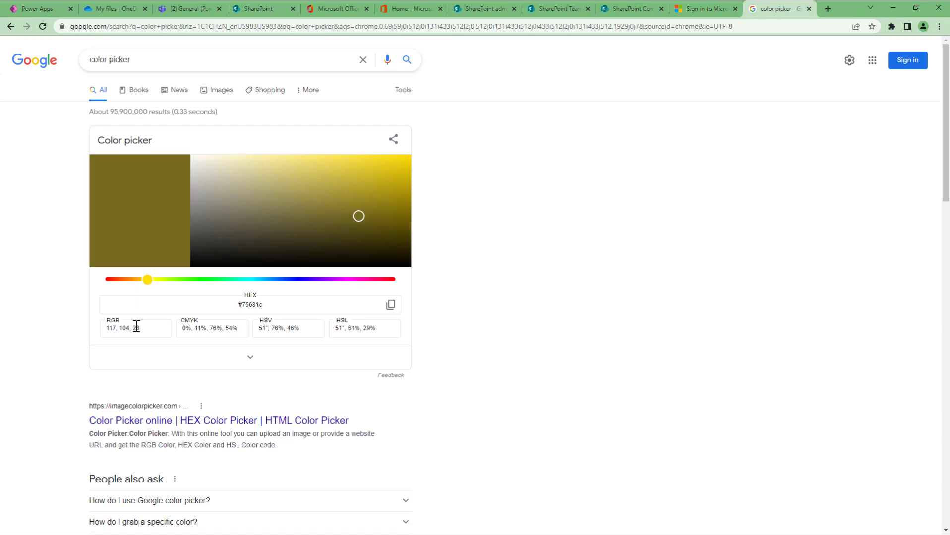
{"action": "left_click_drag", "start_coordinate": [153, 326], "coordinate": [55, 325]}
{"action": "key", "text": "ctrl+c"}
Back in Power Apps, set the Fill of Separator6 to RGBA(117, 104, 28, 1) using the copied values.
{"action": "left_click", "coordinate": [37, 9]}
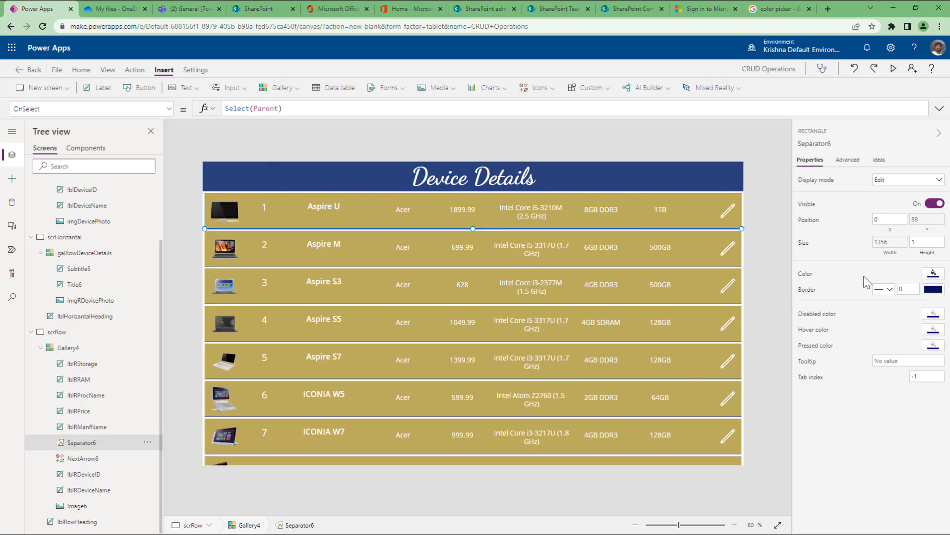
{"action": "left_click", "coordinate": [804, 274]}
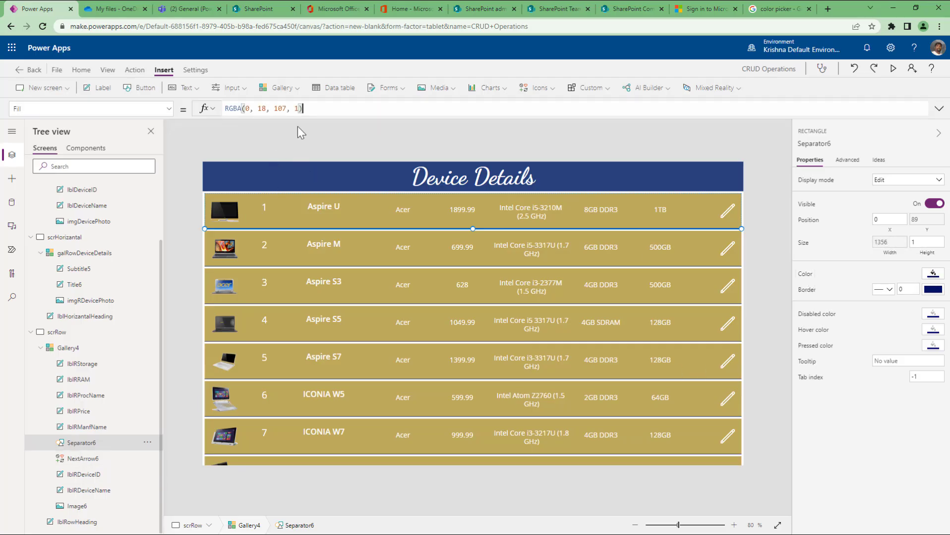
{"action": "left_click_drag", "start_coordinate": [246, 108], "coordinate": [288, 109]}
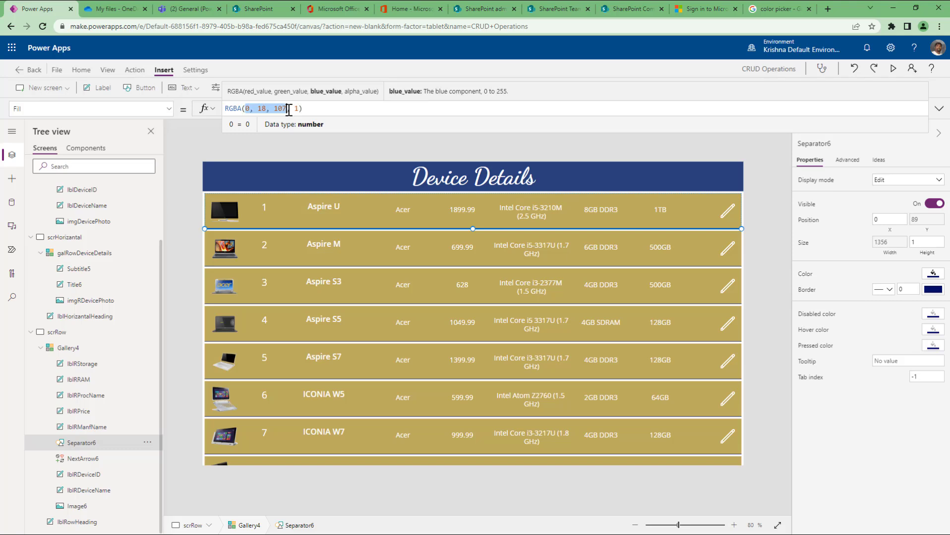
{"action": "key", "text": "ctrl+v"}
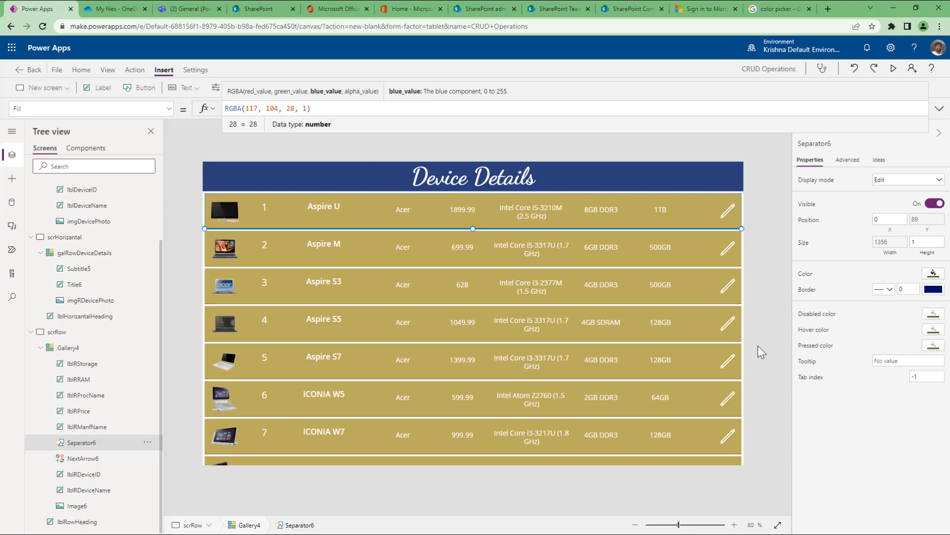
Switch to the Google color picker, choose the dark red with RGB 117, 28, 31 and copy its RGB values.
{"action": "left_click", "coordinate": [776, 9]}
{"action": "left_click", "coordinate": [378, 281]}
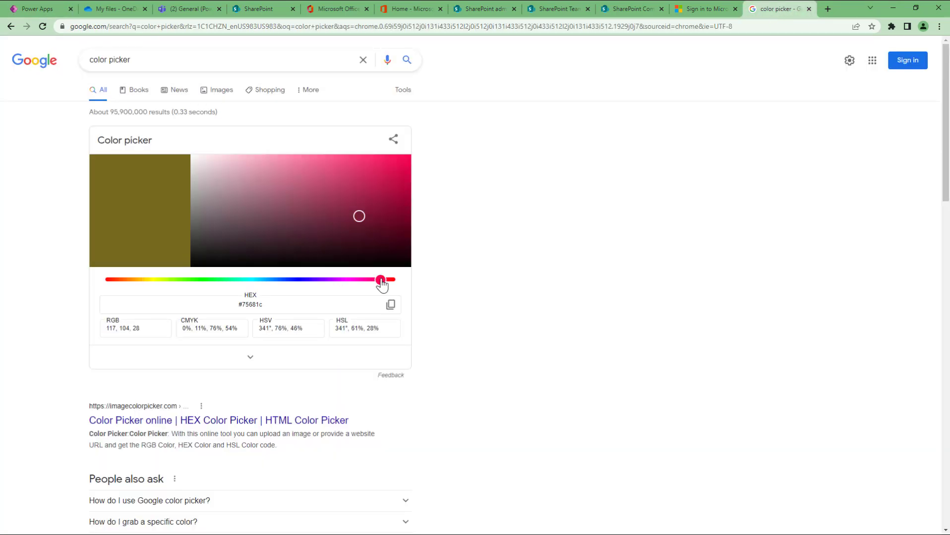
{"action": "left_click", "coordinate": [395, 281]}
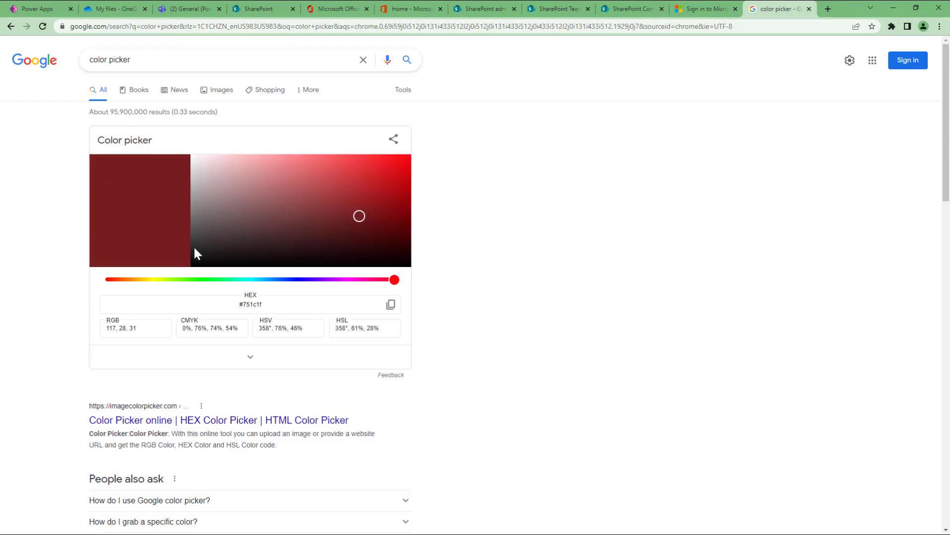
{"action": "left_click_drag", "start_coordinate": [139, 329], "coordinate": [64, 327]}
{"action": "key", "text": "ctrl+c"}
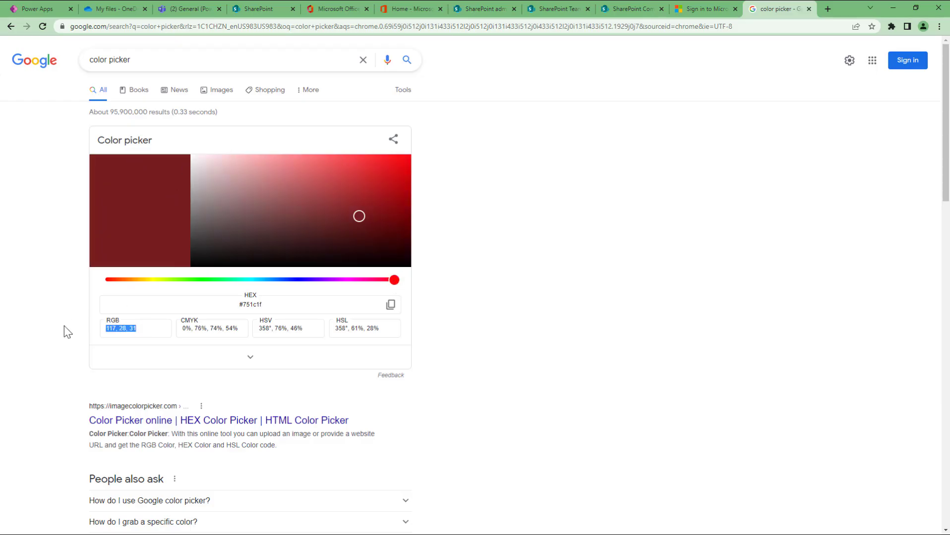
Back in Power Apps, set the Fill of Separator6 to RGBA(117, 28, 31, 1) and its height to 2.
{"action": "left_click", "coordinate": [48, 9]}
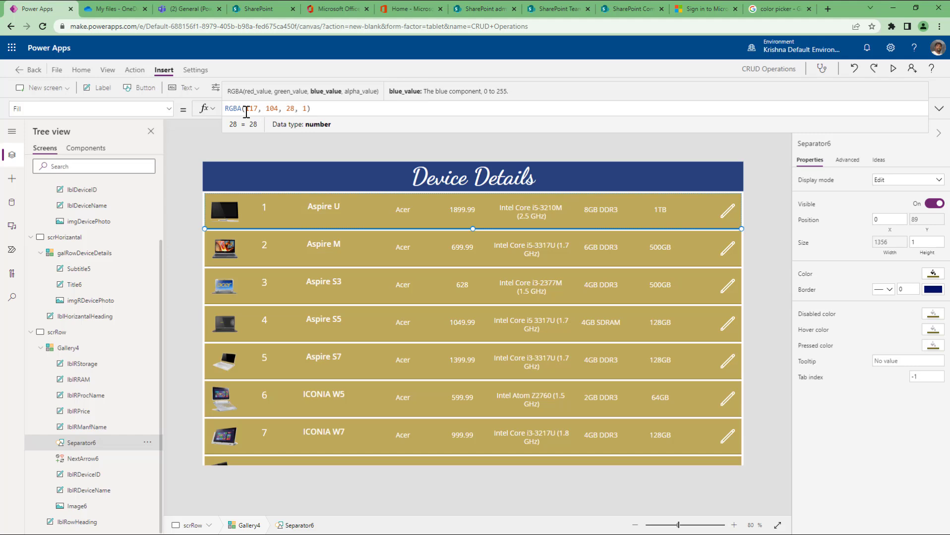
{"action": "left_click_drag", "start_coordinate": [243, 109], "coordinate": [296, 109]}
{"action": "key", "text": "ctrl+v"}
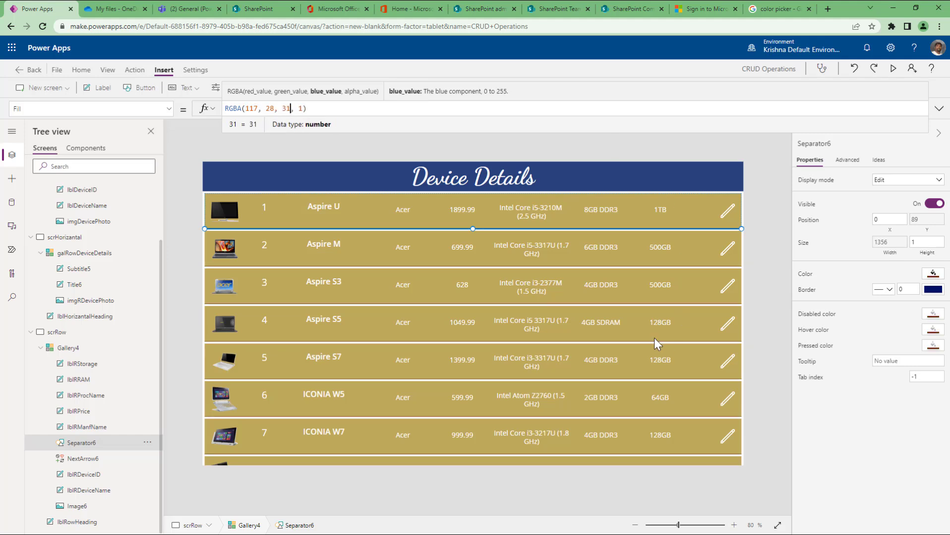
{"action": "left_click", "coordinate": [925, 242]}
{"action": "type", "text": "2"}
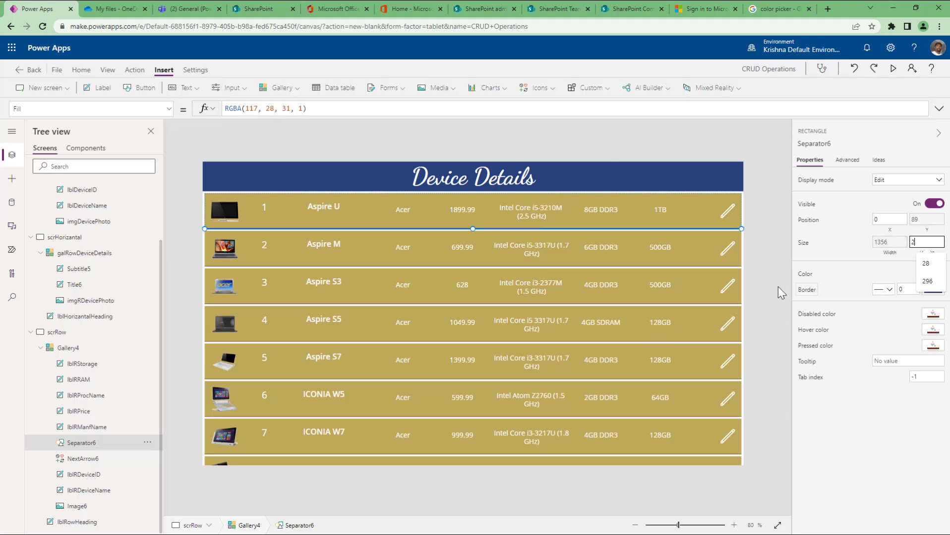
{"action": "left_click", "coordinate": [777, 284]}
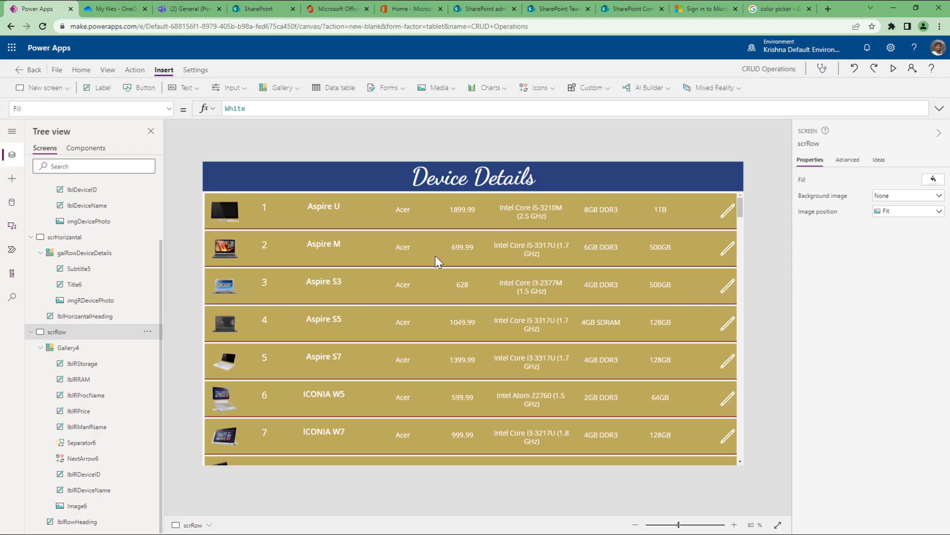
Preview the app and look through the device rows to check the gallery's colors and separators, then return to editing.
{"action": "left_click", "coordinate": [897, 68]}
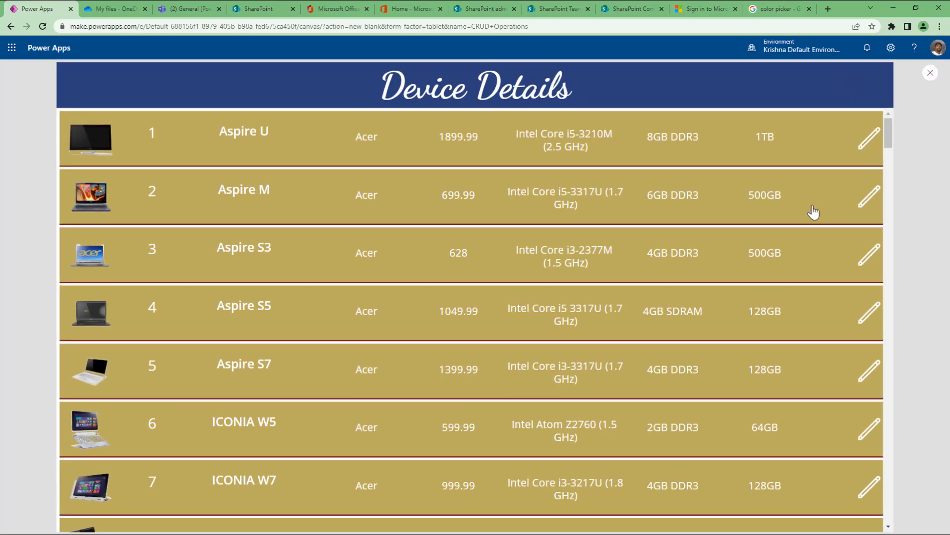
{"action": "scroll", "coordinate": [573, 360], "scroll_direction": "down", "scroll_amount": 5}
{"action": "scroll", "coordinate": [573, 360], "scroll_direction": "down", "scroll_amount": 3}
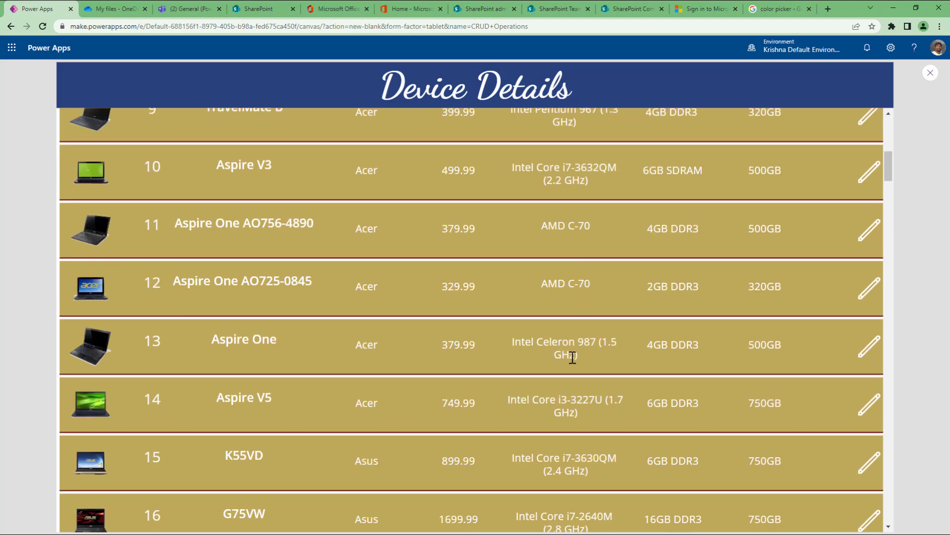
{"action": "scroll", "coordinate": [572, 357], "scroll_direction": "down", "scroll_amount": 15}
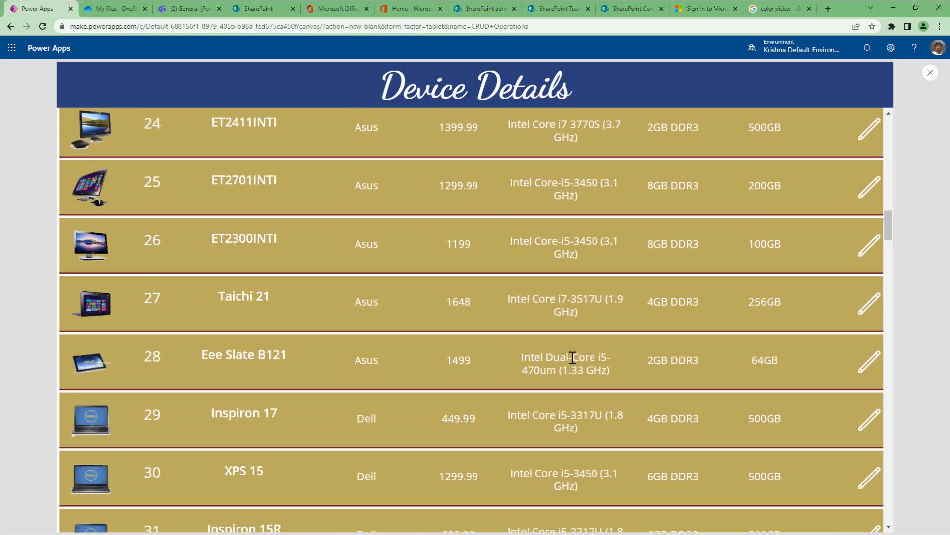
{"action": "scroll", "coordinate": [572, 358], "scroll_direction": "down", "scroll_amount": 4}
{"action": "scroll", "coordinate": [595, 377], "scroll_direction": "down", "scroll_amount": 11}
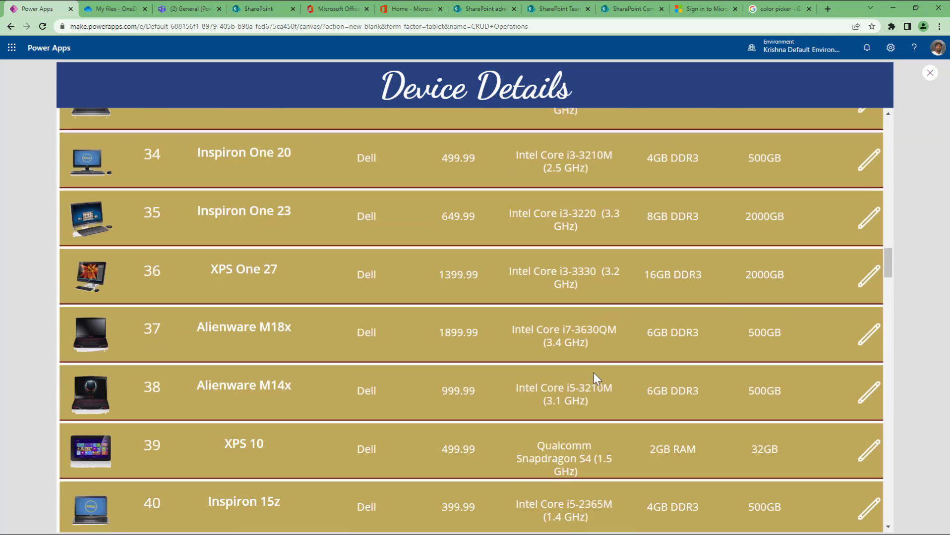
{"action": "scroll", "coordinate": [594, 372], "scroll_direction": "down", "scroll_amount": 6}
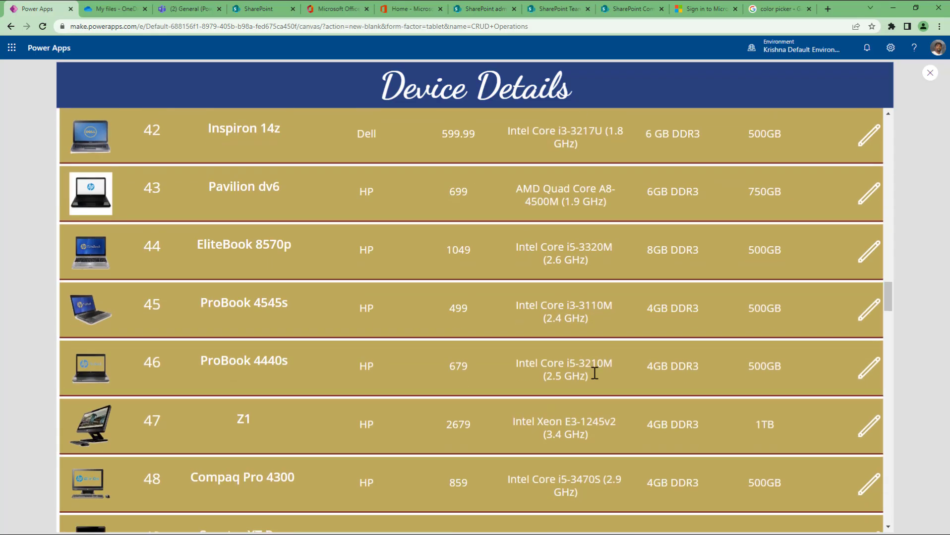
{"action": "scroll", "coordinate": [594, 375], "scroll_direction": "down", "scroll_amount": 13}
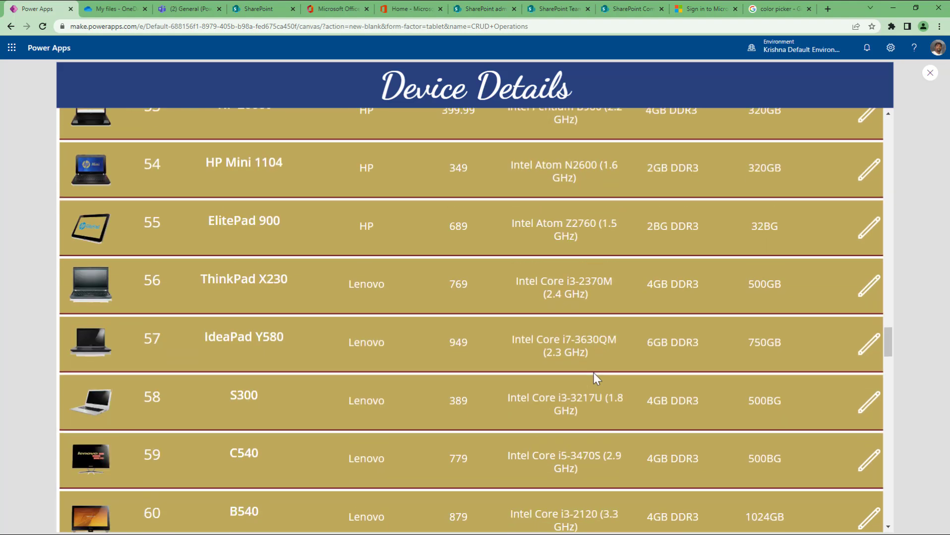
{"action": "scroll", "coordinate": [593, 373], "scroll_direction": "down", "scroll_amount": 9}
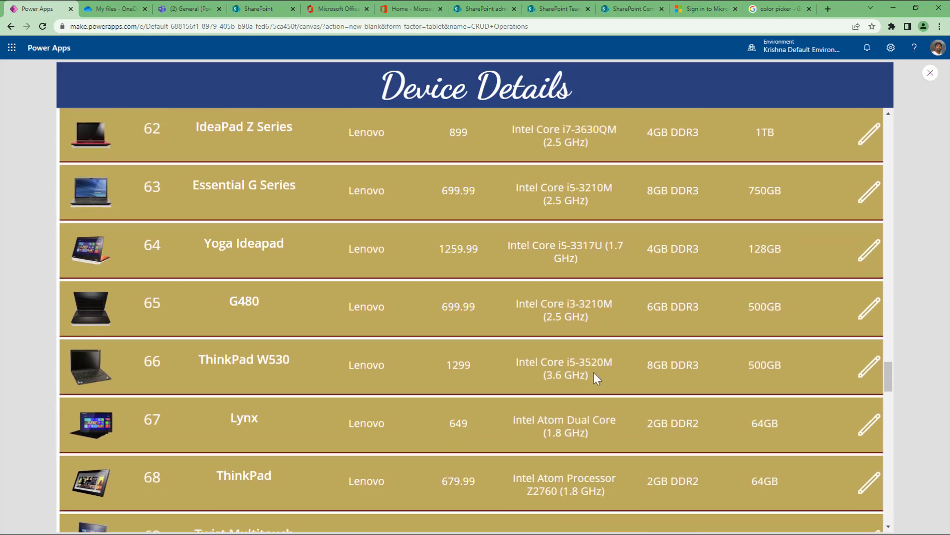
{"action": "scroll", "coordinate": [594, 379], "scroll_direction": "up", "scroll_amount": 20}
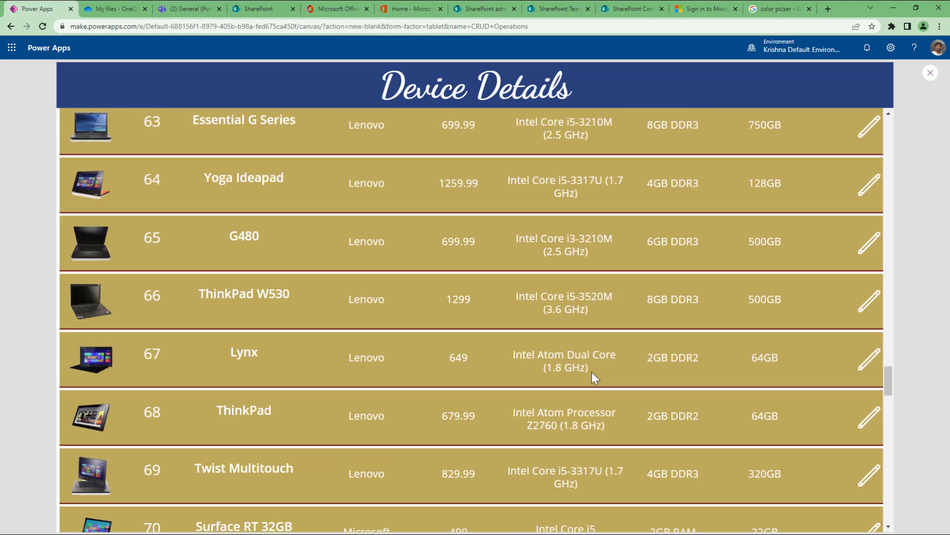
{"action": "scroll", "coordinate": [631, 320], "scroll_direction": "up", "scroll_amount": 6}
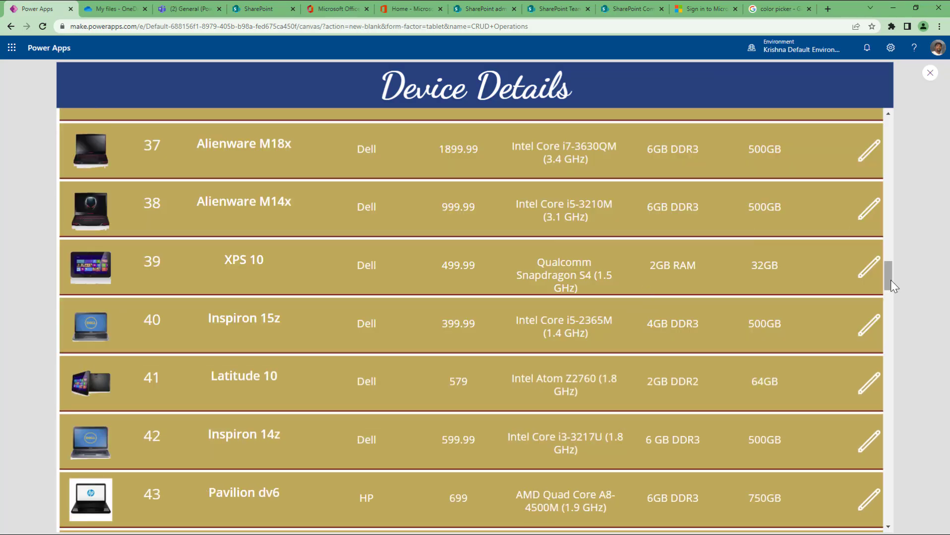
{"action": "left_click_drag", "start_coordinate": [889, 277], "coordinate": [887, 119]}
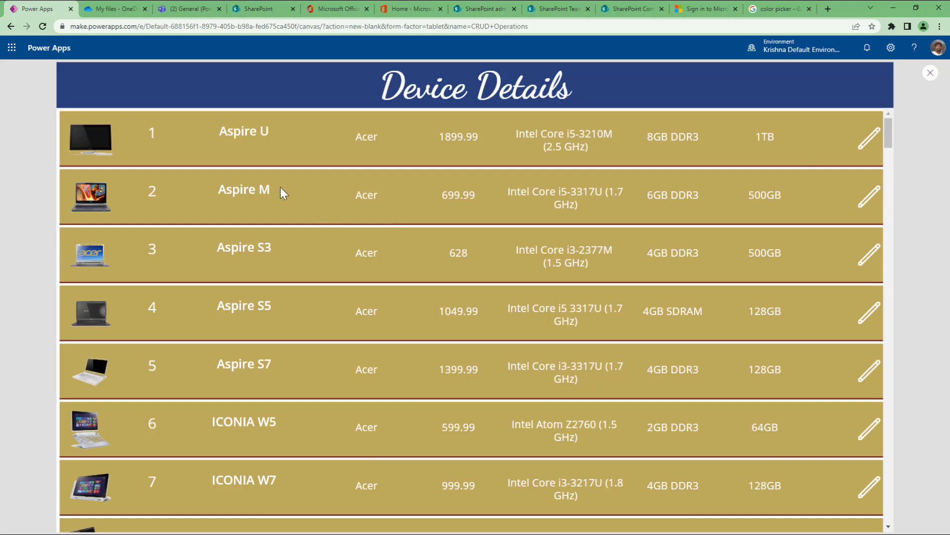
{"action": "key", "text": "Escape"}
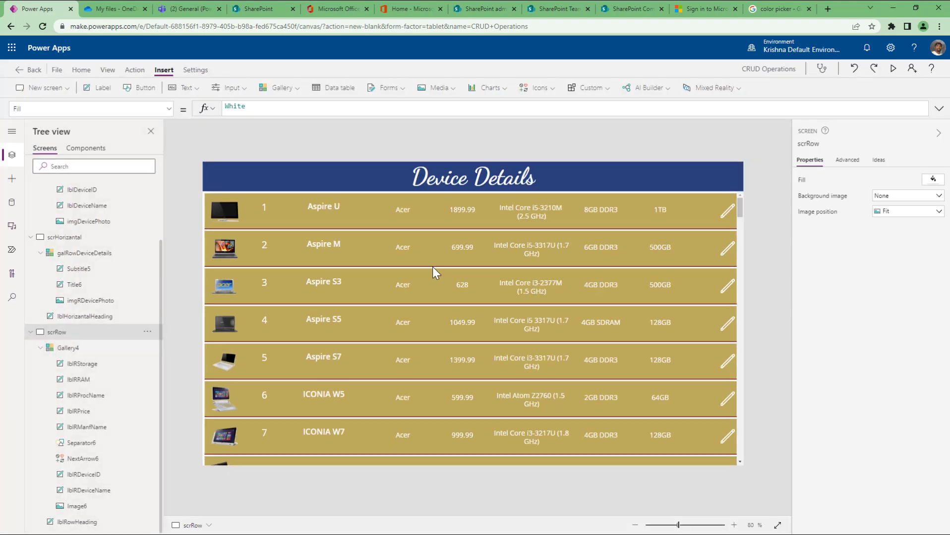
Lower the top edge of Gallery4 to about Y 195 to make room beneath the Device Details heading.
{"action": "left_click", "coordinate": [68, 348]}
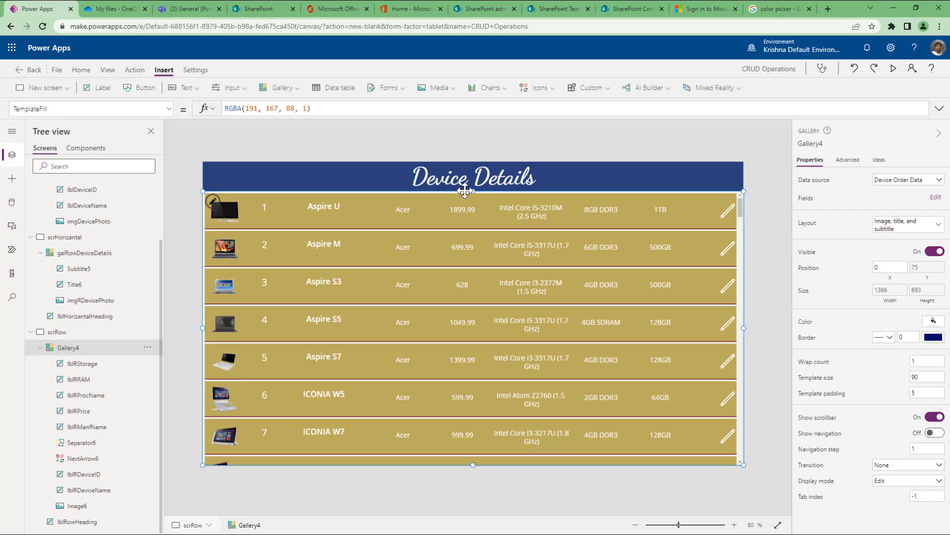
{"action": "left_click_drag", "start_coordinate": [473, 191], "coordinate": [474, 239]}
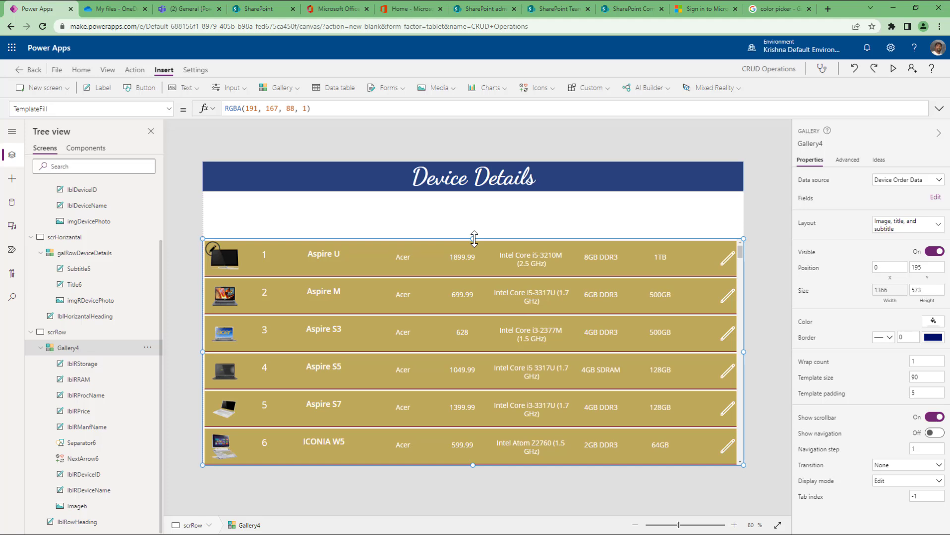
{"action": "left_click", "coordinate": [763, 218]}
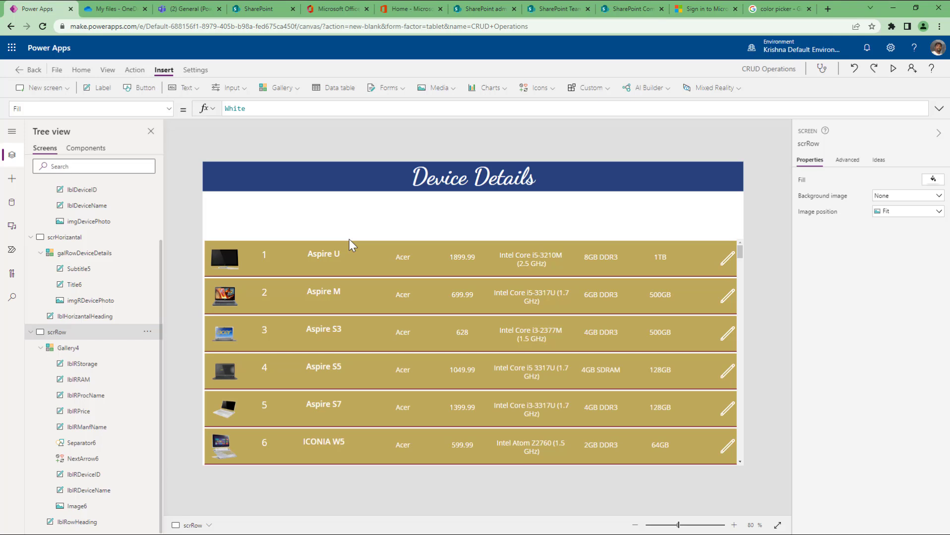
Insert a label directly below the Device Details heading at X 0, Y 75, and set its width to Parent.Width.
{"action": "left_click", "coordinate": [98, 88]}
{"action": "mouse_move", "coordinate": [263, 184]}
{"action": "left_mouse_down"}
{"action": "mouse_move", "coordinate": [261, 208]}
{"action": "mouse_move", "coordinate": [249, 197]}
{"action": "left_mouse_up"}
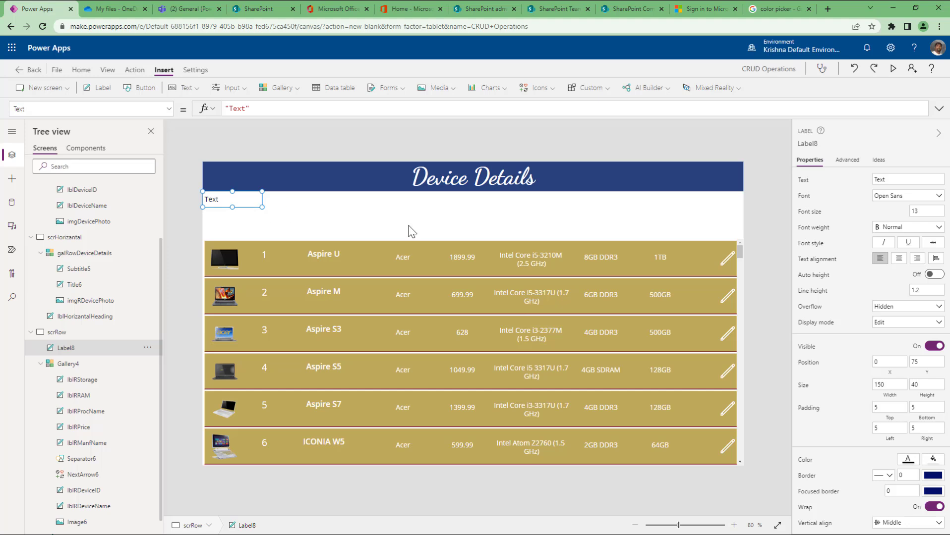
{"action": "left_click", "coordinate": [890, 388]}
{"action": "key", "text": "BackSpace"}
{"action": "key", "text": "BackSpace"}
{"action": "key", "text": "BackSpace"}
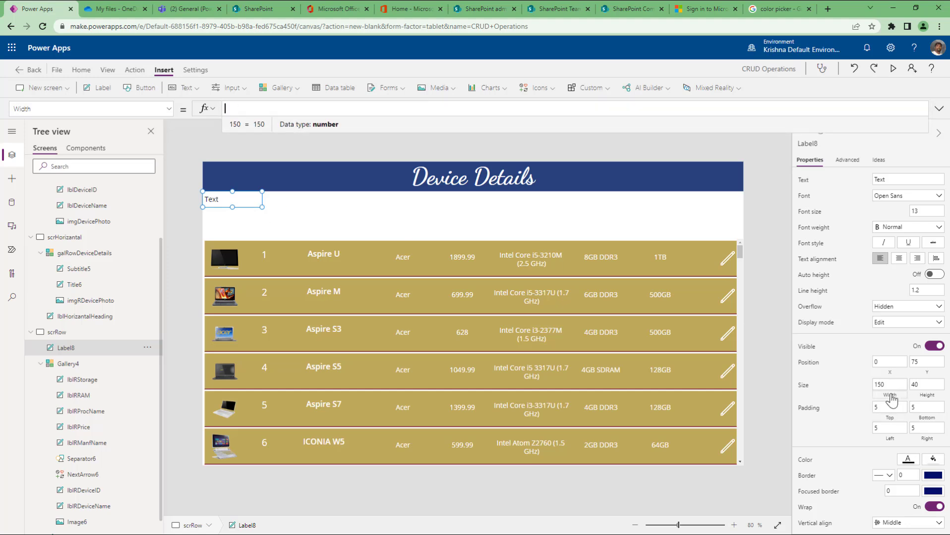
{"action": "type", "text": "pare"}
{"action": "key", "text": "Tab"}
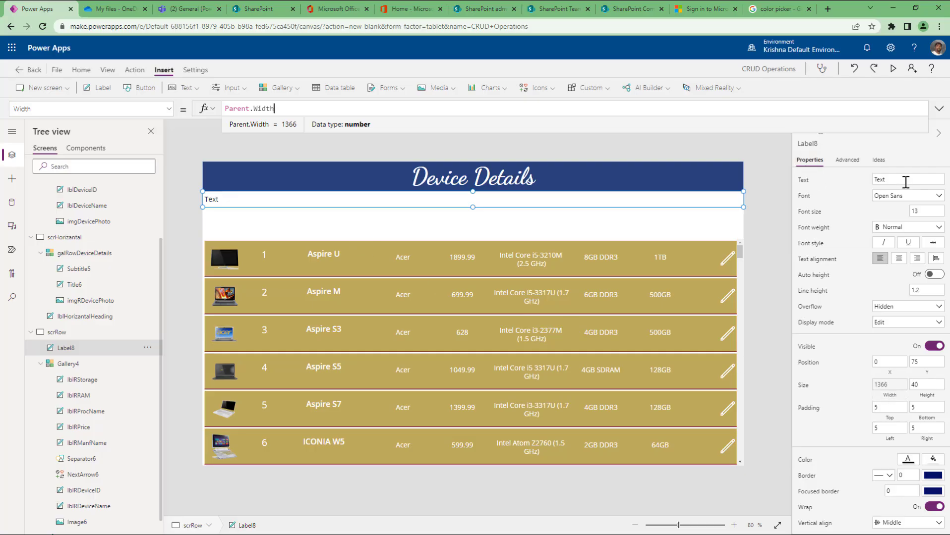
Set the new label's text to "Device ID", padded with leading spaces over the ID column, and extend Gallery4 up to Y 115.
{"action": "left_click", "coordinate": [801, 184]}
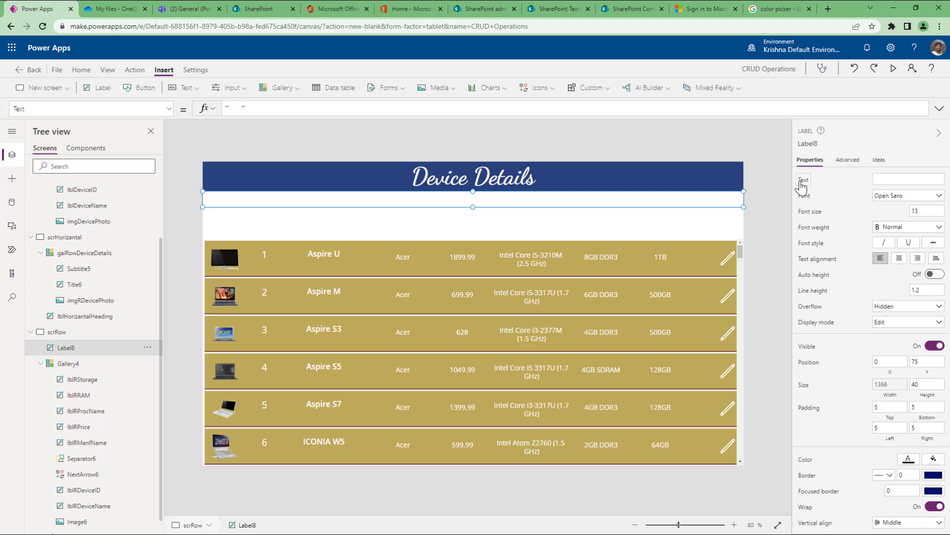
{"action": "type", "text": "Device ID"}
{"action": "key", "text": "Left"}
{"action": "key", "text": "Left"}
{"action": "key", "text": "Left"}
{"action": "key", "text": "Left"}
{"action": "key", "text": "Left"}
{"action": "left_click", "coordinate": [67, 366]}
{"action": "left_click_drag", "start_coordinate": [472, 241], "coordinate": [478, 208]}
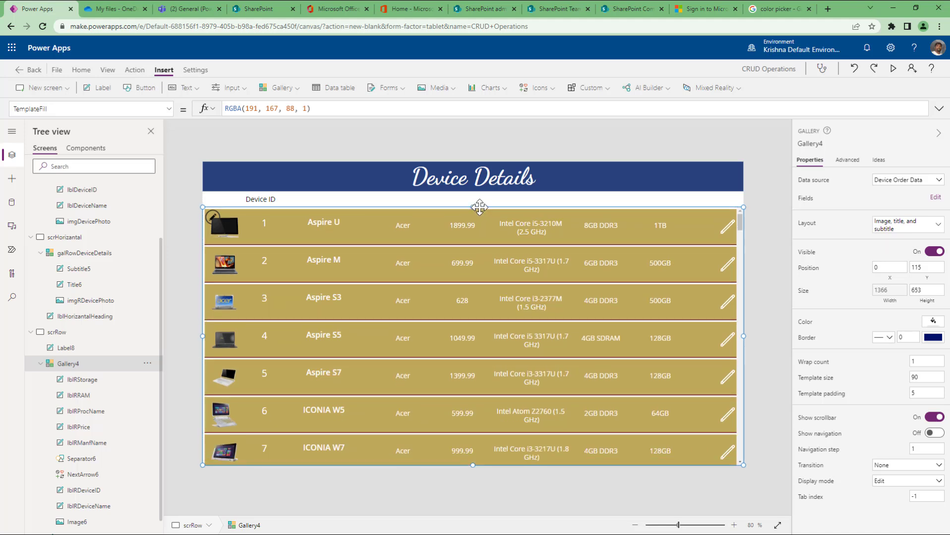
Add "Device Name" after "Device ID" in the column header label, spaced over toward the device name column.
{"action": "left_click", "coordinate": [283, 195]}
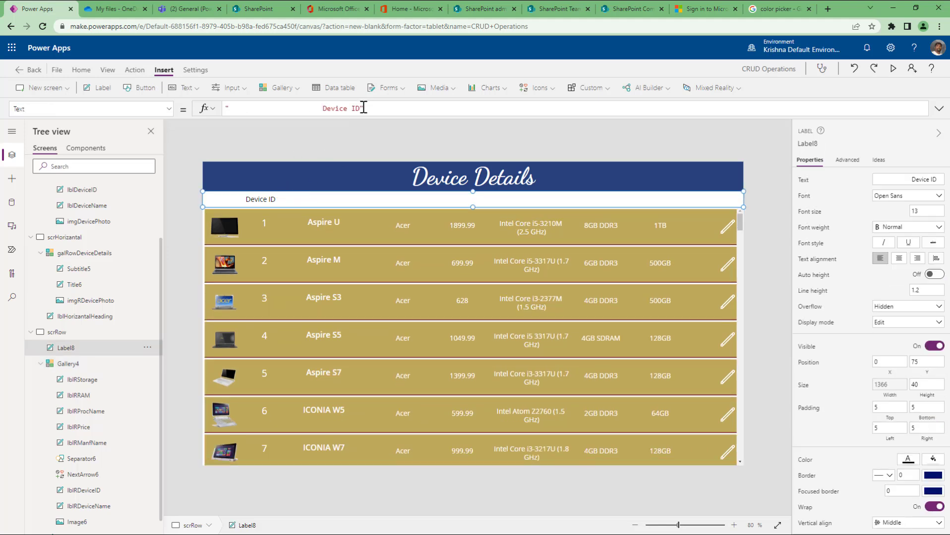
{"action": "left_click", "coordinate": [385, 113]}
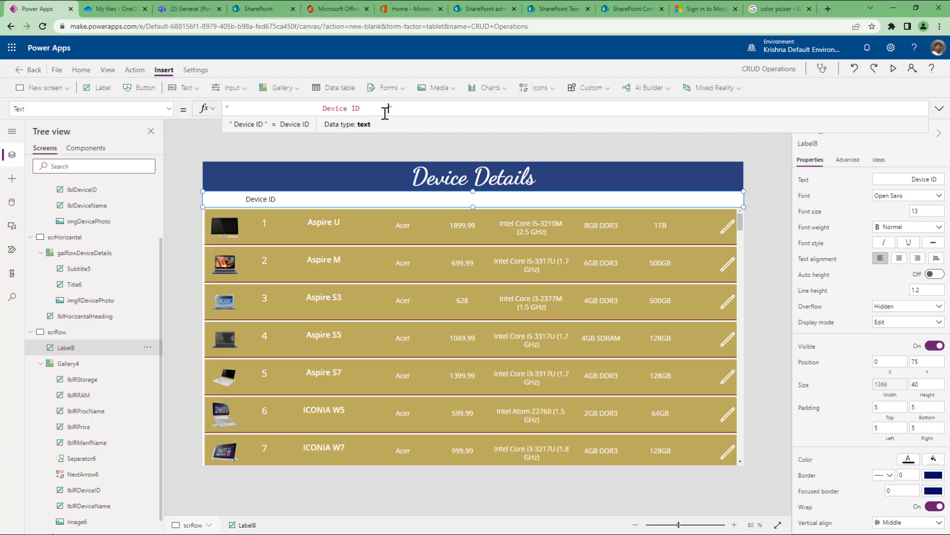
{"action": "type", "text": "Device N"}
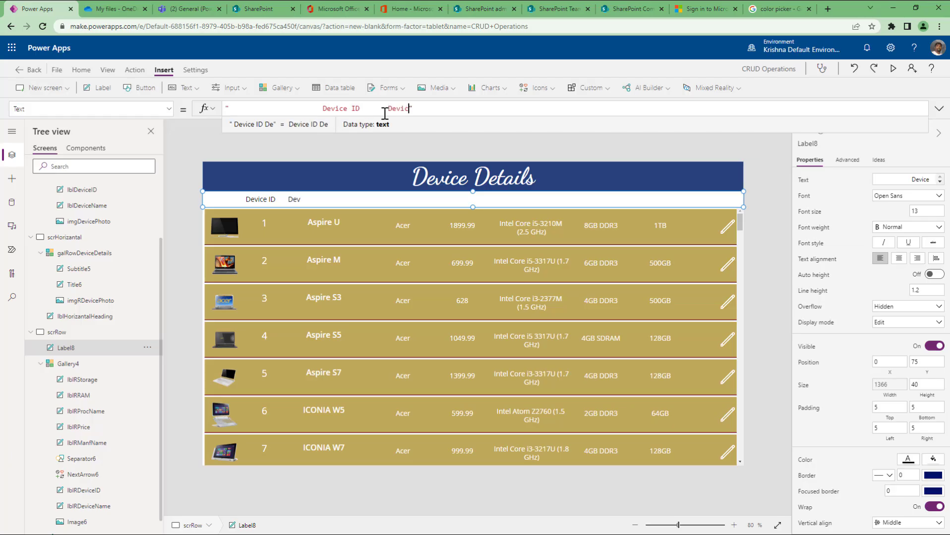
{"action": "type", "text": "ame"}
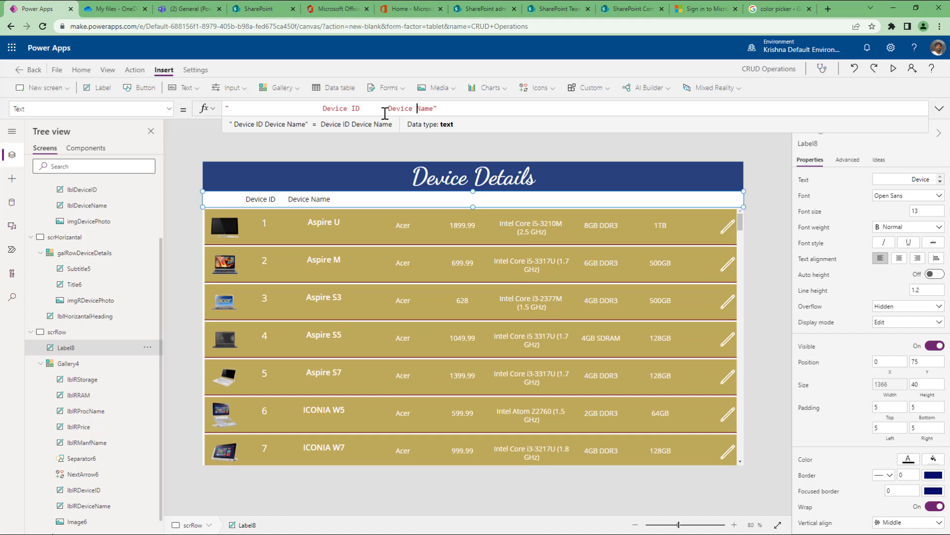
{"action": "key", "text": "ctrl+Left"}
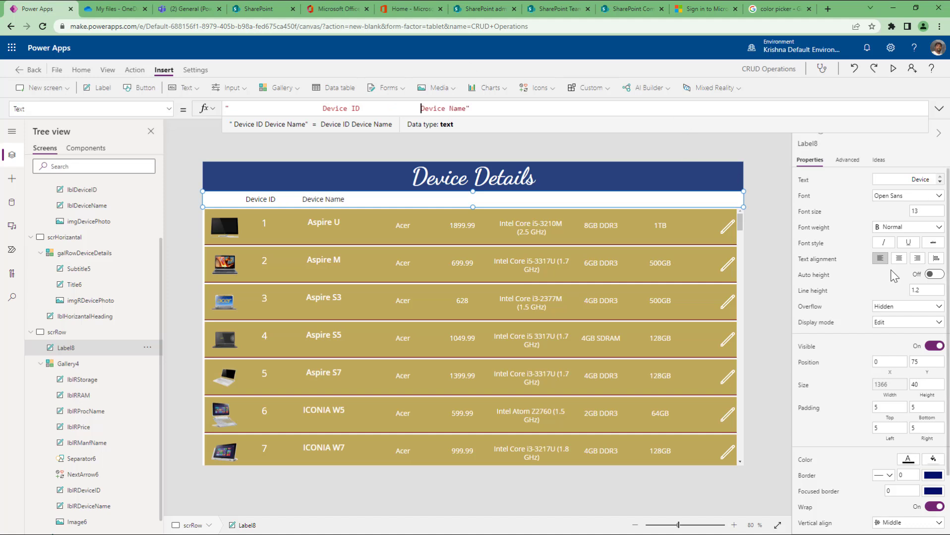
Set the column header label's font weight to Semibold and its font size to 15.
{"action": "left_click", "coordinate": [909, 232]}
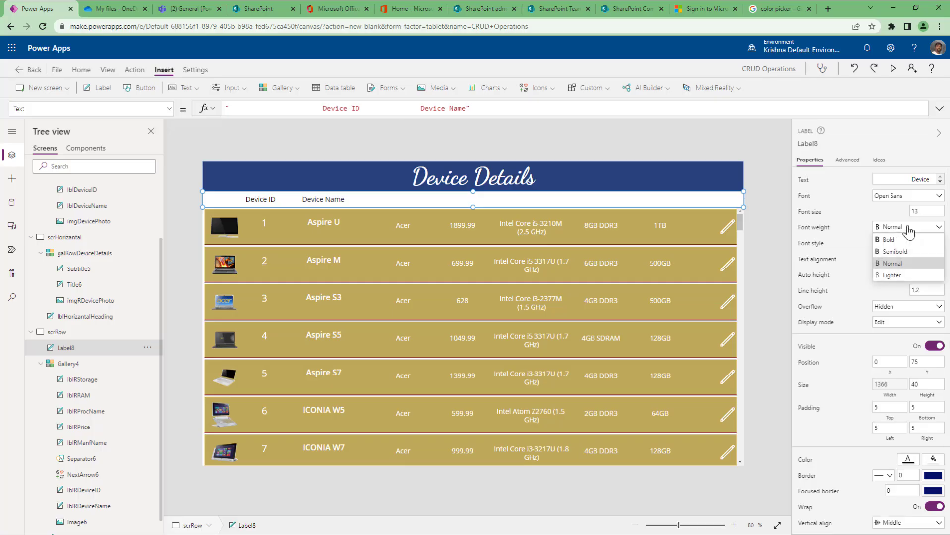
{"action": "left_click", "coordinate": [903, 250]}
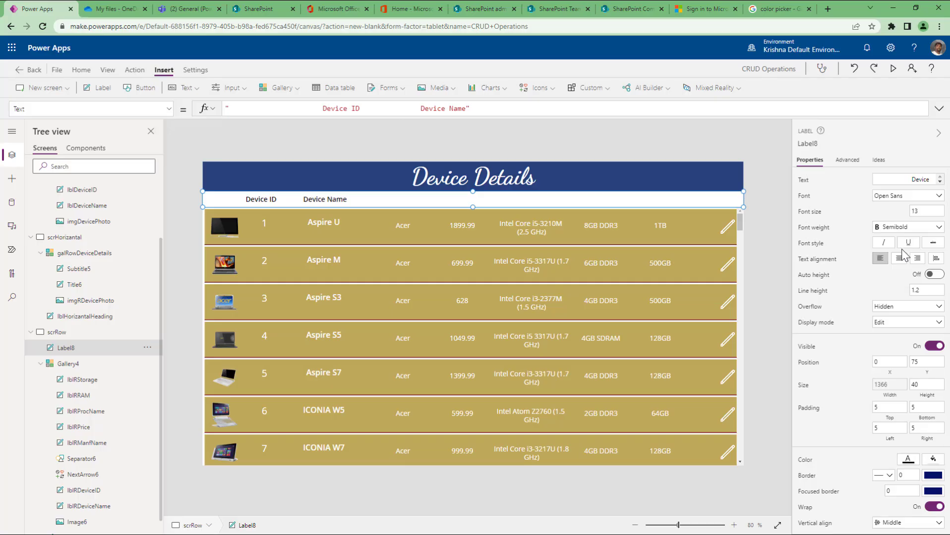
{"action": "left_click_drag", "start_coordinate": [923, 211], "coordinate": [901, 211]}
{"action": "type", "text": "15"}
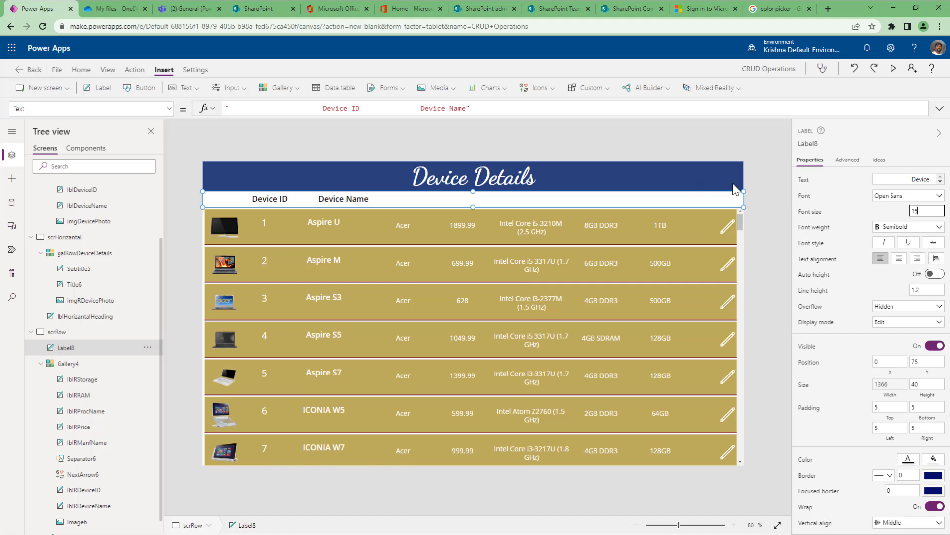
Reduce the spaces between "Device ID" and "Device Name" in the column header label's text.
{"action": "left_click", "coordinate": [378, 110]}
{"action": "key", "text": "Delete"}
{"action": "key", "text": "Delete"}
{"action": "key", "text": "Delete"}
{"action": "key", "text": "Delete"}
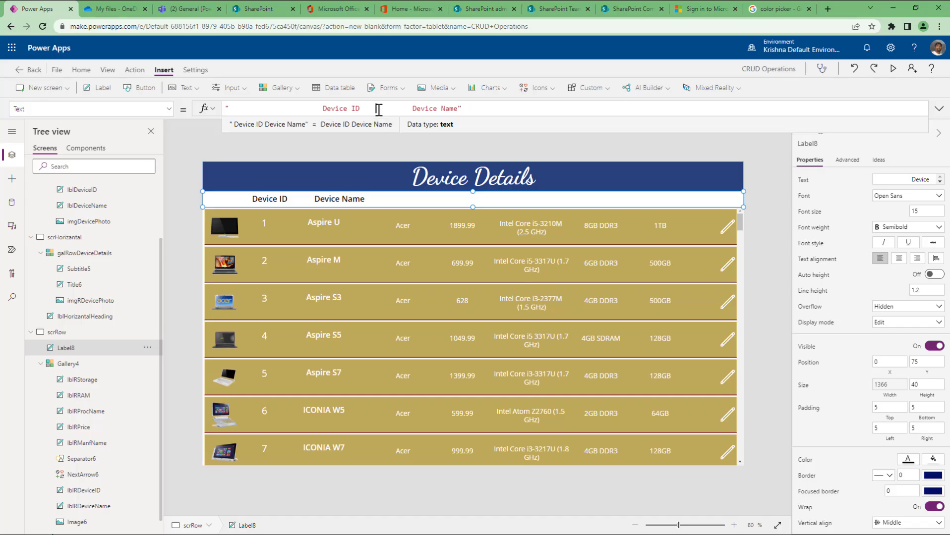
{"action": "key", "text": "Delete"}
{"action": "key", "text": "Delete"}
{"action": "key", "text": "Delete"}
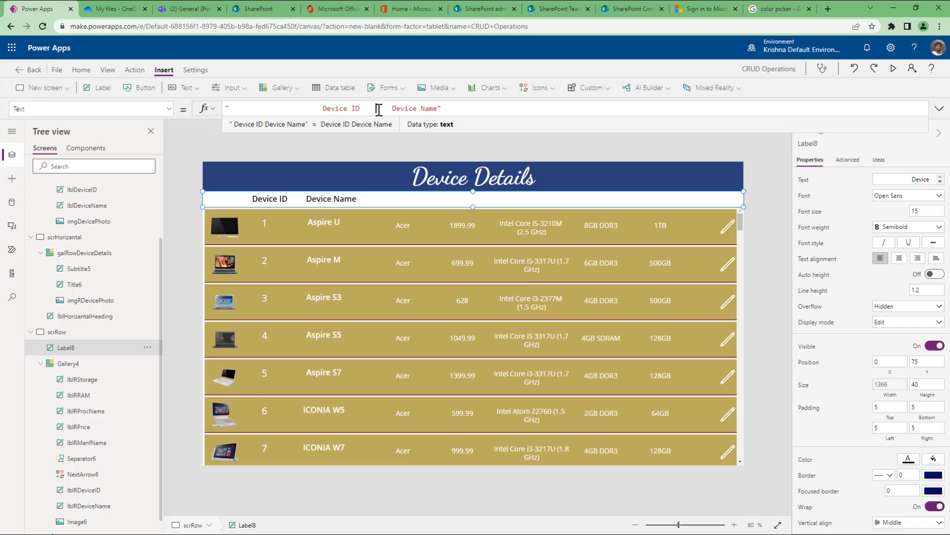
Remove two leading spaces before "Device ID" so the header captions sit closer to their columns.
{"action": "key", "text": "Left"}
{"action": "key", "text": "Left"}
{"action": "key", "text": "Left"}
{"action": "key", "text": "Left"}
{"action": "key", "text": "Left"}
{"action": "key", "text": "Left"}
{"action": "key", "text": "Left"}
{"action": "key", "text": "Left"}
{"action": "key", "text": "Left"}
{"action": "key", "text": "Left"}
{"action": "key", "text": "Left"}
{"action": "key", "text": "Left"}
{"action": "key", "text": "Left"}
{"action": "key", "text": "Left"}
{"action": "key", "text": "Delete"}
{"action": "key", "text": "Delete"}
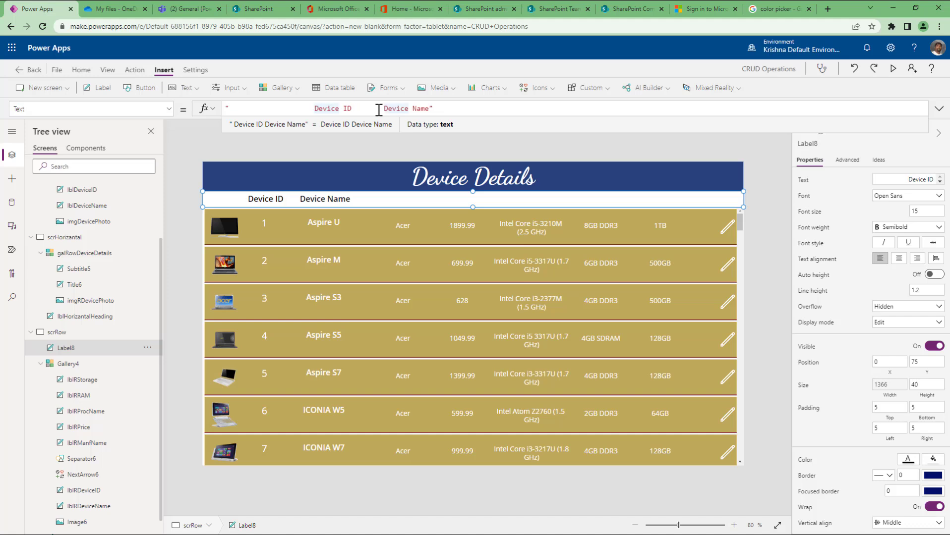
Add "Manf" after "Device Name" in the column header label, spaced over the manufacturer column.
{"action": "key", "text": "End"}
{"action": "key", "text": "Left"}
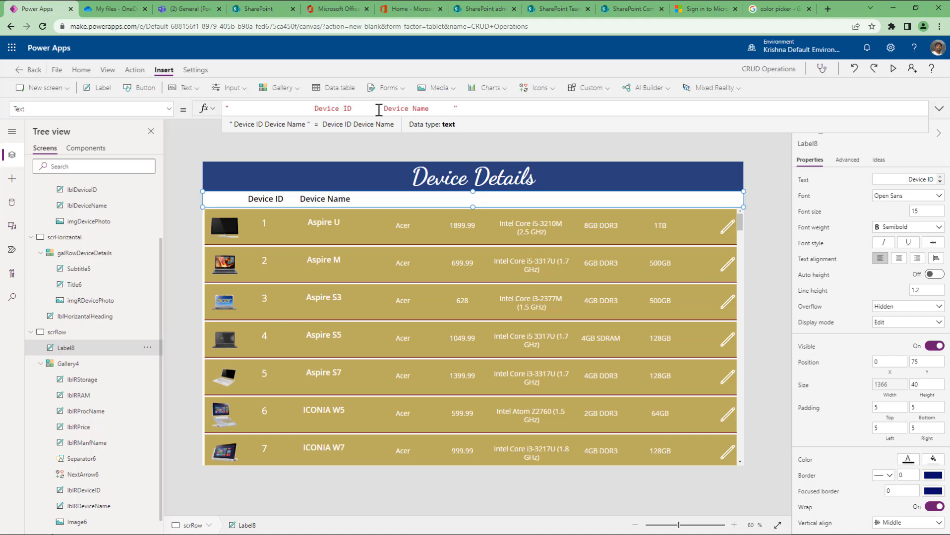
{"action": "type", "text": "Man"}
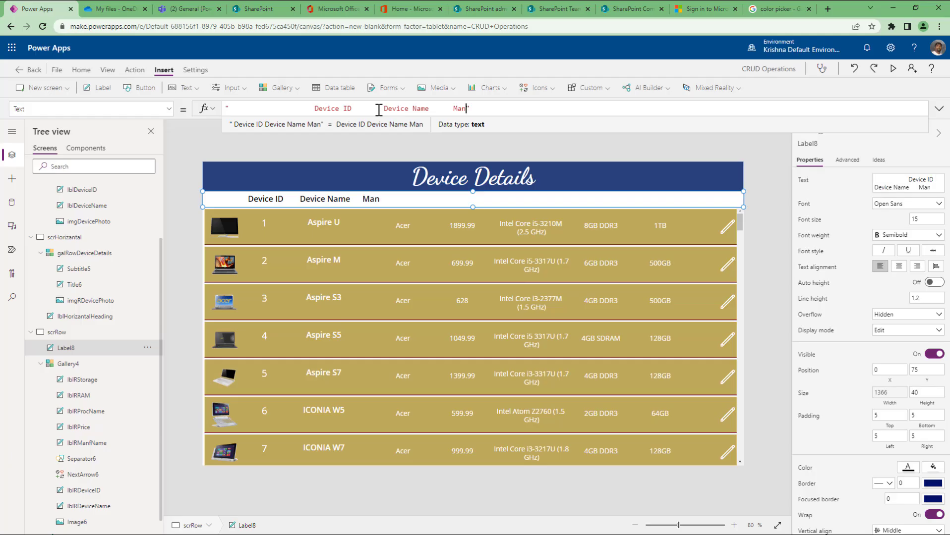
{"action": "type", "text": "f"}
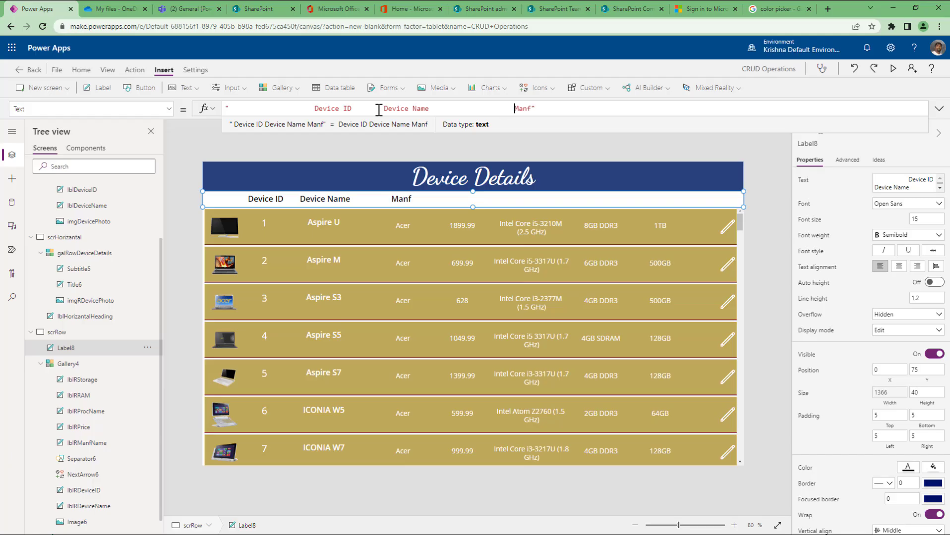
Add "Price" after "Manf" in the column header label and adjust its spacing to sit over the price column.
{"action": "key", "text": "End"}
{"action": "key", "text": "Left"}
{"action": "type", "text": "Price"}
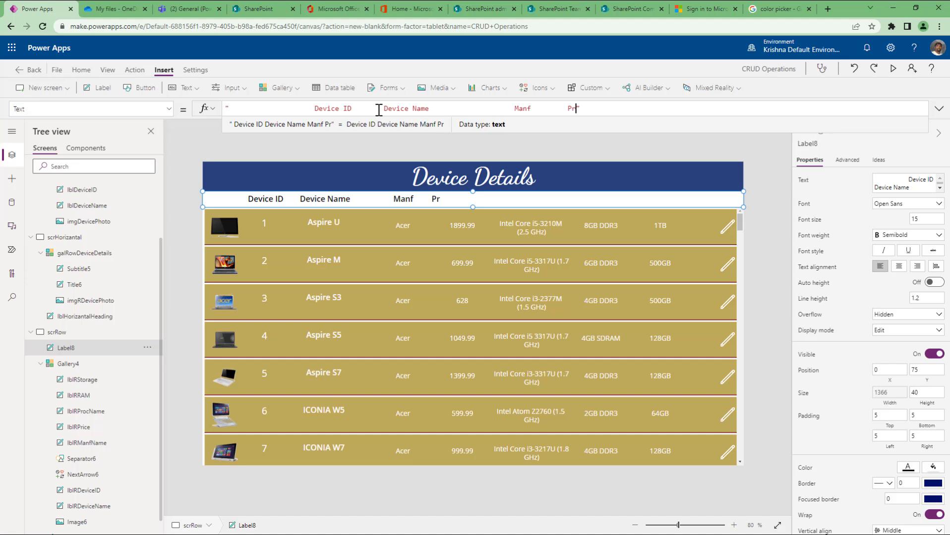
{"action": "key", "text": "ctrl+Left"}
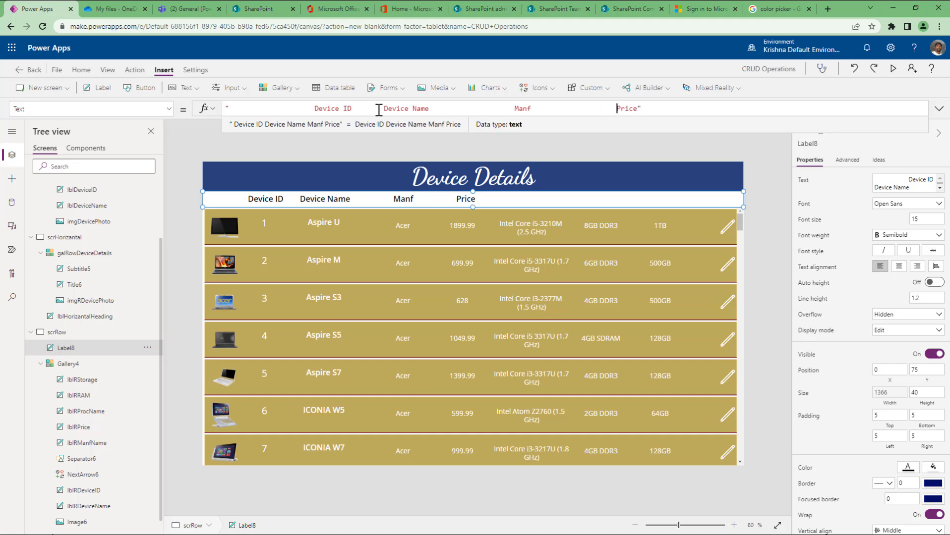
{"action": "key", "text": "BackSpace"}
{"action": "key", "text": "BackSpace"}
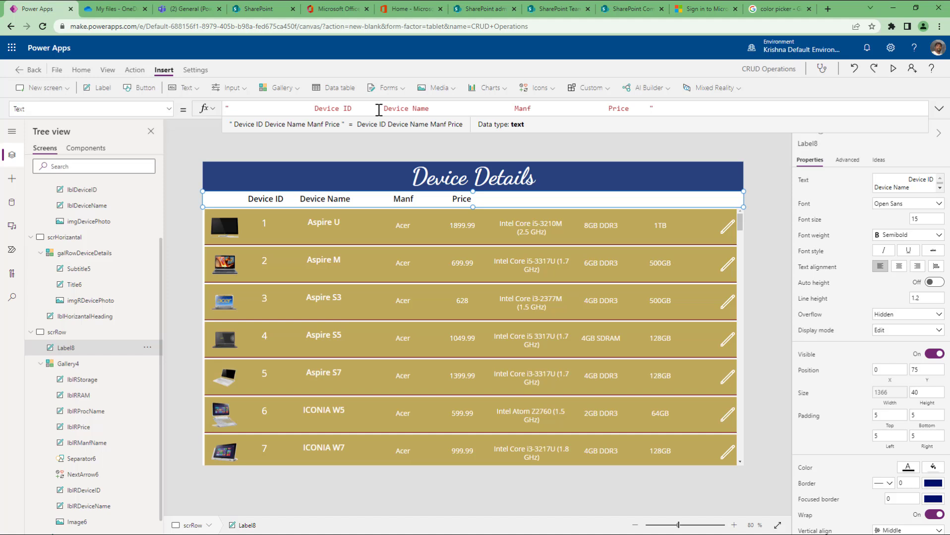
Add "Processor" after "Price" in the column header label, spaced over the processor column.
{"action": "type", "text": "Proce"}
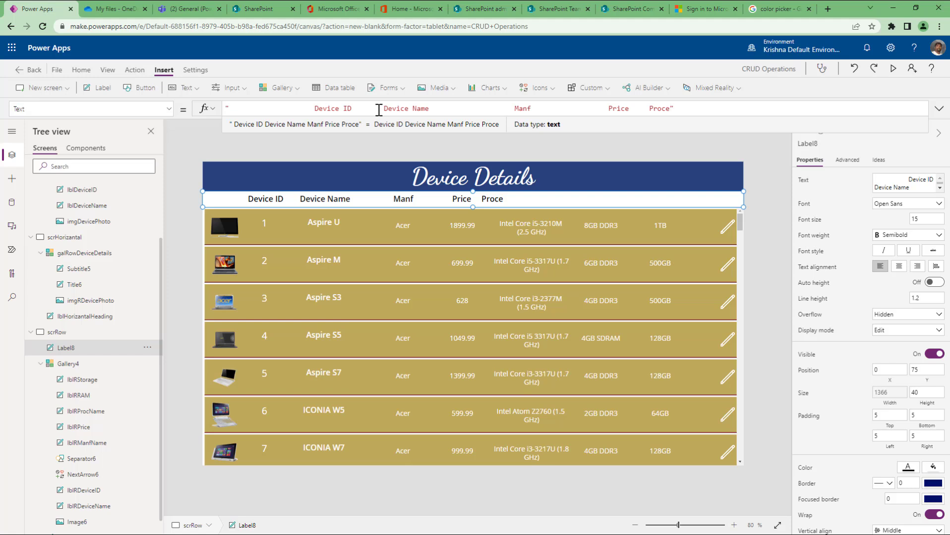
{"action": "type", "text": "ssor"}
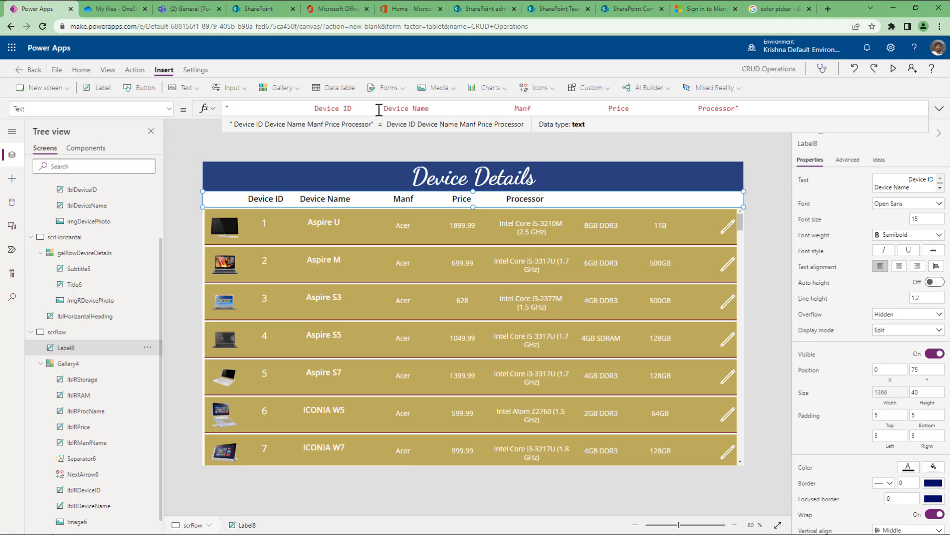
{"action": "key", "text": "Left"}
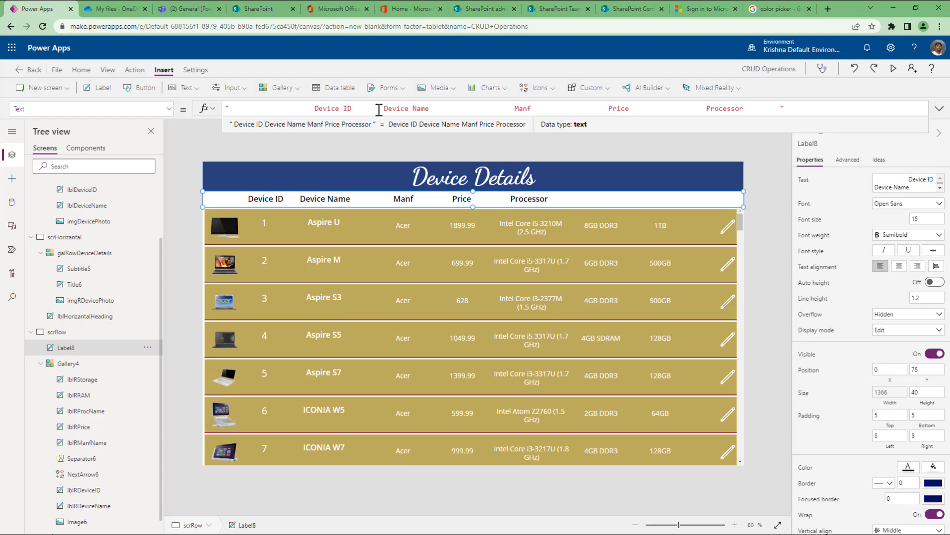
Add "RAM" after "Processor" in the column header label, spaced over toward the memory column.
{"action": "type", "text": "RAM"}
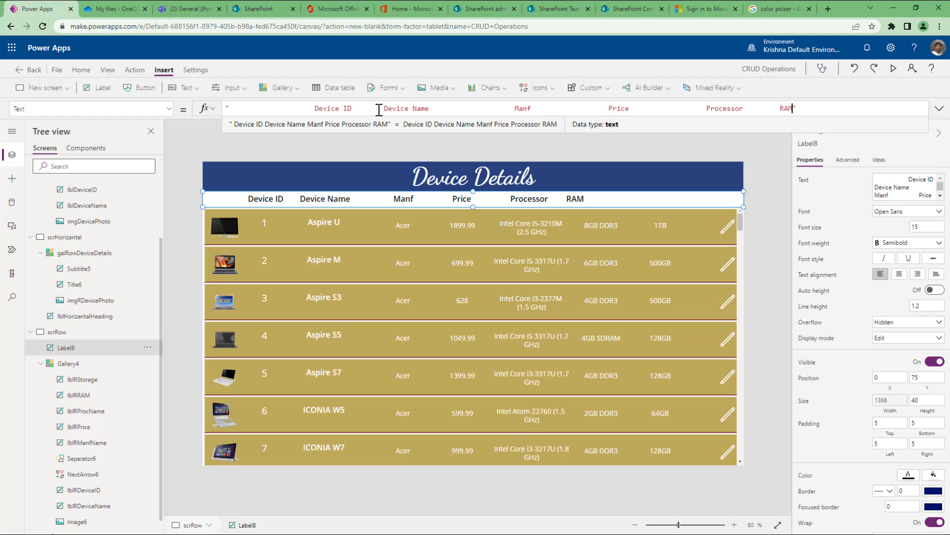
{"action": "key", "text": "Left"}
{"action": "key", "text": "Left"}
{"action": "key", "text": "Left"}
{"action": "key", "text": "Left"}
{"action": "key", "text": "shift+Left"}
{"action": "key", "text": "shift+Left"}
{"action": "key", "text": "shift+Left"}
{"action": "key", "text": "Right"}
Add "Storage" and "Action" to the end of the column header label, spaced over the storage and edit icon columns.
{"action": "type", "text": "St"}
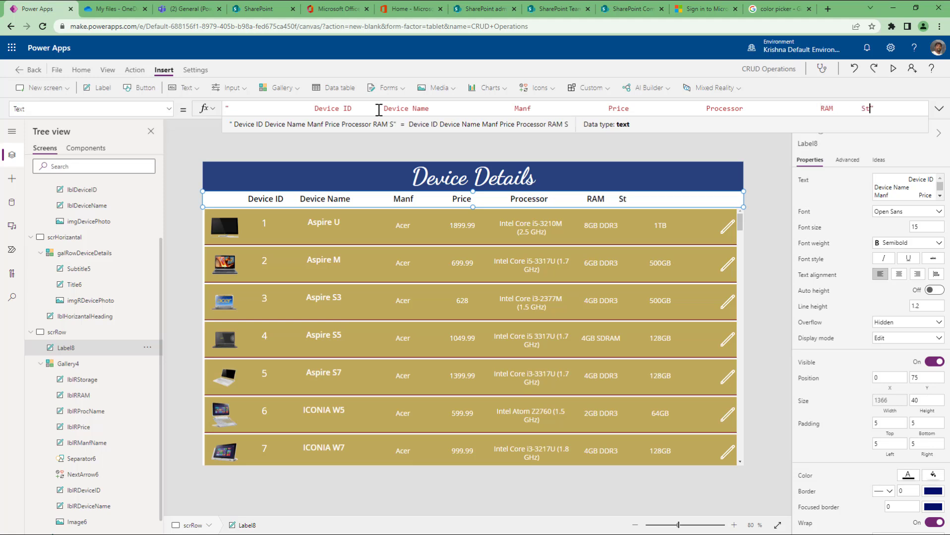
{"action": "type", "text": "orage"}
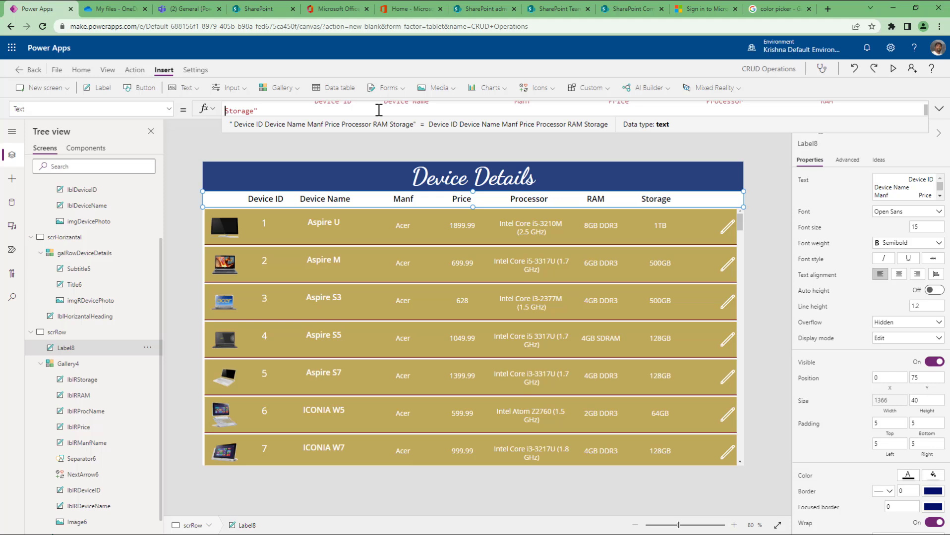
{"action": "key", "text": "Left"}
{"action": "type", "text": "Action"}
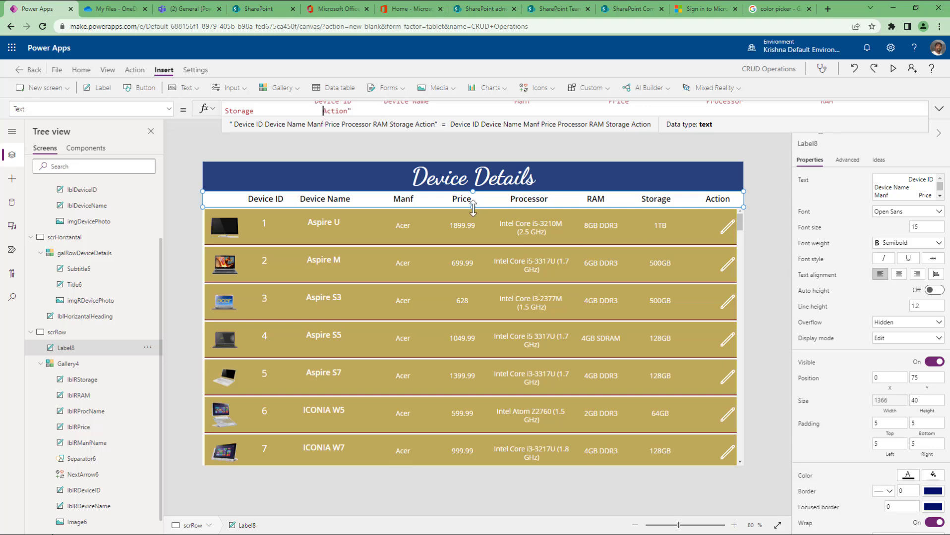
{"action": "left_click", "coordinate": [919, 379]}
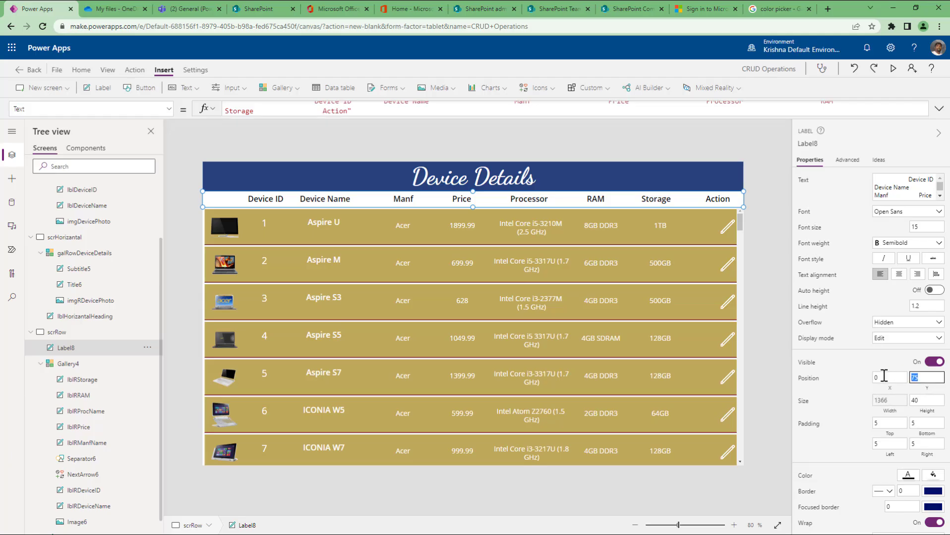
{"action": "type", "text": "80"}
{"action": "key", "text": "ctrl+z"}
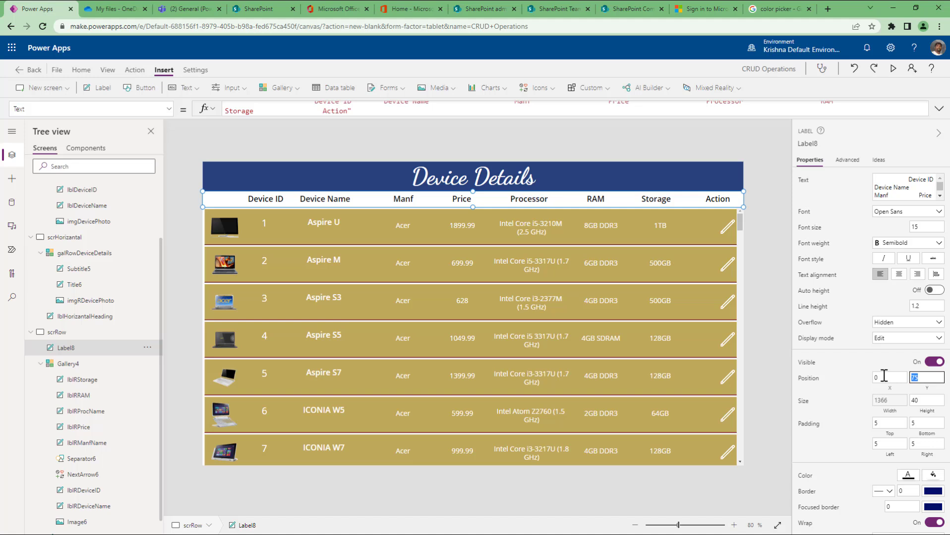
Set the column header label's height to 45.
{"action": "left_click", "coordinate": [912, 403]}
{"action": "type", "text": "45"}
{"action": "key", "text": "Return"}
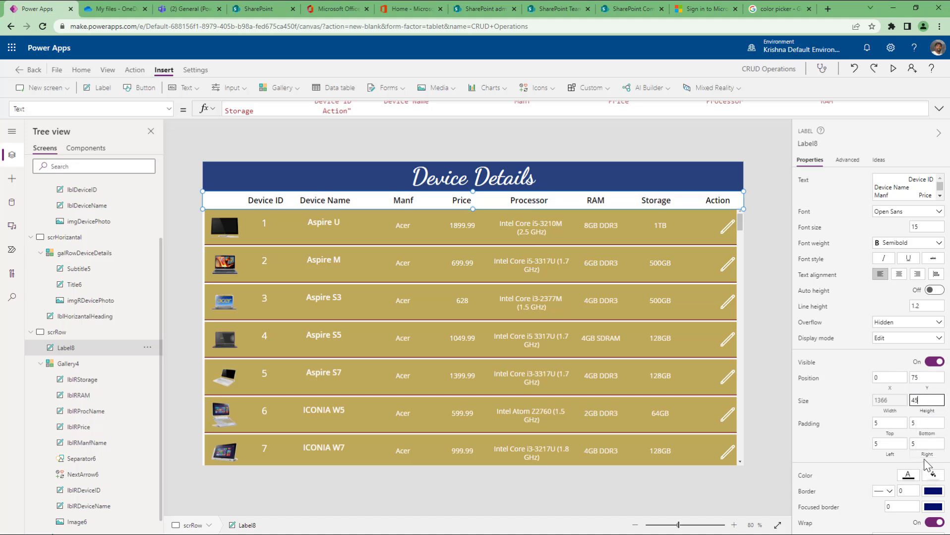
Fill the column header label with the light blue theme color, after trying the darker blue shades.
{"action": "left_click", "coordinate": [933, 475]}
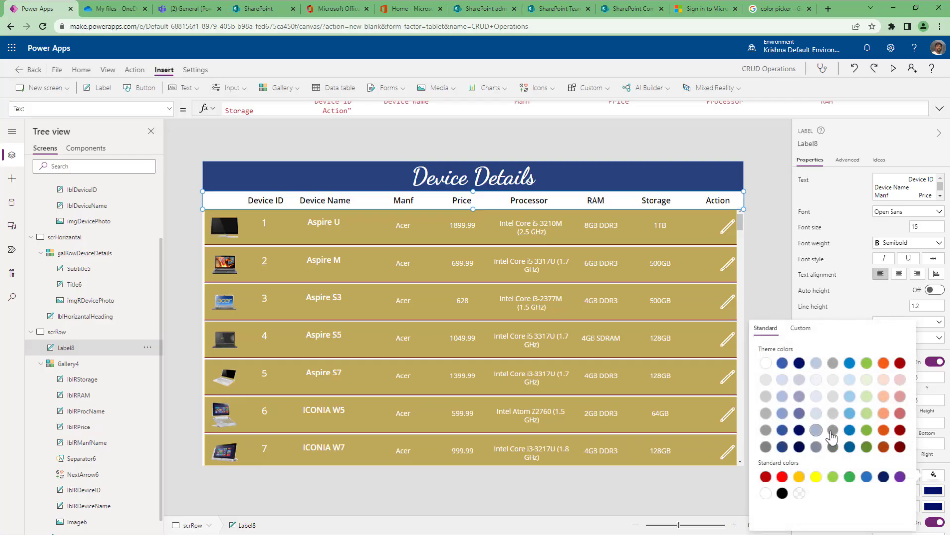
{"action": "left_click", "coordinate": [849, 417]}
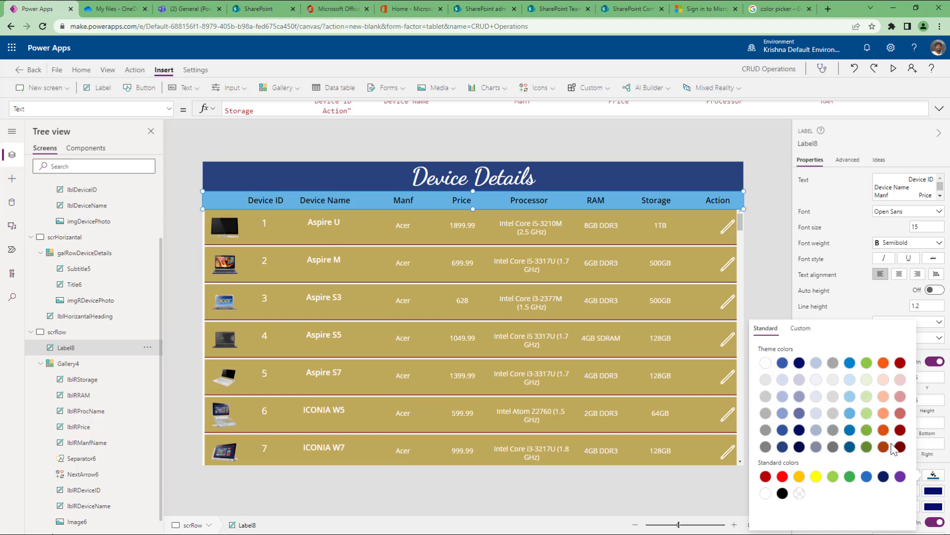
{"action": "left_click", "coordinate": [849, 447]}
{"action": "left_click", "coordinate": [848, 432]}
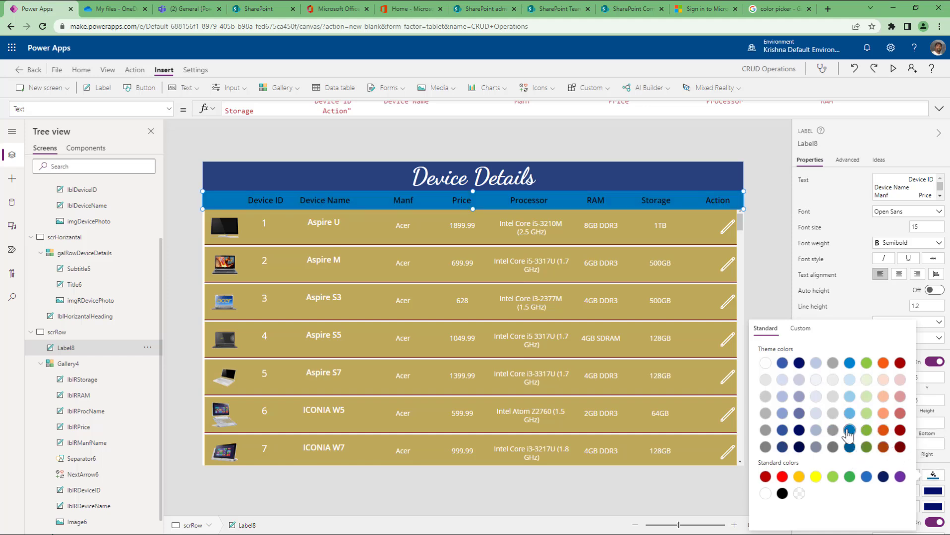
{"action": "left_click", "coordinate": [849, 416]}
{"action": "left_click", "coordinate": [757, 223]}
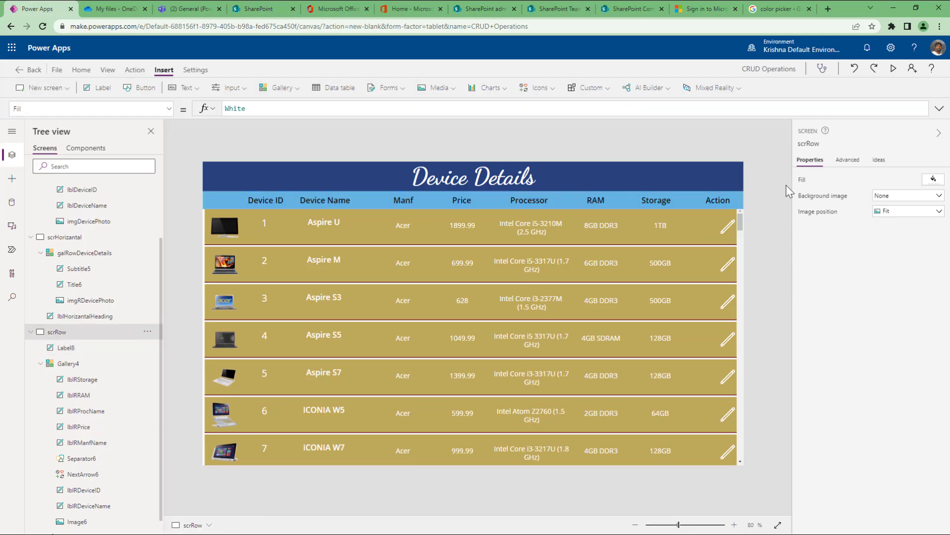
Set Gallery4's Y position to the formula Label8.Y + Label8.Height.
{"action": "left_click", "coordinate": [110, 365]}
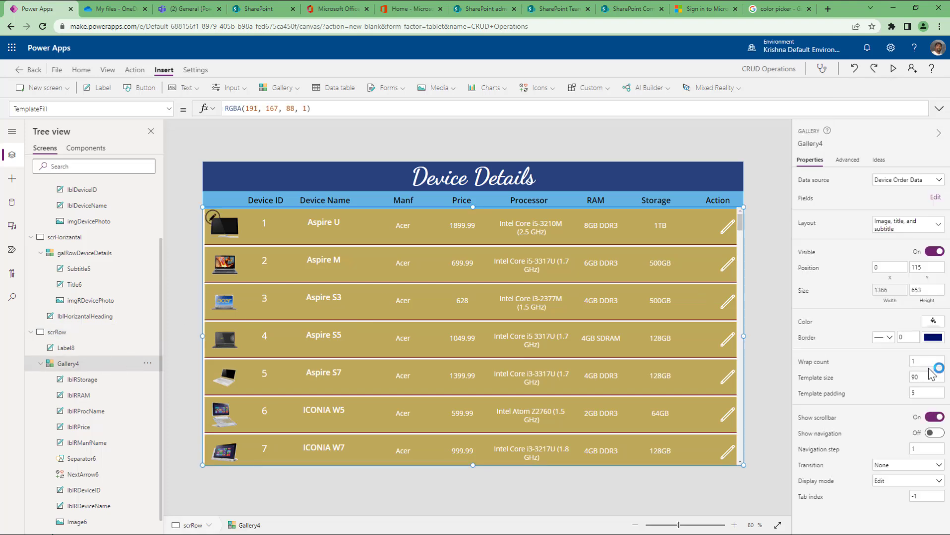
{"action": "left_click", "coordinate": [919, 279]}
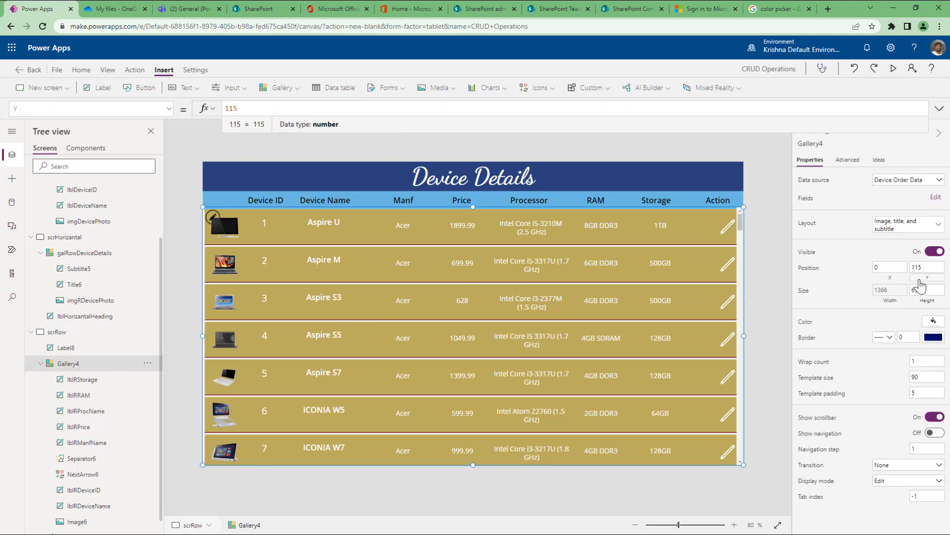
{"action": "key", "text": "ctrl+a"}
{"action": "type", "text": "label"}
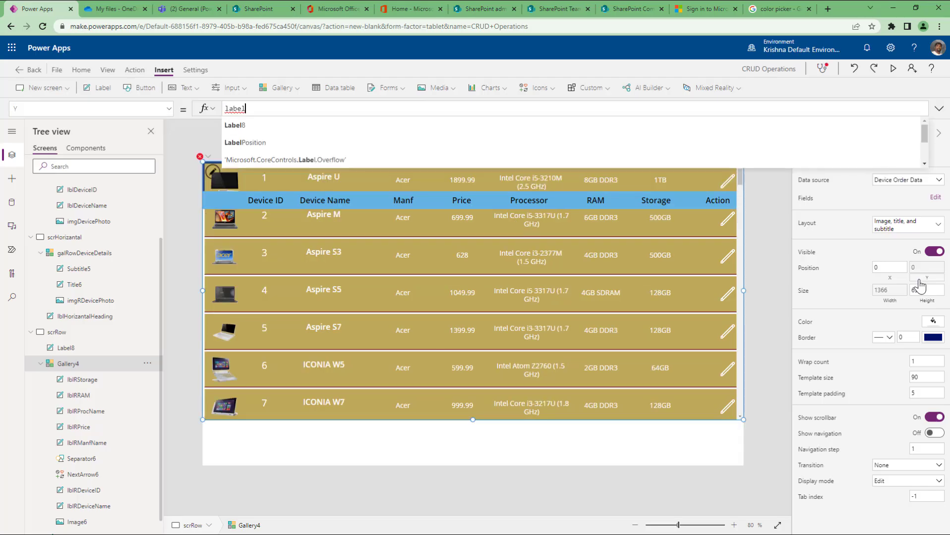
{"action": "key", "text": "Tab"}
{"action": "type", "text": ".Y"}
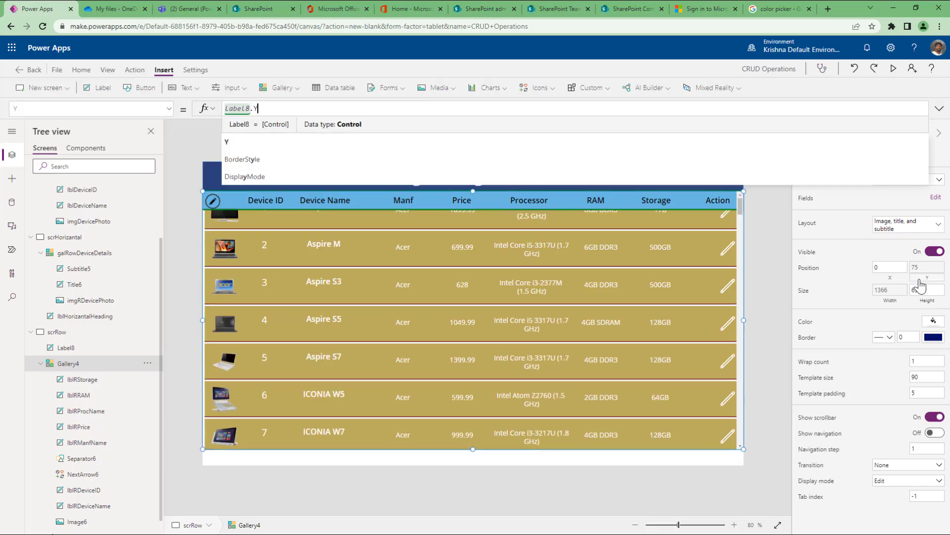
{"action": "key", "text": "ctrl+a"}
{"action": "key", "text": "ctrl+c"}
{"action": "key", "text": "End"}
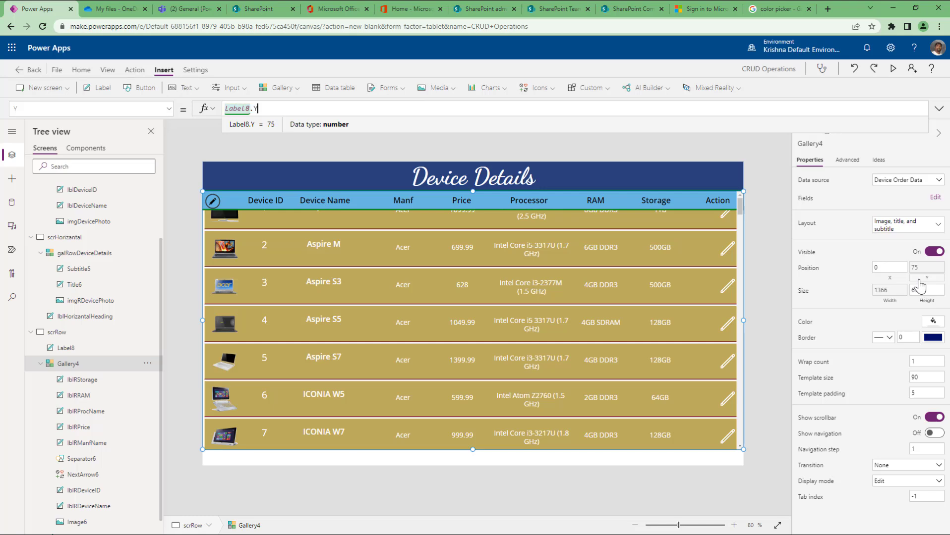
{"action": "type", "text": "+"}
{"action": "key", "text": "ctrl+v"}
{"action": "key", "text": "BackSpace"}
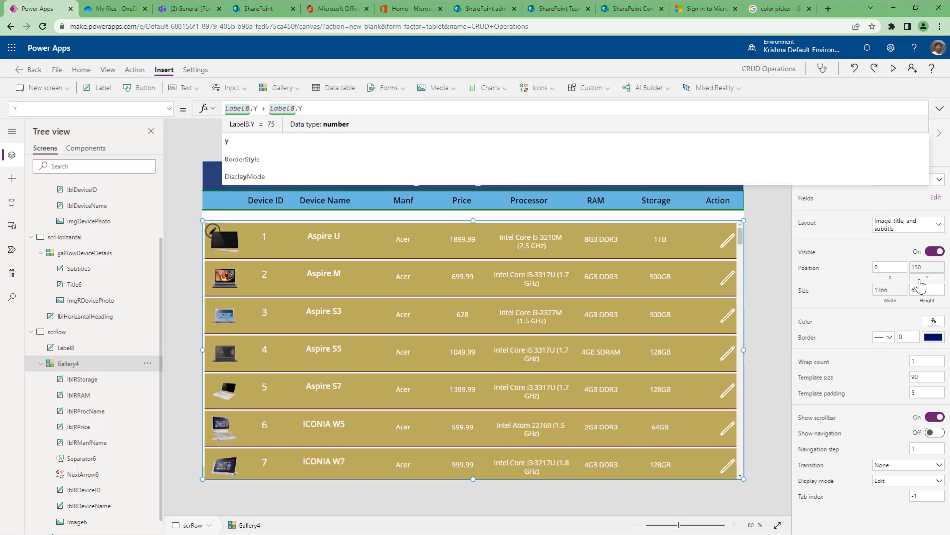
{"action": "type", "text": "Height"}
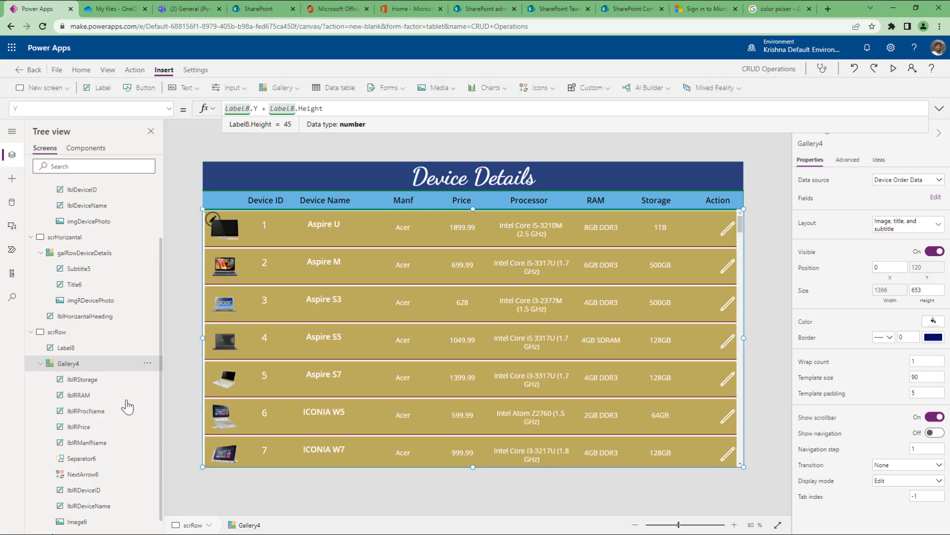
Set Gallery4's height to the formula Parent.Height - Label8.Height - lblRowHeading.Height.
{"action": "left_click", "coordinate": [931, 302]}
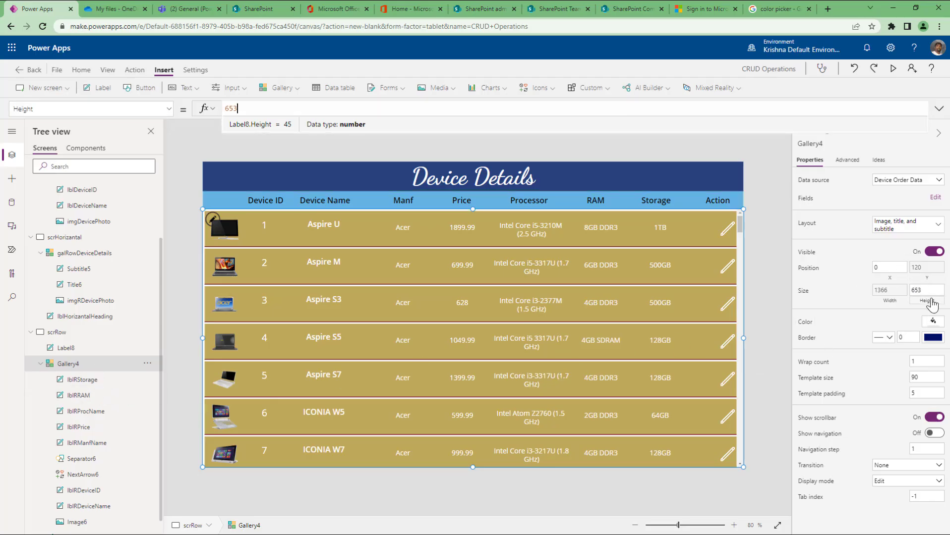
{"action": "key", "text": "BackSpace"}
{"action": "type", "text": "Parent.Height"}
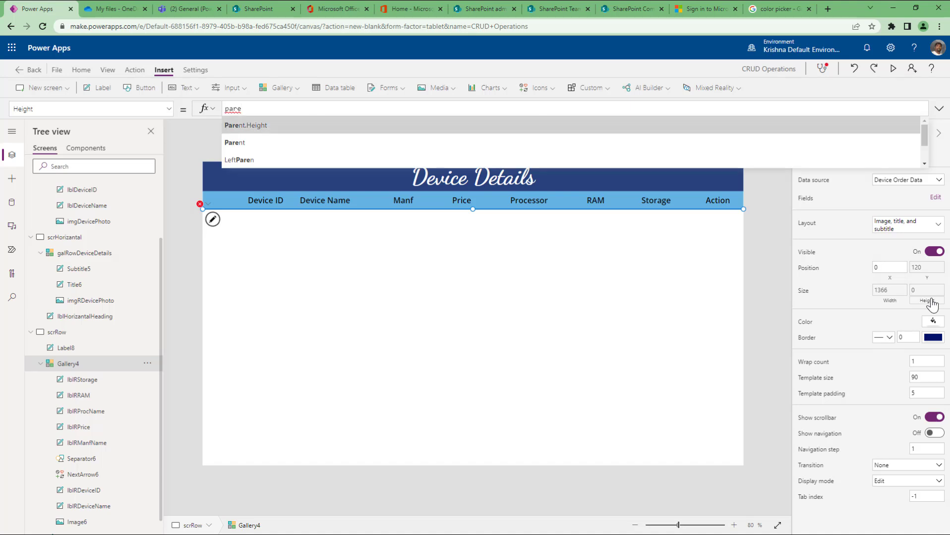
{"action": "type", "text": " - Label8.Y"}
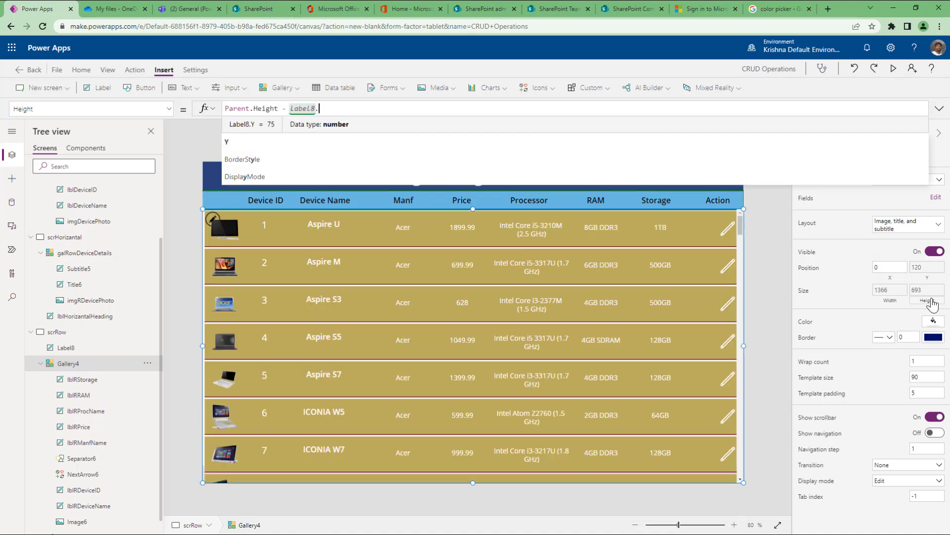
{"action": "key", "text": "BackSpace"}
{"action": "type", "text": "Height"}
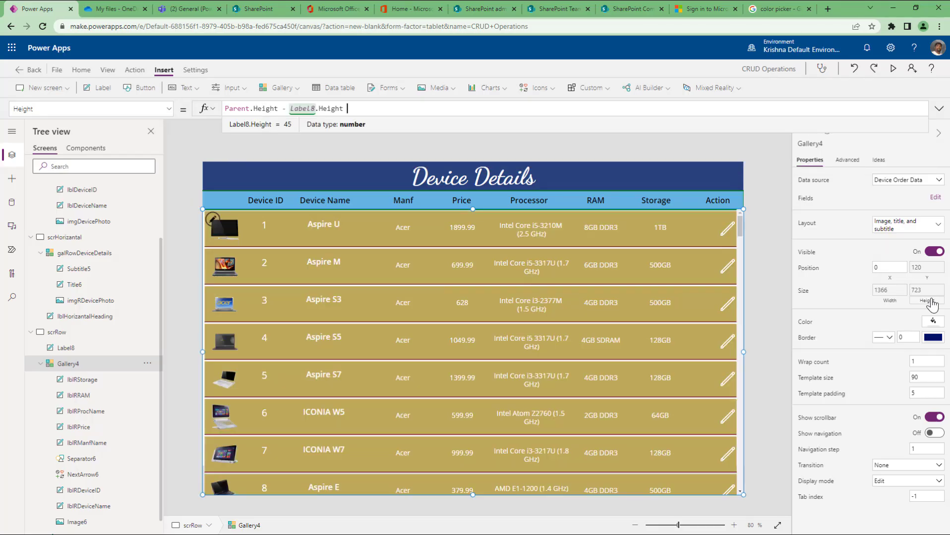
{"action": "type", "text": " -lbl"}
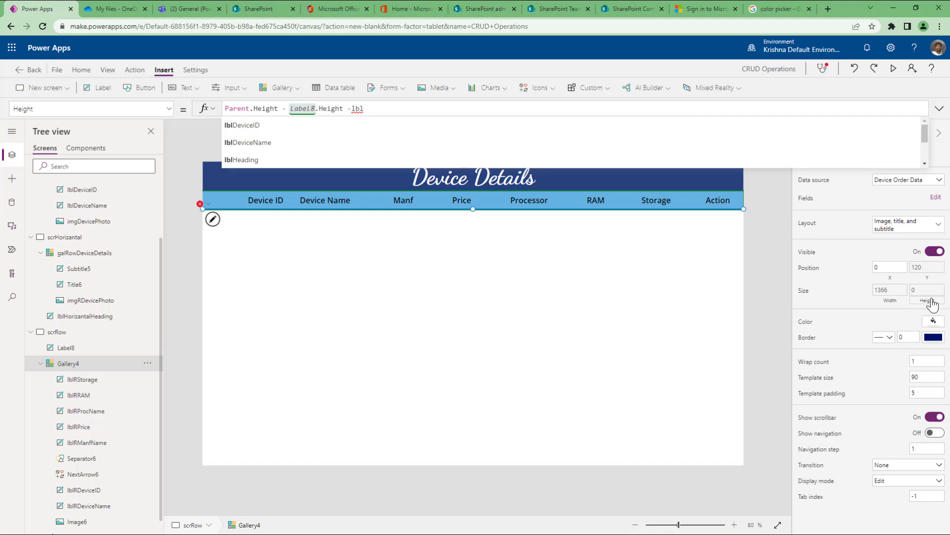
{"action": "type", "text": "R"}
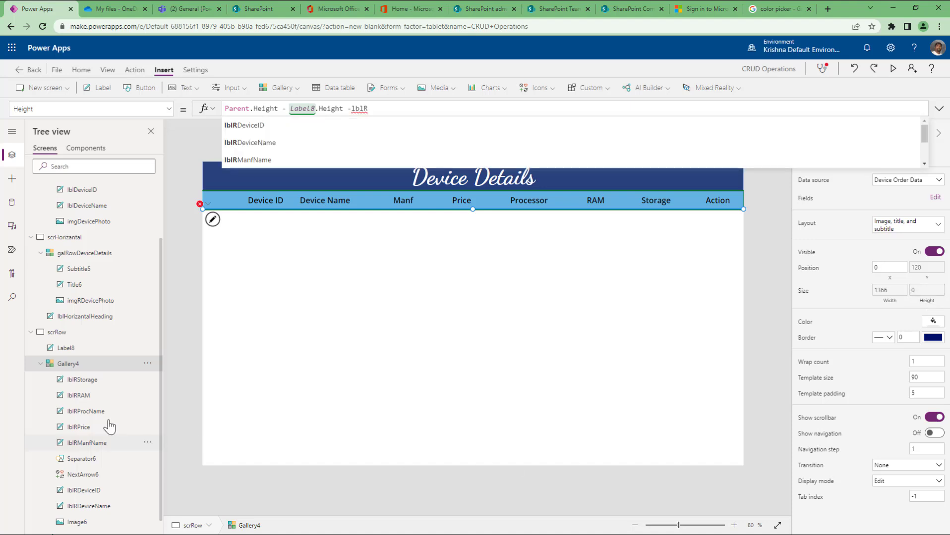
{"action": "left_click", "coordinate": [41, 364]}
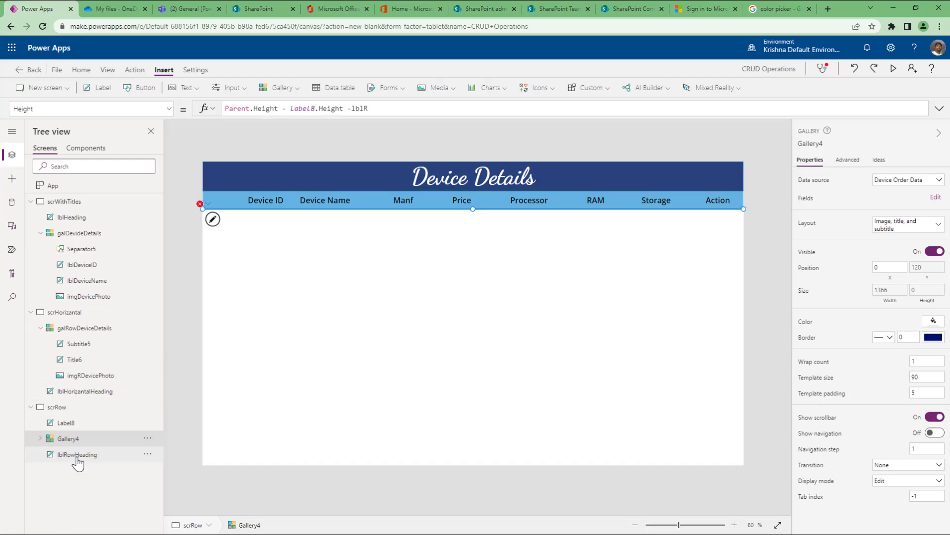
{"action": "type", "text": "ow"}
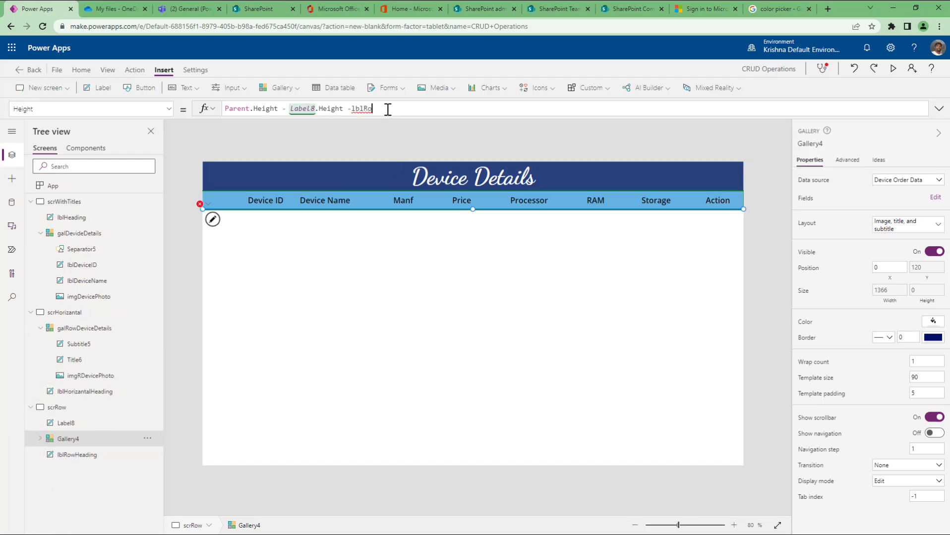
{"action": "key", "text": "Tab"}
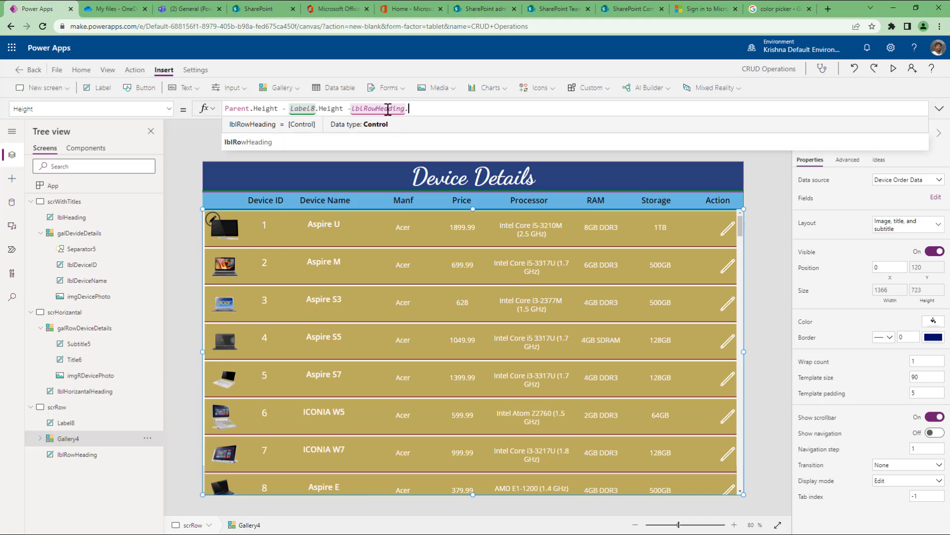
{"action": "type", "text": ".Height"}
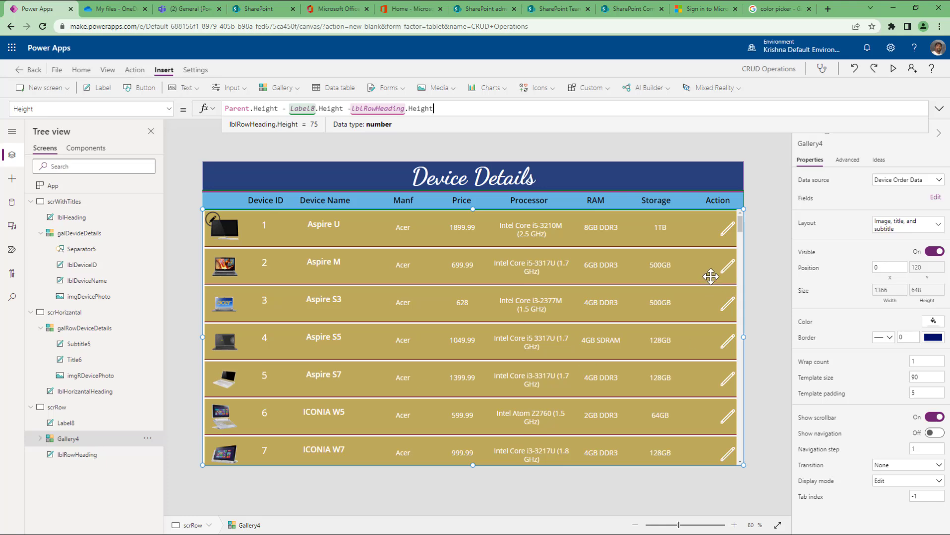
{"action": "left_click", "coordinate": [762, 261]}
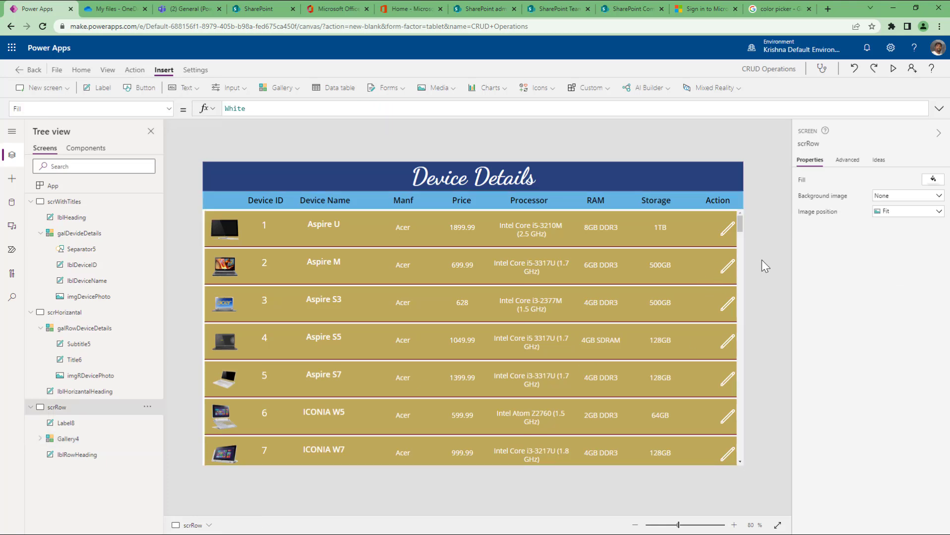
Preview scrRow and scroll through the device rows under the column header, returning to the first row before closing the preview.
{"action": "left_click", "coordinate": [893, 69]}
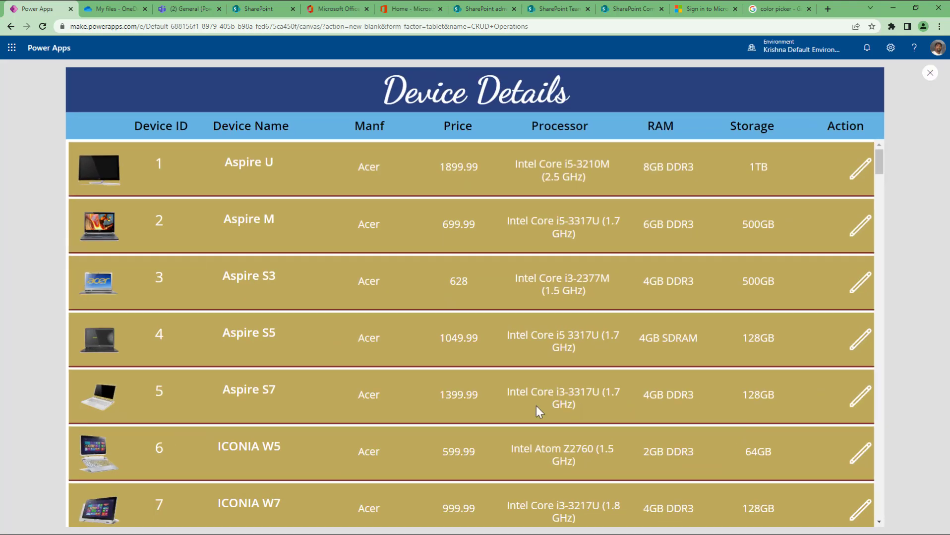
{"action": "scroll", "coordinate": [483, 365], "scroll_direction": "down", "scroll_amount": 3}
{"action": "scroll", "coordinate": [483, 365], "scroll_direction": "down", "scroll_amount": 8}
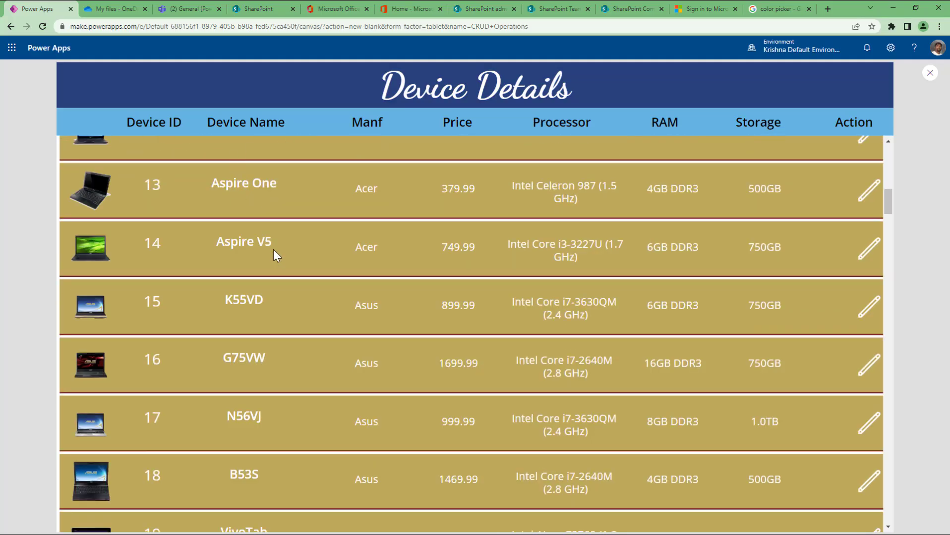
{"action": "scroll", "coordinate": [274, 252], "scroll_direction": "down", "scroll_amount": 2}
{"action": "scroll", "coordinate": [384, 334], "scroll_direction": "down", "scroll_amount": 7}
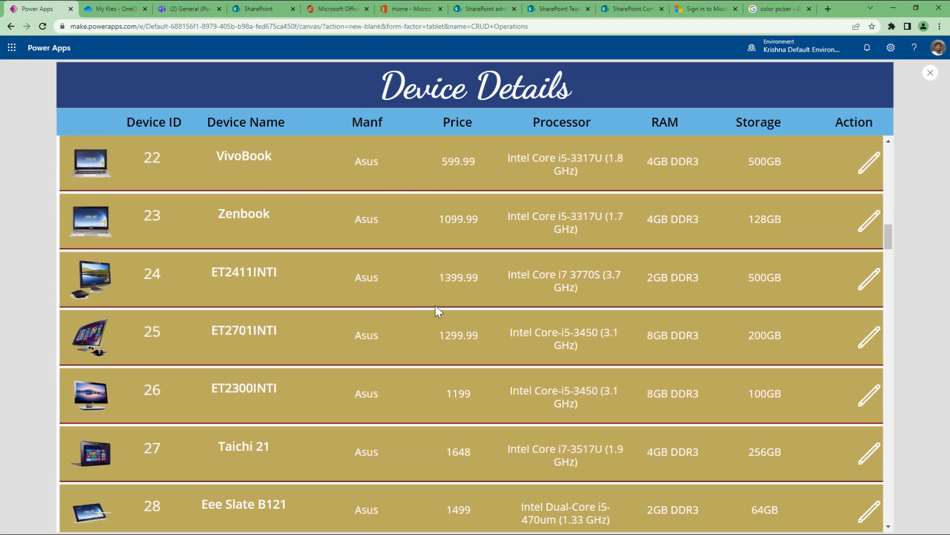
{"action": "scroll", "coordinate": [435, 306], "scroll_direction": "down", "scroll_amount": 15}
{"action": "scroll", "coordinate": [435, 306], "scroll_direction": "down", "scroll_amount": 12}
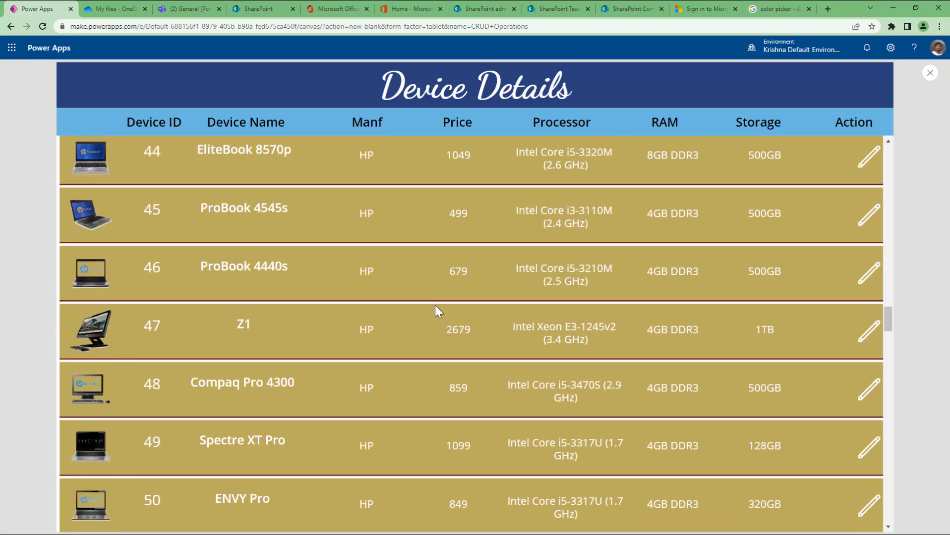
{"action": "scroll", "coordinate": [434, 306], "scroll_direction": "down", "scroll_amount": 4}
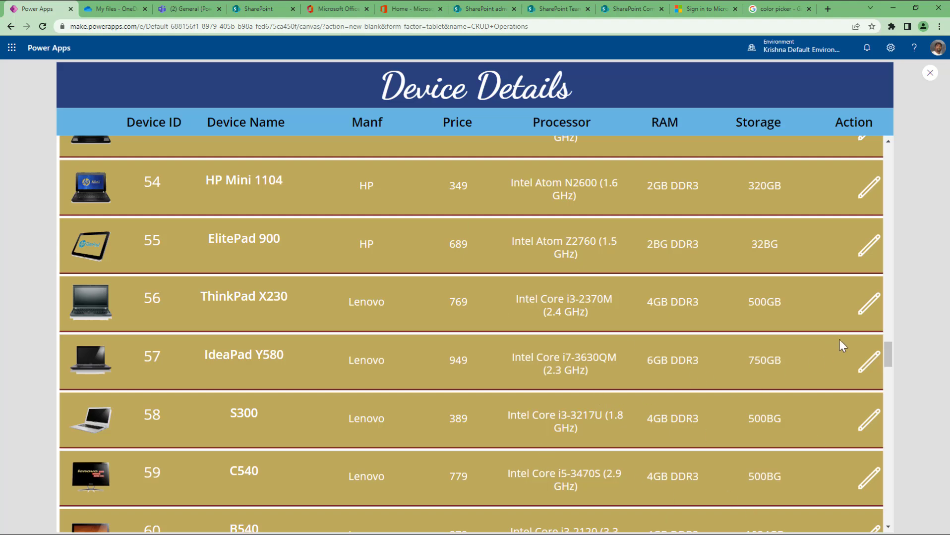
{"action": "left_click_drag", "start_coordinate": [887, 356], "coordinate": [888, 146]}
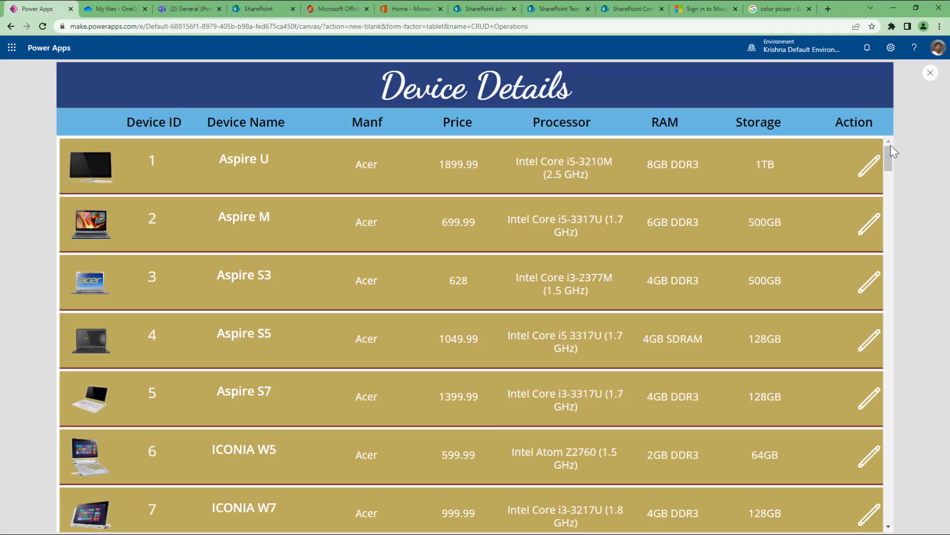
{"action": "key", "text": "Escape"}
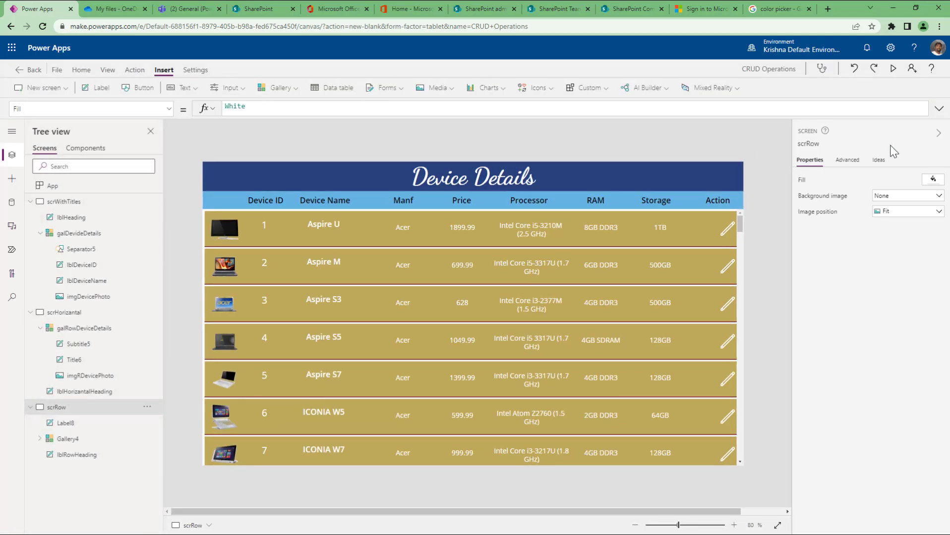
{"action": "left_click", "coordinate": [85, 236]}
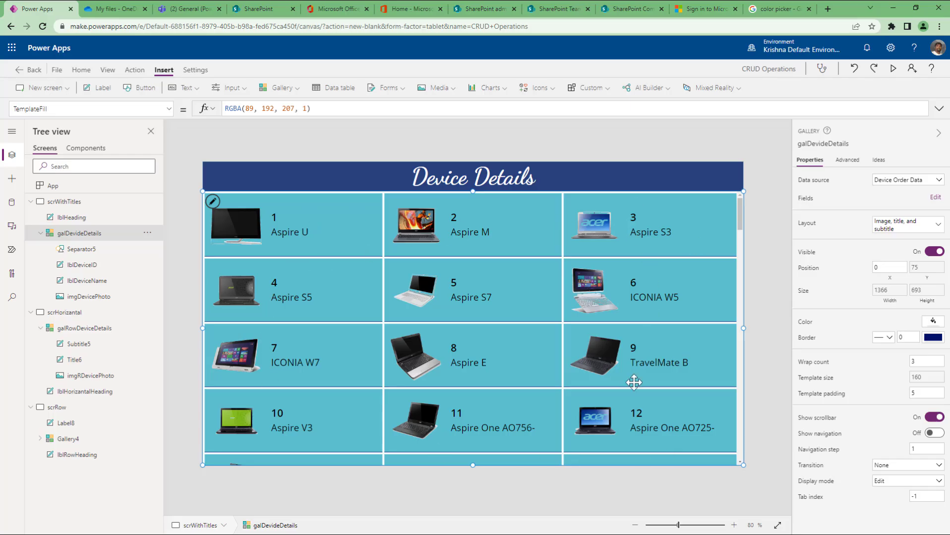
{"action": "left_click", "coordinate": [89, 315]}
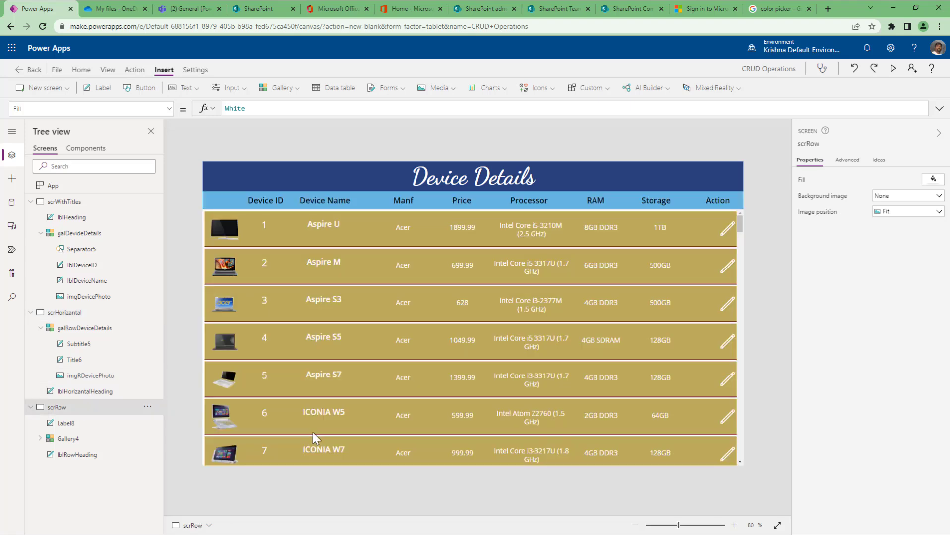
{"action": "left_click", "coordinate": [285, 89]}
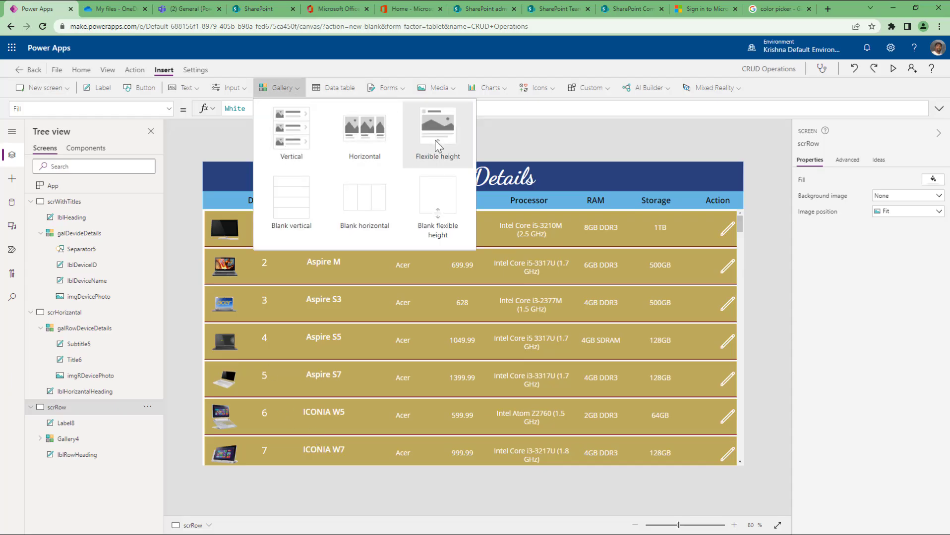
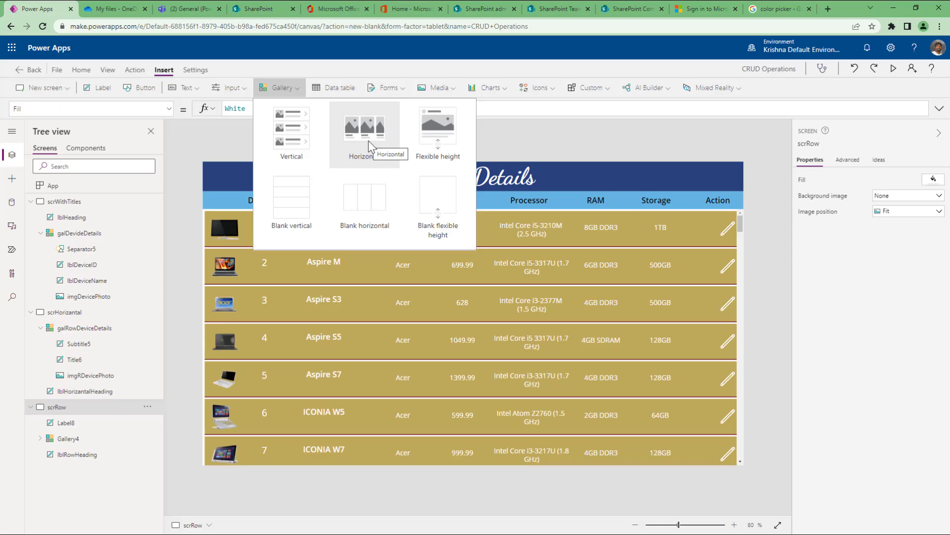
Turn off the scrollbar and turn on navigation for galRowDeviceDetails on the scrHorizantal screen.
{"action": "left_click", "coordinate": [79, 313]}
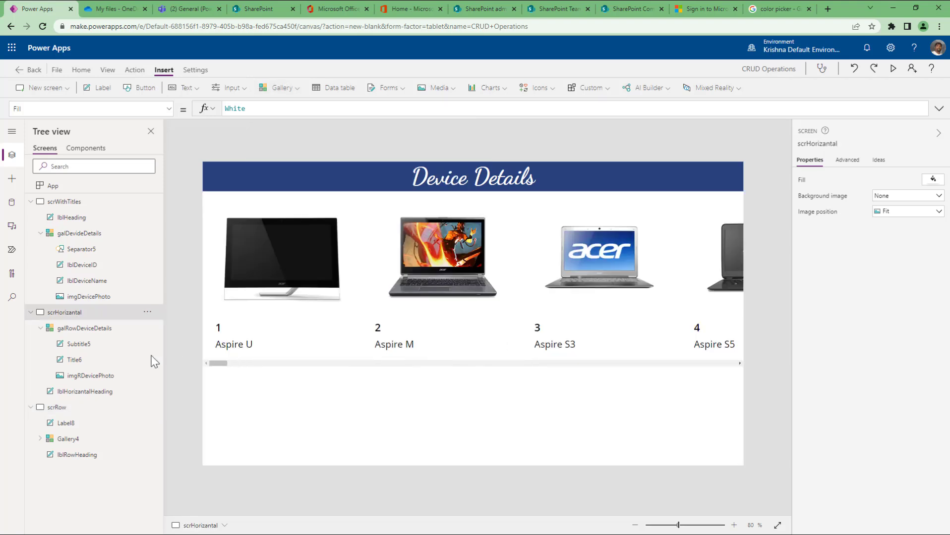
{"action": "left_click", "coordinate": [87, 331]}
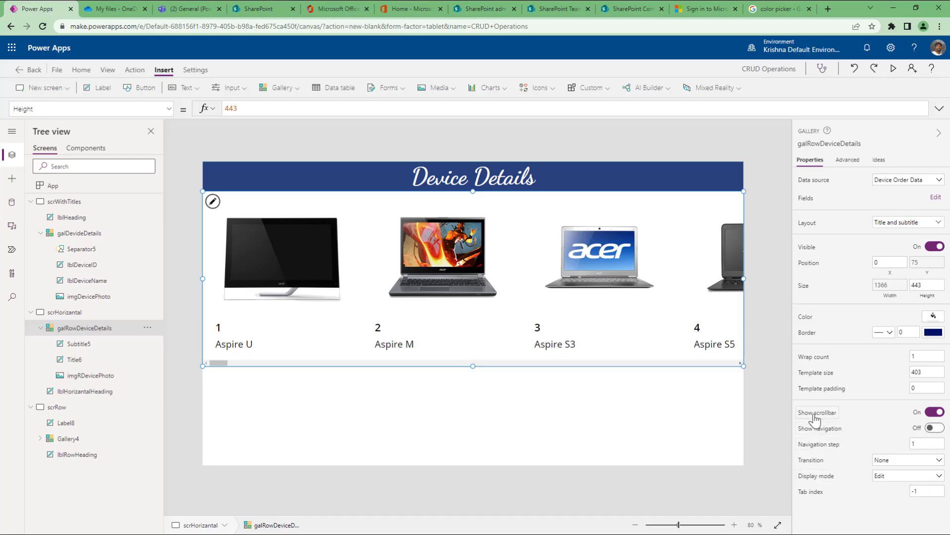
{"action": "left_click", "coordinate": [935, 412]}
{"action": "left_click", "coordinate": [934, 428]}
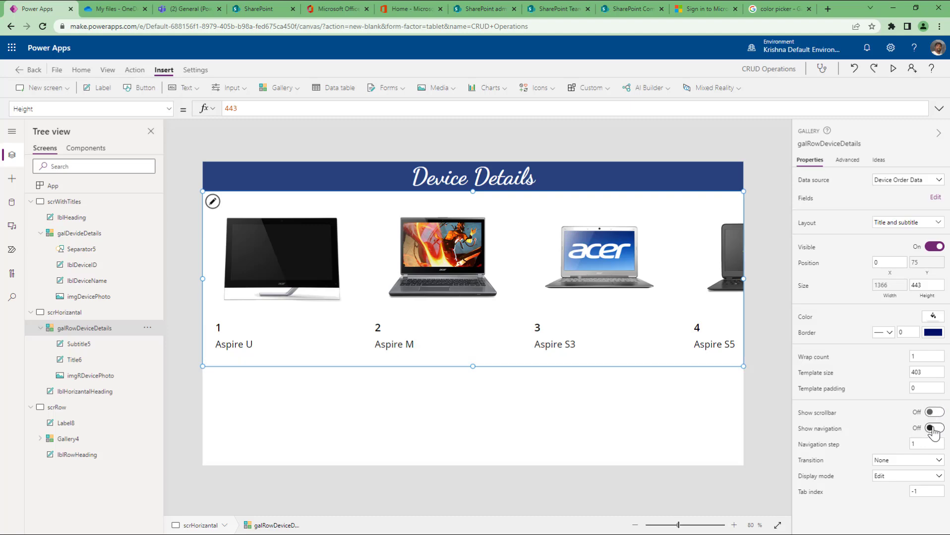
Preview scrHorizantal and check the gallery's navigation arrows by paging forward and back through the devices.
{"action": "left_click", "coordinate": [892, 69]}
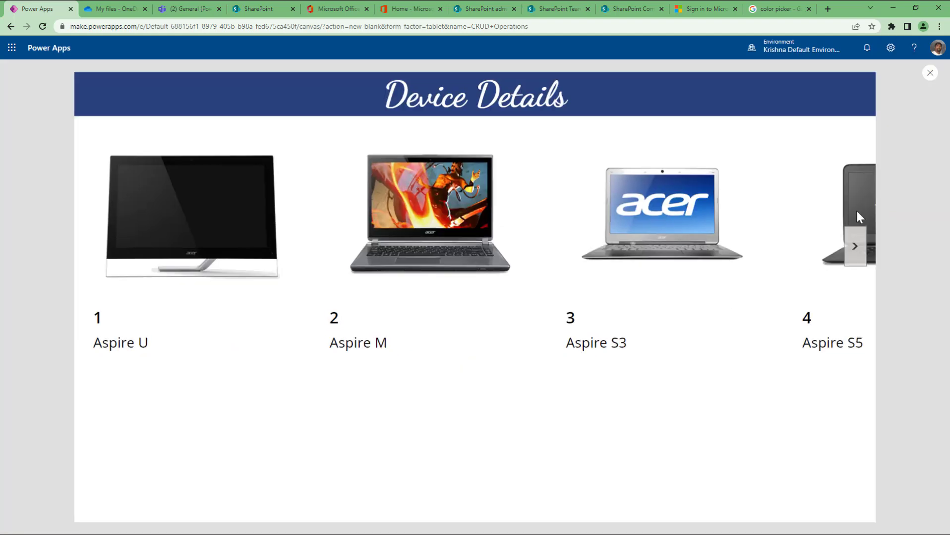
{"action": "left_click", "coordinate": [871, 248]}
{"action": "left_click", "coordinate": [868, 254]}
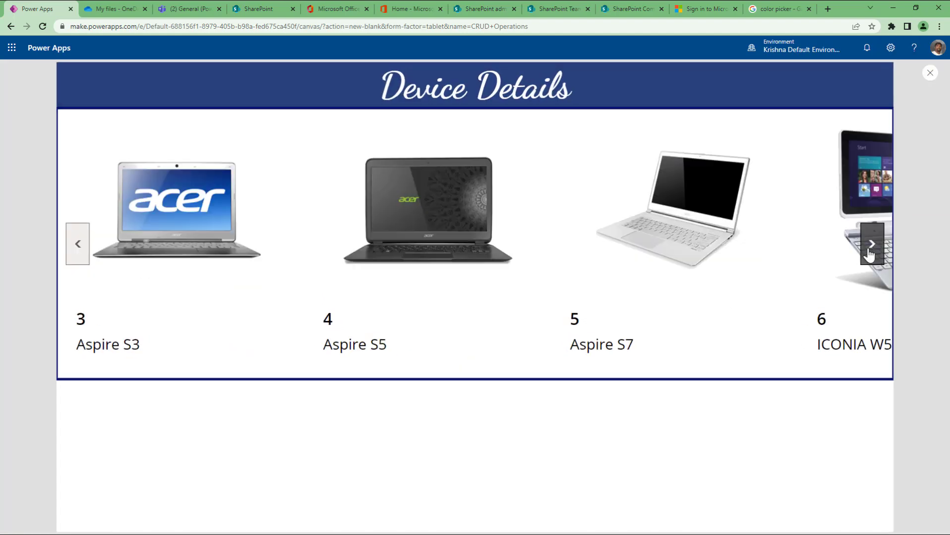
{"action": "left_click", "coordinate": [868, 254]}
{"action": "left_click", "coordinate": [868, 254]}
{"action": "left_click", "coordinate": [868, 254]}
{"action": "left_click", "coordinate": [868, 253]}
{"action": "left_click", "coordinate": [869, 254]}
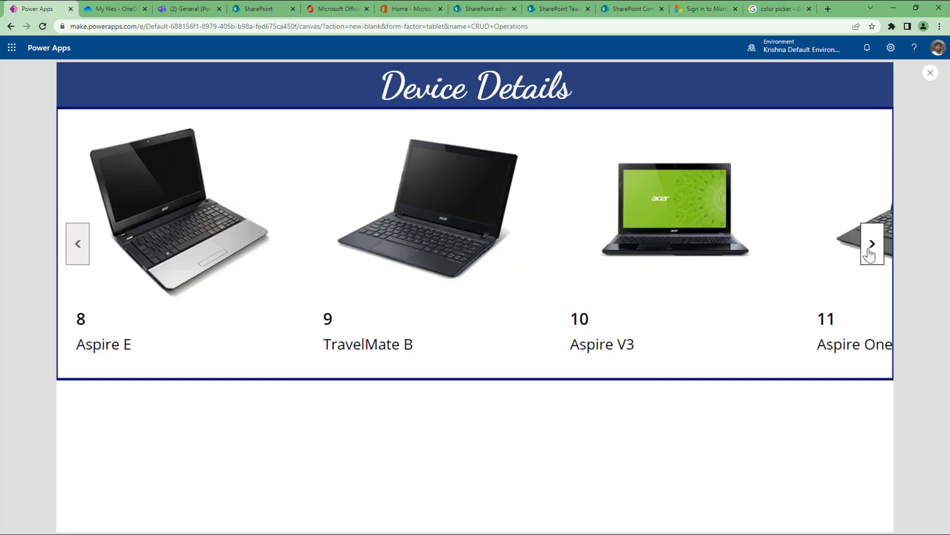
{"action": "left_click", "coordinate": [869, 254]}
{"action": "left_click", "coordinate": [77, 244]}
{"action": "left_click", "coordinate": [77, 244]}
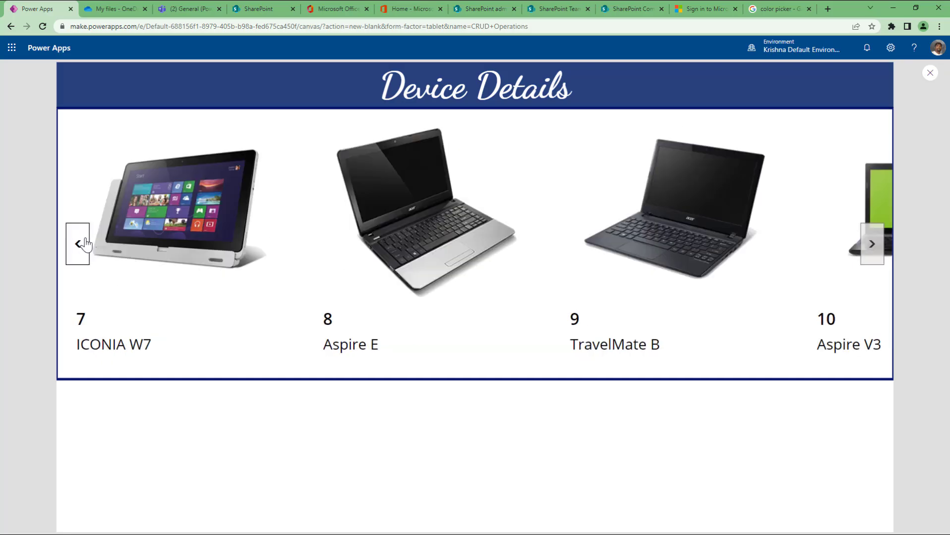
{"action": "key", "text": "Escape"}
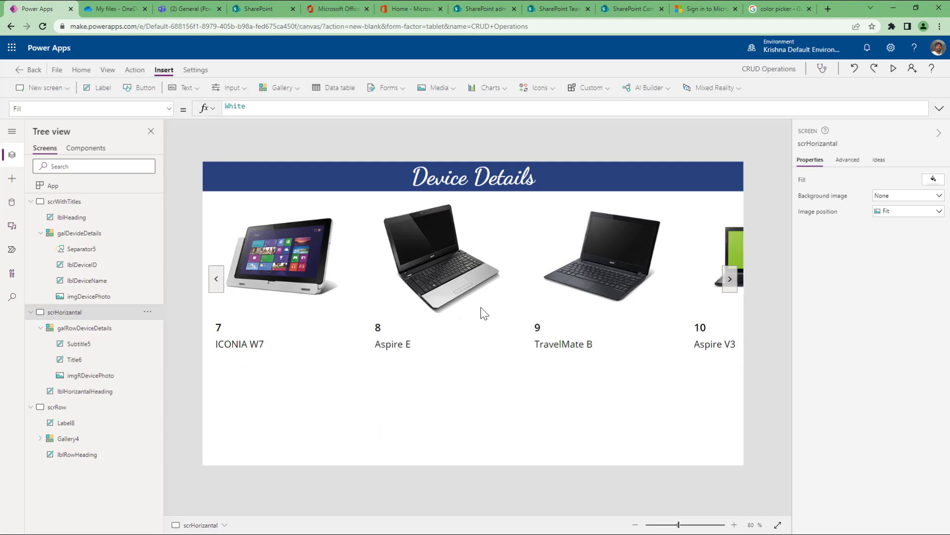
Preview scrHorizantal again and page further forward to examine the gallery's outline during navigation.
{"action": "left_click", "coordinate": [892, 69]}
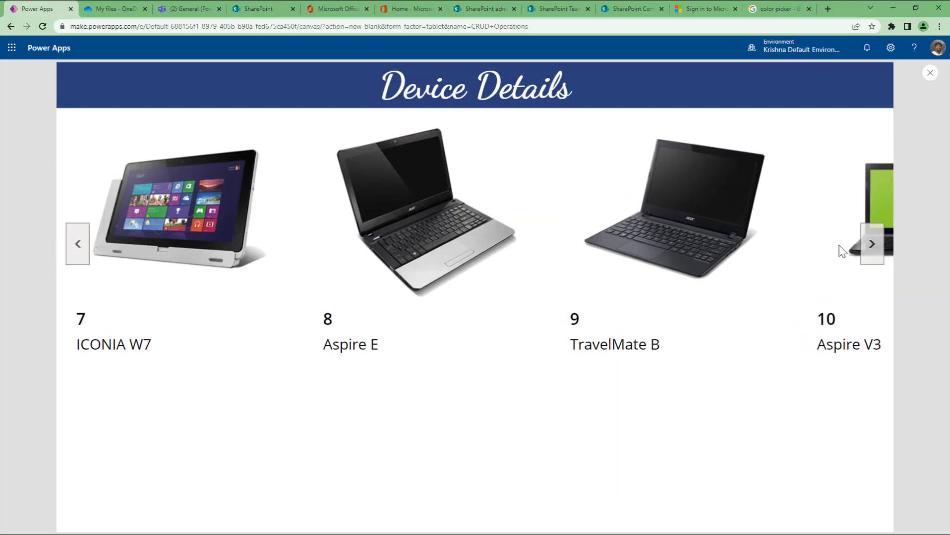
{"action": "left_click", "coordinate": [874, 244]}
{"action": "left_click", "coordinate": [874, 244]}
{"action": "left_click", "coordinate": [874, 244]}
{"action": "left_click", "coordinate": [874, 244]}
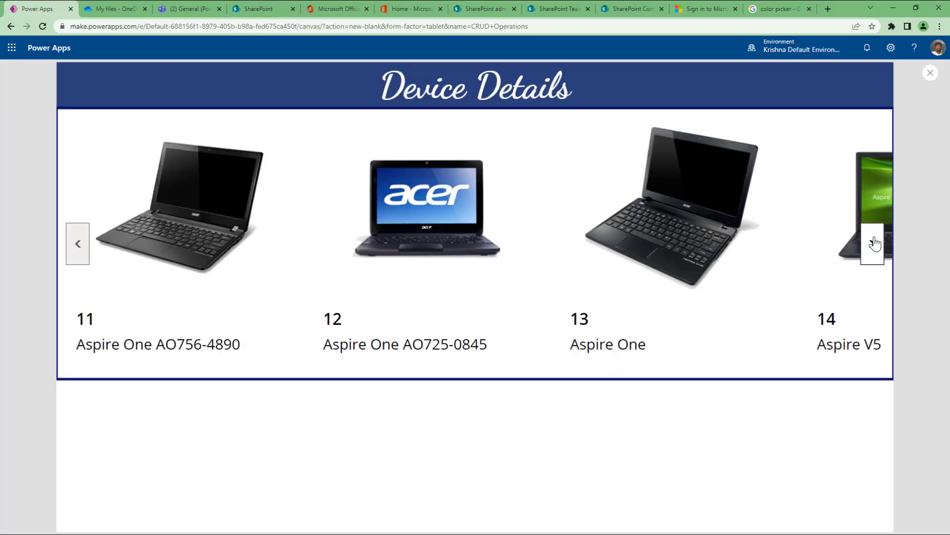
{"action": "key", "text": "Escape"}
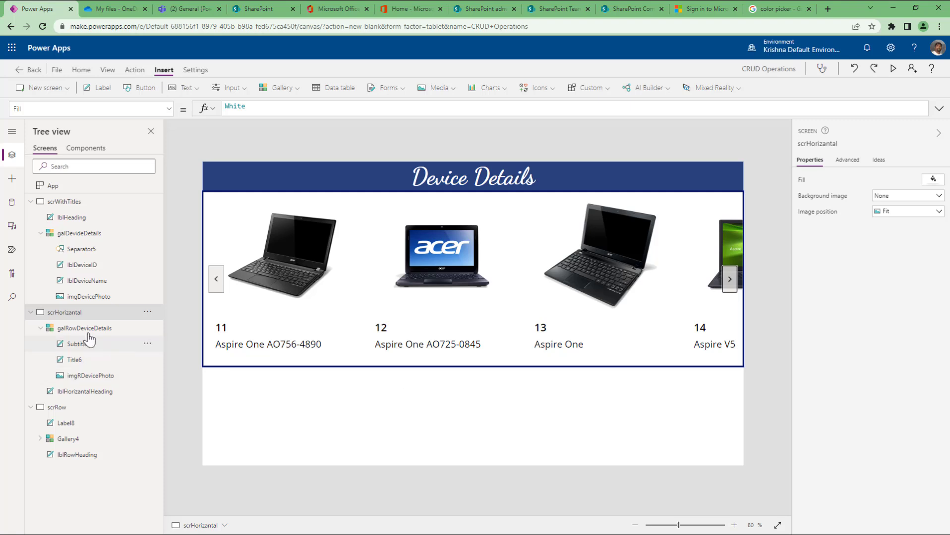
Change the border style of galRowDeviceDetails on scrHorizantal to remove the gallery's outline.
{"action": "left_click", "coordinate": [117, 329]}
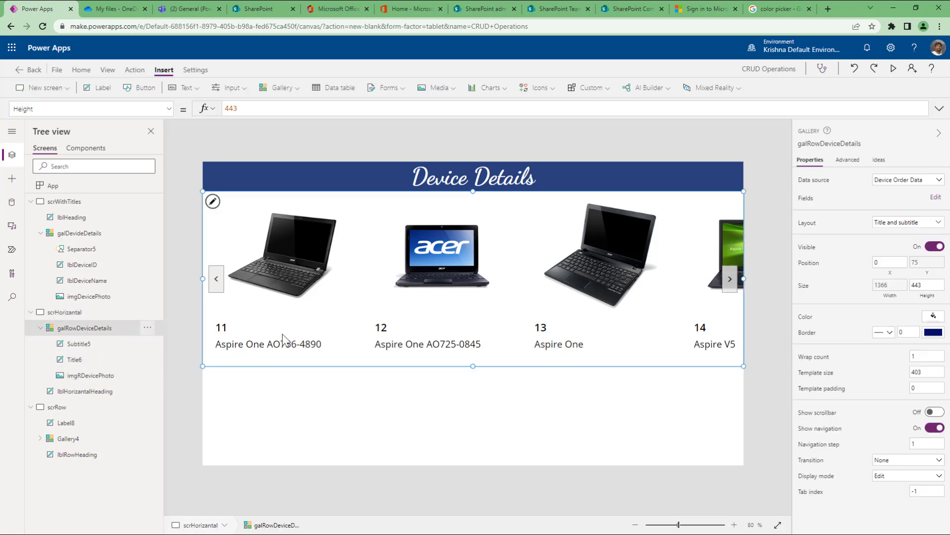
{"action": "left_click", "coordinate": [884, 335]}
{"action": "left_click", "coordinate": [872, 377]}
Preview scrHorizantal and page forward through the devices to check the gallery's outline during navigation.
{"action": "left_click", "coordinate": [893, 68]}
{"action": "left_click", "coordinate": [871, 248]}
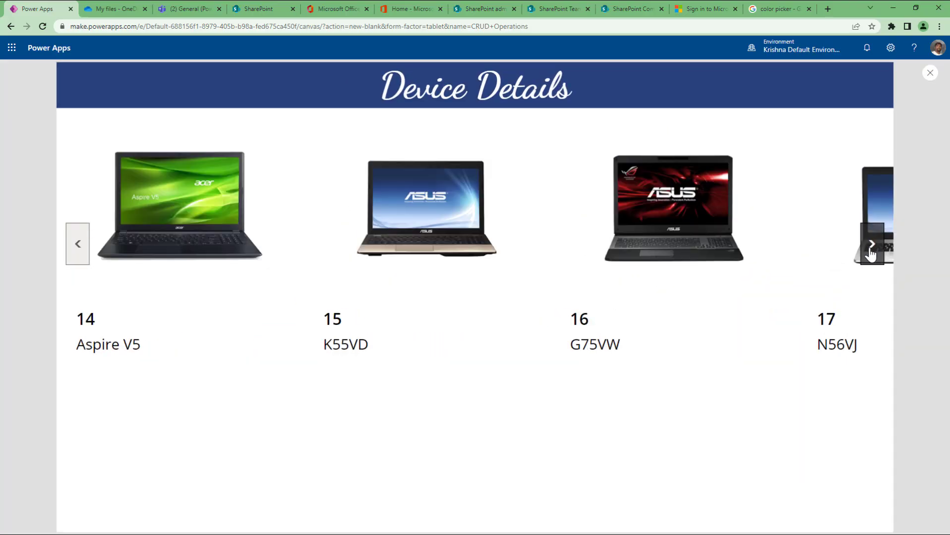
{"action": "left_click", "coordinate": [871, 248]}
{"action": "left_click", "coordinate": [871, 248]}
{"action": "left_click", "coordinate": [871, 248]}
{"action": "left_click", "coordinate": [871, 247]}
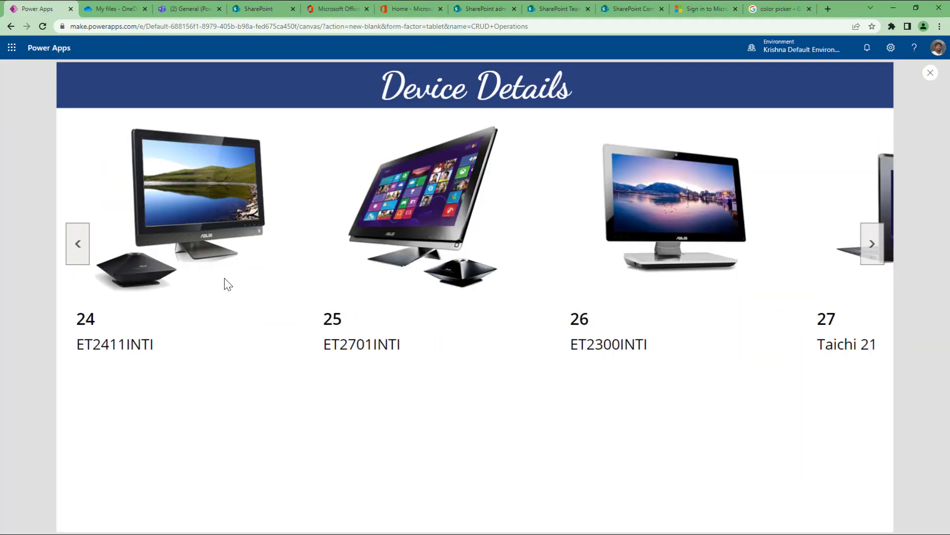
Page the horizontal gallery back to the first device, Aspire U, and close the preview.
{"action": "left_click", "coordinate": [77, 263]}
{"action": "left_click", "coordinate": [78, 263]}
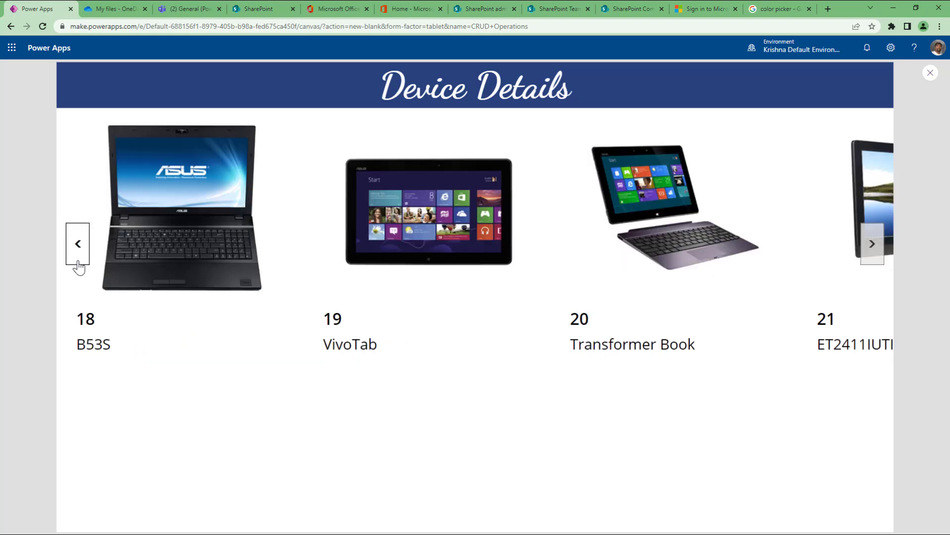
{"action": "left_click", "coordinate": [78, 263]}
{"action": "left_click", "coordinate": [78, 263]}
{"action": "left_click", "coordinate": [78, 263]}
{"action": "left_click", "coordinate": [78, 262]}
{"action": "left_click", "coordinate": [78, 263]}
{"action": "left_click", "coordinate": [78, 262]}
{"action": "left_click", "coordinate": [78, 263]}
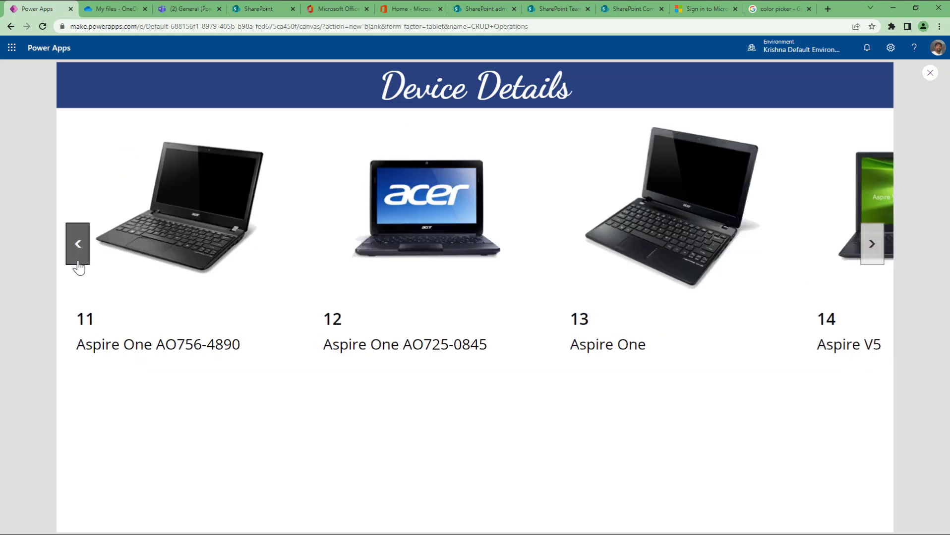
{"action": "left_click", "coordinate": [78, 262]}
{"action": "left_click", "coordinate": [77, 263]}
{"action": "left_click", "coordinate": [78, 263]}
{"action": "left_click", "coordinate": [78, 263]}
{"action": "left_click", "coordinate": [77, 263]}
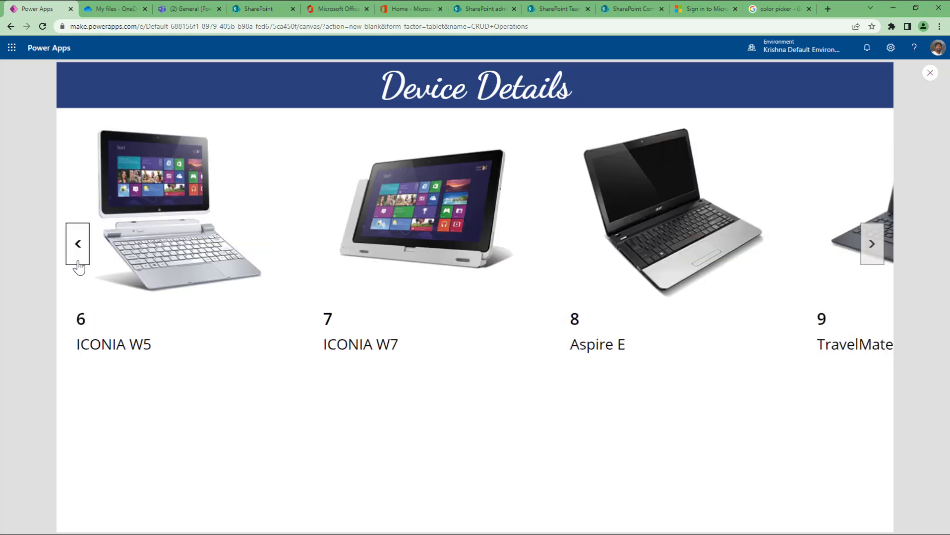
{"action": "left_click", "coordinate": [78, 263]}
{"action": "left_click", "coordinate": [78, 263]}
{"action": "left_click", "coordinate": [78, 263]}
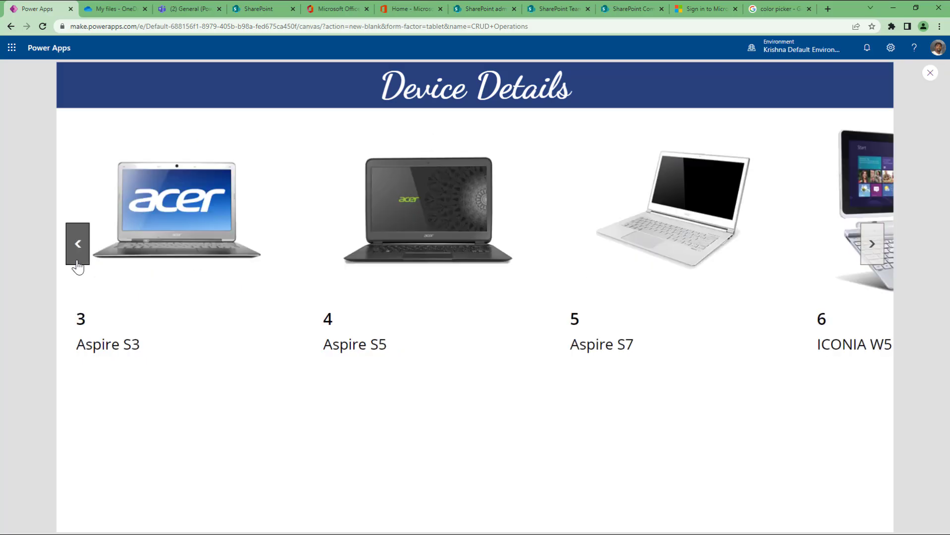
{"action": "left_click", "coordinate": [78, 263]}
{"action": "left_click", "coordinate": [78, 263]}
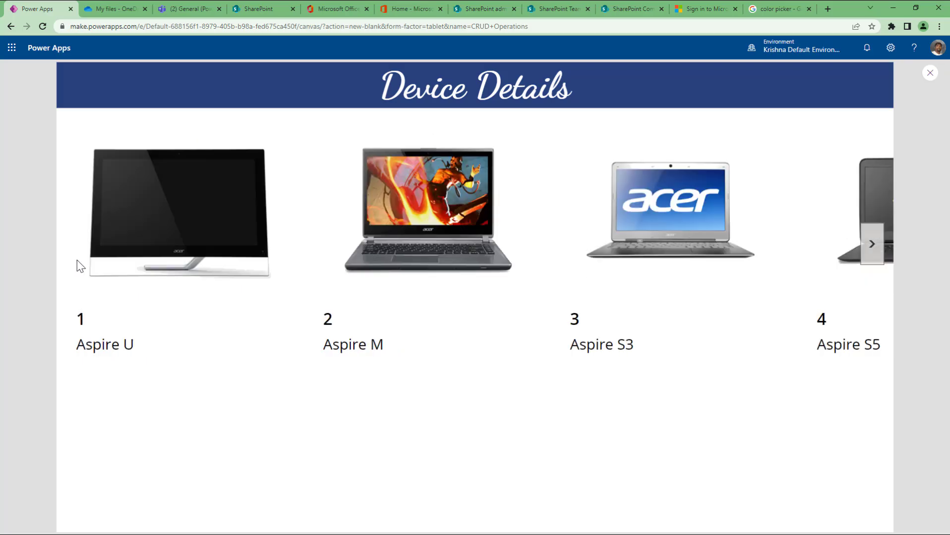
{"action": "left_click", "coordinate": [931, 73]}
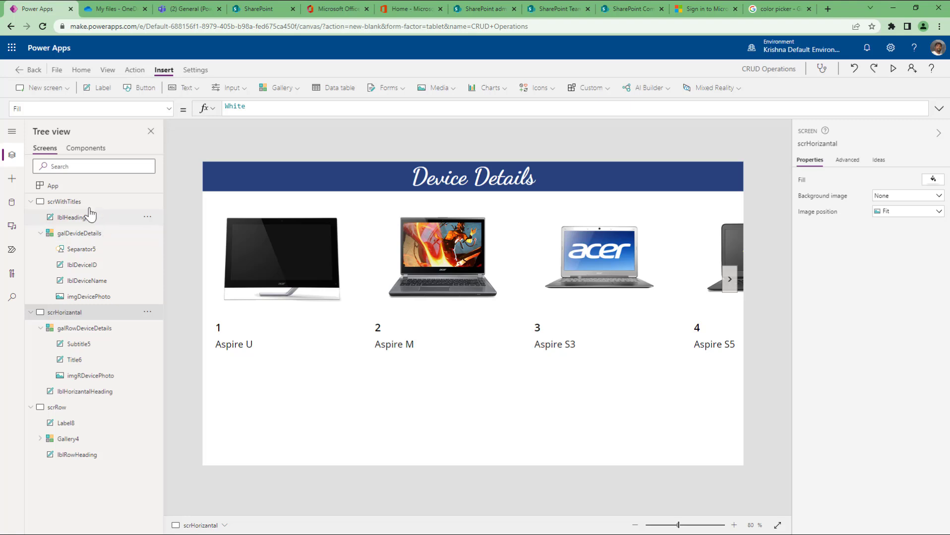
Open the scrRow screen, look over the available gallery layouts without inserting one, and scroll down through the device rows.
{"action": "left_click", "coordinate": [92, 298]}
{"action": "left_click", "coordinate": [92, 408]}
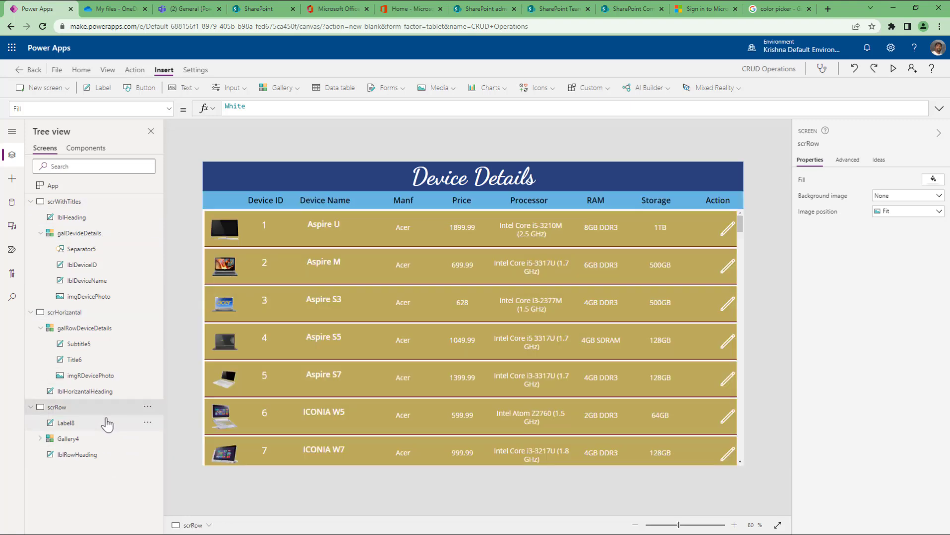
{"action": "left_click", "coordinate": [296, 91]}
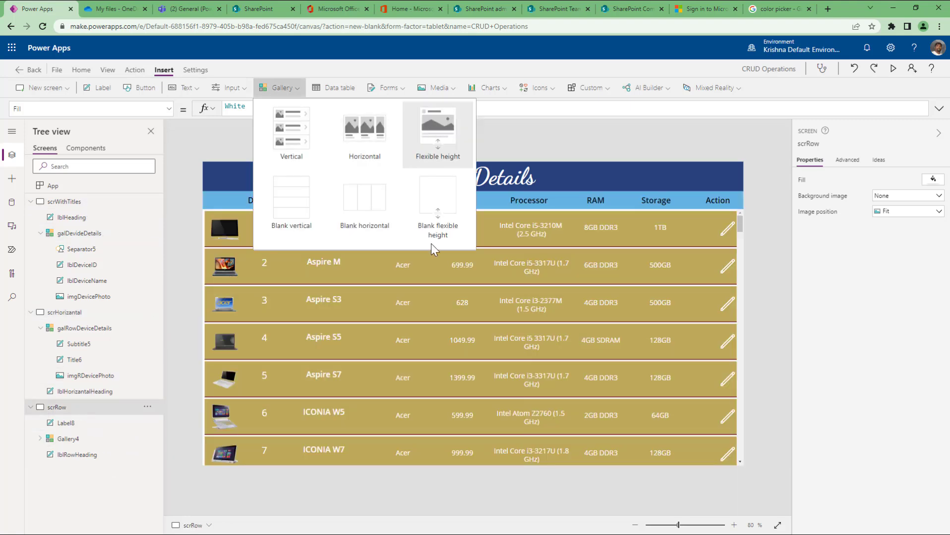
{"action": "left_click", "coordinate": [548, 137]}
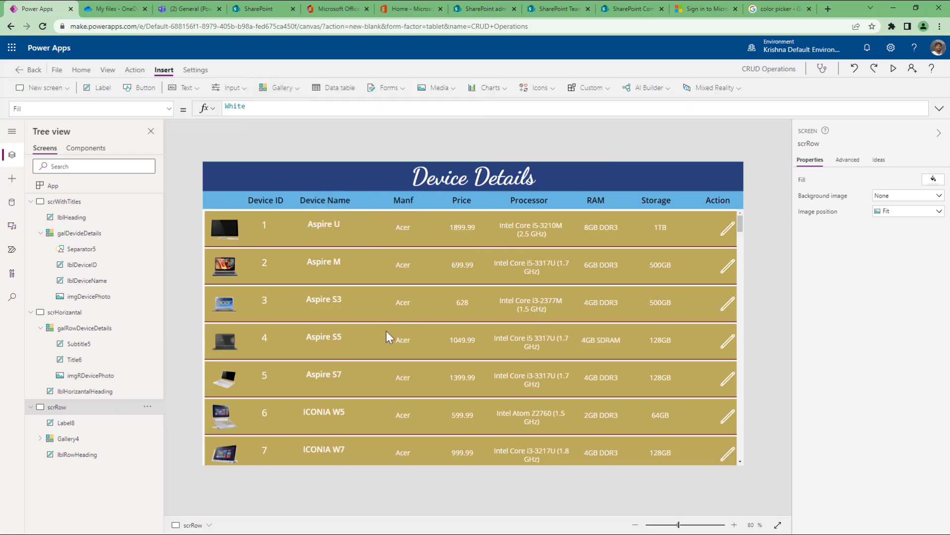
{"action": "scroll", "coordinate": [383, 334], "scroll_direction": "down", "scroll_amount": 5}
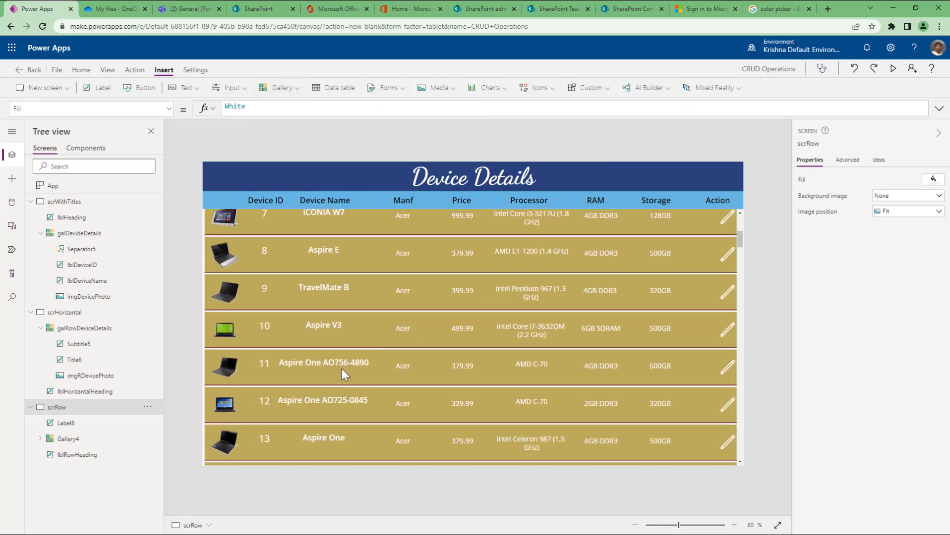
{"action": "scroll", "coordinate": [342, 369], "scroll_direction": "down", "scroll_amount": 2}
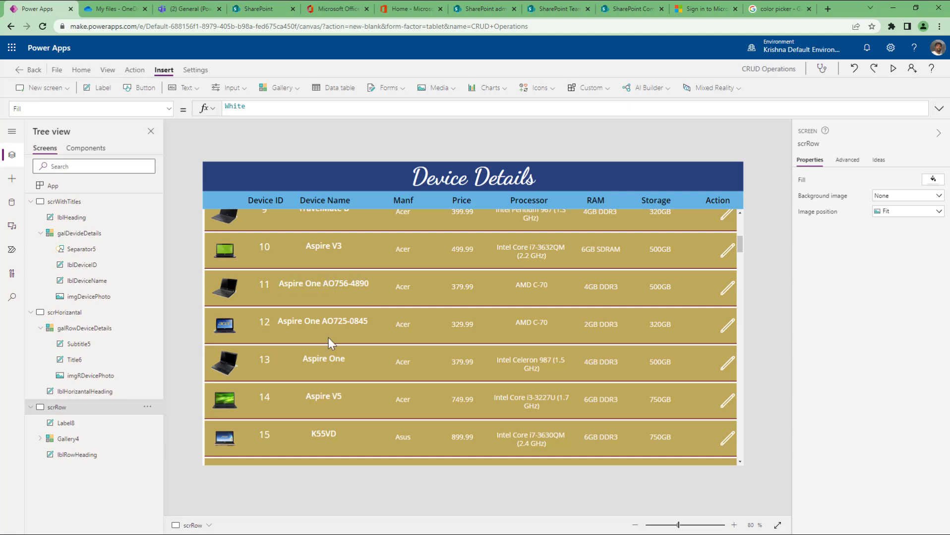
Review the device rows in the Device Details gallery on the scrRow screen.
{"action": "scroll", "coordinate": [329, 337], "scroll_direction": "down", "scroll_amount": 10}
{"action": "scroll", "coordinate": [328, 338], "scroll_direction": "down", "scroll_amount": 7}
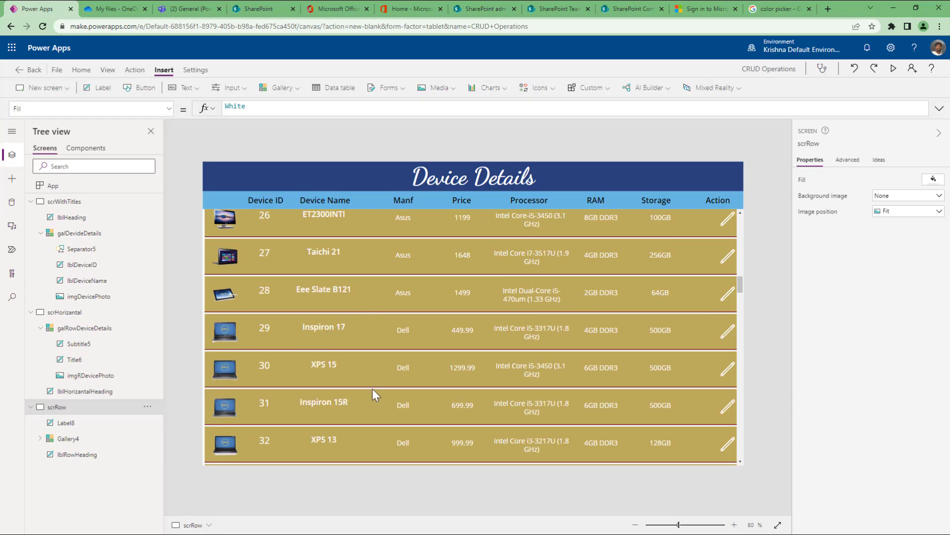
{"action": "scroll", "coordinate": [372, 384], "scroll_direction": "down", "scroll_amount": 8}
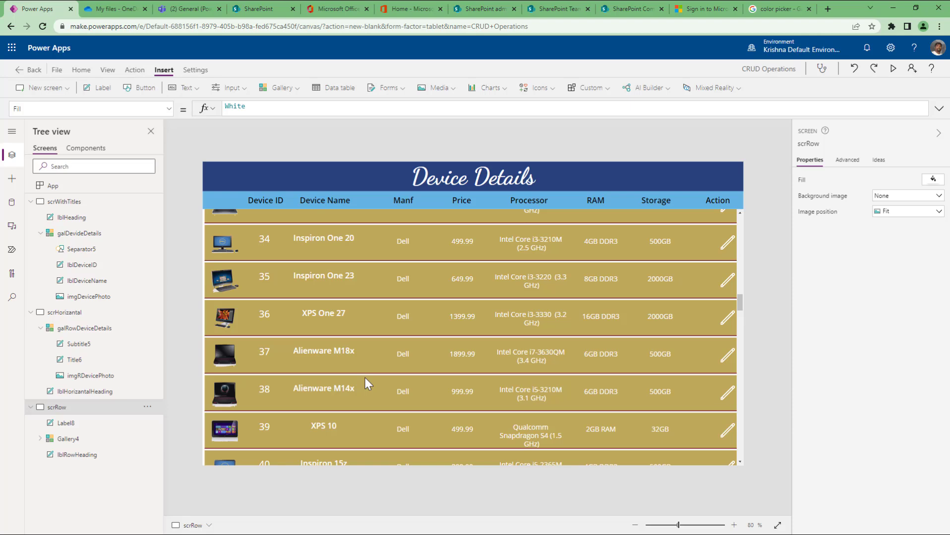
{"action": "scroll", "coordinate": [365, 378], "scroll_direction": "down", "scroll_amount": 4}
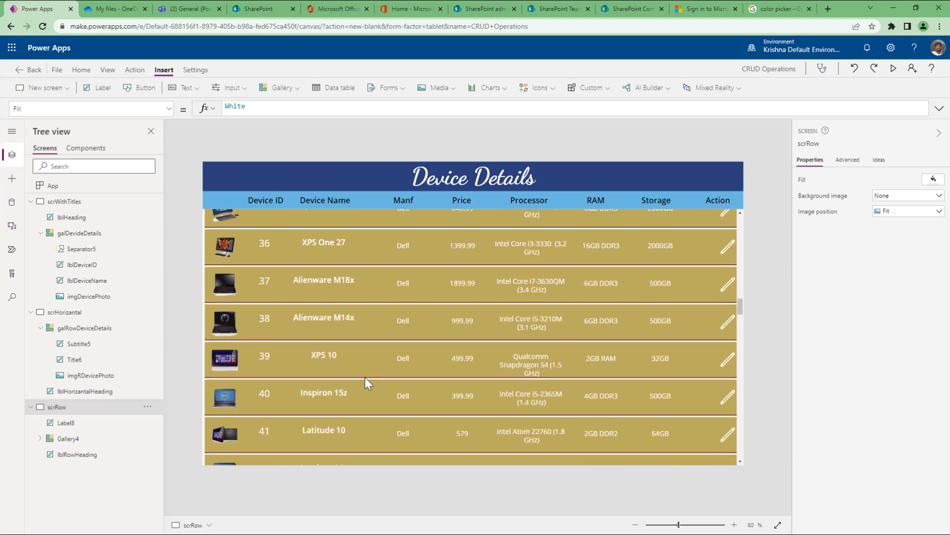
{"action": "scroll", "coordinate": [331, 399], "scroll_direction": "down", "scroll_amount": 6}
{"action": "scroll", "coordinate": [331, 398], "scroll_direction": "down", "scroll_amount": 7}
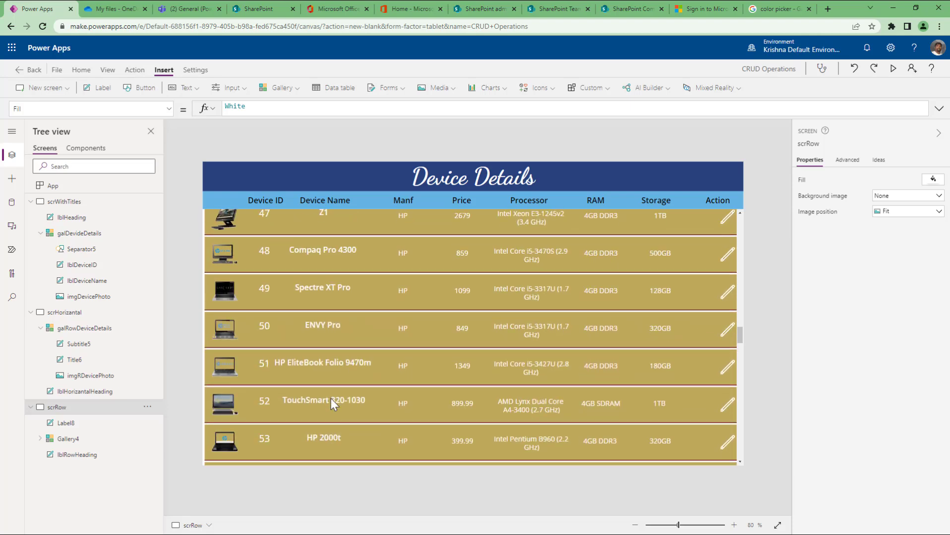
{"action": "scroll", "coordinate": [329, 377], "scroll_direction": "up", "scroll_amount": 1}
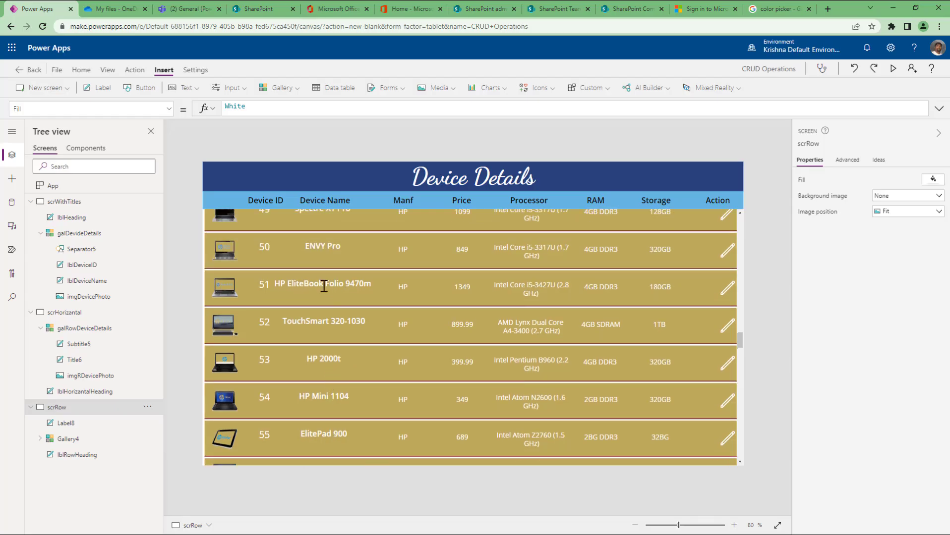
{"action": "scroll", "coordinate": [353, 373], "scroll_direction": "up", "scroll_amount": 10}
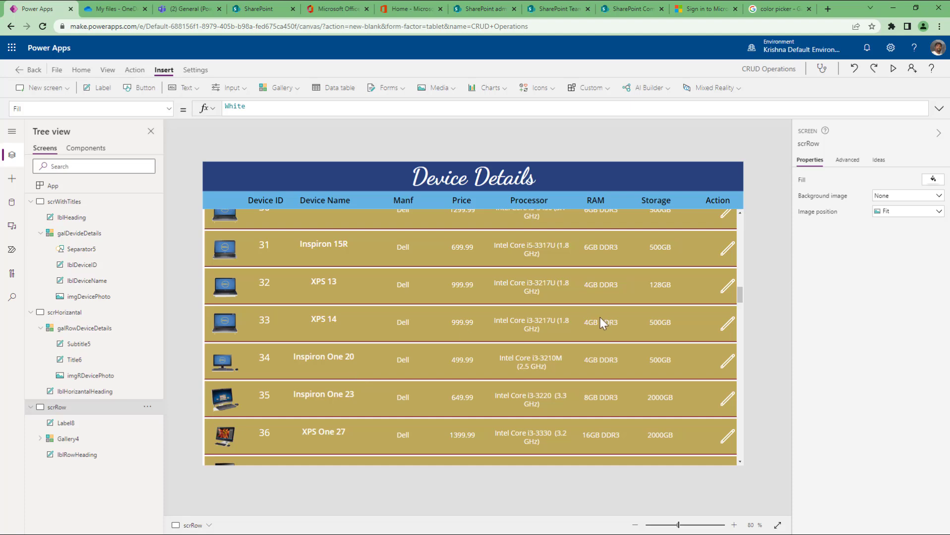
{"action": "scroll", "coordinate": [561, 350], "scroll_direction": "up", "scroll_amount": 9}
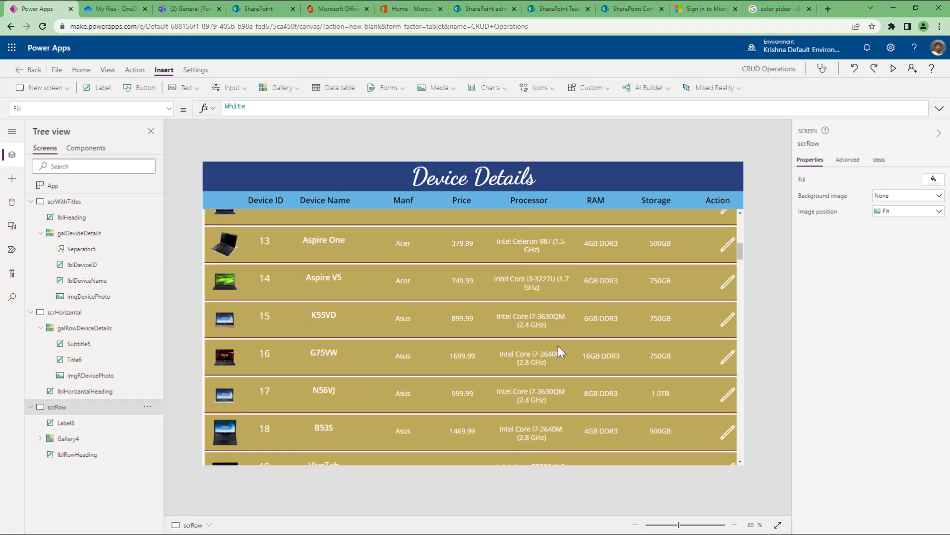
{"action": "scroll", "coordinate": [559, 347], "scroll_direction": "up", "scroll_amount": 6}
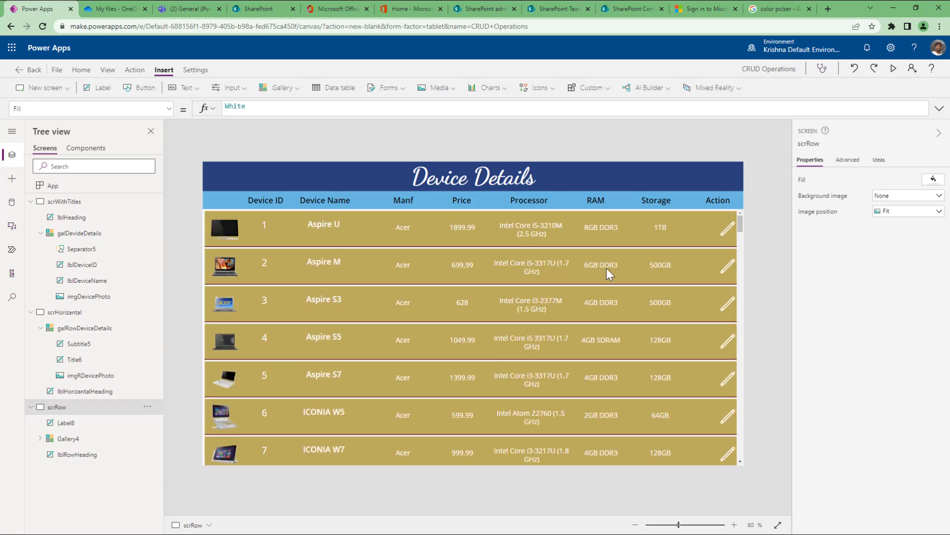
Add a new blank screen and paste a copy of the lblRowHeading label onto it.
{"action": "left_click", "coordinate": [59, 88]}
{"action": "left_click", "coordinate": [67, 142]}
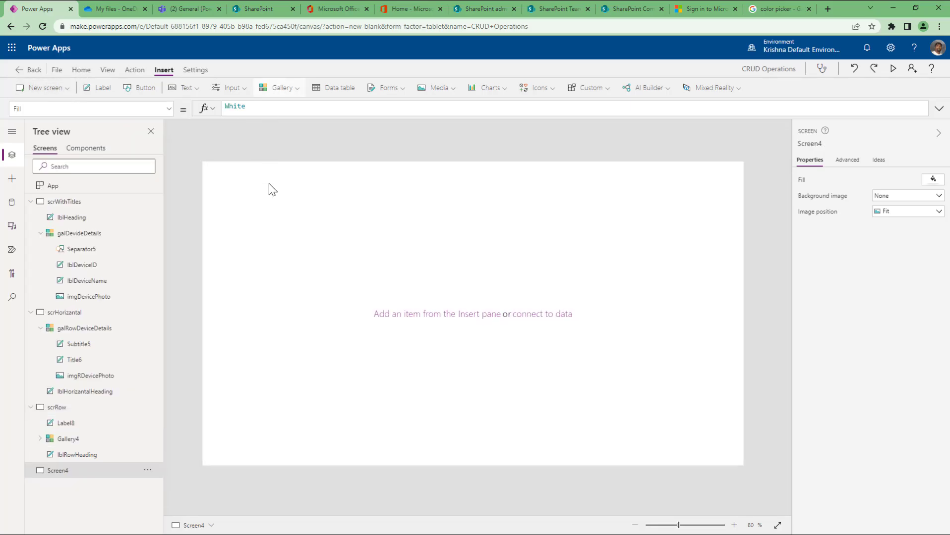
{"action": "left_click", "coordinate": [79, 458]}
{"action": "left_click", "coordinate": [64, 472]}
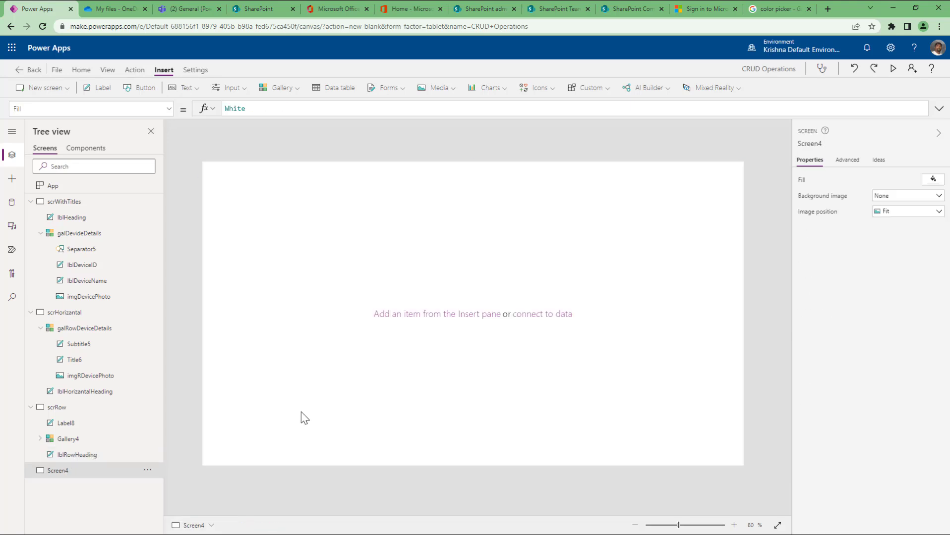
{"action": "key", "text": "ctrl+v"}
Rename the pasted Device Details heading label as lblFHHeading.
{"action": "left_click", "coordinate": [863, 146]}
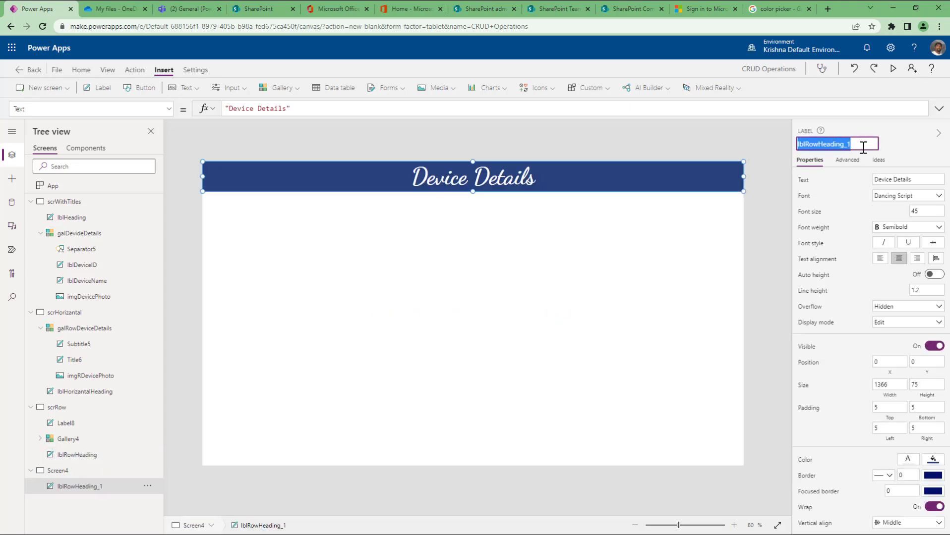
{"action": "left_click", "coordinate": [864, 147]}
{"action": "key", "text": "BackSpace"}
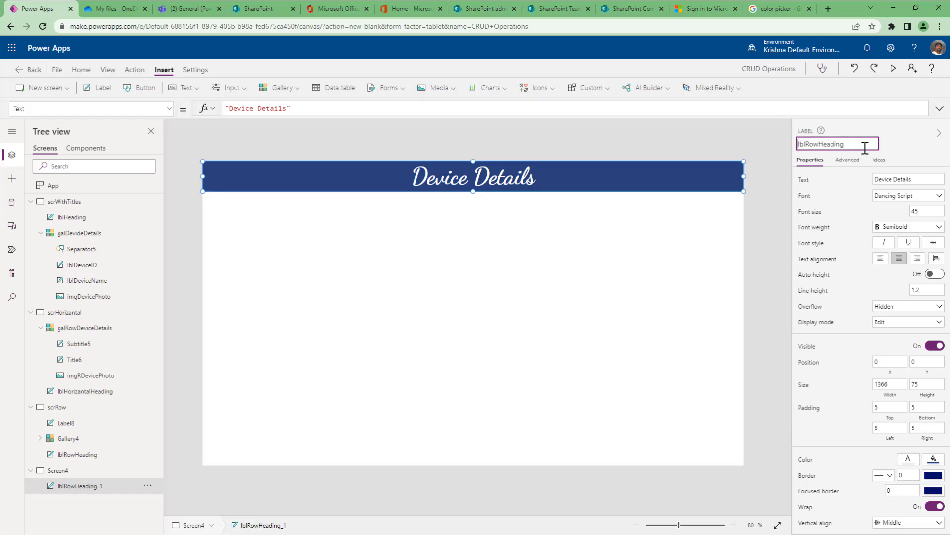
{"action": "key", "text": "shift+Right"}
{"action": "key", "text": "shift+Right"}
{"action": "key", "text": "shift+Right"}
{"action": "type", "text": "Flexible"}
{"action": "key", "text": "BackSpace"}
{"action": "key", "text": "BackSpace"}
{"action": "type", "text": "ight"}
{"action": "key", "text": "BackSpace"}
{"action": "key", "text": "BackSpace"}
{"action": "key", "text": "BackSpace"}
{"action": "key", "text": "BackSpace"}
{"action": "key", "text": "BackSpace"}
{"action": "key", "text": "BackSpace"}
{"action": "key", "text": "BackSpace"}
{"action": "key", "text": "BackSpace"}
{"action": "key", "text": "BackSpace"}
{"action": "key", "text": "BackSpace"}
{"action": "key", "text": "BackSpace"}
{"action": "key", "text": "BackSpace"}
{"action": "type", "text": "HHead"}
{"action": "key", "text": "Return"}
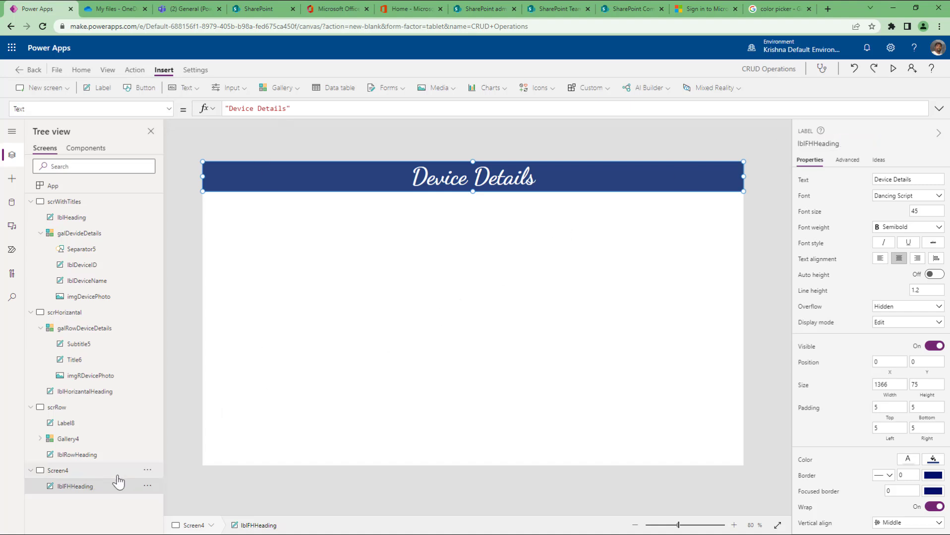
Rename the new screen as scrFlexibleHeight.
{"action": "double_click", "coordinate": [87, 472]}
{"action": "type", "text": "scrFlexibl"}
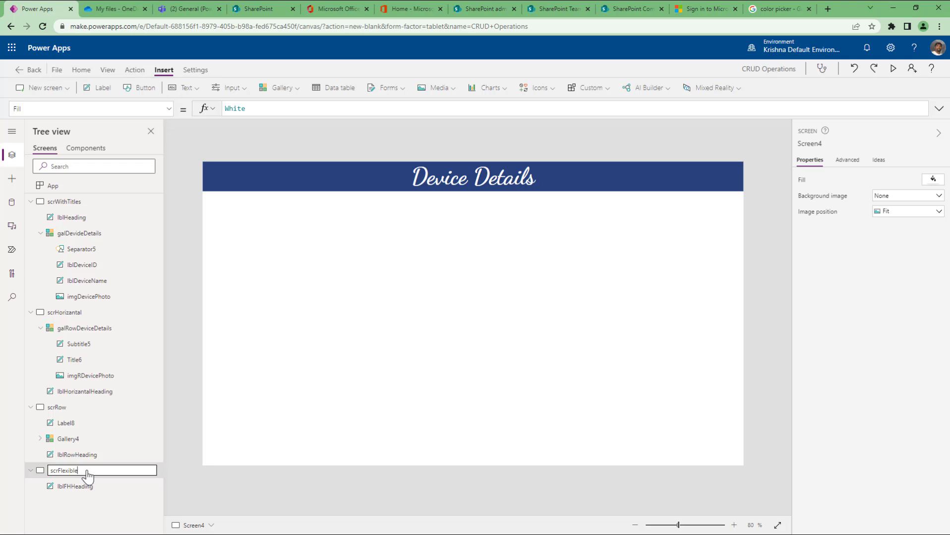
{"action": "type", "text": "eHeight"}
{"action": "key", "text": "Return"}
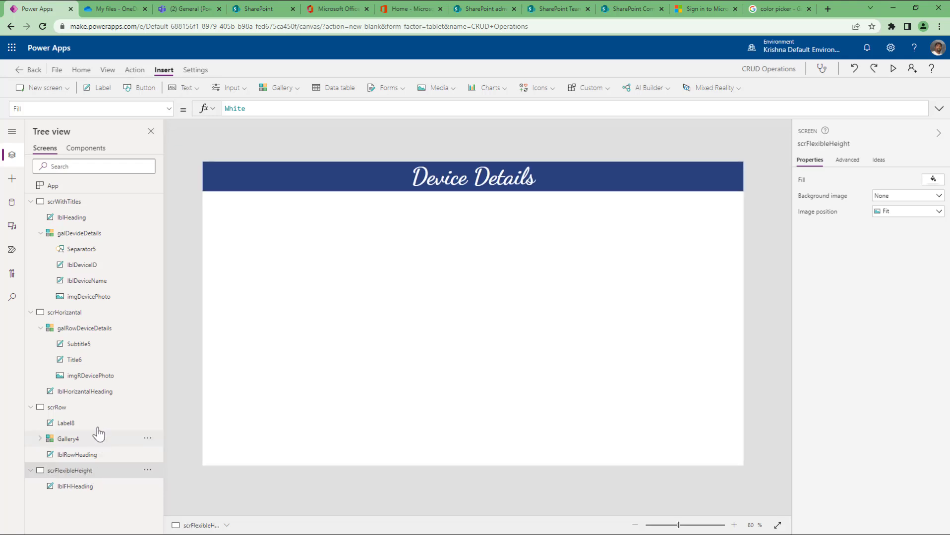
Insert a flexible height gallery connected to Device Order Data and move it directly below the heading at X 0, Y 75.
{"action": "left_click", "coordinate": [300, 90]}
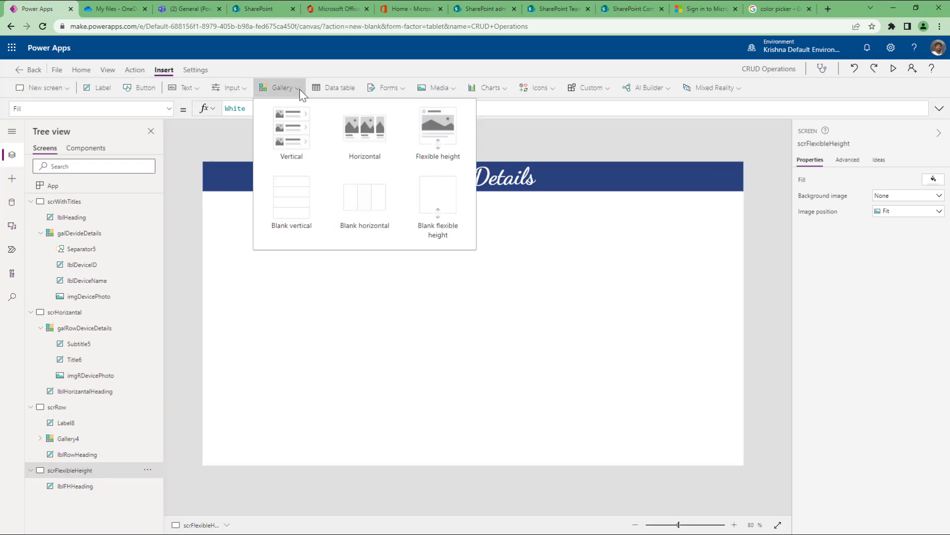
{"action": "left_click", "coordinate": [452, 143]}
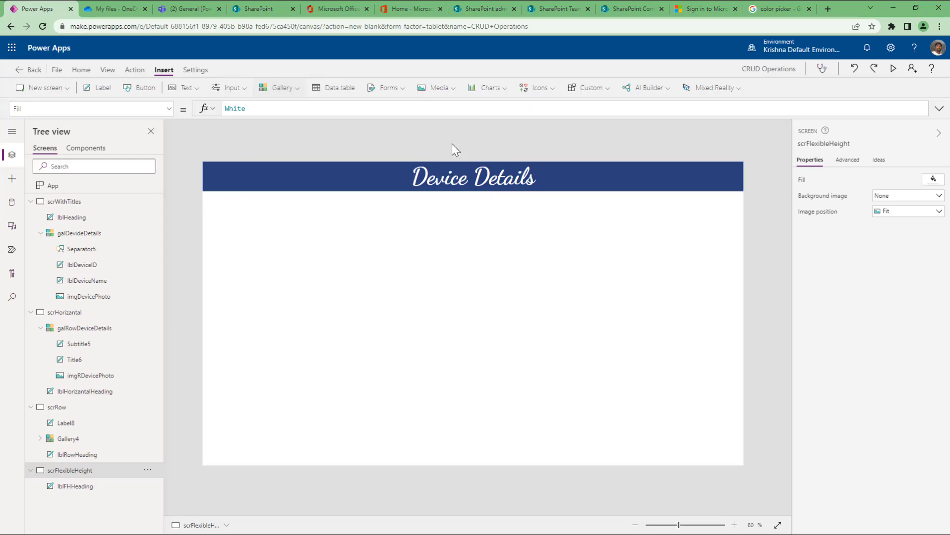
{"action": "left_click", "coordinate": [526, 250]}
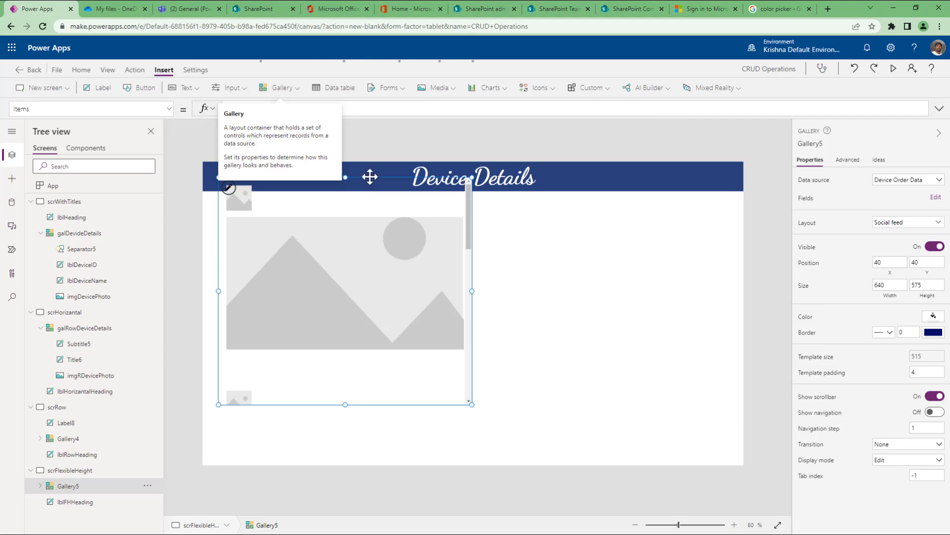
{"action": "left_click_drag", "start_coordinate": [364, 177], "coordinate": [348, 190]}
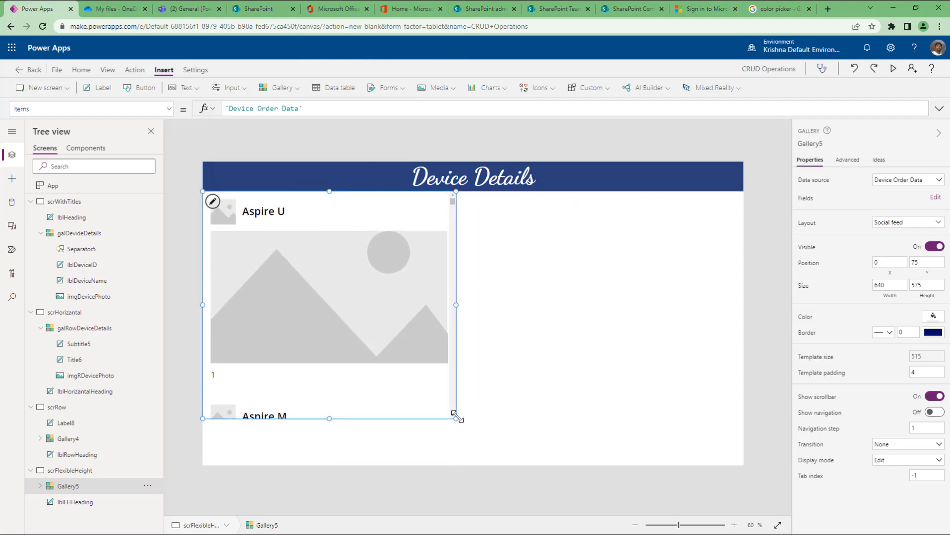
Set the gallery's Y property to the formula lblFHHeading.Y + lblFHHeading.Height.
{"action": "left_click", "coordinate": [925, 263]}
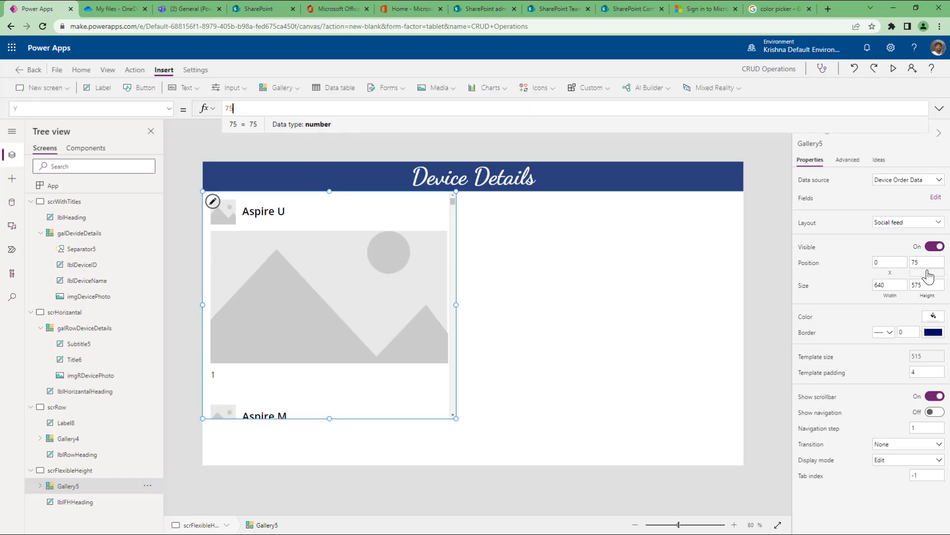
{"action": "type", "text": "lbl"}
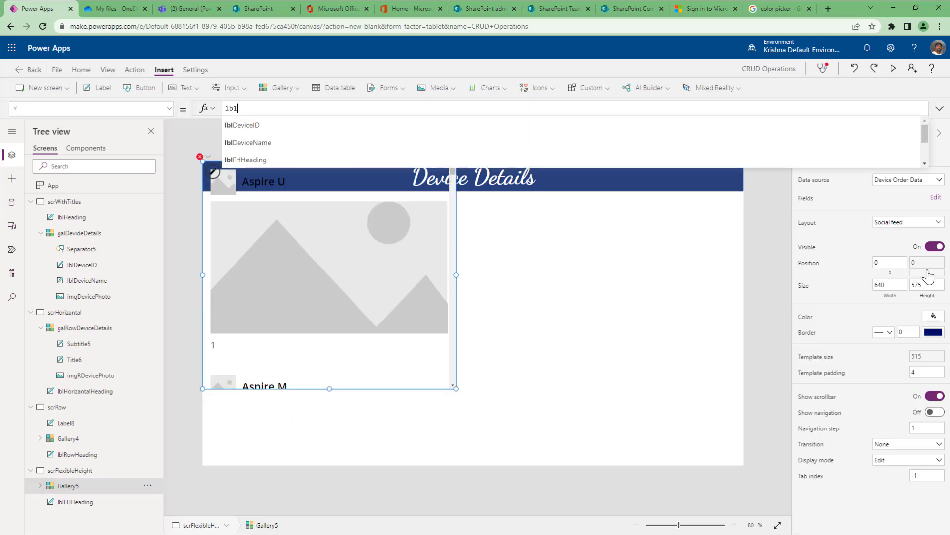
{"action": "type", "text": "FHH"}
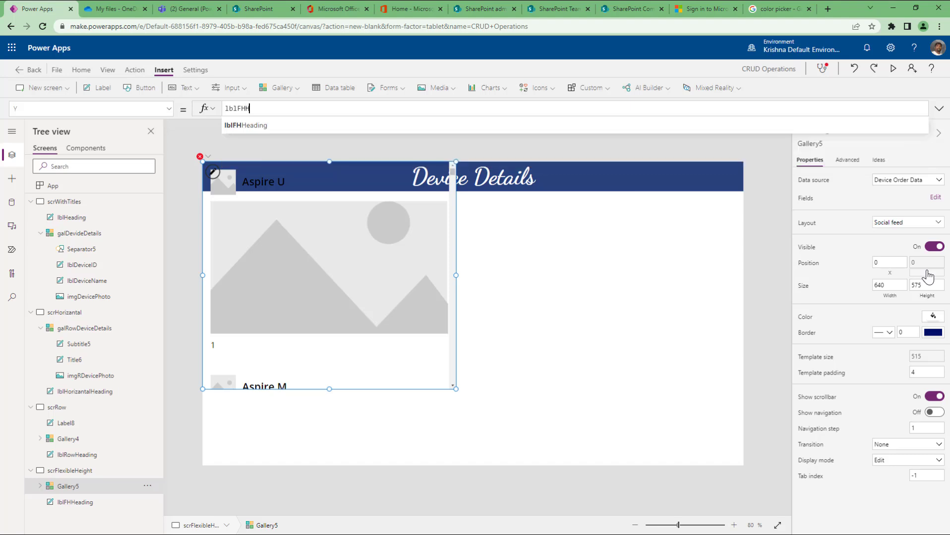
{"action": "key", "text": "Tab"}
{"action": "type", "text": ".Y"}
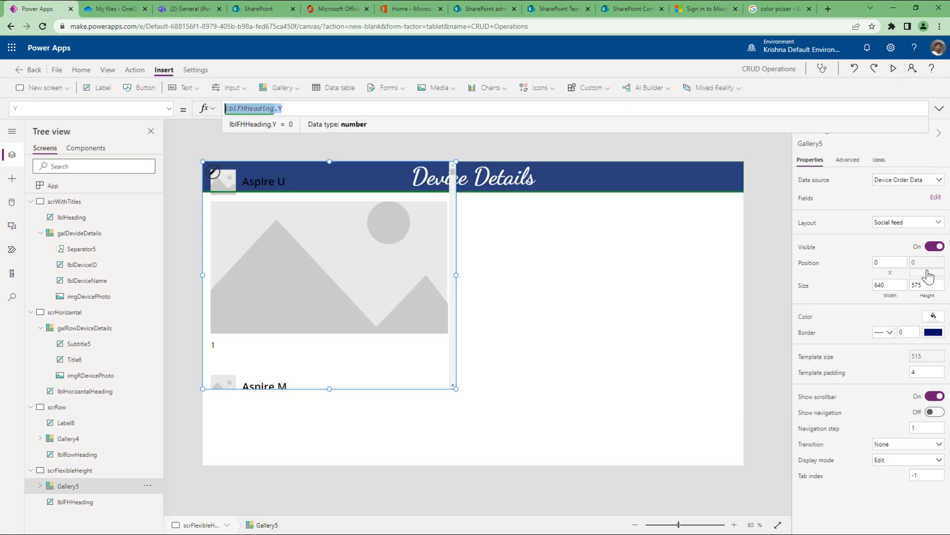
{"action": "type", "text": " +"}
{"action": "type", "text": "lblFHHeading.Y"}
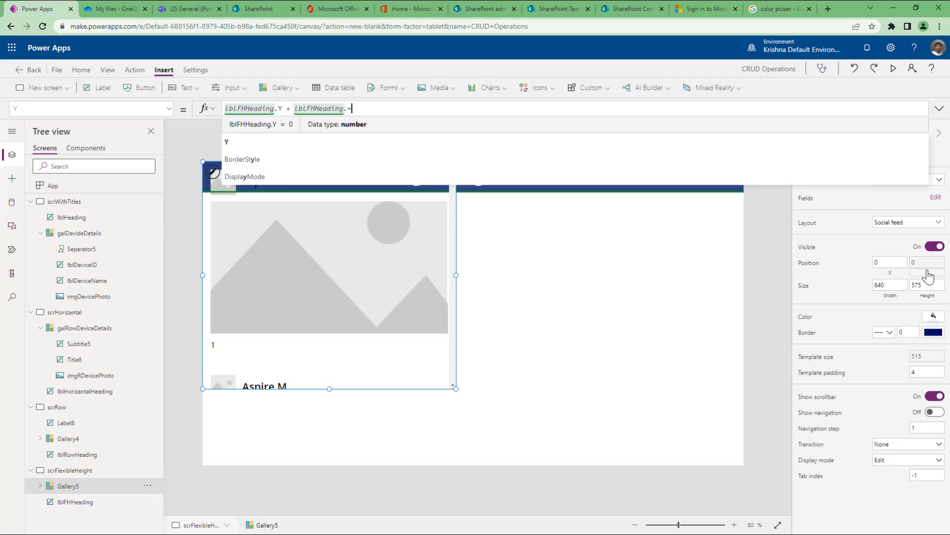
{"action": "key", "text": "BackSpace"}
{"action": "type", "text": "j"}
{"action": "key", "text": "BackSpace"}
{"action": "type", "text": "Height"}
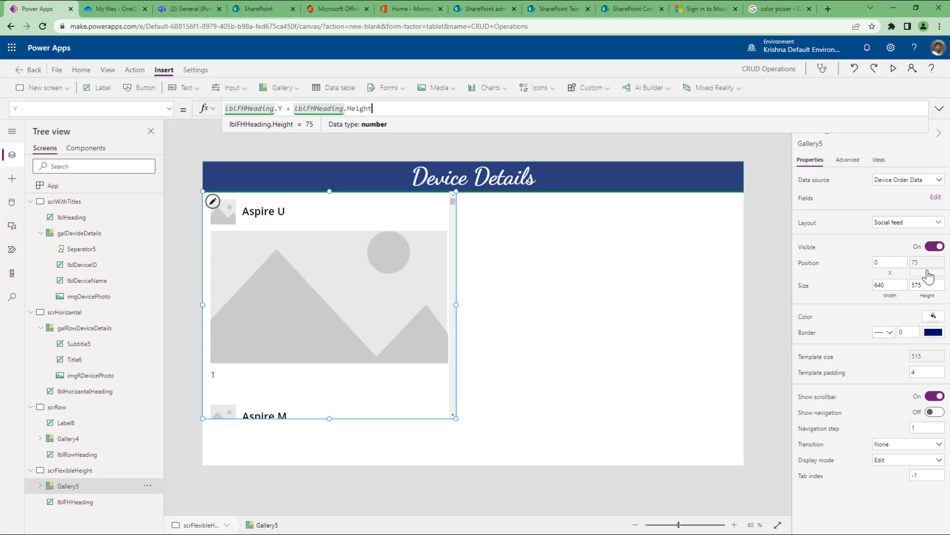
Set the gallery's Width property to Parent.Width.
{"action": "left_click", "coordinate": [889, 286]}
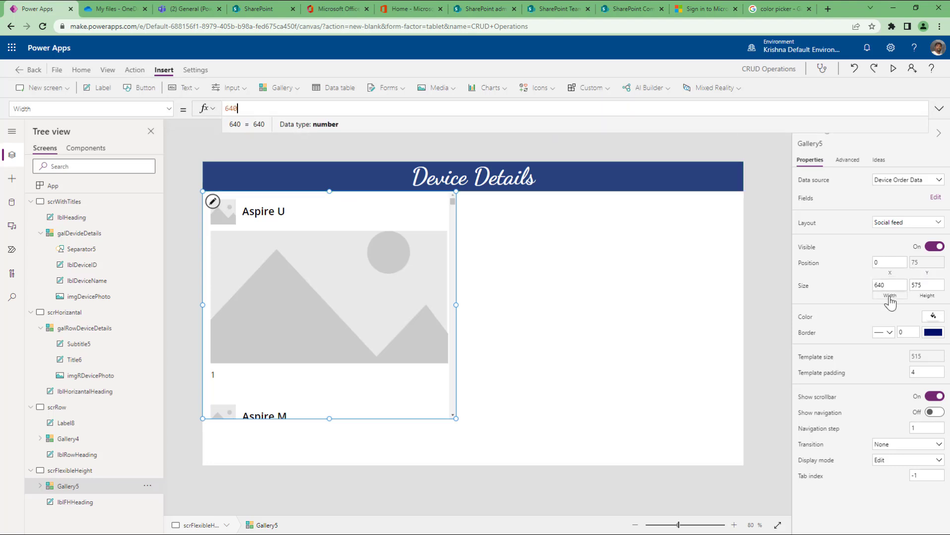
{"action": "type", "text": "Parent.Width"}
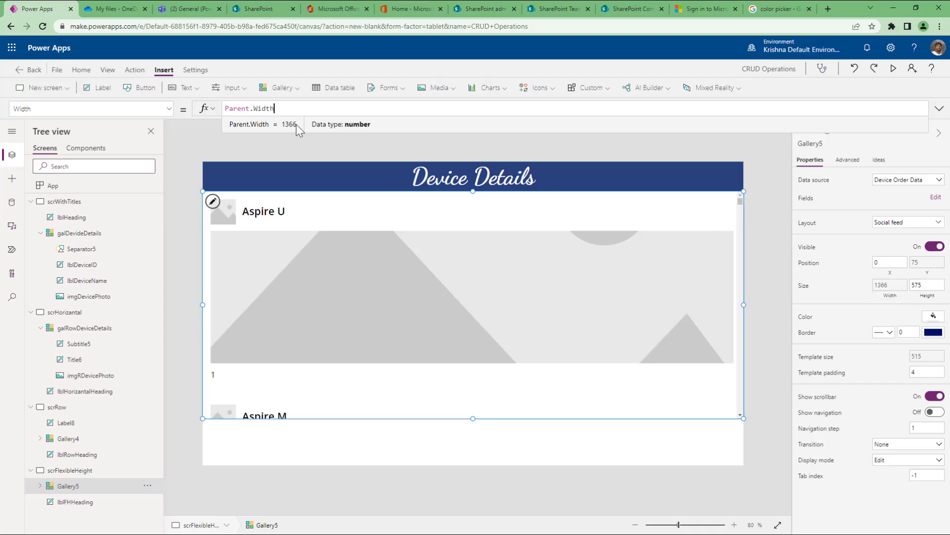
{"action": "left_click", "coordinate": [295, 89]}
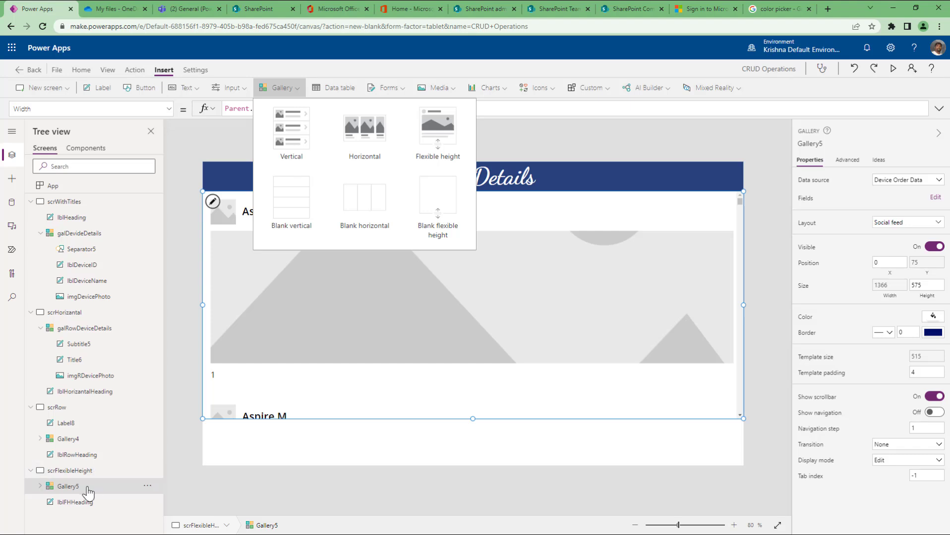
{"action": "left_click", "coordinate": [268, 273]}
Delete the large placeholder image from the flexible height gallery's template.
{"action": "left_click", "coordinate": [225, 214]}
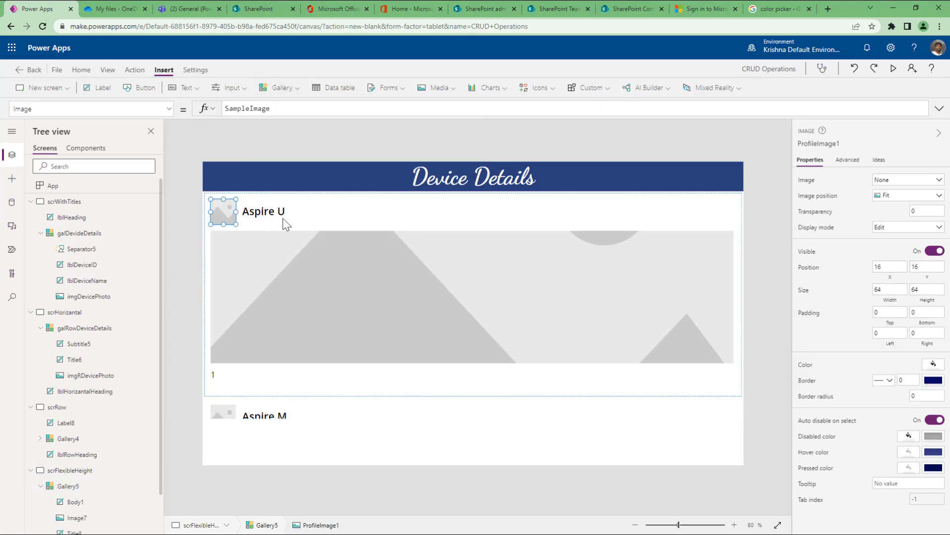
{"action": "left_click", "coordinate": [278, 255]}
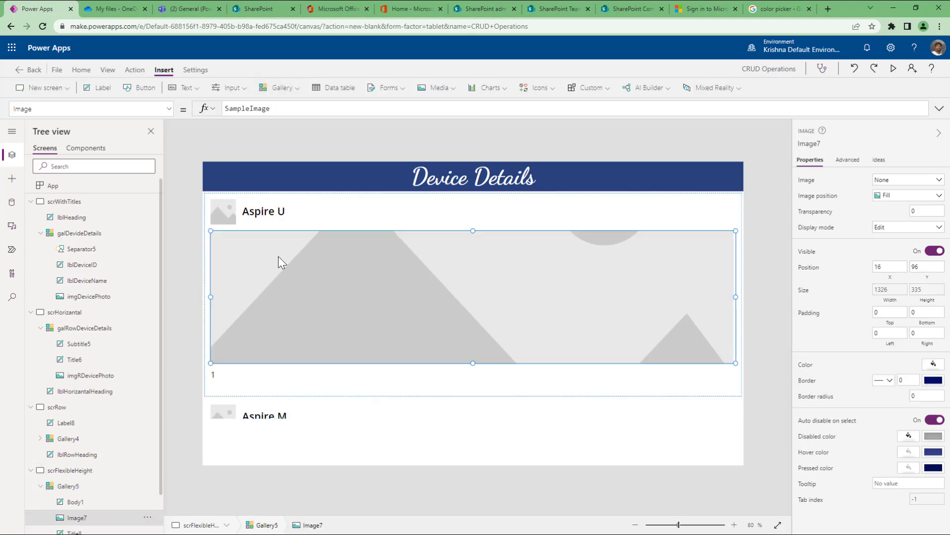
{"action": "key", "text": "Delete"}
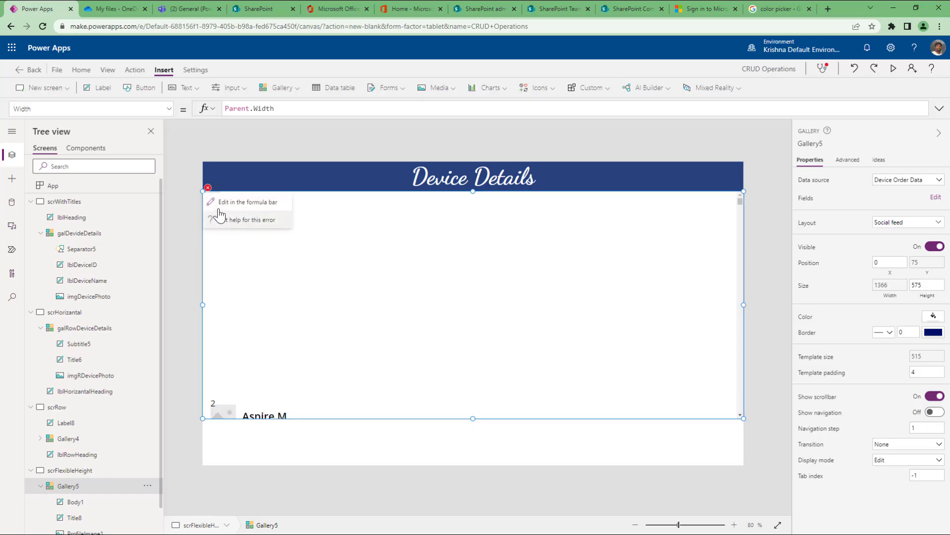
Move the Body1 label directly below the profile image at Y 80, then select the whole gallery.
{"action": "left_click", "coordinate": [214, 198]}
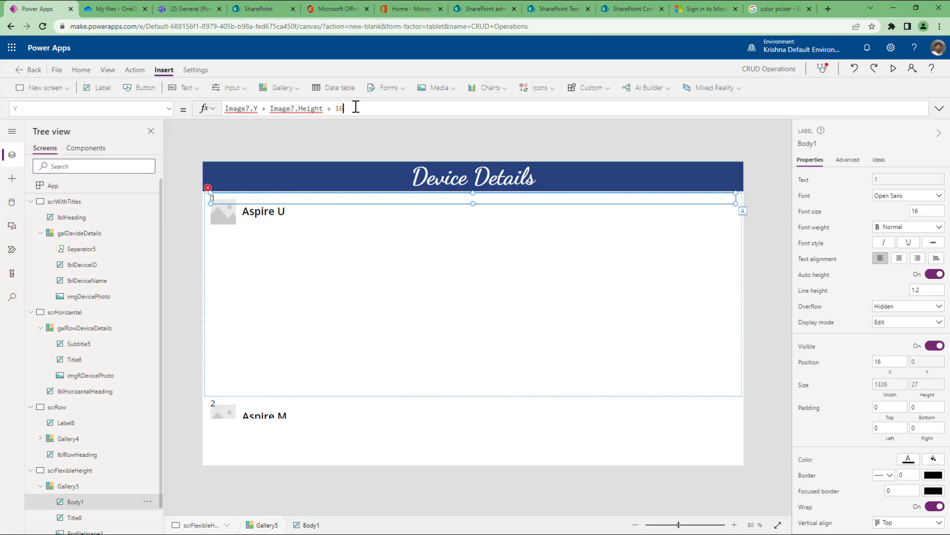
{"action": "left_click_drag", "start_coordinate": [303, 198], "coordinate": [303, 231]}
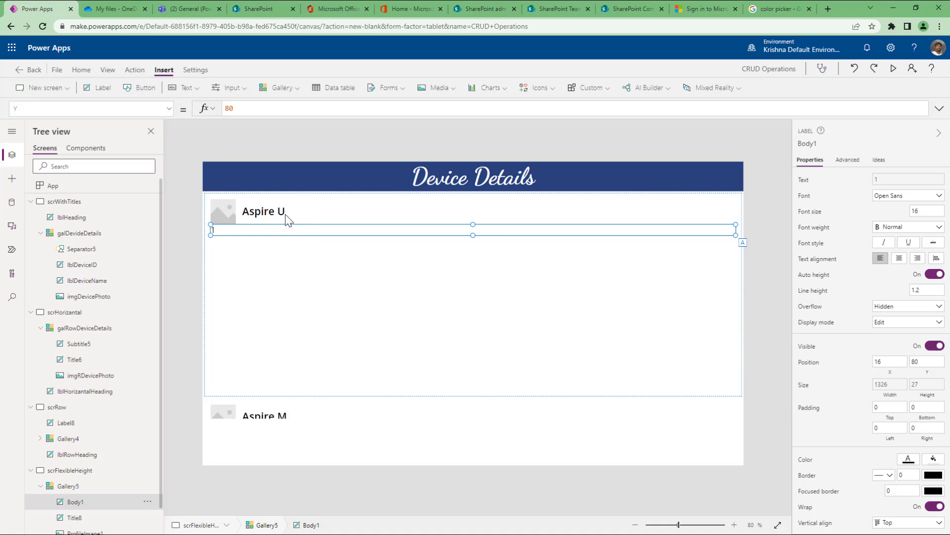
{"action": "left_click", "coordinate": [287, 216]}
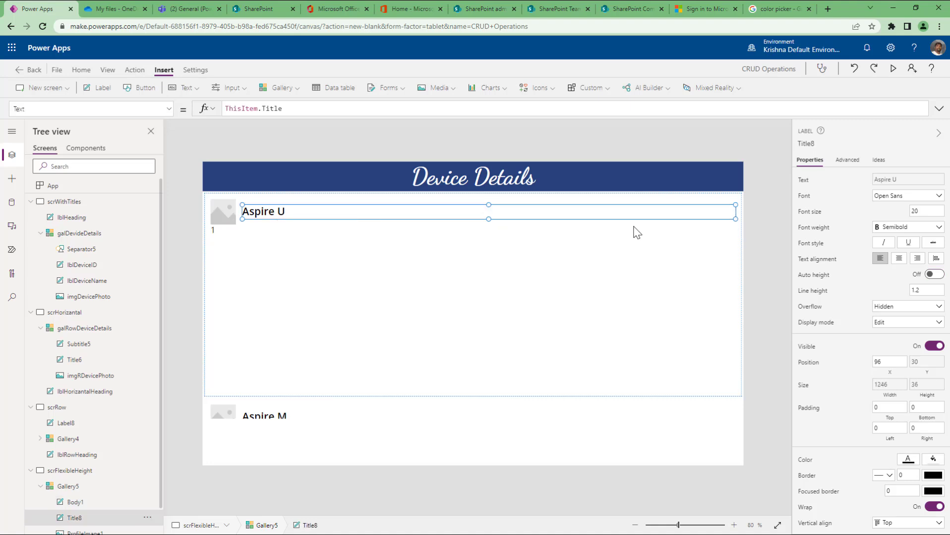
{"action": "left_click", "coordinate": [425, 360]}
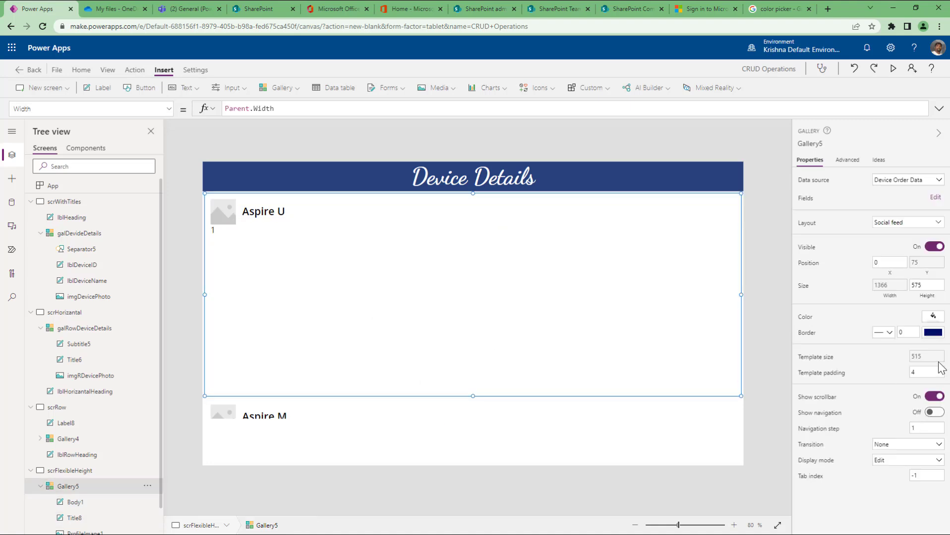
Set the flexible height gallery's TemplateSize to 75.
{"action": "left_click", "coordinate": [928, 358]}
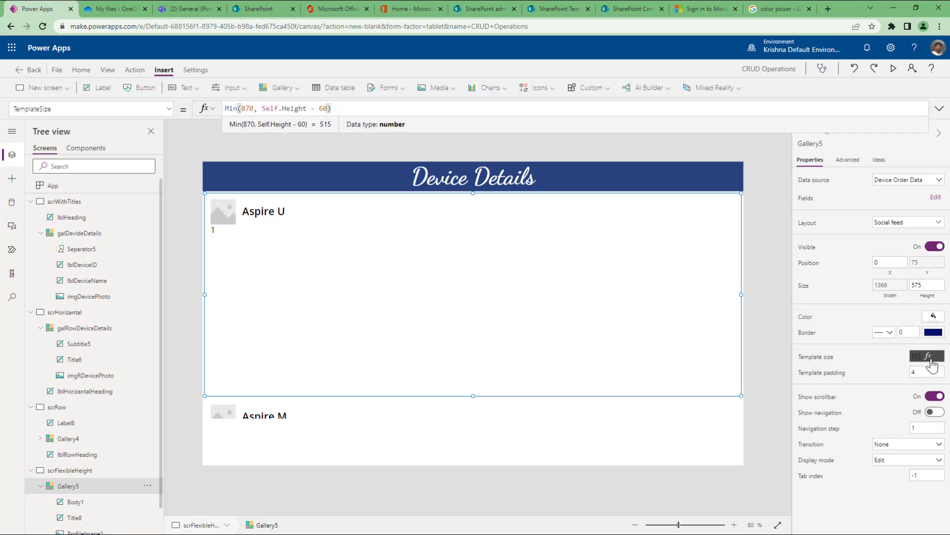
{"action": "type", "text": "7"}
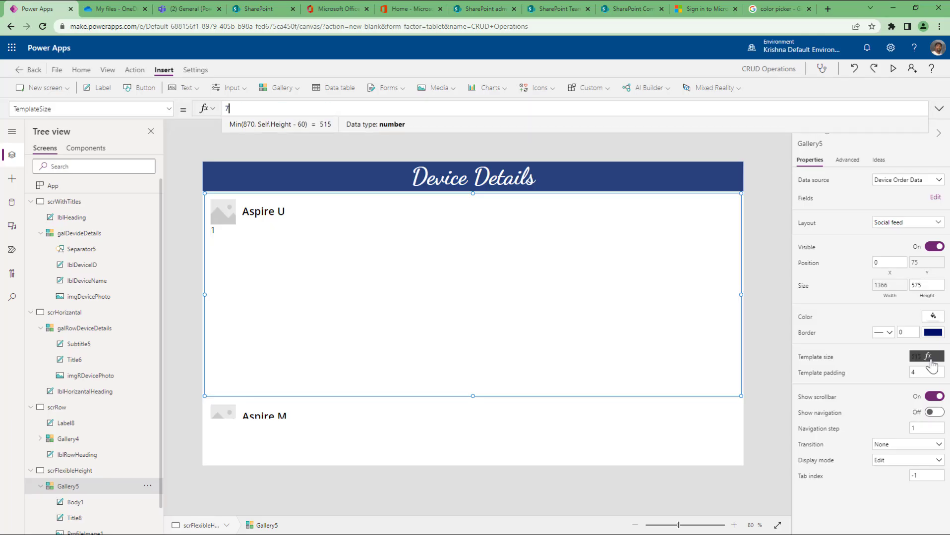
{"action": "type", "text": "0"}
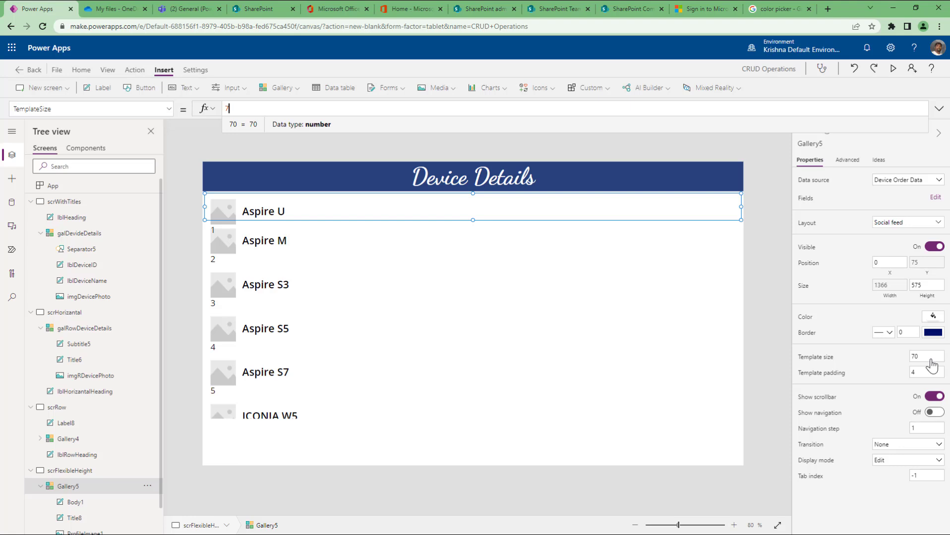
{"action": "type", "text": "5"}
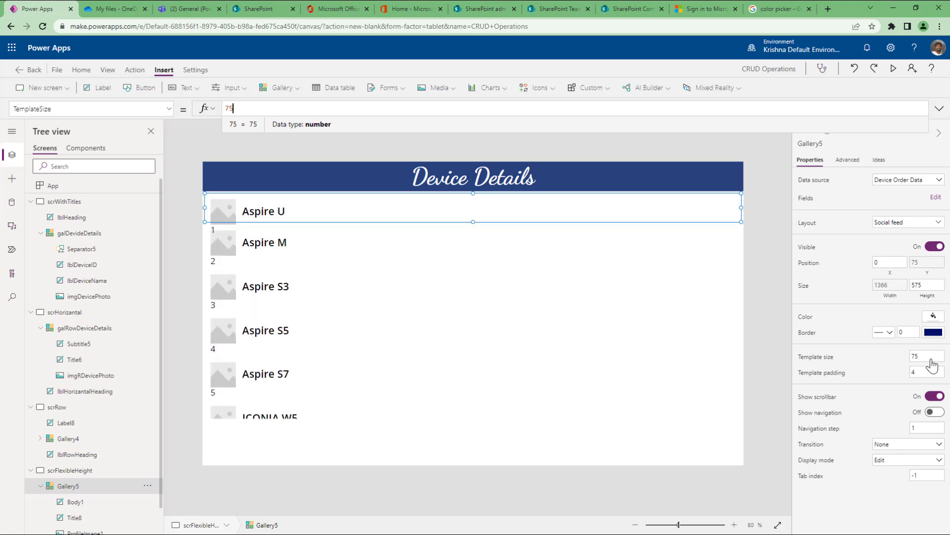
Move the profile image in the gallery template to X 2, Y 2 and set its Image property to ThisItem.Photo.
{"action": "left_click", "coordinate": [229, 211]}
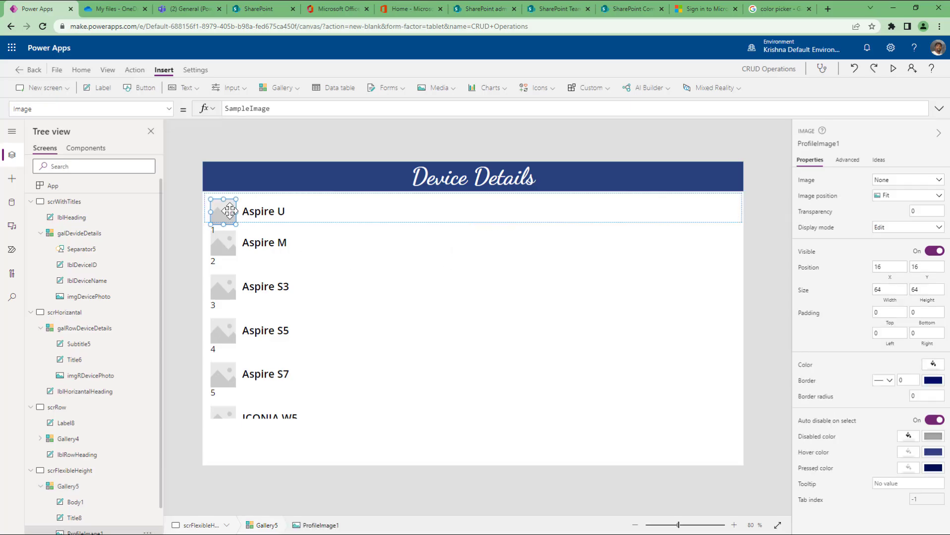
{"action": "left_click_drag", "start_coordinate": [229, 212], "coordinate": [223, 206]}
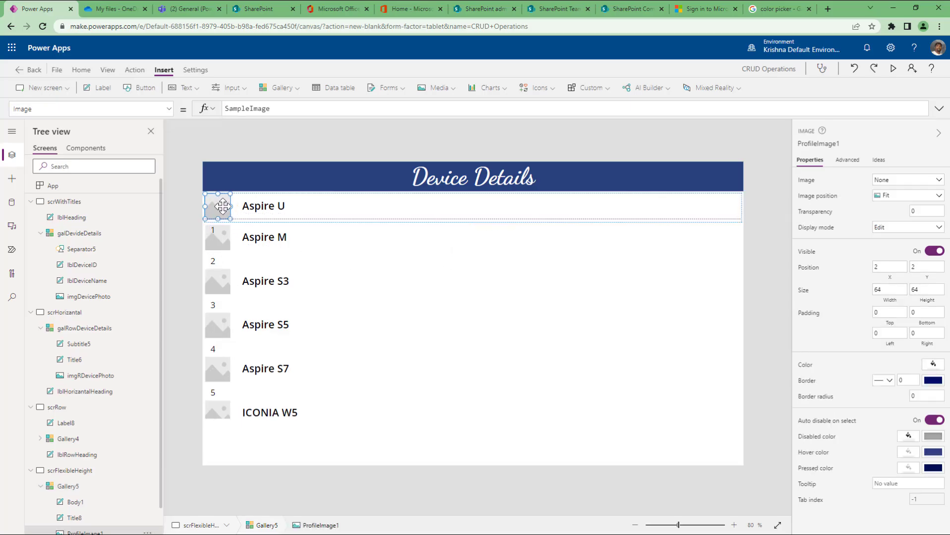
{"action": "left_click", "coordinate": [283, 111]}
{"action": "key", "text": "ctrl+a"}
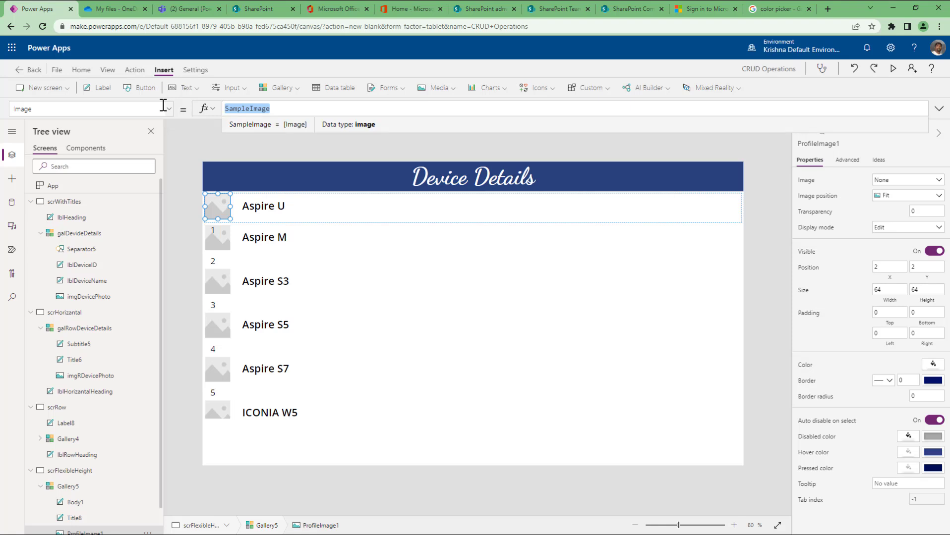
{"action": "type", "text": "this"}
{"action": "key", "text": "Tab"}
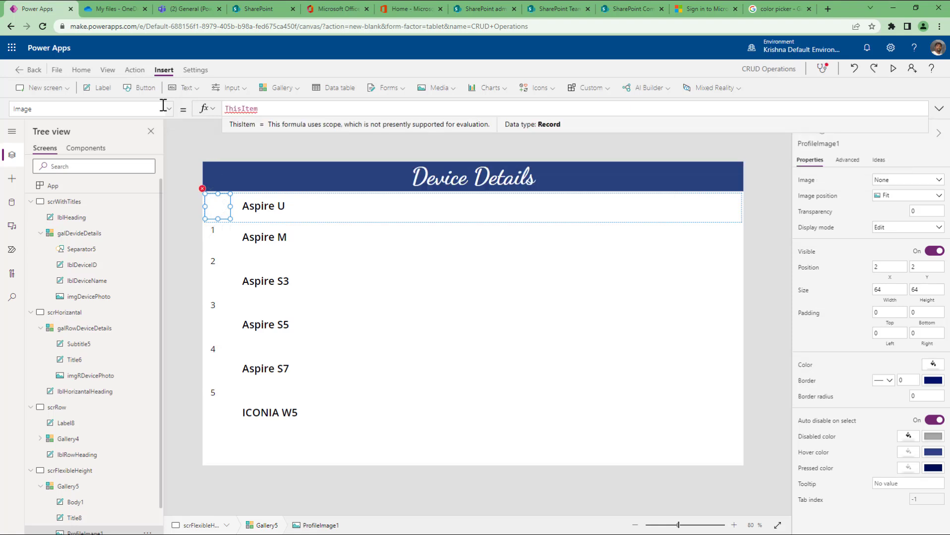
{"action": "type", "text": ".ph"}
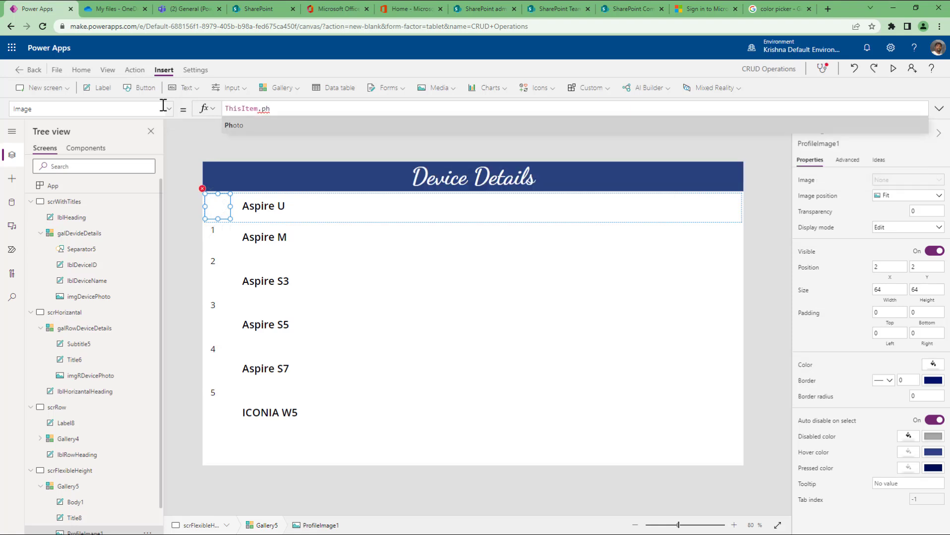
{"action": "key", "text": "Tab"}
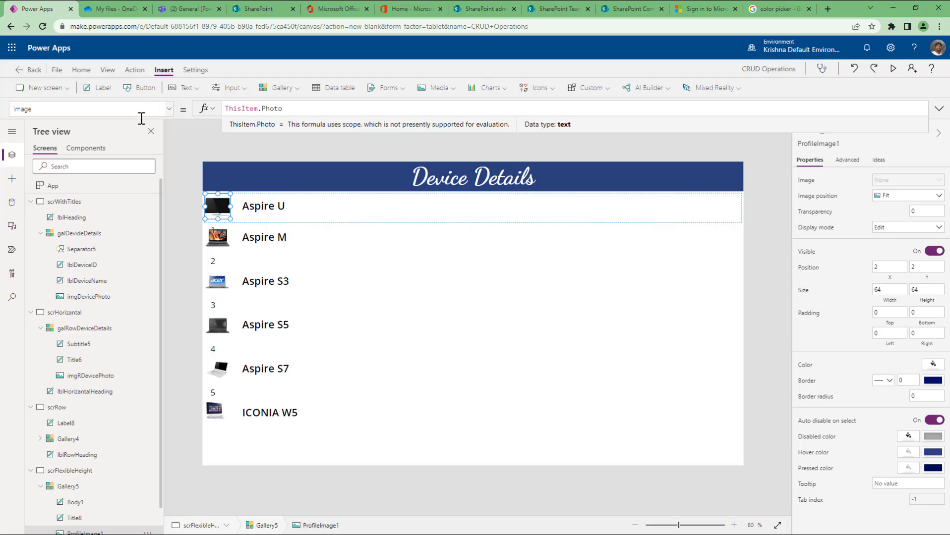
Place the Body1 label to the right of the device name at about X 263, Y 25, narrowing it to about 1066 wide.
{"action": "left_click", "coordinate": [245, 237]}
{"action": "left_click", "coordinate": [292, 206]}
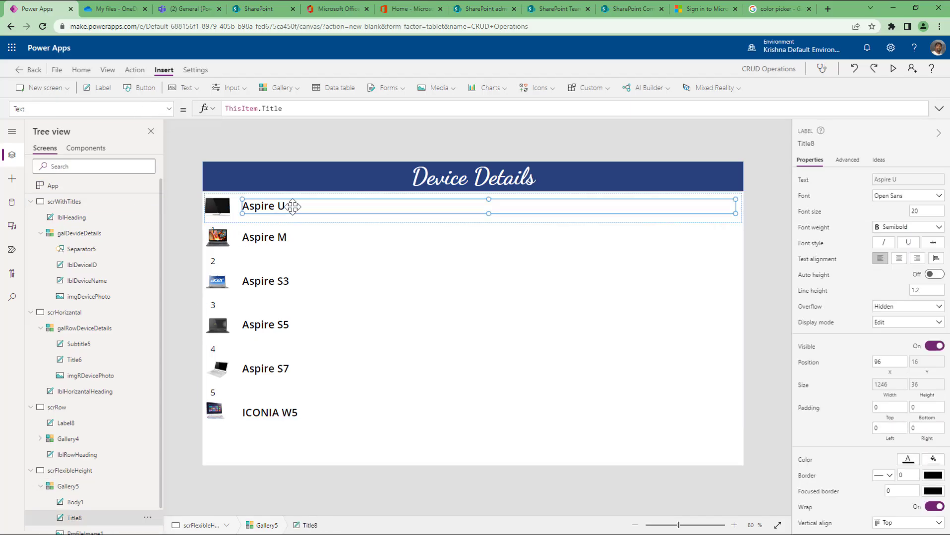
{"action": "scroll", "coordinate": [86, 501], "scroll_direction": "down", "scroll_amount": 1}
{"action": "left_click", "coordinate": [88, 509]}
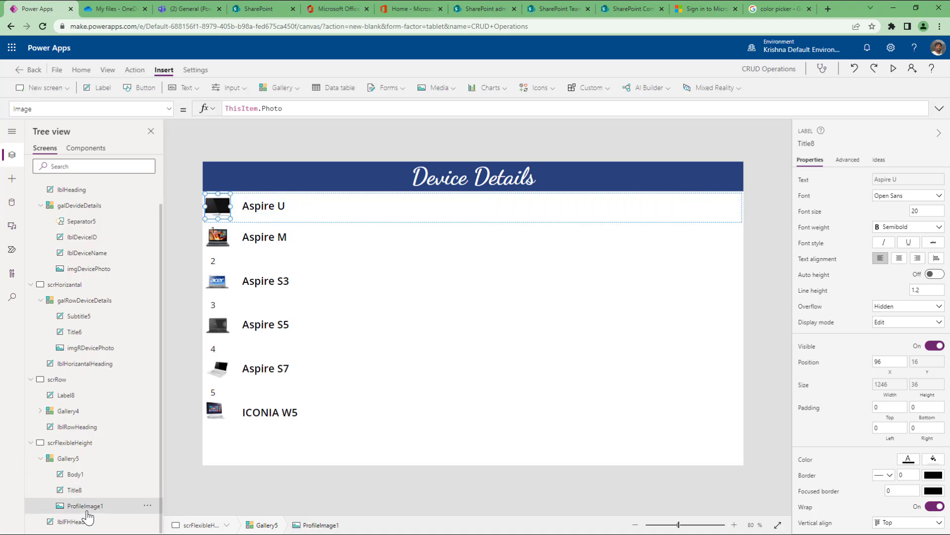
{"action": "left_click", "coordinate": [82, 476]}
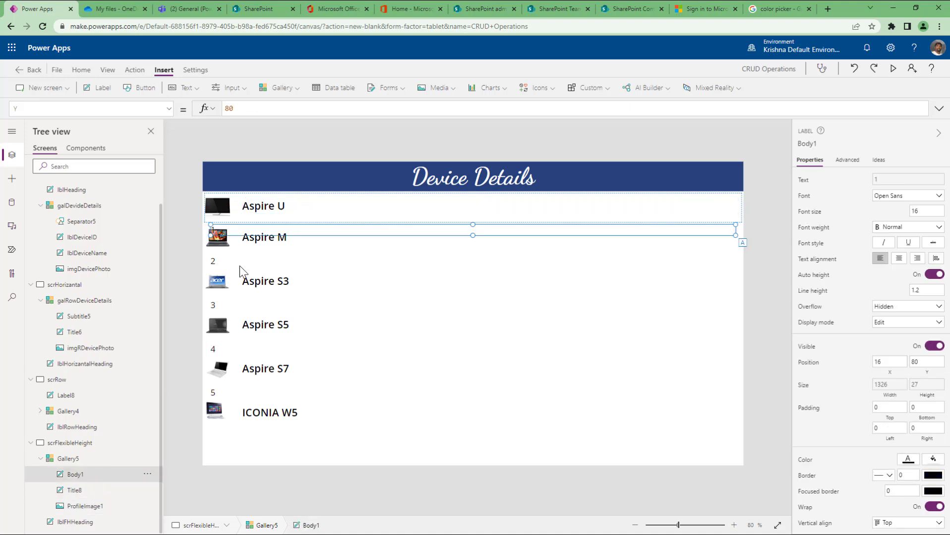
{"action": "left_click", "coordinate": [221, 238]}
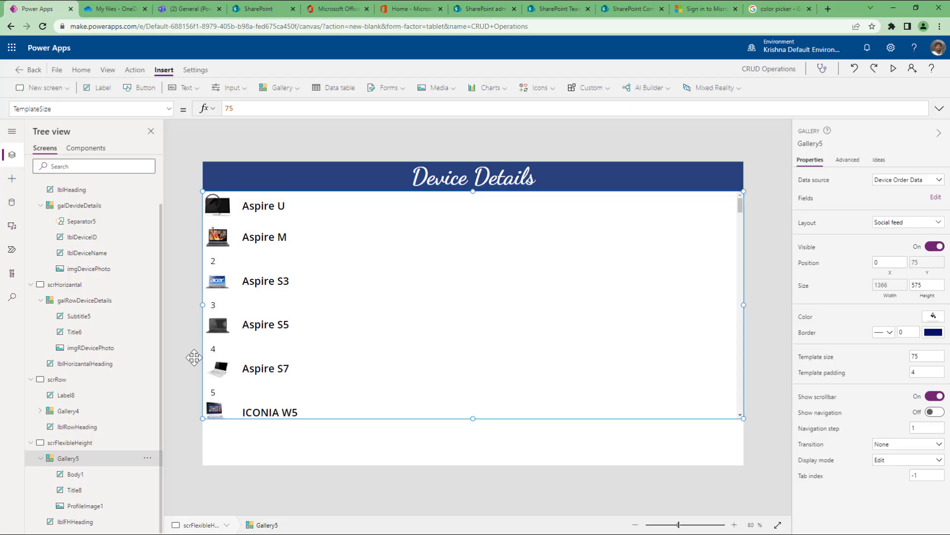
{"action": "left_click", "coordinate": [79, 475]}
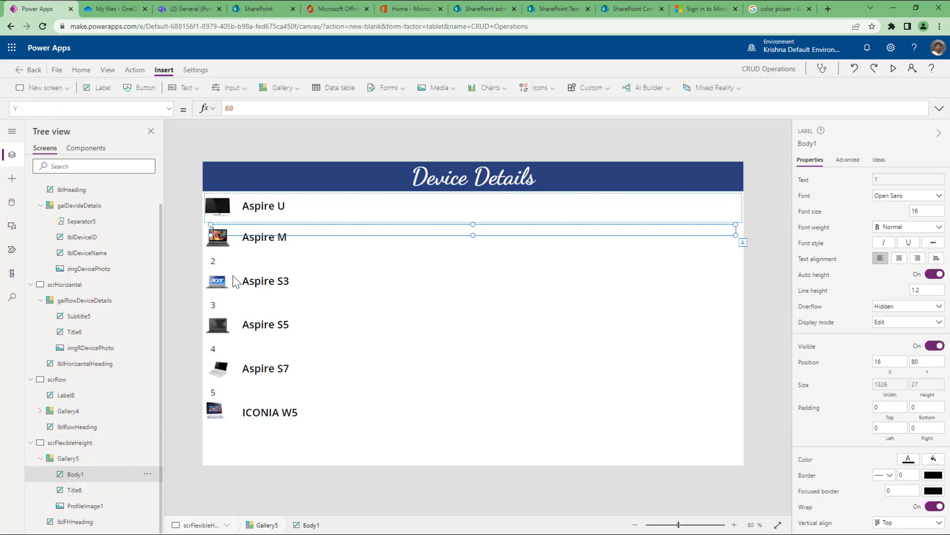
{"action": "left_click", "coordinate": [925, 363]}
{"action": "type", "text": "5"}
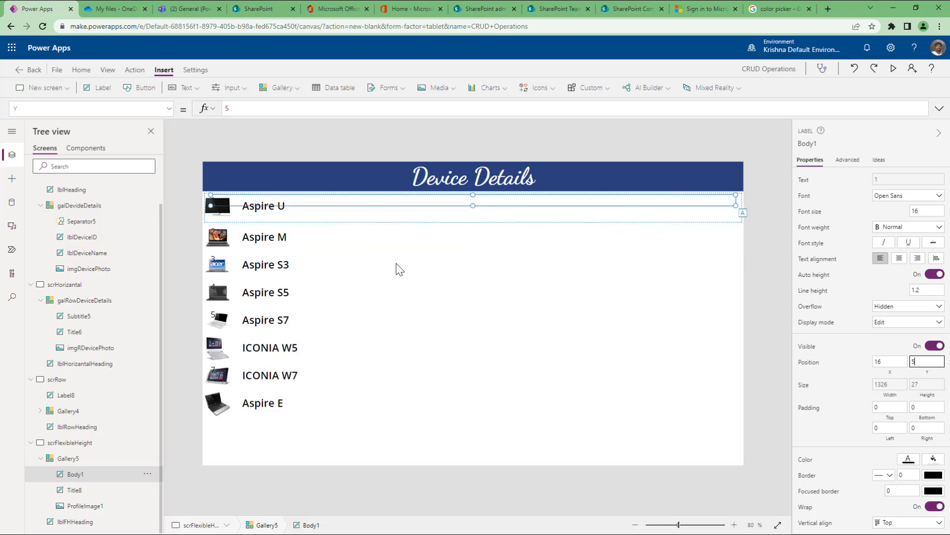
{"action": "left_click_drag", "start_coordinate": [319, 204], "coordinate": [466, 213]}
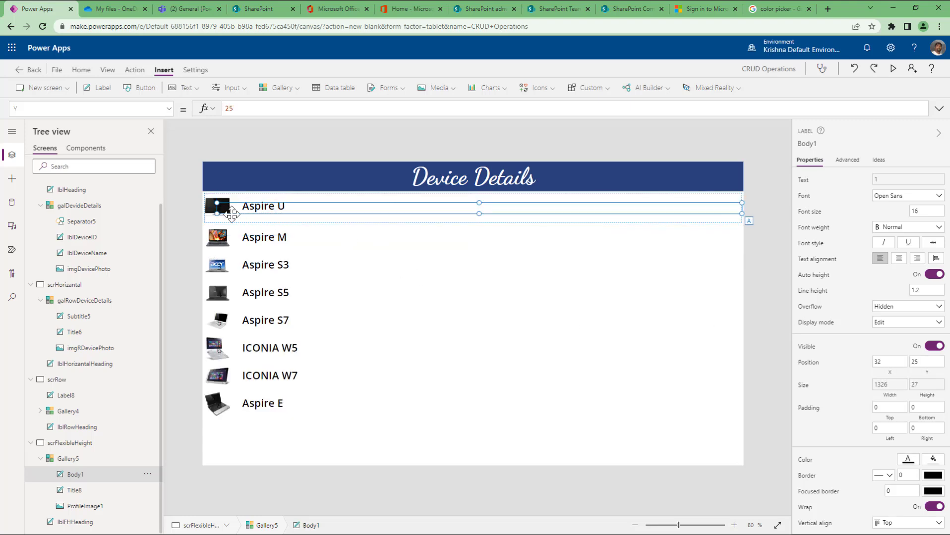
{"action": "left_click_drag", "start_coordinate": [218, 214], "coordinate": [320, 213]}
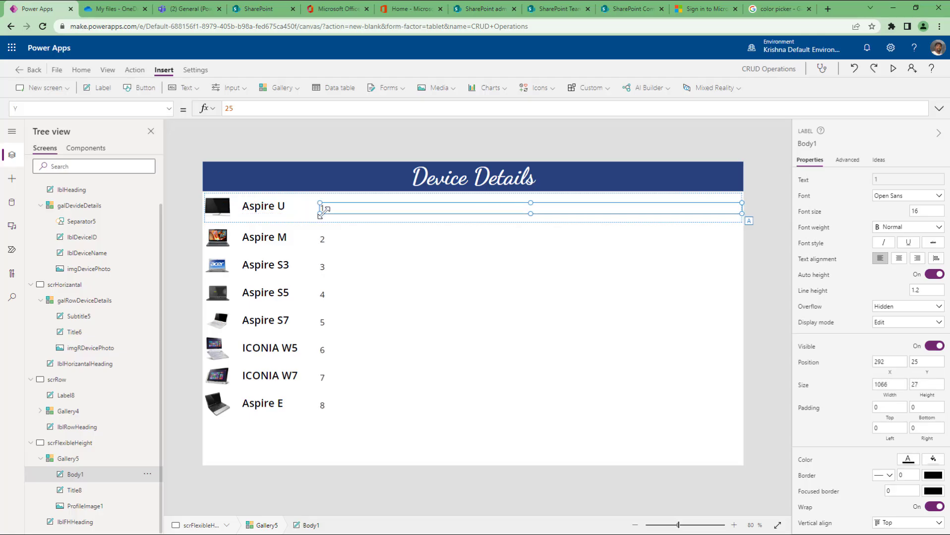
{"action": "left_click_drag", "start_coordinate": [505, 214], "coordinate": [493, 213]}
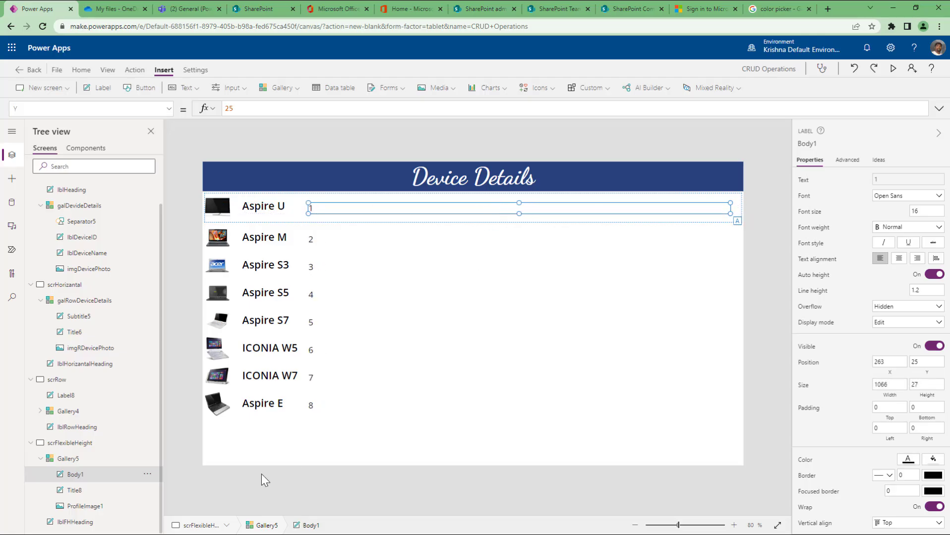
Extend the gallery down to the screen's lower edge, to a height of about 692.
{"action": "left_click", "coordinate": [90, 461]}
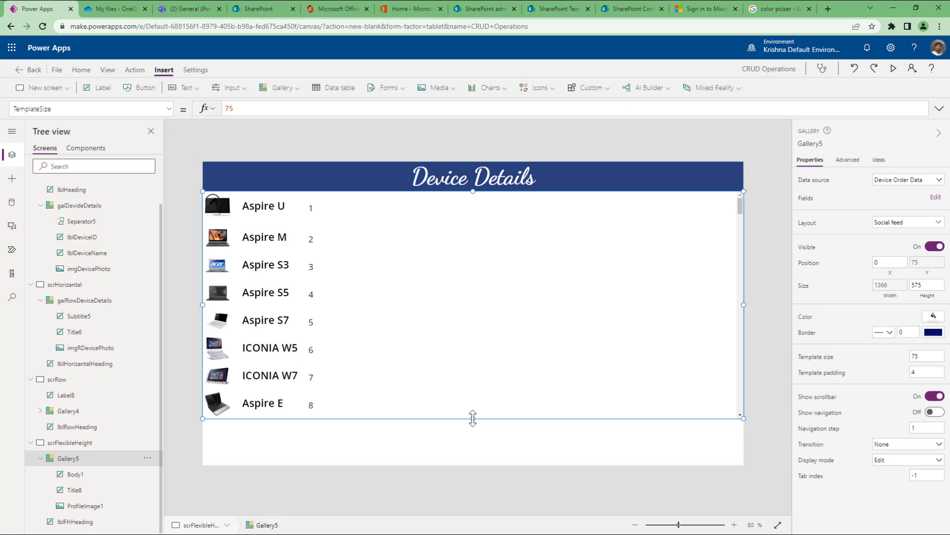
{"action": "left_click_drag", "start_coordinate": [473, 419], "coordinate": [472, 466]}
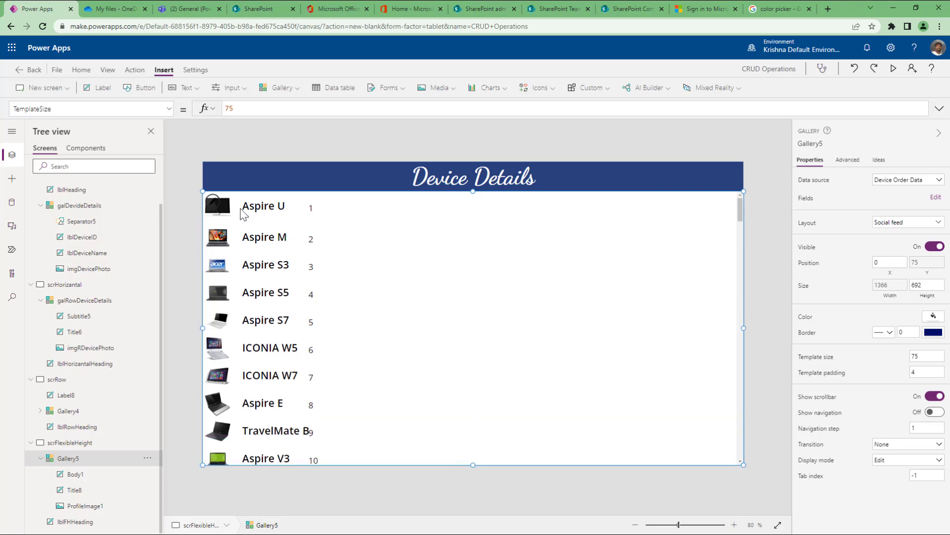
With the gallery's TemplateFill property selected, switch to the Google color picker and copy a light turquoise's RGB value 164, 237, 227.
{"action": "left_click", "coordinate": [213, 200]}
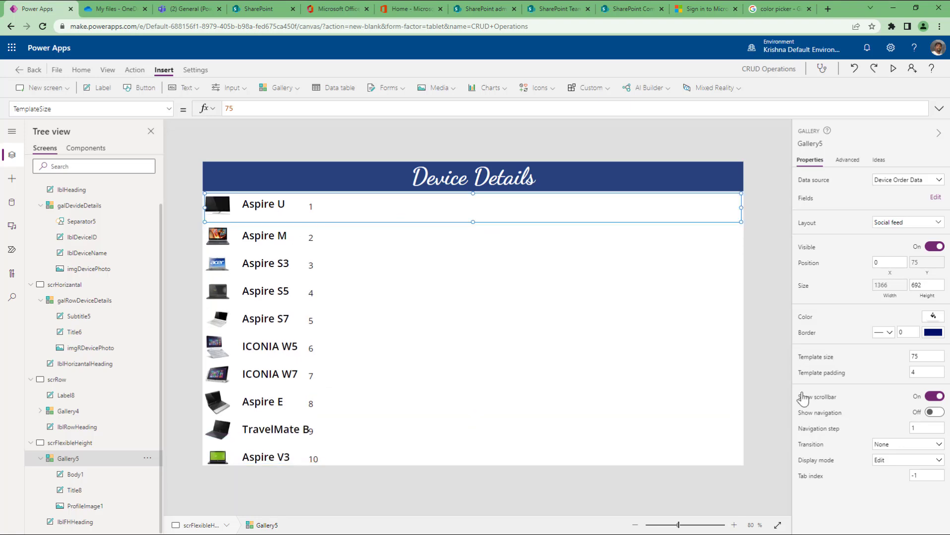
{"action": "left_click", "coordinate": [164, 108]}
{"action": "left_click", "coordinate": [74, 199]}
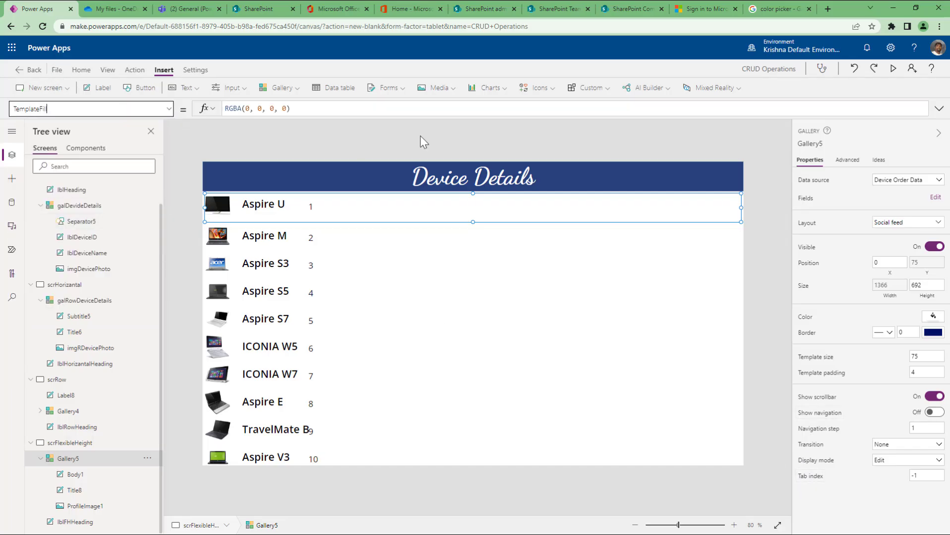
{"action": "left_click", "coordinate": [756, 10]}
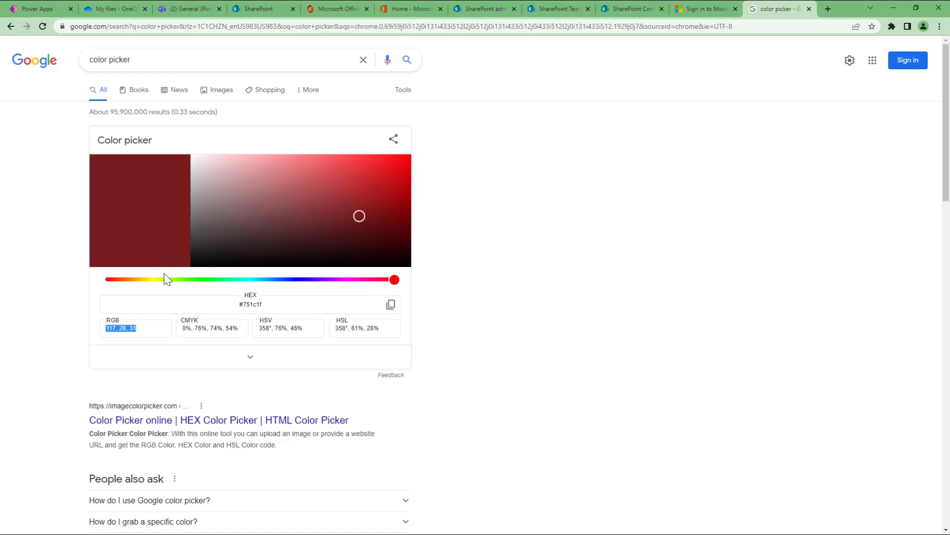
{"action": "left_click", "coordinate": [240, 280]}
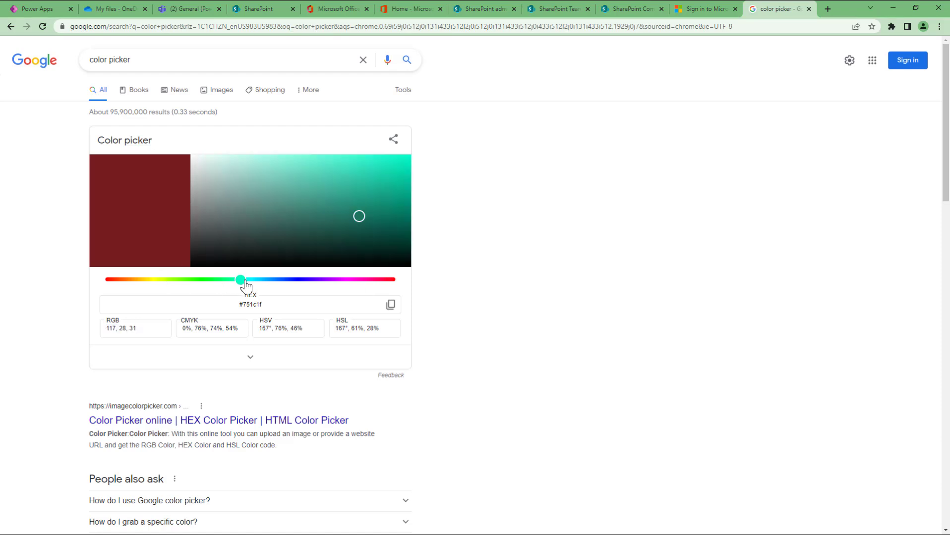
{"action": "left_click", "coordinate": [260, 162]}
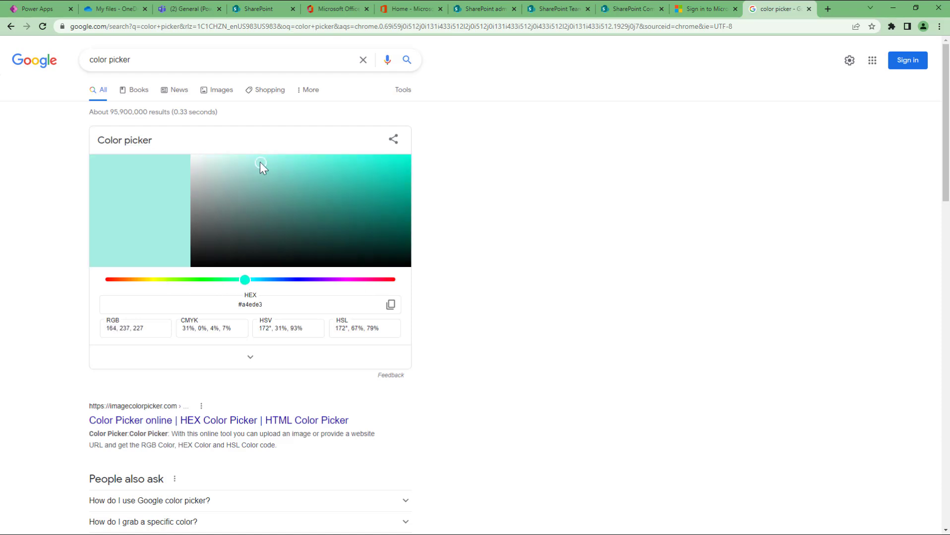
{"action": "left_click_drag", "start_coordinate": [144, 328], "coordinate": [70, 327]}
{"action": "key", "text": "ctrl+c"}
Return to Power Apps and set the gallery's TemplateFill to RGBA(164, 237, 227, 1).
{"action": "left_click", "coordinate": [41, 10]}
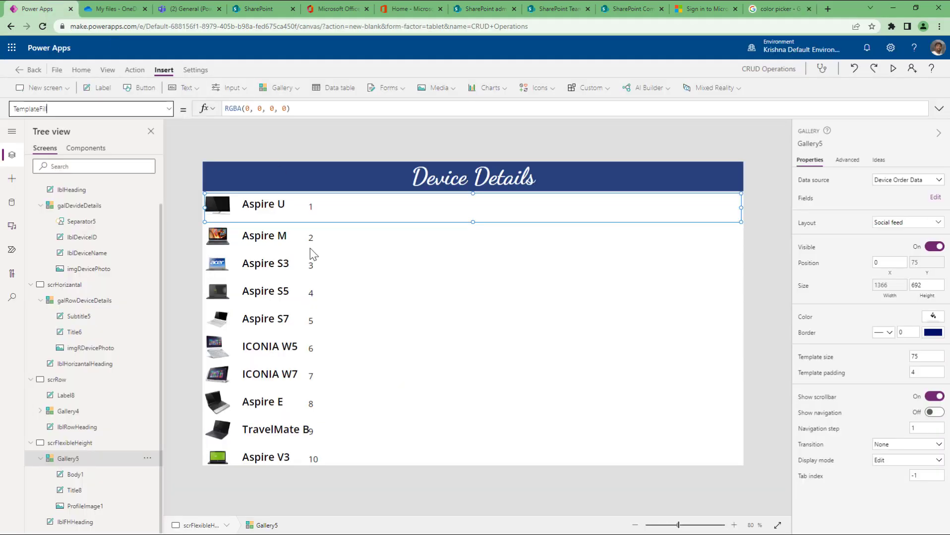
{"action": "left_click", "coordinate": [245, 110]}
{"action": "left_click_drag", "start_coordinate": [245, 108], "coordinate": [274, 109]}
{"action": "key", "text": "ctrl+v"}
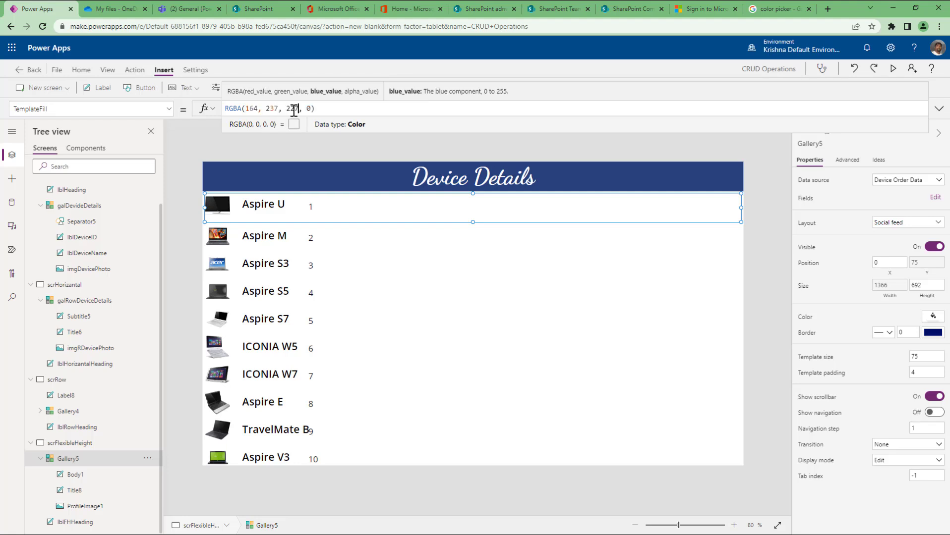
{"action": "left_click", "coordinate": [307, 110]}
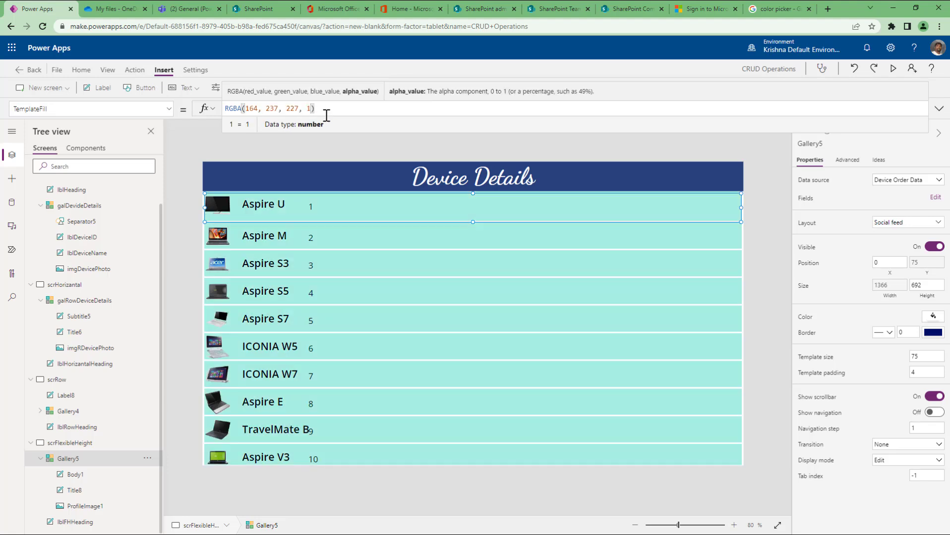
{"action": "left_click", "coordinate": [772, 229]}
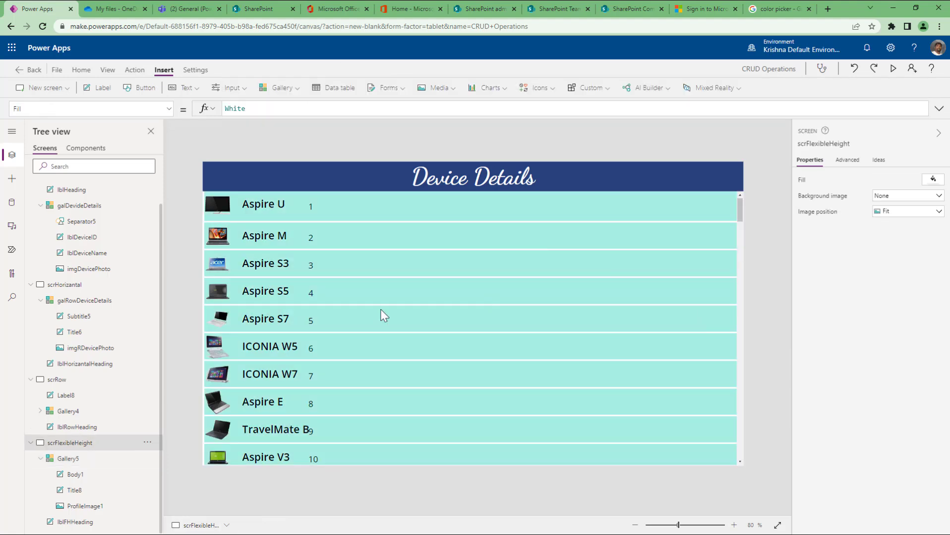
{"action": "left_click", "coordinate": [77, 462]}
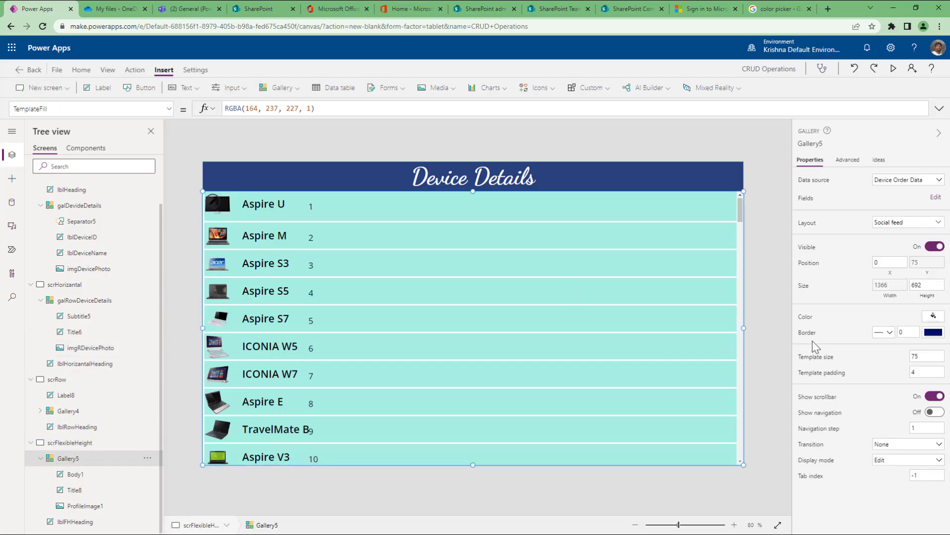
{"action": "left_click", "coordinate": [914, 373]}
Turn on Auto height for the Title8 label in the gallery template and set its Width to 50.
{"action": "left_click", "coordinate": [277, 210]}
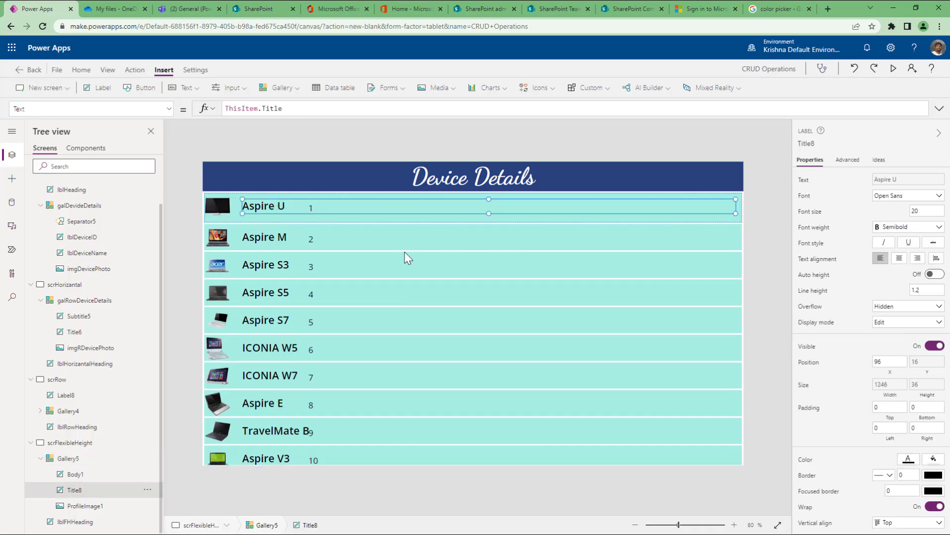
{"action": "left_click", "coordinate": [933, 275]}
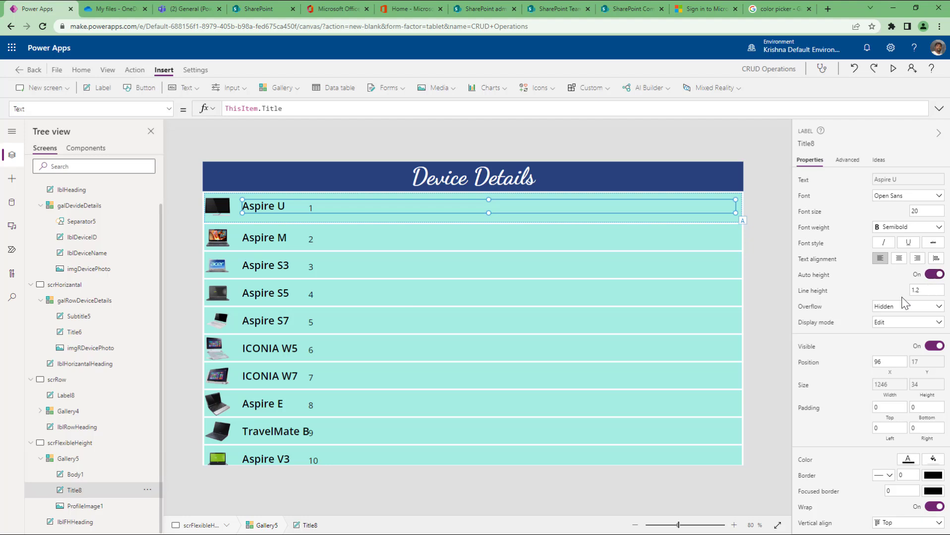
{"action": "left_click", "coordinate": [900, 392]}
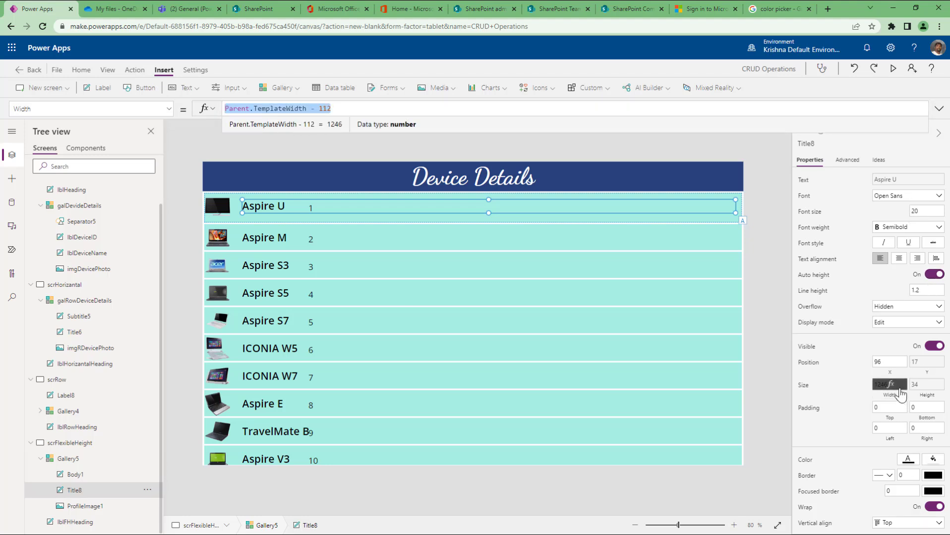
{"action": "type", "text": "50"}
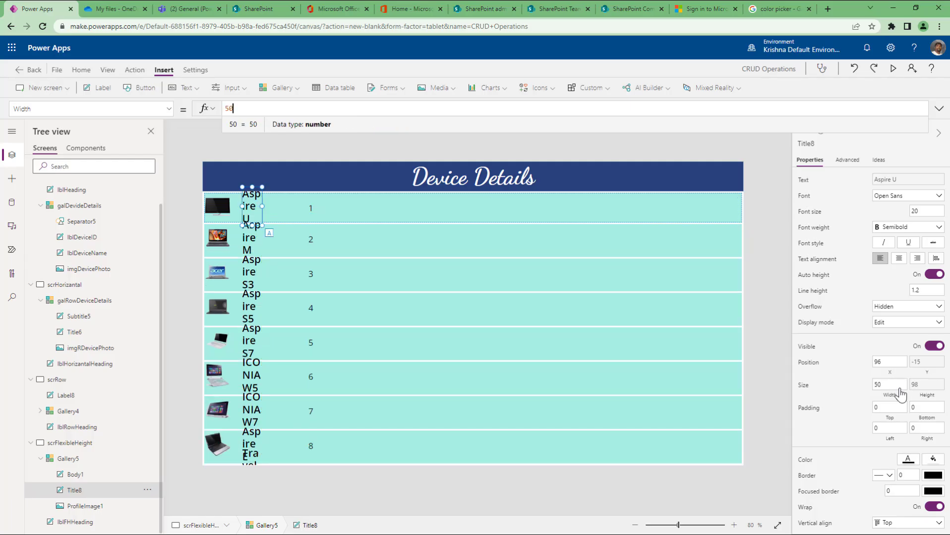
Set the TemplateSize of the scrFlexibleHeight gallery to the formula Max(Title8.Height,Body1.Height).
{"action": "left_click", "coordinate": [66, 459]}
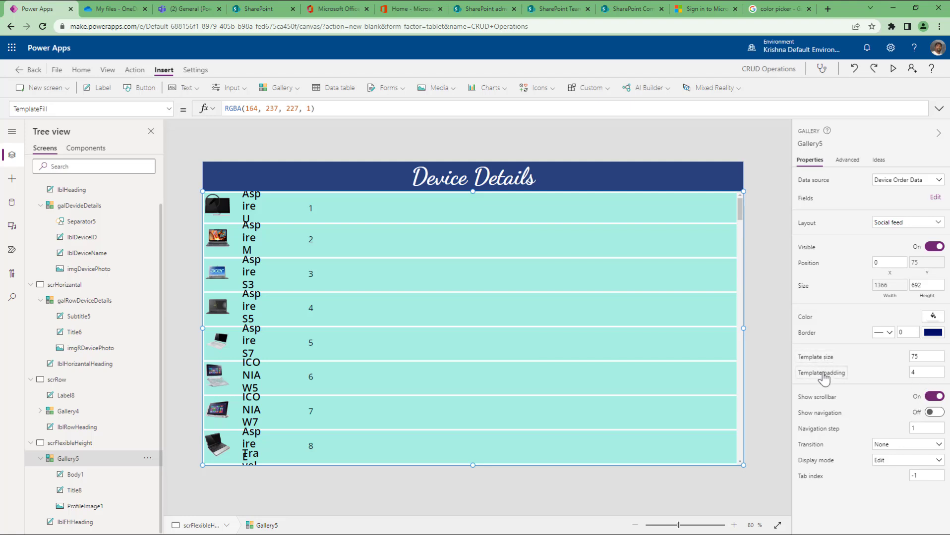
{"action": "left_click", "coordinate": [825, 366]}
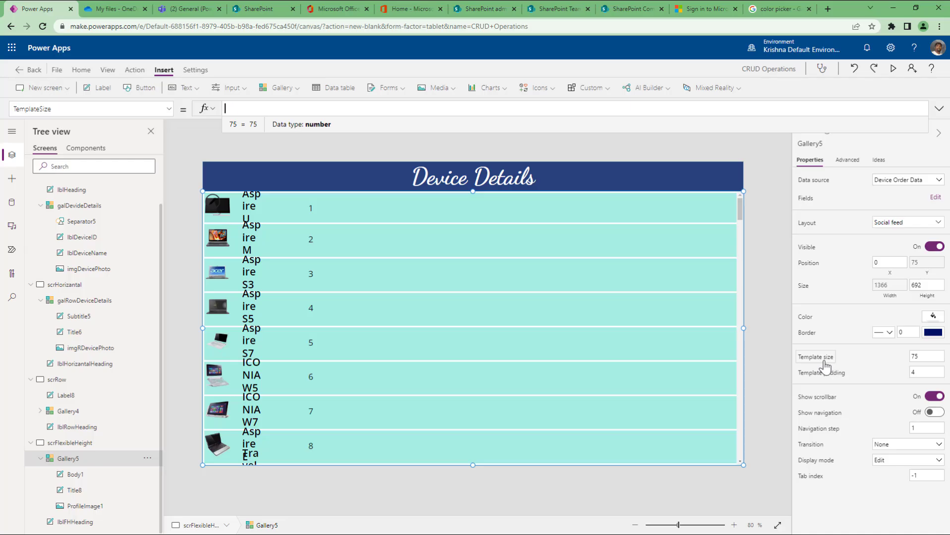
{"action": "type", "text": "Max(tit"}
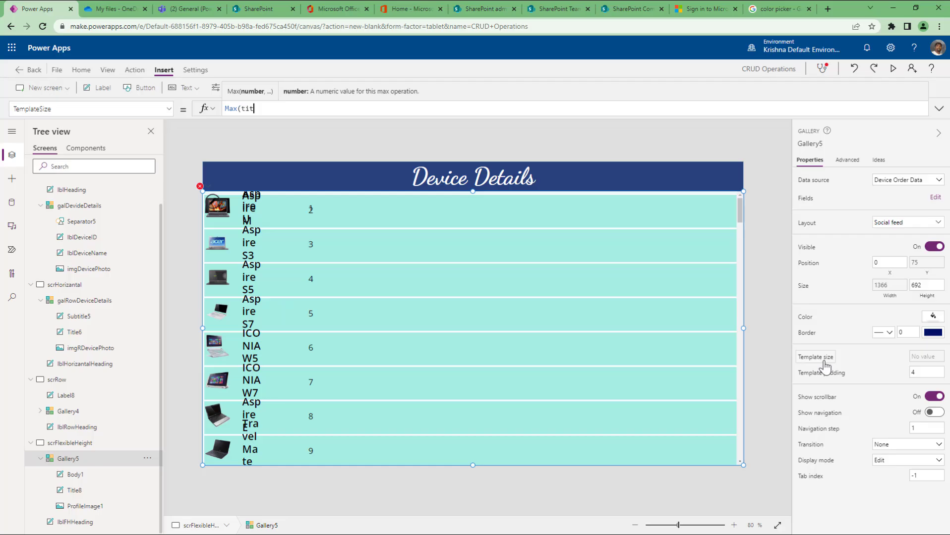
{"action": "key", "text": "Down"}
{"action": "key", "text": "Tab"}
{"action": "type", "text": "eight,"}
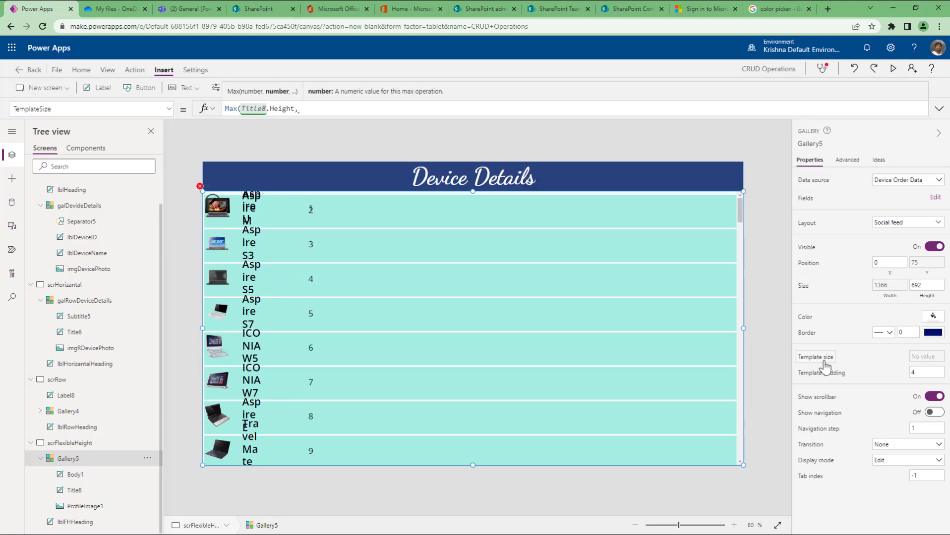
{"action": "type", "text": "b"}
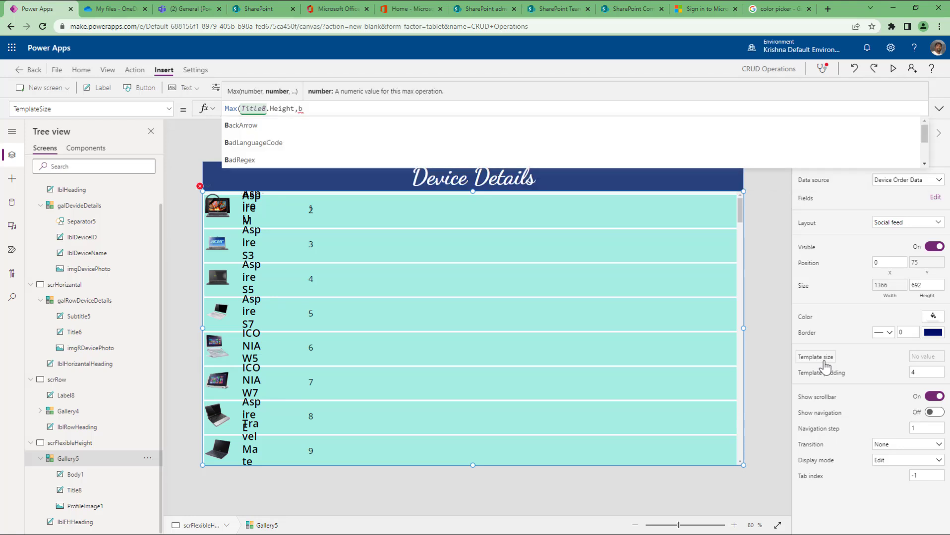
{"action": "type", "text": "ody1.h"}
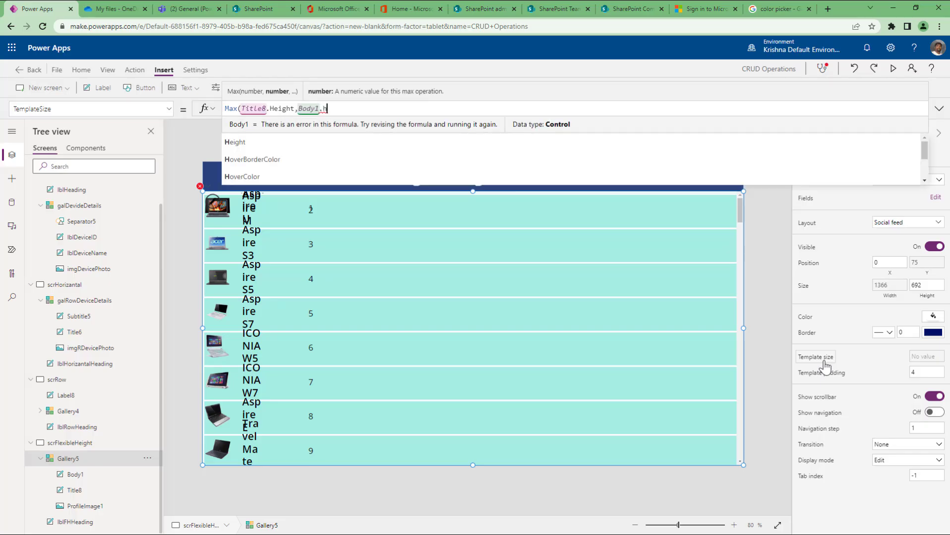
{"action": "key", "text": "Tab"}
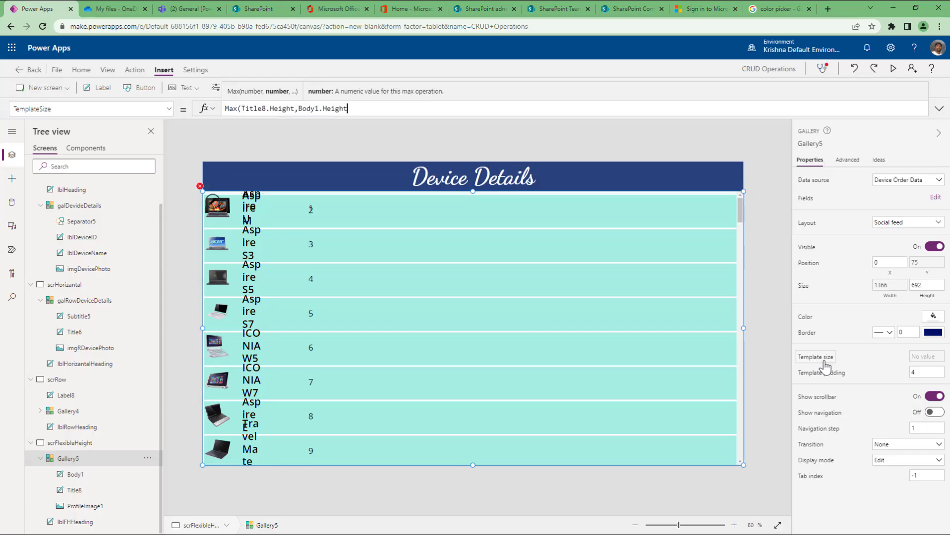
{"action": "type", "text": ")"}
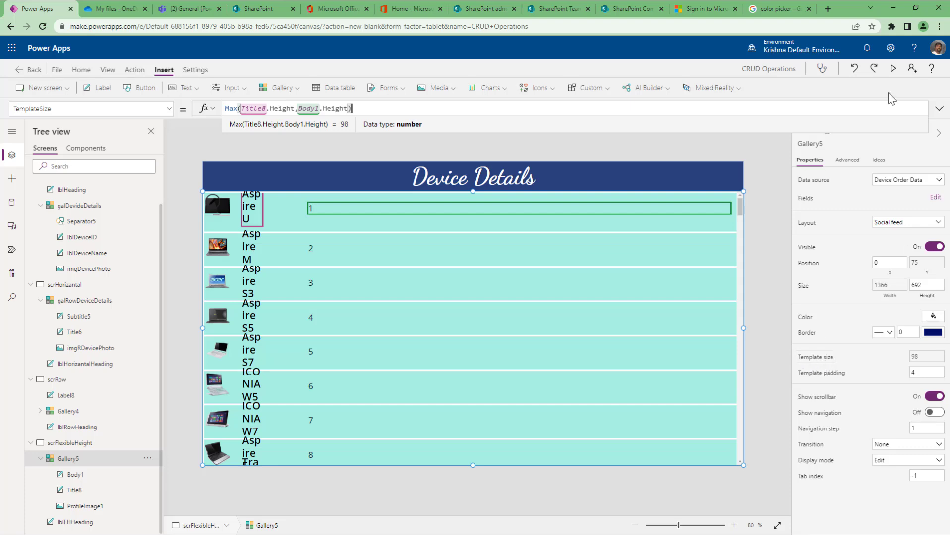
Preview the app and look through the gallery rows to check their heights against the wrapped titles, and close the preview.
{"action": "left_click", "coordinate": [892, 69]}
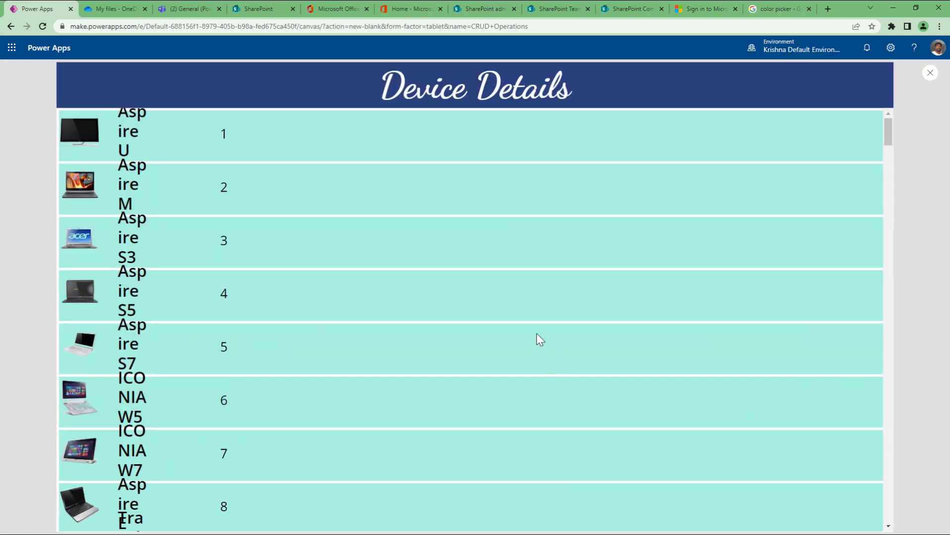
{"action": "scroll", "coordinate": [537, 334], "scroll_direction": "down", "scroll_amount": 5}
{"action": "scroll", "coordinate": [537, 332], "scroll_direction": "down", "scroll_amount": 3}
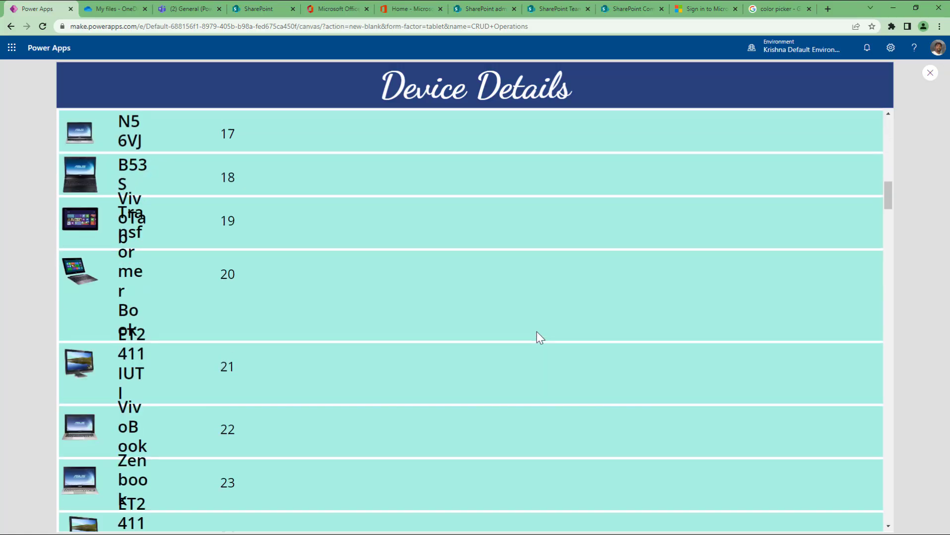
{"action": "scroll", "coordinate": [537, 332], "scroll_direction": "down", "scroll_amount": 2}
{"action": "scroll", "coordinate": [536, 332], "scroll_direction": "up", "scroll_amount": 5}
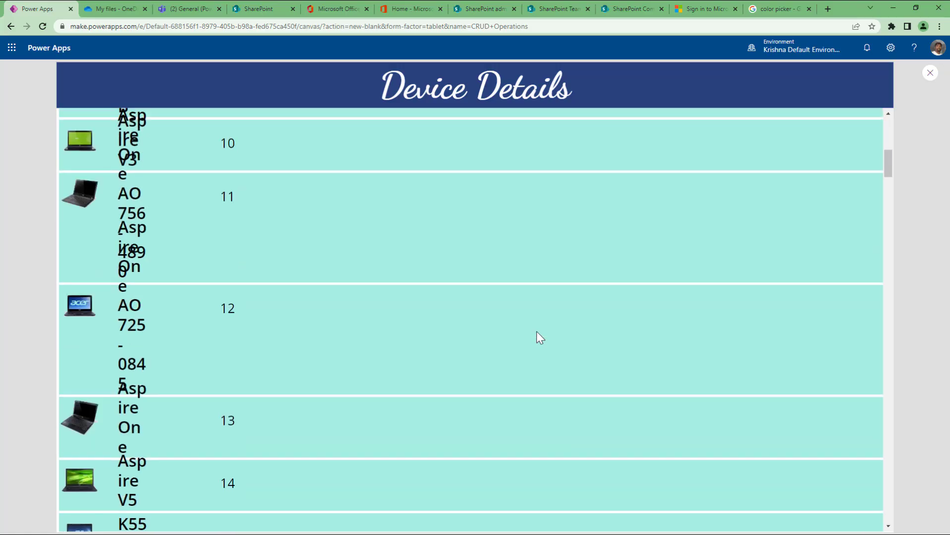
{"action": "key", "text": "Escape"}
Return to the first rows of the scrFlexibleHeight gallery and review its TemplateSize formula.
{"action": "left_click", "coordinate": [70, 459]}
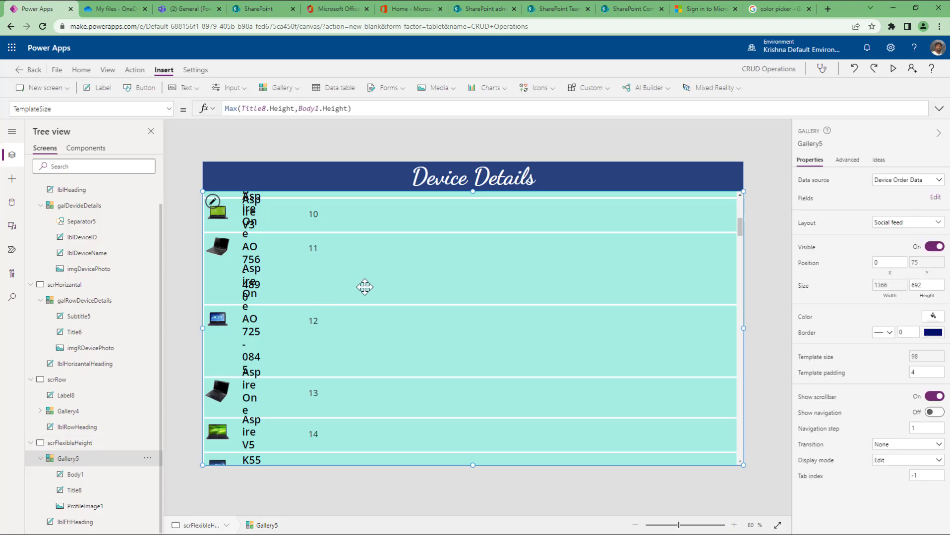
{"action": "scroll", "coordinate": [461, 302], "scroll_direction": "up", "scroll_amount": 5}
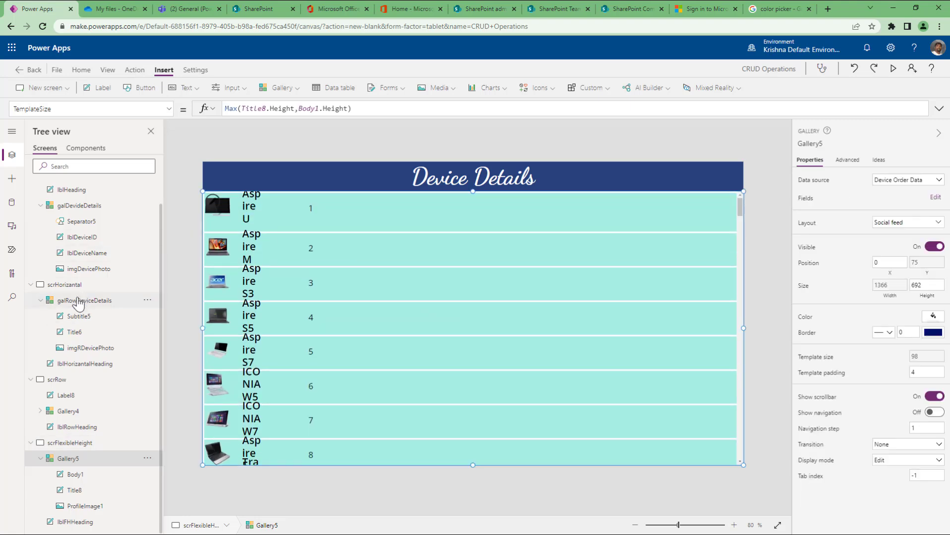
{"action": "left_click", "coordinate": [62, 379]}
{"action": "left_click", "coordinate": [96, 444]}
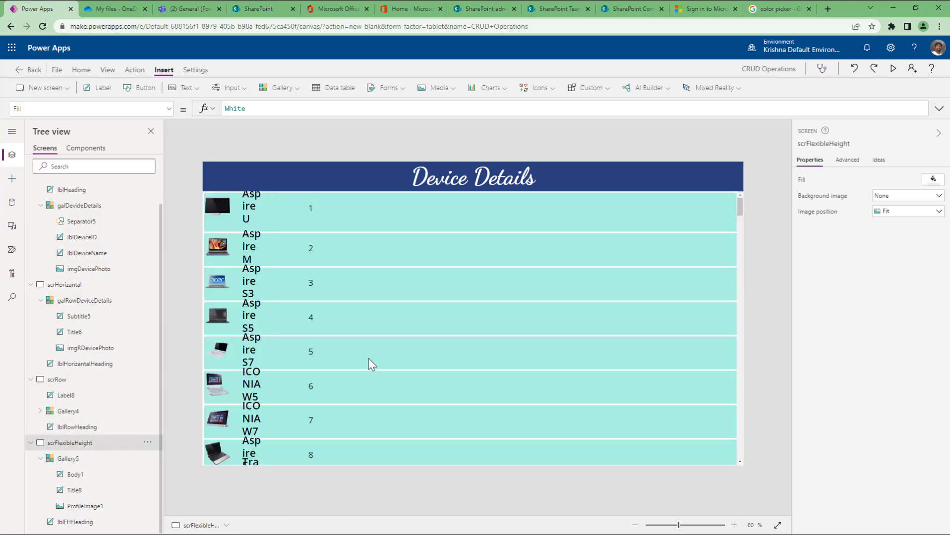
{"action": "left_click", "coordinate": [79, 461]}
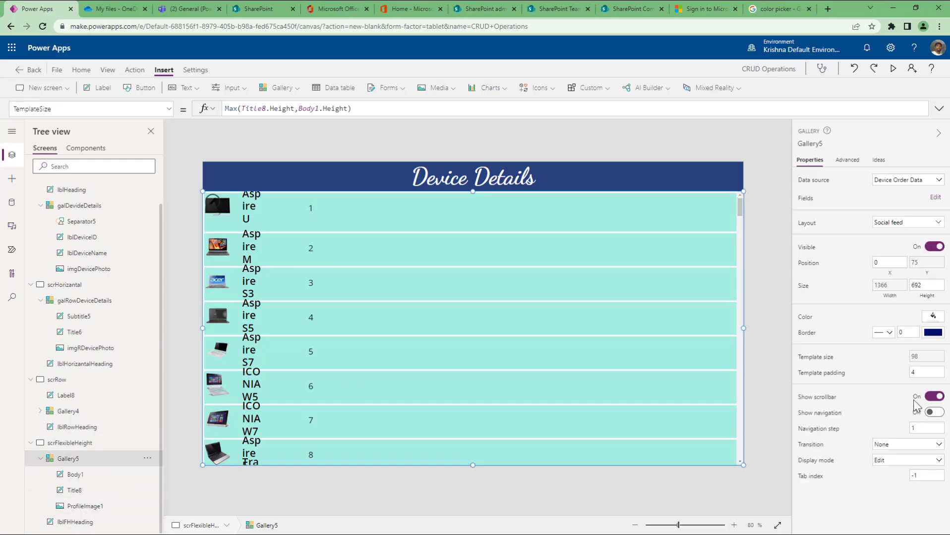
{"action": "left_click", "coordinate": [921, 359]}
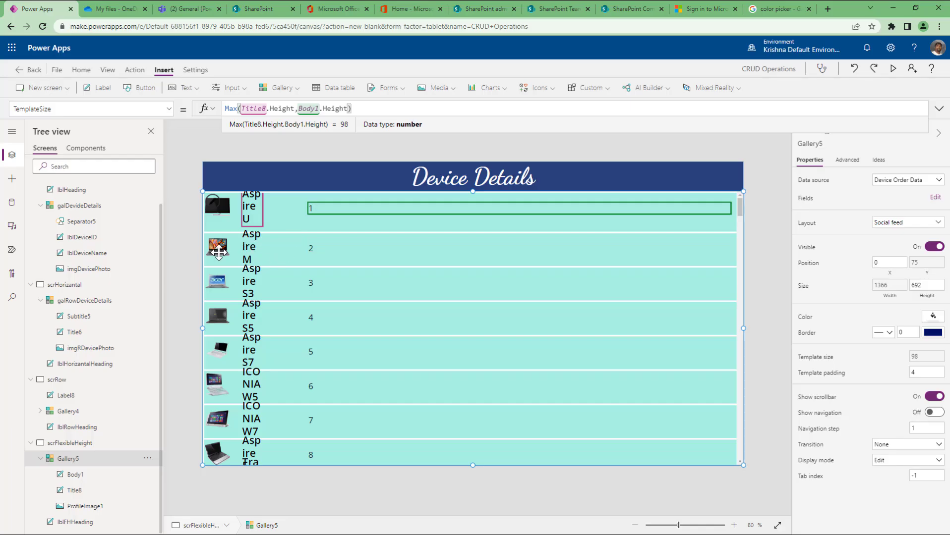
Replace the Y position formula of the Title8 label with a fixed value of 4.
{"action": "left_click", "coordinate": [89, 475]}
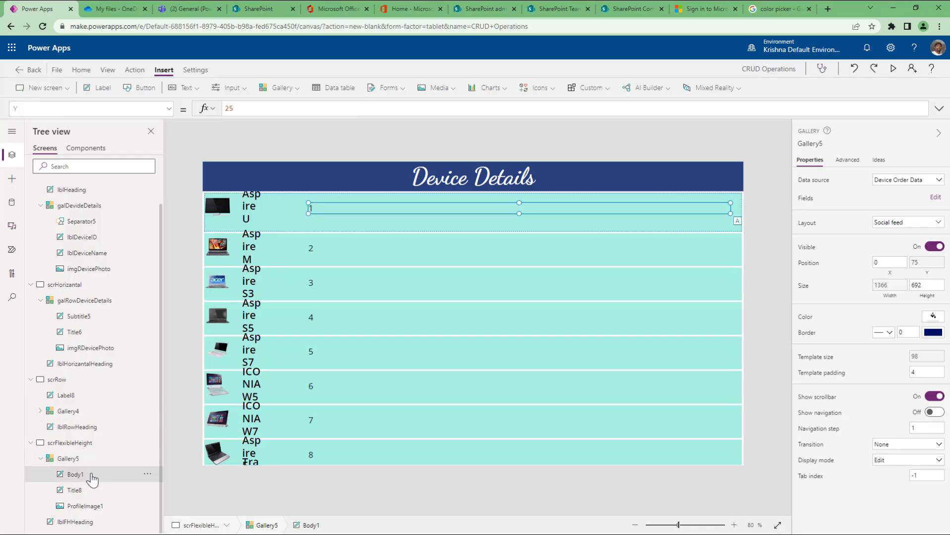
{"action": "left_click", "coordinate": [83, 496]}
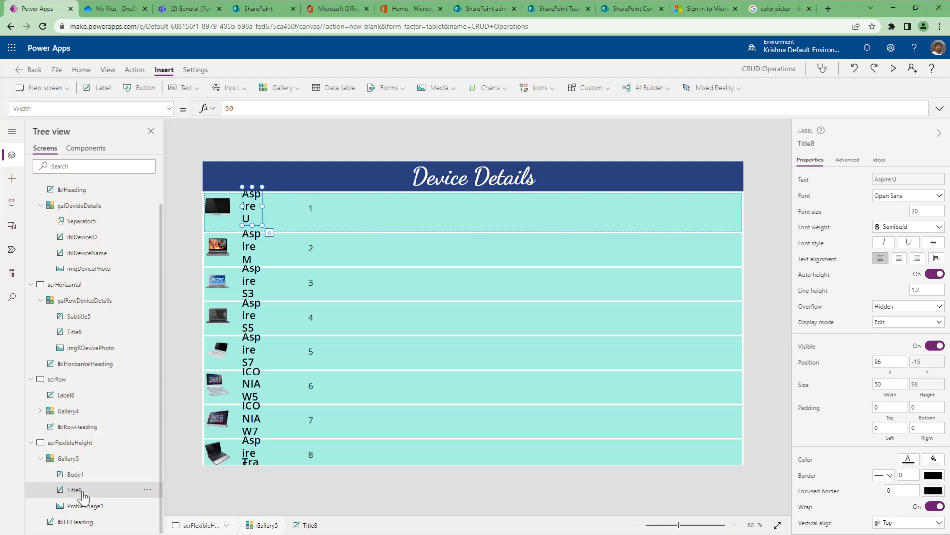
{"action": "left_click", "coordinate": [924, 364]}
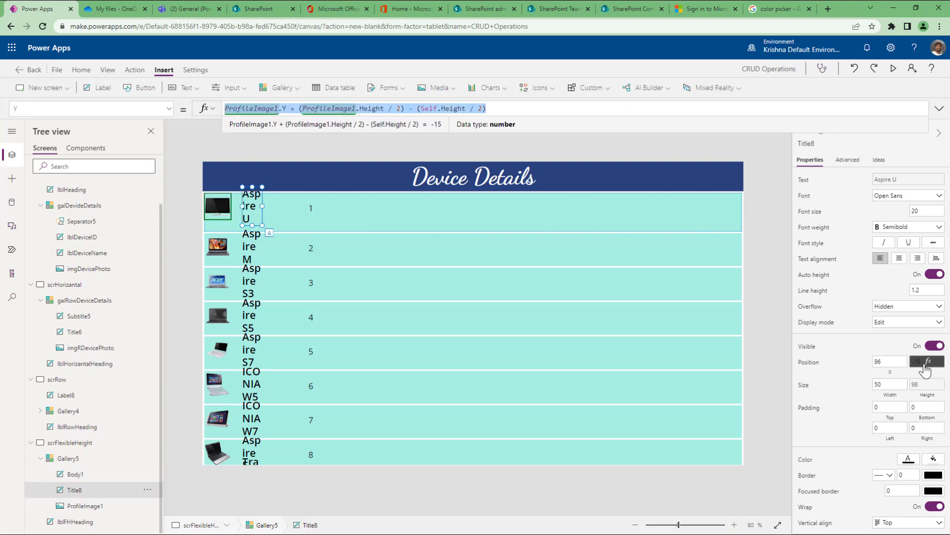
{"action": "key", "text": "BackSpace"}
{"action": "type", "text": "5"}
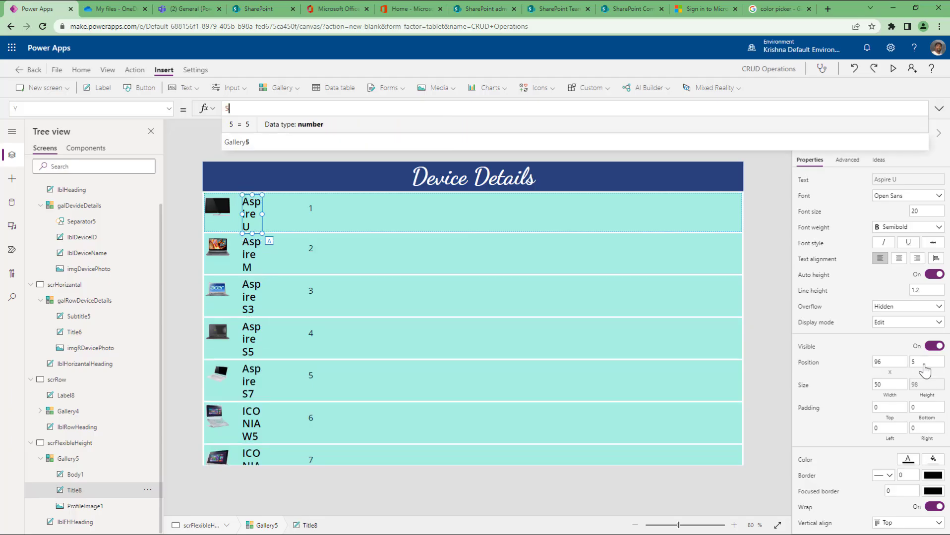
{"action": "key", "text": "BackSpace"}
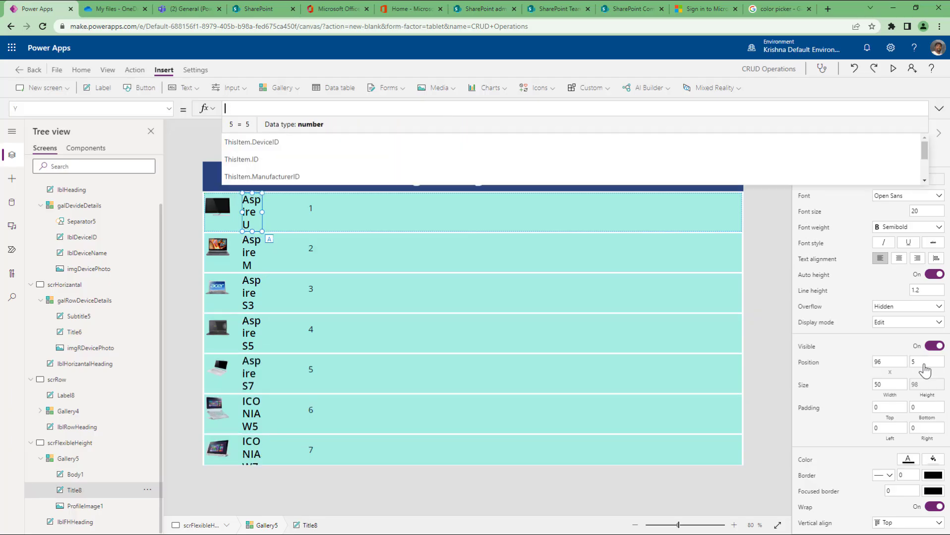
{"action": "type", "text": "4"}
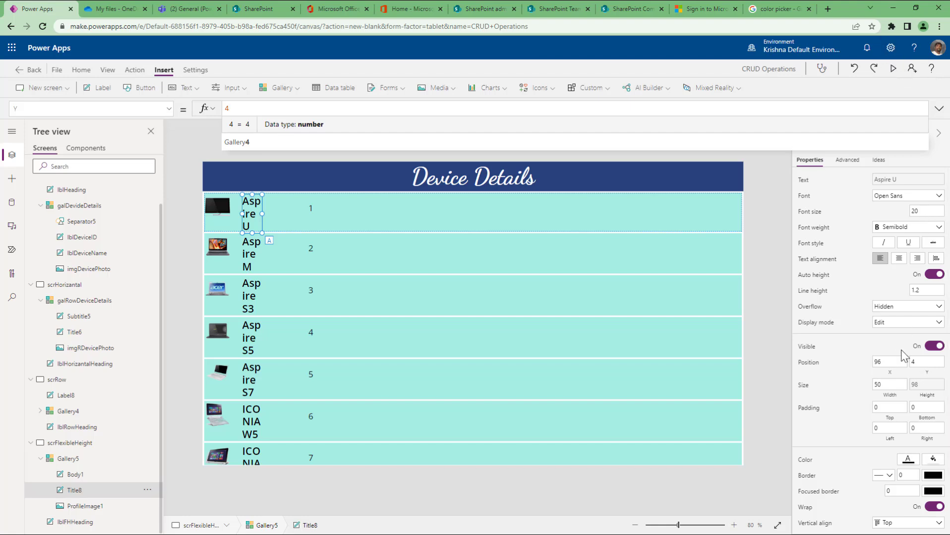
Set the width of the Title8 label to 60.
{"action": "left_click", "coordinate": [889, 385]}
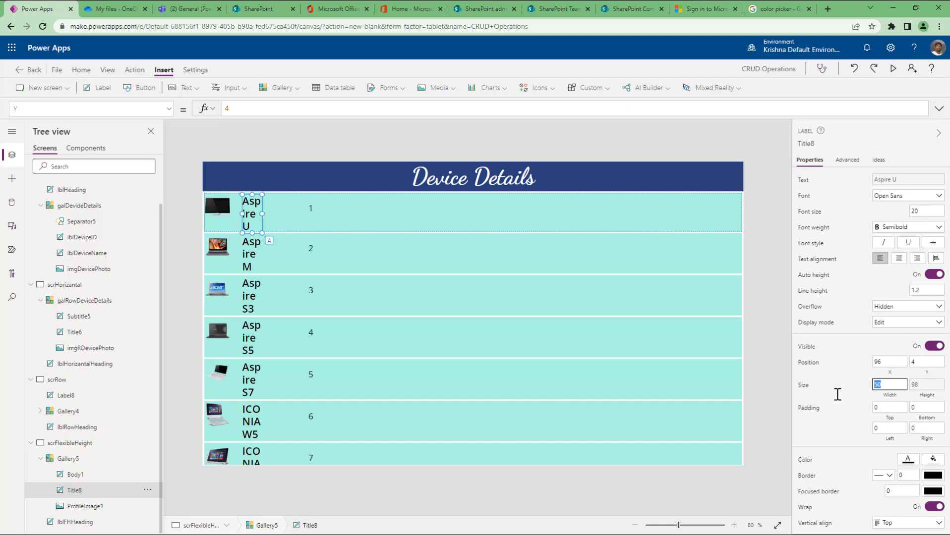
{"action": "type", "text": "65"}
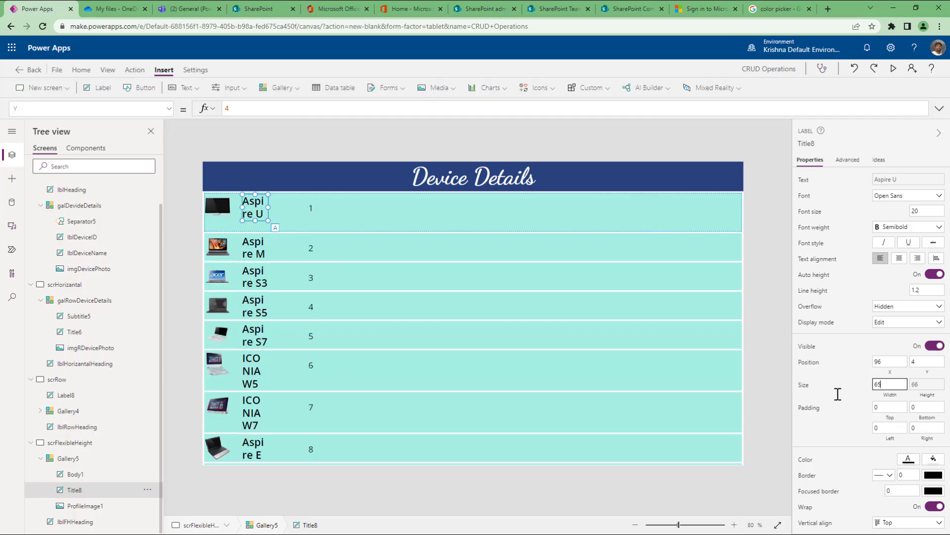
{"action": "key", "text": "BackSpace"}
{"action": "key", "text": "Tab"}
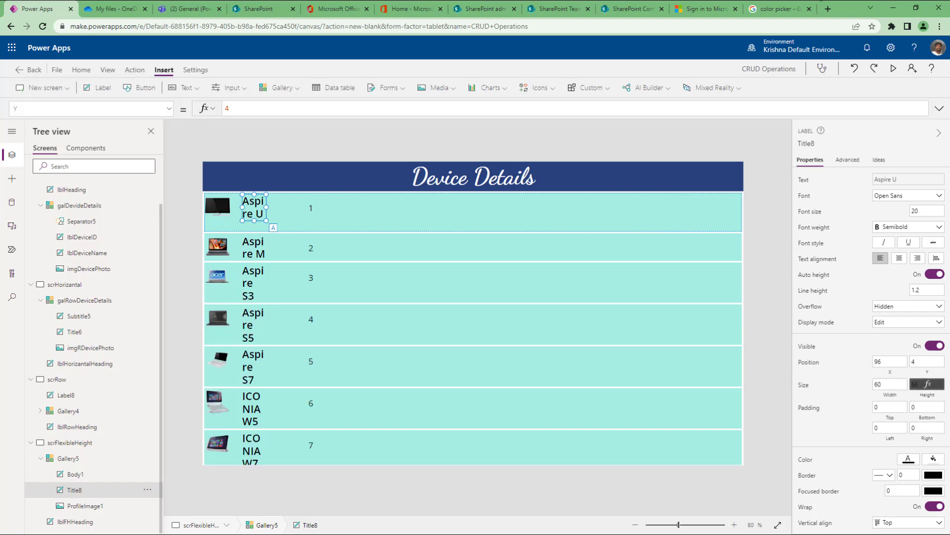
Preview the app again and examine how the rows for TravelMate B, Aspire V3 and Aspire One fit their titles, and close the preview.
{"action": "left_click", "coordinate": [893, 68]}
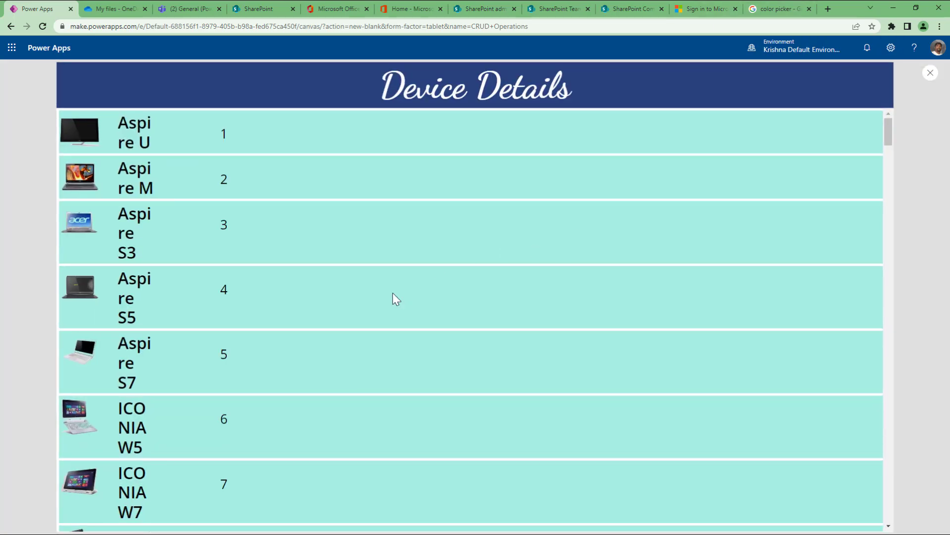
{"action": "scroll", "coordinate": [397, 299], "scroll_direction": "down", "scroll_amount": 5}
{"action": "scroll", "coordinate": [395, 300], "scroll_direction": "down", "scroll_amount": 1}
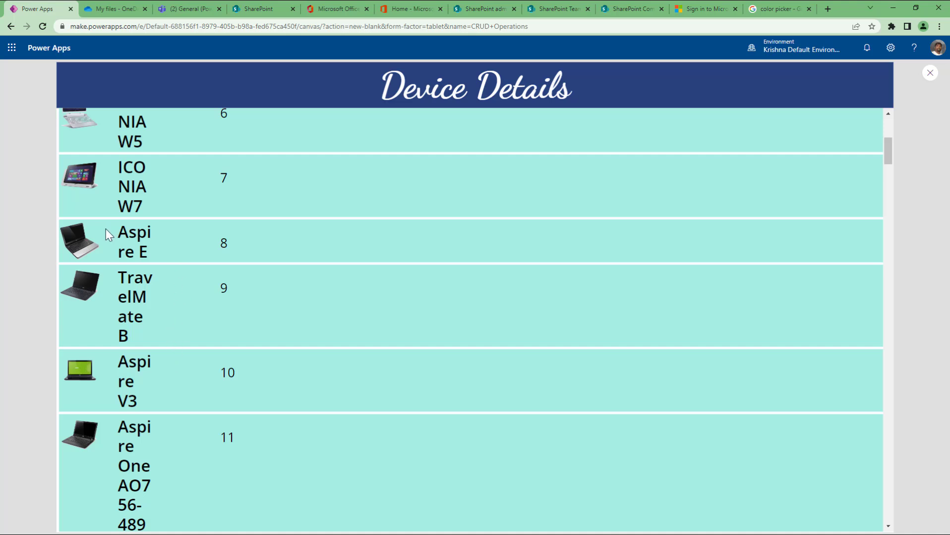
{"action": "left_click_drag", "start_coordinate": [120, 229], "coordinate": [141, 329]}
{"action": "left_click", "coordinate": [138, 252]}
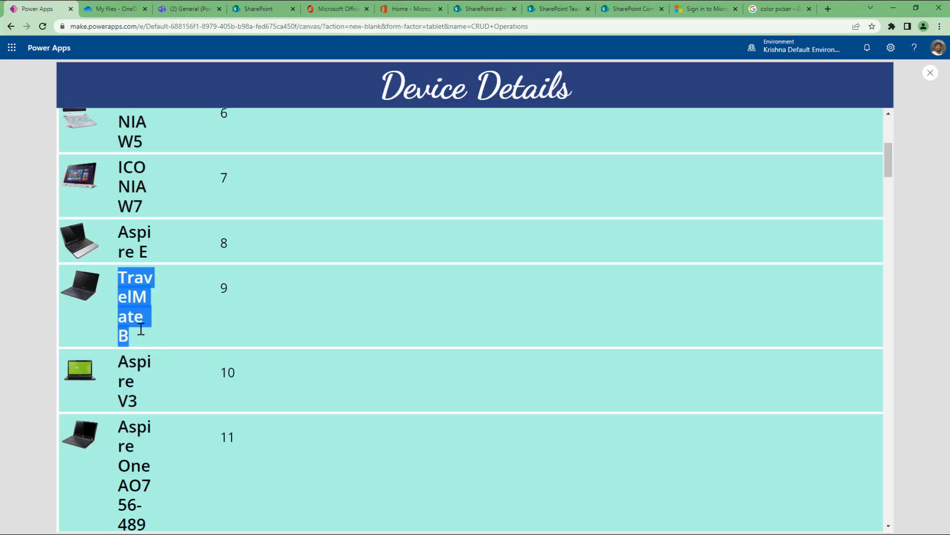
{"action": "scroll", "coordinate": [159, 465], "scroll_direction": "down", "scroll_amount": 2}
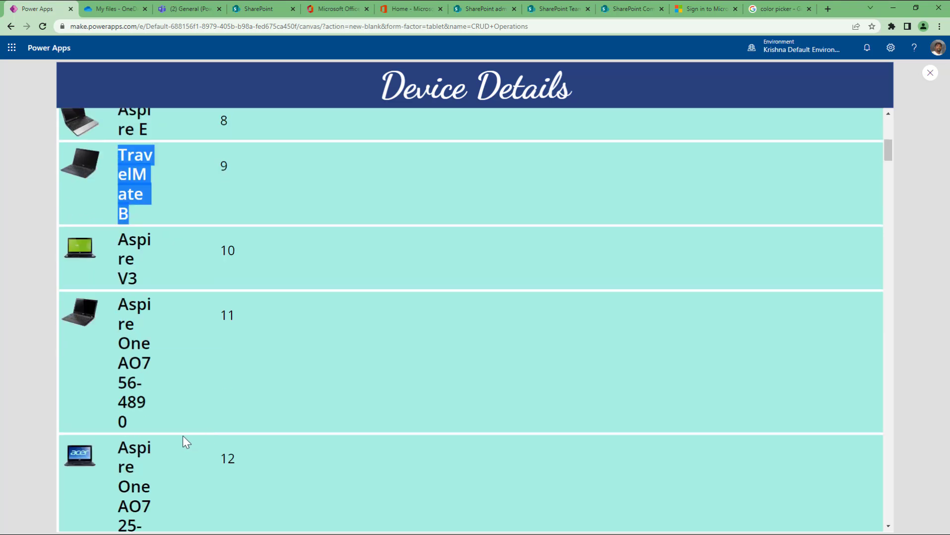
{"action": "scroll", "coordinate": [174, 256], "scroll_direction": "up", "scroll_amount": 1}
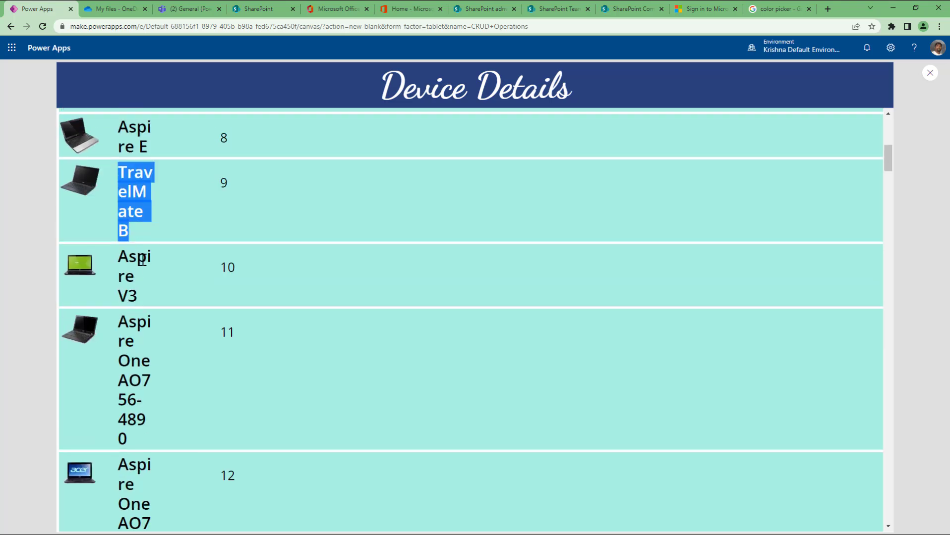
{"action": "left_click_drag", "start_coordinate": [121, 254], "coordinate": [127, 349]}
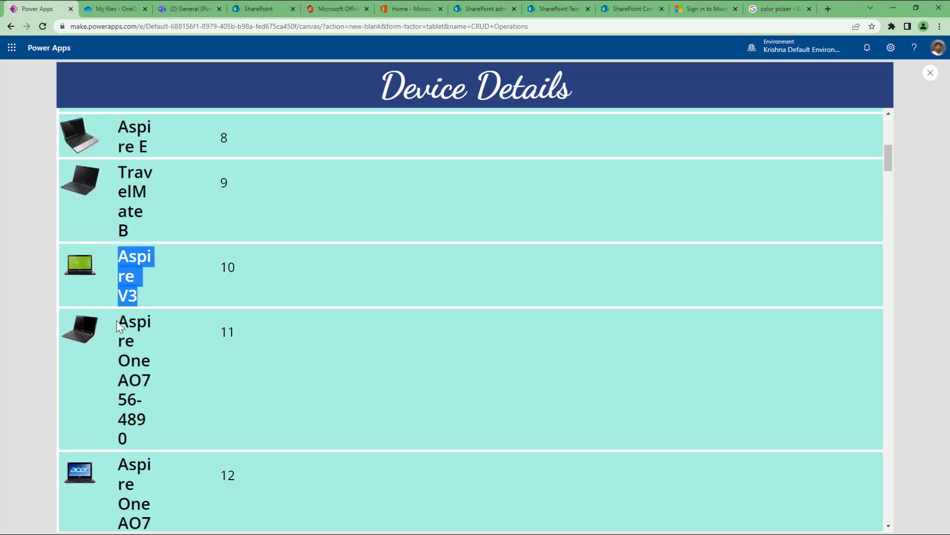
{"action": "scroll", "coordinate": [136, 444], "scroll_direction": "down", "scroll_amount": 1}
{"action": "left_click_drag", "start_coordinate": [128, 314], "coordinate": [136, 419]}
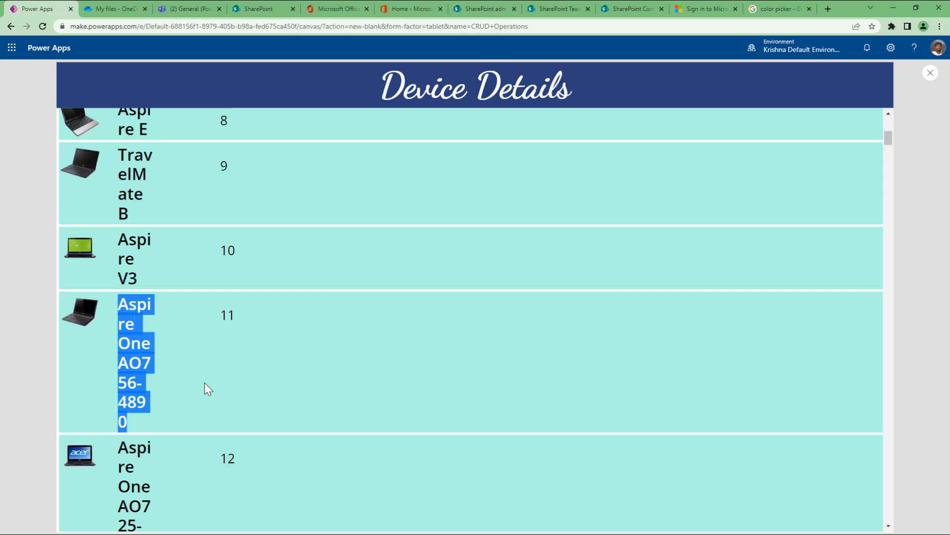
{"action": "left_click", "coordinate": [141, 359]}
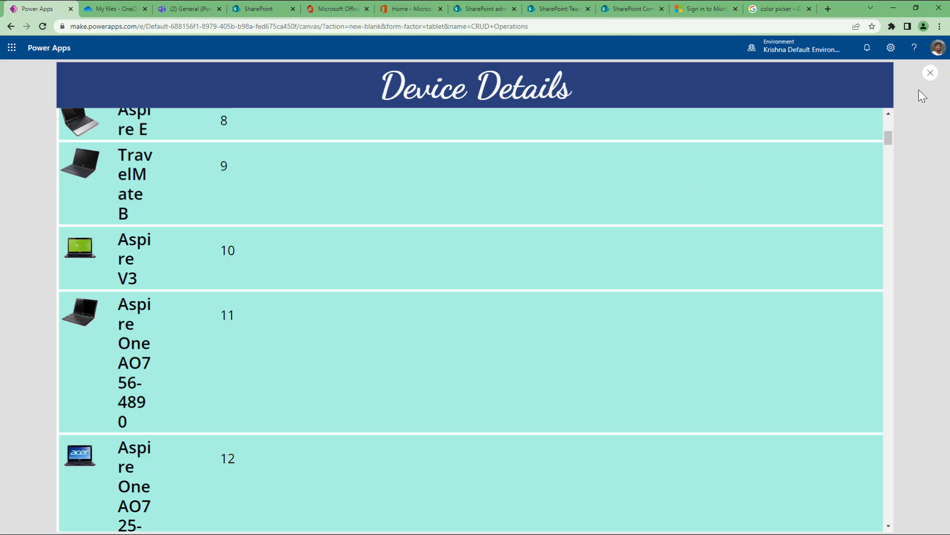
{"action": "left_click_drag", "start_coordinate": [889, 140], "coordinate": [890, 121]}
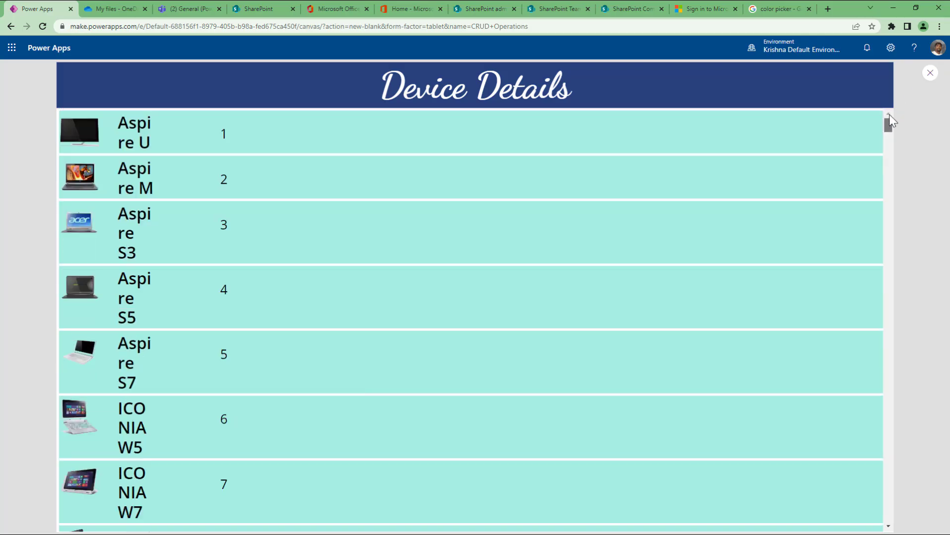
{"action": "left_click", "coordinate": [930, 73]}
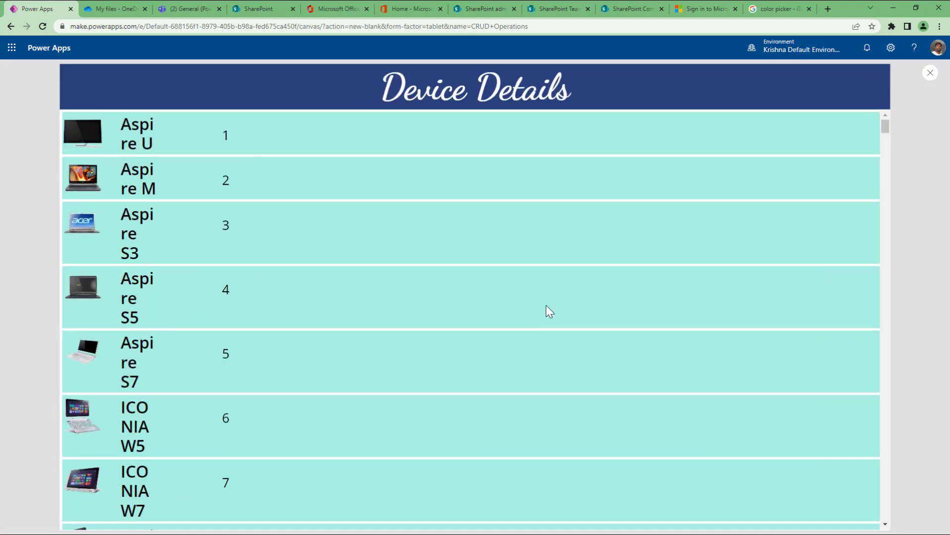
Preview the app, examine the row heights from Aspire U through Aspire V5, and close the preview.
{"action": "left_click", "coordinate": [892, 68]}
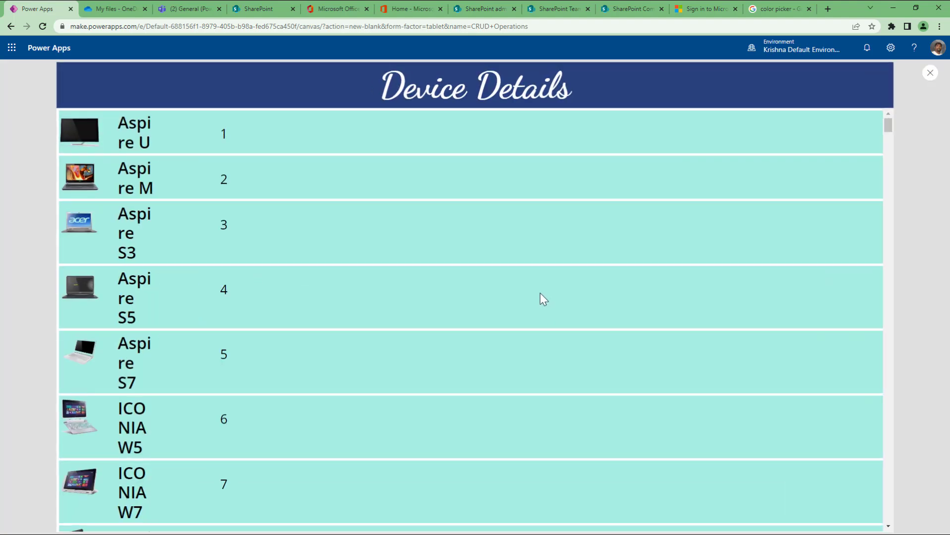
{"action": "scroll", "coordinate": [543, 295], "scroll_direction": "down", "scroll_amount": 10}
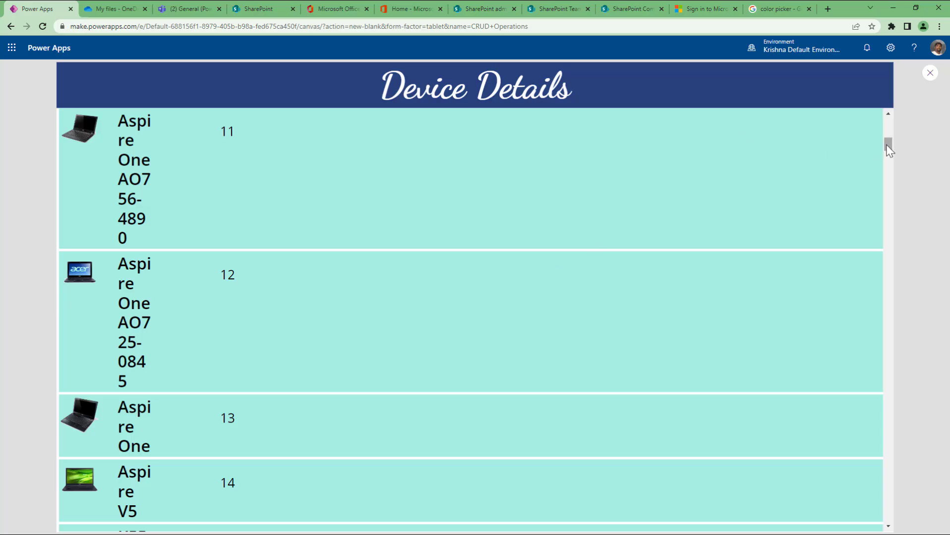
{"action": "left_click_drag", "start_coordinate": [888, 150], "coordinate": [887, 213]}
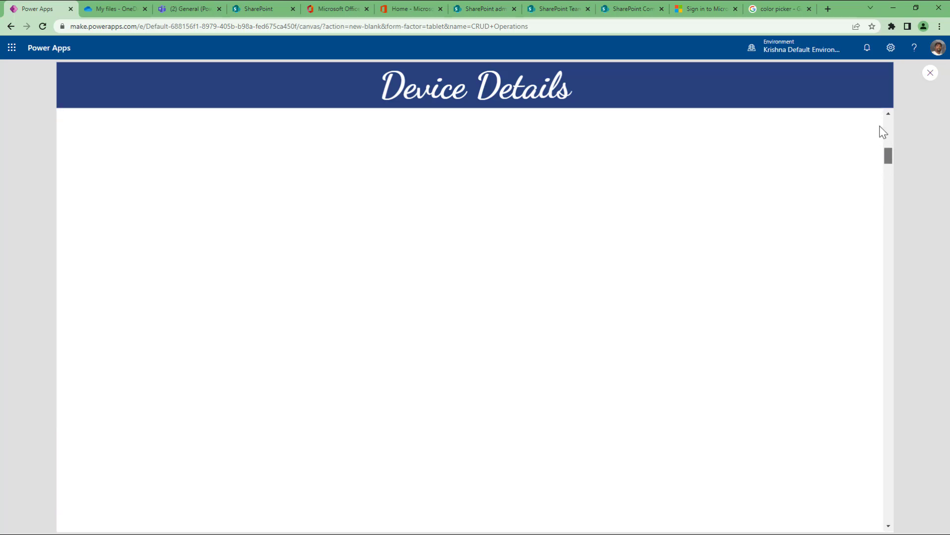
{"action": "left_click_drag", "start_coordinate": [880, 127], "coordinate": [884, 101]}
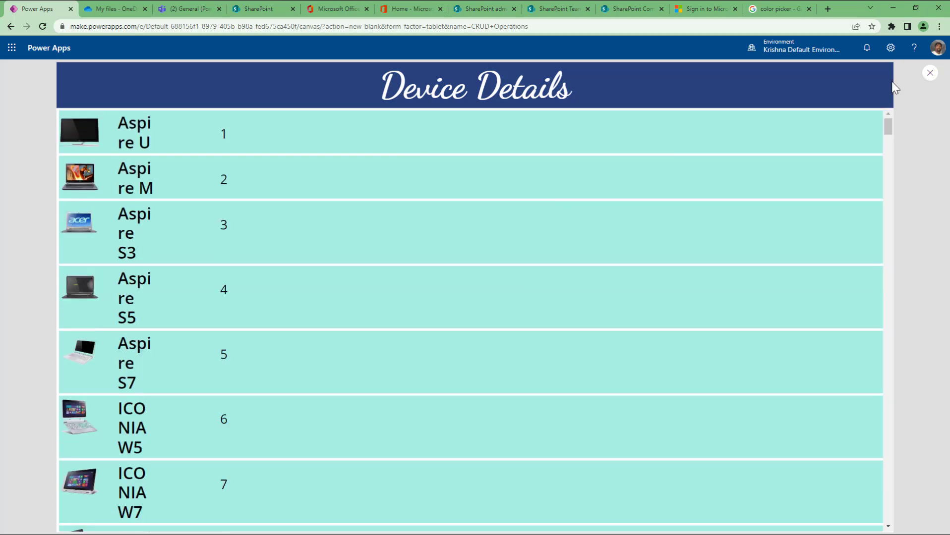
{"action": "left_click", "coordinate": [930, 73]}
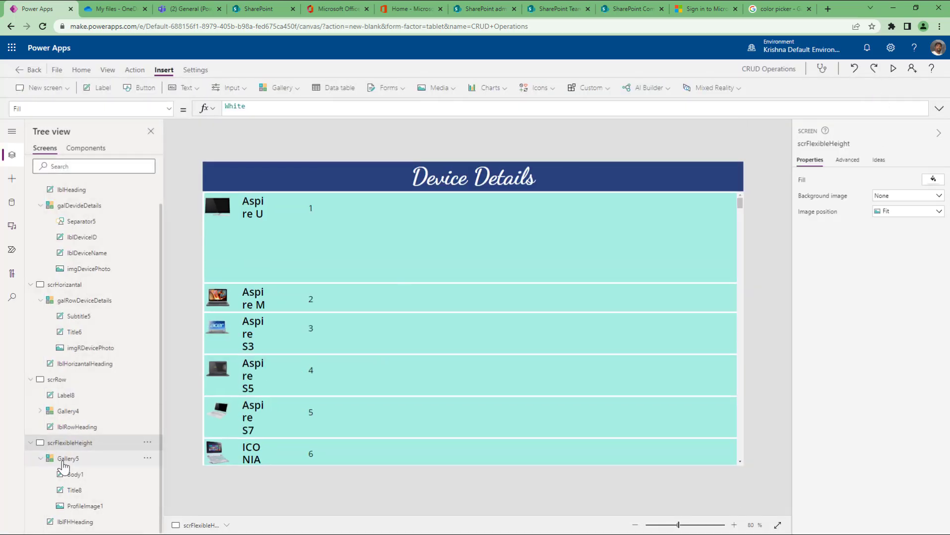
Select Gallery5 and compare its TemplateSize formula with the row heights on the canvas, from Aspire U to Aspire One.
{"action": "left_click", "coordinate": [68, 459]}
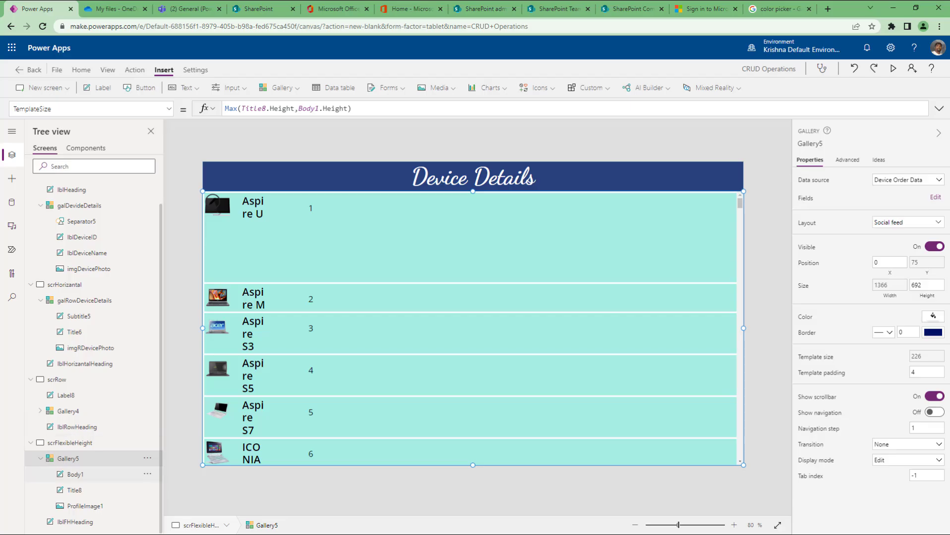
{"action": "scroll", "coordinate": [423, 369], "scroll_direction": "down", "scroll_amount": 3}
{"action": "scroll", "coordinate": [422, 364], "scroll_direction": "up", "scroll_amount": 3}
{"action": "scroll", "coordinate": [423, 364], "scroll_direction": "down", "scroll_amount": 3}
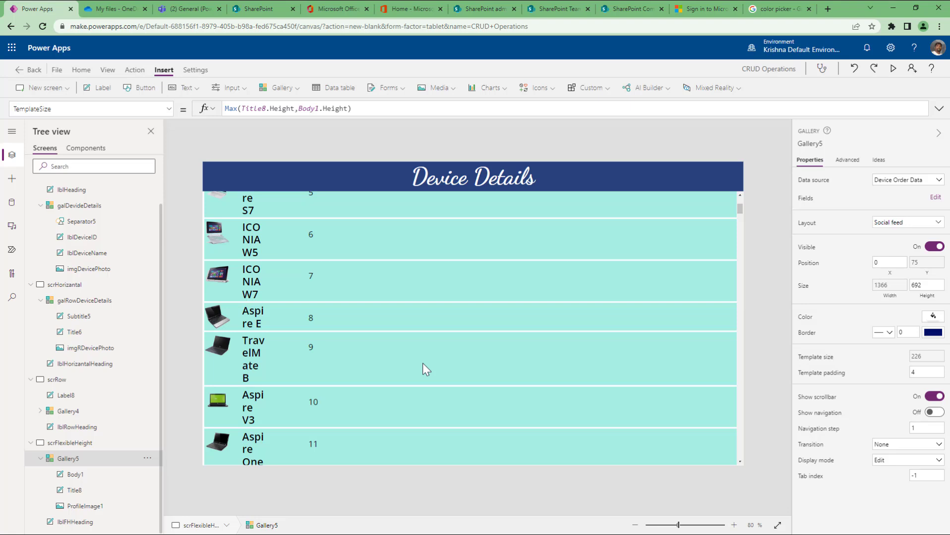
{"action": "scroll", "coordinate": [422, 369], "scroll_direction": "up", "scroll_amount": 1}
{"action": "scroll", "coordinate": [422, 369], "scroll_direction": "down", "scroll_amount": 1}
{"action": "scroll", "coordinate": [422, 370], "scroll_direction": "up", "scroll_amount": 4}
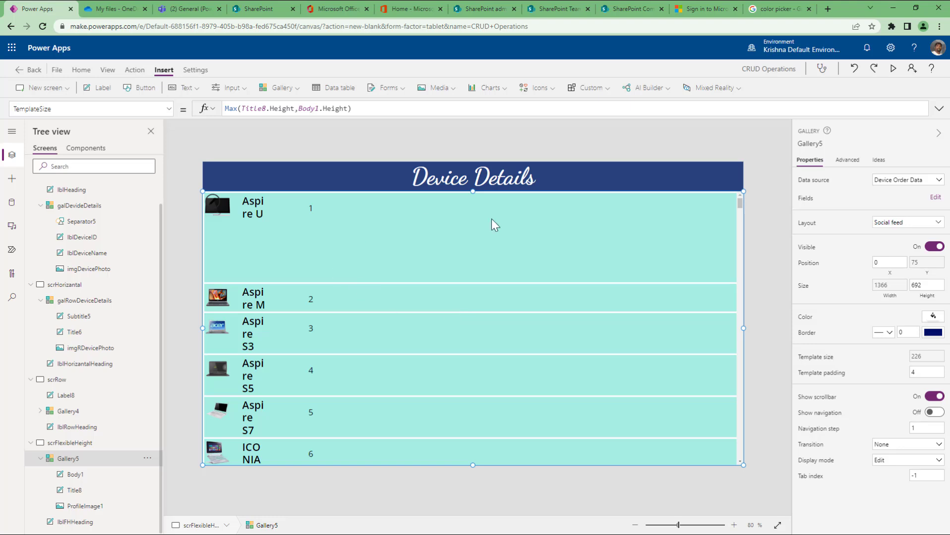
Preview the app once more, check the row heights down to Transformer Book, and close the preview.
{"action": "left_click", "coordinate": [893, 69]}
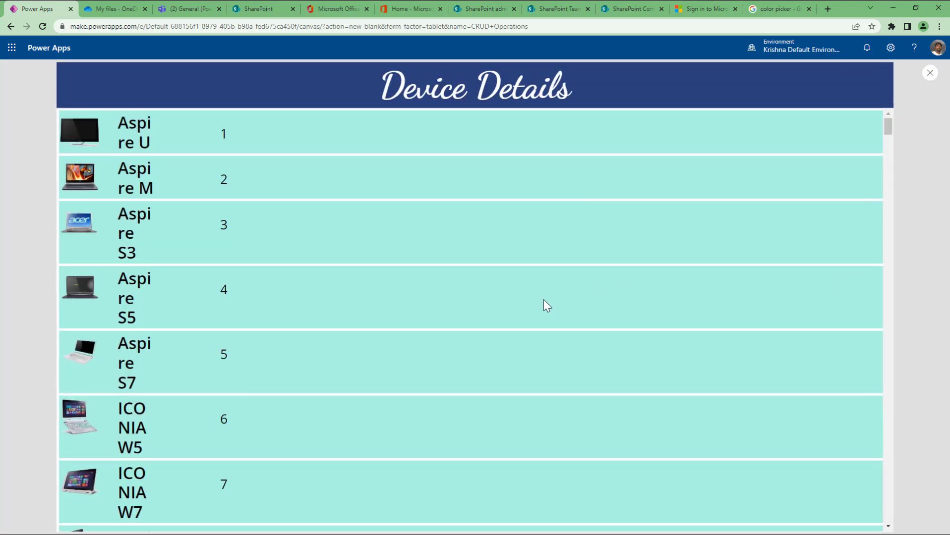
{"action": "scroll", "coordinate": [541, 291], "scroll_direction": "down", "scroll_amount": 12}
{"action": "scroll", "coordinate": [541, 291], "scroll_direction": "down", "scroll_amount": 10}
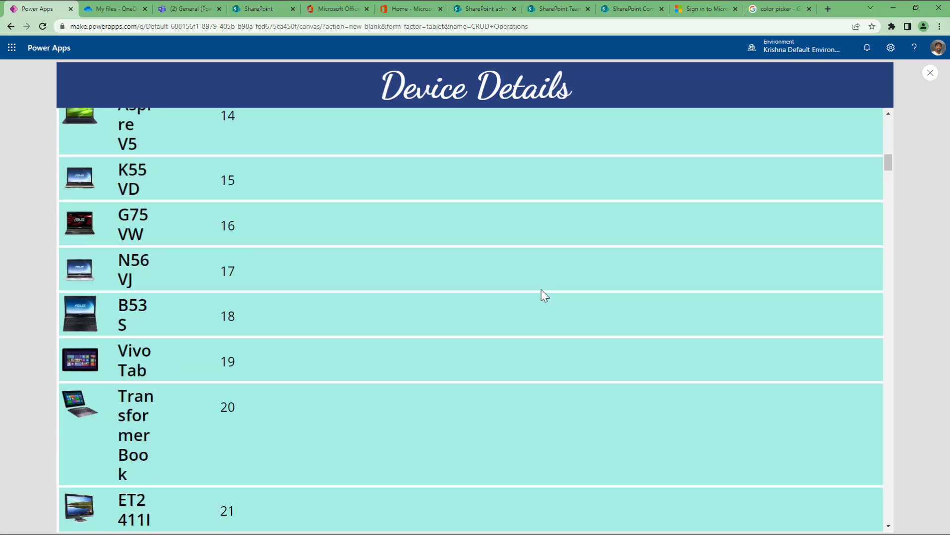
{"action": "scroll", "coordinate": [541, 291], "scroll_direction": "up", "scroll_amount": 15}
{"action": "scroll", "coordinate": [540, 293], "scroll_direction": "up", "scroll_amount": 8}
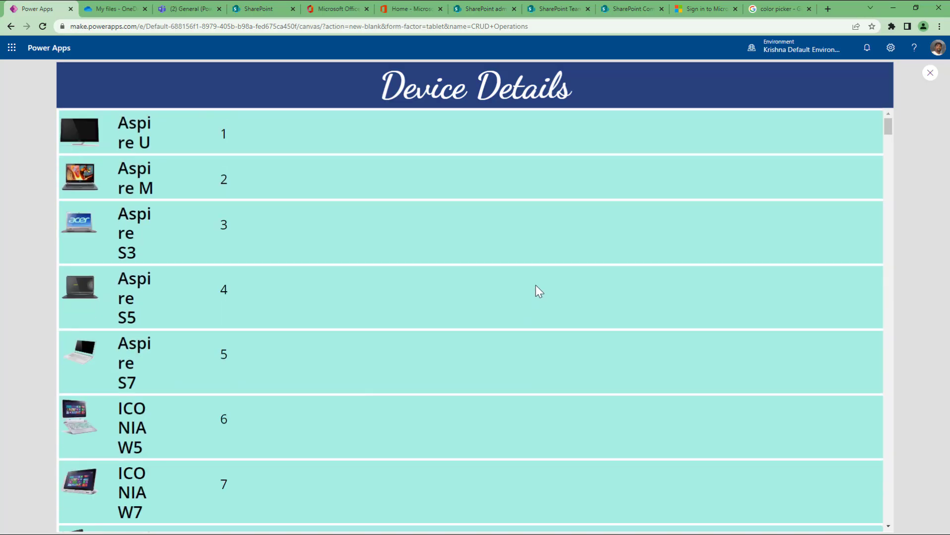
{"action": "key", "text": "Escape"}
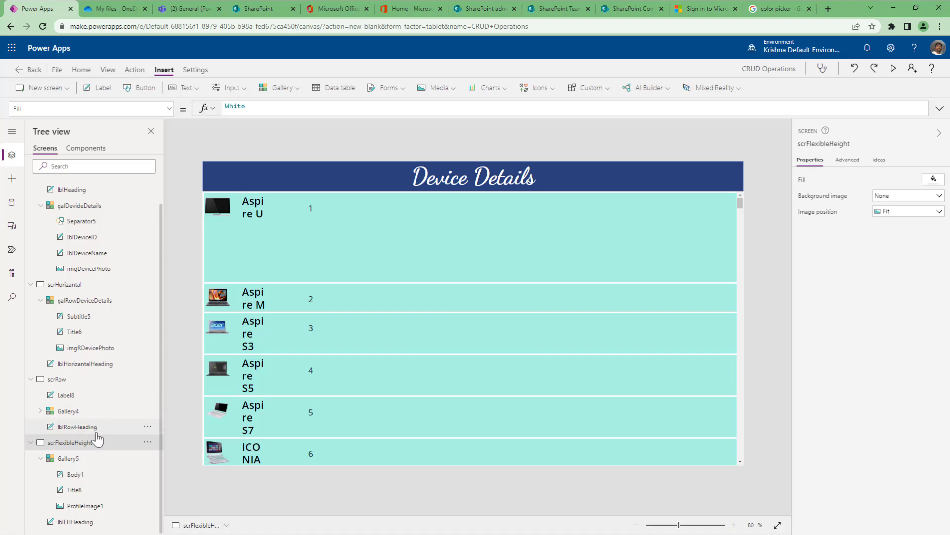
Set the font size of the Title8 label to 15.
{"action": "left_click", "coordinate": [82, 495]}
{"action": "left_click", "coordinate": [914, 212]}
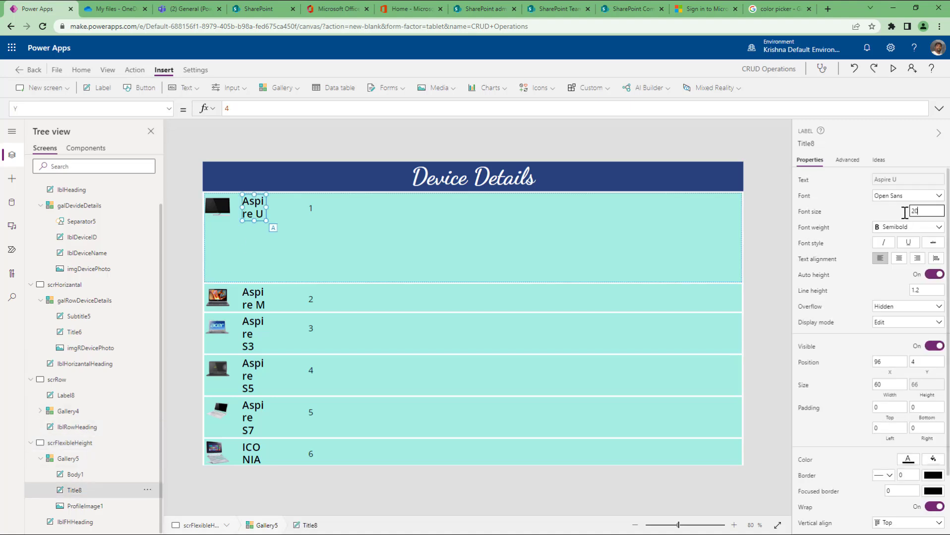
{"action": "type", "text": "15"}
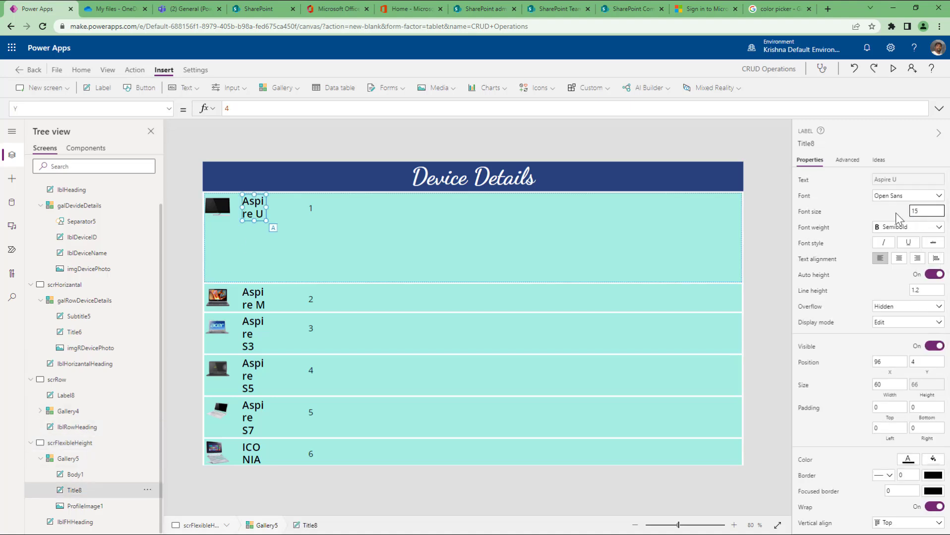
Preview the gallery with the smaller titles, examine how rows down to device ID 59 fit them, and close the preview.
{"action": "left_click", "coordinate": [892, 68]}
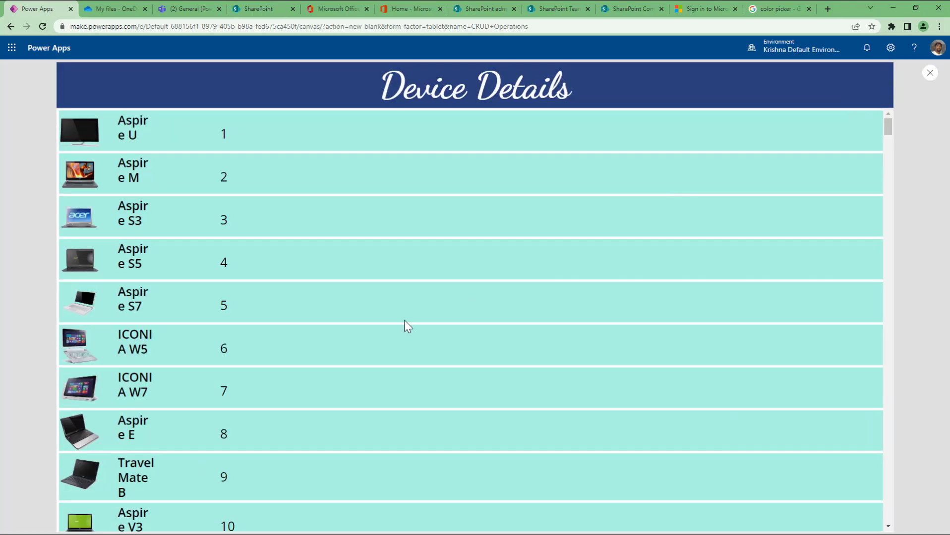
{"action": "scroll", "coordinate": [392, 321], "scroll_direction": "down", "scroll_amount": 1}
{"action": "scroll", "coordinate": [380, 321], "scroll_direction": "down", "scroll_amount": 10}
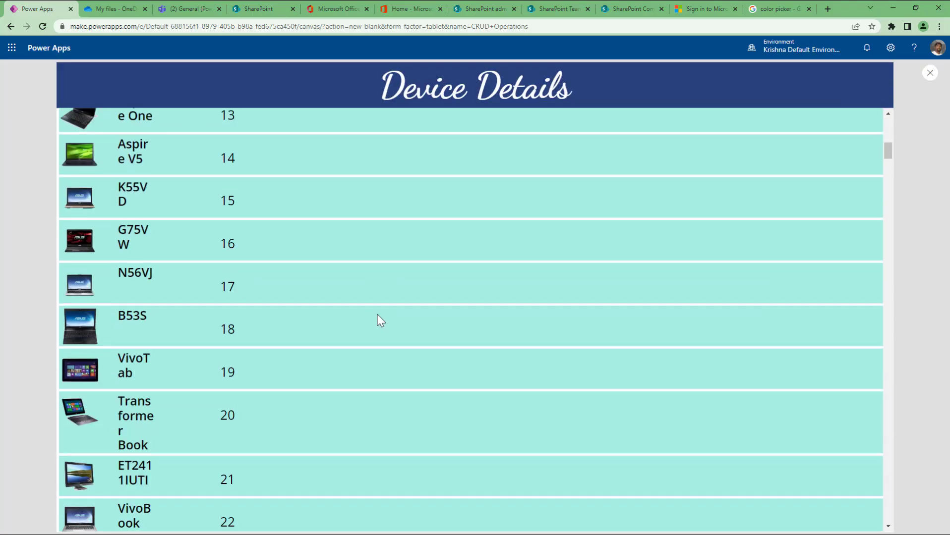
{"action": "scroll", "coordinate": [380, 321], "scroll_direction": "down", "scroll_amount": 17}
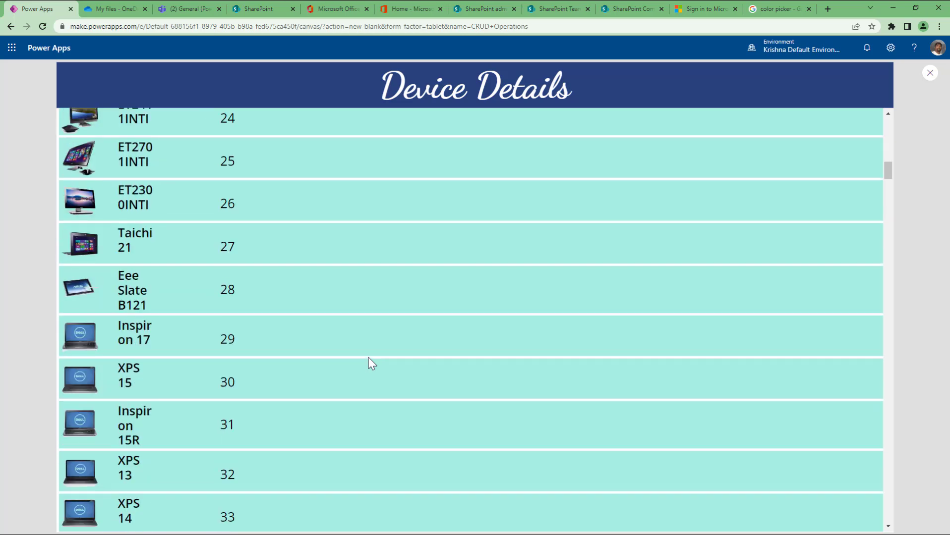
{"action": "scroll", "coordinate": [366, 361], "scroll_direction": "down", "scroll_amount": 15}
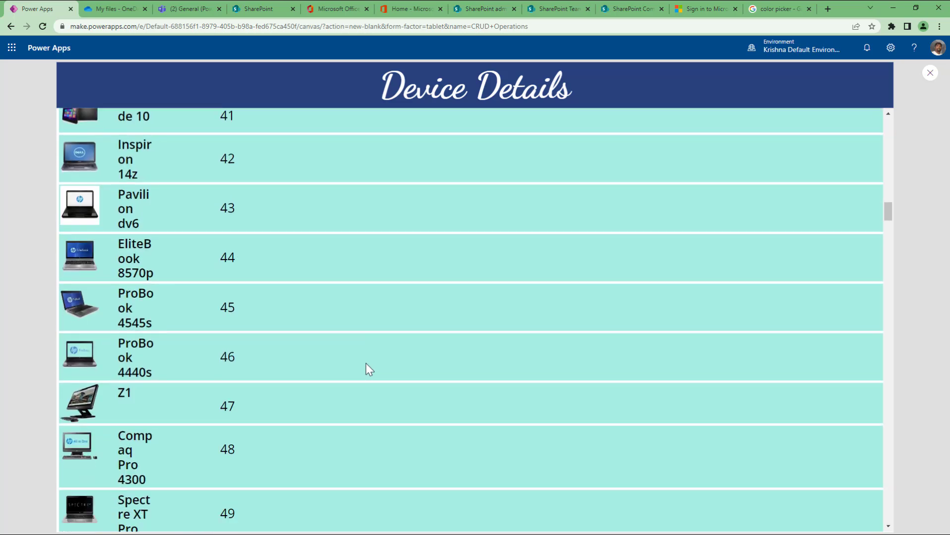
{"action": "scroll", "coordinate": [365, 364], "scroll_direction": "down", "scroll_amount": 6}
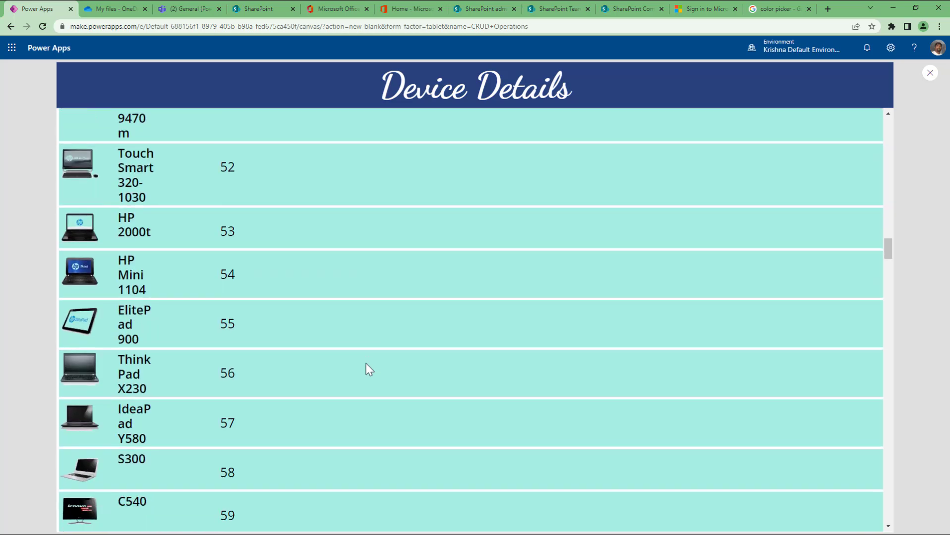
{"action": "key", "text": "Escape"}
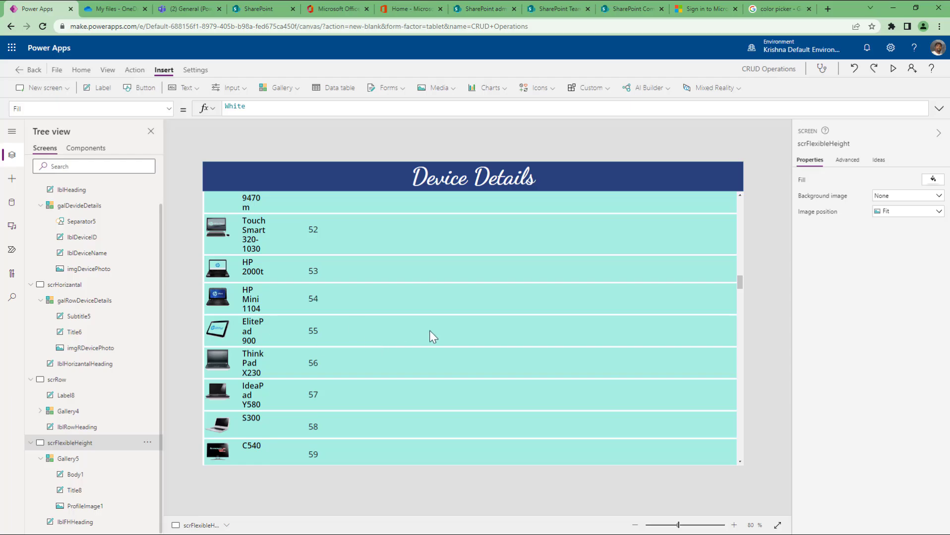
On the scrRow screen, left-align the Device Details heading label.
{"action": "left_click", "coordinate": [67, 459]}
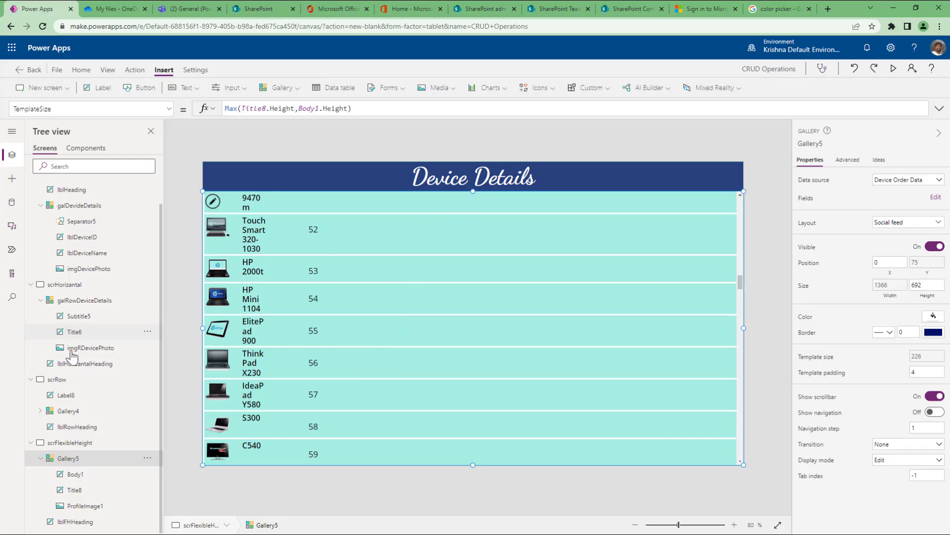
{"action": "left_click", "coordinate": [58, 380]}
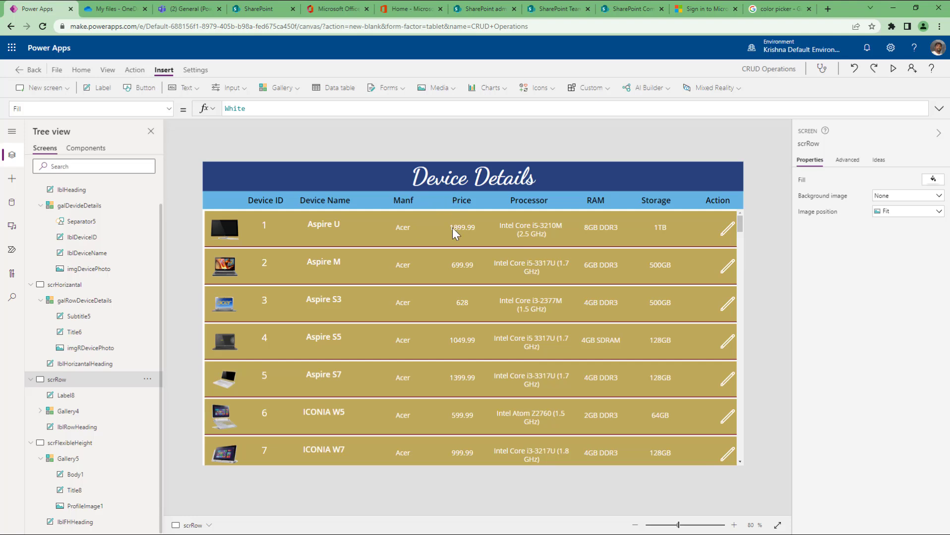
{"action": "left_click", "coordinate": [71, 412]}
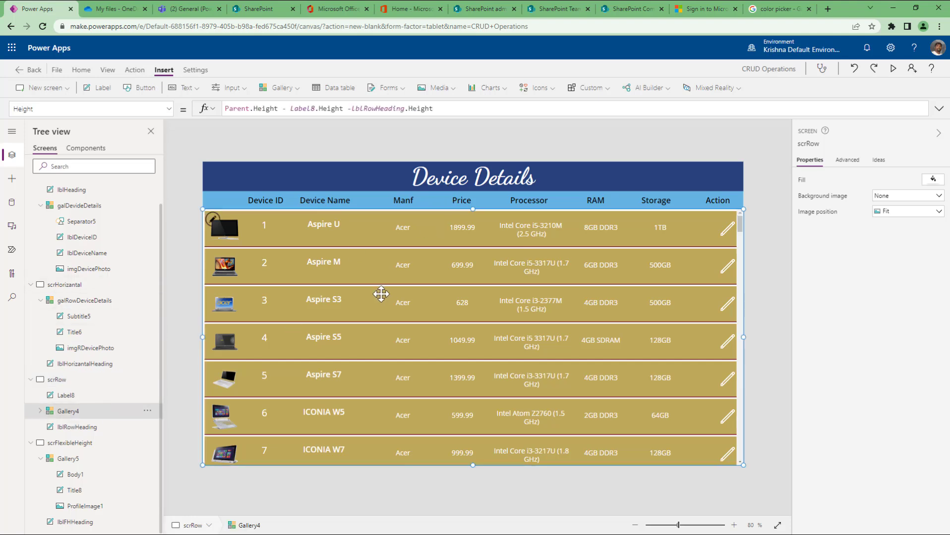
{"action": "left_click", "coordinate": [469, 179]}
{"action": "left_click", "coordinate": [879, 258]}
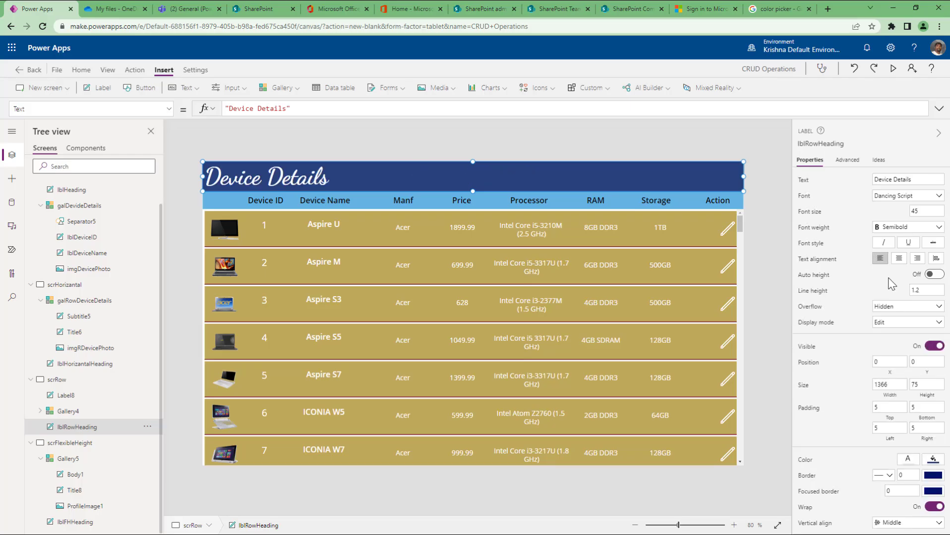
Set the left padding of the lblRowHeading label to 50.
{"action": "left_click", "coordinate": [893, 429]}
{"action": "type", "text": "25"}
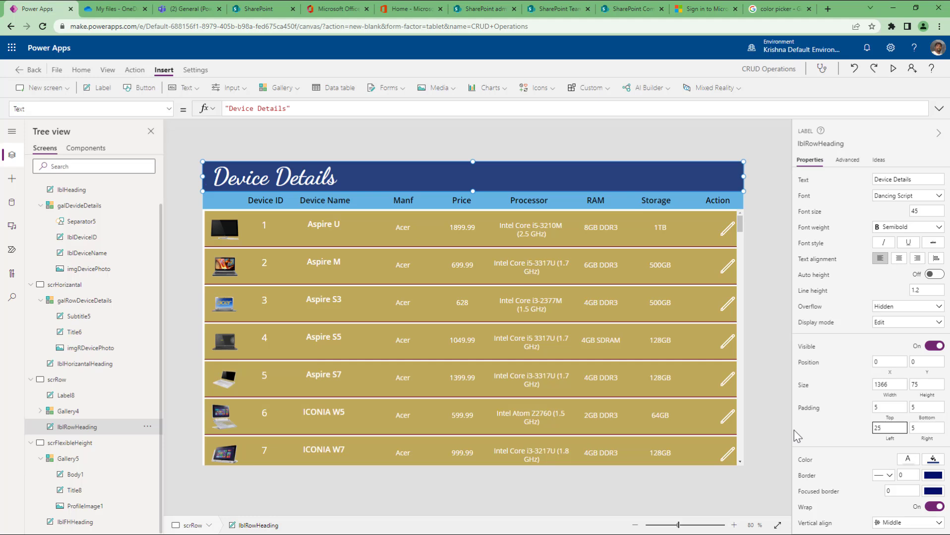
{"action": "key", "text": "ctrl+a"}
{"action": "type", "text": "50"}
{"action": "key", "text": "Tab"}
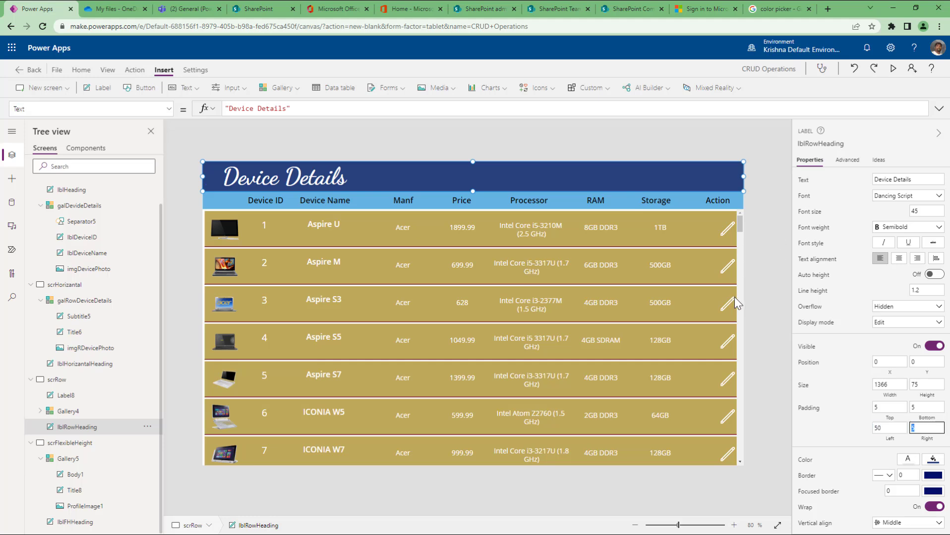
{"action": "left_click", "coordinate": [767, 253]}
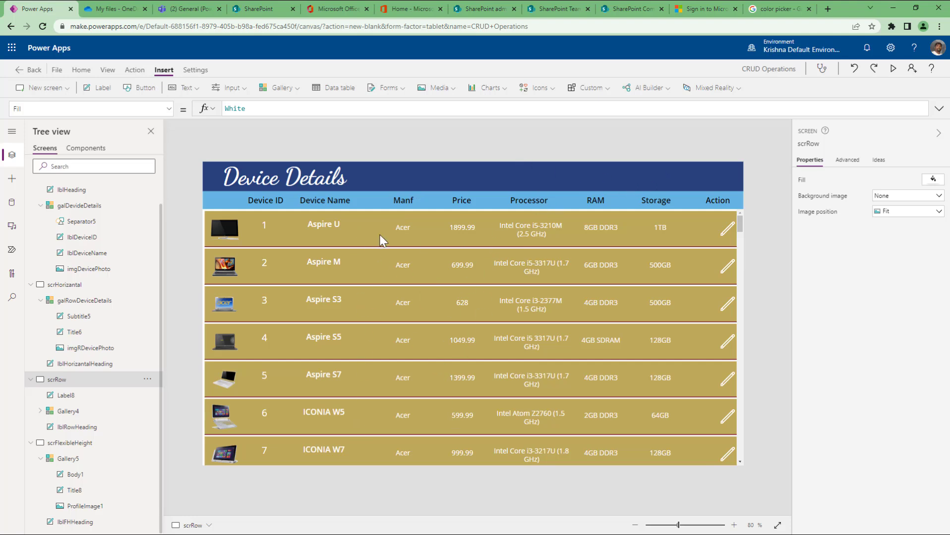
Review the Items formula of Gallery4 on the scrRow screen.
{"action": "left_click", "coordinate": [70, 412]}
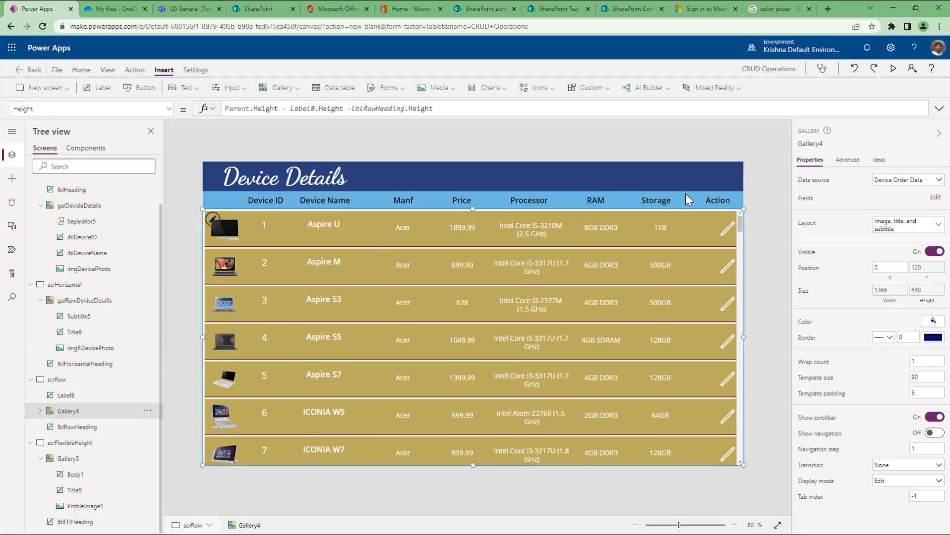
{"action": "left_click", "coordinate": [119, 110]}
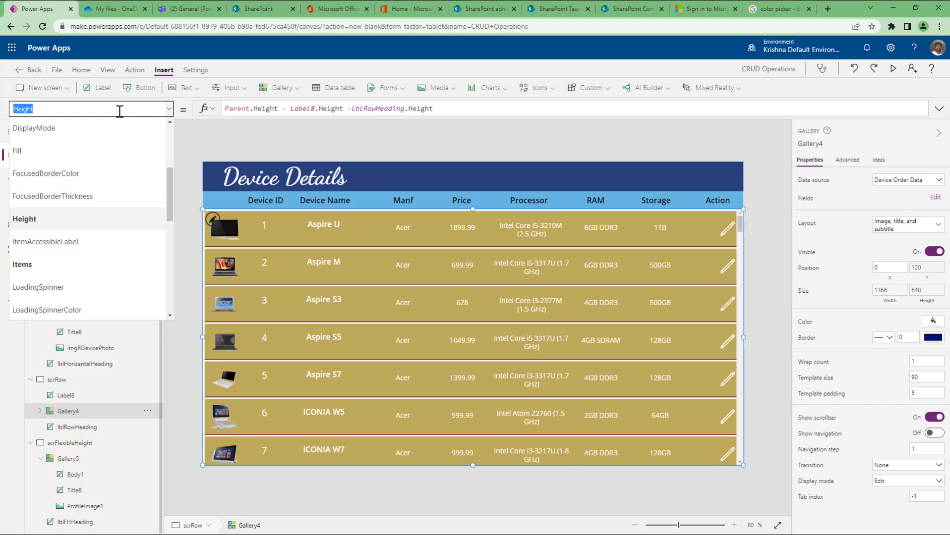
{"action": "left_click", "coordinate": [30, 265]}
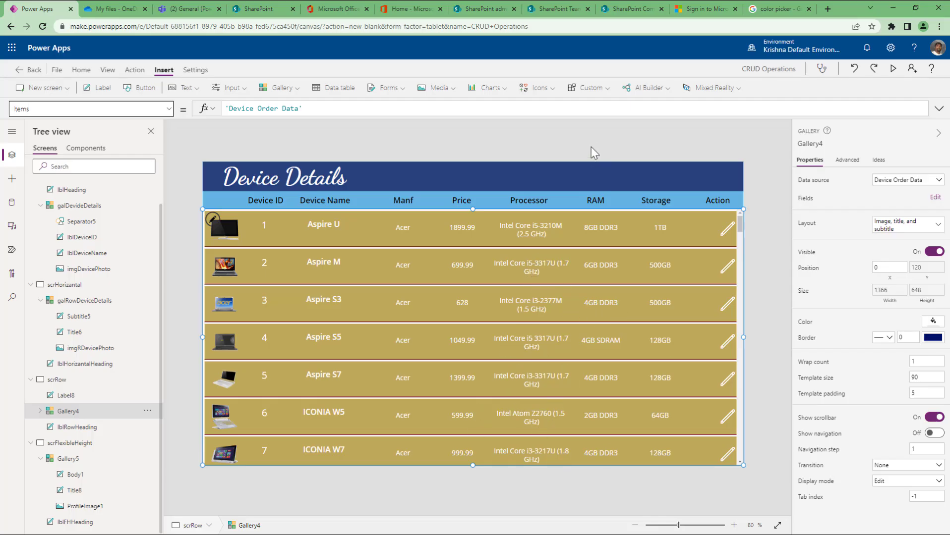
Insert a drop-down on scrRow and place it in the heading bar beside the Device Details title at about X 600, Y 17.
{"action": "left_click", "coordinate": [605, 146]}
{"action": "left_click", "coordinate": [191, 89]}
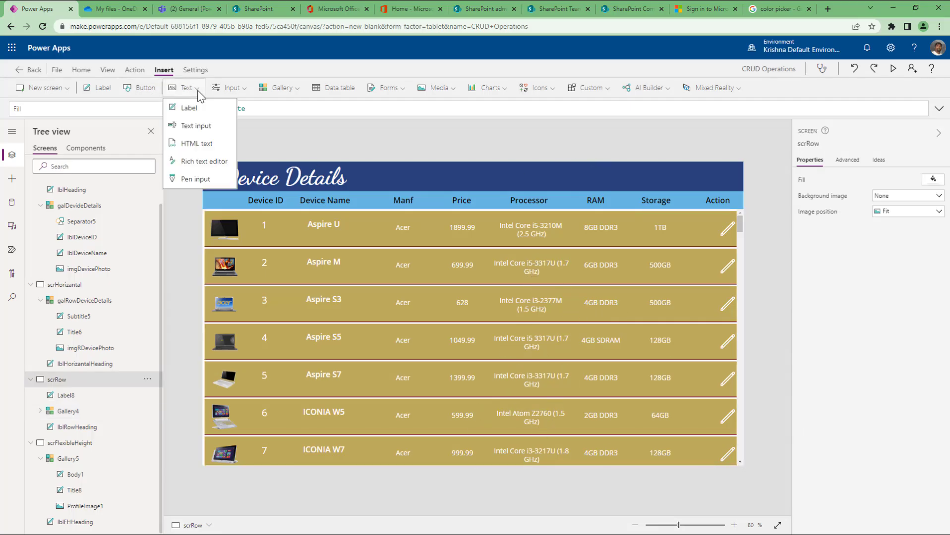
{"action": "left_click", "coordinate": [215, 89]}
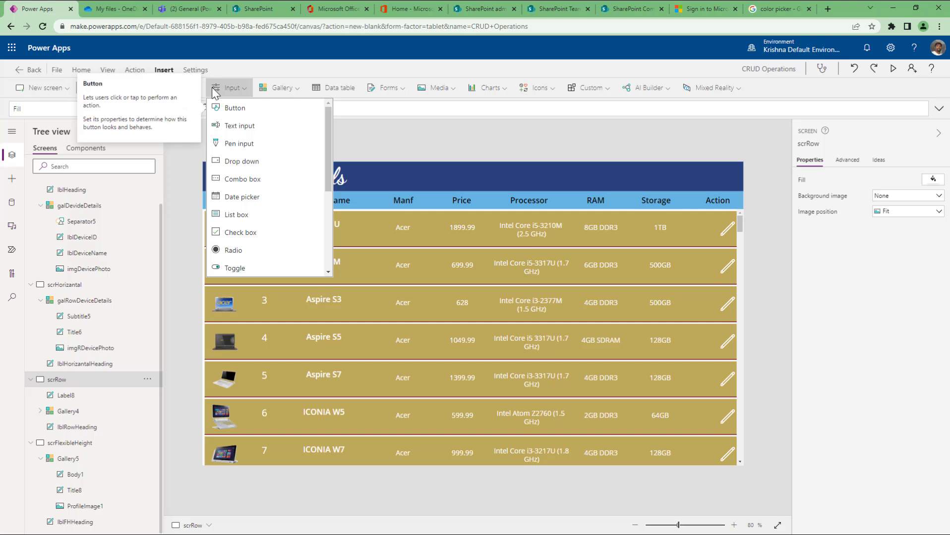
{"action": "left_click", "coordinate": [236, 162]}
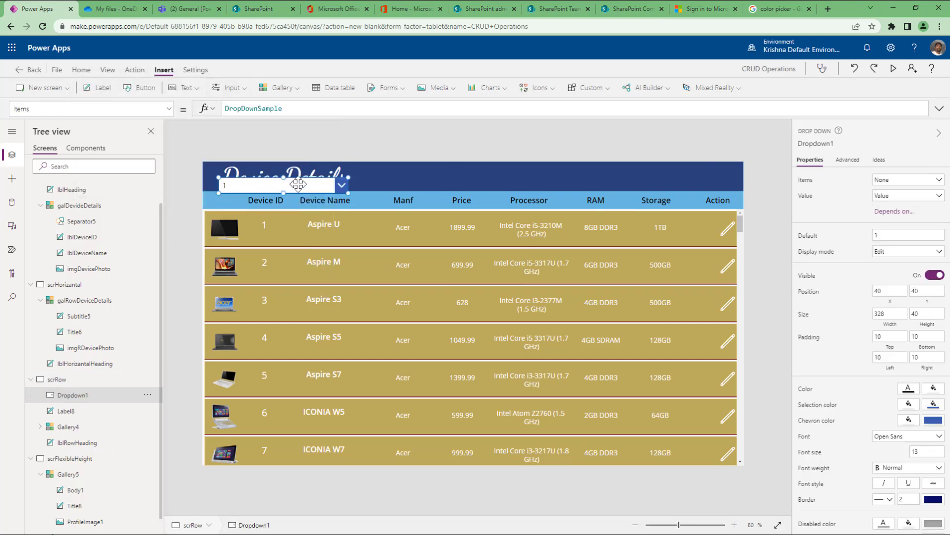
{"action": "left_click_drag", "start_coordinate": [273, 185], "coordinate": [497, 177]}
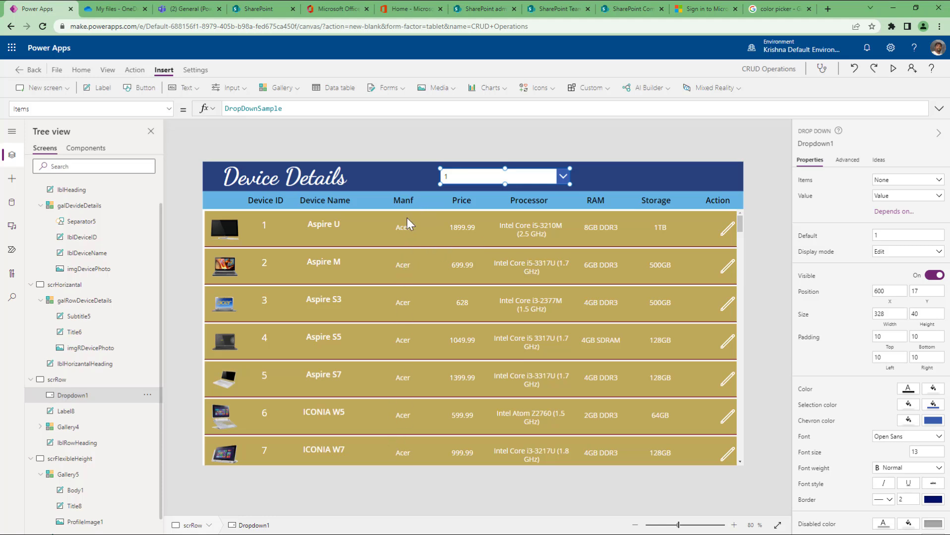
{"action": "scroll", "coordinate": [420, 387], "scroll_direction": "down", "scroll_amount": 8}
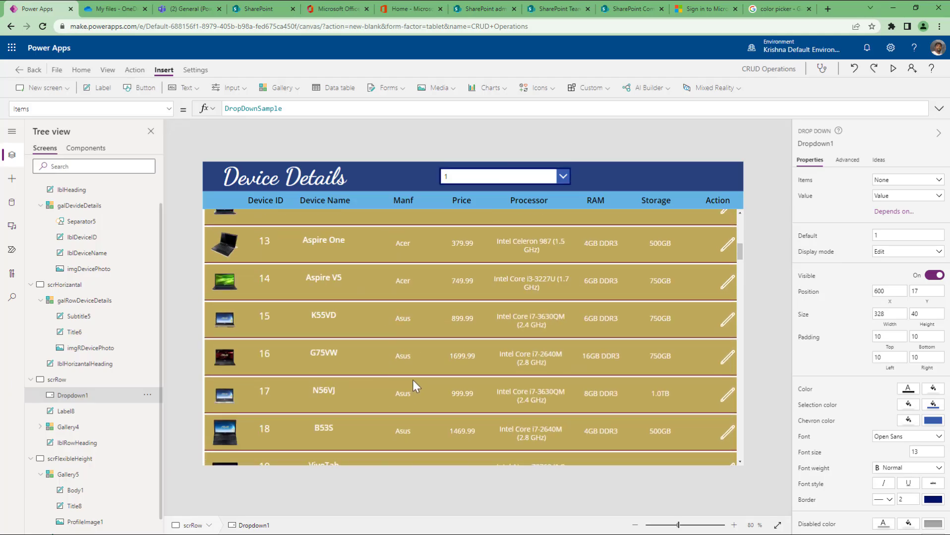
Browse the device rows in the scrRow gallery and examine the Items formula of the new drop-down.
{"action": "scroll", "coordinate": [403, 334], "scroll_direction": "down", "scroll_amount": 7}
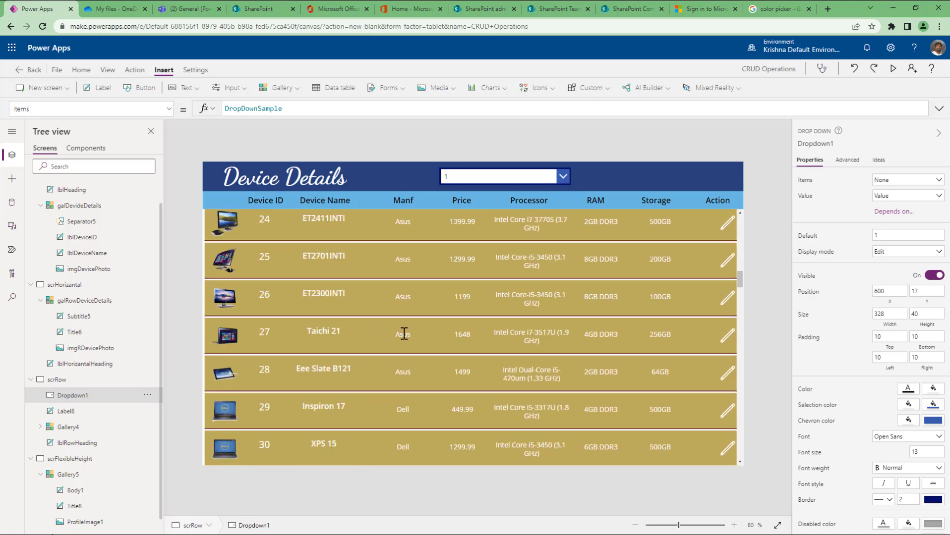
{"action": "scroll", "coordinate": [403, 334], "scroll_direction": "down", "scroll_amount": 4}
{"action": "scroll", "coordinate": [402, 333], "scroll_direction": "up", "scroll_amount": 10}
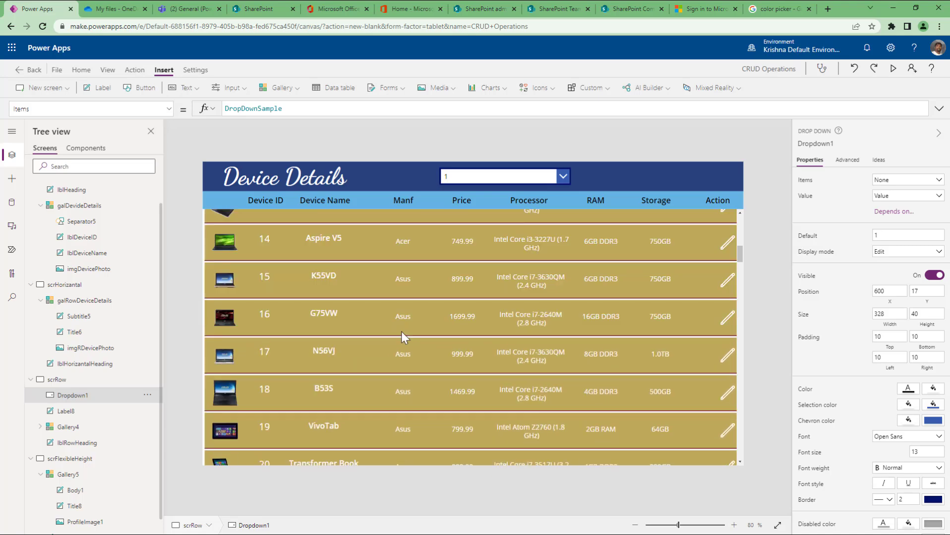
{"action": "left_click_drag", "start_coordinate": [739, 259], "coordinate": [739, 211]}
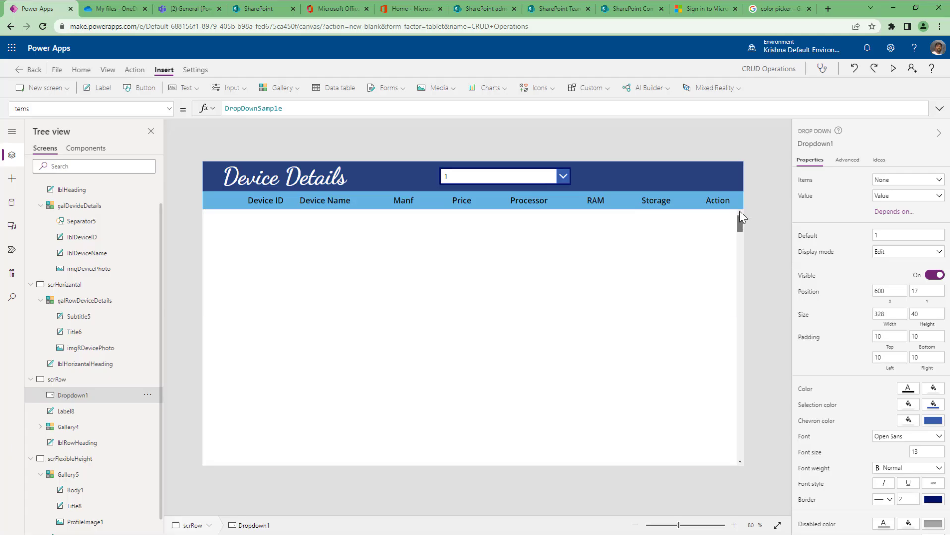
{"action": "double_click", "coordinate": [320, 110]}
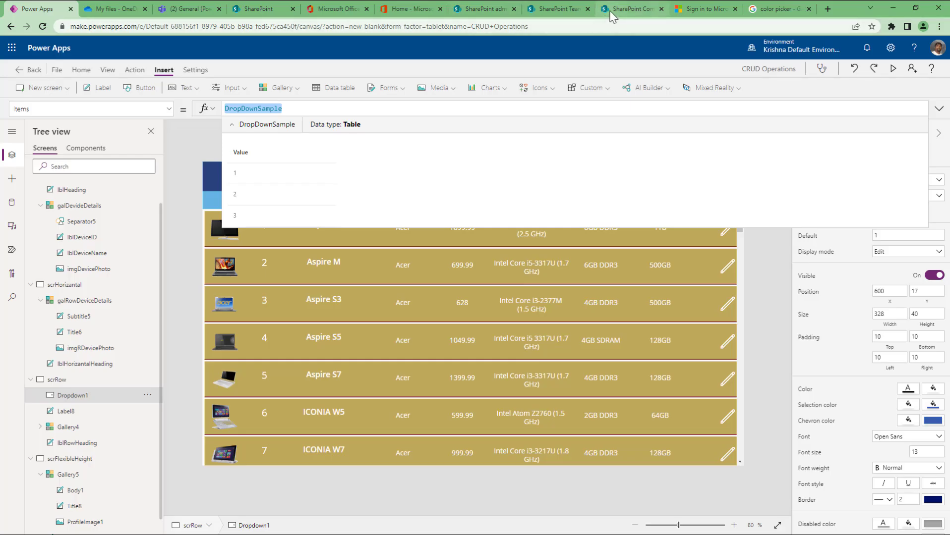
Switch to SharePoint and examine the column types in the Device Order Data list's settings.
{"action": "left_click", "coordinate": [543, 9]}
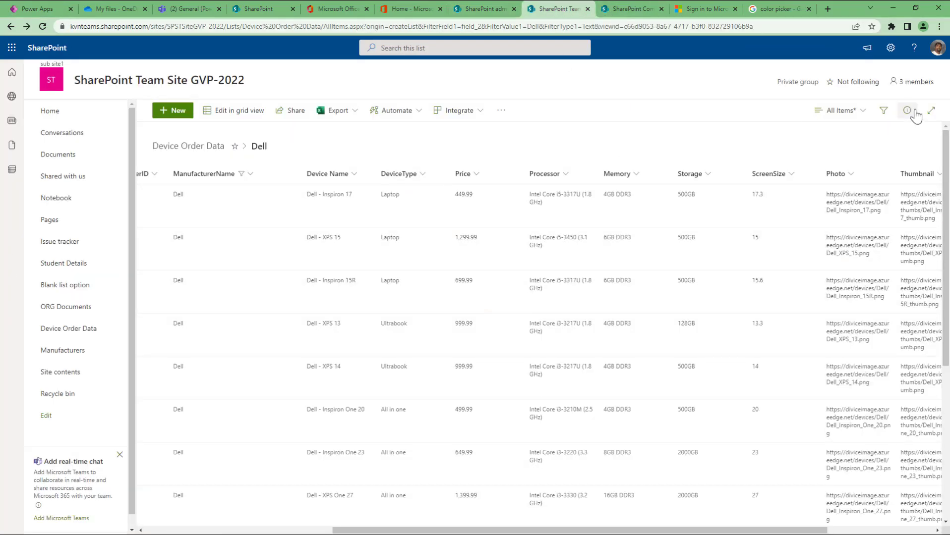
{"action": "left_click", "coordinate": [890, 48]}
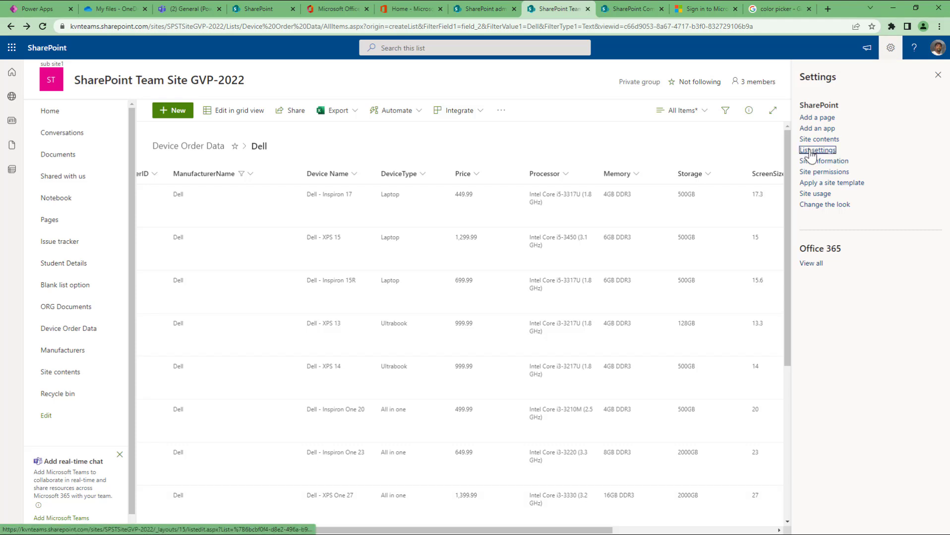
{"action": "left_click", "coordinate": [817, 149]}
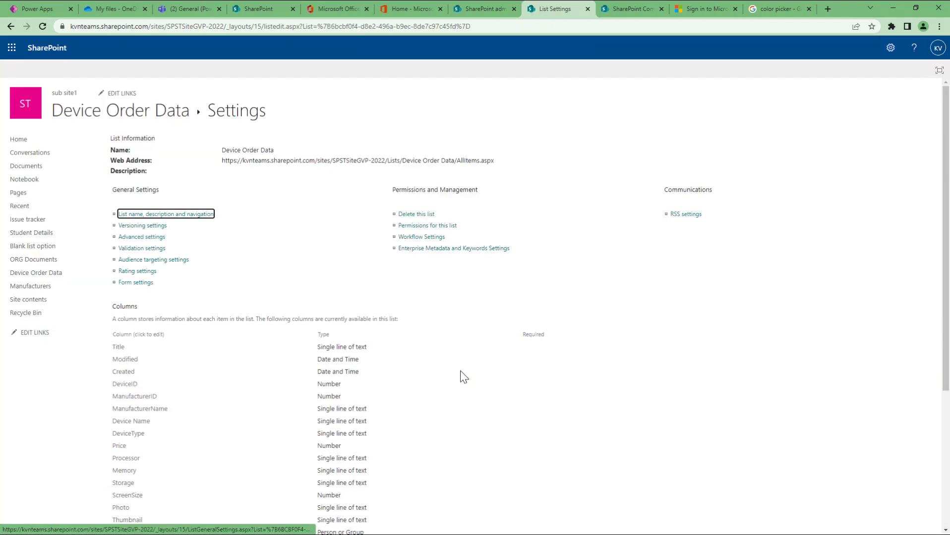
{"action": "scroll", "coordinate": [459, 377], "scroll_direction": "down", "scroll_amount": 4}
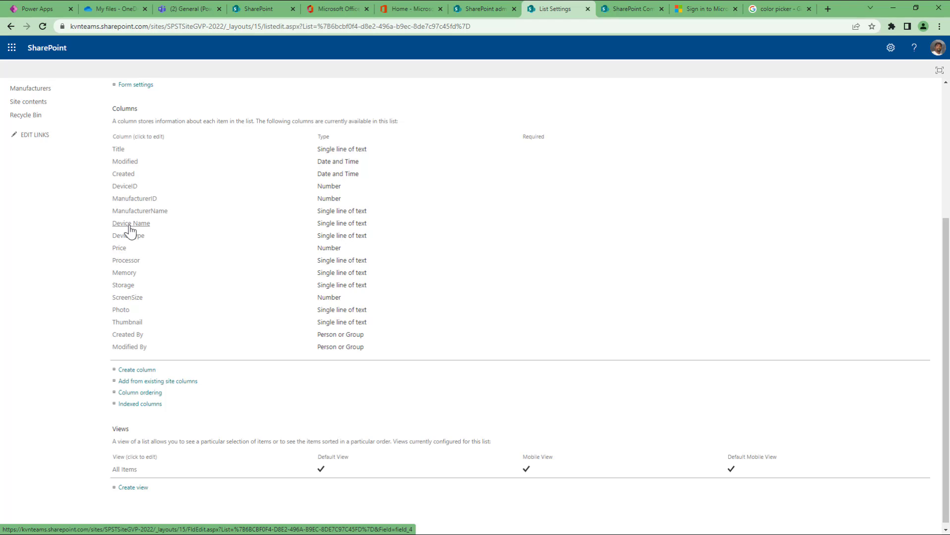
{"action": "left_click", "coordinate": [12, 27]}
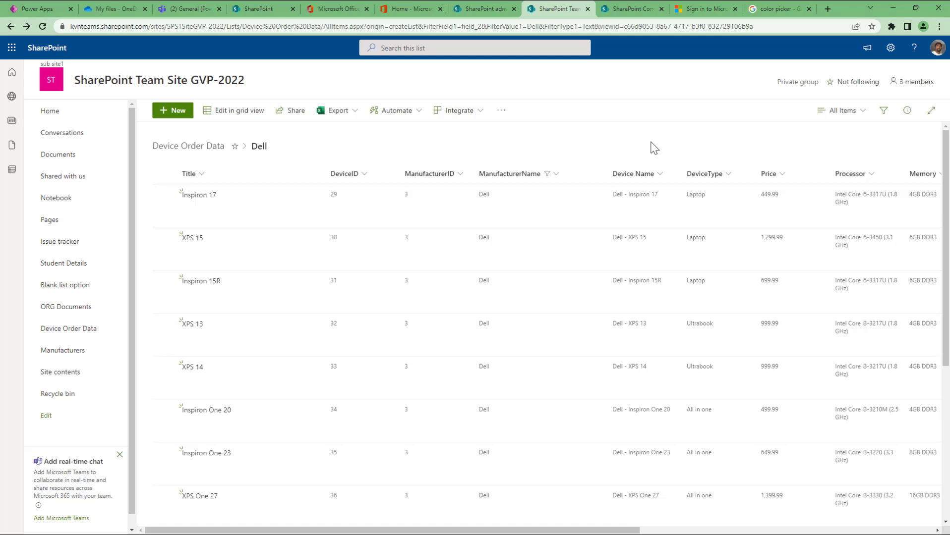
Show the Device Order Data list without its Dell filter and open the settings pane.
{"action": "left_click", "coordinate": [189, 147]}
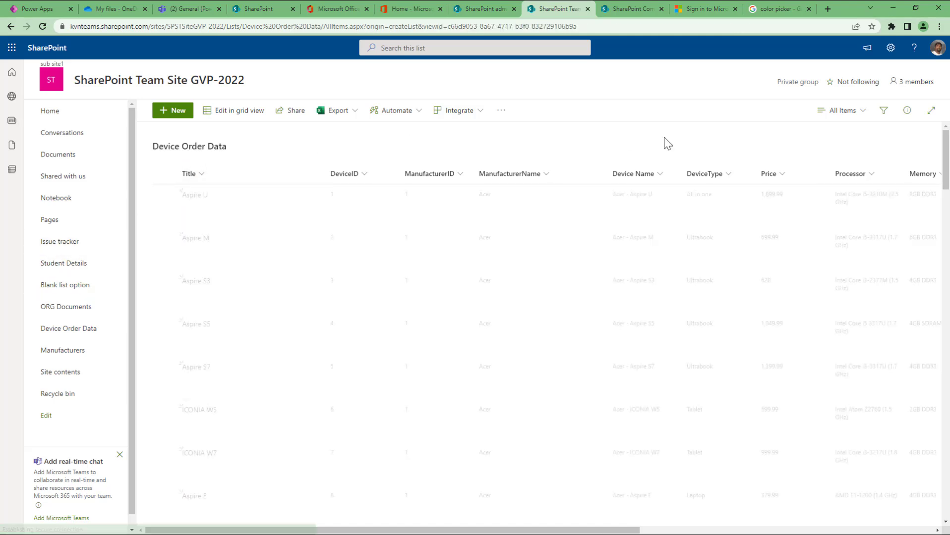
{"action": "left_click", "coordinate": [886, 51]}
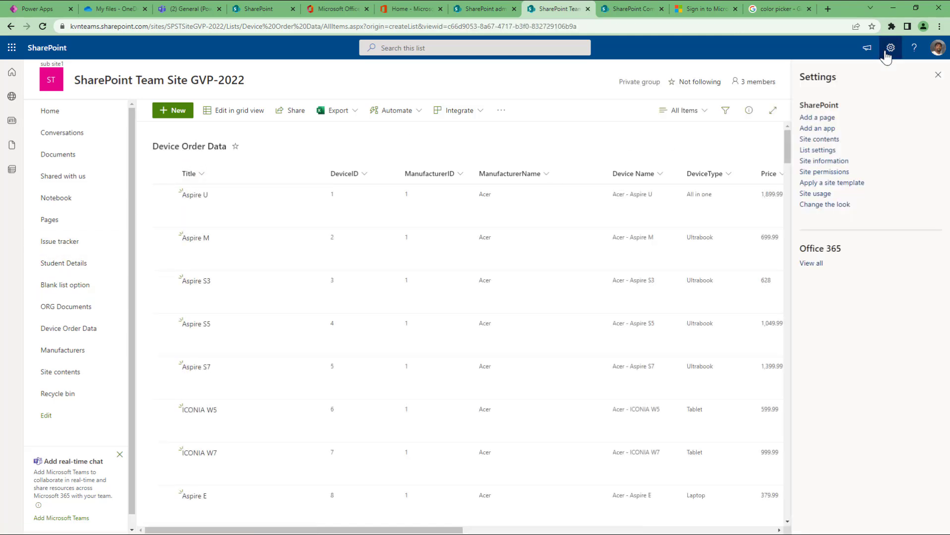
{"action": "left_click", "coordinate": [191, 149]}
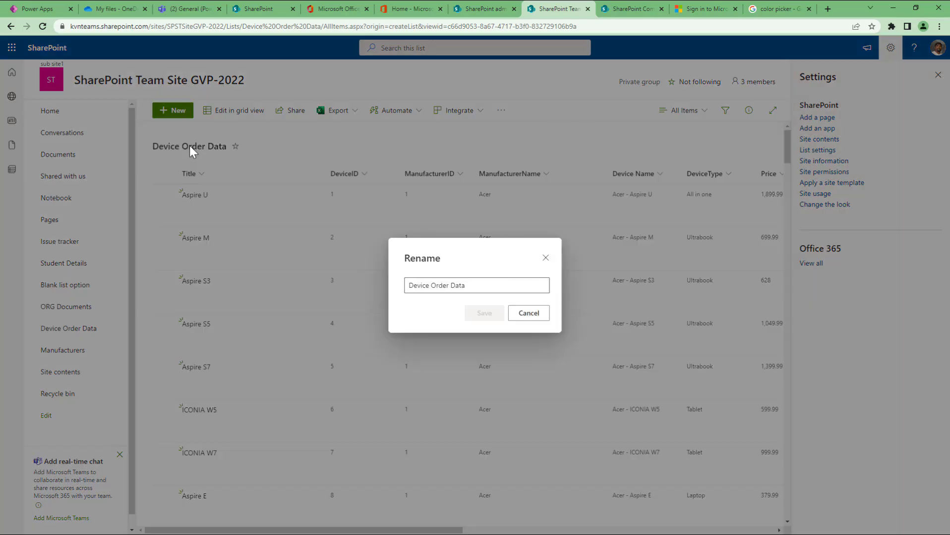
{"action": "left_click", "coordinate": [476, 285]}
{"action": "key", "text": "ctrl+shift+Left"}
{"action": "key", "text": "ctrl+shift+Left"}
{"action": "key", "text": "ctrl+shift+Left"}
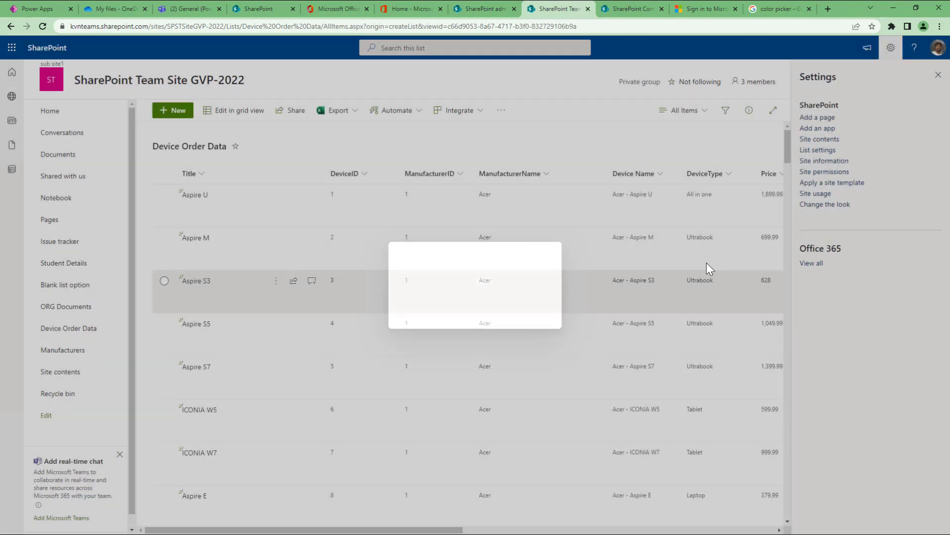
{"action": "left_click", "coordinate": [529, 313]}
Delete the Device Order Data list from its list settings, sending it to the site Recycle Bin.
{"action": "left_click", "coordinate": [816, 150]}
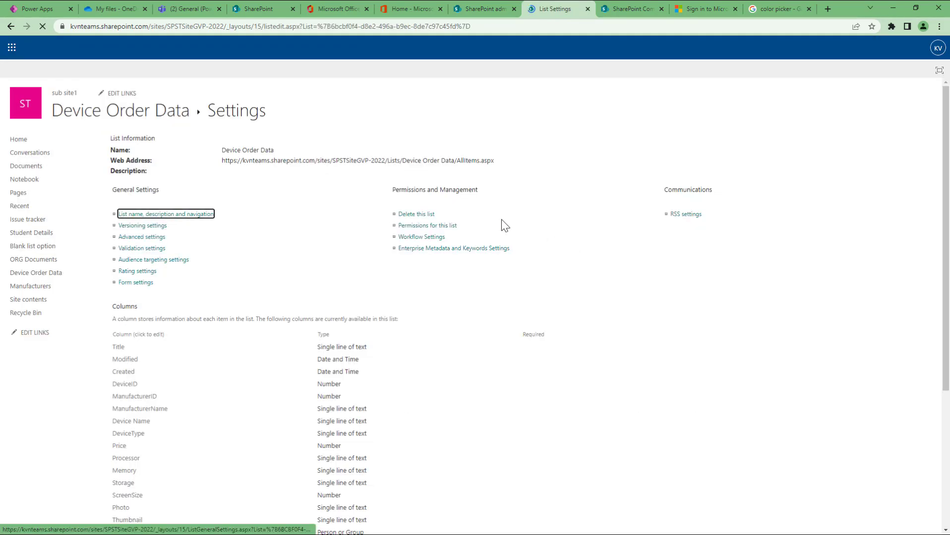
{"action": "left_click", "coordinate": [417, 214]}
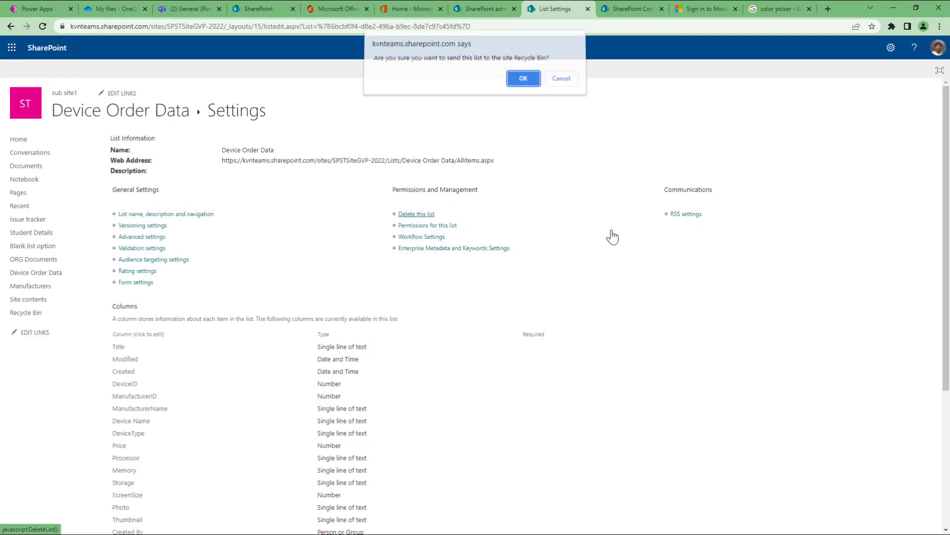
{"action": "left_click", "coordinate": [533, 85]}
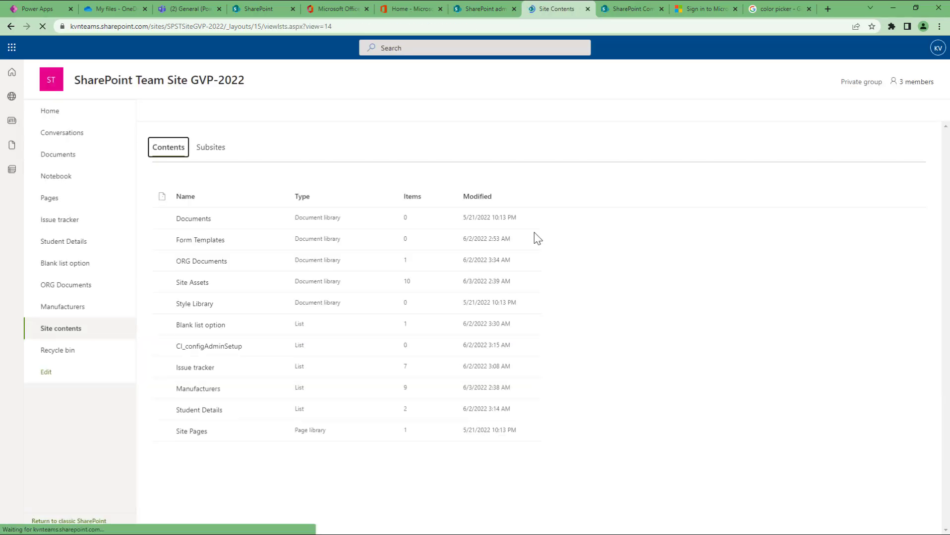
Start a new SharePoint list from Excel by uploading the Device-Order-Data workbook.
{"action": "left_click", "coordinate": [182, 113]}
{"action": "left_click", "coordinate": [171, 132]}
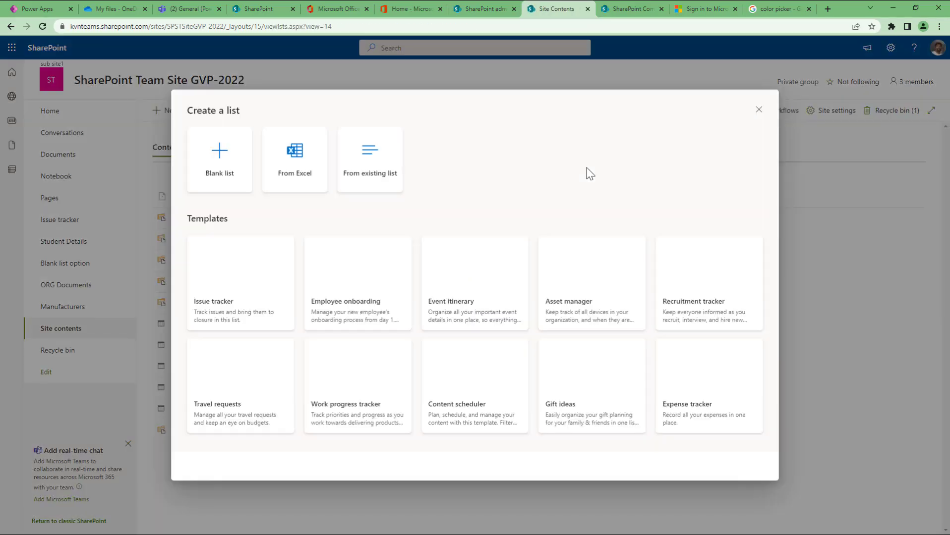
{"action": "left_click", "coordinate": [295, 169]}
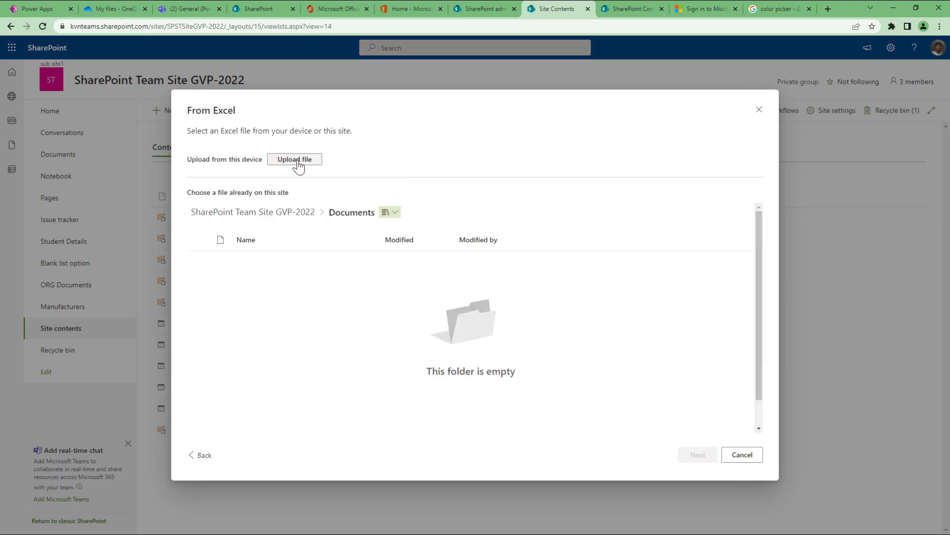
{"action": "left_click", "coordinate": [271, 159]}
{"action": "left_click", "coordinate": [209, 172]}
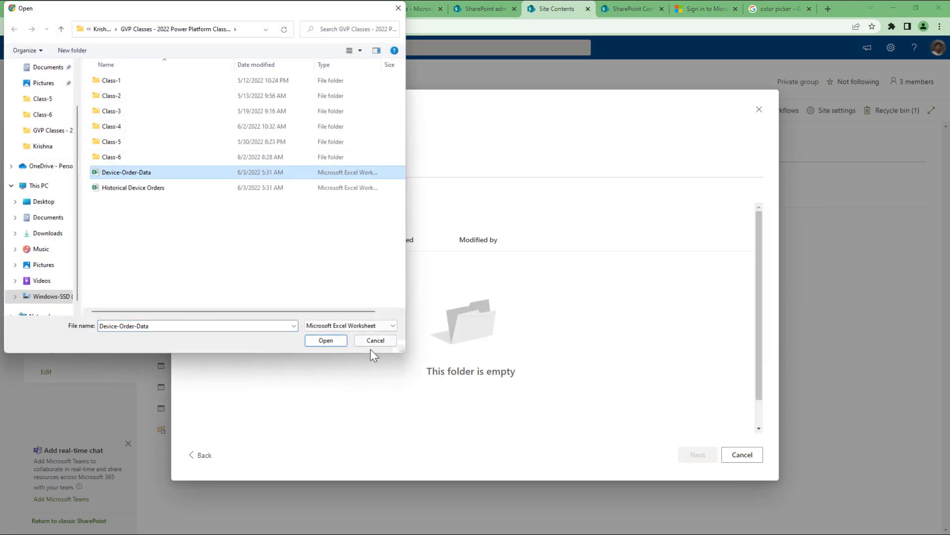
{"action": "left_click", "coordinate": [326, 341]}
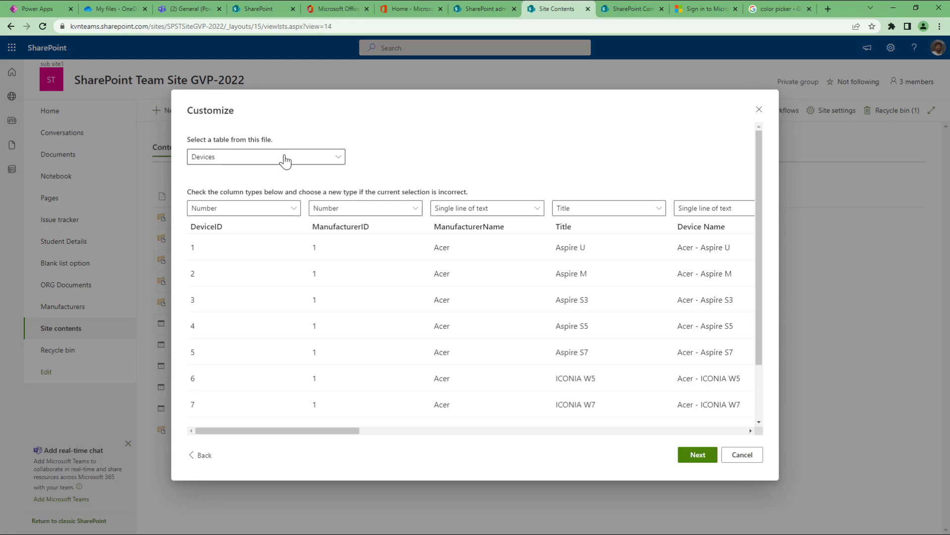
Set the import type of the ManufacturerName, Processor and Memory columns to Choice.
{"action": "left_click", "coordinate": [497, 208]}
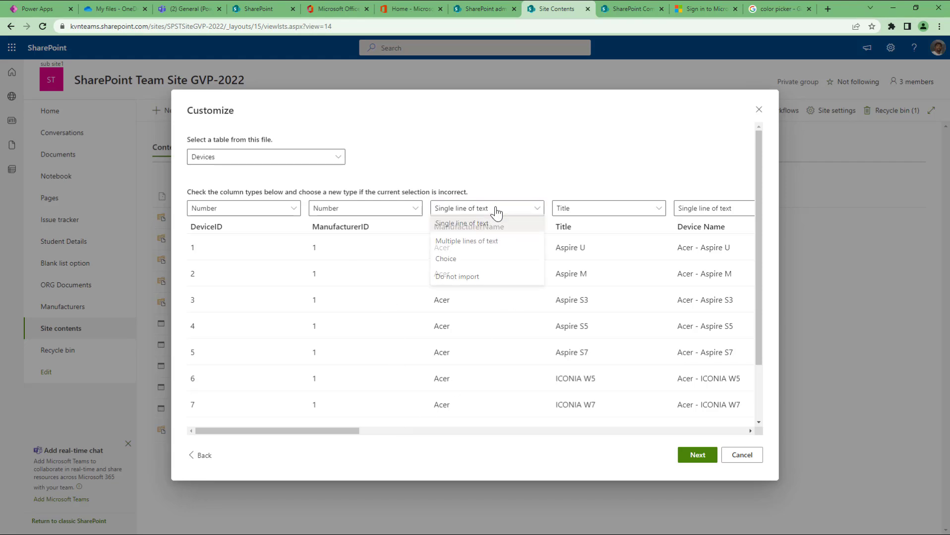
{"action": "left_click", "coordinate": [461, 263]}
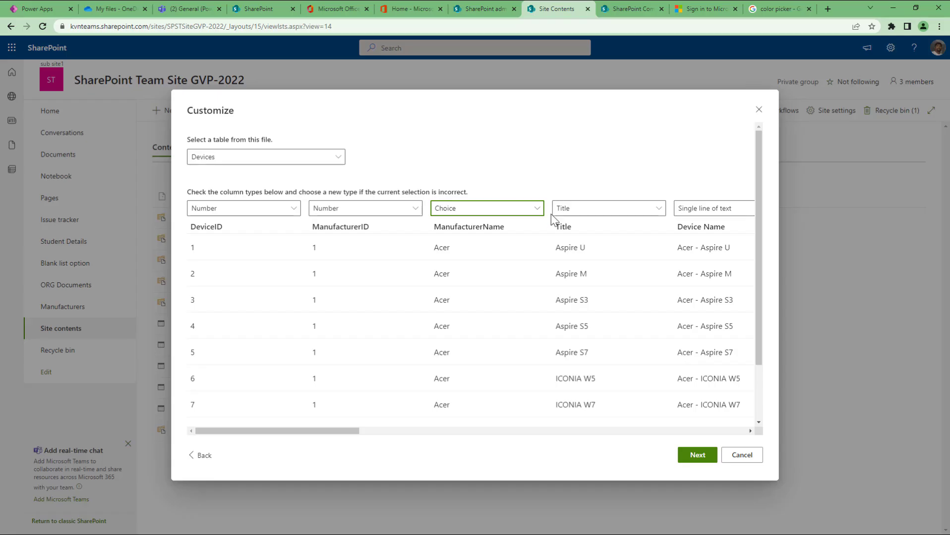
{"action": "left_click_drag", "start_coordinate": [337, 433], "coordinate": [417, 430]}
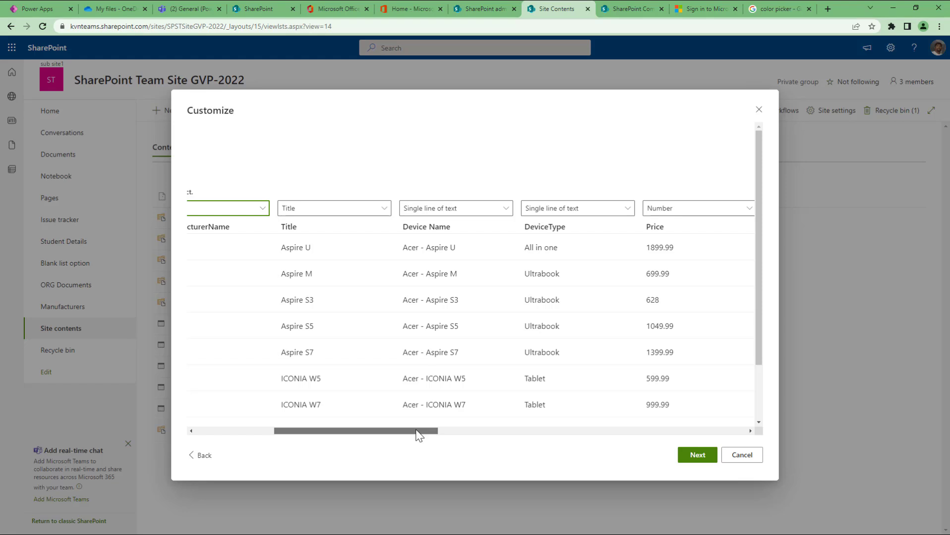
{"action": "left_click_drag", "start_coordinate": [418, 431], "coordinate": [535, 431]}
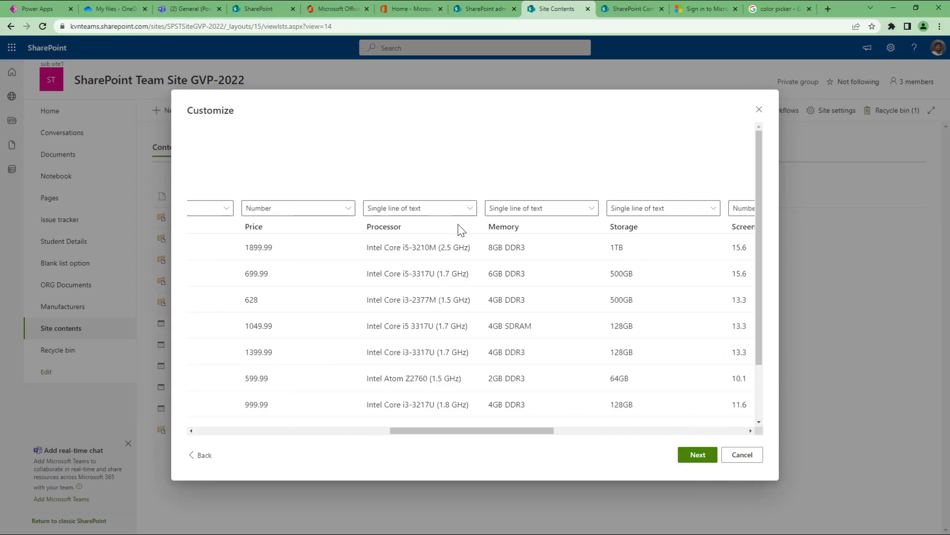
{"action": "left_click", "coordinate": [452, 210]}
{"action": "left_click", "coordinate": [412, 269]}
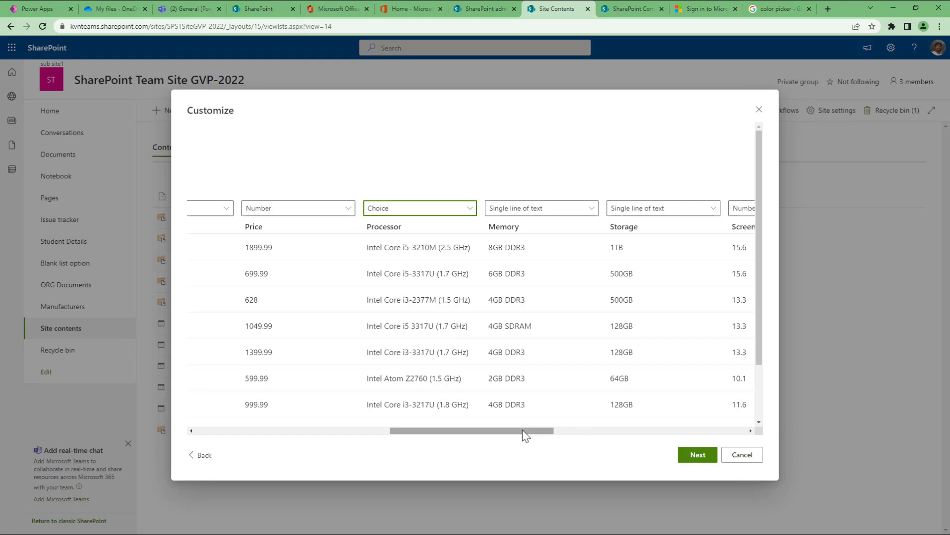
{"action": "left_click_drag", "start_coordinate": [523, 432], "coordinate": [549, 431]}
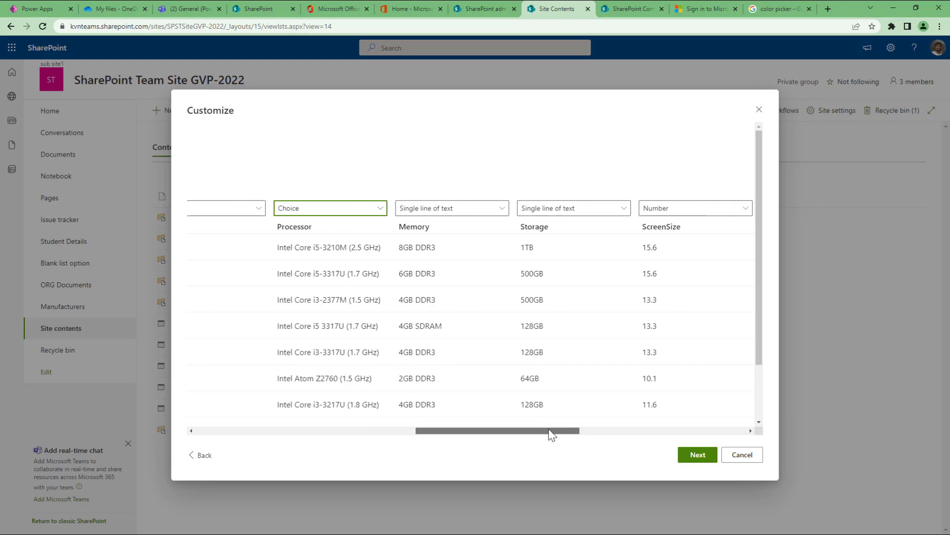
{"action": "left_click", "coordinate": [475, 210]}
{"action": "left_click", "coordinate": [432, 267]}
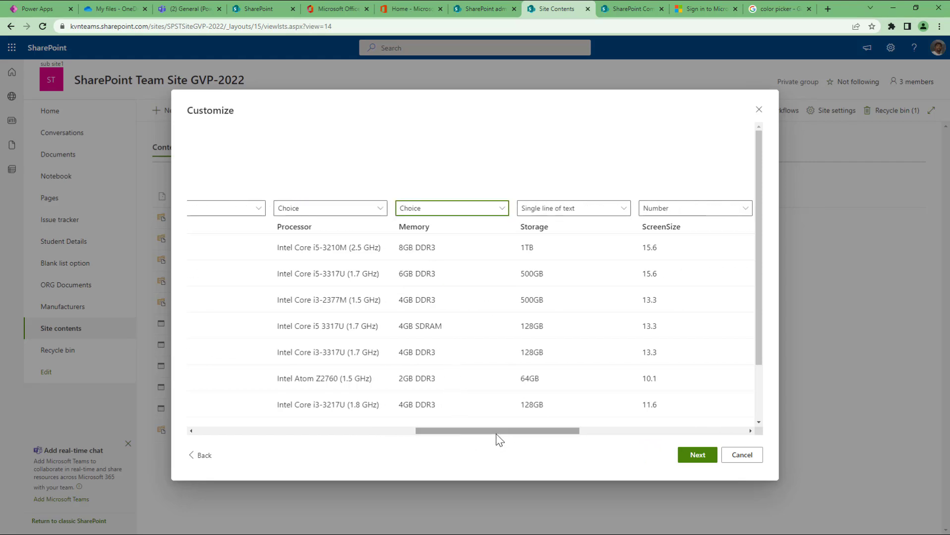
{"action": "left_click_drag", "start_coordinate": [496, 434], "coordinate": [238, 437]}
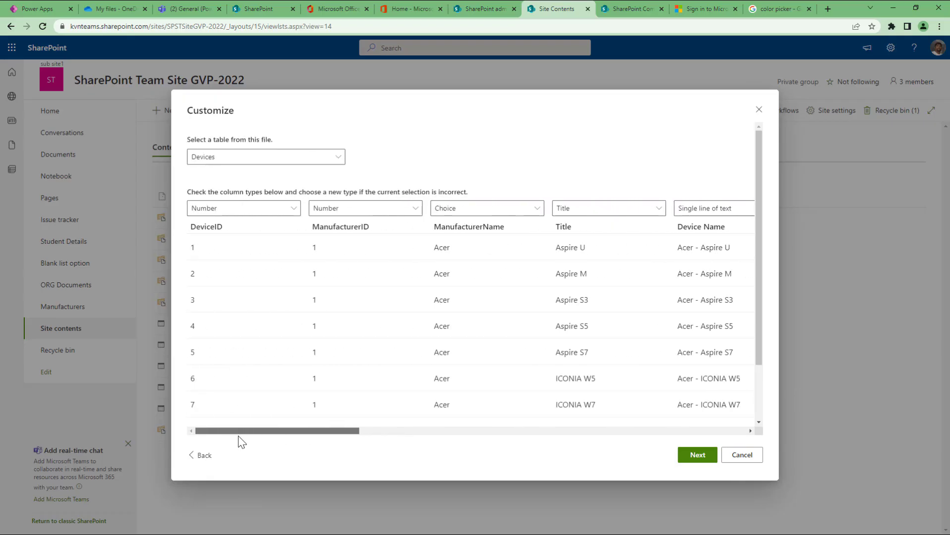
Name the imported list Device Order Data, without hyphens or the generated suffix, and create it.
{"action": "left_click", "coordinate": [698, 456]}
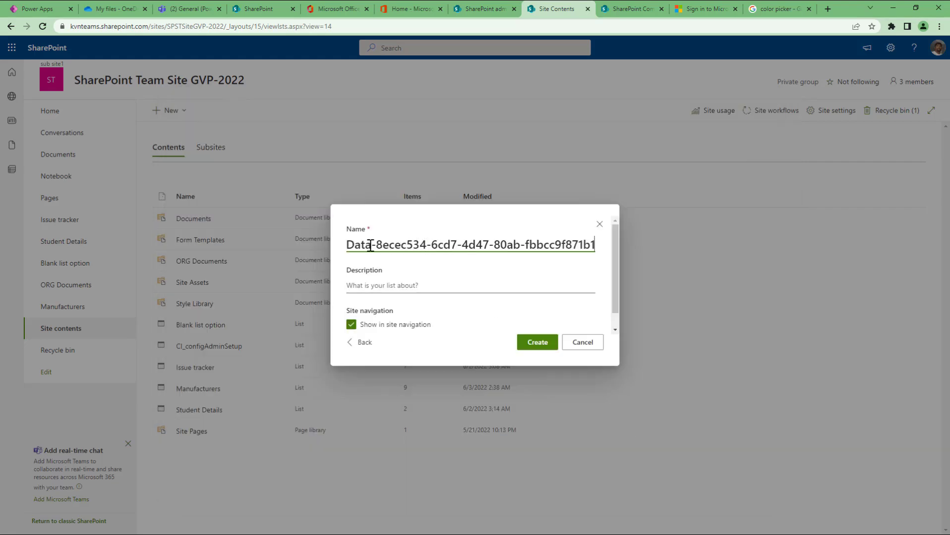
{"action": "key", "text": "shift+End"}
{"action": "key", "text": "Delete"}
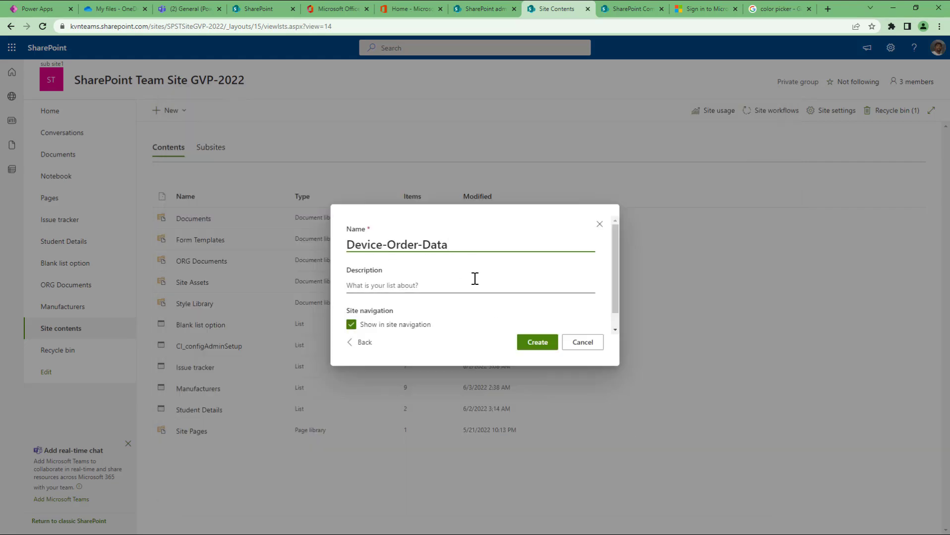
{"action": "key", "text": "BackSpace"}
{"action": "key", "text": "ctrl+Left"}
{"action": "key", "text": "BackSpace"}
{"action": "key", "text": "End"}
{"action": "left_click", "coordinate": [537, 343]}
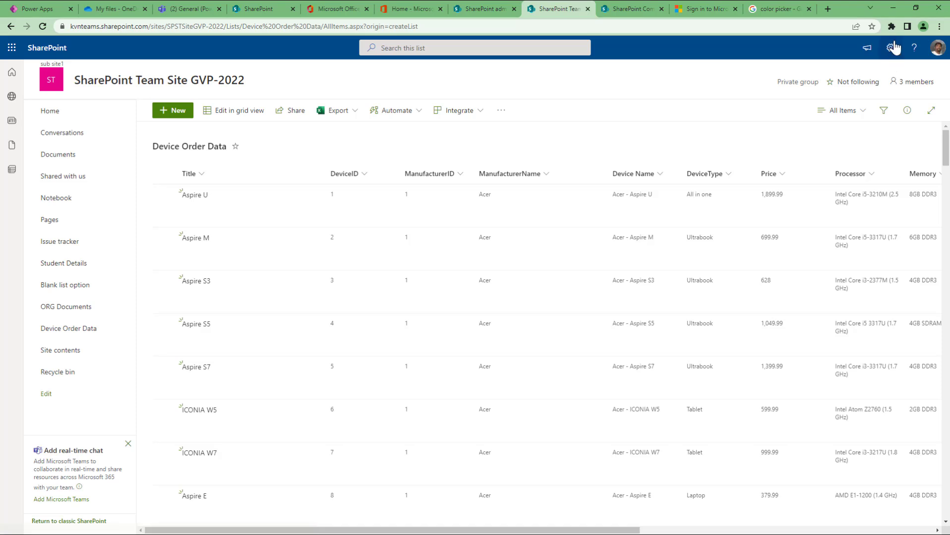
Check the column types in the new Device Order Data list's settings and return to the list.
{"action": "left_click", "coordinate": [890, 47]}
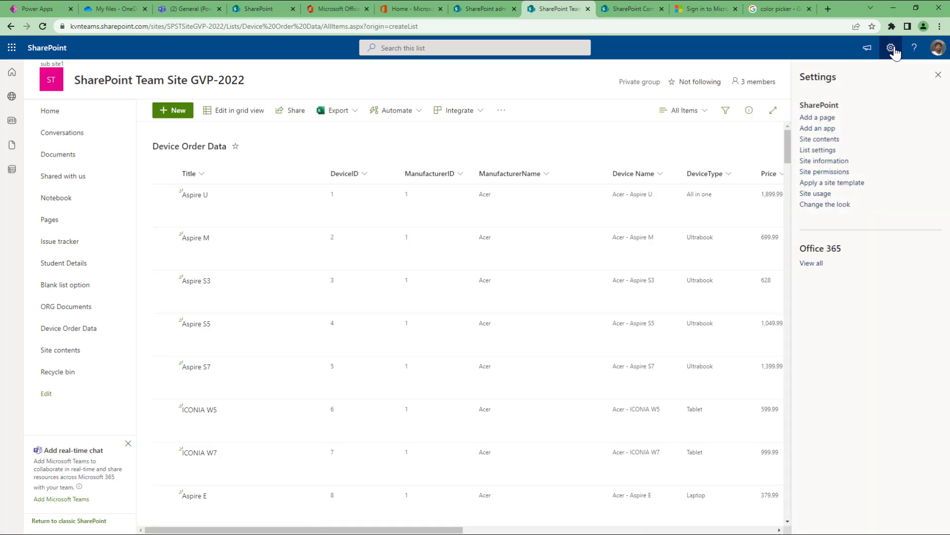
{"action": "left_click", "coordinate": [814, 150]}
{"action": "scroll", "coordinate": [563, 354], "scroll_direction": "down", "scroll_amount": 2}
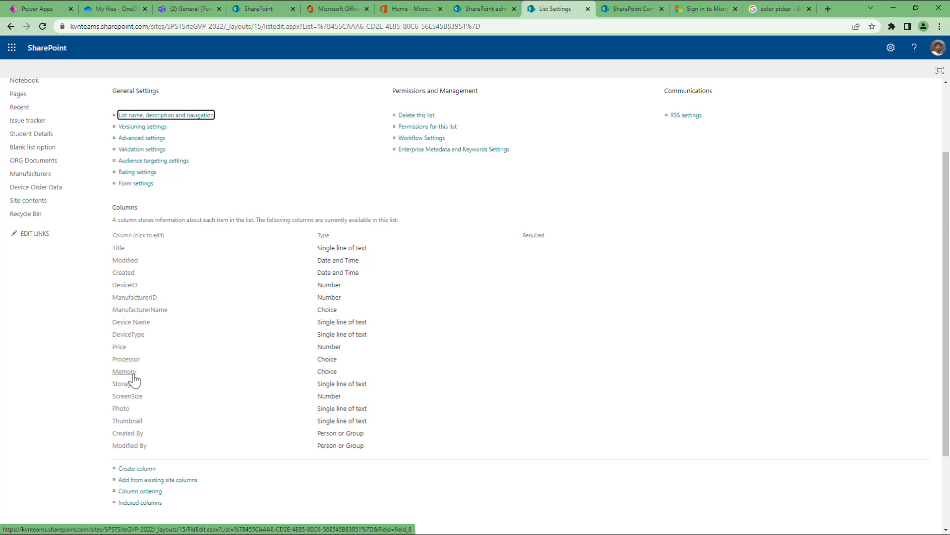
{"action": "scroll", "coordinate": [130, 162], "scroll_direction": "up", "scroll_amount": 2}
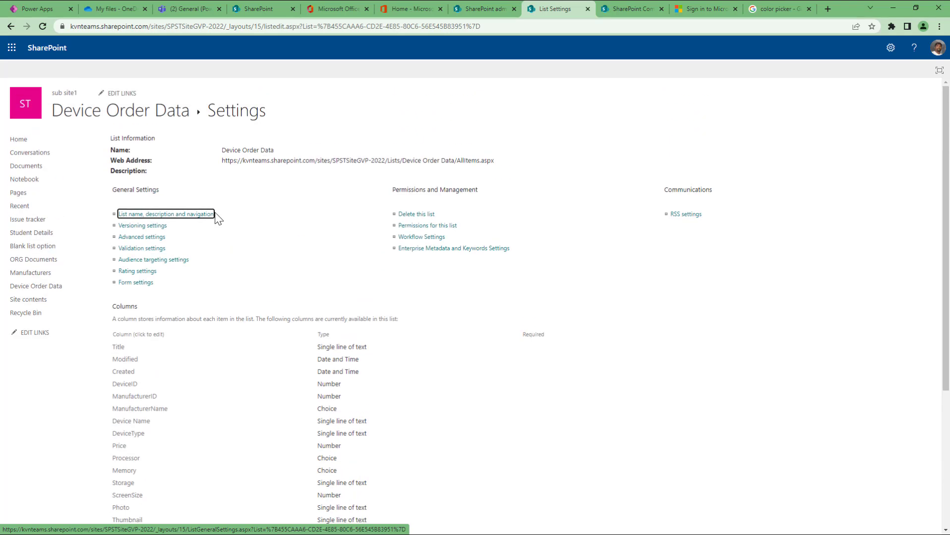
{"action": "left_click", "coordinate": [147, 113]}
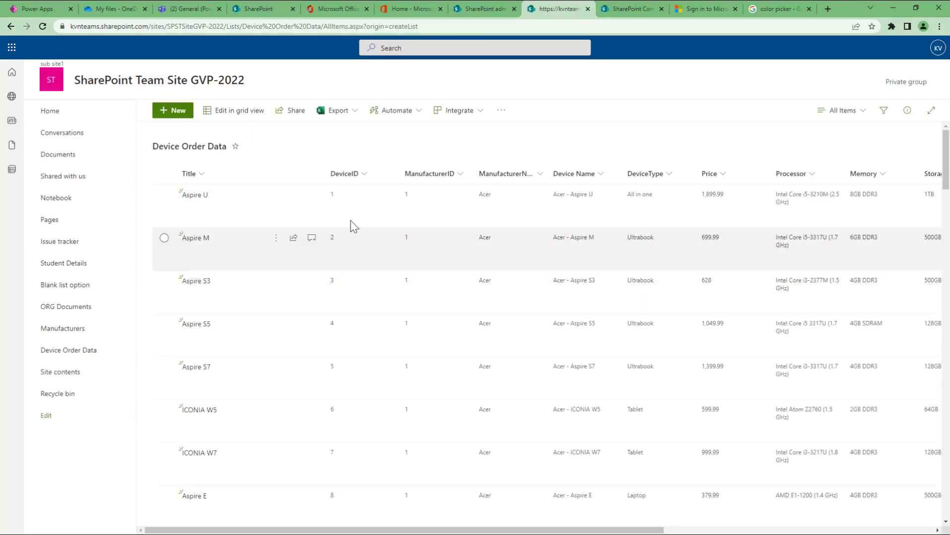
Examine the ManufacturerName choices offered for the Aspire U item and close its details without changes.
{"action": "left_click", "coordinate": [359, 203]}
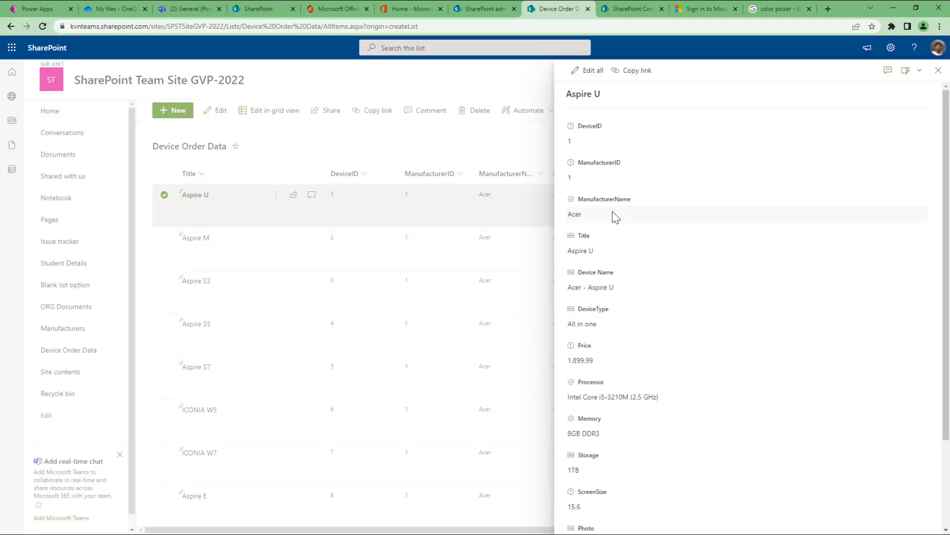
{"action": "left_click", "coordinate": [613, 217]}
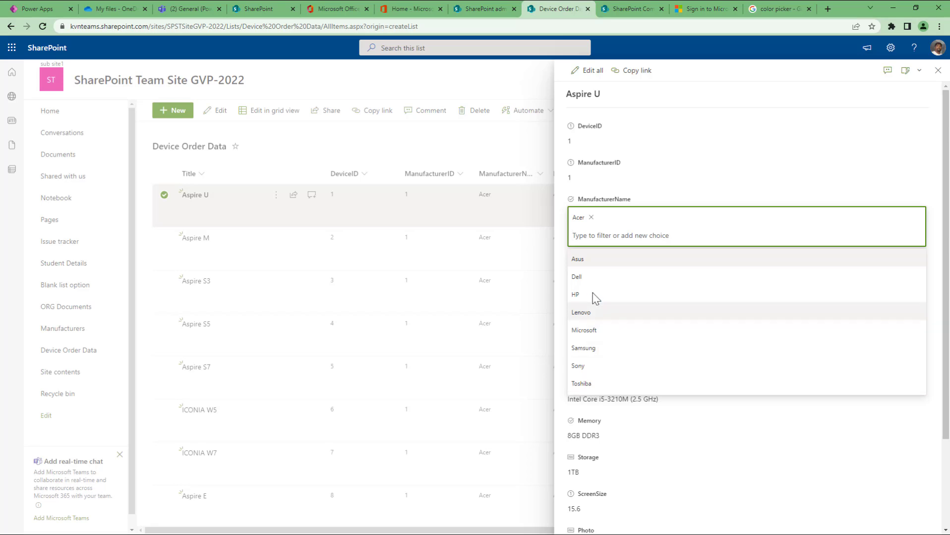
{"action": "left_click", "coordinate": [937, 72]}
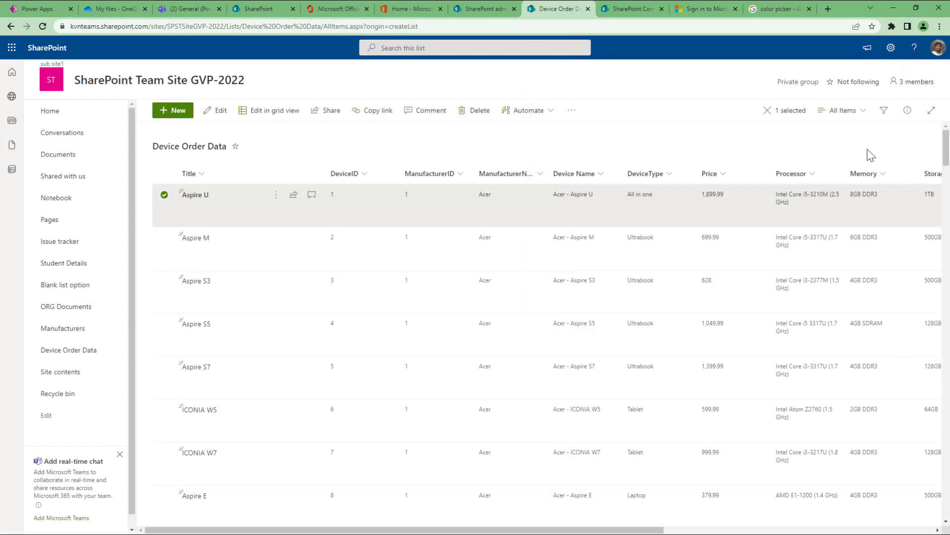
{"action": "left_click", "coordinate": [169, 197]}
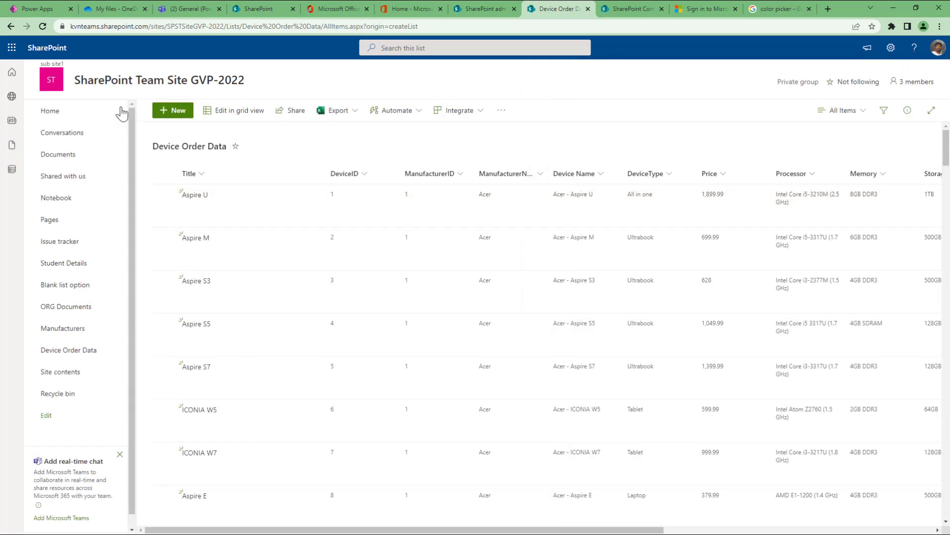
Switch to the CRUD Operations app in Power Apps and try to refresh its Device Order Data source.
{"action": "left_click", "coordinate": [35, 9]}
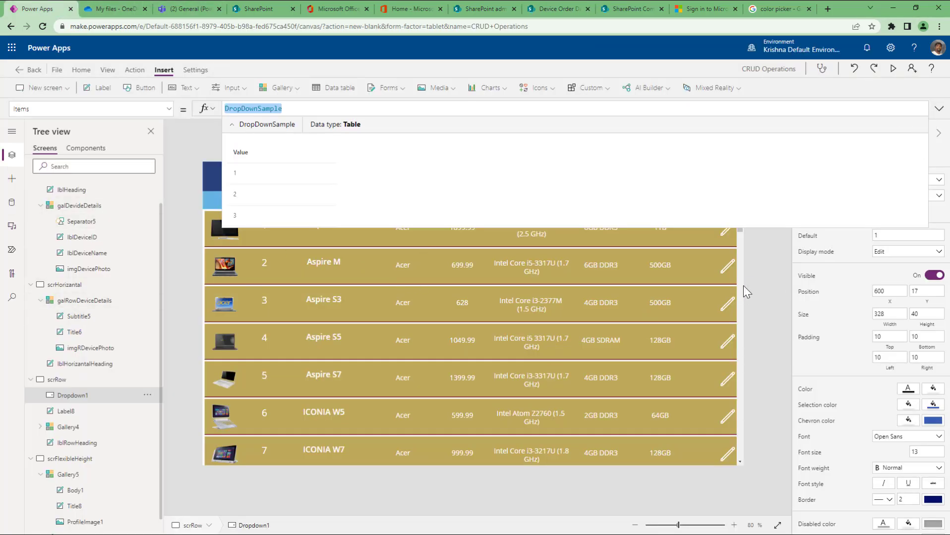
{"action": "left_click", "coordinate": [767, 278]}
{"action": "left_click", "coordinate": [12, 202]}
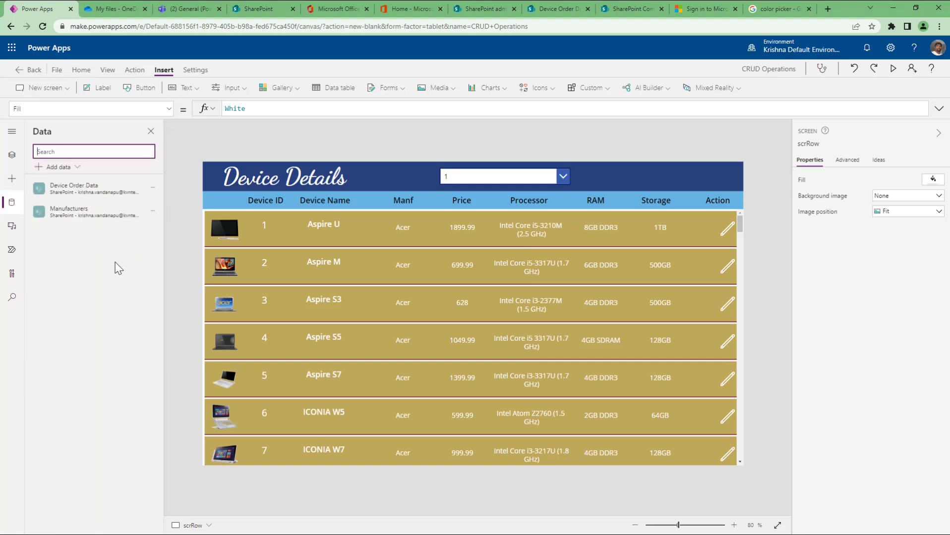
{"action": "left_click", "coordinate": [153, 188]}
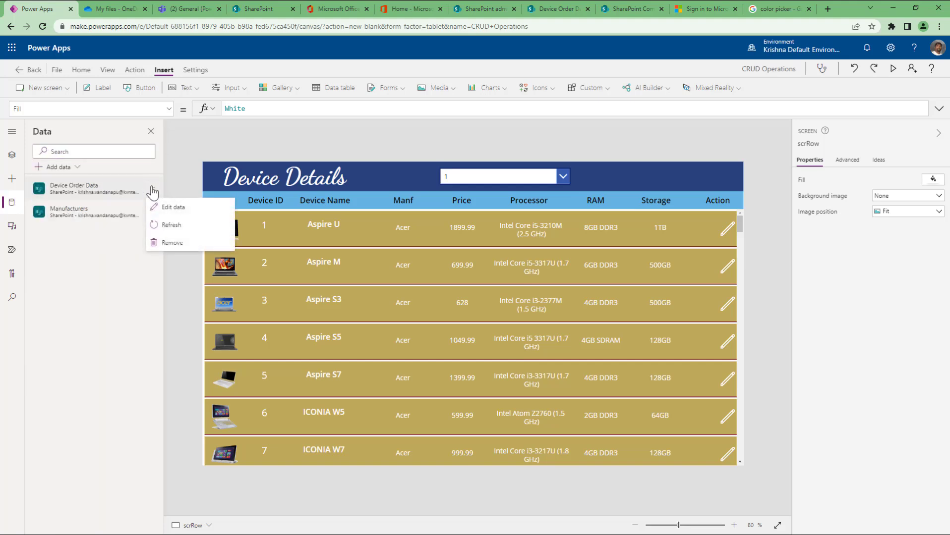
{"action": "left_click", "coordinate": [170, 226]}
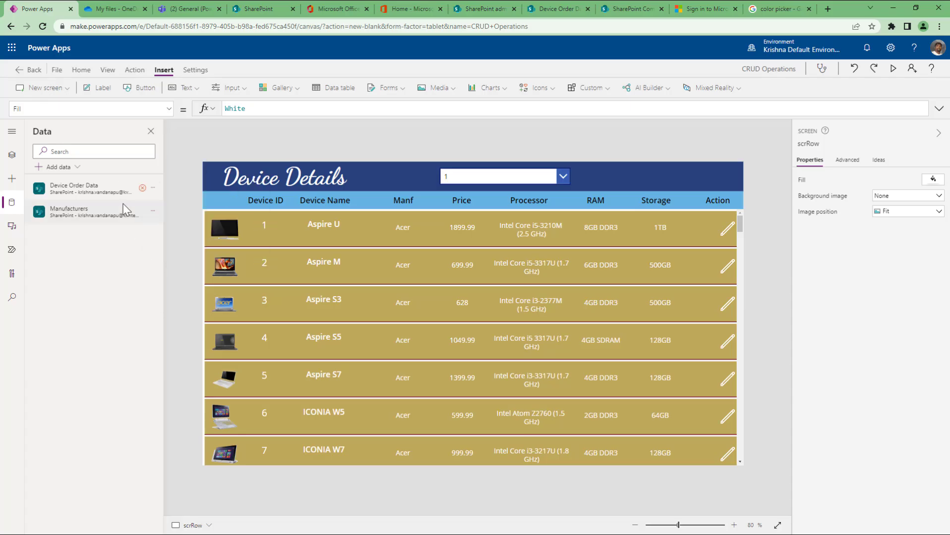
Remove the Device Order Data source from the app and start adding a new data source.
{"action": "left_click", "coordinate": [153, 188]}
{"action": "left_click", "coordinate": [171, 248]}
{"action": "left_click", "coordinate": [77, 168]}
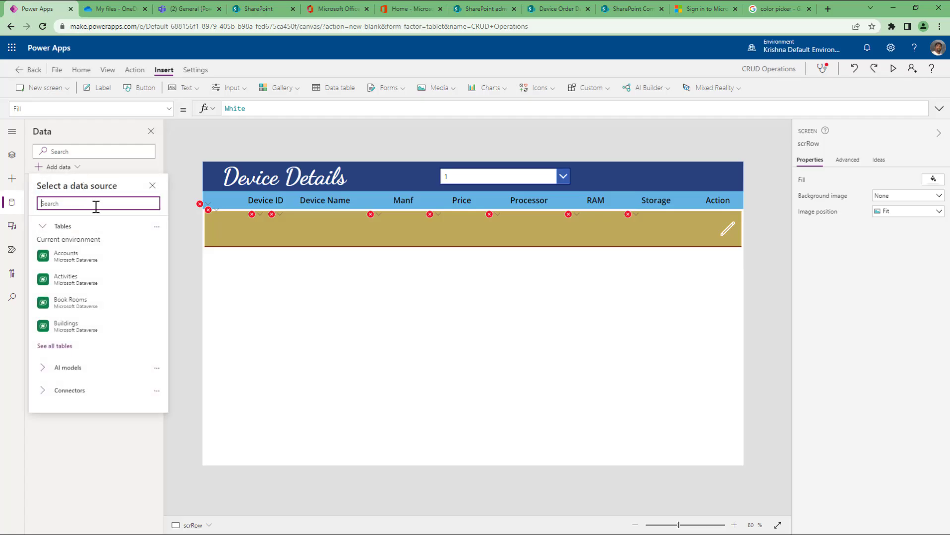
{"action": "type", "text": "devi"}
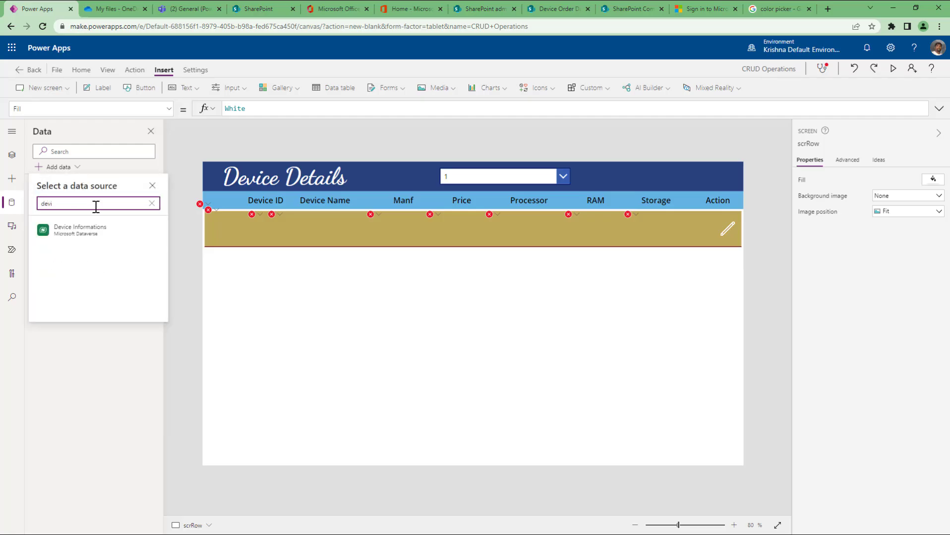
{"action": "key", "text": "BackSpace"}
{"action": "key", "text": "BackSpace"}
{"action": "key", "text": "BackSpace"}
{"action": "key", "text": "BackSpace"}
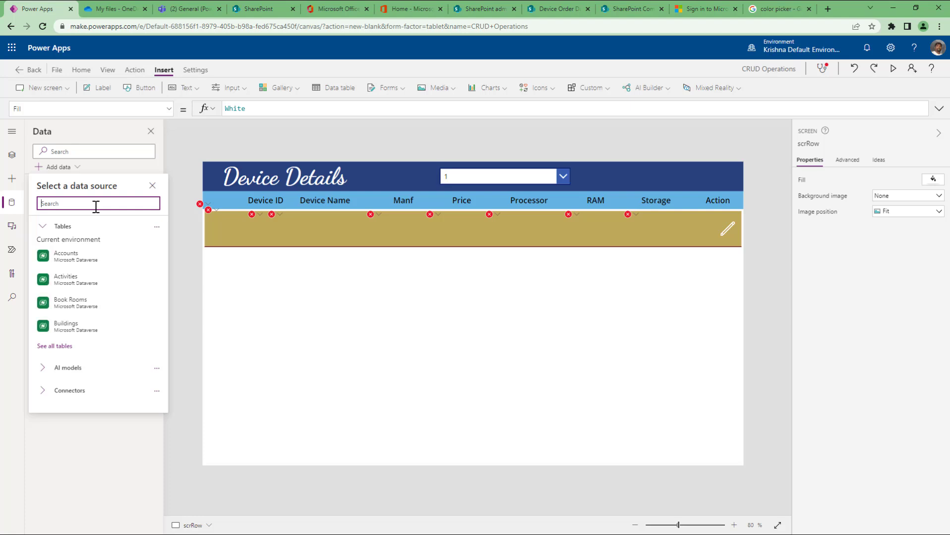
Find the SharePoint connector and connect the Device Order Data list from the team site through an existing connection.
{"action": "type", "text": "share"}
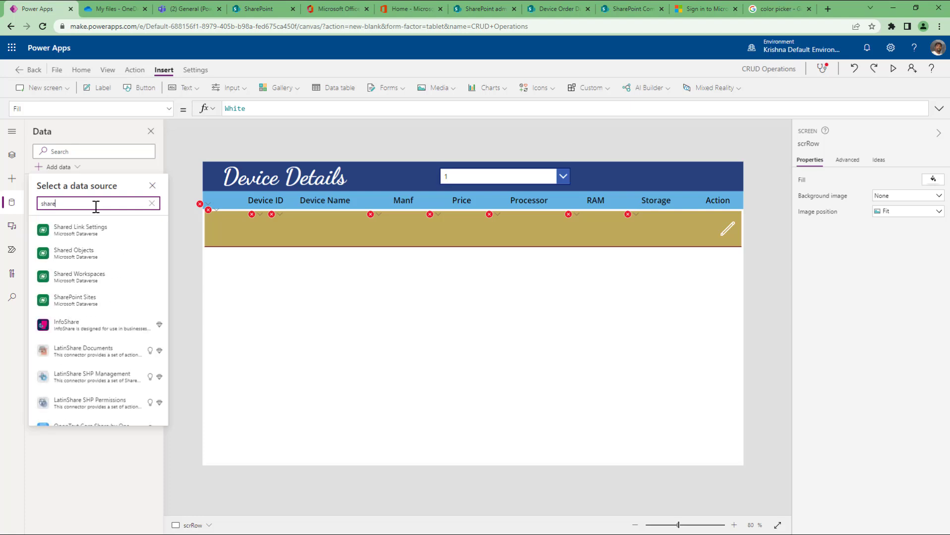
{"action": "type", "text": "point"}
{"action": "left_click", "coordinate": [89, 261]}
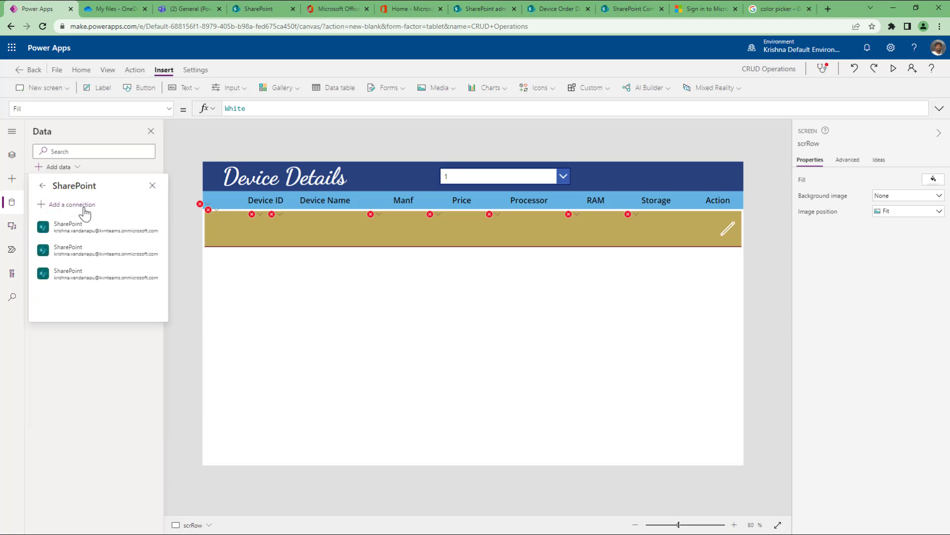
{"action": "left_click", "coordinate": [77, 232]}
{"action": "left_click", "coordinate": [834, 223]}
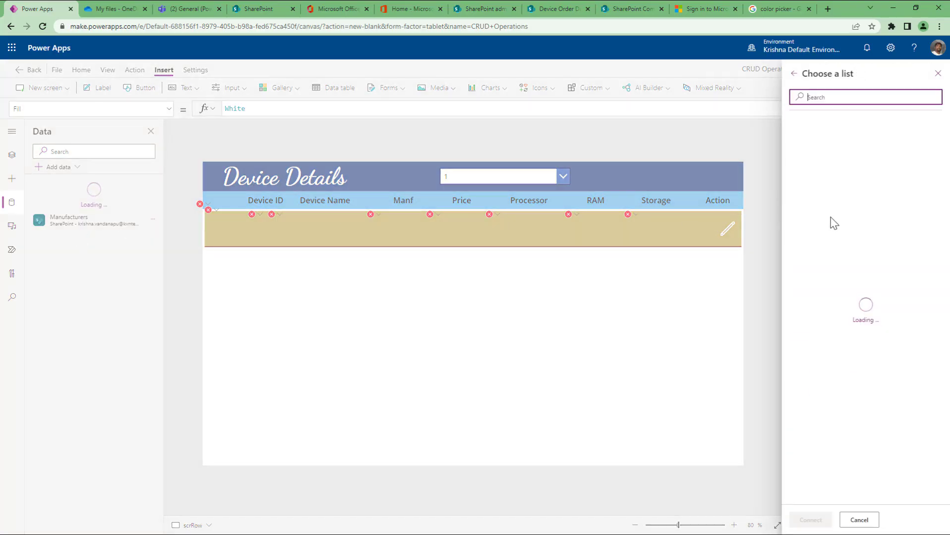
{"action": "left_click", "coordinate": [837, 165]}
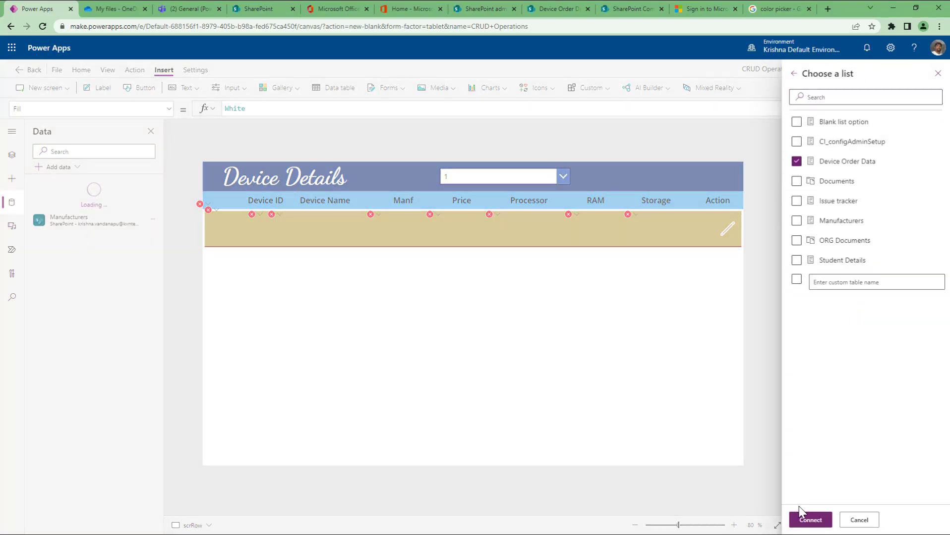
{"action": "left_click", "coordinate": [808, 519]}
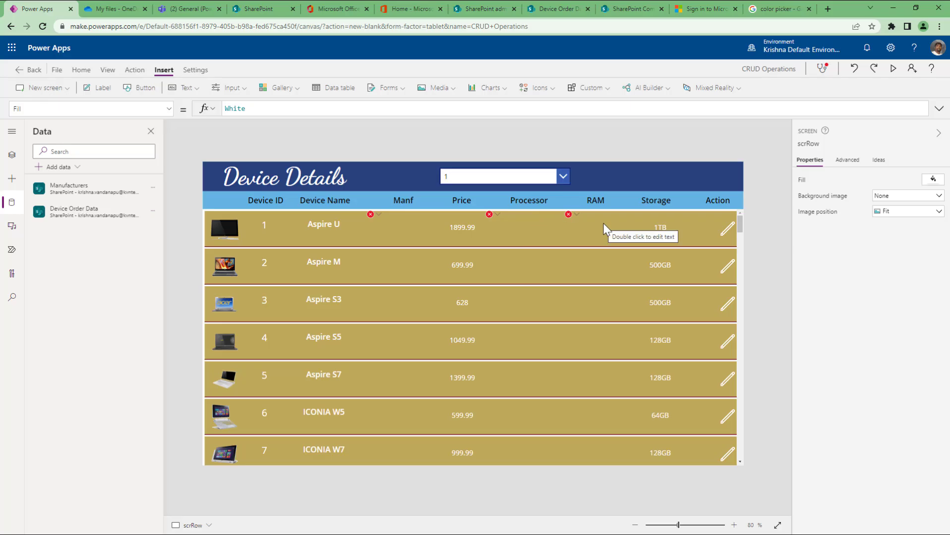
Fix the Manf label in the scrRow gallery by setting its text to ThisItem.ManufacturerName.Value.
{"action": "left_click", "coordinate": [12, 155]}
{"action": "left_click", "coordinate": [379, 215]}
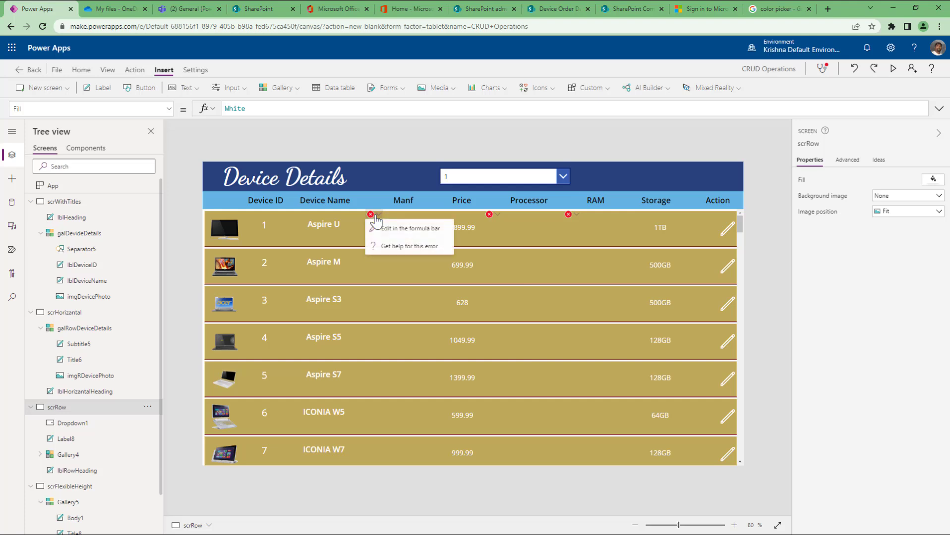
{"action": "left_click", "coordinate": [382, 229]}
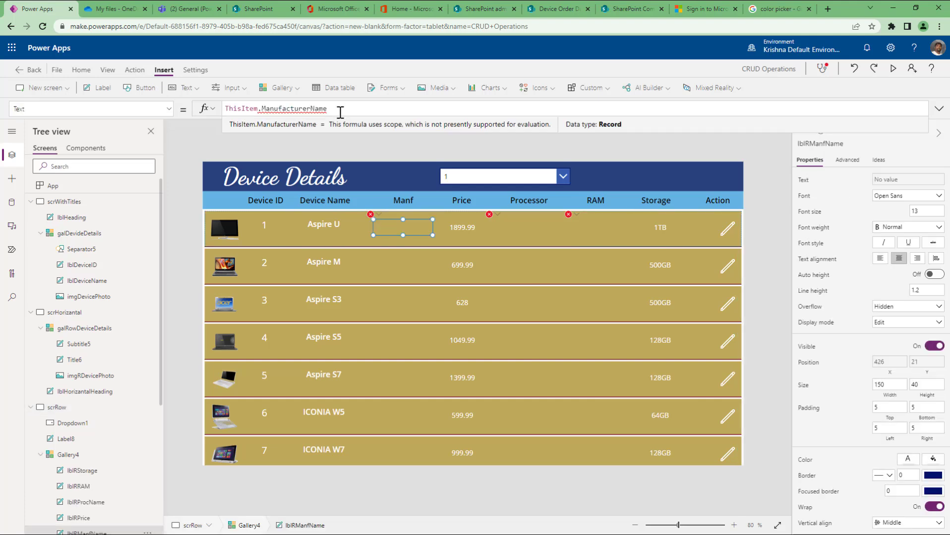
{"action": "type", "text": "."}
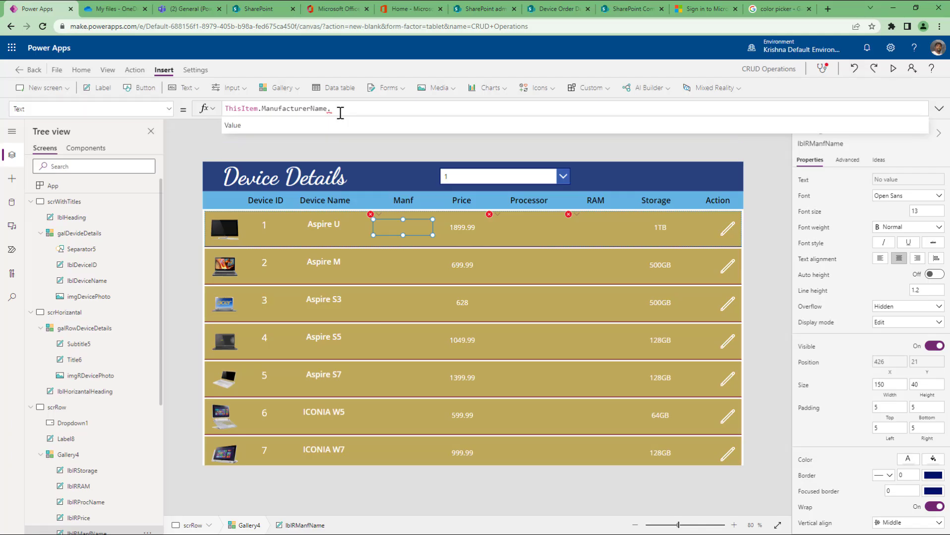
{"action": "key", "text": "Tab"}
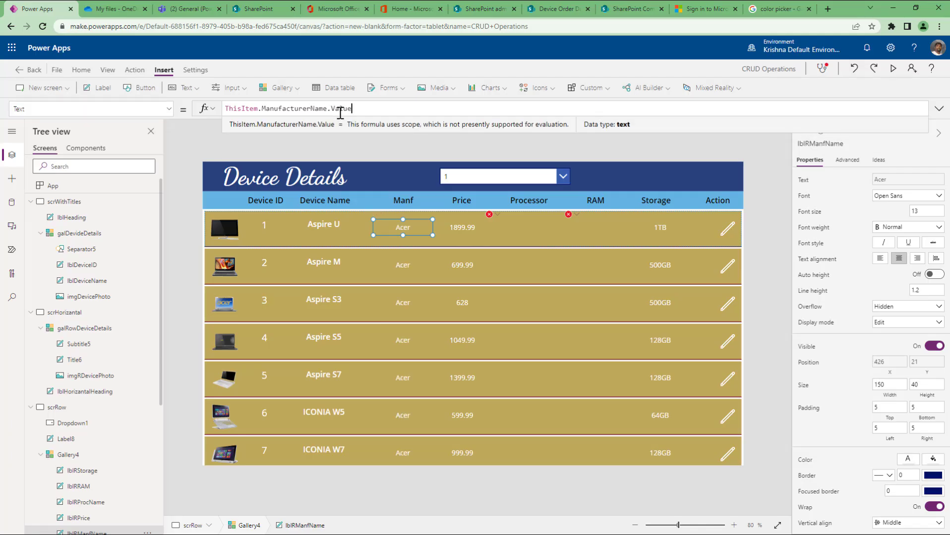
Set the gallery's Processor label text to ThisItem.Processor.Value.
{"action": "left_click", "coordinate": [497, 216]}
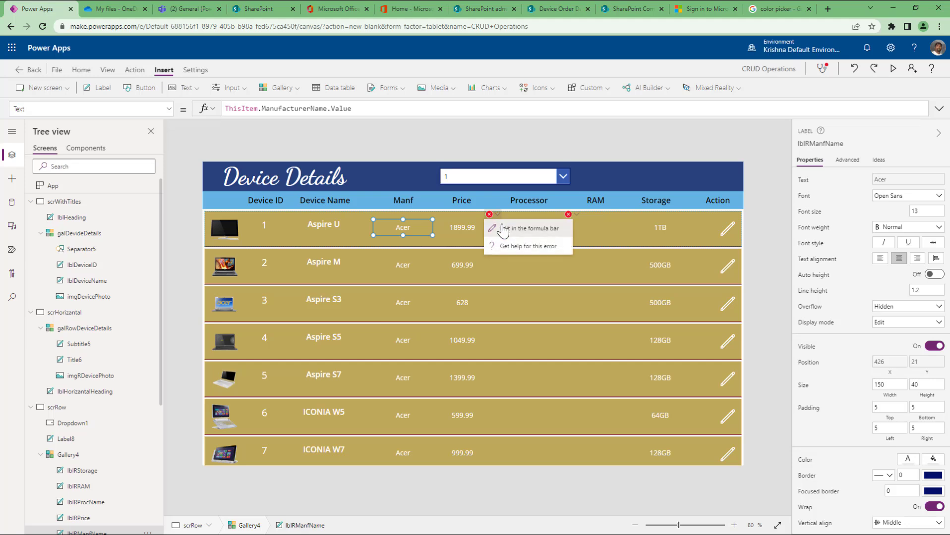
{"action": "left_click", "coordinate": [503, 229]}
{"action": "type", "text": ".Processor."}
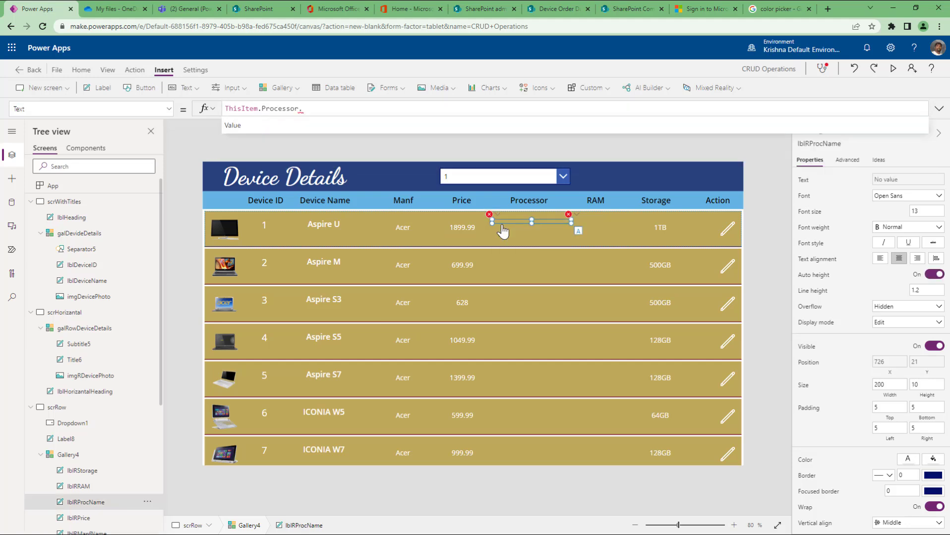
{"action": "key", "text": "Tab"}
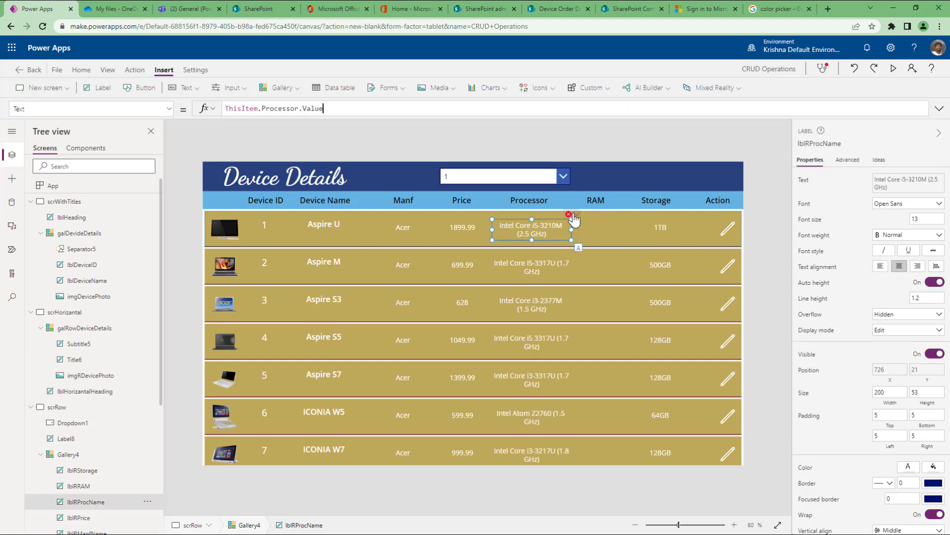
Set the gallery's RAM label text to ThisItem.Memory.Value.
{"action": "left_click", "coordinate": [569, 215]}
{"action": "left_click", "coordinate": [580, 229]}
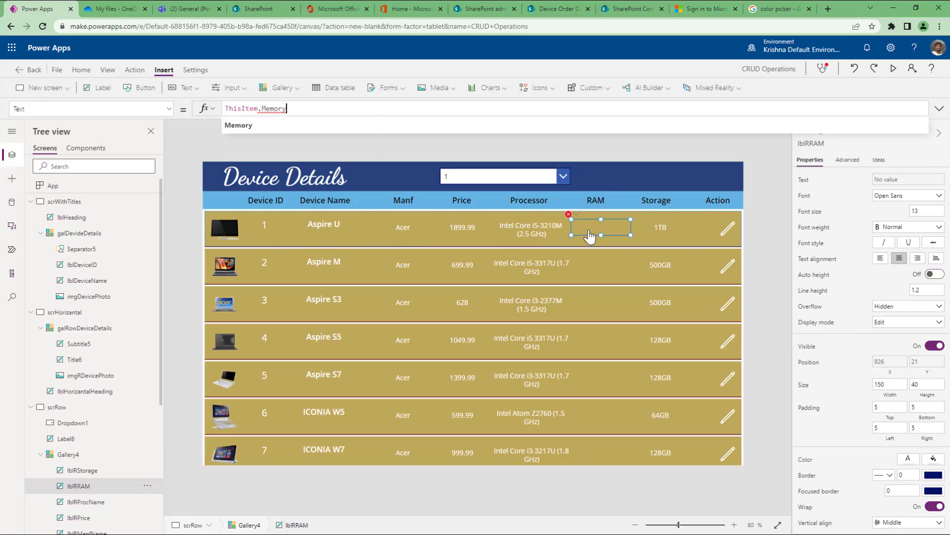
{"action": "type", "text": "."}
{"action": "key", "text": "Tab"}
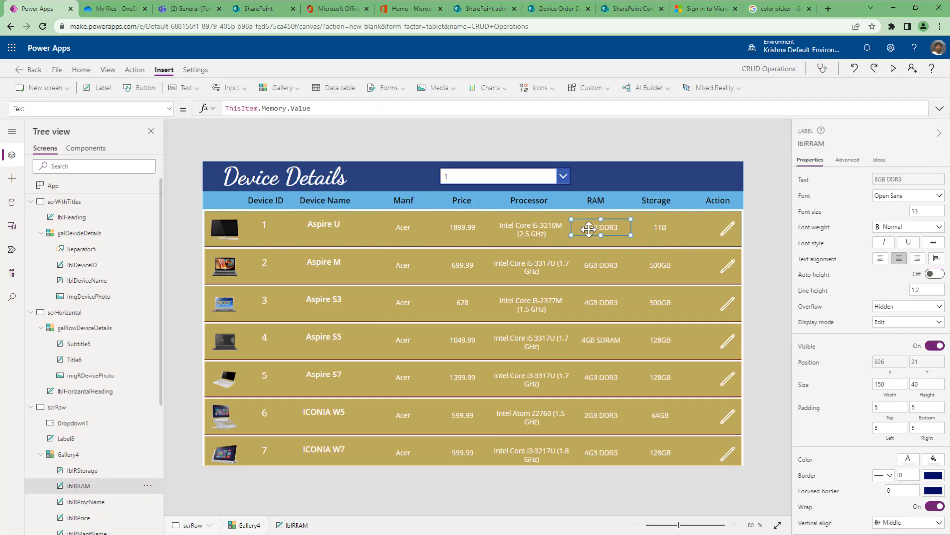
Try to set the Items of the drop-down in the Device Details header to 'Device Order Data'.ManufacturerName.
{"action": "left_click", "coordinate": [523, 180]}
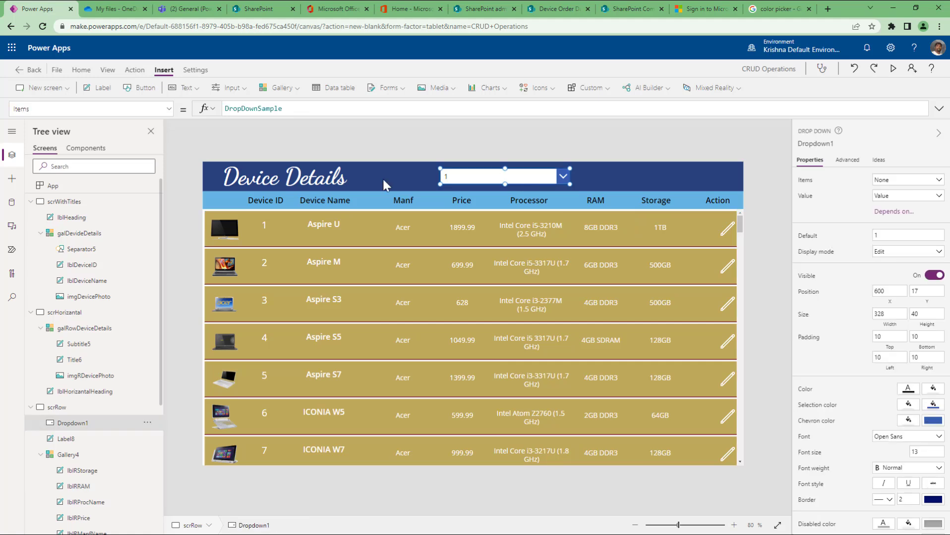
{"action": "left_click", "coordinate": [291, 110]}
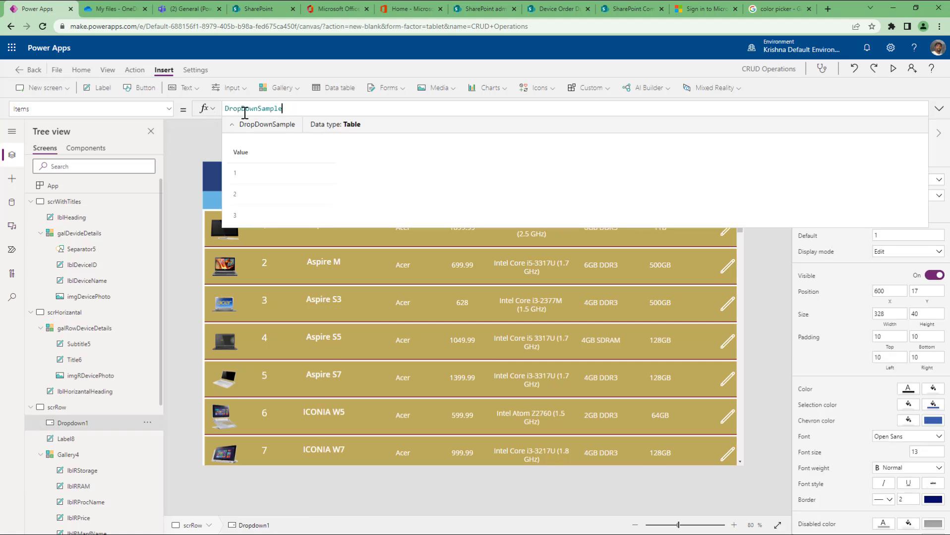
{"action": "double_click", "coordinate": [245, 113]}
{"action": "type", "text": "'Device Order Data'"}
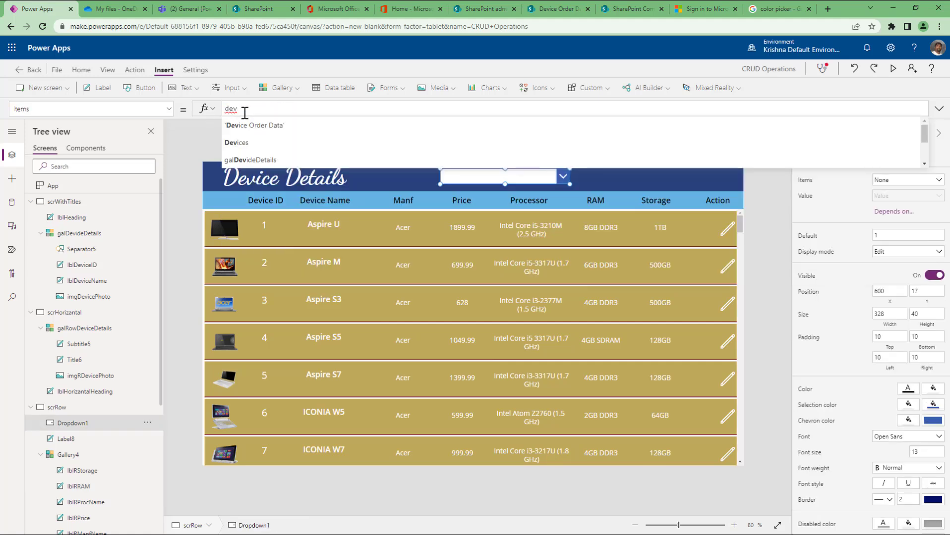
{"action": "key", "text": "Tab"}
{"action": "type", "text": "."}
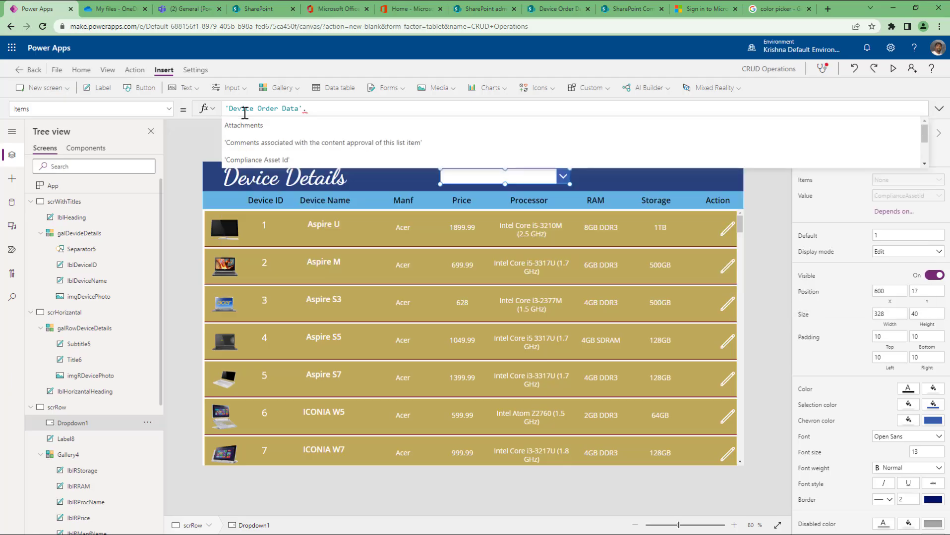
{"action": "type", "text": "m"}
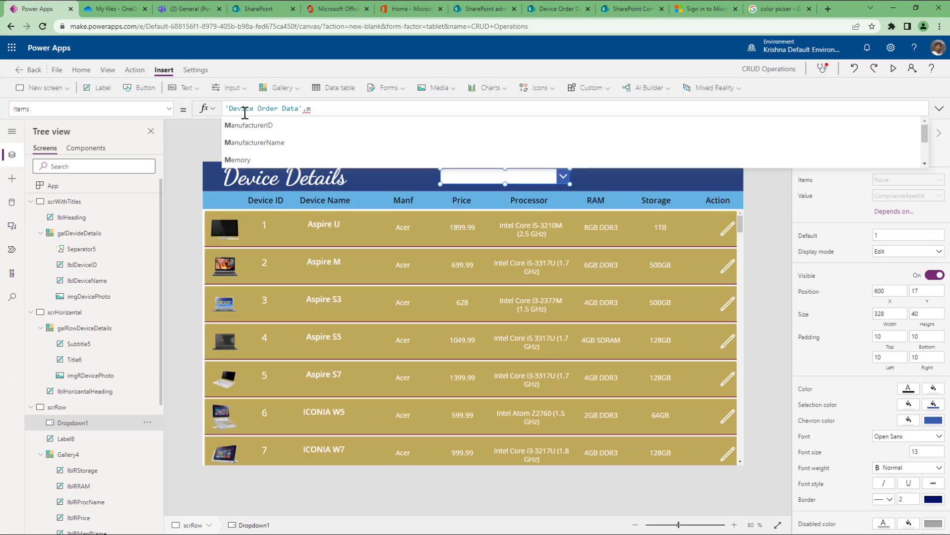
{"action": "key", "text": "Down"}
{"action": "key", "text": "Tab"}
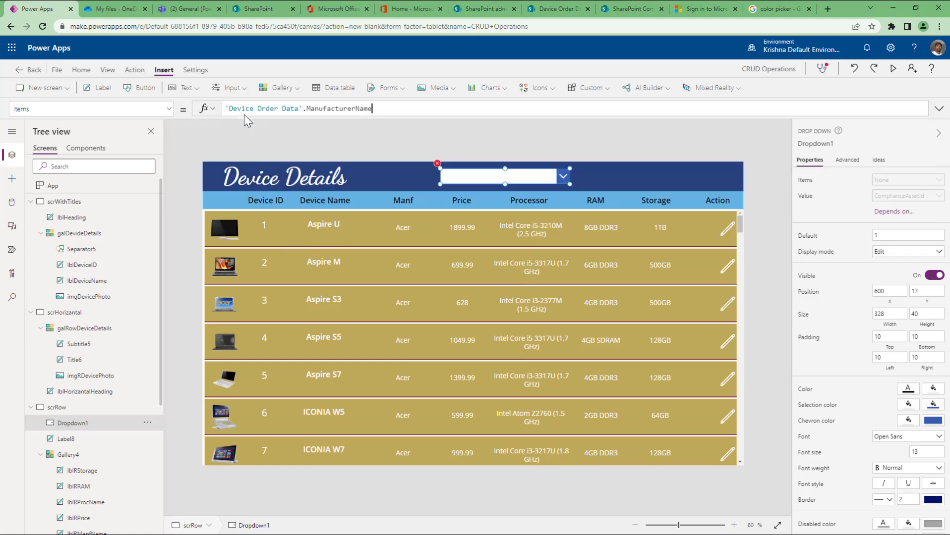
Set the Items of the Device Details header drop-down to Choices('Device Order Data'.ManufacturerName).
{"action": "key", "text": "ctrl+a"}
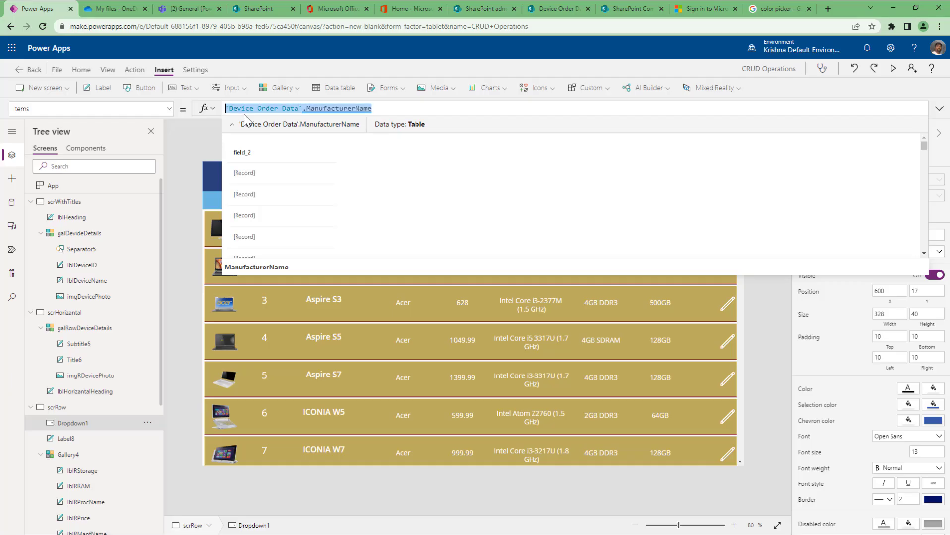
{"action": "key", "text": "BackSpace"}
{"action": "type", "text": "choi"}
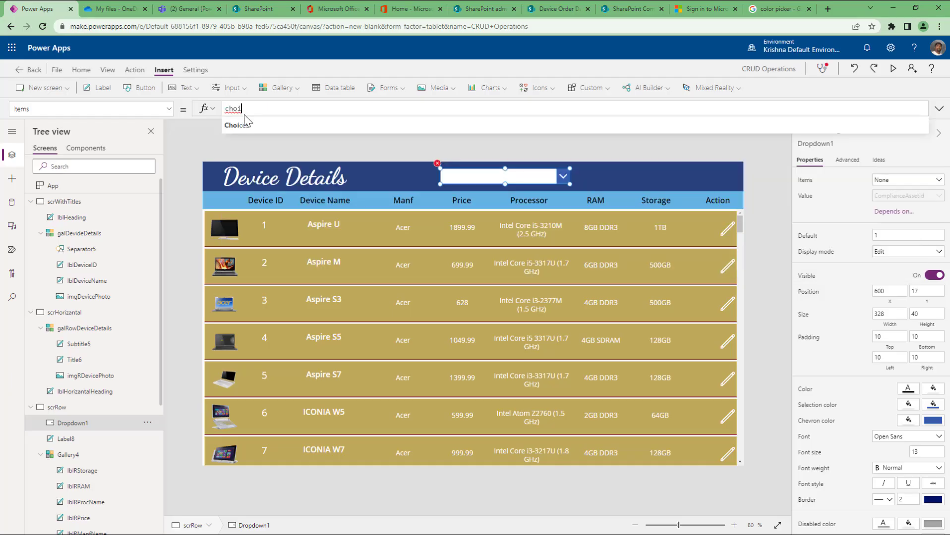
{"action": "key", "text": "Tab"}
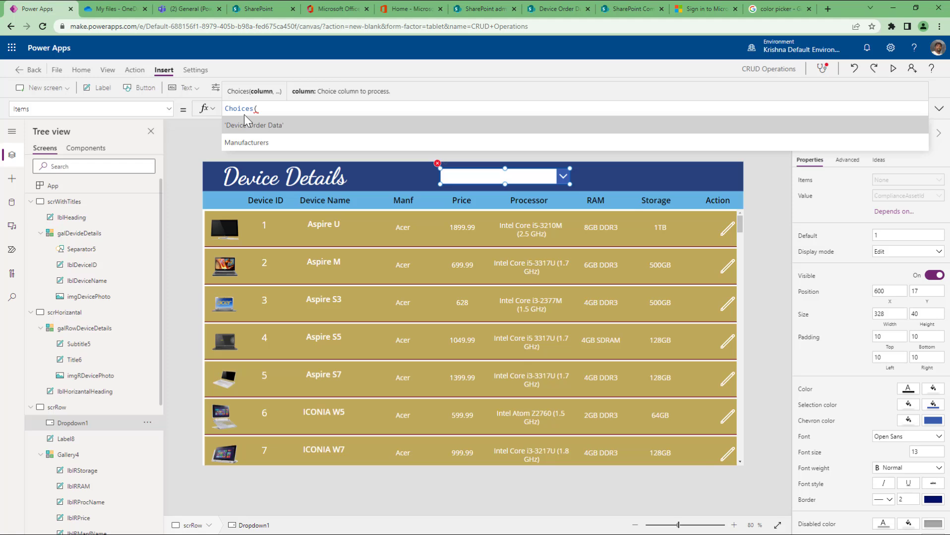
{"action": "type", "text": "Manu"}
{"action": "key", "text": "Tab"}
{"action": "key", "text": "ctrl+shift+Left"}
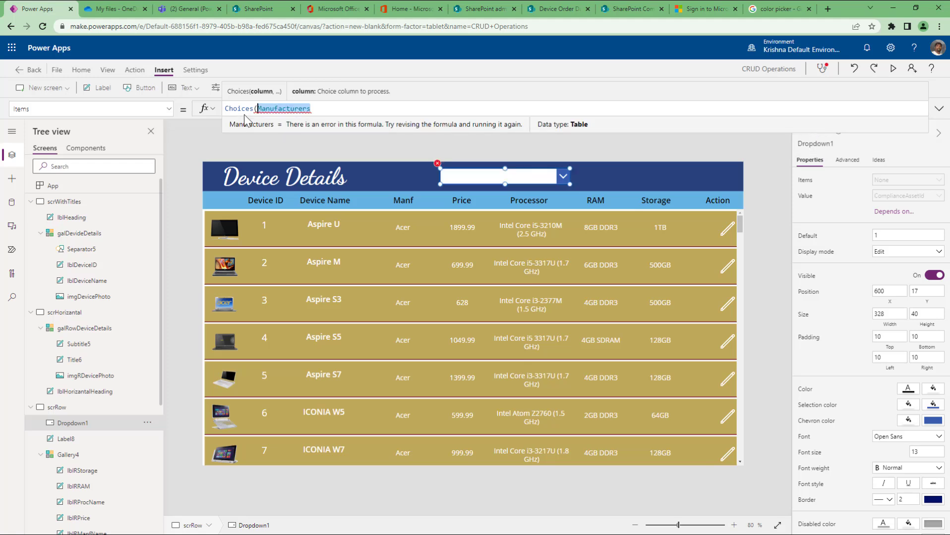
{"action": "type", "text": "Dev"}
{"action": "key", "text": "Tab"}
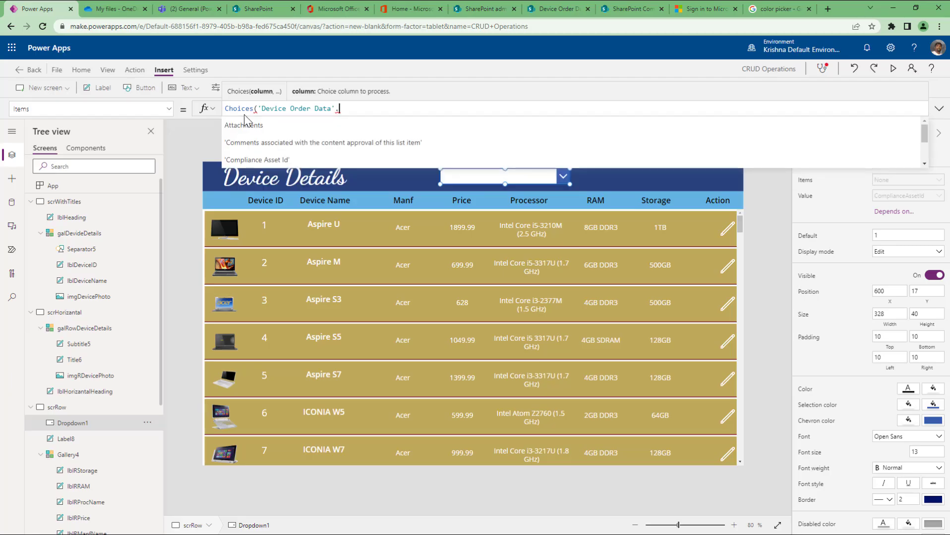
{"action": "type", "text": ".ma"}
{"action": "key", "text": "Down"}
{"action": "key", "text": "Down"}
{"action": "key", "text": "Tab"}
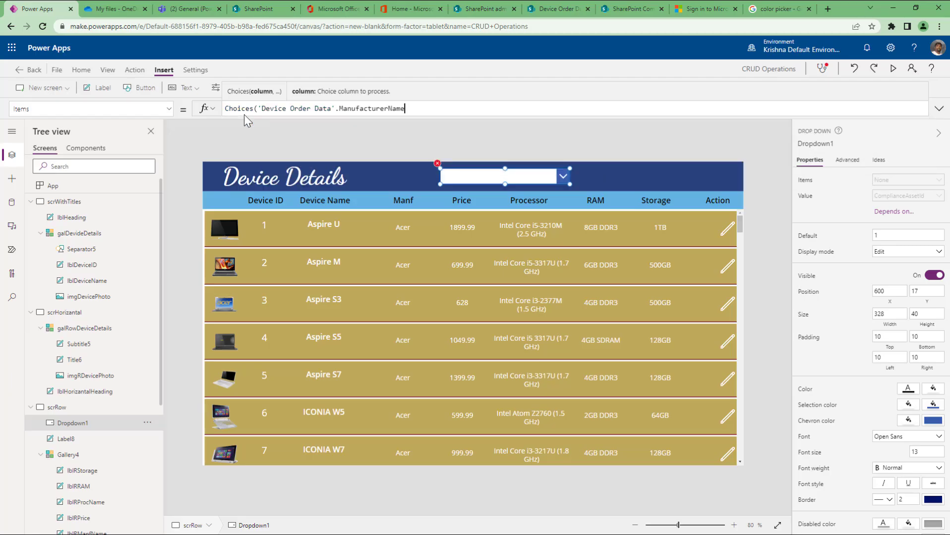
{"action": "type", "text": ")"}
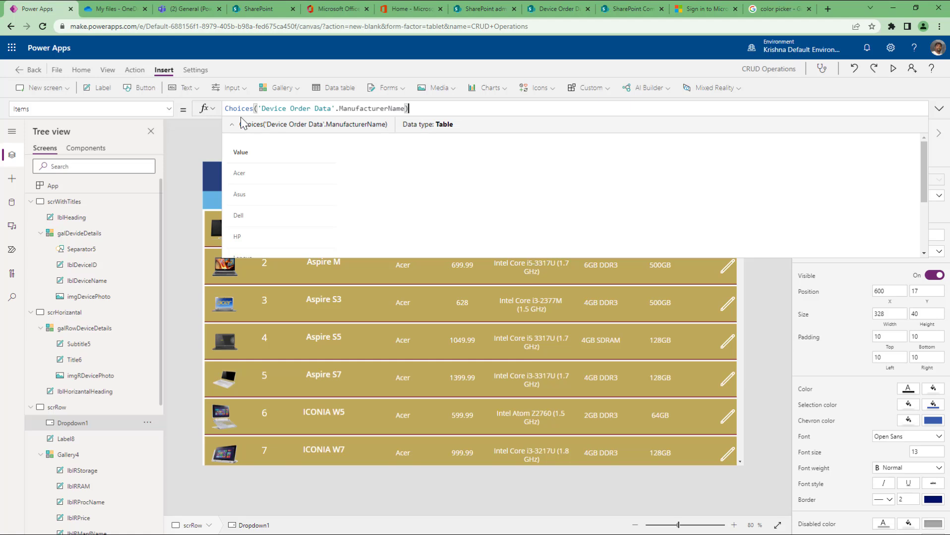
{"action": "scroll", "coordinate": [271, 188], "scroll_direction": "down", "scroll_amount": 2}
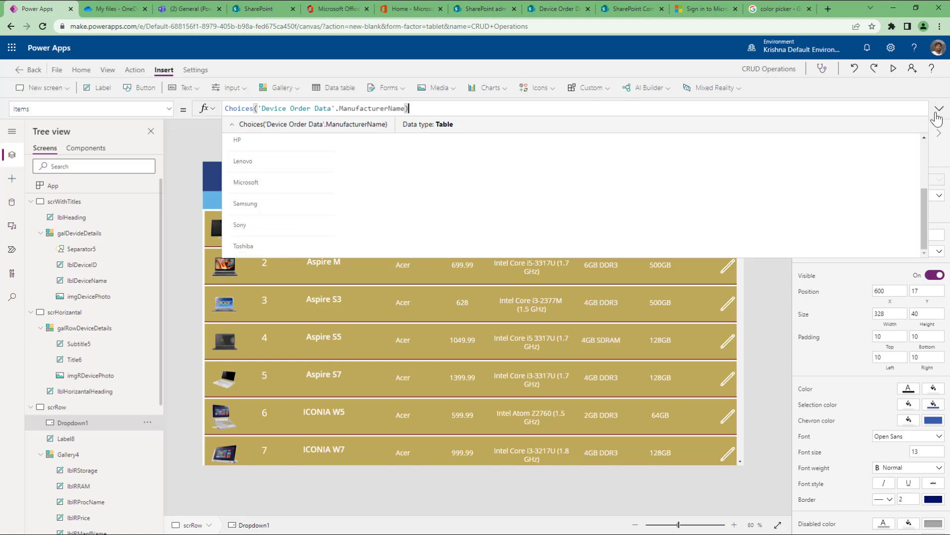
Compare the manufacturer choices in the drop-down with the entries of the Manufacturers list on the SharePoint team site.
{"action": "left_click", "coordinate": [758, 303]}
{"action": "left_click", "coordinate": [520, 179]}
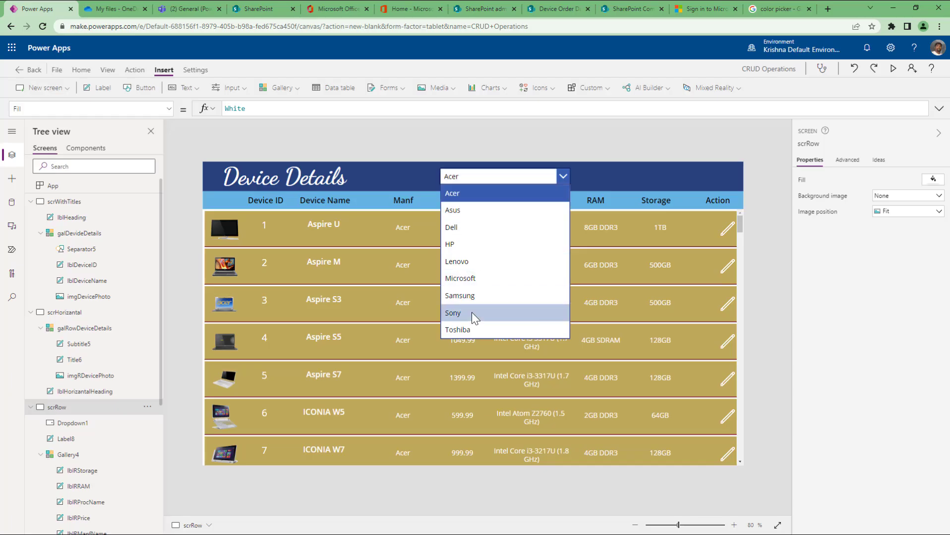
{"action": "left_click", "coordinate": [750, 294]}
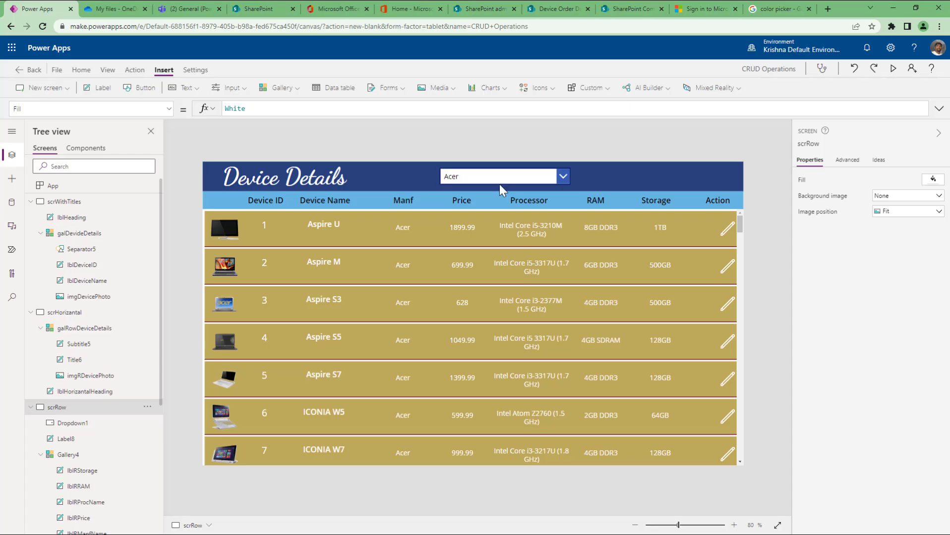
{"action": "left_click", "coordinate": [17, 204]}
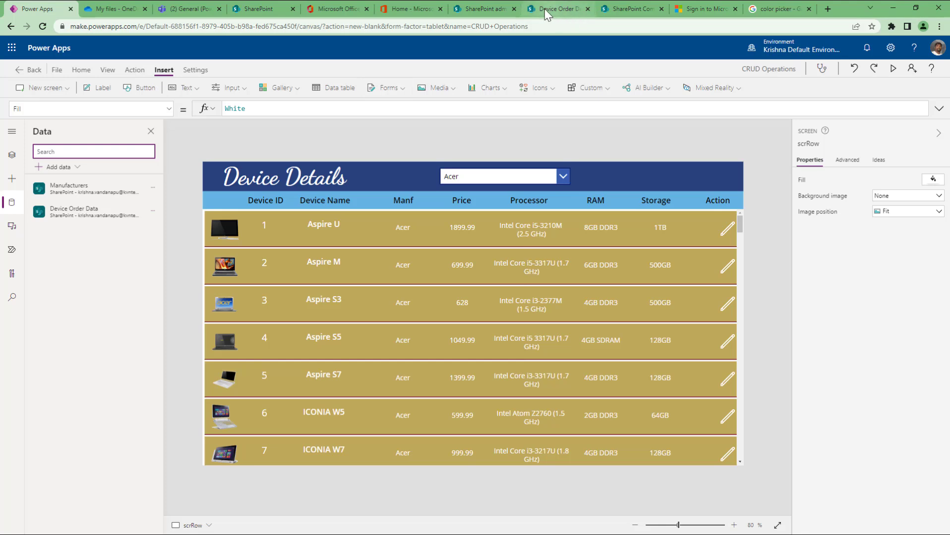
{"action": "left_click", "coordinate": [25, 71]}
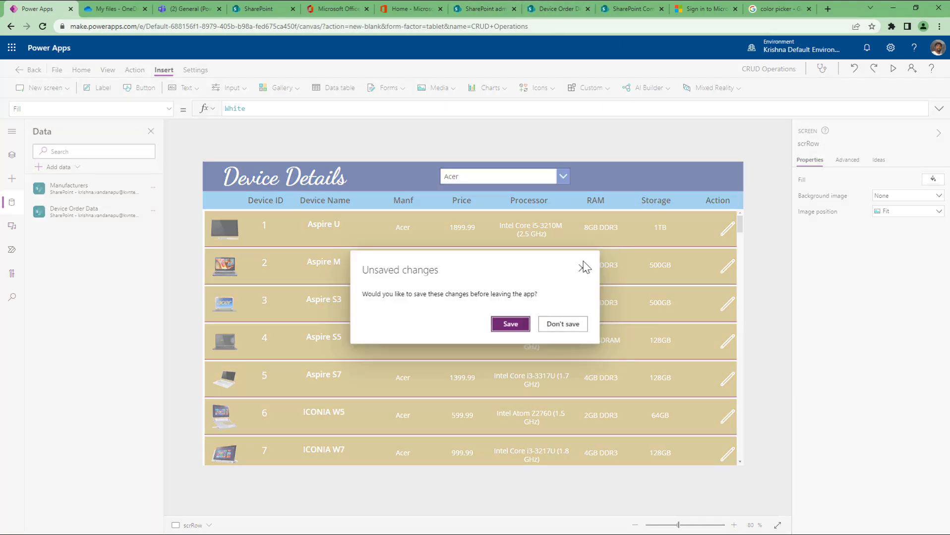
{"action": "left_click", "coordinate": [583, 263]}
{"action": "left_click", "coordinate": [11, 157]}
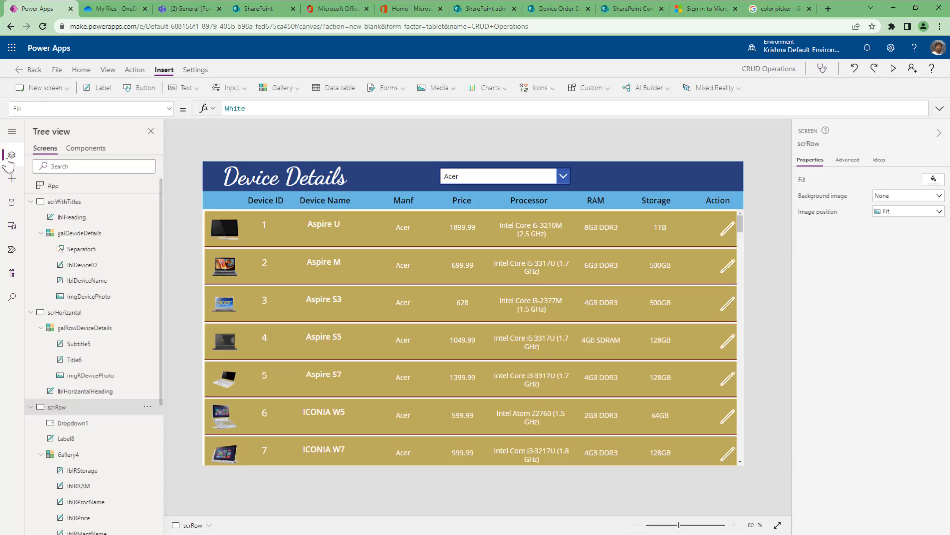
{"action": "left_click", "coordinate": [576, 4]}
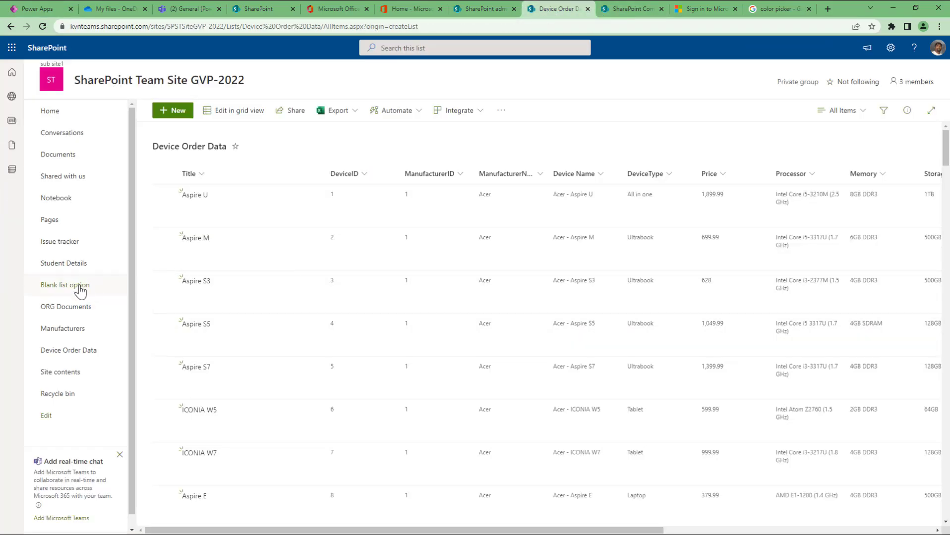
{"action": "left_click", "coordinate": [97, 370]}
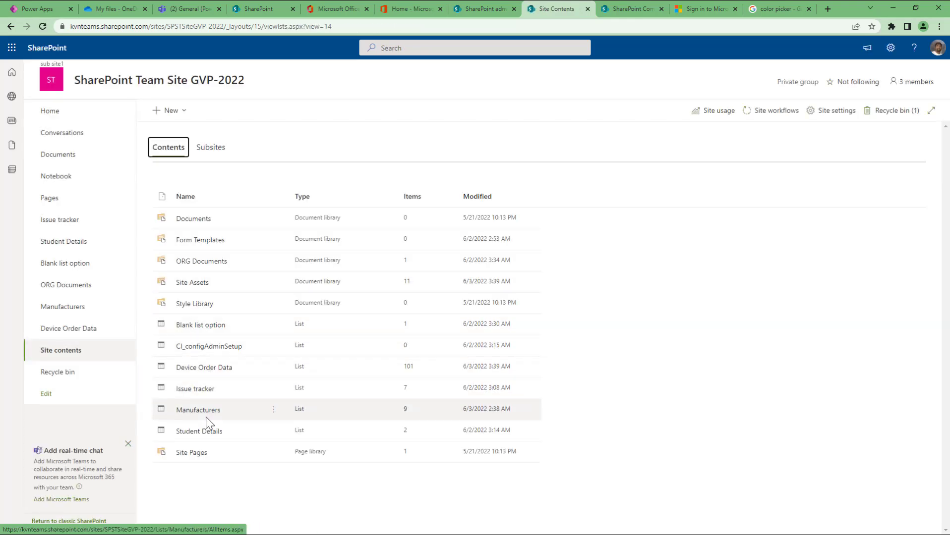
{"action": "left_click", "coordinate": [211, 411]}
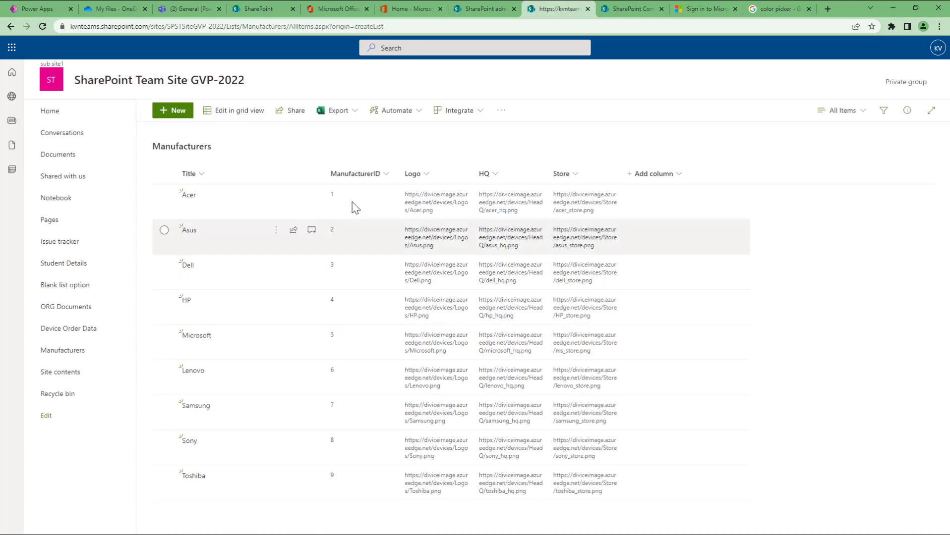
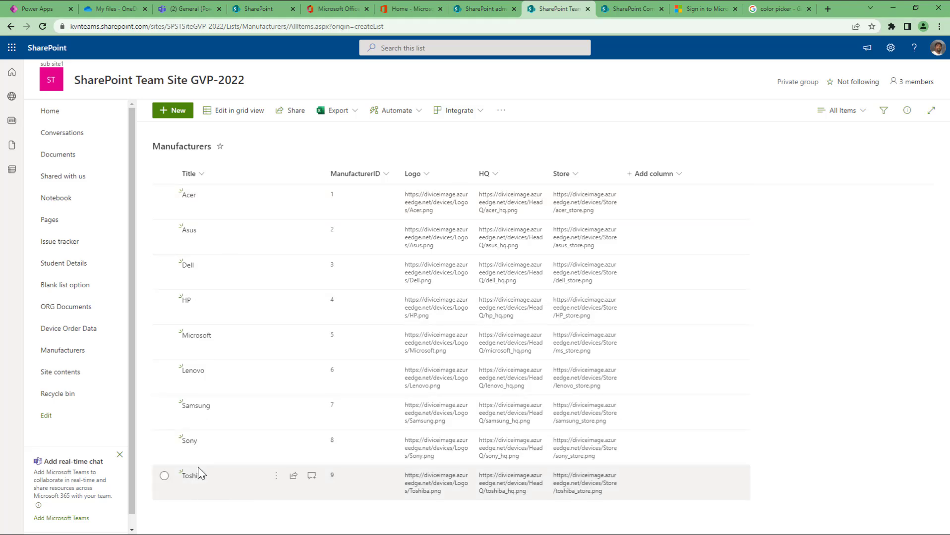
Switch back to Power Apps and narrow the header drop-down to about 214 wide and 42 high.
{"action": "left_click", "coordinate": [75, 9]}
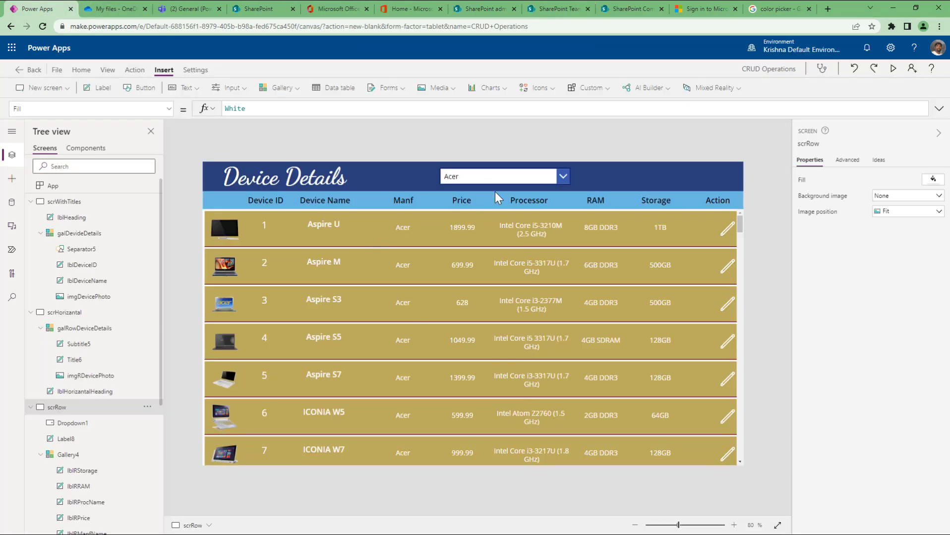
{"action": "left_click", "coordinate": [508, 176]}
{"action": "left_click_drag", "start_coordinate": [570, 183], "coordinate": [525, 185]}
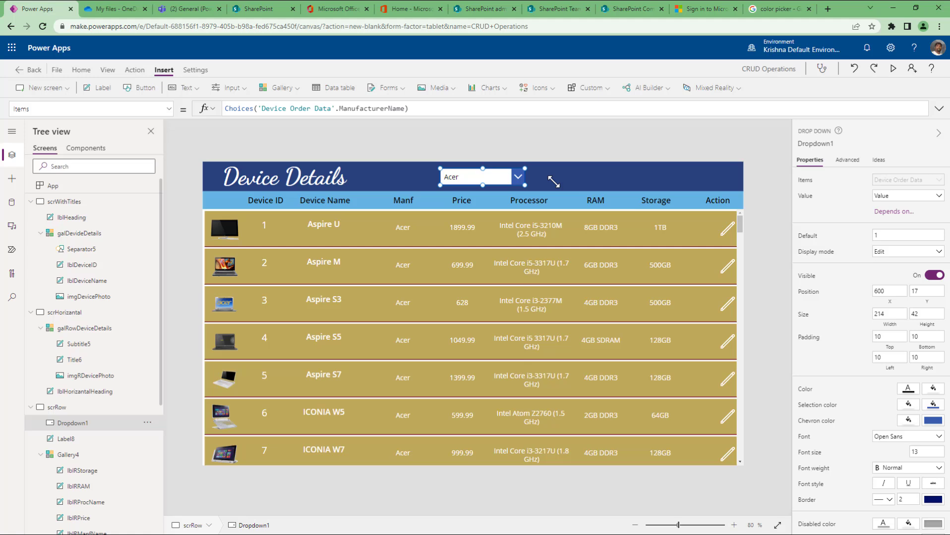
{"action": "left_click", "coordinate": [753, 212]}
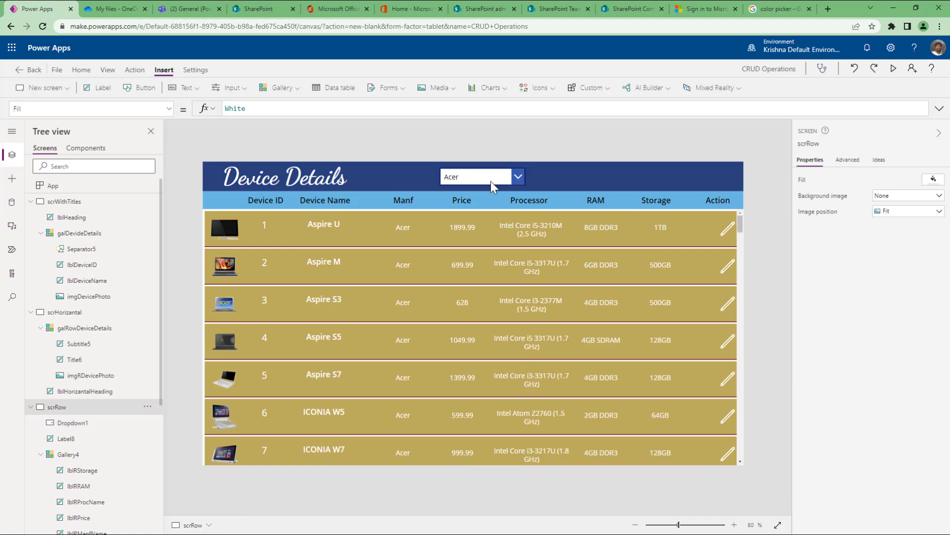
{"action": "left_click", "coordinate": [70, 455]}
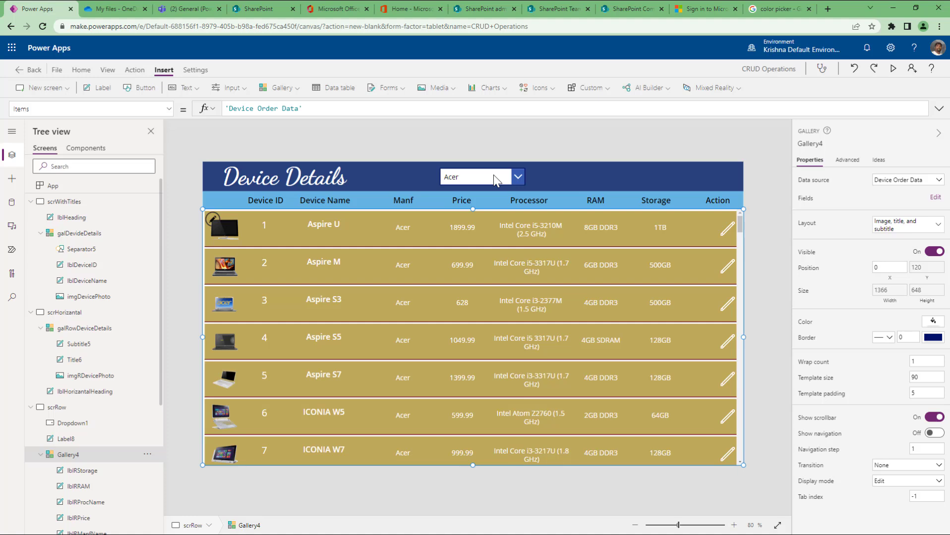
{"action": "left_click", "coordinate": [344, 107]}
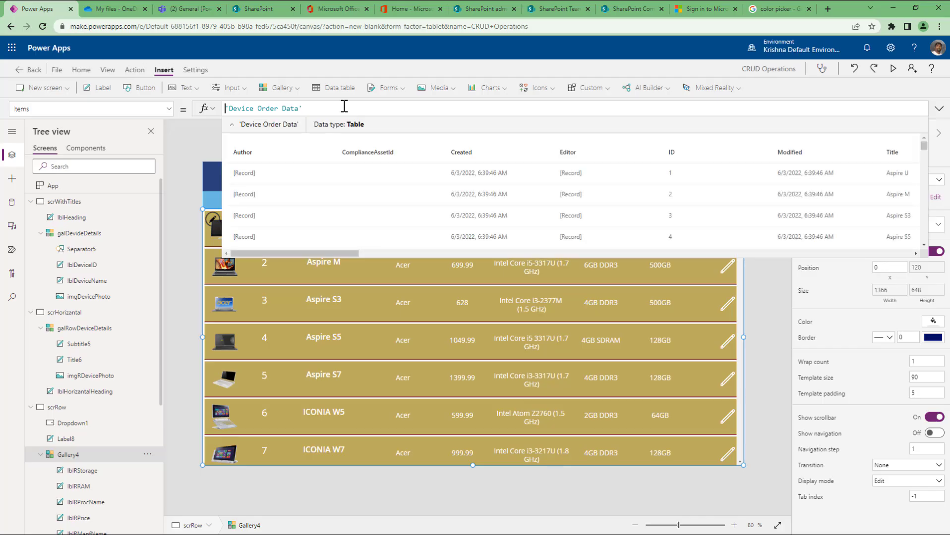
{"action": "left_click", "coordinate": [771, 330]}
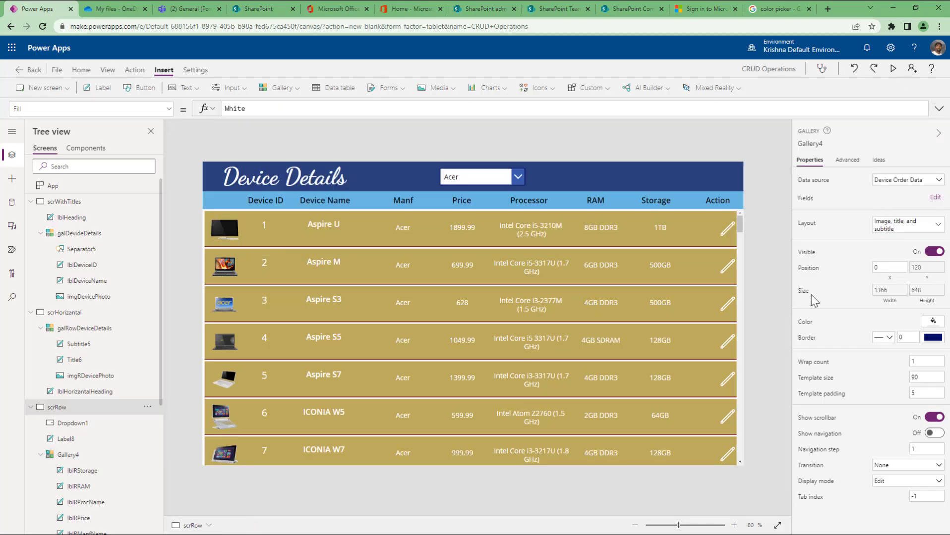
Insert a text input about 195 by 42 beside the header drop-down and clear its default text.
{"action": "left_click", "coordinate": [192, 89]}
{"action": "left_click", "coordinate": [196, 126]}
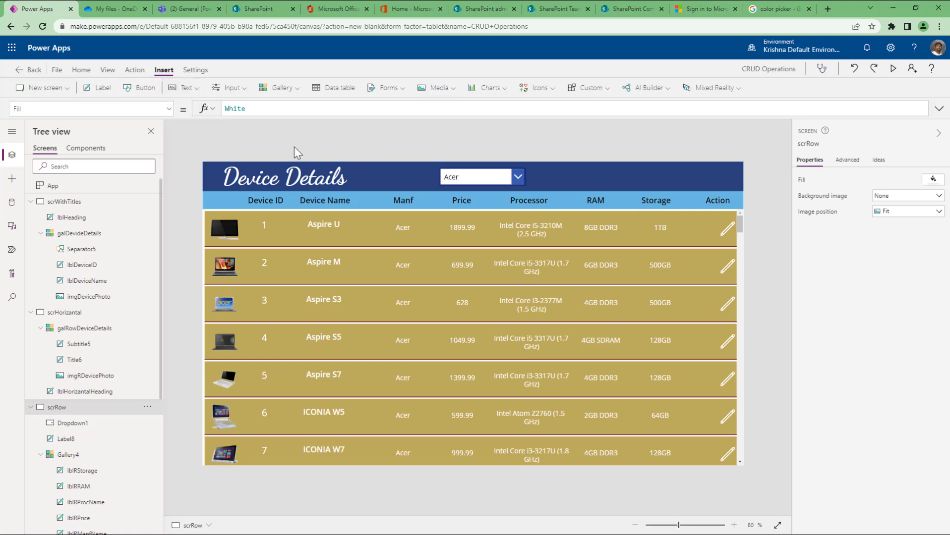
{"action": "left_click_drag", "start_coordinate": [308, 184], "coordinate": [611, 185]}
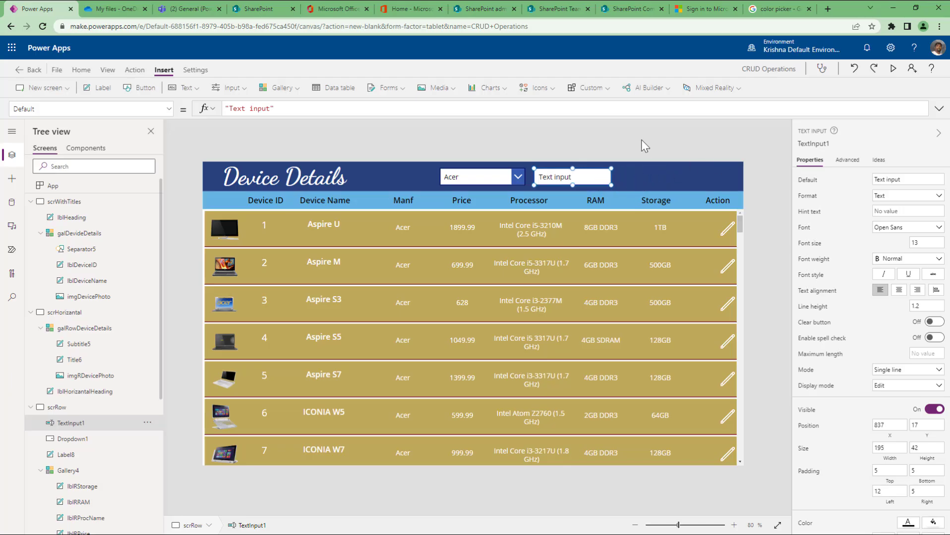
{"action": "triple_click", "coordinate": [899, 180]}
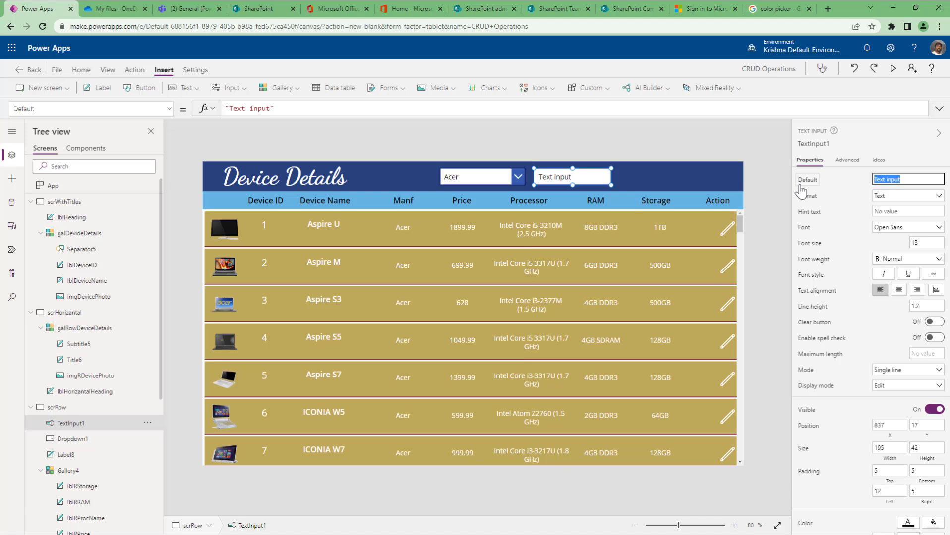
{"action": "key", "text": "BackSpace"}
{"action": "left_click", "coordinate": [602, 146]}
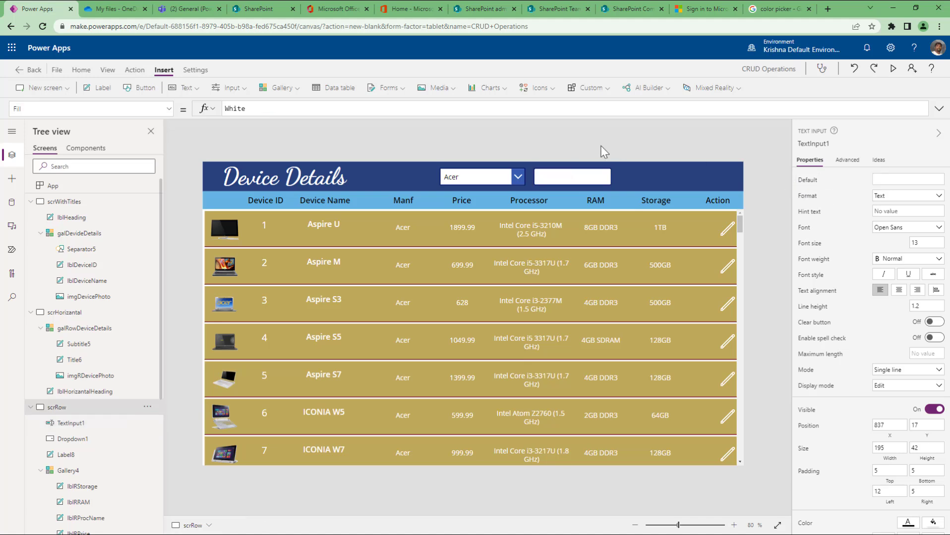
{"action": "left_click", "coordinate": [589, 178]}
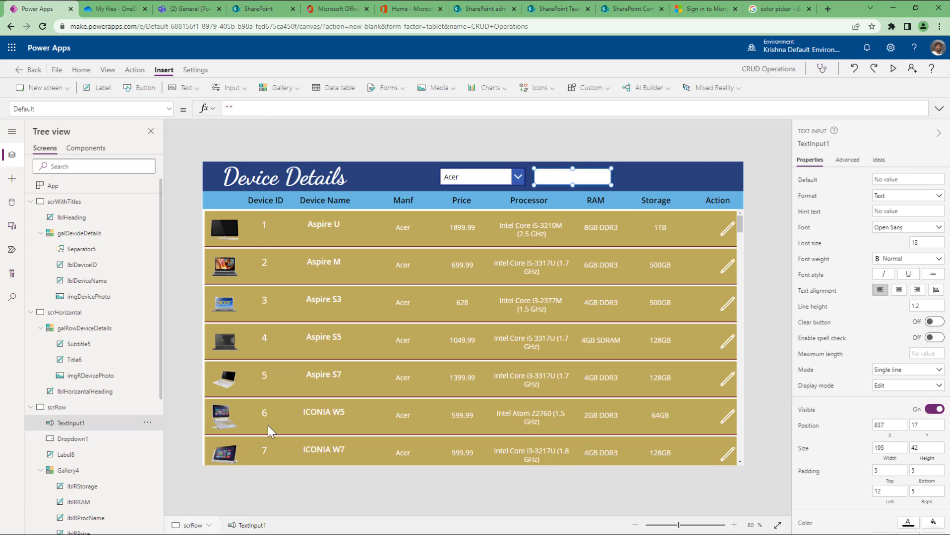
Rename the new text input on scrRow as txtDeviceID.
{"action": "left_click", "coordinate": [78, 474]}
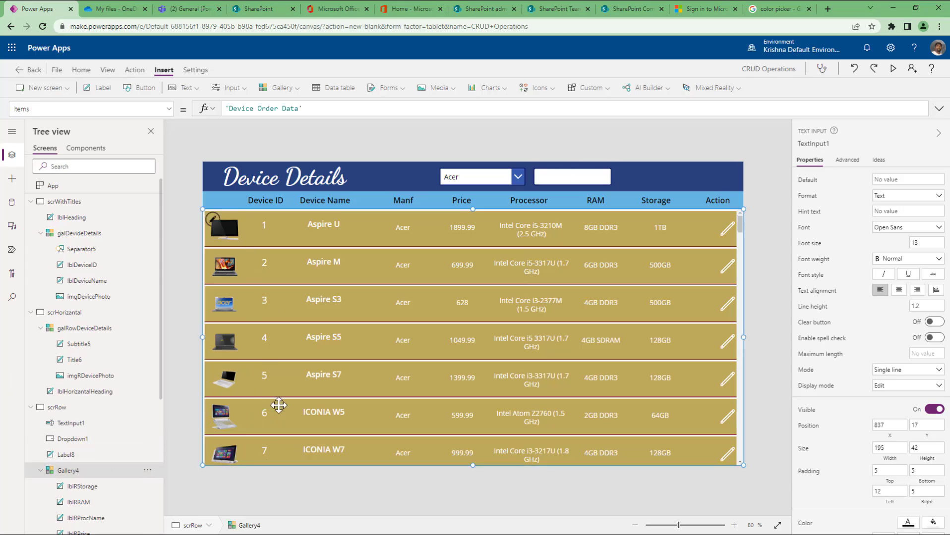
{"action": "left_click", "coordinate": [91, 427]}
{"action": "double_click", "coordinate": [92, 427]}
{"action": "type", "text": "tx"}
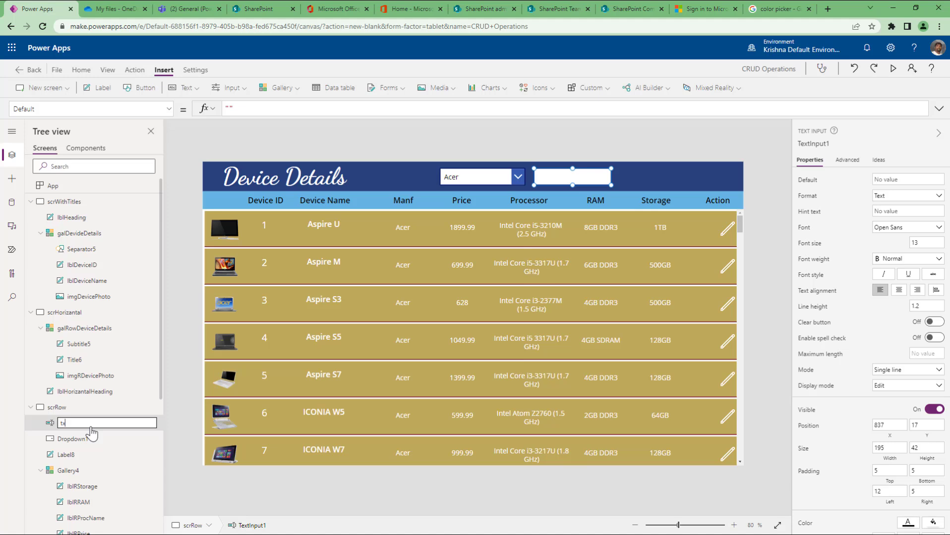
{"action": "type", "text": "tDeviceID"}
{"action": "key", "text": "Return"}
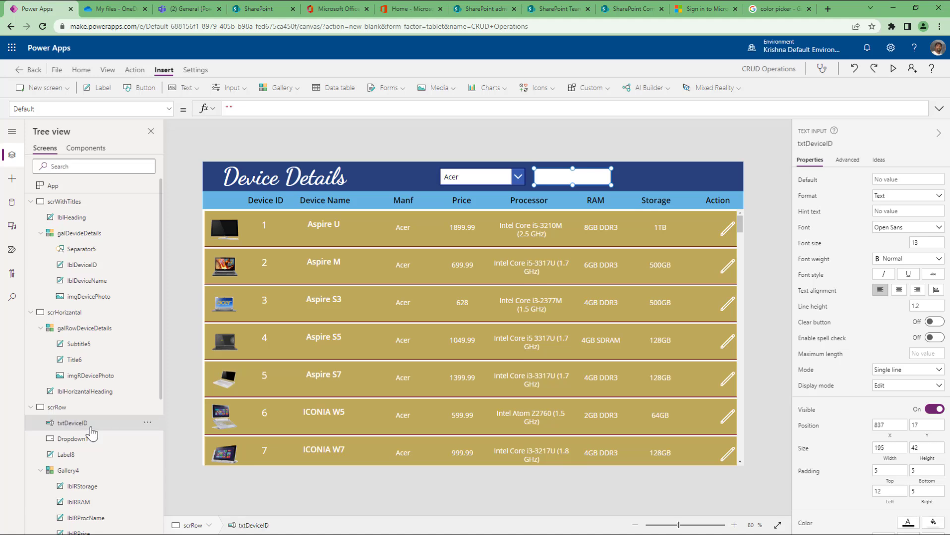
Wrap the 'Device Order Data' source in the Items formula of Gallery4 on scrRow in a Filter function.
{"action": "left_click", "coordinate": [63, 471]}
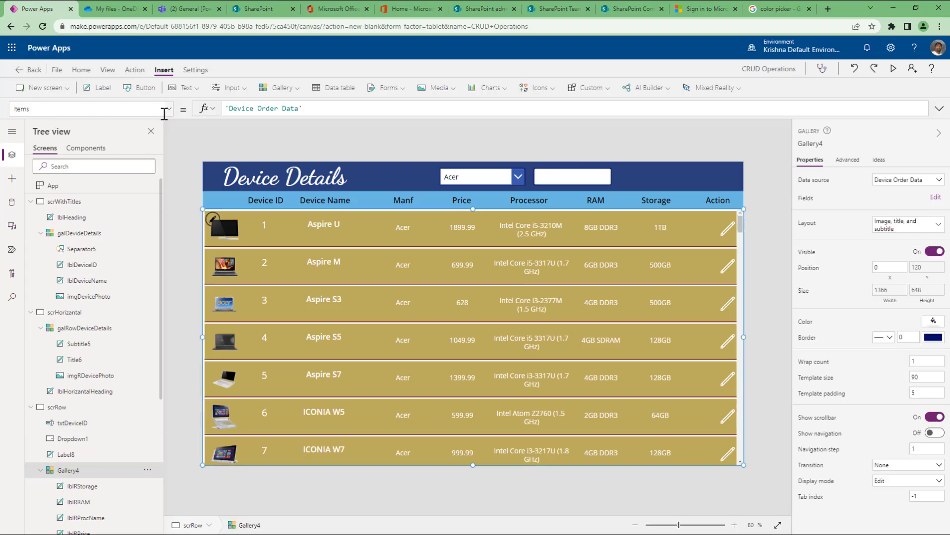
{"action": "left_click", "coordinate": [307, 110]}
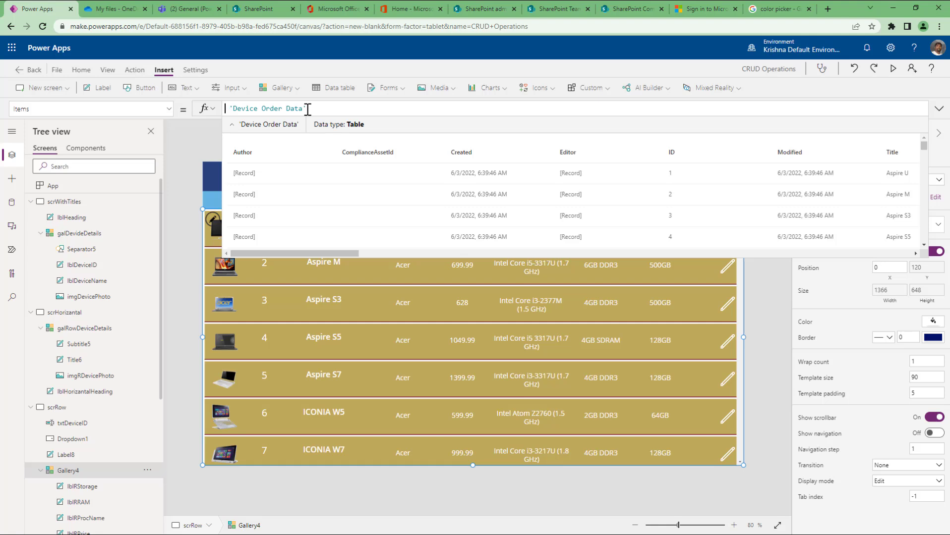
{"action": "type", "text": "Fil "}
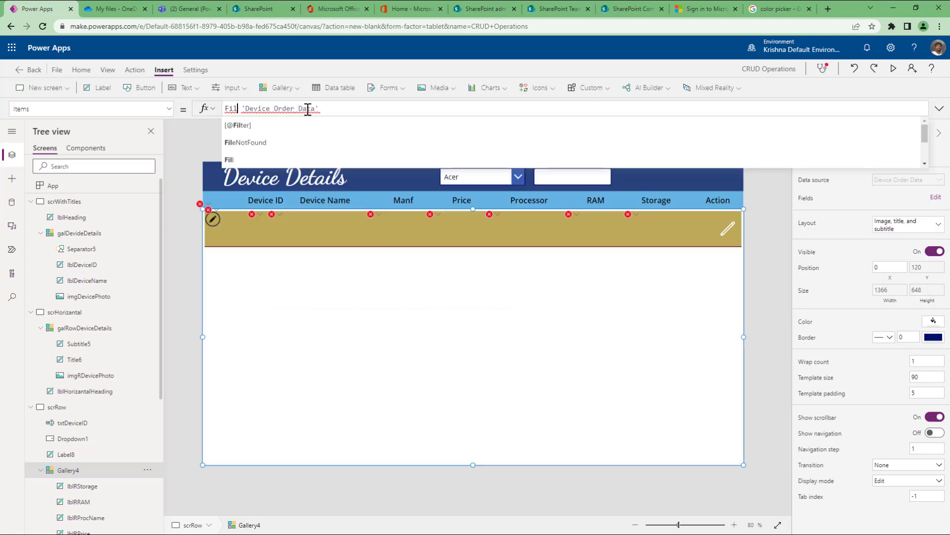
{"action": "type", "text": "ter"}
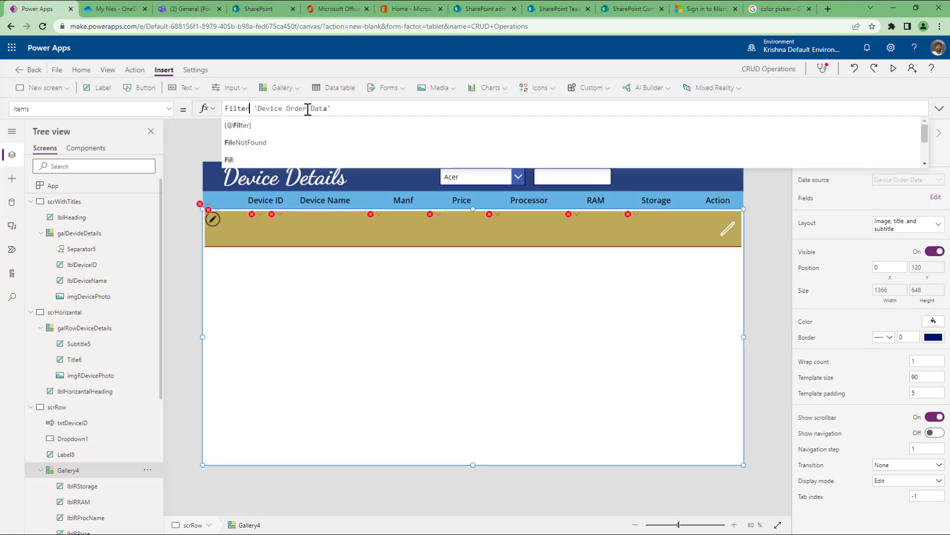
{"action": "type", "text": "("}
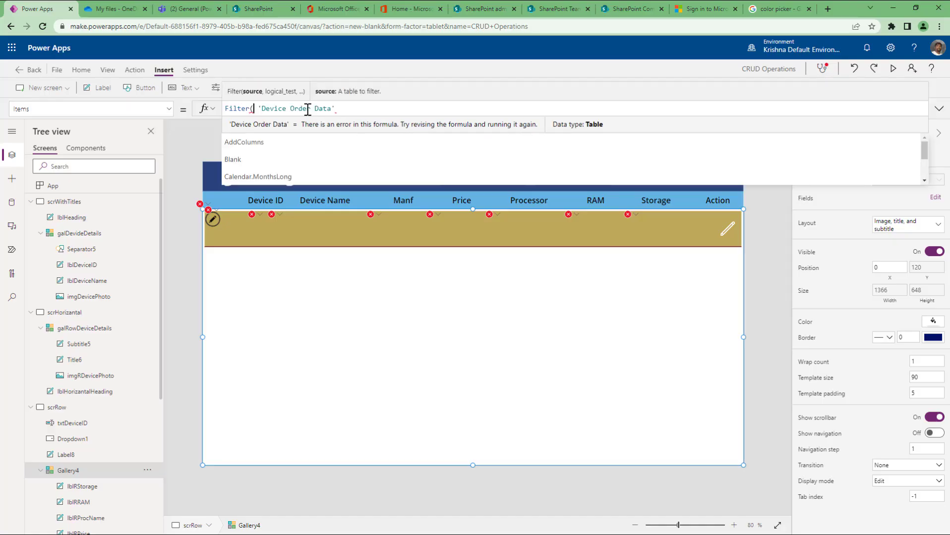
{"action": "key", "text": "End"}
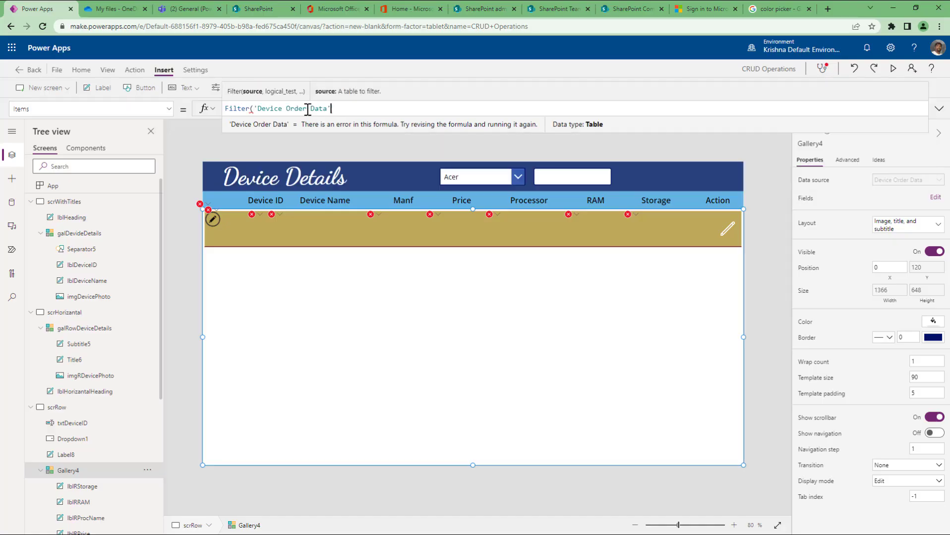
Complete the gallery's Filter formula with the condition DeviceID=txtDeviceID.Text.
{"action": "type", "text": ","}
{"action": "type", "text": "dev"}
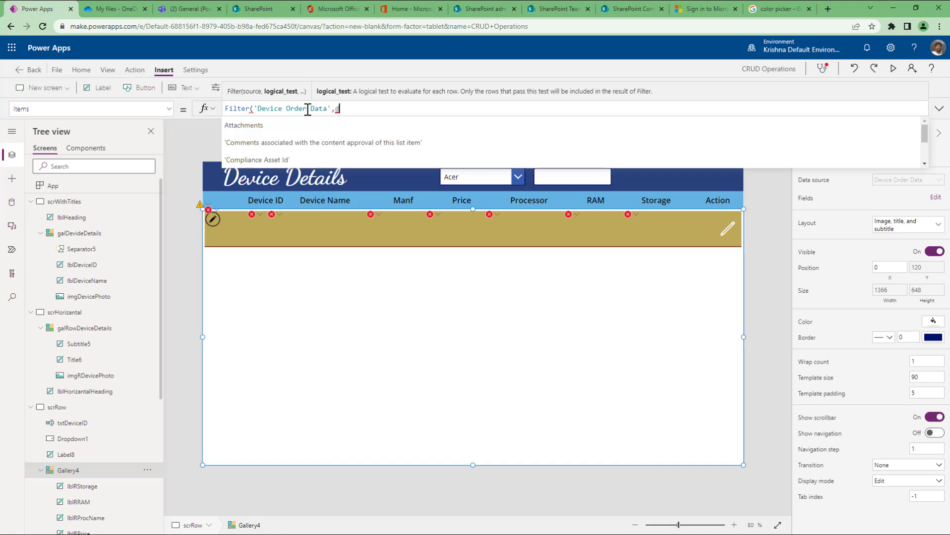
{"action": "key", "text": "Down"}
{"action": "key", "text": "Tab"}
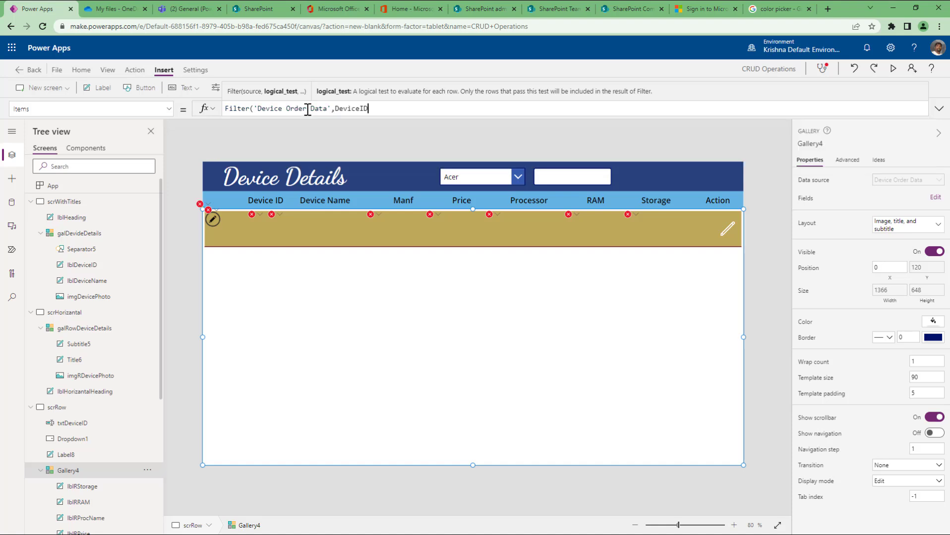
{"action": "type", "text": "="}
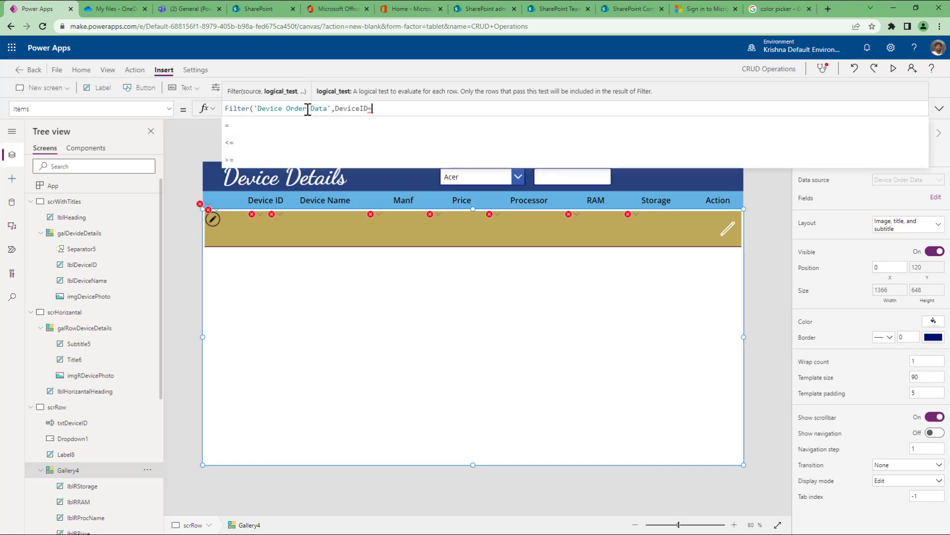
{"action": "type", "text": "txt"}
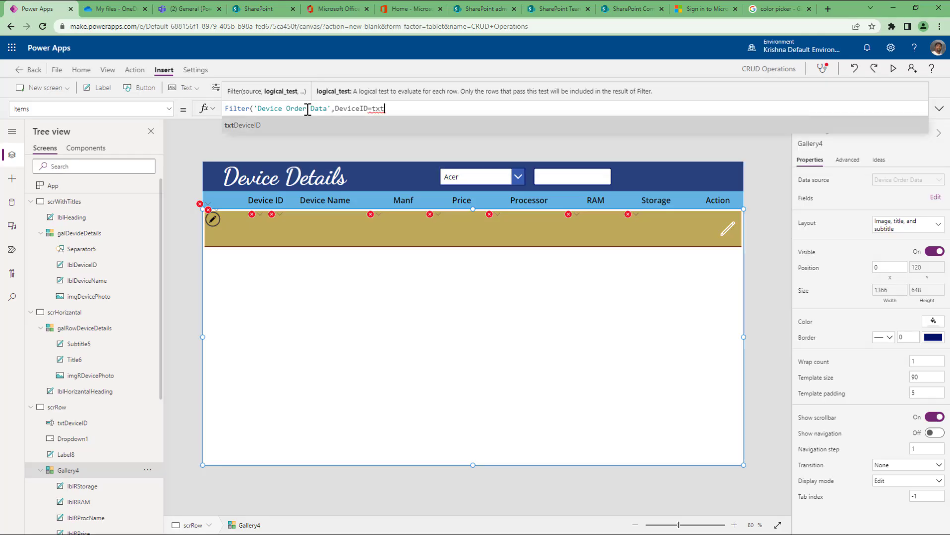
{"action": "key", "text": "Tab"}
{"action": "type", "text": ".Text"}
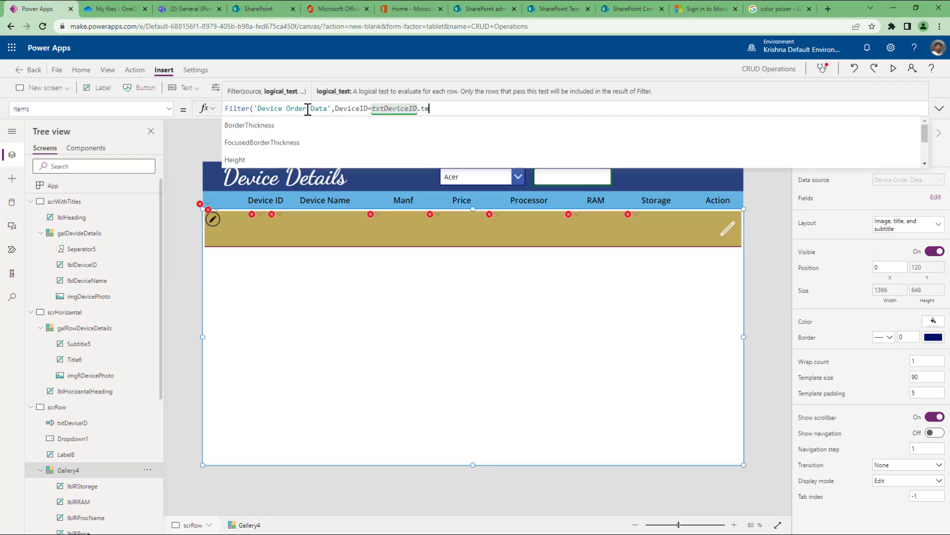
{"action": "type", "text": ")"}
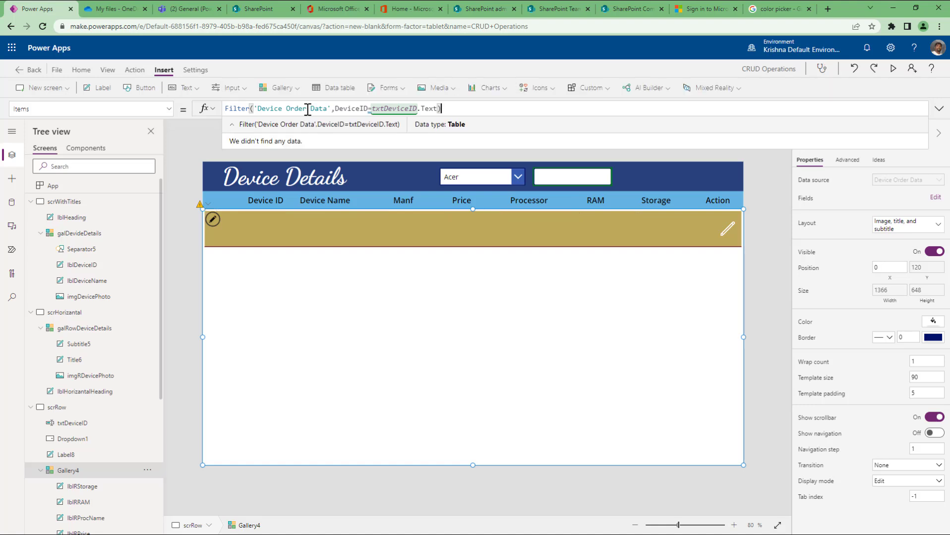
Preview the app and test the gallery filter with device IDs 5, 1 and 25, then return to editing.
{"action": "left_click", "coordinate": [893, 70]}
{"action": "left_click", "coordinate": [625, 75]}
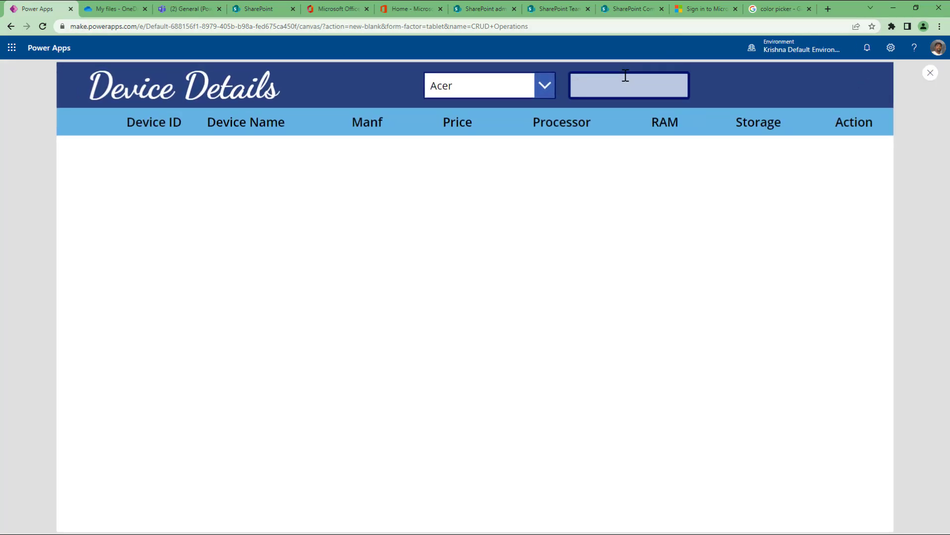
{"action": "type", "text": "5"}
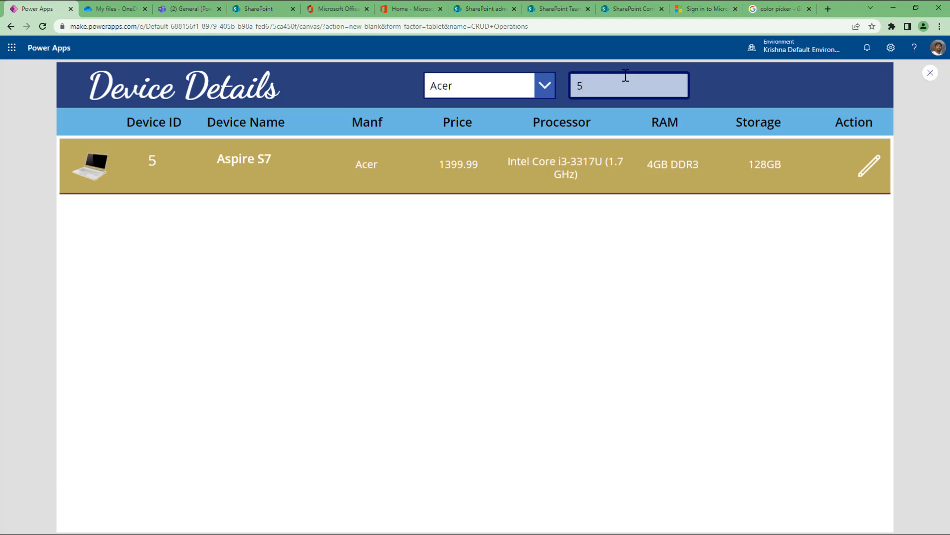
{"action": "key", "text": "BackSpace"}
{"action": "type", "text": "1"}
{"action": "key", "text": "BackSpace"}
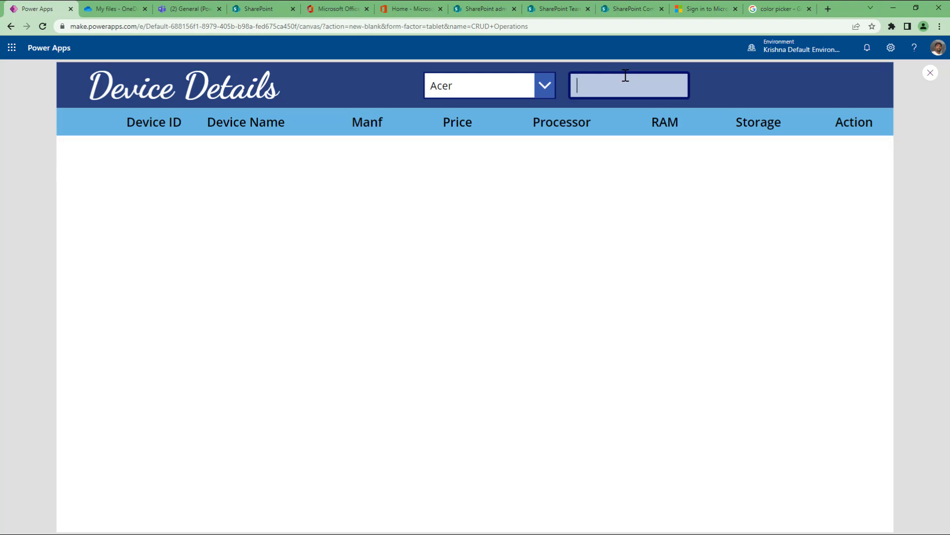
{"action": "type", "text": "25"}
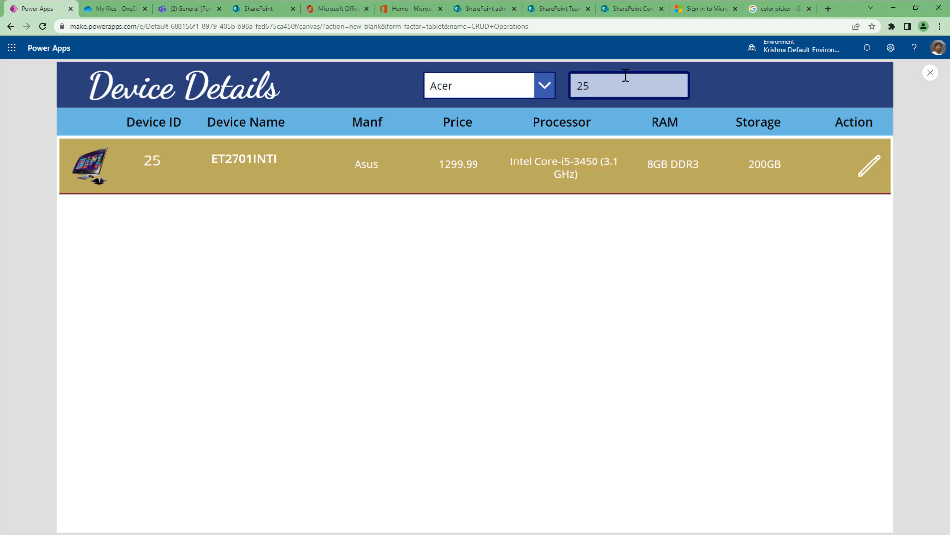
{"action": "key", "text": "Escape"}
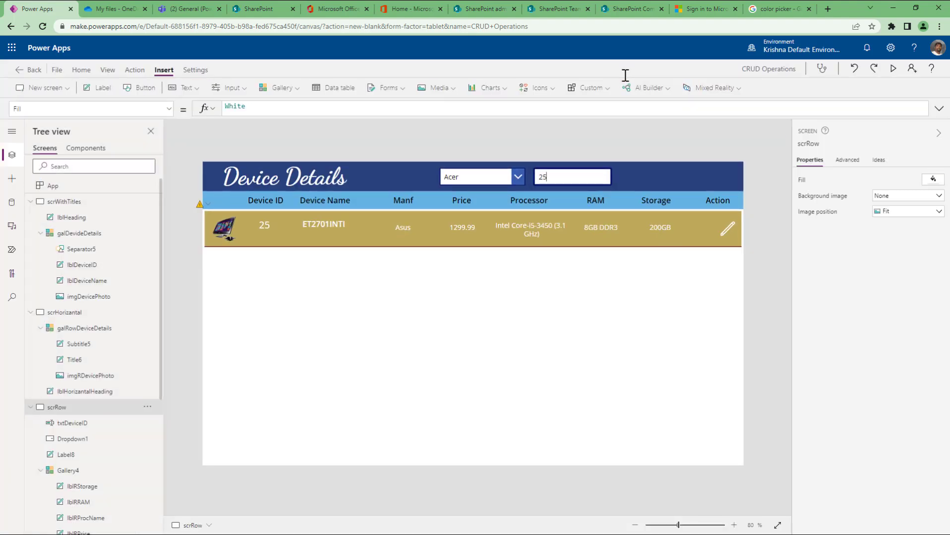
Preview the app with the device ID box emptied to check the gallery, and return to editing with Gallery4 selected.
{"action": "left_click", "coordinate": [515, 347]}
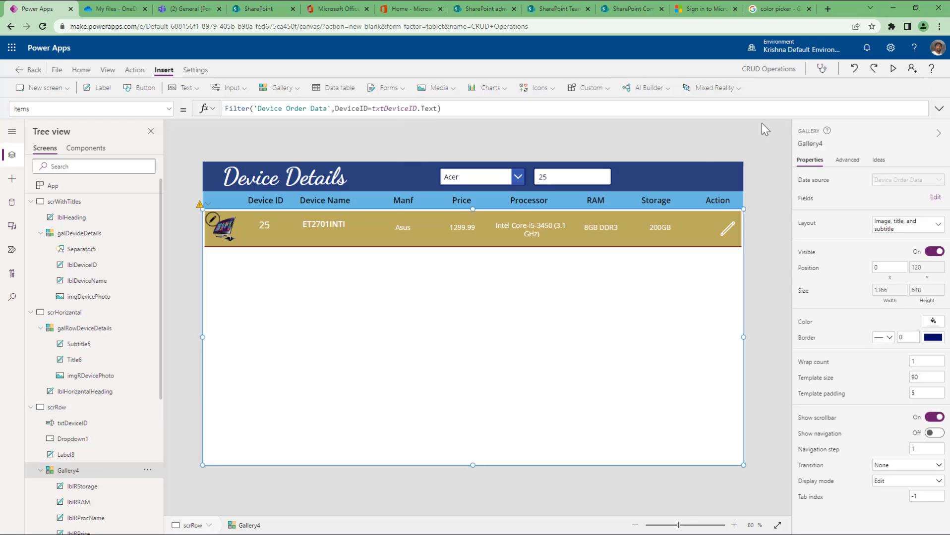
{"action": "left_click", "coordinate": [892, 68]}
{"action": "left_click", "coordinate": [628, 88]}
{"action": "double_click", "coordinate": [627, 88]}
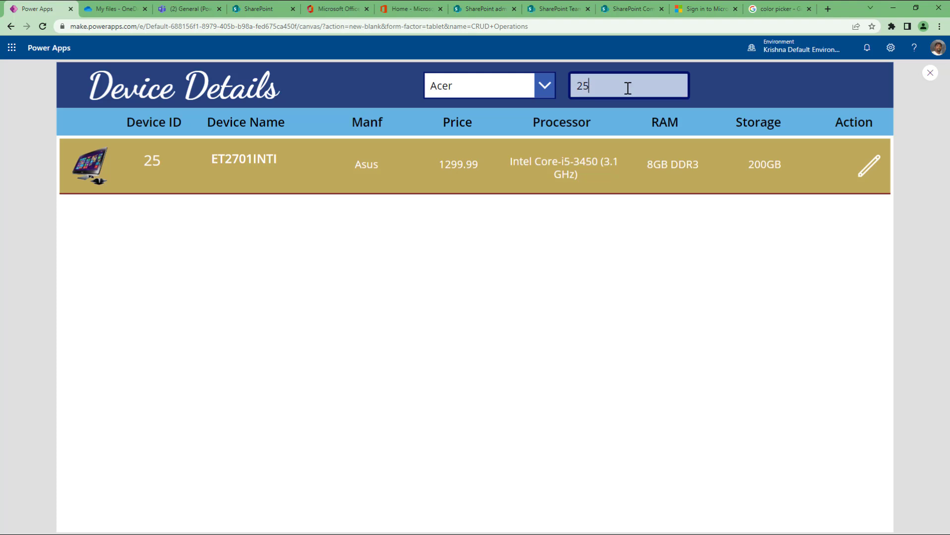
{"action": "key", "text": "BackSpace"}
{"action": "key", "text": "Escape"}
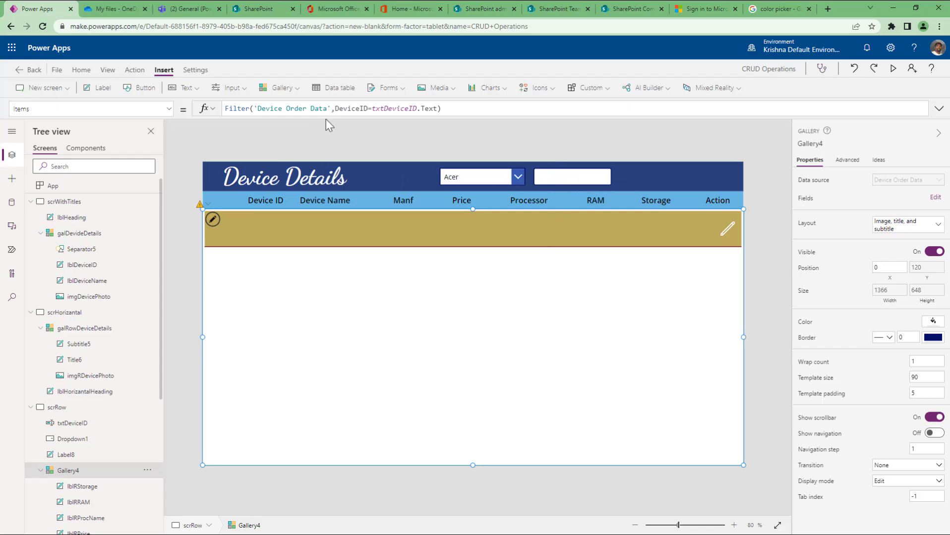
Format the gallery's Items formula over several lines and add a blank line before the DeviceID condition.
{"action": "left_click", "coordinate": [939, 109]}
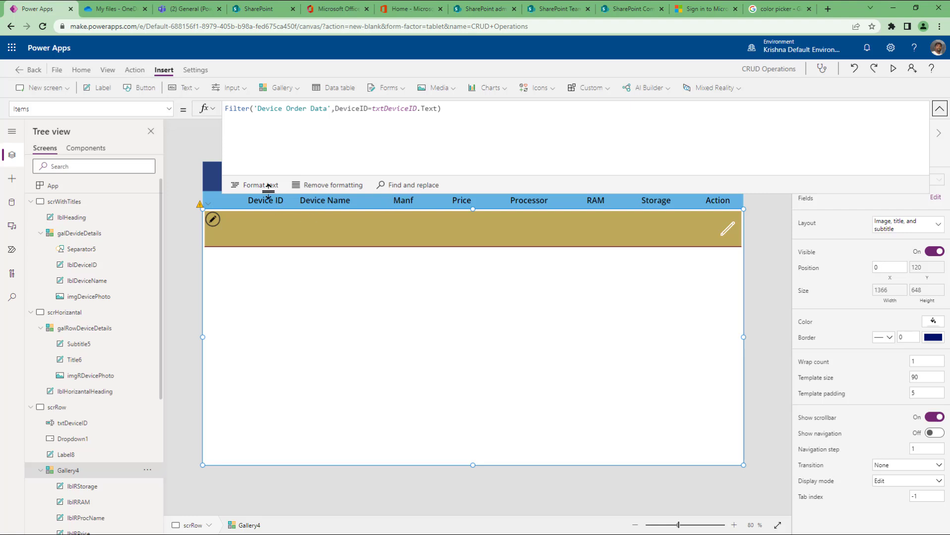
{"action": "left_click", "coordinate": [254, 185]}
{"action": "left_click", "coordinate": [330, 117]}
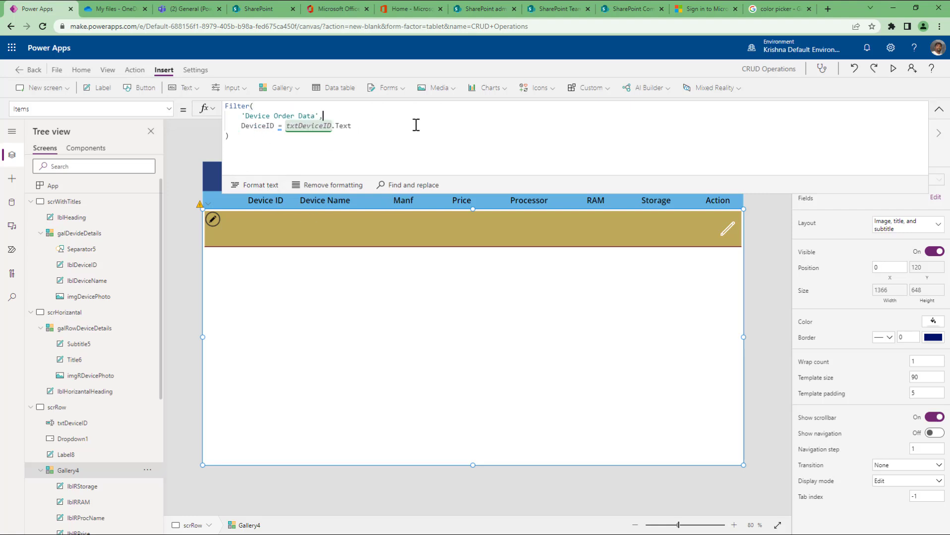
{"action": "key", "text": "Return"}
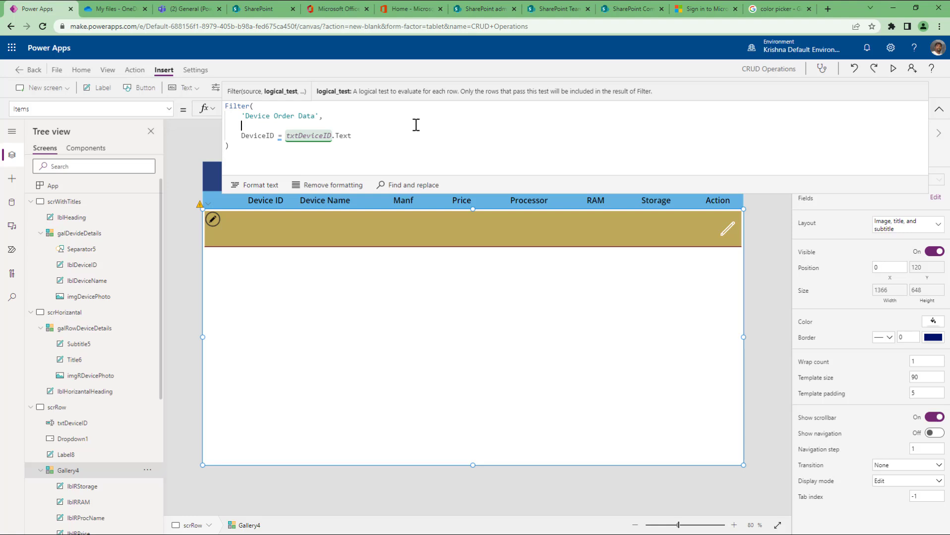
Add IsBlank(txtDeviceID) || ahead of the DeviceID = txtDeviceID.Text condition in the gallery's Filter formula.
{"action": "type", "text": "isb"}
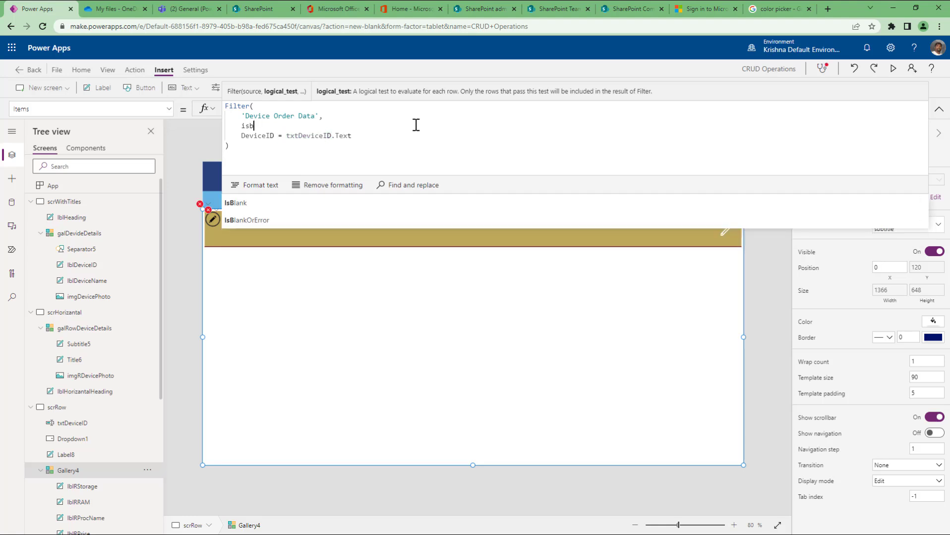
{"action": "key", "text": "Up"}
{"action": "key", "text": "Return"}
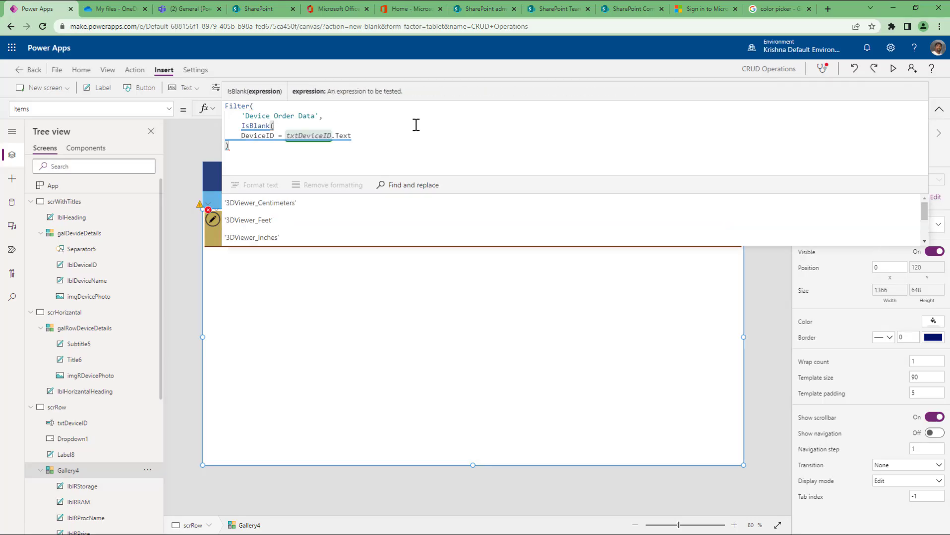
{"action": "double_click", "coordinate": [315, 135]}
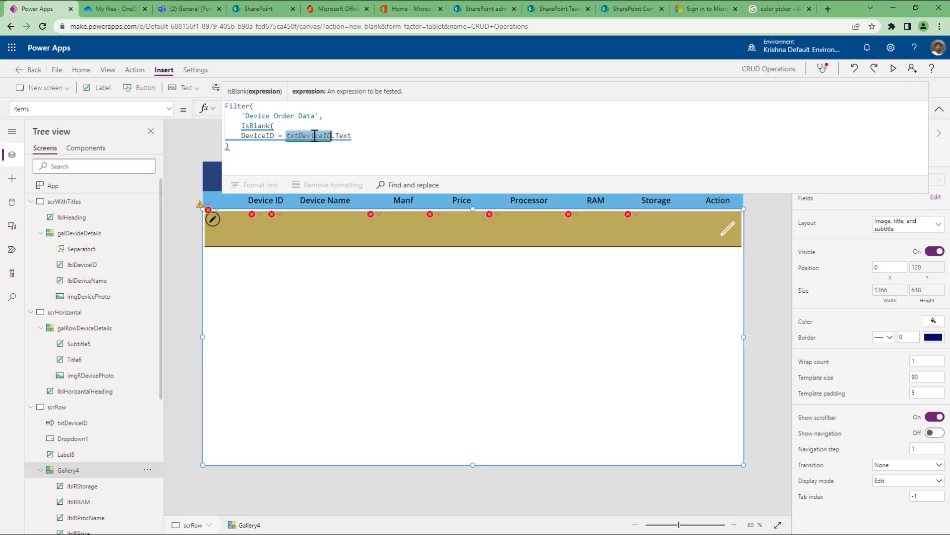
{"action": "key", "text": "ctrl+c"}
{"action": "key", "text": "Up"}
{"action": "key", "text": "ctrl+v"}
{"action": "type", "text": ") "}
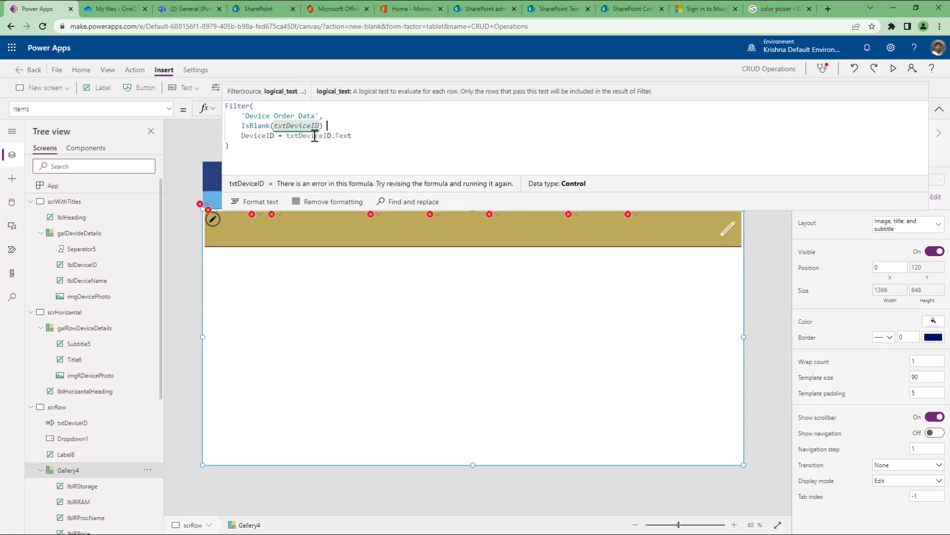
{"action": "type", "text": "||"}
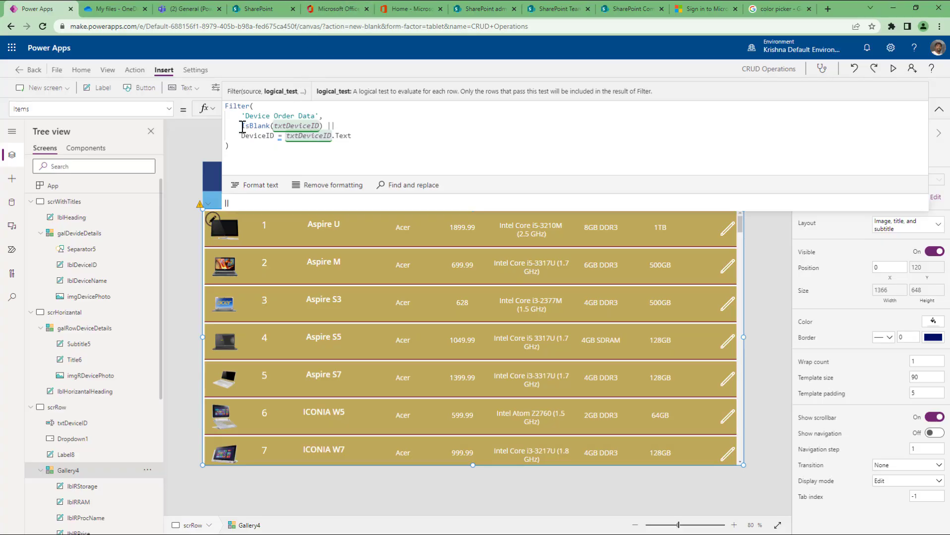
{"action": "mouse_move", "coordinate": [241, 125]}
{"action": "left_mouse_down"}
{"action": "mouse_move", "coordinate": [326, 125]}
{"action": "mouse_move", "coordinate": [351, 135]}
{"action": "mouse_move", "coordinate": [242, 126]}
{"action": "left_mouse_up"}
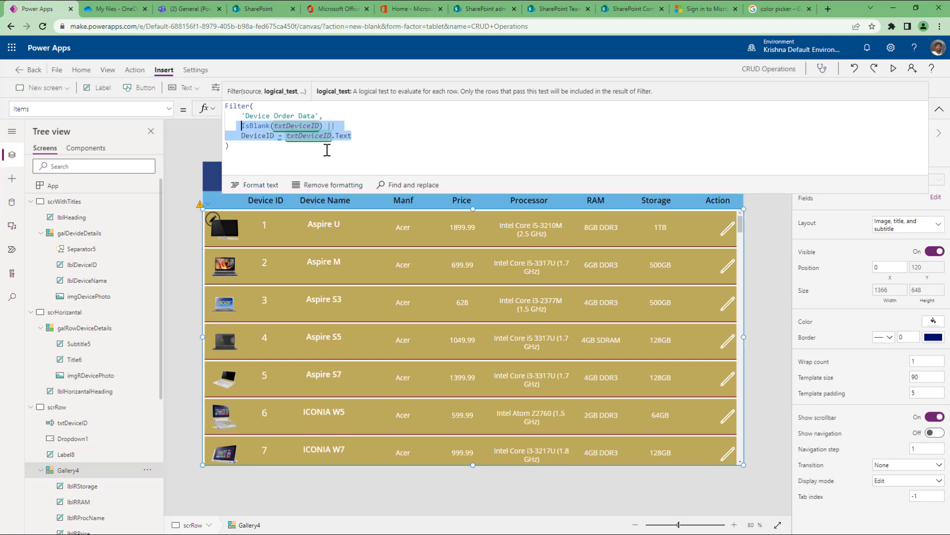
{"action": "left_click", "coordinate": [248, 125]}
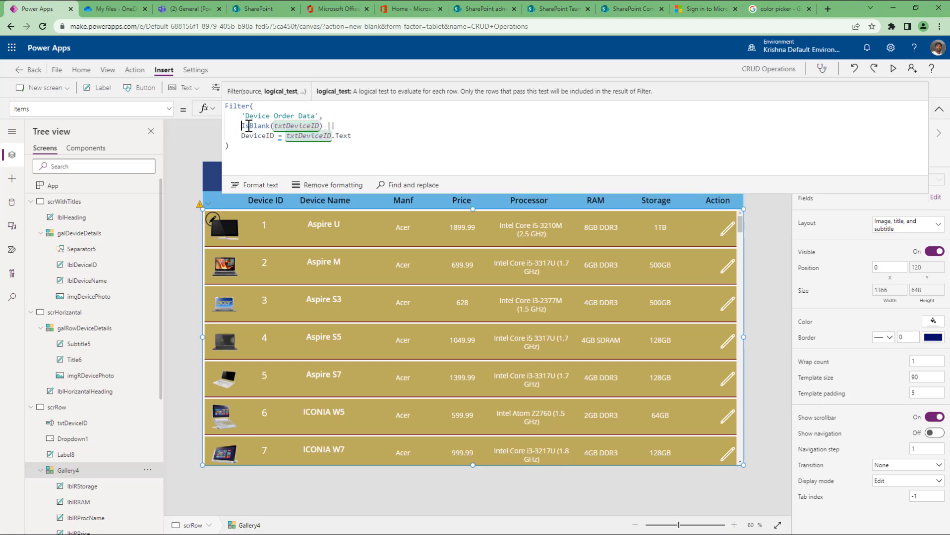
{"action": "left_click", "coordinate": [352, 136]}
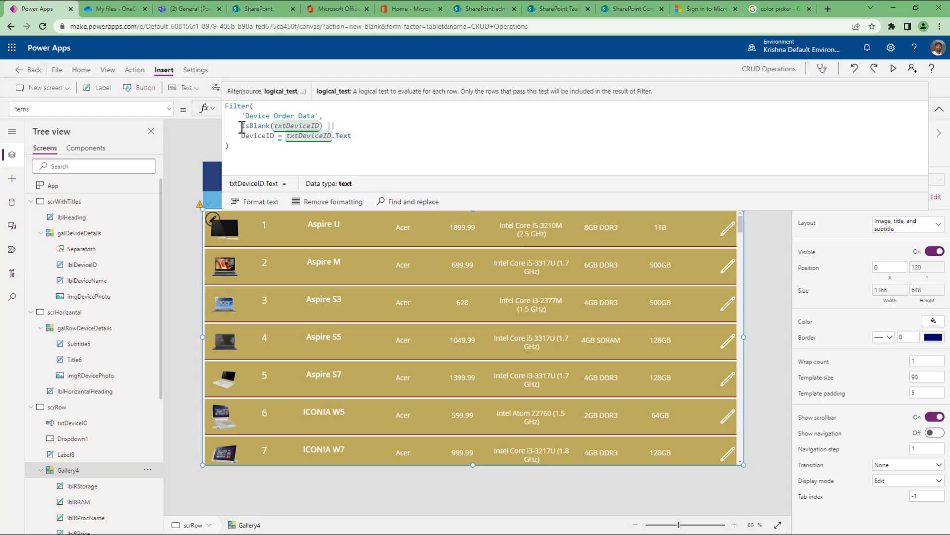
{"action": "mouse_move", "coordinate": [242, 126]}
{"action": "left_mouse_down"}
{"action": "mouse_move", "coordinate": [323, 128]}
{"action": "mouse_move", "coordinate": [350, 140]}
{"action": "mouse_move", "coordinate": [240, 140]}
{"action": "left_mouse_up"}
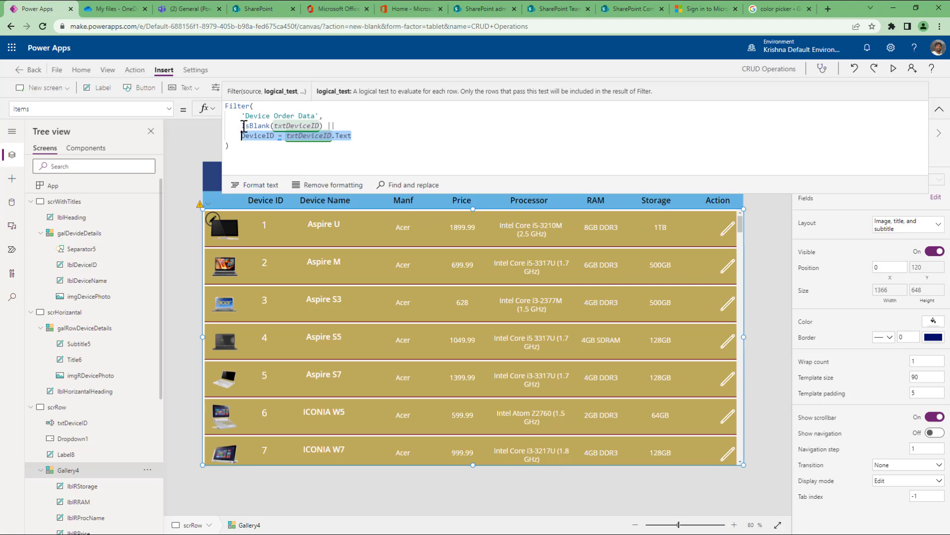
Collapse the formula editor and preview the app, testing the gallery filter with device ID 25 and with the box cleared.
{"action": "left_click", "coordinate": [939, 109]}
{"action": "left_click", "coordinate": [893, 69]}
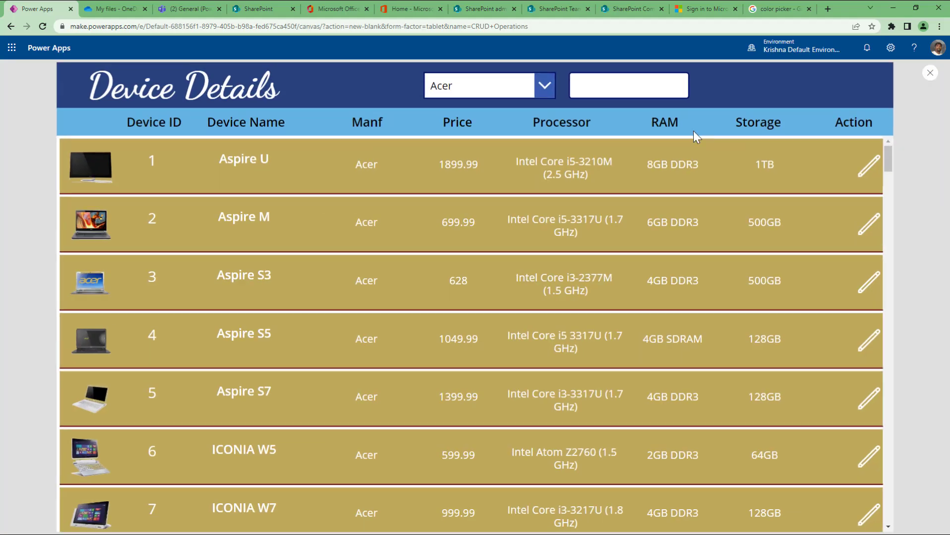
{"action": "left_click", "coordinate": [638, 90]}
{"action": "type", "text": "25"}
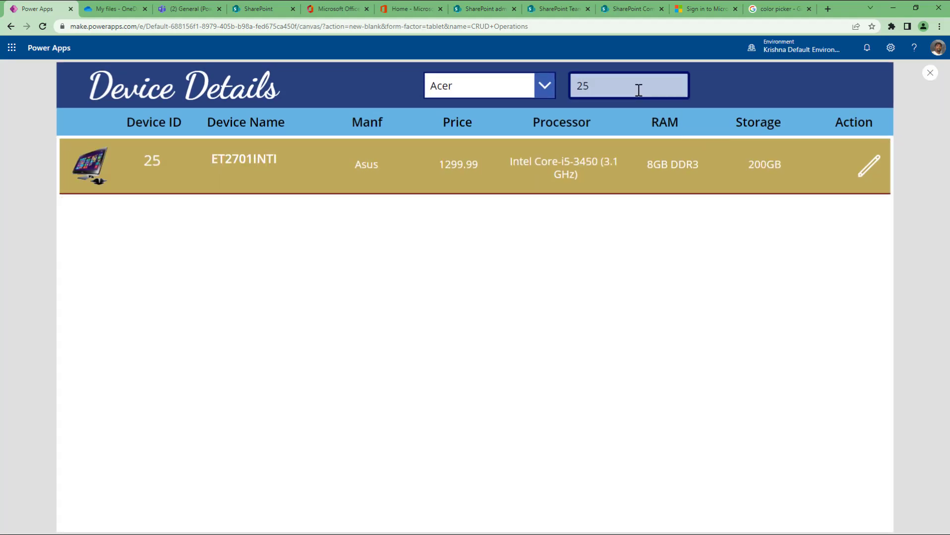
{"action": "key", "text": "BackSpace"}
{"action": "key", "text": "BackSpace"}
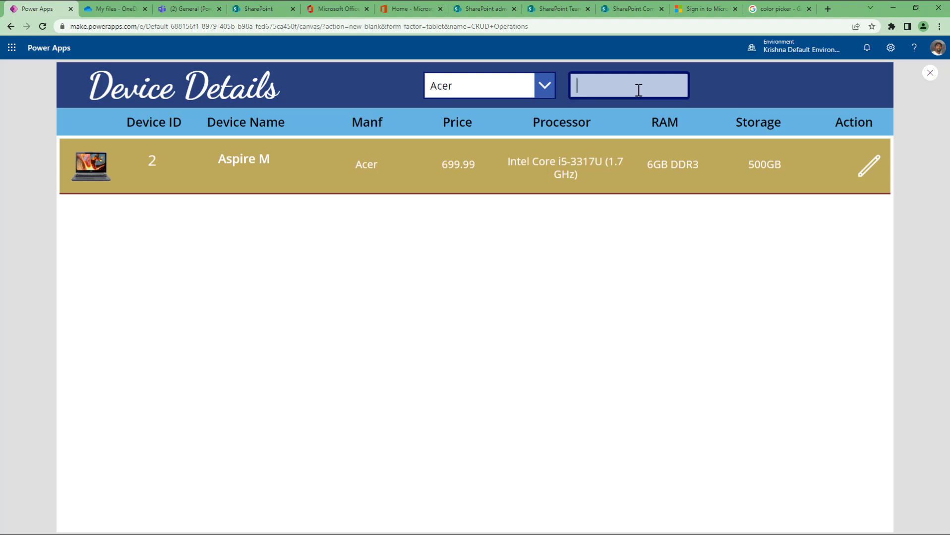
Test the gallery filter with device ID 5 in the preview, clear the box, and return to editing.
{"action": "type", "text": "5"}
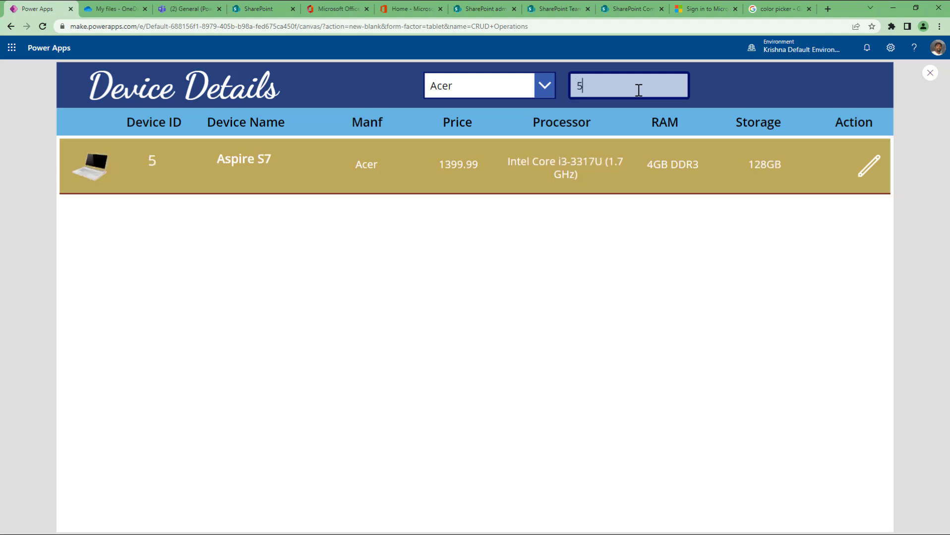
{"action": "key", "text": "BackSpace"}
{"action": "left_click", "coordinate": [928, 75]}
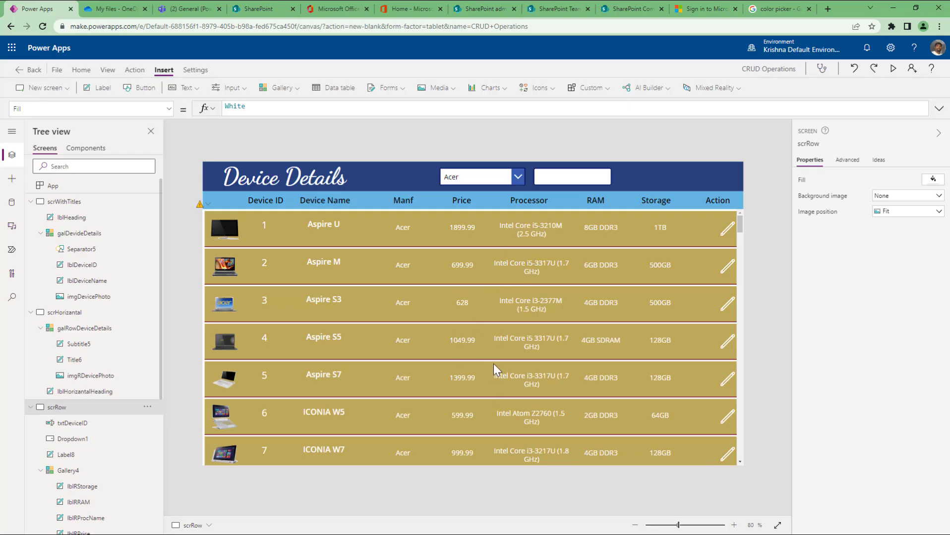
Join the IsBlank(txtDeviceID) || and DeviceID = txtDeviceID.Text conditions onto one line in Gallery4's Items formula.
{"action": "left_click", "coordinate": [70, 471]}
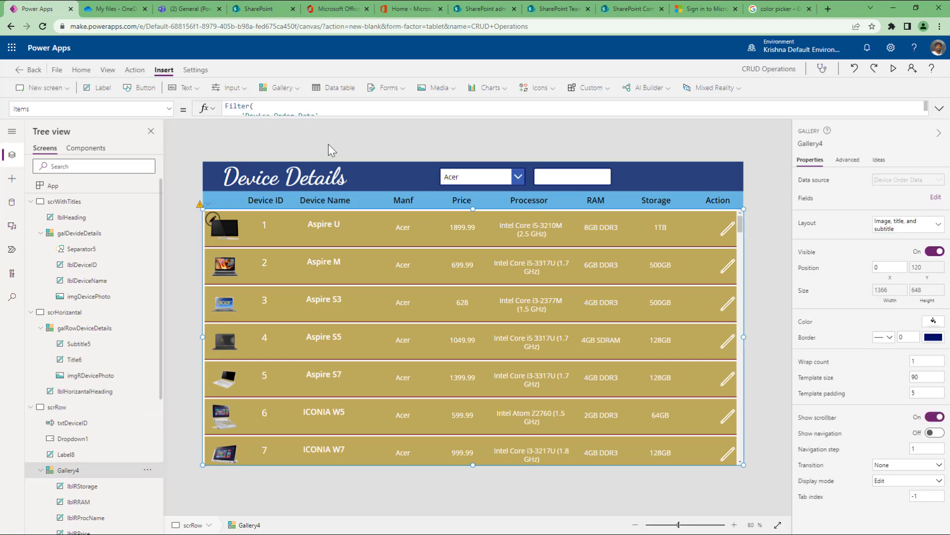
{"action": "left_click_drag", "start_coordinate": [353, 117], "coordinate": [353, 162]}
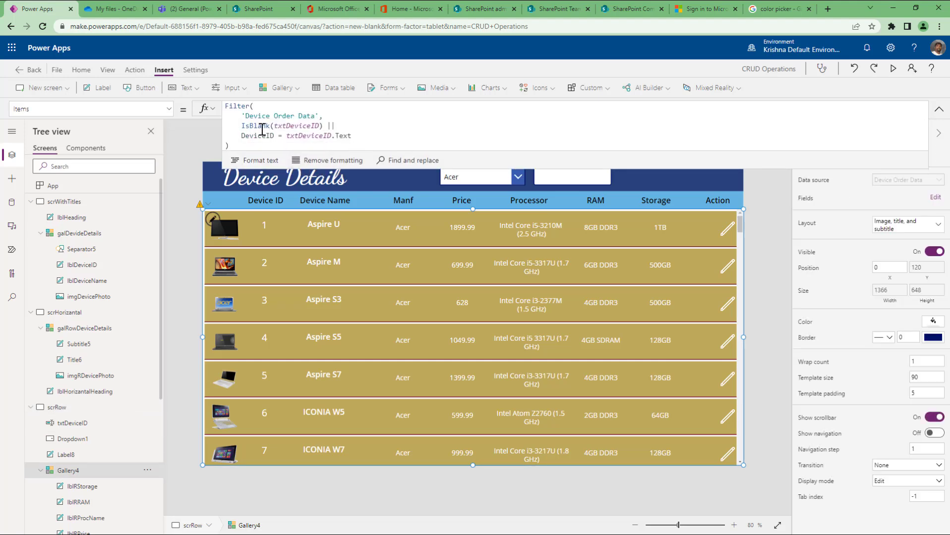
{"action": "left_click_drag", "start_coordinate": [242, 126], "coordinate": [325, 127]}
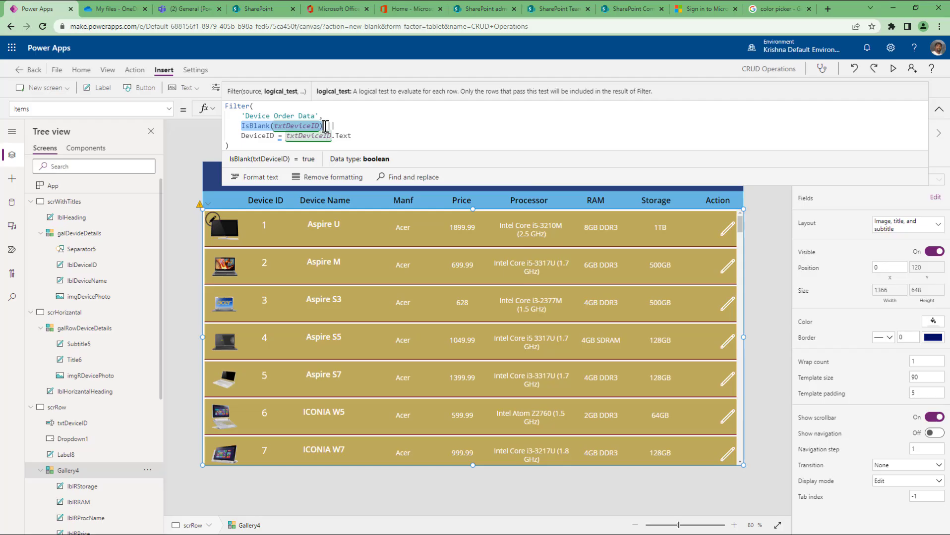
{"action": "left_click_drag", "start_coordinate": [355, 136], "coordinate": [241, 137]}
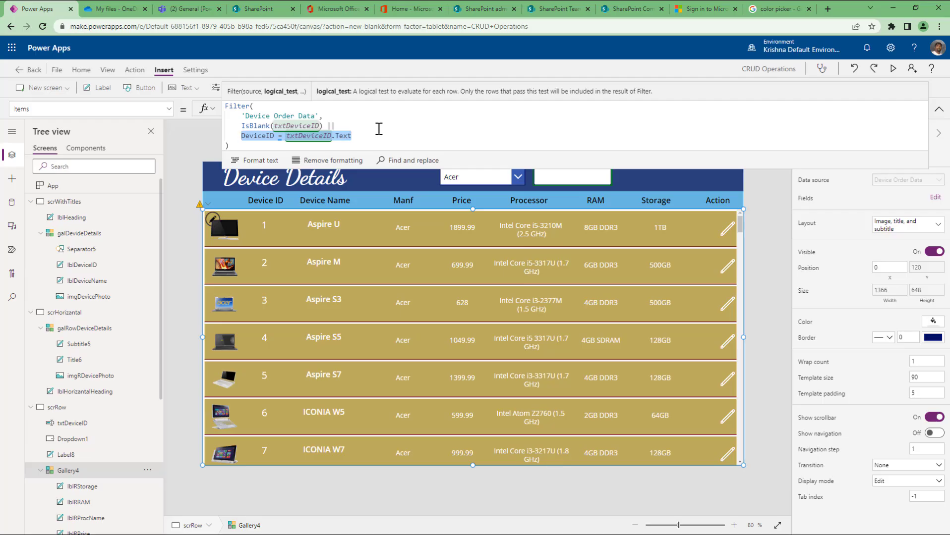
{"action": "key", "text": "Up"}
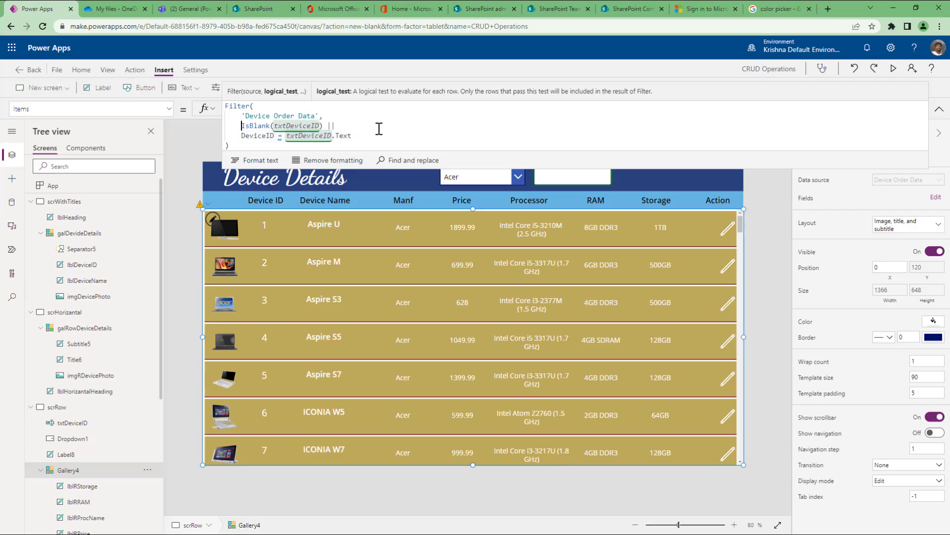
{"action": "key", "text": "End"}
{"action": "key", "text": "Delete"}
{"action": "key", "text": "Delete"}
{"action": "key", "text": "Delete"}
{"action": "key", "text": "Delete"}
{"action": "key", "text": "Delete"}
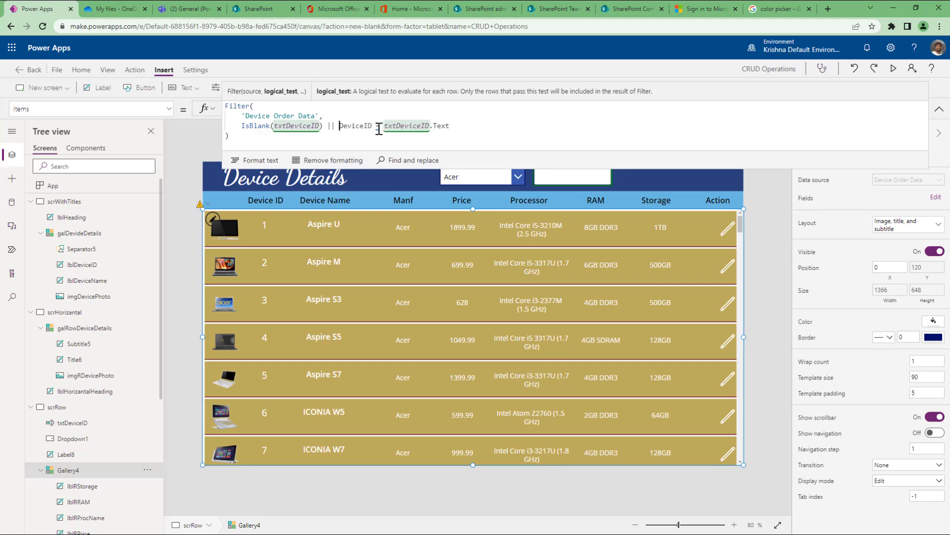
Examine the Filter formula's 'Device Order Data' source and both sides of the || condition, IsBlank(txtDeviceID) and DeviceID = txtDeviceID.Text.
{"action": "key", "text": "Home"}
{"action": "key", "text": "shift+End"}
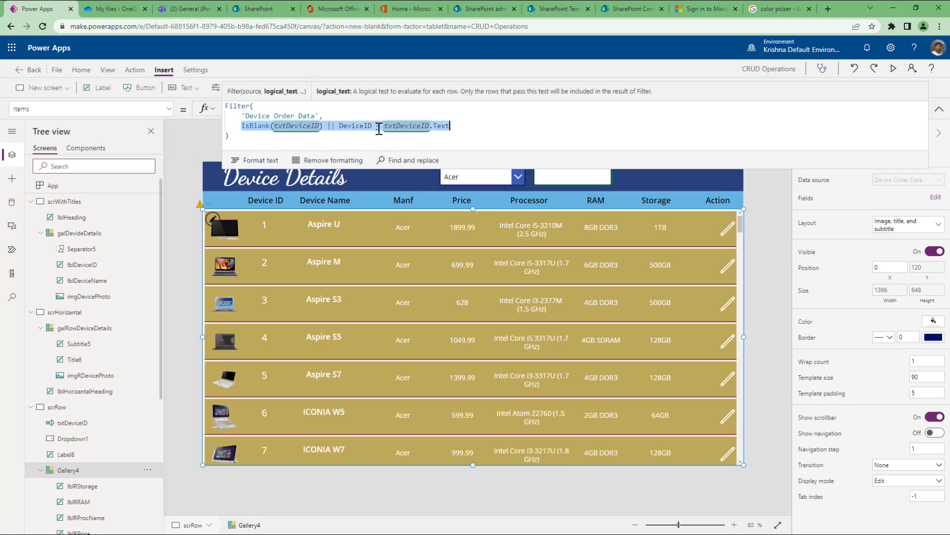
{"action": "key", "text": "Left"}
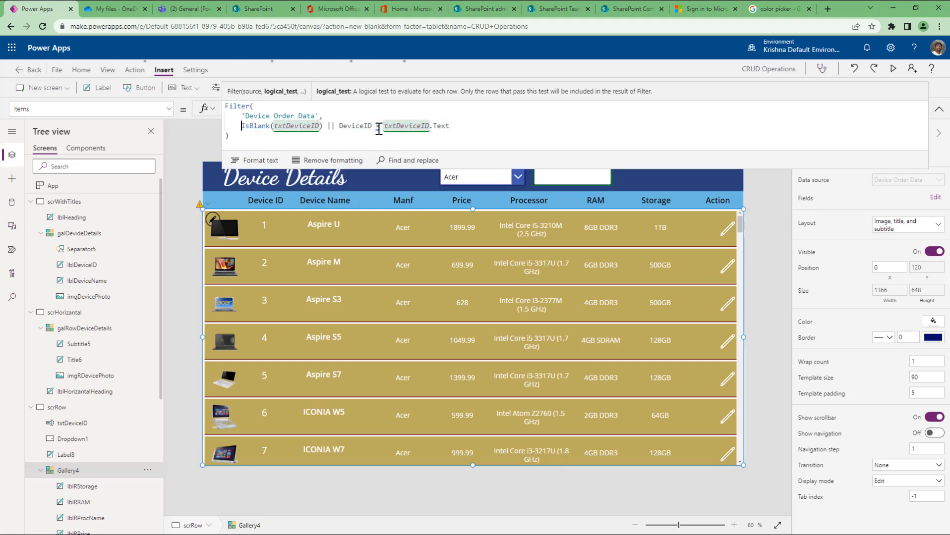
{"action": "left_click", "coordinate": [324, 127], "text": "shift"}
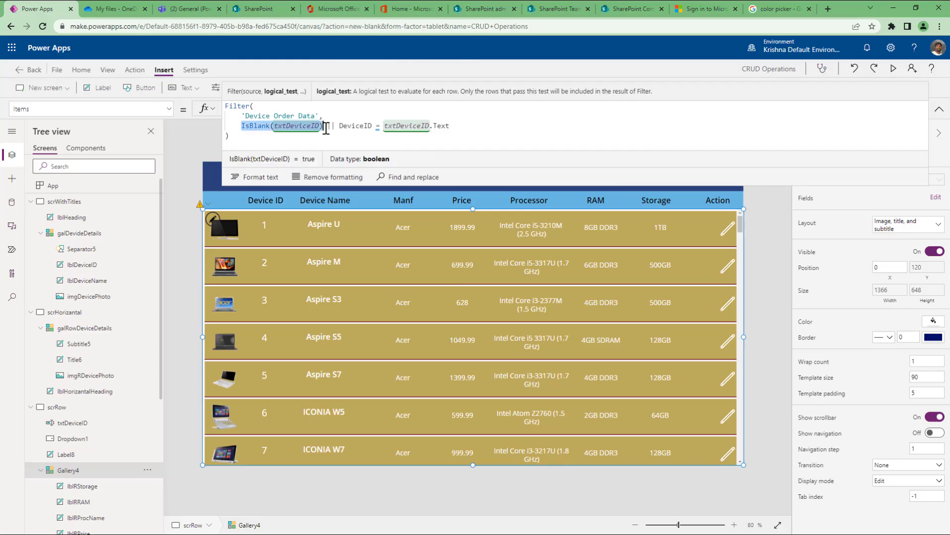
{"action": "left_click", "coordinate": [339, 126]}
{"action": "left_click", "coordinate": [450, 127], "text": "shift"}
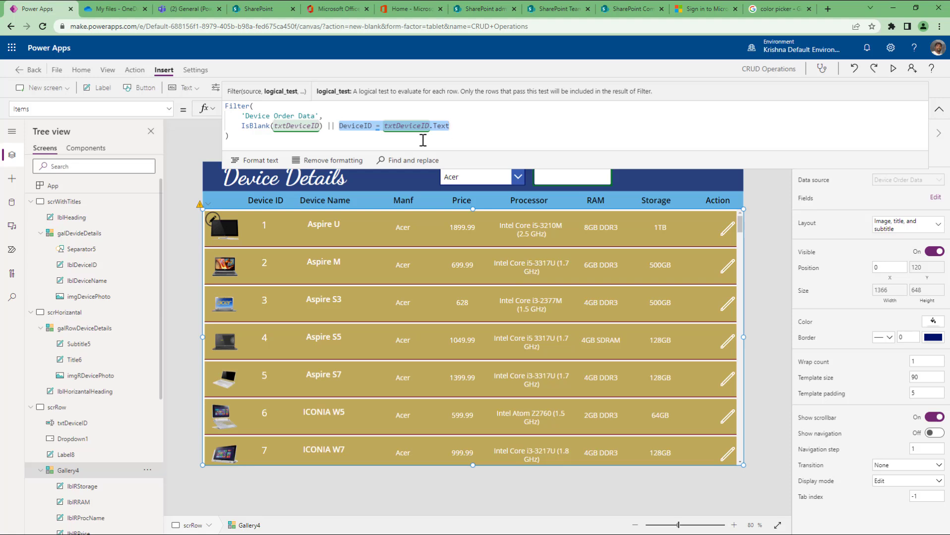
{"action": "left_click", "coordinate": [344, 136]}
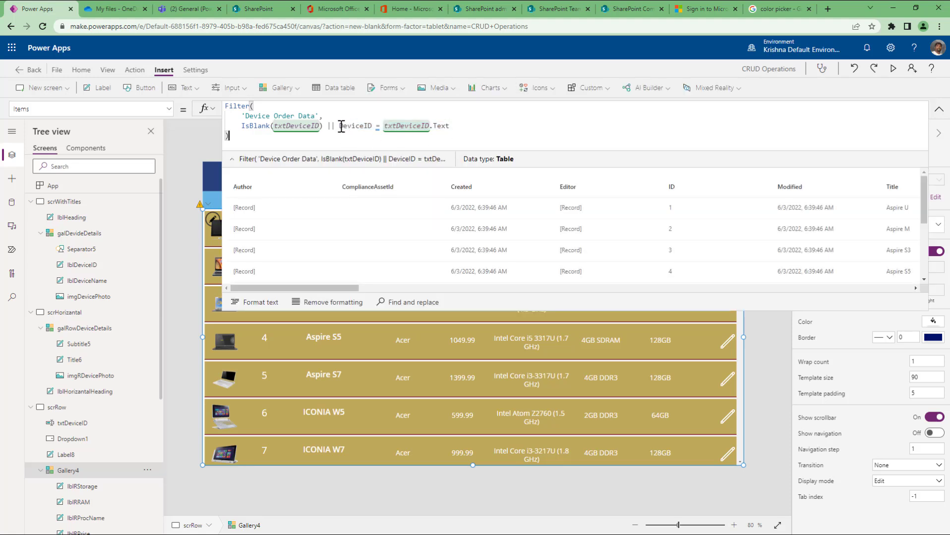
{"action": "left_click_drag", "start_coordinate": [339, 127], "coordinate": [457, 126]}
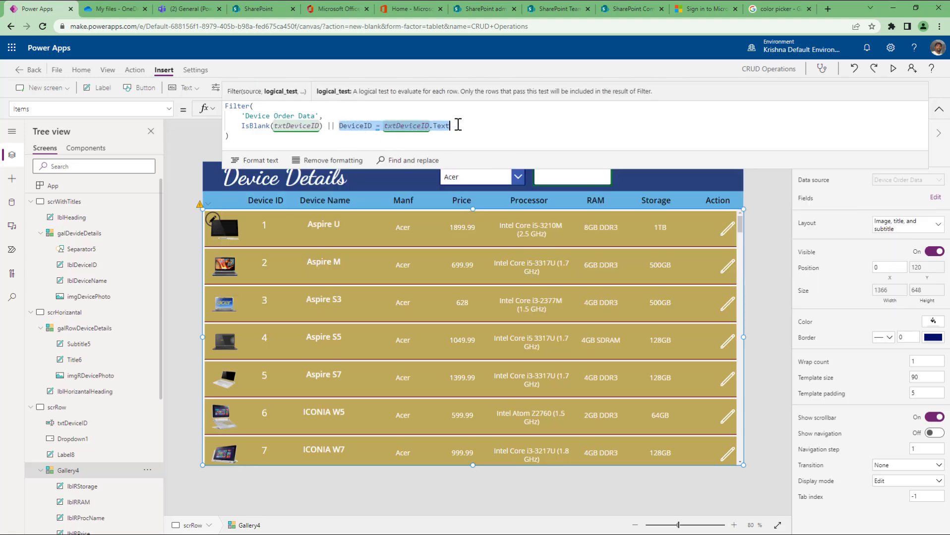
{"action": "left_click", "coordinate": [243, 126]}
{"action": "left_click", "coordinate": [323, 127], "text": "shift"}
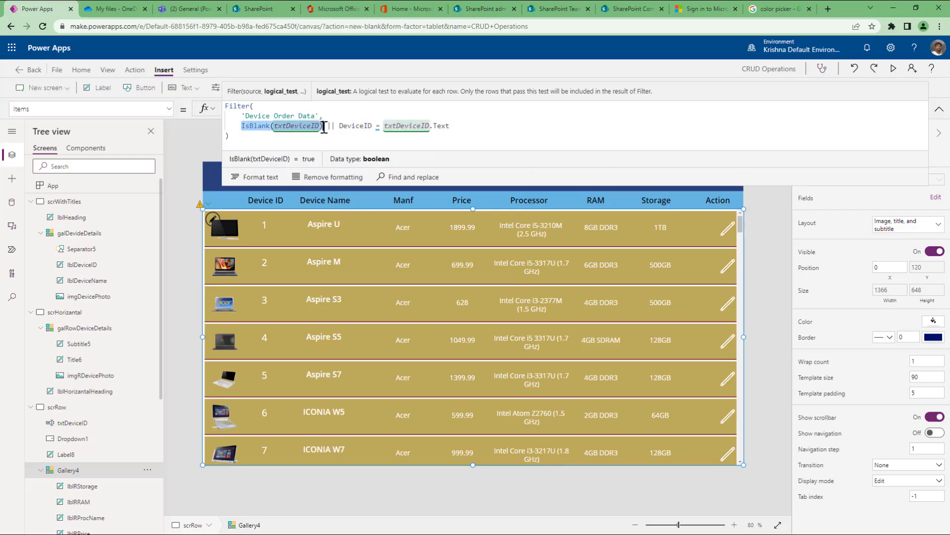
{"action": "left_click", "coordinate": [450, 125], "text": "shift"}
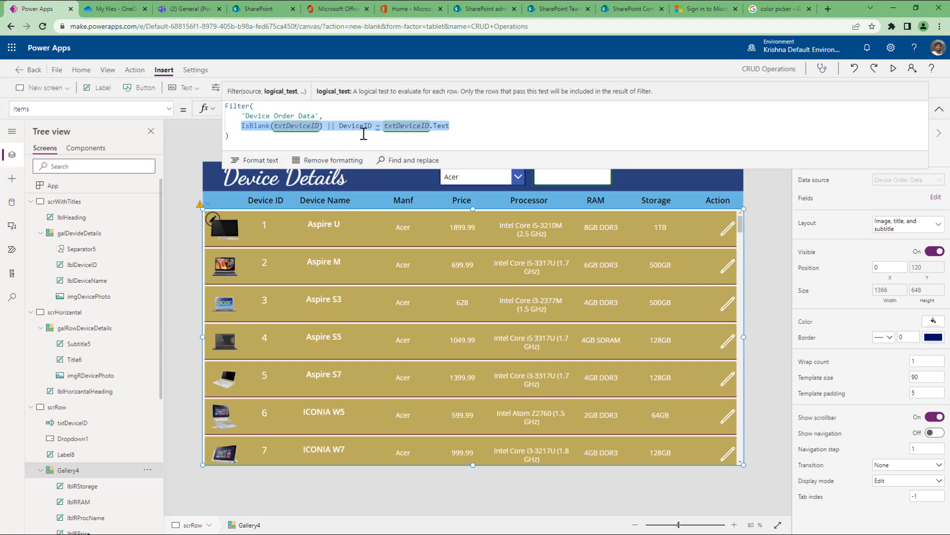
{"action": "left_click", "coordinate": [318, 127]}
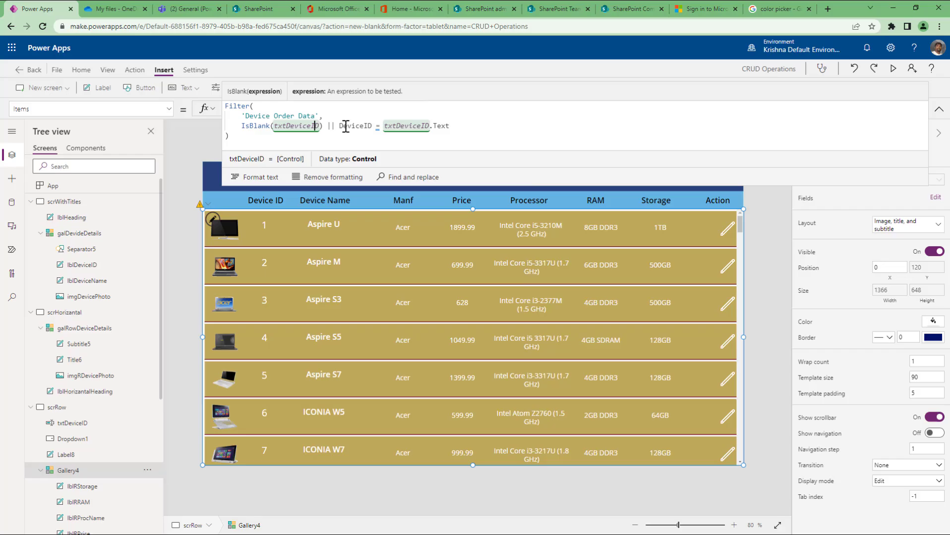
{"action": "left_click", "coordinate": [473, 126]}
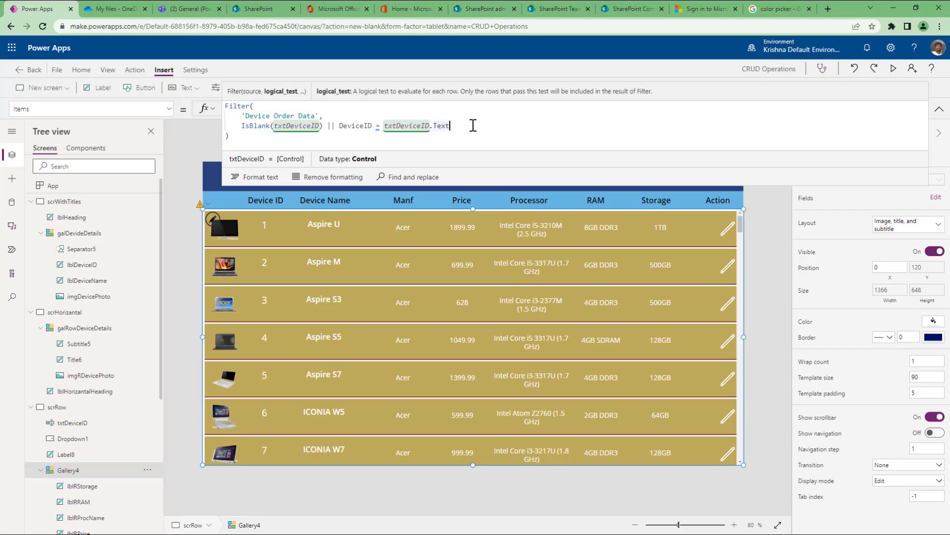
{"action": "left_click_drag", "start_coordinate": [246, 115], "coordinate": [349, 117]}
{"action": "left_click", "coordinate": [325, 115]}
{"action": "left_click", "coordinate": [241, 116]}
{"action": "left_click", "coordinate": [341, 119]}
{"action": "left_click", "coordinate": [243, 127]}
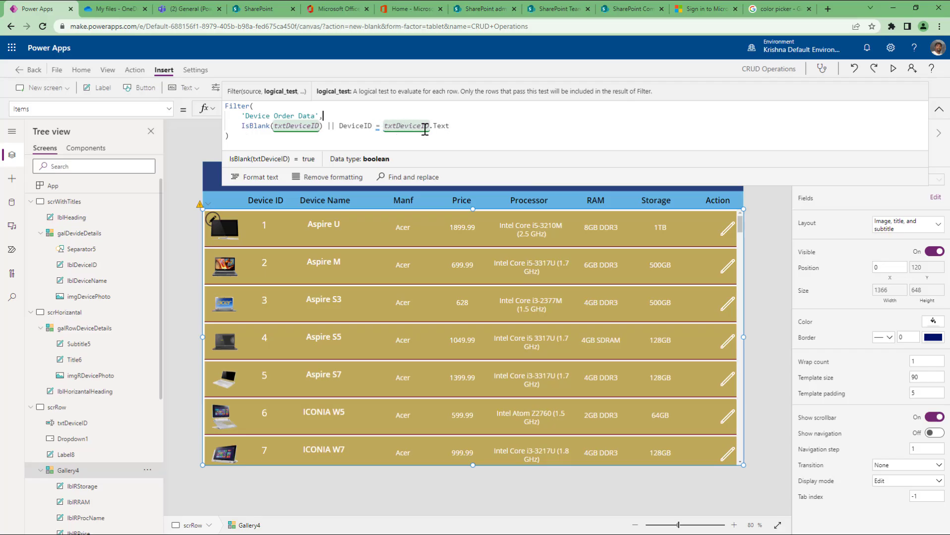
{"action": "left_click_drag", "start_coordinate": [241, 128], "coordinate": [465, 126]}
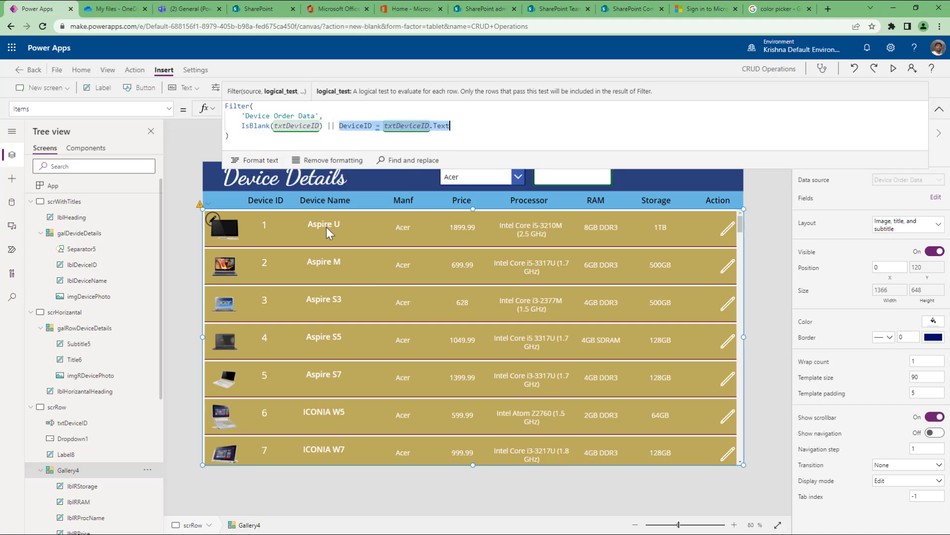
Preview the app and test the gallery filter with device IDs 50 and 45 and an empty box, and return to editing.
{"action": "left_click", "coordinate": [893, 68]}
{"action": "left_click", "coordinate": [626, 88]}
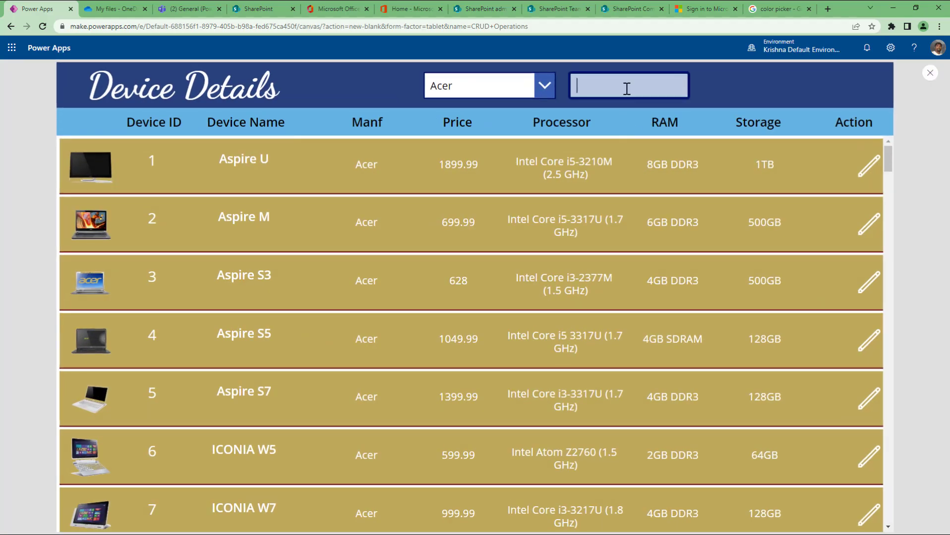
{"action": "type", "text": "50"}
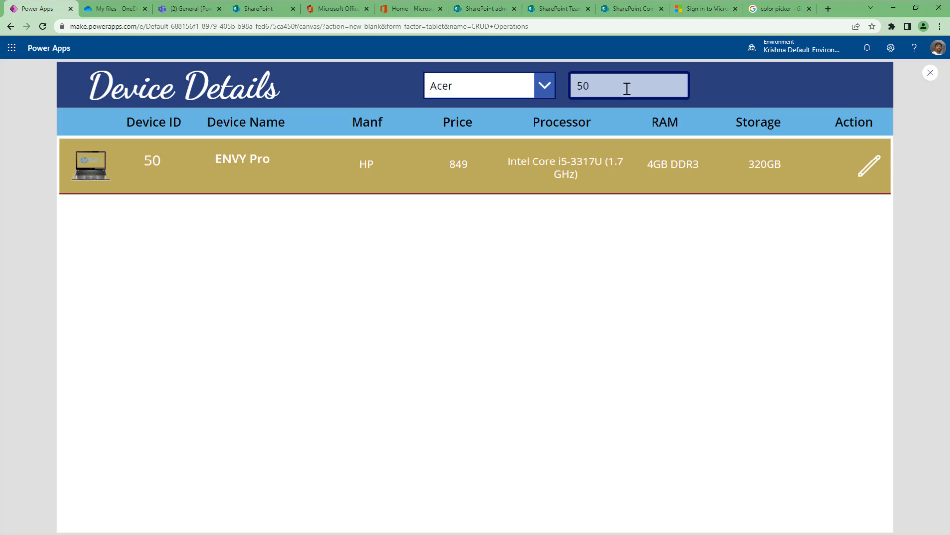
{"action": "key", "text": "BackSpace"}
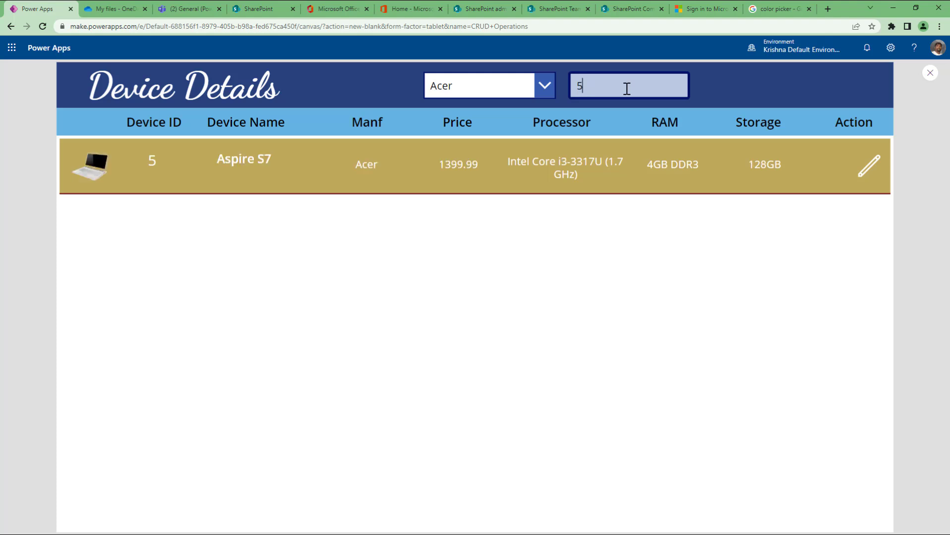
{"action": "key", "text": "BackSpace"}
{"action": "type", "text": "45"}
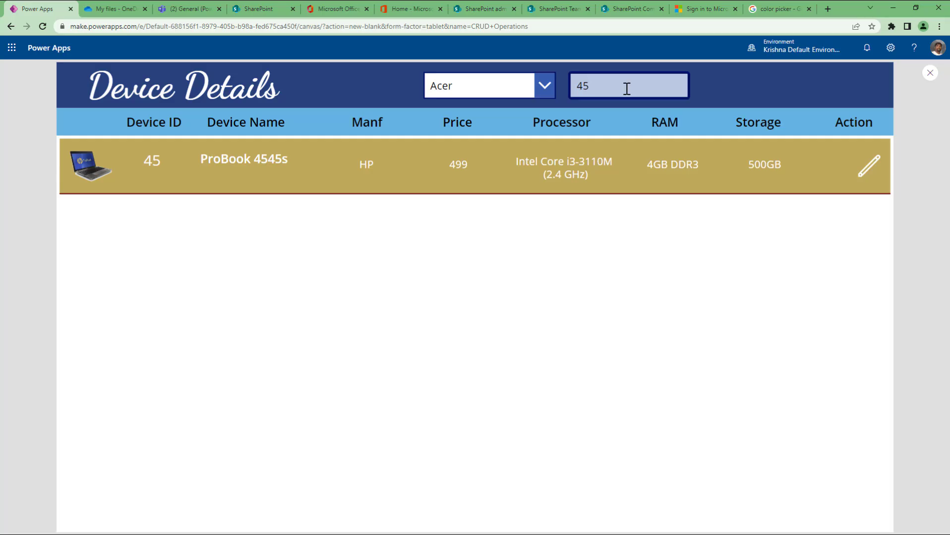
{"action": "key", "text": "BackSpace"}
{"action": "key", "text": "BackSpace"}
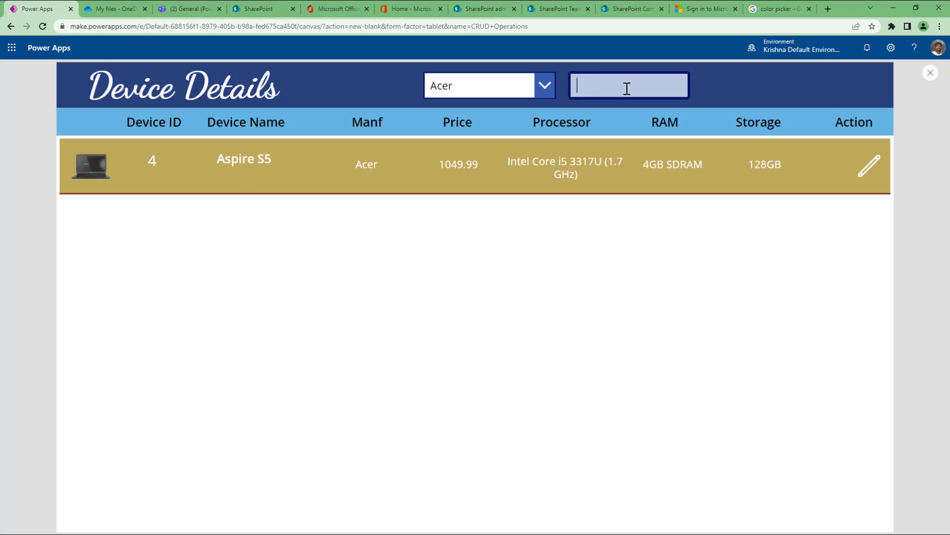
{"action": "left_click", "coordinate": [930, 73]}
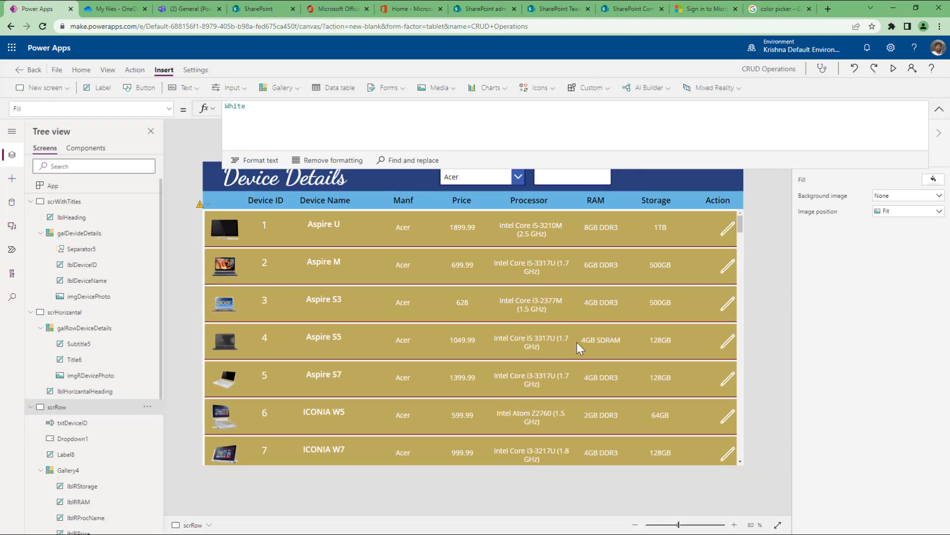
Enclose the IsBlank(txtDeviceID) || DeviceID = txtDeviceID.Text condition of Gallery4's formula in parentheses and add a new line below it.
{"action": "left_click", "coordinate": [74, 471]}
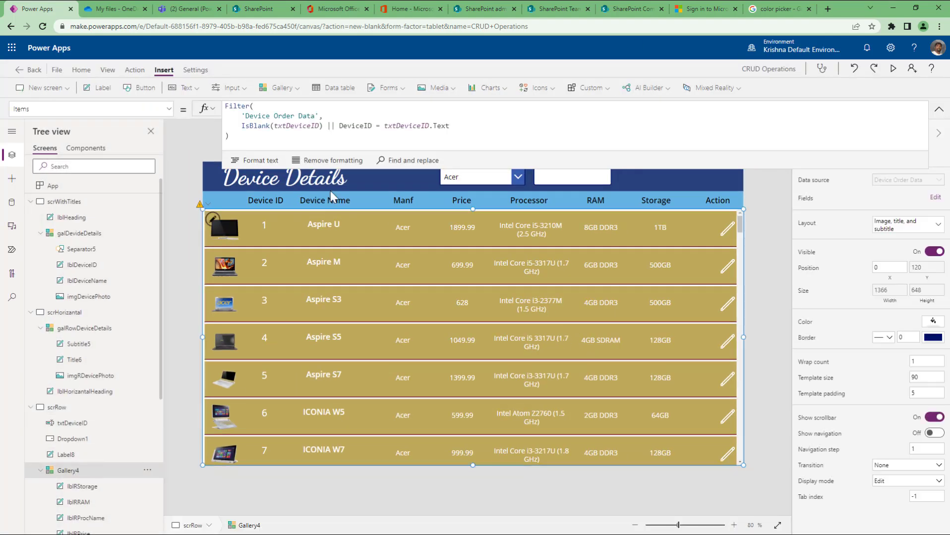
{"action": "left_click", "coordinate": [464, 130]}
{"action": "type", "text": ")"}
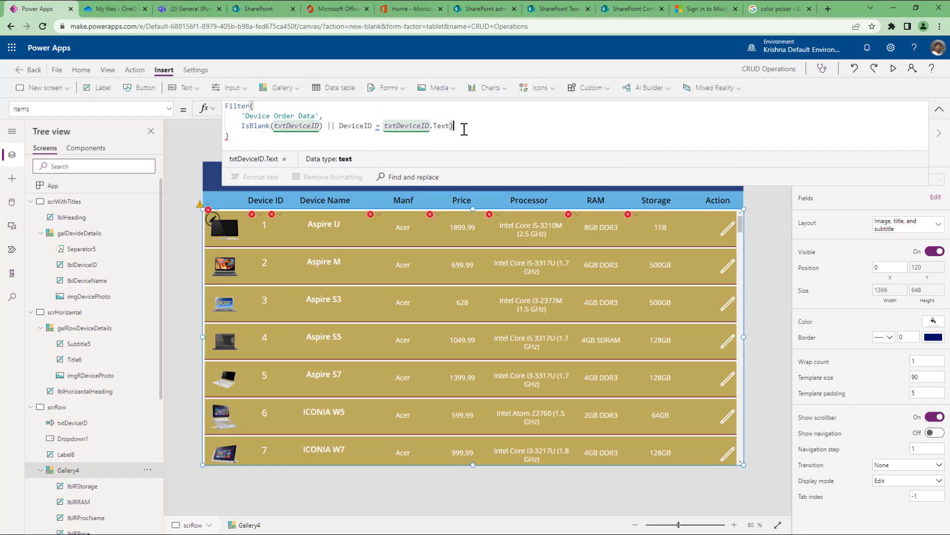
{"action": "key", "text": "Home"}
{"action": "type", "text": "("}
{"action": "key", "text": "End"}
{"action": "key", "text": "Return"}
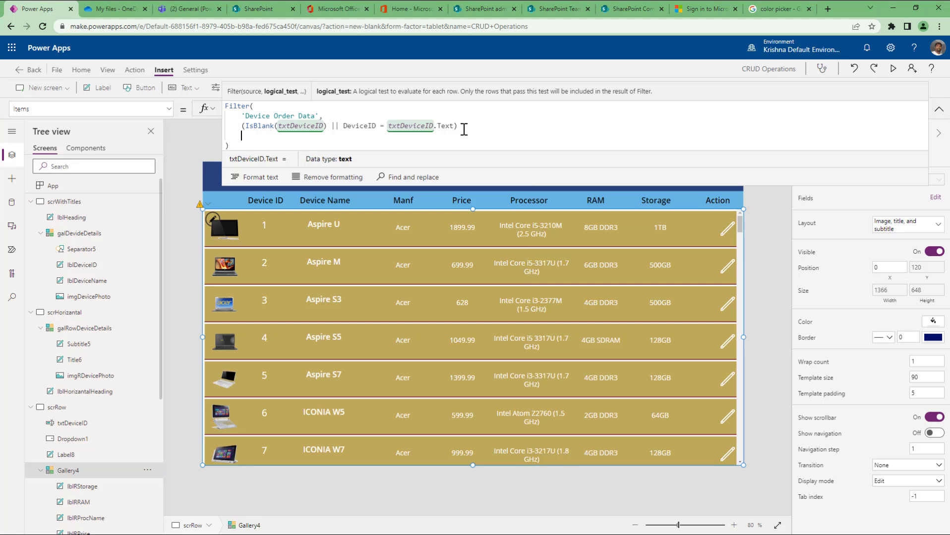
Begin a second condition in Gallery4's Filter formula, on the line below the device ID test, with And ManufacturerName.Value.
{"action": "type", "text": "And"}
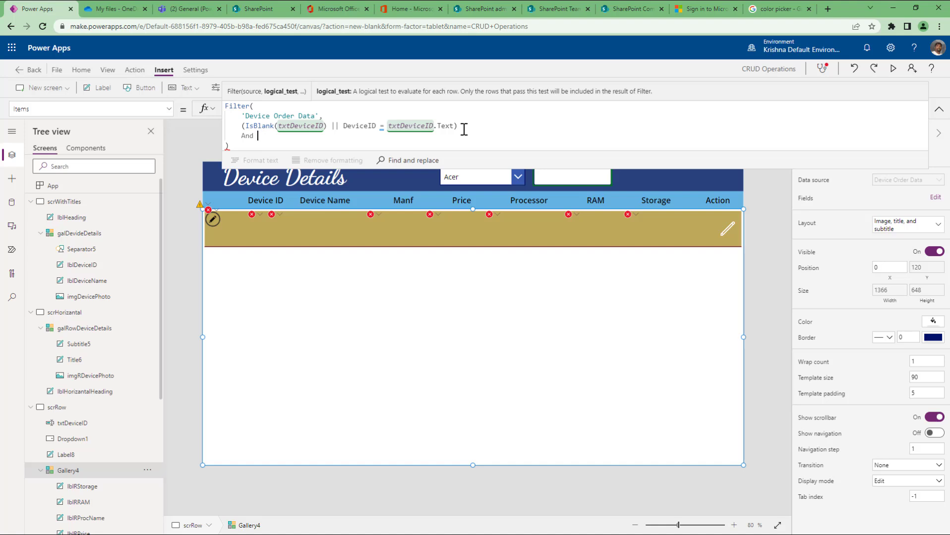
{"action": "type", "text": "man"}
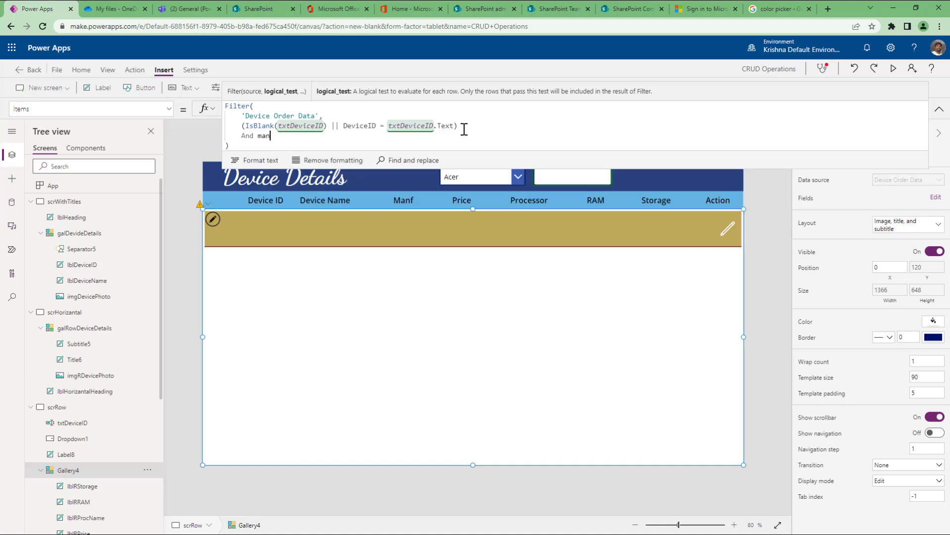
{"action": "key", "text": "Down"}
{"action": "key", "text": "Tab"}
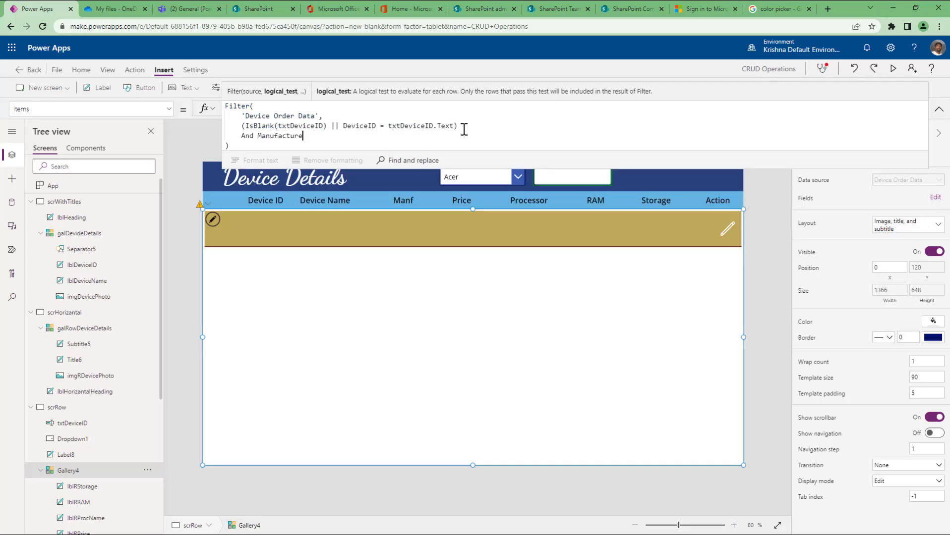
{"action": "type", "text": "."}
{"action": "key", "text": "BackSpace"}
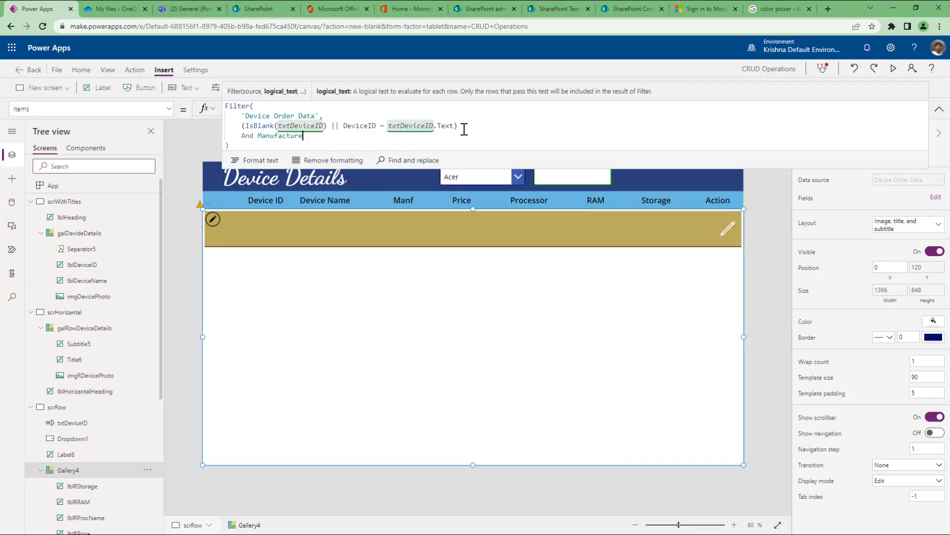
{"action": "key", "text": "Down"}
{"action": "key", "text": "Down"}
{"action": "key", "text": "Down"}
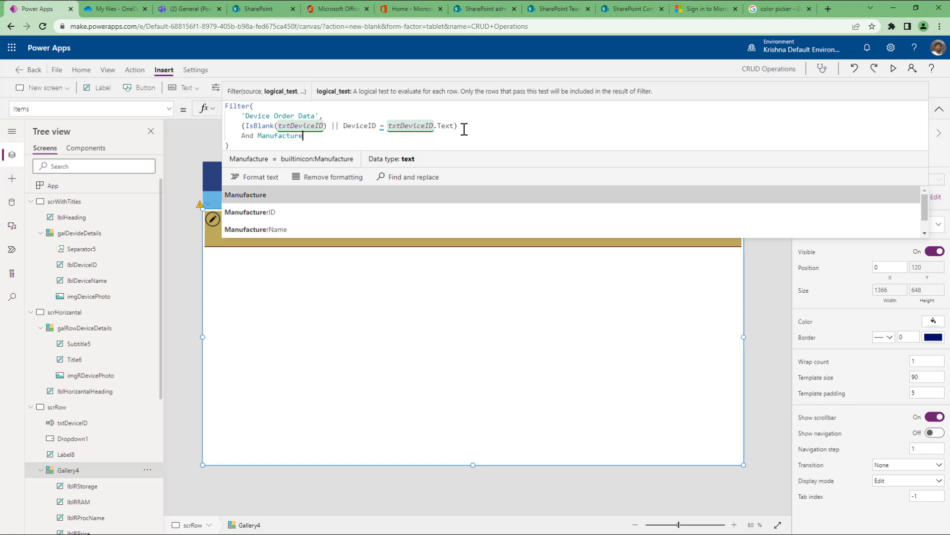
{"action": "key", "text": "Tab"}
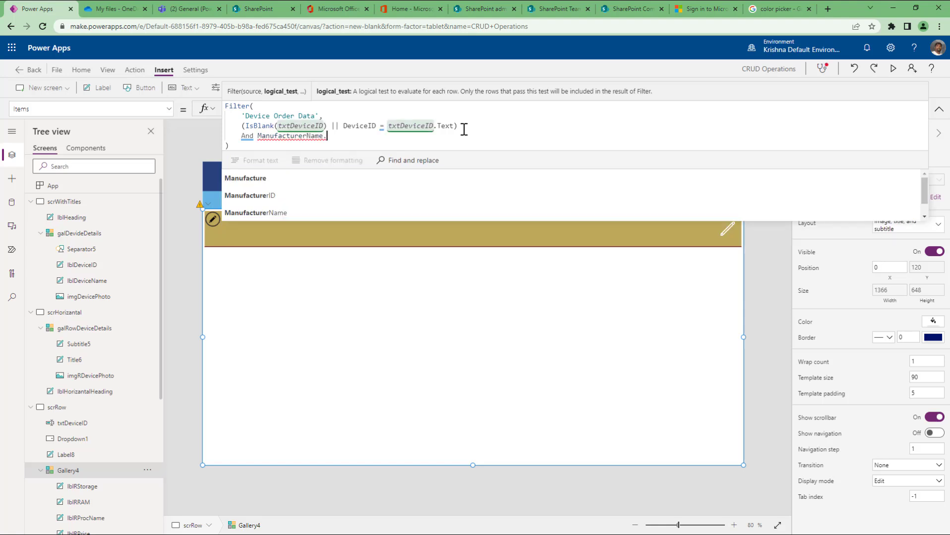
{"action": "type", "text": ".Value"}
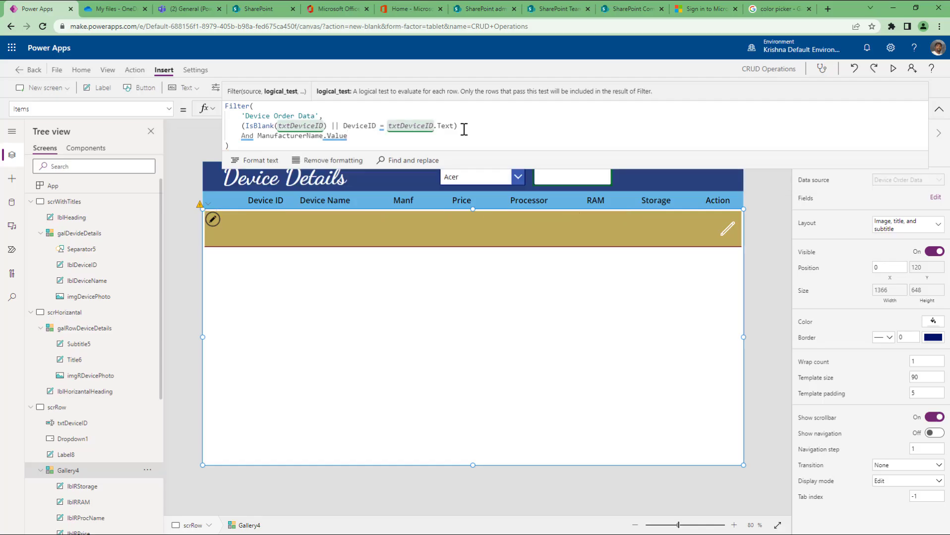
Compare ManufacturerName.Value with Dropdown1.Selected.Value to complete the manufacturer condition.
{"action": "type", "text": " ="}
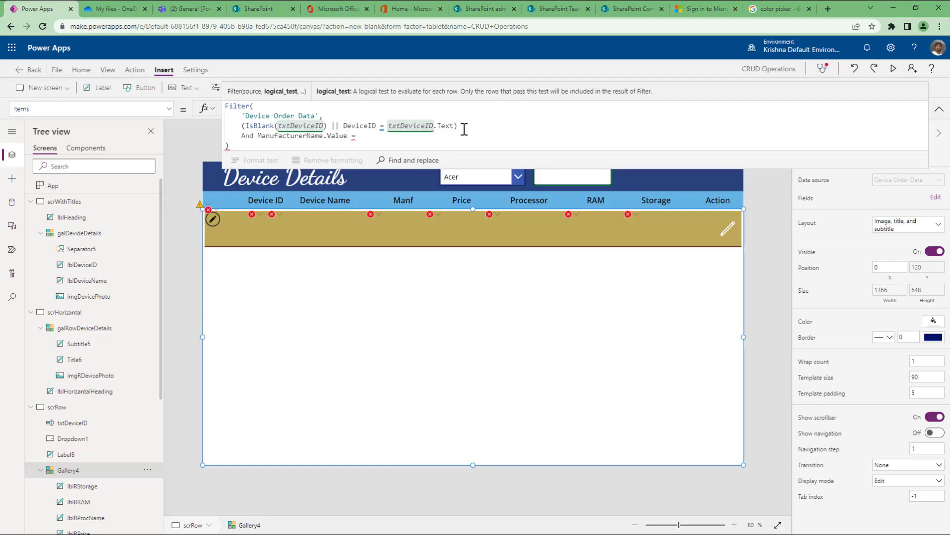
{"action": "type", "text": " dro"}
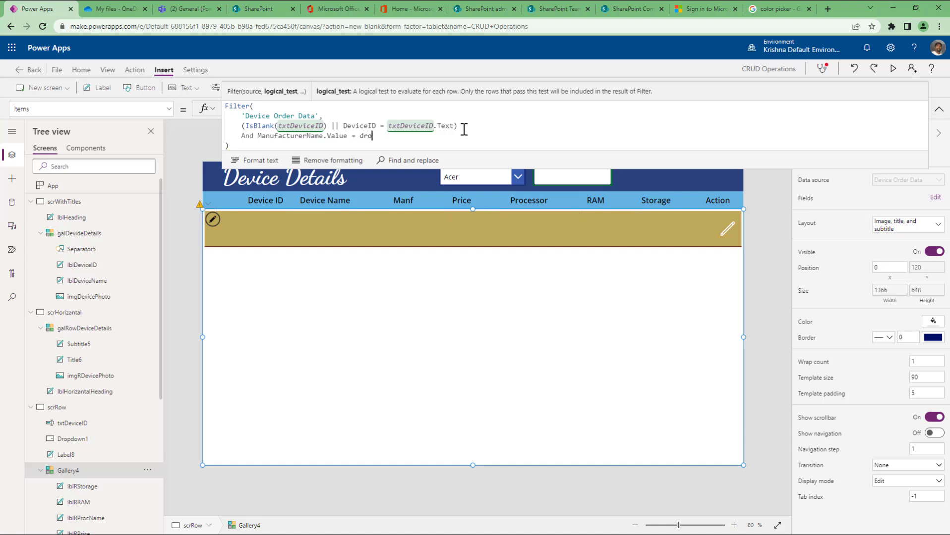
{"action": "type", "text": "pd"}
{"action": "key", "text": "Tab"}
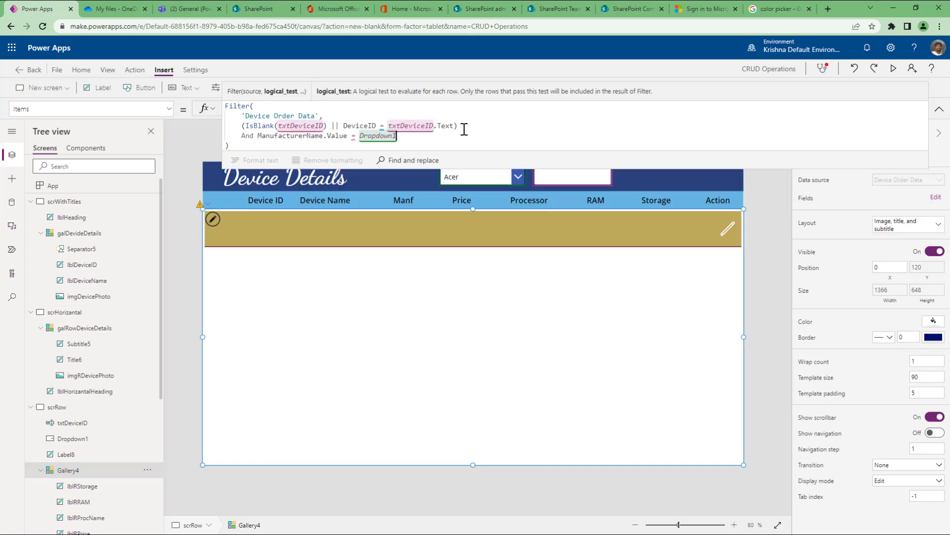
{"action": "type", "text": ".Selected"}
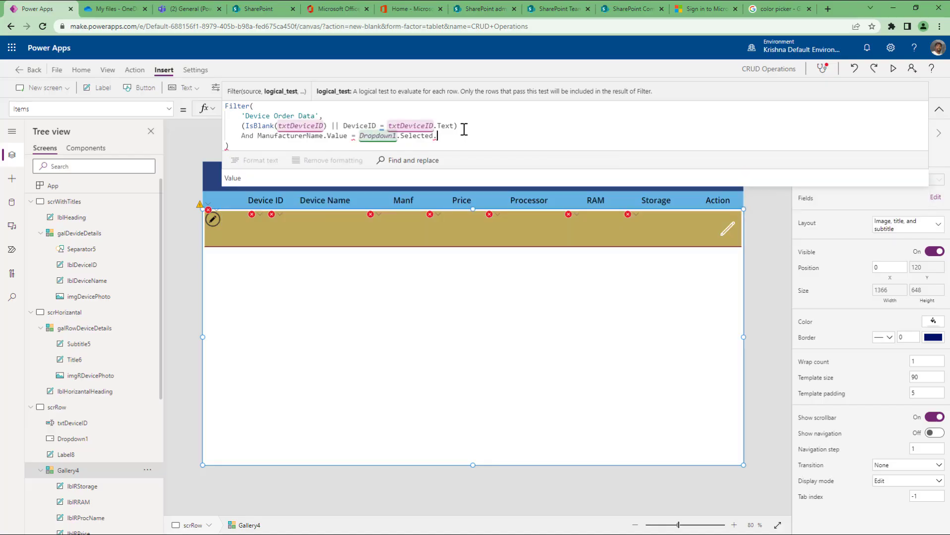
{"action": "type", "text": ".Value"}
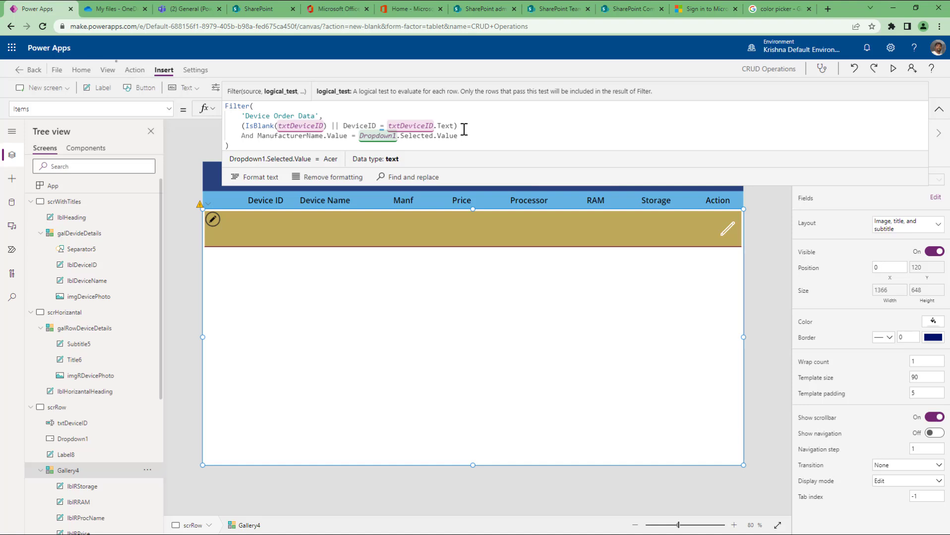
Preview the app and filter the gallery by manufacturer Dell and by Asus, looking through each device list.
{"action": "left_click", "coordinate": [893, 69]}
{"action": "left_click", "coordinate": [482, 91]}
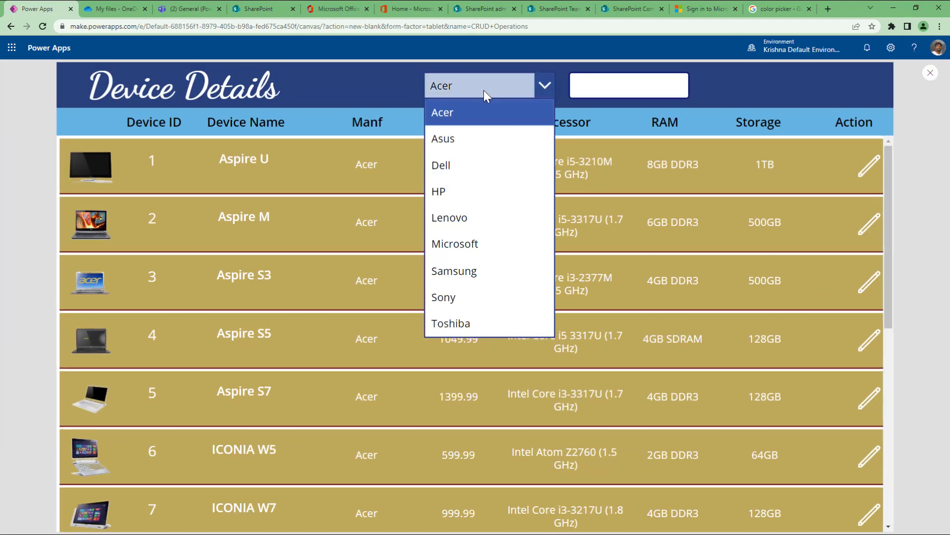
{"action": "left_click", "coordinate": [463, 163]}
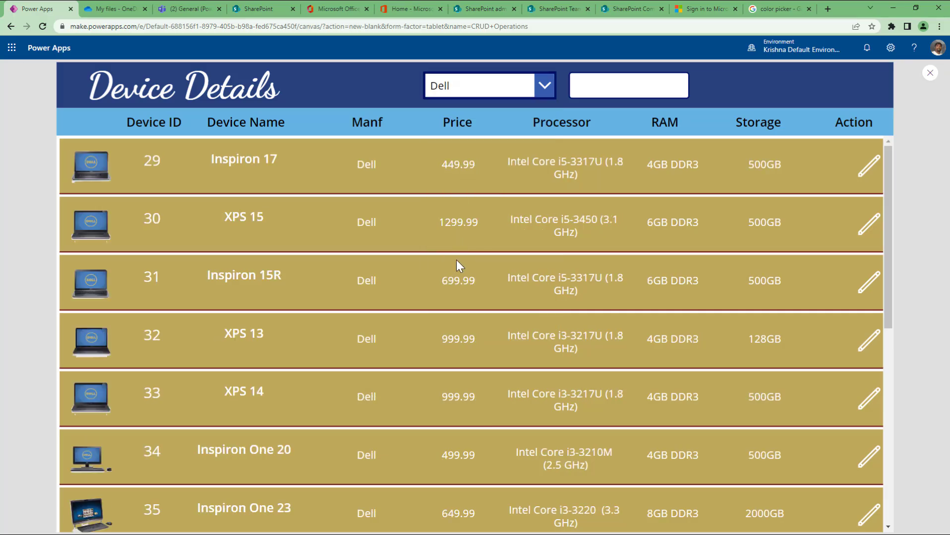
{"action": "scroll", "coordinate": [456, 258], "scroll_direction": "down", "scroll_amount": 7}
{"action": "scroll", "coordinate": [457, 259], "scroll_direction": "up", "scroll_amount": 7}
{"action": "scroll", "coordinate": [371, 430], "scroll_direction": "down", "scroll_amount": 7}
{"action": "left_click", "coordinate": [493, 94]}
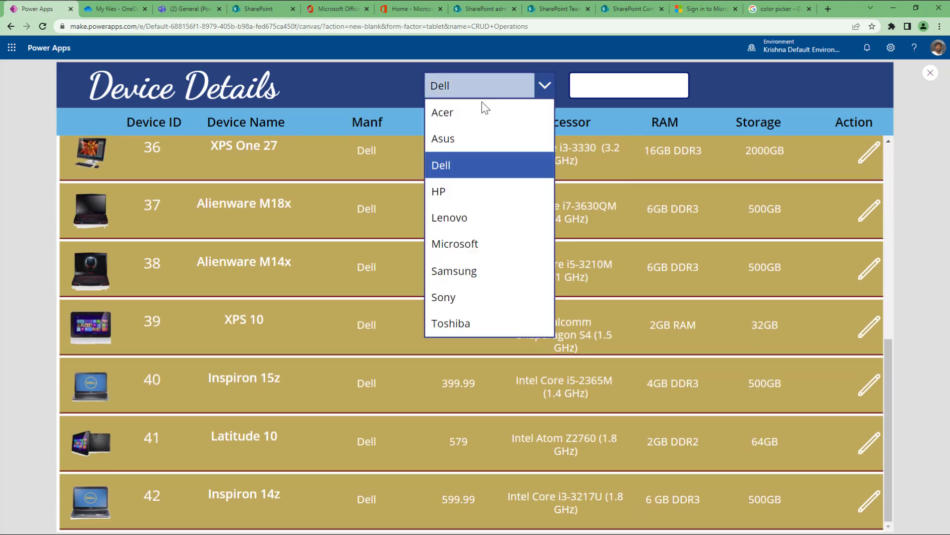
{"action": "left_click", "coordinate": [460, 139]}
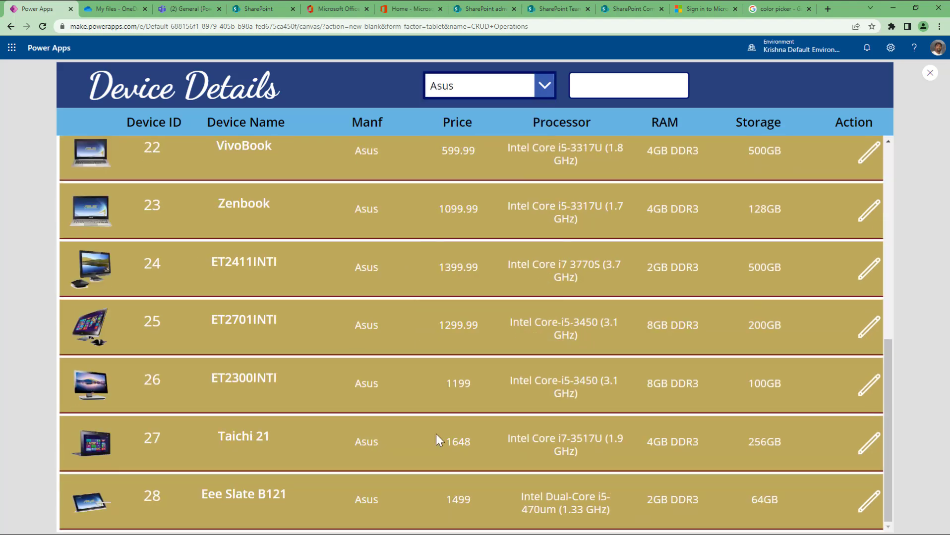
{"action": "scroll", "coordinate": [436, 425], "scroll_direction": "up", "scroll_amount": 7}
Test device ID 17 together with manufacturer Asus, and clear the ID box to list the Asus devices.
{"action": "left_click", "coordinate": [604, 88]}
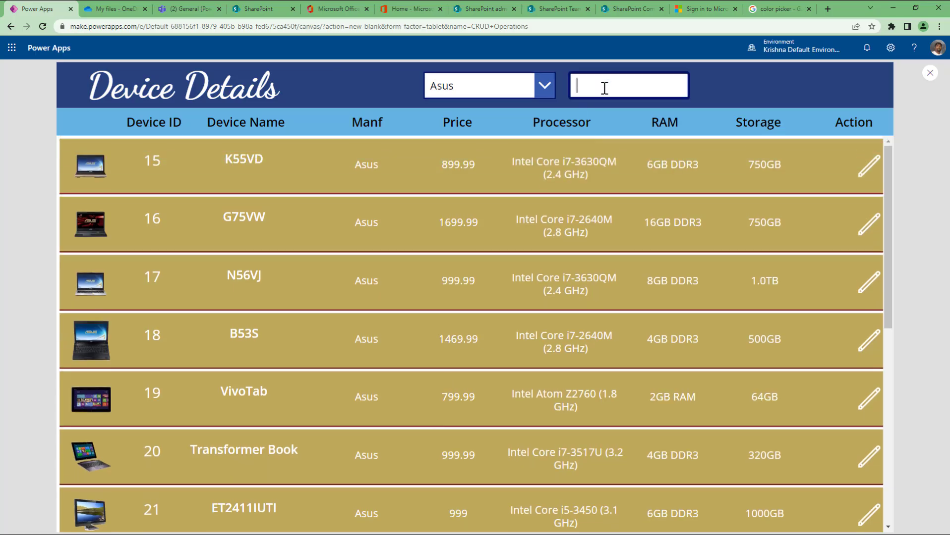
{"action": "type", "text": "17"}
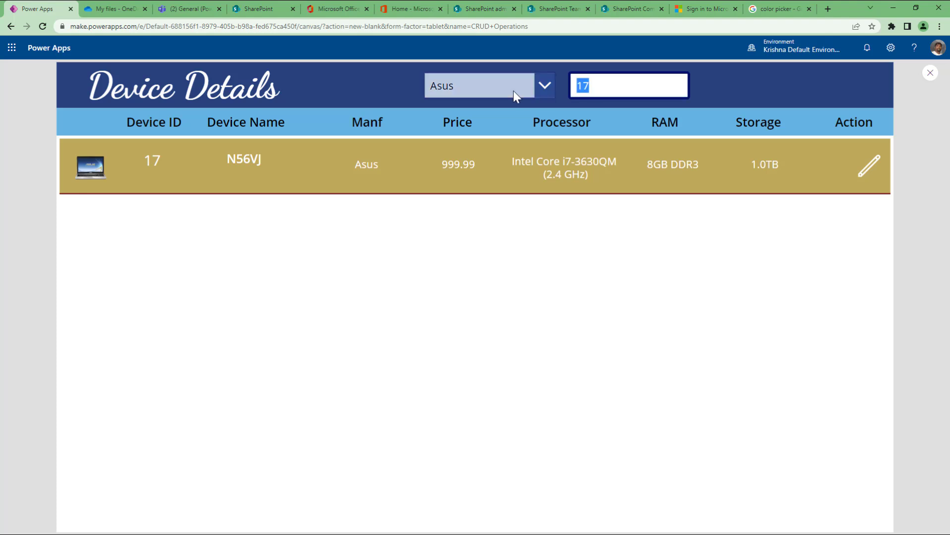
{"action": "key", "text": "BackSpace"}
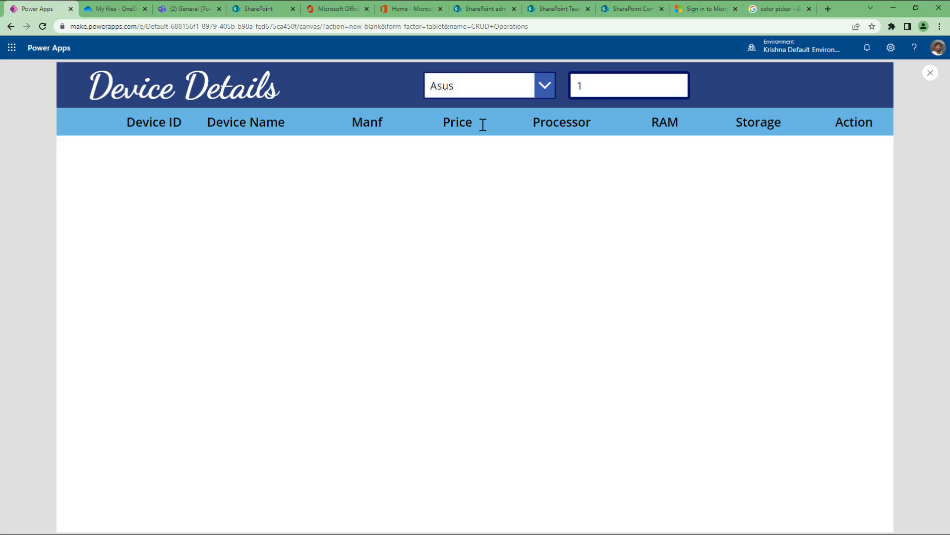
{"action": "double_click", "coordinate": [602, 86]}
{"action": "key", "text": "BackSpace"}
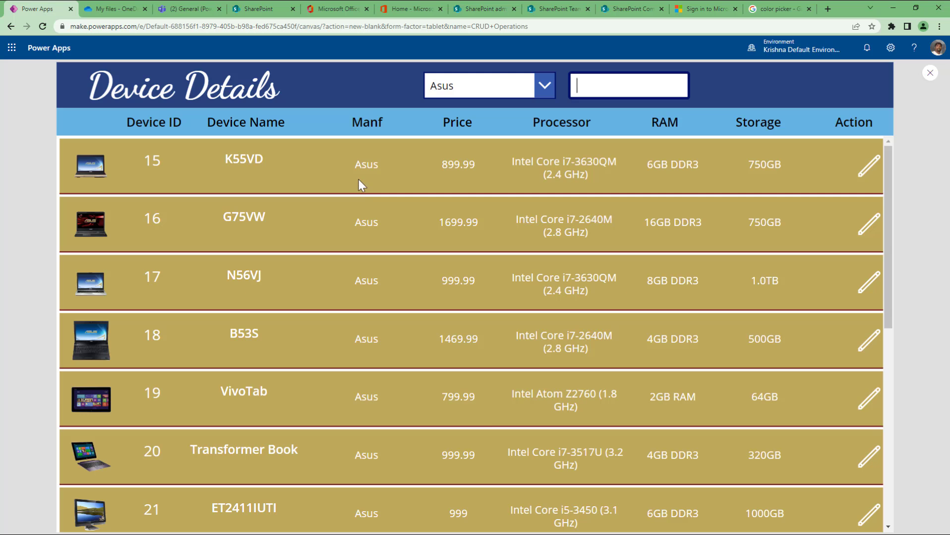
{"action": "left_click_drag", "start_coordinate": [143, 160], "coordinate": [164, 161]}
Filter the previewed gallery by manufacturer Lenovo and look through its device IDs.
{"action": "left_click", "coordinate": [493, 85]}
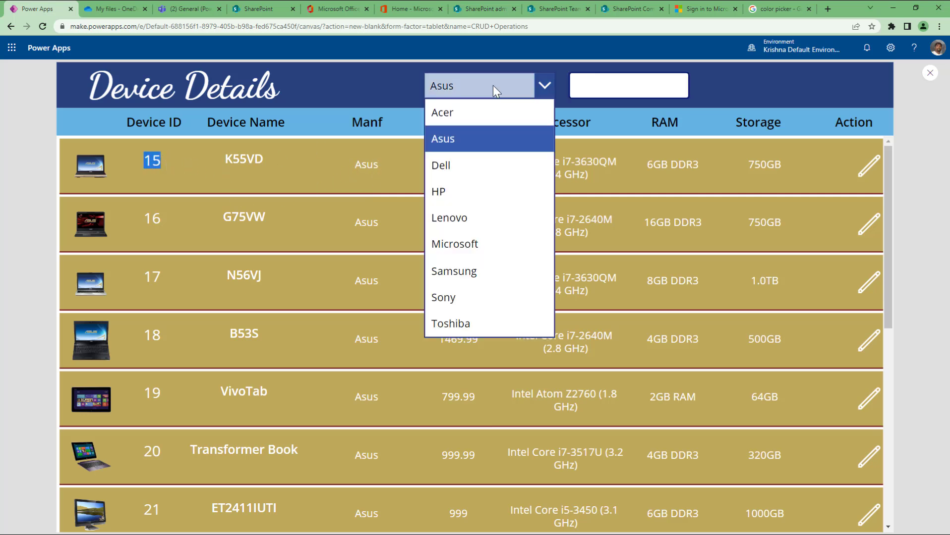
{"action": "left_click", "coordinate": [455, 220]}
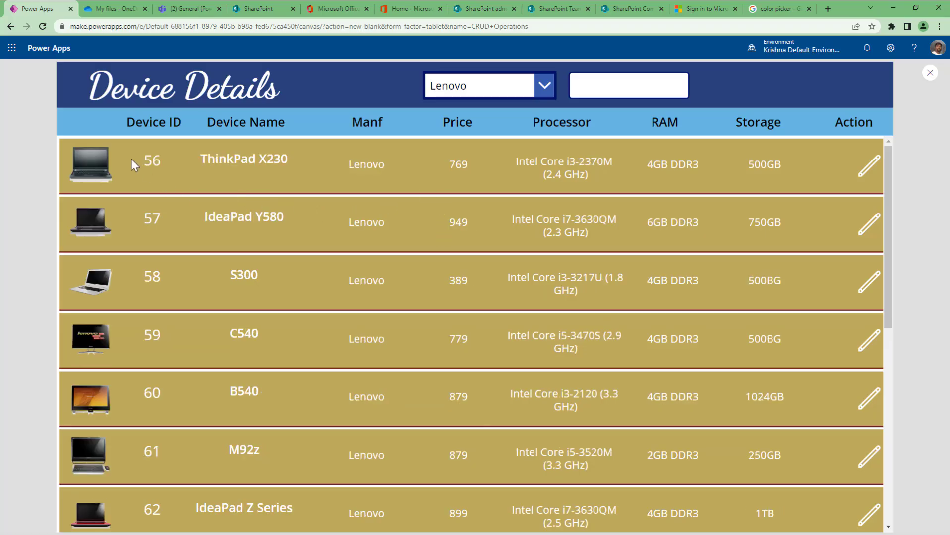
{"action": "left_click_drag", "start_coordinate": [143, 160], "coordinate": [164, 161]}
{"action": "scroll", "coordinate": [153, 395], "scroll_direction": "down", "scroll_amount": 6}
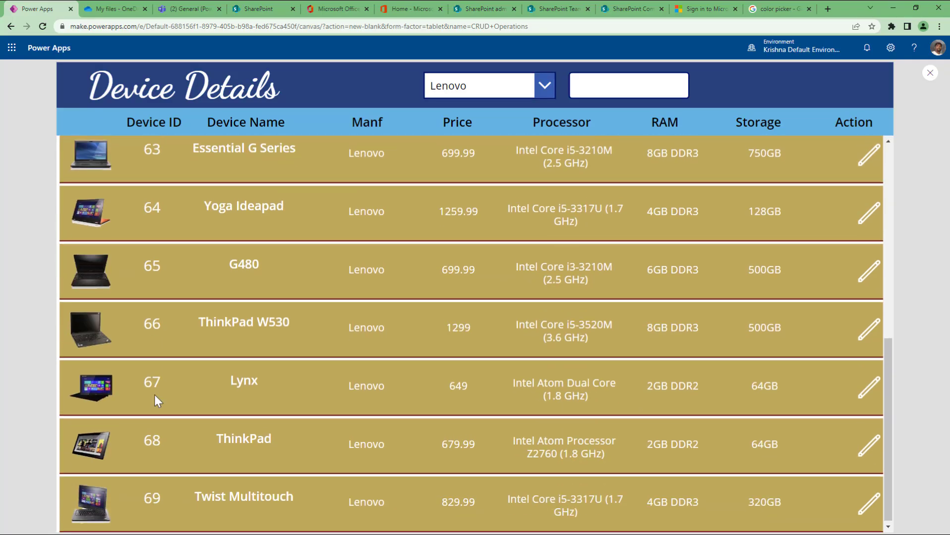
{"action": "scroll", "coordinate": [154, 395], "scroll_direction": "up", "scroll_amount": 6}
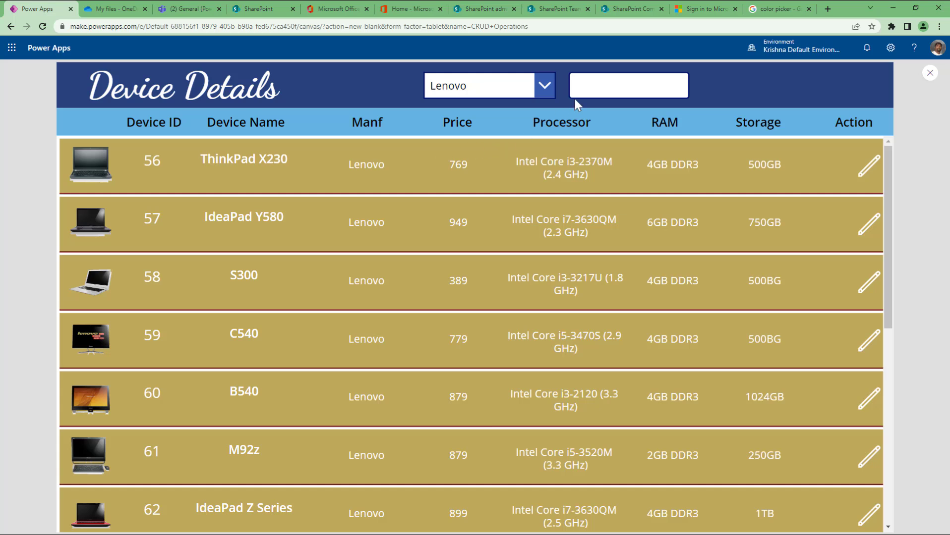
Test device IDs 15 and 59 with Lenovo selected, and return from the preview to editing.
{"action": "left_click", "coordinate": [584, 86]}
{"action": "type", "text": "15"}
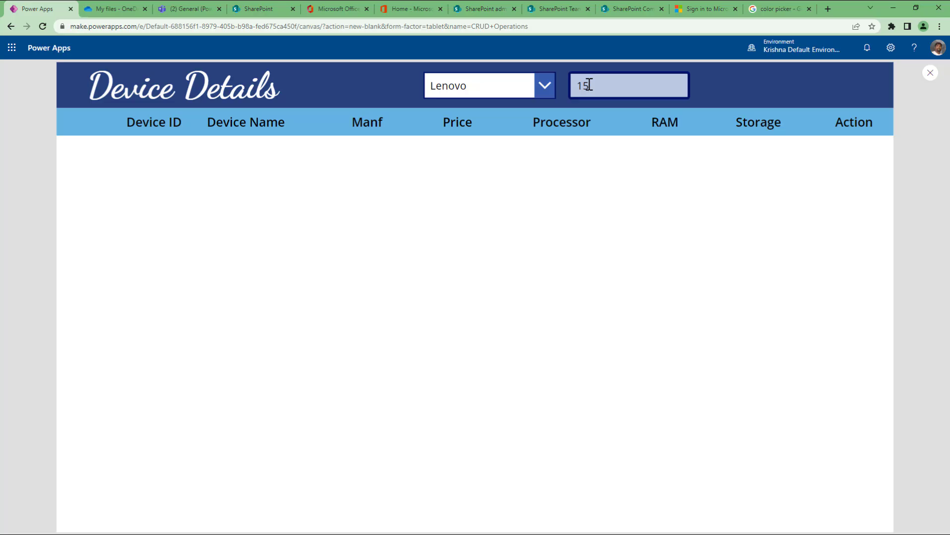
{"action": "key", "text": "BackSpace"}
{"action": "key", "text": "BackSpace"}
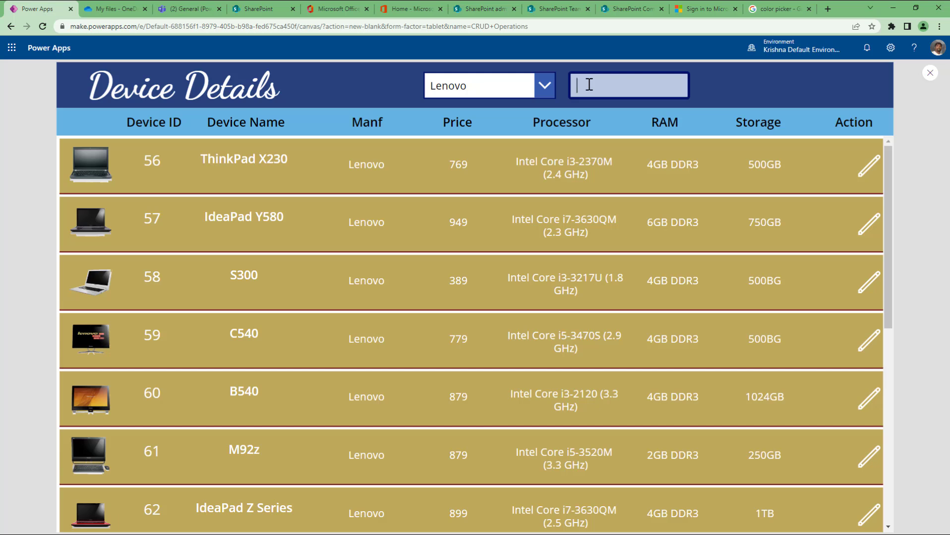
{"action": "type", "text": "59"}
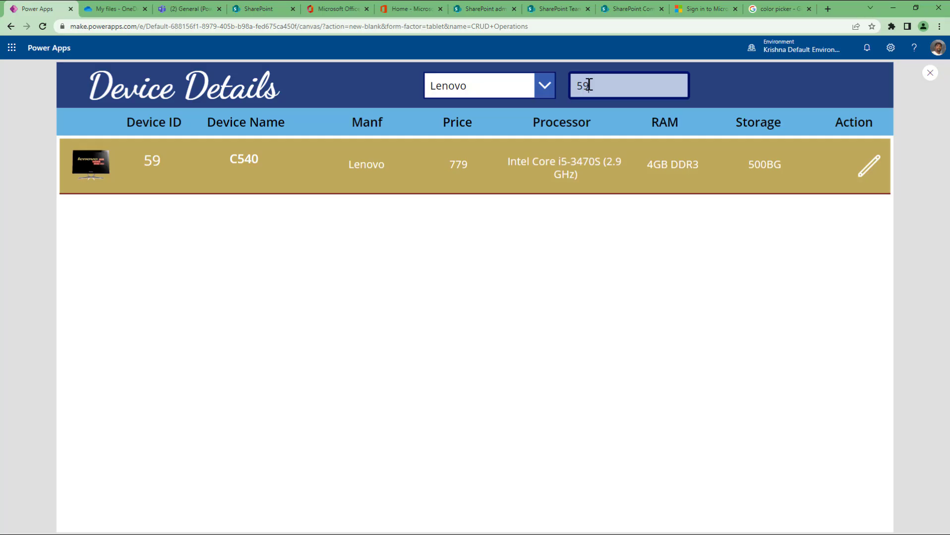
{"action": "key", "text": "Escape"}
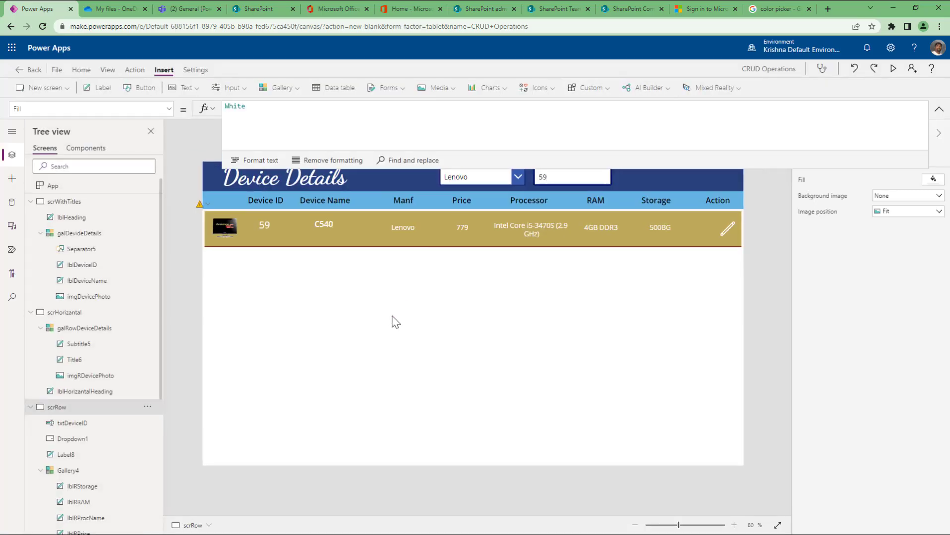
Extend the Gallery4 Items filter on scrRow with a new line starting the condition And Processor.Value =.
{"action": "left_click", "coordinate": [66, 455]}
{"action": "left_click", "coordinate": [68, 470]}
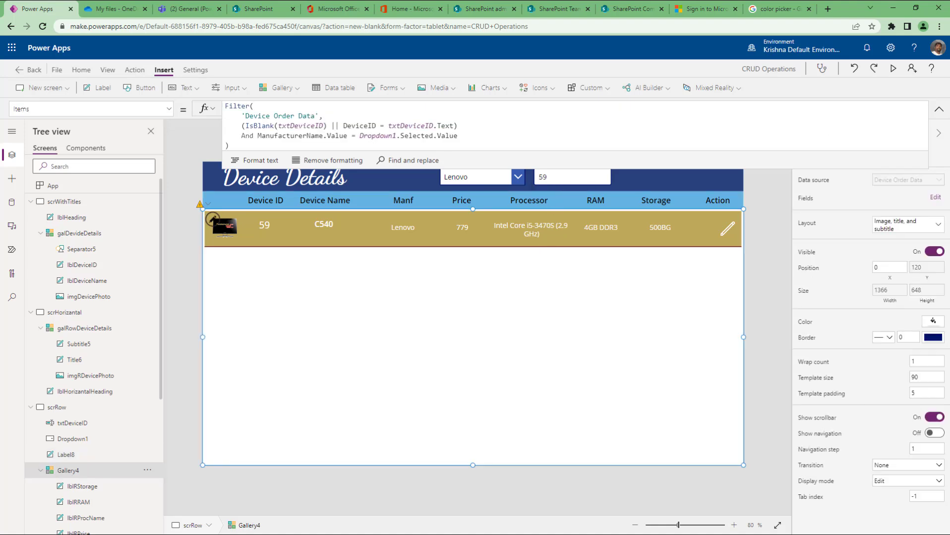
{"action": "left_click", "coordinate": [938, 109]}
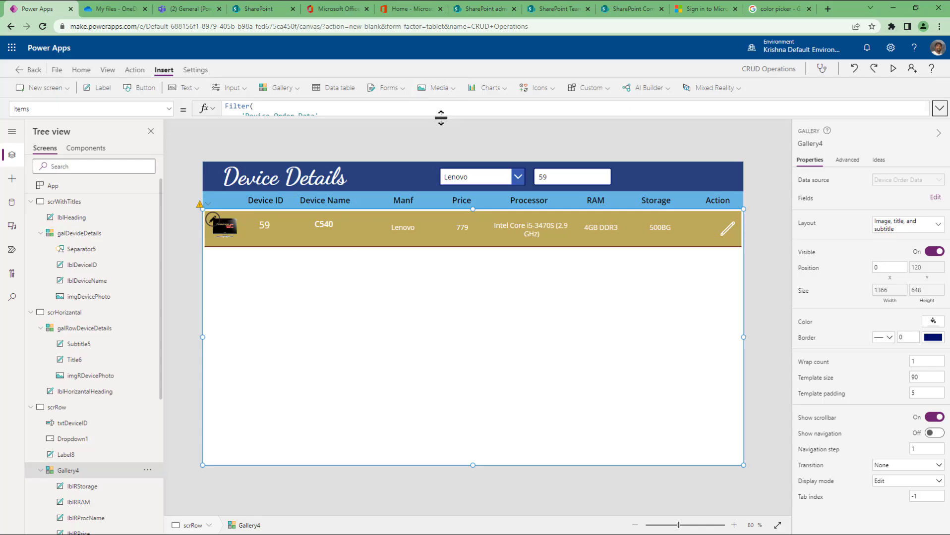
{"action": "left_click_drag", "start_coordinate": [441, 117], "coordinate": [442, 171]}
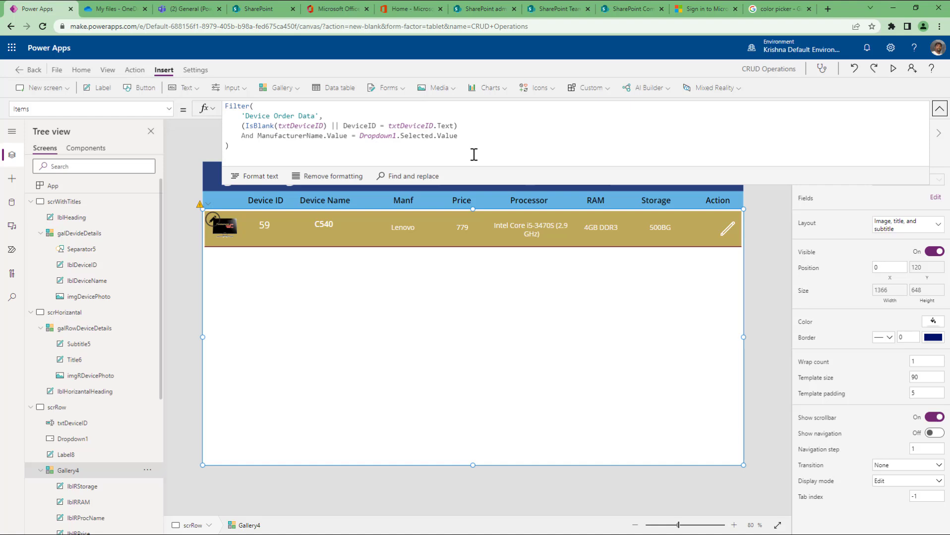
{"action": "left_click", "coordinate": [473, 138]}
{"action": "key", "text": "shift+Return"}
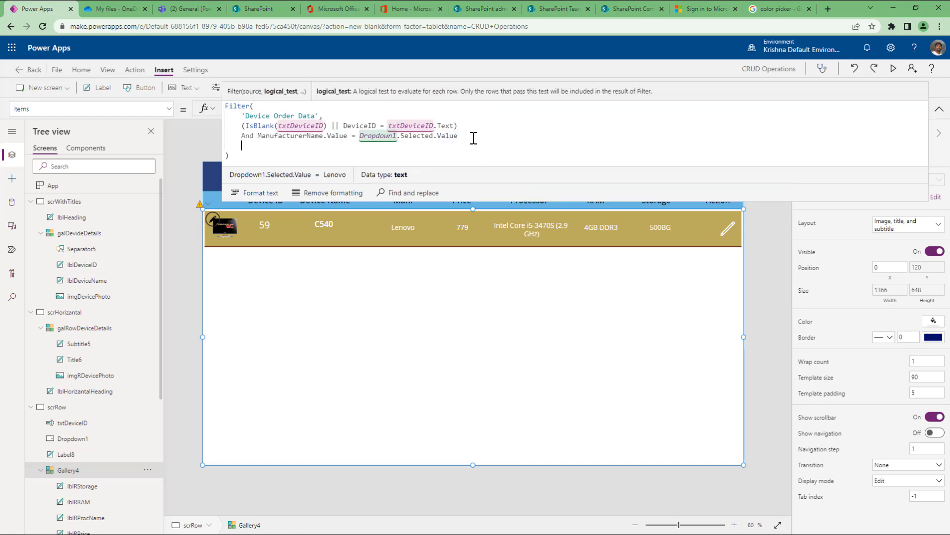
{"action": "type", "text": "And"}
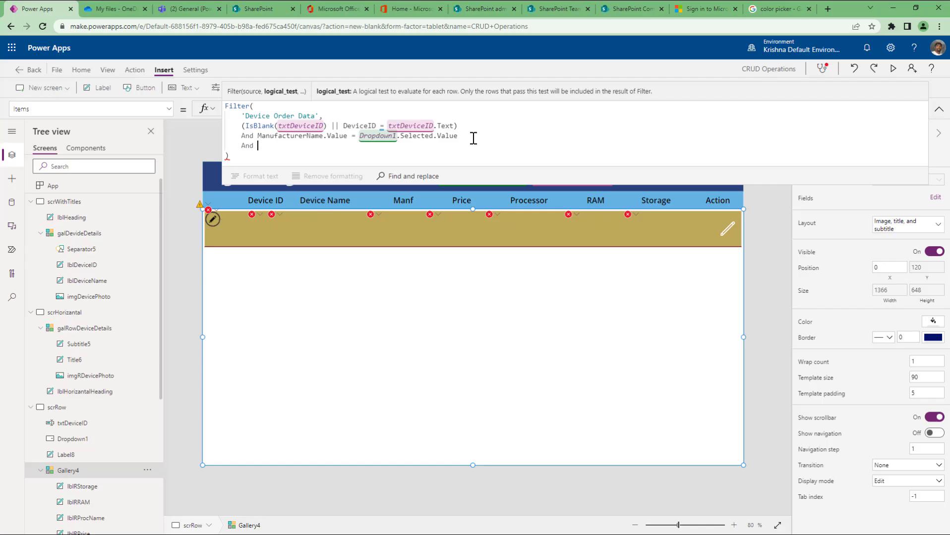
{"action": "type", "text": "Processor"}
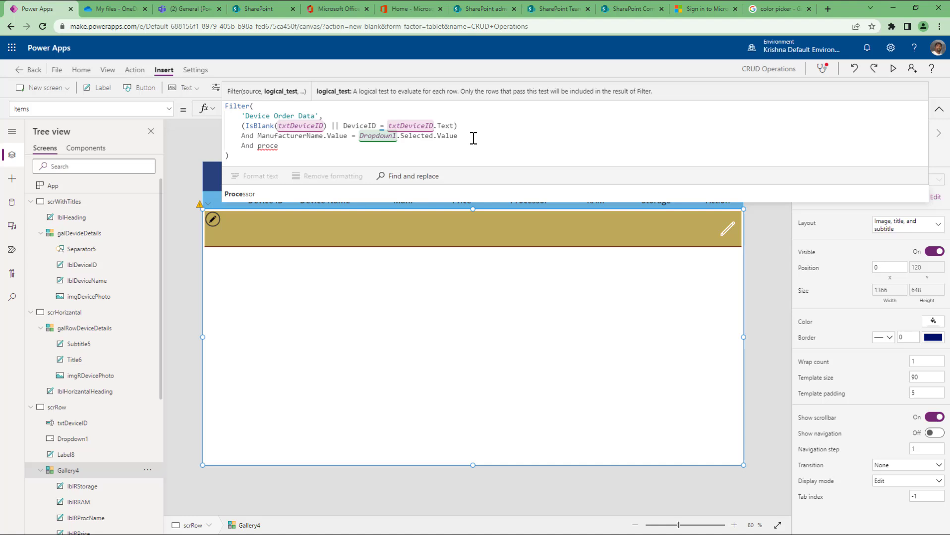
{"action": "type", "text": "."}
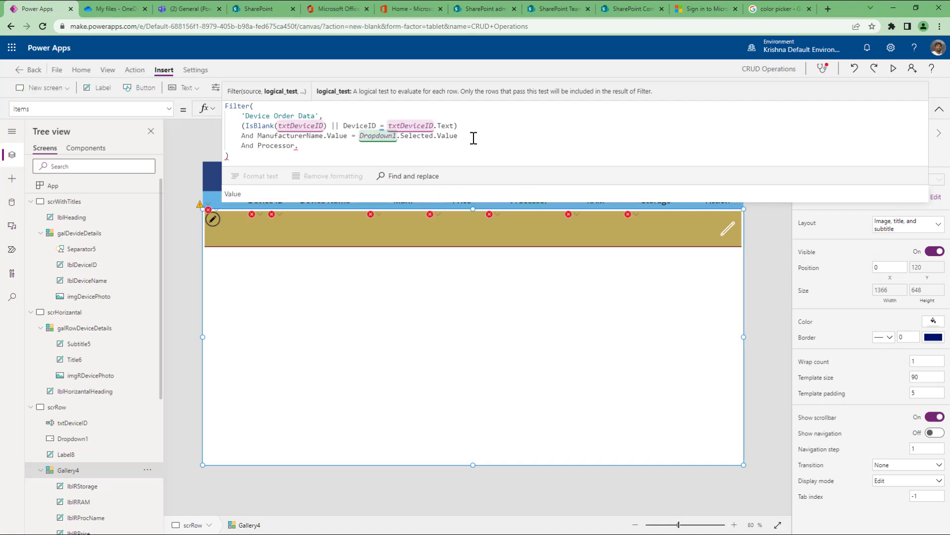
{"action": "key", "text": "Tab"}
{"action": "type", "text": "="}
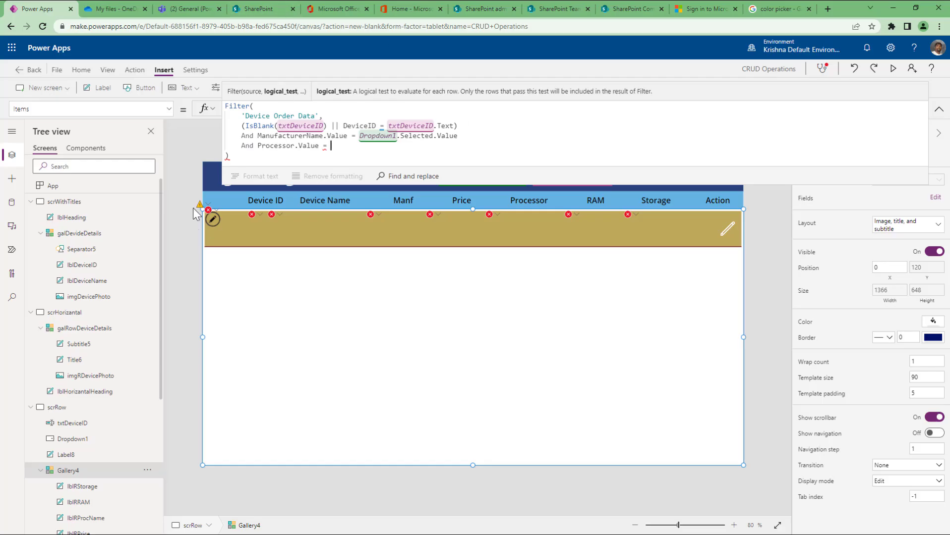
Insert a dropdown into the scrRow header beside the device ID box, sized about 230 by 42 at about X 1066, Y 17.
{"action": "left_click", "coordinate": [189, 148]}
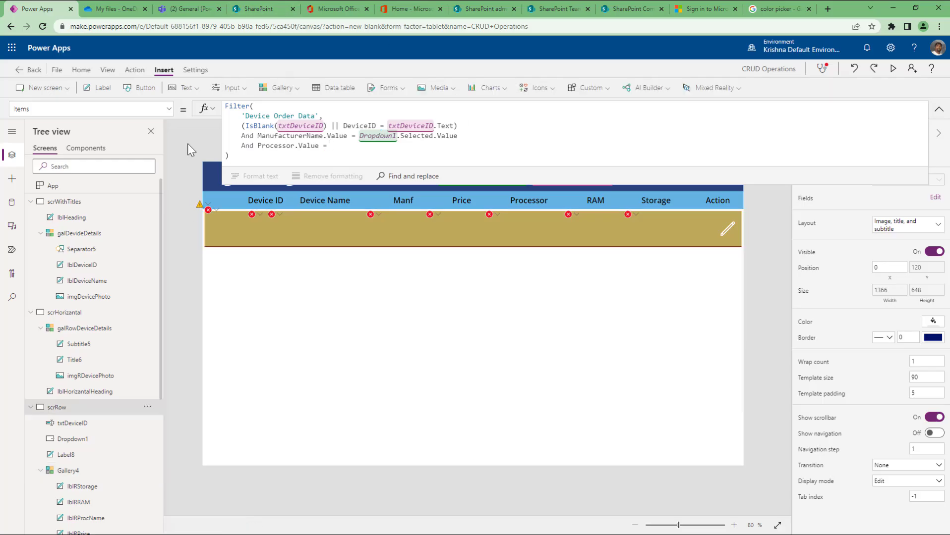
{"action": "left_click", "coordinate": [230, 88]}
{"action": "left_click", "coordinate": [242, 161]}
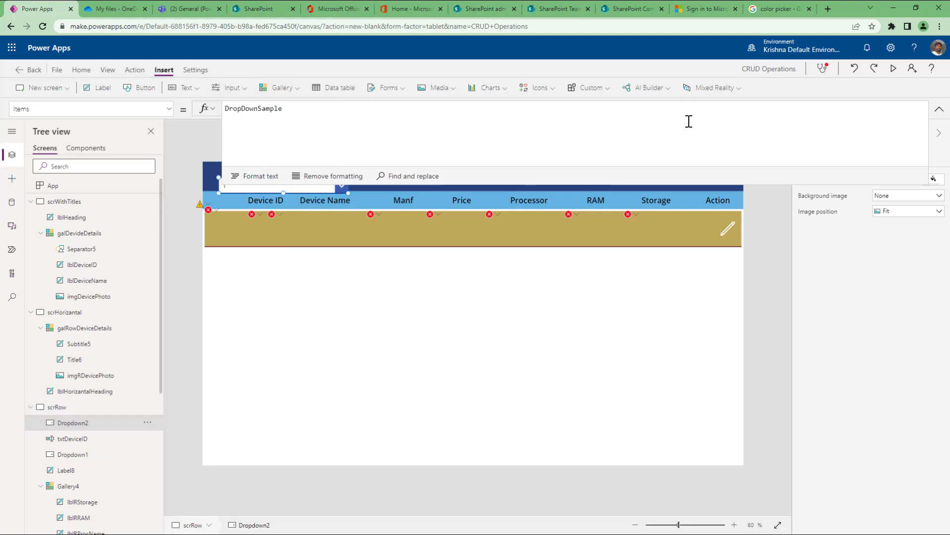
{"action": "left_click_drag", "start_coordinate": [285, 189], "coordinate": [678, 178]}
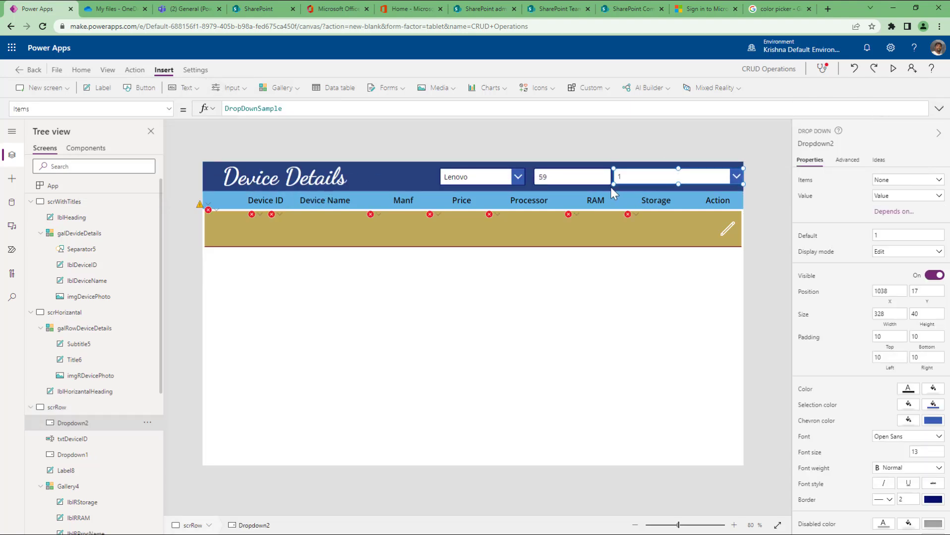
{"action": "left_click_drag", "start_coordinate": [744, 184], "coordinate": [658, 179]}
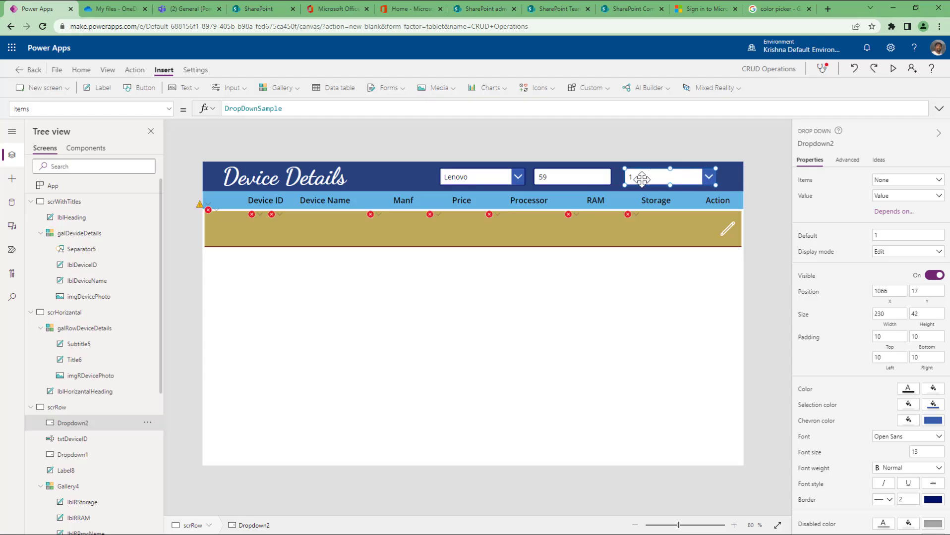
{"action": "left_click", "coordinate": [577, 178]}
Copy Dropdown1's Items formula, Choices('Device Order Data'.ManufacturerName), into the Items property of Dropdown2.
{"action": "left_click", "coordinate": [491, 188]}
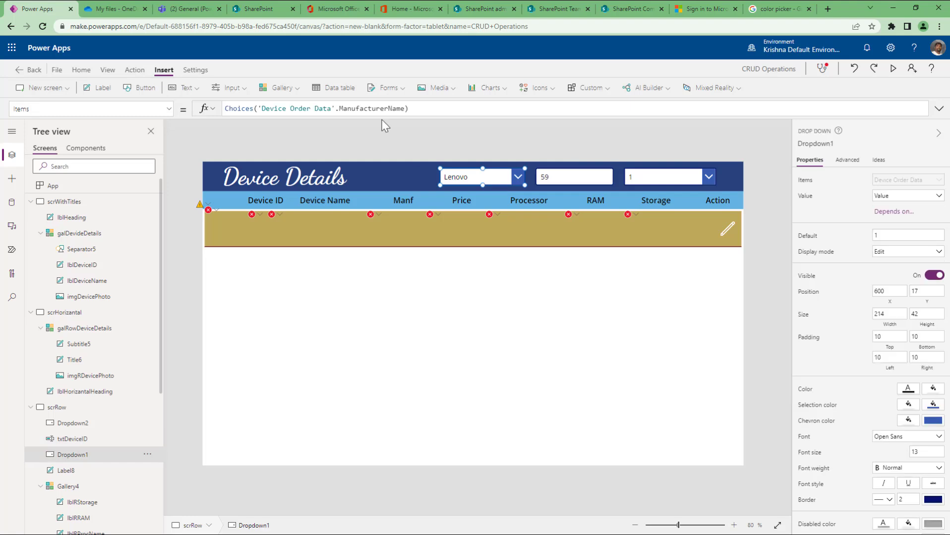
{"action": "left_click_drag", "start_coordinate": [434, 110], "coordinate": [224, 109]}
{"action": "key", "text": "ctrl+c"}
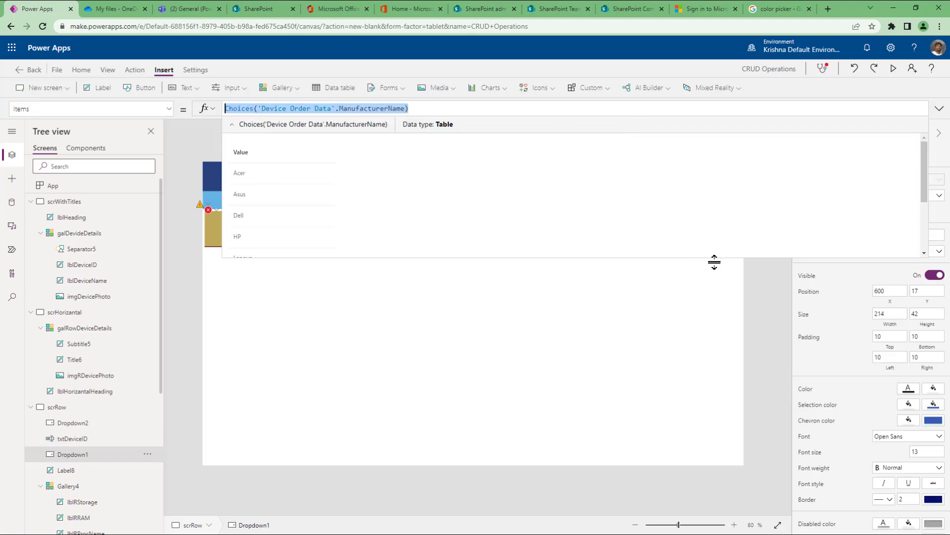
{"action": "left_click", "coordinate": [761, 282]}
{"action": "left_click", "coordinate": [683, 176]}
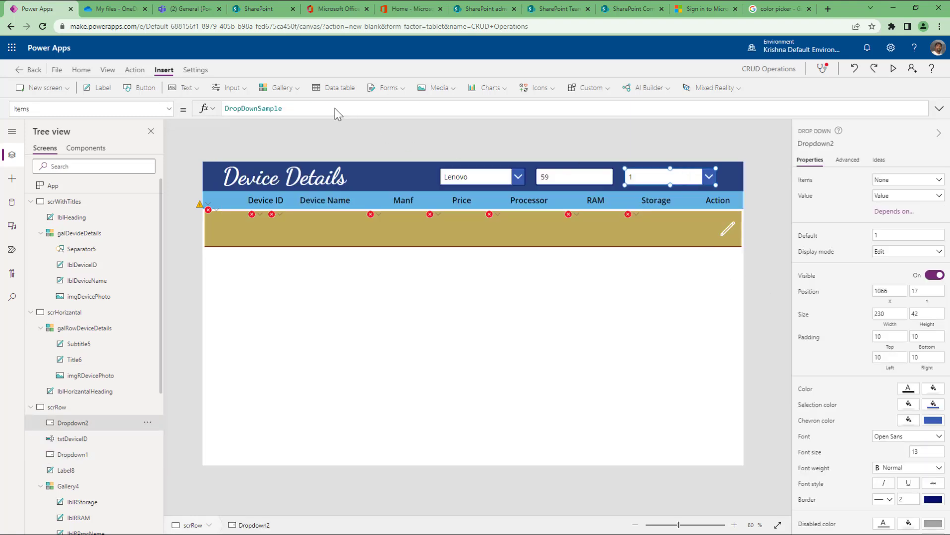
{"action": "left_click_drag", "start_coordinate": [342, 109], "coordinate": [218, 109]}
{"action": "key", "text": "ctrl+v"}
Replace the ManufacturerName column with Processor in Dropdown2's Choices formula.
{"action": "double_click", "coordinate": [369, 108]}
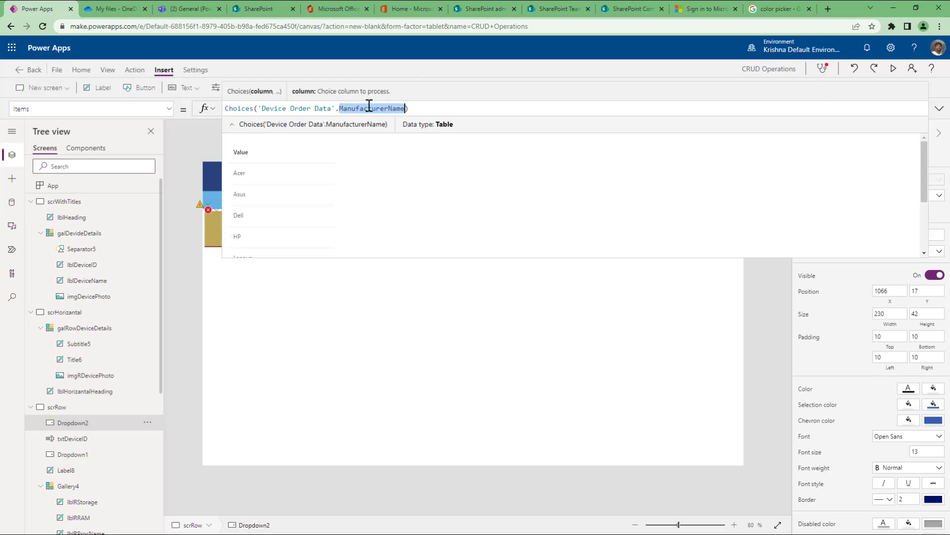
{"action": "type", "text": "pro"}
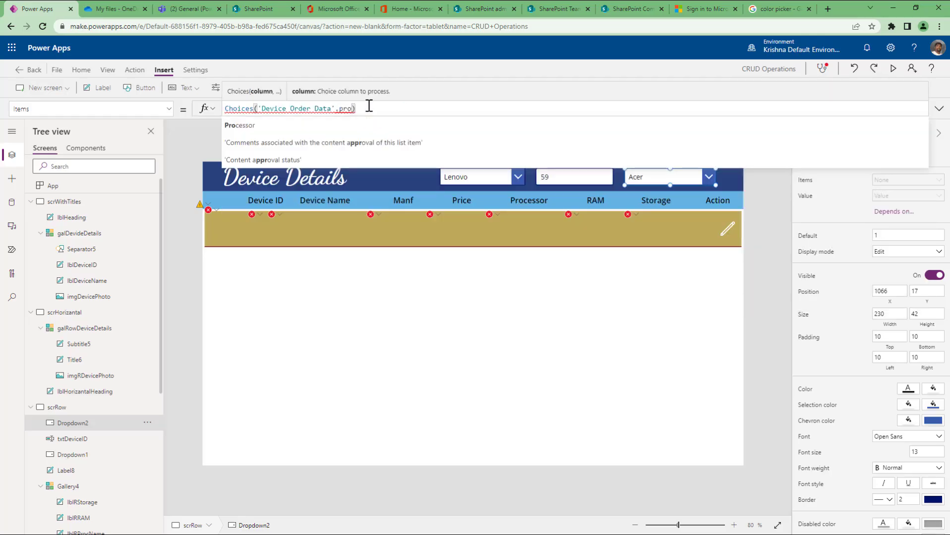
{"action": "key", "text": "Tab"}
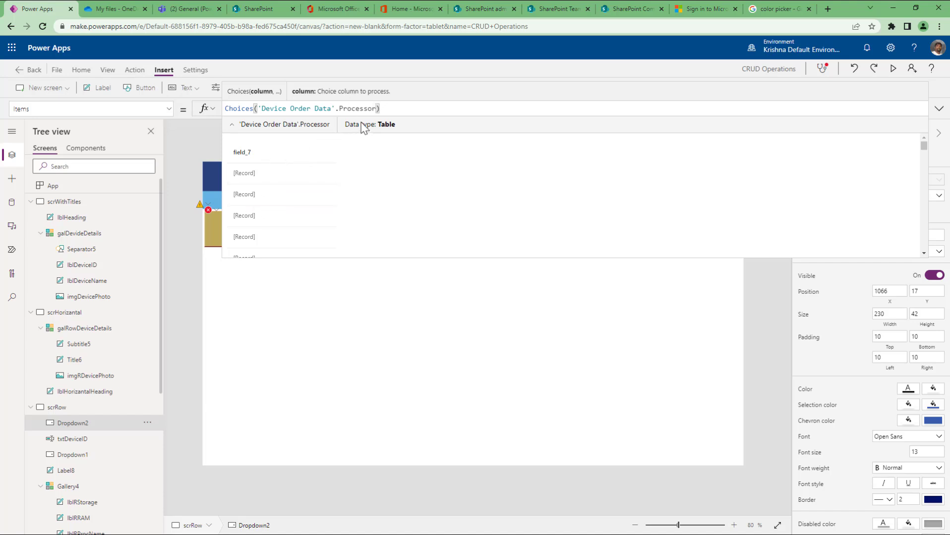
{"action": "type", "text": "."}
{"action": "key", "text": "BackSpace"}
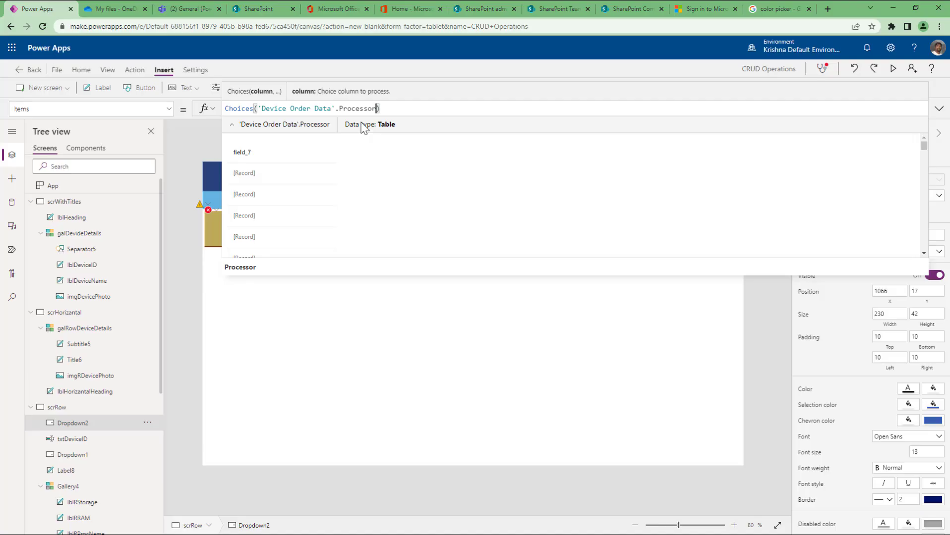
Remove the column reference from Dropdown2's Items formula, leaving Choices('Device Order Data').
{"action": "key", "text": "ctrl+shift+Left"}
{"action": "key", "text": "BackSpace"}
{"action": "key", "text": "BackSpace"}
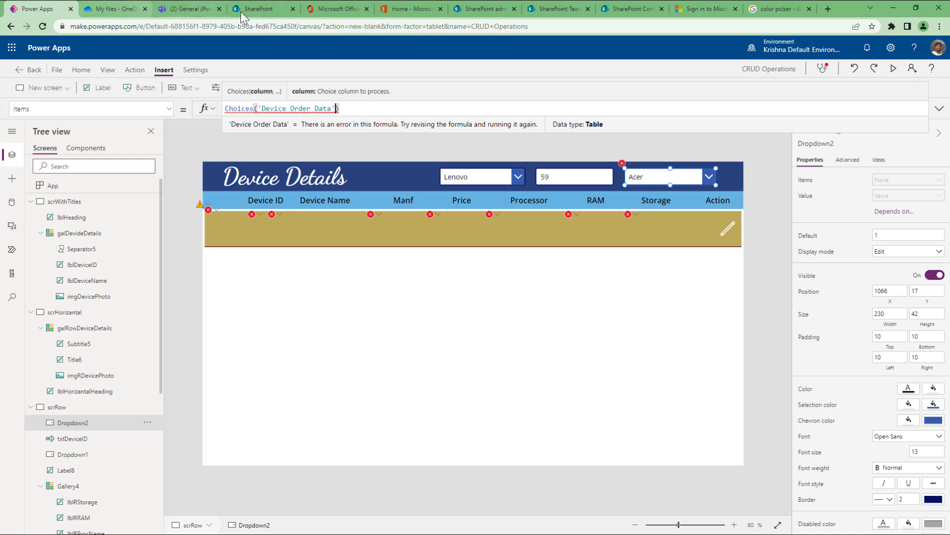
Check the Processor column's type in the SharePoint list settings of Device Order Data, and return to Dropdown2's formula in Power Apps.
{"action": "left_click", "coordinate": [559, 12]}
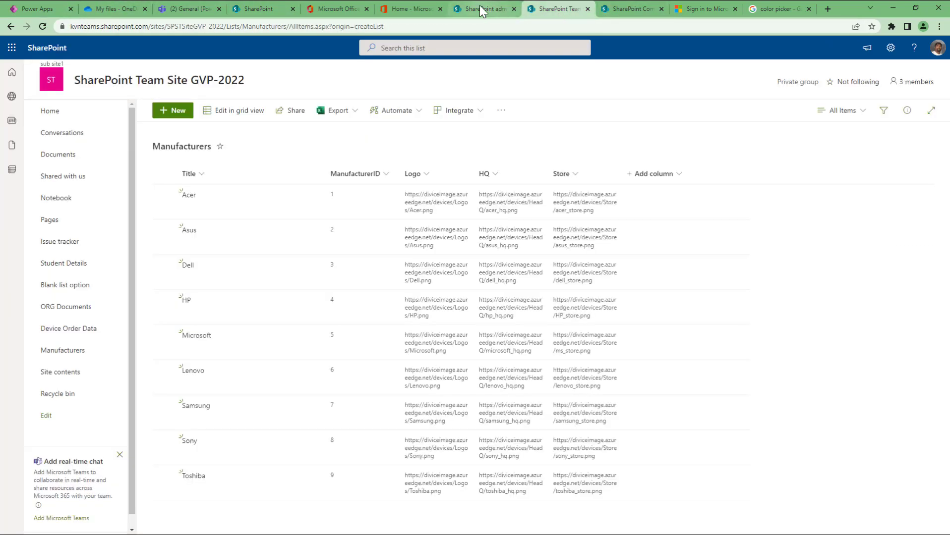
{"action": "left_click", "coordinate": [477, 9]}
{"action": "left_click", "coordinate": [560, 12]}
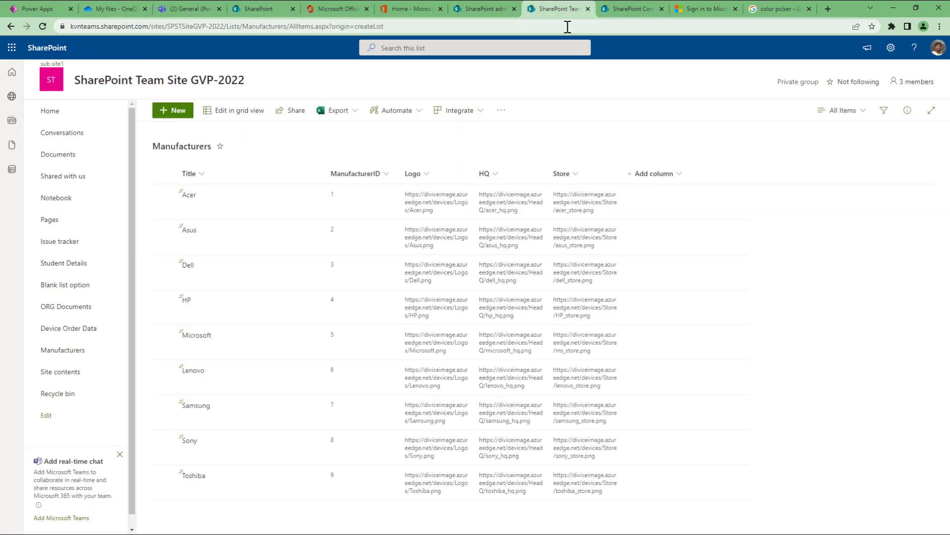
{"action": "left_click", "coordinate": [11, 26]}
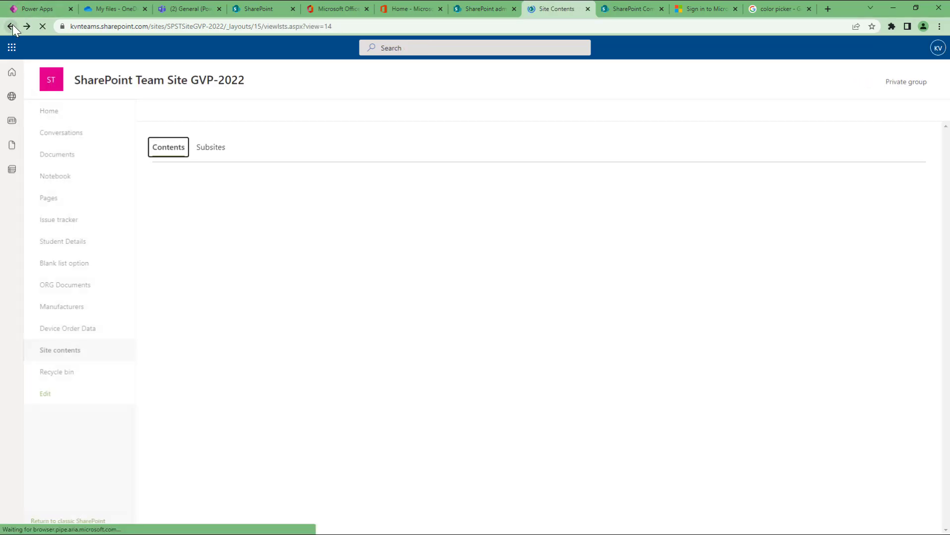
{"action": "left_click", "coordinate": [11, 26]}
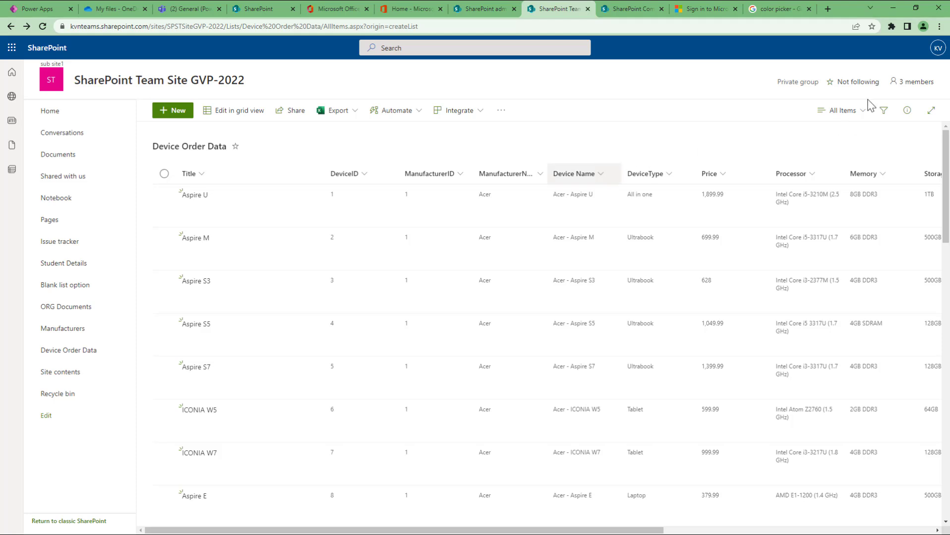
{"action": "left_click", "coordinate": [890, 48]}
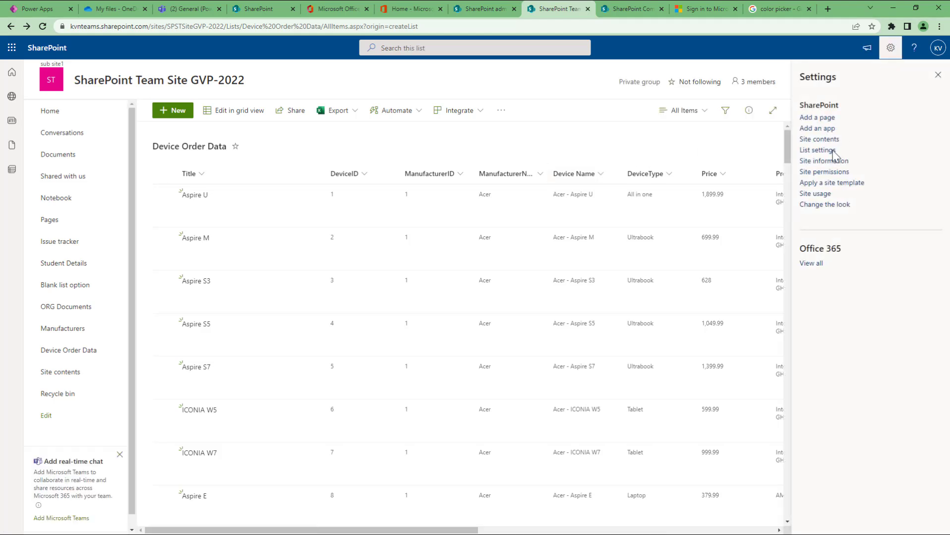
{"action": "left_click", "coordinate": [817, 150]}
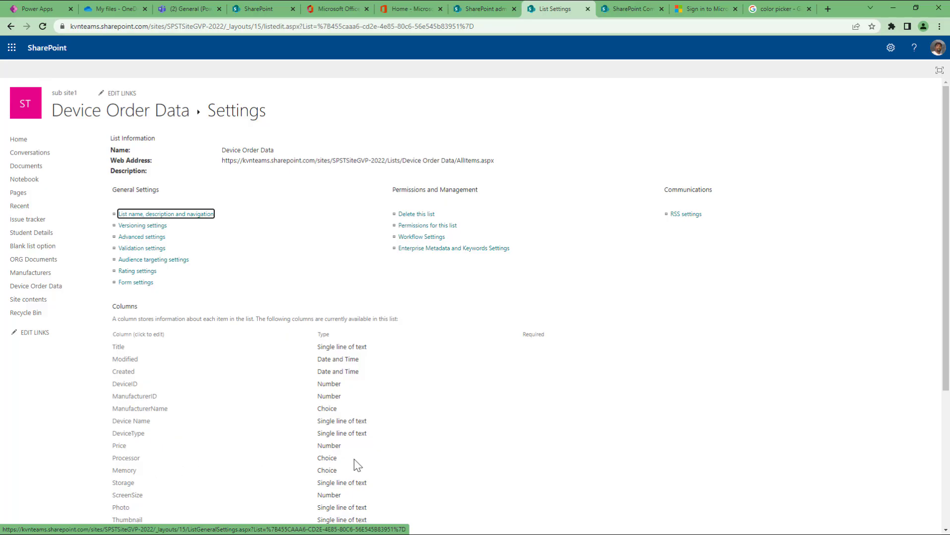
{"action": "left_click_drag", "start_coordinate": [356, 462], "coordinate": [114, 464]}
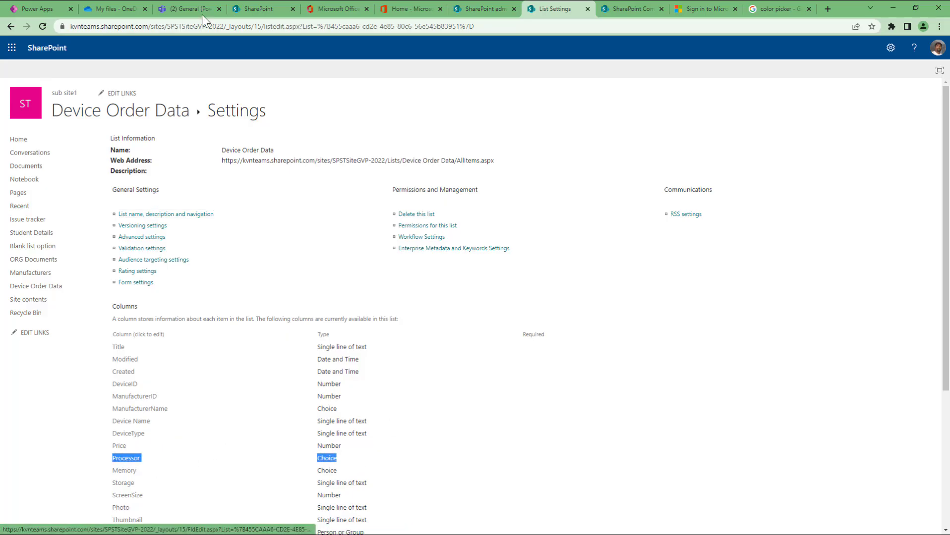
{"action": "left_click", "coordinate": [38, 9]}
{"action": "left_click", "coordinate": [339, 110]}
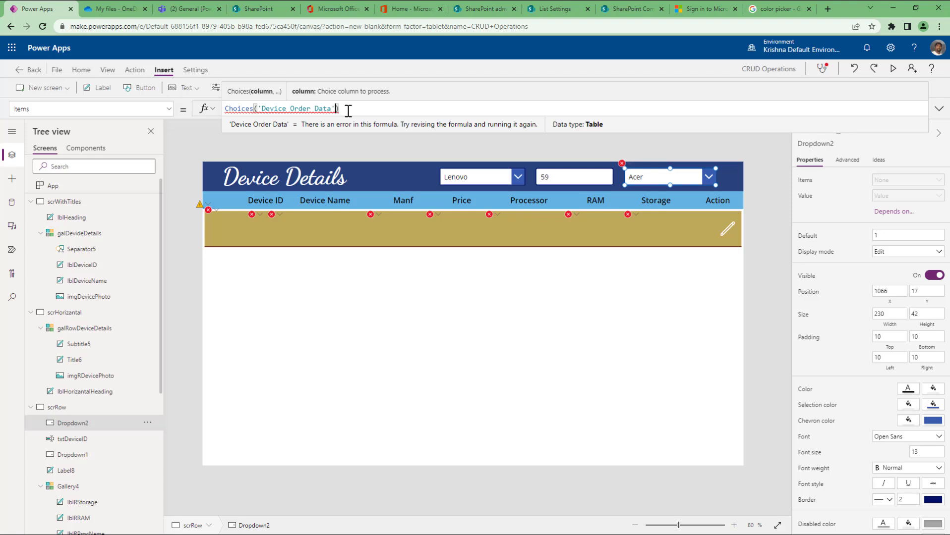
Try to add the processor field as a second argument after 'Device Order Data' in the Choices formula.
{"action": "type", "text": ",pro"}
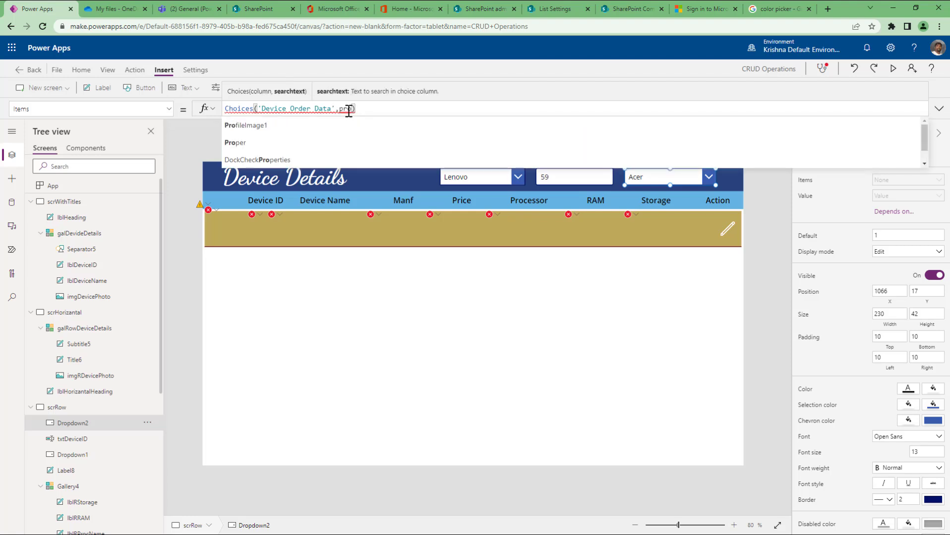
{"action": "key", "text": "Down"}
{"action": "key", "text": "Down"}
{"action": "type", "text": "c"}
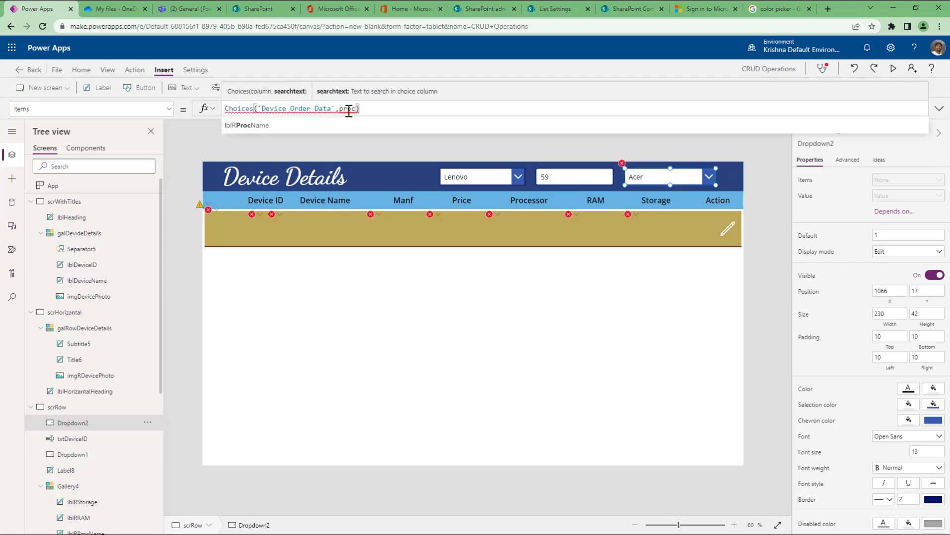
{"action": "key", "text": "BackSpace"}
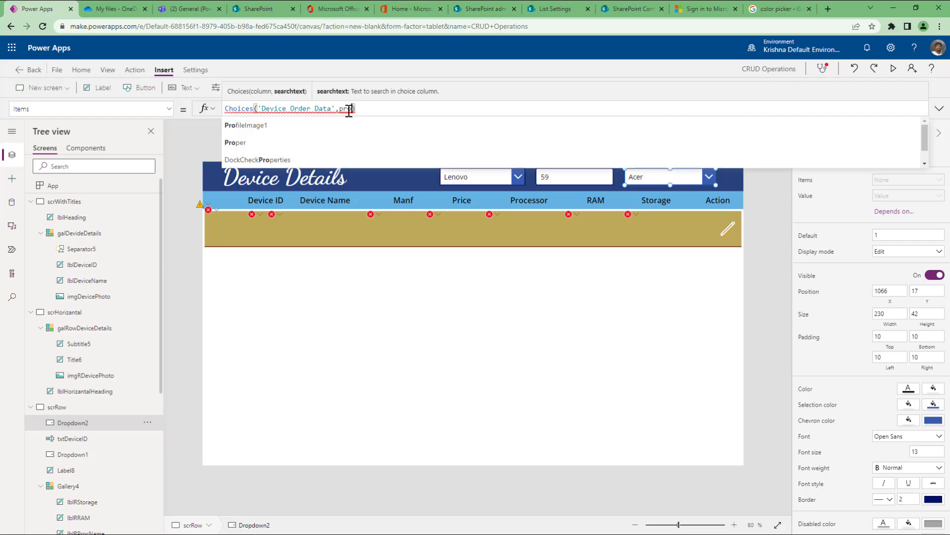
{"action": "key", "text": "Down"}
{"action": "key", "text": "Down"}
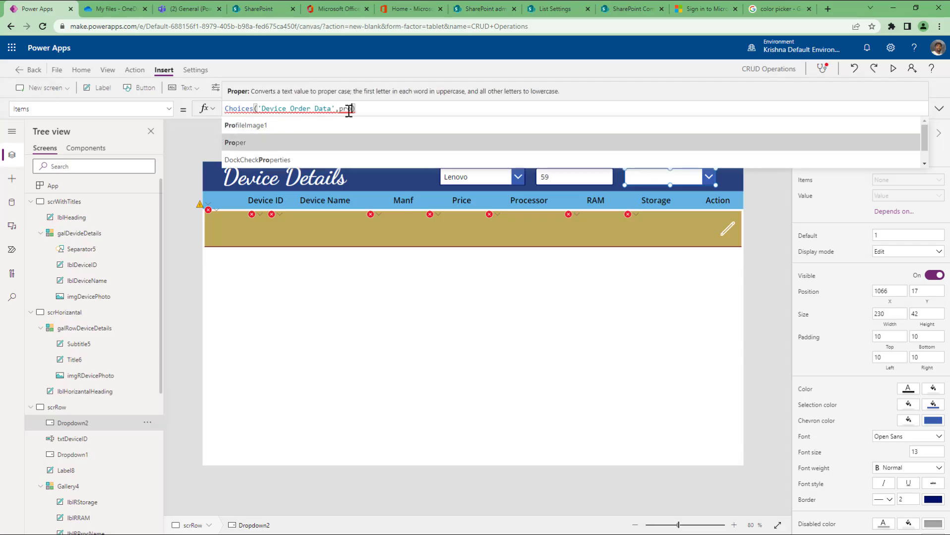
{"action": "key", "text": "BackSpace"}
{"action": "key", "text": "BackSpace"}
{"action": "key", "text": "BackSpace"}
Complete Dropdown2's Items formula as Choices('Device Order Data'.Processor).
{"action": "type", "text": ".pr"}
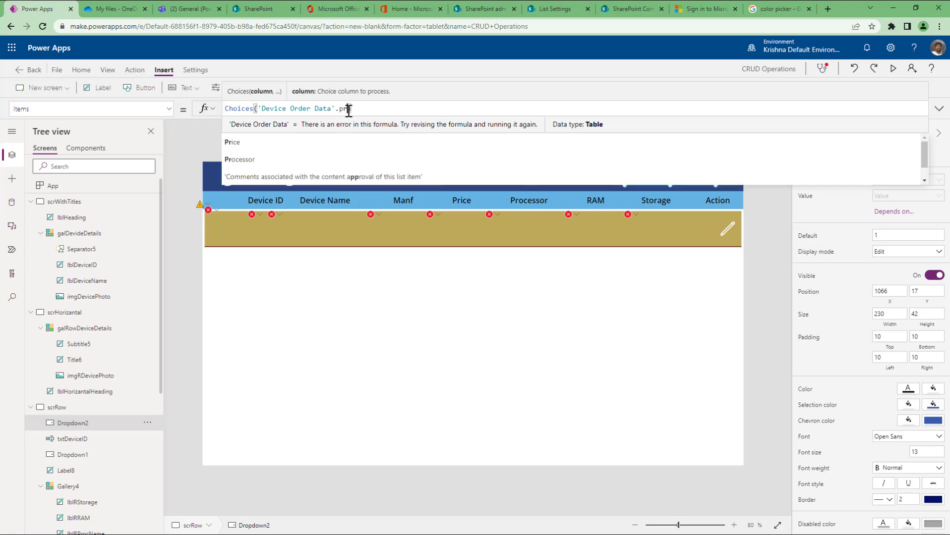
{"action": "key", "text": "Down"}
{"action": "key", "text": "Tab"}
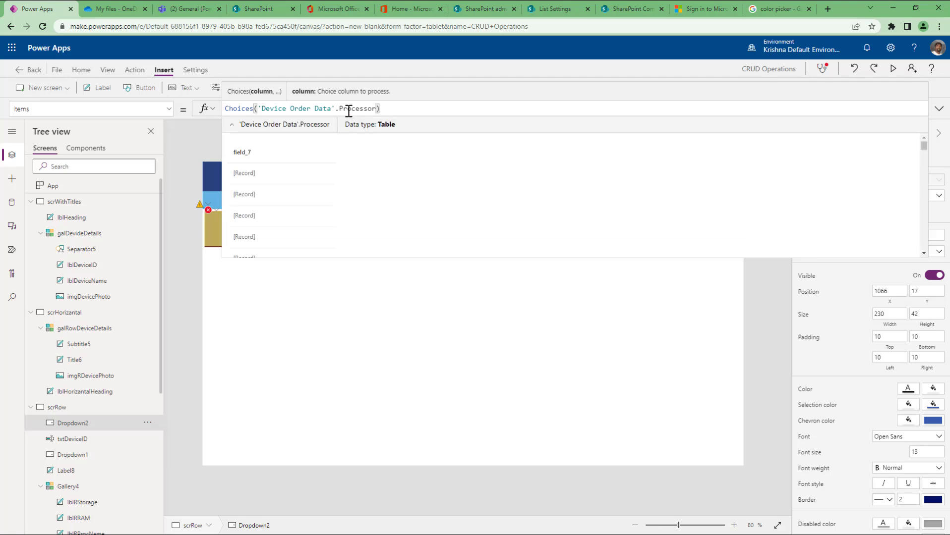
{"action": "type", "text": "."}
{"action": "key", "text": "BackSpace"}
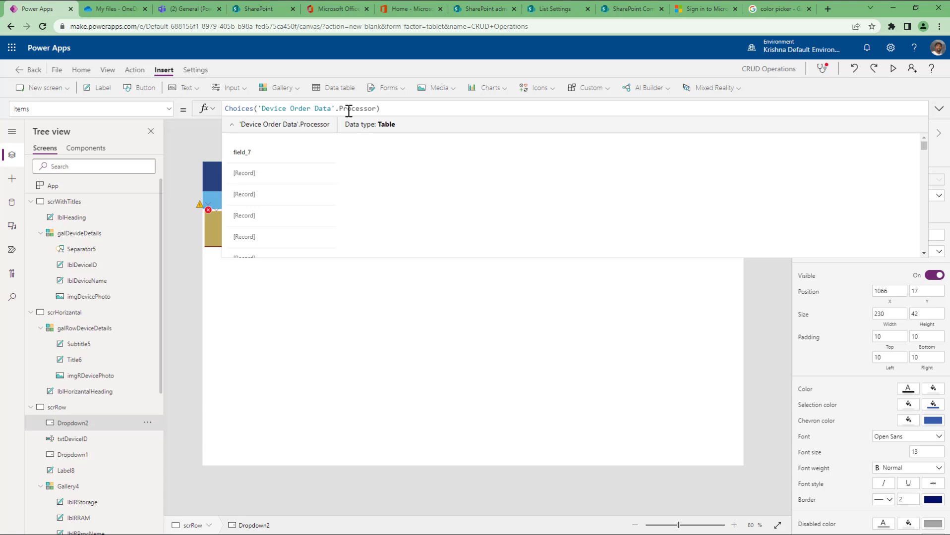
Clear Dropdown2's Items formula and re-enter Choices('Device Order Data'.Processor) to reload its processor options.
{"action": "left_click", "coordinate": [409, 110]}
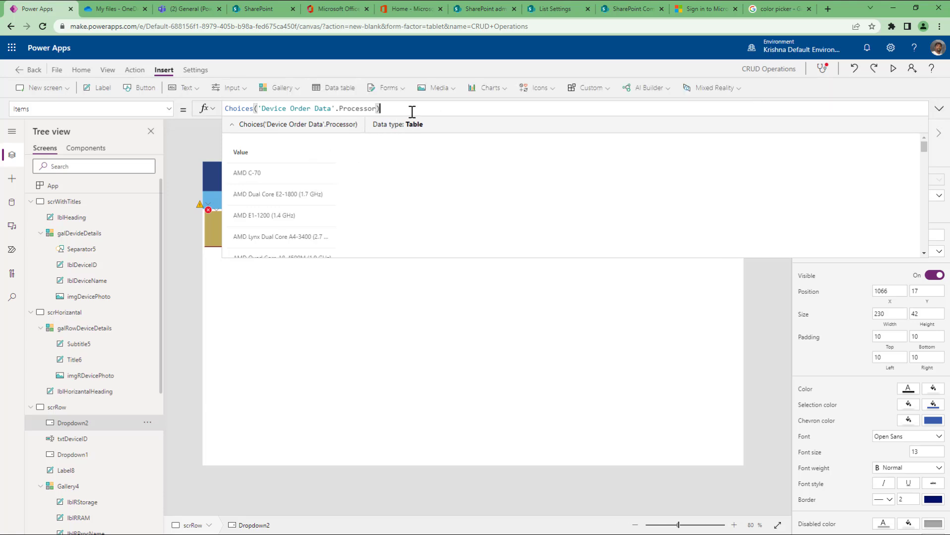
{"action": "left_click", "coordinate": [236, 124]}
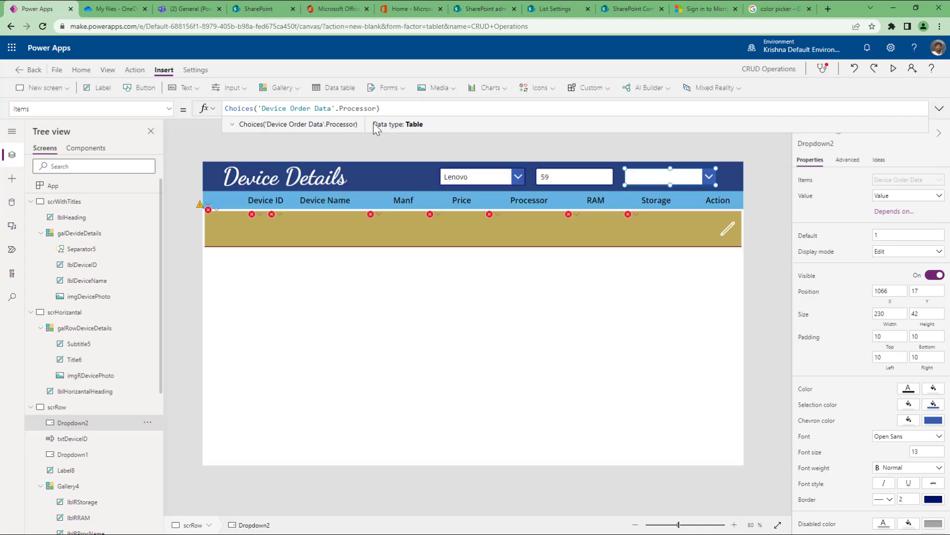
{"action": "left_click", "coordinate": [710, 178]}
{"action": "left_click", "coordinate": [421, 110]}
{"action": "key", "text": "ctrl+a"}
{"action": "key", "text": "ctrl+x"}
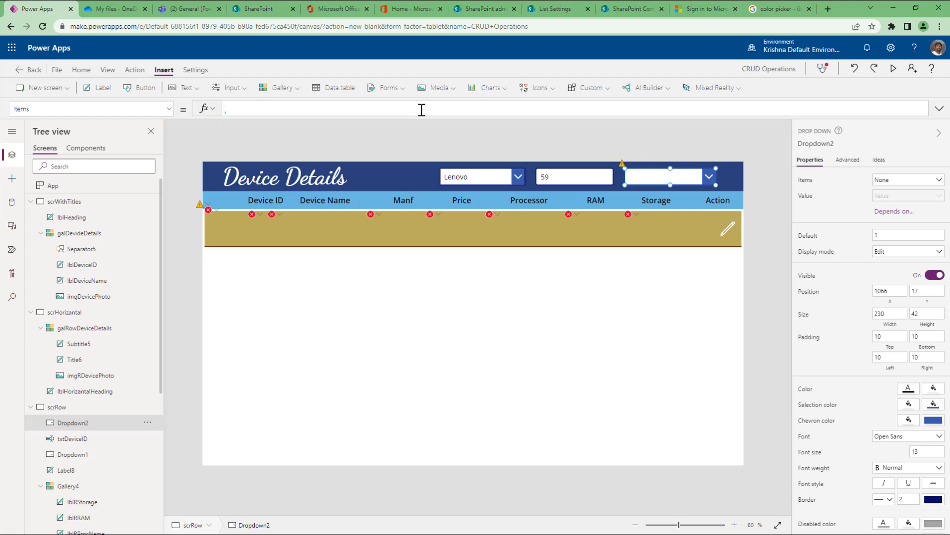
{"action": "key", "text": "ctrl+v"}
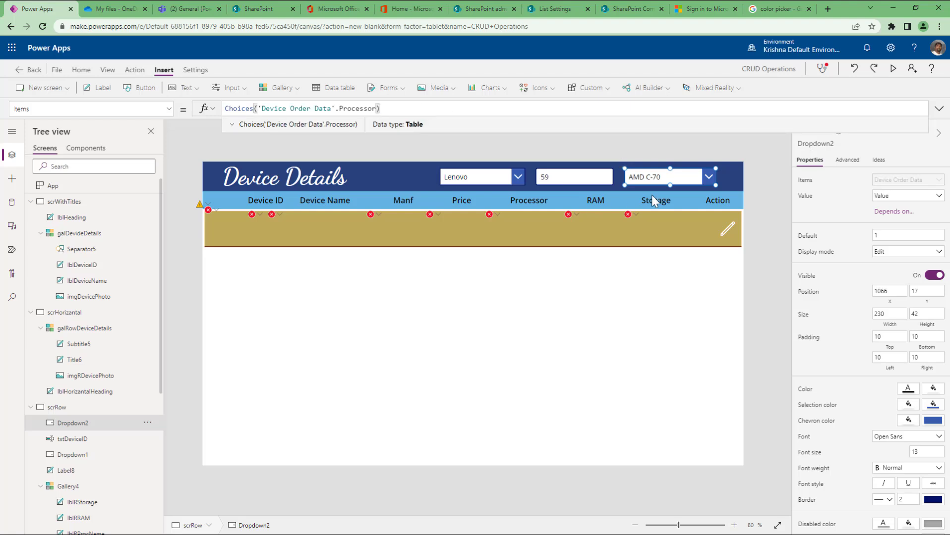
Complete the processor condition in Gallery4's Items filter as And Processor.Value = Dropdown2.Selected.Value.
{"action": "left_click", "coordinate": [512, 295]}
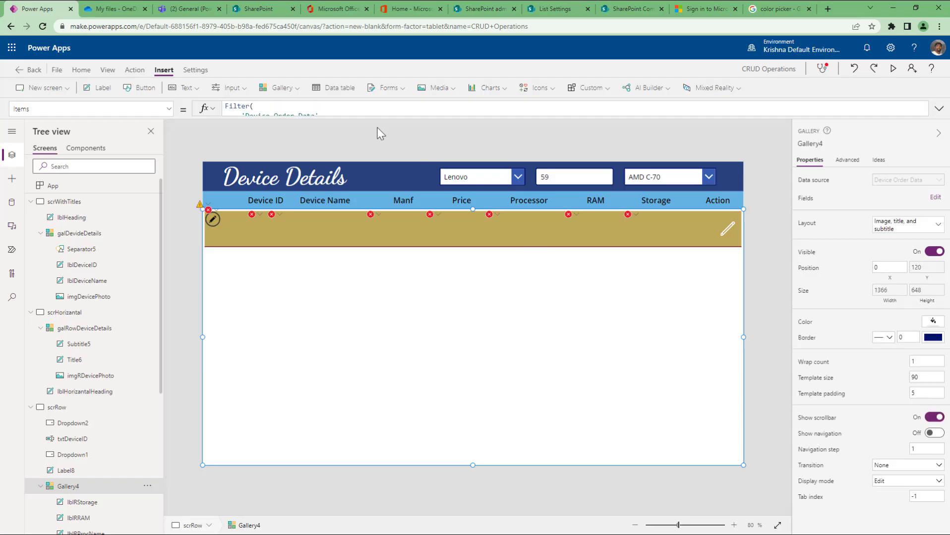
{"action": "left_click_drag", "start_coordinate": [378, 116], "coordinate": [376, 197]}
{"action": "left_click", "coordinate": [357, 147]}
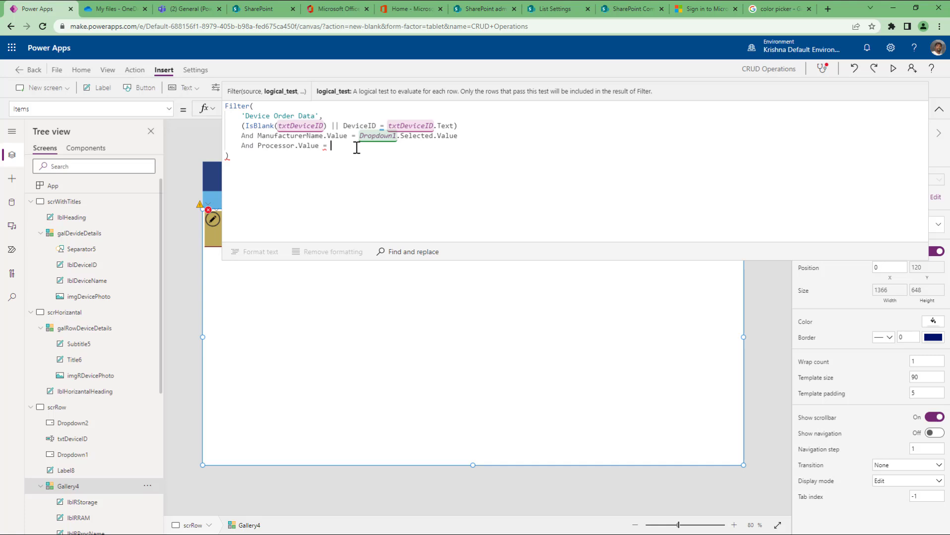
{"action": "type", "text": "drop"}
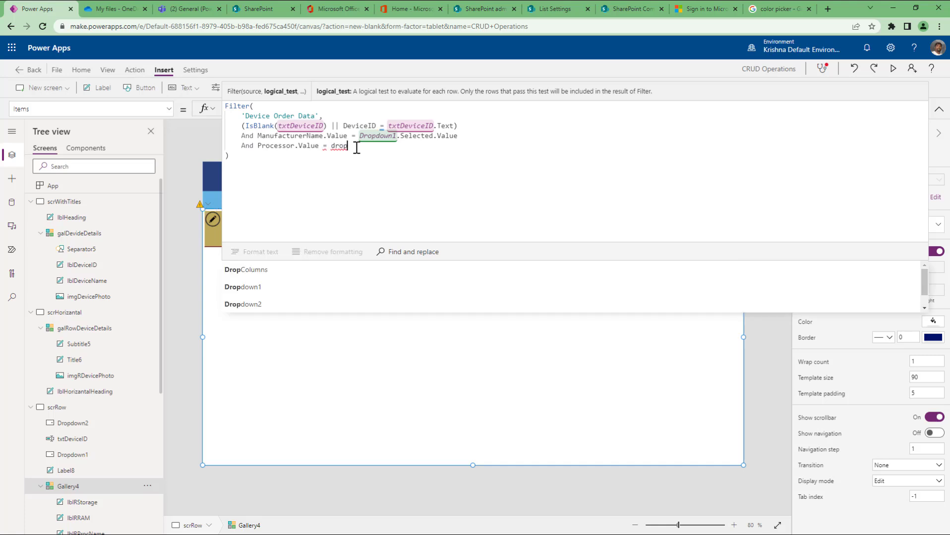
{"action": "key", "text": "Down"}
{"action": "key", "text": "Down"}
{"action": "key", "text": "Tab"}
{"action": "type", "text": "."}
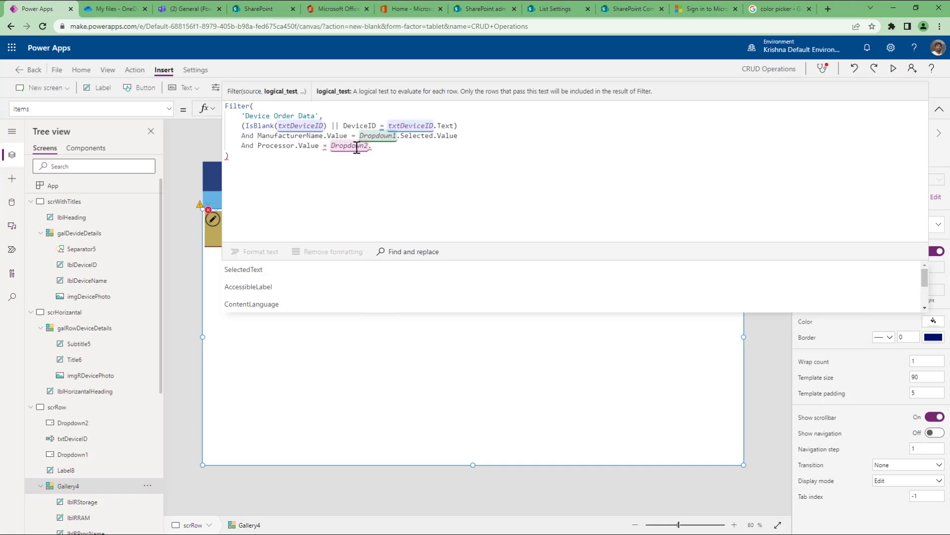
{"action": "type", "text": "sel"}
{"action": "key", "text": "Down"}
{"action": "key", "text": "Tab"}
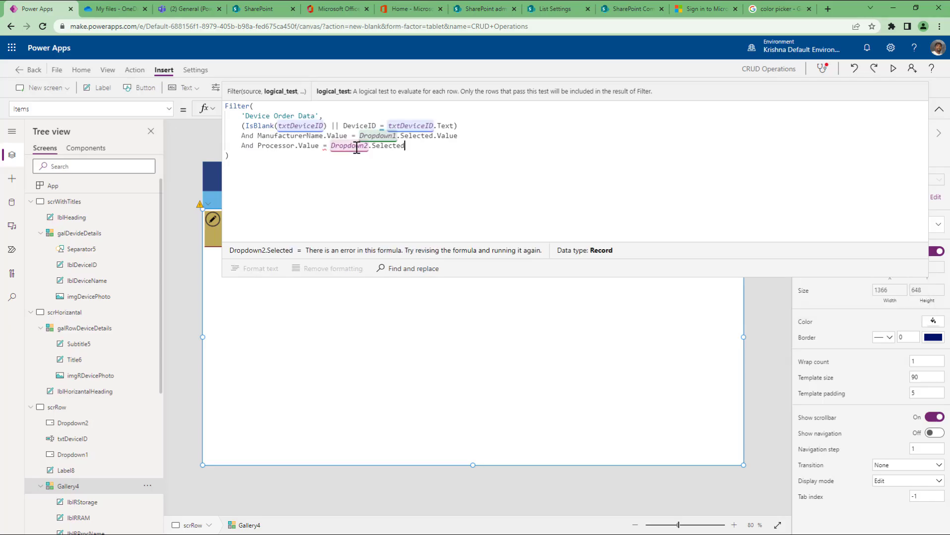
{"action": "type", "text": ".Value"}
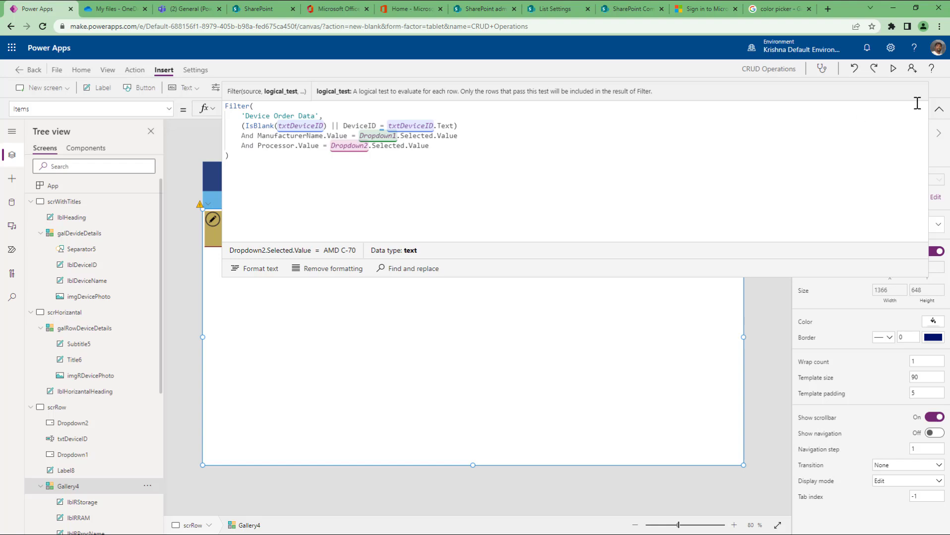
{"action": "left_click", "coordinate": [938, 110]}
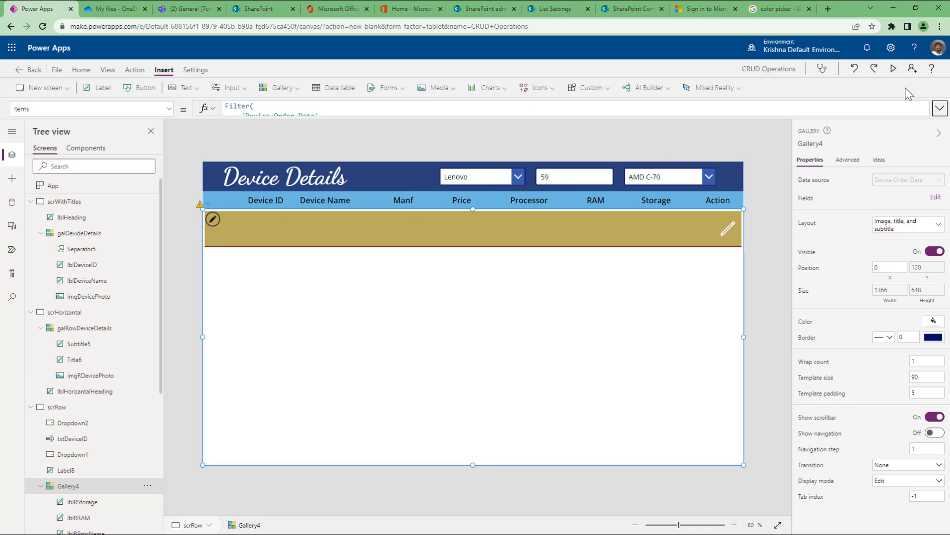
Preview the app, empty the device ID filter and choose Acer as manufacturer, keeping AMD C-70 as processor.
{"action": "left_click", "coordinate": [893, 68]}
{"action": "key", "text": "ctrl+a"}
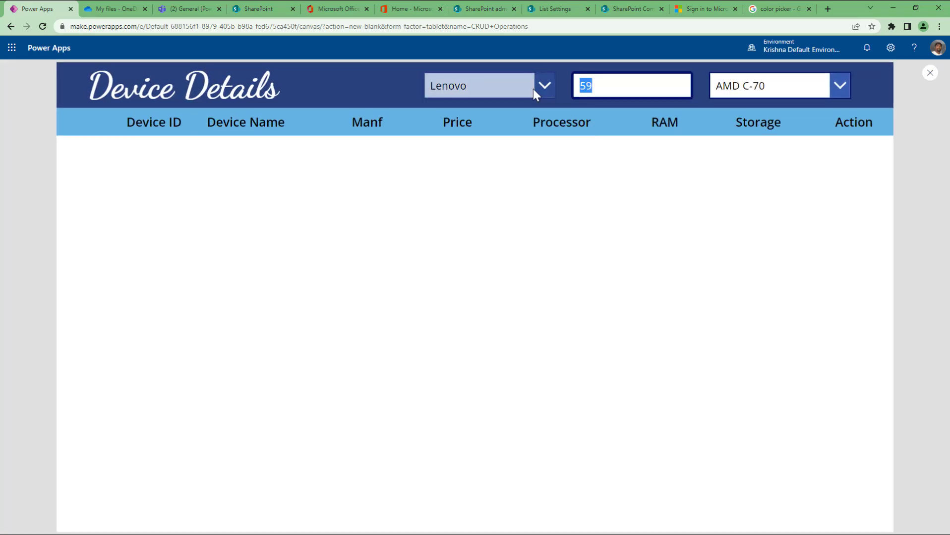
{"action": "key", "text": "BackSpace"}
{"action": "left_click", "coordinate": [795, 88]}
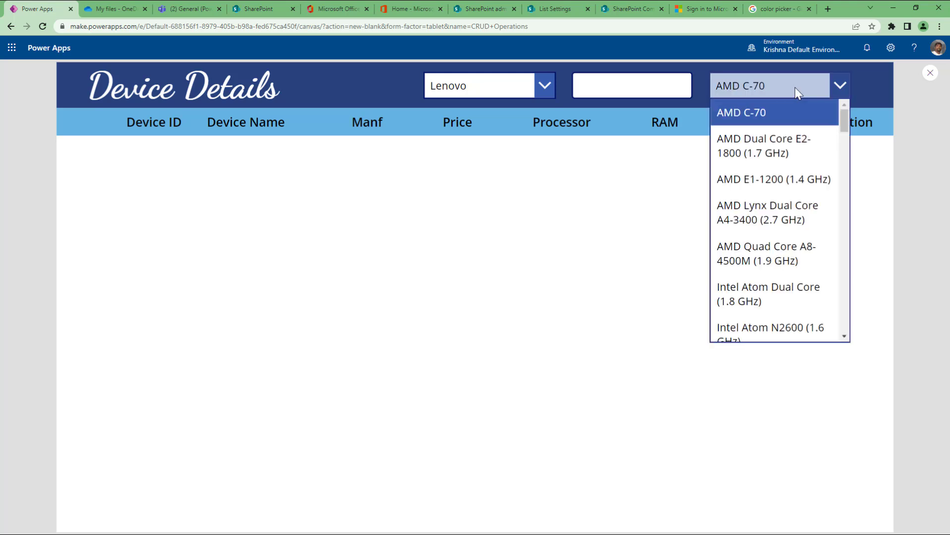
{"action": "left_click", "coordinate": [502, 90]}
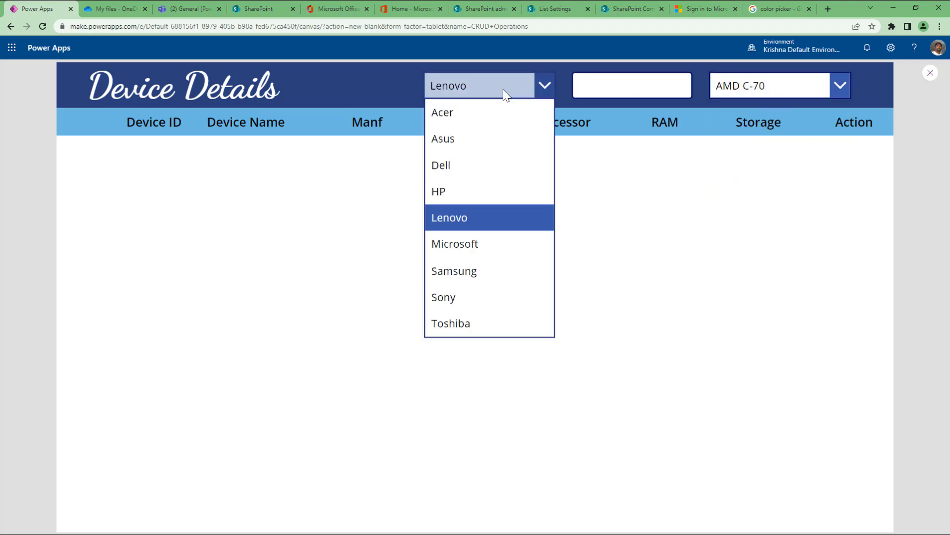
{"action": "left_click", "coordinate": [465, 112]}
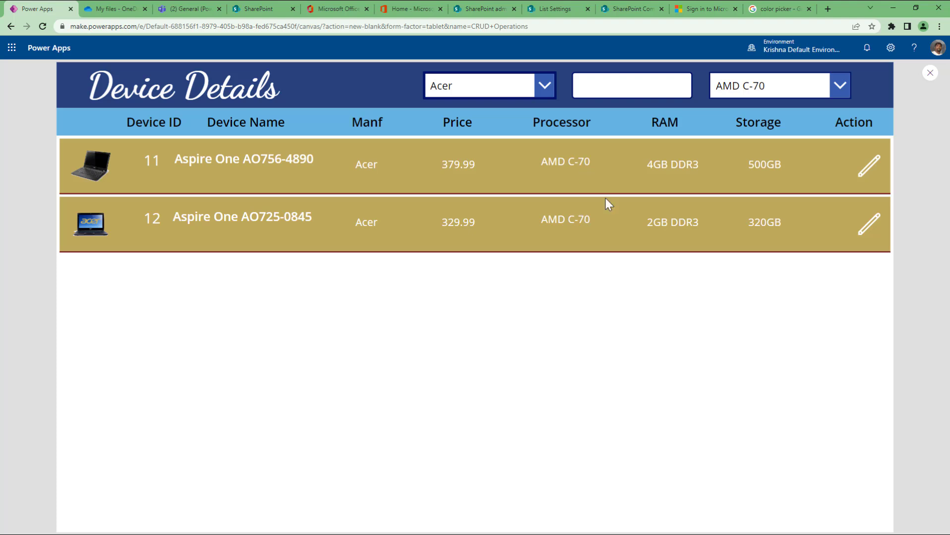
Test the Device ID filter in the preview with 12 and with 11.
{"action": "left_click", "coordinate": [649, 91]}
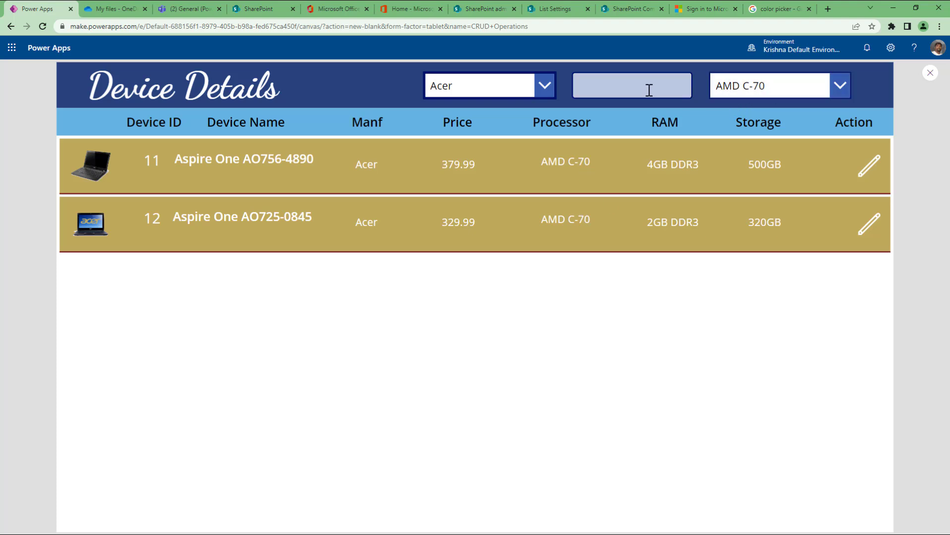
{"action": "type", "text": "12"}
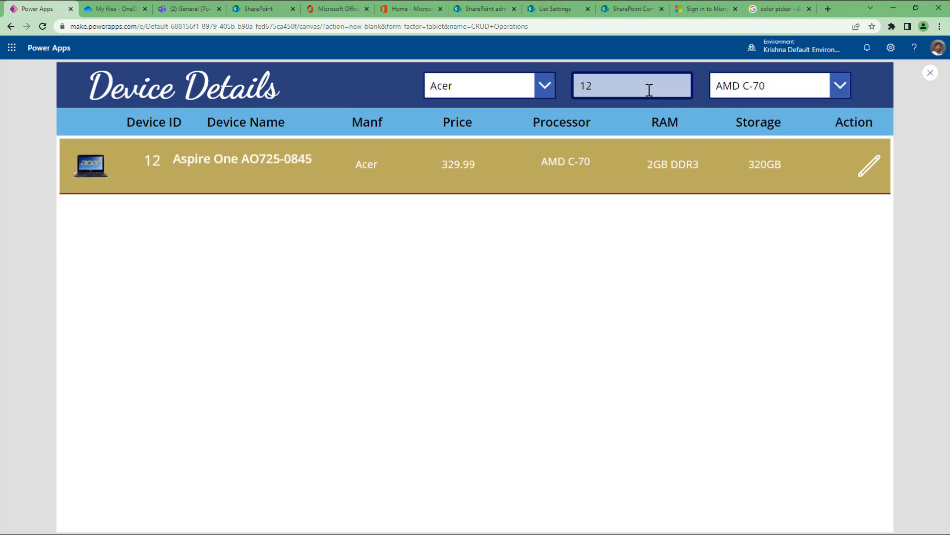
{"action": "key", "text": "BackSpace"}
{"action": "key", "text": "BackSpace"}
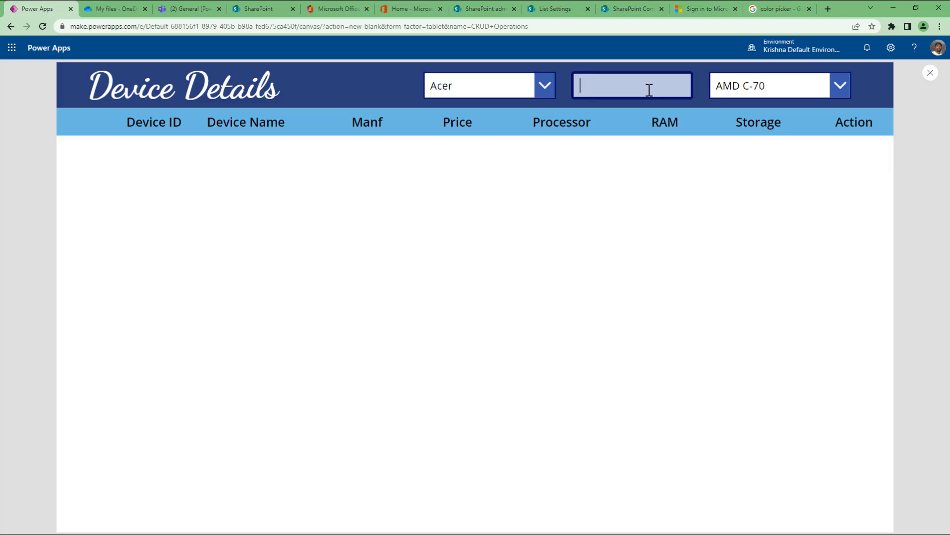
{"action": "type", "text": "11"}
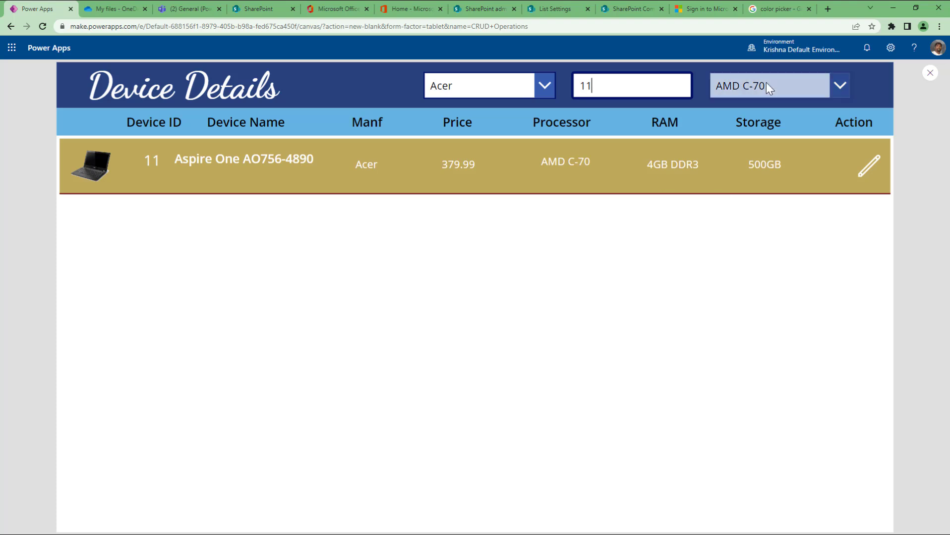
Test the processor filter with AMD E1-1200 (1.4 GHz) and clear the Device ID filter.
{"action": "left_click", "coordinate": [765, 84]}
{"action": "left_click", "coordinate": [758, 180]}
{"action": "double_click", "coordinate": [664, 95]}
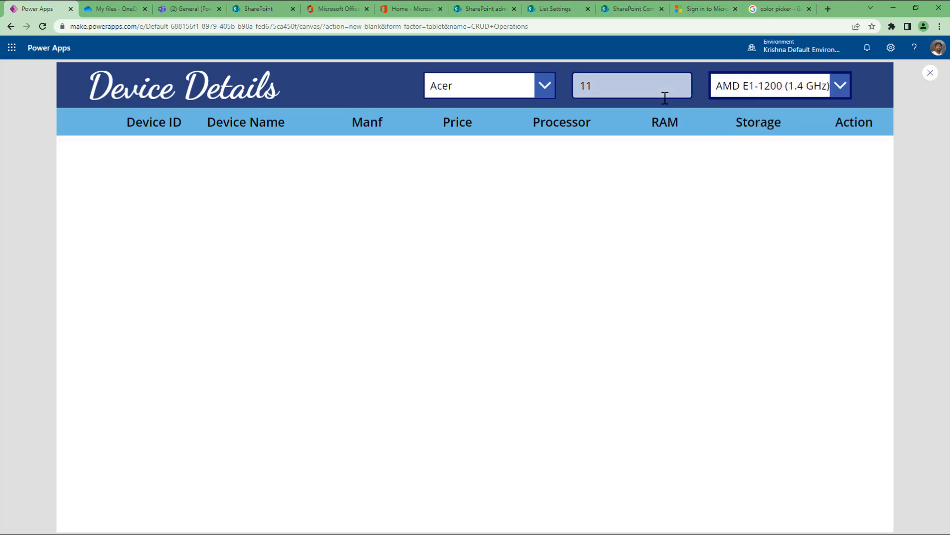
{"action": "key", "text": "BackSpace"}
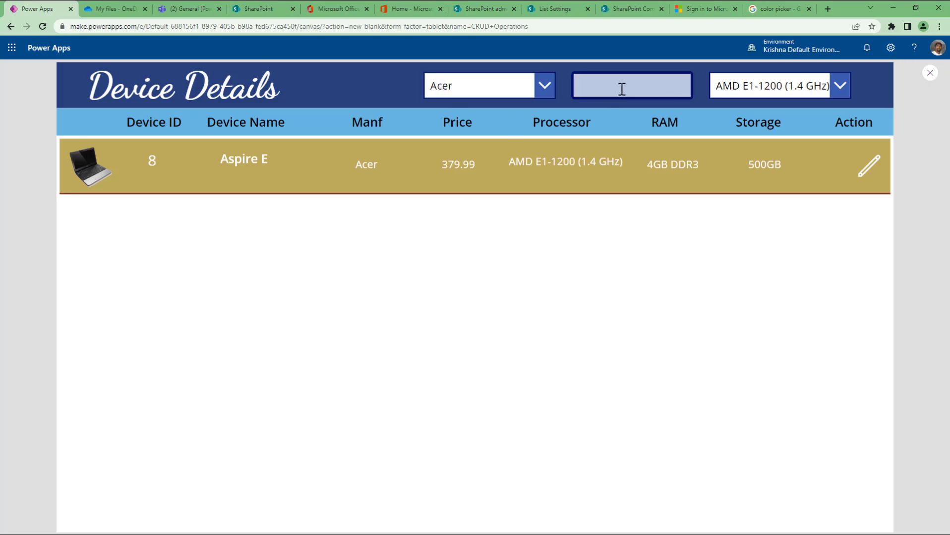
Test the processor filter with Intel Atom Dual Core (1.8 GHz), AMD Quad Core A8-4500M (1.9 GHz) and AMD C-70, and exit the preview.
{"action": "left_click", "coordinate": [736, 86]}
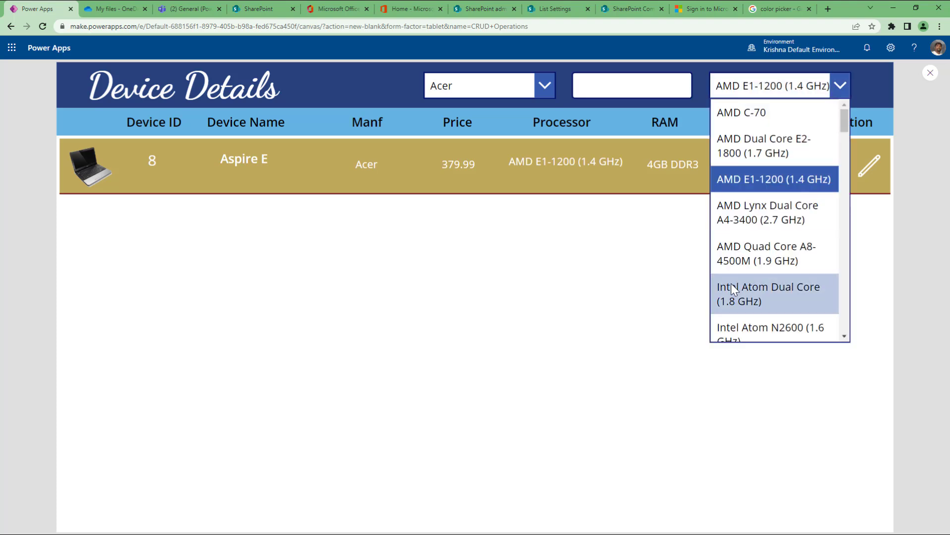
{"action": "left_click", "coordinate": [736, 288]}
{"action": "left_click", "coordinate": [737, 87]}
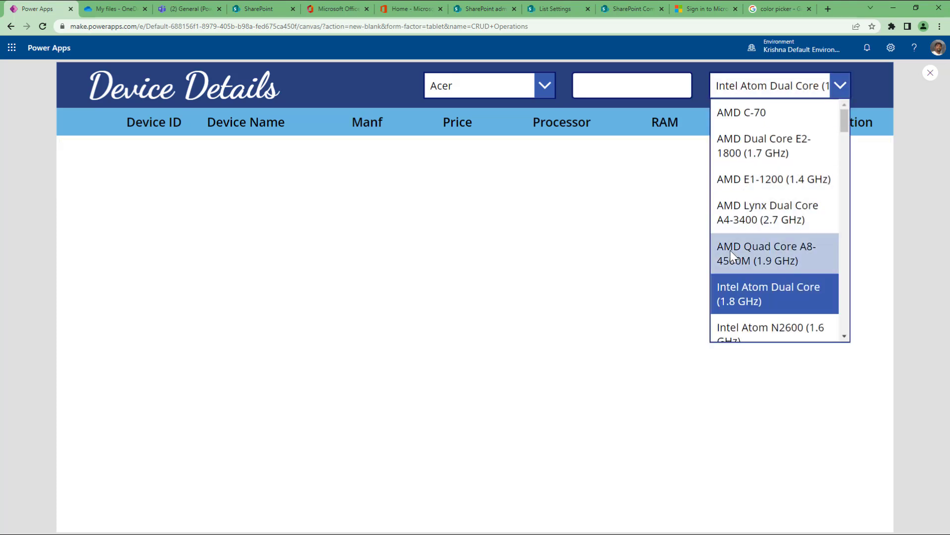
{"action": "left_click", "coordinate": [749, 266]}
{"action": "left_click", "coordinate": [758, 92]}
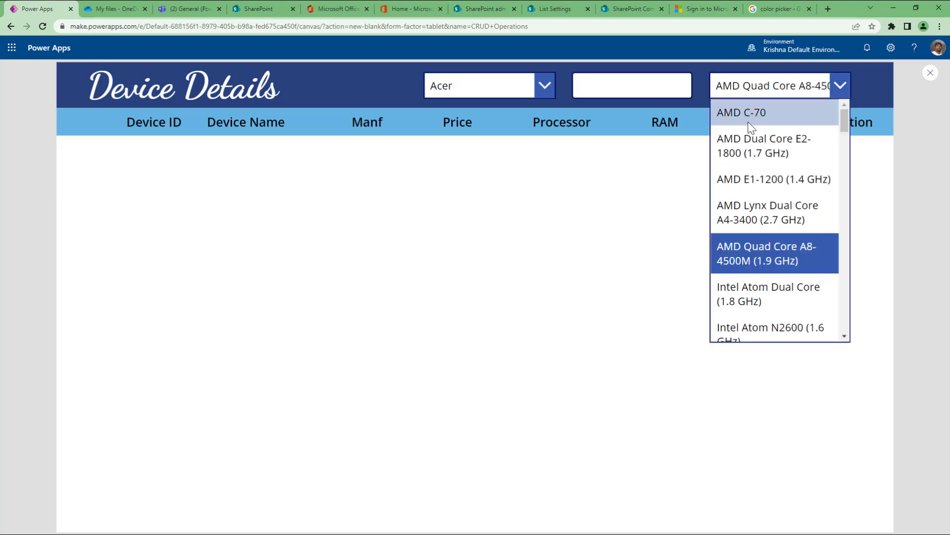
{"action": "left_click", "coordinate": [748, 122]}
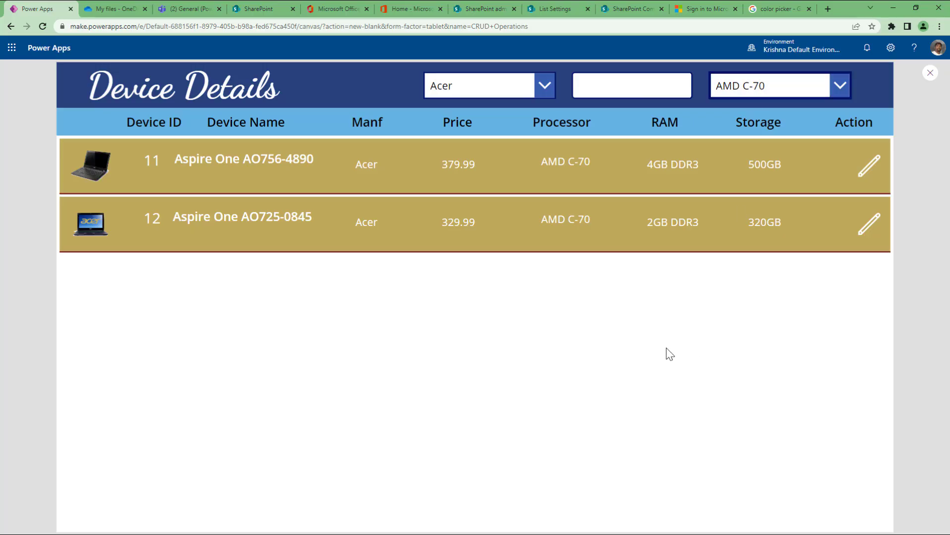
{"action": "key", "text": "Escape"}
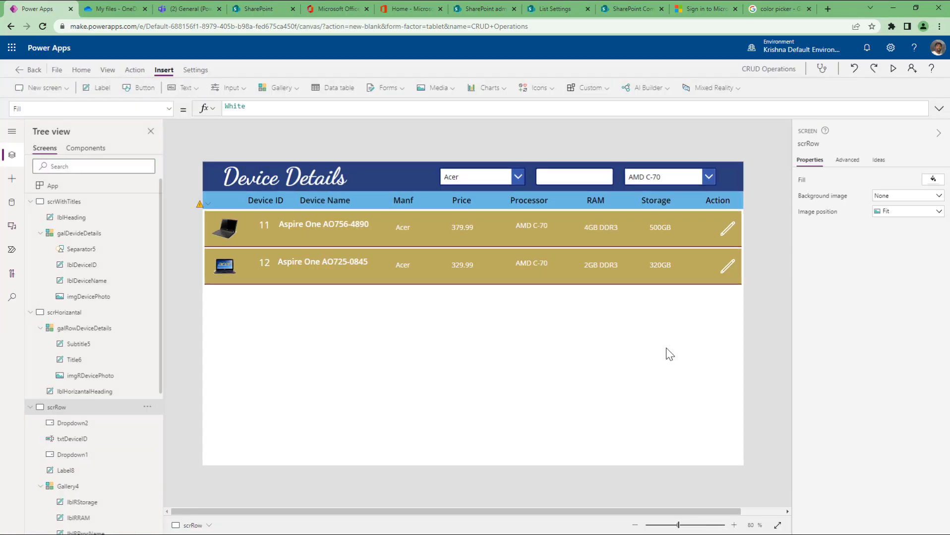
{"action": "left_click", "coordinate": [472, 361]}
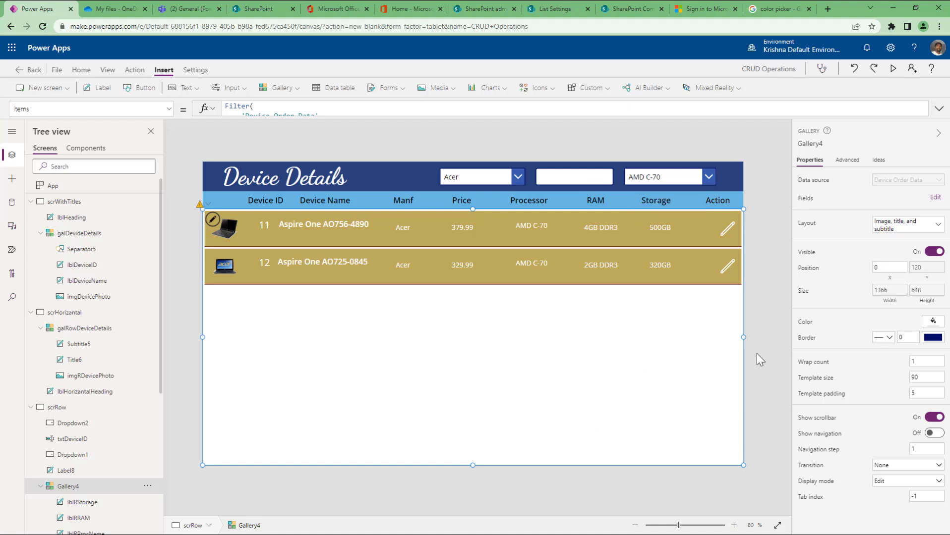
{"action": "left_click", "coordinate": [772, 247]}
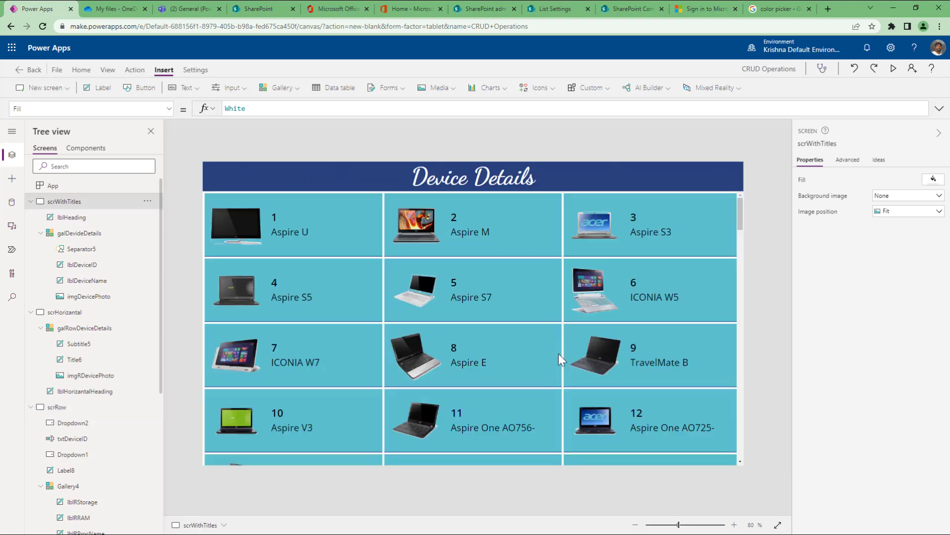
Examine the full Items filter formula of the device gallery on the scrRow screen.
{"action": "left_click", "coordinate": [56, 408]}
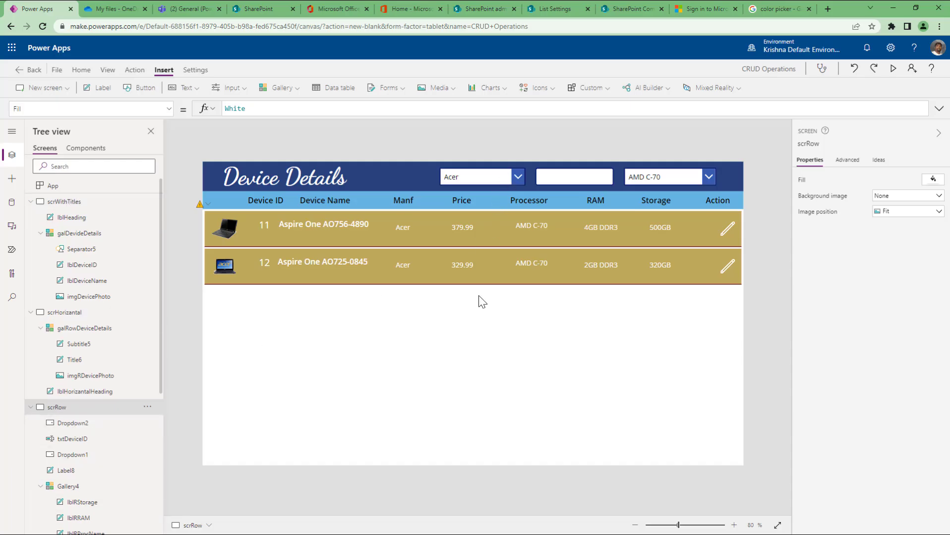
{"action": "left_click", "coordinate": [450, 357]}
{"action": "left_click_drag", "start_coordinate": [274, 118], "coordinate": [275, 220]}
{"action": "key", "text": "ctrl+a"}
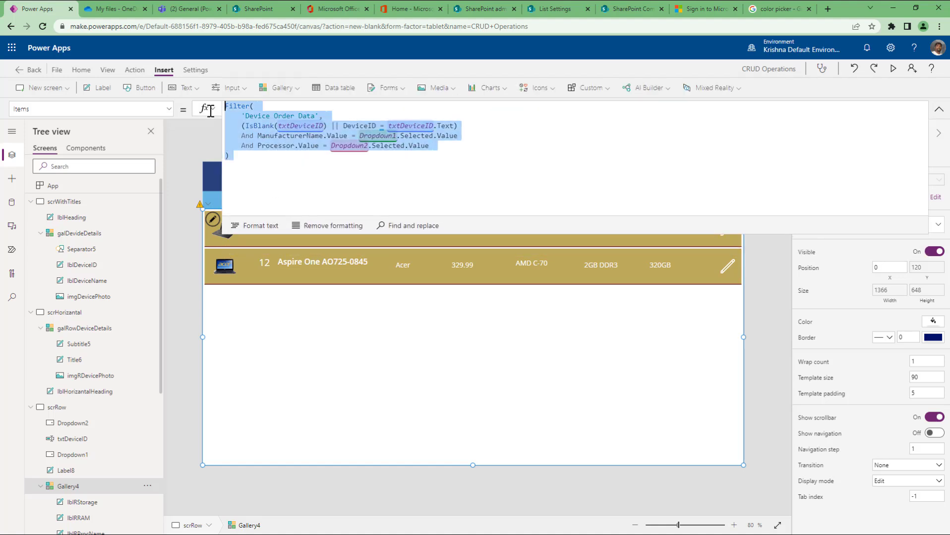
{"action": "left_click", "coordinate": [306, 166]}
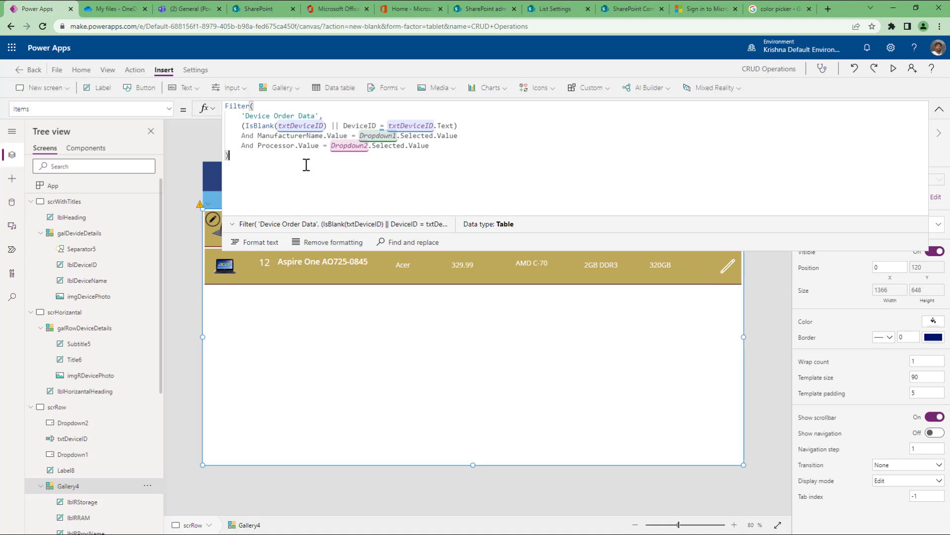
{"action": "left_click", "coordinate": [939, 109]}
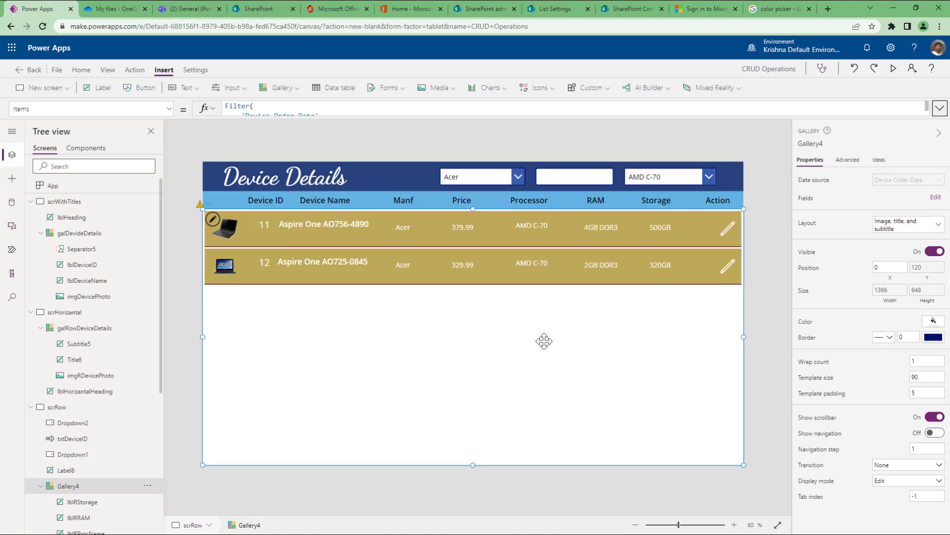
{"action": "left_click", "coordinate": [761, 340]}
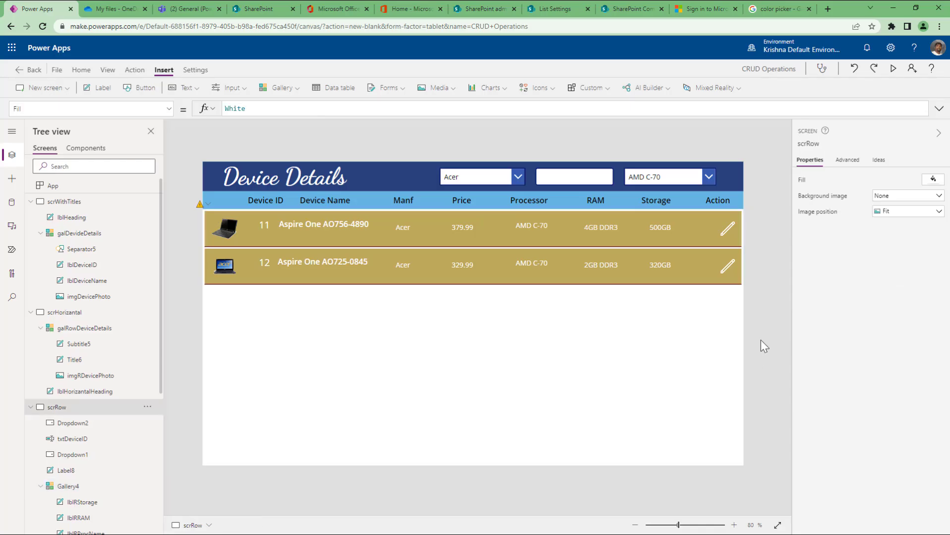
{"action": "left_click", "coordinate": [400, 91]}
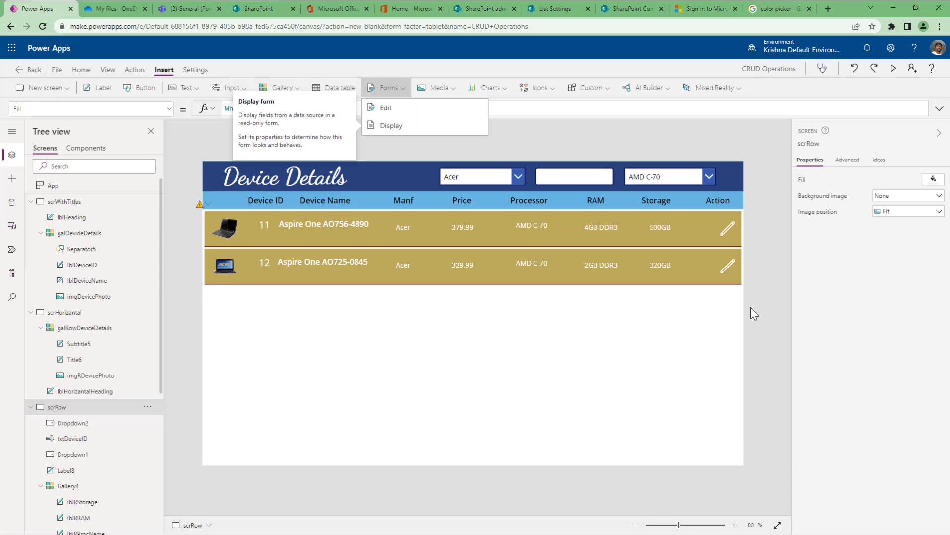
{"action": "left_click", "coordinate": [757, 245]}
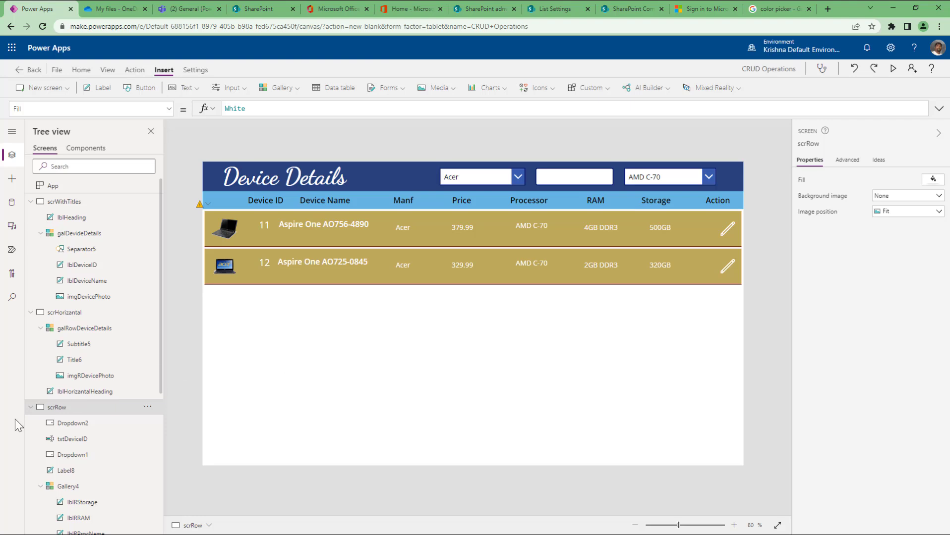
Add a new blank screen to the app and name it scrItemDetails.
{"action": "left_click", "coordinate": [31, 407]}
{"action": "left_click", "coordinate": [31, 423]}
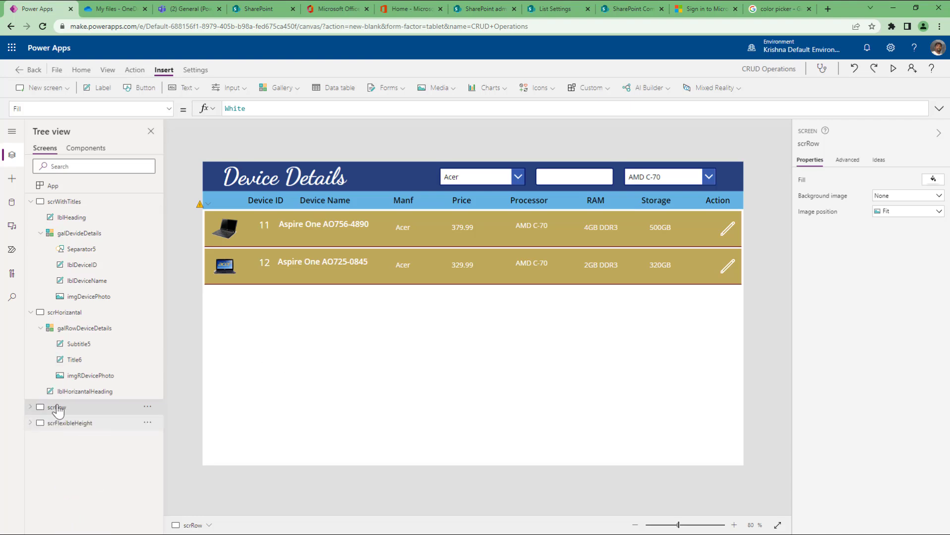
{"action": "left_click", "coordinate": [45, 91]}
{"action": "left_click", "coordinate": [42, 127]}
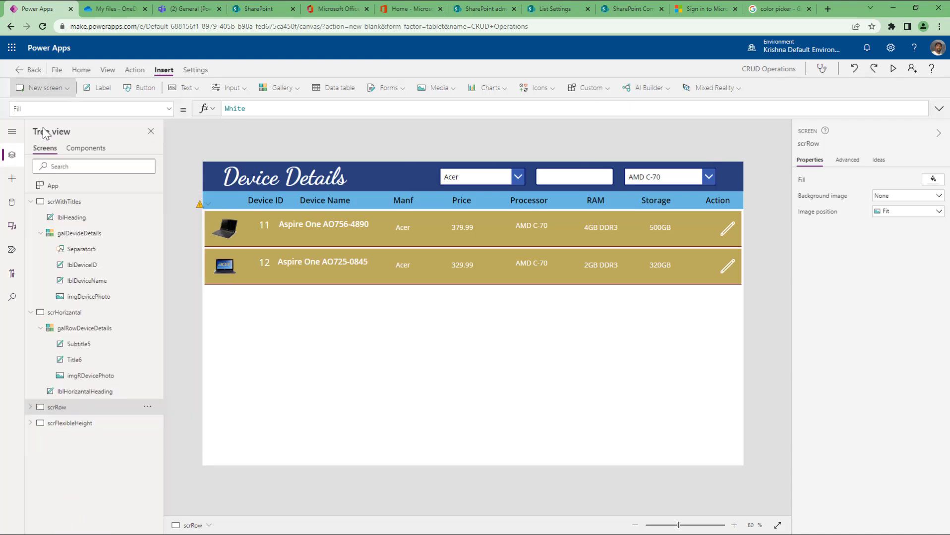
{"action": "double_click", "coordinate": [78, 439]}
{"action": "type", "text": "s"}
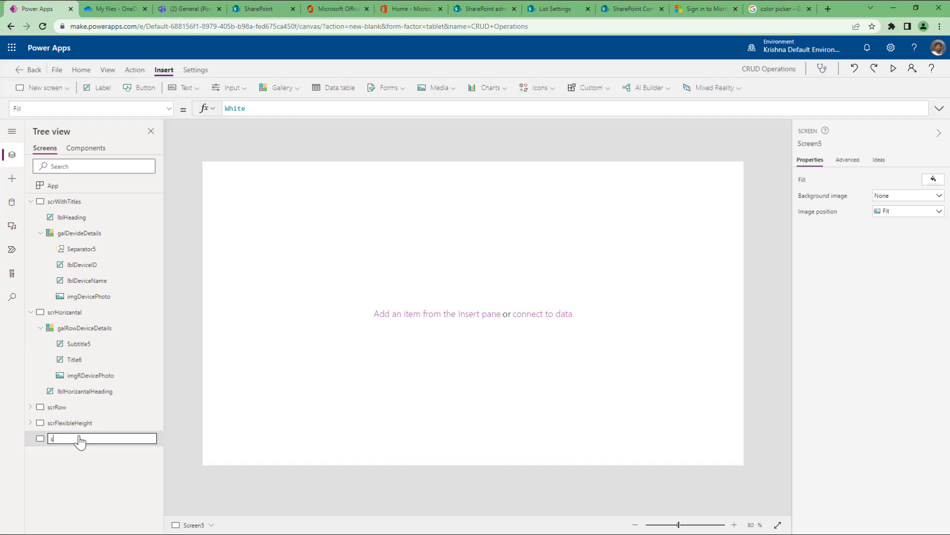
{"action": "type", "text": "crItemDetails"}
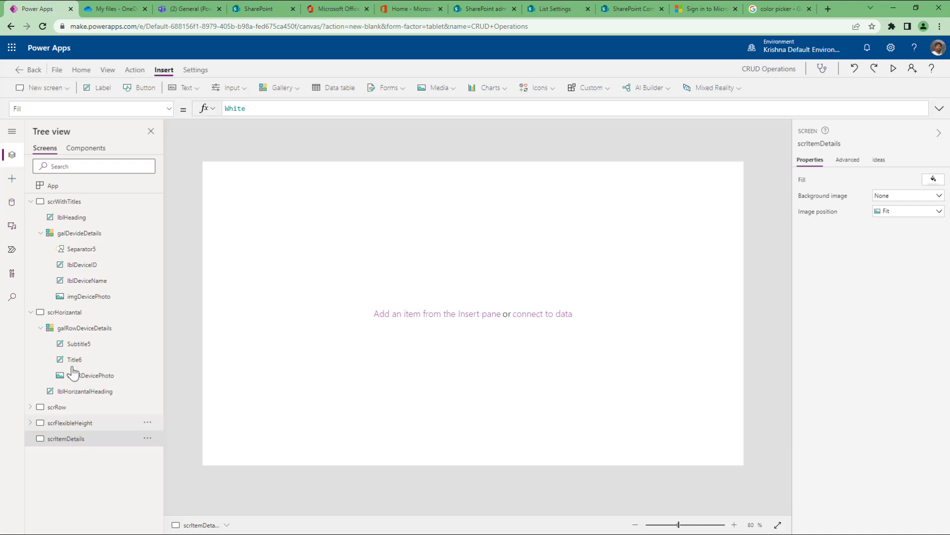
Insert an edit form on scrItemDetails and move it down to about X 20, Y 252.
{"action": "left_click", "coordinate": [388, 90]}
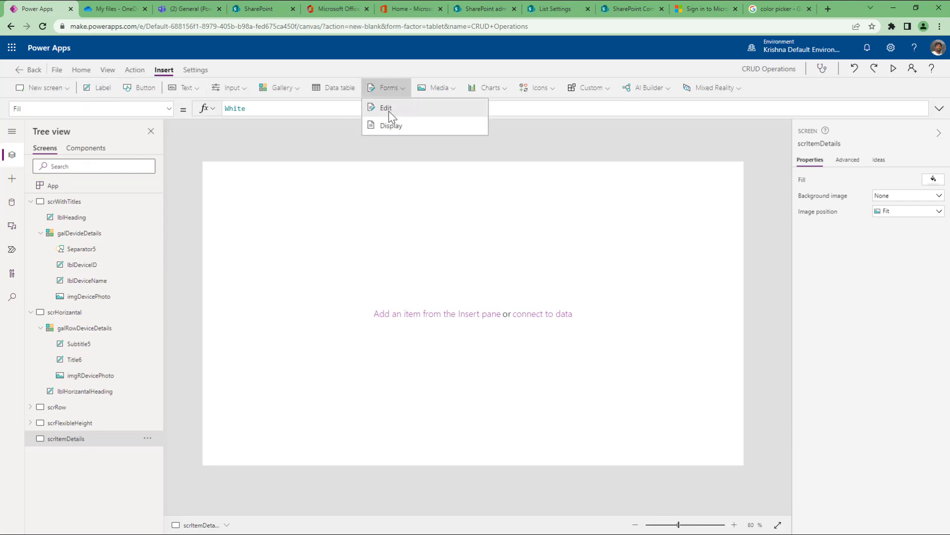
{"action": "left_click", "coordinate": [386, 108]}
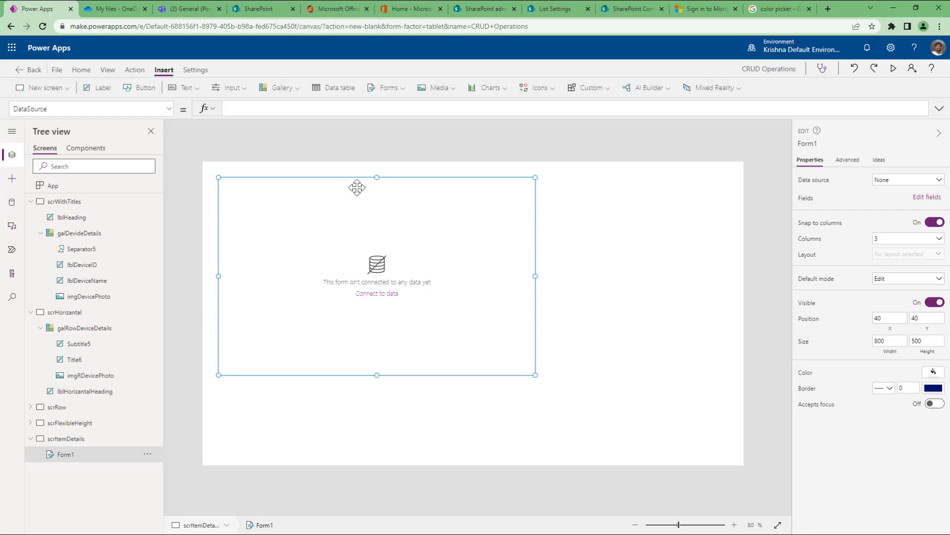
{"action": "left_click_drag", "start_coordinate": [359, 184], "coordinate": [351, 267]}
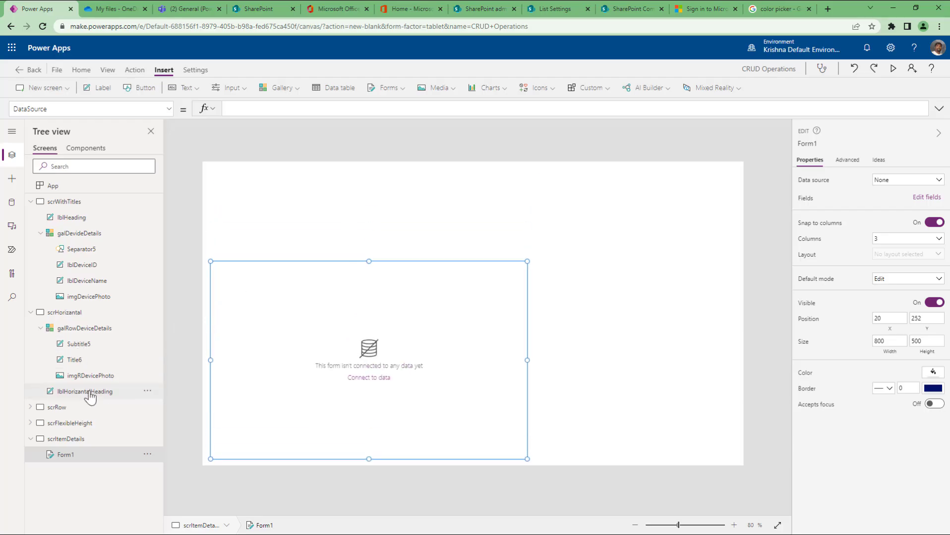
Insert a label on scrItemDetails and place it at X 0, Y 0.
{"action": "left_click", "coordinate": [184, 89]}
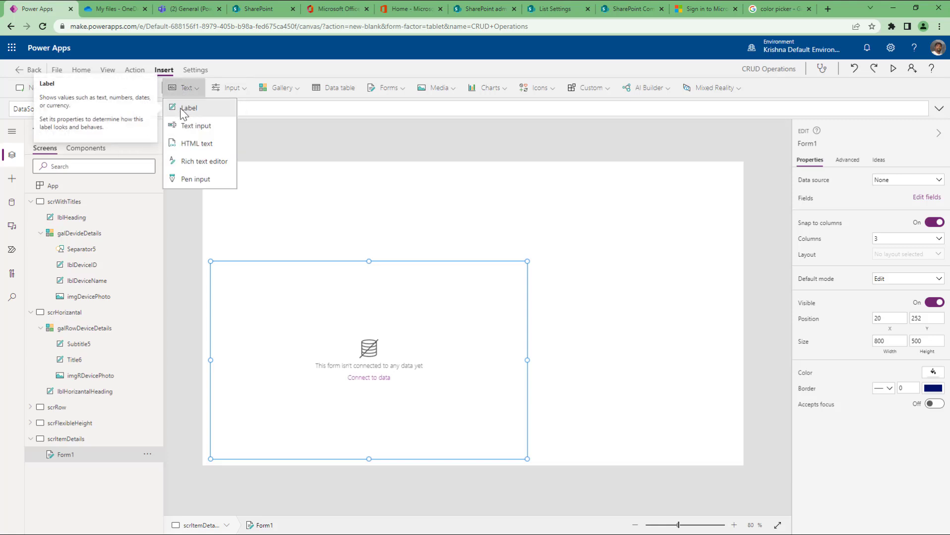
{"action": "left_click", "coordinate": [188, 110]}
{"action": "left_click_drag", "start_coordinate": [250, 167], "coordinate": [248, 166]}
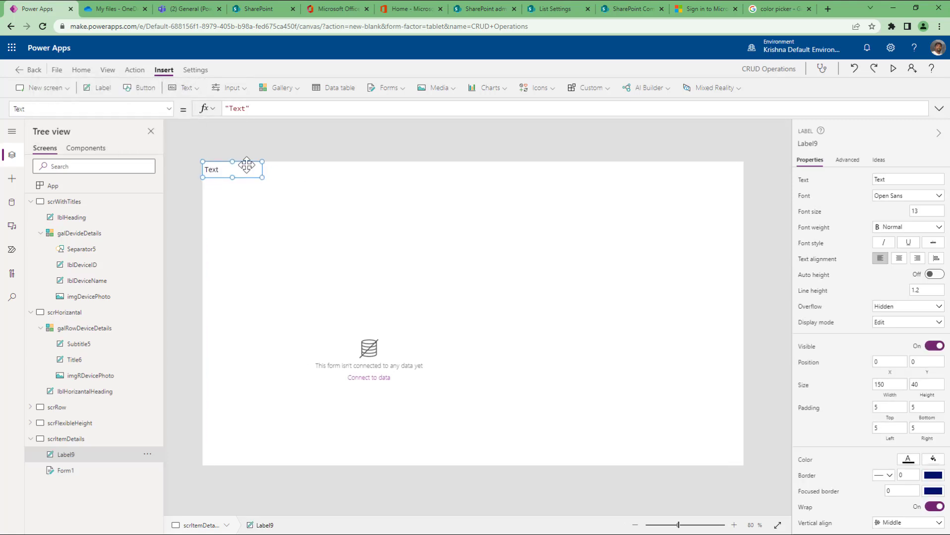
Set the new label's width to Parent.Width and its height to 75.
{"action": "left_click", "coordinate": [886, 391]}
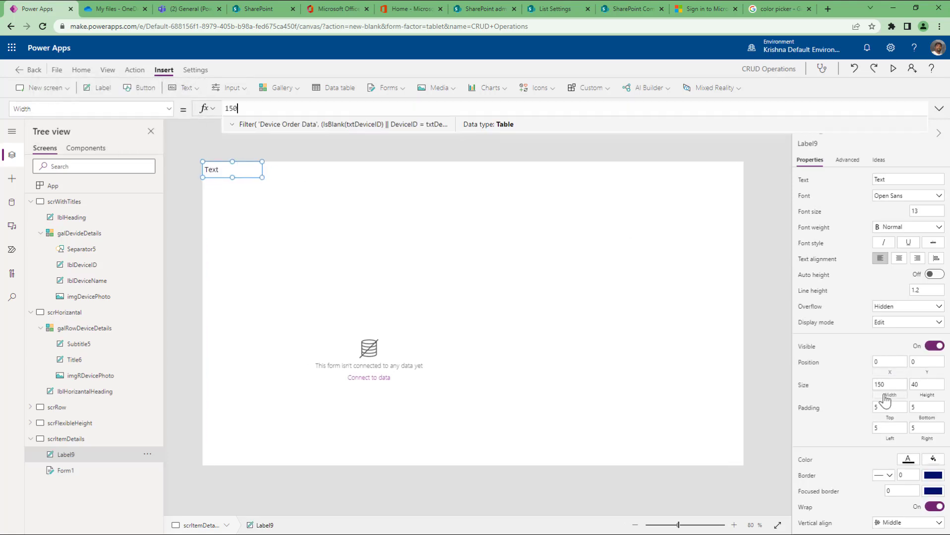
{"action": "type", "text": "pare"}
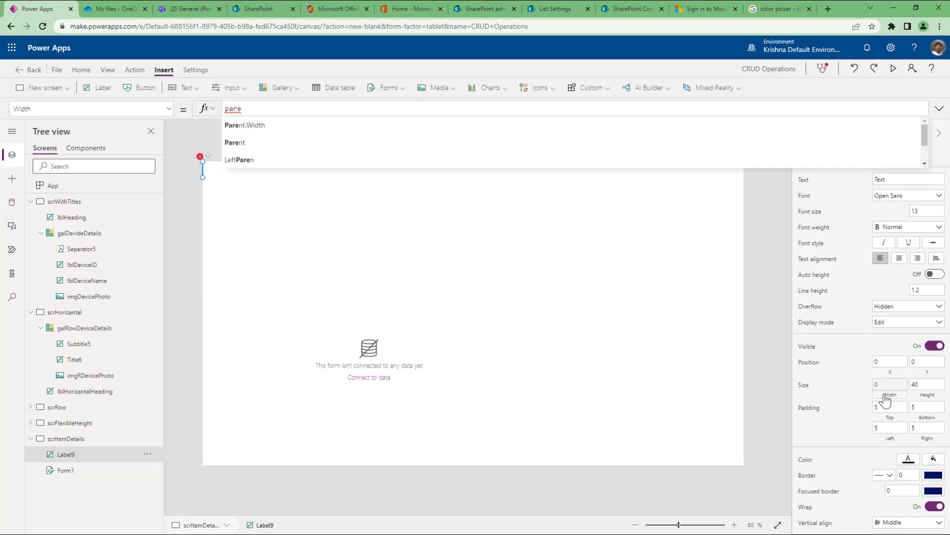
{"action": "key", "text": "Down"}
{"action": "key", "text": "Return"}
{"action": "left_click", "coordinate": [925, 385]}
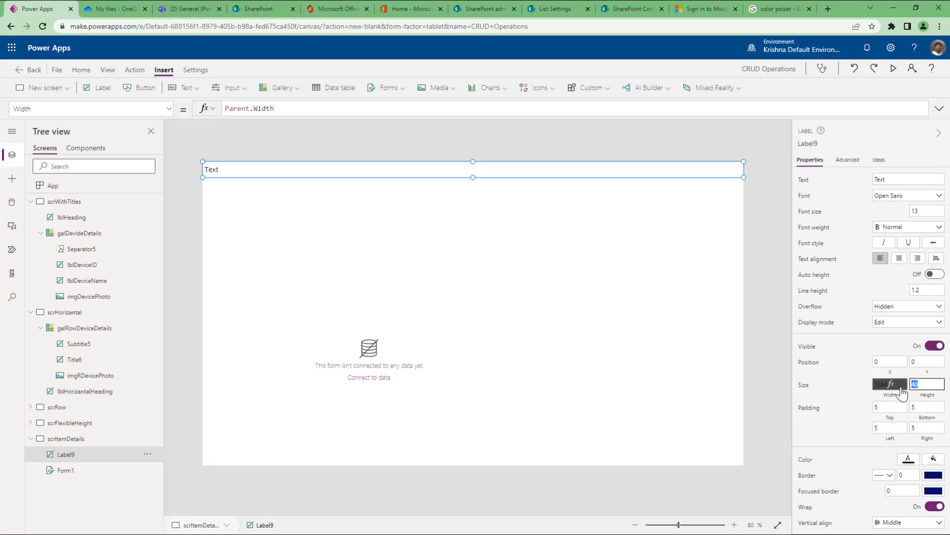
{"action": "type", "text": "75"}
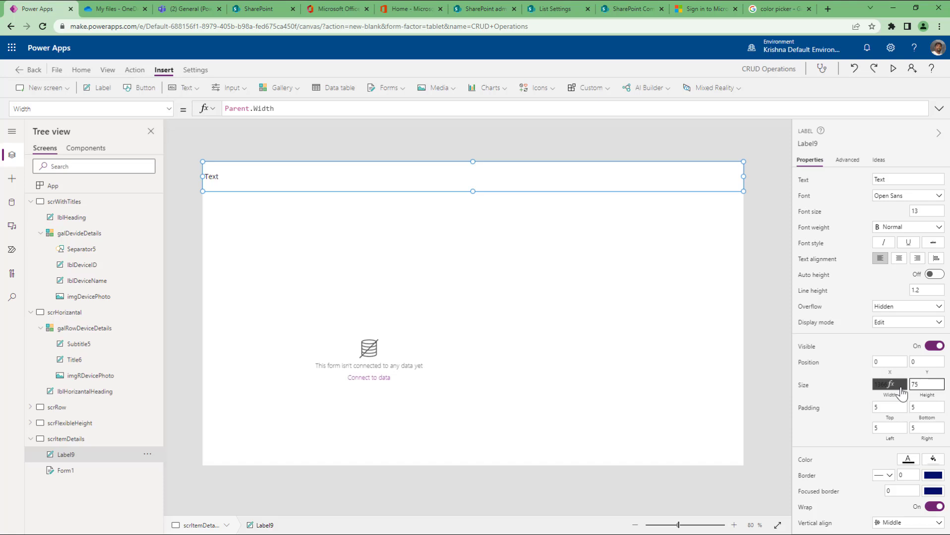
Set the new heading label's text to "Selected Device Details" and its font size to 25.
{"action": "left_click", "coordinate": [890, 179]}
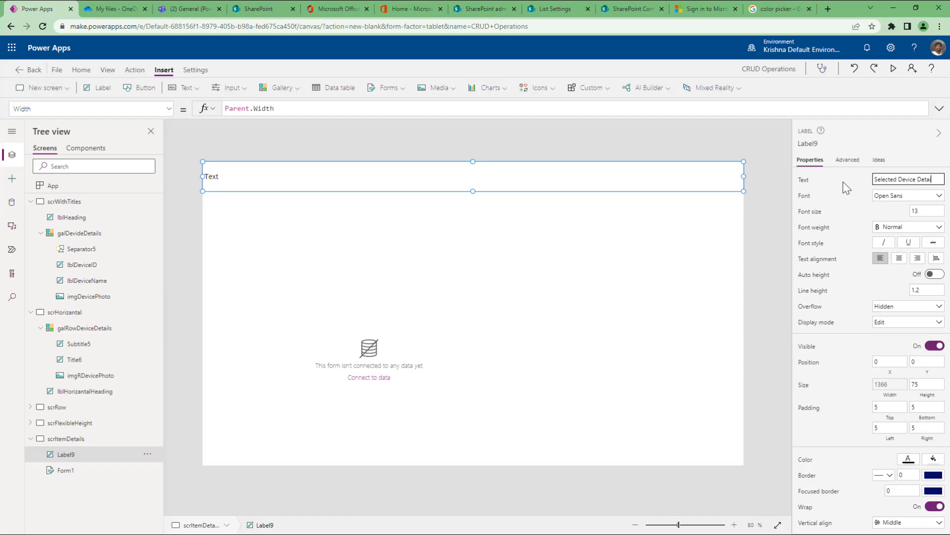
{"action": "left_click", "coordinate": [928, 211]}
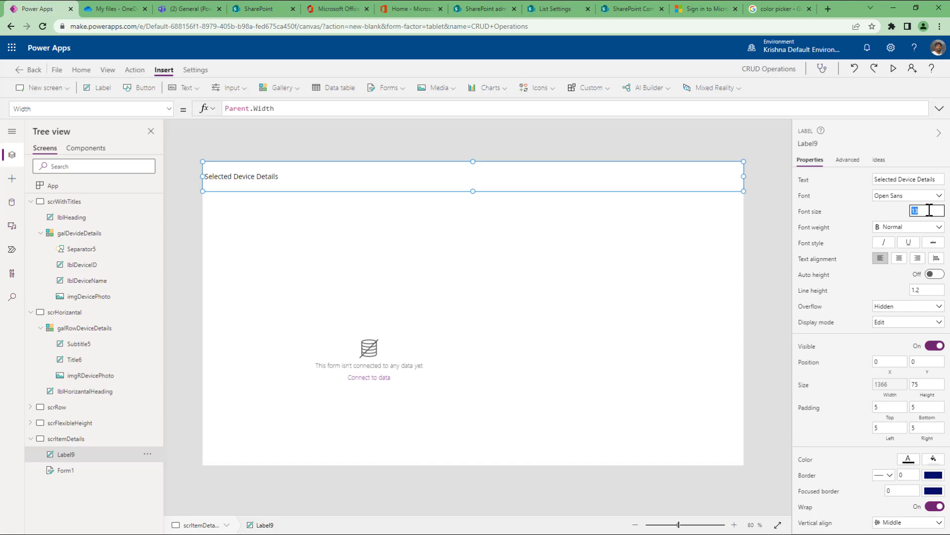
{"action": "type", "text": "25"}
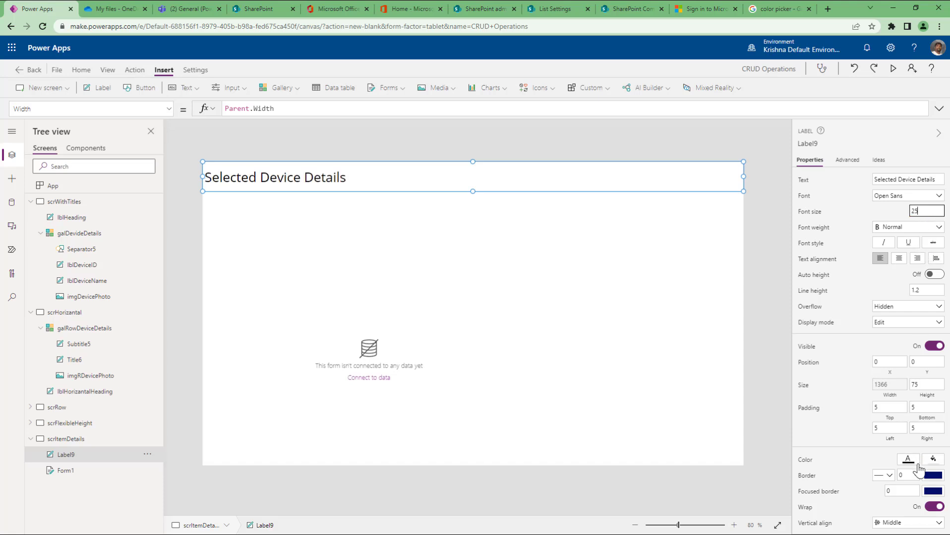
Give the heading label on scrItemDetails a dark blue fill and white text.
{"action": "left_click", "coordinate": [916, 465]}
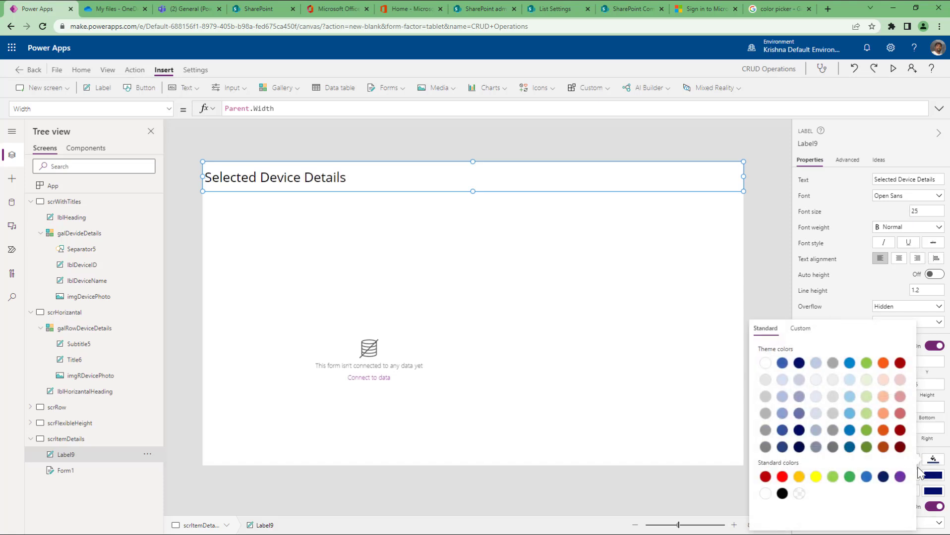
{"action": "left_click", "coordinate": [933, 460]}
{"action": "left_click", "coordinate": [908, 459]}
{"action": "left_click", "coordinate": [740, 363]}
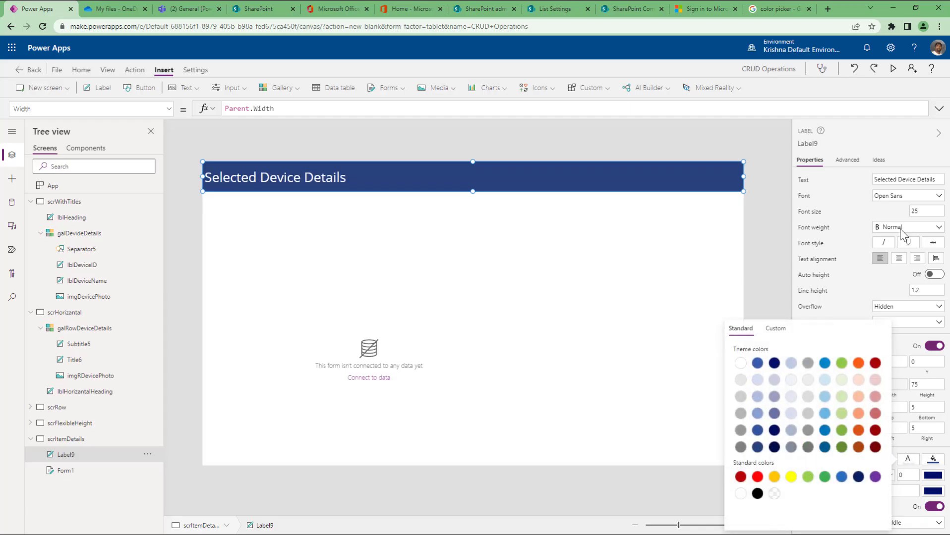
Set the heading label's font weight to Semibold and its left padding to 25.
{"action": "left_click", "coordinate": [910, 228]}
{"action": "left_click", "coordinate": [906, 250]}
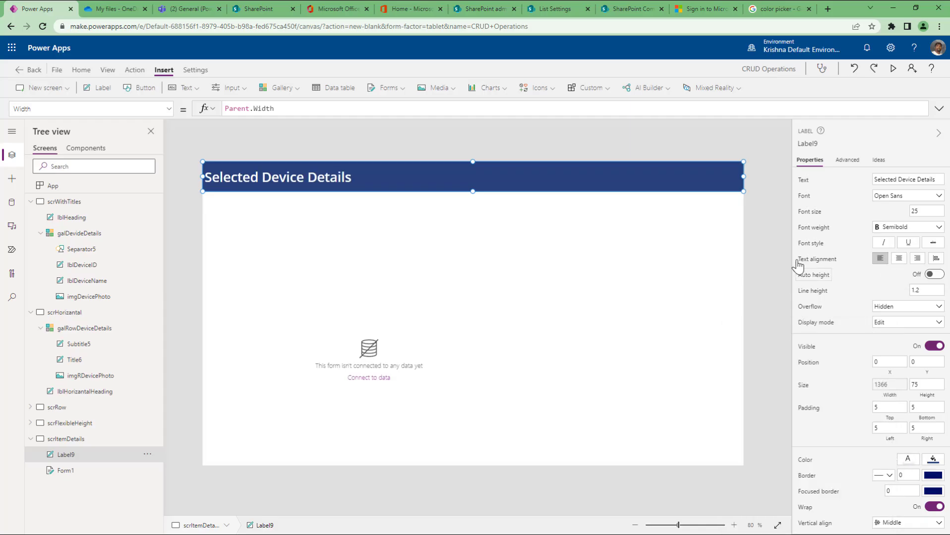
{"action": "left_click", "coordinate": [892, 429]}
{"action": "type", "text": "25"}
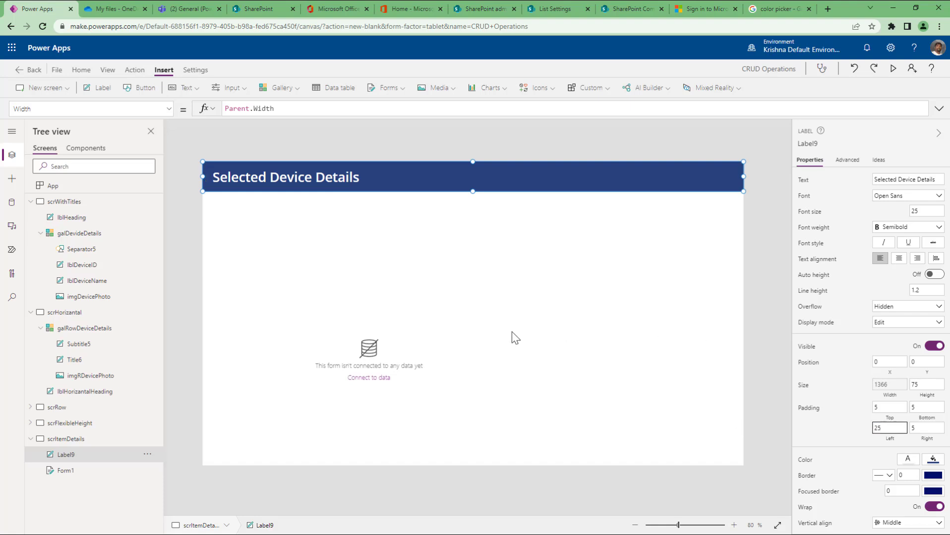
Resize Form1 to fill the area below the heading, at X 0, Y 75 with width 1366 and height 693.
{"action": "left_click", "coordinate": [94, 470]}
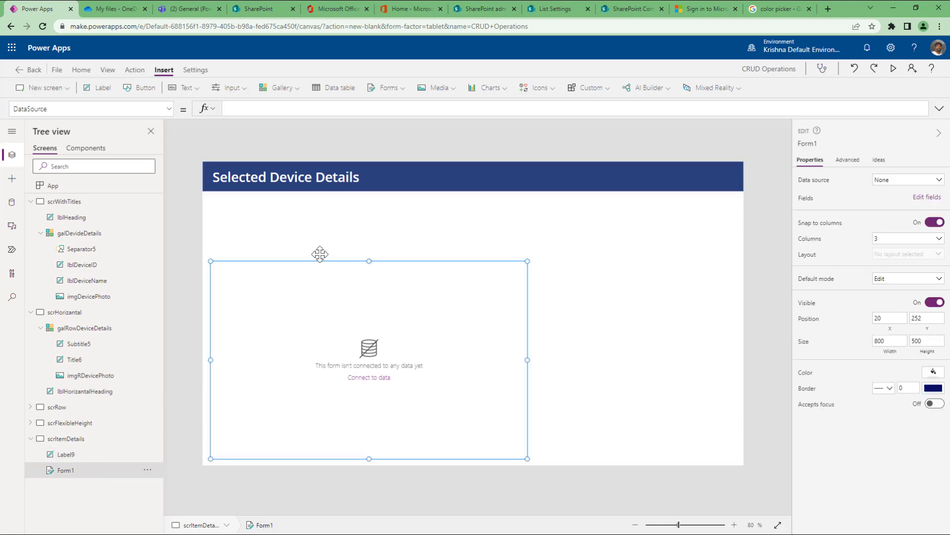
{"action": "left_click_drag", "start_coordinate": [210, 261], "coordinate": [201, 193]}
{"action": "left_click_drag", "start_coordinate": [527, 325], "coordinate": [751, 321]}
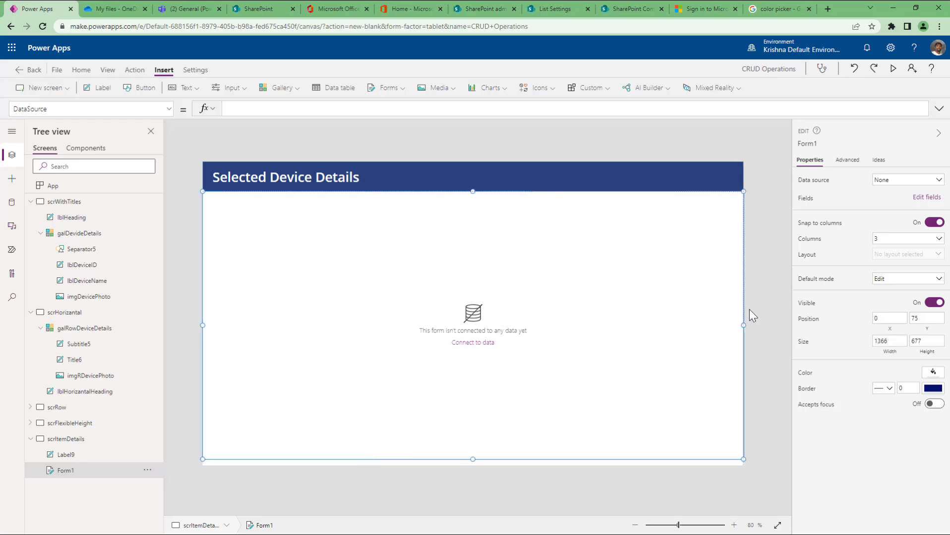
{"action": "left_click_drag", "start_coordinate": [472, 459], "coordinate": [472, 466]}
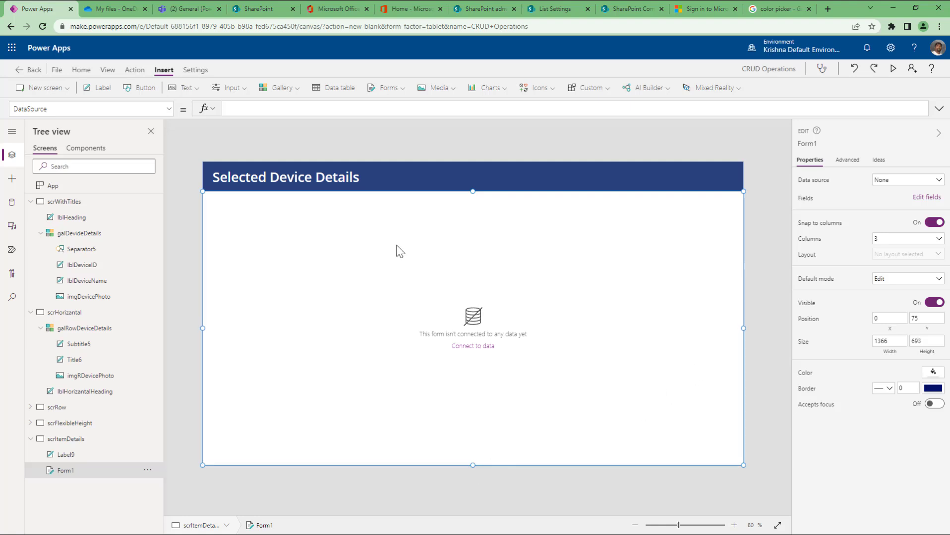
Set the OnSelect formula of the edit icon in the scrRow gallery to Navigate(scrItemDetails).
{"action": "left_click", "coordinate": [85, 330]}
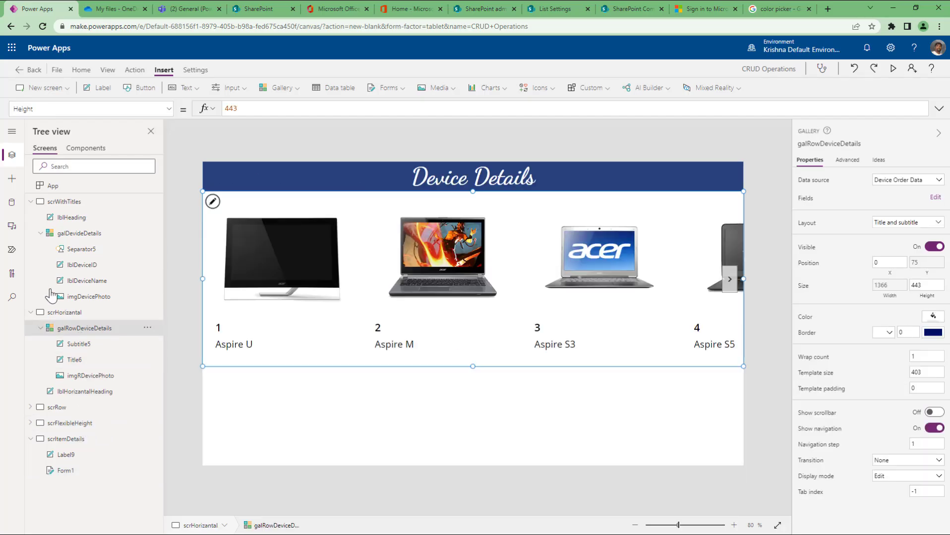
{"action": "left_click", "coordinate": [72, 206]}
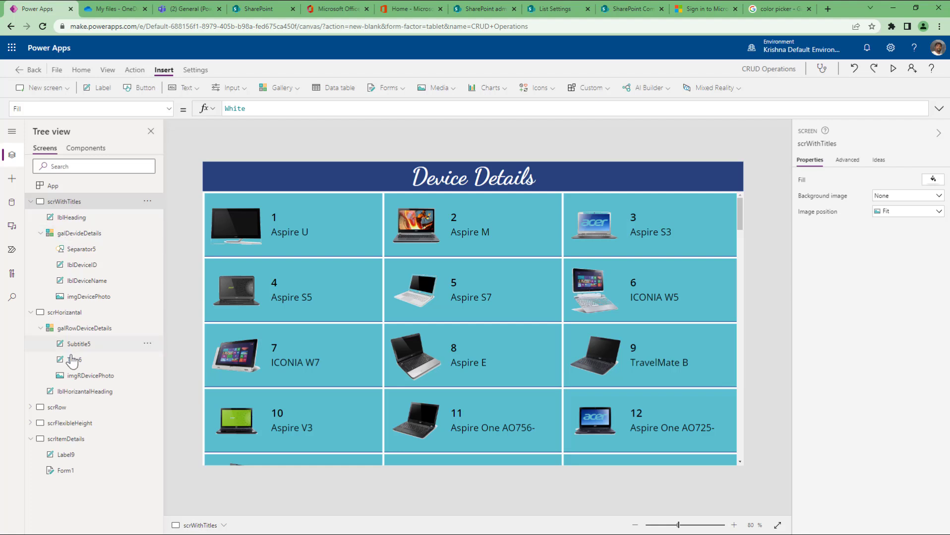
{"action": "left_click", "coordinate": [74, 409]}
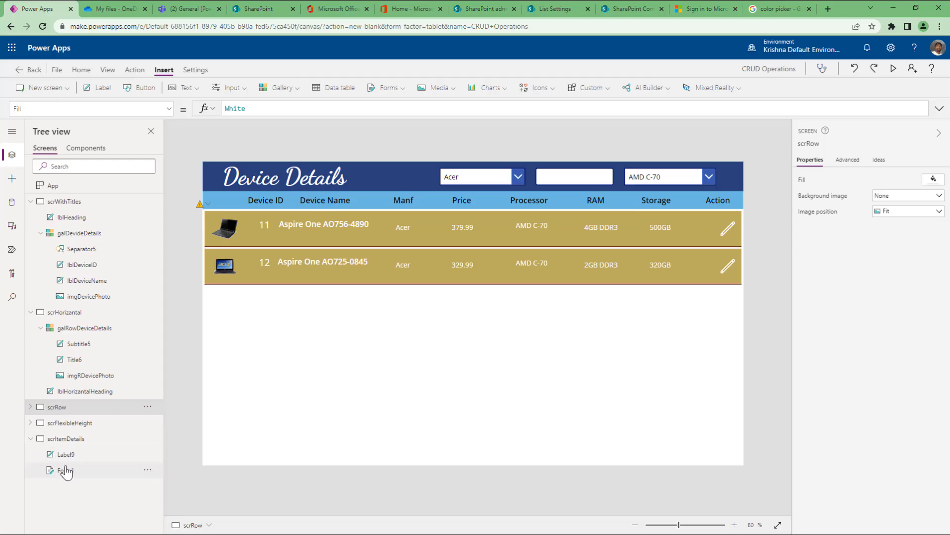
{"action": "left_click", "coordinate": [727, 230]}
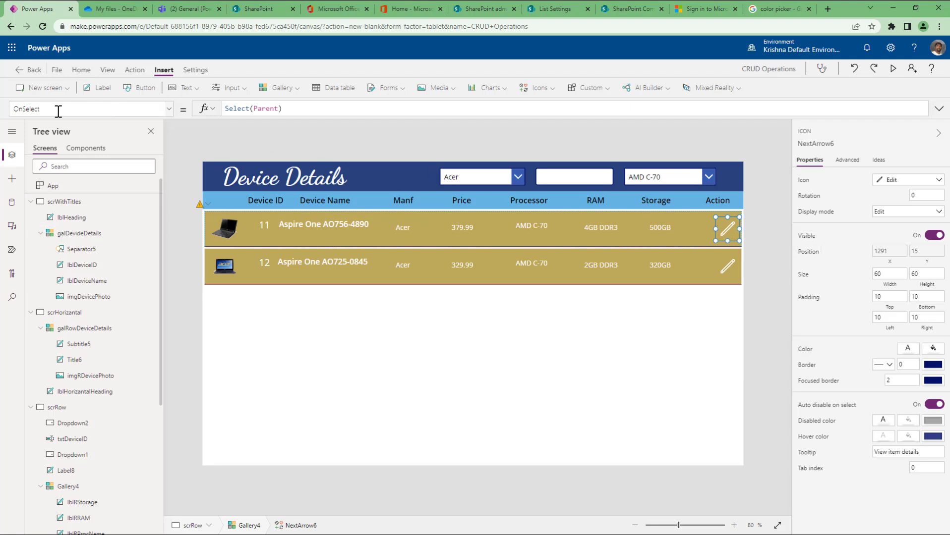
{"action": "left_click_drag", "start_coordinate": [297, 109], "coordinate": [173, 109]}
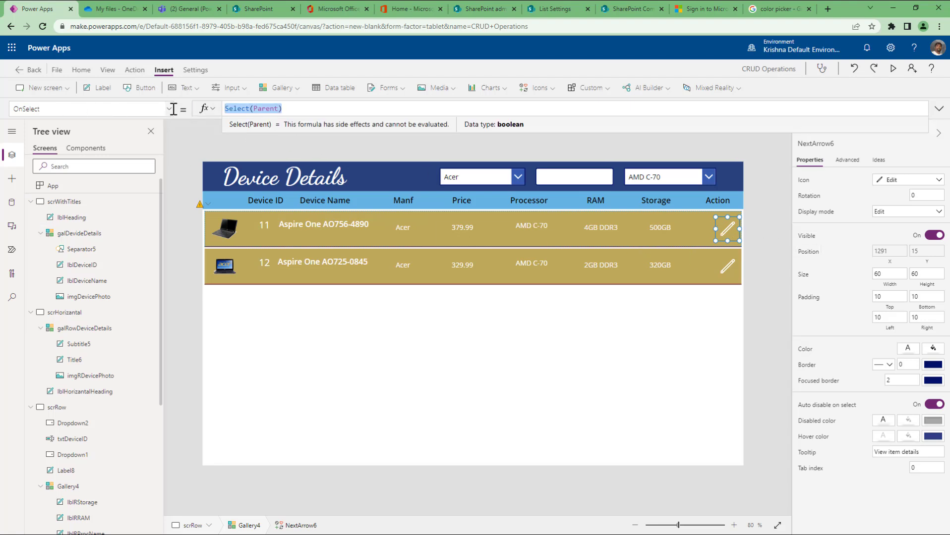
{"action": "type", "text": "nav"}
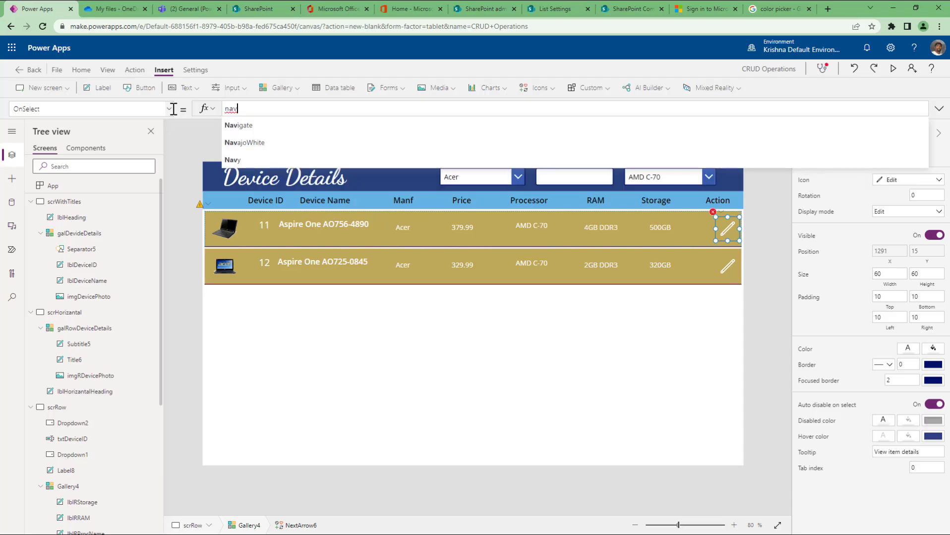
{"action": "key", "text": "Tab"}
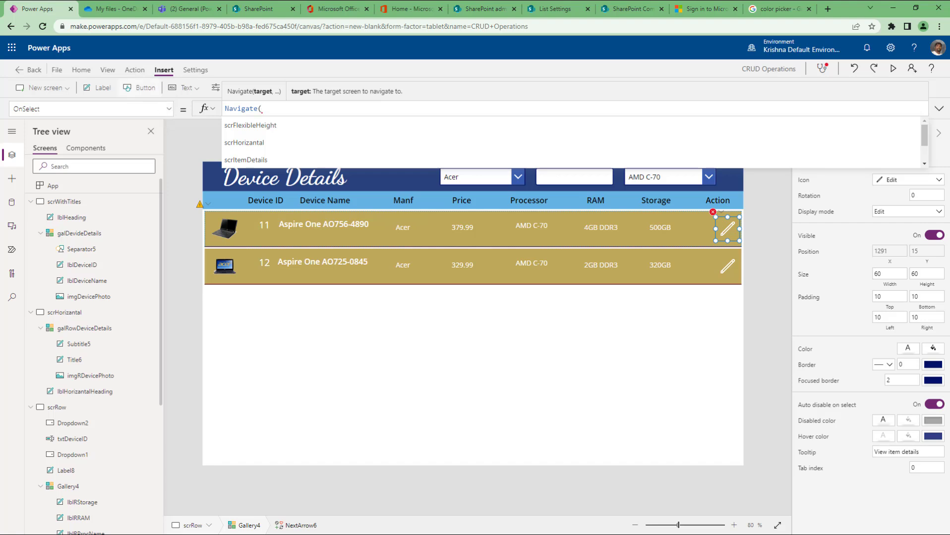
{"action": "left_click", "coordinate": [251, 157]}
{"action": "type", "text": ")"}
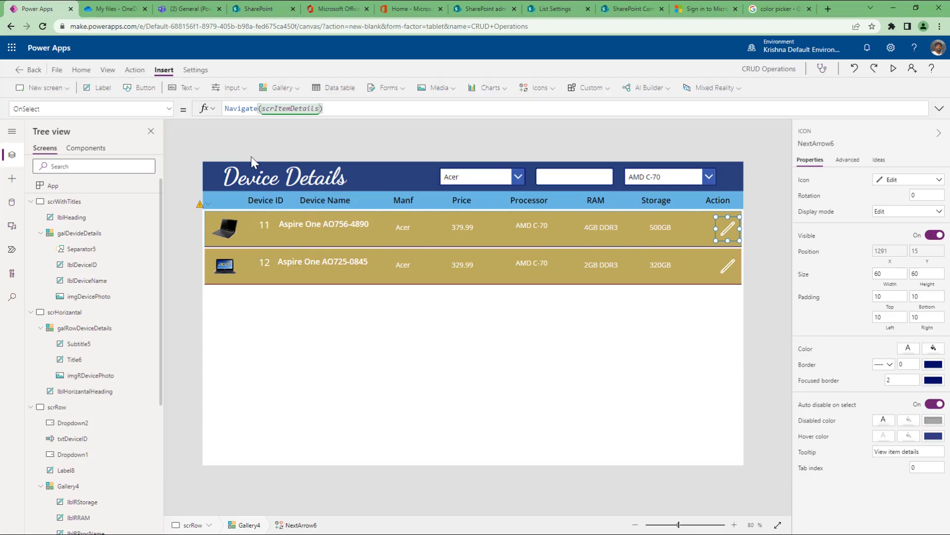
Collapse the scrWithTitles and scrHorizantal screens in the tree to reach the scrItemDetails controls.
{"action": "left_click", "coordinate": [31, 202]}
{"action": "left_click", "coordinate": [31, 217]}
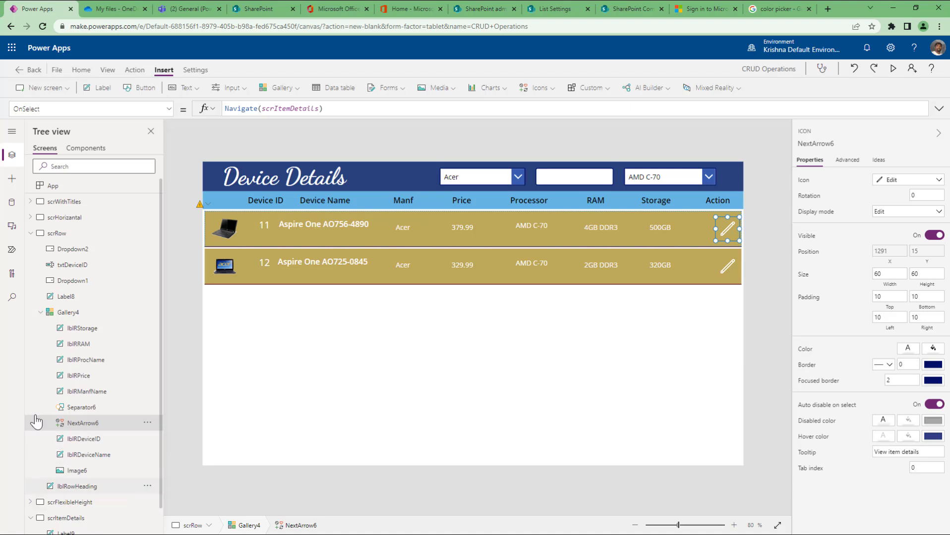
{"action": "scroll", "coordinate": [58, 506], "scroll_direction": "down", "scroll_amount": 1}
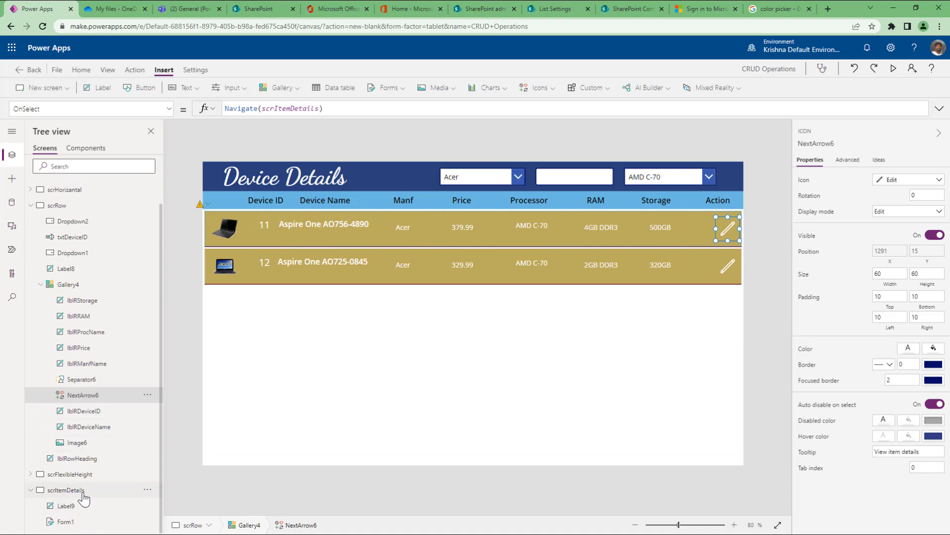
Preview the app, test the edit icon of device 11, and exit the preview.
{"action": "left_click", "coordinate": [894, 68]}
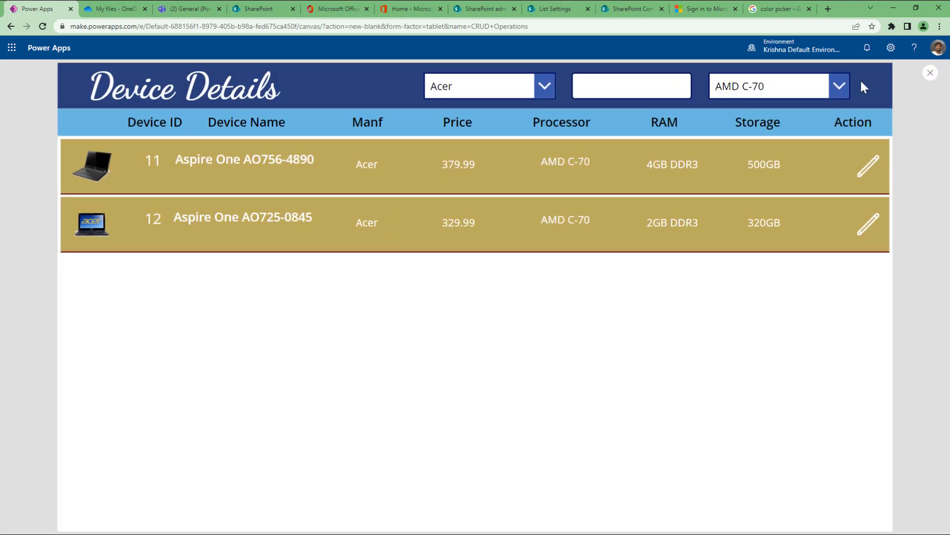
{"action": "left_click", "coordinate": [872, 168]}
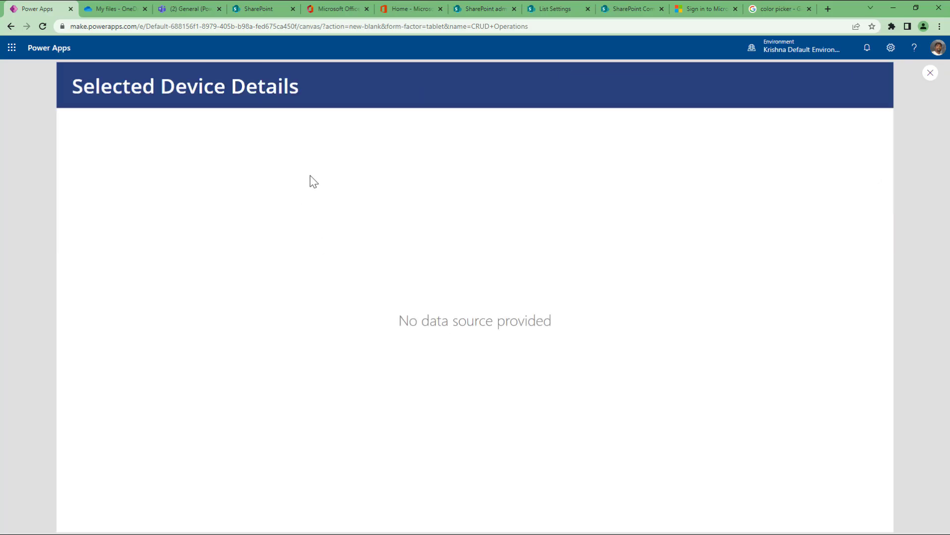
{"action": "key", "text": "Escape"}
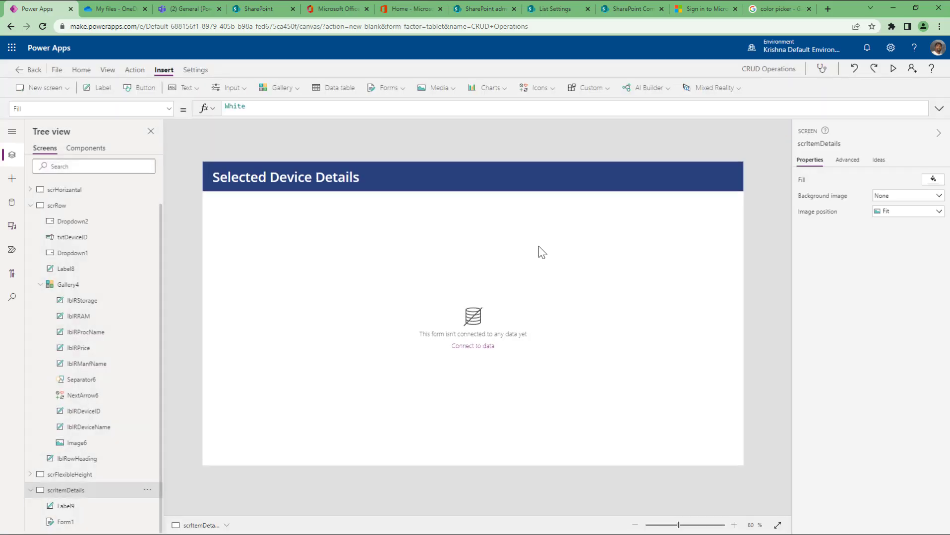
Set the left padding of the "Selected Device Details" heading label to 55.
{"action": "left_click", "coordinate": [385, 430]}
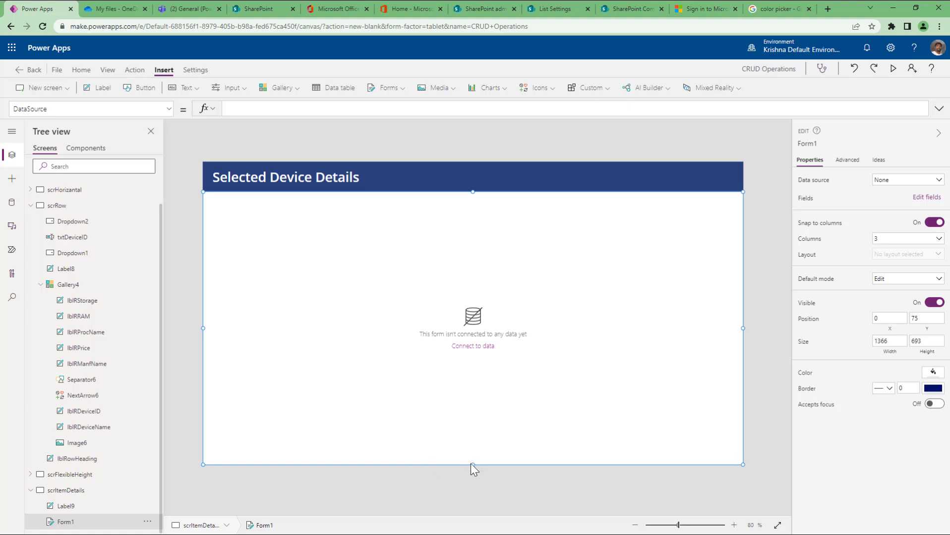
{"action": "left_click", "coordinate": [418, 171]}
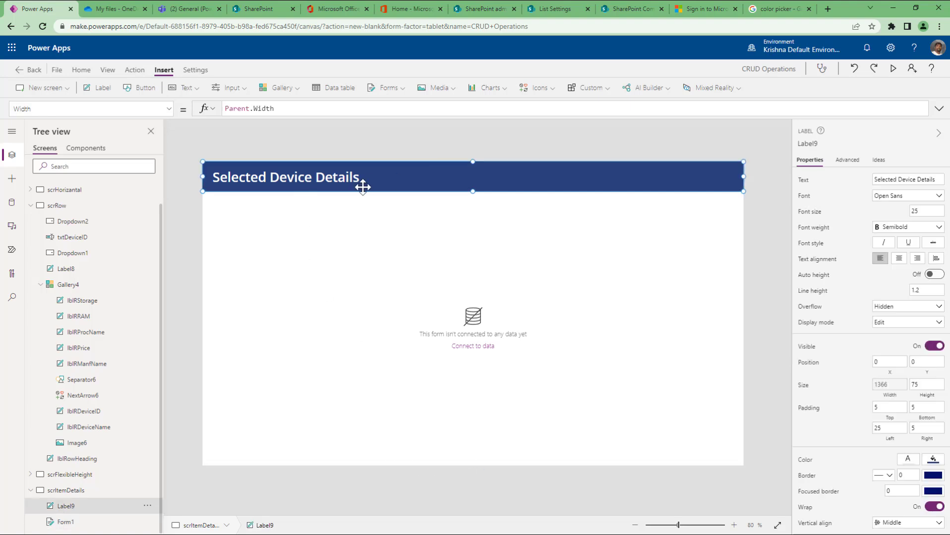
{"action": "double_click", "coordinate": [890, 428]}
{"action": "type", "text": "55"}
Insert an icon on scrItemDetails and change its type to Back.
{"action": "left_click", "coordinate": [546, 88]}
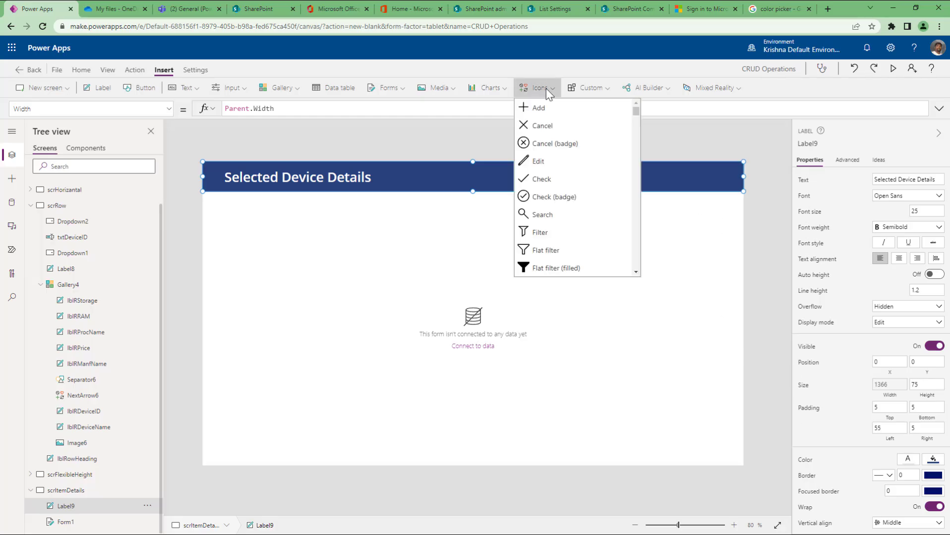
{"action": "left_click", "coordinate": [558, 116]}
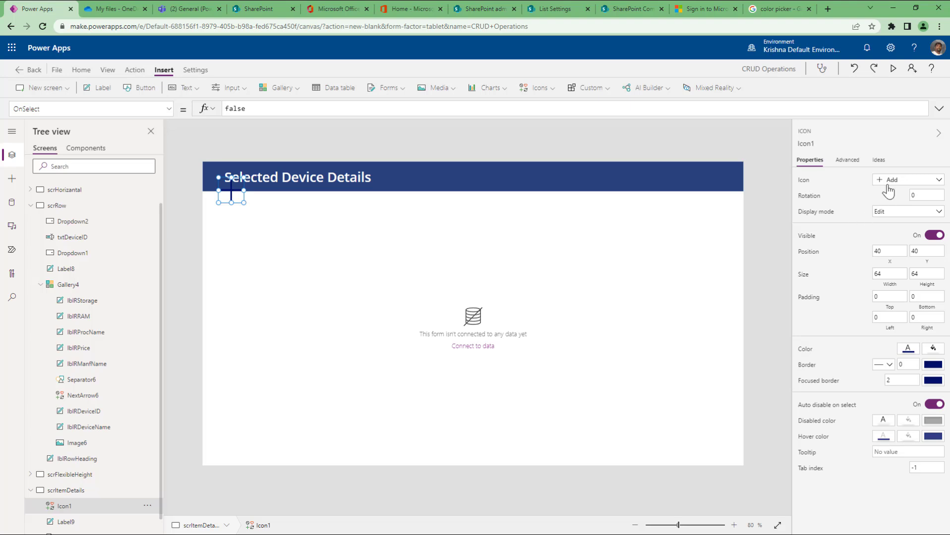
{"action": "left_click", "coordinate": [885, 183]}
{"action": "type", "text": "bac"}
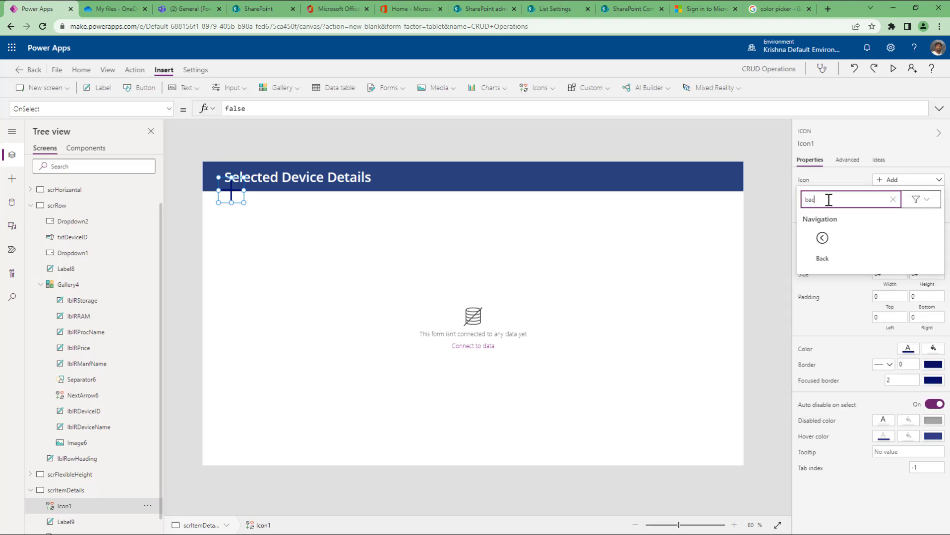
{"action": "type", "text": "k"}
{"action": "left_click", "coordinate": [822, 239]}
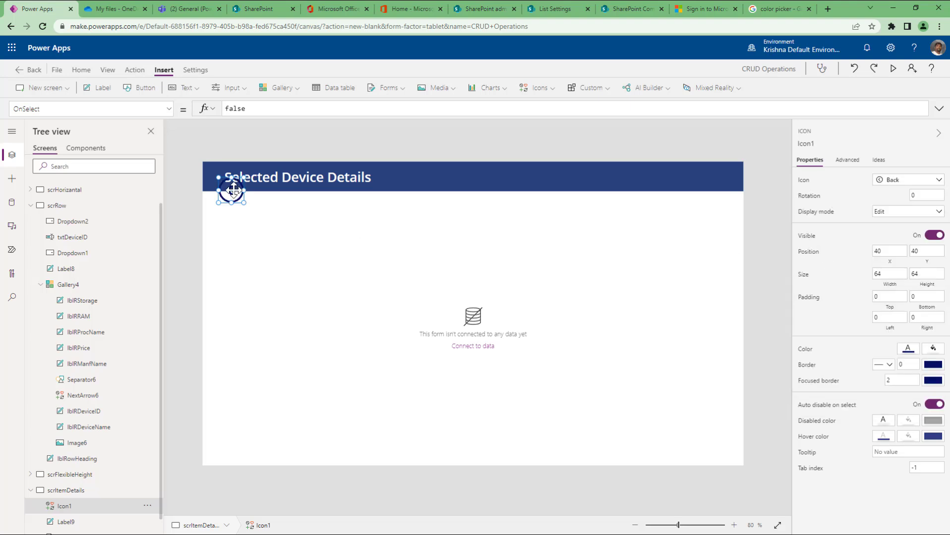
Resize the Back icon to 45 by 45 and place it in the heading bar at X 0, Y 15.
{"action": "left_click_drag", "start_coordinate": [231, 190], "coordinate": [220, 177]}
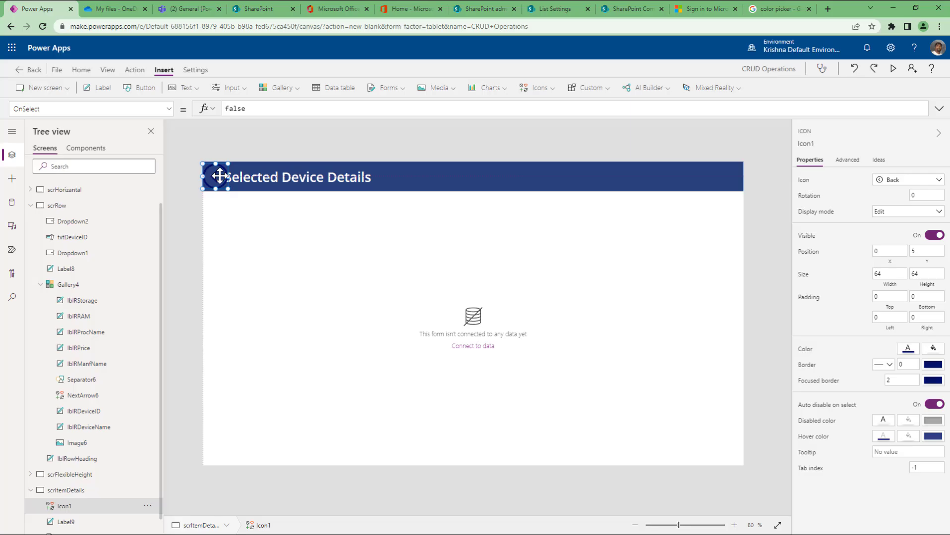
{"action": "left_click", "coordinate": [886, 275]}
{"action": "key", "text": "Tab"}
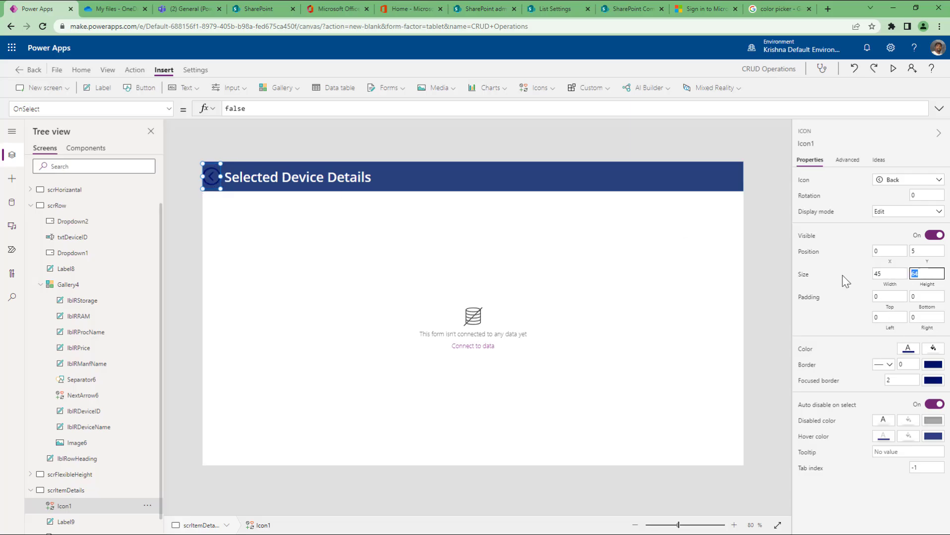
{"action": "type", "text": "45"}
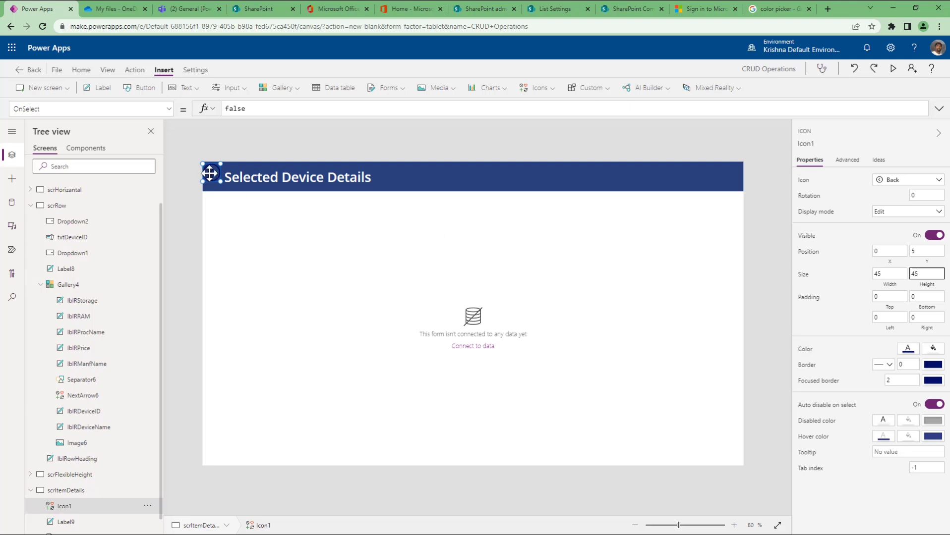
{"action": "left_click_drag", "start_coordinate": [214, 173], "coordinate": [214, 177]}
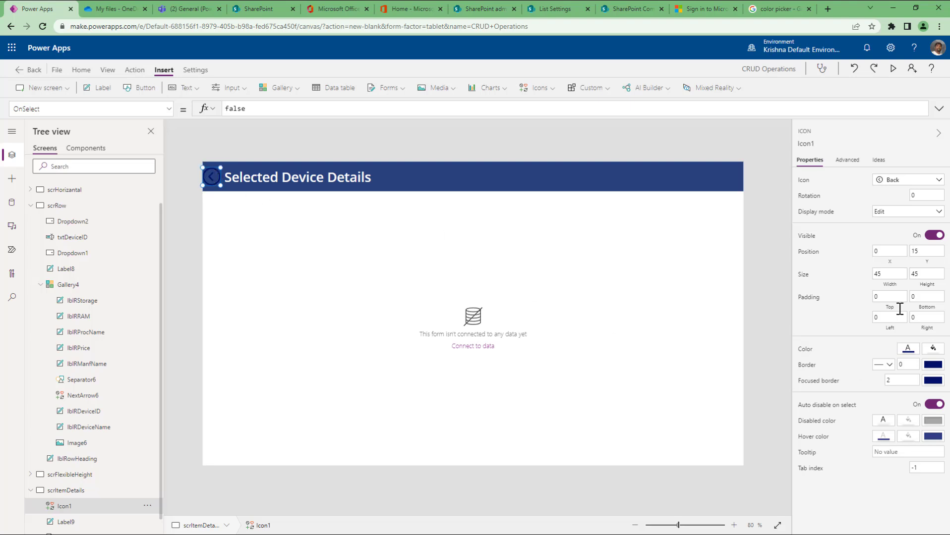
Set the Back icon's left padding to 10 and its color to white.
{"action": "left_click", "coordinate": [875, 317]}
{"action": "type", "text": "10"}
{"action": "key", "text": "Tab"}
{"action": "left_click", "coordinate": [908, 348]}
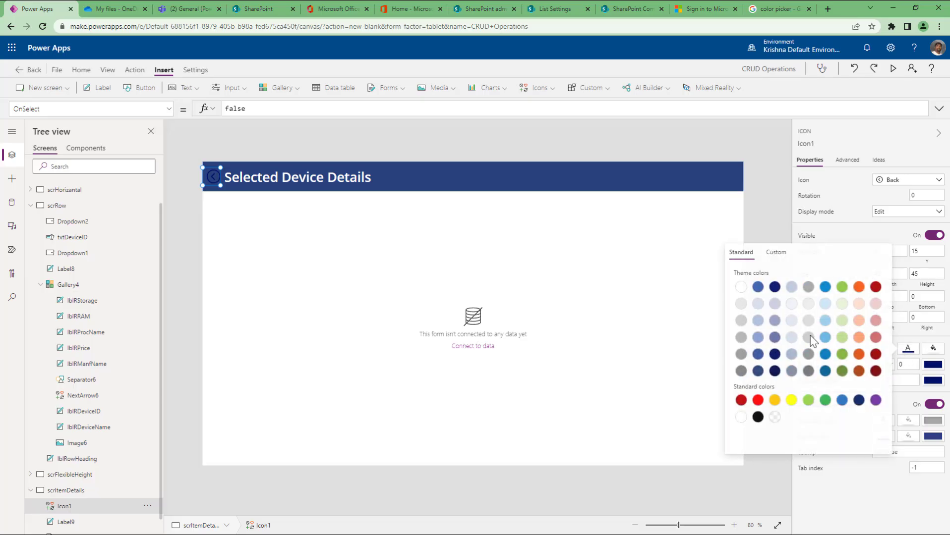
{"action": "left_click", "coordinate": [369, 158]}
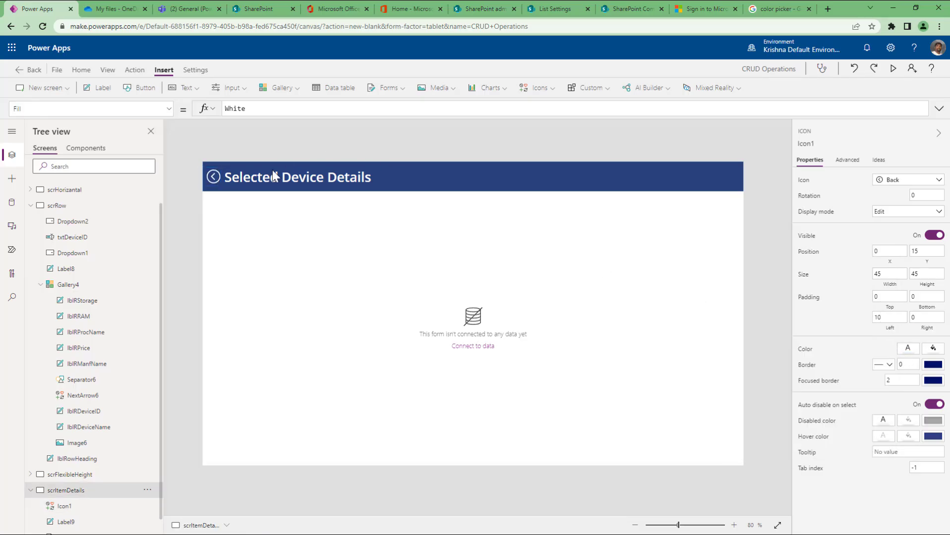
Set the Back icon's OnSelect formula on scrItemDetails to Navigate(scrRow).
{"action": "left_click", "coordinate": [210, 175]}
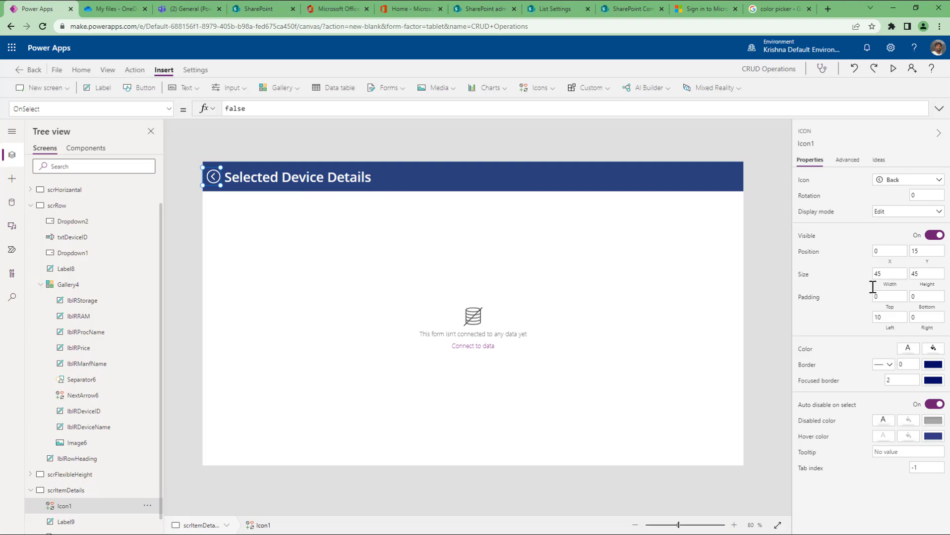
{"action": "double_click", "coordinate": [296, 110]}
{"action": "type", "text": "na"}
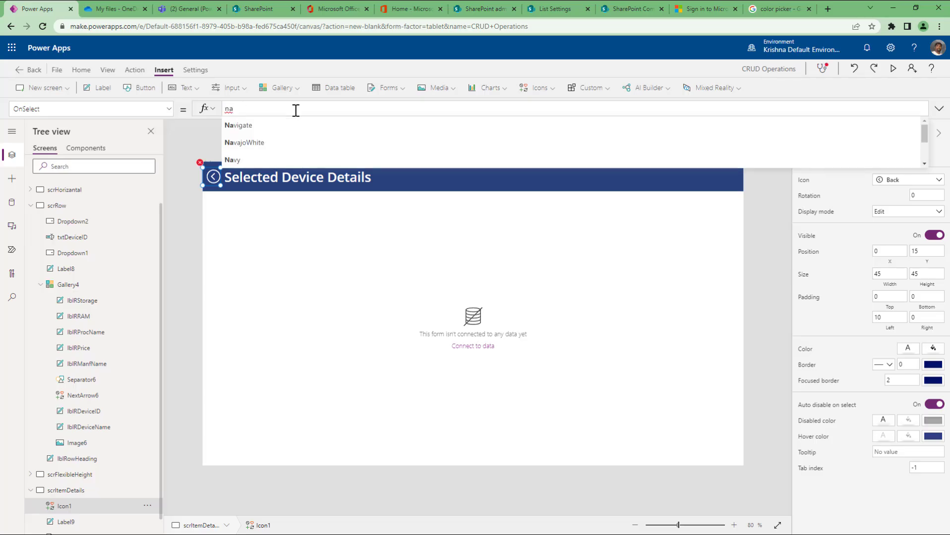
{"action": "key", "text": "Tab"}
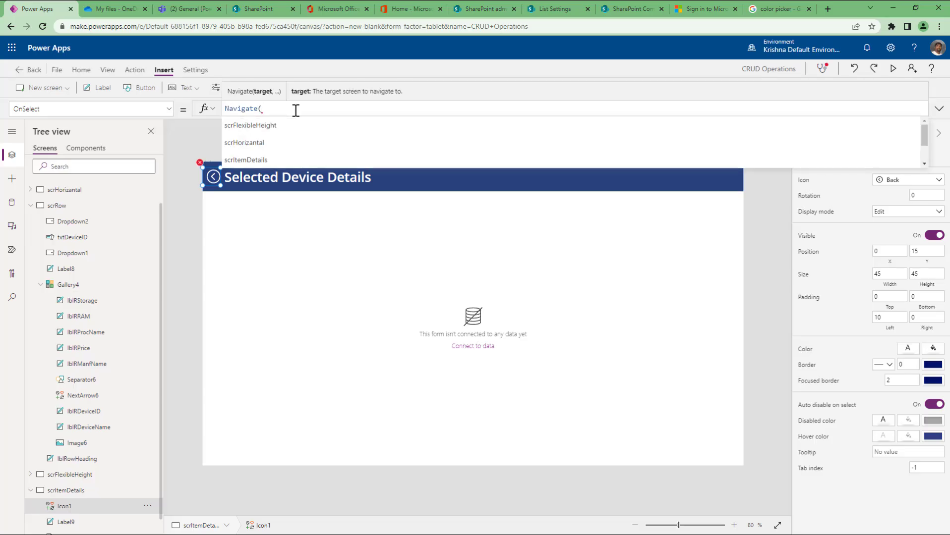
{"action": "type", "text": "scr"}
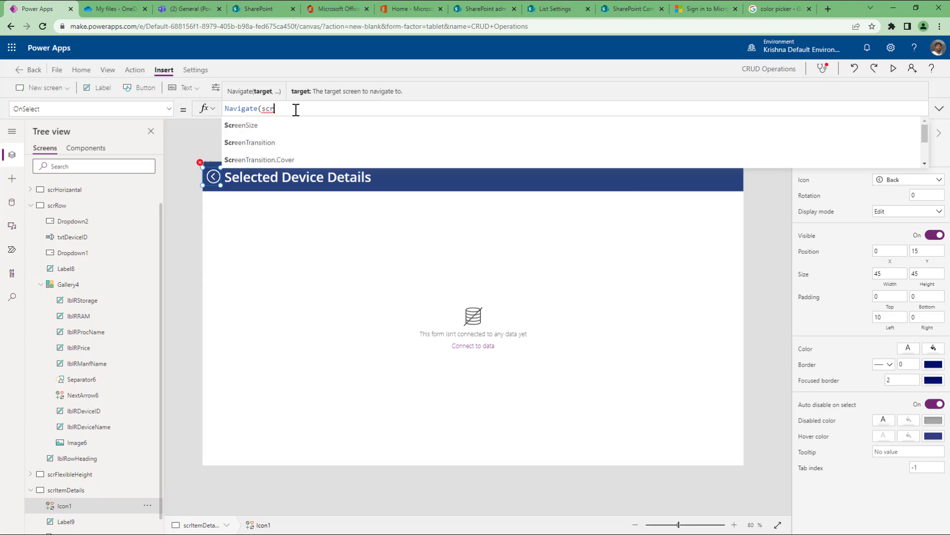
{"action": "type", "text": "Row)"}
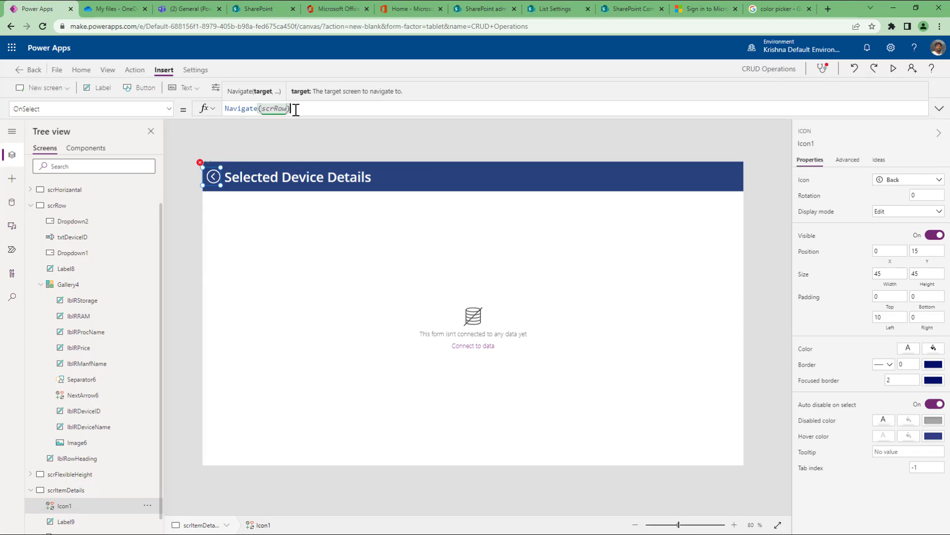
Preview the app and test going back to the device gallery and opening the details screen from a device's edit icon.
{"action": "left_click", "coordinate": [893, 69]}
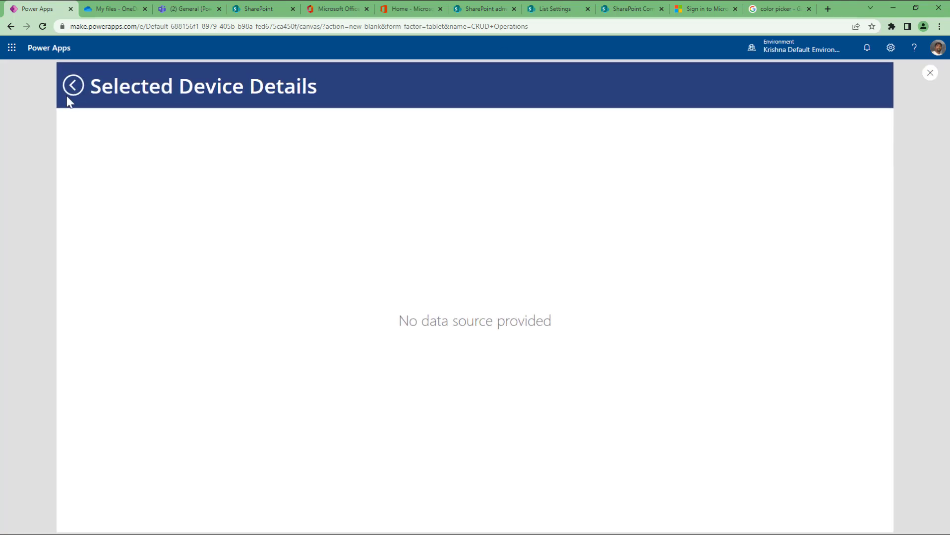
{"action": "left_click", "coordinate": [71, 86]}
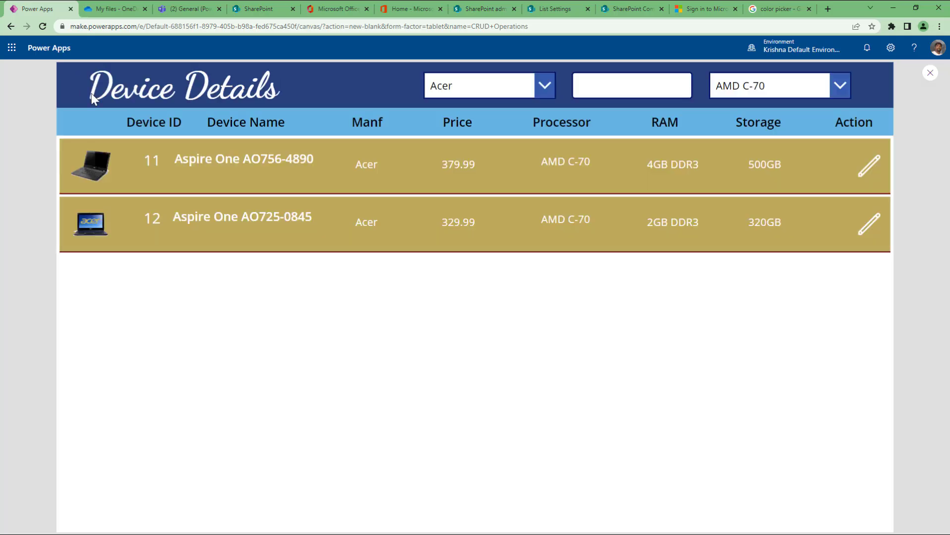
{"action": "left_click", "coordinate": [869, 224]}
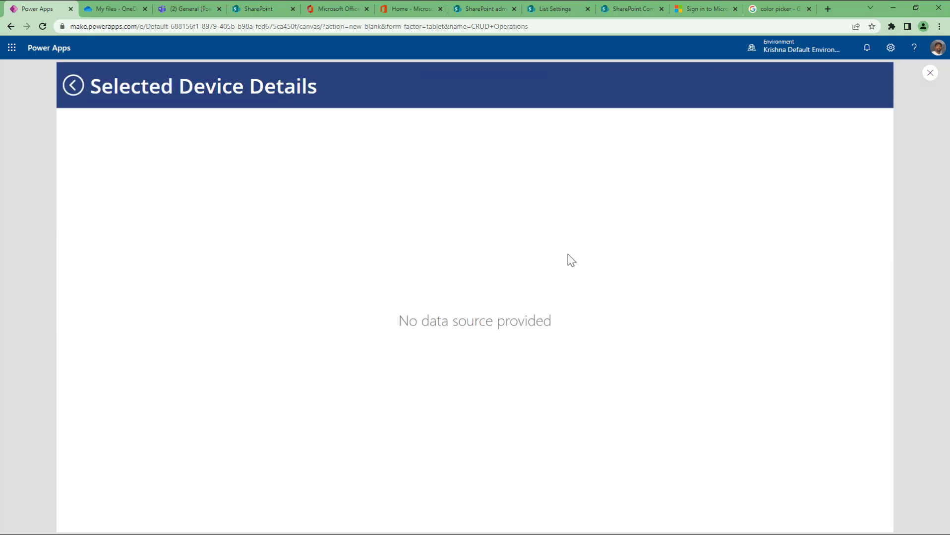
{"action": "left_click", "coordinate": [74, 88]}
{"action": "left_click", "coordinate": [930, 73]}
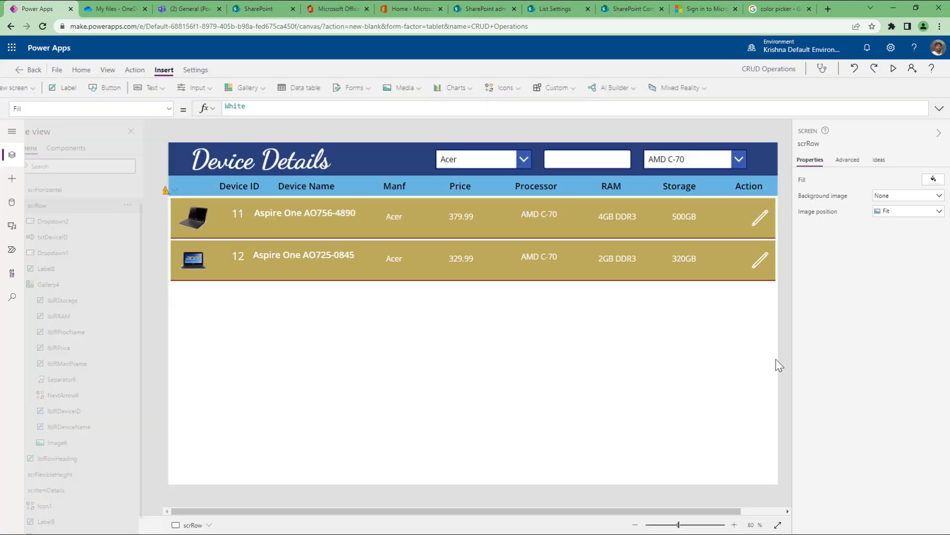
Add the context record {lVarSelRec:ThisItem} after scrItemDetails in the Navigate formula of the gallery's edit icon.
{"action": "left_click", "coordinate": [728, 230]}
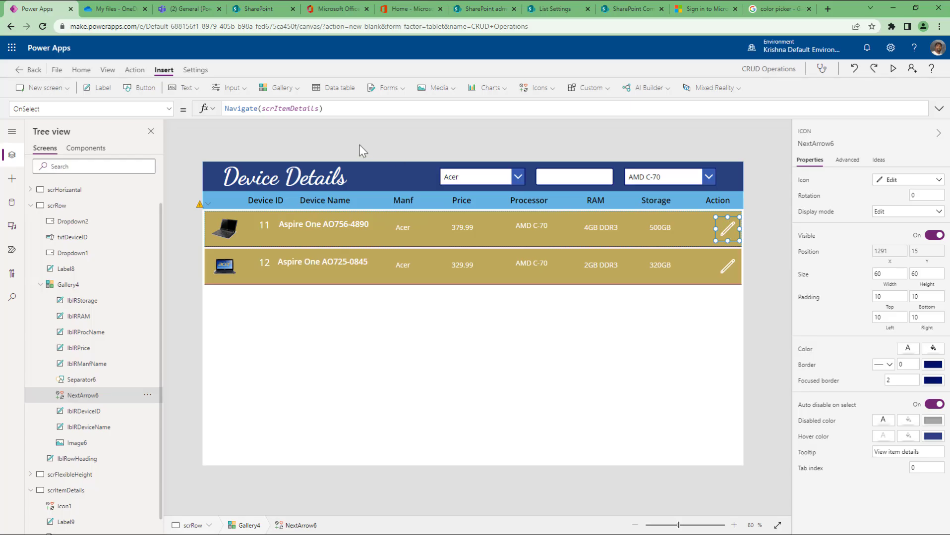
{"action": "left_click", "coordinate": [320, 108]}
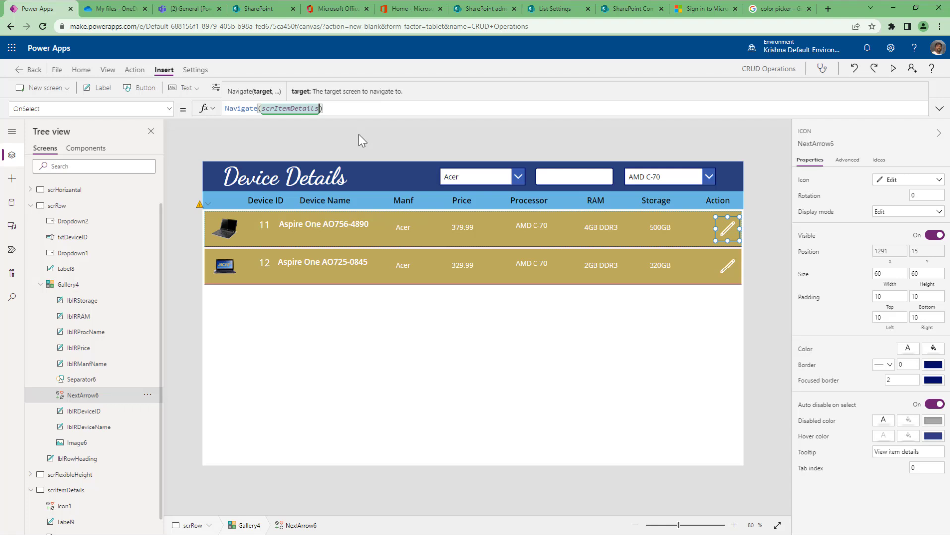
{"action": "type", "text": ",th"}
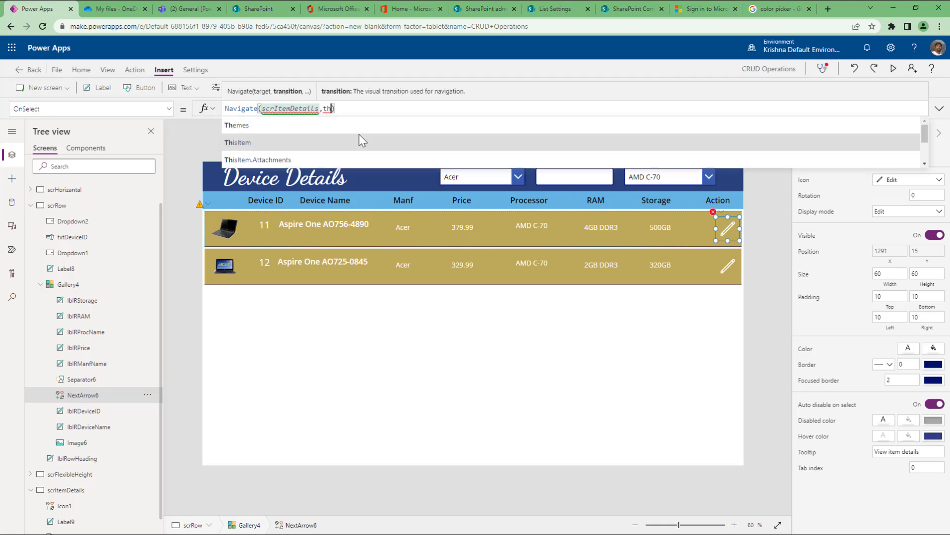
{"action": "key", "text": "BackSpace"}
{"action": "key", "text": "BackSpace"}
{"action": "type", "text": "{"}
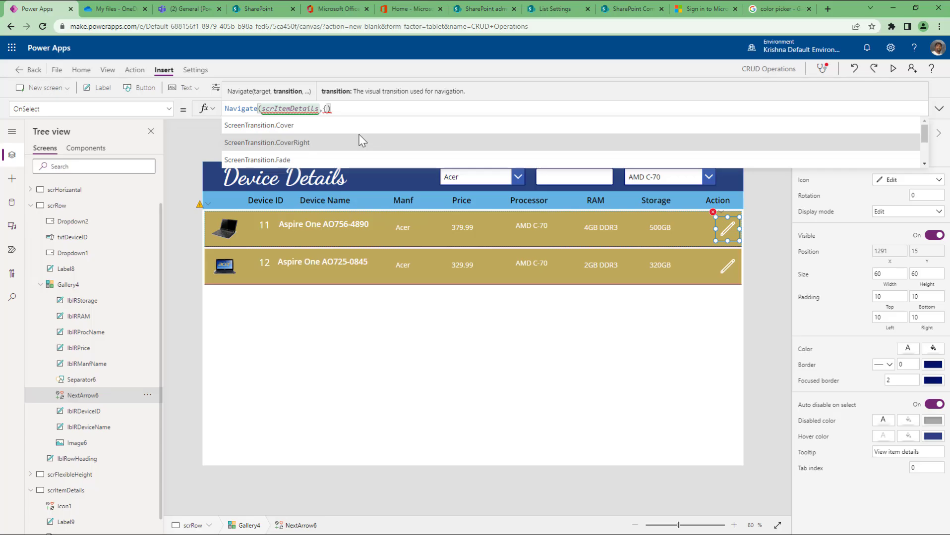
{"action": "type", "text": "1VarSel"}
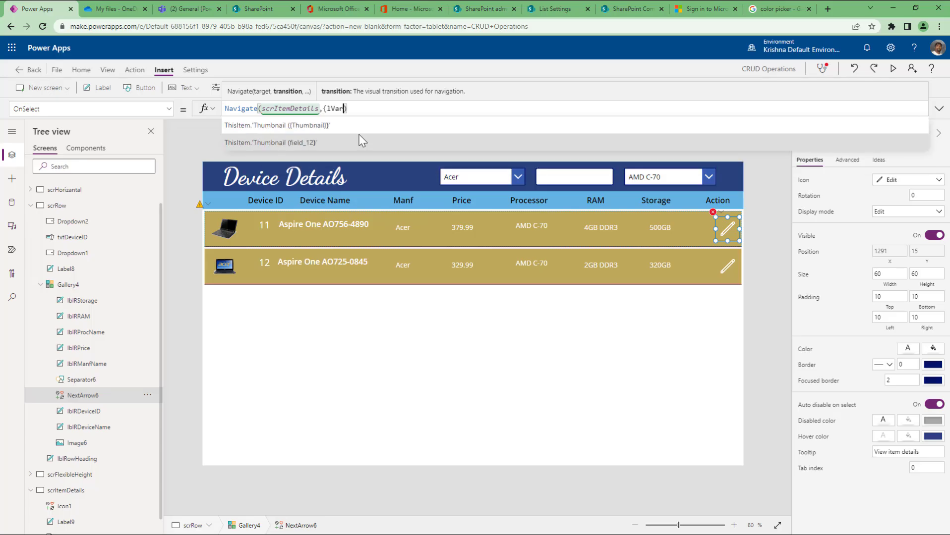
{"action": "type", "text": "Rec:this"}
{"action": "key", "text": "Tab"}
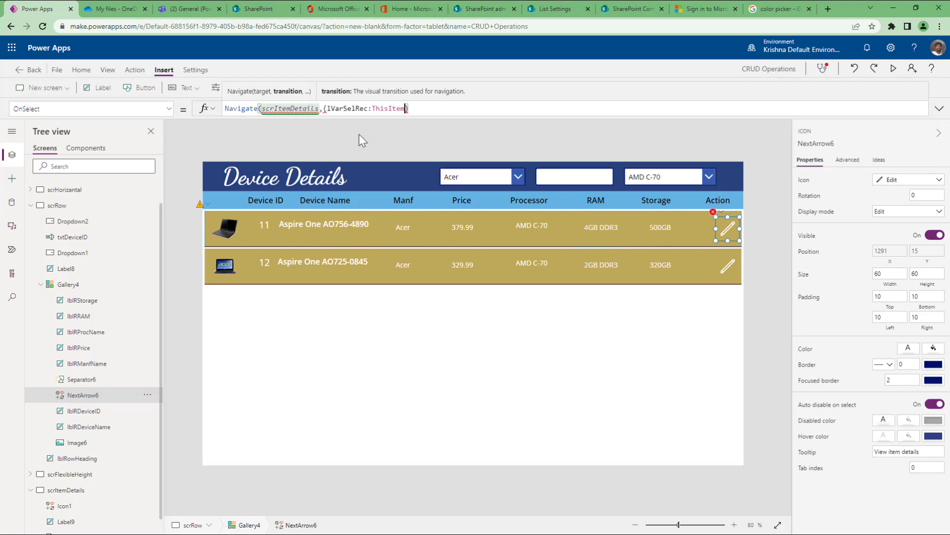
{"action": "type", "text": "}"}
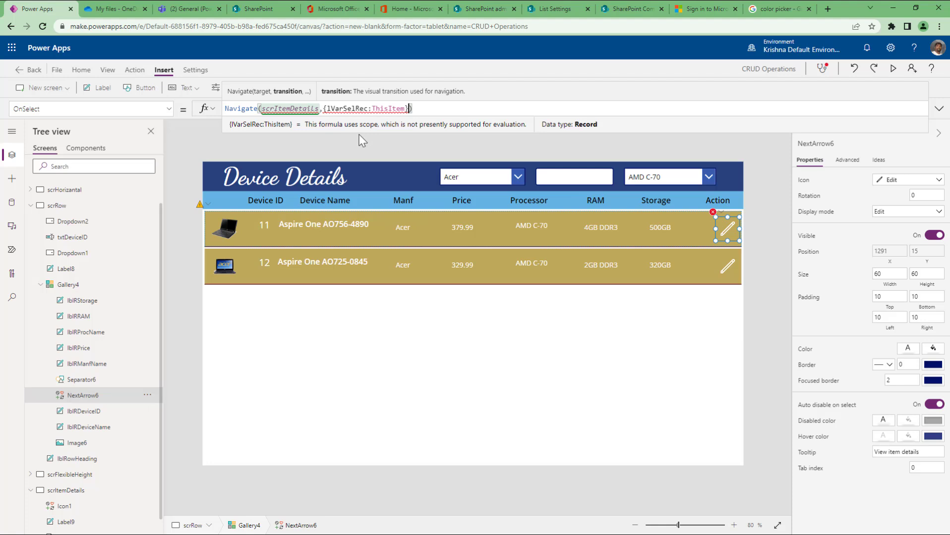
Insert ScreenTransition.None as the transition argument between scrItemDetails and the {lVarSelRec:ThisItem} record, without extra spaces.
{"action": "key", "text": "Left"}
{"action": "key", "text": "Left"}
{"action": "key", "text": "Left"}
{"action": "key", "text": "Left"}
{"action": "key", "text": "Left"}
{"action": "key", "text": "Left"}
{"action": "key", "text": "Left"}
{"action": "key", "text": "Left"}
{"action": "key", "text": "Left"}
{"action": "key", "text": "Left"}
{"action": "key", "text": "Left"}
{"action": "key", "text": "Left"}
{"action": "key", "text": "Left"}
{"action": "key", "text": "Left"}
{"action": "key", "text": "Left"}
{"action": "key", "text": "Left"}
{"action": "key", "text": "Left"}
{"action": "key", "text": "Left"}
{"action": "key", "text": "Left"}
{"action": "key", "text": "Left"}
{"action": "key", "text": "Left"}
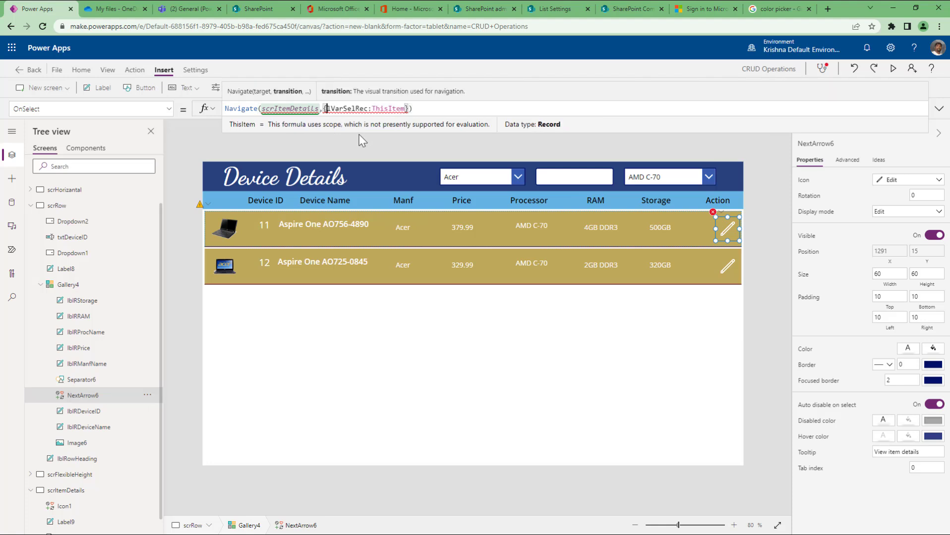
{"action": "key", "text": "Left"}
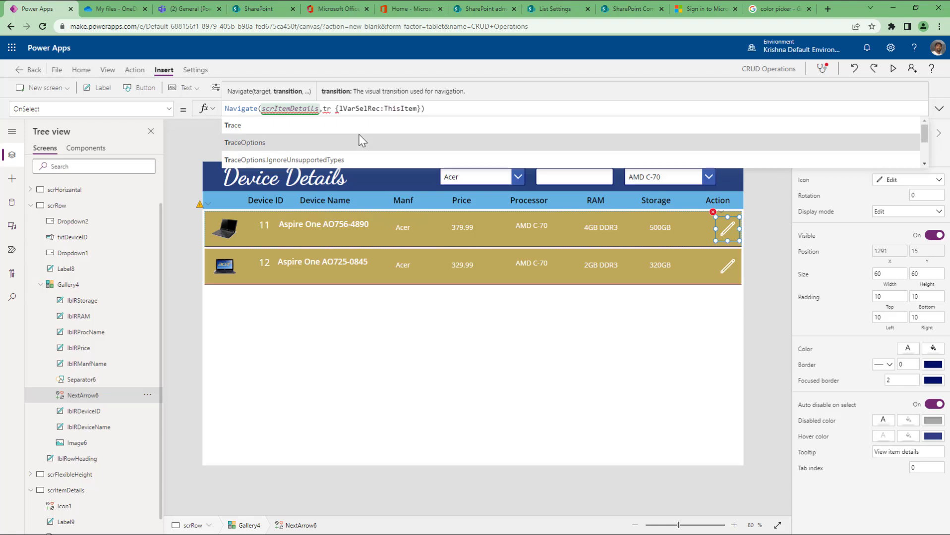
{"action": "key", "text": "BackSpace"}
{"action": "key", "text": "BackSpace"}
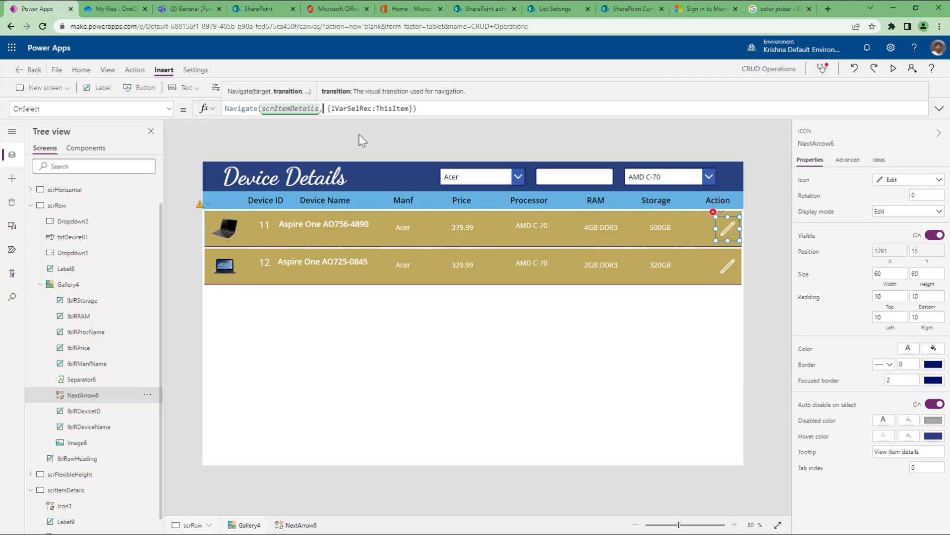
{"action": "key", "text": "shift+End"}
{"action": "key", "text": "ctrl+c"}
{"action": "key", "text": "Delete"}
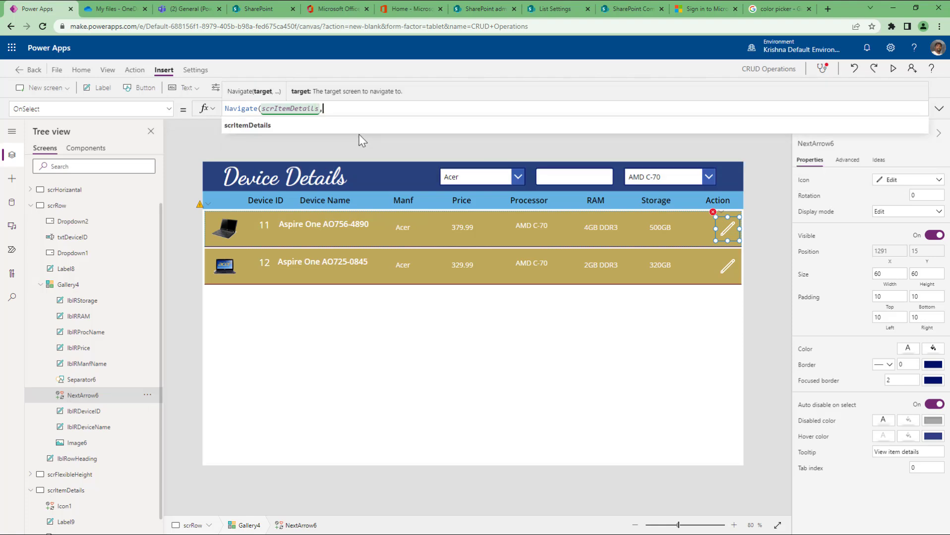
{"action": "type", "text": ","}
{"action": "scroll", "coordinate": [359, 135], "scroll_direction": "down", "scroll_amount": 3}
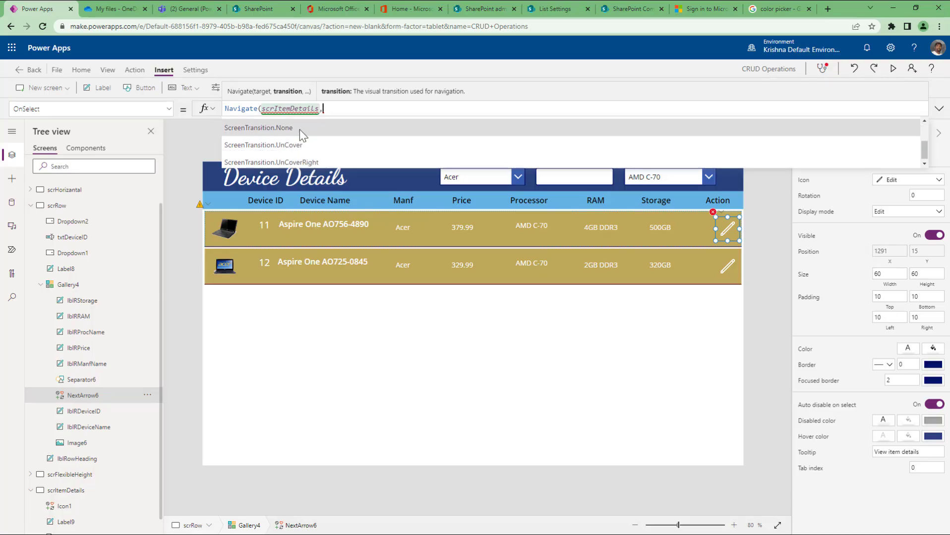
{"action": "left_click", "coordinate": [300, 129]}
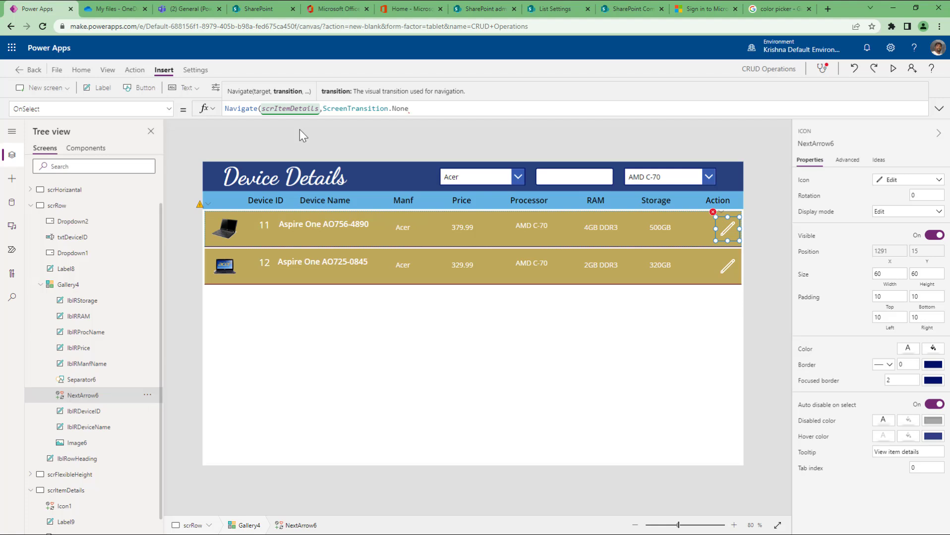
{"action": "key", "text": "ctrl+v"}
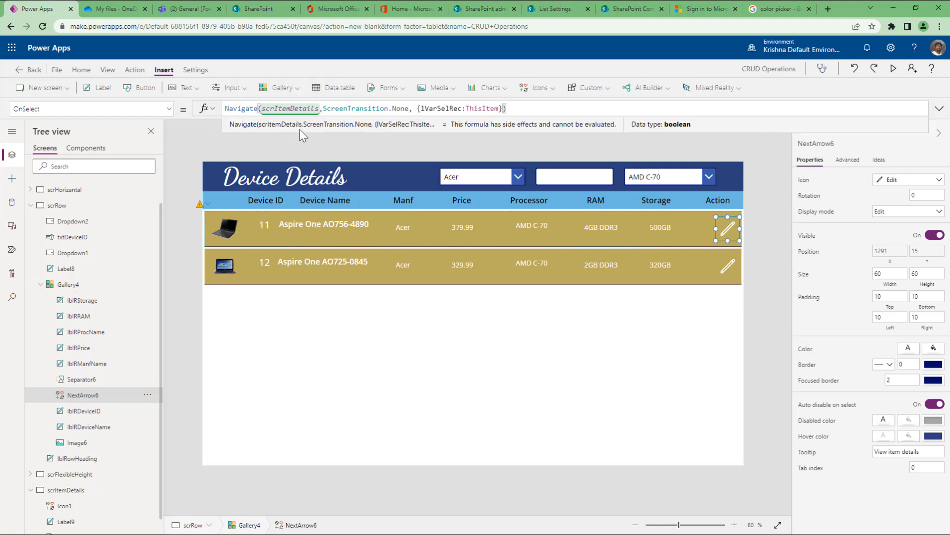
{"action": "key", "text": "ctrl+Left"}
{"action": "key", "text": "ctrl+Left"}
{"action": "key", "text": "ctrl+Left"}
{"action": "key", "text": "Left"}
{"action": "key", "text": "BackSpace"}
{"action": "key", "text": "Left"}
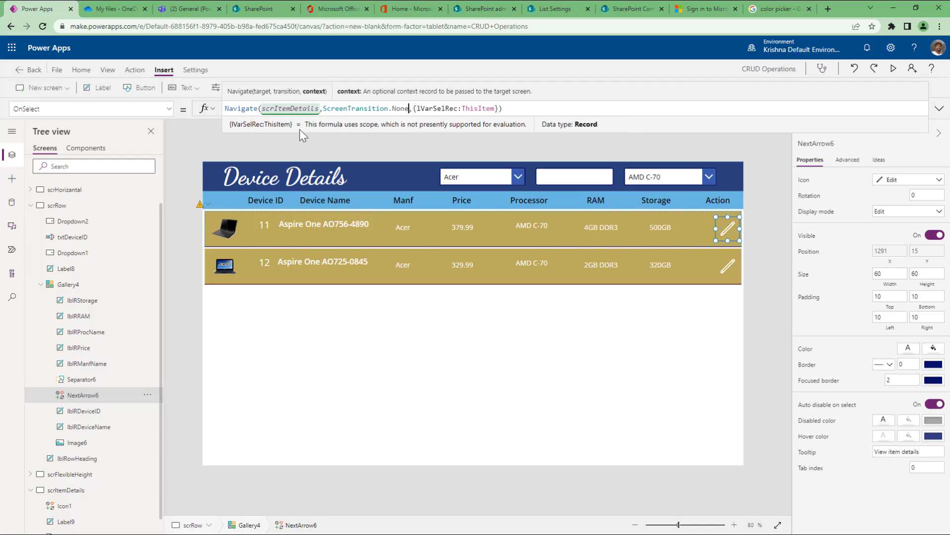
Change the transition in the edit icon's Navigate formula to ScreenTransition.Cover.
{"action": "key", "text": "ctrl+shift+Left"}
{"action": "key", "text": "ctrl+shift+Left"}
{"action": "key", "text": "ctrl+shift+Left"}
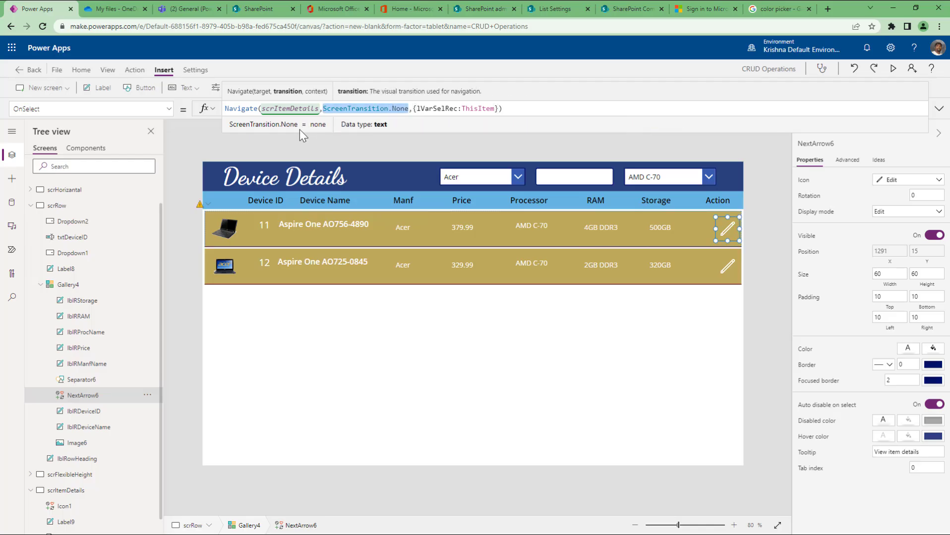
{"action": "key", "text": "ctrl+shift+Right"}
{"action": "key", "text": "ctrl+shift+Right"}
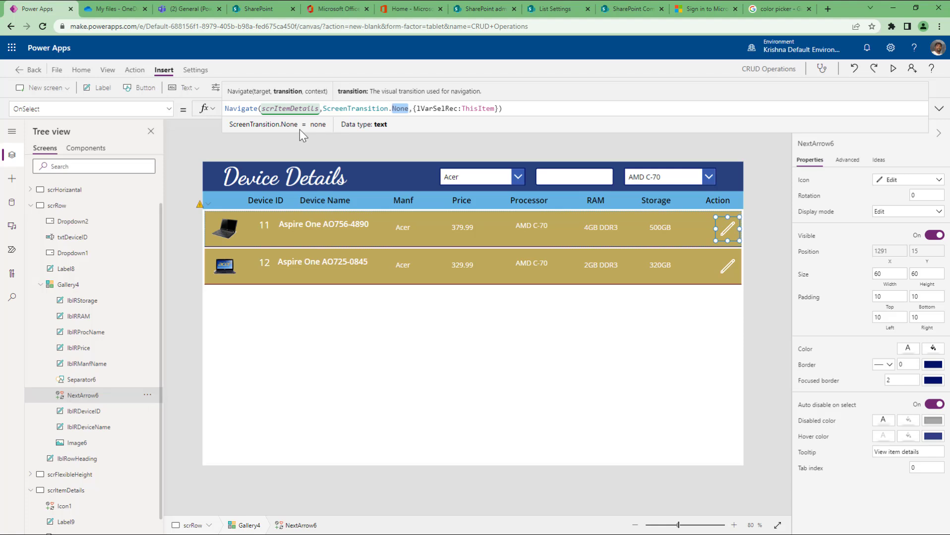
{"action": "key", "text": "BackSpace"}
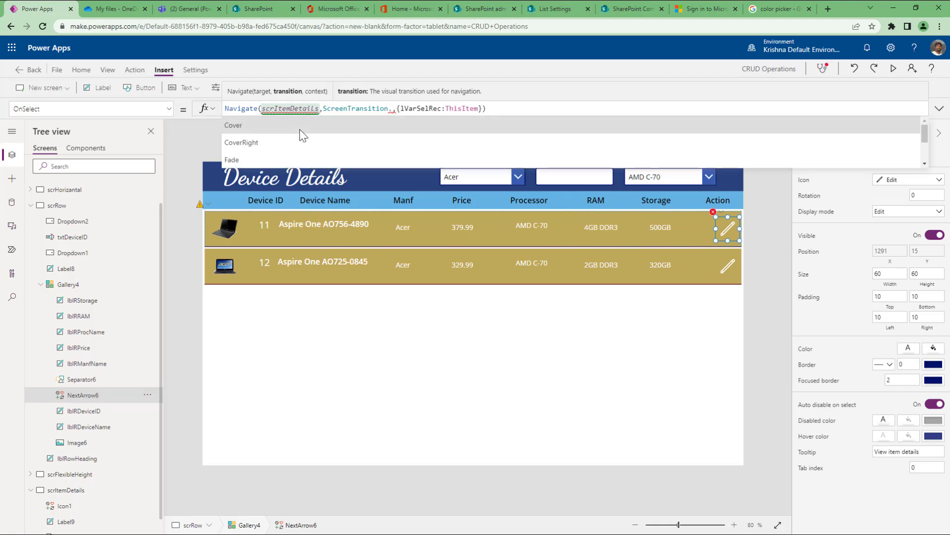
{"action": "left_click", "coordinate": [273, 128]}
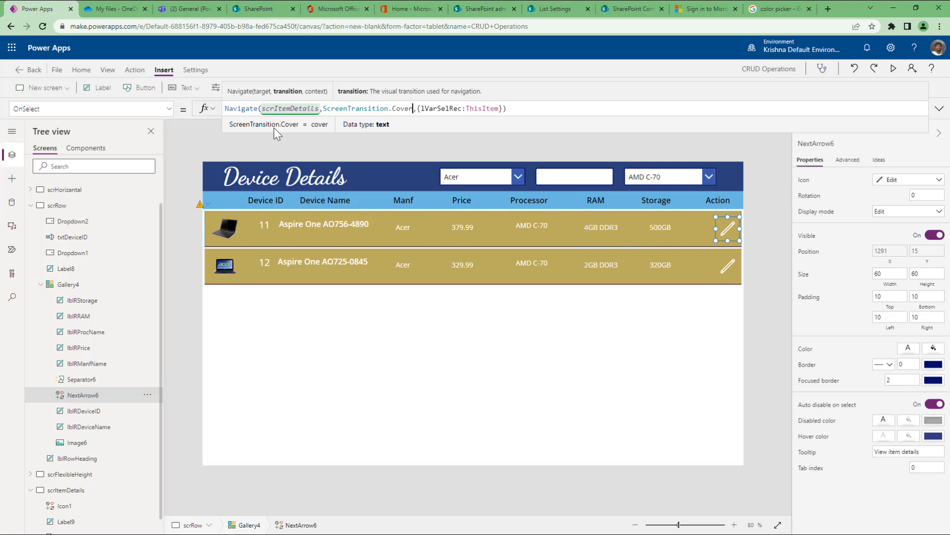
Preview the screen transition by opening the first device's details, returning to the gallery and opening them again.
{"action": "left_click", "coordinate": [892, 71]}
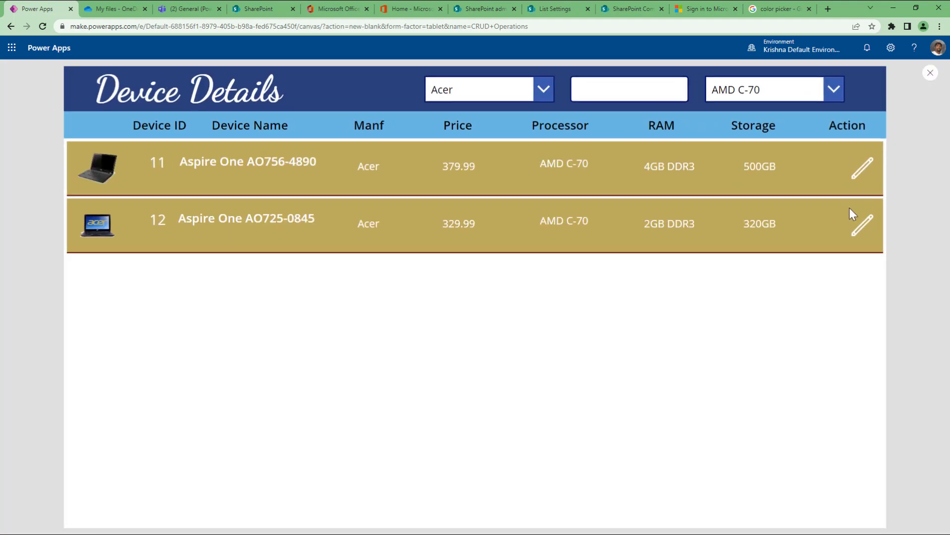
{"action": "left_click", "coordinate": [869, 174]}
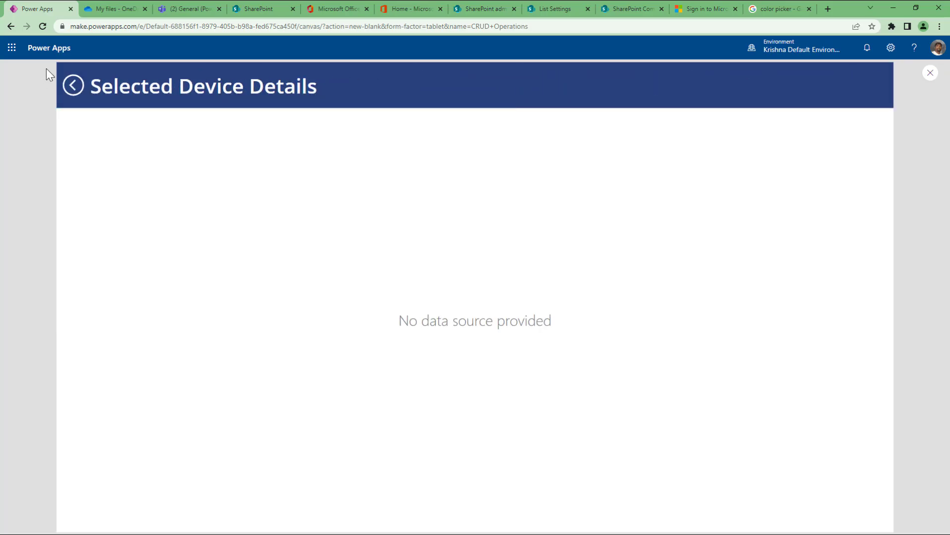
{"action": "left_click", "coordinate": [73, 85]}
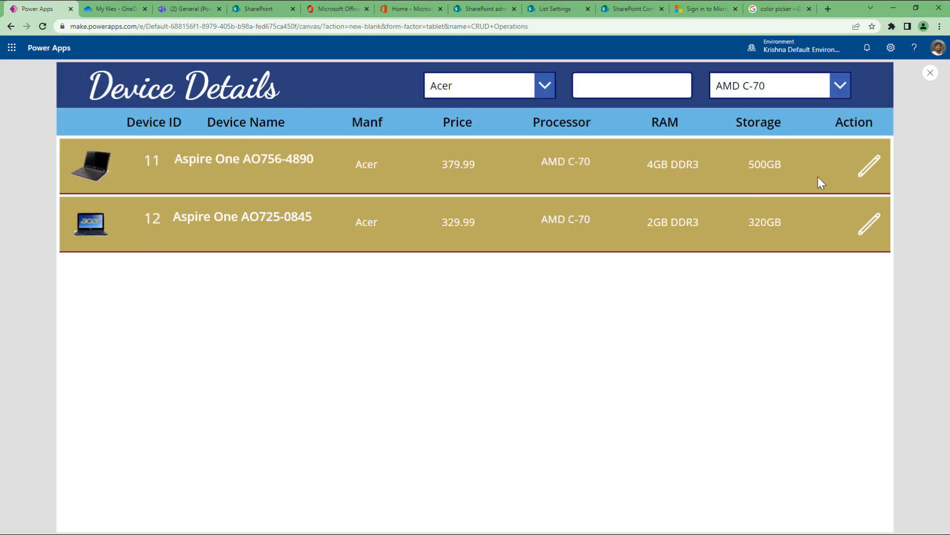
{"action": "left_click", "coordinate": [869, 173]}
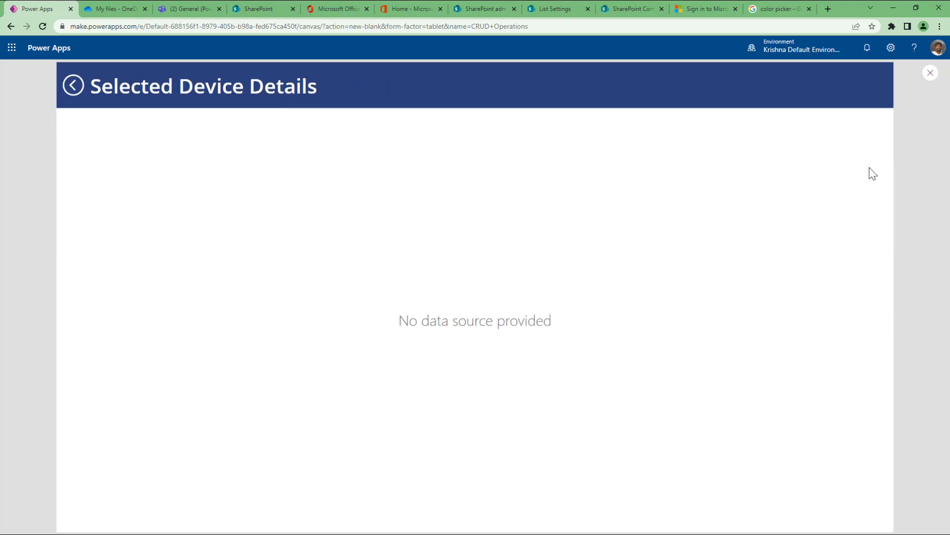
{"action": "key", "text": "Escape"}
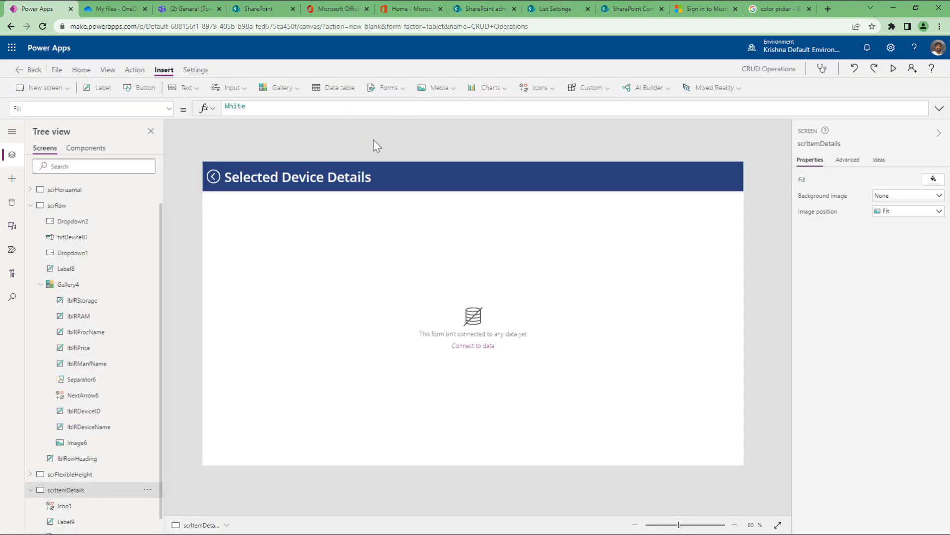
Connect the edit form on scrItemDetails to the Device Order Data data source.
{"action": "left_click", "coordinate": [344, 336]}
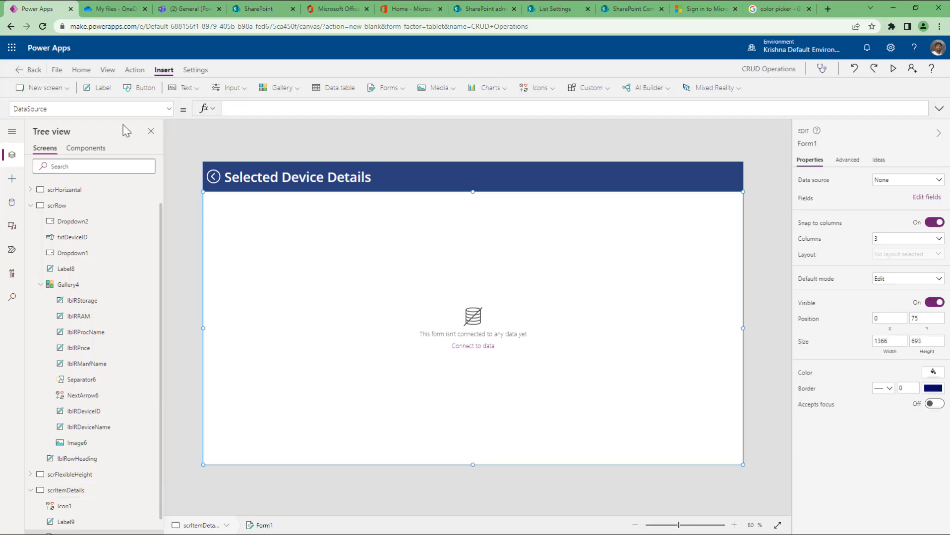
{"action": "scroll", "coordinate": [75, 513], "scroll_direction": "down", "scroll_amount": 1}
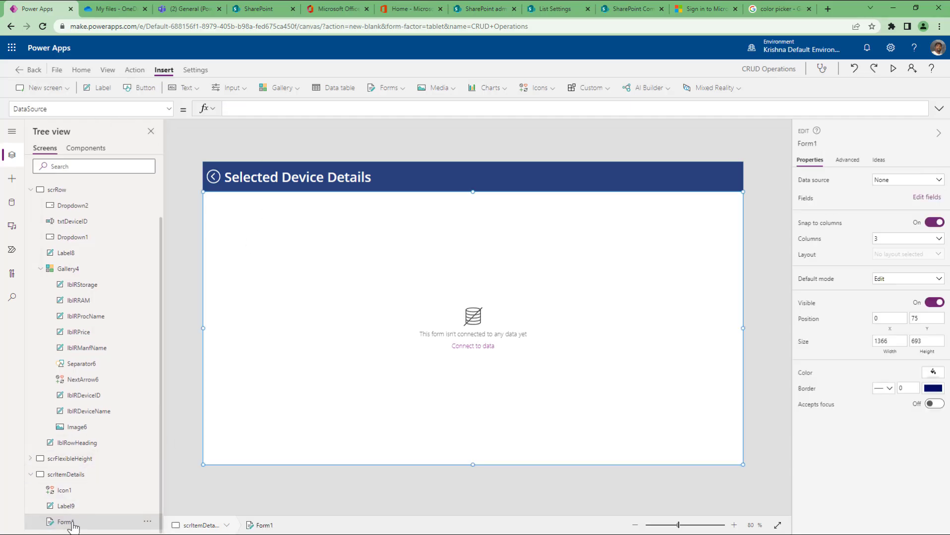
{"action": "left_click", "coordinate": [884, 191]}
{"action": "left_click", "coordinate": [867, 273]}
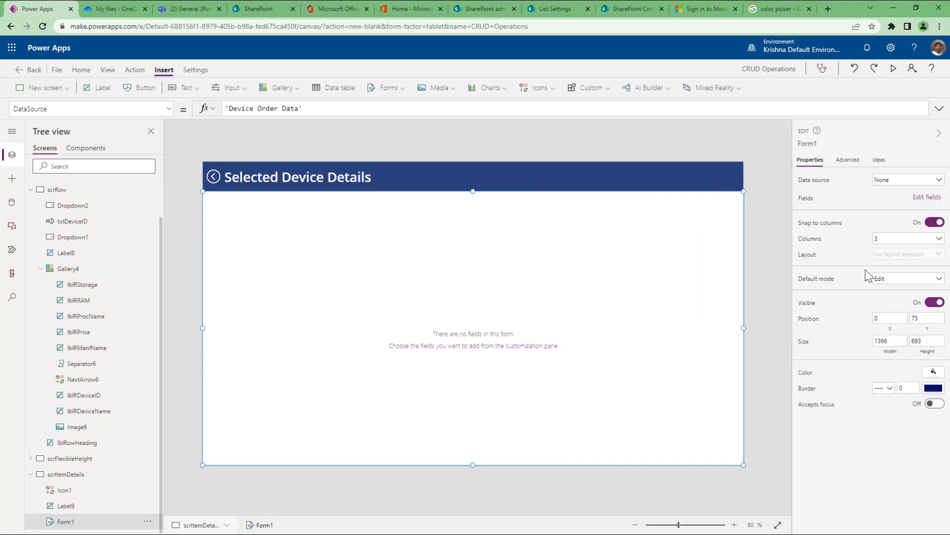
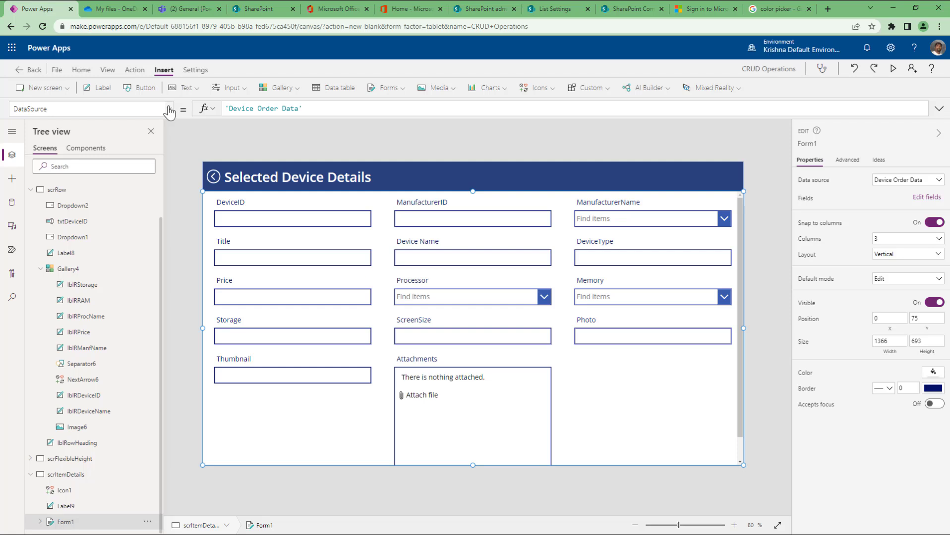
Set the edit form's Item property to the lVarSelRec context variable.
{"action": "left_click", "coordinate": [169, 110]}
{"action": "scroll", "coordinate": [89, 267], "scroll_direction": "down", "scroll_amount": 2}
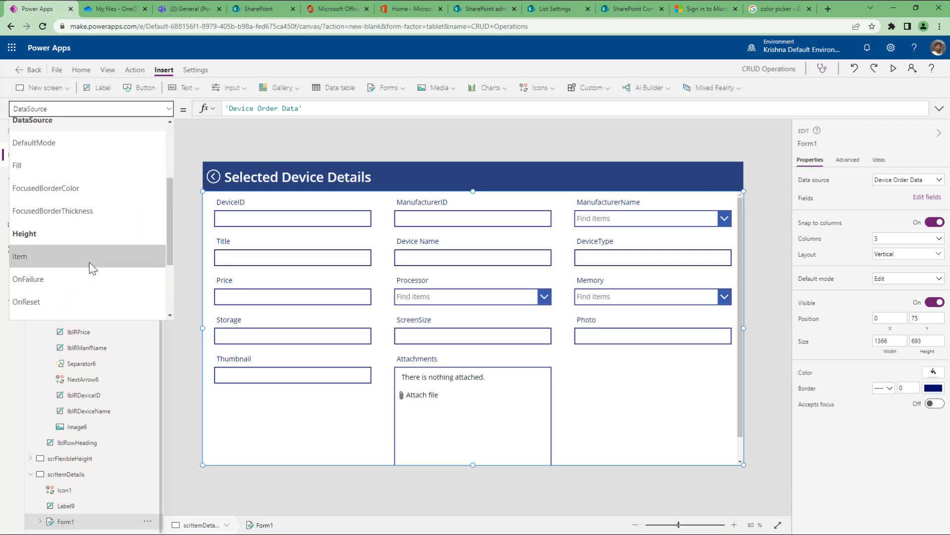
{"action": "left_click", "coordinate": [89, 257]}
{"action": "left_click", "coordinate": [264, 109]}
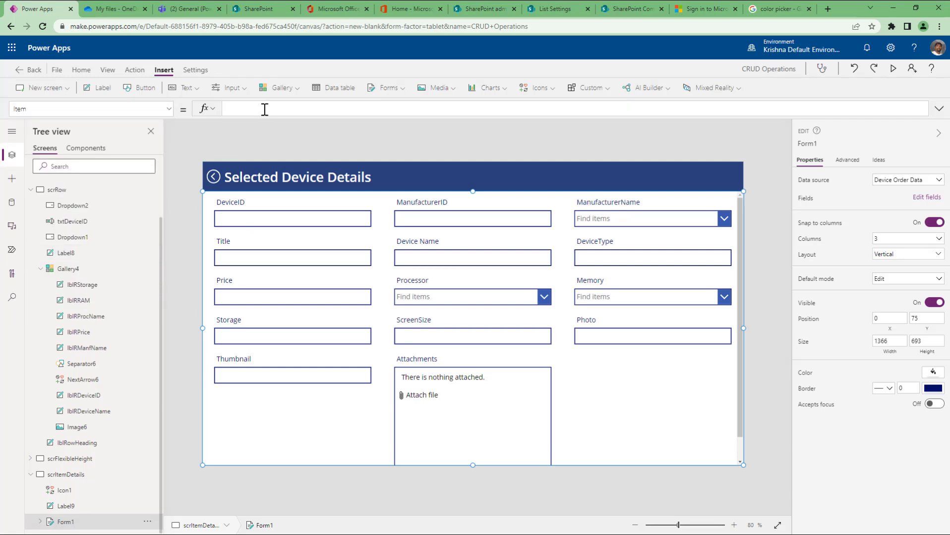
{"action": "type", "text": "l"}
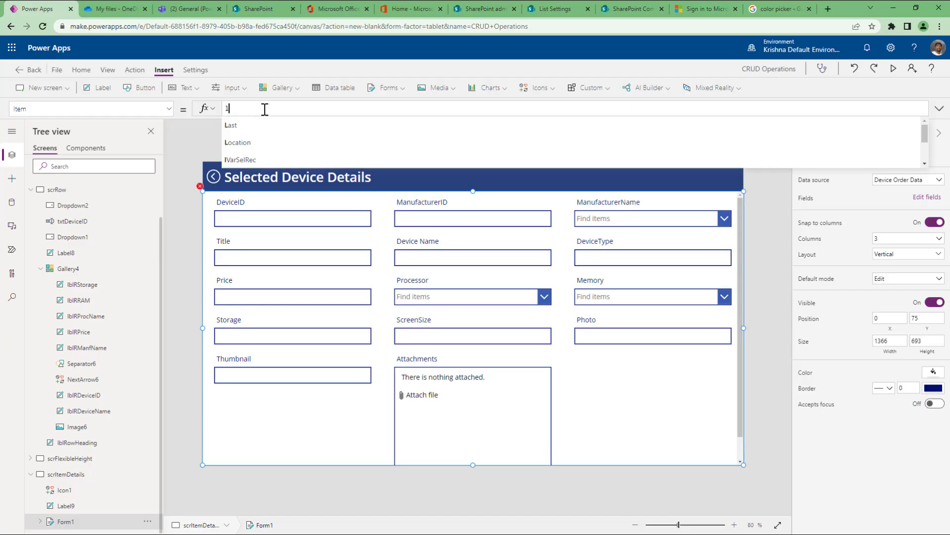
{"action": "type", "text": "var"}
{"action": "key", "text": "Tab"}
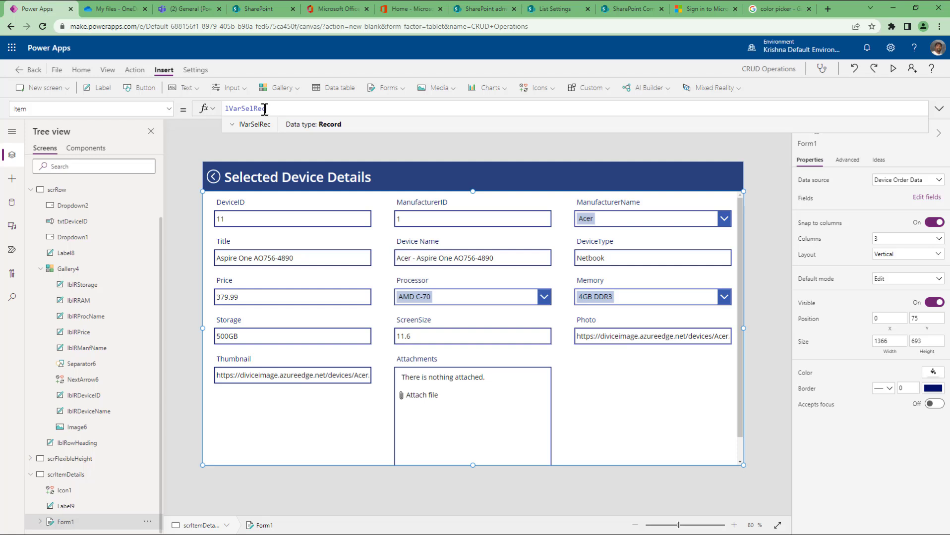
Review the Navigate formula of the edit icon in scrRow's gallery, focusing on the lVarSelRec context record.
{"action": "left_click", "coordinate": [74, 192]}
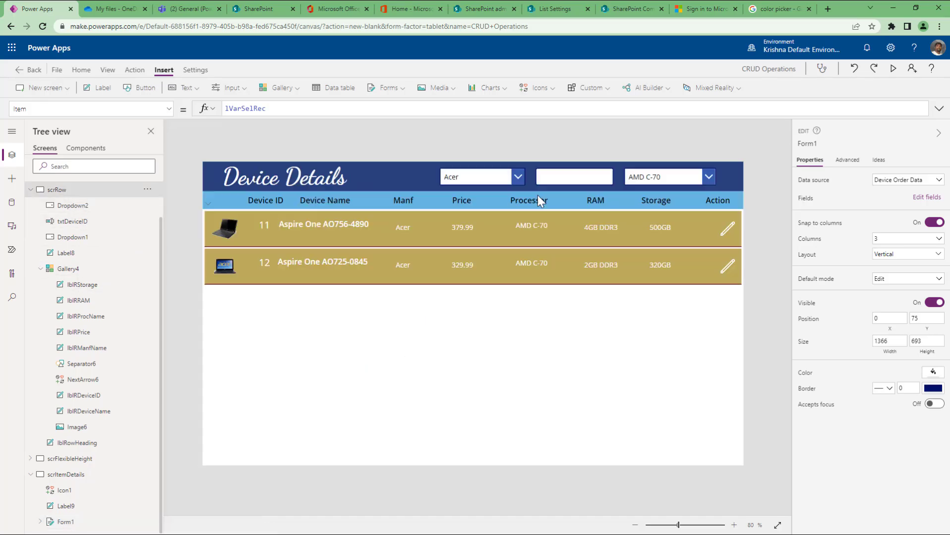
{"action": "left_click", "coordinate": [725, 230]}
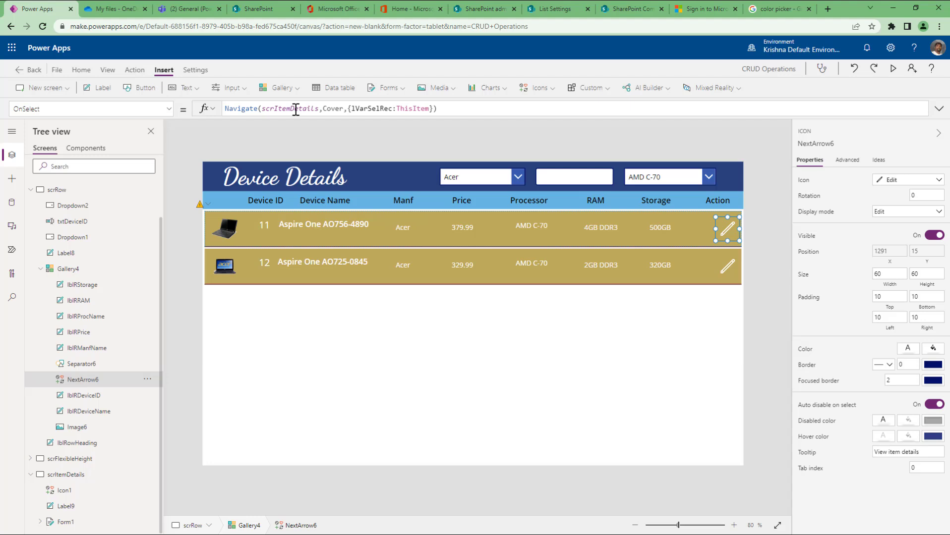
{"action": "left_click", "coordinate": [367, 109]}
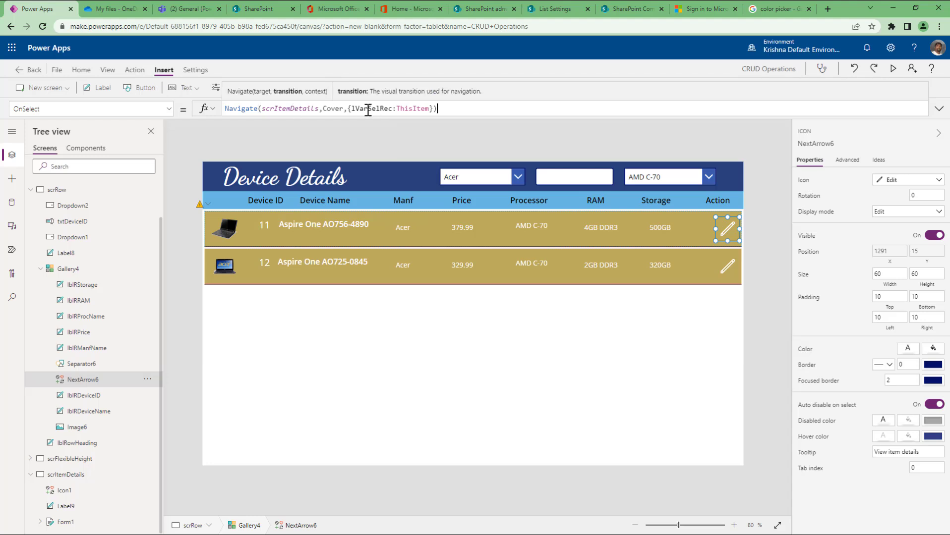
{"action": "left_click", "coordinate": [440, 109]}
{"action": "double_click", "coordinate": [439, 110]}
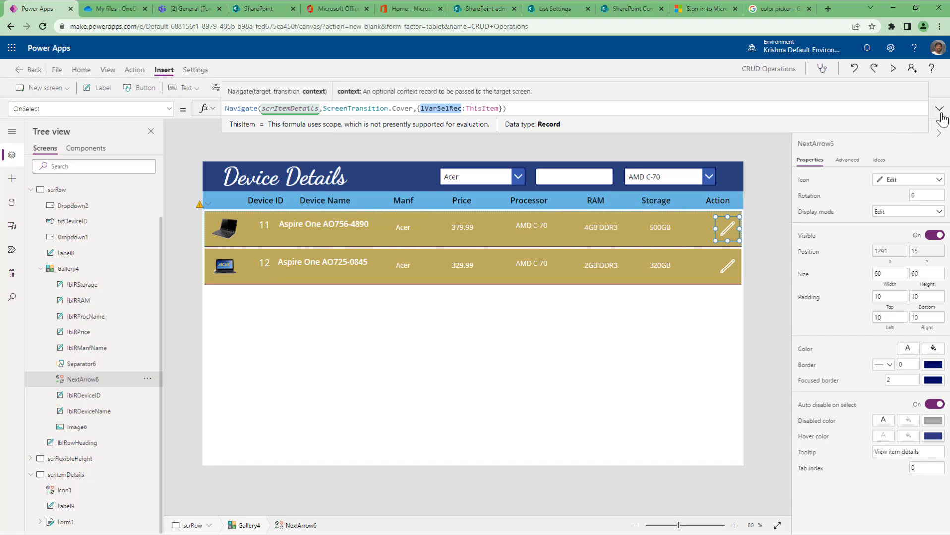
Preview the app, open the second device's details from its edit icon, and return to the editor.
{"action": "left_click", "coordinate": [893, 68]}
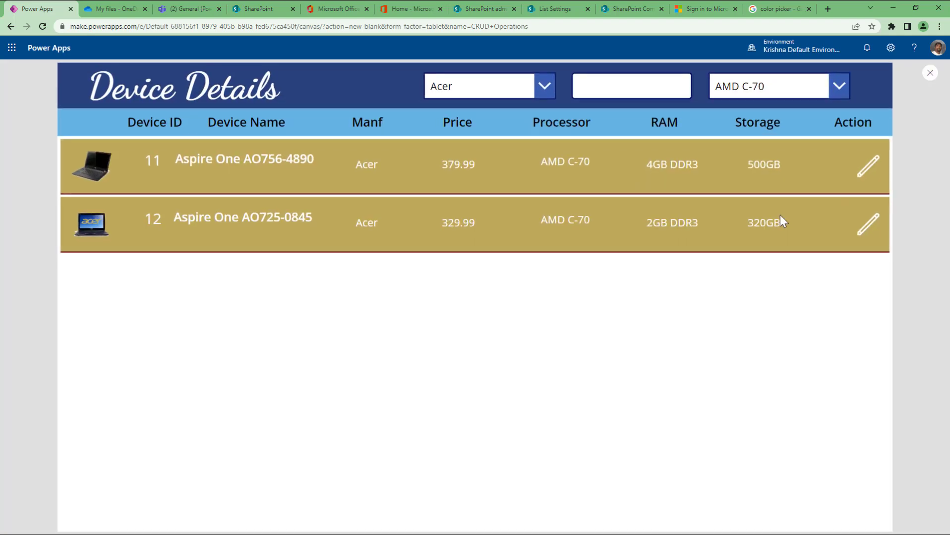
{"action": "left_click", "coordinate": [868, 229]}
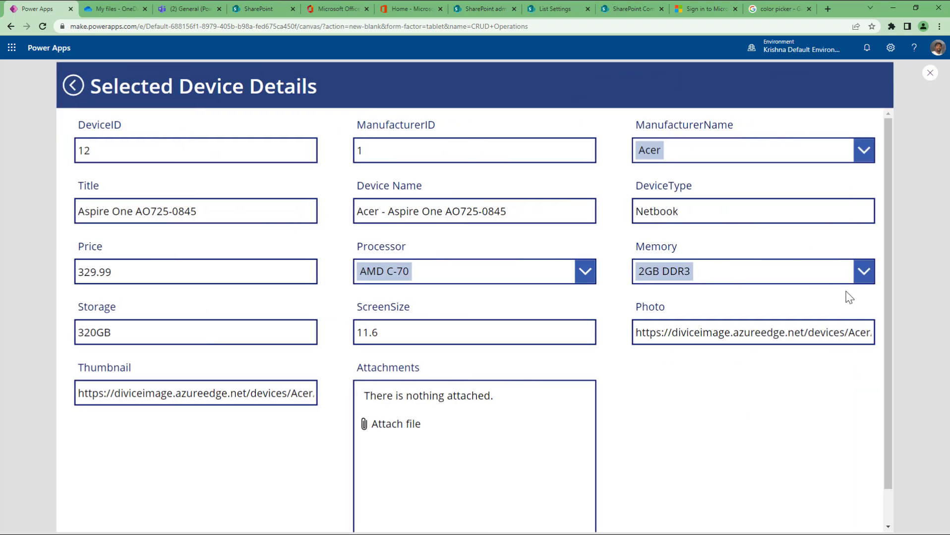
{"action": "left_click_drag", "start_coordinate": [113, 150], "coordinate": [71, 147]}
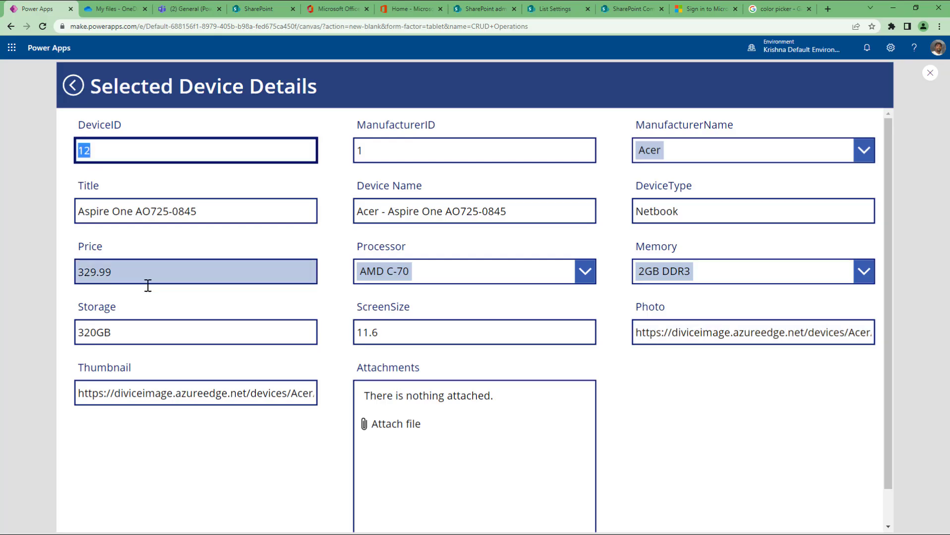
{"action": "key", "text": "Escape"}
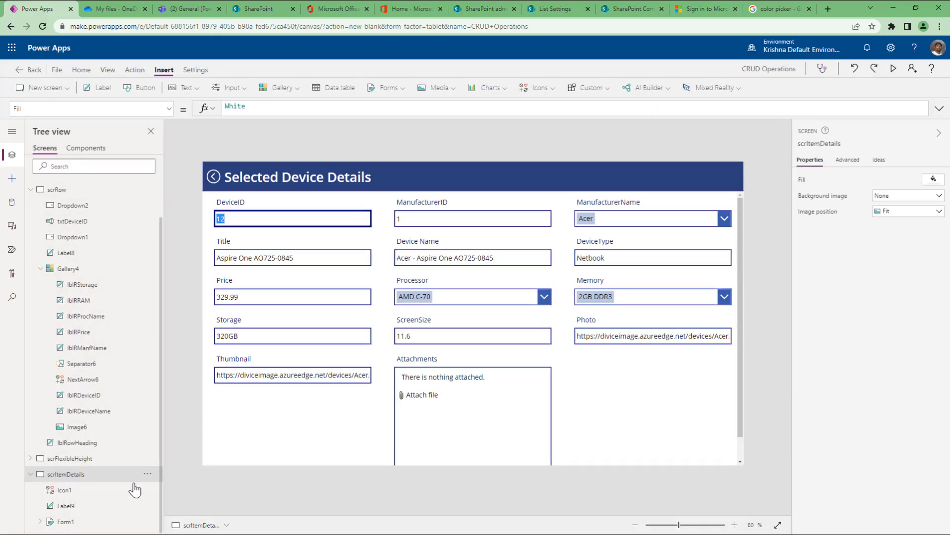
Examine the Item formula of the edit form on scrItemDetails.
{"action": "left_click", "coordinate": [68, 528]}
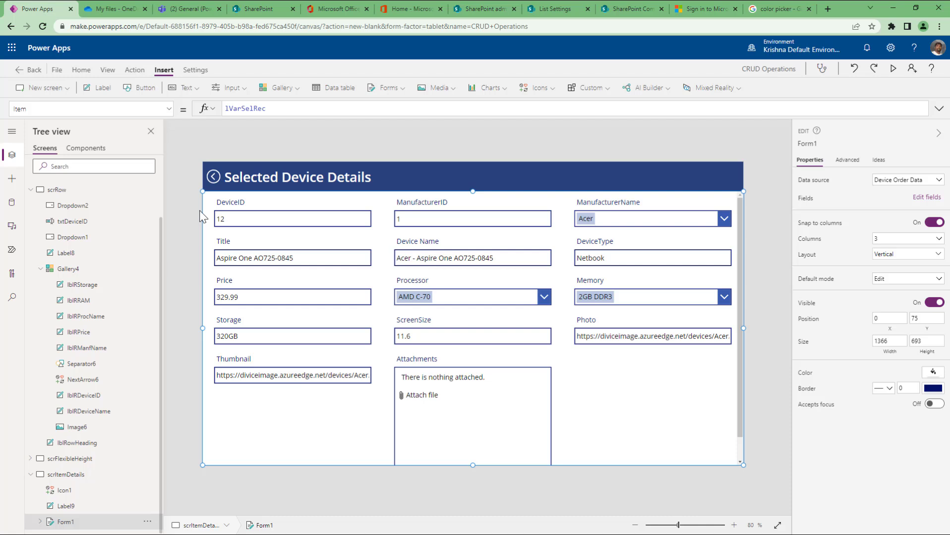
{"action": "double_click", "coordinate": [242, 109]}
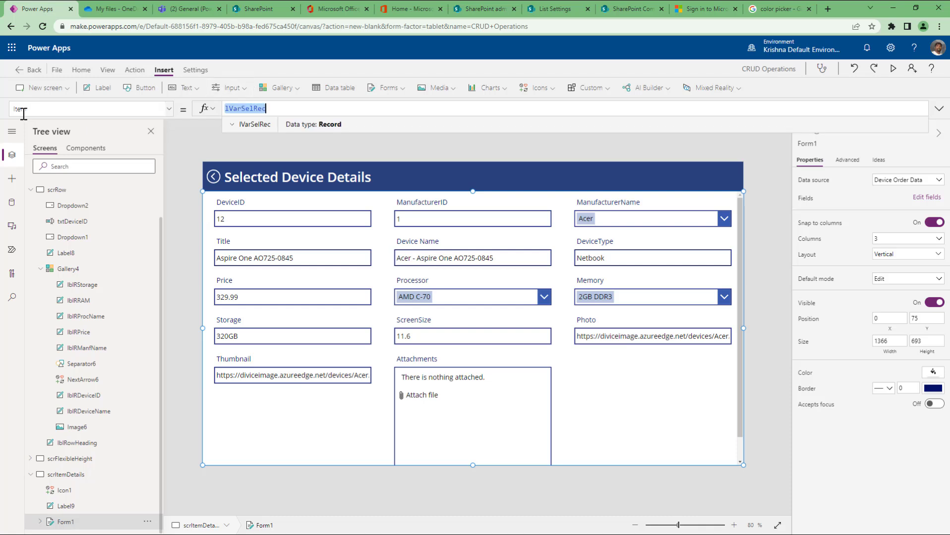
{"action": "left_click", "coordinate": [230, 124]}
{"action": "left_click", "coordinate": [230, 125]}
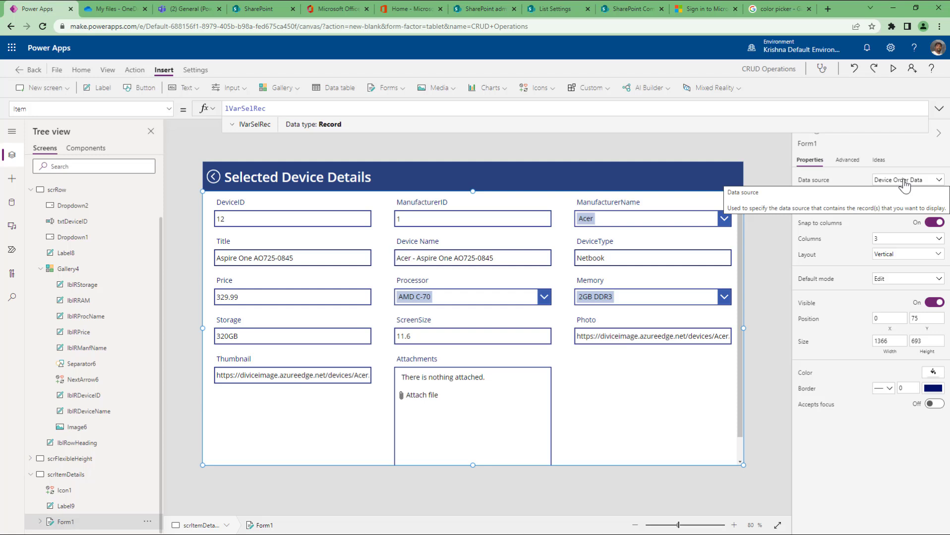
Delete the Attachments card from the edit form and shorten the form to a height of about 538.
{"action": "left_click", "coordinate": [474, 418]}
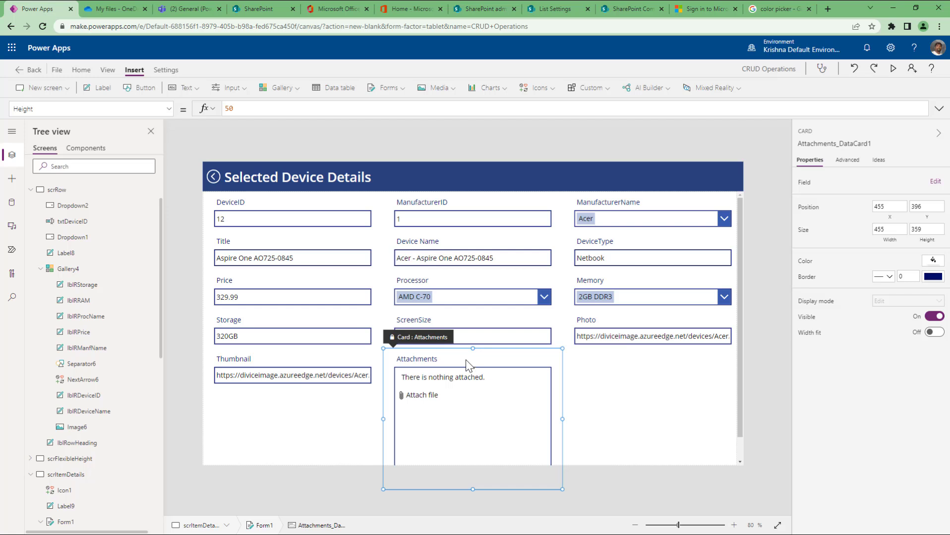
{"action": "key", "text": "Delete"}
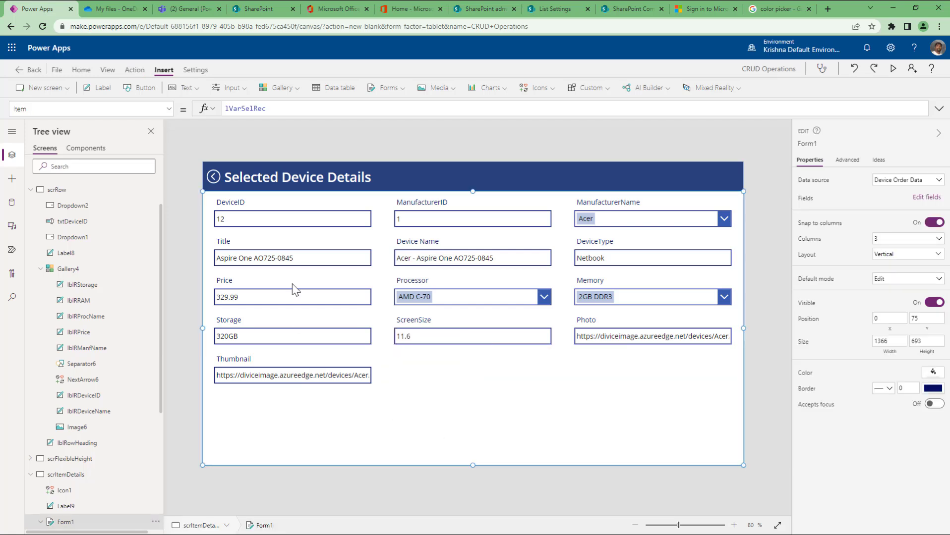
{"action": "left_click", "coordinate": [768, 353]}
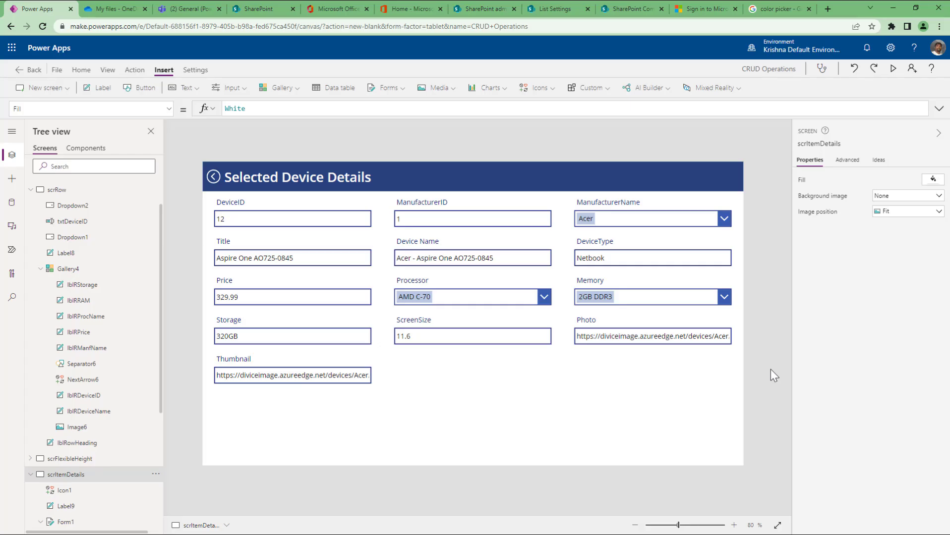
{"action": "left_click", "coordinate": [473, 436]}
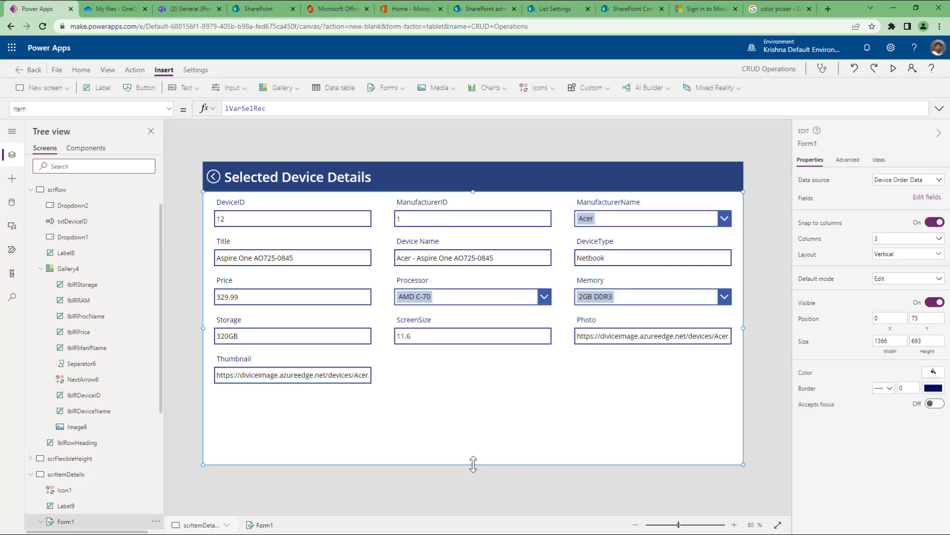
{"action": "left_click_drag", "start_coordinate": [474, 465], "coordinate": [476, 404]}
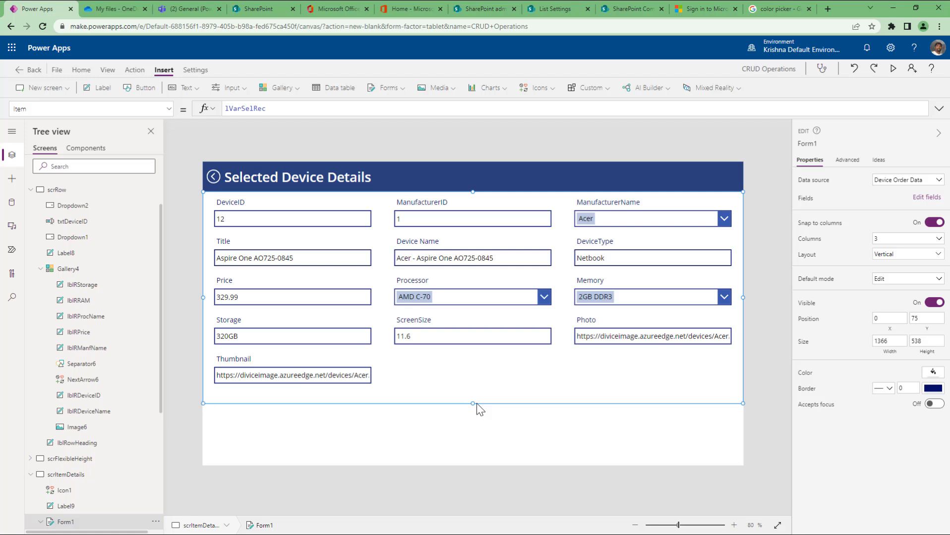
{"action": "left_click", "coordinate": [763, 361]}
Insert two buttons side by side below the form, at about X 940 and X 1160, both at Y 668.
{"action": "left_click", "coordinate": [185, 88]}
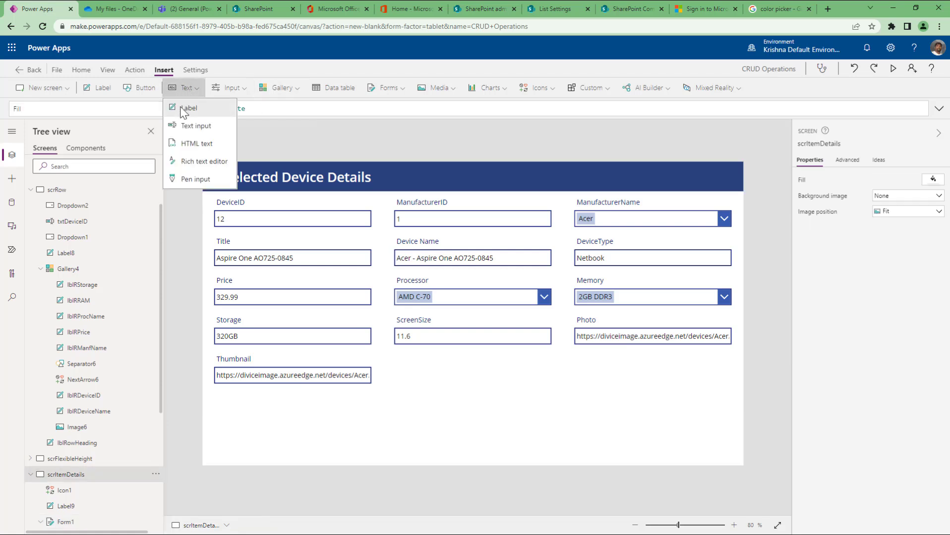
{"action": "left_click", "coordinate": [141, 88]}
{"action": "left_click", "coordinate": [141, 88]}
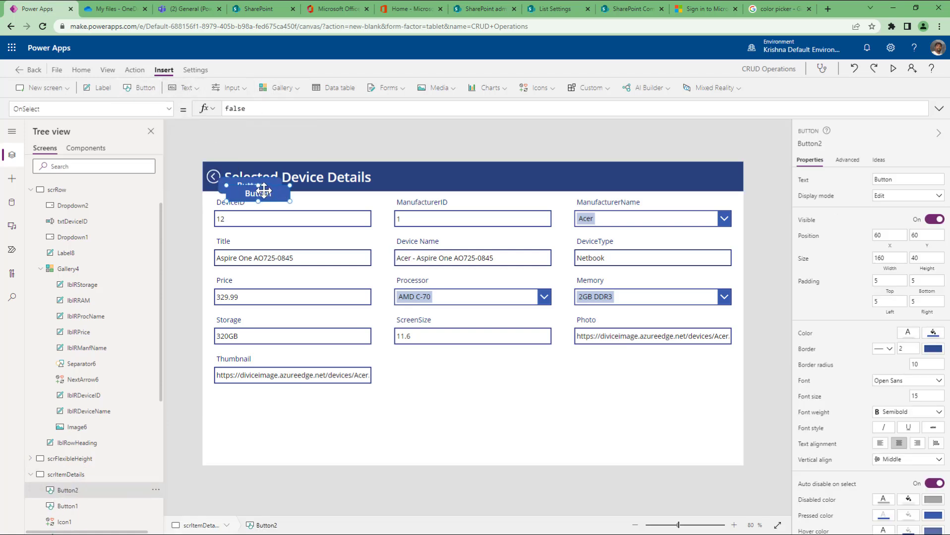
{"action": "left_click_drag", "start_coordinate": [263, 190], "coordinate": [695, 424]}
{"action": "left_click_drag", "start_coordinate": [280, 192], "coordinate": [615, 436]}
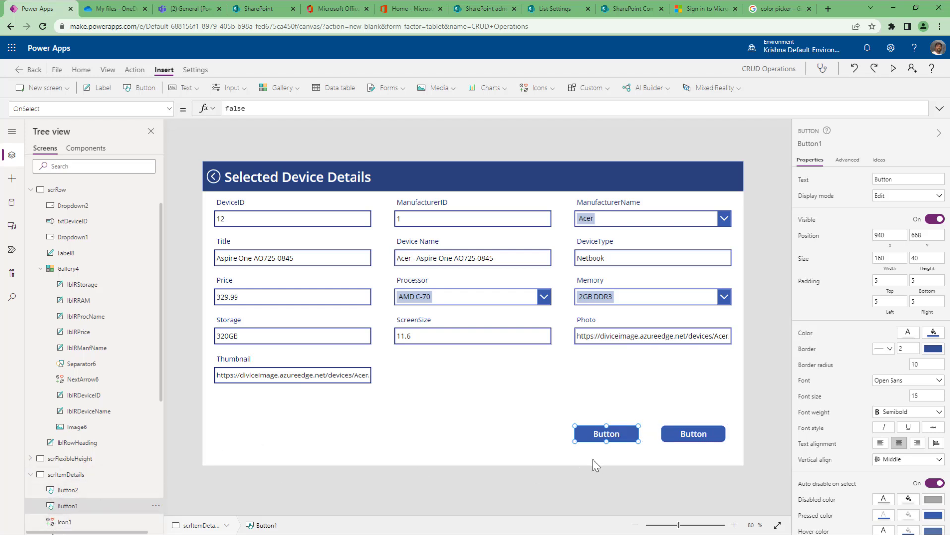
Set the first button's text to Submit and the other button's text to Cancel.
{"action": "double_click", "coordinate": [893, 180]}
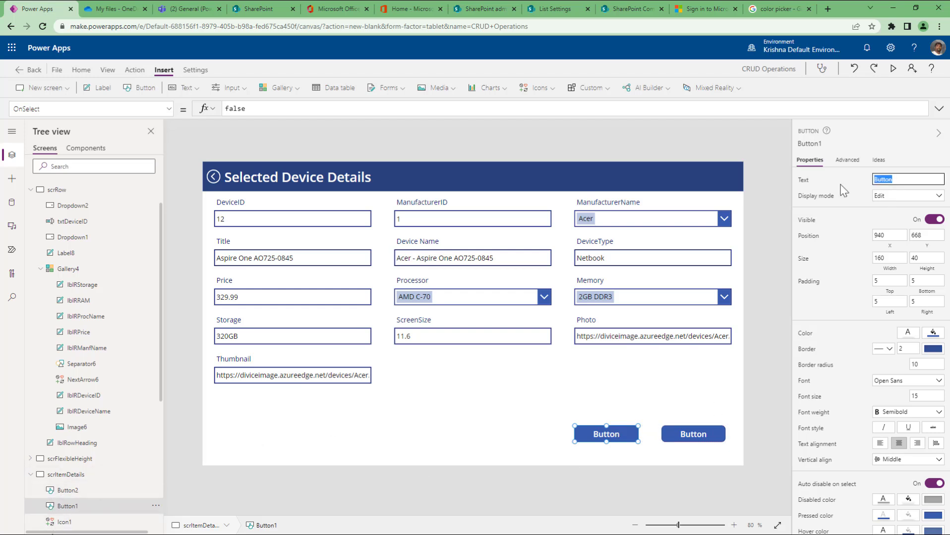
{"action": "type", "text": "Submit"}
{"action": "left_click", "coordinate": [704, 429]}
{"action": "double_click", "coordinate": [897, 179]}
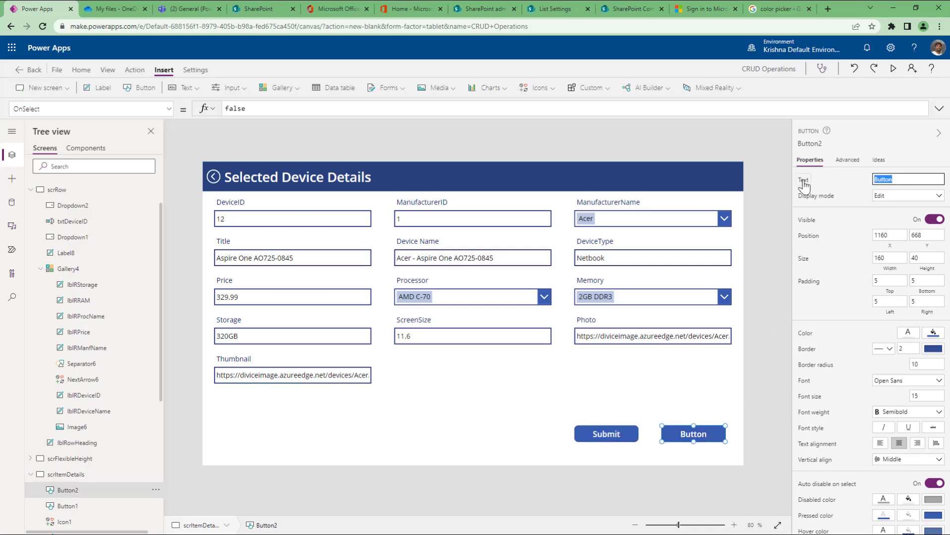
{"action": "type", "text": "Cancel"}
Remove the border line from both the Submit and Cancel buttons.
{"action": "left_click", "coordinate": [627, 439], "text": "shift"}
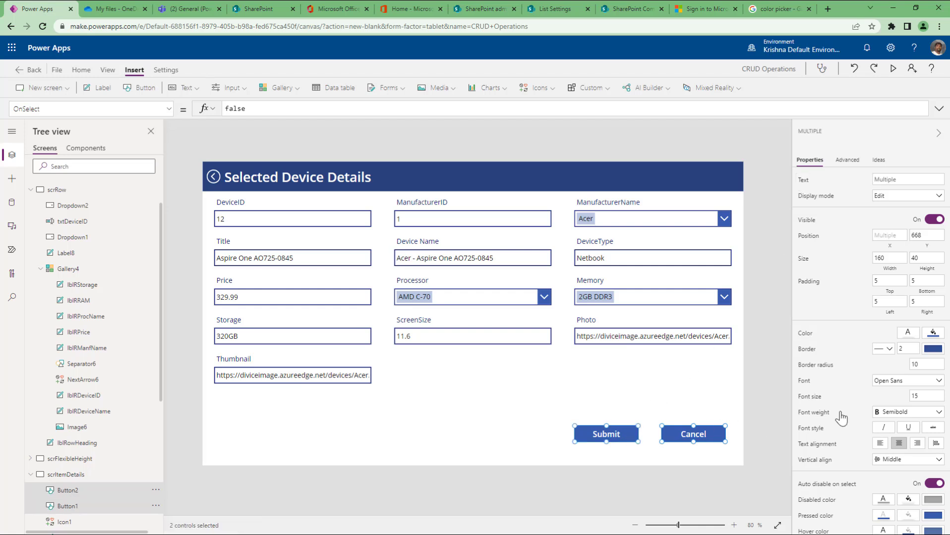
{"action": "left_click", "coordinate": [882, 349]}
{"action": "left_click", "coordinate": [768, 361]}
Set the Submit button's OnSelect formula to SubmitForm(Form1).
{"action": "left_click", "coordinate": [628, 438]}
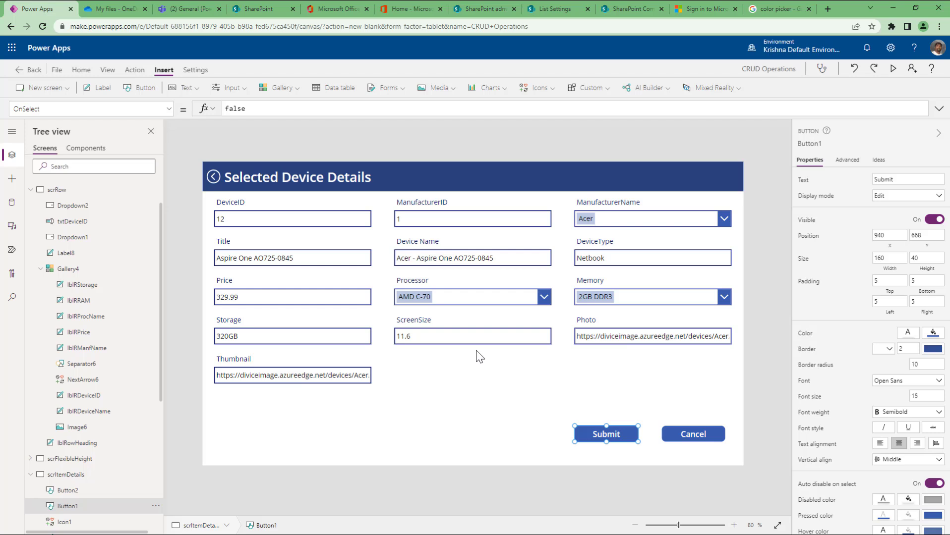
{"action": "double_click", "coordinate": [296, 110]}
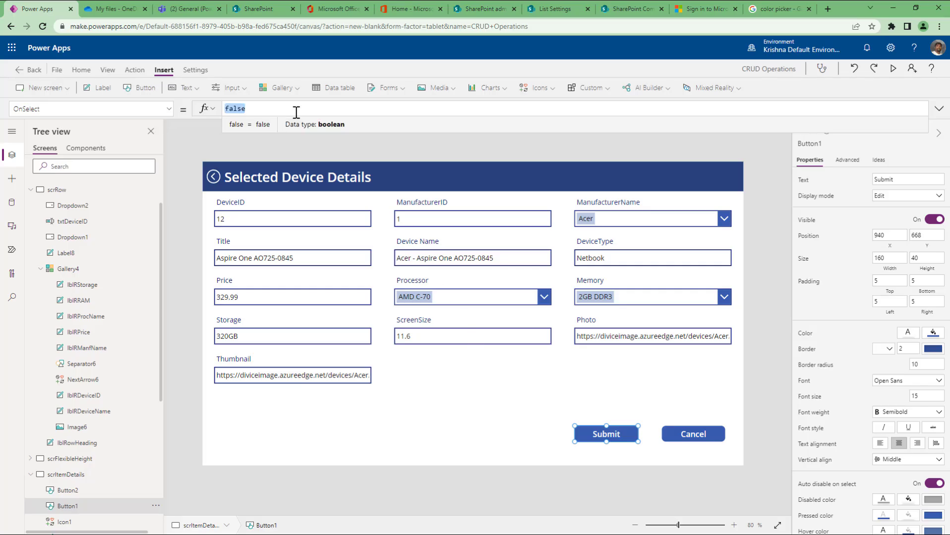
{"action": "type", "text": "SubmitForm("}
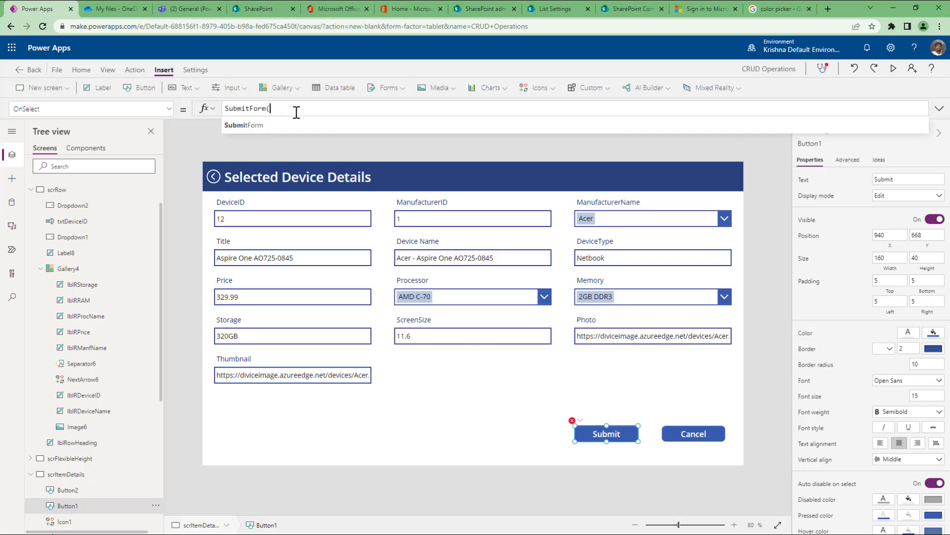
{"action": "type", "text": "Form1"}
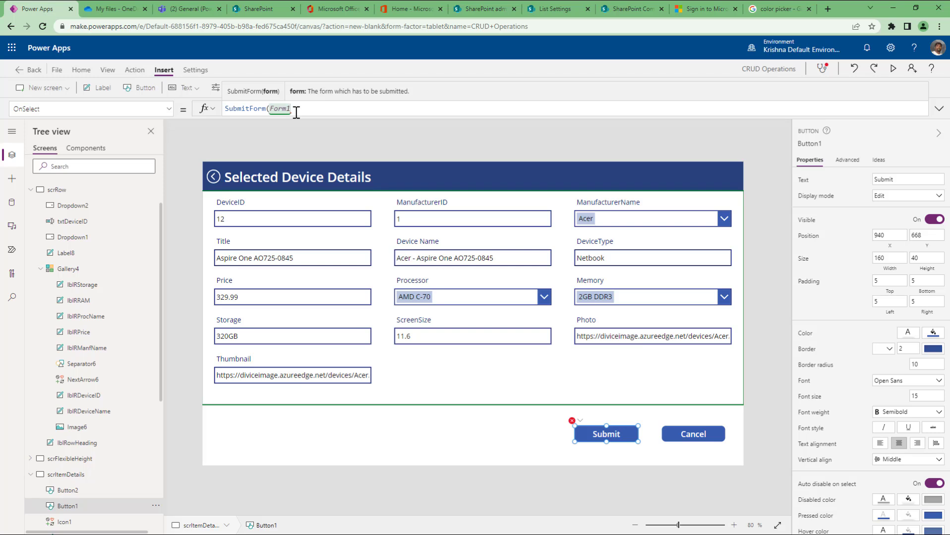
{"action": "type", "text": ")"}
{"action": "scroll", "coordinate": [99, 436], "scroll_direction": "down", "scroll_amount": 3}
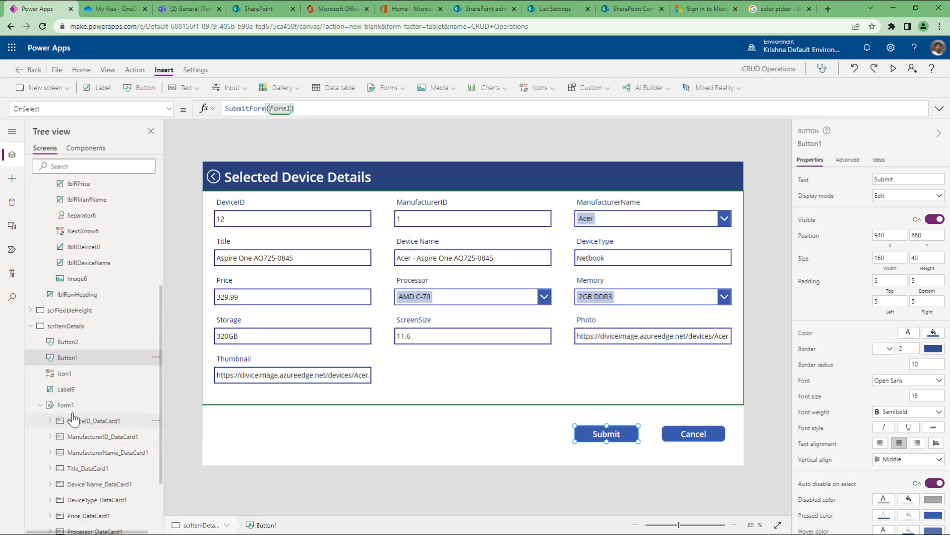
Rename the form Form1 as frmDeviceDetails and check the form reference in the Submit button's OnSelect formula.
{"action": "double_click", "coordinate": [80, 408]}
{"action": "type", "text": "frmDeviceDetails"}
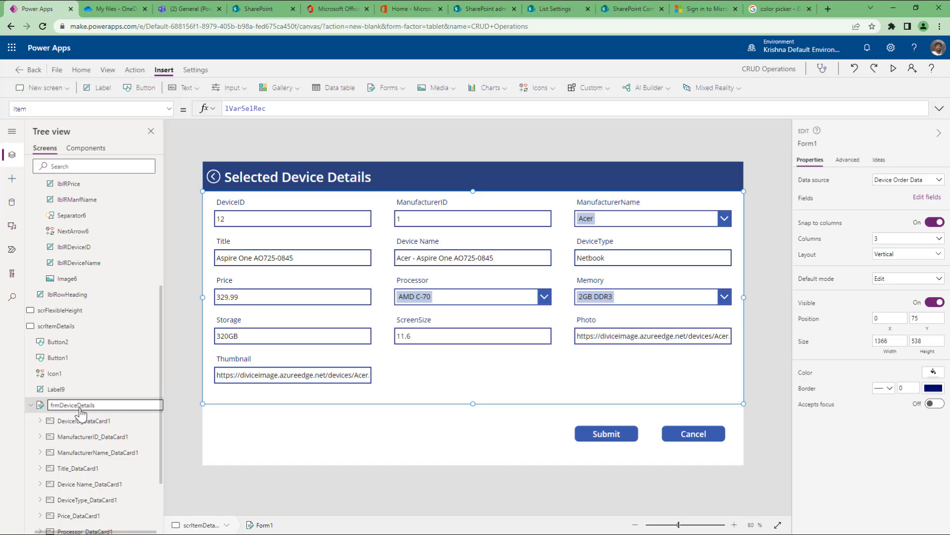
{"action": "key", "text": "Return"}
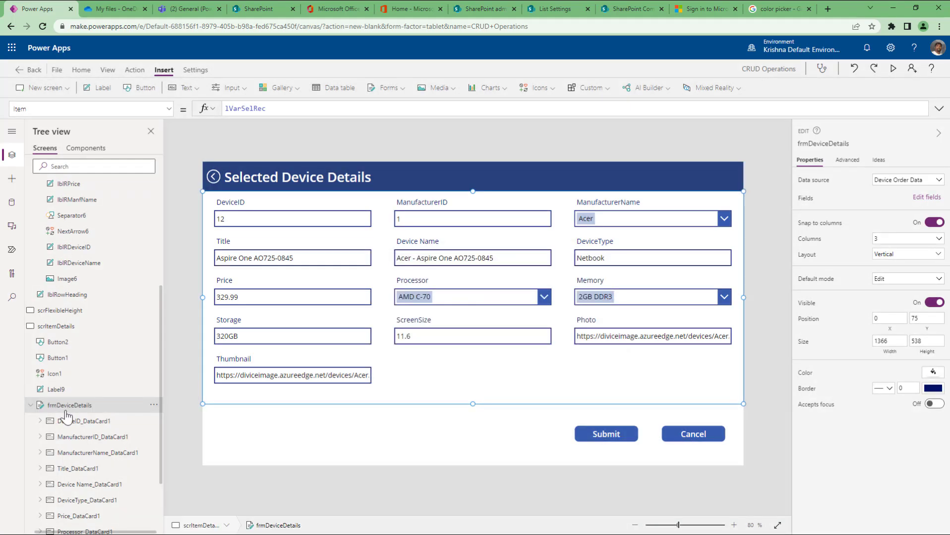
{"action": "left_click", "coordinate": [622, 440]}
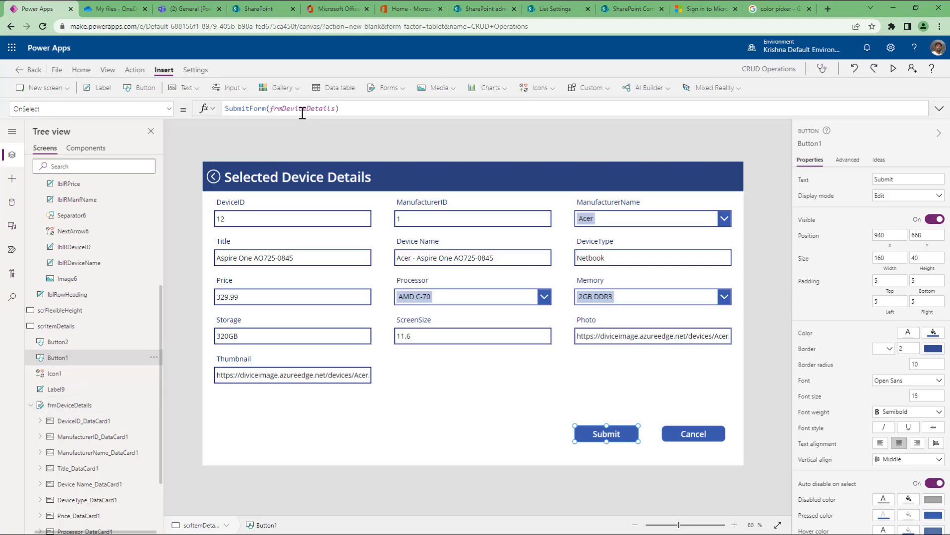
Examine the DeviceID card's text input properties, including its display mode.
{"action": "left_click", "coordinate": [293, 210]}
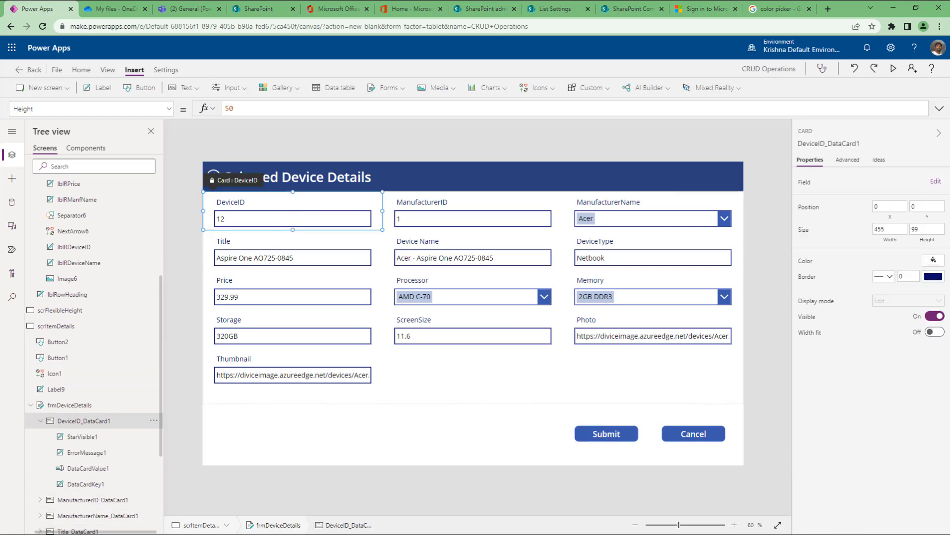
{"action": "left_click", "coordinate": [276, 229]}
{"action": "left_click", "coordinate": [287, 219]}
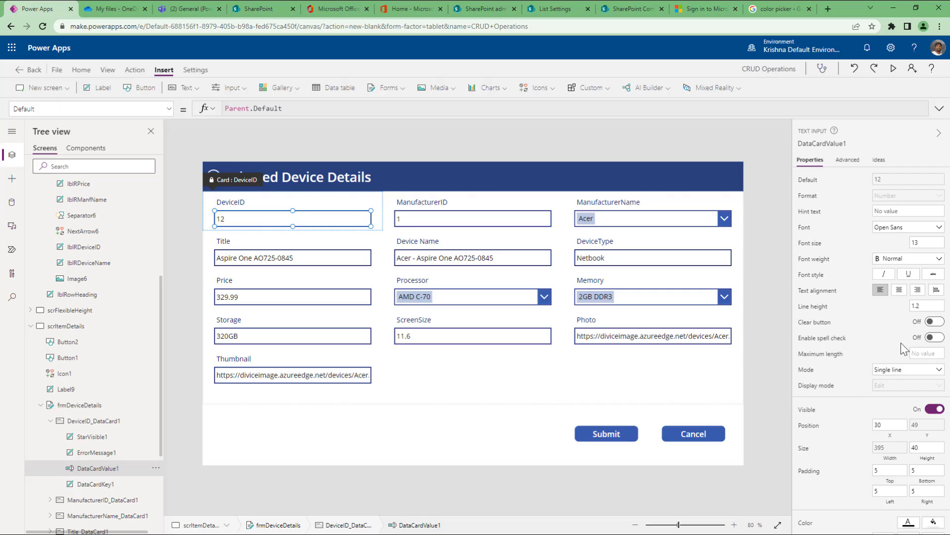
{"action": "scroll", "coordinate": [900, 343], "scroll_direction": "down", "scroll_amount": 5}
{"action": "scroll", "coordinate": [904, 297], "scroll_direction": "up", "scroll_amount": 5}
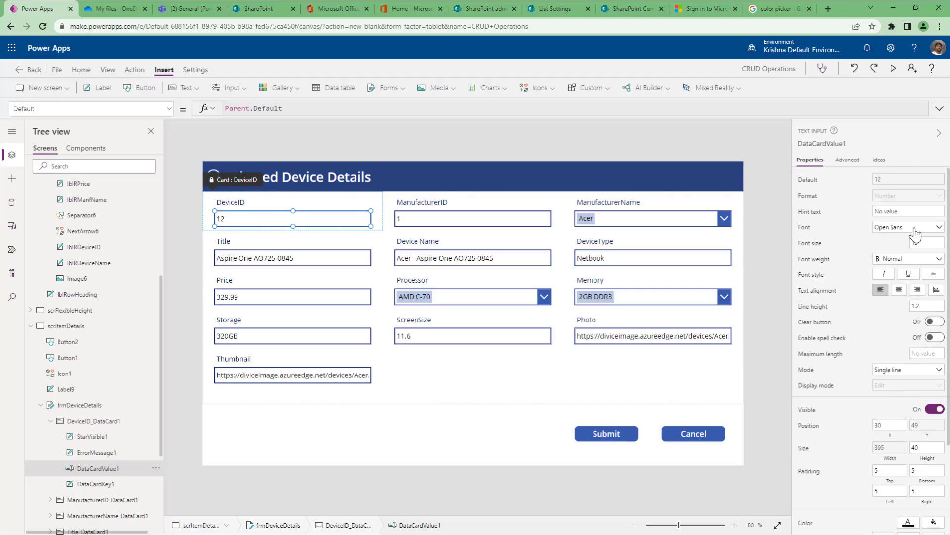
{"action": "scroll", "coordinate": [888, 429], "scroll_direction": "down", "scroll_amount": 3}
{"action": "scroll", "coordinate": [888, 430], "scroll_direction": "up", "scroll_amount": 3}
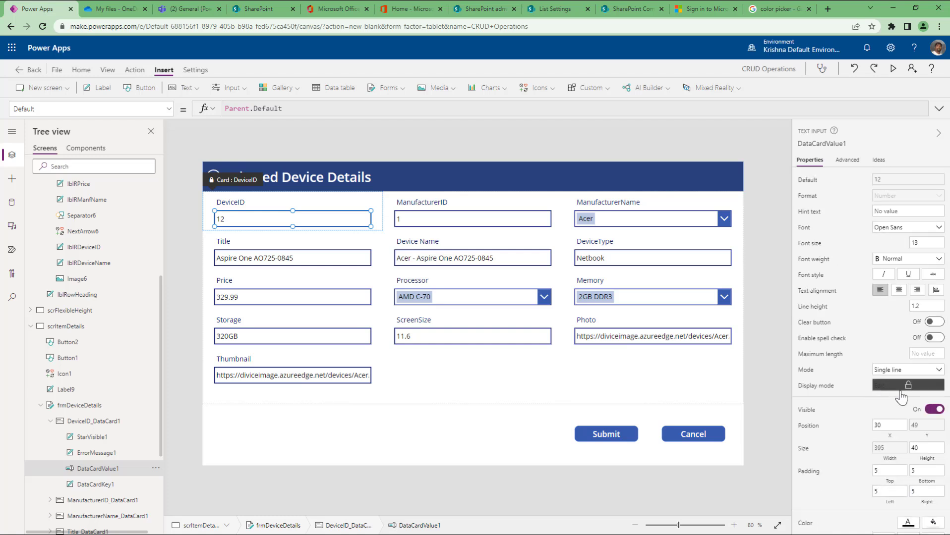
{"action": "mouse_move", "coordinate": [890, 390]}
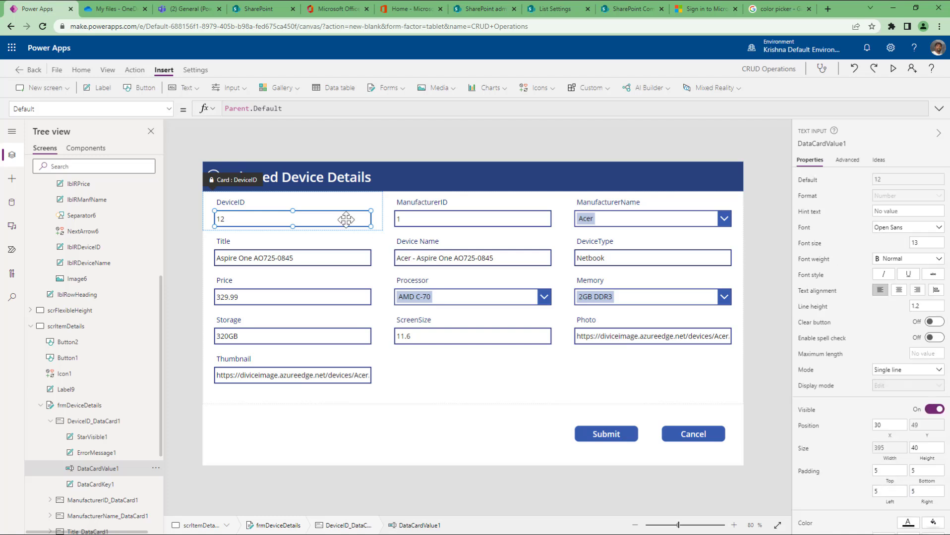
Look through the frmDeviceDetails data cards, from DeviceID and ManufacturerID to ManufacturerName and Title.
{"action": "left_click", "coordinate": [73, 407]}
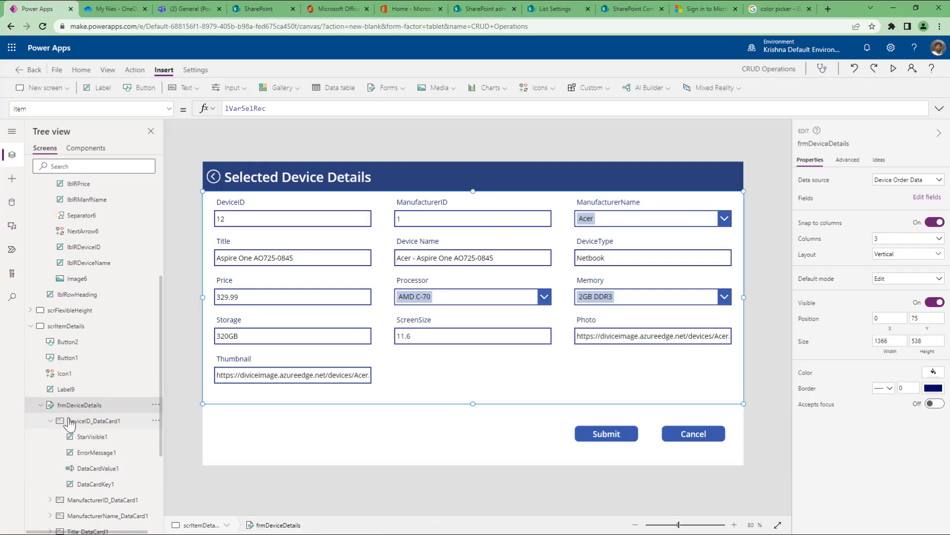
{"action": "scroll", "coordinate": [67, 437], "scroll_direction": "down", "scroll_amount": 2}
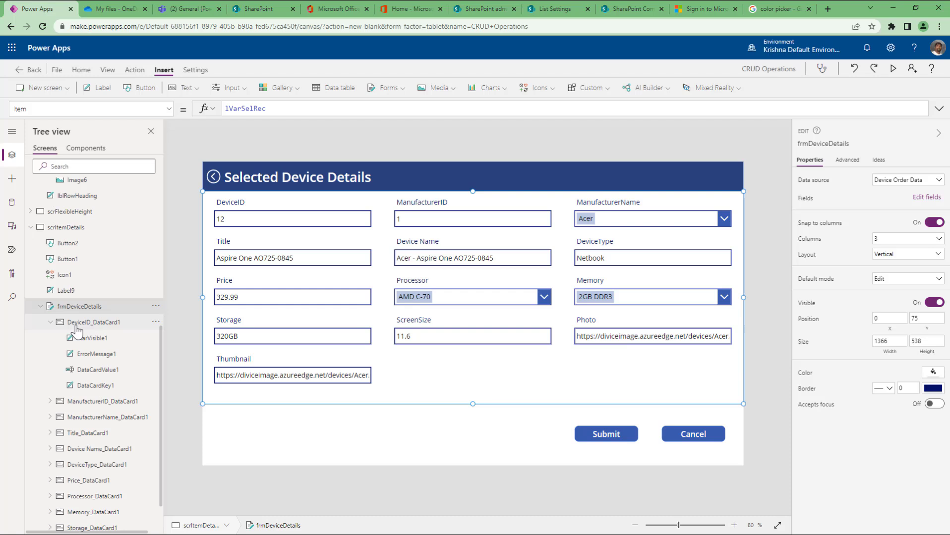
{"action": "left_click", "coordinate": [76, 327]}
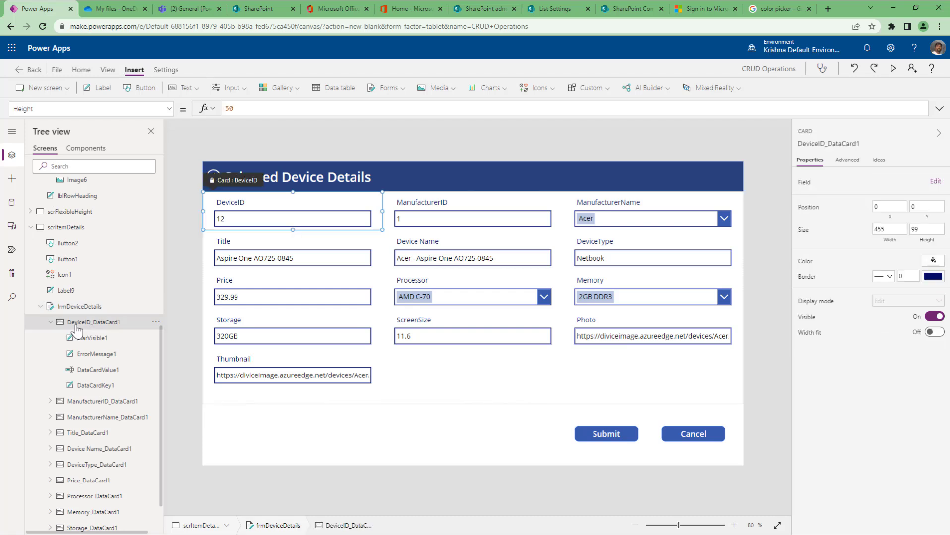
{"action": "left_click", "coordinate": [77, 403]}
{"action": "left_click", "coordinate": [79, 420]}
{"action": "left_click", "coordinate": [76, 434]}
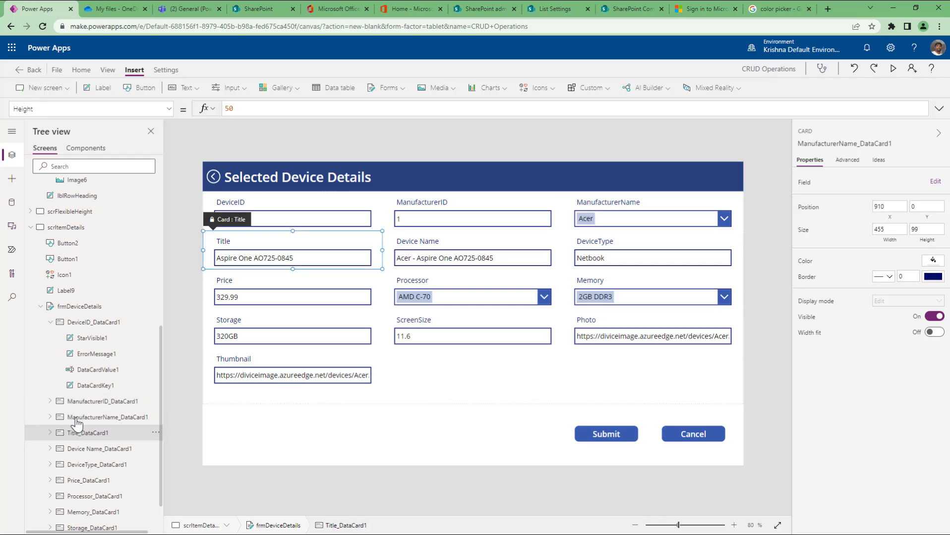
{"action": "left_click", "coordinate": [79, 324]}
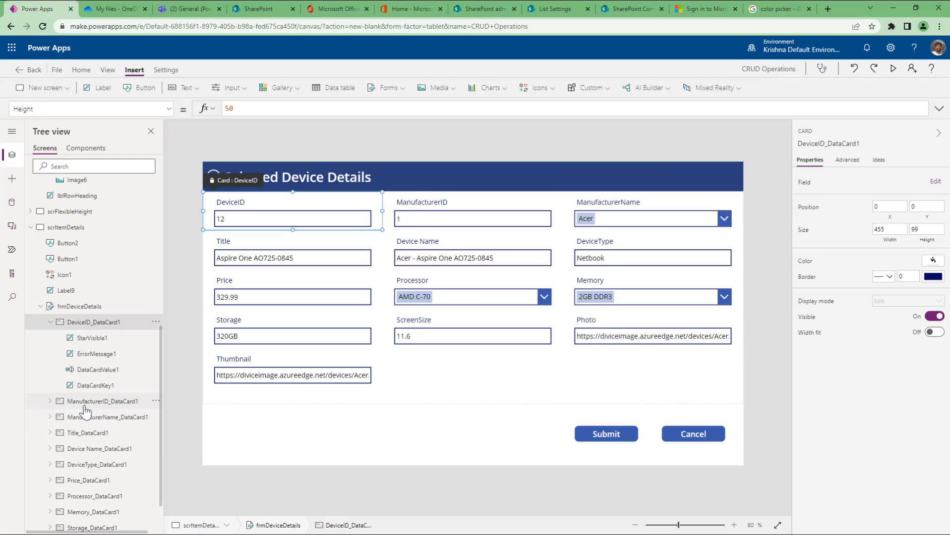
{"action": "left_click", "coordinate": [83, 403]}
Unlock the DeviceID data card so its properties can be changed.
{"action": "left_click", "coordinate": [85, 326]}
{"action": "left_click", "coordinate": [847, 160]}
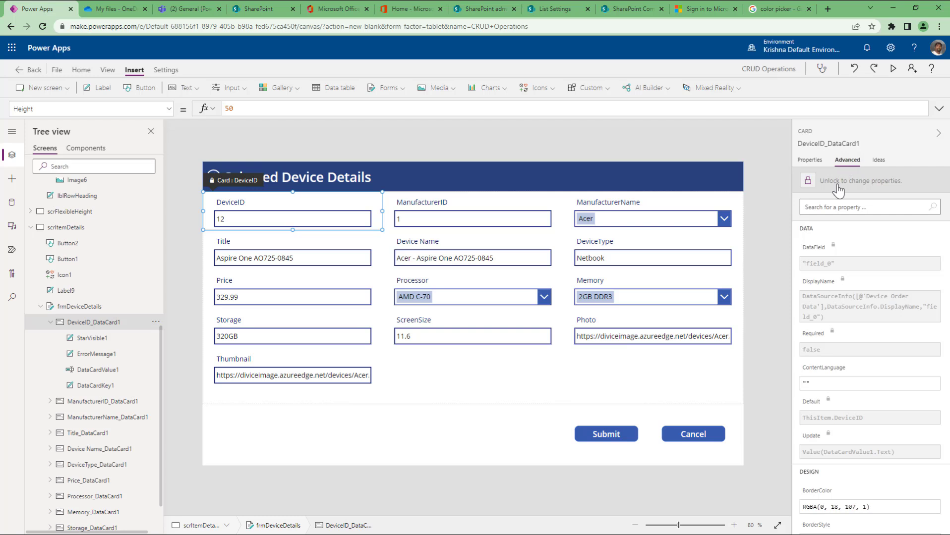
{"action": "left_click", "coordinate": [837, 187]}
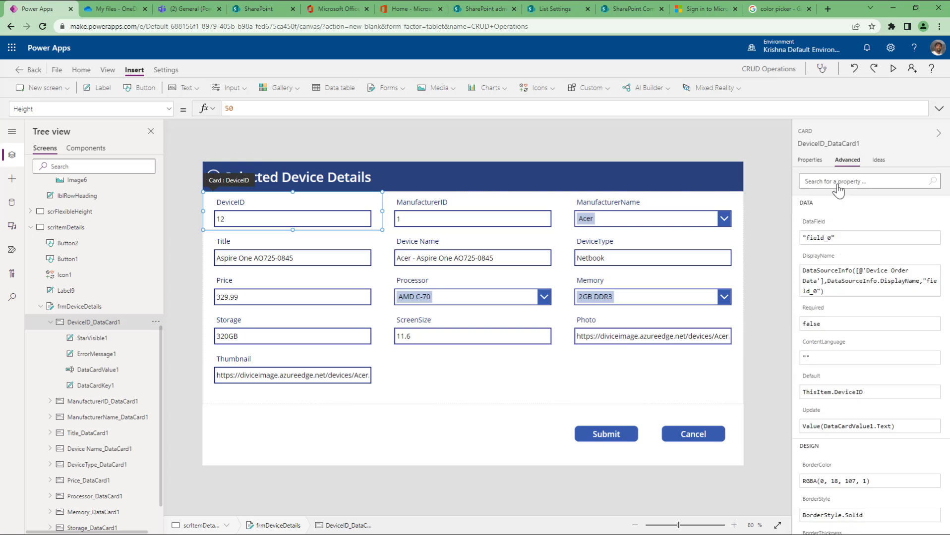
Set the DeviceID text input's DisplayMode formula to DisplayMode.View.
{"action": "left_click", "coordinate": [270, 222]}
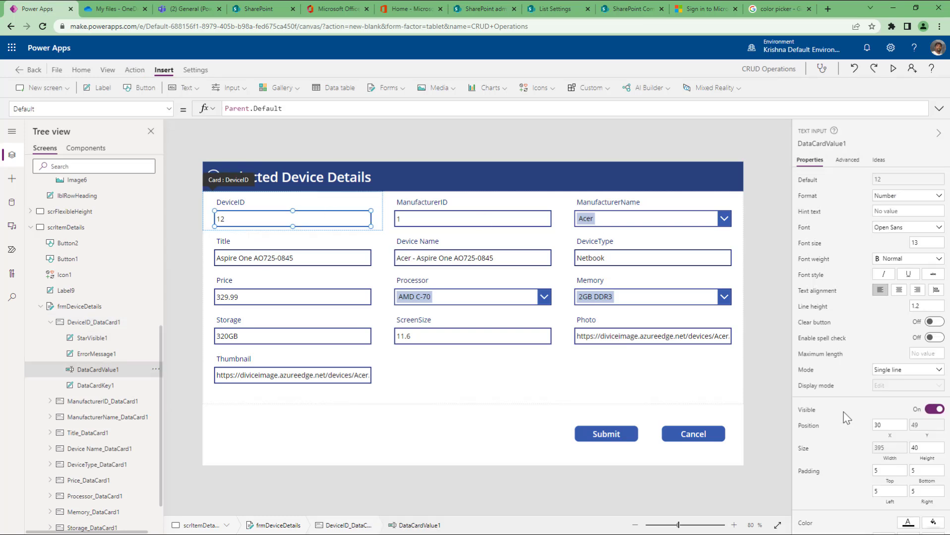
{"action": "left_click", "coordinate": [809, 160]}
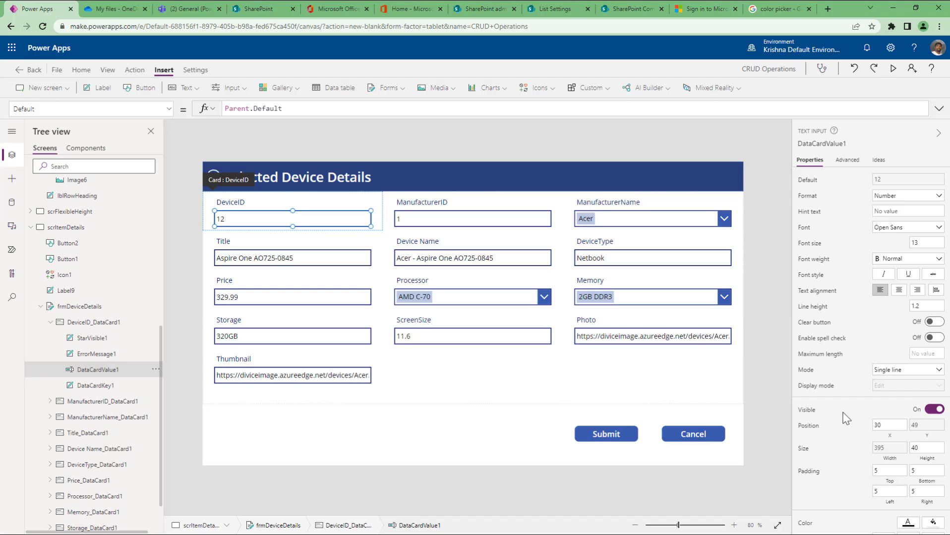
{"action": "left_click", "coordinate": [893, 389]}
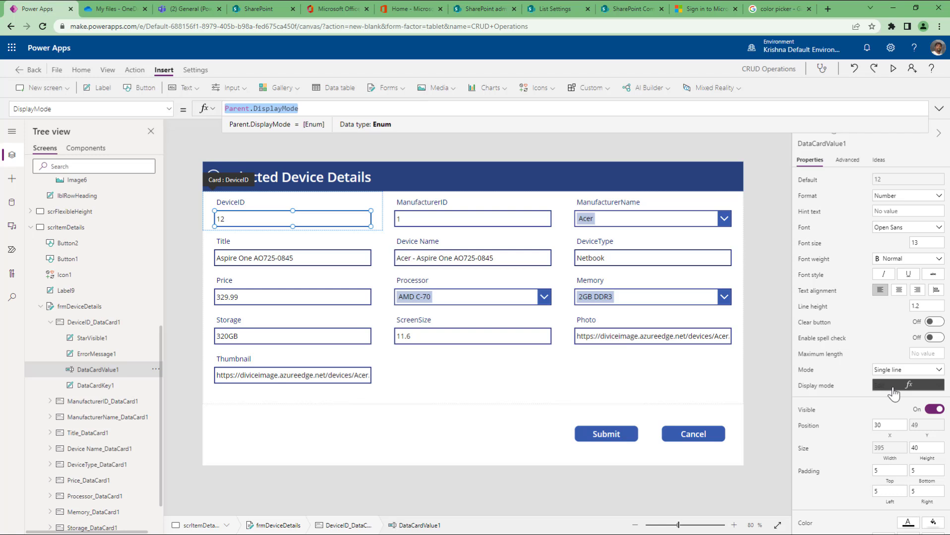
{"action": "type", "text": "DisplayMode"}
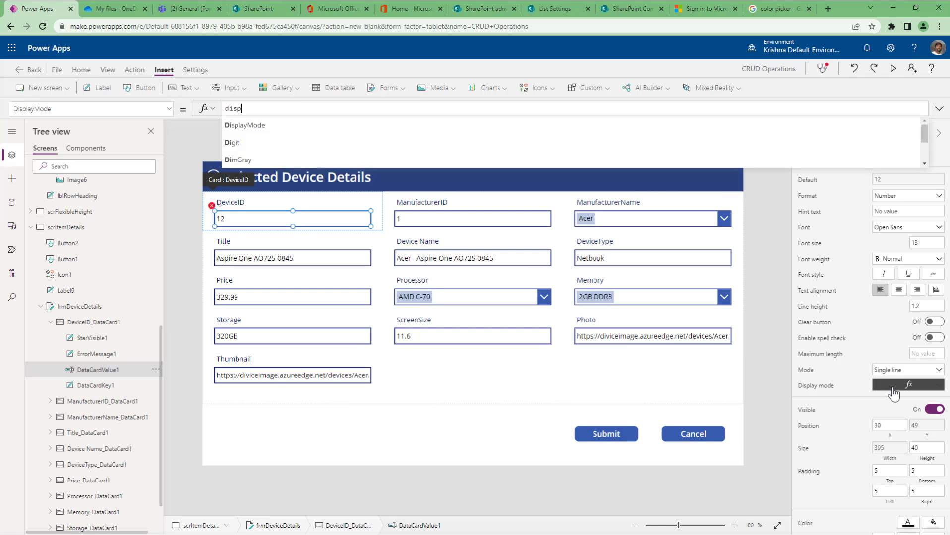
{"action": "type", "text": ".v"}
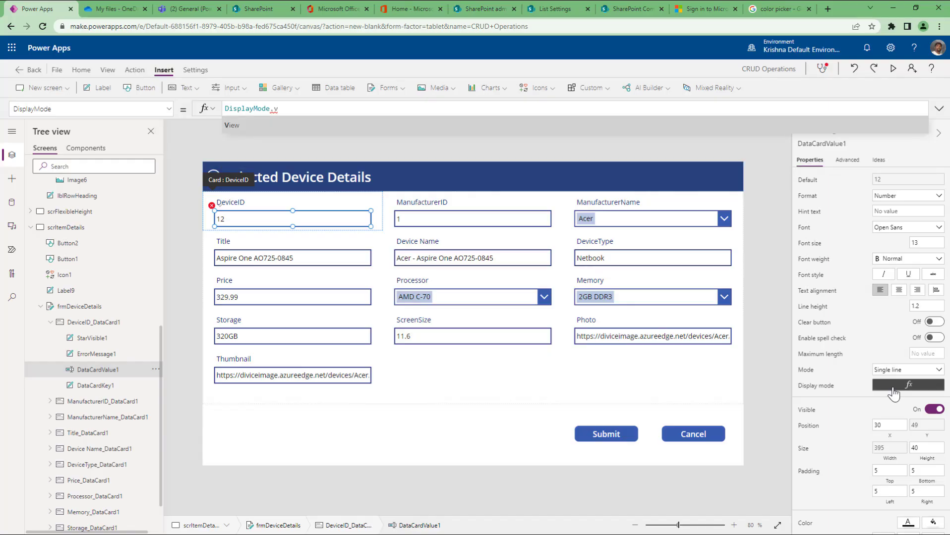
{"action": "key", "text": "Tab"}
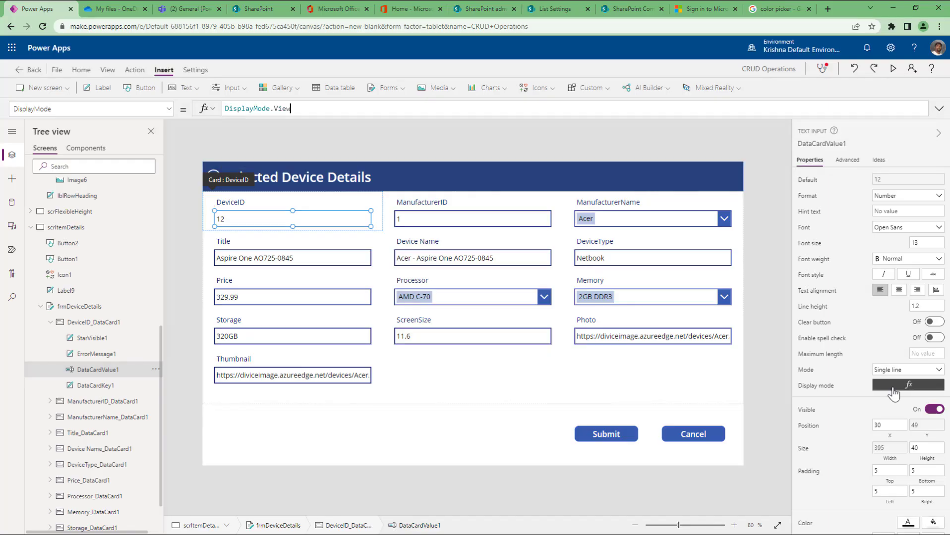
{"action": "left_click", "coordinate": [738, 303]}
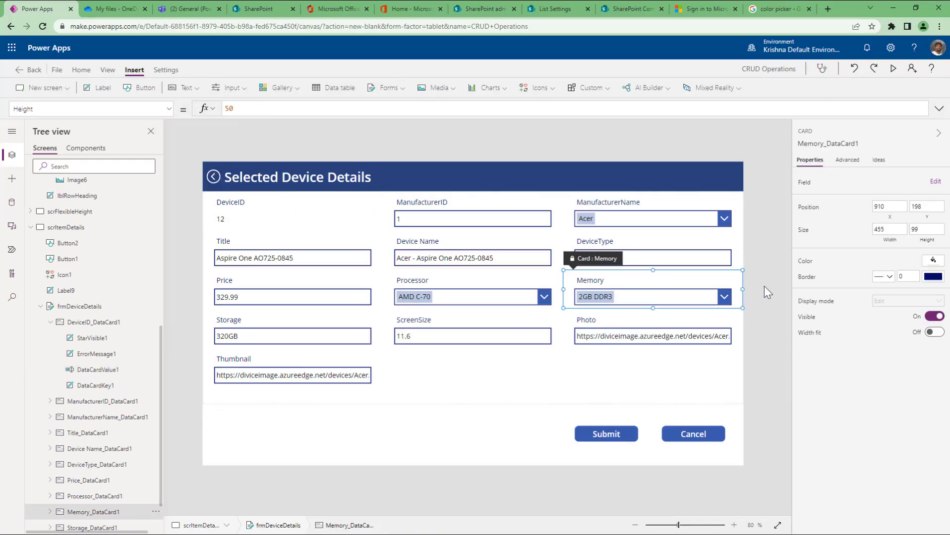
{"action": "left_click", "coordinate": [667, 468]}
Preview the screen and test whether the DeviceID value can be edited.
{"action": "left_click", "coordinate": [892, 68]}
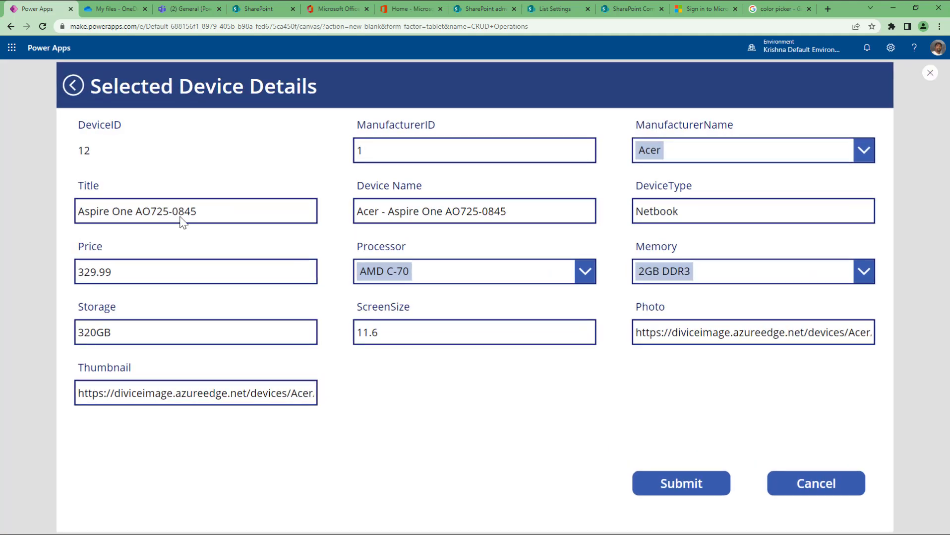
{"action": "double_click", "coordinate": [109, 154]}
{"action": "left_click", "coordinate": [126, 157]}
{"action": "left_click", "coordinate": [930, 73]}
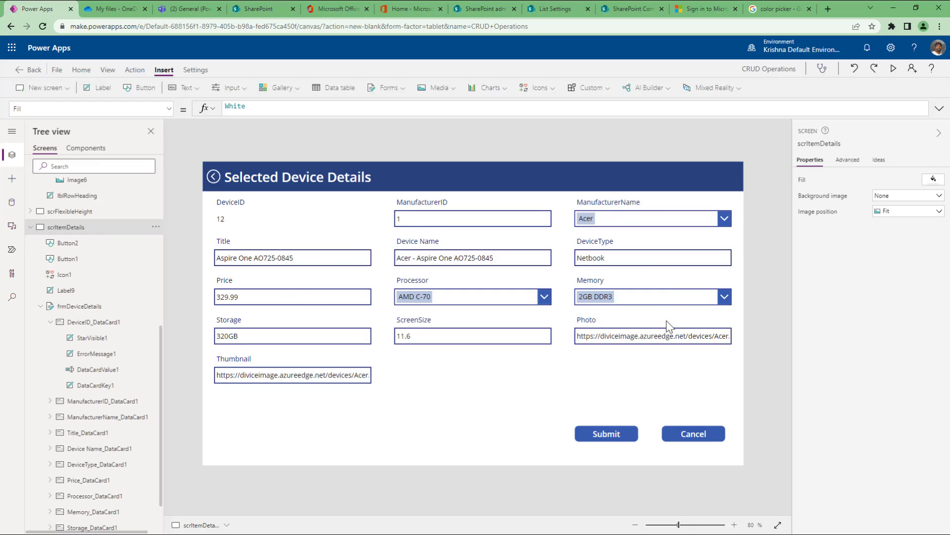
Preview the screen again and select the entire Price value of the displayed record.
{"action": "left_click", "coordinate": [893, 68]}
{"action": "left_click", "coordinate": [131, 272]}
{"action": "left_click_drag", "start_coordinate": [132, 272], "coordinate": [68, 270]}
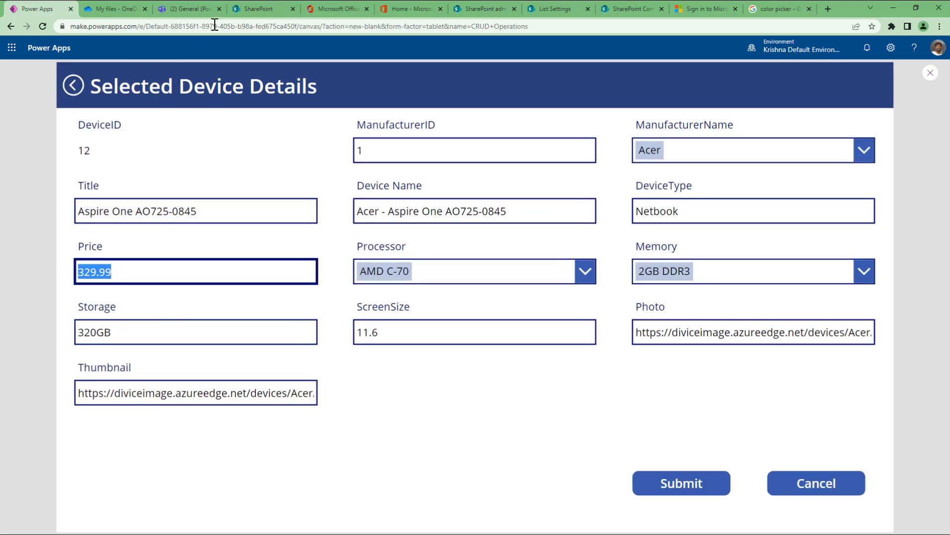
Switch to SharePoint and open the Aspire One AO725-0845 item in the Device Order Data list to check its Price.
{"action": "left_click", "coordinate": [559, 9]}
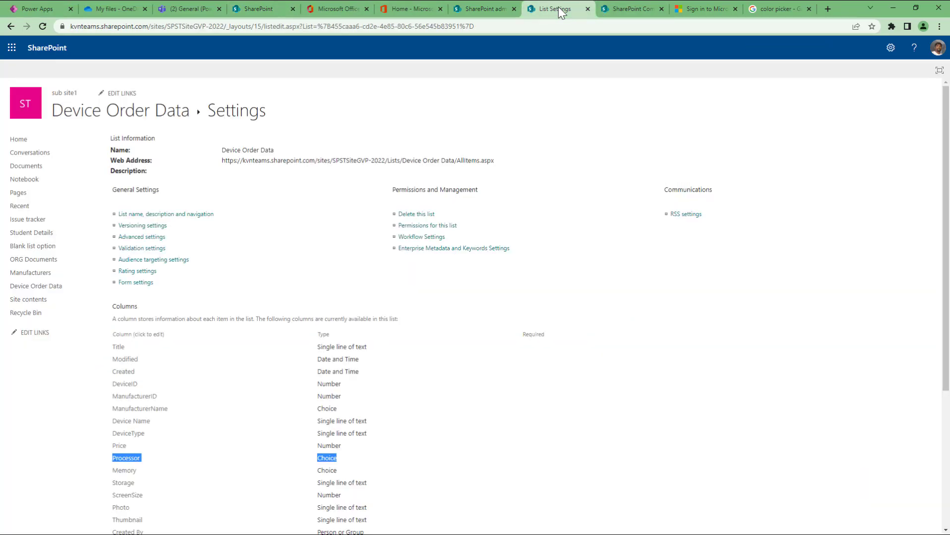
{"action": "left_click", "coordinate": [135, 111]}
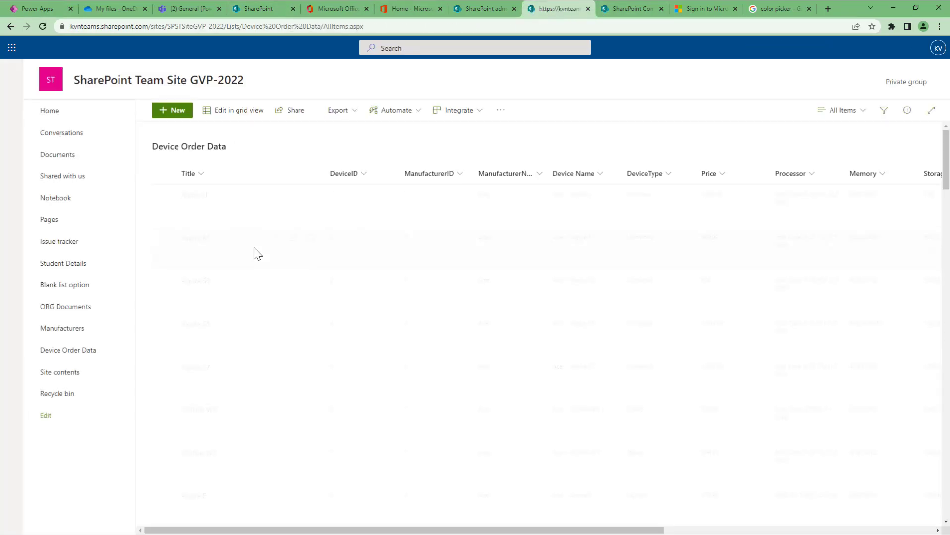
{"action": "scroll", "coordinate": [256, 383], "scroll_direction": "down", "scroll_amount": 5}
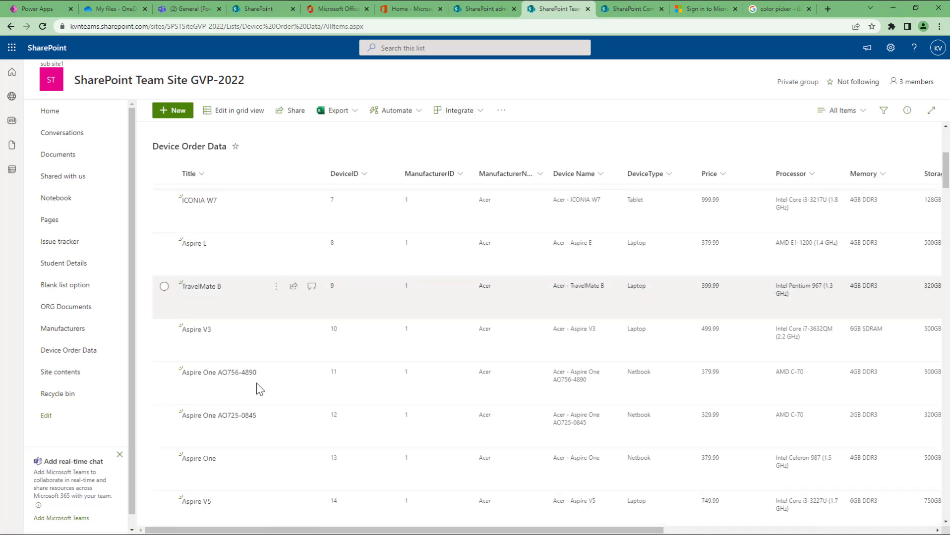
{"action": "scroll", "coordinate": [256, 383], "scroll_direction": "down", "scroll_amount": 1}
{"action": "left_click", "coordinate": [259, 390]}
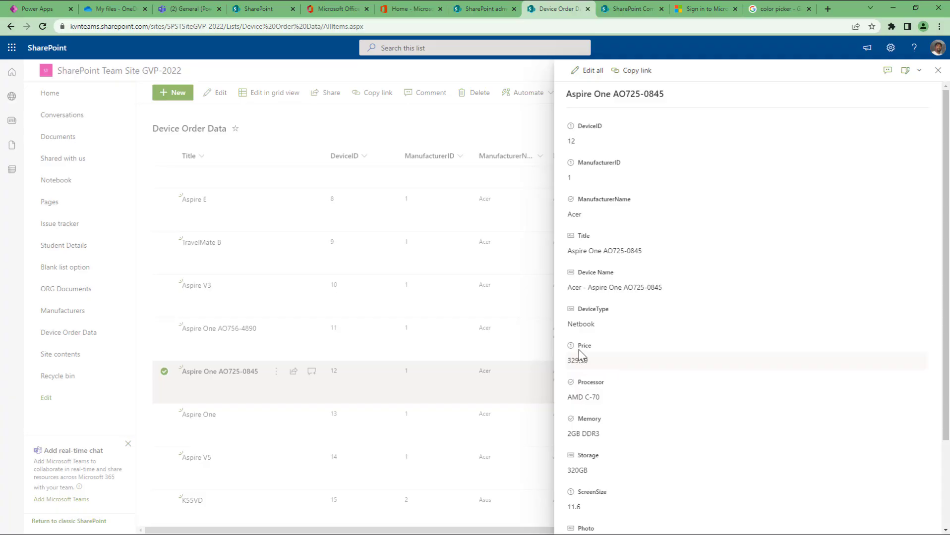
Switch back to Power Apps, set the record's Price to 500 and submit the form.
{"action": "left_click", "coordinate": [40, 11]}
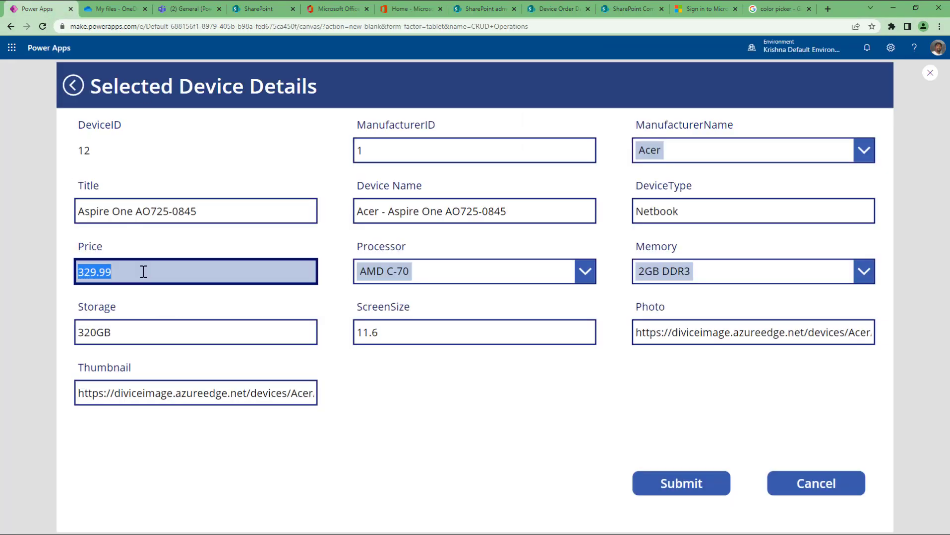
{"action": "type", "text": "500"}
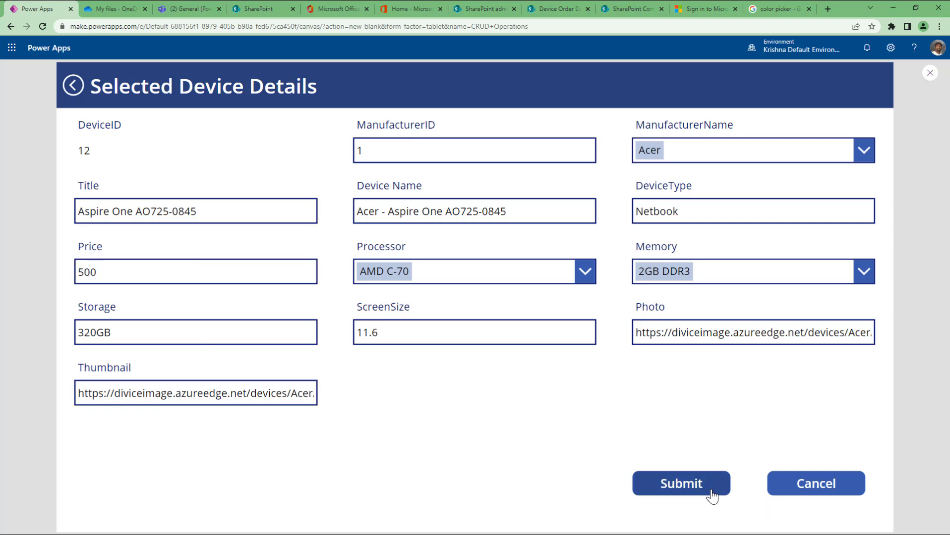
{"action": "left_click", "coordinate": [695, 487]}
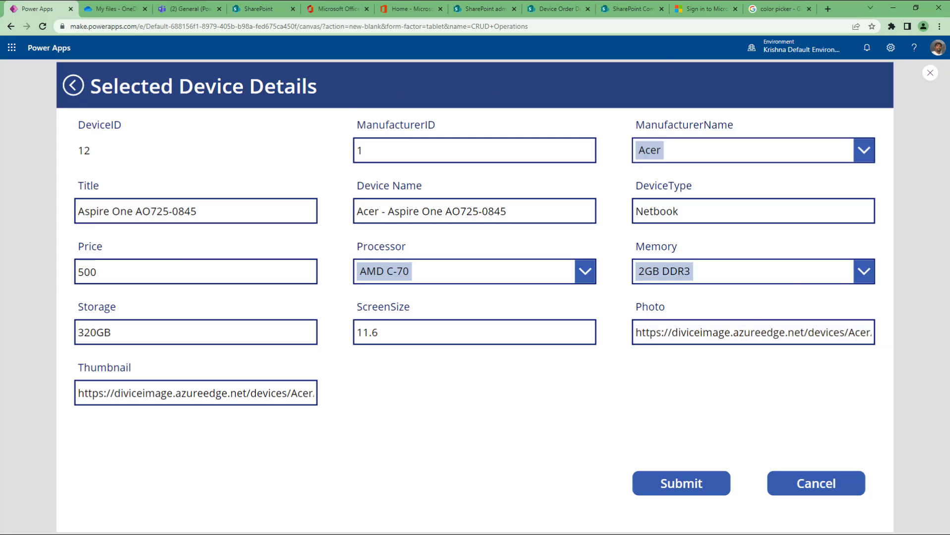
{"action": "left_click", "coordinate": [930, 73]}
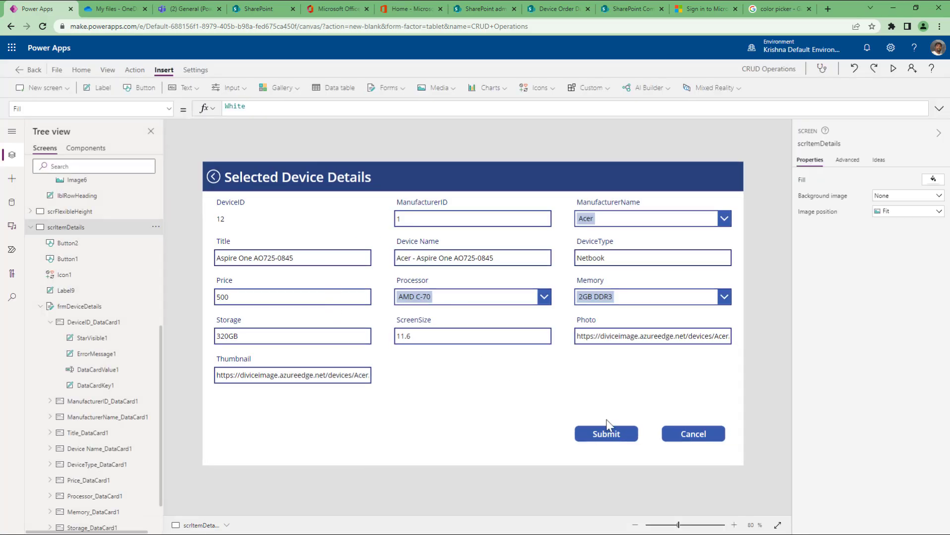
Switch to SharePoint, reload the Device Order Data list and open the Aspire One AO725-0845 item to check its saved Price.
{"action": "left_click", "coordinate": [620, 9]}
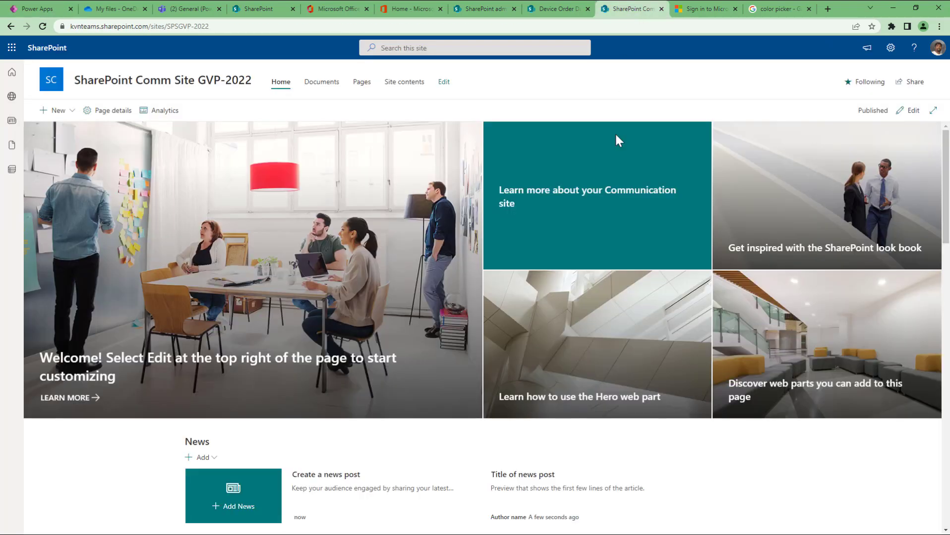
{"action": "left_click", "coordinate": [536, 10]}
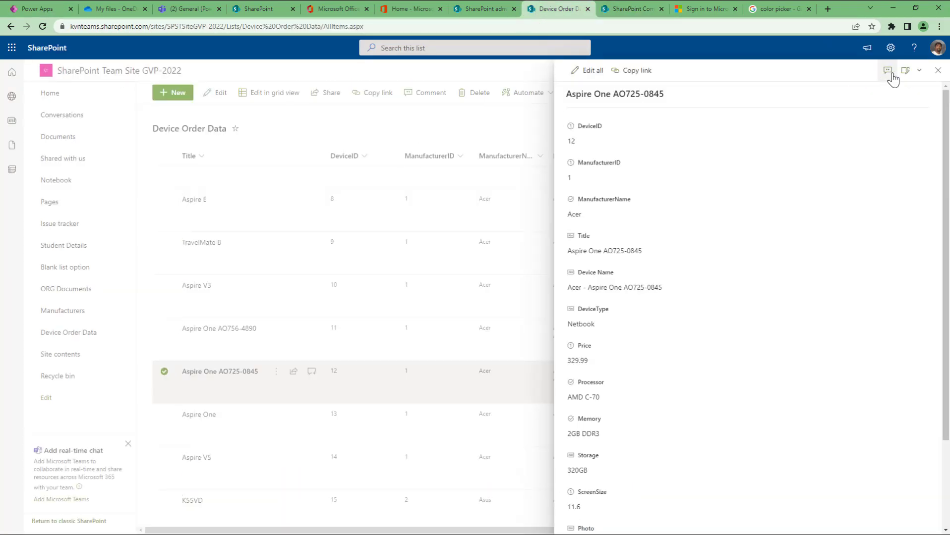
{"action": "left_click", "coordinate": [937, 70]}
{"action": "left_click", "coordinate": [42, 26]}
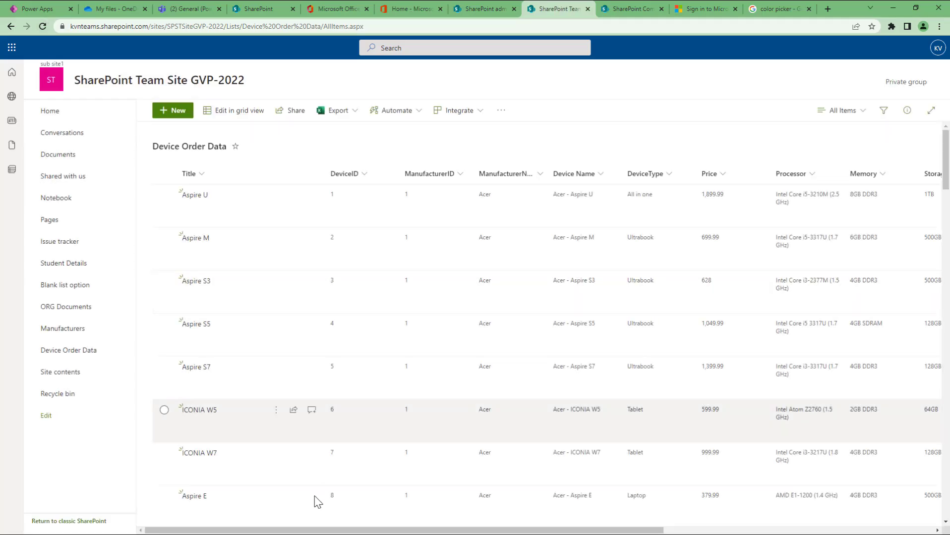
{"action": "scroll", "coordinate": [317, 459], "scroll_direction": "down", "scroll_amount": 3}
{"action": "scroll", "coordinate": [317, 461], "scroll_direction": "down", "scroll_amount": 2}
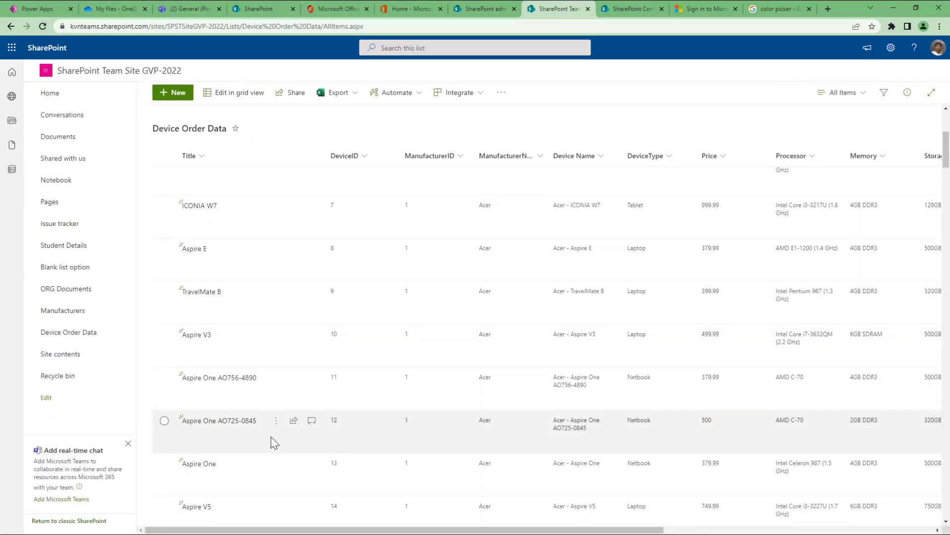
{"action": "left_click", "coordinate": [727, 441]}
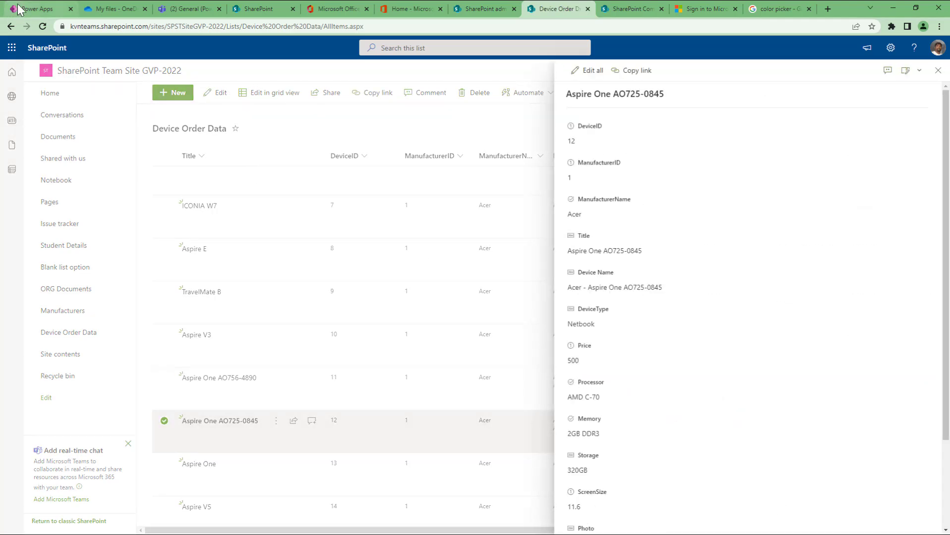
Switch back to Power Apps and review the Submit button's OnSelect formula.
{"action": "key", "text": "ctrl+1"}
{"action": "left_click", "coordinate": [605, 435]}
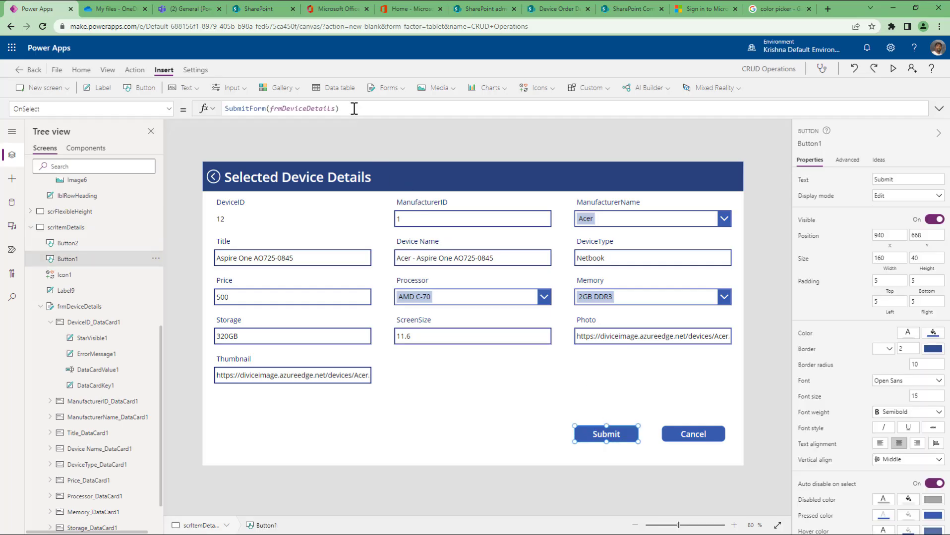
{"action": "left_click_drag", "start_coordinate": [347, 108], "coordinate": [220, 108]}
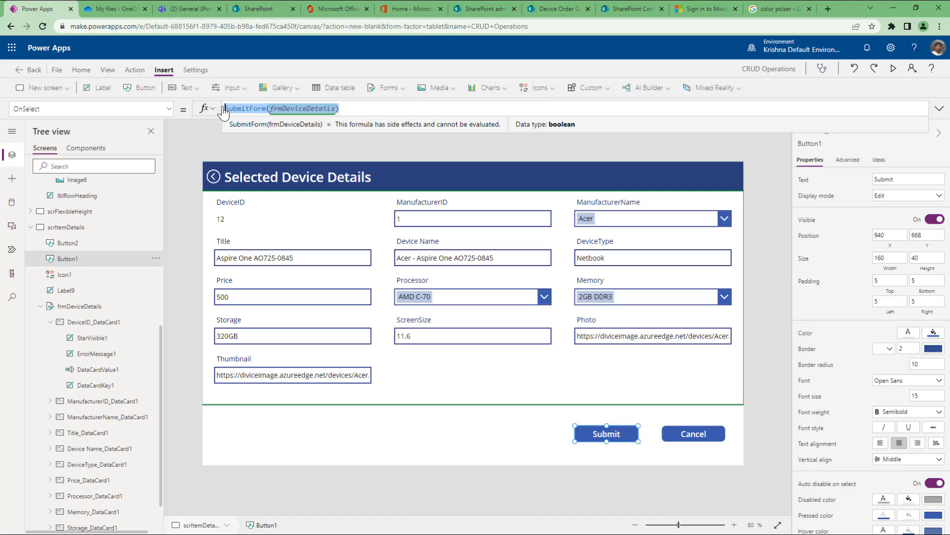
Set the Cancel button's OnSelect formula to ResetForm(frmDeviceDetails).
{"action": "left_click", "coordinate": [712, 432]}
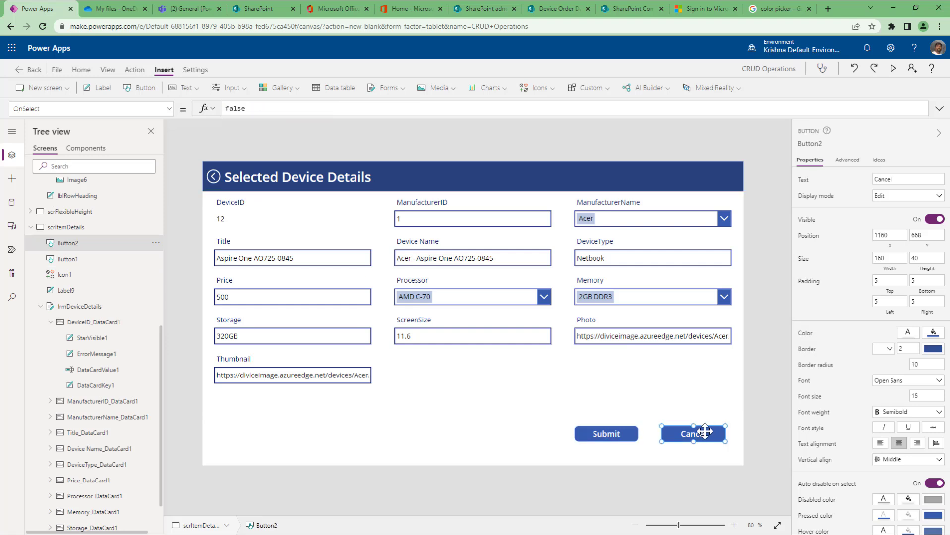
{"action": "left_click", "coordinate": [347, 110]}
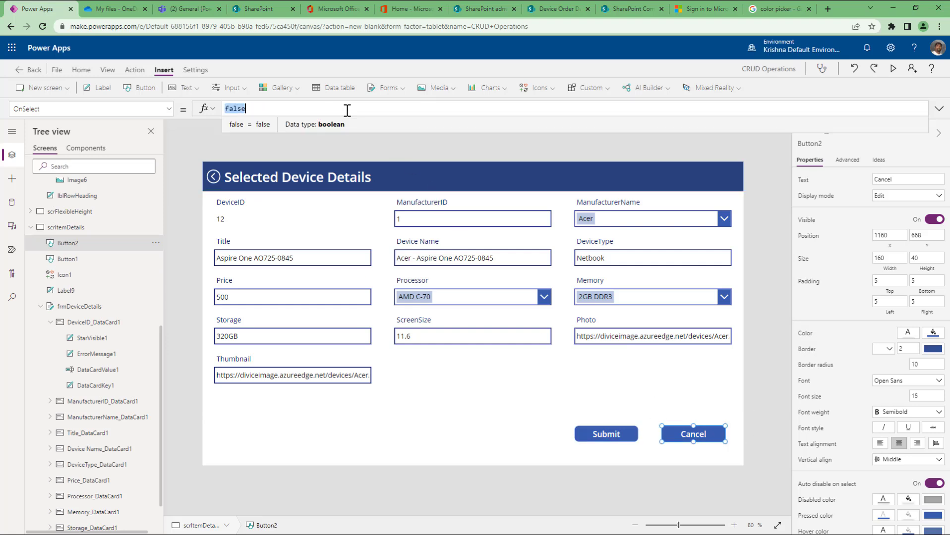
{"action": "type", "text": "rese"}
{"action": "key", "text": "Down"}
{"action": "key", "text": "Down"}
{"action": "key", "text": "Tab"}
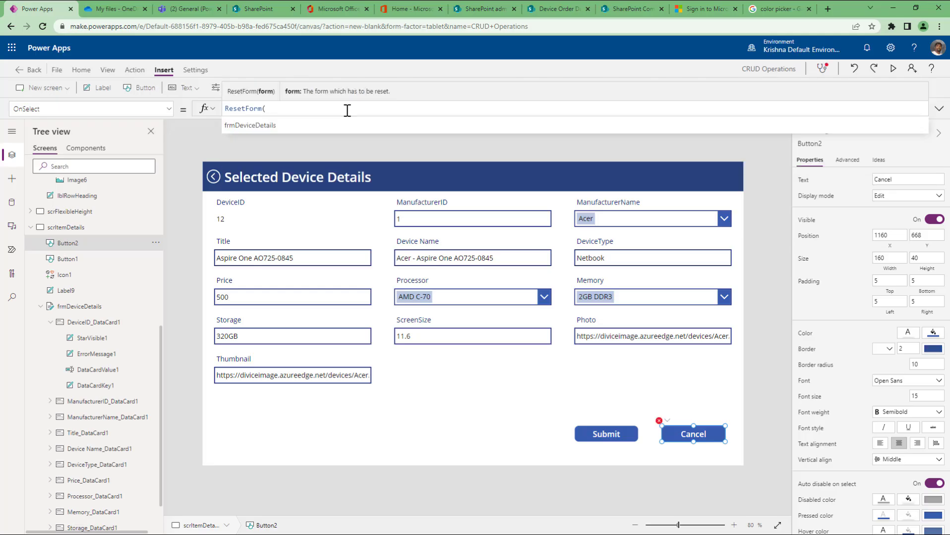
{"action": "key", "text": "Tab"}
{"action": "type", "text": ")"}
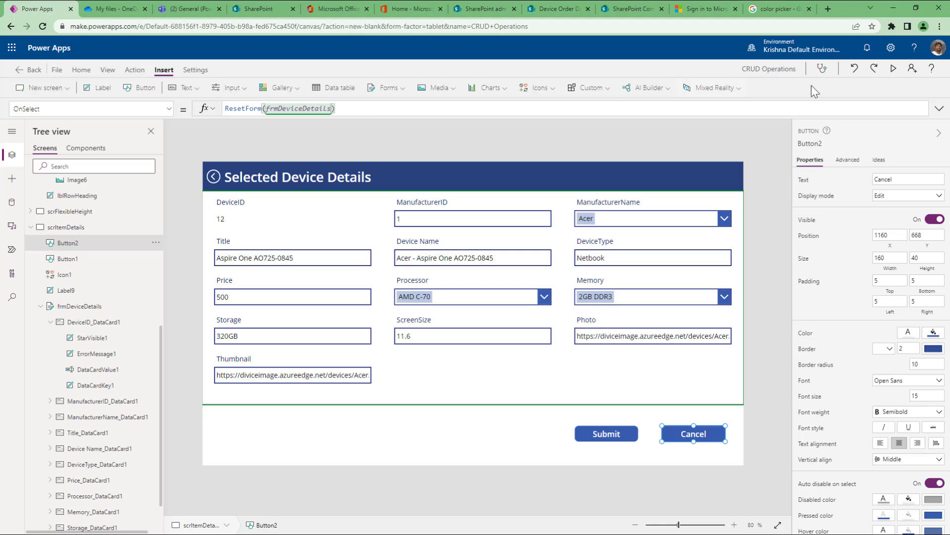
Test the Cancel button in preview by setting Price to 250, ScreenSize to 15 and Storage to 1TB and cancelling the edits.
{"action": "left_click", "coordinate": [892, 69]}
{"action": "double_click", "coordinate": [204, 265]}
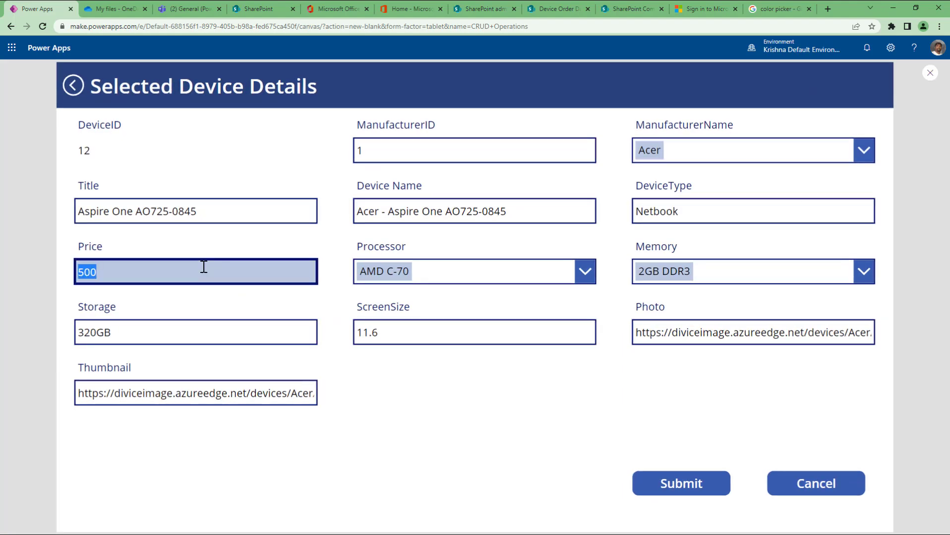
{"action": "type", "text": "250"}
{"action": "key", "text": "Tab"}
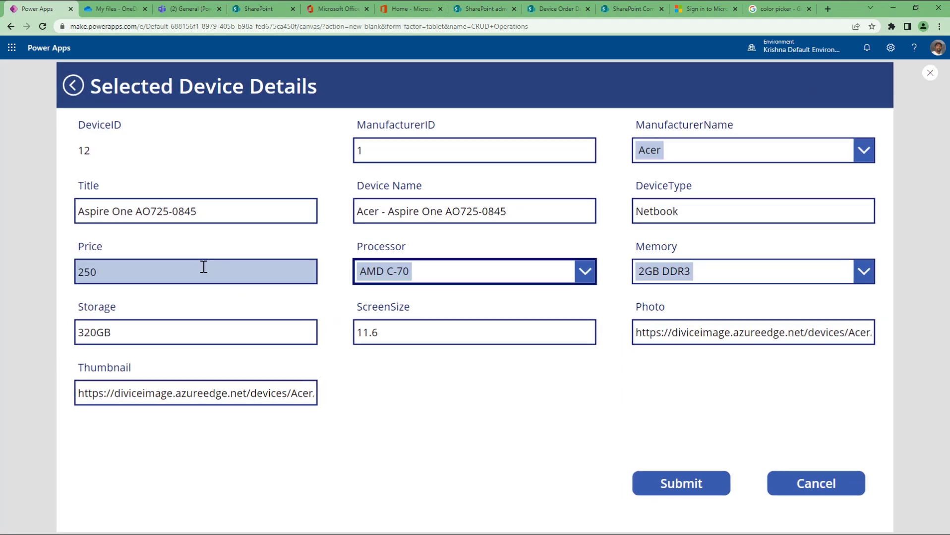
{"action": "double_click", "coordinate": [392, 334]}
{"action": "type", "text": "15"}
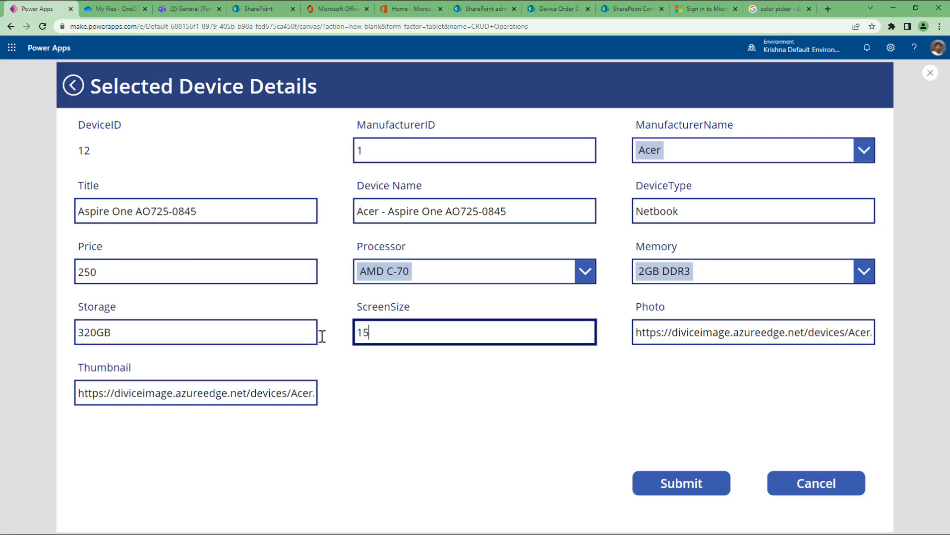
{"action": "double_click", "coordinate": [249, 336]}
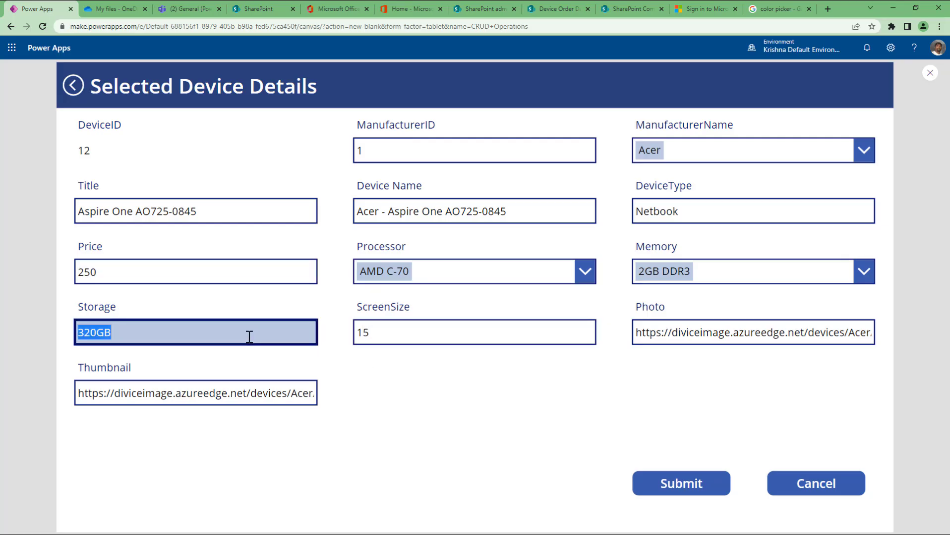
{"action": "type", "text": "1TB"}
{"action": "left_click", "coordinate": [832, 496]}
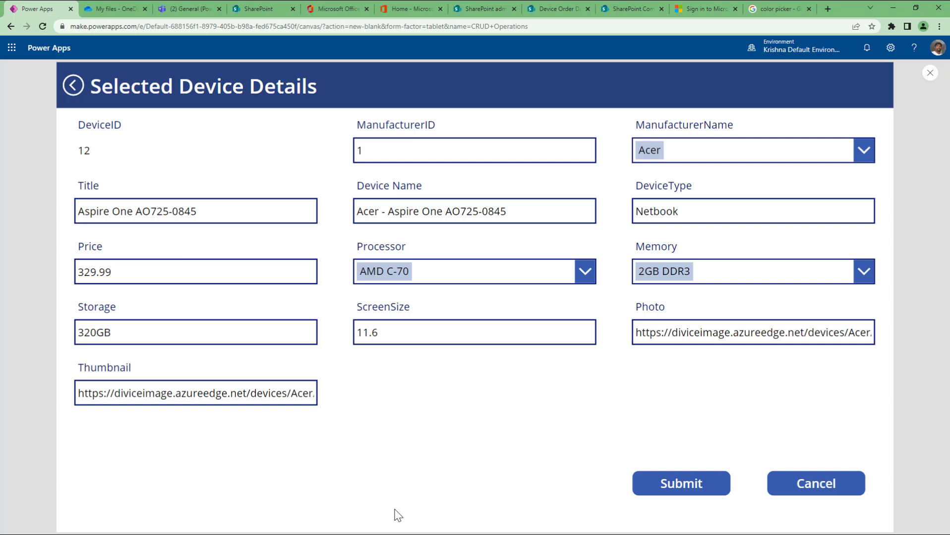
{"action": "left_click", "coordinate": [668, 495]}
{"action": "left_click", "coordinate": [930, 73]}
Append a Notify call with the message "Record details updates successfully" after SubmitForm in the Submit button's OnSelect formula.
{"action": "left_click", "coordinate": [628, 439]}
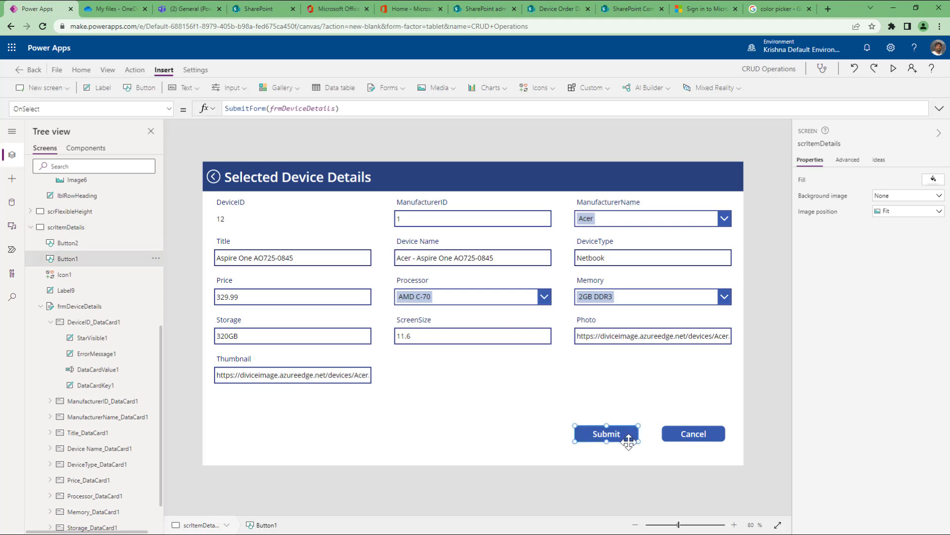
{"action": "left_click", "coordinate": [362, 108]}
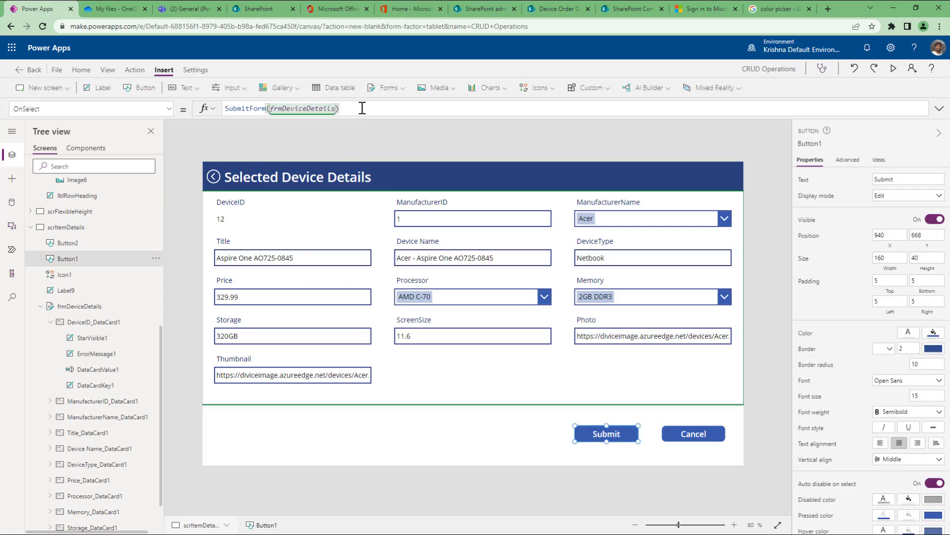
{"action": "type", "text": ";"}
{"action": "key", "text": "shift+Return"}
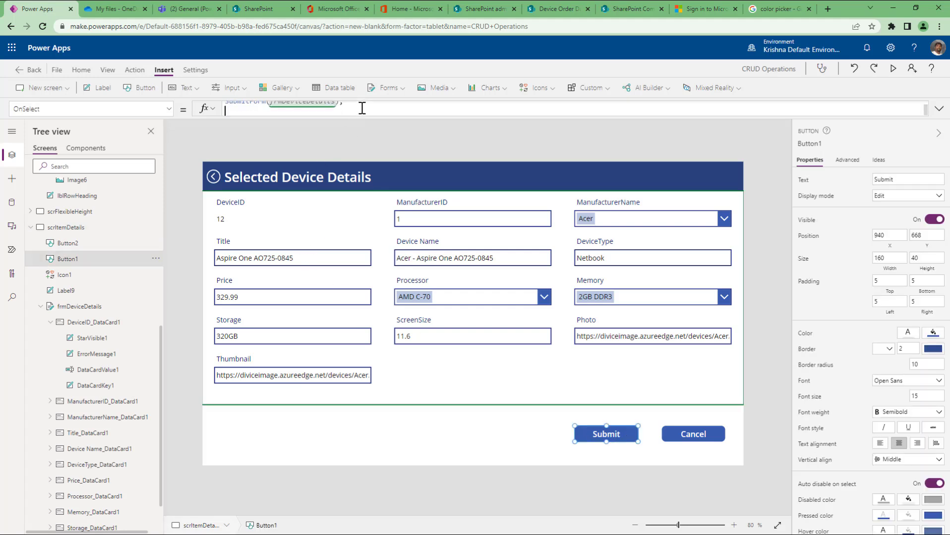
{"action": "type", "text": "notify("}
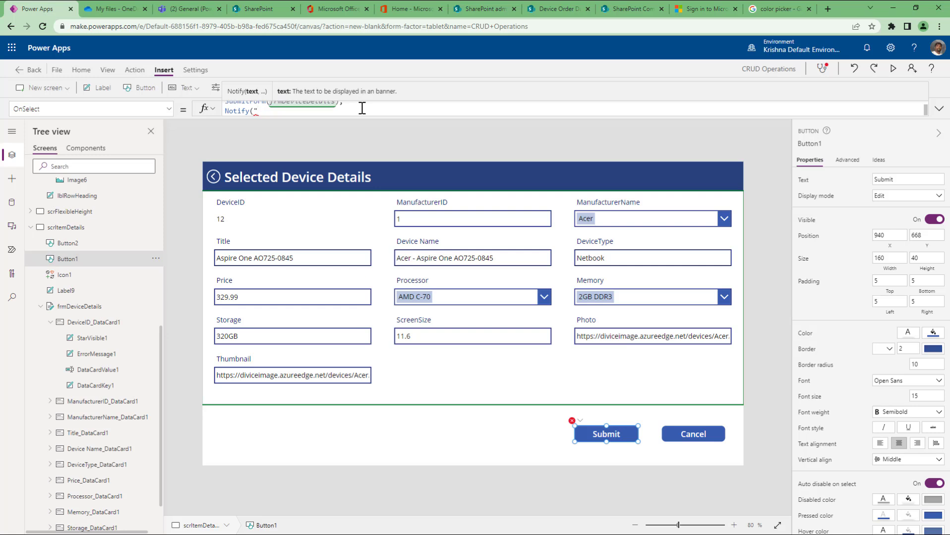
{"action": "type", "text": "Record details updates succ"}
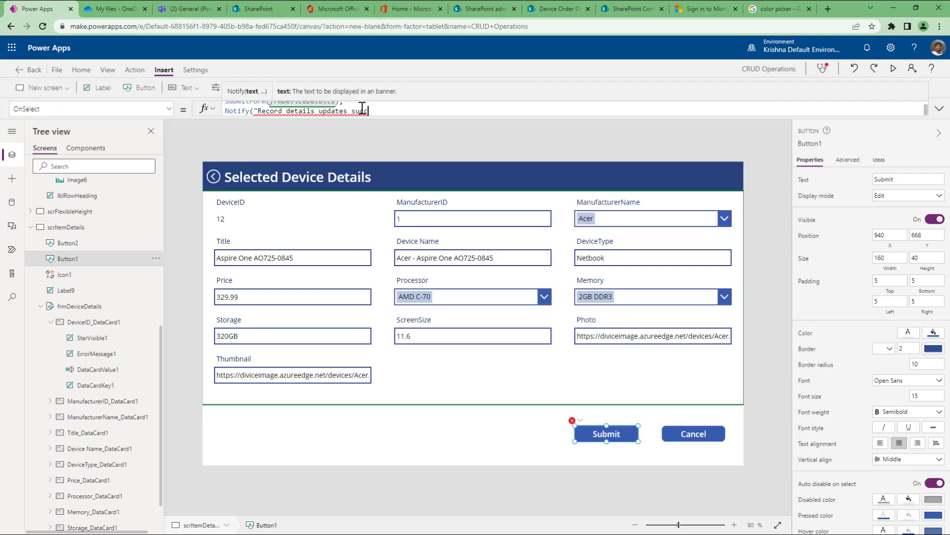
{"action": "type", "text": "essfully"}
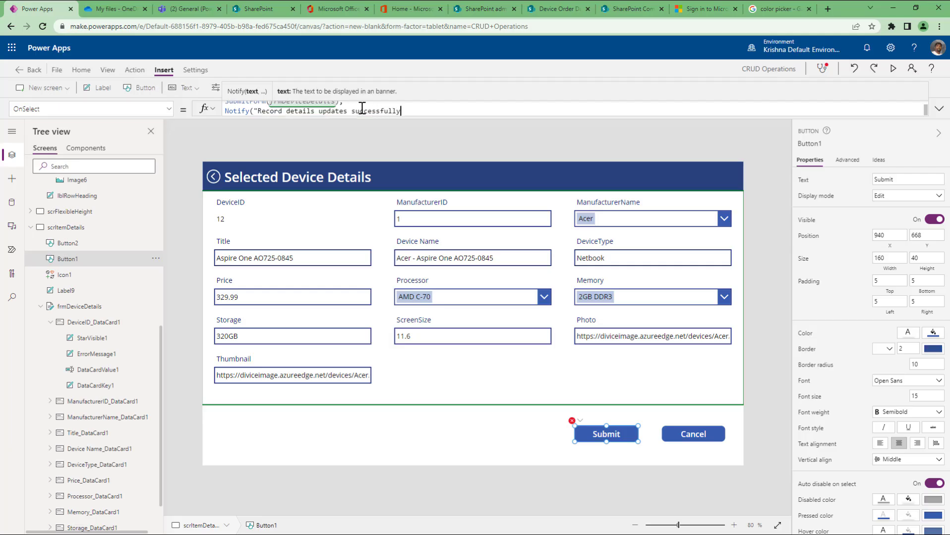
{"action": "type", "text": "\","}
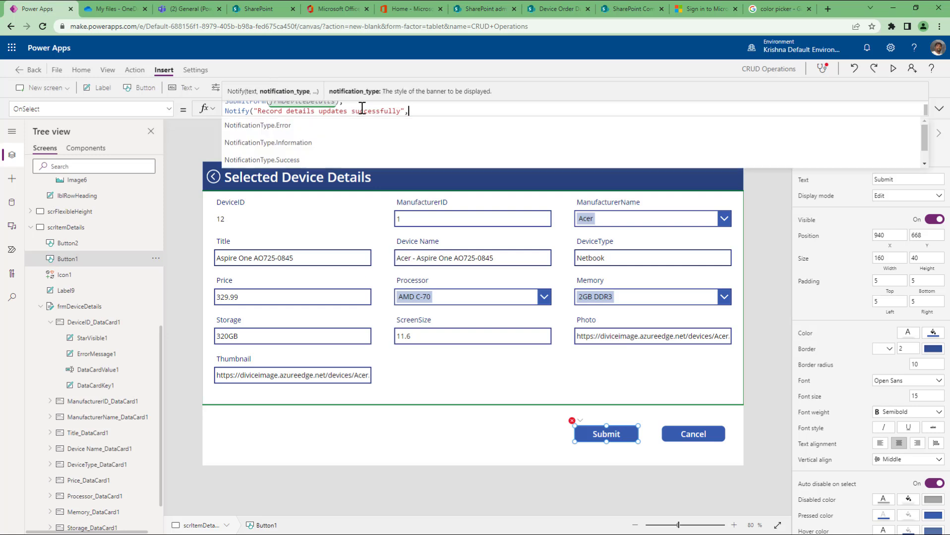
Complete the Notify call with NotificationType.Success and a timeout of 1000 milliseconds.
{"action": "key", "text": "Down"}
{"action": "key", "text": "Down"}
{"action": "key", "text": "Down"}
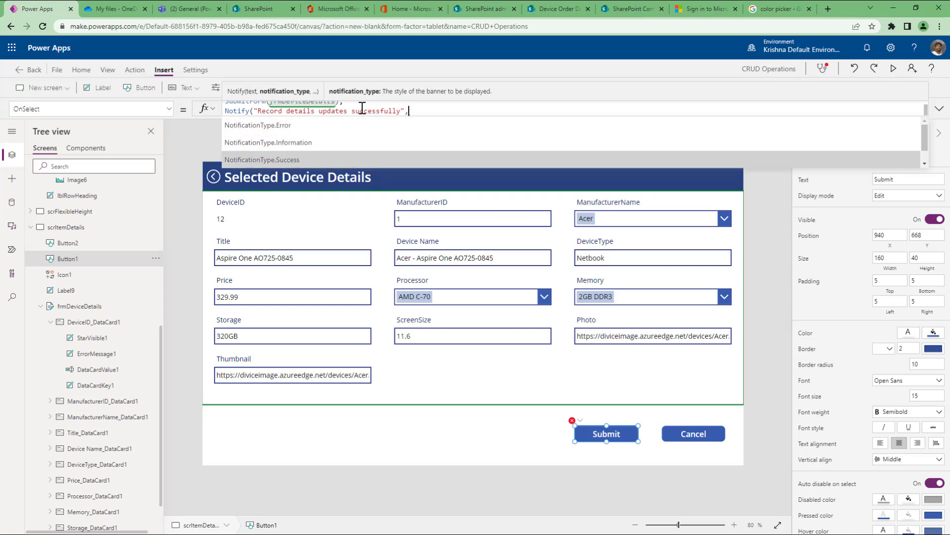
{"action": "key", "text": "Return"}
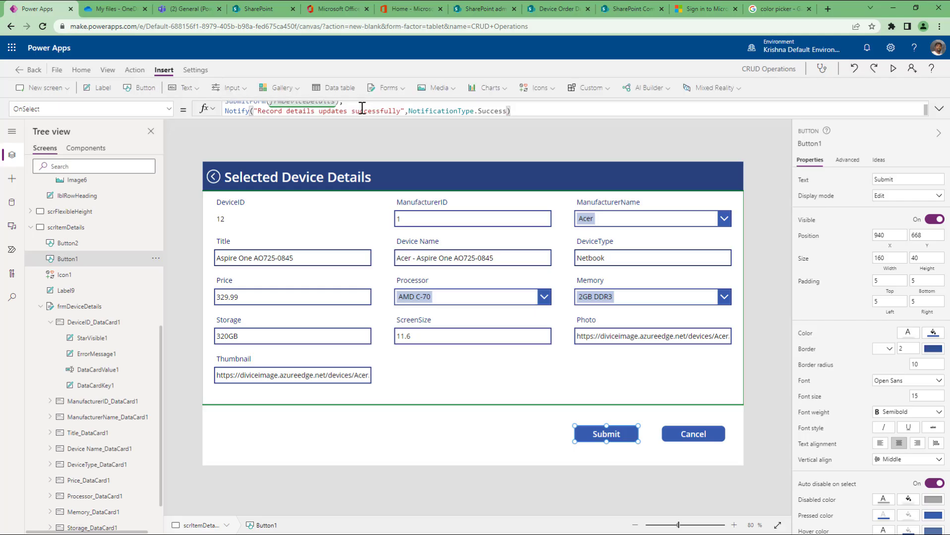
{"action": "type", "text": ","}
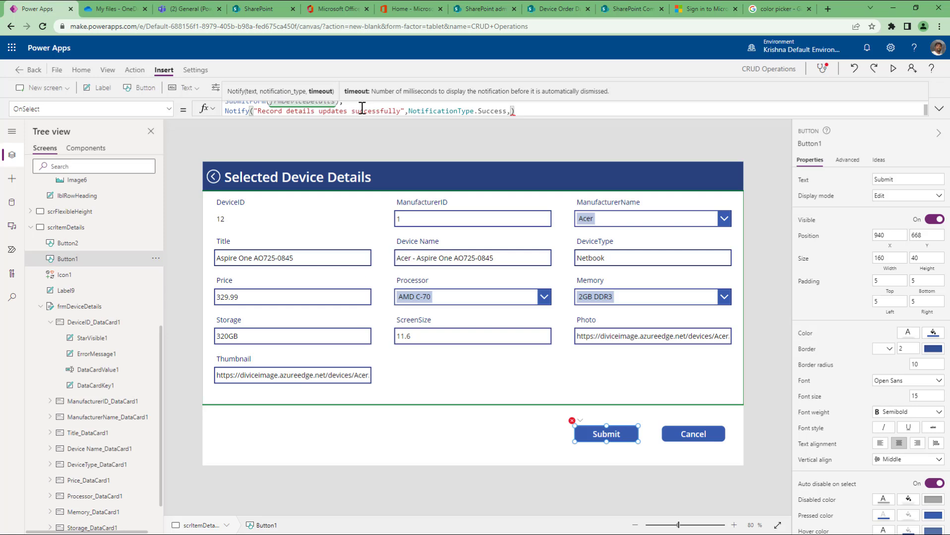
{"action": "type", "text": "1000"}
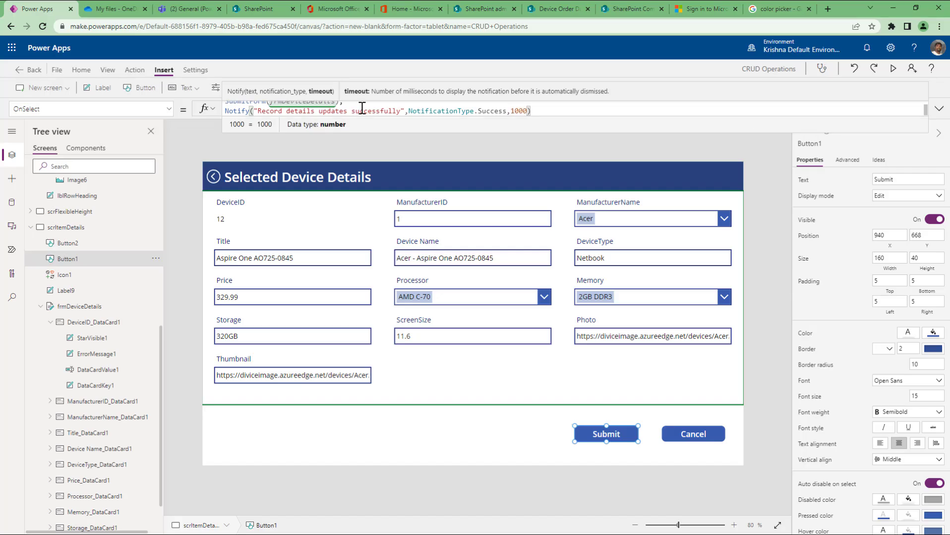
{"action": "key", "text": "Left"}
{"action": "key", "text": "Left"}
{"action": "key", "text": "Left"}
{"action": "key", "text": "BackSpace"}
{"action": "type", "text": "1"}
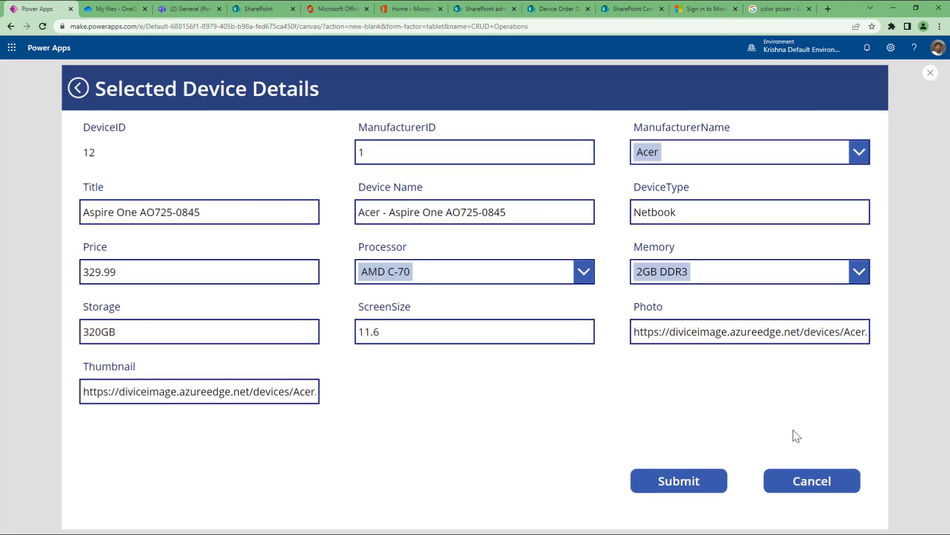
Preview the screen, set the record's Price to 150 and submit the form to test the notification.
{"action": "left_click", "coordinate": [893, 68]}
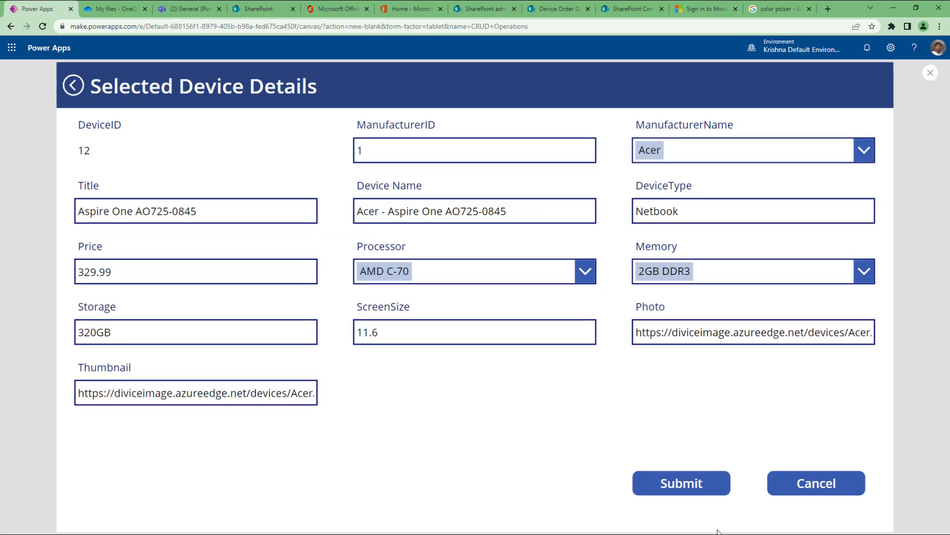
{"action": "double_click", "coordinate": [150, 273]}
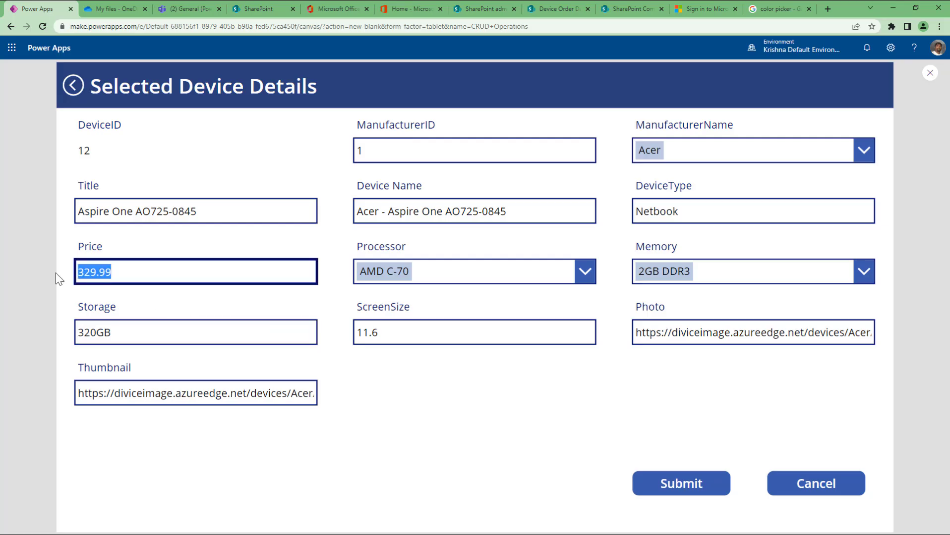
{"action": "type", "text": "150"}
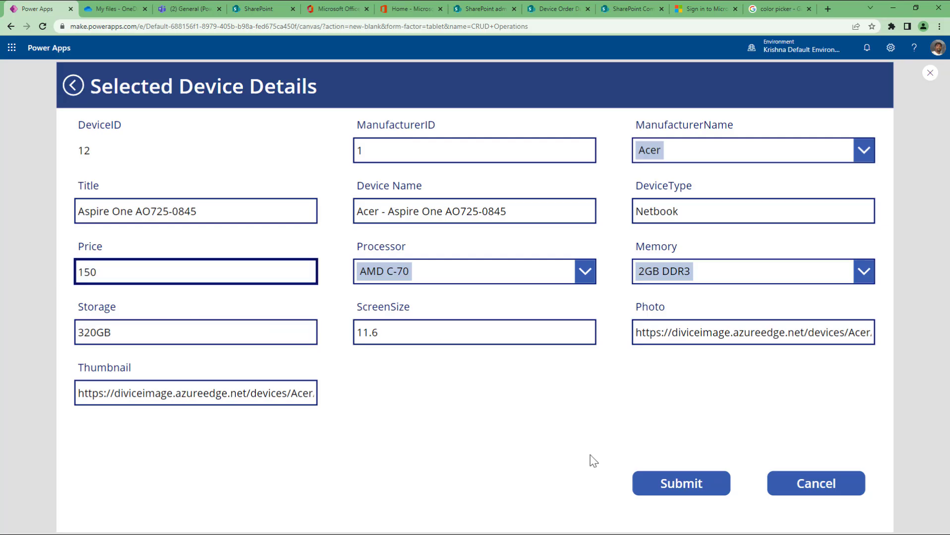
{"action": "left_click", "coordinate": [694, 486]}
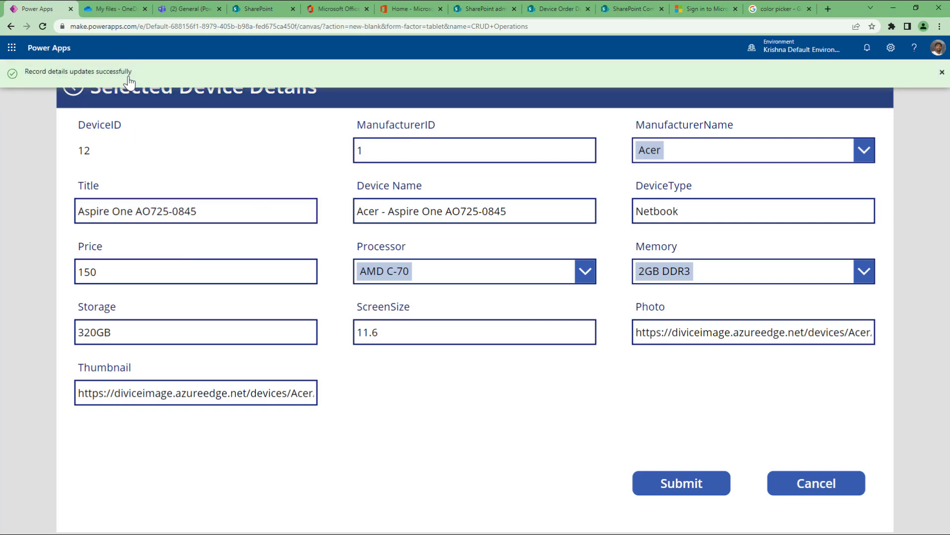
{"action": "key", "text": "Escape"}
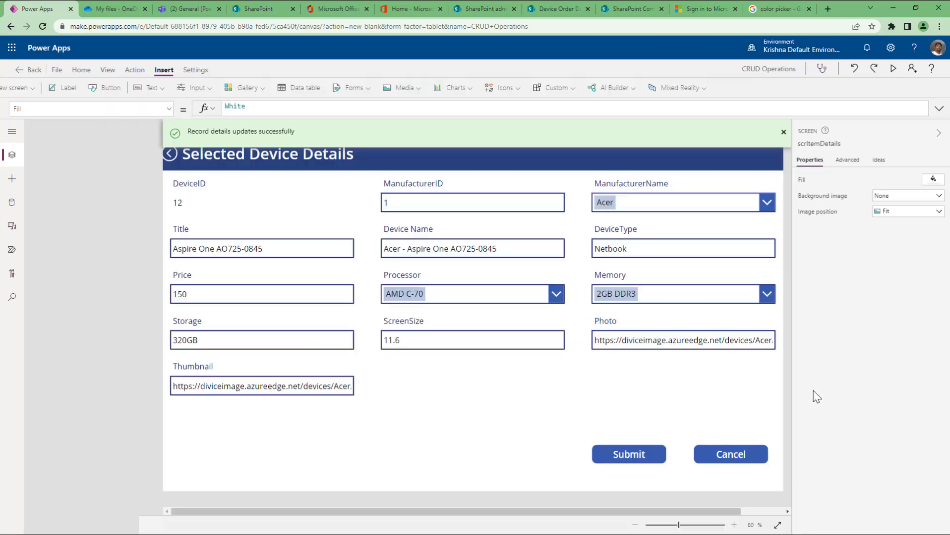
Append a Navigate(scrRow) call on a new line after Notify in the Submit button's OnSelect formula.
{"action": "left_click", "coordinate": [605, 435]}
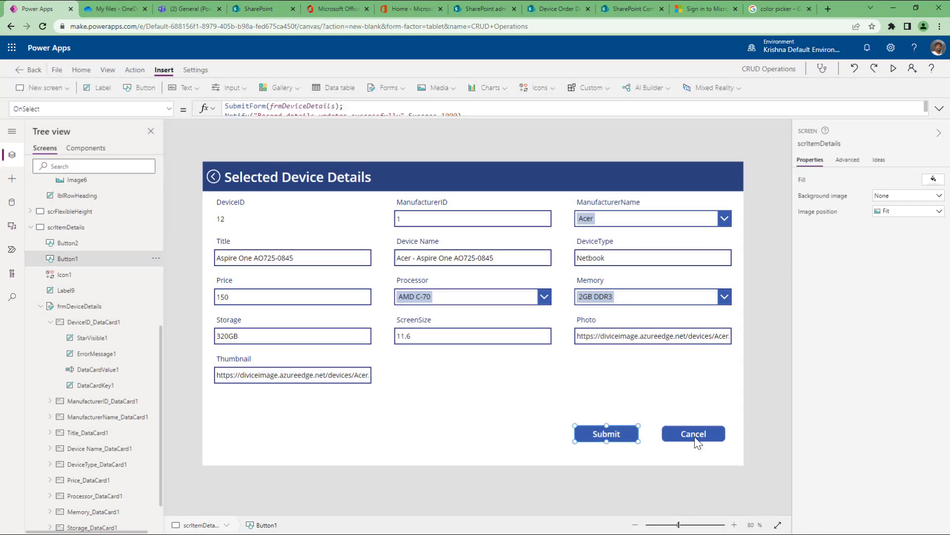
{"action": "left_click", "coordinate": [459, 118]}
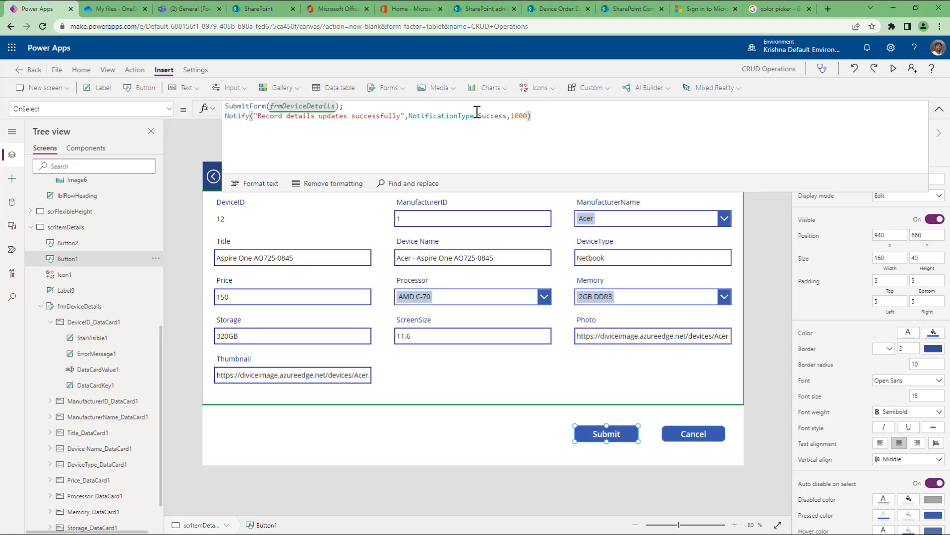
{"action": "type", "text": ";navi"}
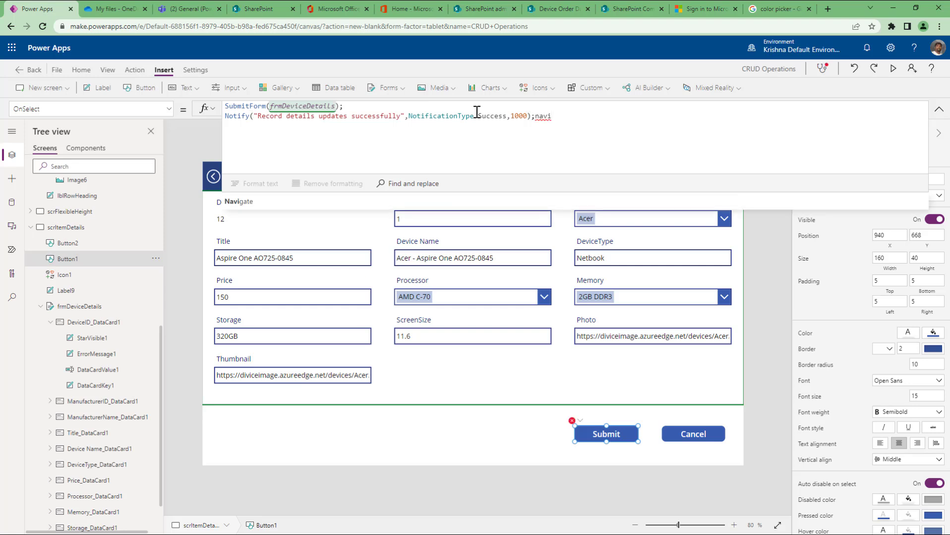
{"action": "key", "text": "BackSpace"}
{"action": "key", "text": "BackSpace"}
{"action": "key", "text": "BackSpace"}
{"action": "key", "text": "BackSpace"}
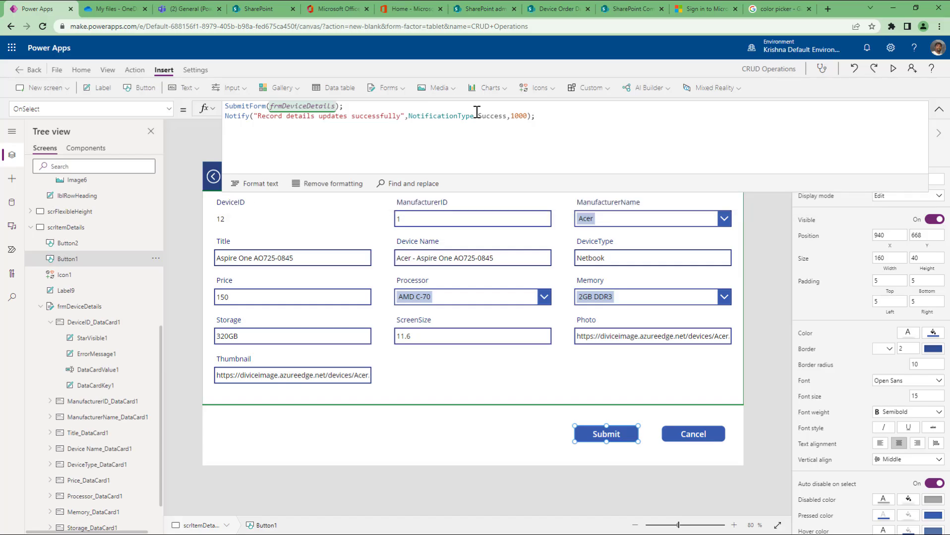
{"action": "key", "text": "shift+Return"}
{"action": "type", "text": "navi"}
{"action": "key", "text": "Tab"}
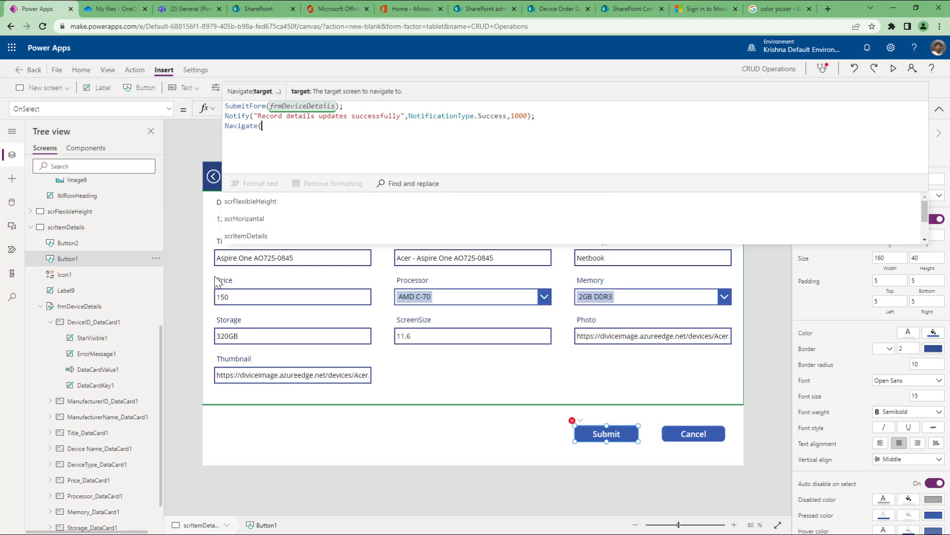
{"action": "scroll", "coordinate": [117, 276], "scroll_direction": "up", "scroll_amount": 5}
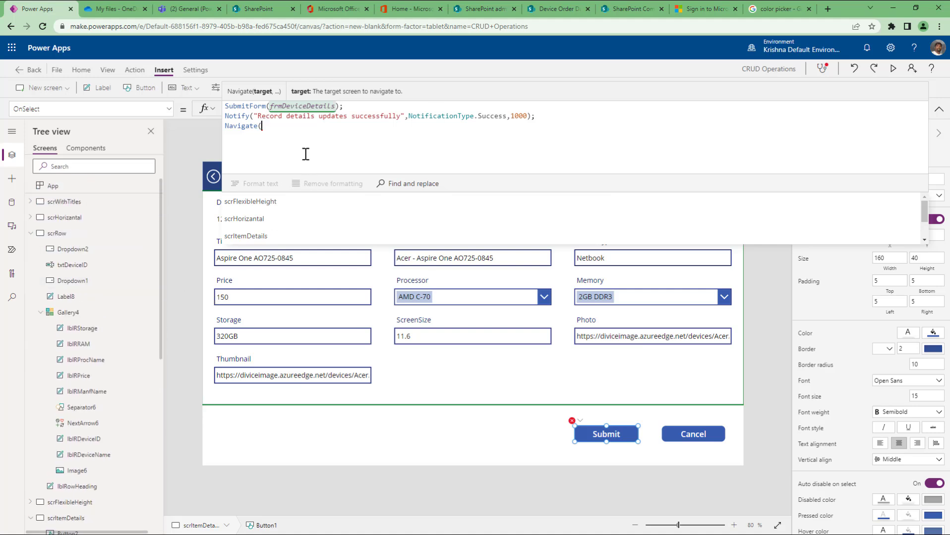
{"action": "type", "text": "scr"}
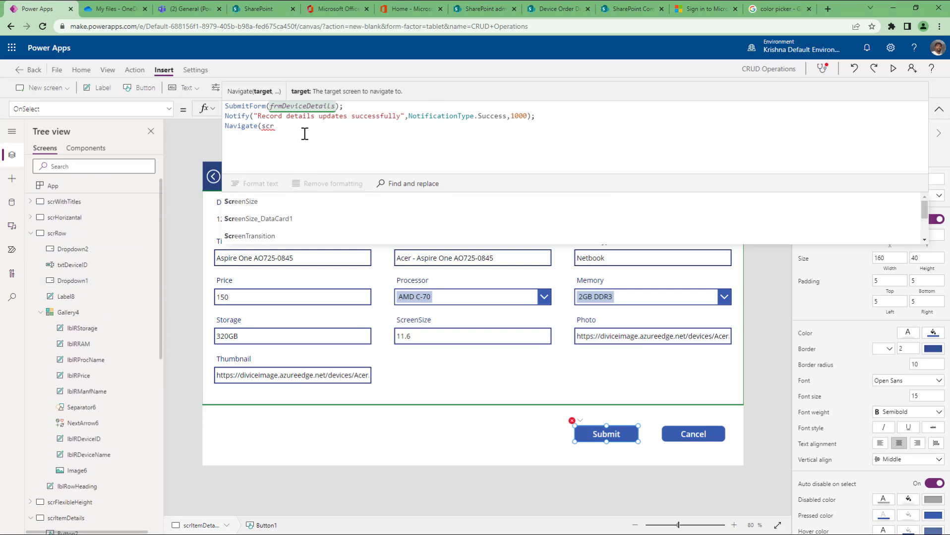
{"action": "type", "text": "Row)"}
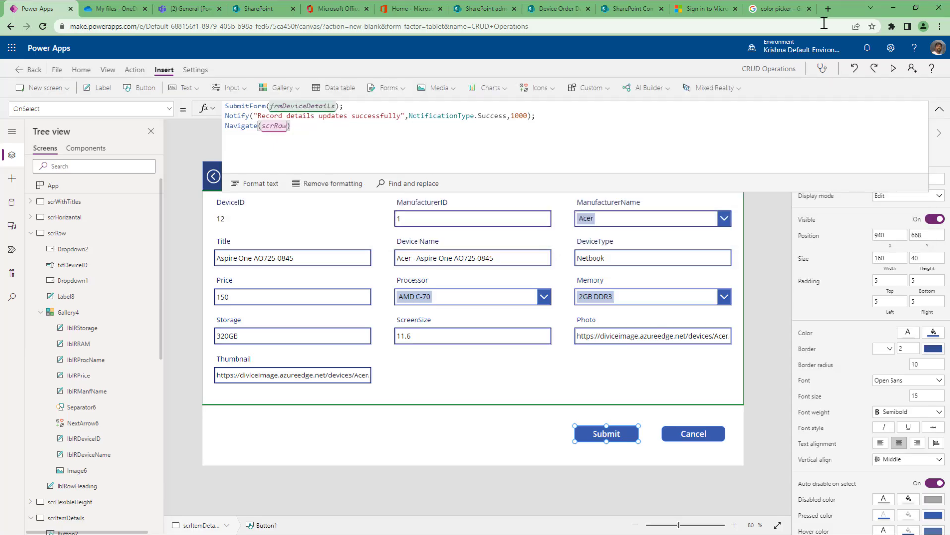
Preview the screen, set the record's Price to 450 and submit it to test the navigation, leaving the preview and collapsing the formula editor.
{"action": "left_click", "coordinate": [893, 70]}
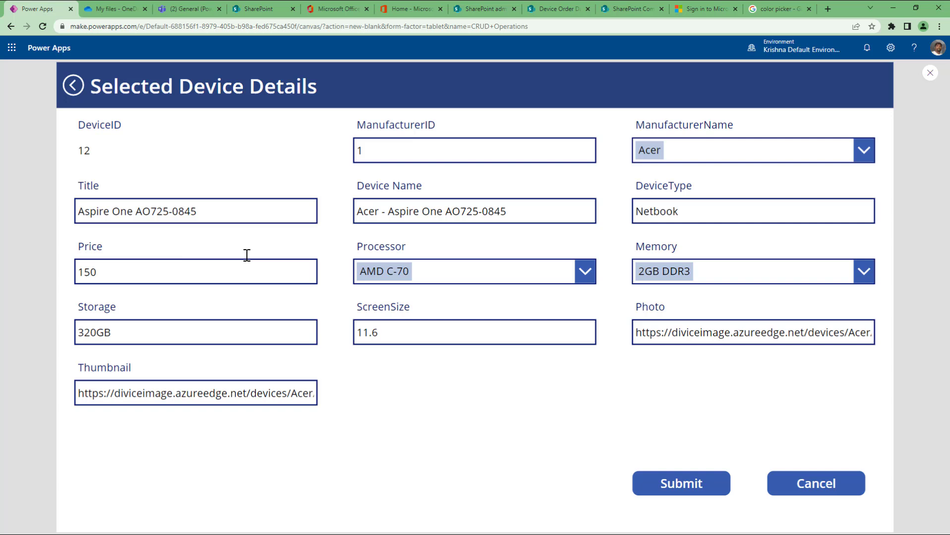
{"action": "double_click", "coordinate": [191, 272]}
{"action": "type", "text": "450"}
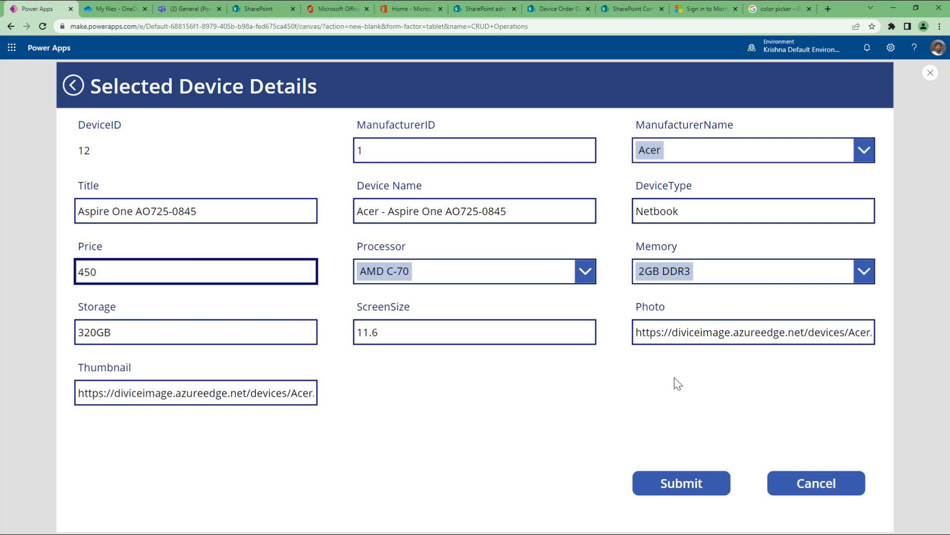
{"action": "left_click", "coordinate": [666, 483]}
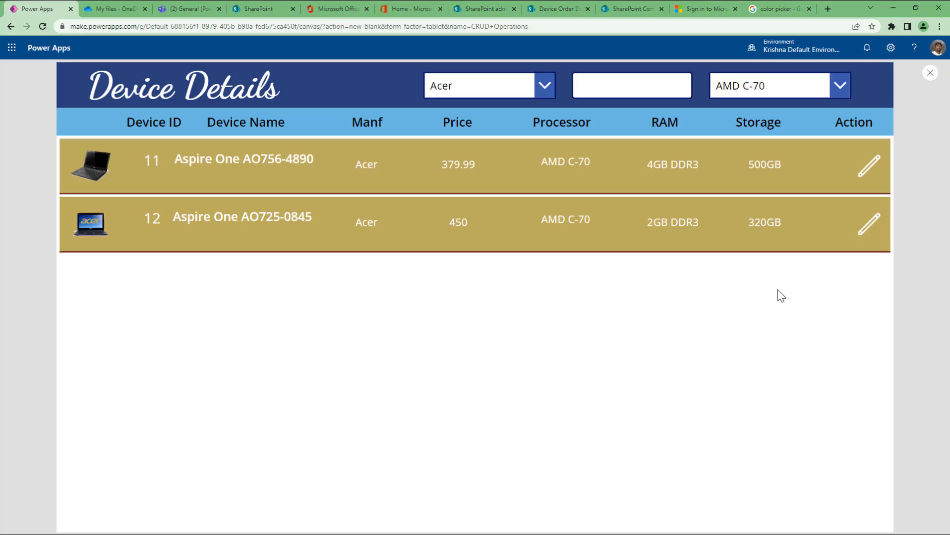
{"action": "left_click", "coordinate": [930, 74]}
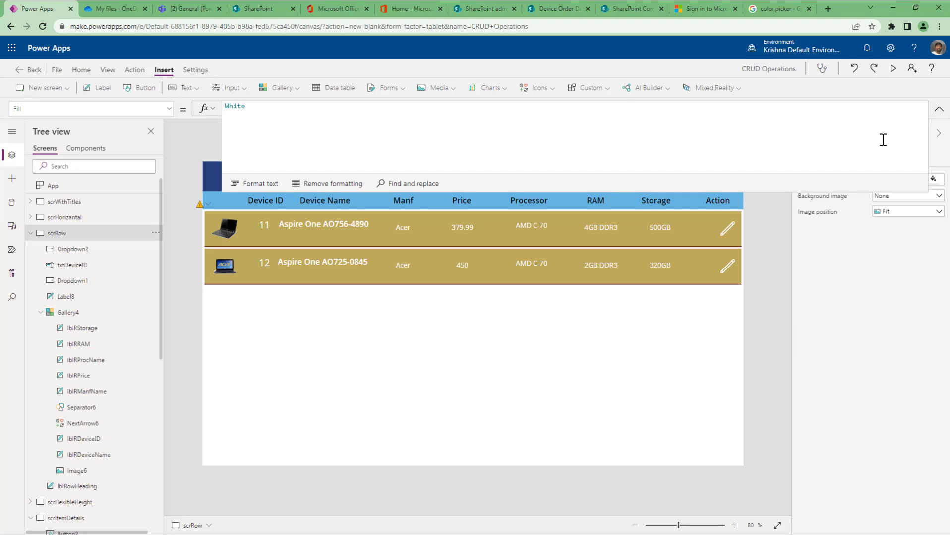
{"action": "left_click", "coordinate": [938, 109]}
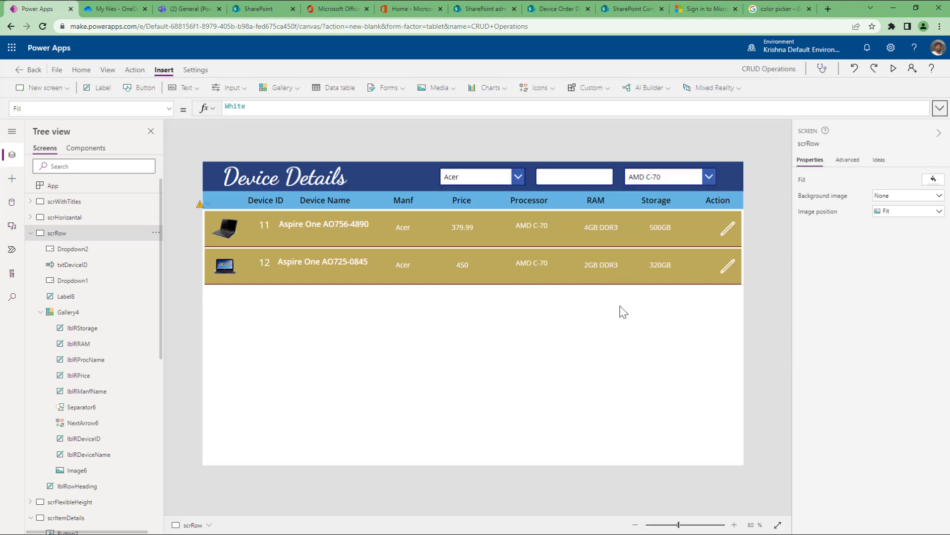
Shift the two dropdowns and the device ID text box in the scrRow header together to the left to free space at the right end.
{"action": "left_click", "coordinate": [493, 177]}
{"action": "left_click", "coordinate": [575, 177], "text": "shift"}
{"action": "left_click", "coordinate": [657, 184], "text": "shift"}
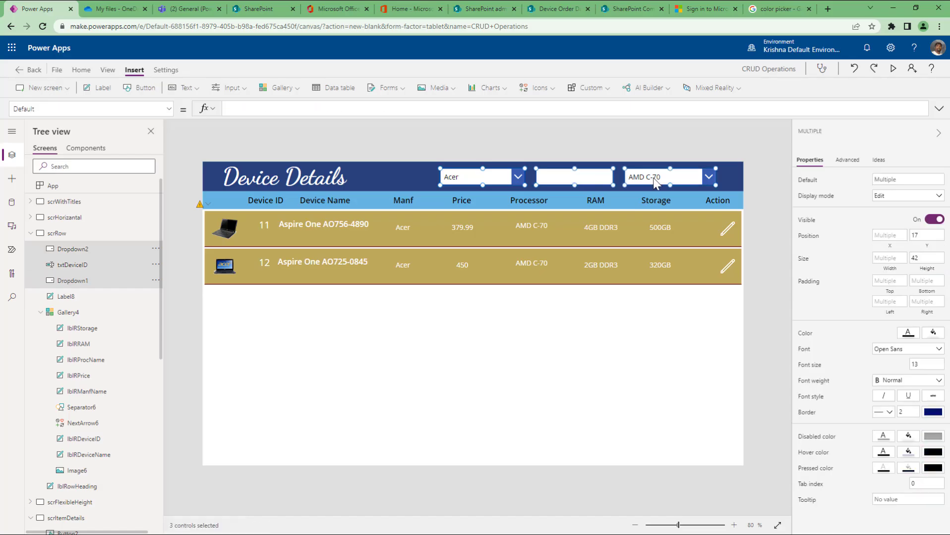
{"action": "key", "text": "Left"}
{"action": "key", "text": "Left"}
{"action": "key", "text": "Left"}
{"action": "key", "text": "Left"}
{"action": "key", "text": "Left"}
{"action": "key", "text": "Left"}
{"action": "key", "text": "Left"}
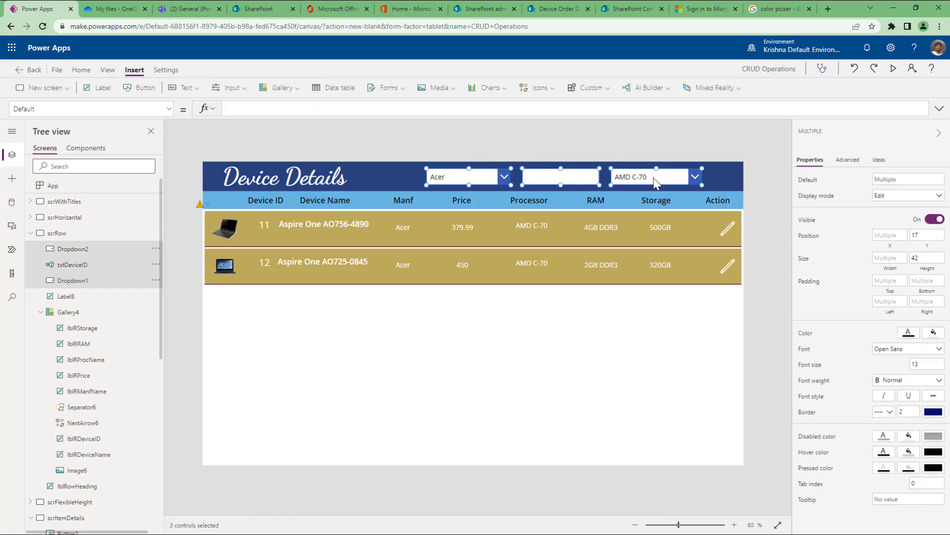
{"action": "left_click", "coordinate": [614, 148]}
Insert an Add icon on scrRow and change its icon type to Reload.
{"action": "left_click", "coordinate": [534, 88]}
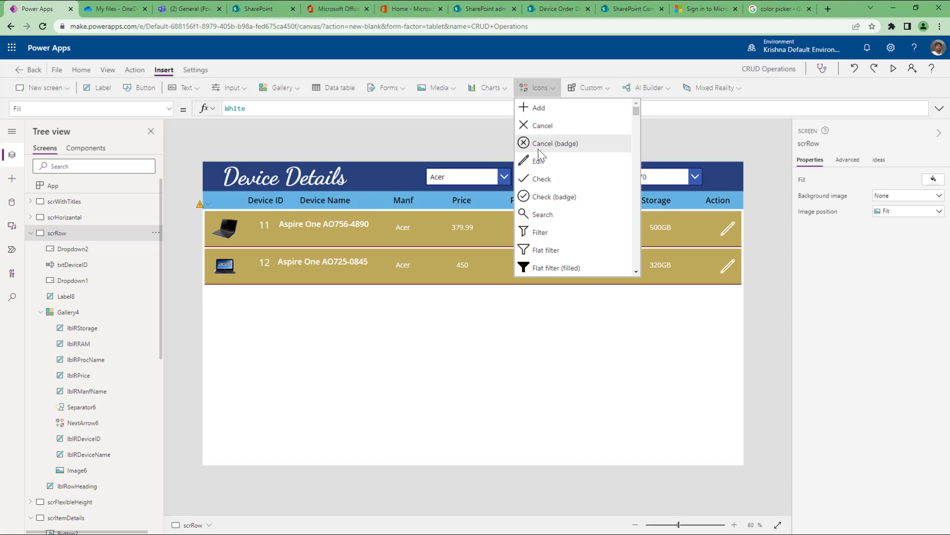
{"action": "left_click", "coordinate": [532, 110]}
{"action": "left_click", "coordinate": [875, 181]}
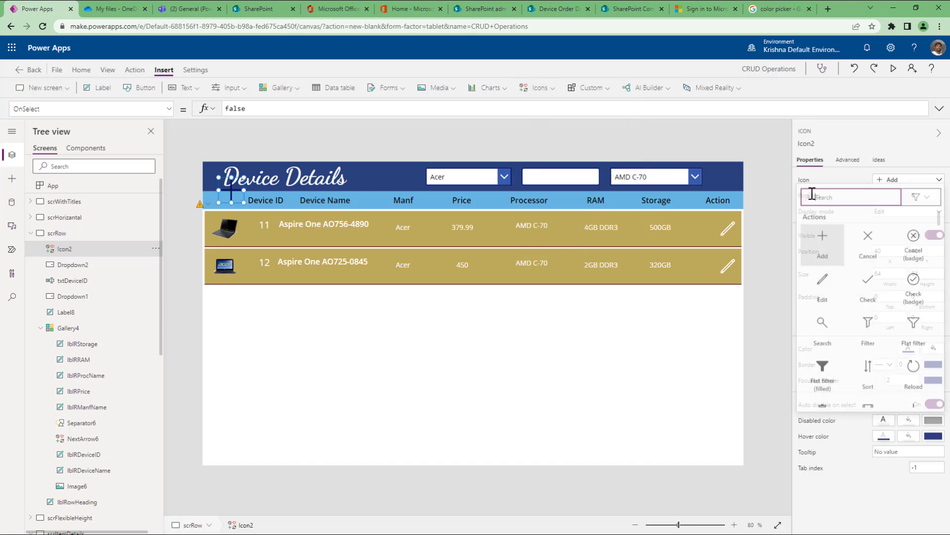
{"action": "type", "text": "ref"}
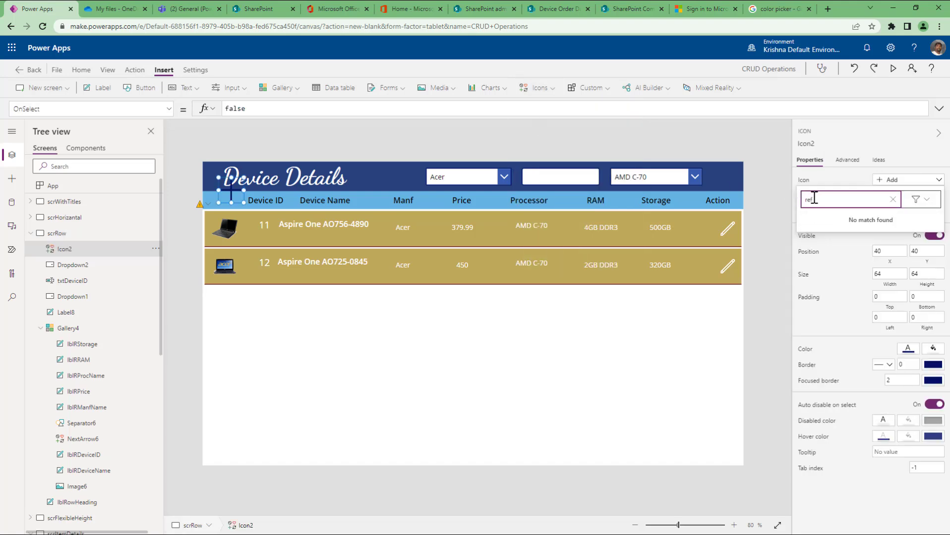
{"action": "key", "text": "BackSpace"}
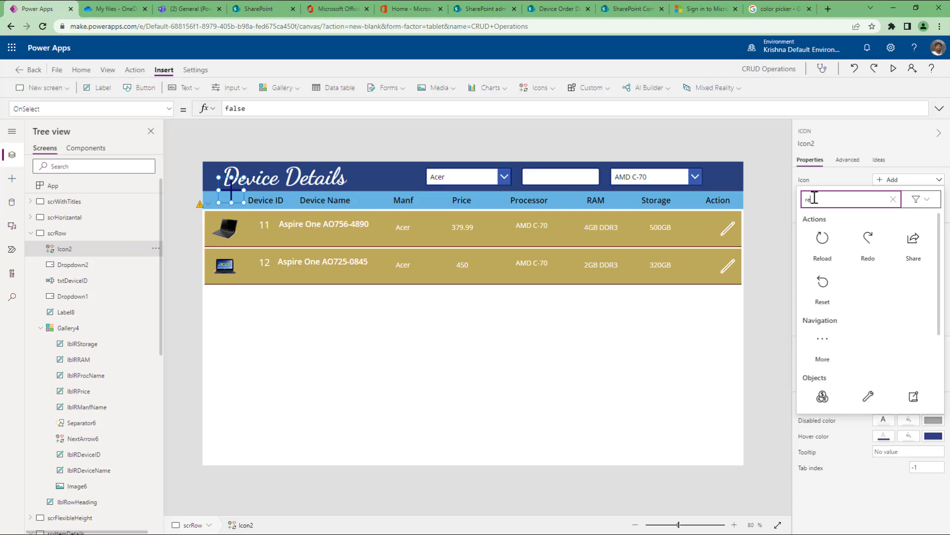
{"action": "left_click", "coordinate": [822, 245]}
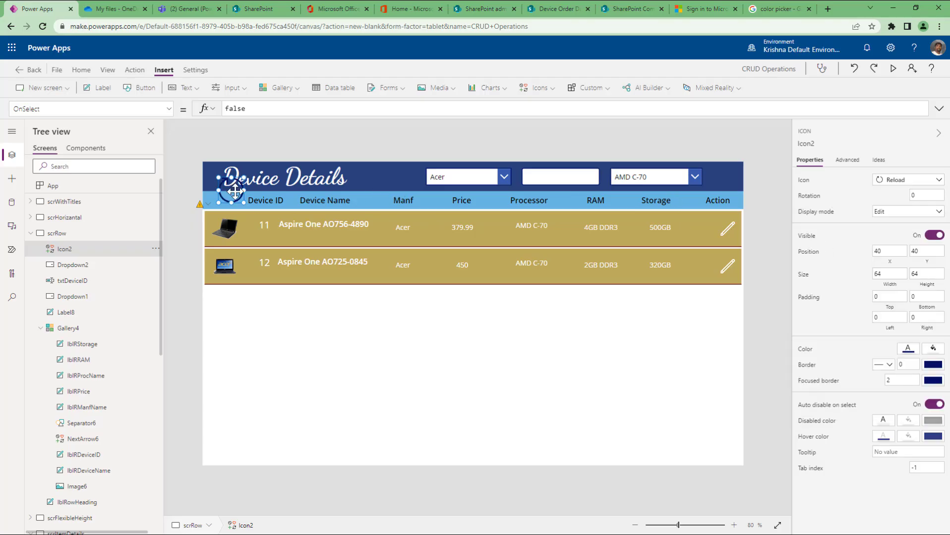
Place the reload icon at the right end of the header at X 1300, Y 17, as a white icon sized 40 by 40.
{"action": "left_click_drag", "start_coordinate": [235, 191], "coordinate": [725, 176]}
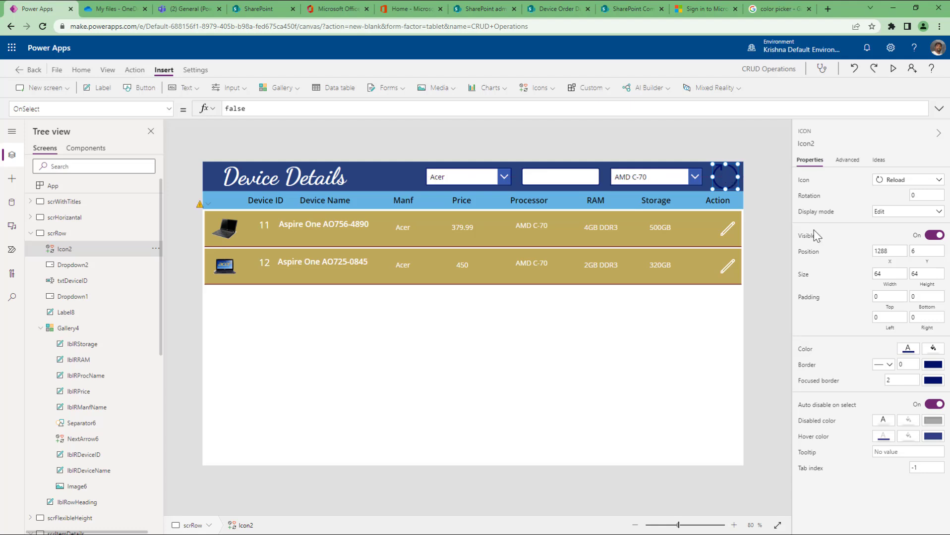
{"action": "double_click", "coordinate": [886, 272]}
{"action": "type", "text": "40"}
{"action": "key", "text": "Tab"}
{"action": "type", "text": "40"}
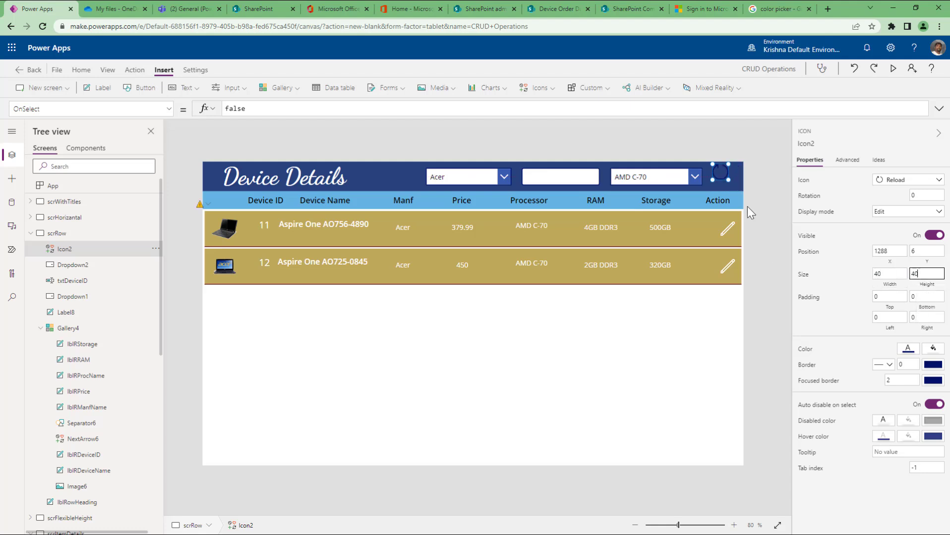
{"action": "left_click_drag", "start_coordinate": [722, 173], "coordinate": [727, 177]}
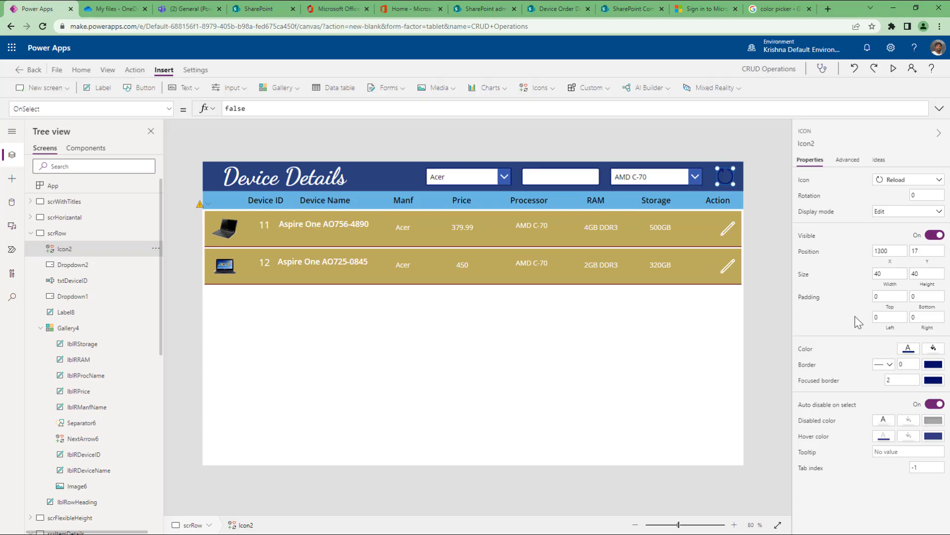
{"action": "left_click", "coordinate": [909, 349]}
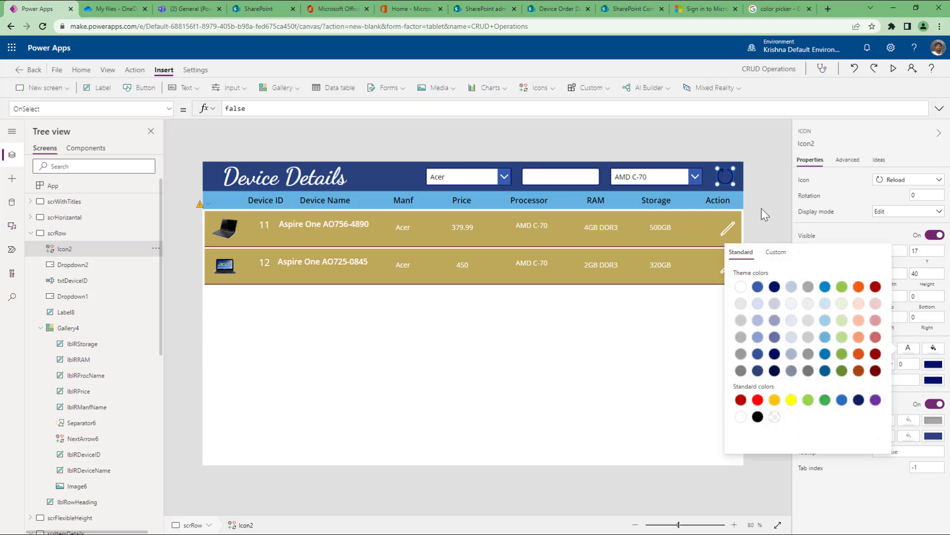
Set the reload icon's OnSelect formula to Refresh('Device Order Data').
{"action": "left_click", "coordinate": [269, 114]}
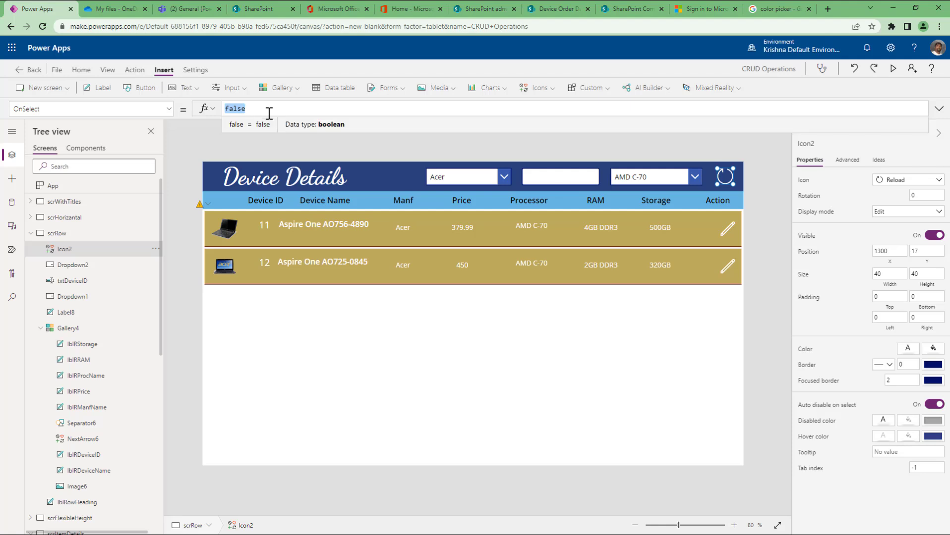
{"action": "type", "text": "refre"}
{"action": "key", "text": "Down"}
{"action": "key", "text": "Tab"}
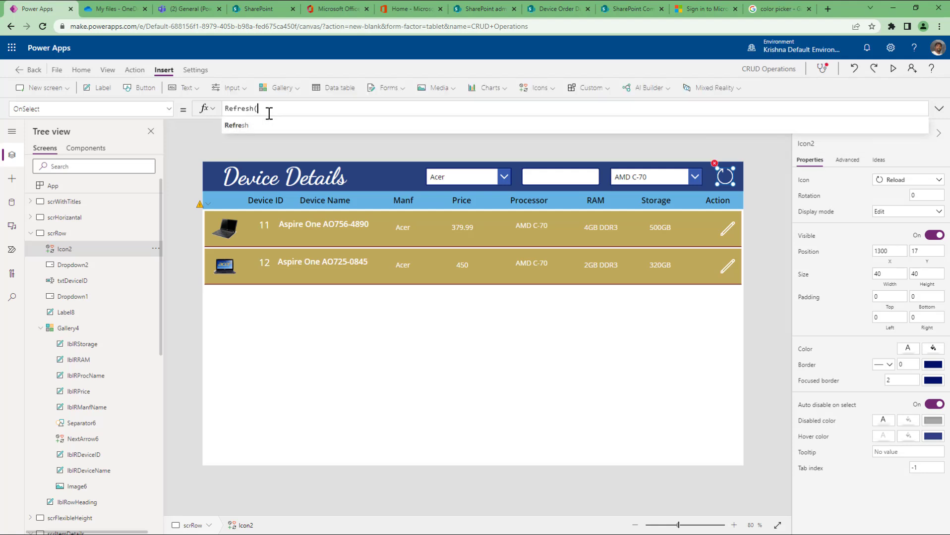
{"action": "type", "text": "("}
{"action": "key", "text": "Down"}
{"action": "key", "text": "Tab"}
{"action": "type", "text": ")"}
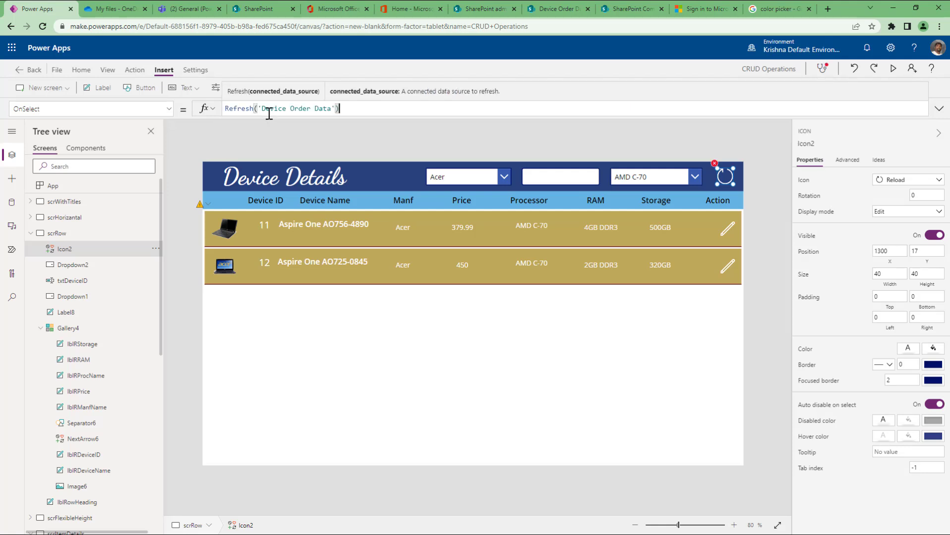
Look at the Refresh option of the Manufacturers data source and return to the tree view.
{"action": "double_click", "coordinate": [238, 108]}
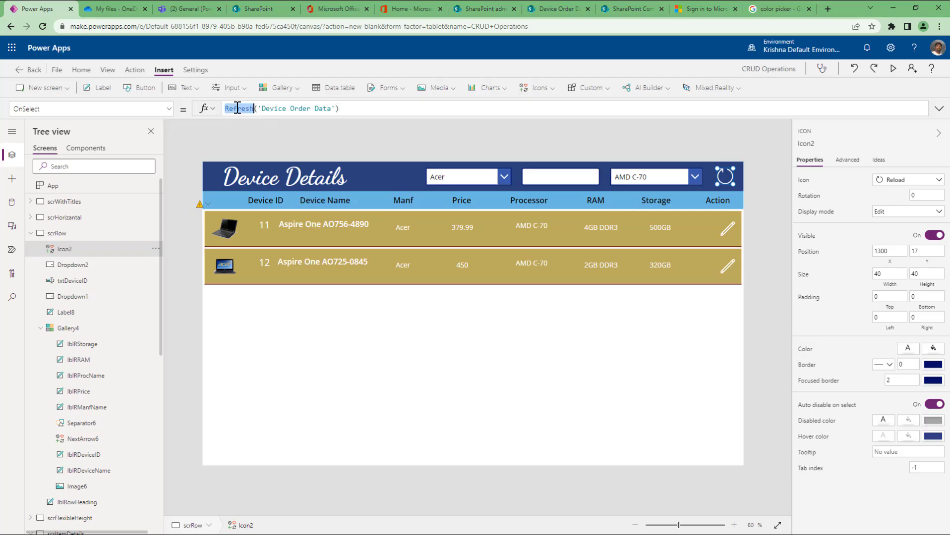
{"action": "left_click", "coordinate": [12, 202]}
{"action": "left_click", "coordinate": [152, 190]}
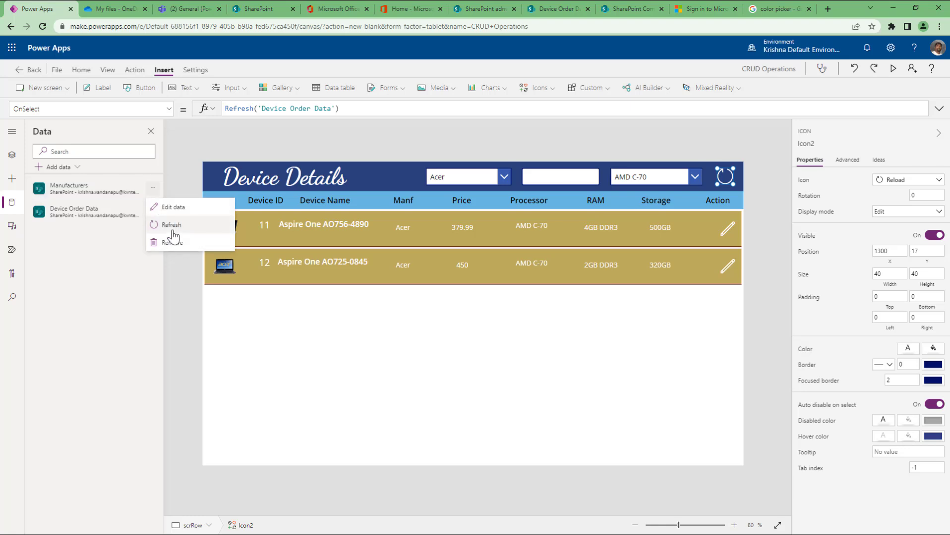
{"action": "left_click", "coordinate": [363, 108]}
{"action": "left_click", "coordinate": [12, 155]}
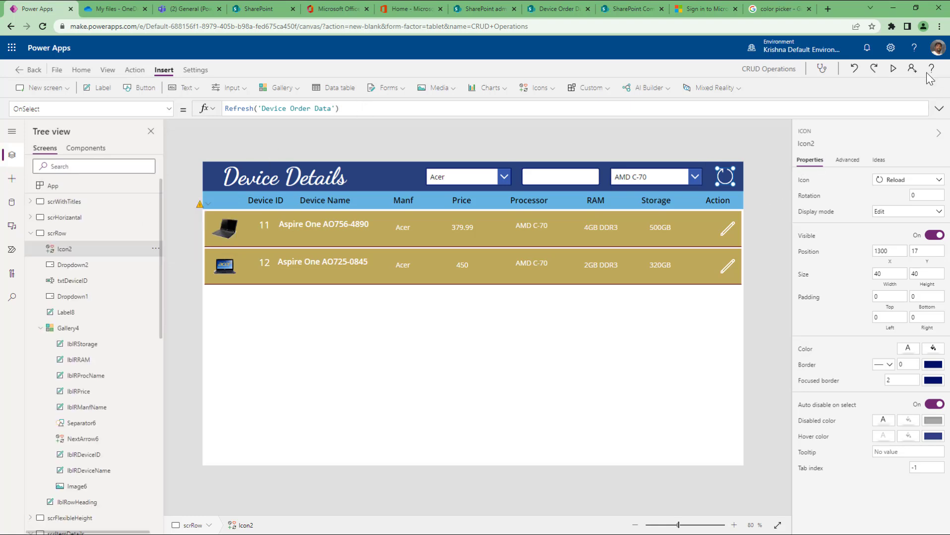
Preview scrRow, test the reload icon and check the Price of device 12 in the gallery.
{"action": "left_click", "coordinate": [895, 70]}
{"action": "left_click", "coordinate": [865, 87]}
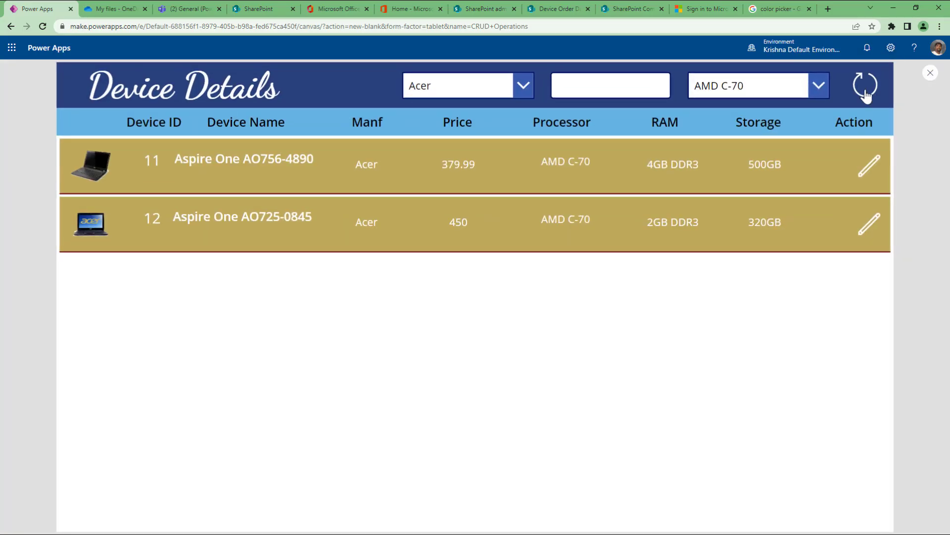
{"action": "left_click", "coordinate": [864, 98]}
{"action": "left_click", "coordinate": [863, 100]}
{"action": "double_click", "coordinate": [453, 223]}
Open device 12 for editing, set its Price to 150, submit the form and check the price in the gallery.
{"action": "left_click", "coordinate": [869, 228]}
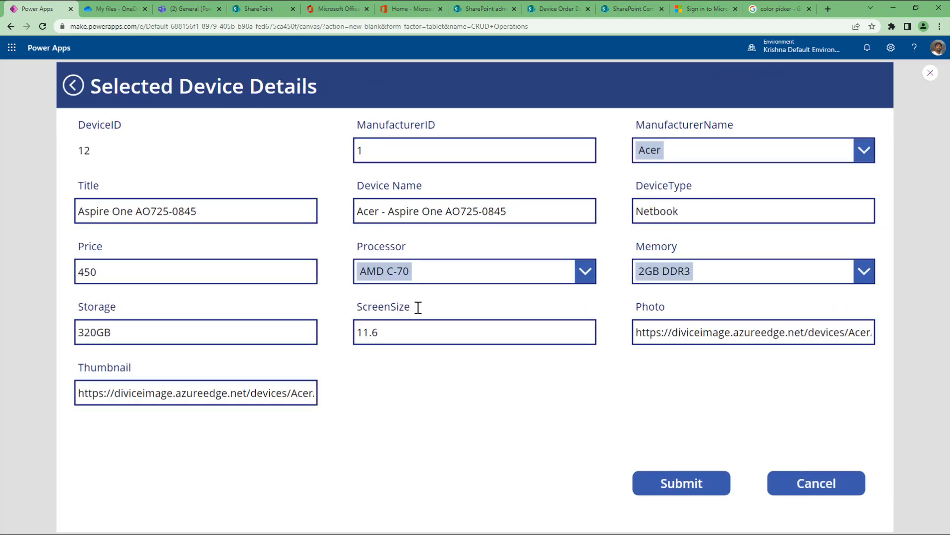
{"action": "double_click", "coordinate": [127, 272]}
{"action": "type", "text": "150"}
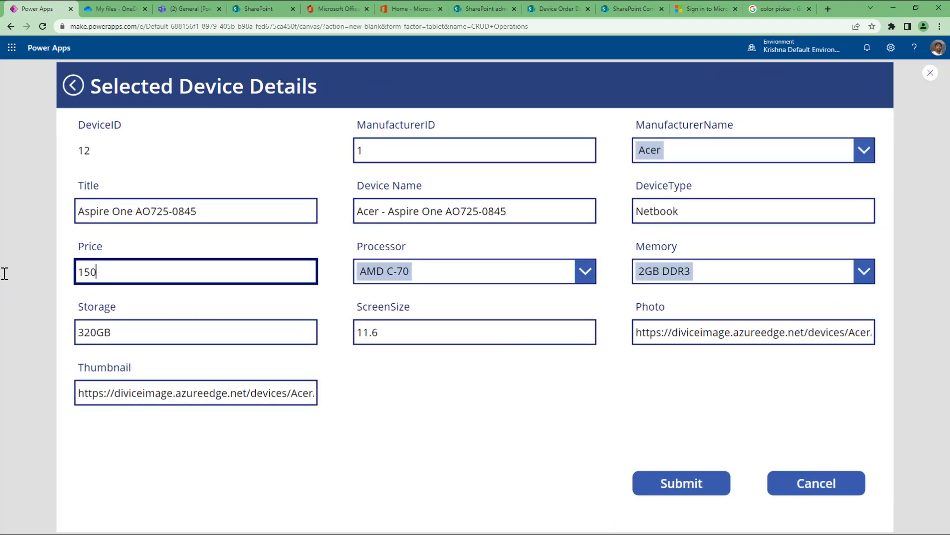
{"action": "left_click", "coordinate": [673, 485]}
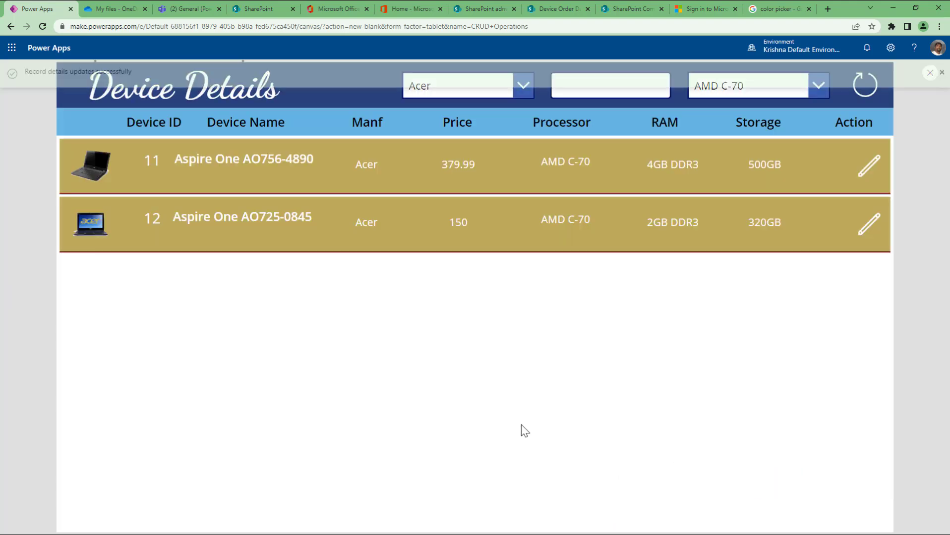
{"action": "left_click_drag", "start_coordinate": [449, 223], "coordinate": [471, 226]}
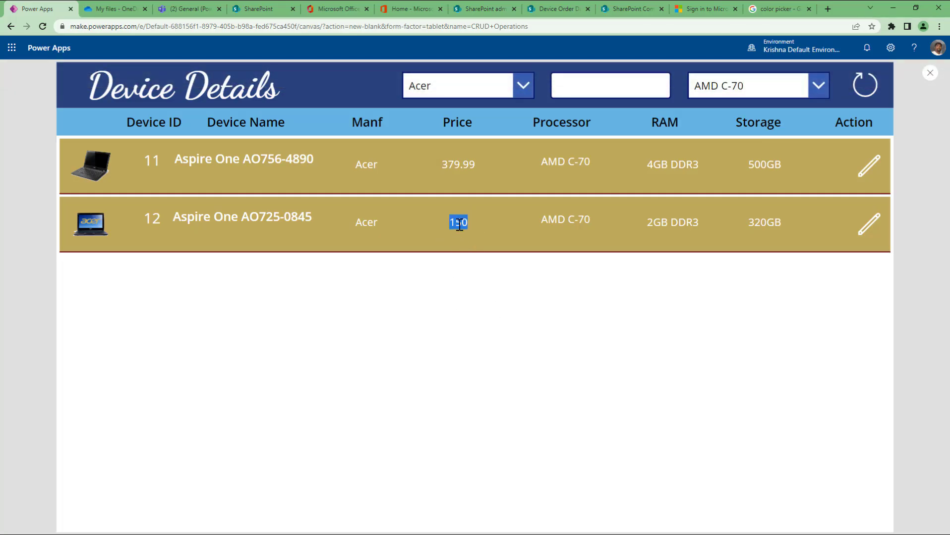
Refresh the gallery data, set device 12's Price to 800, submit the form and exit the preview.
{"action": "left_click", "coordinate": [862, 95]}
{"action": "left_click", "coordinate": [865, 235]}
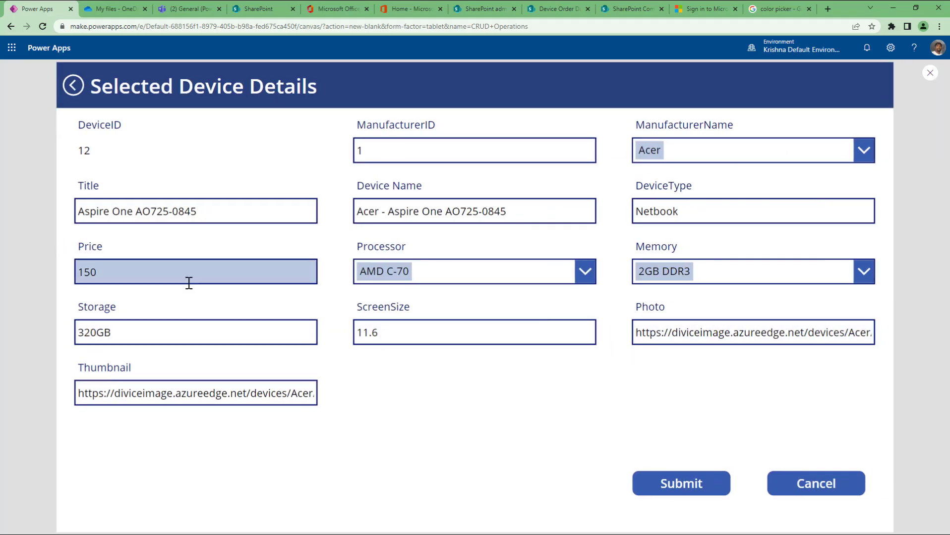
{"action": "left_click_drag", "start_coordinate": [189, 276], "coordinate": [73, 285]}
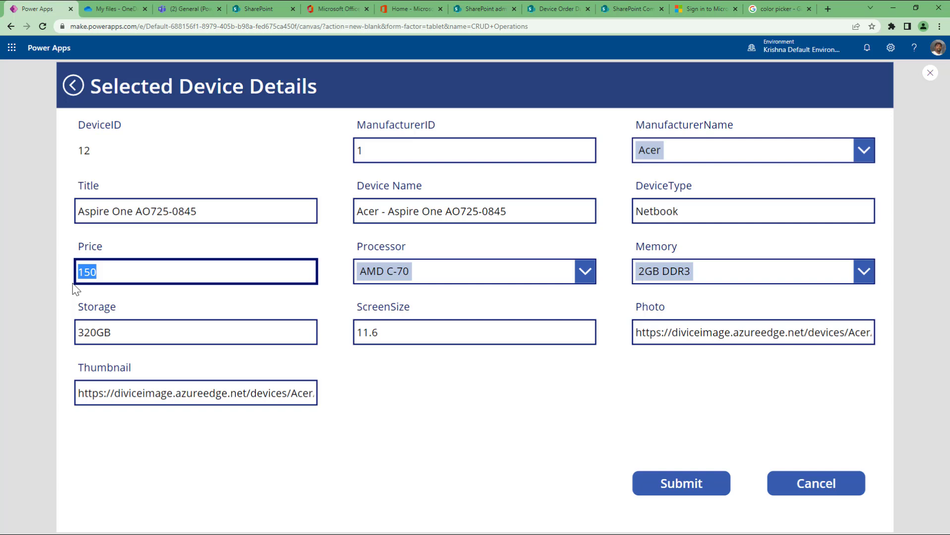
{"action": "type", "text": "800"}
{"action": "left_click", "coordinate": [699, 496]}
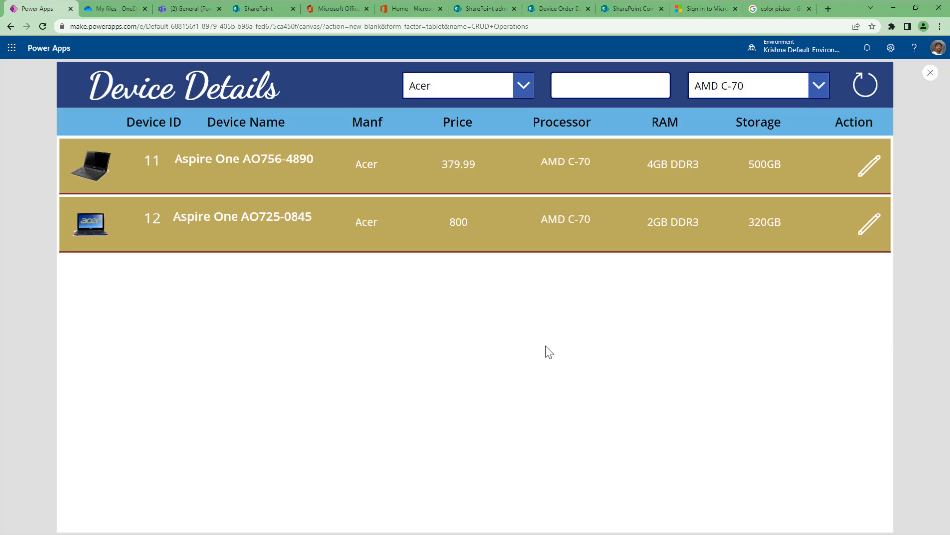
{"action": "left_click", "coordinate": [927, 79]}
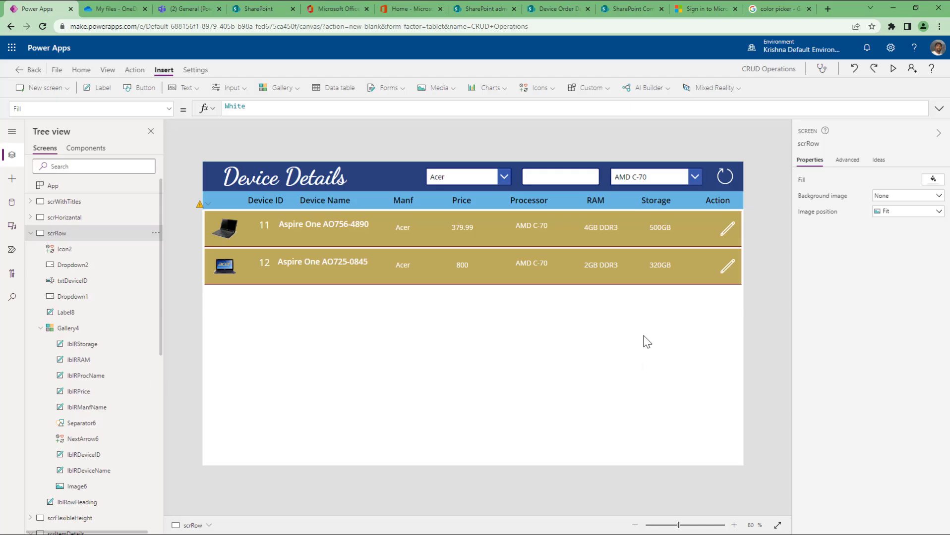
Set the AllowEmptySelection property of Dropdown1, the manufacturer filter on scrRow, to true.
{"action": "left_click", "coordinate": [486, 179]}
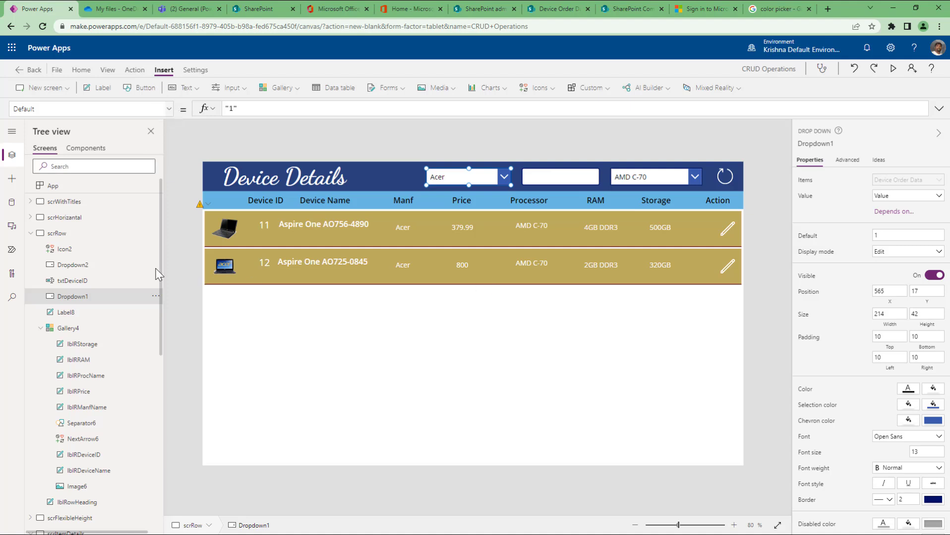
{"action": "left_click", "coordinate": [75, 268]}
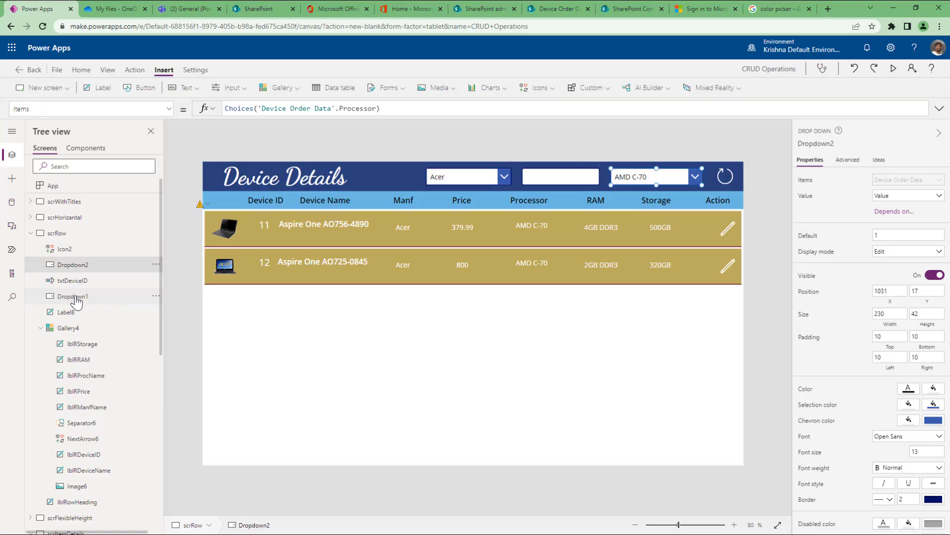
{"action": "left_click", "coordinate": [78, 299]}
{"action": "left_click", "coordinate": [169, 110]}
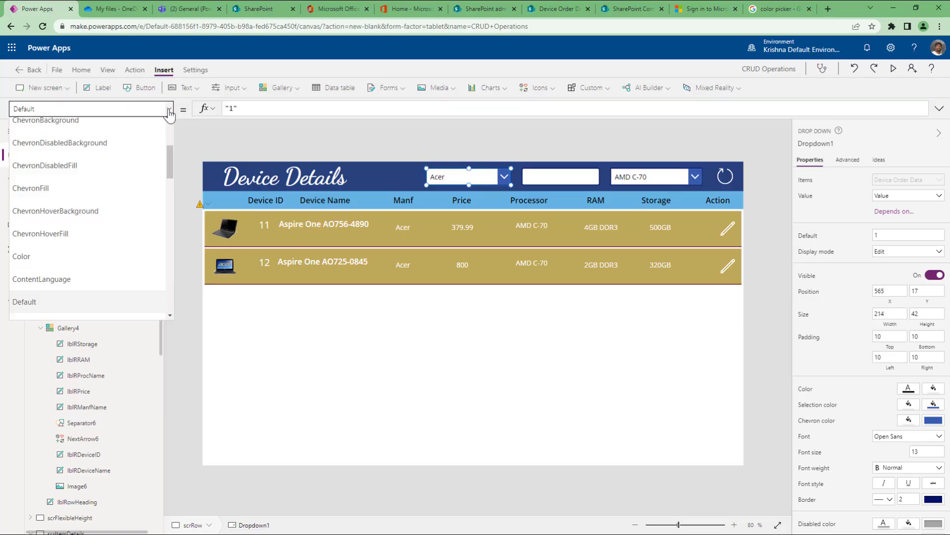
{"action": "left_click", "coordinate": [839, 167]}
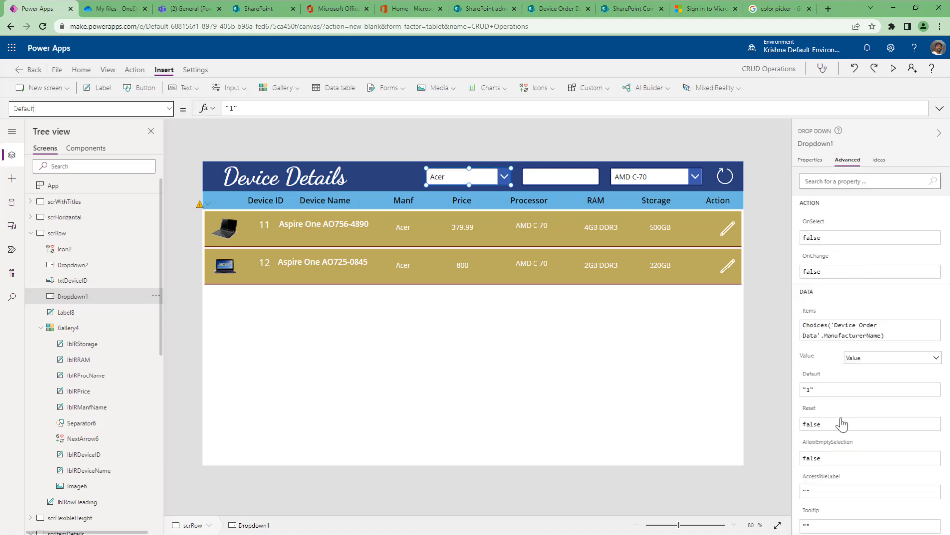
{"action": "scroll", "coordinate": [841, 424], "scroll_direction": "down", "scroll_amount": 4}
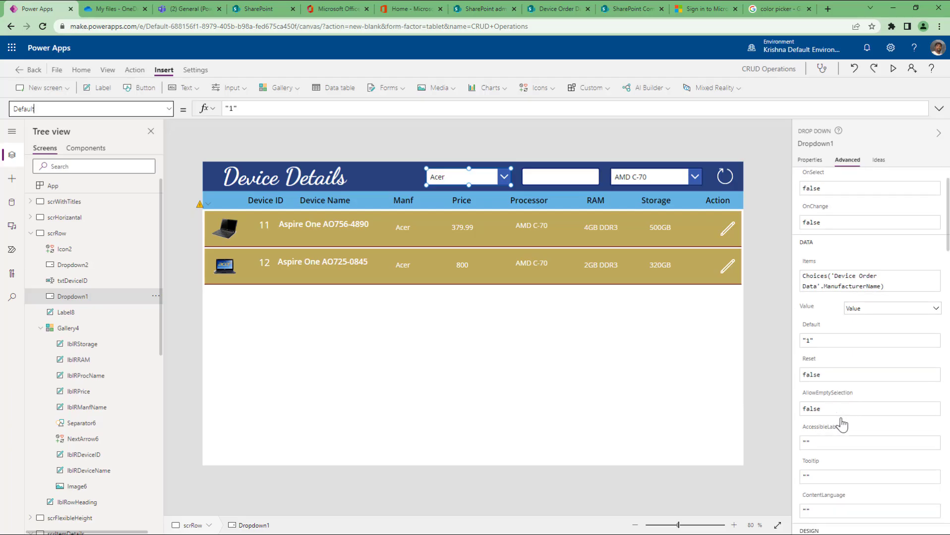
{"action": "scroll", "coordinate": [843, 423], "scroll_direction": "down", "scroll_amount": 12}
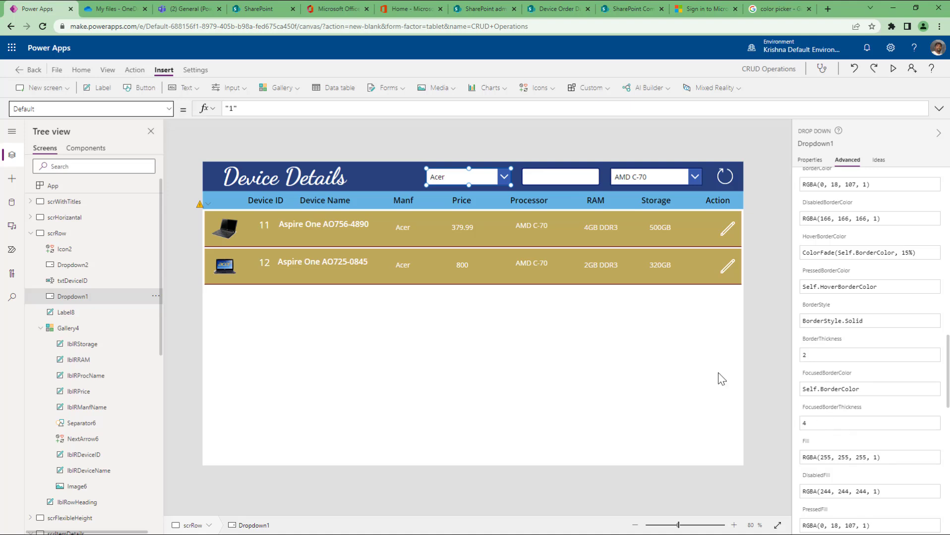
{"action": "left_click", "coordinate": [79, 110]}
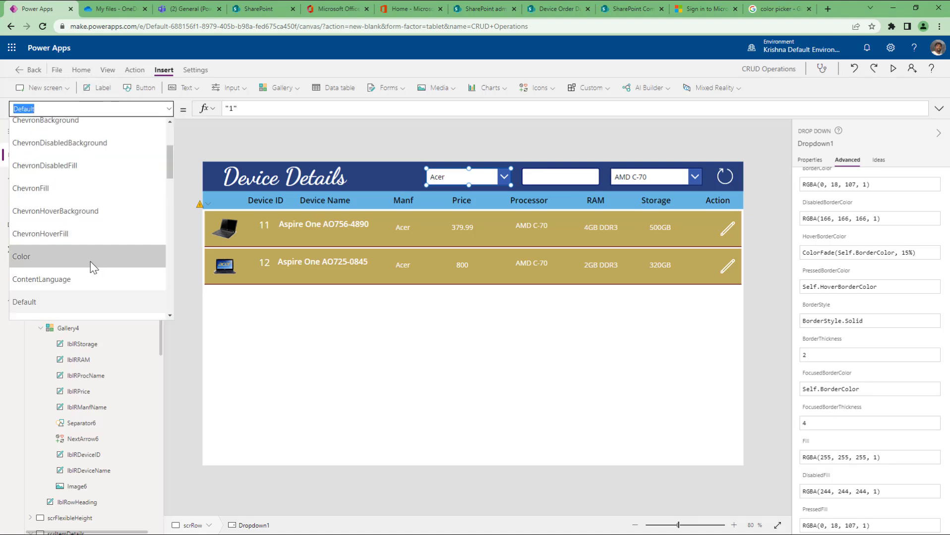
{"action": "scroll", "coordinate": [89, 268], "scroll_direction": "down", "scroll_amount": 3}
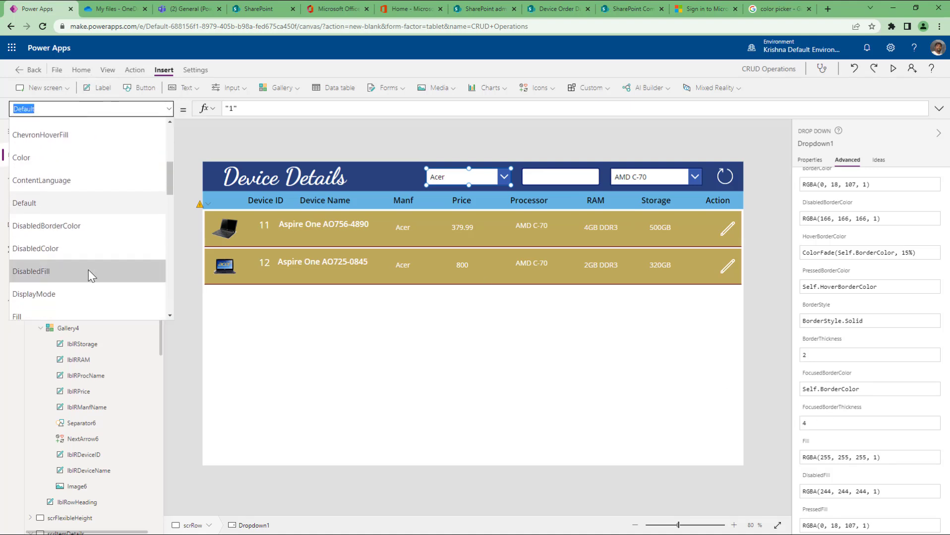
{"action": "scroll", "coordinate": [92, 276], "scroll_direction": "down", "scroll_amount": 3}
{"action": "scroll", "coordinate": [90, 274], "scroll_direction": "down", "scroll_amount": 3}
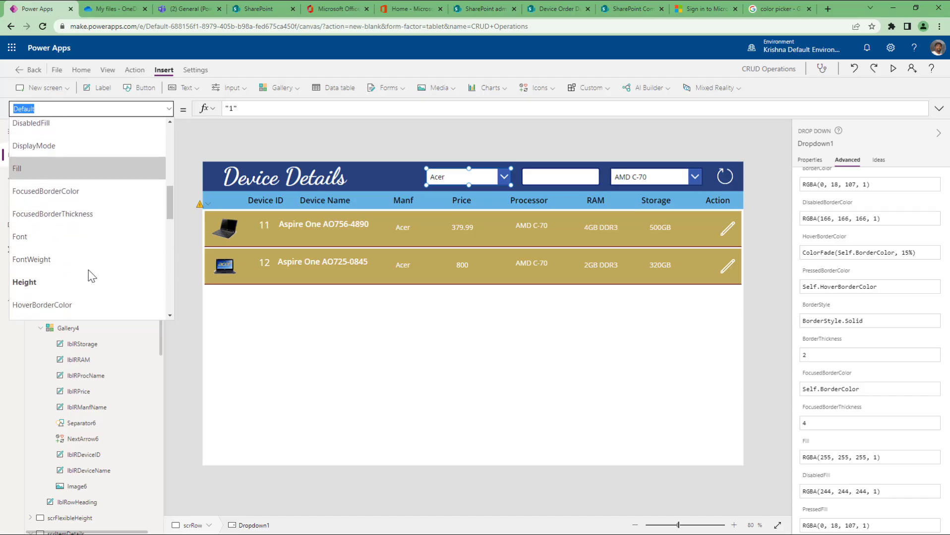
{"action": "scroll", "coordinate": [88, 269], "scroll_direction": "up", "scroll_amount": 12}
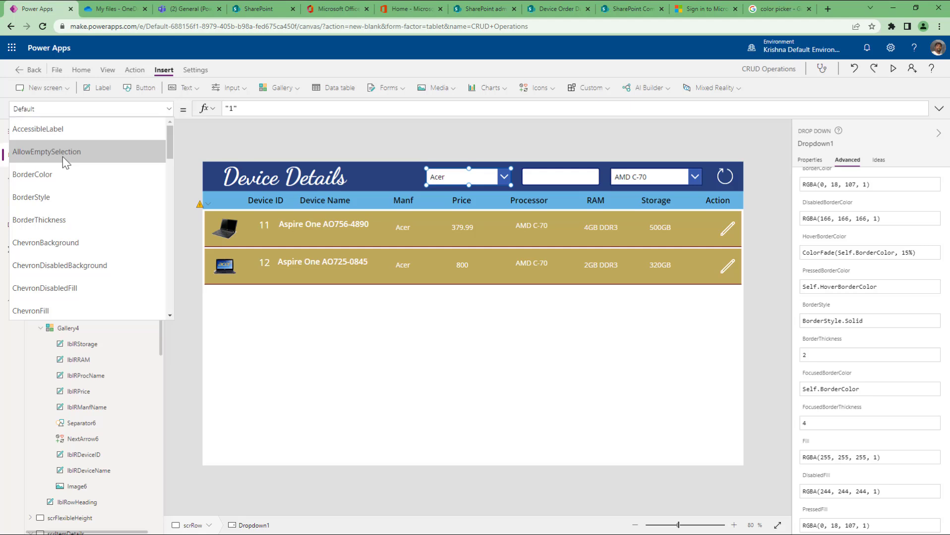
{"action": "left_click", "coordinate": [62, 157]}
{"action": "double_click", "coordinate": [264, 107]}
{"action": "type", "text": "true"}
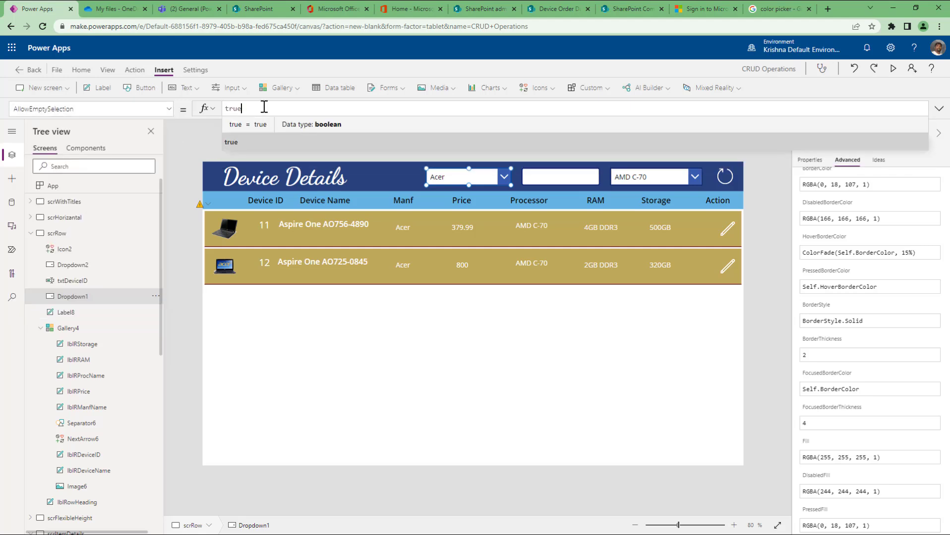
Set the AllowEmptySelection property of Dropdown2, the processor filter on scrRow, to true.
{"action": "left_click", "coordinate": [619, 183]}
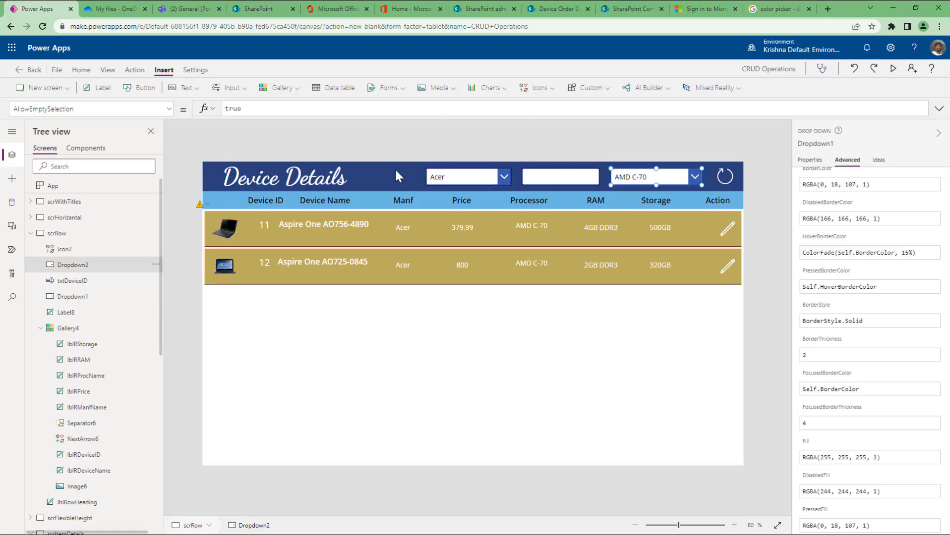
{"action": "left_click", "coordinate": [71, 108]}
{"action": "type", "text": "Al"}
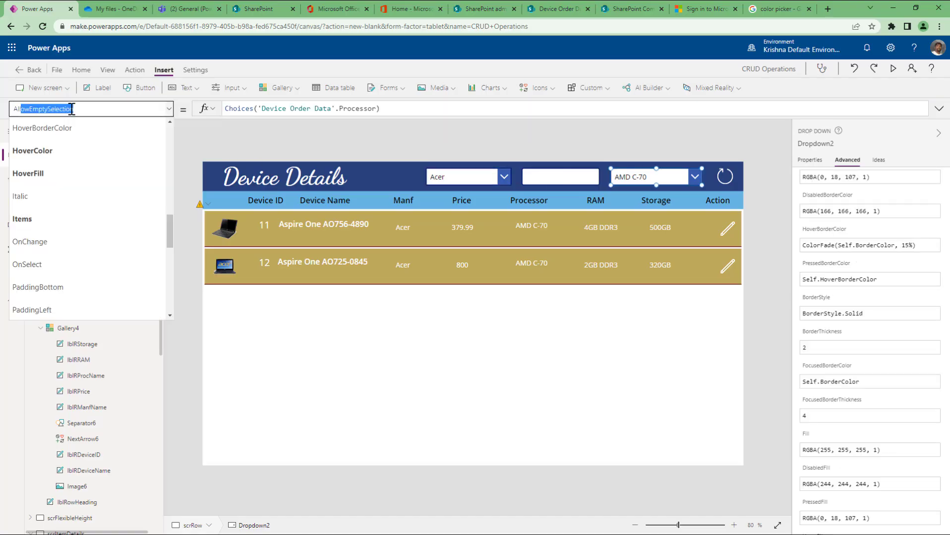
{"action": "type", "text": "lo"}
{"action": "key", "text": "Return"}
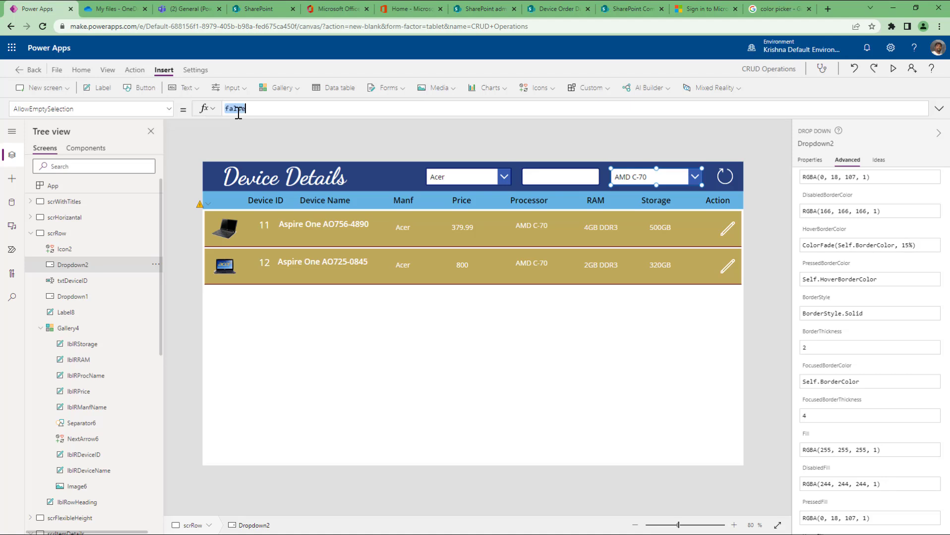
{"action": "double_click", "coordinate": [235, 108]}
{"action": "type", "text": "true"}
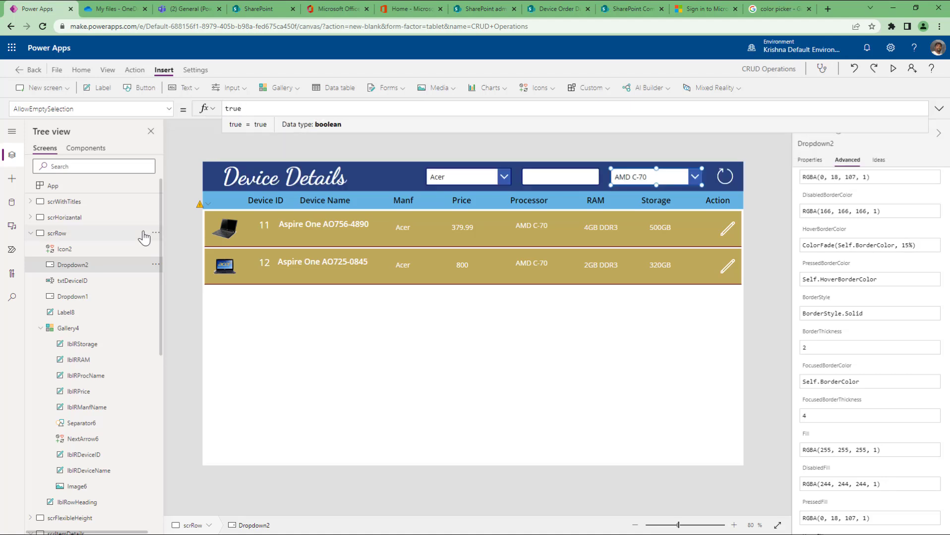
{"action": "left_click", "coordinate": [80, 218]}
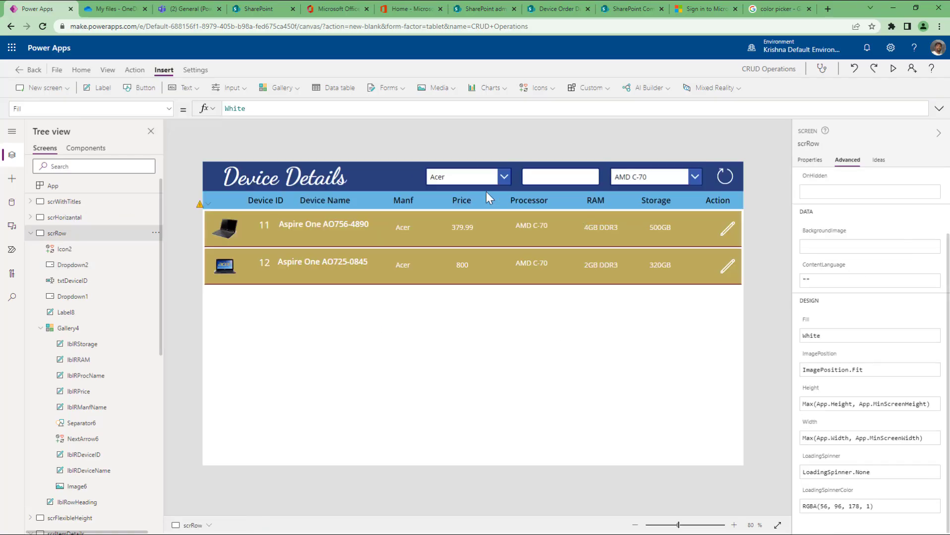
Save the app to the cloud as CRUD Operations and return to the editor.
{"action": "left_click", "coordinate": [57, 70]}
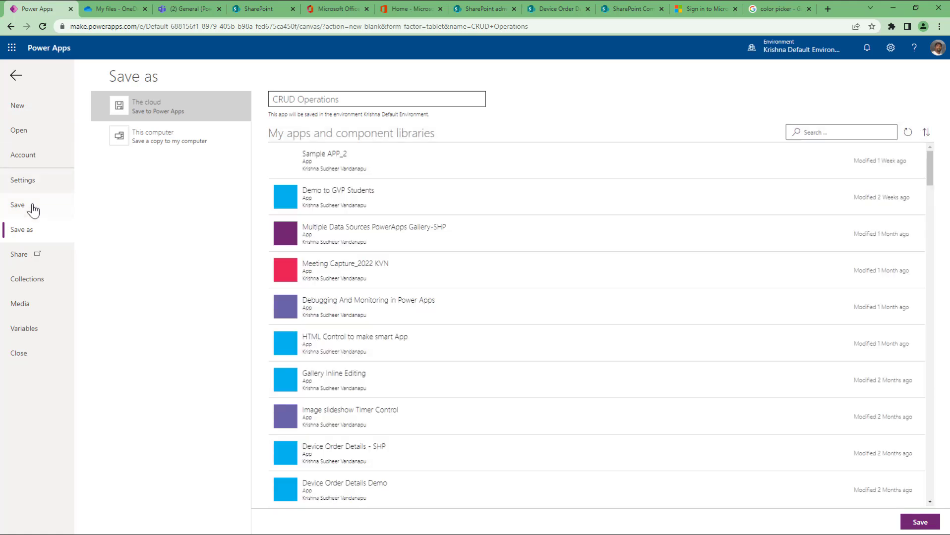
{"action": "left_click", "coordinate": [918, 521]}
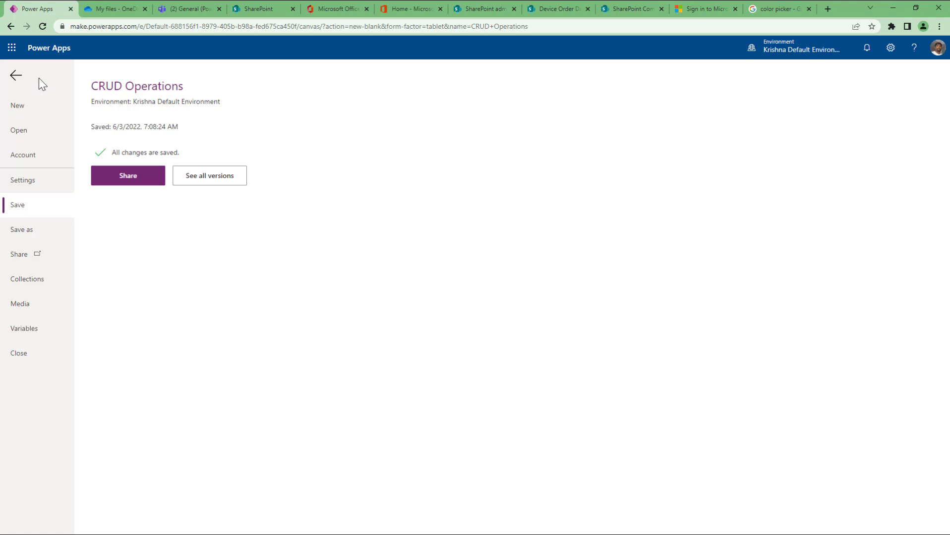
{"action": "left_click", "coordinate": [15, 76]}
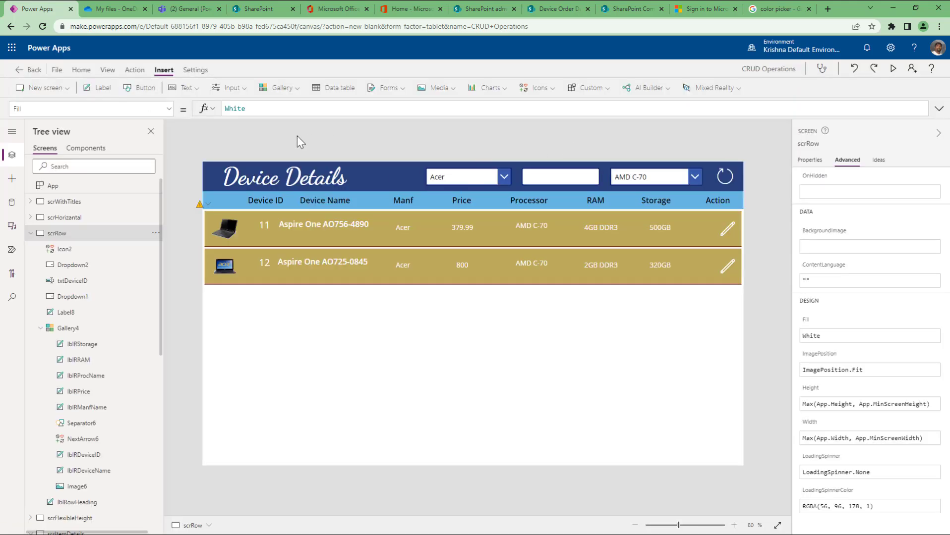
Leave the editor for make.powerapps.com and open the list of apps.
{"action": "left_click_drag", "start_coordinate": [141, 26], "coordinate": [620, 27]}
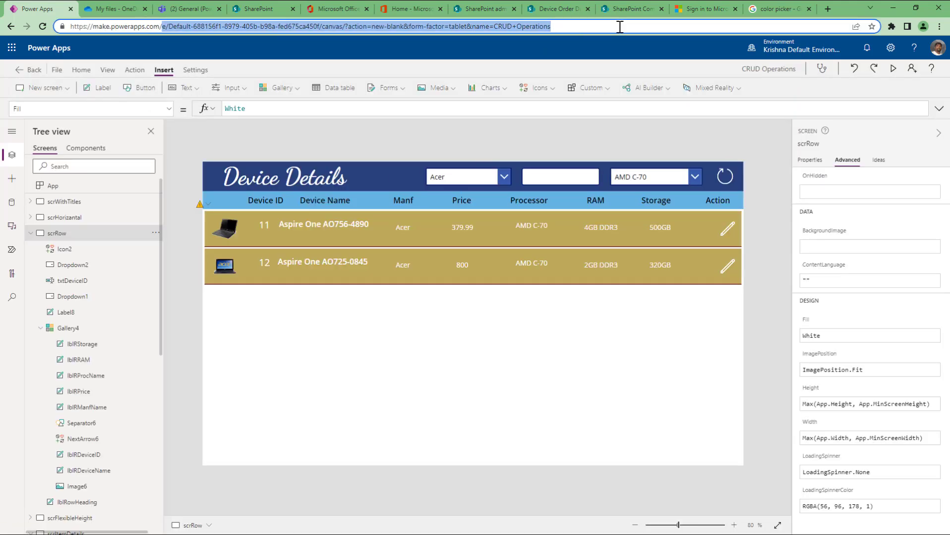
{"action": "key", "text": "BackSpace"}
{"action": "key", "text": "Return"}
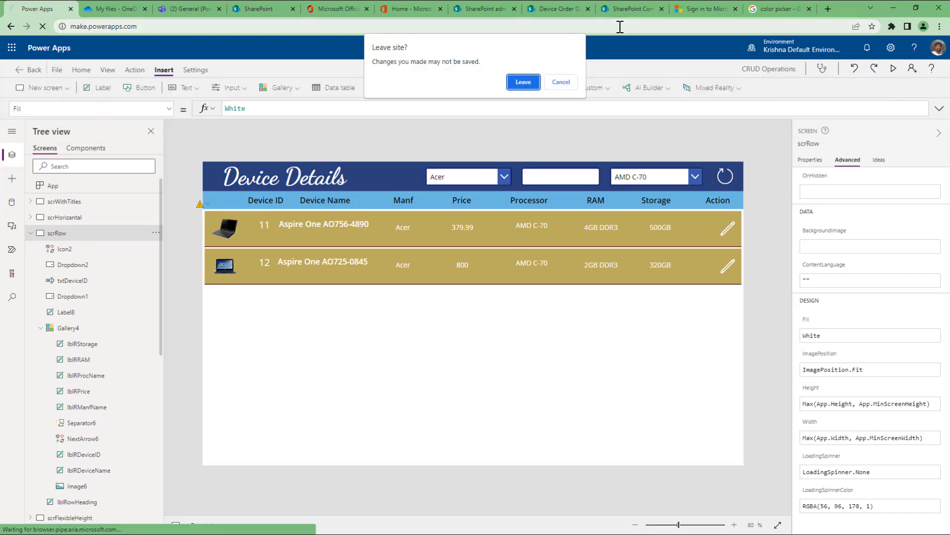
{"action": "left_click", "coordinate": [515, 83]}
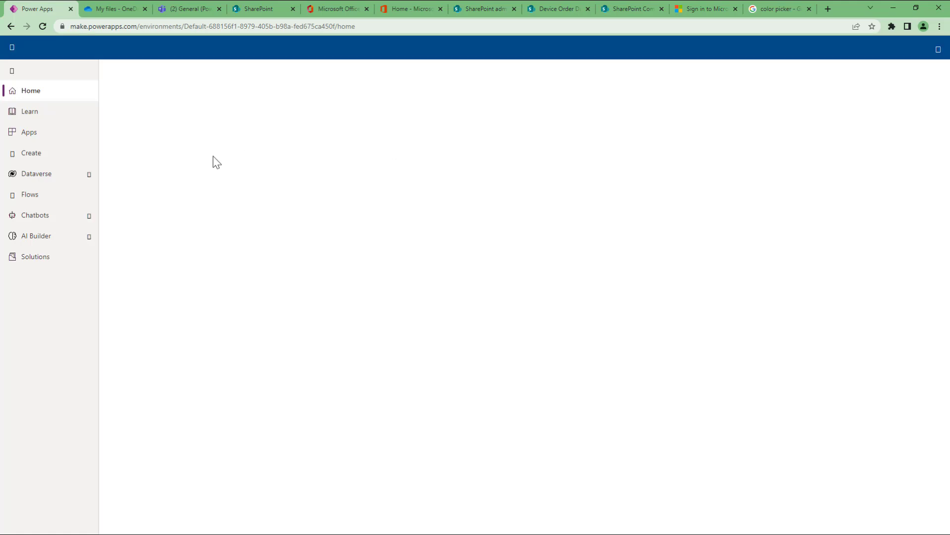
{"action": "left_click", "coordinate": [69, 135]}
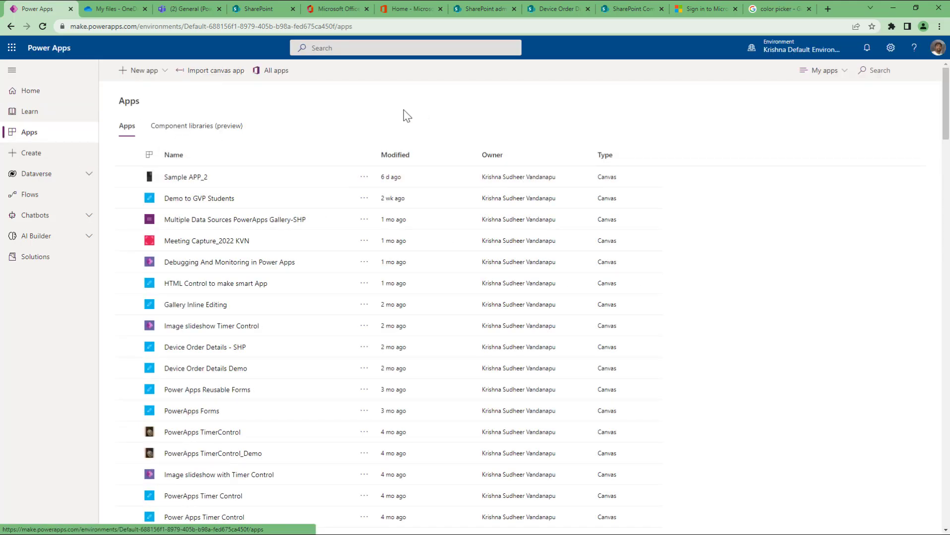
Look for the saved app by reloading the apps list, searching for "cru" and checking the selected environment.
{"action": "left_click", "coordinate": [55, 97]}
{"action": "left_click", "coordinate": [52, 135]}
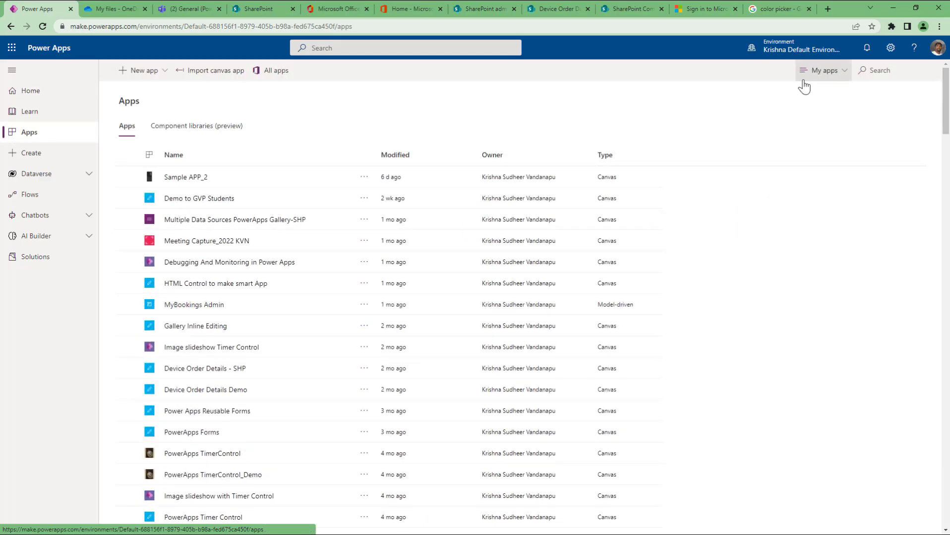
{"action": "left_click", "coordinate": [905, 68]}
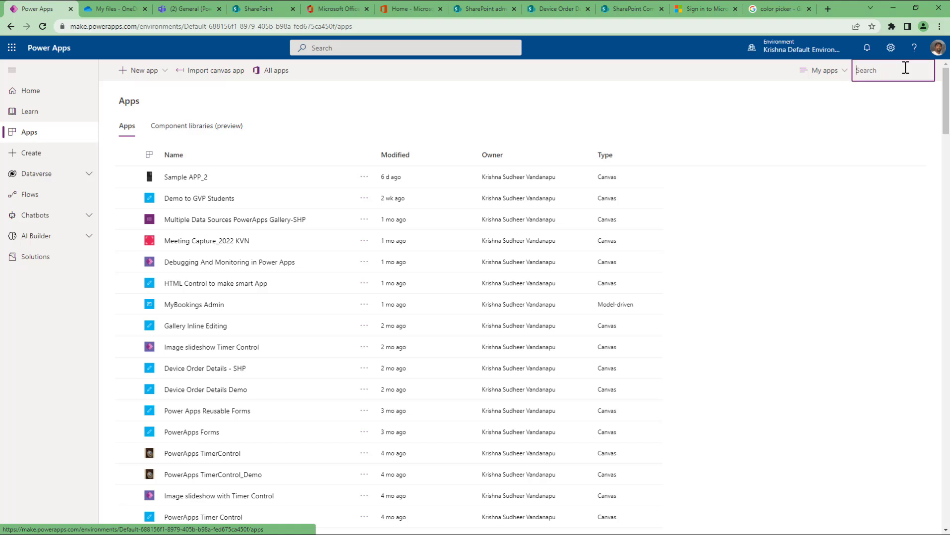
{"action": "type", "text": "cru"}
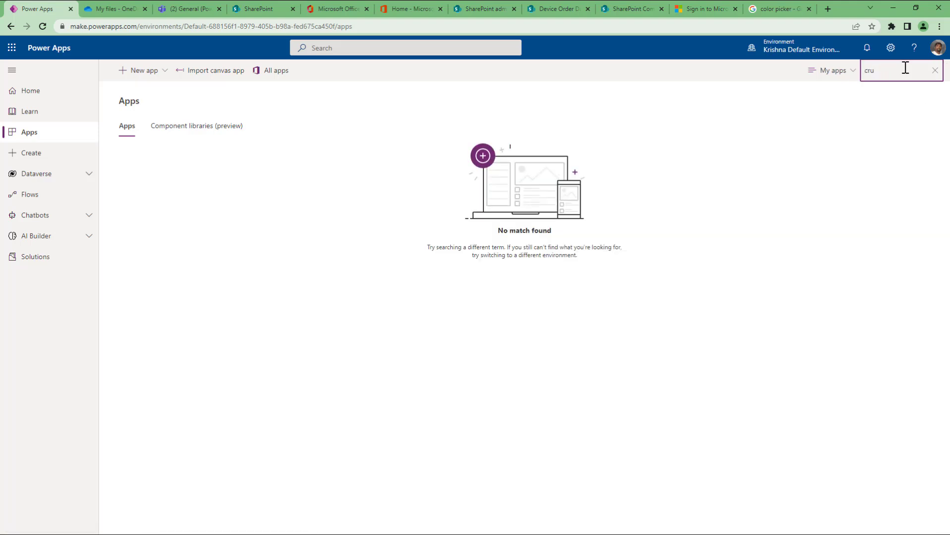
{"action": "left_click", "coordinate": [935, 70]}
{"action": "left_click", "coordinate": [791, 54]}
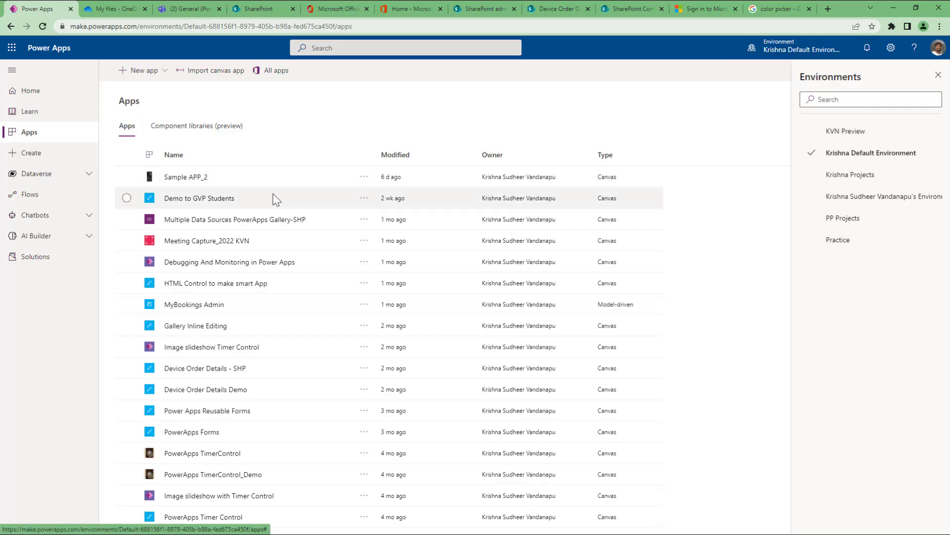
{"action": "left_click", "coordinate": [25, 90]}
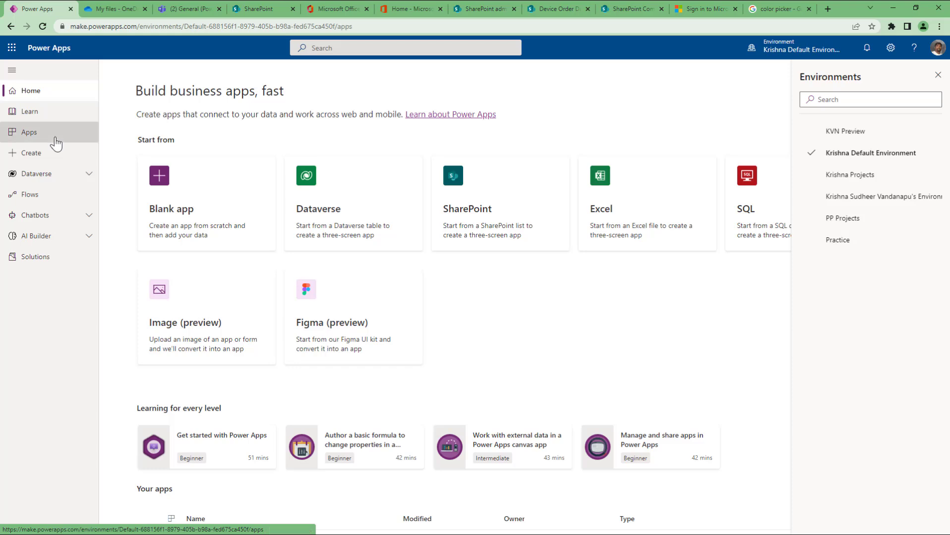
{"action": "left_click", "coordinate": [50, 139]}
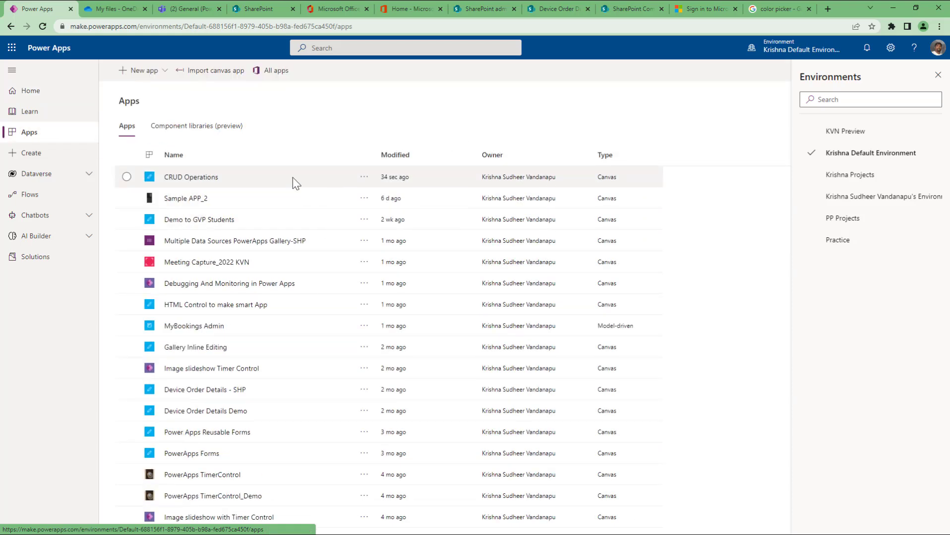
Close the environments list and open the CRUD Operations app for editing.
{"action": "left_click", "coordinate": [314, 176]}
{"action": "left_click", "coordinate": [937, 75]}
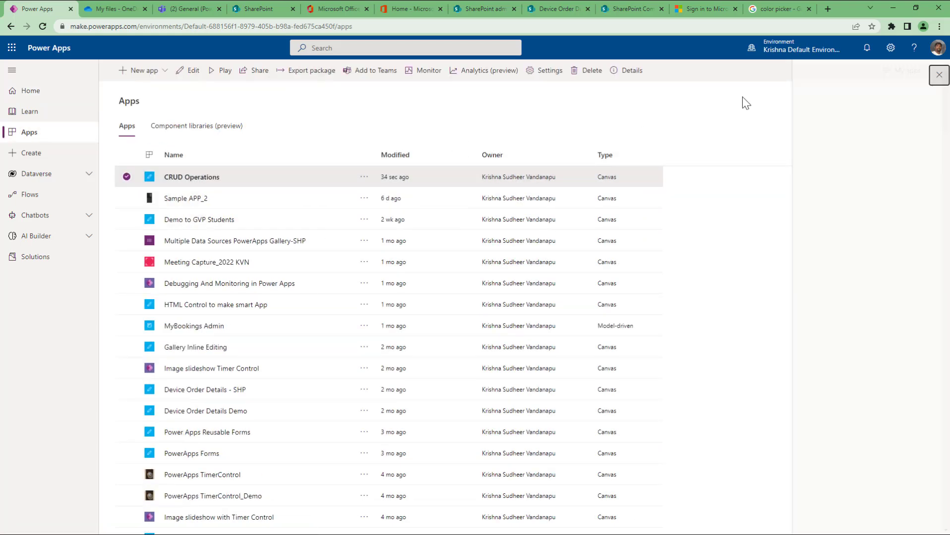
{"action": "left_click", "coordinate": [191, 71]}
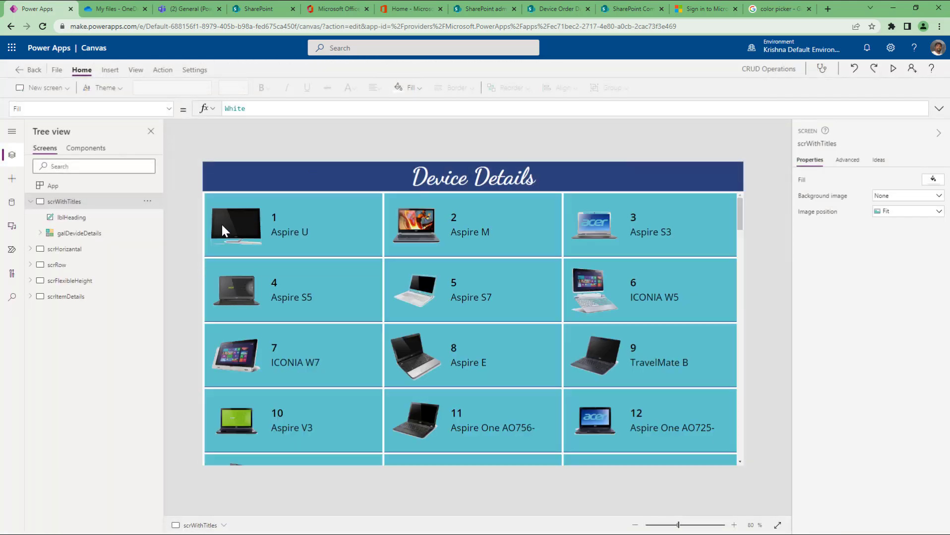
In the Items filter of the scrRow device gallery, start an IsBlank( call ahead of the manufacturer comparison.
{"action": "left_click", "coordinate": [66, 266]}
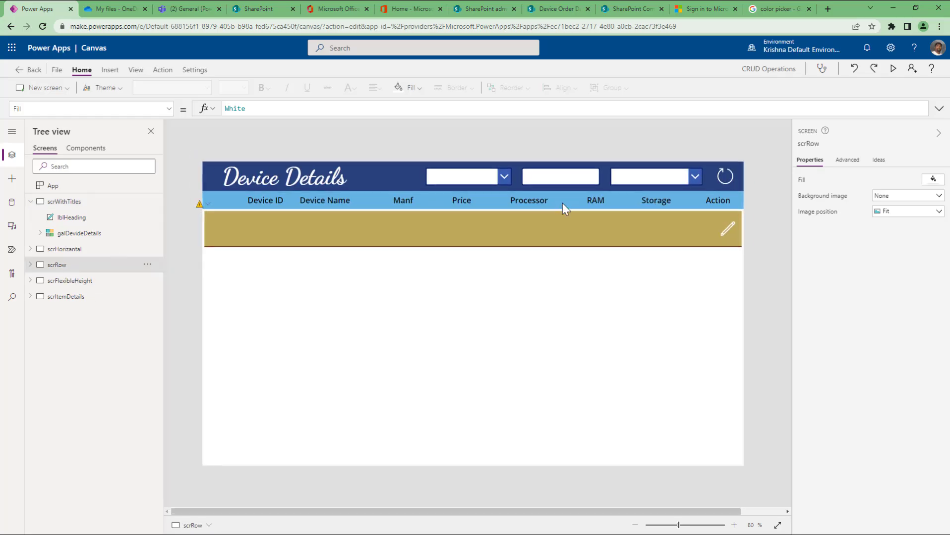
{"action": "left_click", "coordinate": [476, 178]}
{"action": "left_click", "coordinate": [645, 178]}
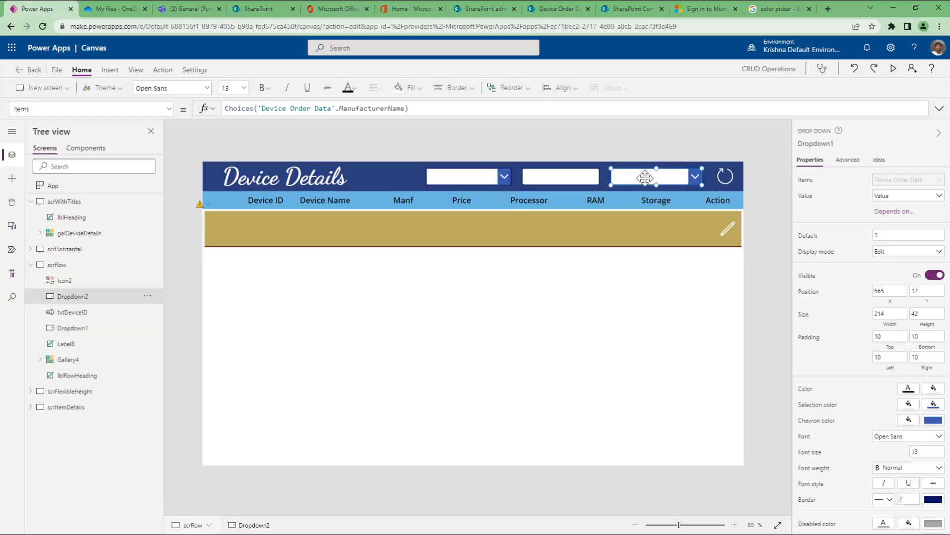
{"action": "left_click", "coordinate": [380, 369]}
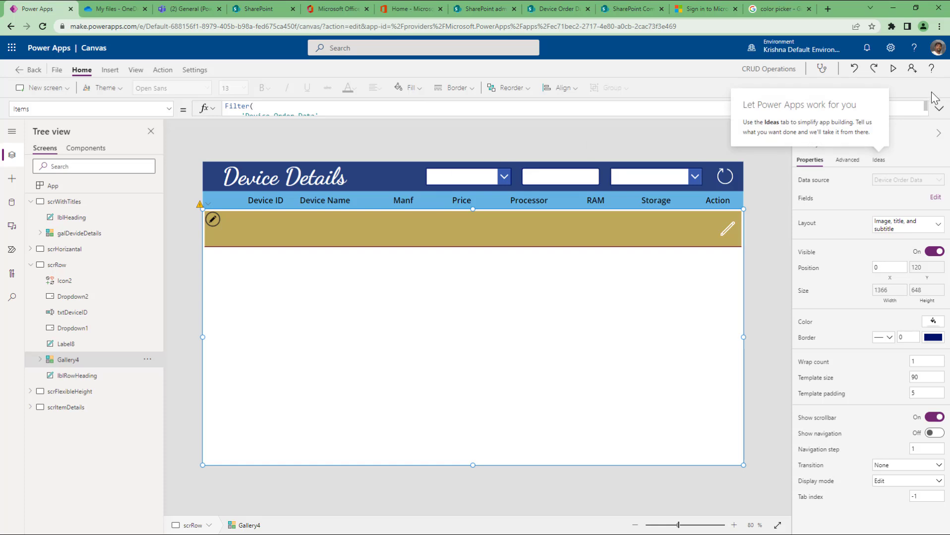
{"action": "left_click", "coordinate": [908, 114]}
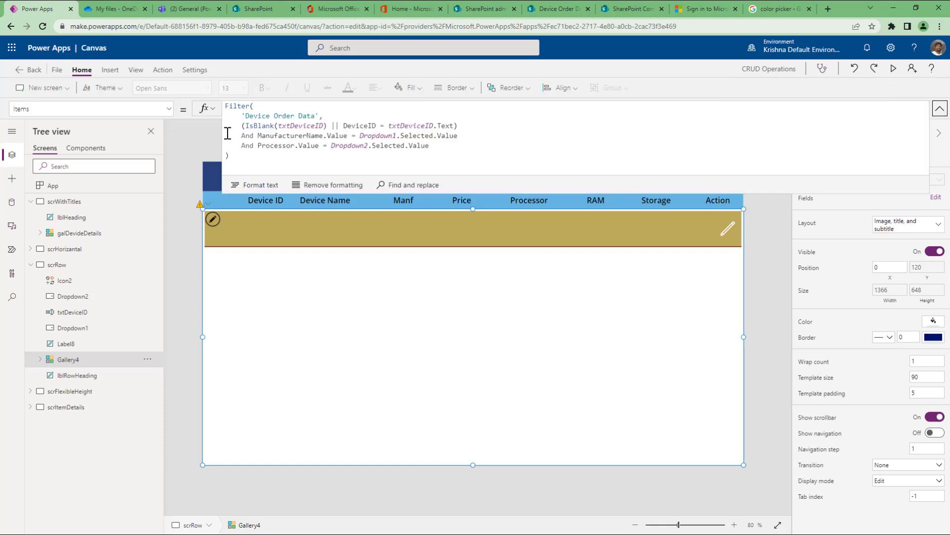
{"action": "left_click", "coordinate": [253, 135]}
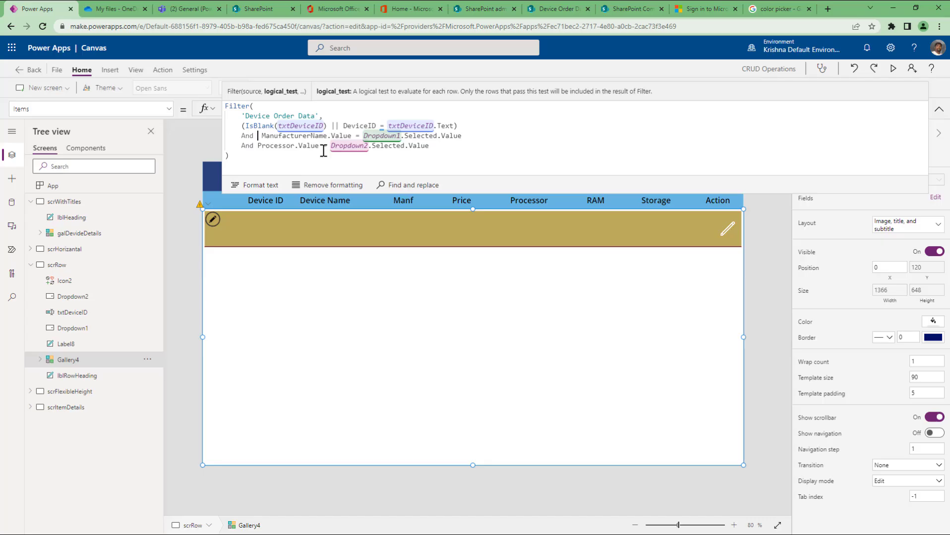
{"action": "type", "text": "IsBlank("}
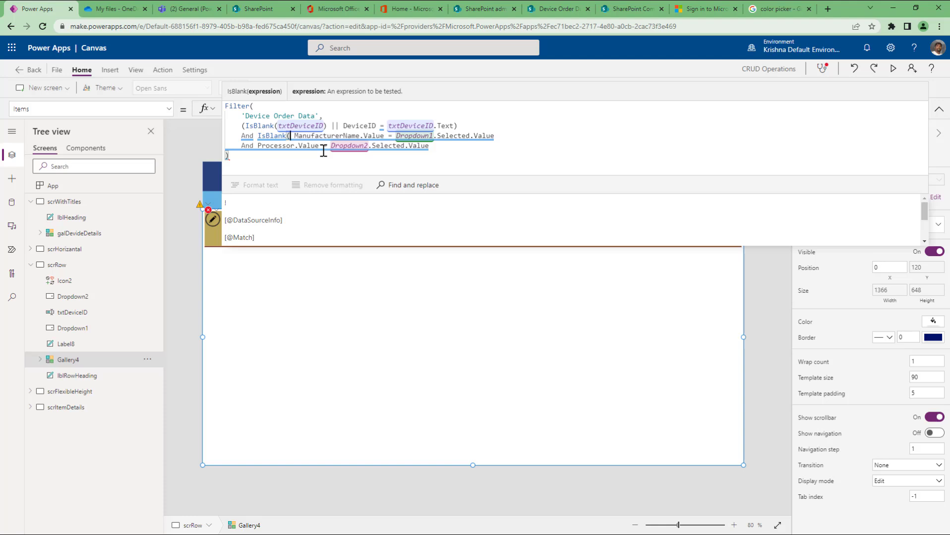
Complete the new check as IsBlank(Dropdown1.Selected.Value) || by copying the dropdown reference from the manufacturer comparison.
{"action": "key", "text": "End"}
{"action": "key", "text": "ctrl+Left"}
{"action": "key", "text": "ctrl+Left"}
{"action": "key", "text": "ctrl+Left"}
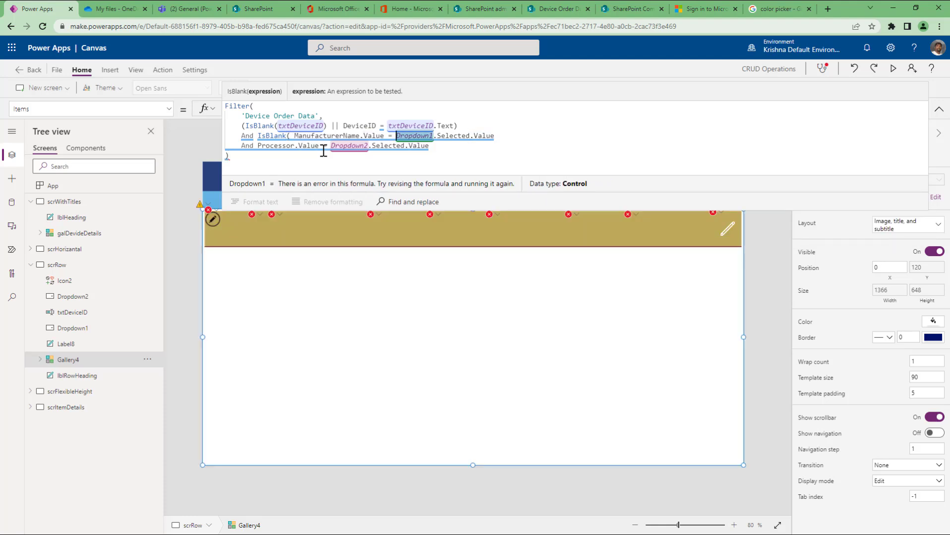
{"action": "key", "text": "ctrl+shift+Right"}
{"action": "key", "text": "ctrl+shift+Right"}
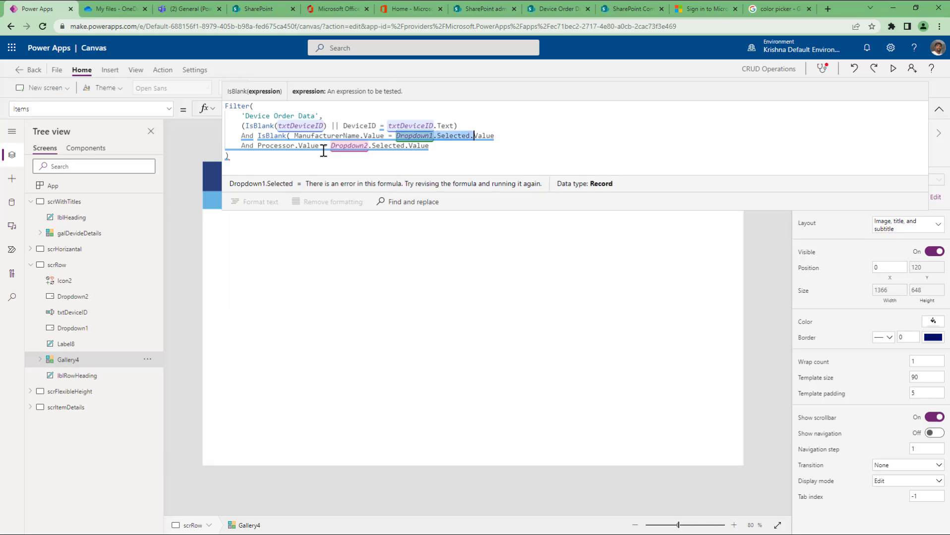
{"action": "key", "text": "ctrl+shift+Right"}
{"action": "key", "text": "ctrl+c"}
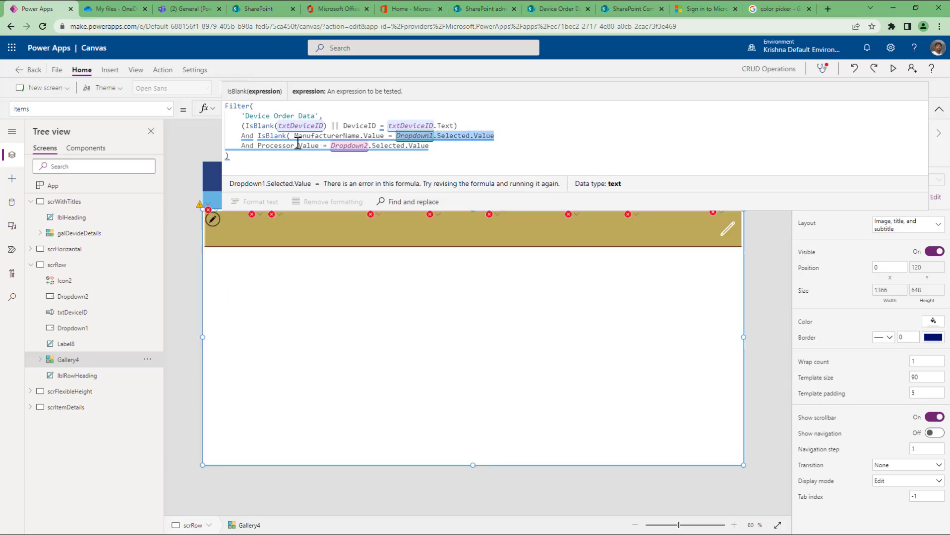
{"action": "left_click", "coordinate": [290, 136]}
{"action": "key", "text": "ctrl+v"}
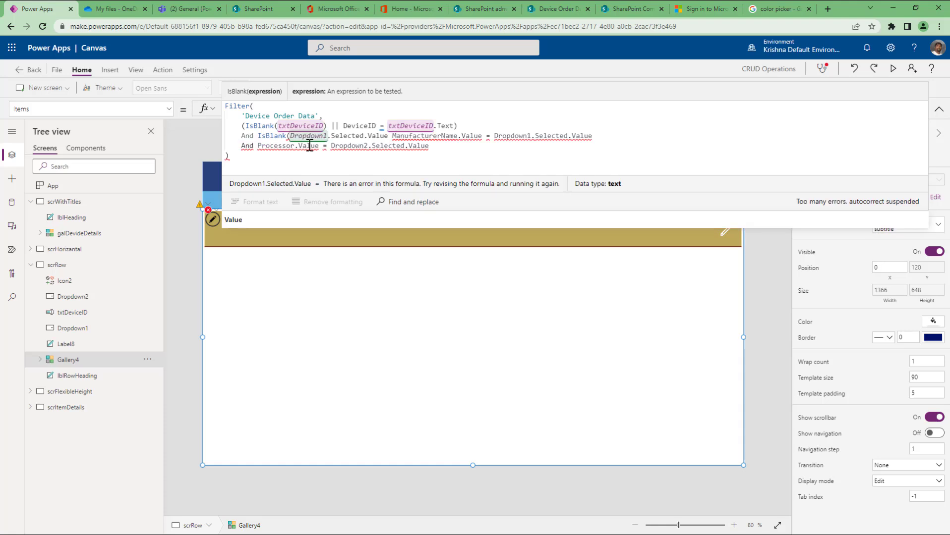
{"action": "type", "text": ") ||"}
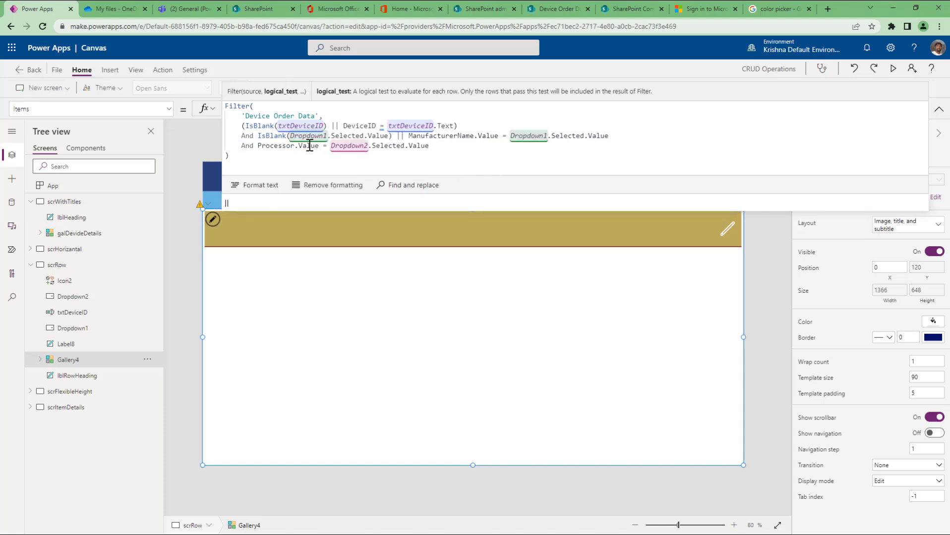
Enclose the whole manufacturer condition in parentheses and remove the extra space after the opening one.
{"action": "left_click", "coordinate": [255, 135]}
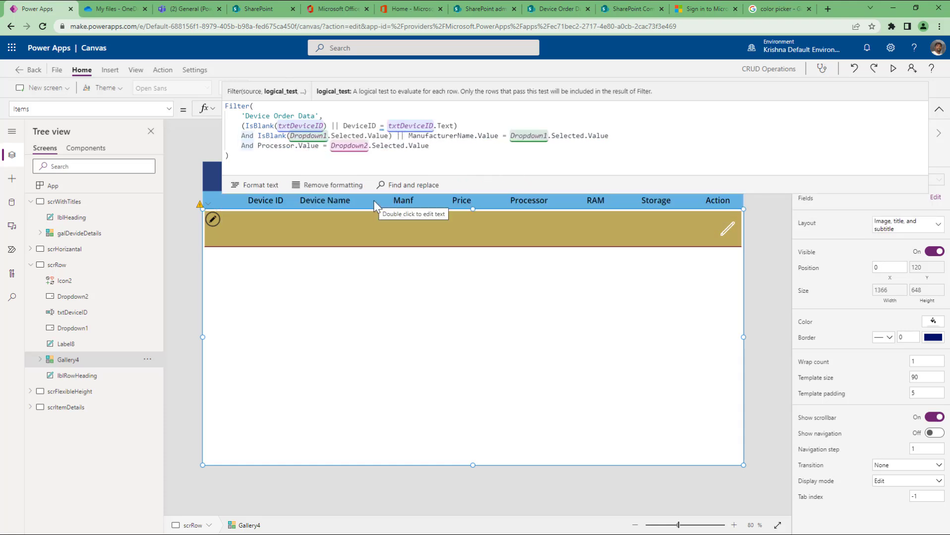
{"action": "type", "text": "("}
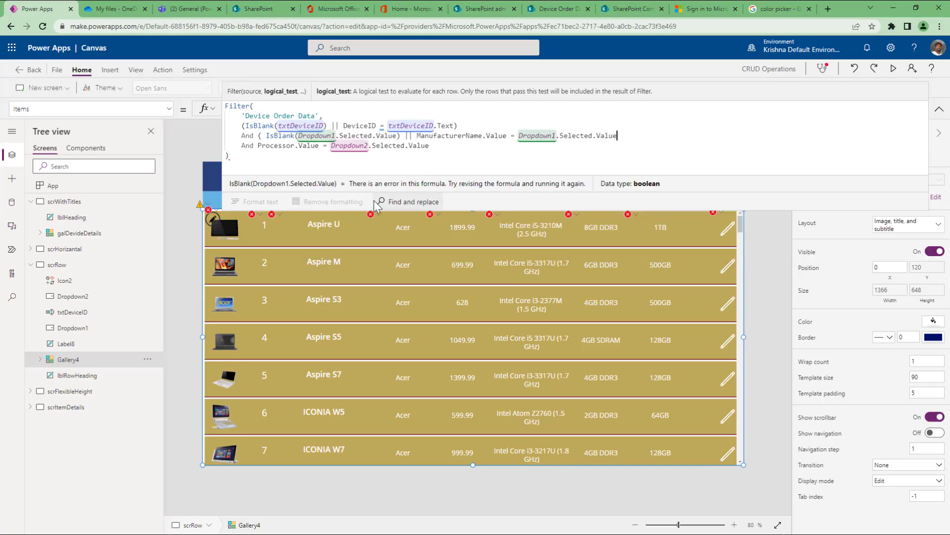
{"action": "type", "text": ")"}
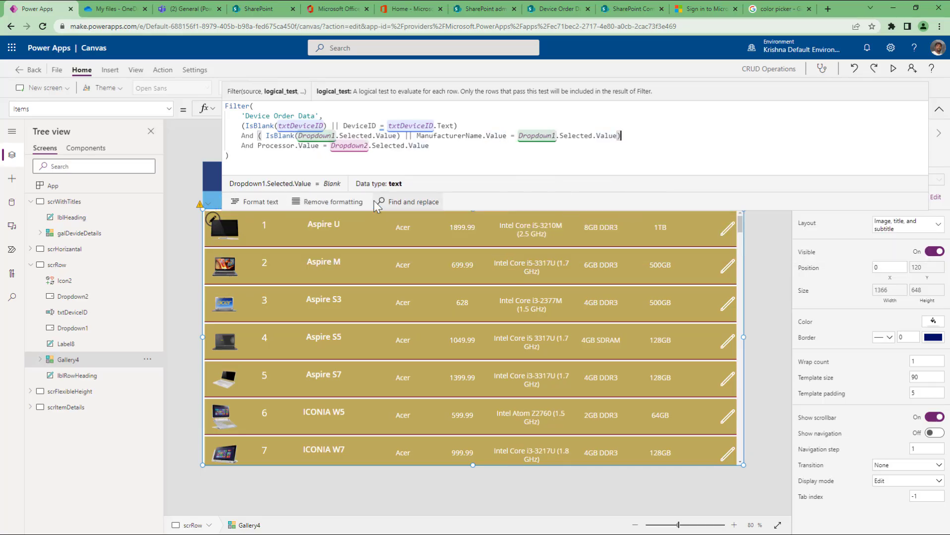
{"action": "left_click", "coordinate": [265, 136]}
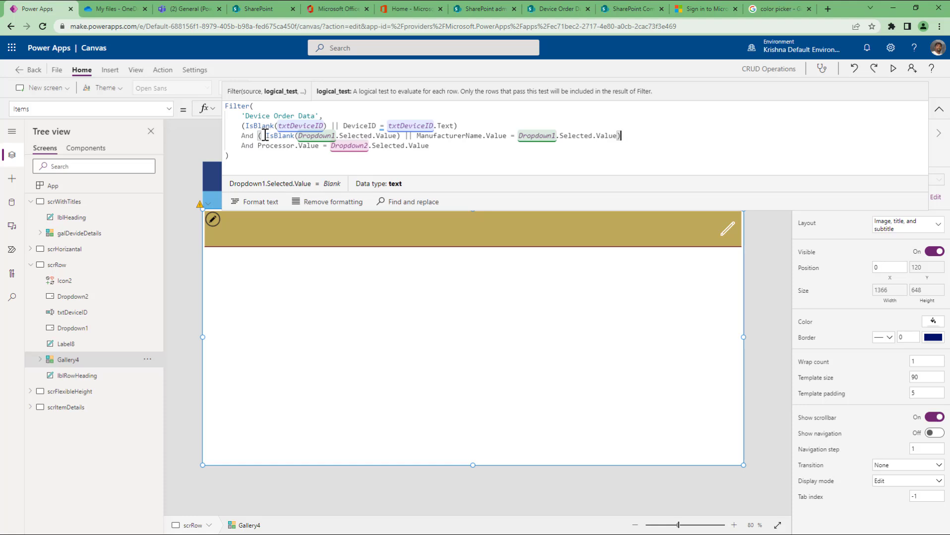
{"action": "key", "text": "BackSpace"}
Copy the IsBlank(Dropdown1.Selected.Value) || portion of the manufacturer condition for reuse.
{"action": "key", "text": "Down"}
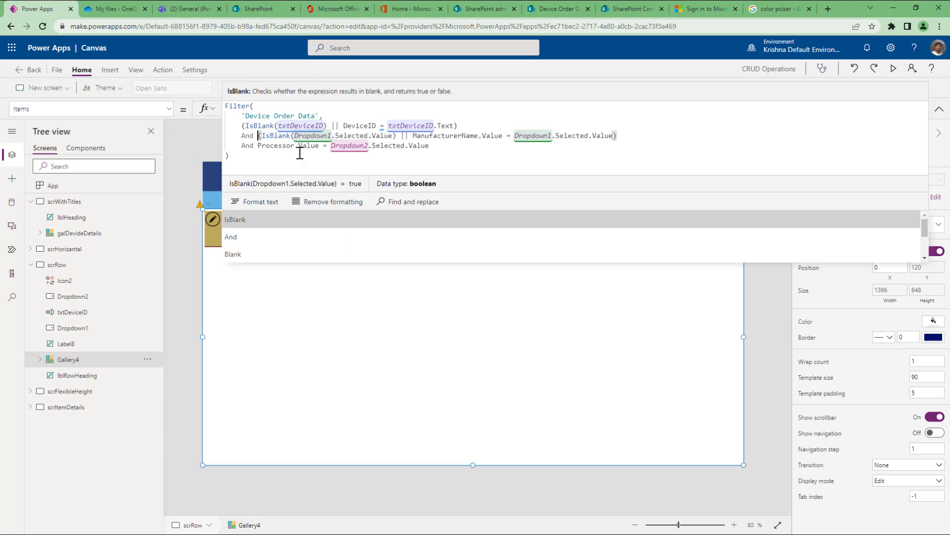
{"action": "key", "text": "Left"}
{"action": "key", "text": "Down"}
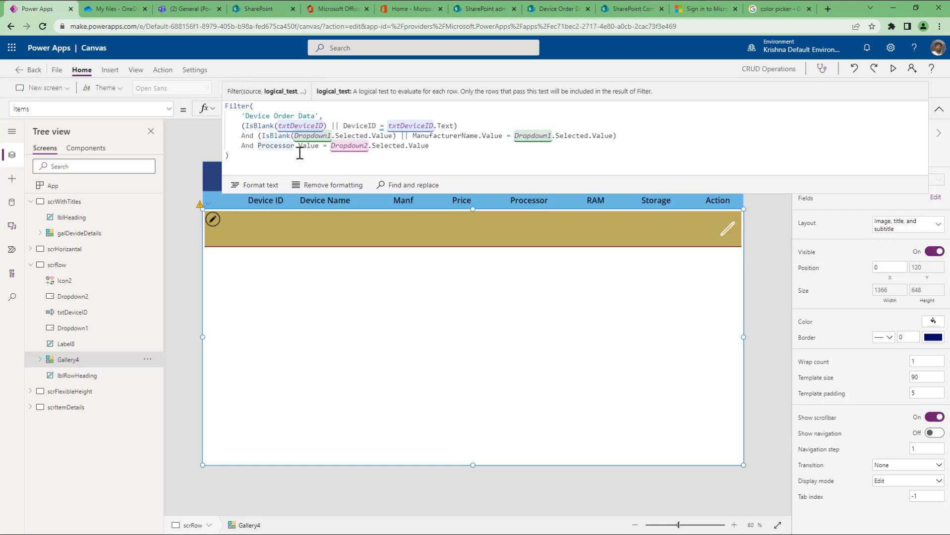
{"action": "key", "text": "Up"}
{"action": "key", "text": "Right"}
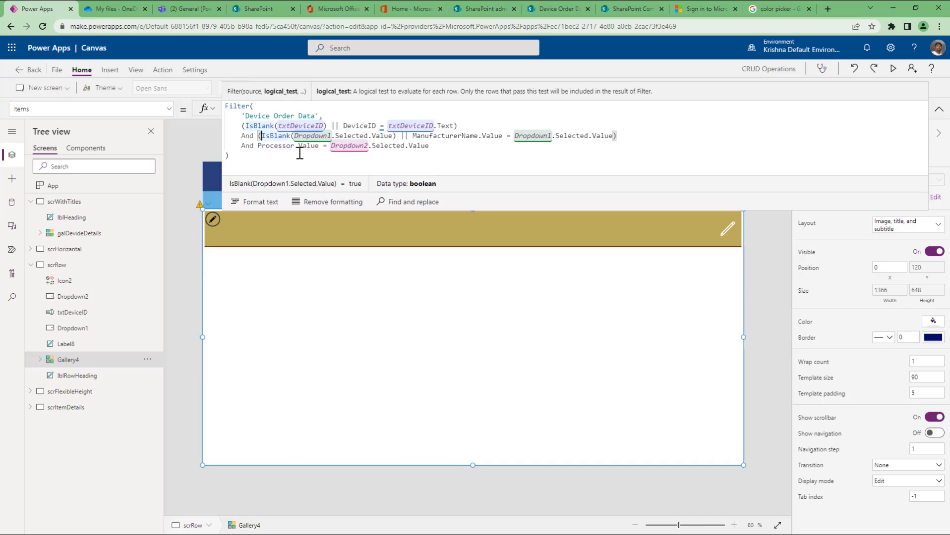
{"action": "key", "text": "ctrl+shift+Right"}
{"action": "key", "text": "ctrl+shift+Right"}
{"action": "key", "text": "ctrl+shift+Right"}
{"action": "key", "text": "ctrl+shift+Right"}
{"action": "key", "text": "ctrl+shift+Right"}
{"action": "key", "text": "ctrl+shift+Right"}
{"action": "key", "text": "ctrl+shift+Right"}
{"action": "key", "text": "ctrl+shift+Right"}
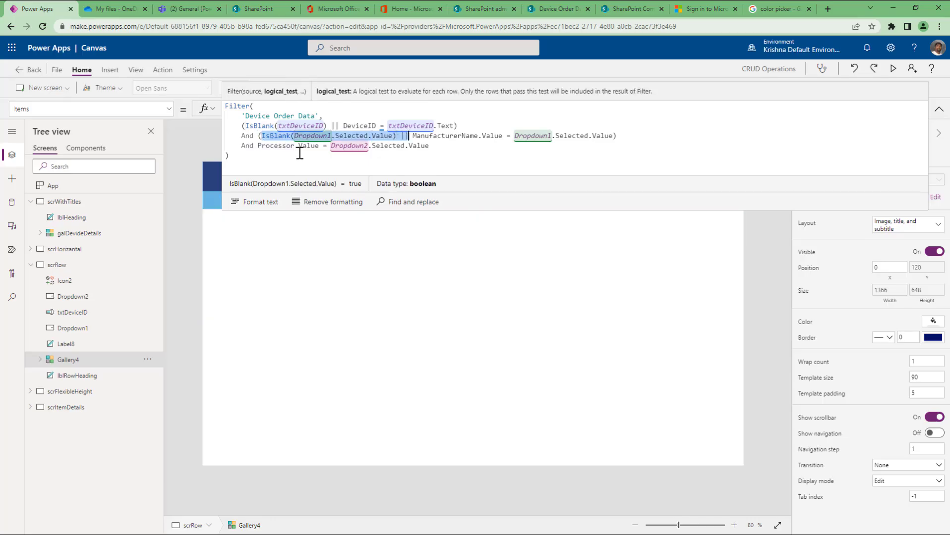
{"action": "key", "text": "ctrl+shift+Left"}
Insert the copied IsBlank check with its opening parenthesis before the Processor.Value comparison and close the condition with a parenthesis.
{"action": "key", "text": "Down"}
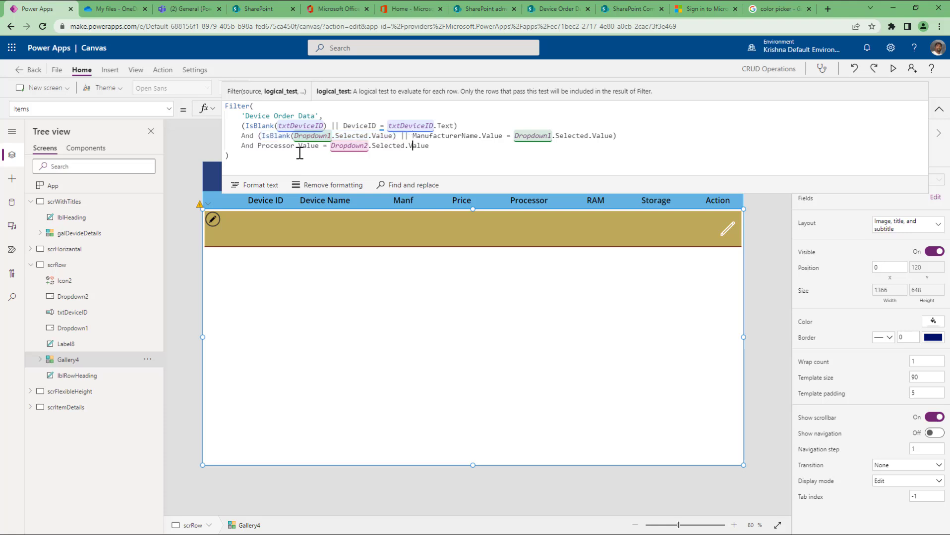
{"action": "key", "text": "Down"}
{"action": "key", "text": "Up"}
{"action": "key", "text": "Home"}
{"action": "key", "text": "Right"}
{"action": "key", "text": "Right"}
{"action": "key", "text": "Right"}
{"action": "key", "text": "ctrl+v"}
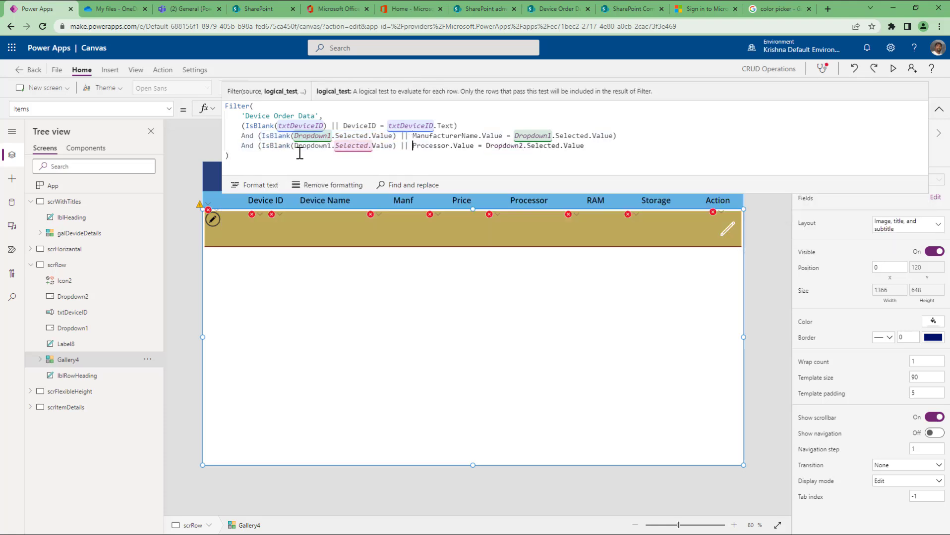
{"action": "type", "text": ")"}
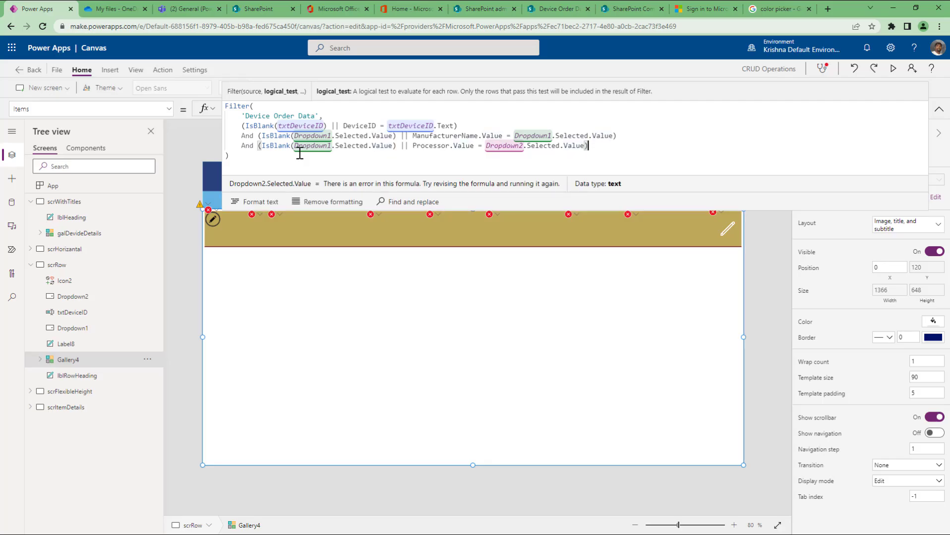
Change the processor condition's IsBlank reference to Dropdown2 and collapse the formula editor.
{"action": "left_click", "coordinate": [331, 146]}
{"action": "key", "text": "BackSpace"}
{"action": "type", "text": "2"}
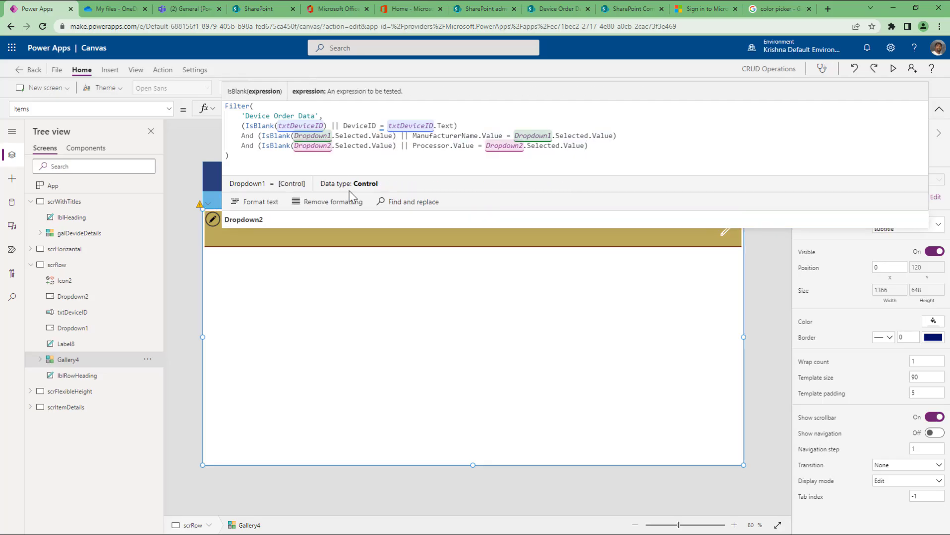
{"action": "key", "text": "End"}
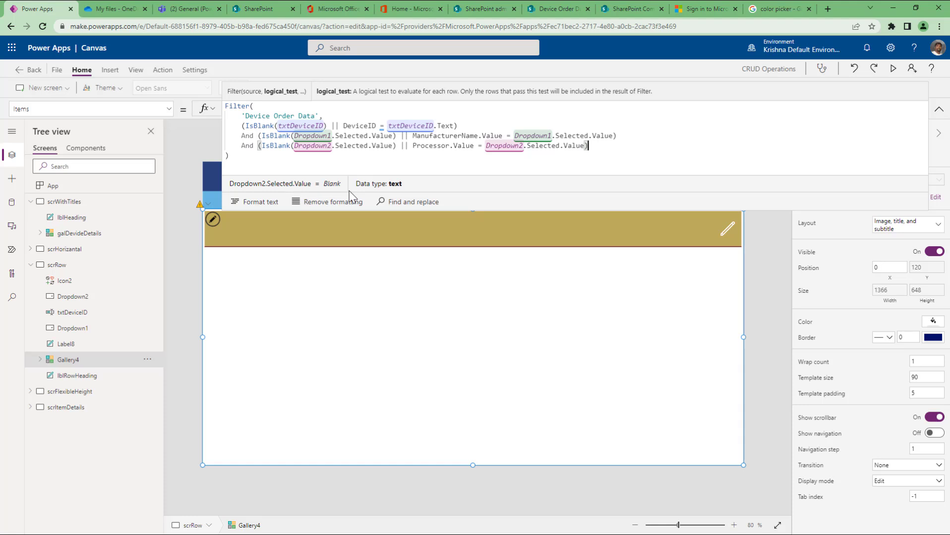
{"action": "left_click", "coordinate": [938, 109]}
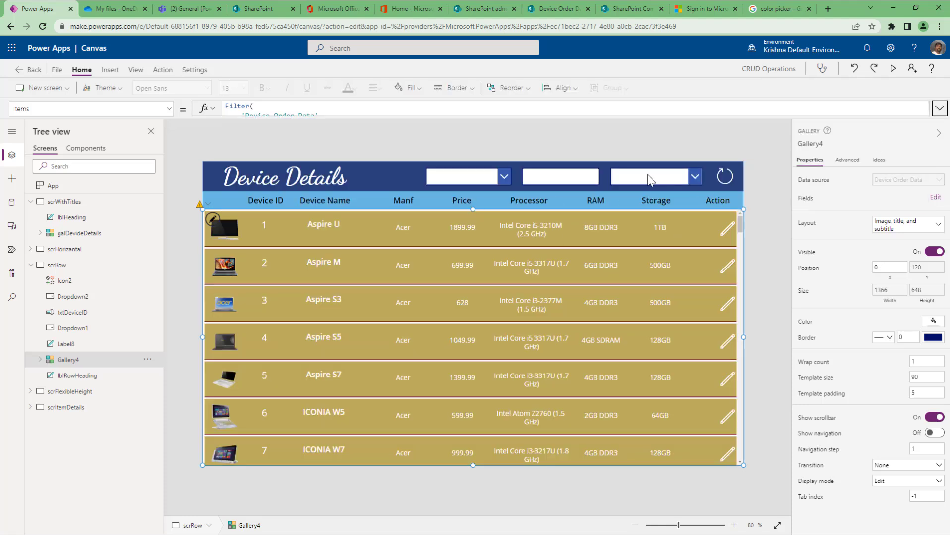
Preview the app and filter the device list by manufacturer Dell.
{"action": "left_click", "coordinate": [892, 68]}
{"action": "left_click", "coordinate": [477, 94]}
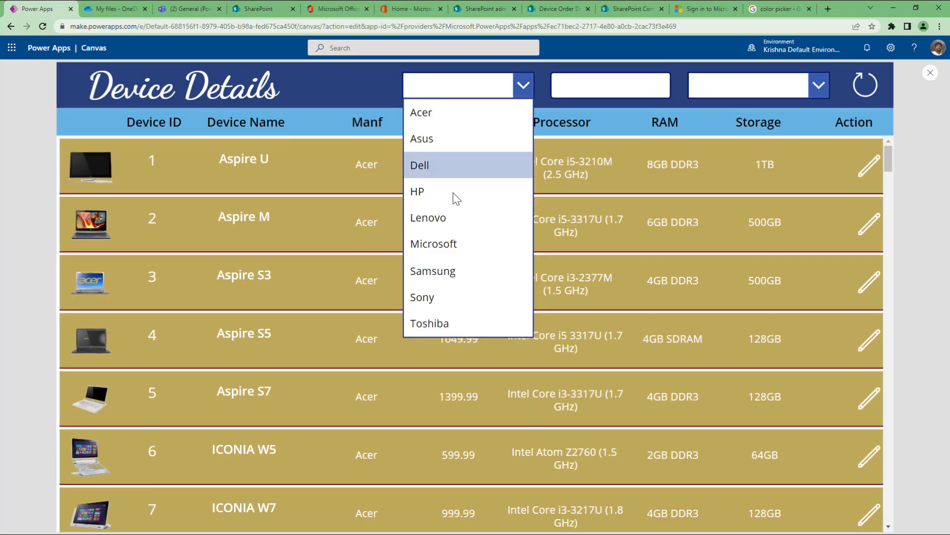
{"action": "left_click", "coordinate": [443, 161]}
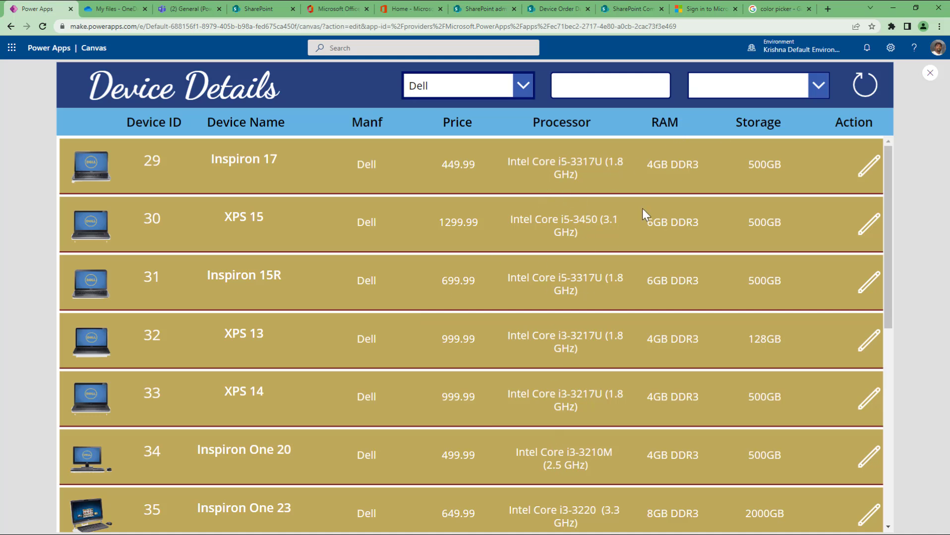
Narrow the Dell devices by choosing the processor Intel Core i5-3317U (1.8 GHz).
{"action": "left_click", "coordinate": [737, 87]}
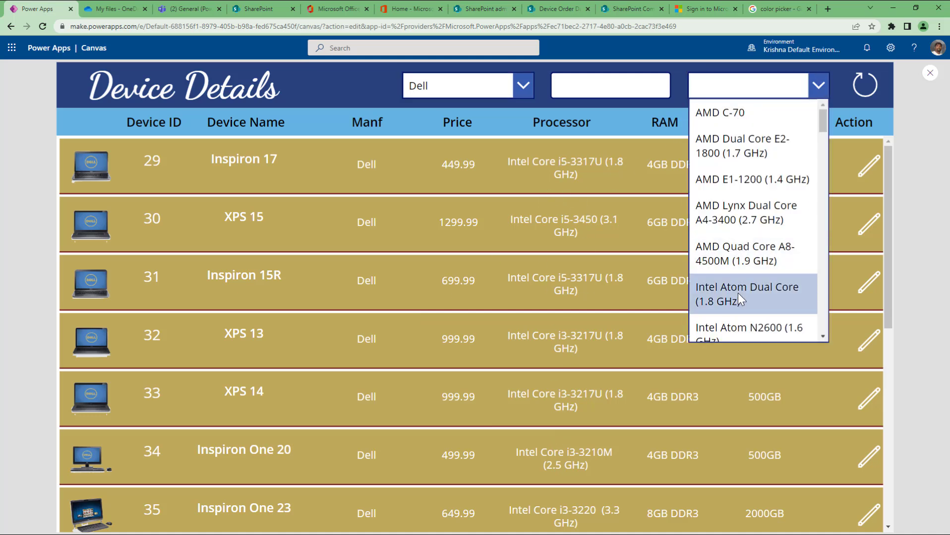
{"action": "scroll", "coordinate": [738, 293], "scroll_direction": "down", "scroll_amount": 5}
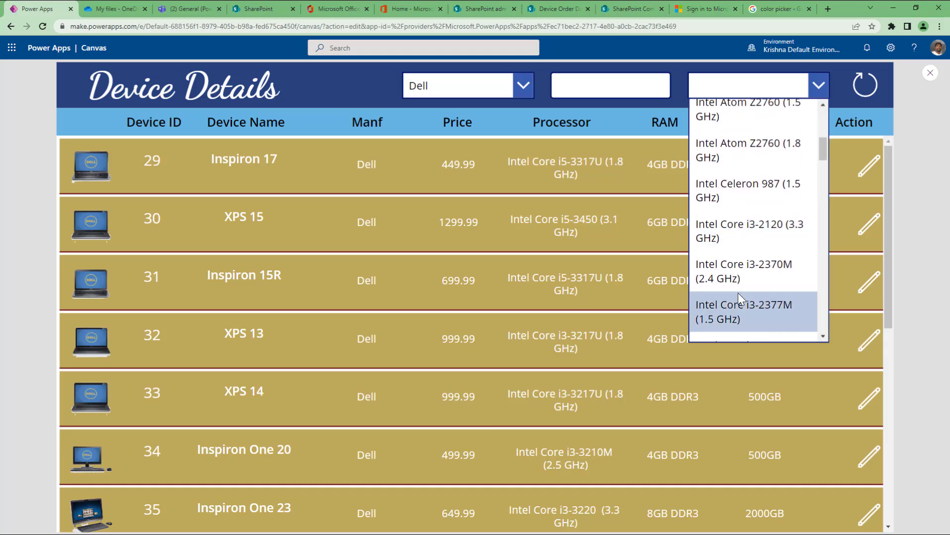
{"action": "scroll", "coordinate": [737, 293], "scroll_direction": "down", "scroll_amount": 10}
{"action": "scroll", "coordinate": [738, 297], "scroll_direction": "down", "scroll_amount": 3}
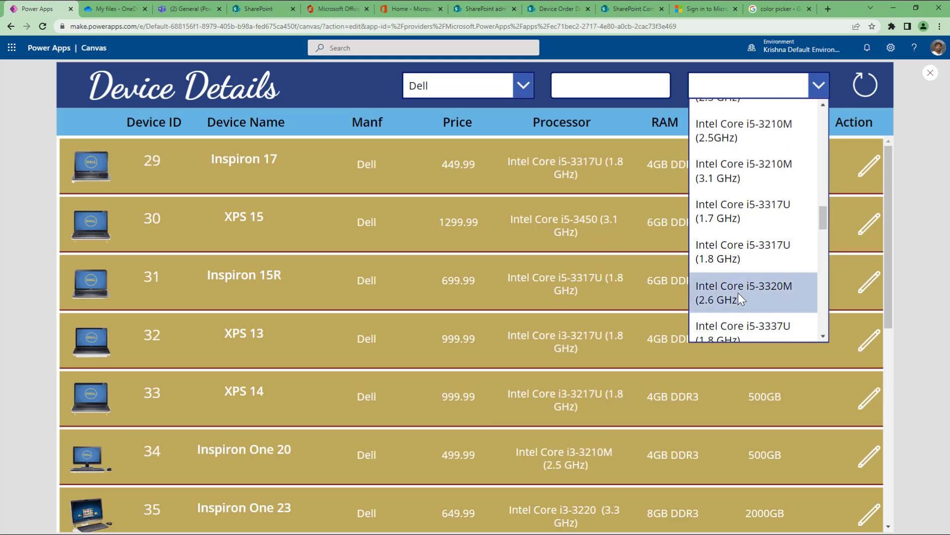
{"action": "scroll", "coordinate": [738, 293], "scroll_direction": "down", "scroll_amount": 3}
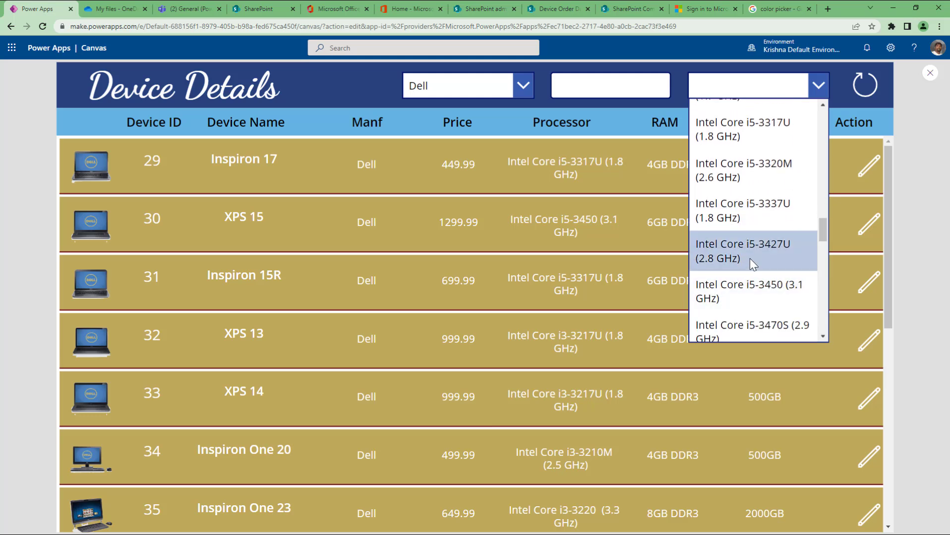
{"action": "left_click", "coordinate": [759, 131]}
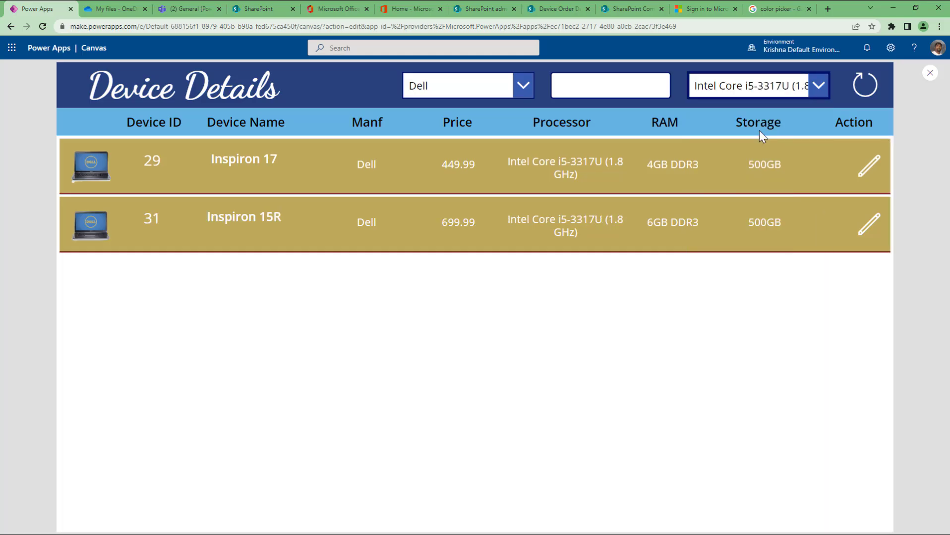
Check the start of the processor list for a blank choice and switch the processor filter to Intel Core i5-3210M.
{"action": "left_click", "coordinate": [764, 93]}
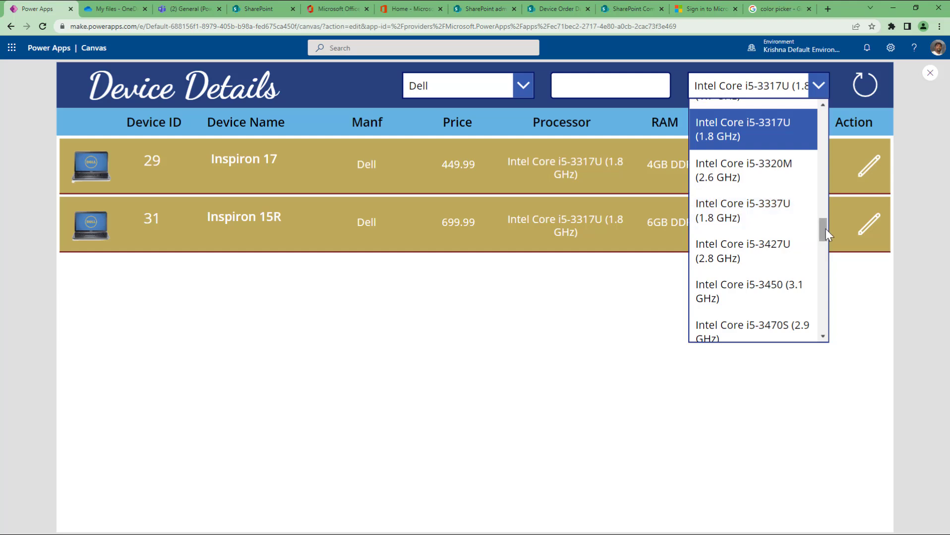
{"action": "left_click_drag", "start_coordinate": [825, 229], "coordinate": [820, 105]}
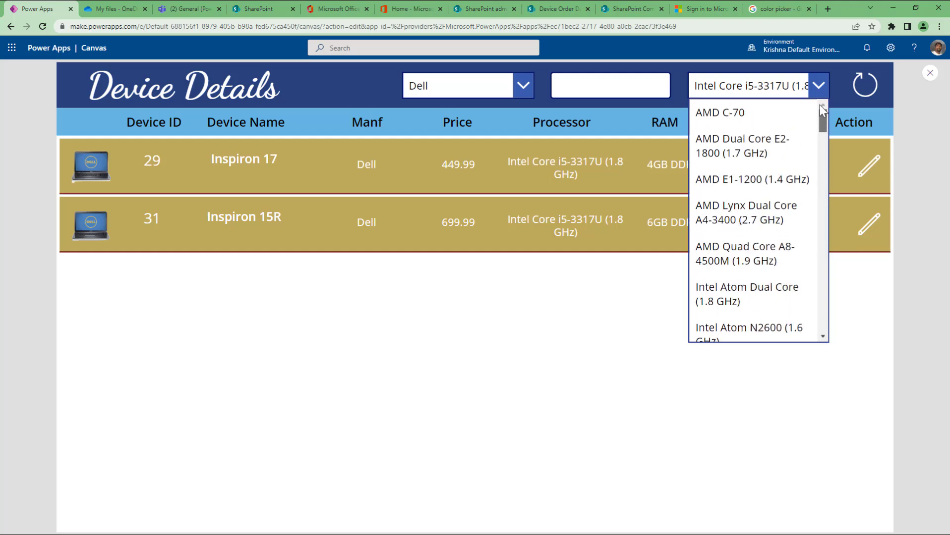
{"action": "left_click", "coordinate": [766, 91]}
{"action": "left_click", "coordinate": [760, 88]}
{"action": "left_click", "coordinate": [735, 108]}
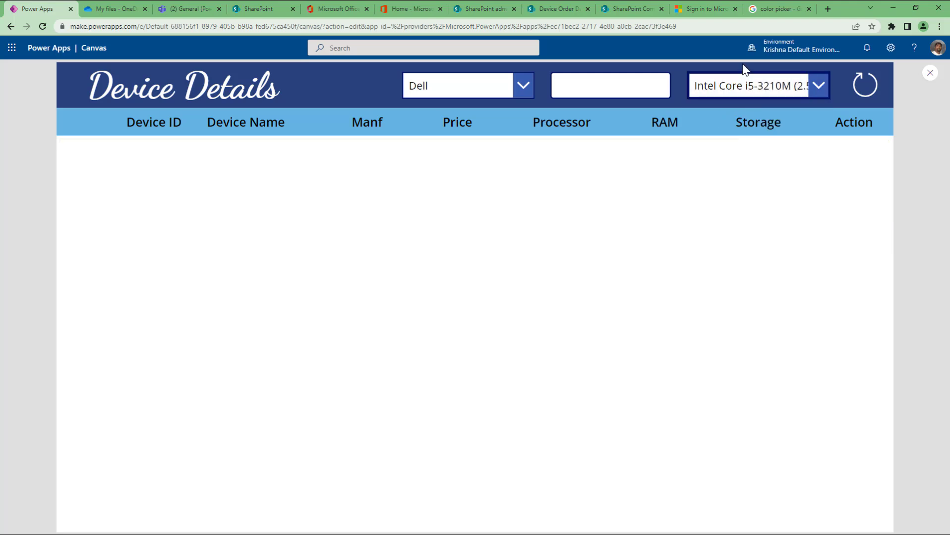
Switch the processor filter to AMD C-70 and to Intel Atom Z2760 (1.8 GHz) for the Dell devices.
{"action": "left_click", "coordinate": [742, 87]}
{"action": "scroll", "coordinate": [727, 227], "scroll_direction": "up", "scroll_amount": 10}
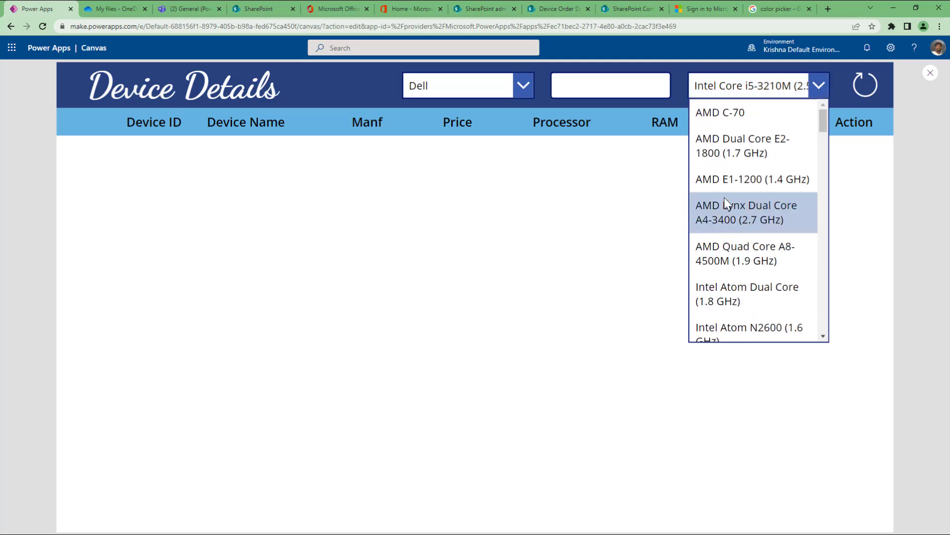
{"action": "left_click", "coordinate": [721, 112]}
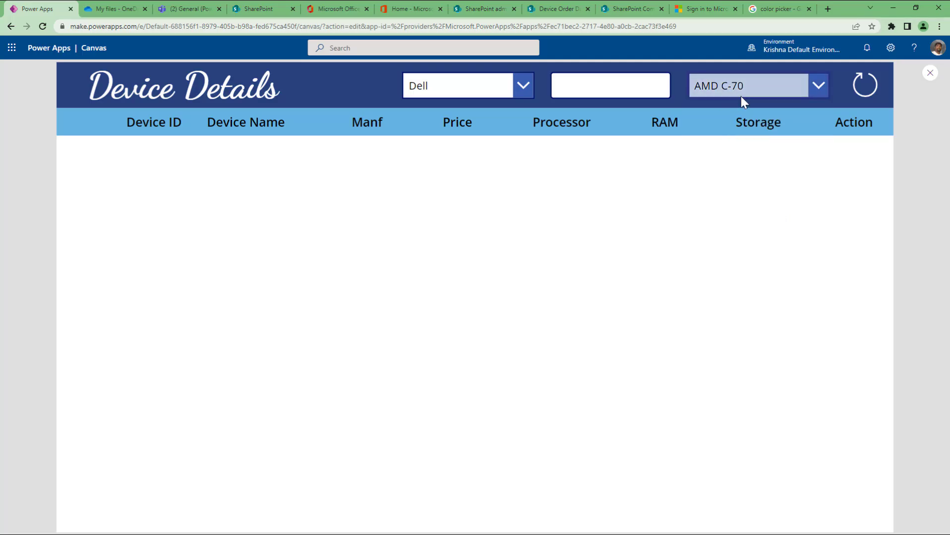
{"action": "left_click", "coordinate": [741, 97]}
{"action": "scroll", "coordinate": [743, 238], "scroll_direction": "down", "scroll_amount": 3}
{"action": "left_click", "coordinate": [734, 156]}
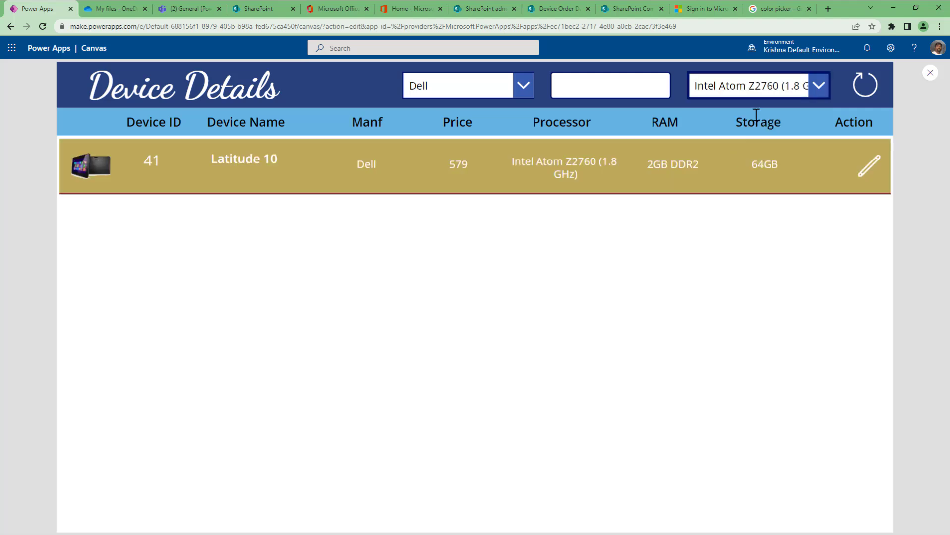
Check the start of the processor list for a way to clear the selection and close the preview.
{"action": "left_click", "coordinate": [762, 97]}
{"action": "left_click_drag", "start_coordinate": [823, 146], "coordinate": [822, 105]}
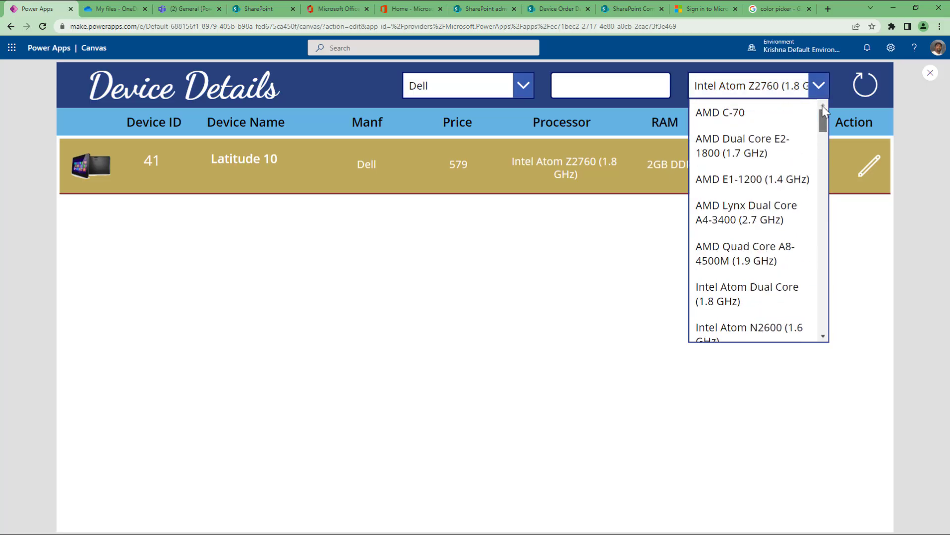
{"action": "left_click", "coordinate": [764, 87]}
{"action": "left_click", "coordinate": [764, 87]}
{"action": "left_click", "coordinate": [765, 86]}
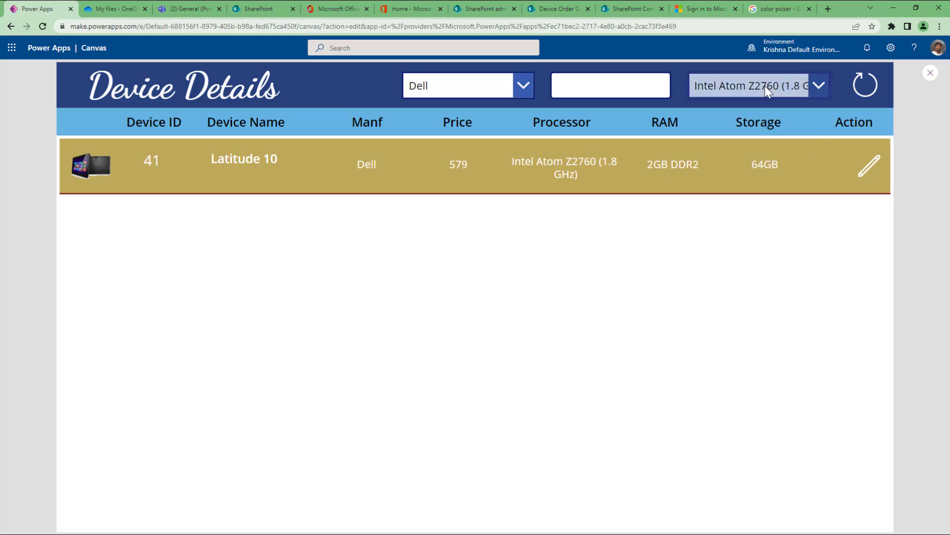
{"action": "left_click", "coordinate": [930, 73]}
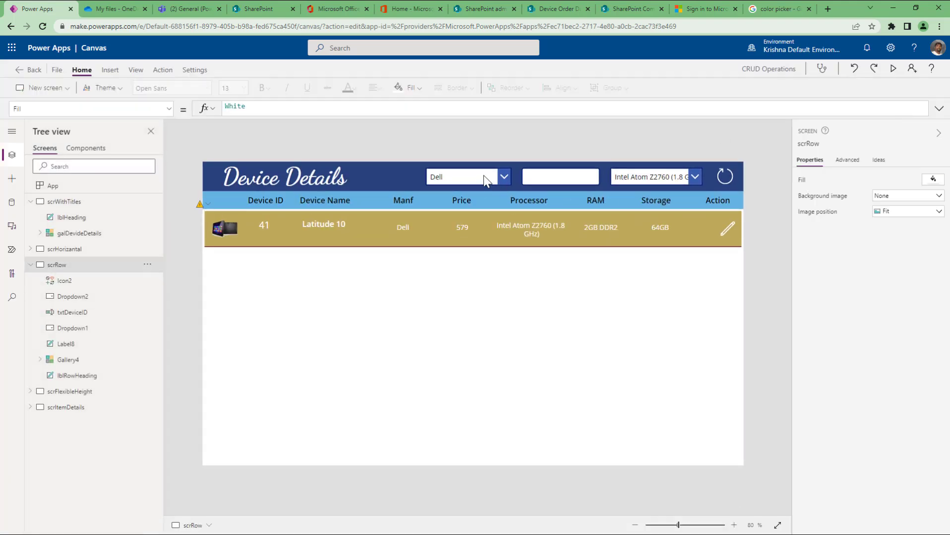
Preview the app, switch the manufacturer filter to Acer and back to Dell, and return to the editor.
{"action": "left_click", "coordinate": [893, 68]}
{"action": "left_click", "coordinate": [478, 96]}
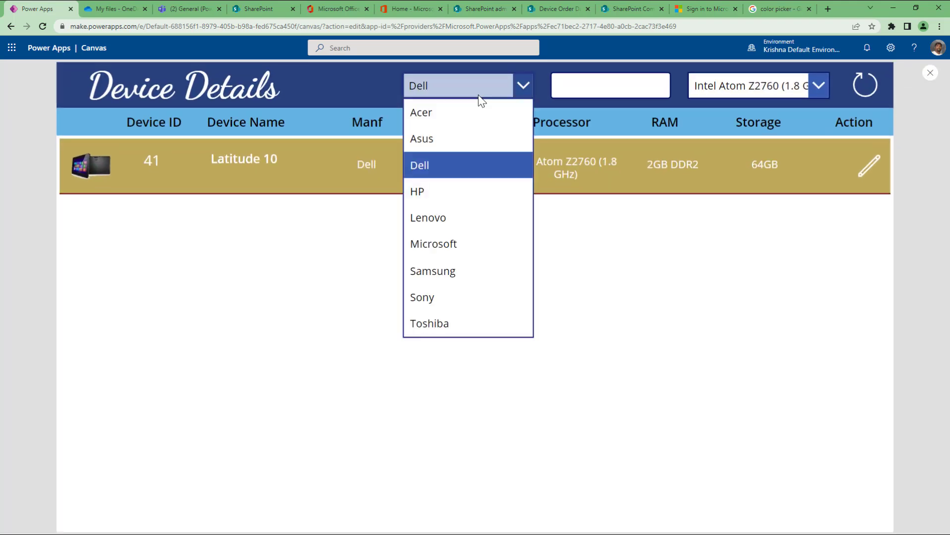
{"action": "left_click", "coordinate": [441, 114]}
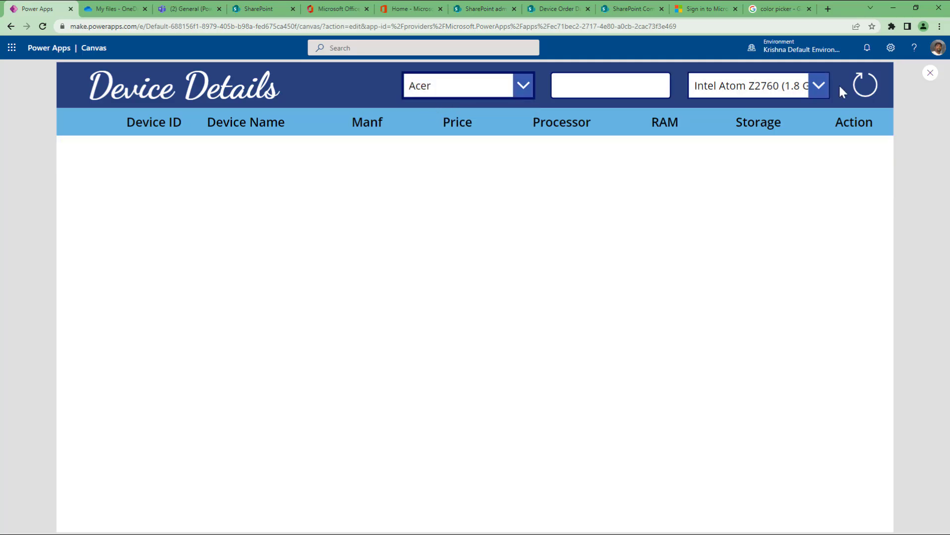
{"action": "left_click", "coordinate": [478, 96]}
{"action": "left_click", "coordinate": [430, 165]}
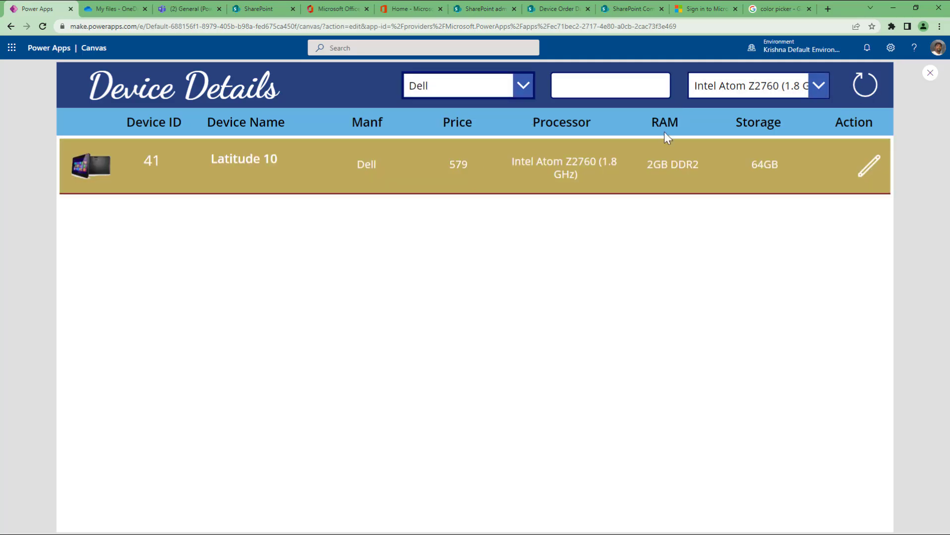
{"action": "left_click", "coordinate": [930, 73]}
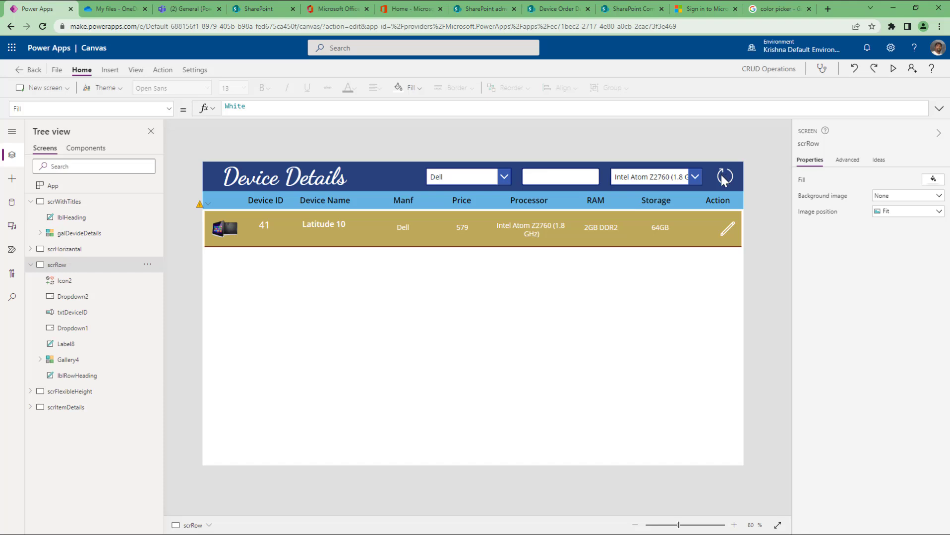
Replace the reload icon's OnSelect formula with Reset(Dropdown1) and try the icon on the canvas.
{"action": "left_click", "coordinate": [723, 178]}
{"action": "left_click_drag", "start_coordinate": [353, 108], "coordinate": [143, 108]}
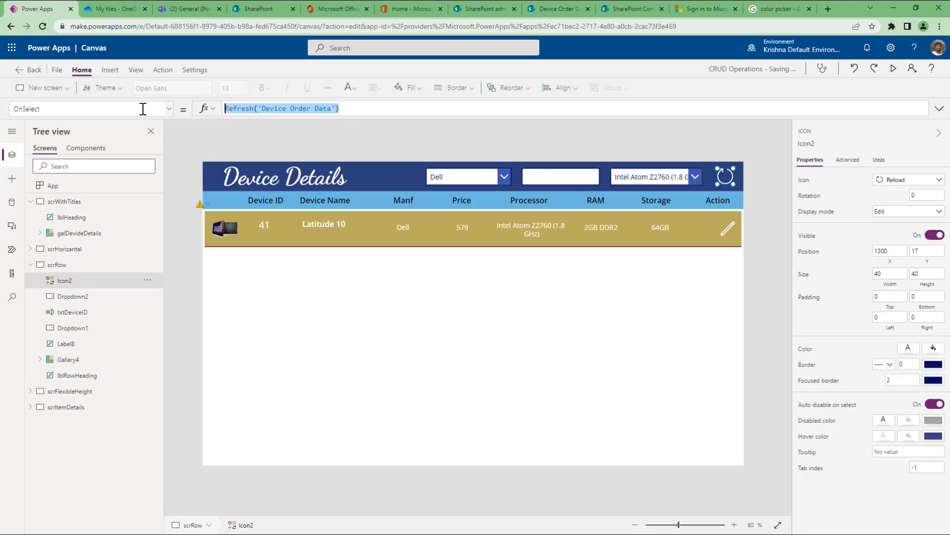
{"action": "type", "text": "reset"}
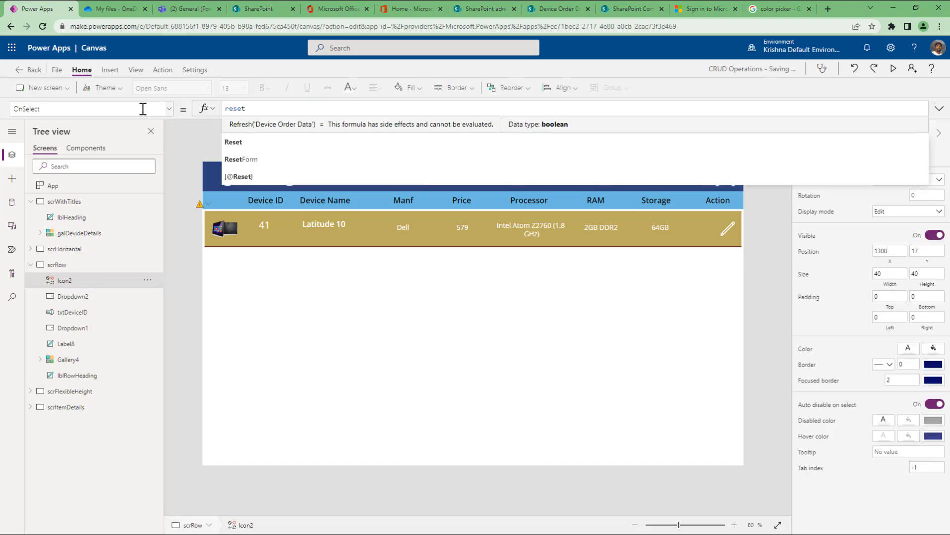
{"action": "type", "text": "(dr"}
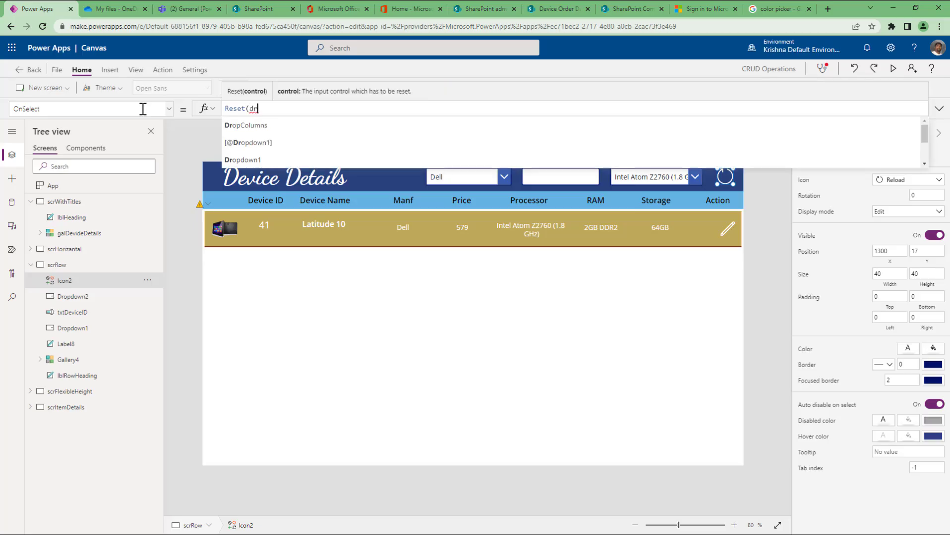
{"action": "key", "text": "Down"}
{"action": "key", "text": "Down"}
{"action": "key", "text": "Tab"}
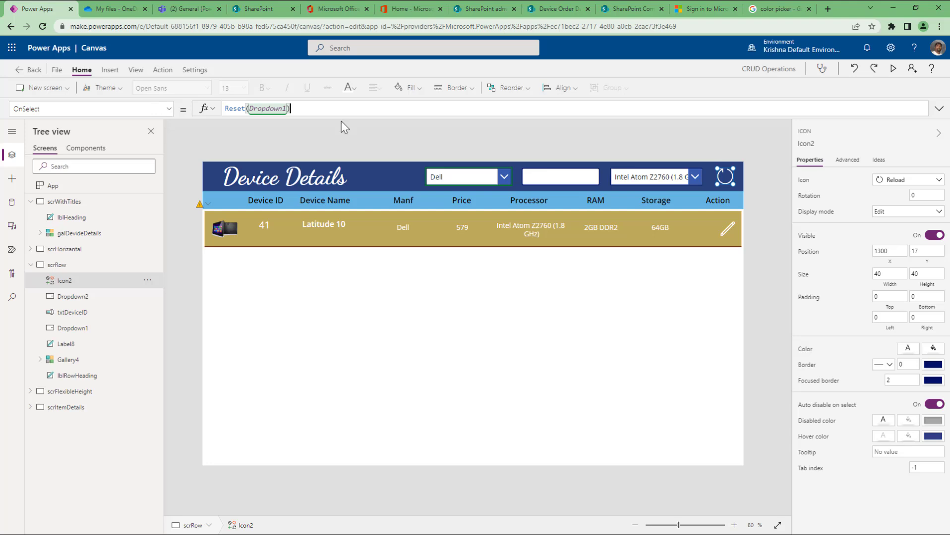
{"action": "left_click", "coordinate": [720, 180], "text": "alt"}
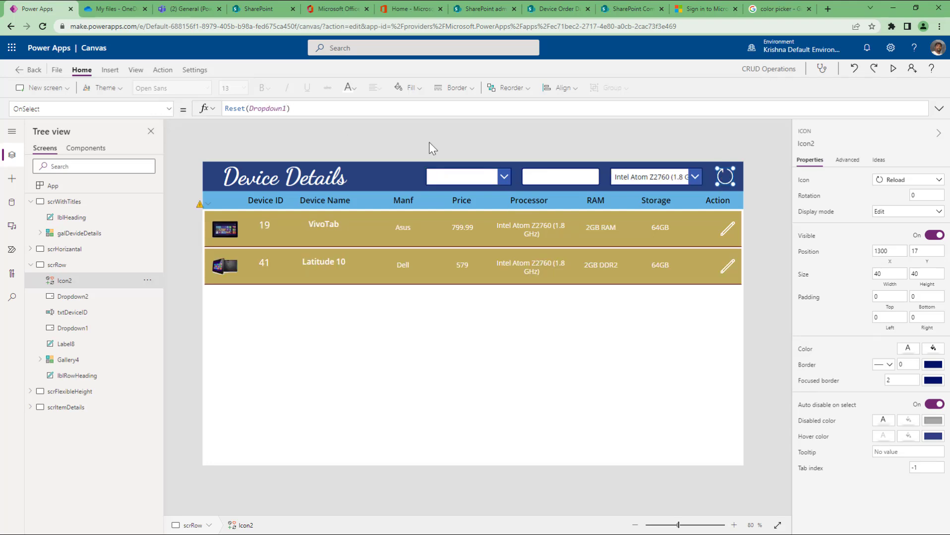
Extend the reload icon's OnSelect formula with a semicolon-separated Reset(Dropdown2); call.
{"action": "left_click", "coordinate": [317, 110]}
{"action": "key", "text": "Left"}
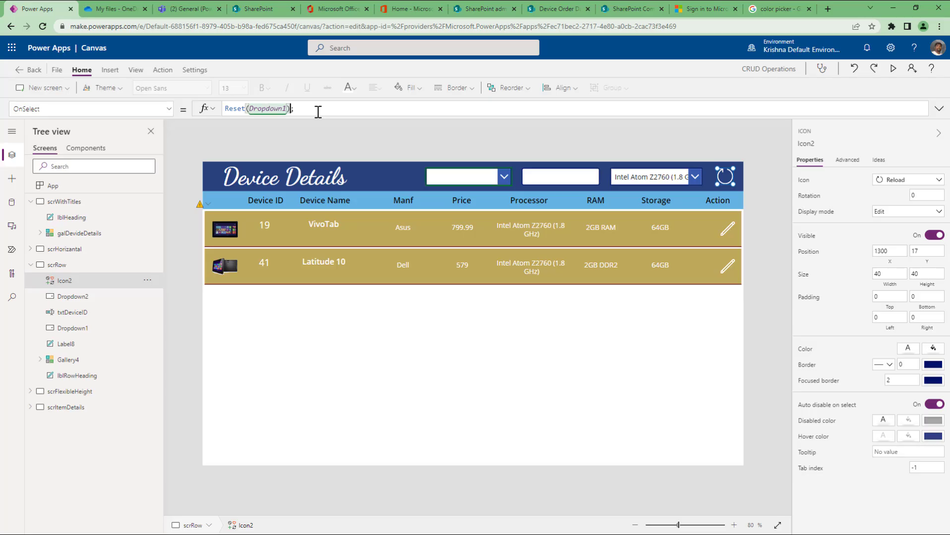
{"action": "key", "text": "ctrl+a"}
{"action": "key", "text": "ctrl+c"}
{"action": "key", "text": "End"}
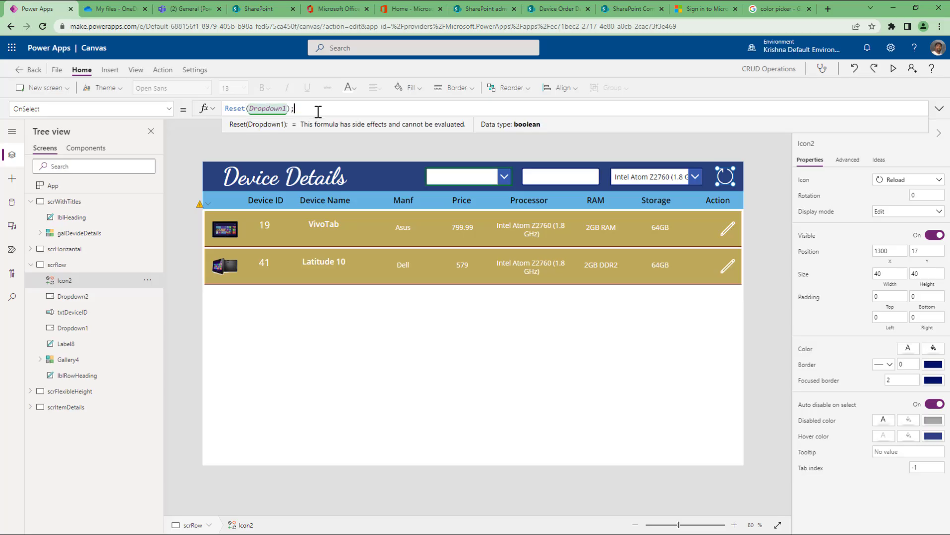
{"action": "key", "text": "ctrl+v"}
{"action": "key", "text": "Left"}
{"action": "key", "text": "Left"}
{"action": "key", "text": "BackSpace"}
{"action": "type", "text": "2"}
{"action": "key", "text": "End"}
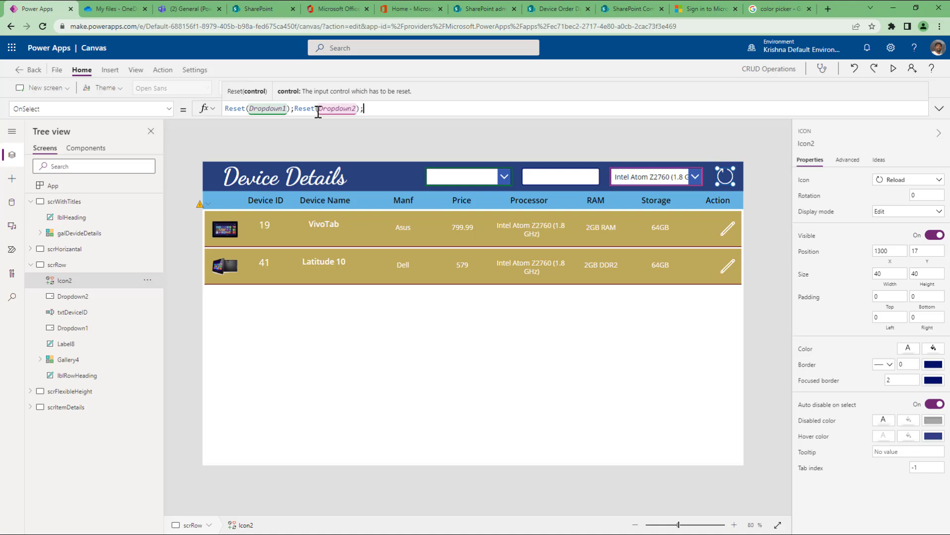
Append Reset(txtDeviceID); to the reload icon's OnSelect formula.
{"action": "key", "text": "ctrl+v"}
{"action": "key", "text": "Left"}
{"action": "key", "text": "Left"}
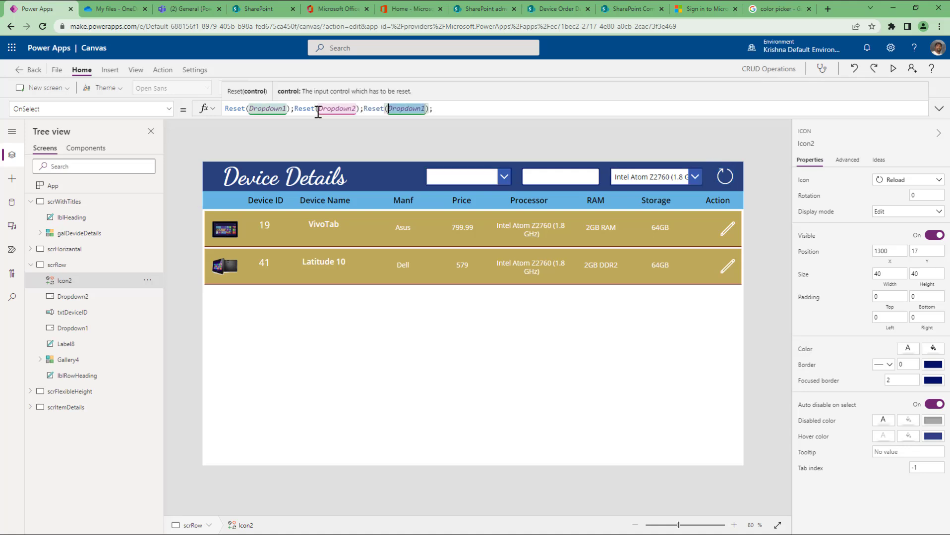
{"action": "type", "text": "txt"}
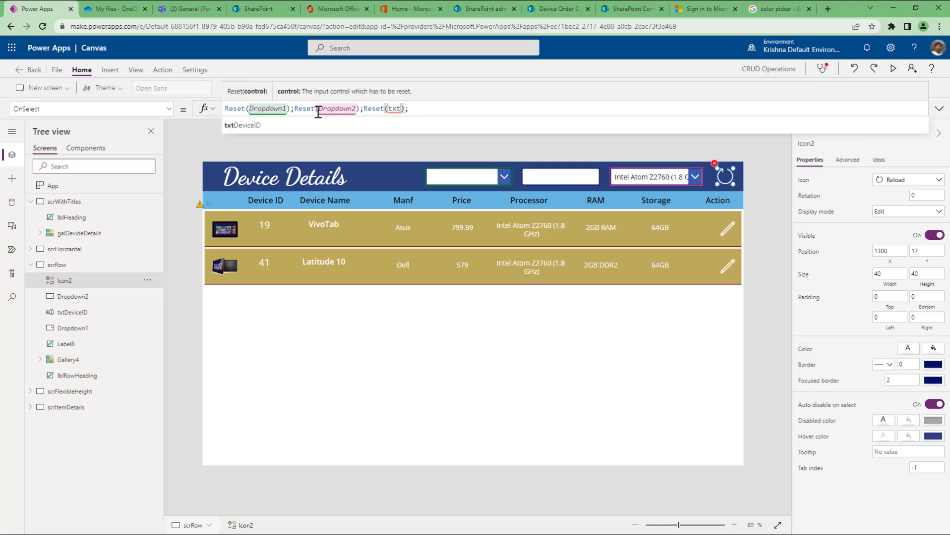
{"action": "key", "text": "Tab"}
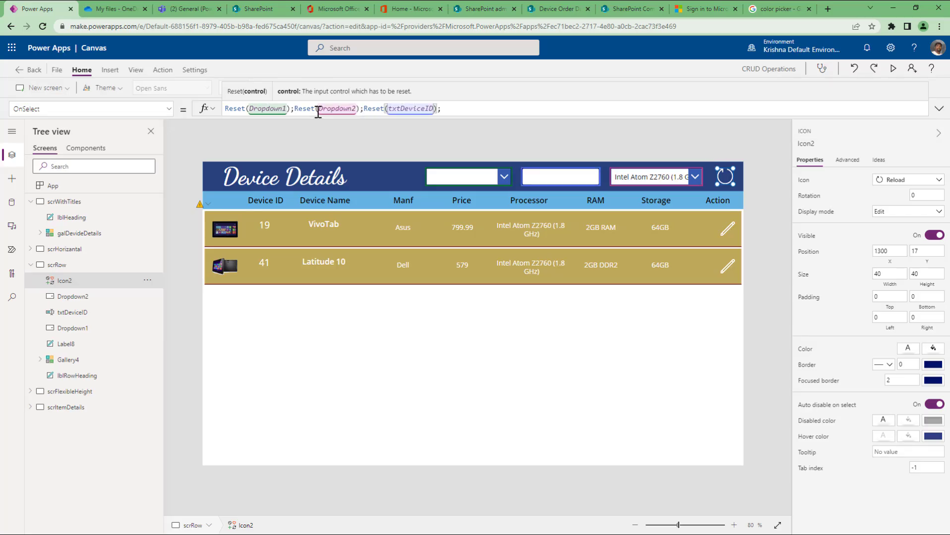
Preview the app, clear the filters with the reload icon, and filter the devices by manufacturer Dell.
{"action": "left_click", "coordinate": [893, 68]}
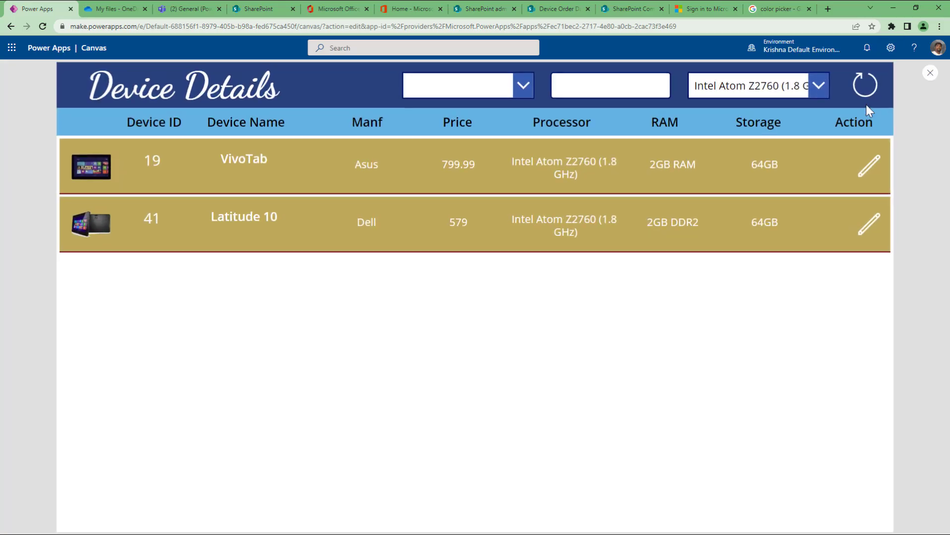
{"action": "left_click", "coordinate": [868, 86]}
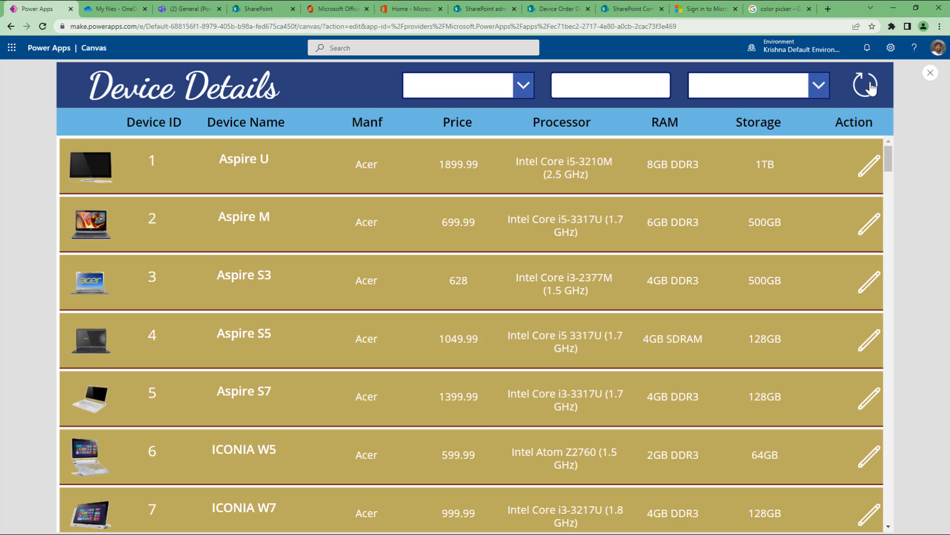
{"action": "left_click", "coordinate": [511, 88]}
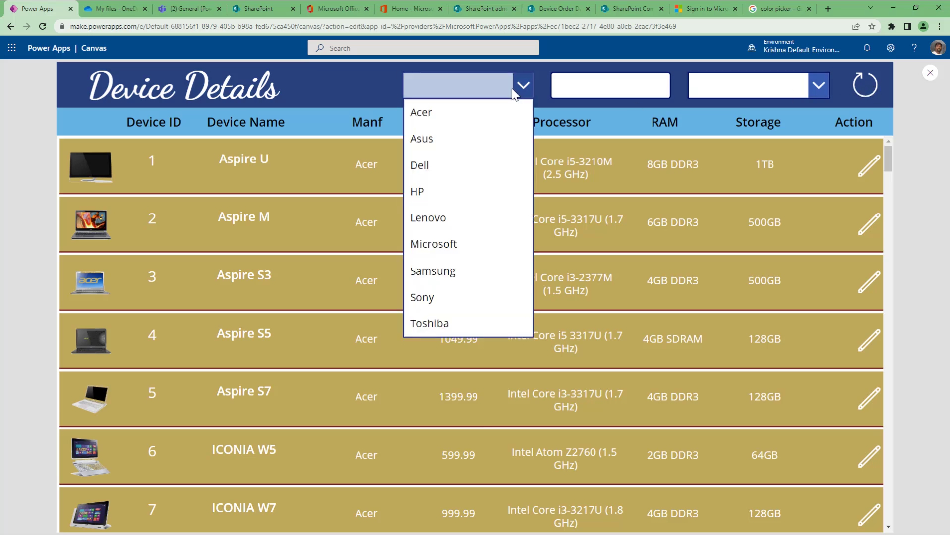
{"action": "left_click", "coordinate": [466, 164]}
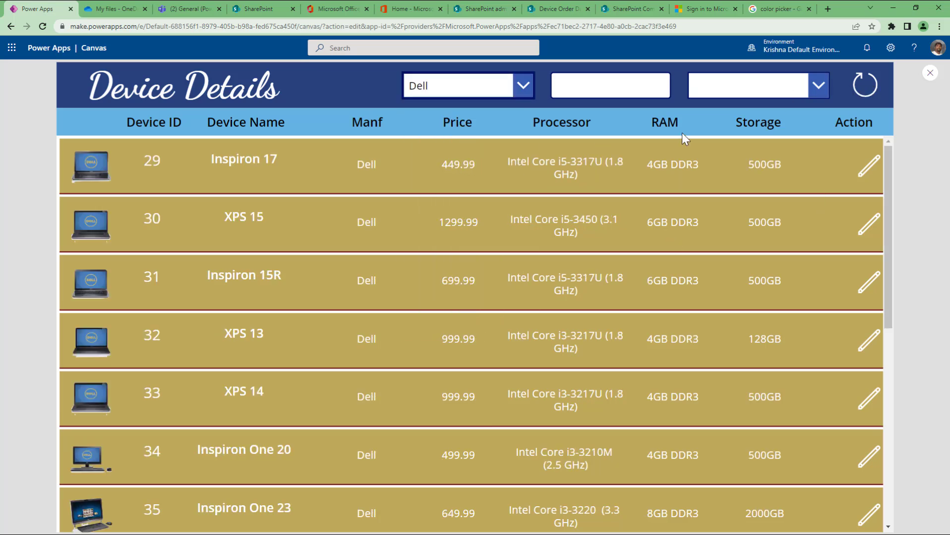
Narrow the Dell devices by processor Intel Core i3-3317U, try another processor, and clear all filters with the reload icon.
{"action": "left_click", "coordinate": [734, 92]}
{"action": "scroll", "coordinate": [732, 248], "scroll_direction": "down", "scroll_amount": 1}
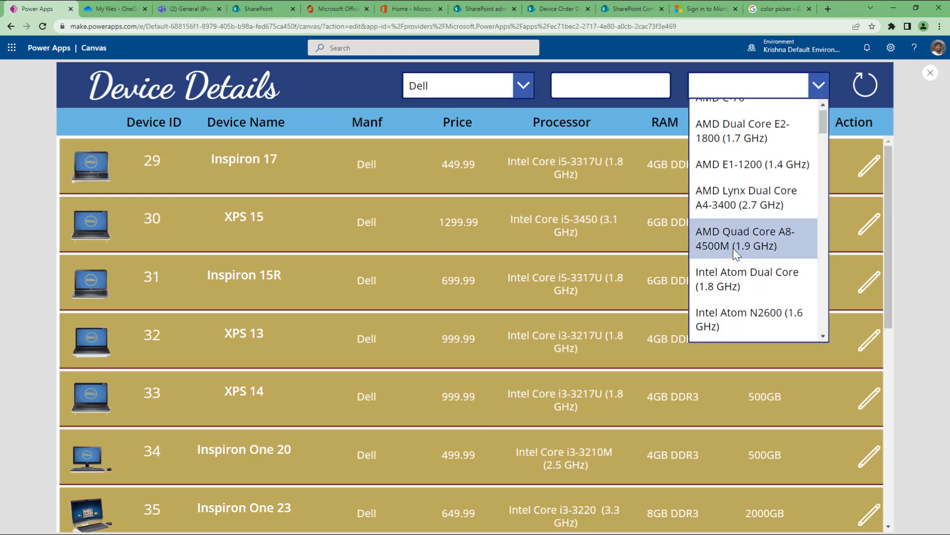
{"action": "scroll", "coordinate": [733, 248], "scroll_direction": "down", "scroll_amount": 5}
{"action": "left_click", "coordinate": [756, 188]}
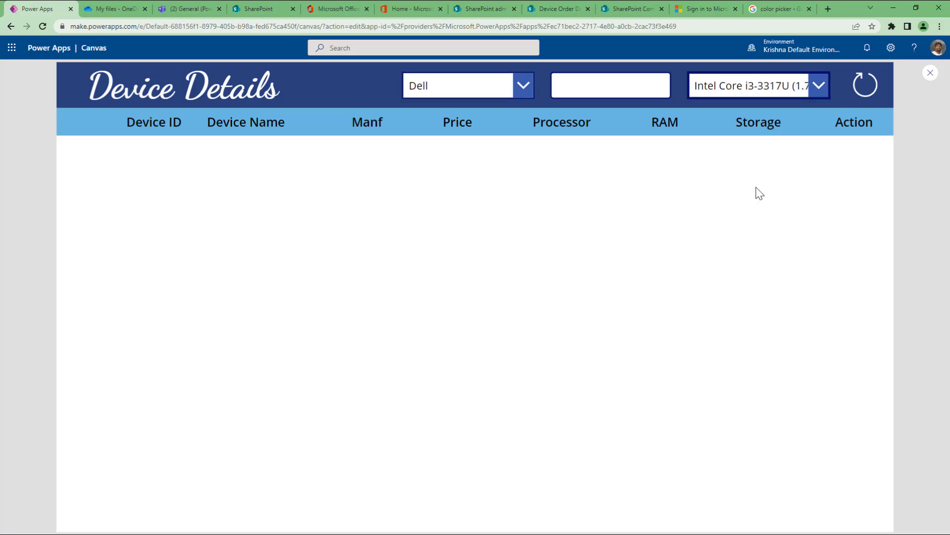
{"action": "left_click", "coordinate": [766, 84]}
{"action": "left_click", "coordinate": [746, 142]}
{"action": "left_click", "coordinate": [864, 92]}
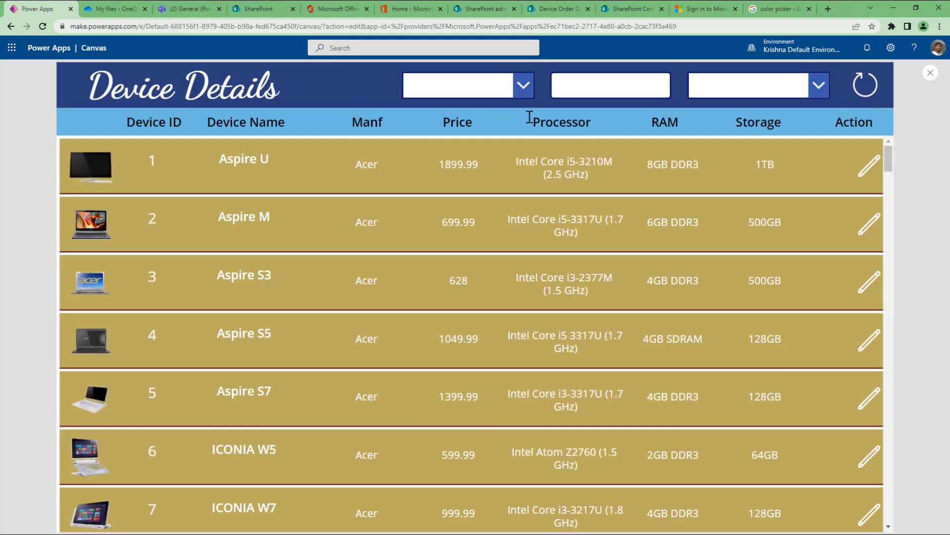
Filter the full device list by Dell again and close the preview.
{"action": "left_click", "coordinate": [489, 93]}
{"action": "left_click", "coordinate": [445, 178]}
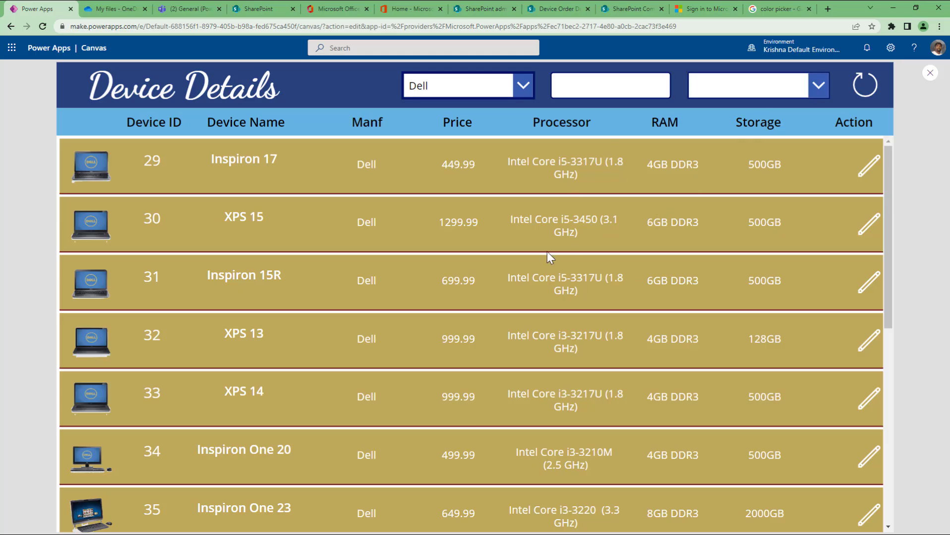
{"action": "left_click", "coordinate": [930, 73]}
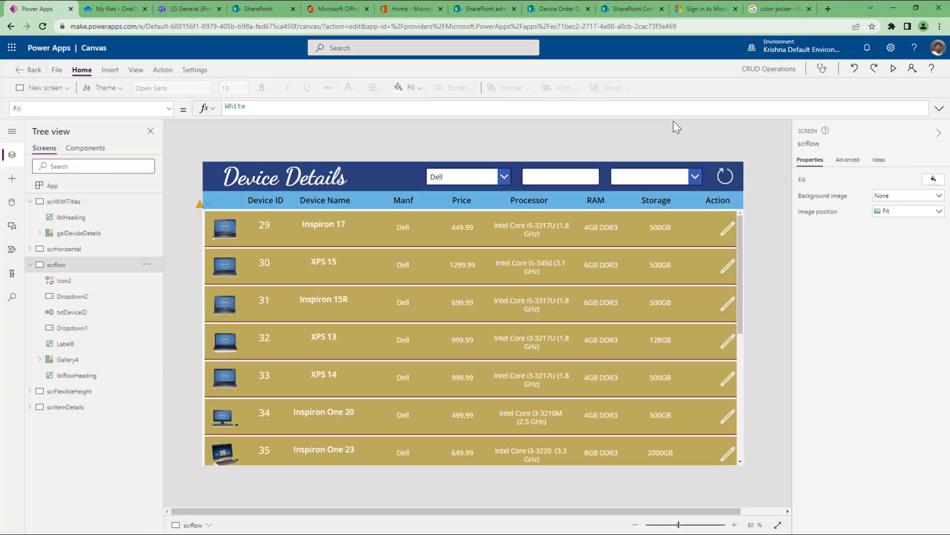
Set the font size of both the manufacturer and processor dropdowns to 12.
{"action": "left_click", "coordinate": [627, 184]}
{"action": "left_click", "coordinate": [473, 178], "text": "shift"}
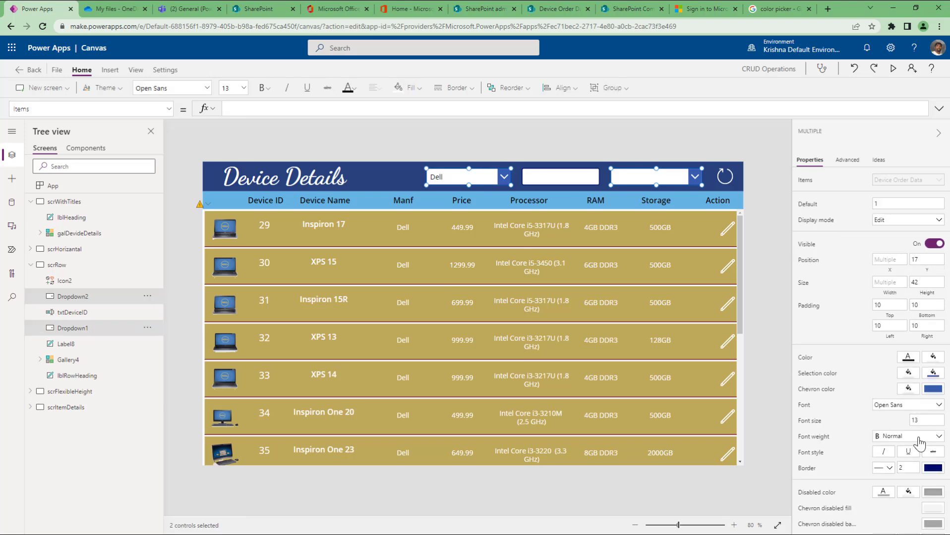
{"action": "double_click", "coordinate": [926, 421]}
{"action": "type", "text": "12"}
{"action": "key", "text": "Return"}
Preview the app, clear the filters with the reload icon, browse the full list, and filter it by Dell.
{"action": "left_click", "coordinate": [892, 69]}
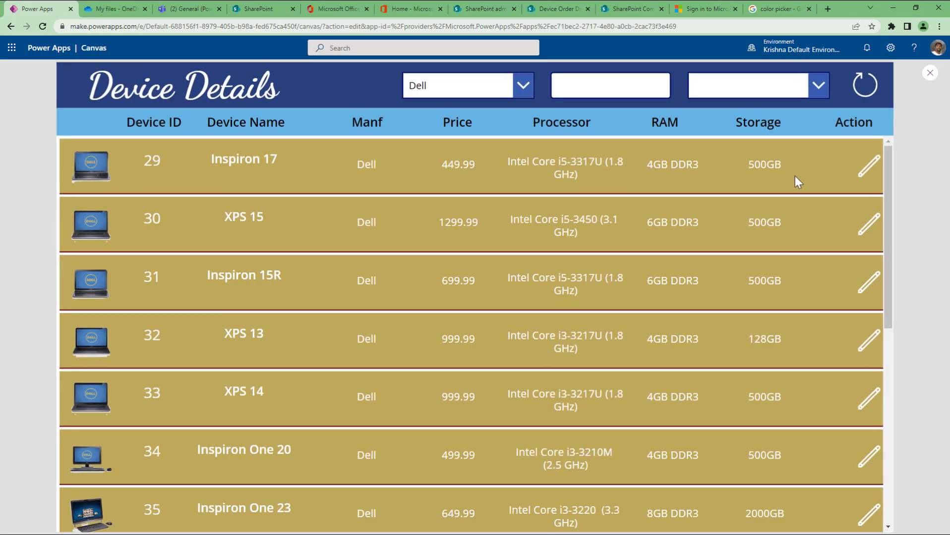
{"action": "left_click", "coordinate": [862, 89]}
{"action": "scroll", "coordinate": [469, 379], "scroll_direction": "down", "scroll_amount": 20}
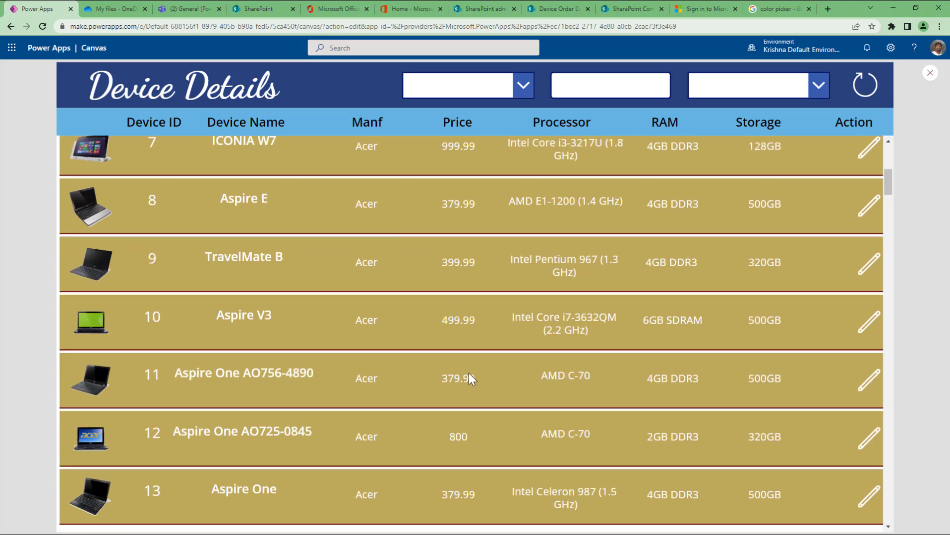
{"action": "left_click", "coordinate": [490, 95]}
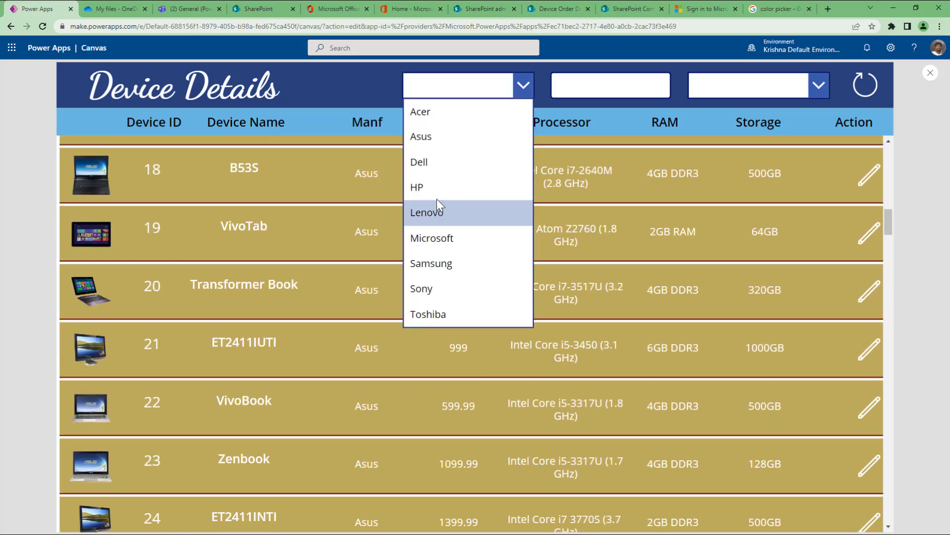
{"action": "left_click", "coordinate": [455, 166]}
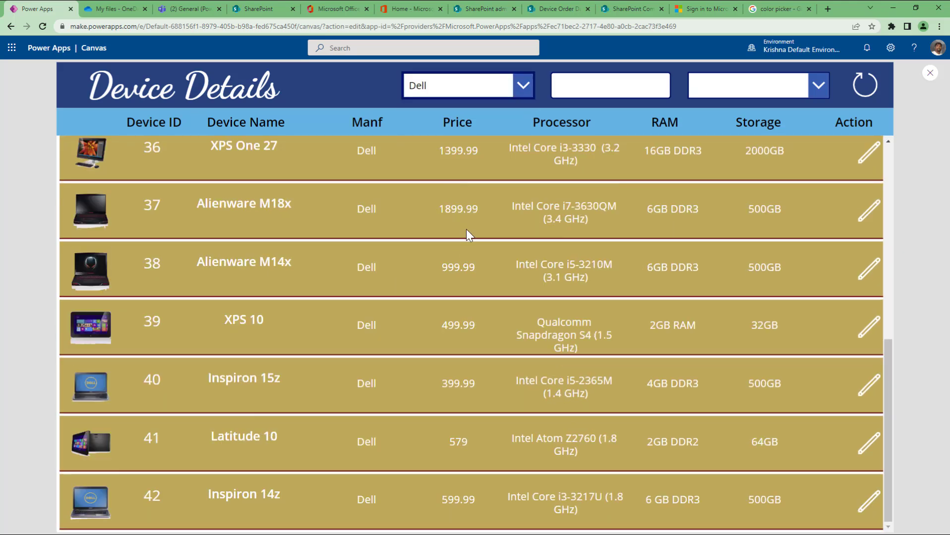
Narrow the Dell devices by processor Intel Core i3-3317U (1.7 GHz) in the preview.
{"action": "scroll", "coordinate": [467, 228], "scroll_direction": "up", "scroll_amount": 7}
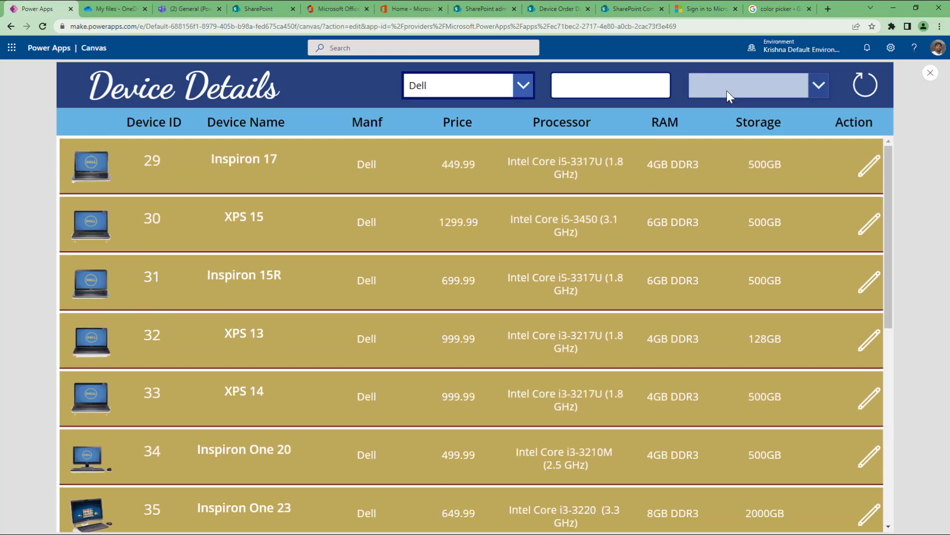
{"action": "left_click", "coordinate": [726, 91]}
{"action": "scroll", "coordinate": [739, 280], "scroll_direction": "down", "scroll_amount": 5}
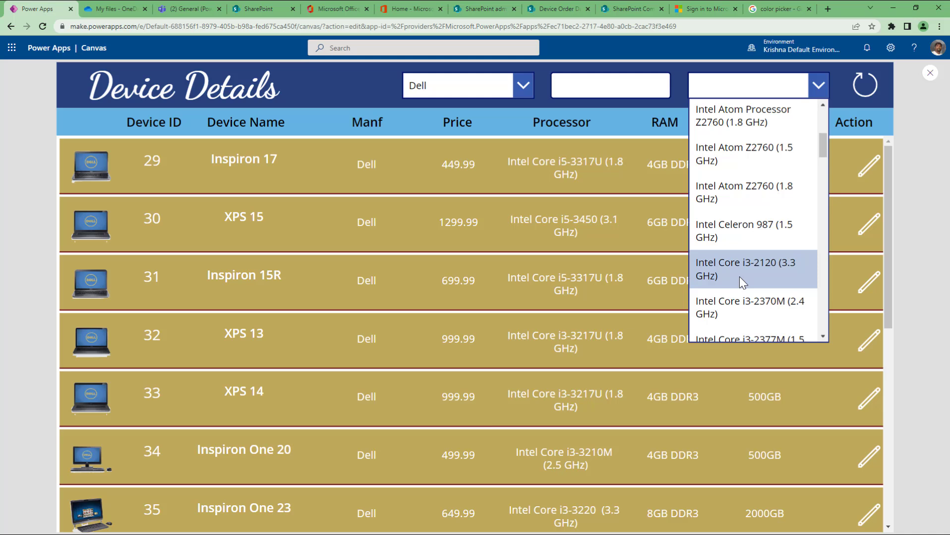
{"action": "scroll", "coordinate": [740, 277], "scroll_direction": "down", "scroll_amount": 1}
{"action": "scroll", "coordinate": [739, 281], "scroll_direction": "down", "scroll_amount": 1}
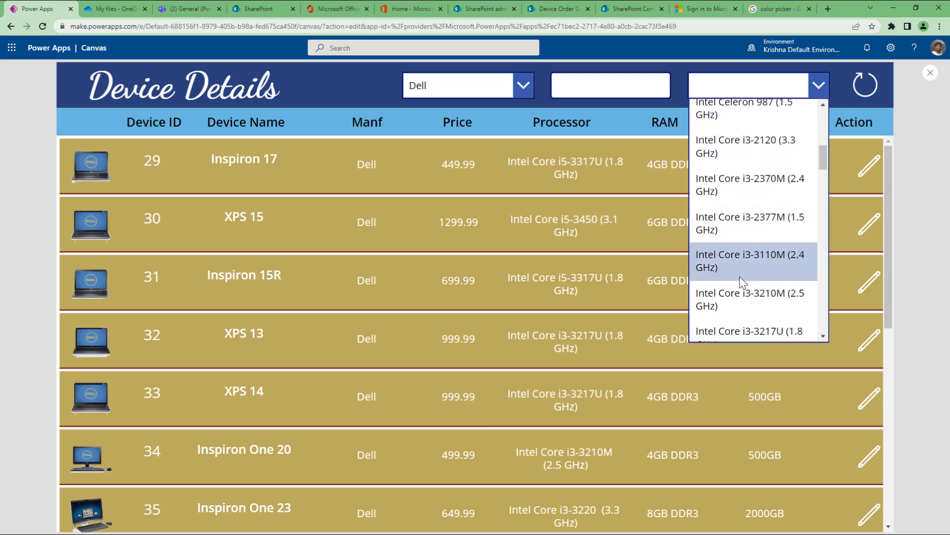
{"action": "scroll", "coordinate": [741, 267], "scroll_direction": "down", "scroll_amount": 1}
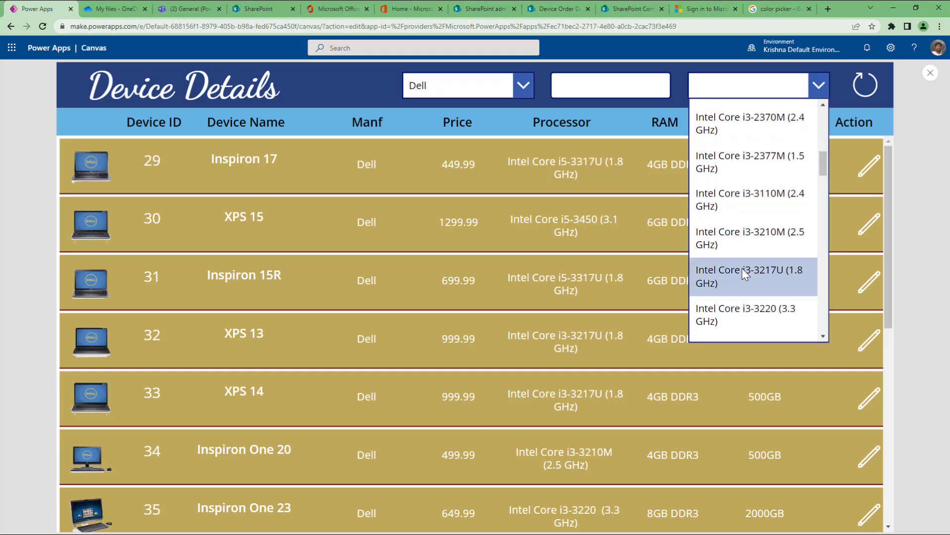
{"action": "scroll", "coordinate": [741, 267], "scroll_direction": "down", "scroll_amount": 1}
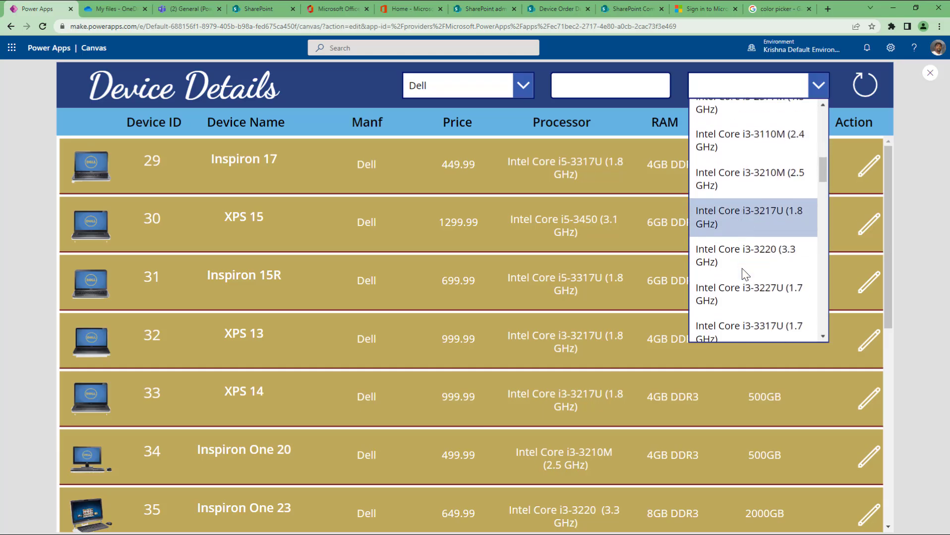
{"action": "left_click", "coordinate": [745, 323]}
Look through the other processor options, then reset all filters with the reload icon and close the preview.
{"action": "left_click", "coordinate": [753, 89]}
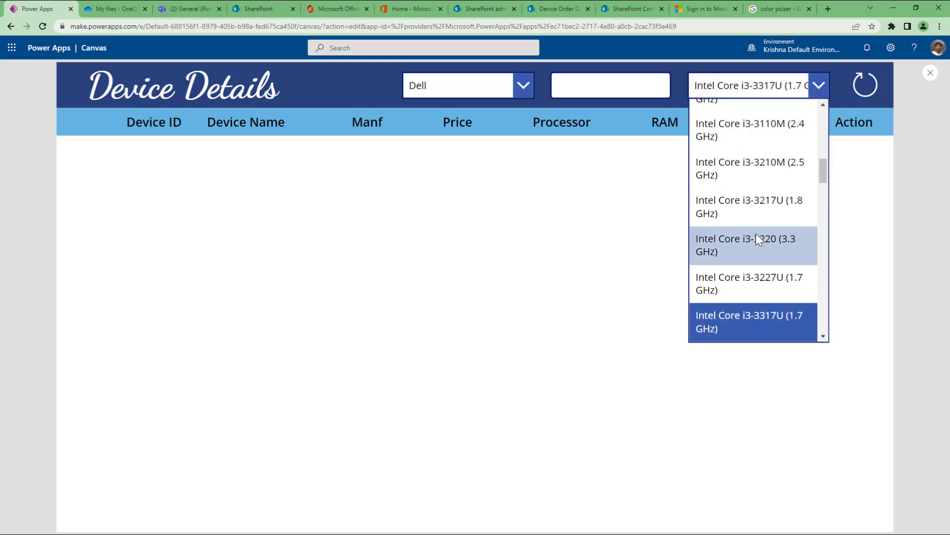
{"action": "scroll", "coordinate": [755, 234], "scroll_direction": "down", "scroll_amount": 1}
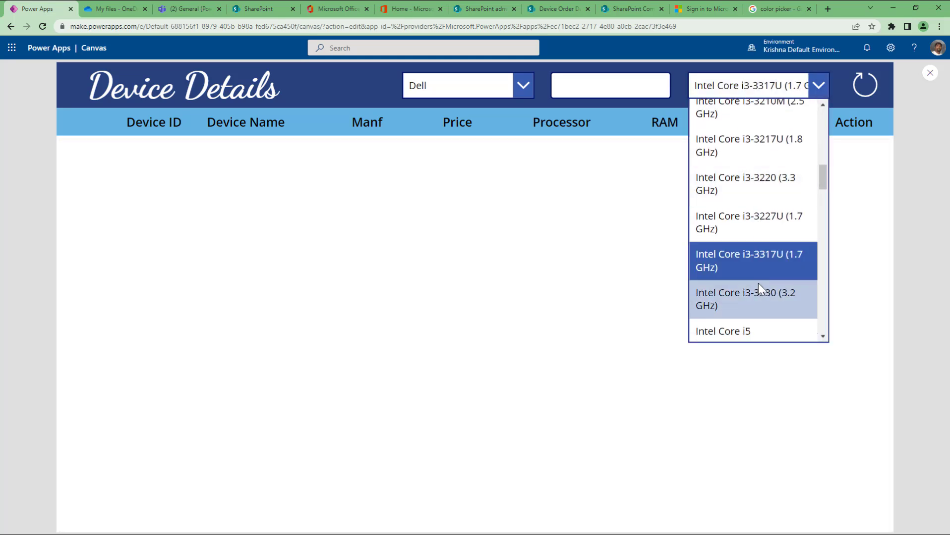
{"action": "scroll", "coordinate": [758, 282], "scroll_direction": "up", "scroll_amount": 3}
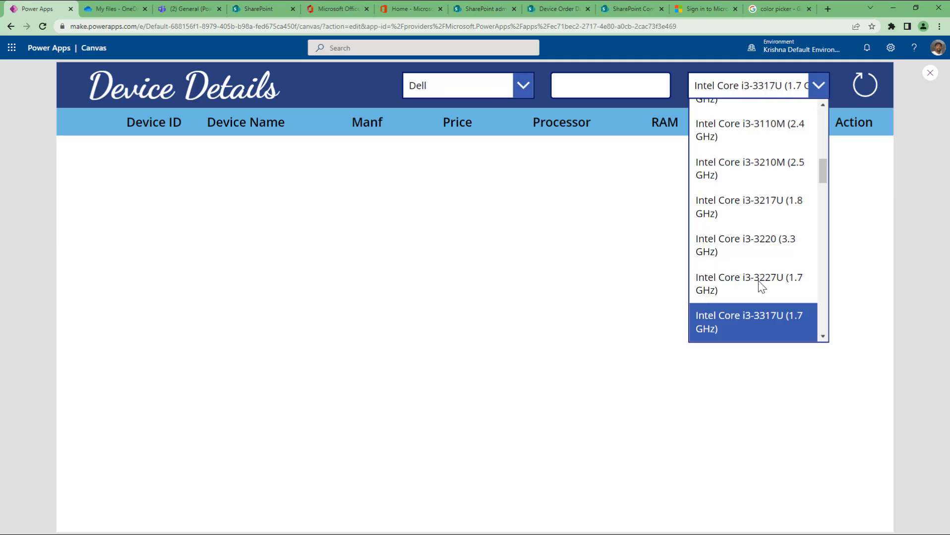
{"action": "left_click", "coordinate": [863, 83]}
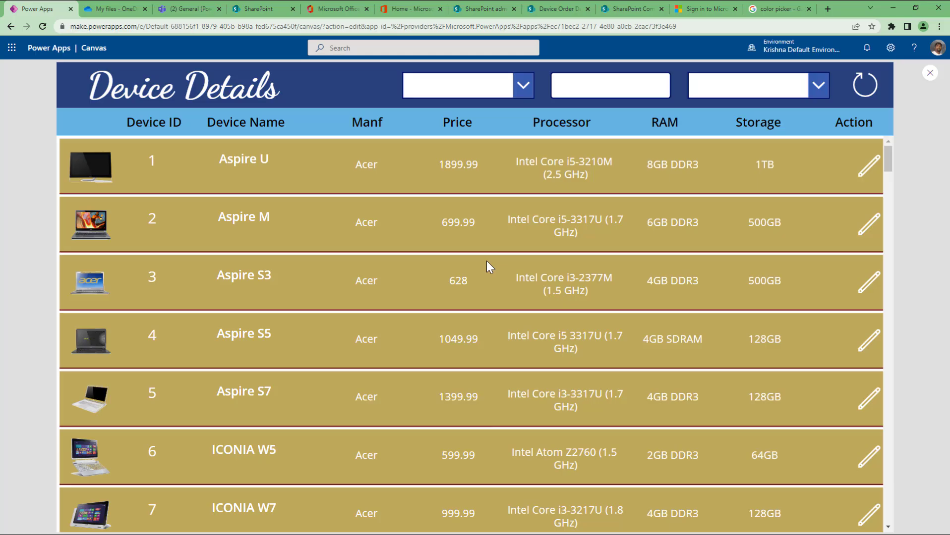
{"action": "left_click", "coordinate": [930, 72]}
Save the CRUD Operations app without version notes and publish this version.
{"action": "left_click", "coordinate": [56, 69]}
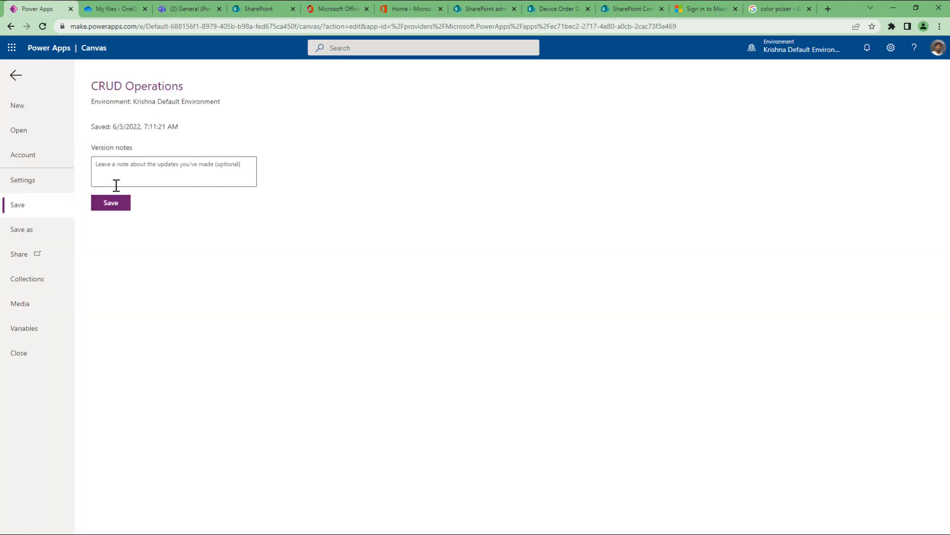
{"action": "left_click", "coordinate": [119, 203]}
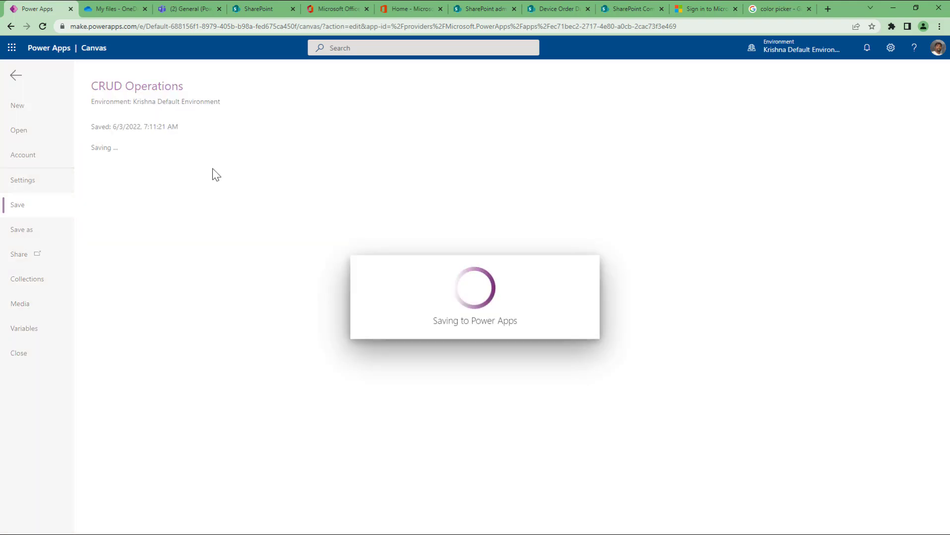
{"action": "left_click", "coordinate": [131, 182]}
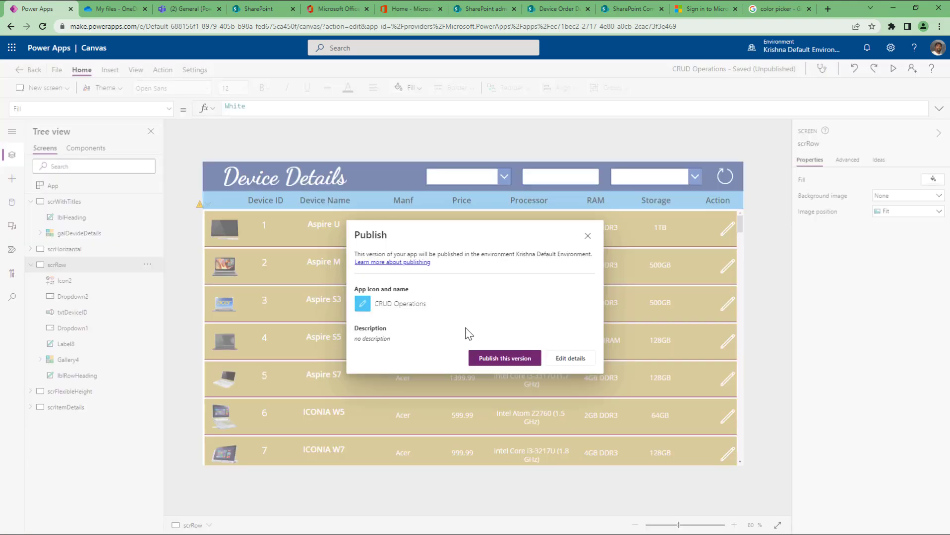
{"action": "left_click", "coordinate": [496, 363]}
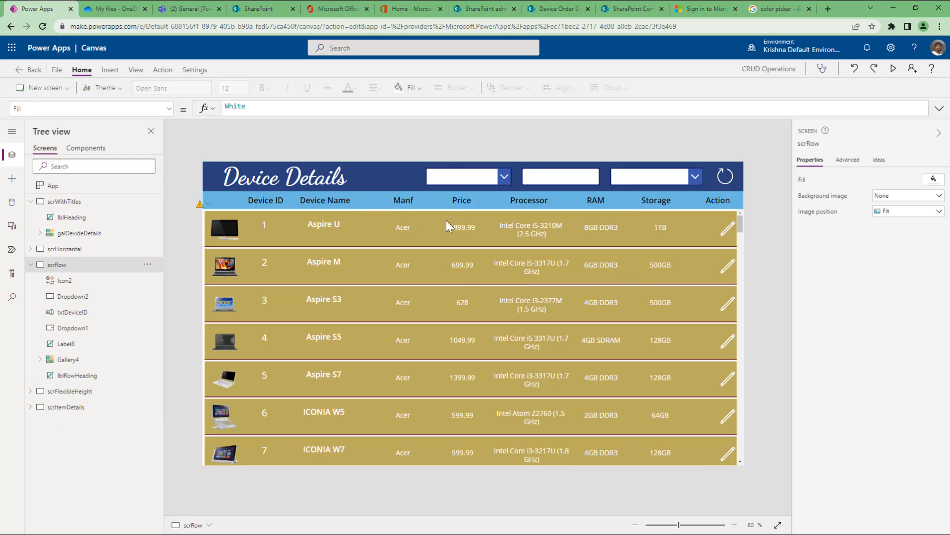
Inspect the manufacturer dropdown, the device ID input and the processor dropdown in the scrRow header.
{"action": "left_click", "coordinate": [460, 181]}
{"action": "left_click", "coordinate": [635, 174]}
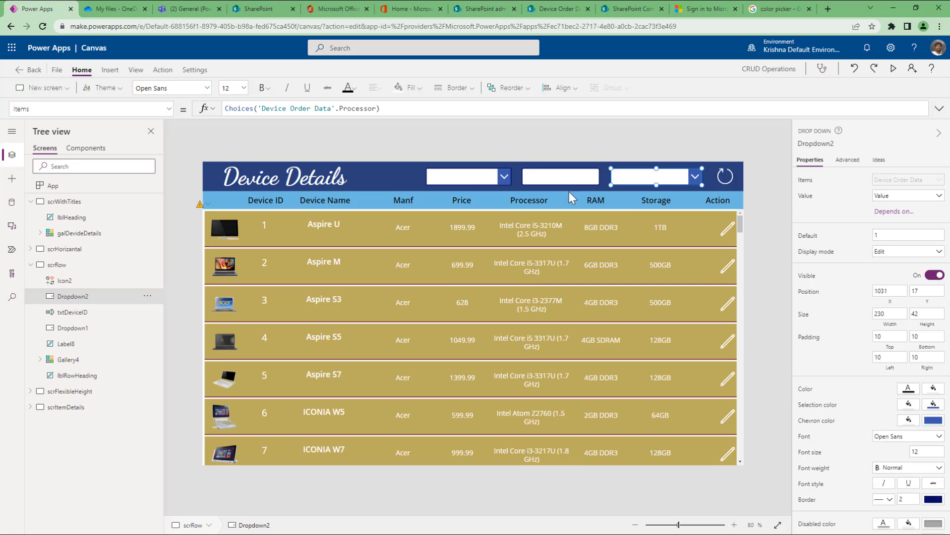
{"action": "left_click", "coordinate": [497, 181]}
{"action": "left_click", "coordinate": [561, 180]}
{"action": "left_click", "coordinate": [628, 180]}
Compare the gallery layouts of the scrWithTitles and scrRow screens.
{"action": "left_click", "coordinate": [67, 202]}
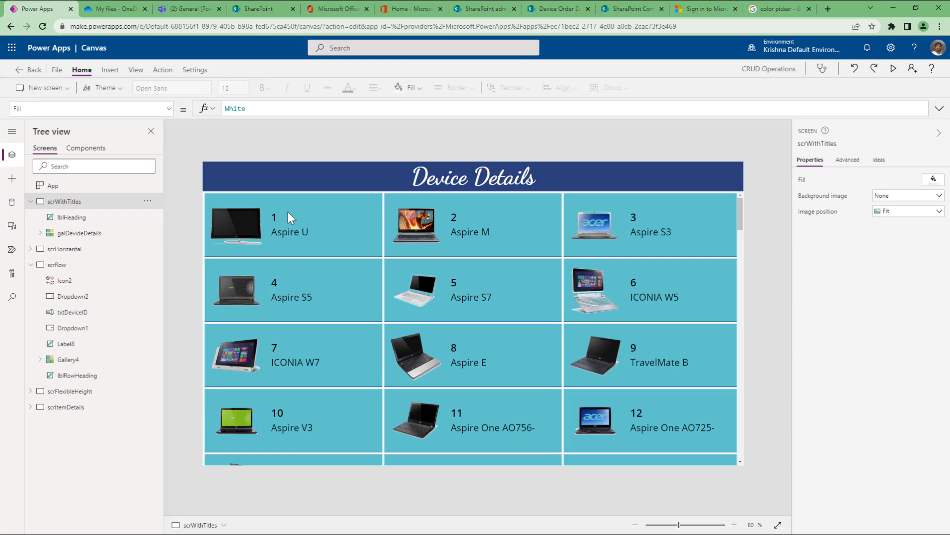
{"action": "left_click", "coordinate": [68, 265]}
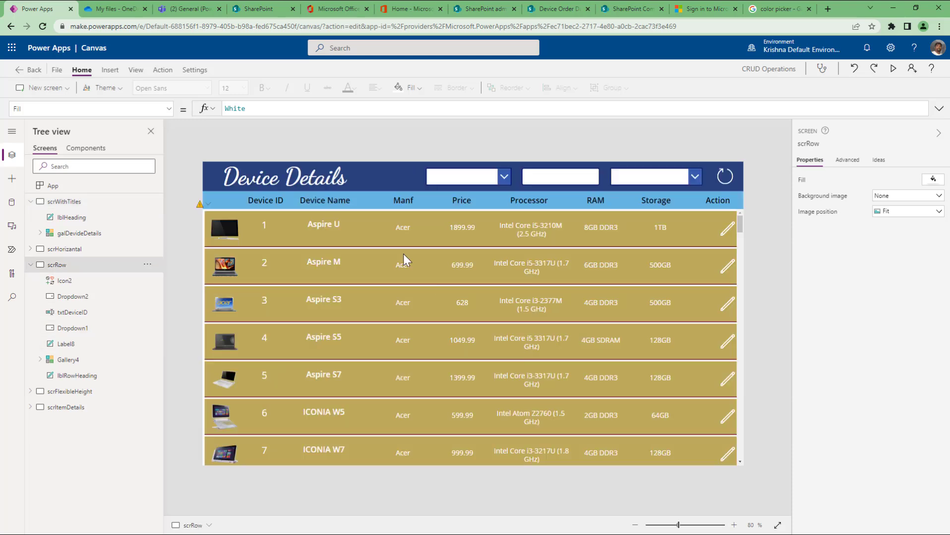
{"action": "left_click", "coordinate": [75, 201]}
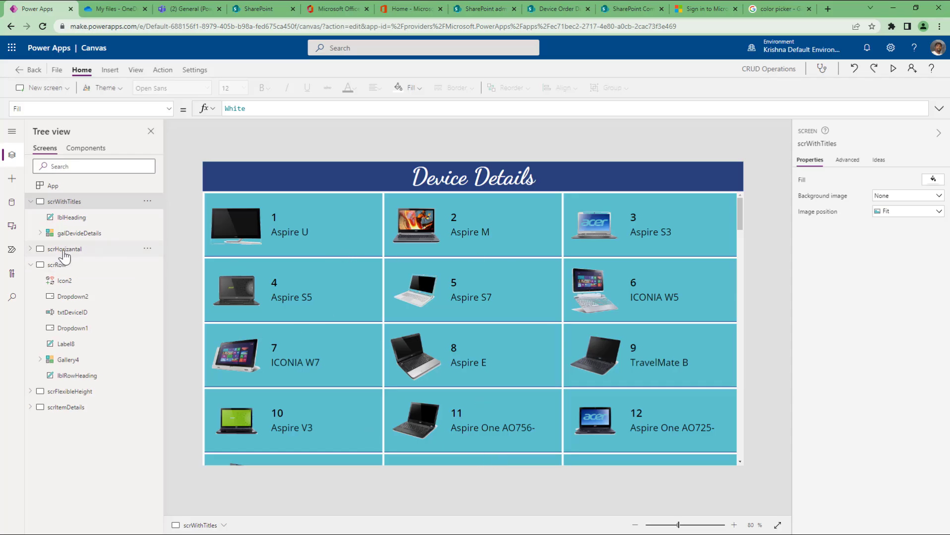
Preview the scrFlexibleHeight screen, browse its device list and close the preview.
{"action": "left_click", "coordinate": [74, 391]}
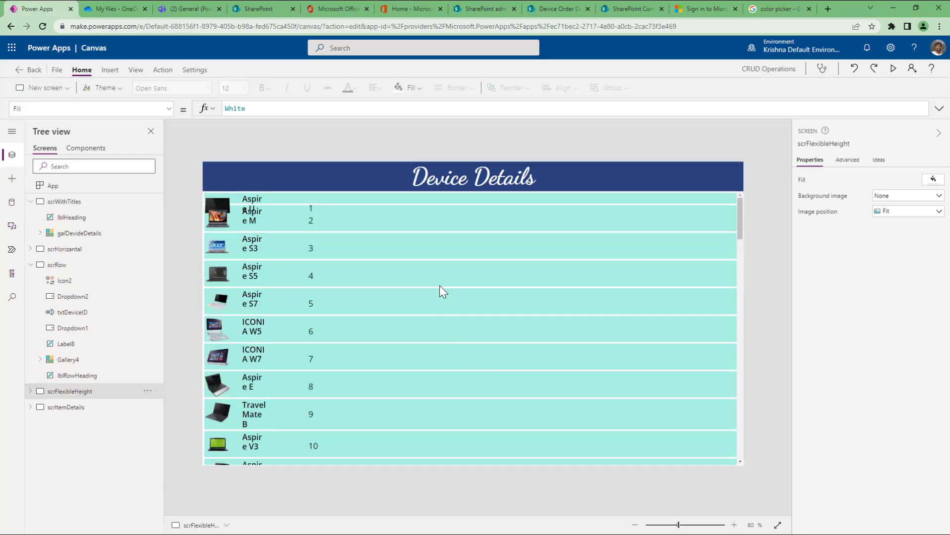
{"action": "left_click", "coordinate": [892, 69]}
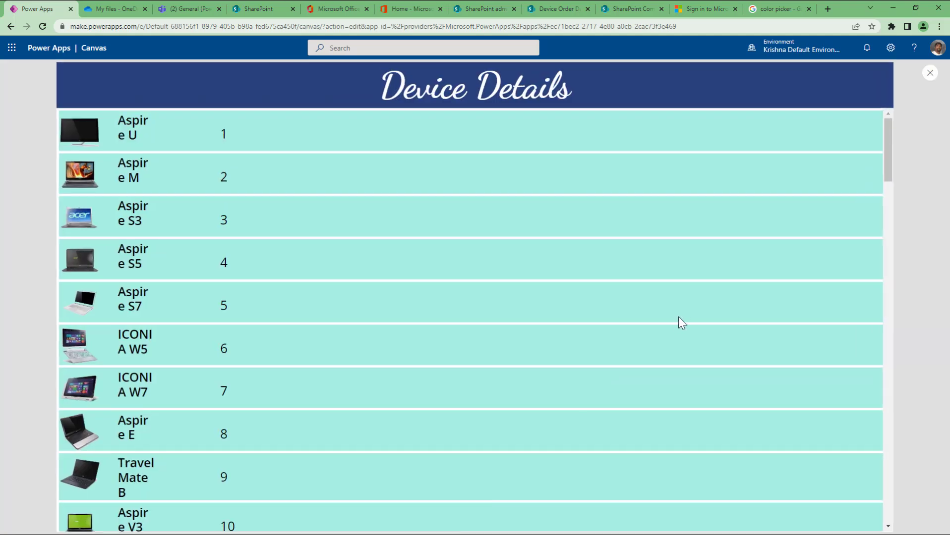
{"action": "scroll", "coordinate": [527, 316], "scroll_direction": "down", "scroll_amount": 10}
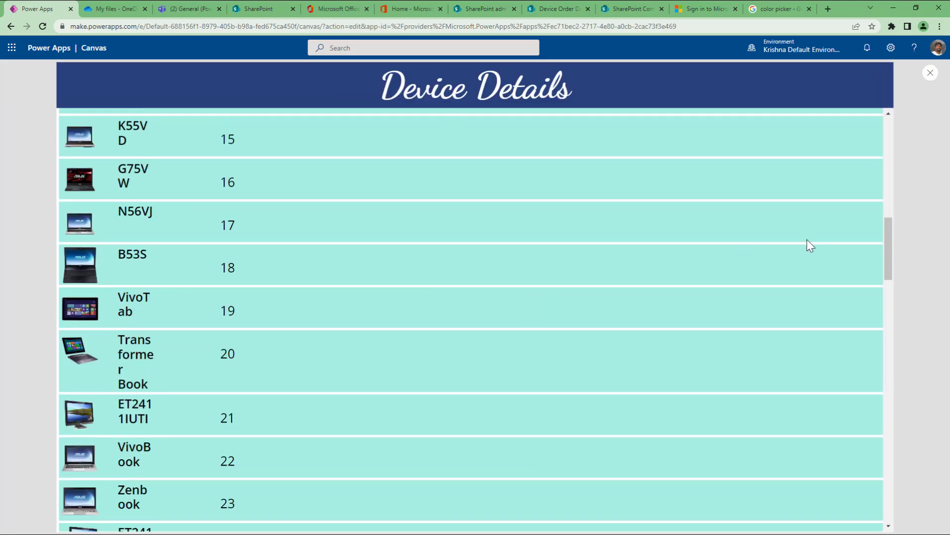
{"action": "left_click_drag", "start_coordinate": [885, 263], "coordinate": [885, 114]}
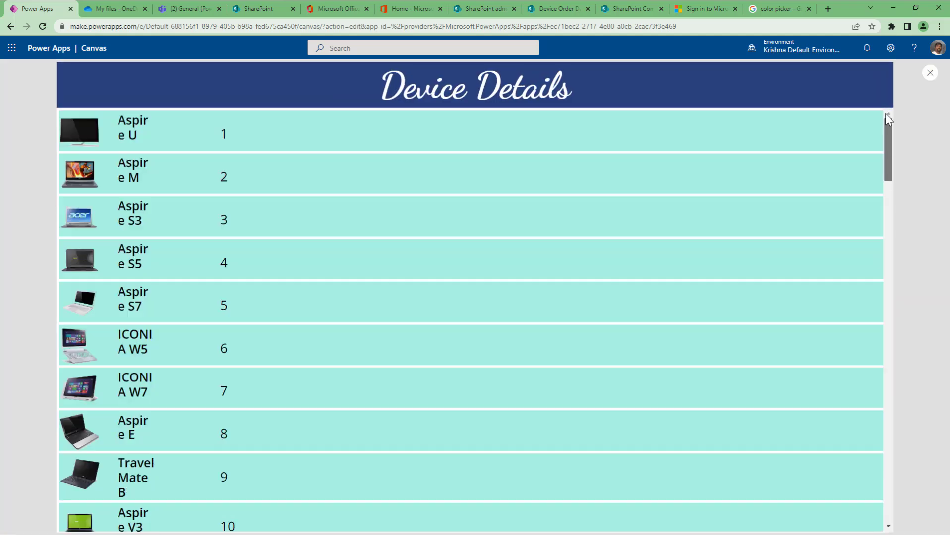
{"action": "left_click", "coordinate": [929, 75]}
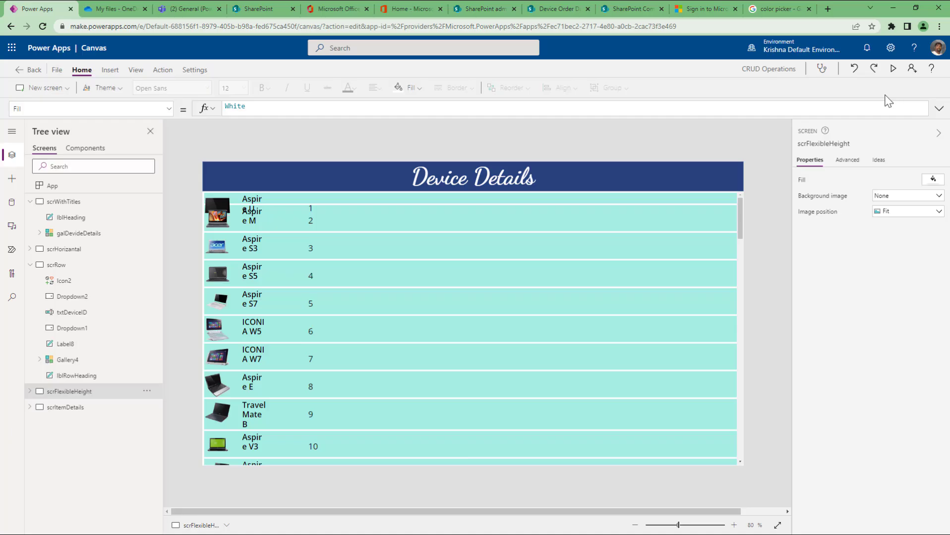
Examine the OnSelect formula of the edit icon in the scrRow gallery and the scrItemDetails screen it navigates to.
{"action": "left_click", "coordinate": [61, 205]}
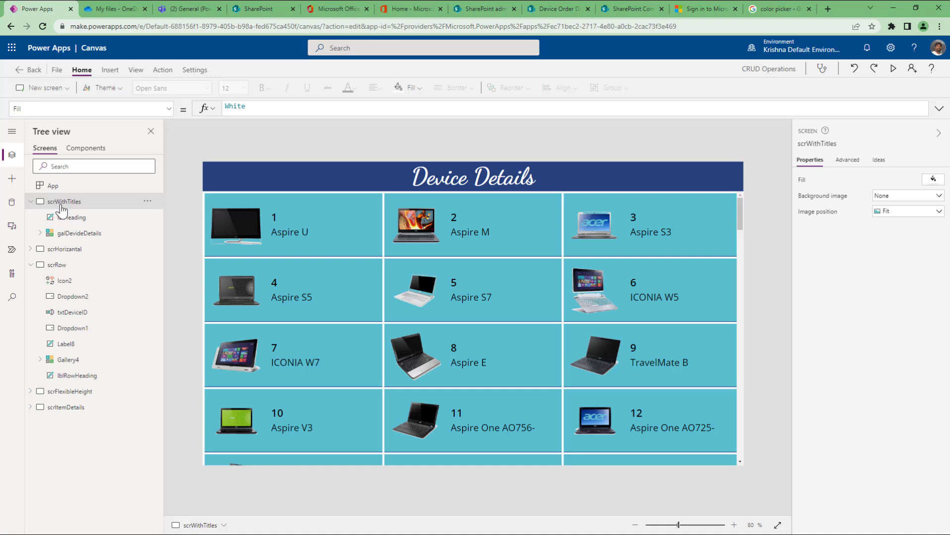
{"action": "left_click", "coordinate": [69, 268]}
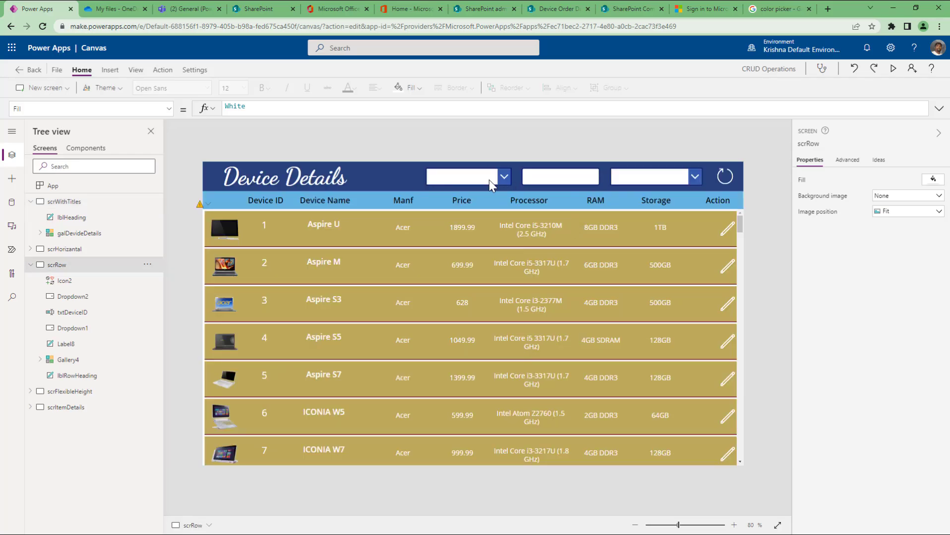
{"action": "left_click", "coordinate": [717, 233]}
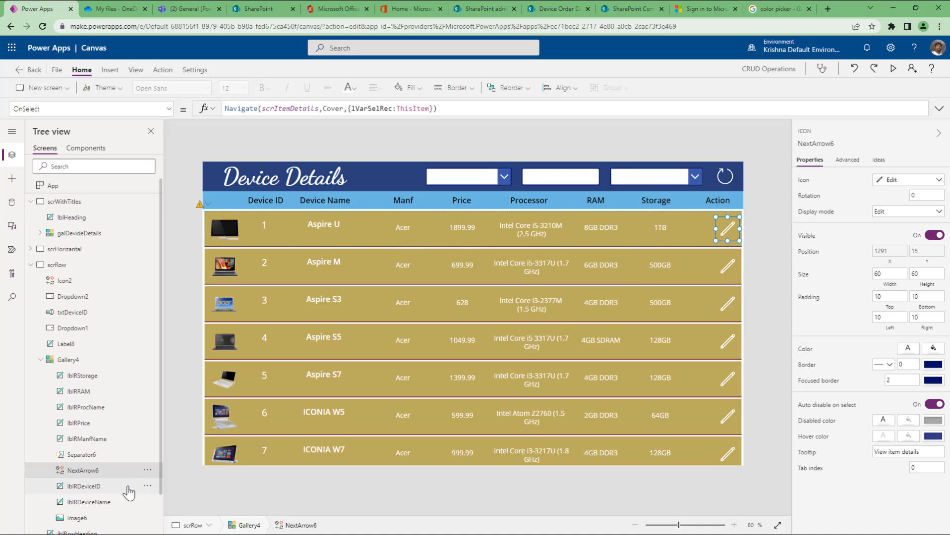
{"action": "scroll", "coordinate": [80, 446], "scroll_direction": "down", "scroll_amount": 1}
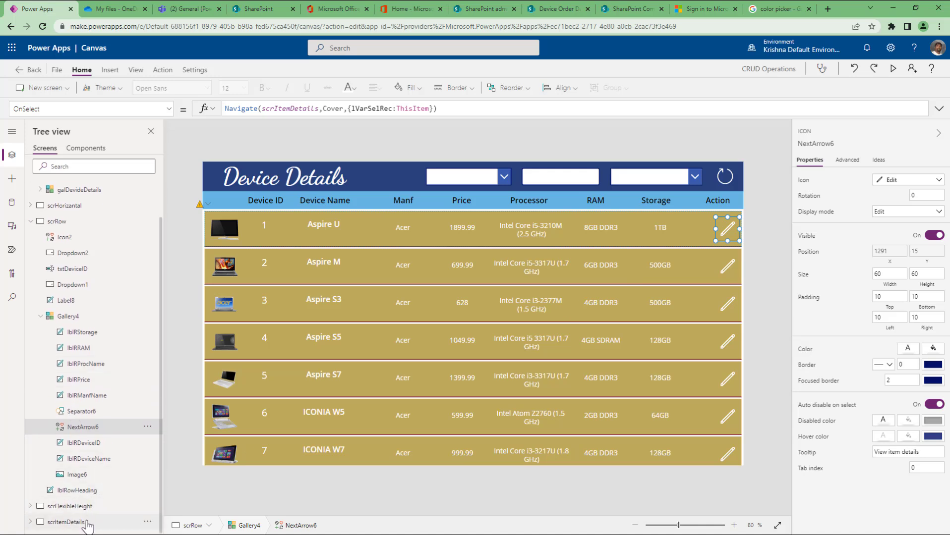
{"action": "left_click", "coordinate": [86, 522]}
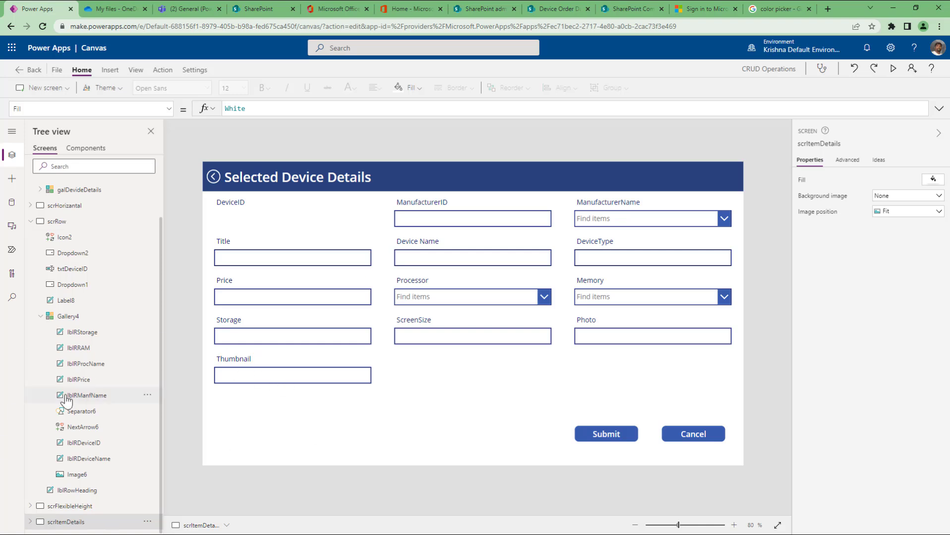
Return to the scrRow screen and collapse the scrWithTitles and scrRow nodes in the screen tree.
{"action": "left_click", "coordinate": [86, 226]}
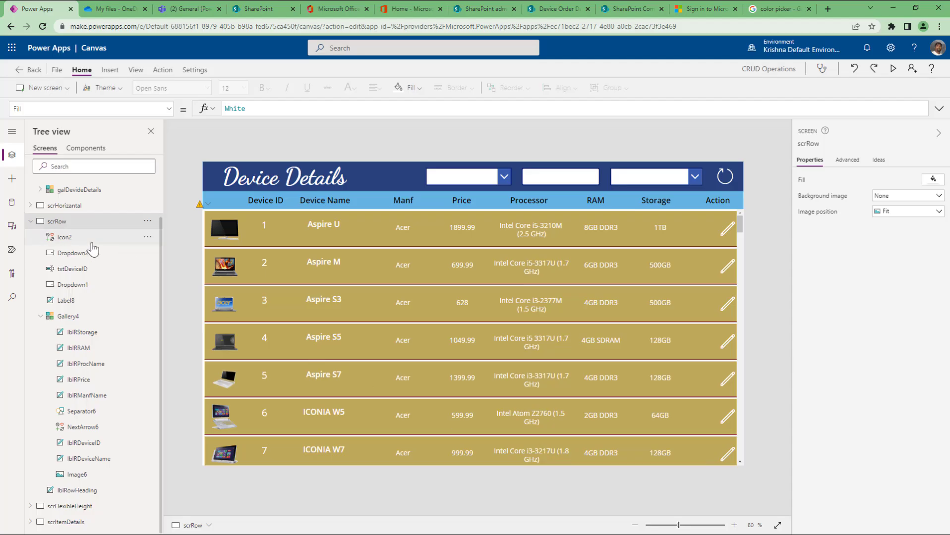
{"action": "scroll", "coordinate": [87, 245], "scroll_direction": "up", "scroll_amount": 1}
{"action": "left_click", "coordinate": [30, 202]}
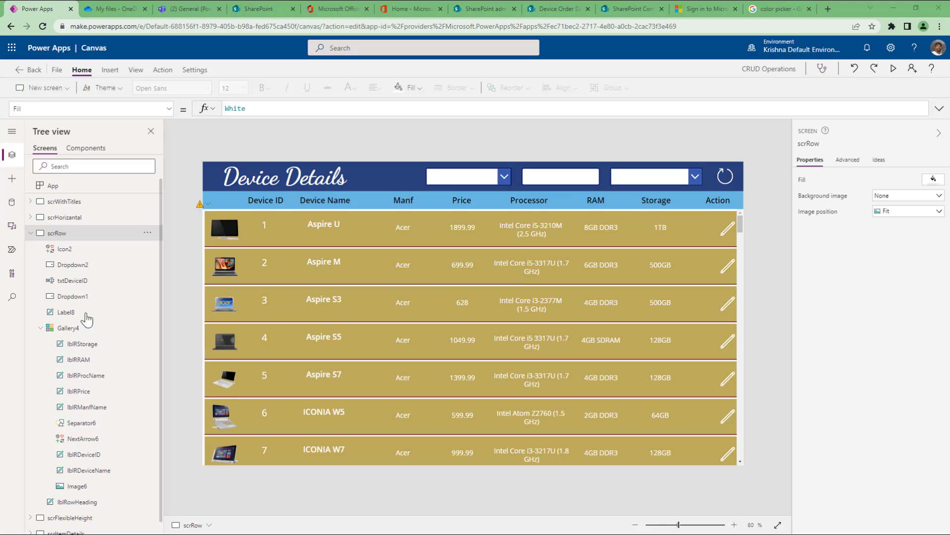
{"action": "left_click", "coordinate": [31, 233]}
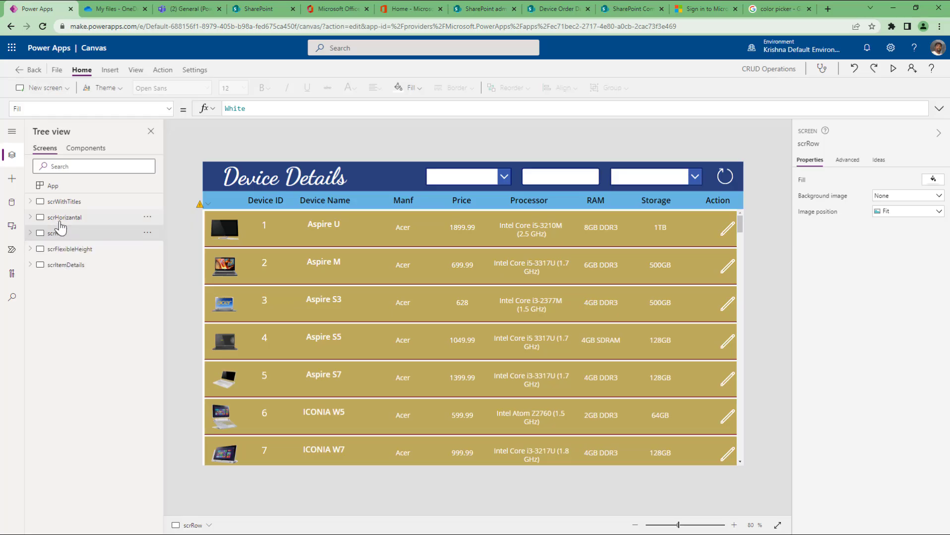
Review the scrHorizantal, scrWithTitles, scrFlexibleHeight and scrItemDetails screens and return to scrRow.
{"action": "left_click", "coordinate": [60, 222]}
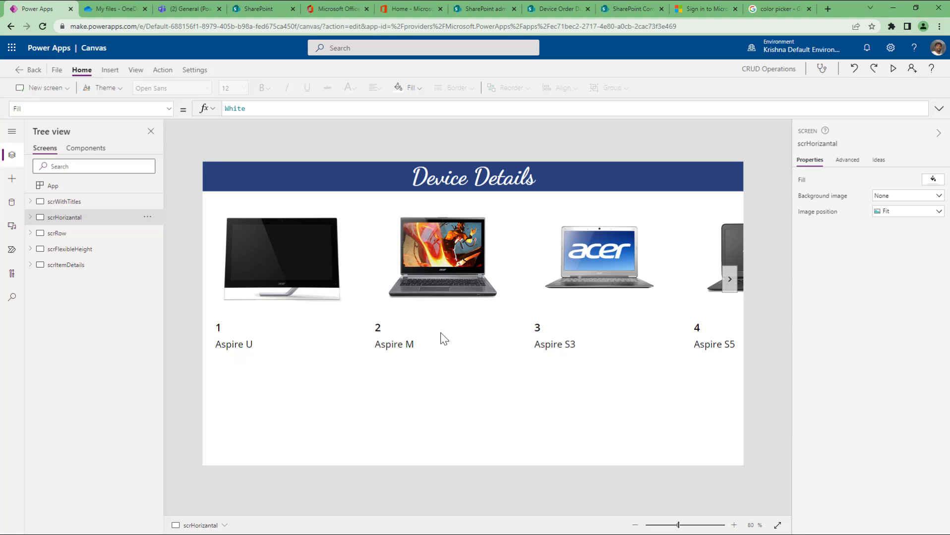
{"action": "left_click", "coordinate": [82, 235]}
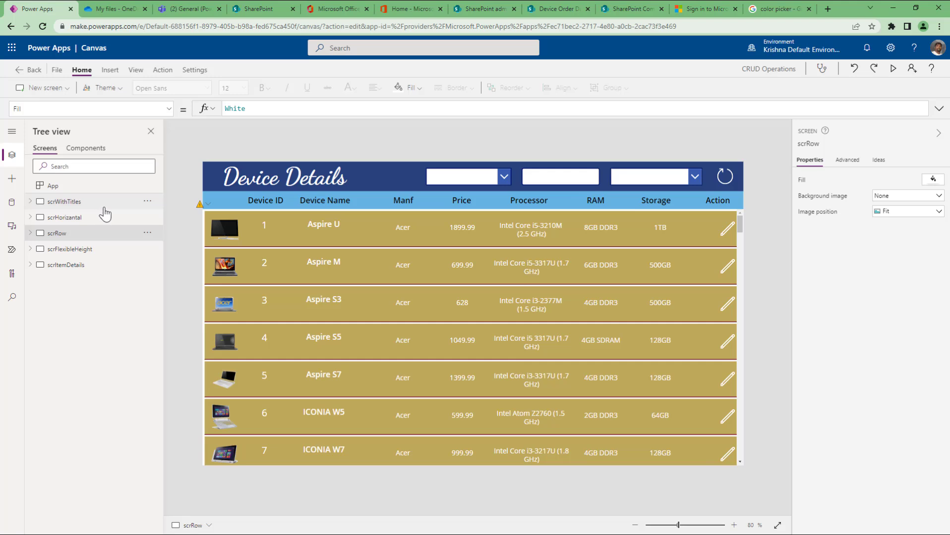
{"action": "left_click", "coordinate": [100, 204]}
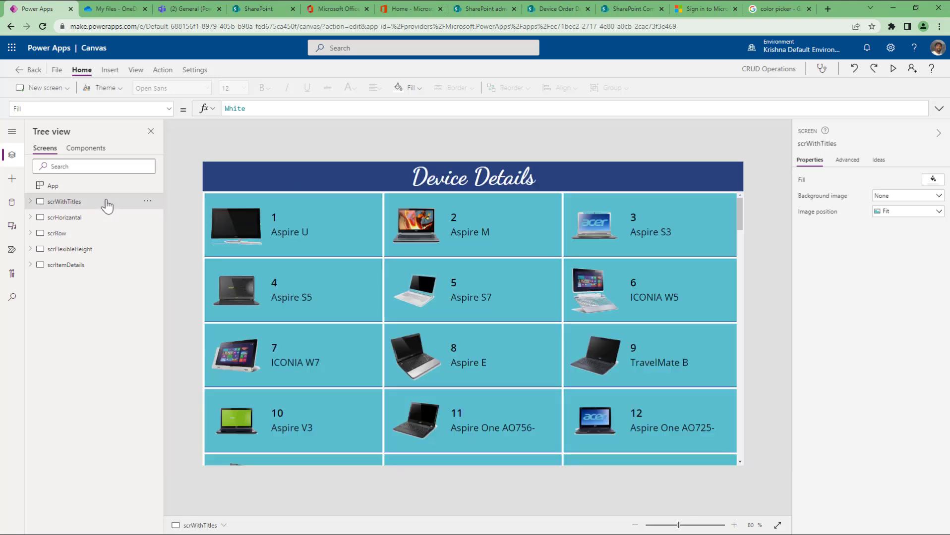
{"action": "left_click", "coordinate": [77, 220]}
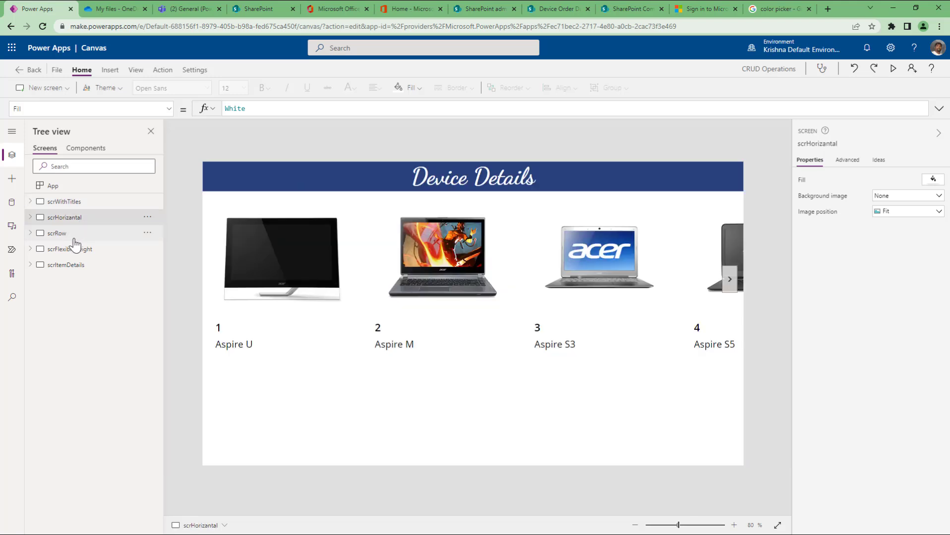
{"action": "left_click", "coordinate": [74, 238]}
{"action": "left_click", "coordinate": [91, 253]}
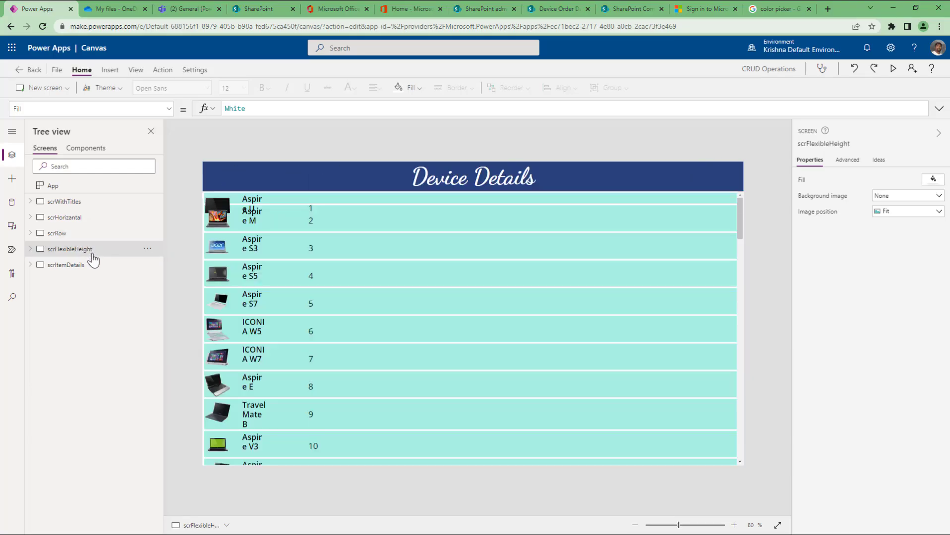
{"action": "left_click", "coordinate": [78, 266]}
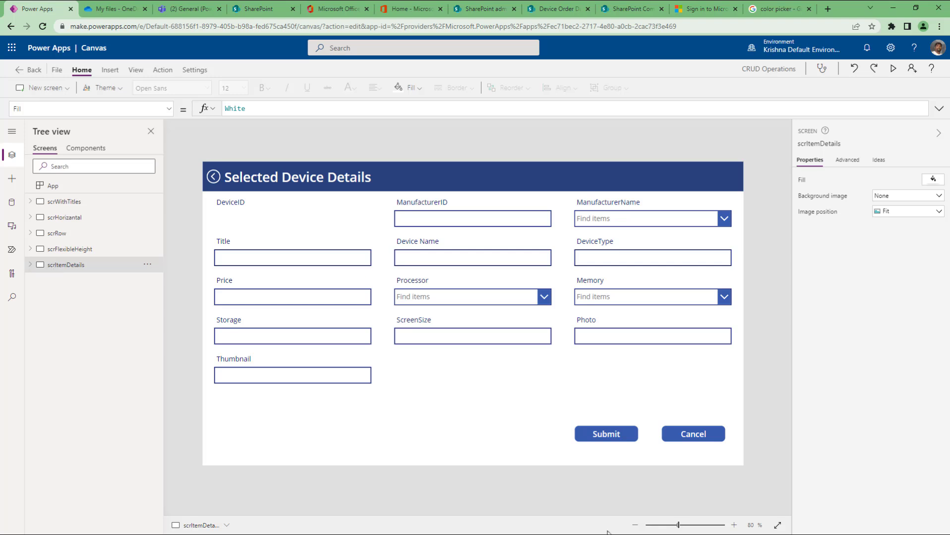
{"action": "left_click", "coordinate": [87, 240]}
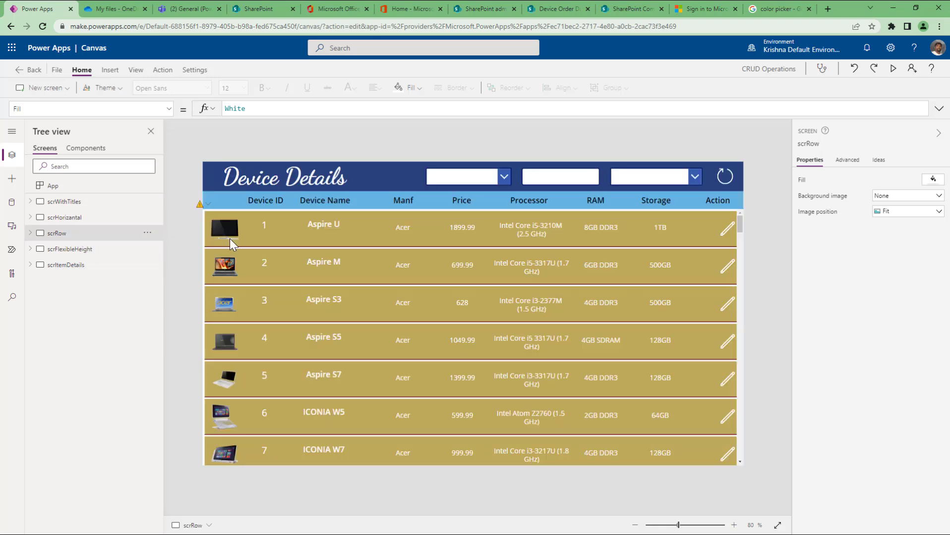
{"action": "left_click", "coordinate": [56, 70]}
{"action": "left_click", "coordinate": [16, 75]}
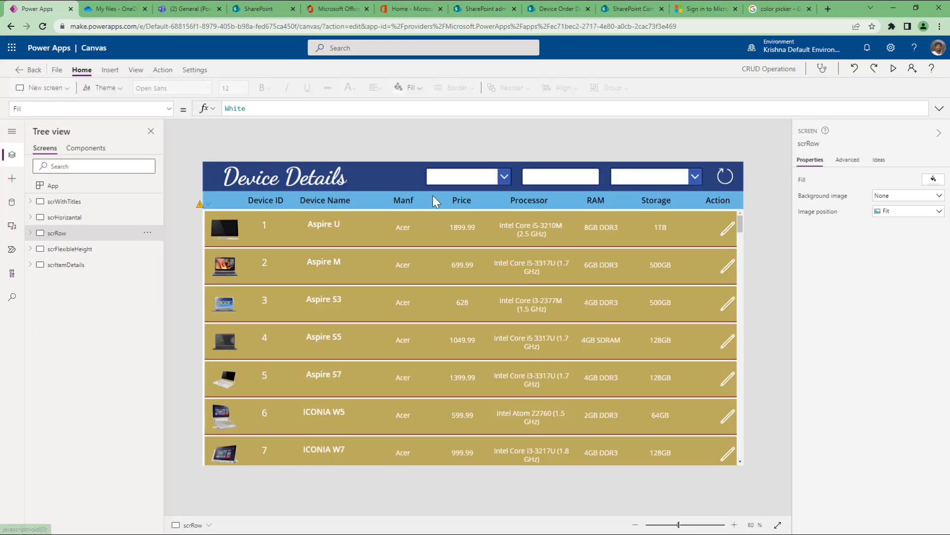